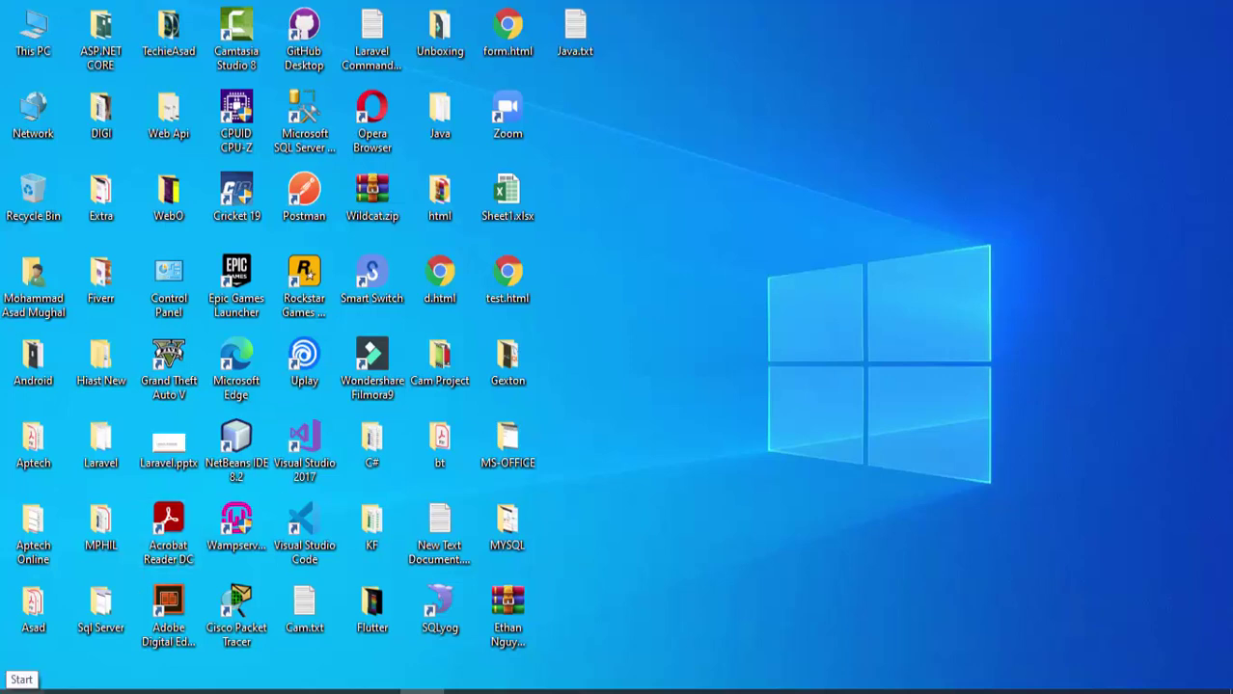
- Launch Microsoft Word by running the winword command
key(super+r)
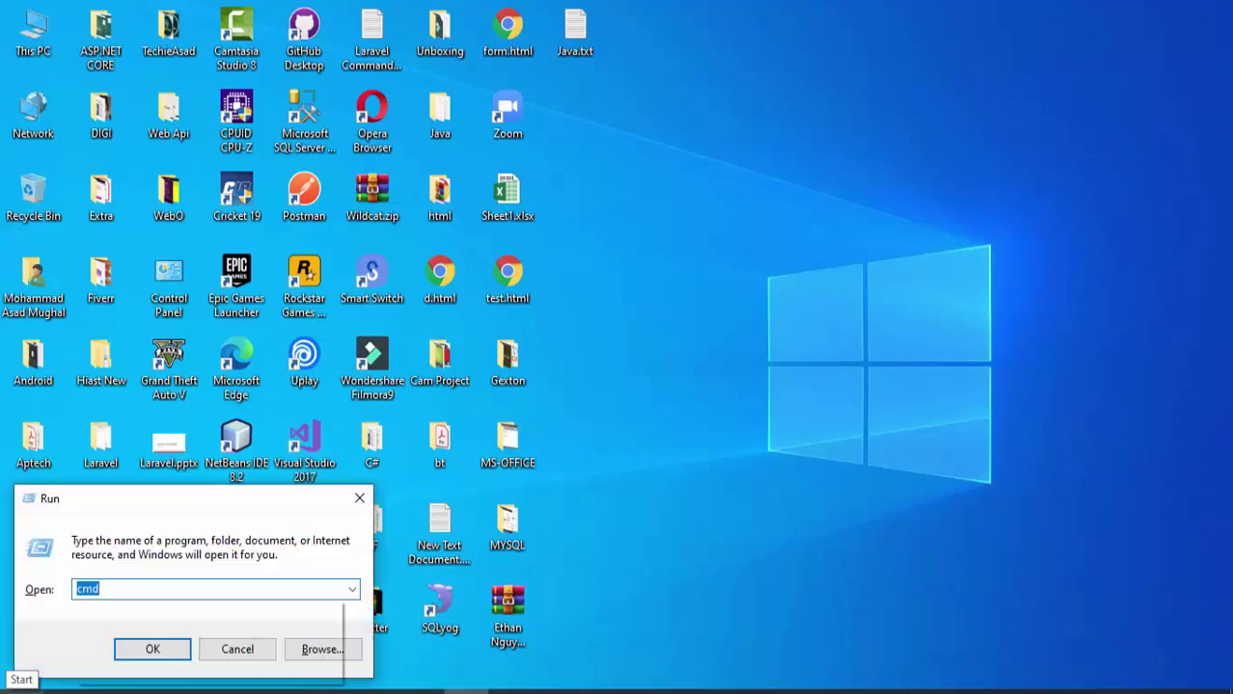
text(windo)
key(BackSpace)
key(BackSpace)
text(word)
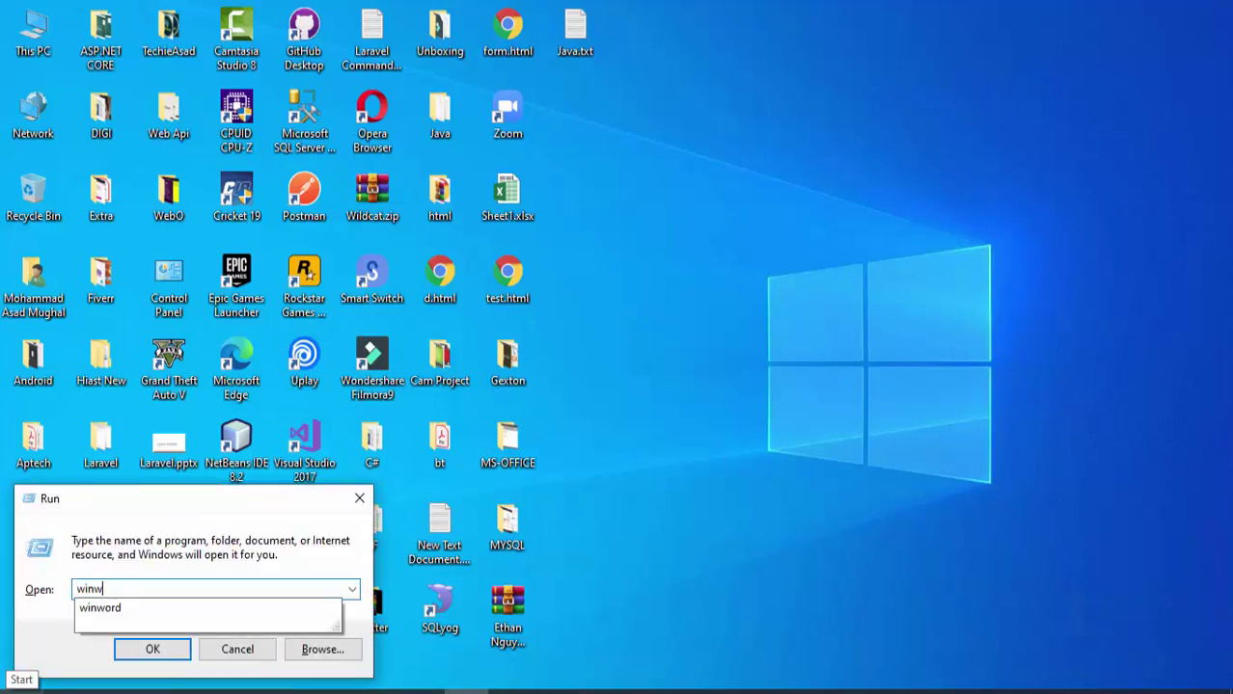
key(Return)
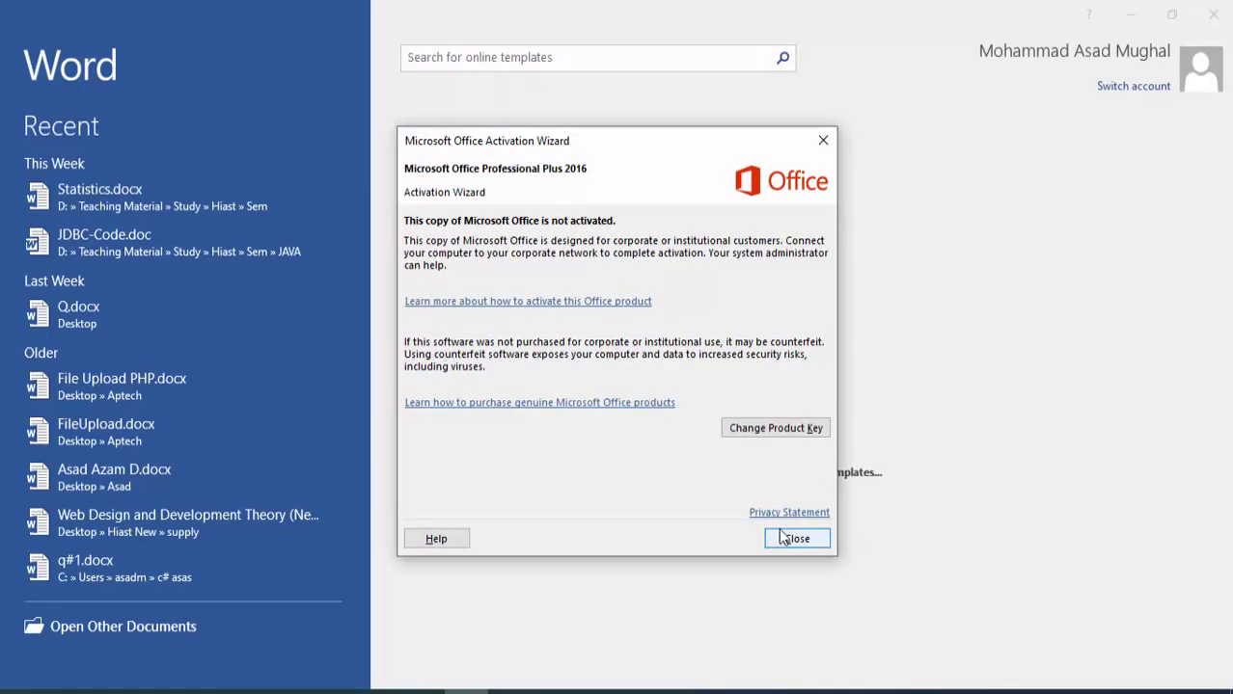
- Dismiss the Office activation wizard and create a new blank document
click(793, 539)
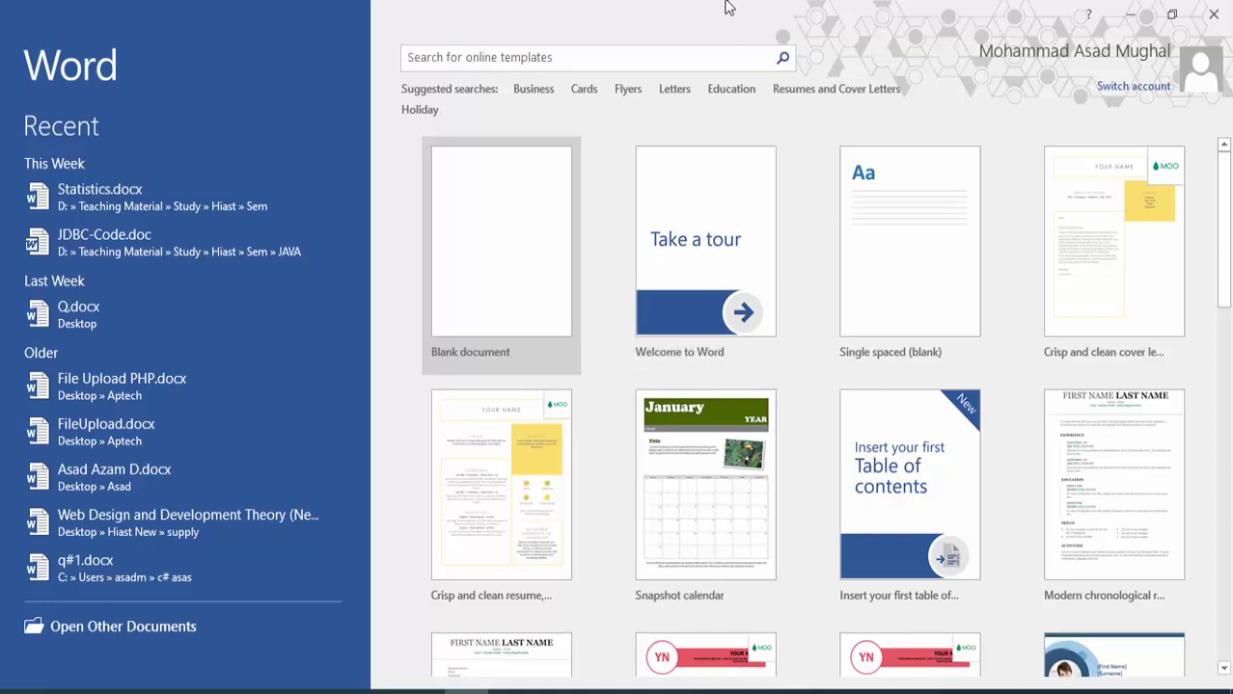
click(564, 234)
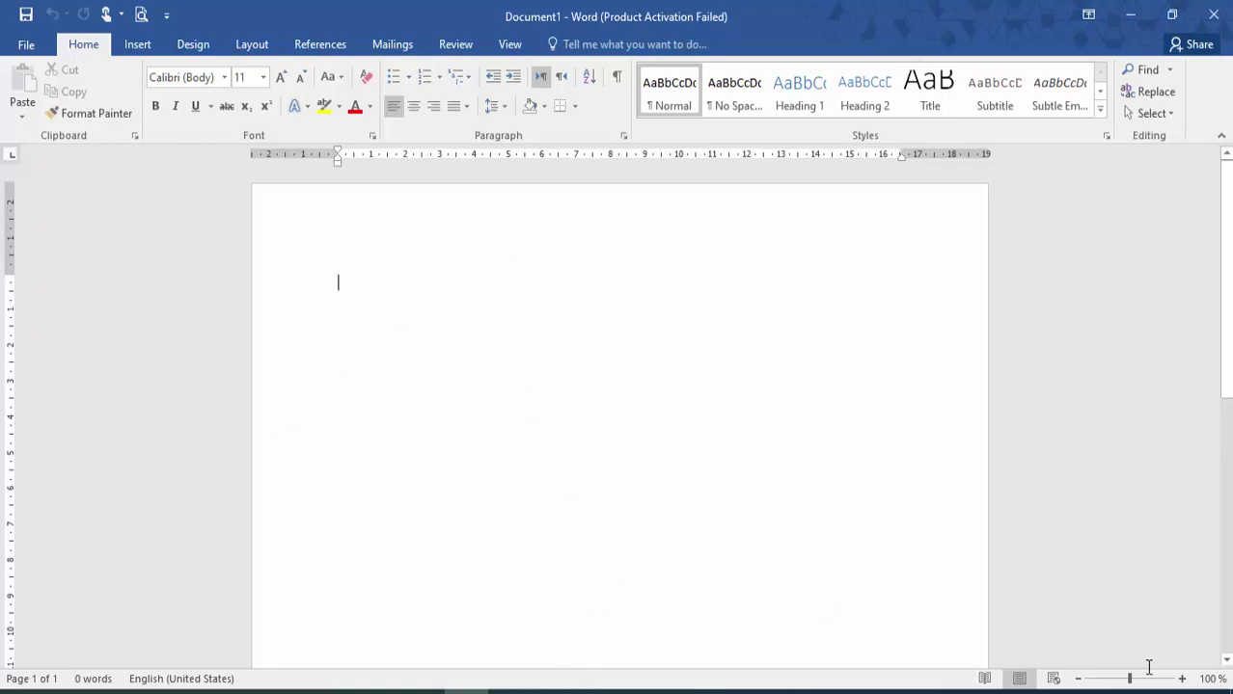
- Zoom the page in to 240% and back out to 95%
click(1186, 680)
click(1186, 680)
click(1186, 680)
click(1186, 680)
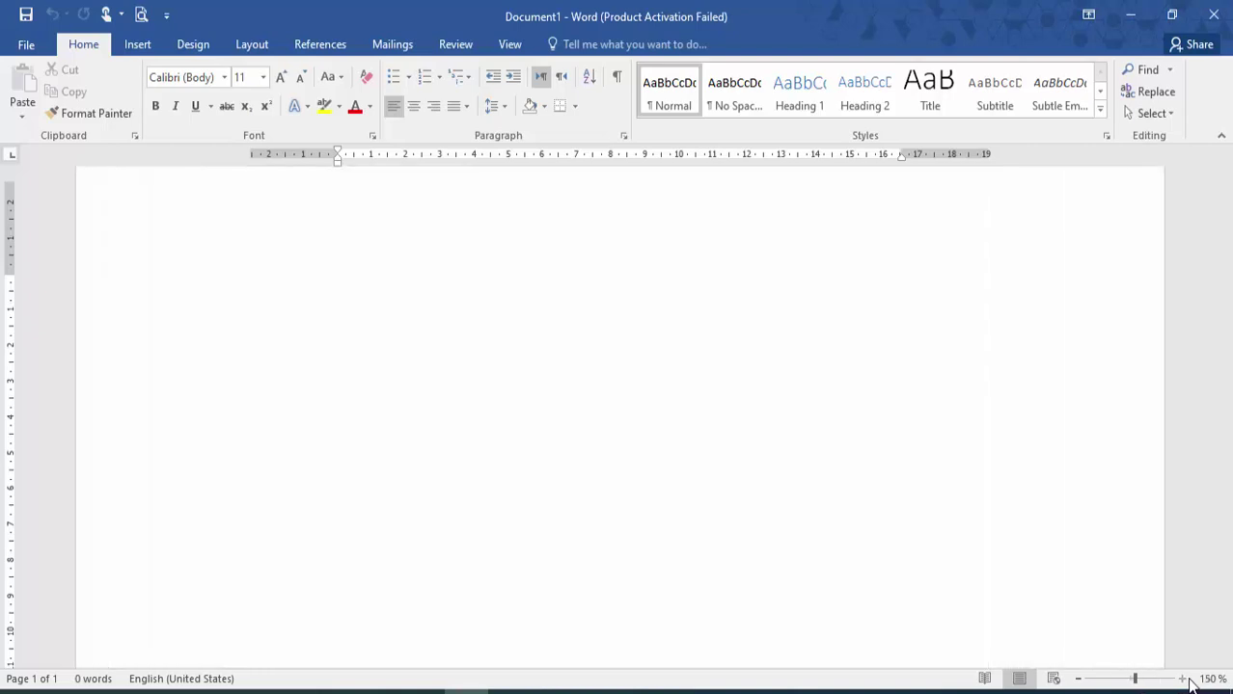
click(1187, 680)
click(1187, 680)
click(1186, 680)
click(1187, 680)
click(1186, 680)
click(1186, 680)
click(1187, 680)
click(1187, 680)
click(1186, 680)
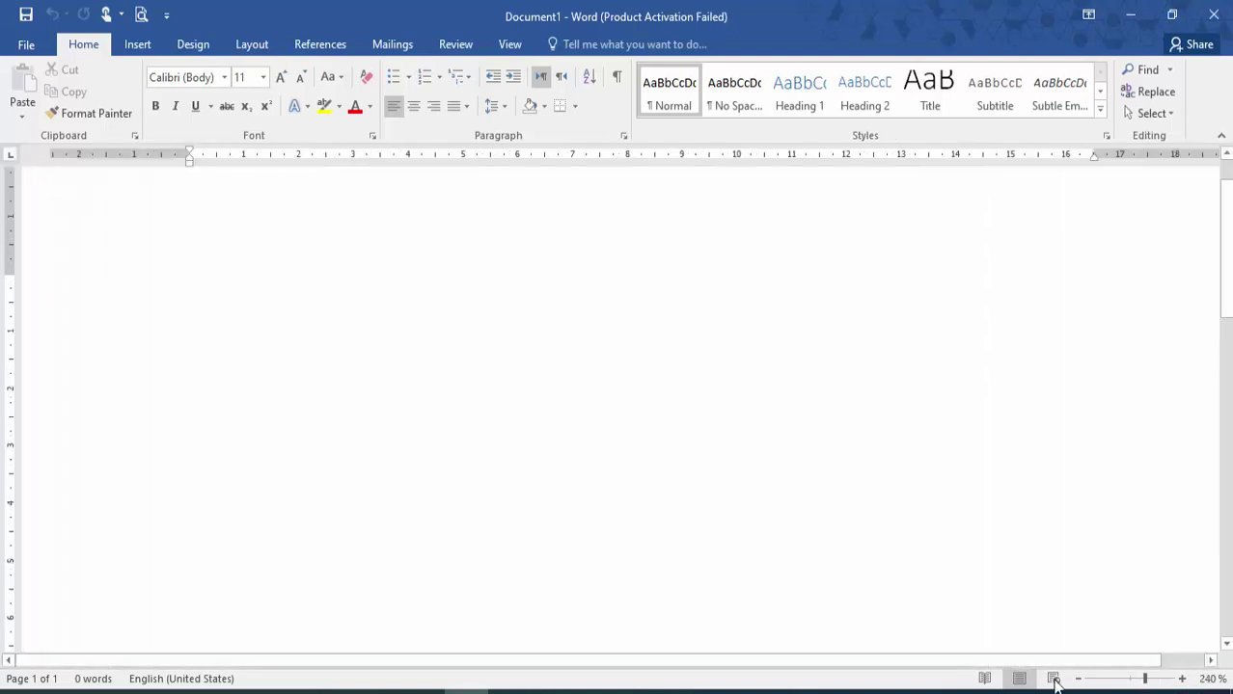
click(1086, 679)
drag(1087, 680, 1127, 680)
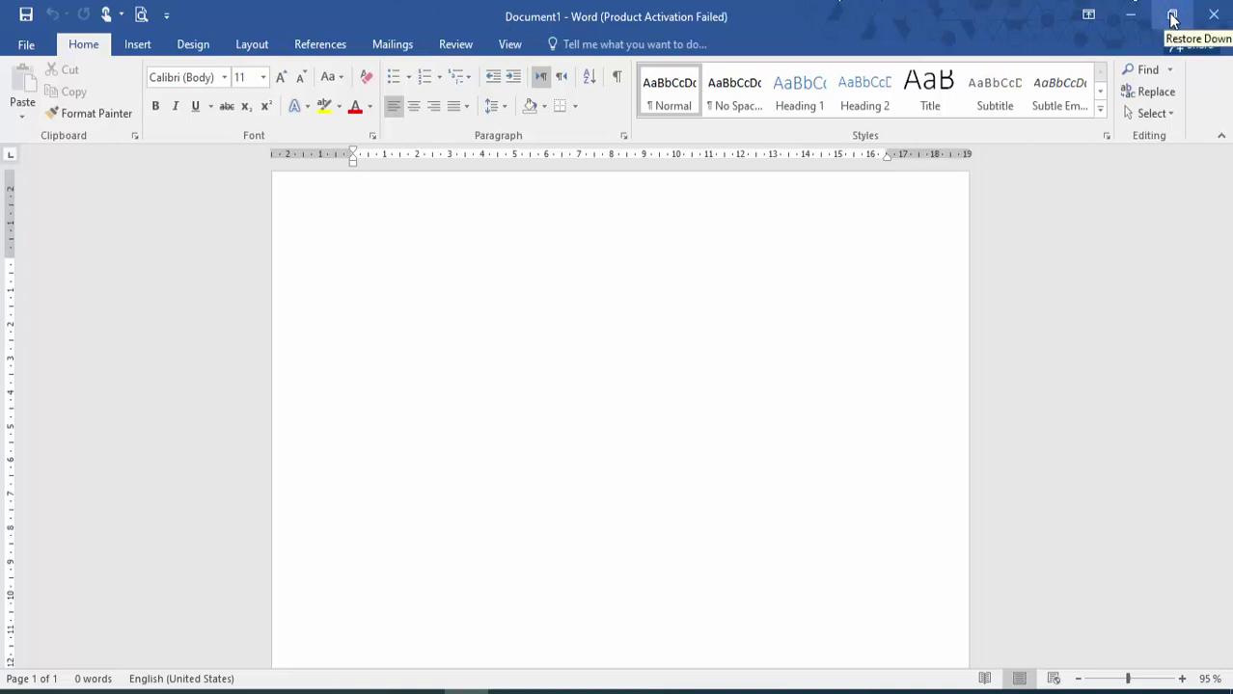
- Auto-hide the ribbon and restore it with the Show Tabs and Commands option
click(1088, 29)
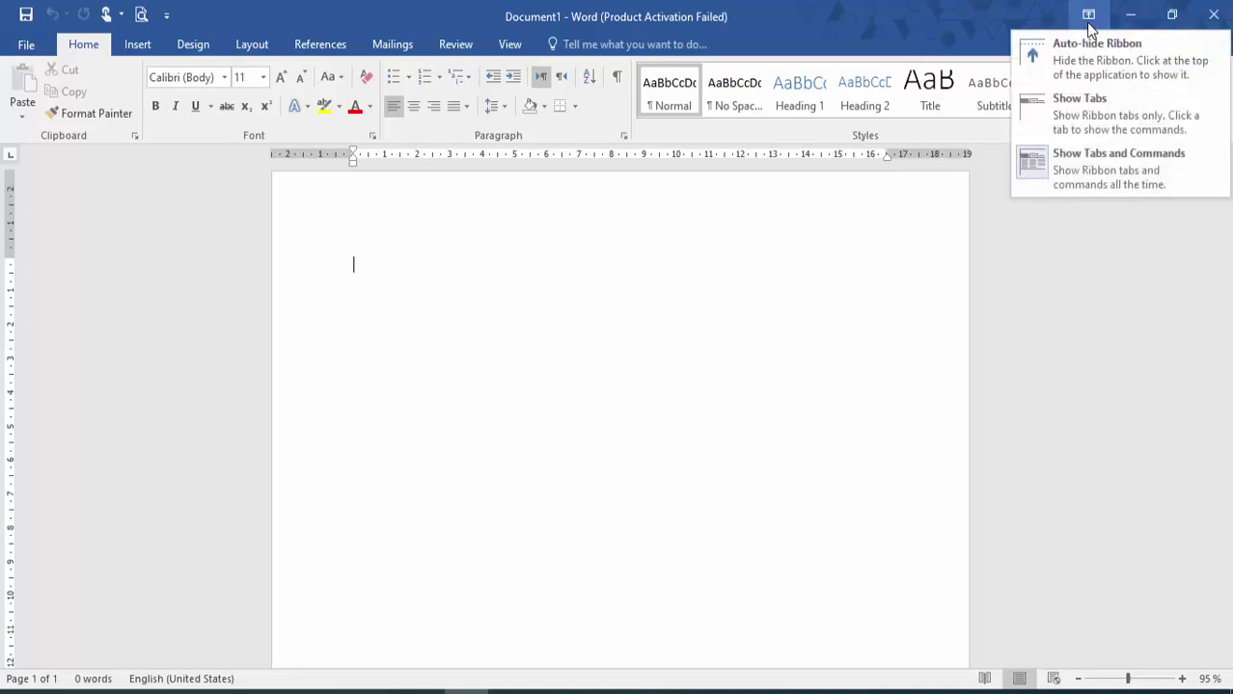
click(1077, 54)
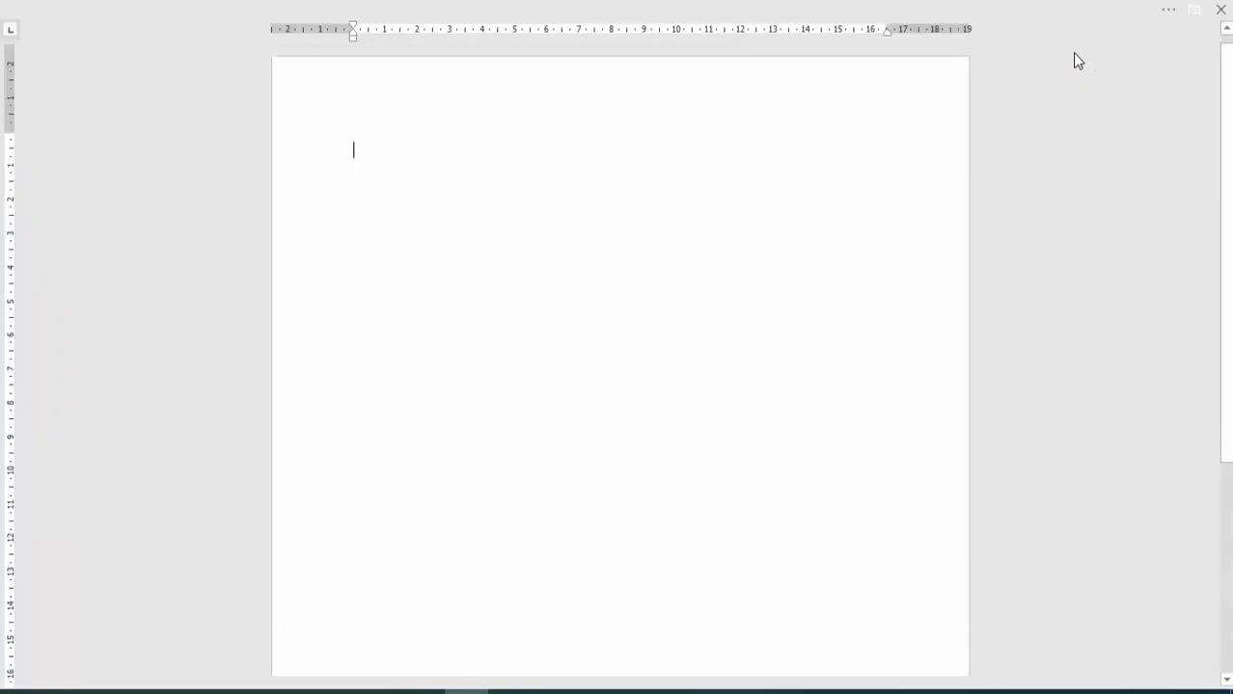
click(1165, 20)
click(1123, 107)
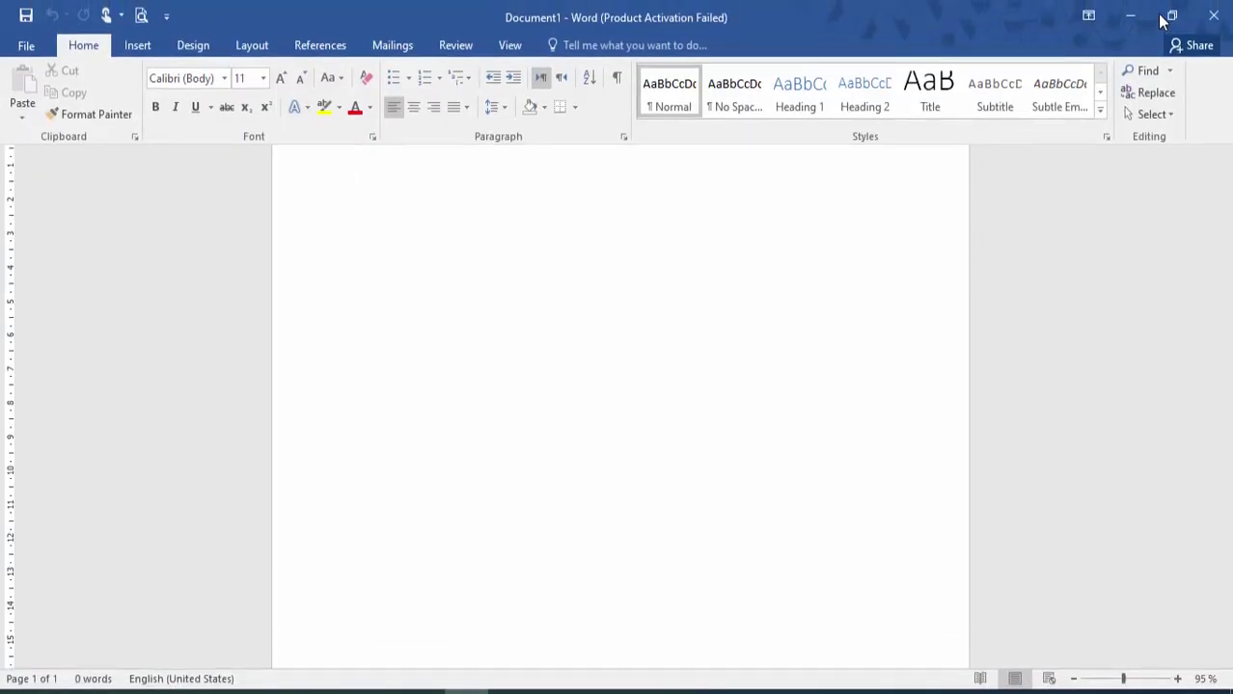
click(1091, 29)
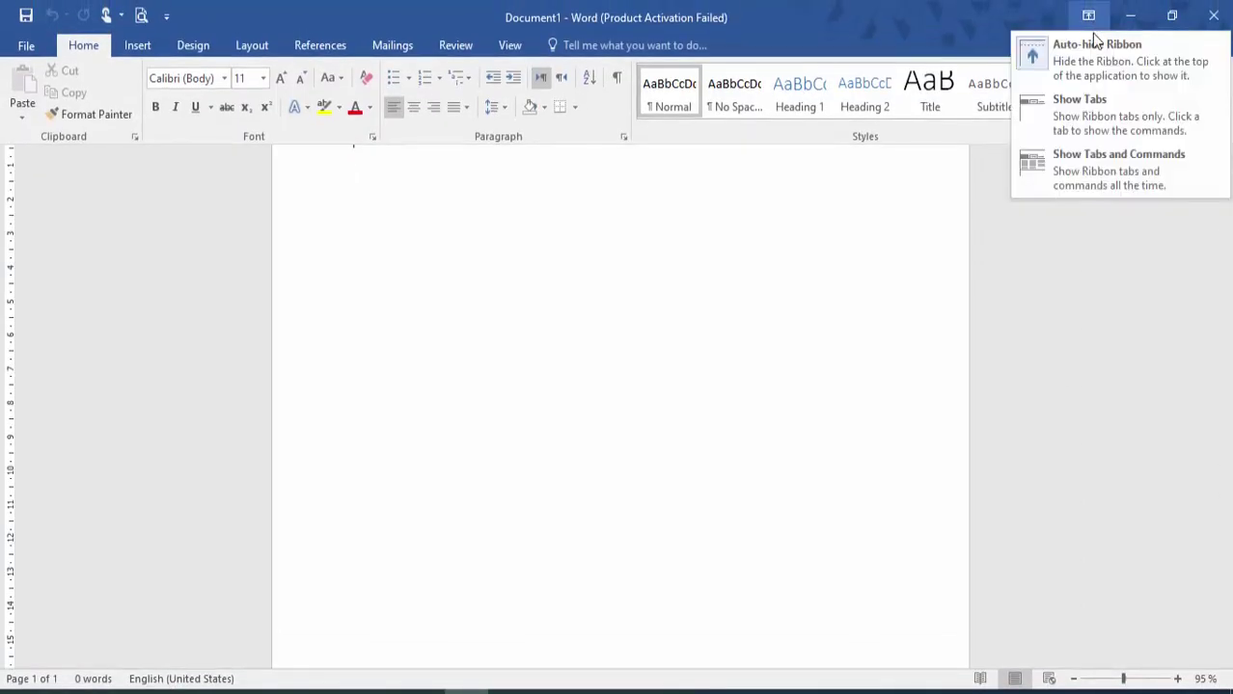
click(1079, 151)
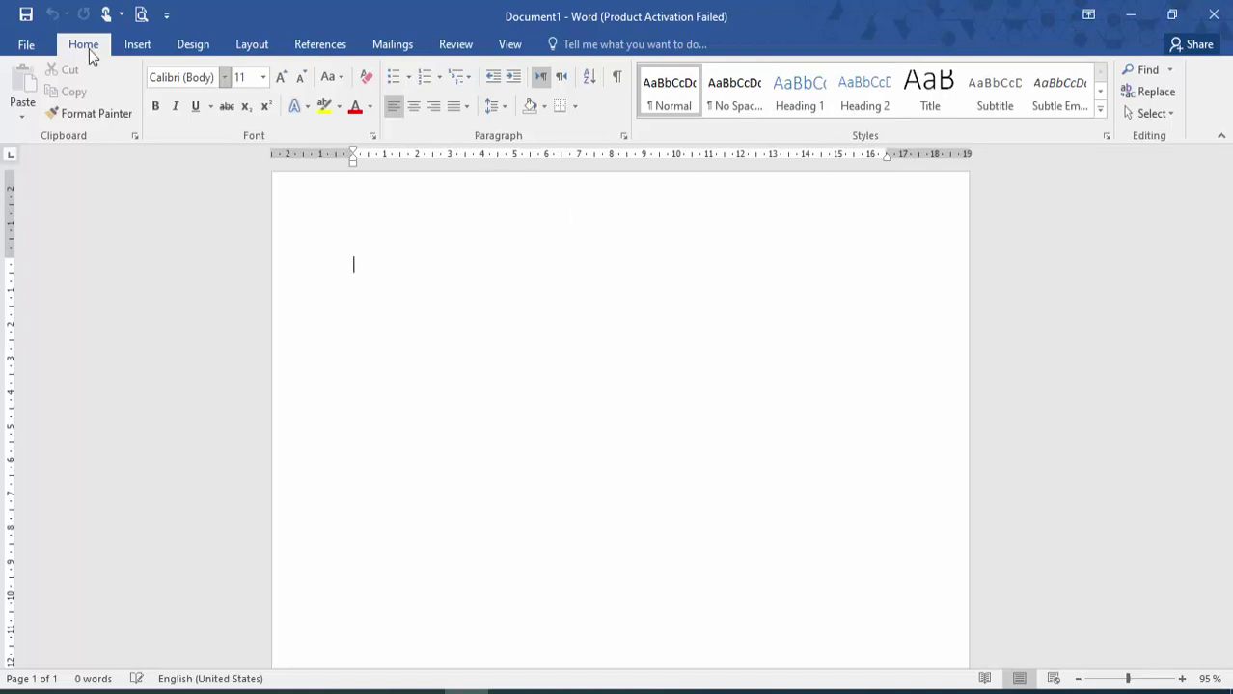
- Look through the file management pages for Info, New, Open, Save As, Print, Share and Export
click(25, 45)
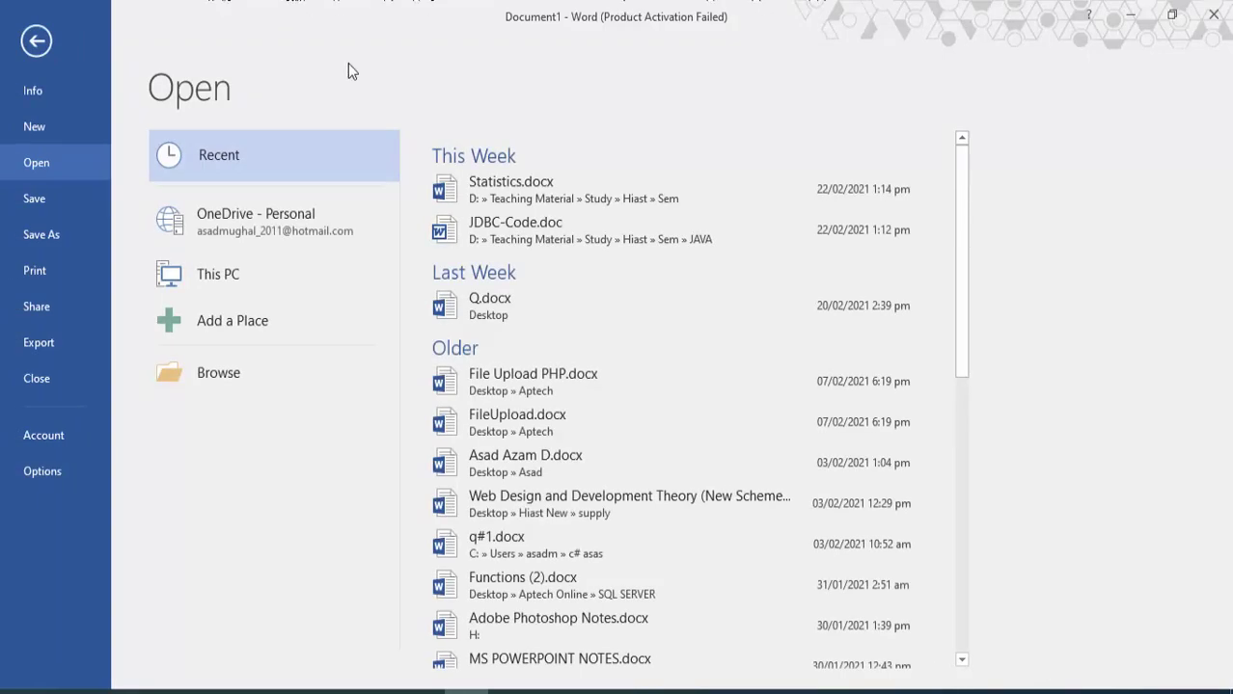
click(69, 87)
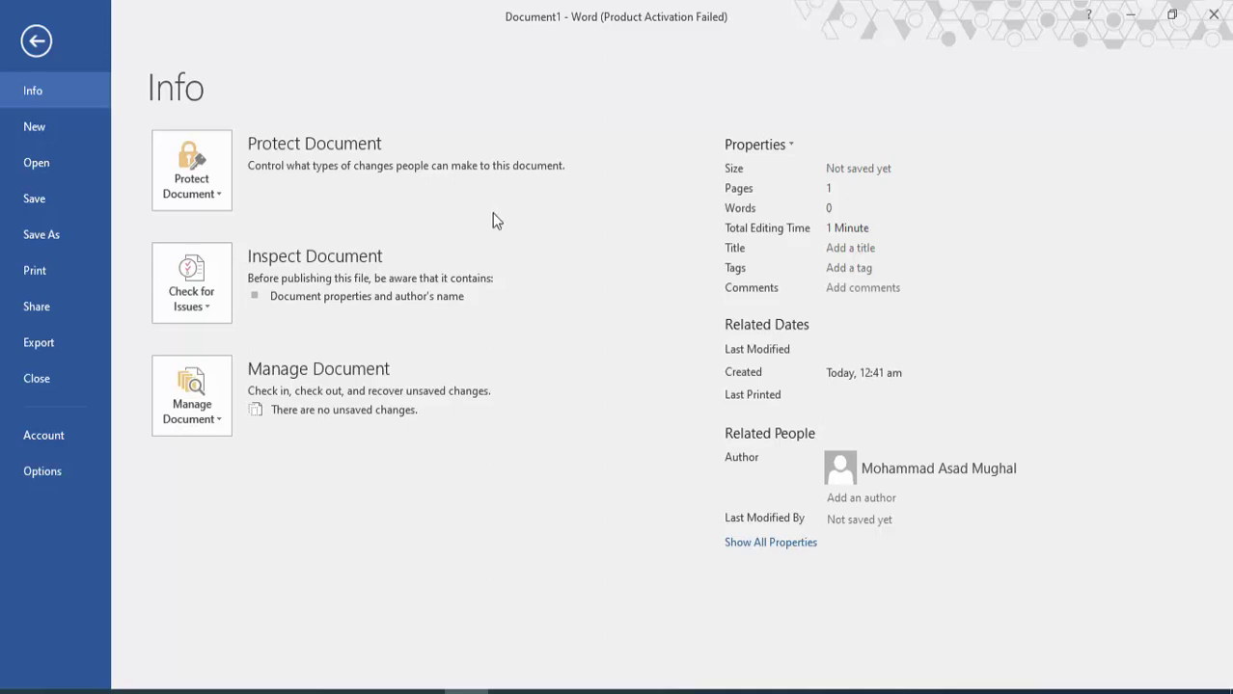
click(65, 131)
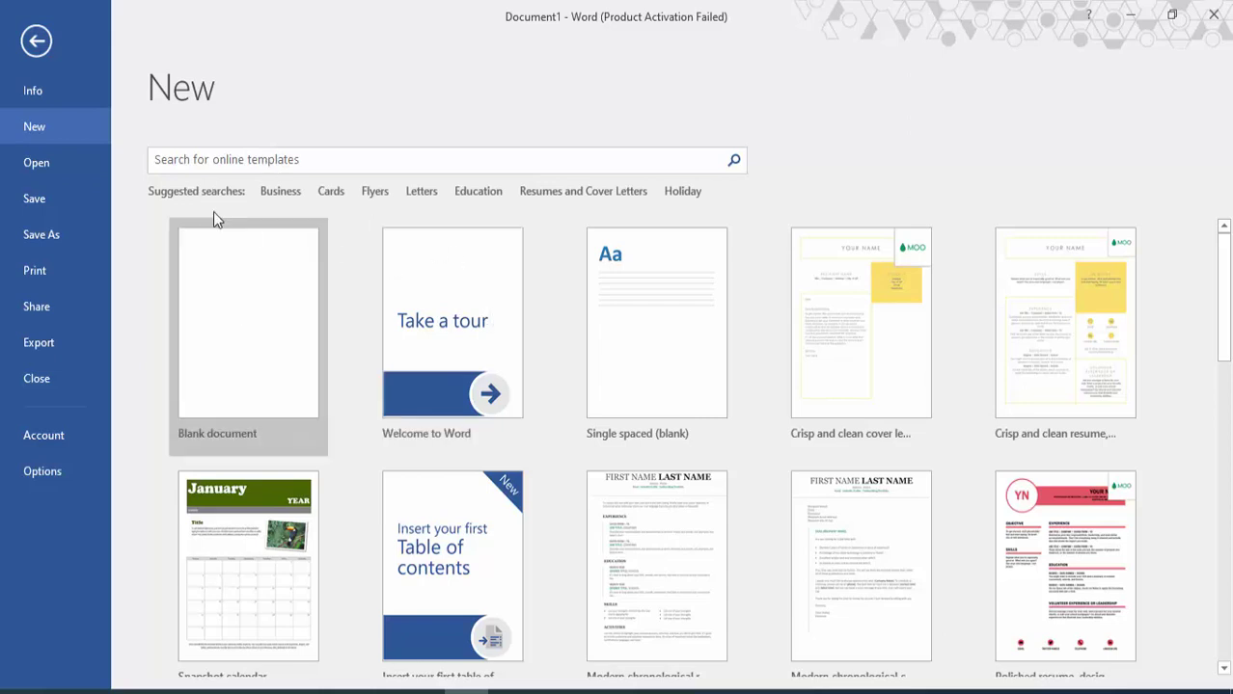
click(80, 170)
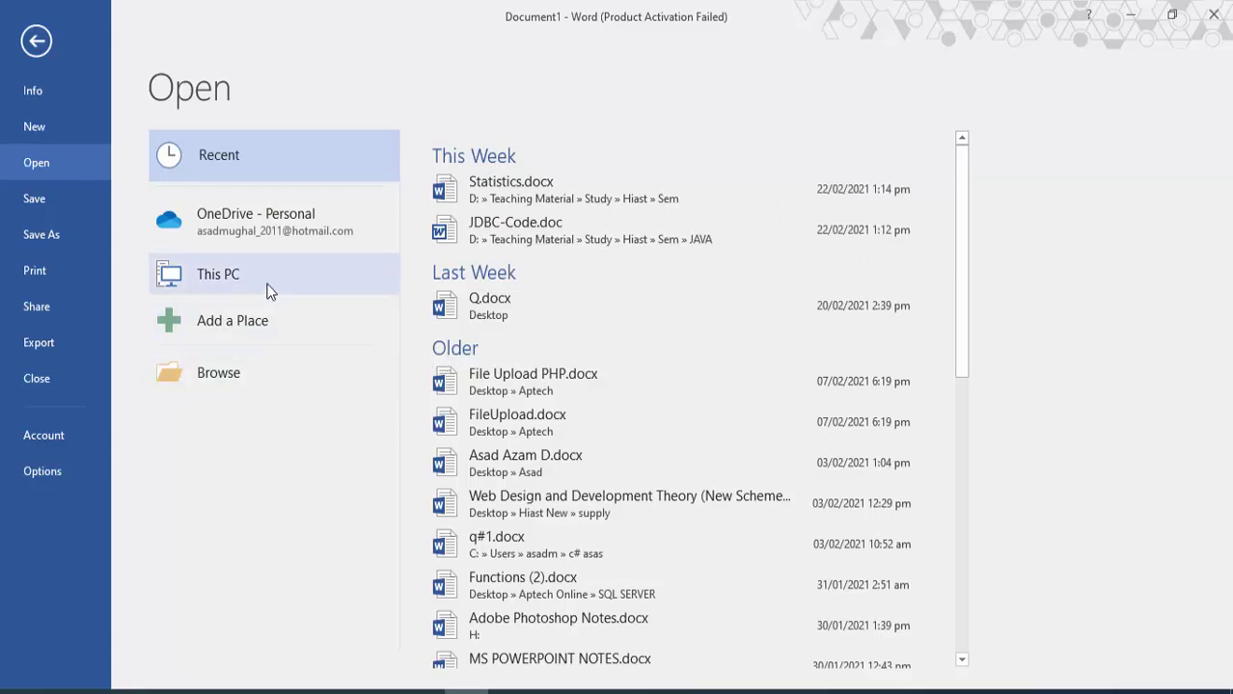
click(77, 206)
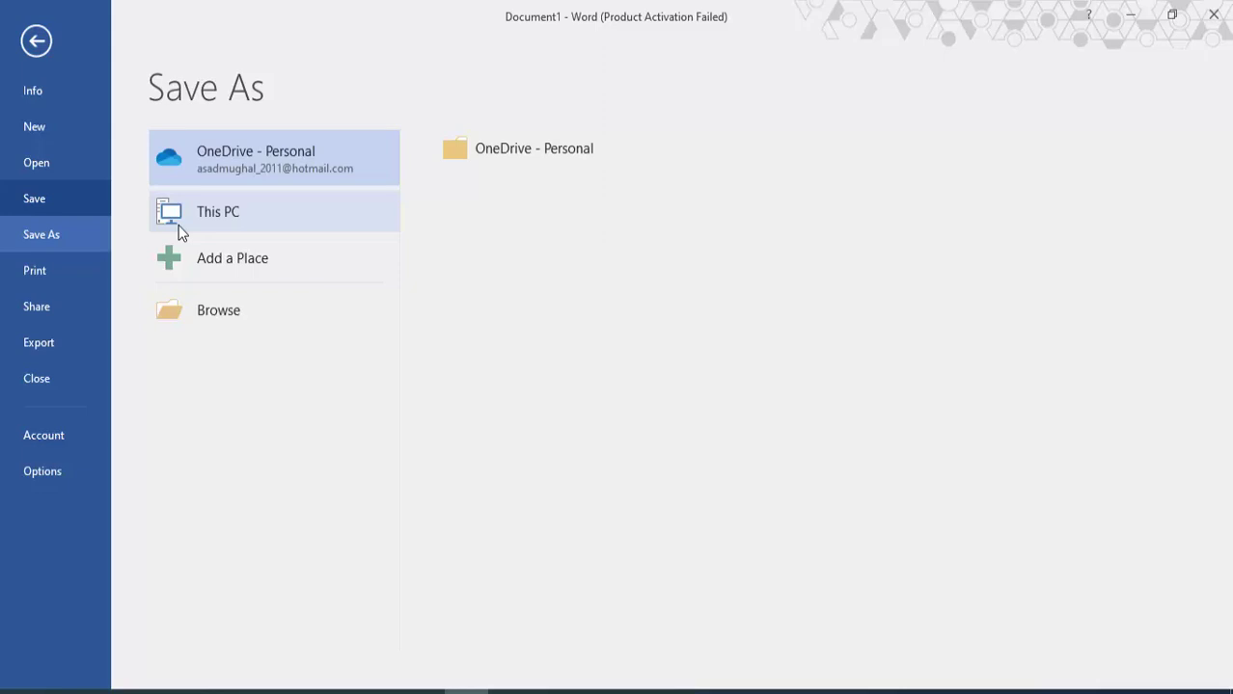
click(70, 294)
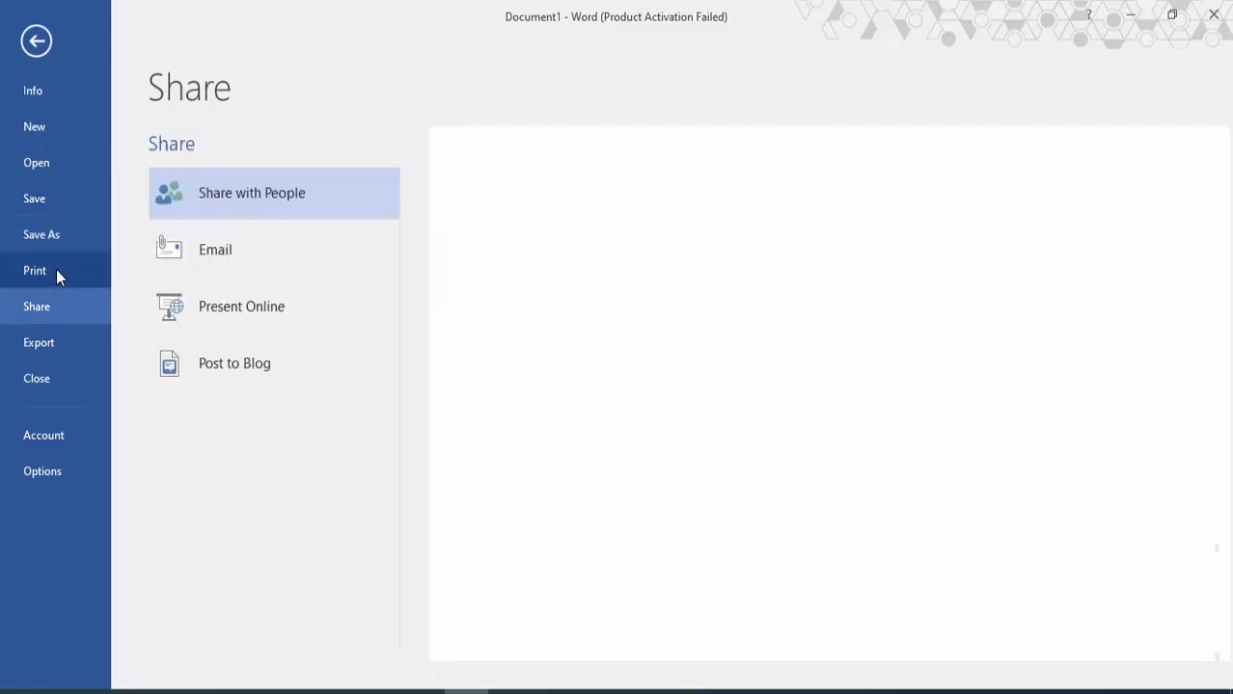
click(55, 271)
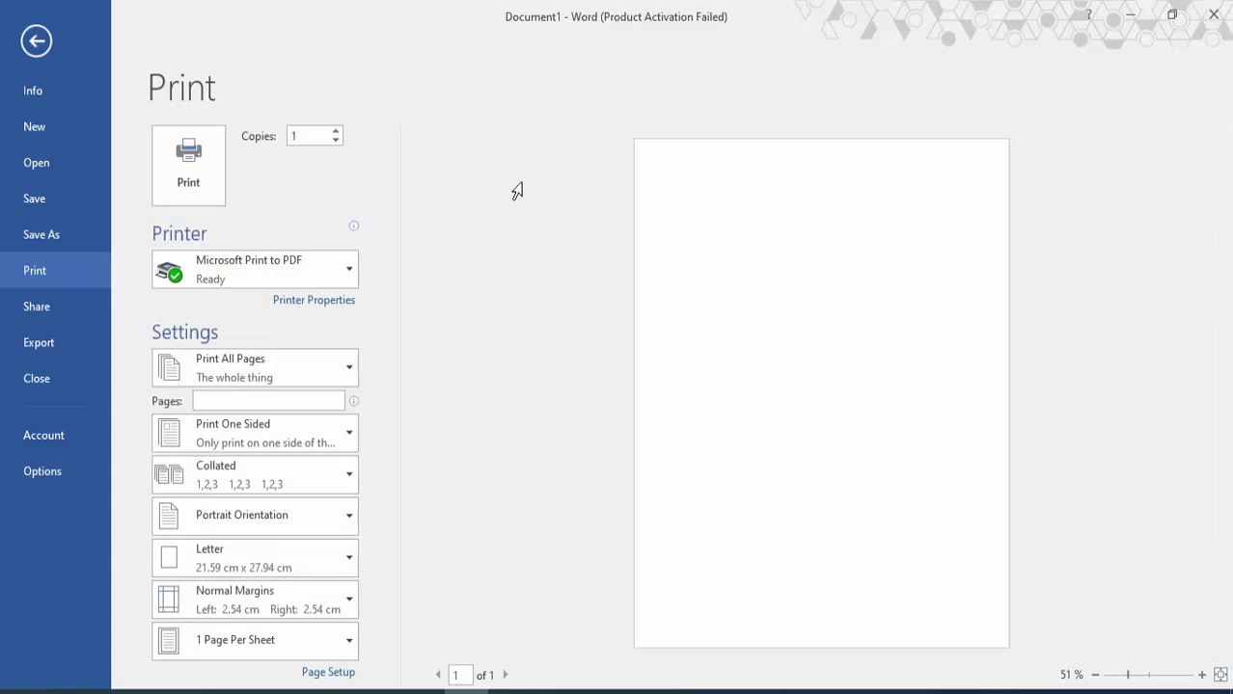
click(92, 303)
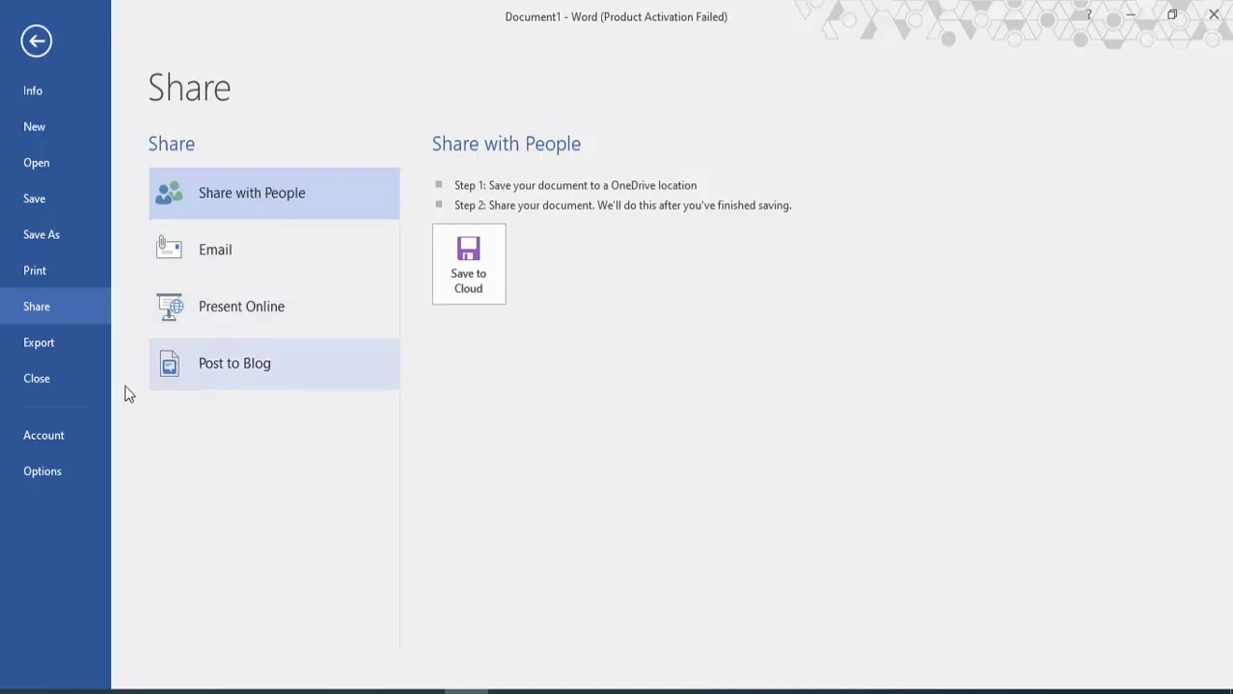
click(77, 349)
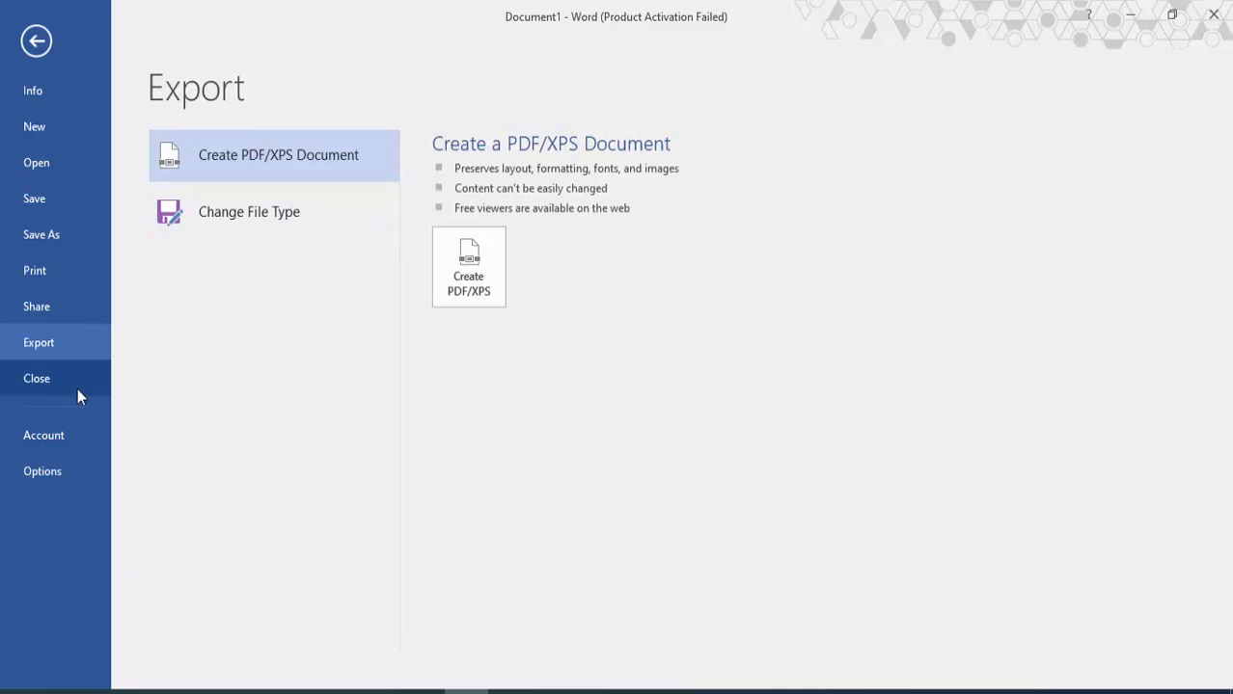
- Try out different Office backgrounds in the account settings and set the background to Doodle Circles
click(70, 442)
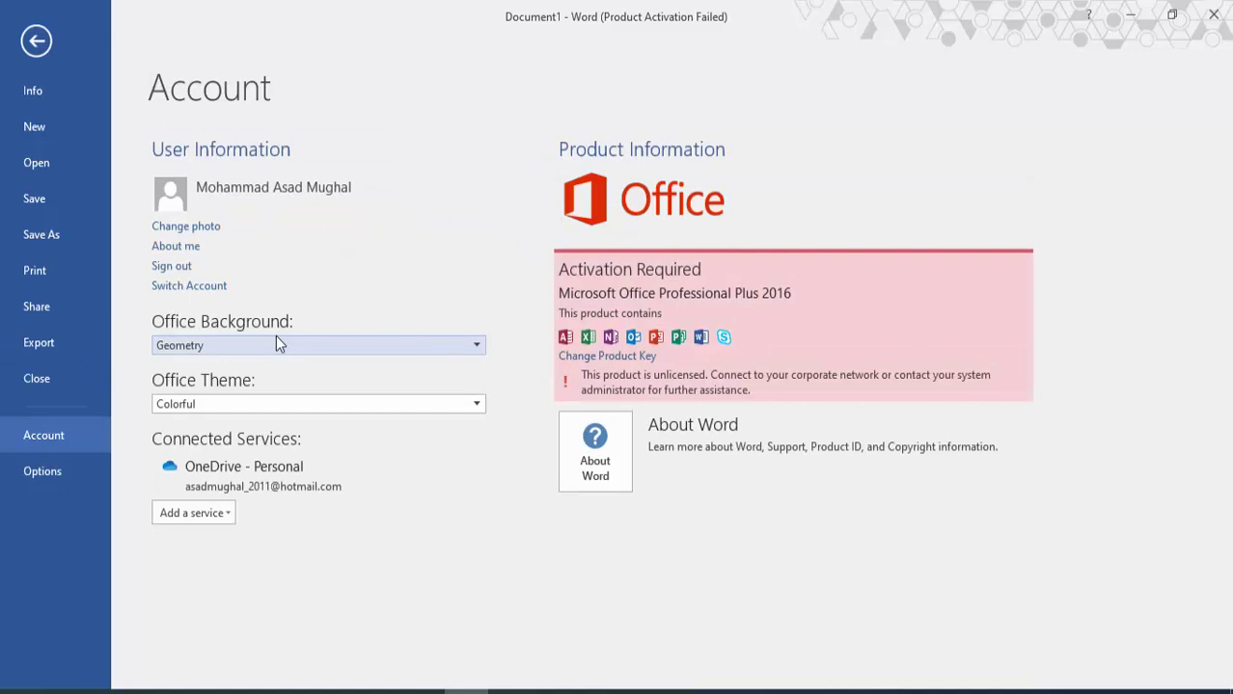
click(277, 344)
click(260, 395)
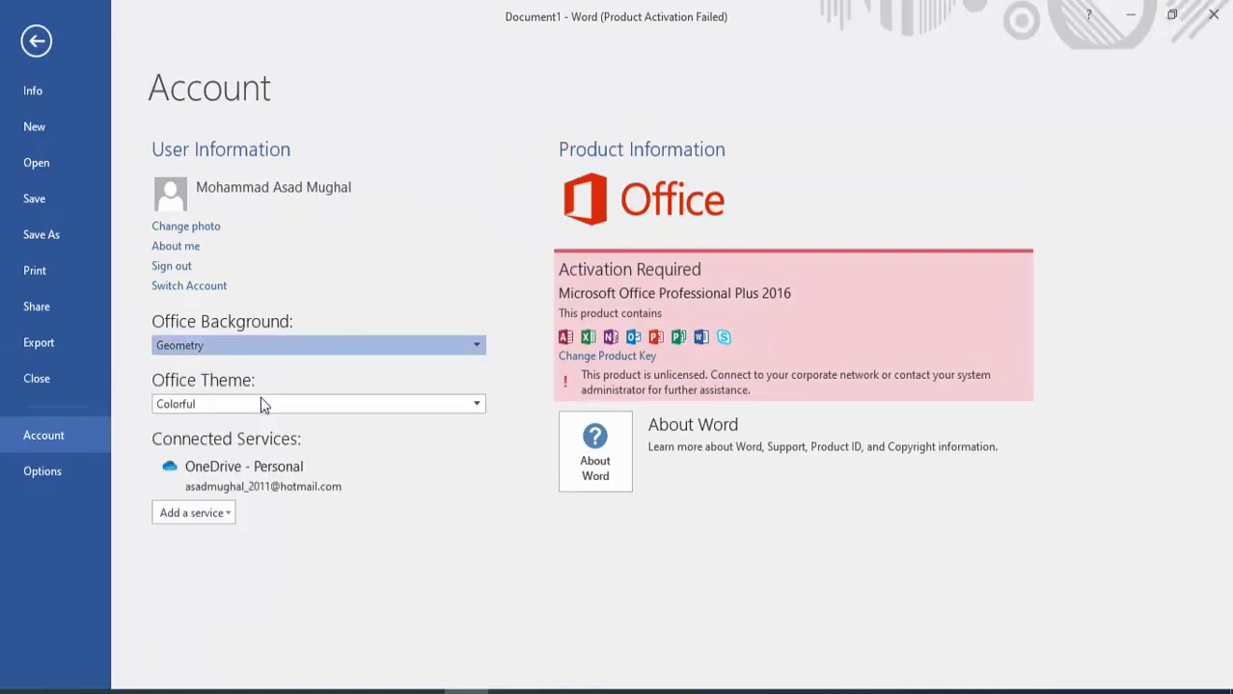
click(305, 347)
click(258, 459)
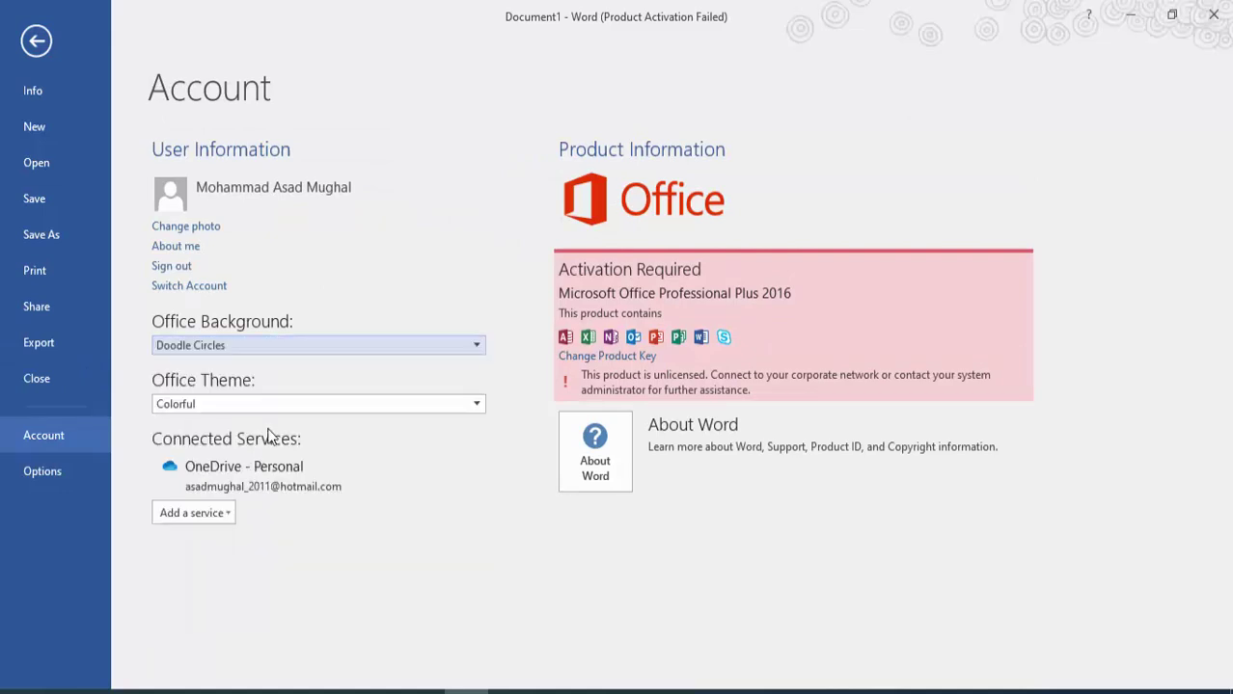
- Try the Dark Gray and White Office themes and set the theme back to Colorful
click(278, 408)
click(251, 436)
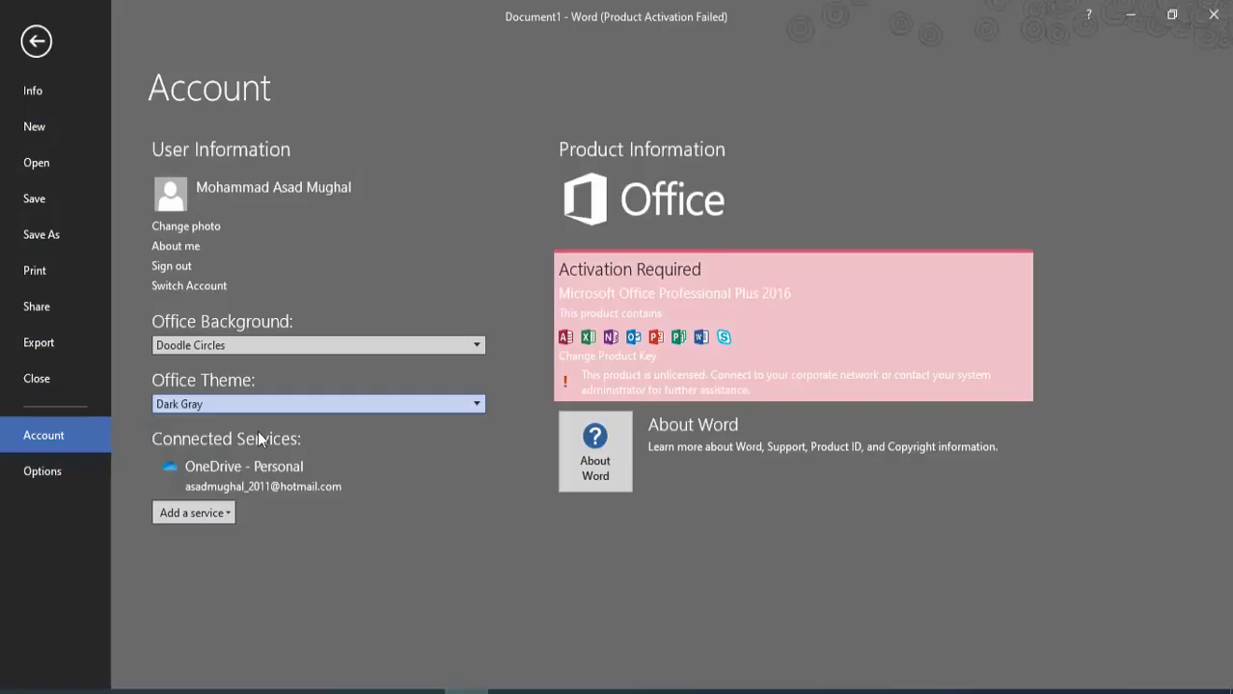
click(282, 406)
click(257, 460)
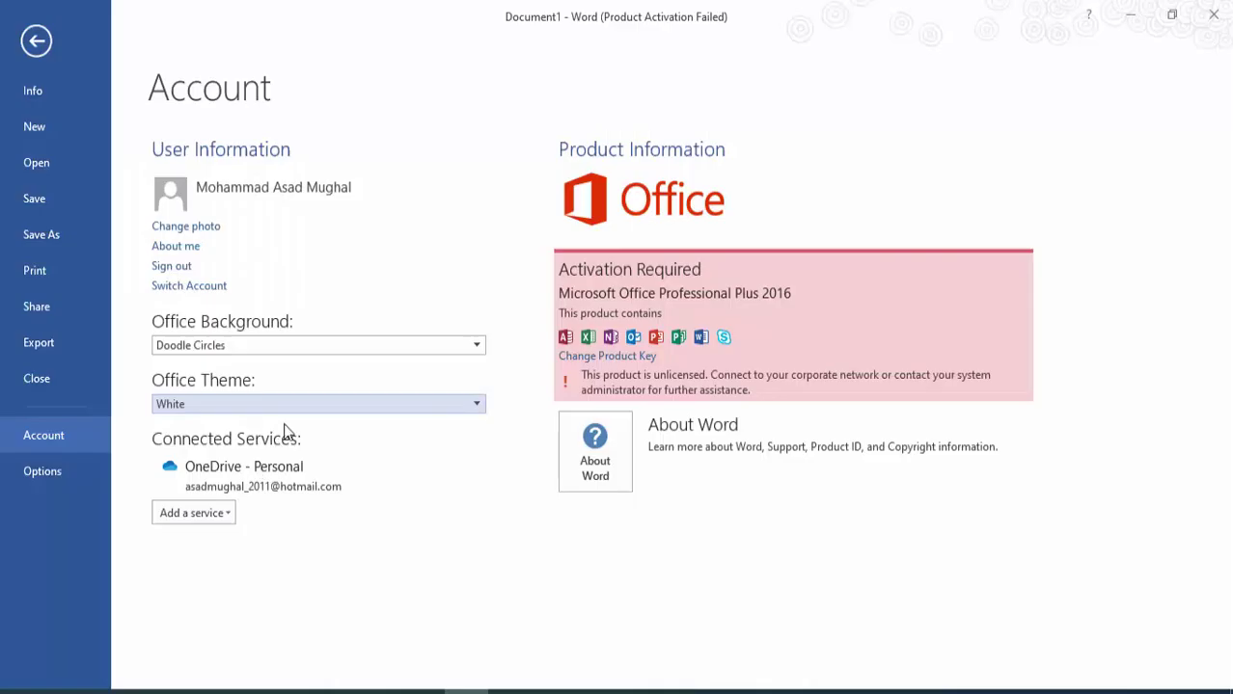
click(294, 410)
click(277, 421)
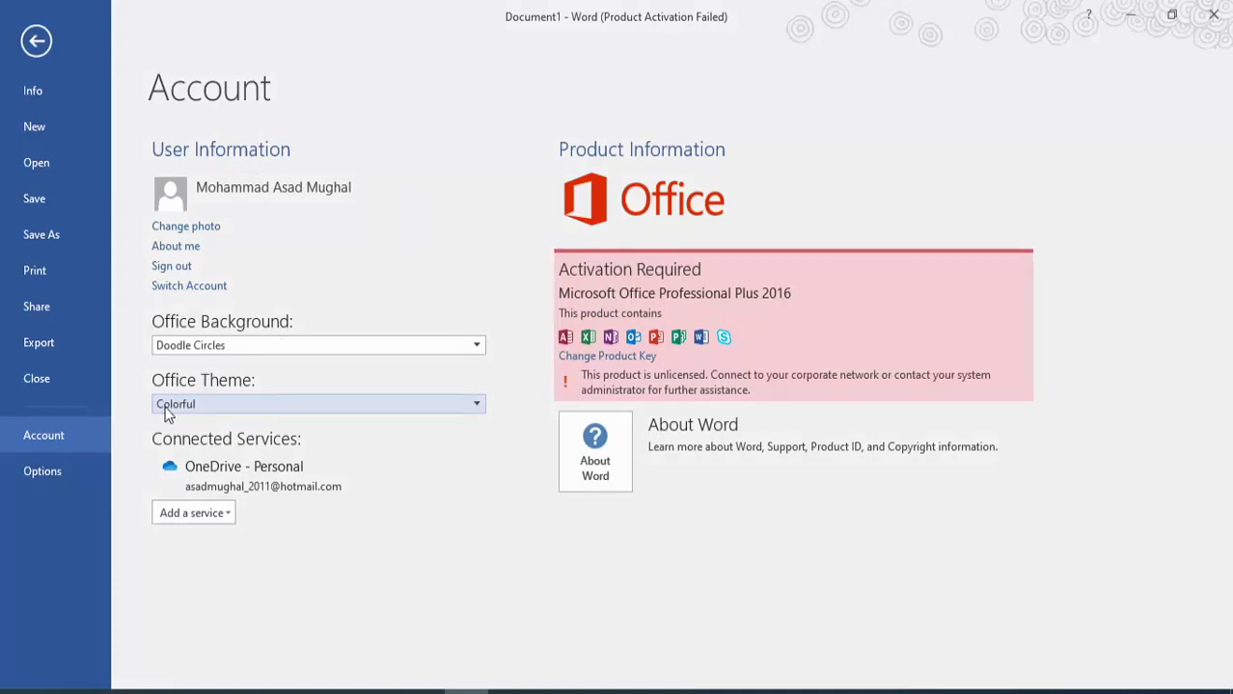
- Review the General, Display and Proofing settings in Word Options and close the dialog
click(77, 467)
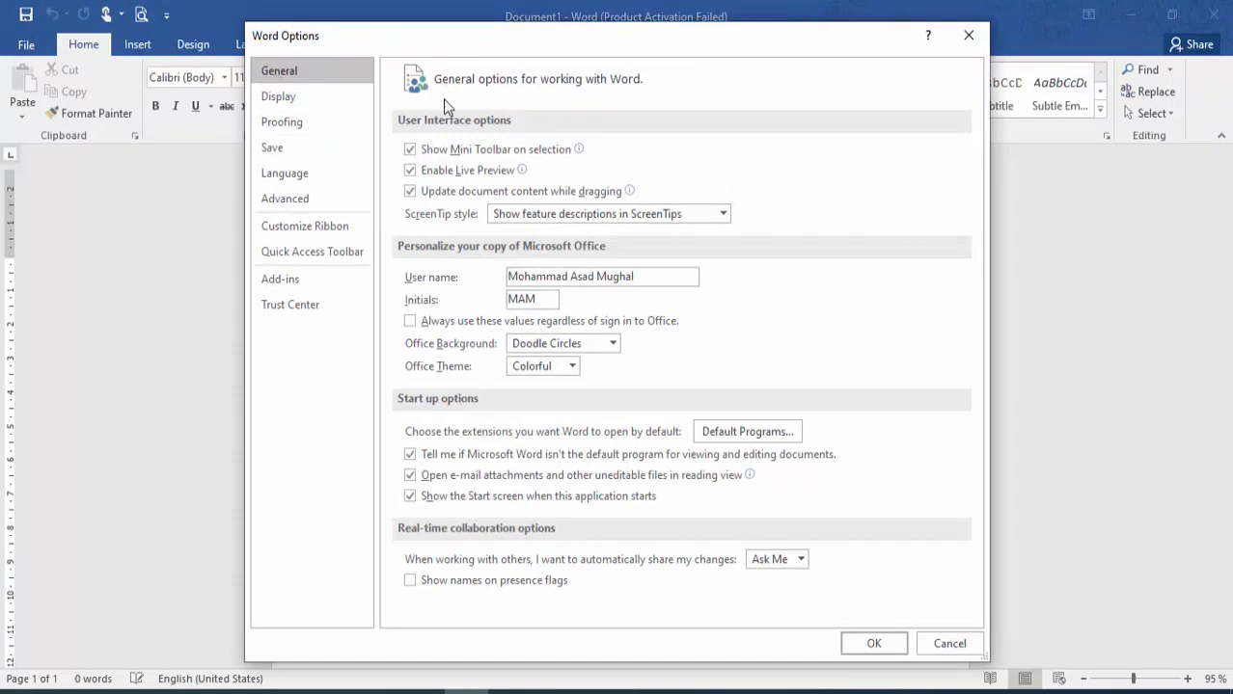
click(277, 95)
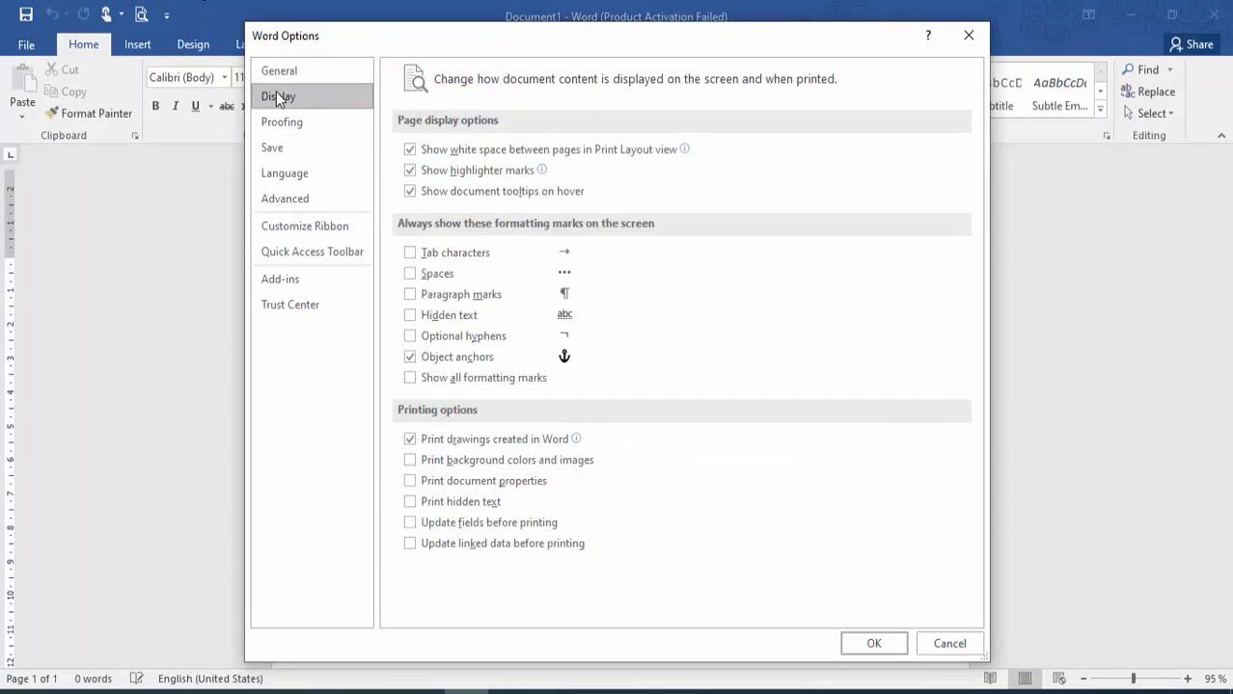
click(298, 147)
click(308, 128)
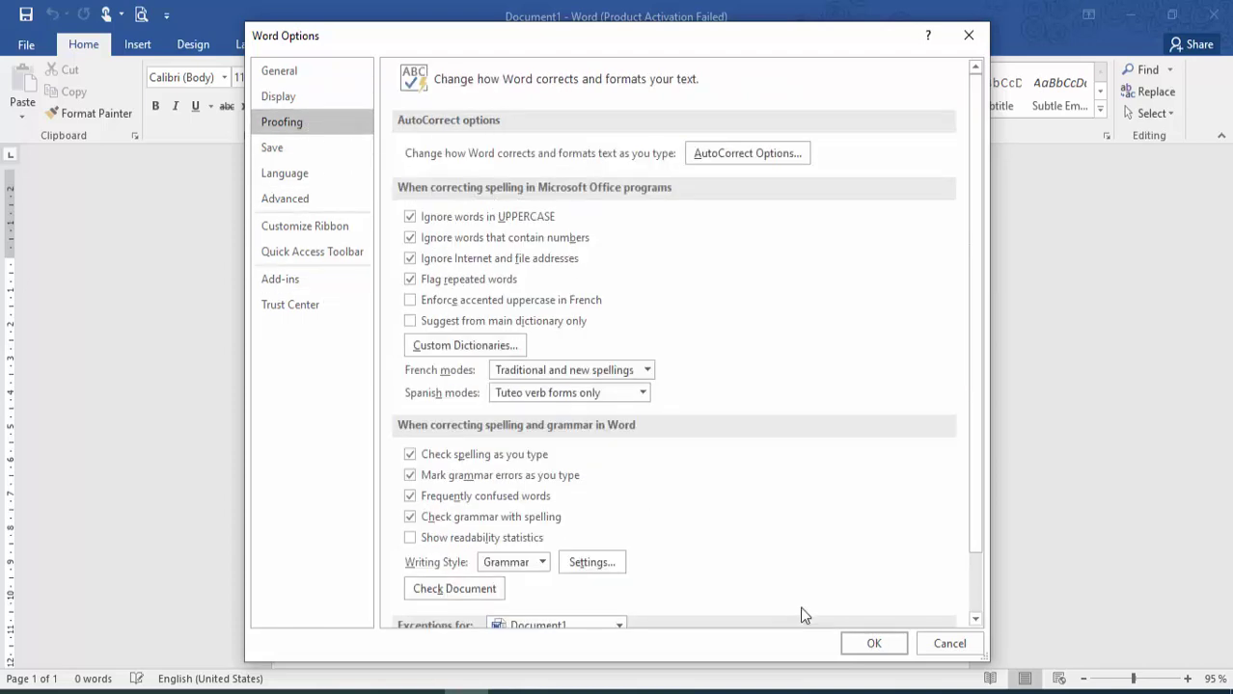
click(873, 643)
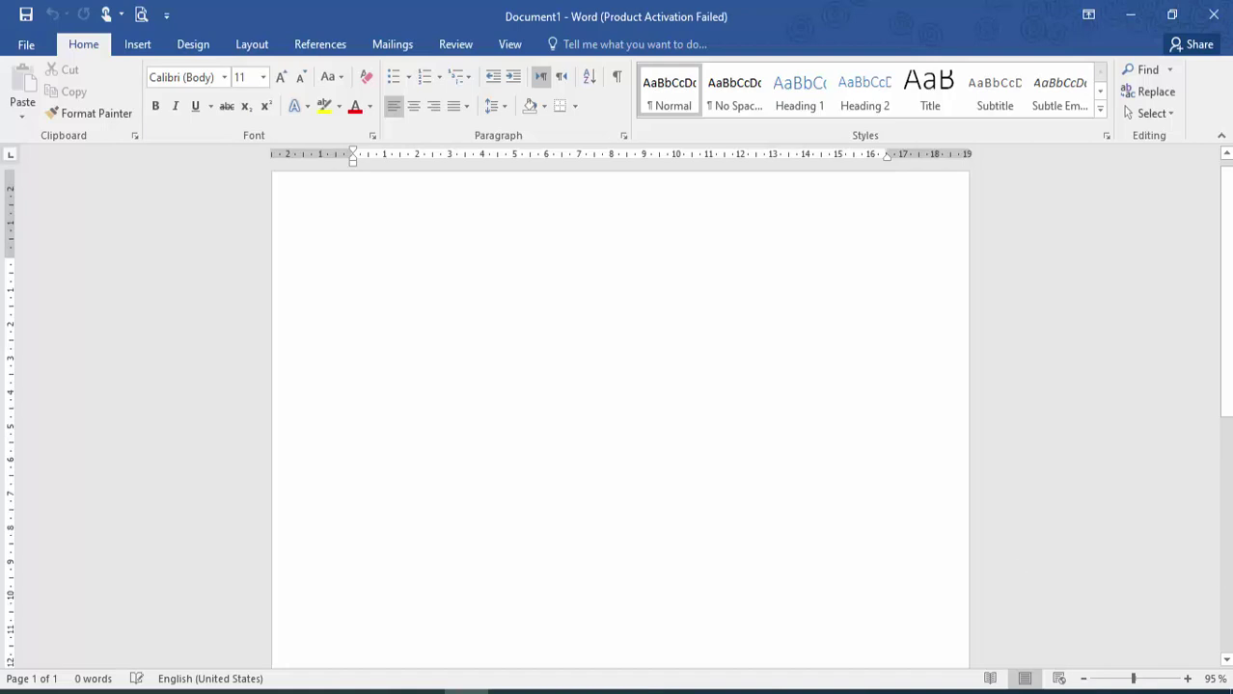
- Enter the sentence "This is my video about ms word" at the start of the blank document
click(1186, 680)
click(1184, 680)
click(1183, 680)
click(1183, 680)
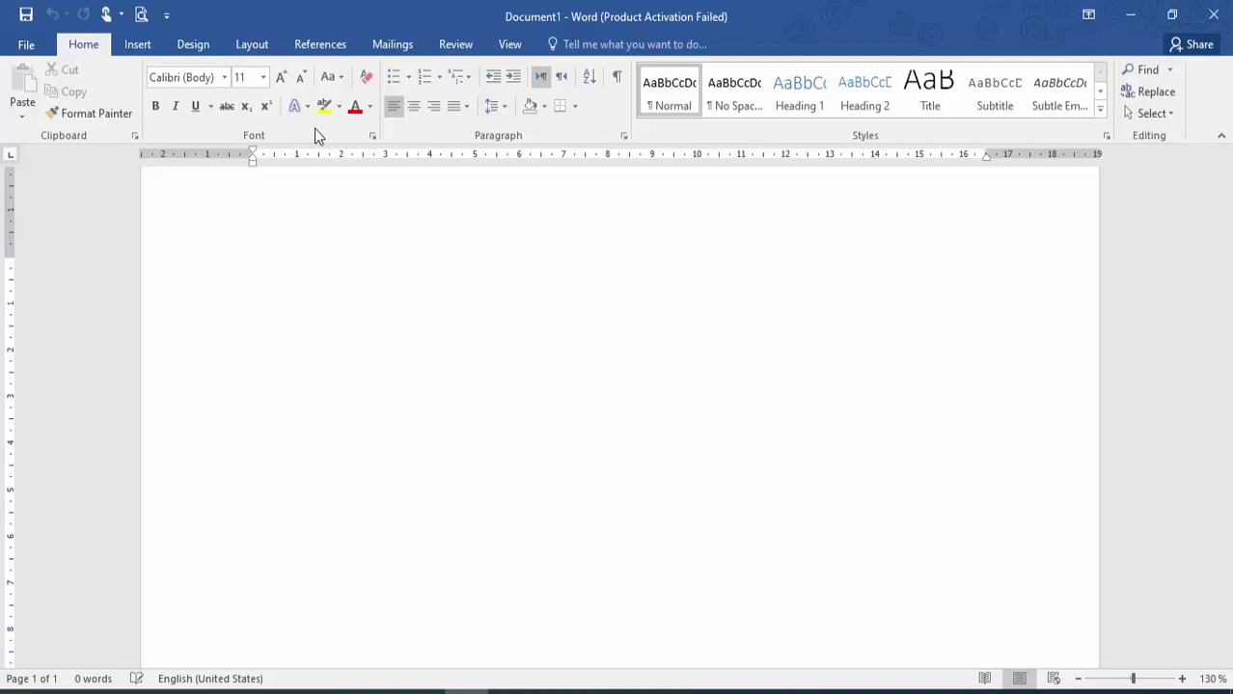
text(This is my v)
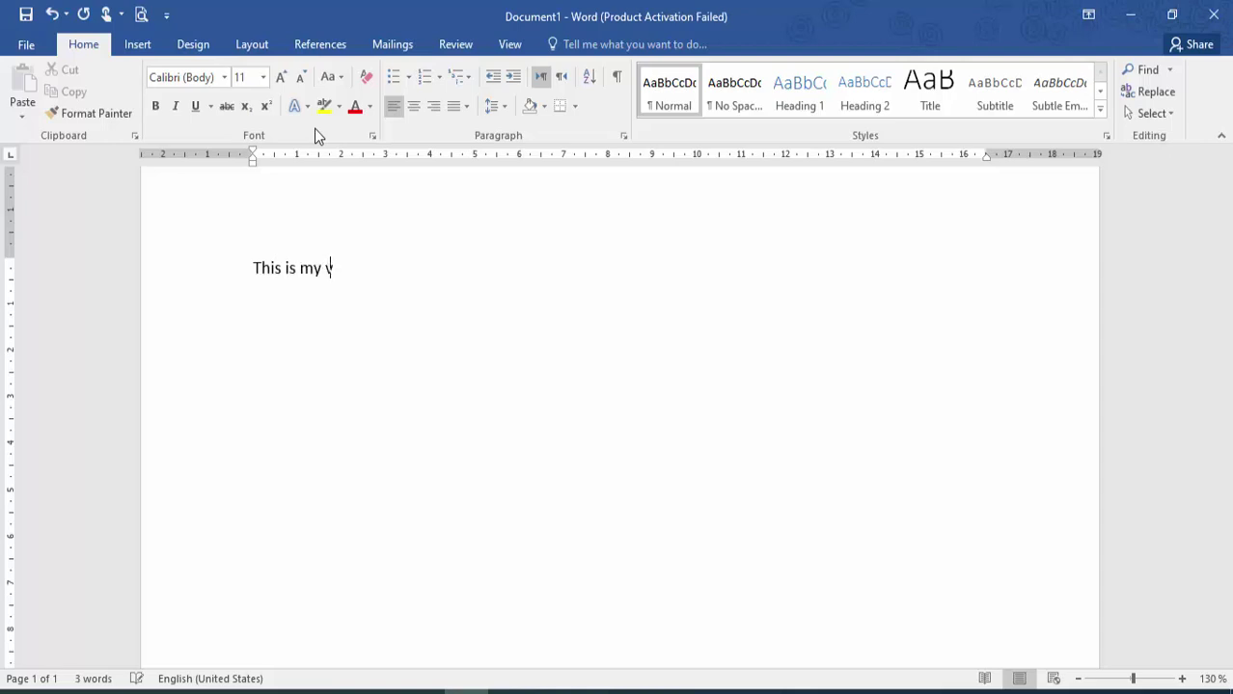
text(ideo about ms word)
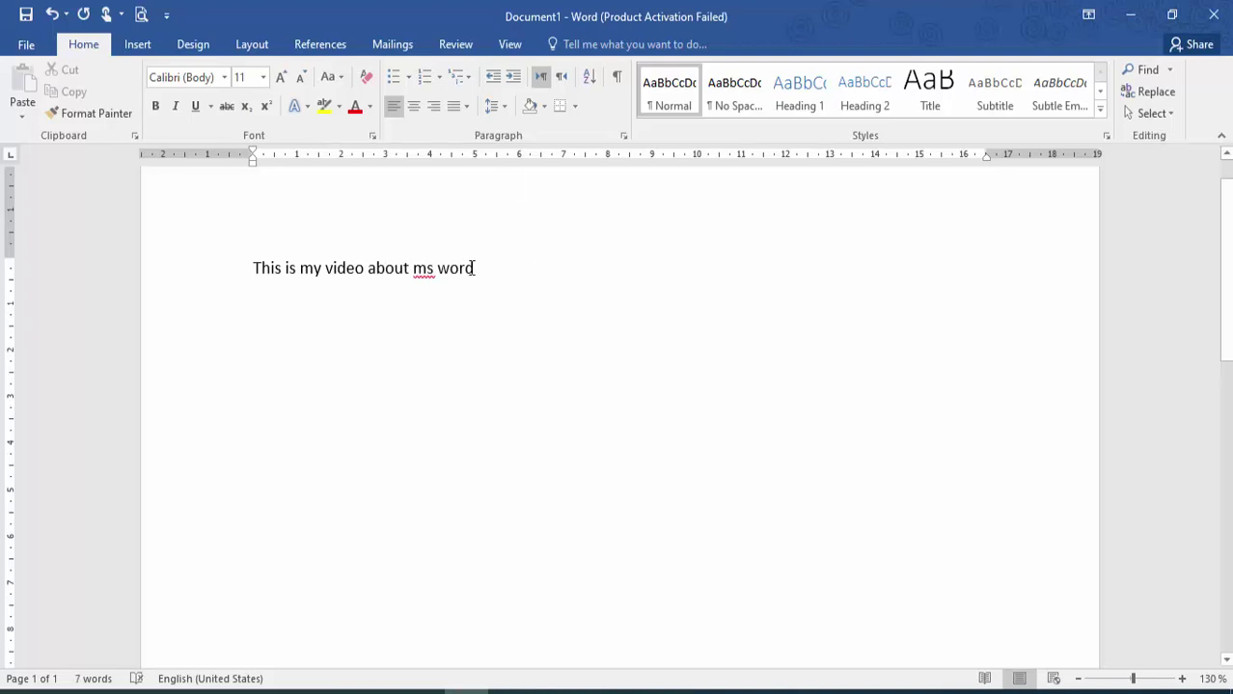
- Change the font of the sentence "This is my video about ms word" to Adobe Garamond Pro
drag(479, 268, 257, 253)
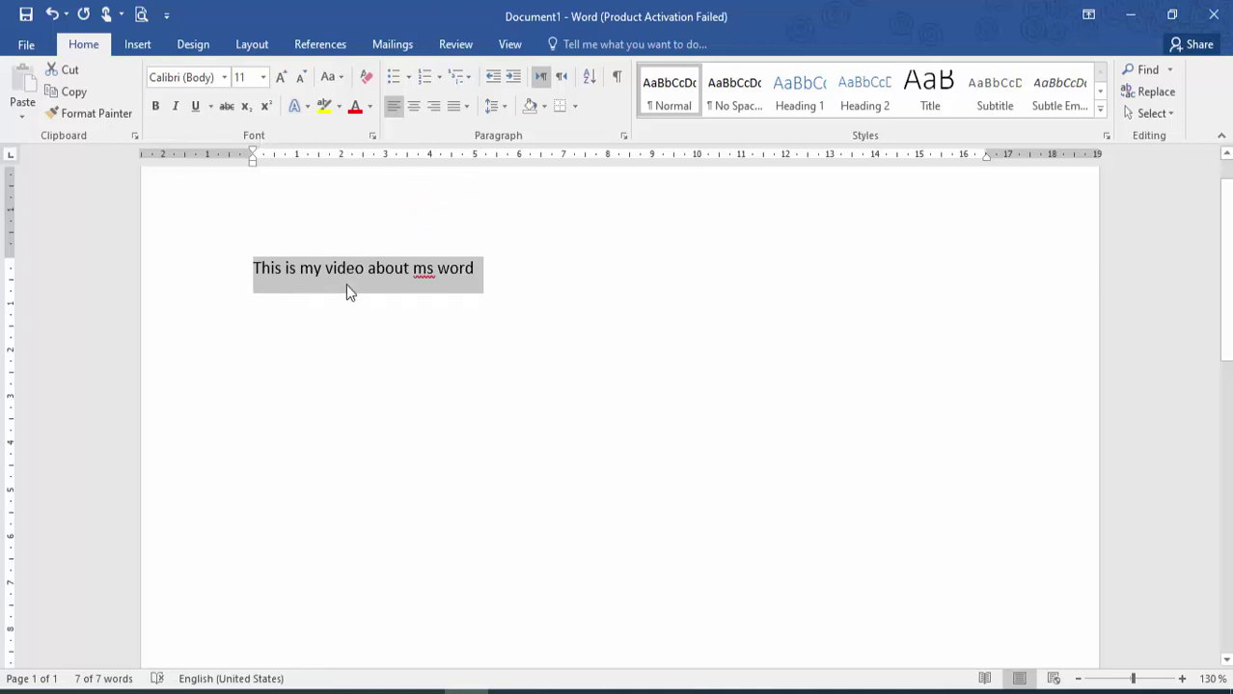
click(225, 81)
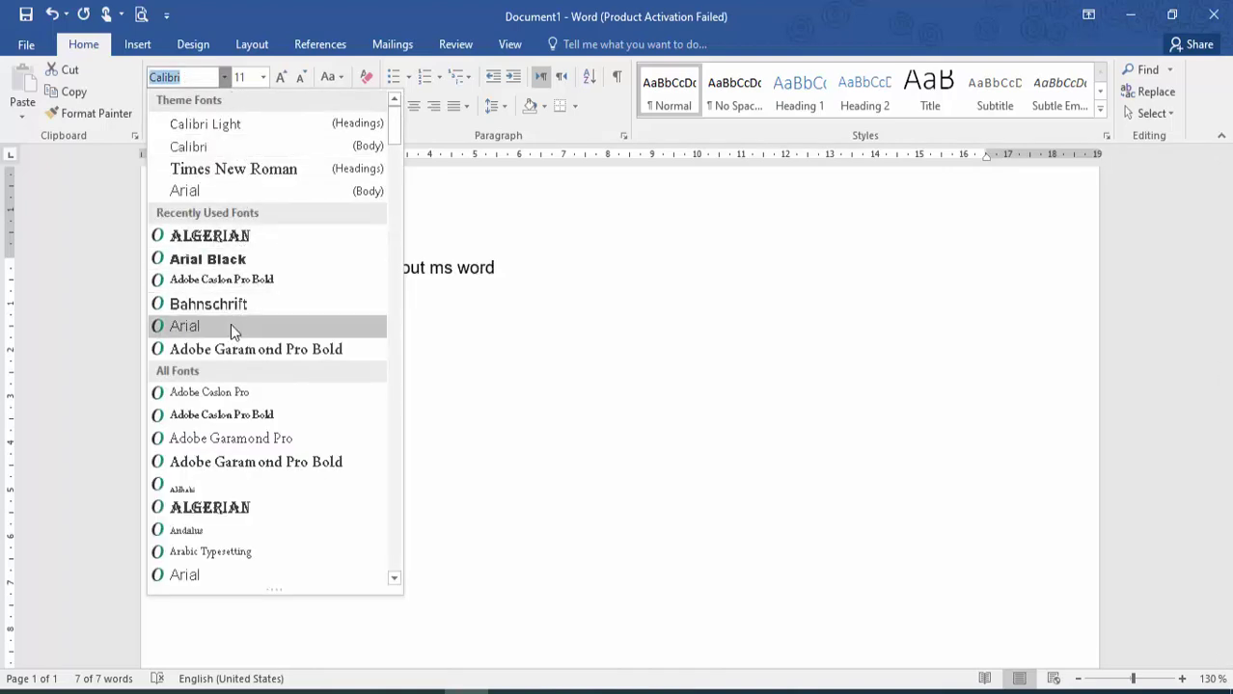
click(206, 438)
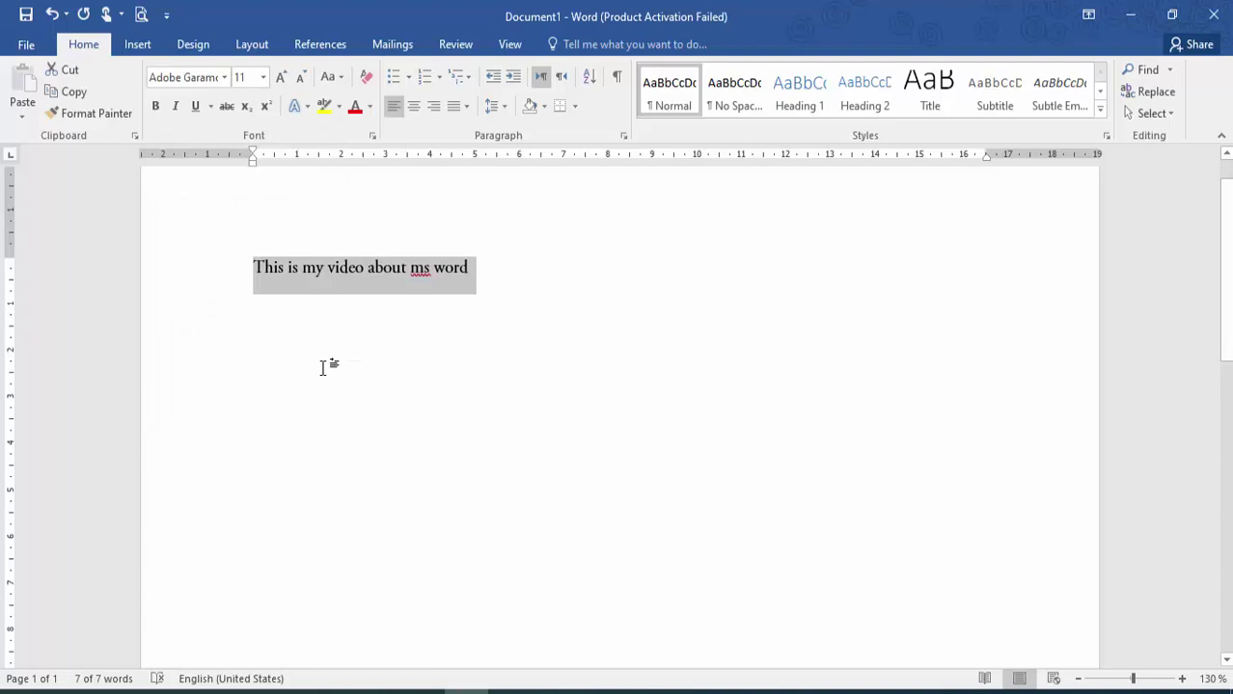
- Set the sentence's font size to 22, increase it stepwise to 26 and decrease it stepwise to 20
click(264, 79)
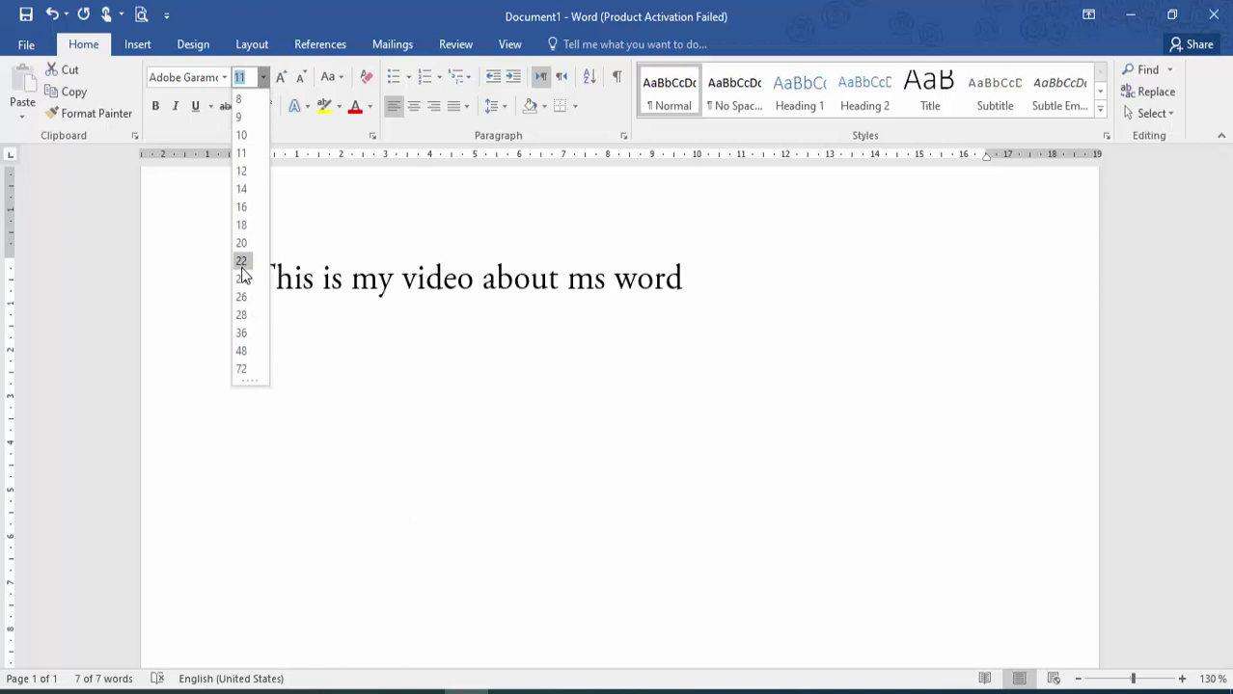
click(242, 265)
click(281, 81)
click(281, 81)
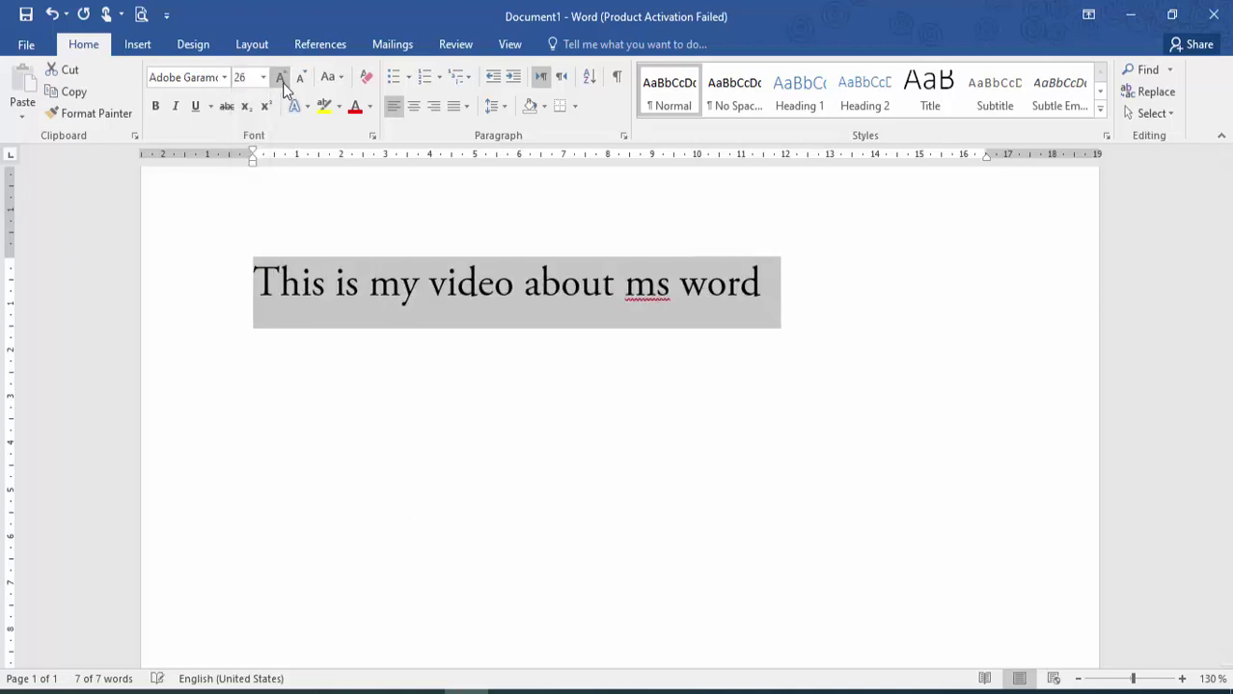
click(302, 79)
click(302, 79)
click(301, 79)
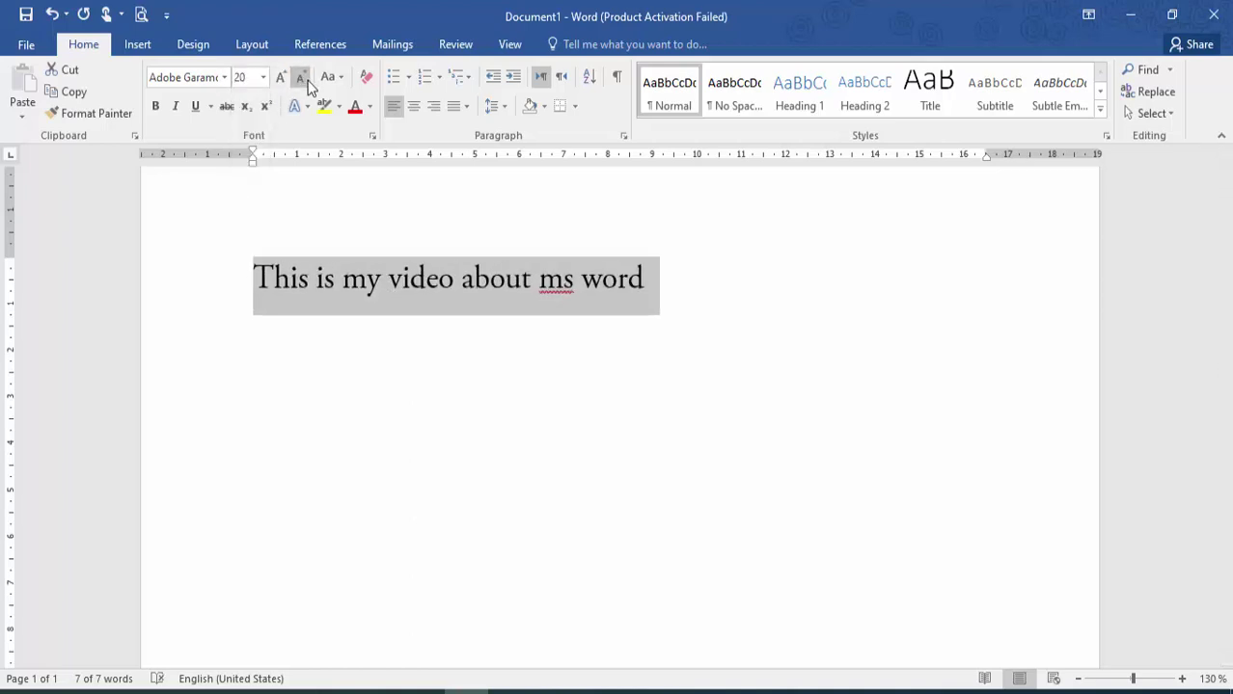
- Make the sentence bold and italic and underline it with the dash-dot-dot line style
click(155, 106)
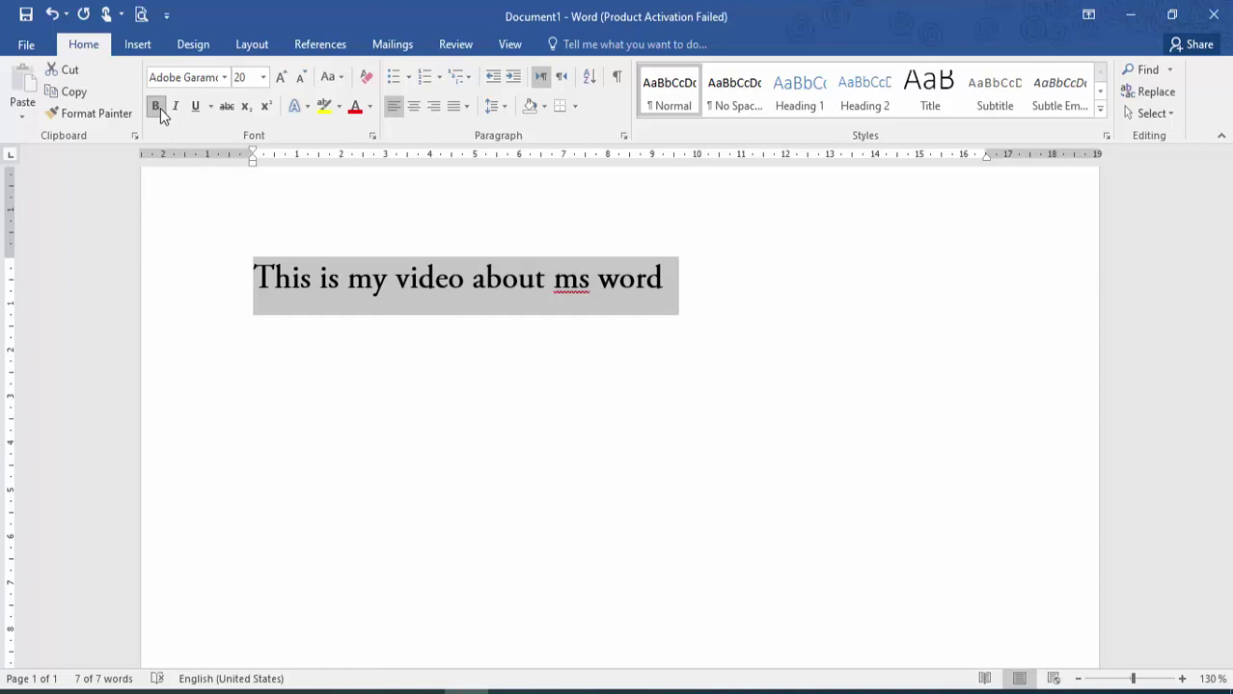
click(171, 110)
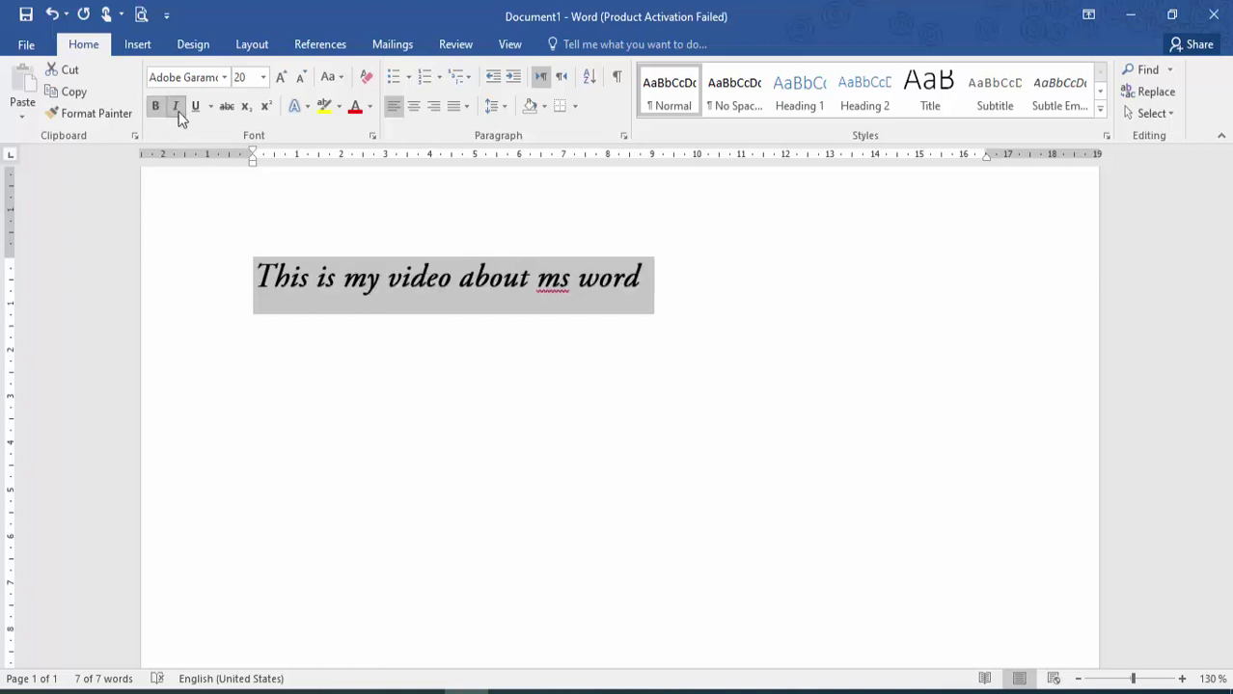
click(190, 111)
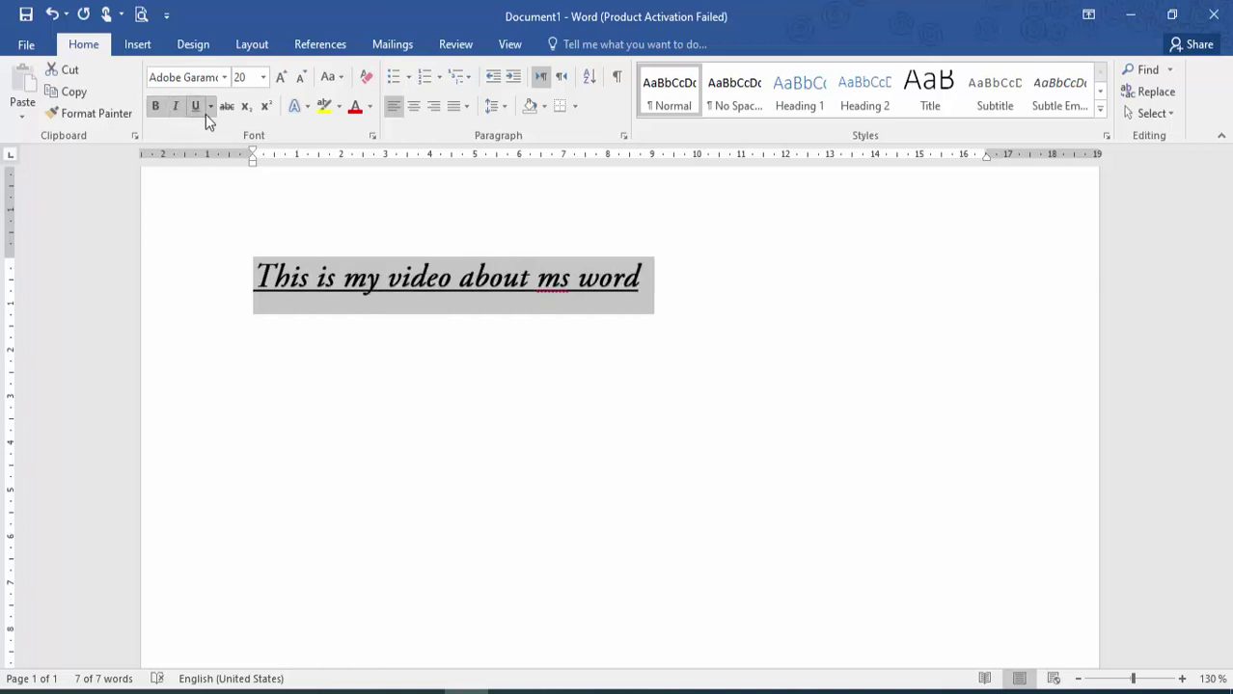
click(210, 108)
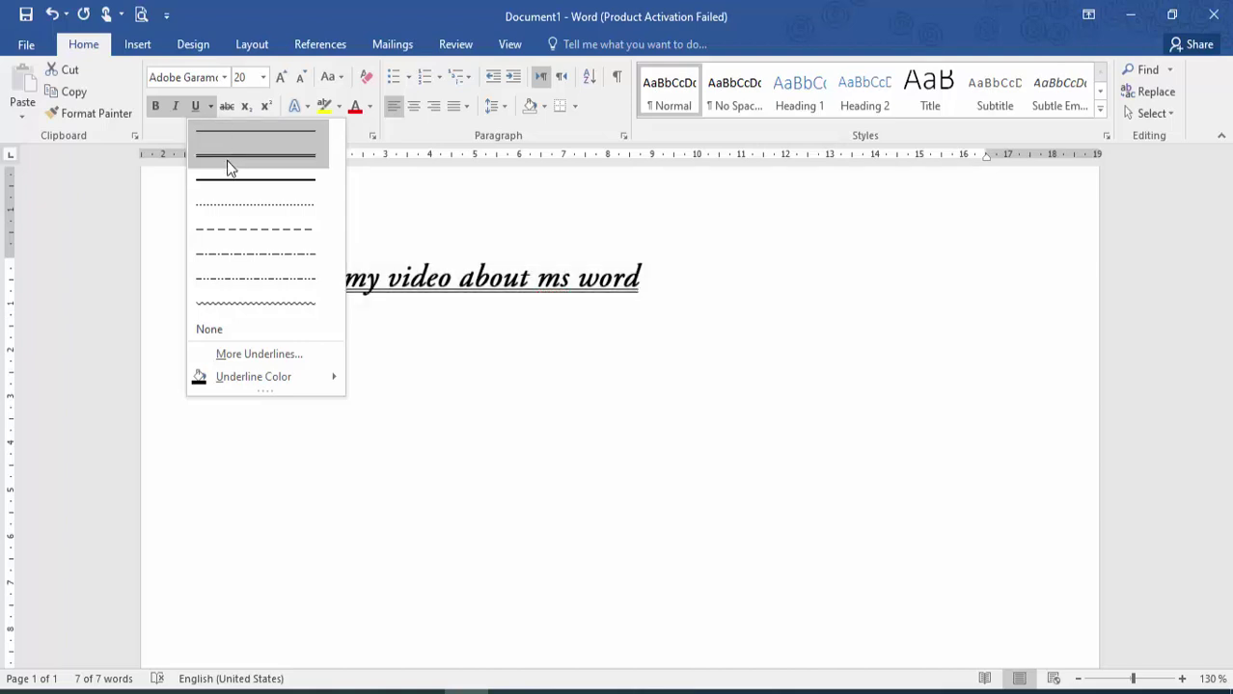
click(232, 287)
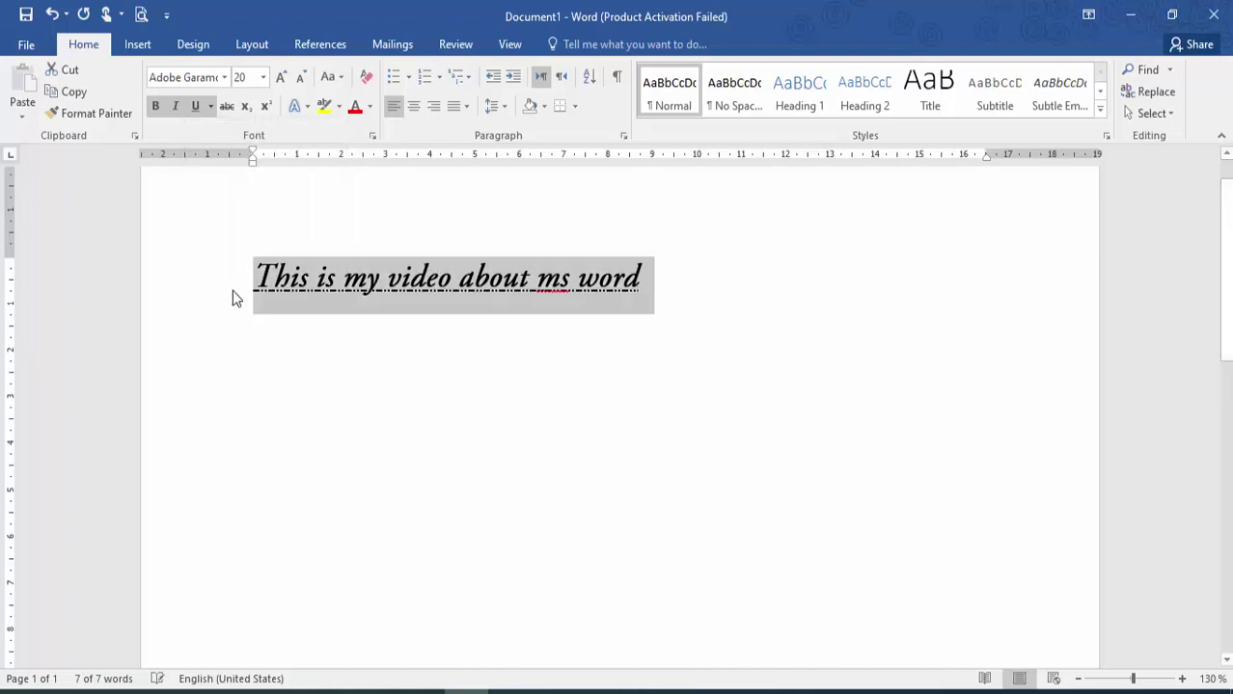
- Try strikethrough on the sentence and remove it again
click(227, 107)
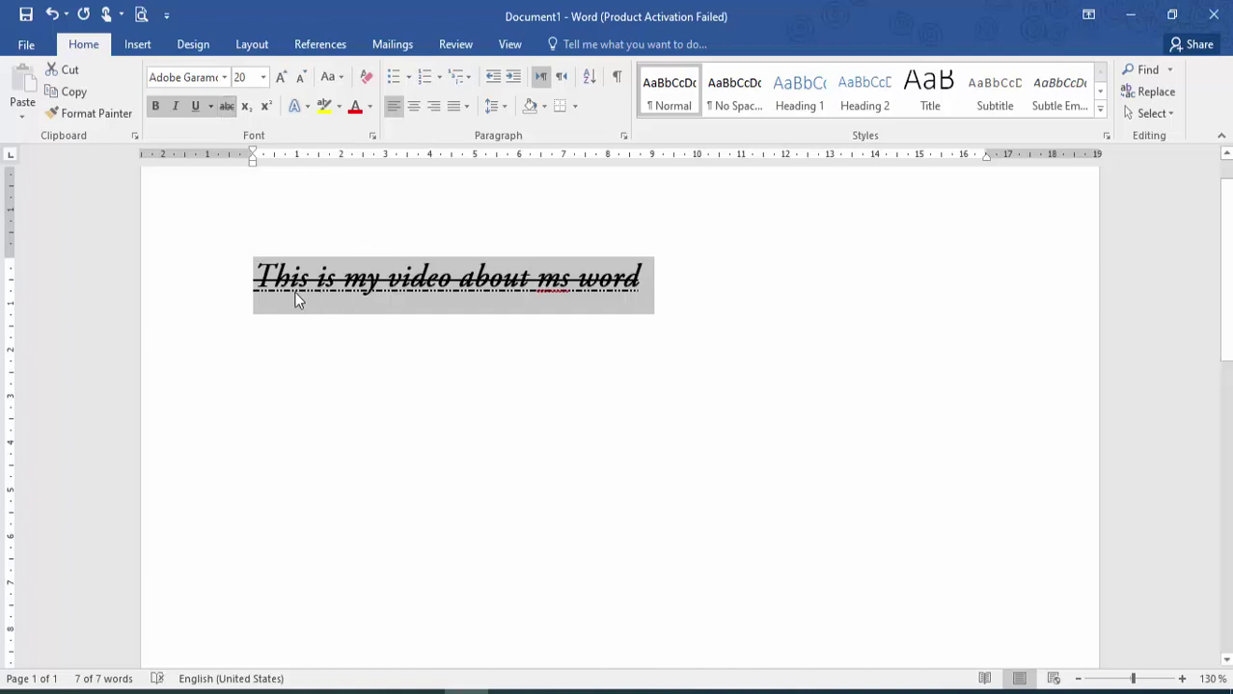
click(610, 325)
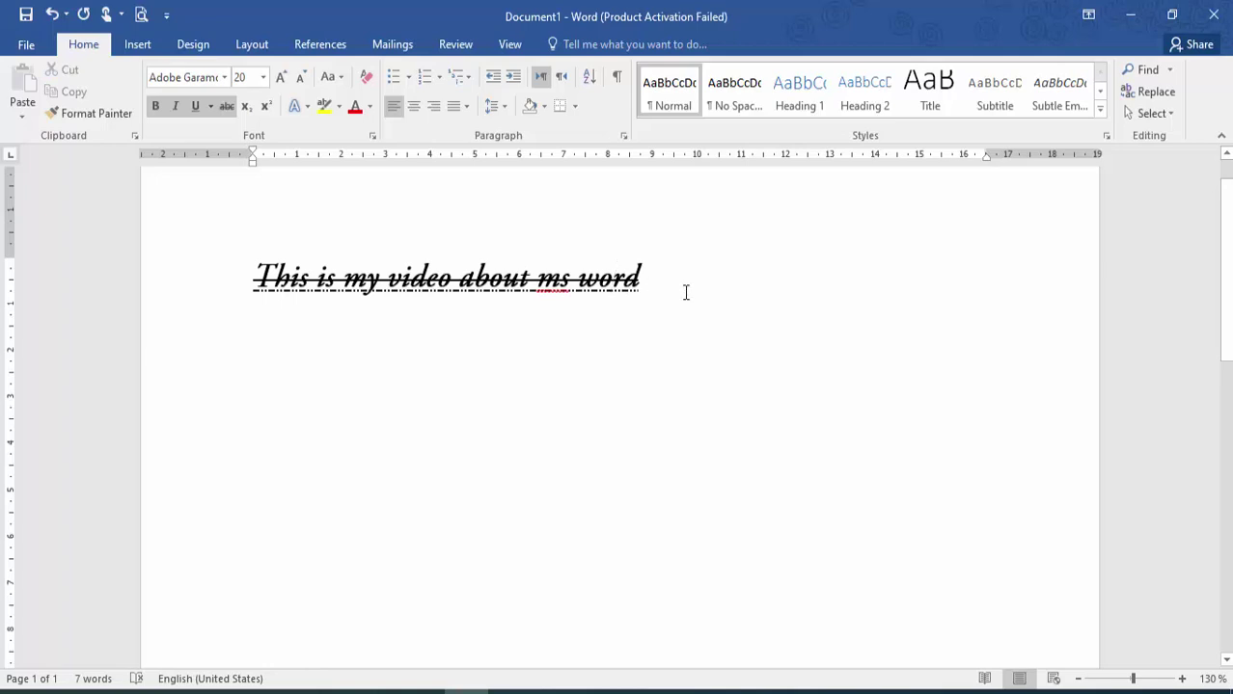
drag(684, 291, 190, 286)
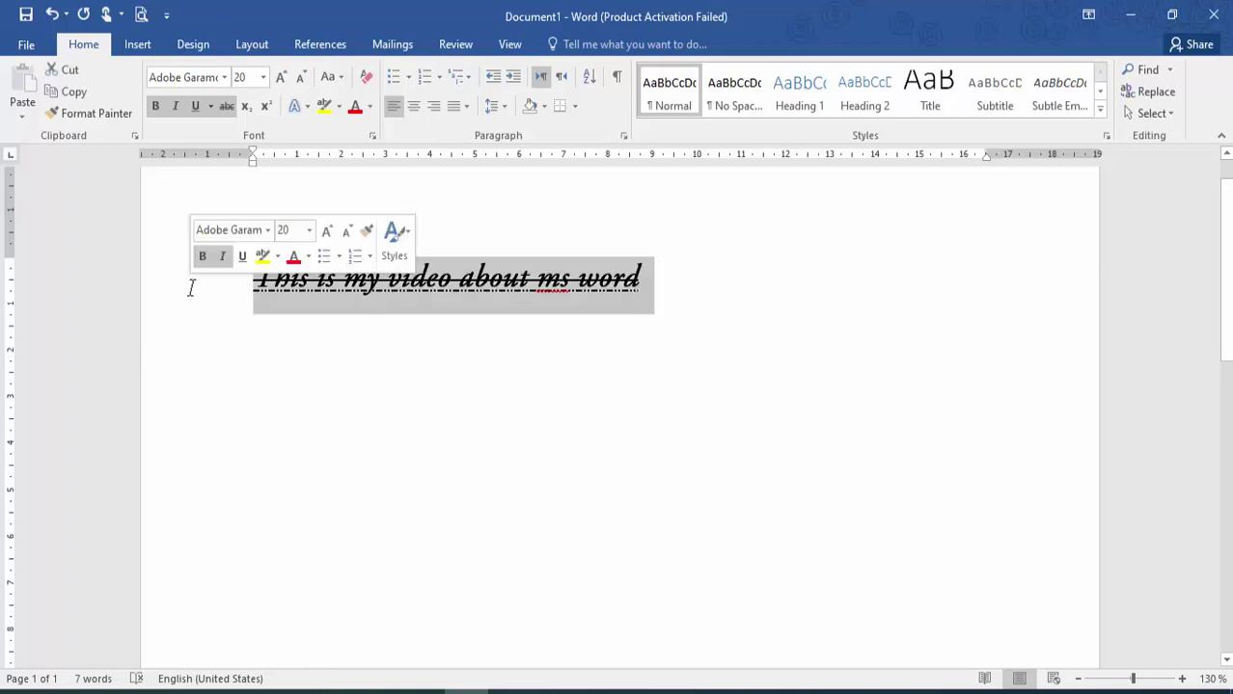
click(229, 108)
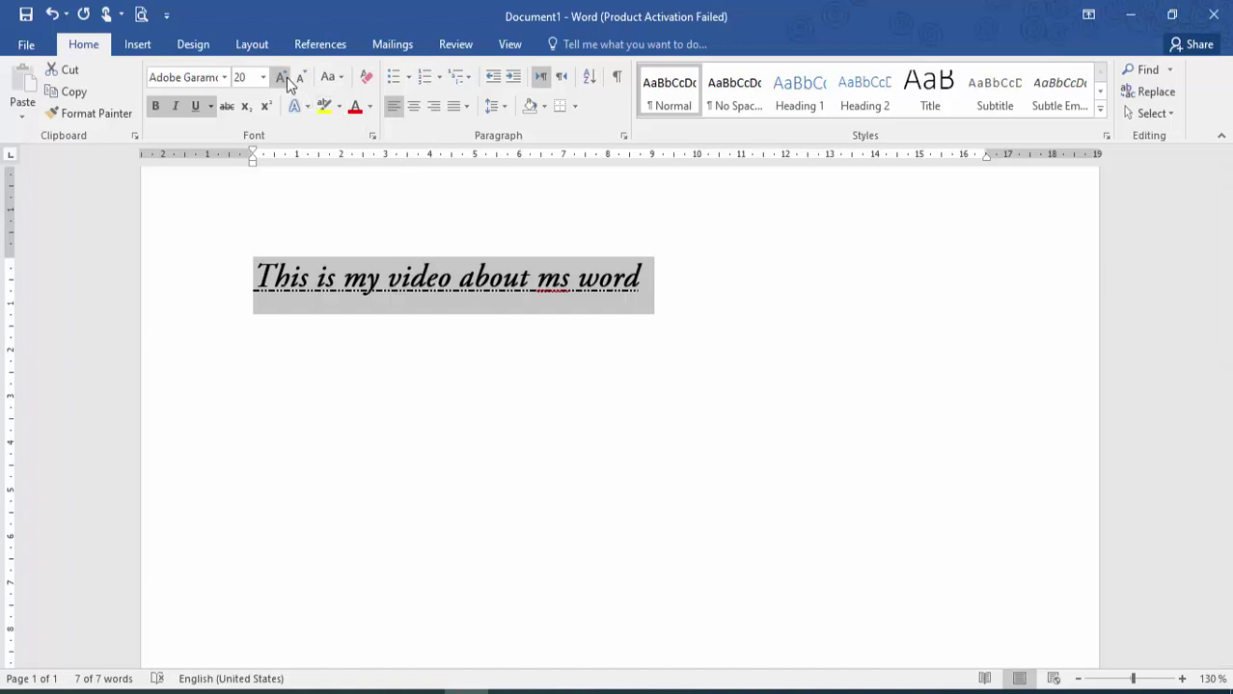
- Try the Sentence case, lowercase and UPPERCASE options on the sentence
click(338, 83)
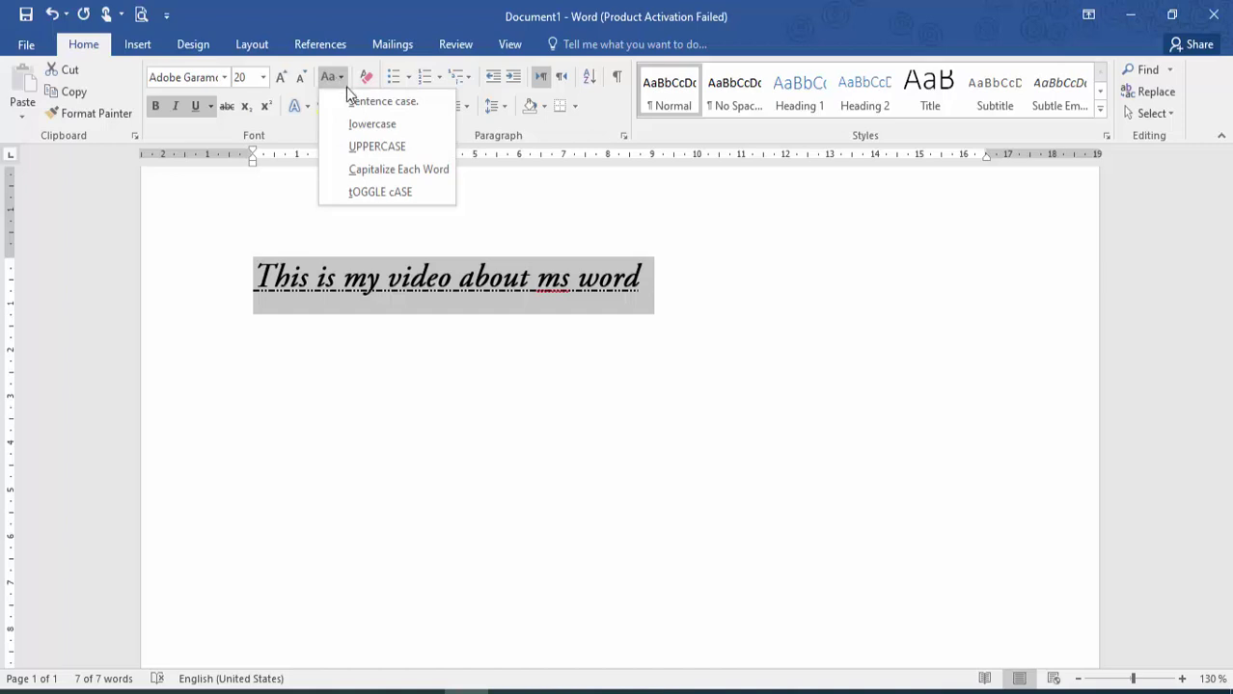
click(350, 100)
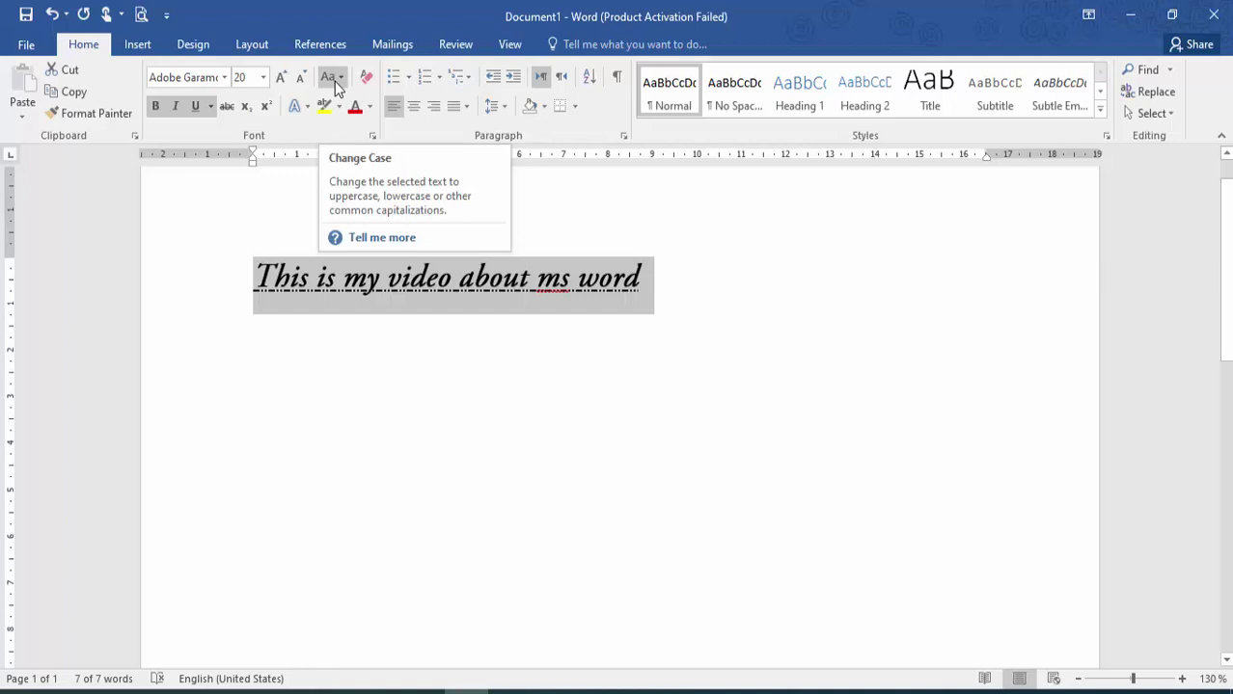
click(336, 83)
click(359, 124)
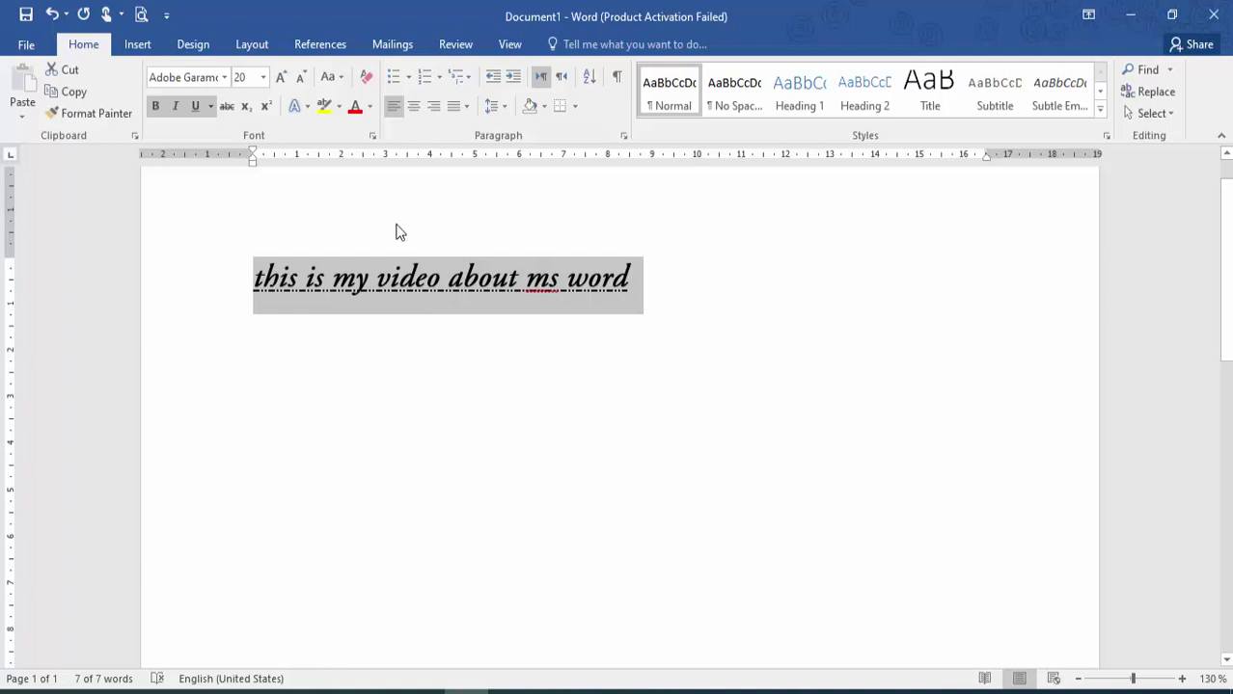
click(332, 78)
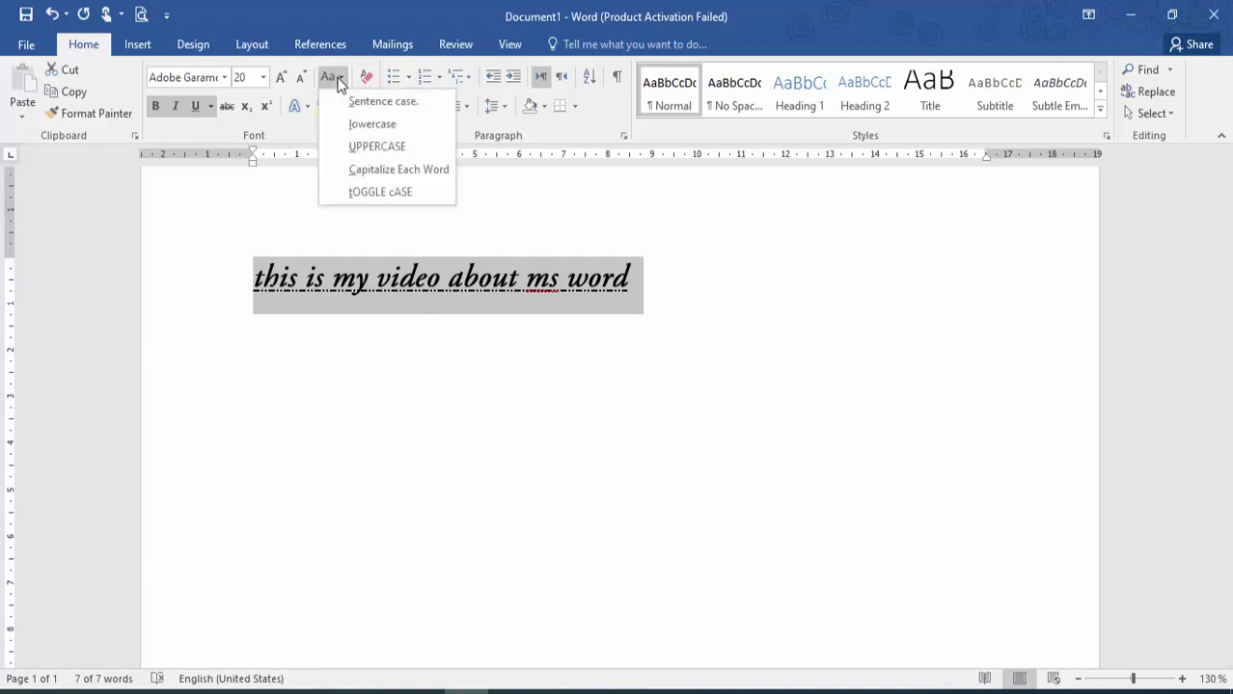
click(359, 147)
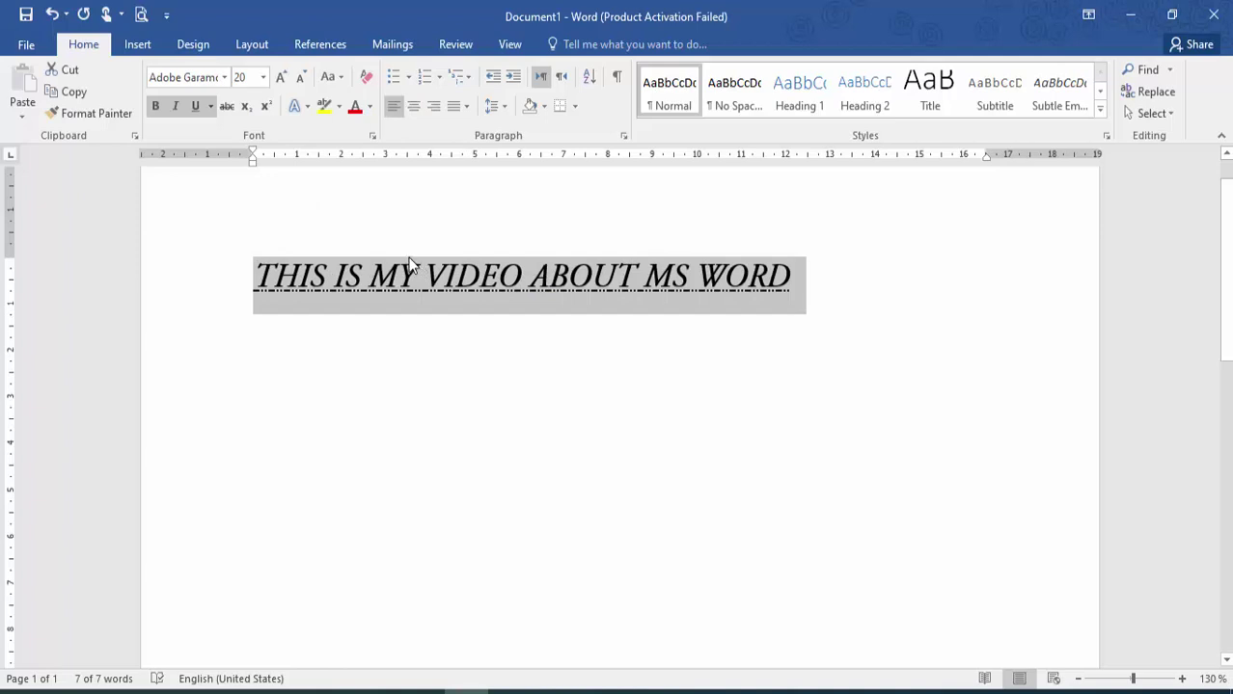
- Capitalize each word of the sentence and apply toggle case so it reads "tHIS iS mY vIDEO aBOUT mS wORD"
click(329, 77)
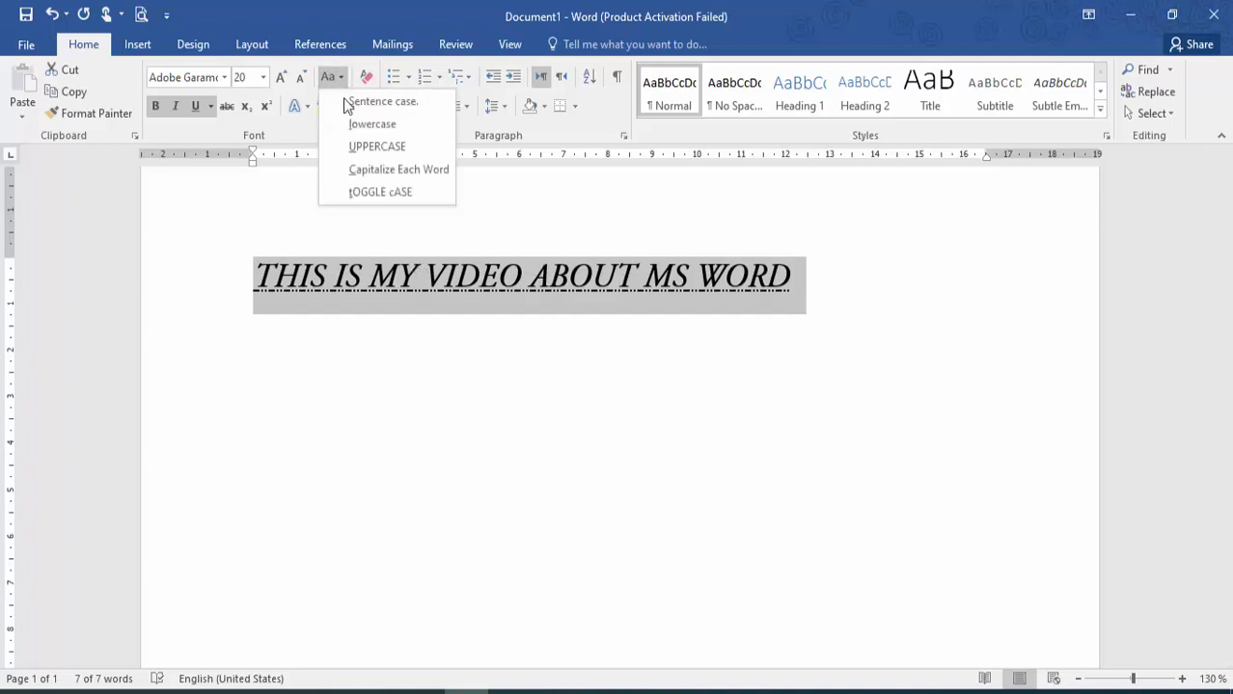
click(372, 171)
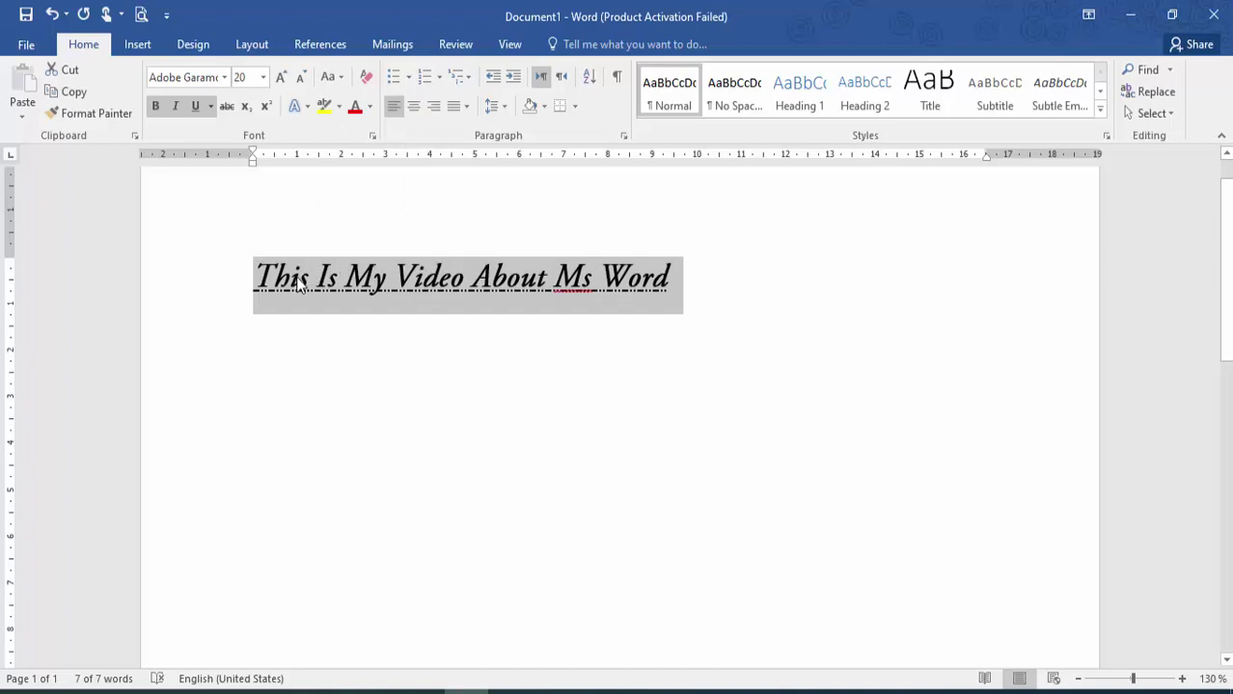
click(331, 77)
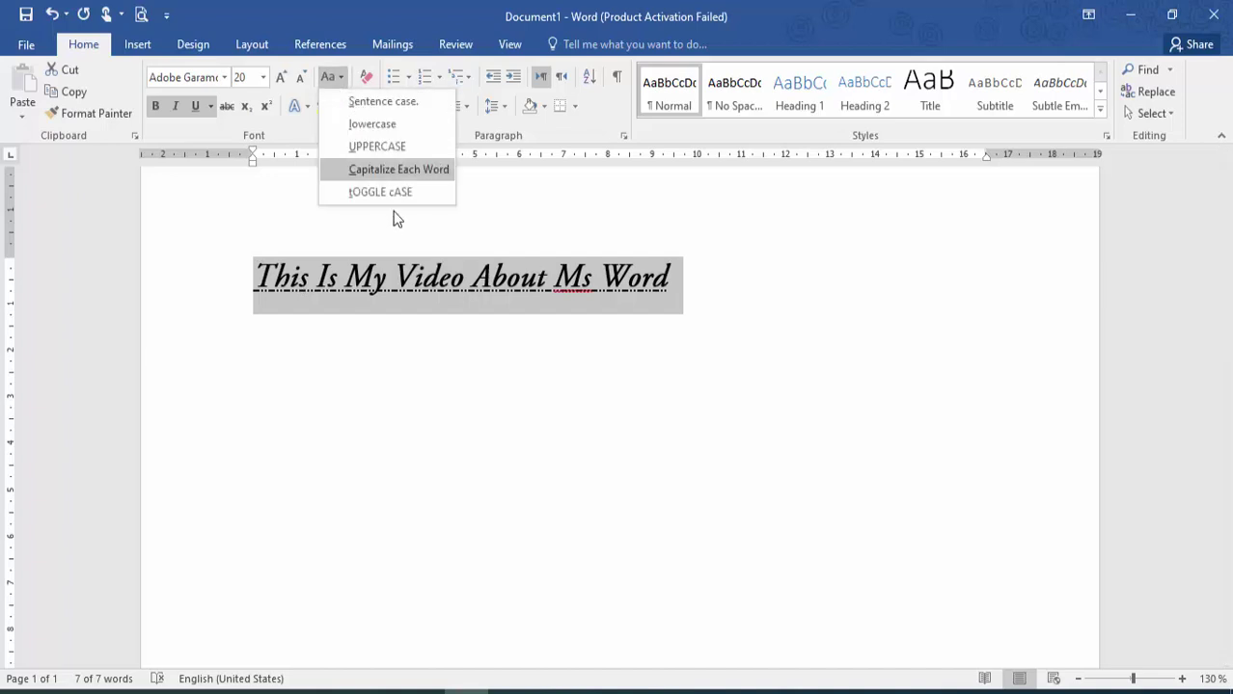
click(389, 193)
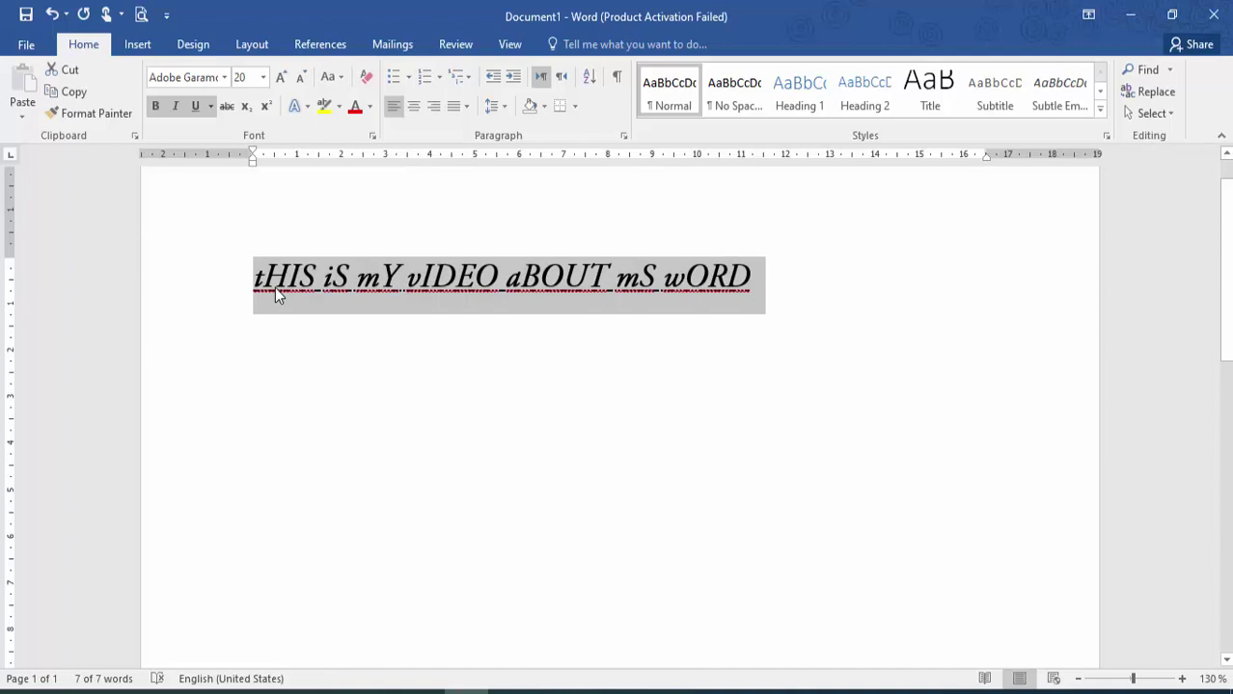
- Add a centered outer shadow and a reflection text effect to the sentence
click(798, 242)
drag(784, 272, 253, 237)
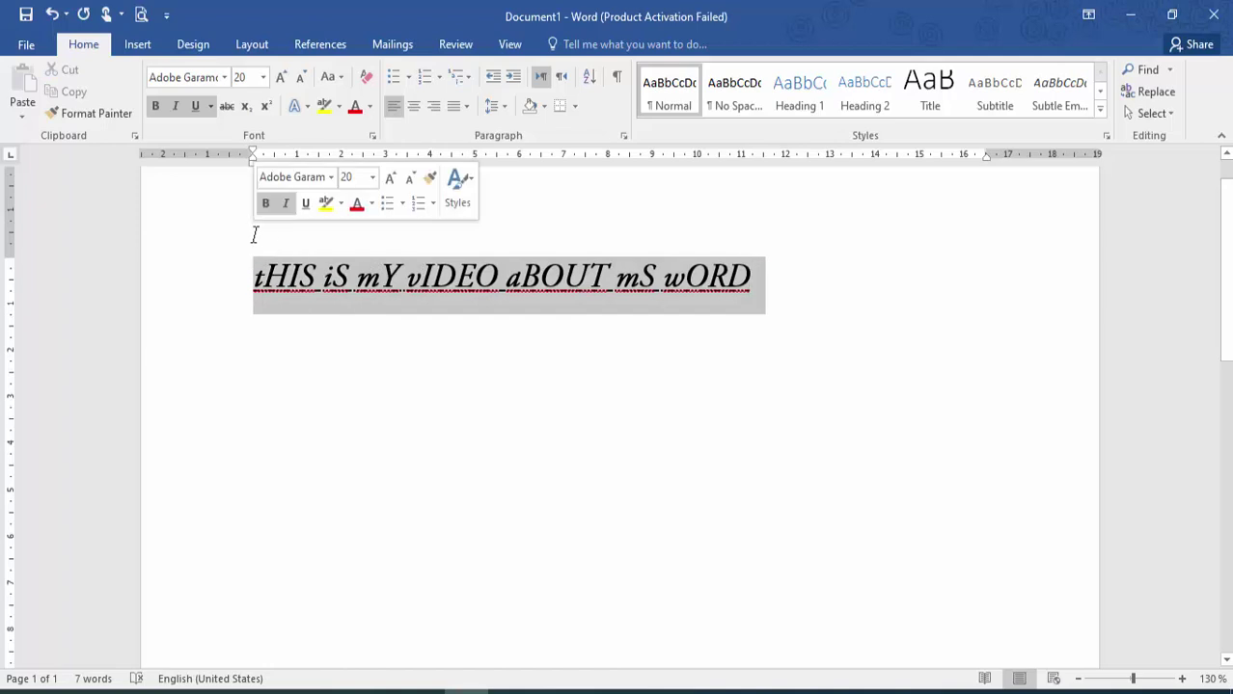
click(301, 108)
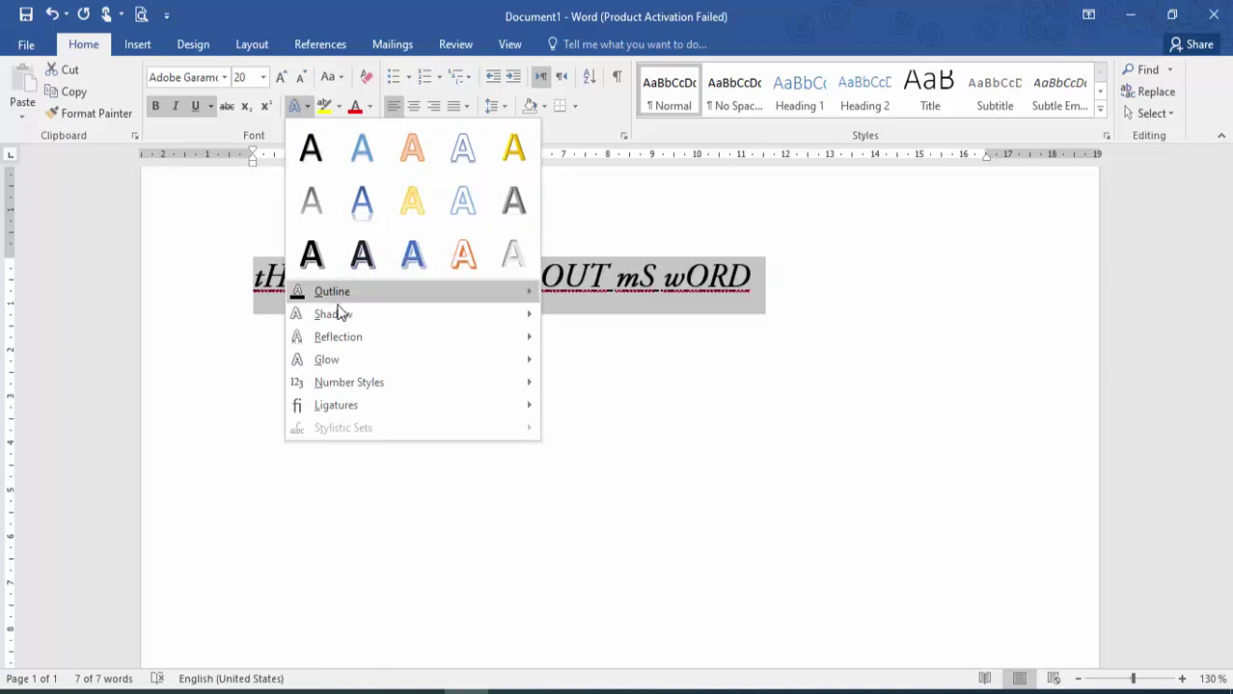
mouse_move(344, 294)
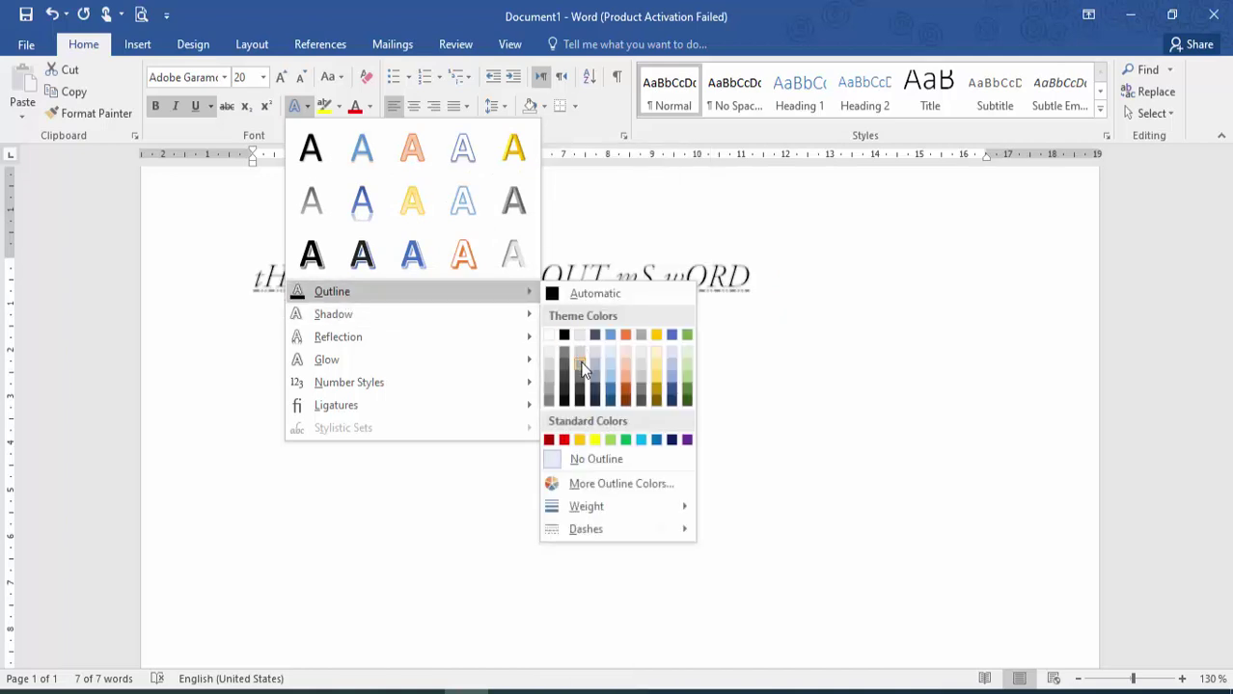
mouse_move(371, 320)
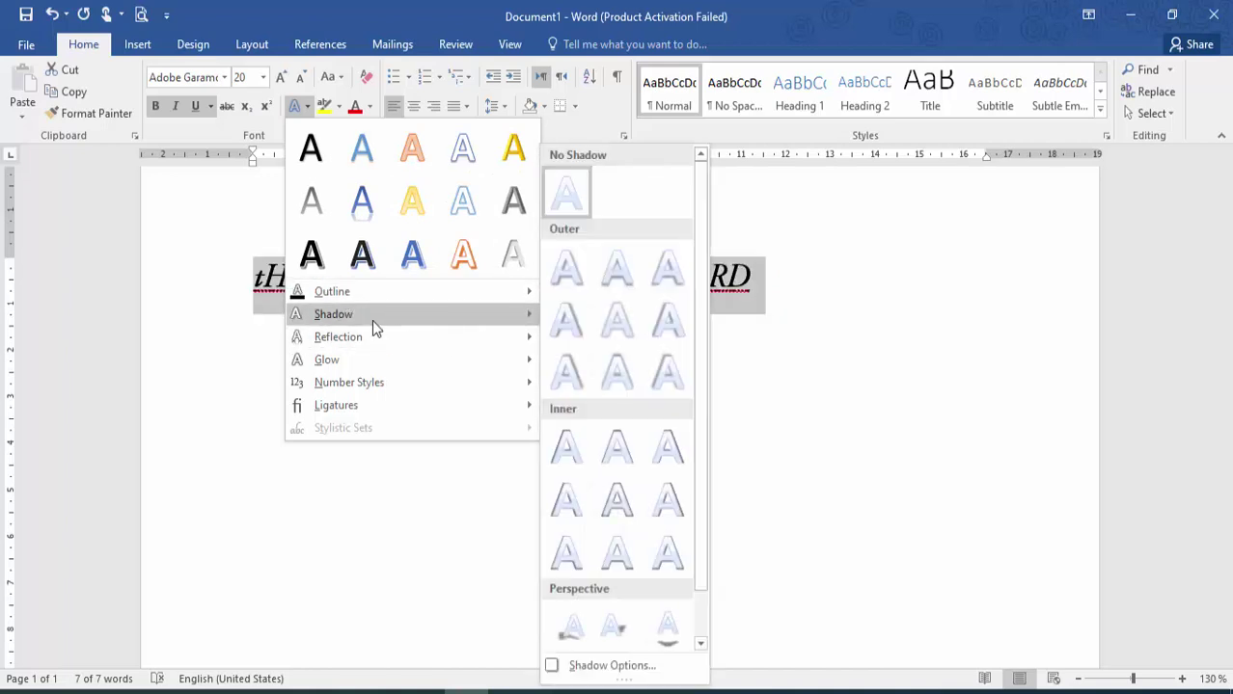
click(617, 326)
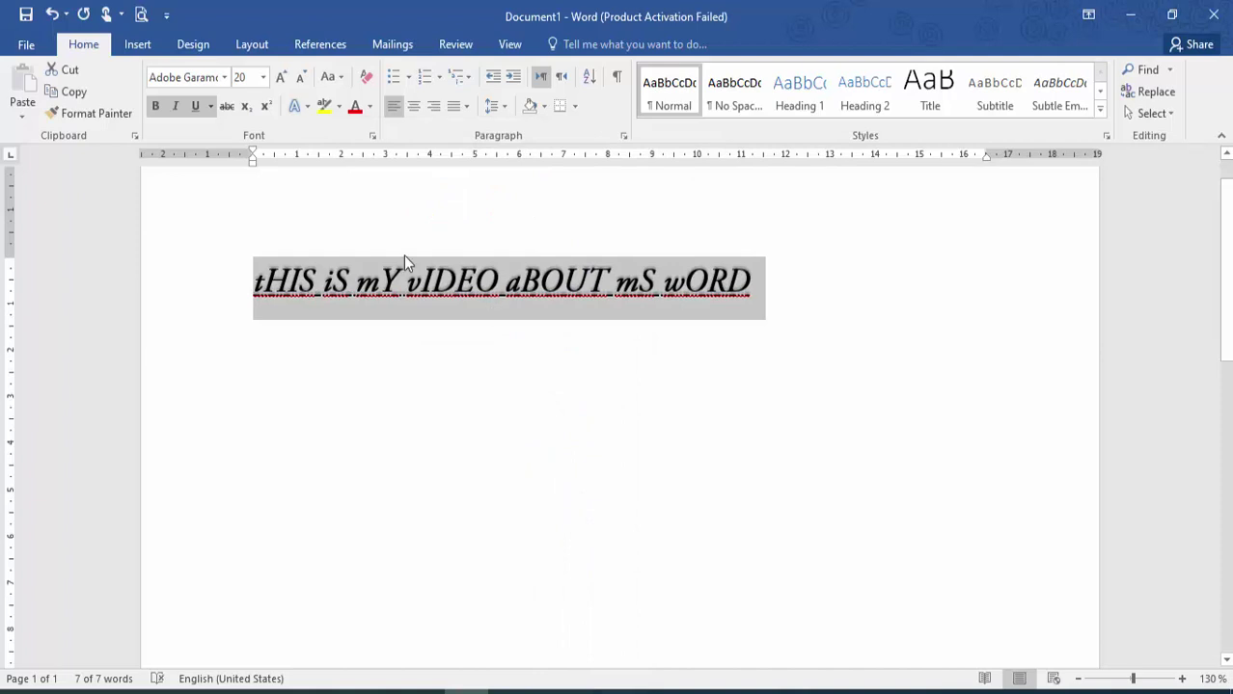
click(296, 106)
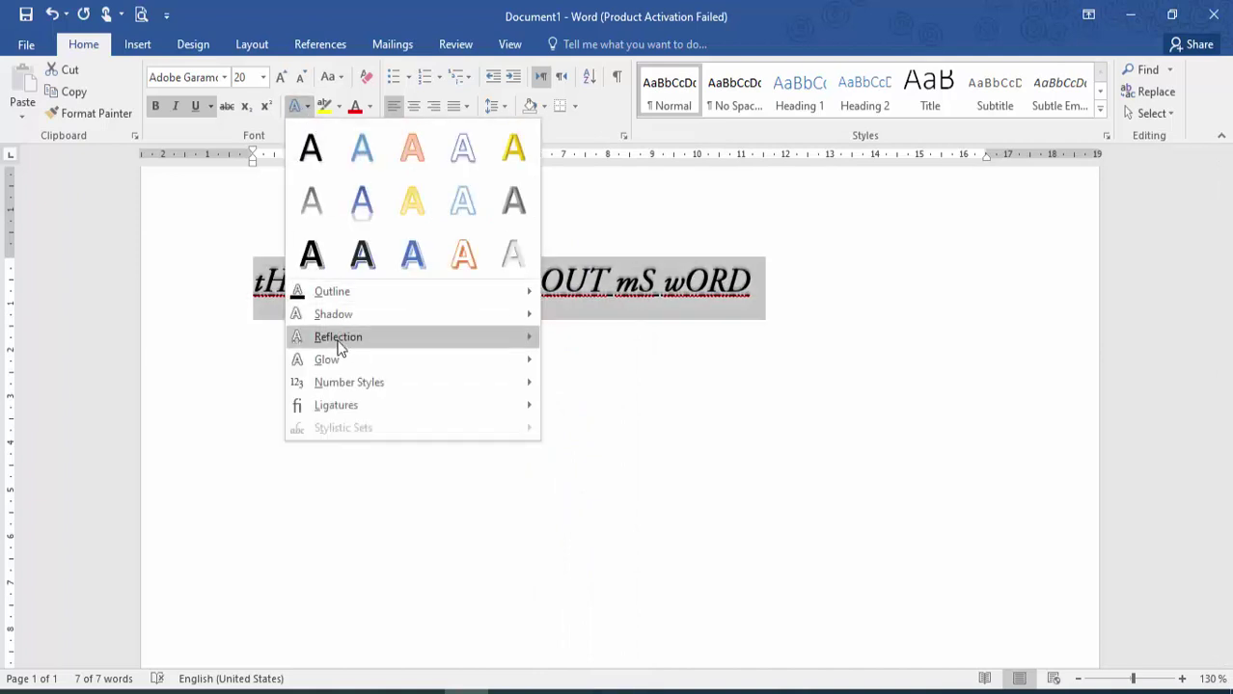
mouse_move(339, 348)
click(623, 447)
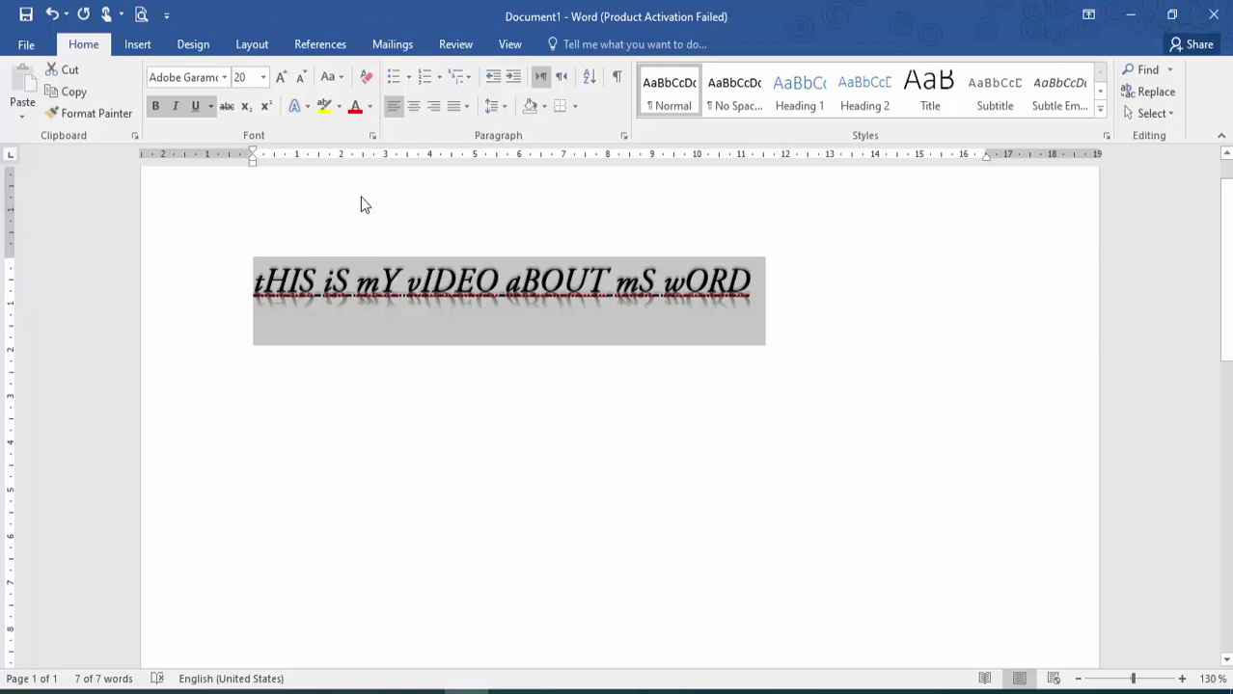
- Highlight the sentence in yellow and change its font color to a gray theme color
drag(869, 313, 269, 275)
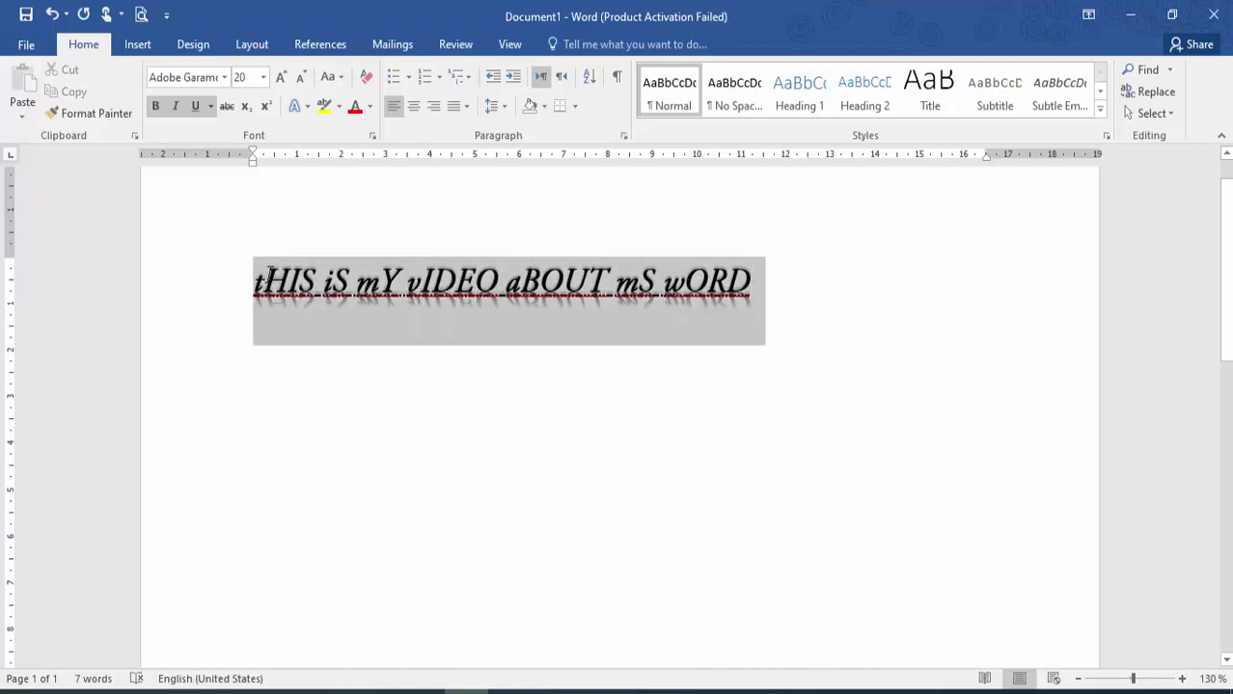
click(327, 108)
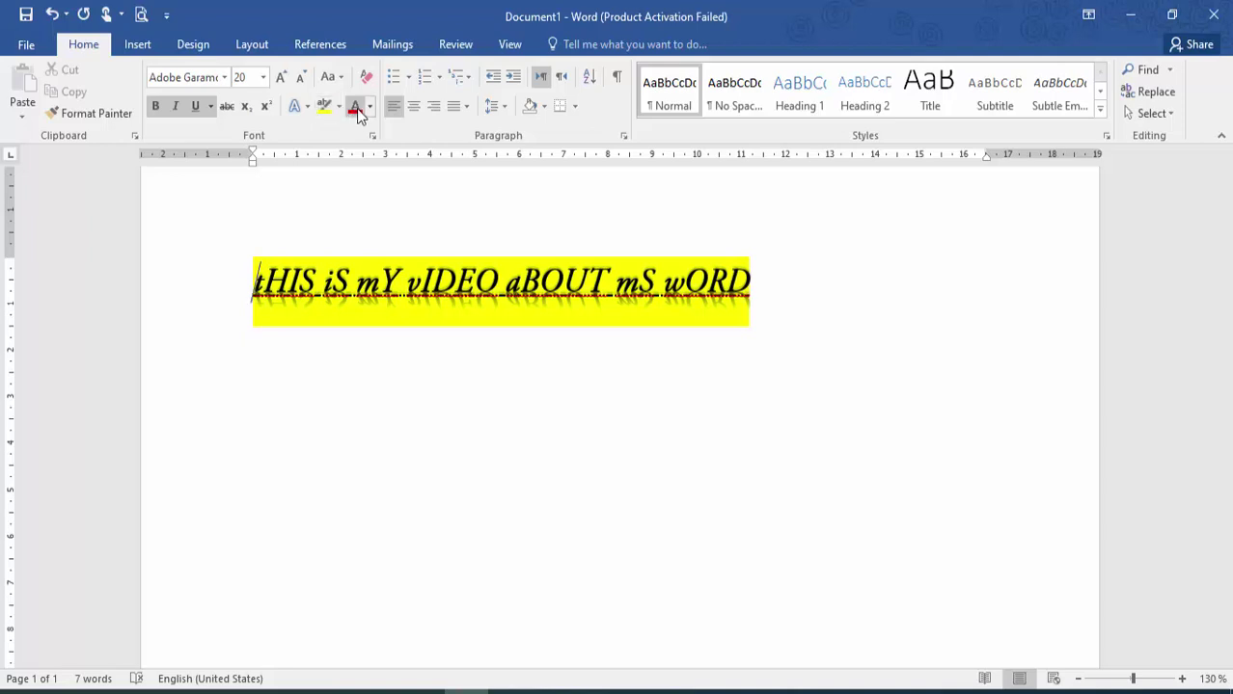
drag(765, 289, 252, 303)
click(367, 107)
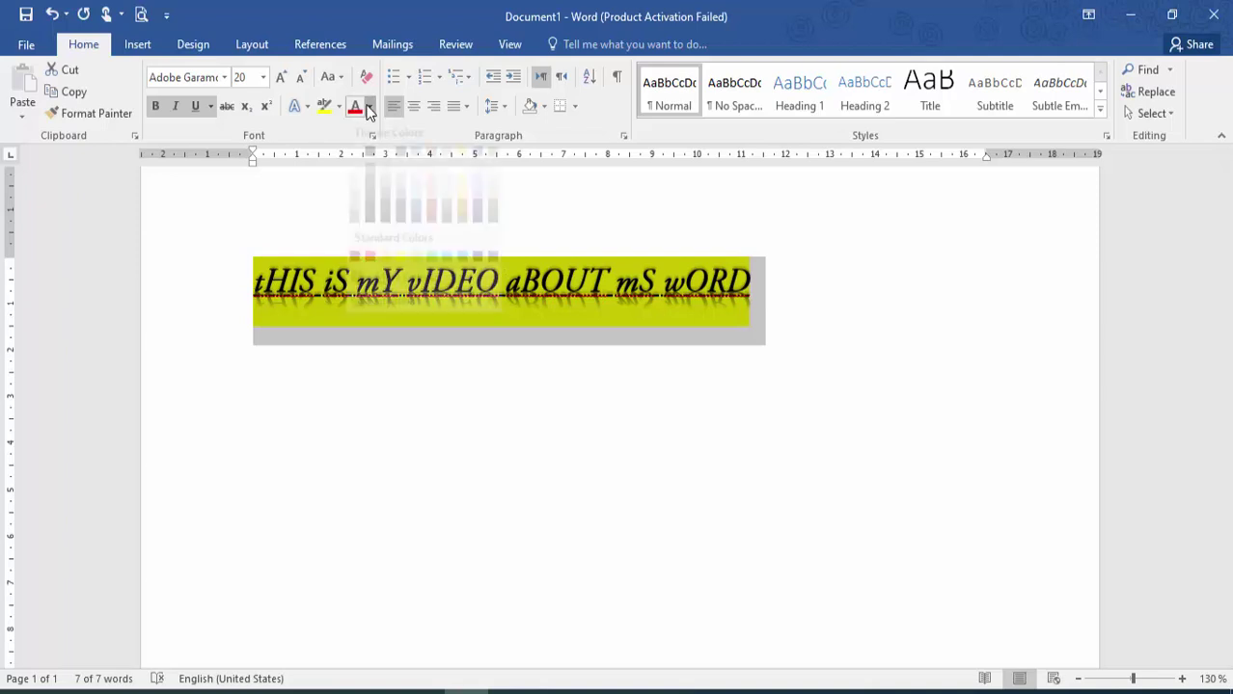
click(392, 204)
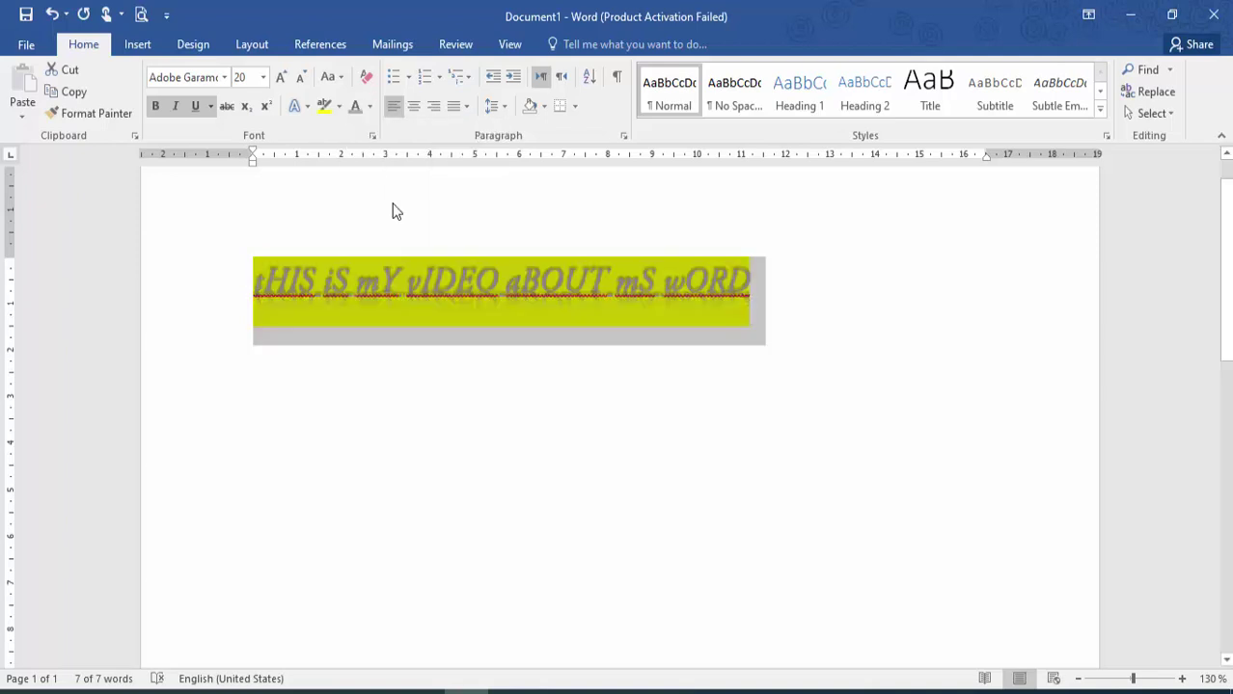
- Deselect the highlighted sentence and start a new line below it
click(392, 204)
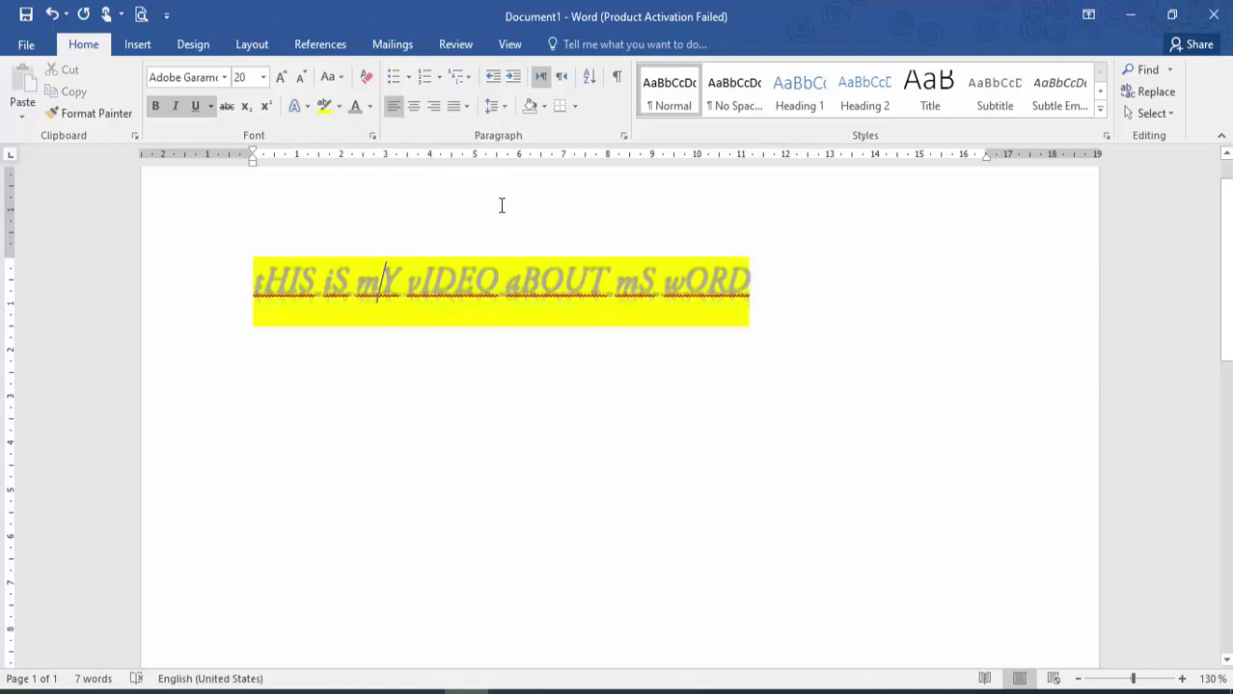
click(804, 278)
key(Return)
- Try out a test string of capital letters in the inherited formatting on the new line and erase it
text(ASDASD)
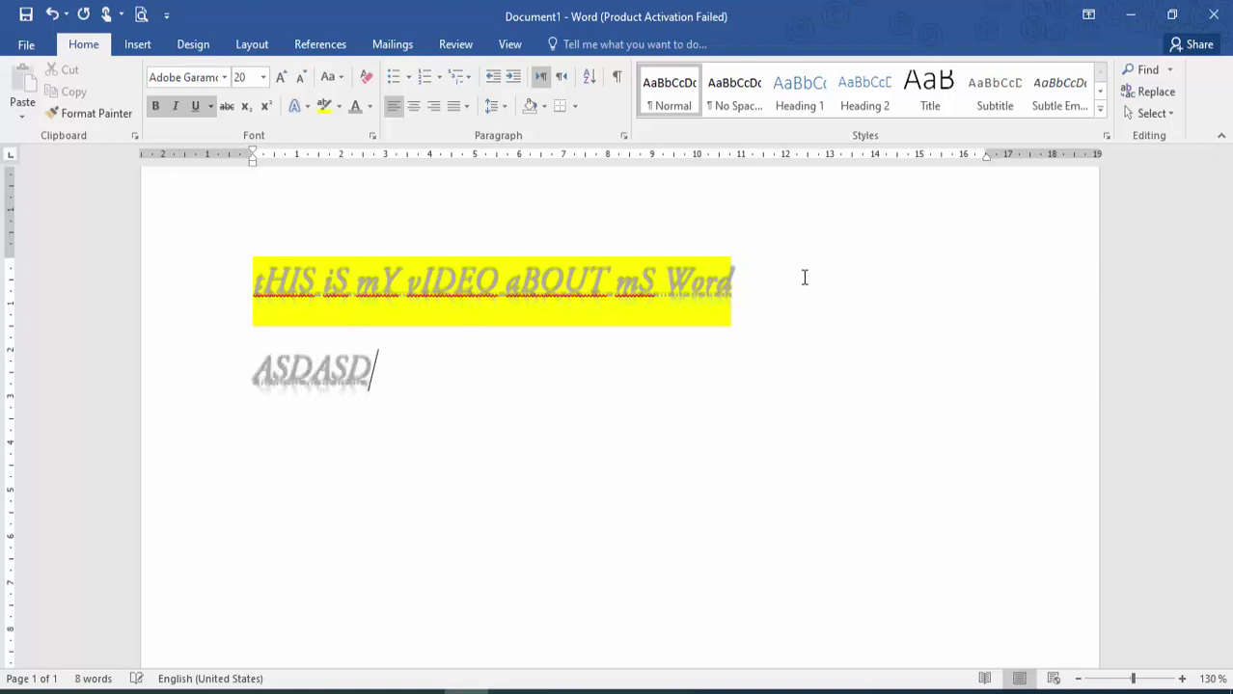
text(DASDASD)
key(BackSpace)
key(BackSpace)
key(BackSpace)
key(BackSpace)
key(BackSpace)
key(BackSpace)
key(BackSpace)
key(BackSpace)
key(BackSpace)
key(BackSpace)
key(BackSpace)
key(BackSpace)
key(BackSpace)
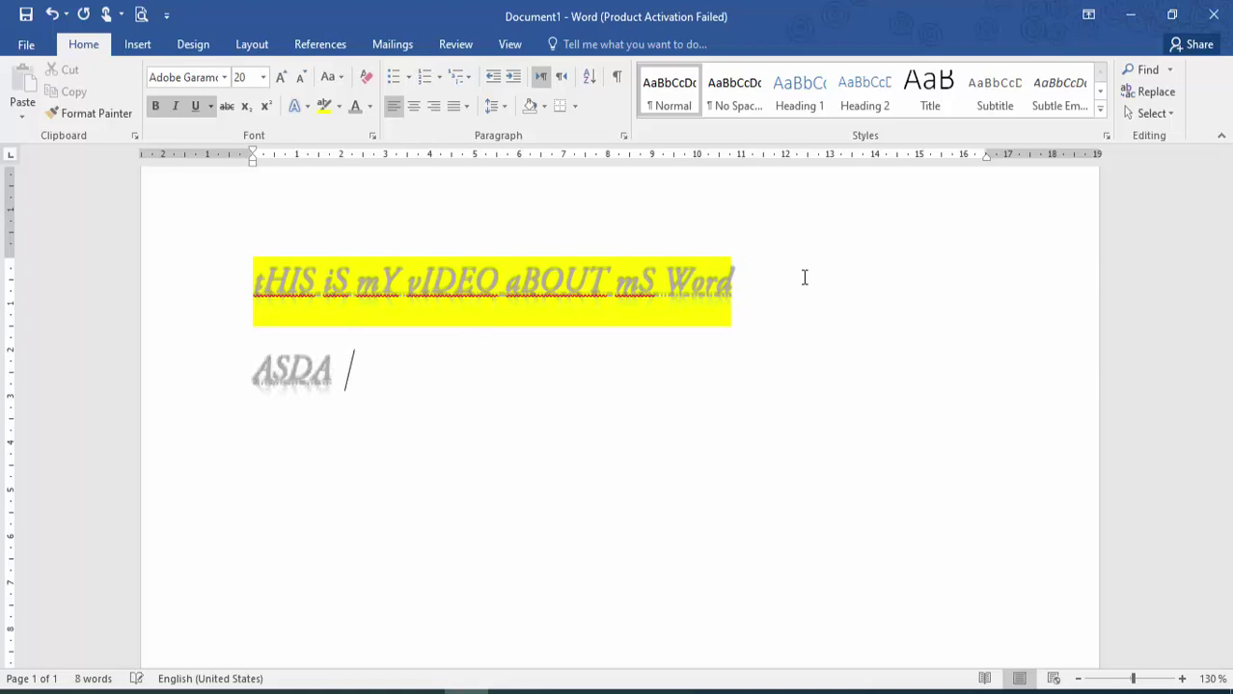
- Clear all formatting from the new line, try it with a few capital letters and erase them
click(366, 81)
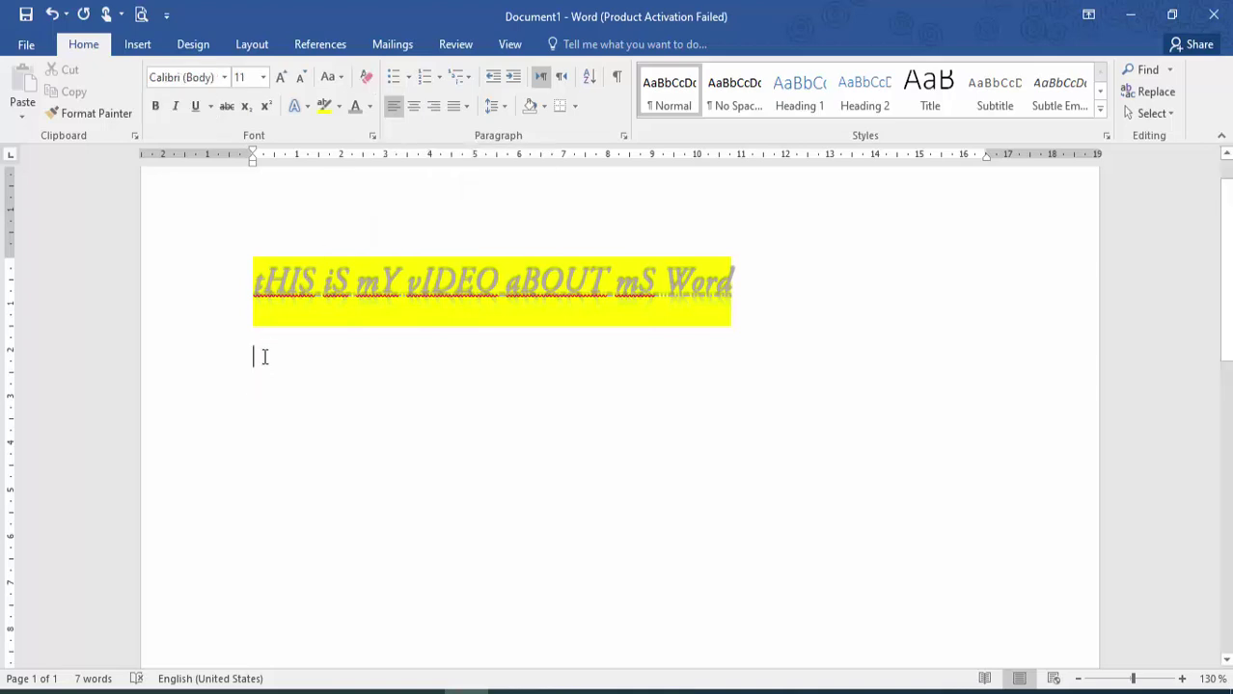
text(ASDASDAS)
key(BackSpace)
key(BackSpace)
key(BackSpace)
key(BackSpace)
key(BackSpace)
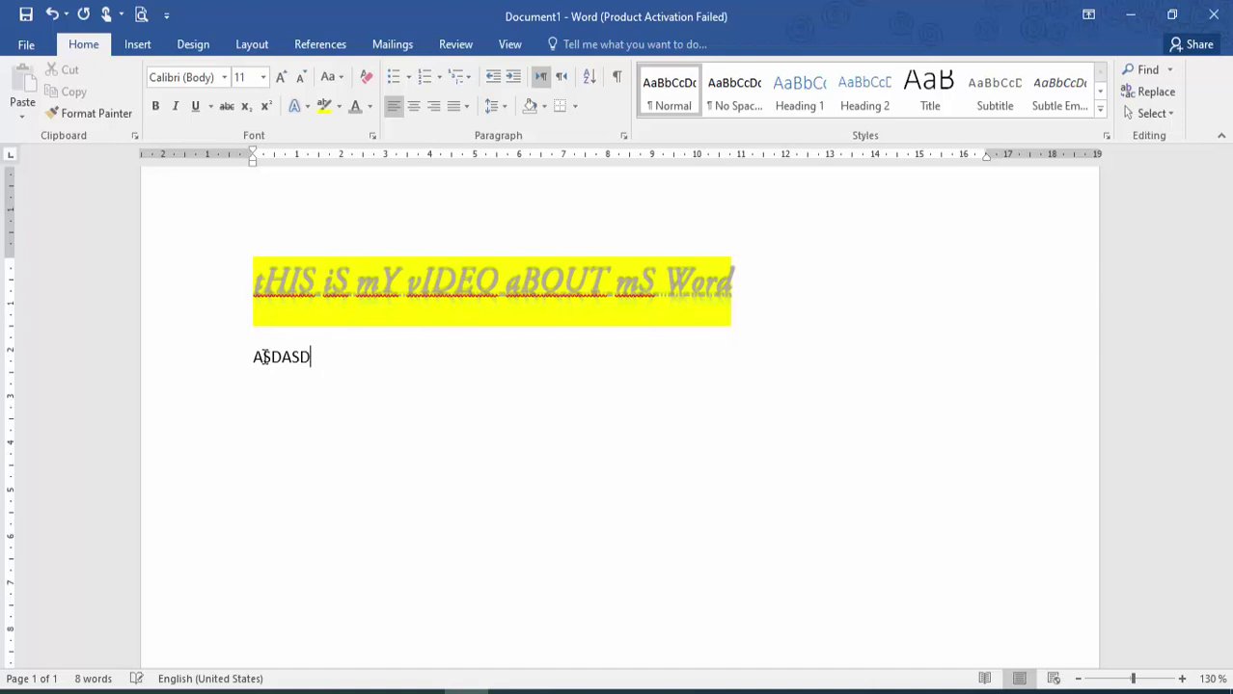
key(BackSpace)
key(BackSpace)
key(BackSpace)
text(ASAD)
key(BackSpace)
key(BackSpace)
key(BackSpace)
key(BackSpace)
- Enter three lines of sample text below the sentence: "asadasd", "adadas" and "asdads"
text(asadasd)
key(Return)
text(adadas)
key(Return)
text(asdads)
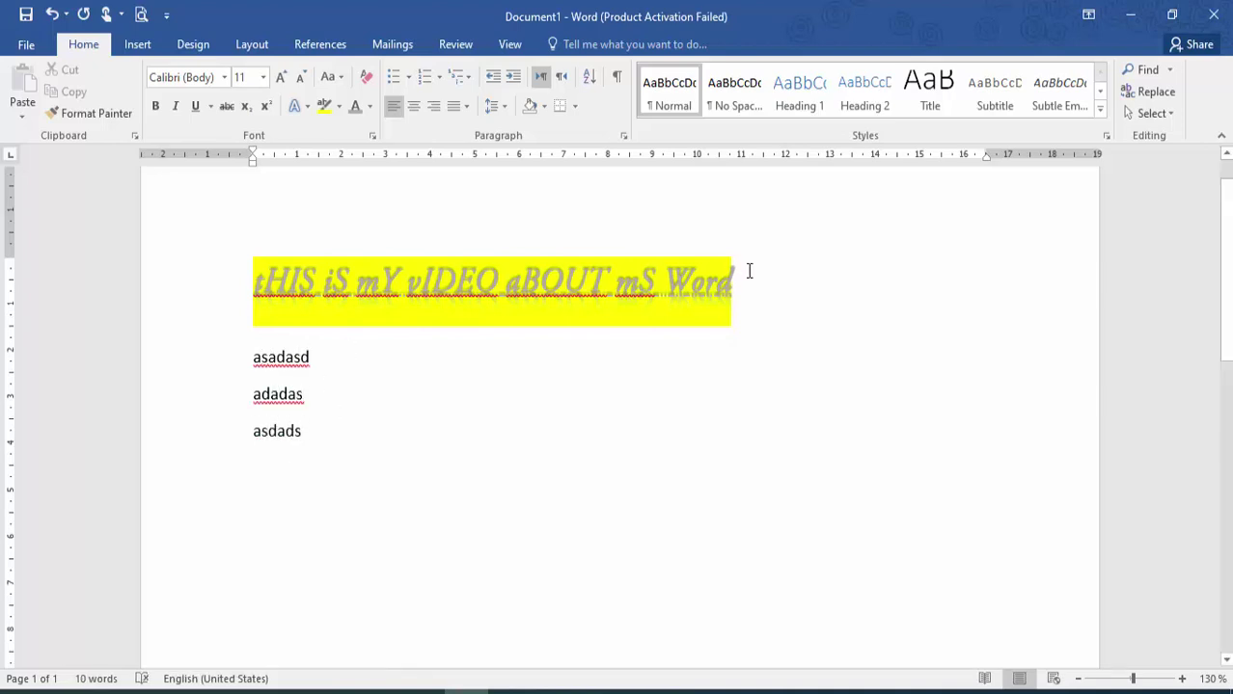
- Copy the highlighted sentence's formatting onto the line "adadas" with Format Painter
drag(749, 271, 293, 272)
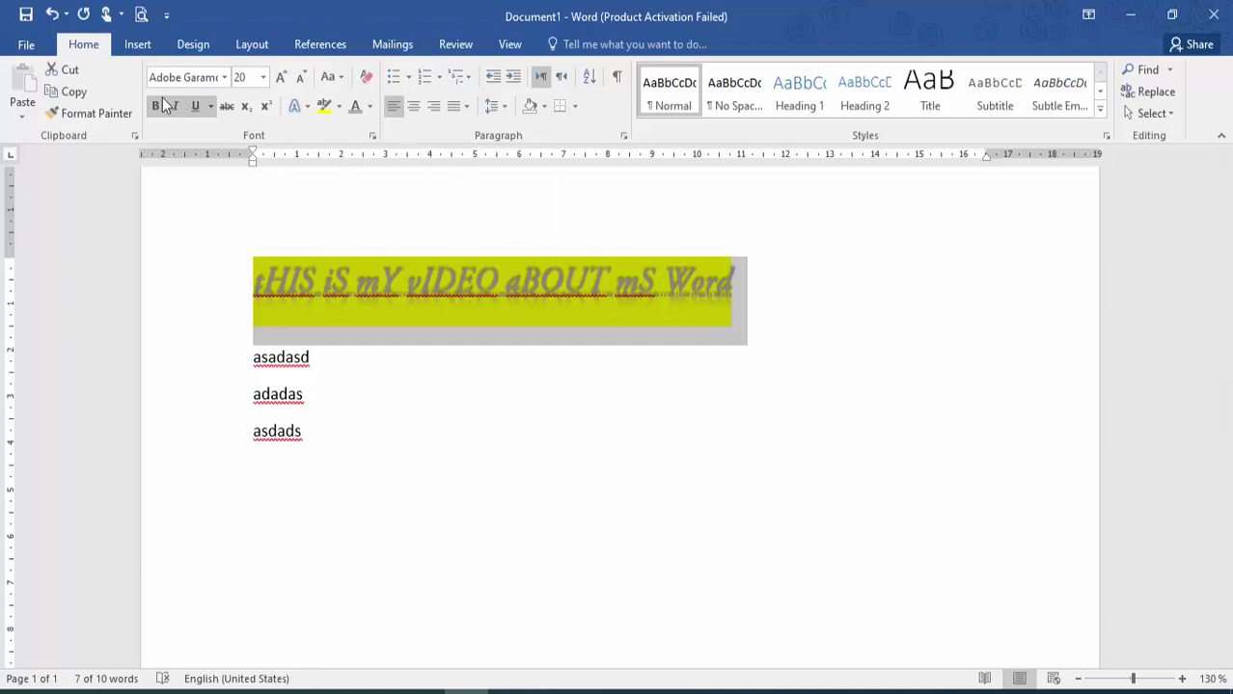
click(115, 114)
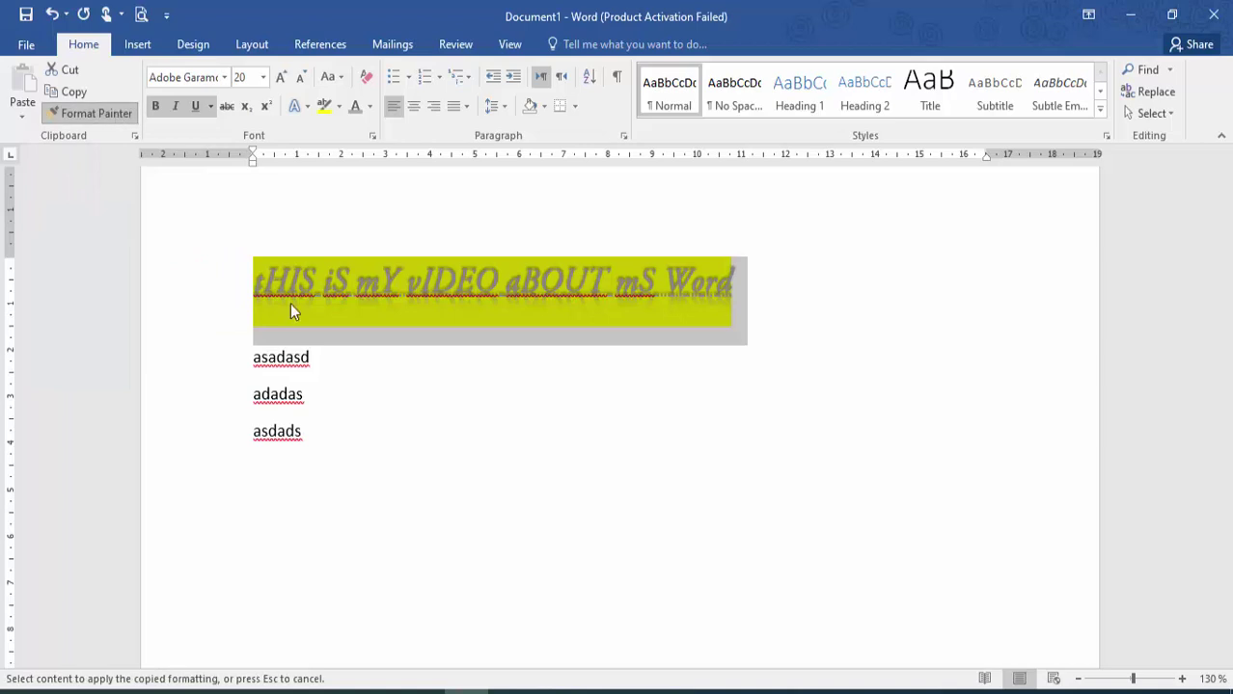
drag(309, 399, 197, 396)
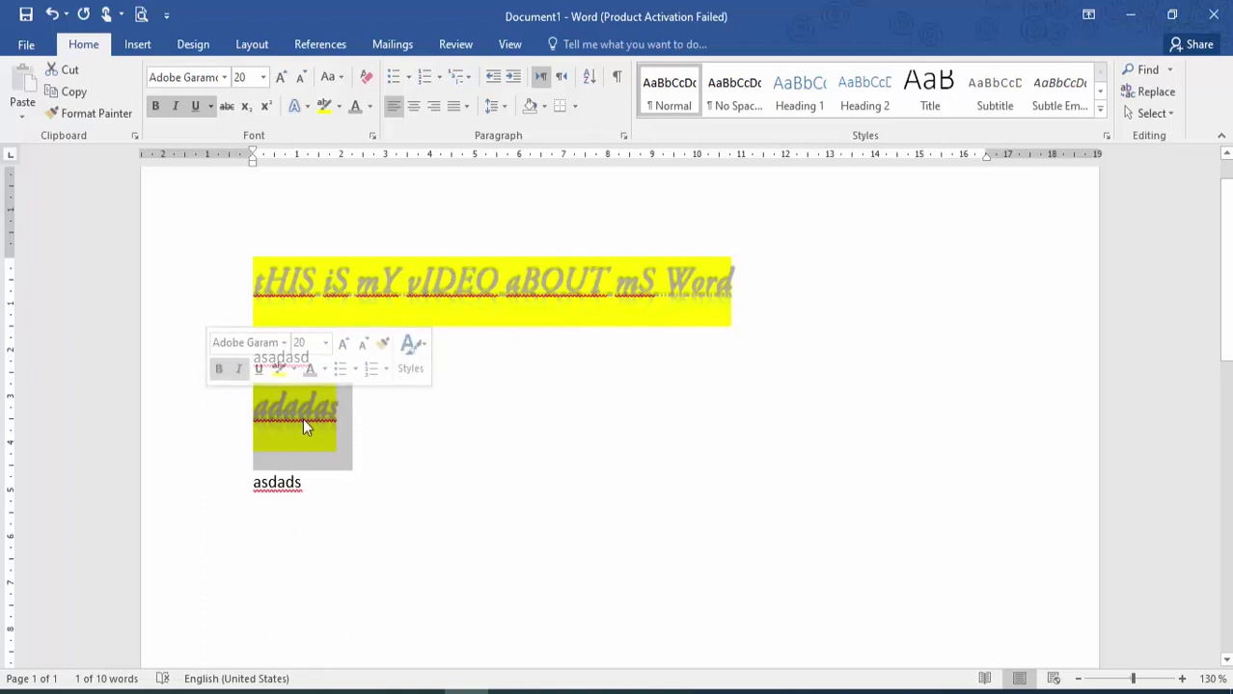
click(427, 468)
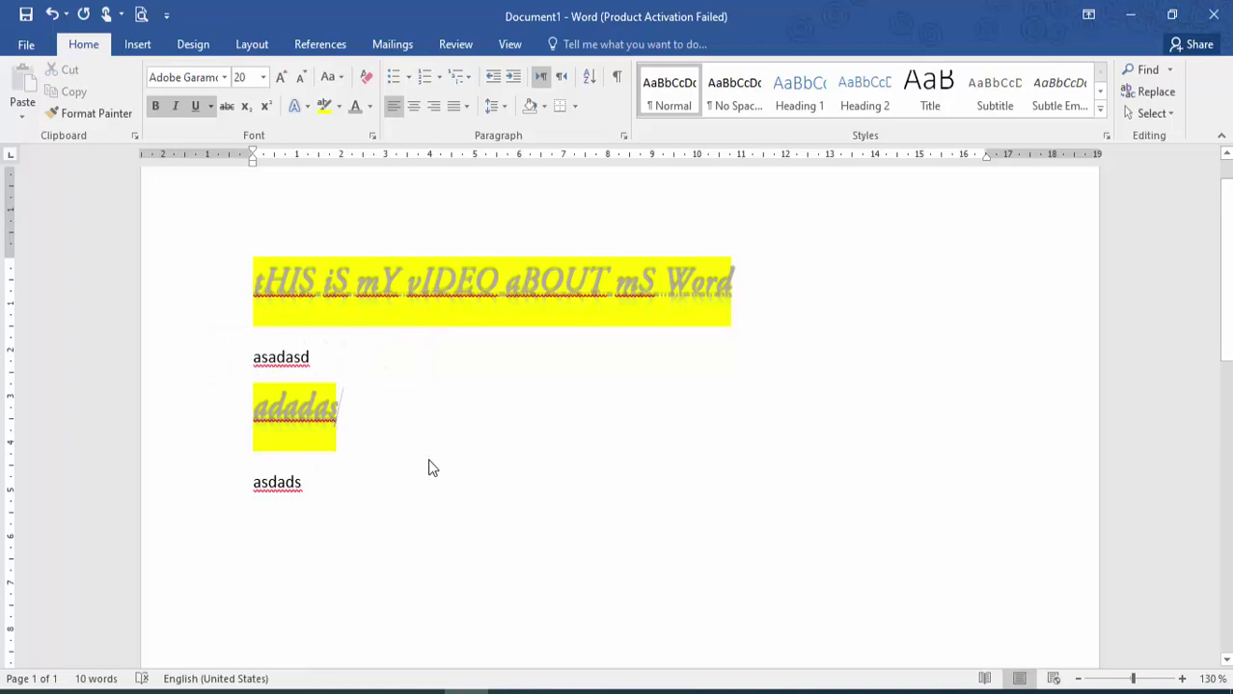
- Add an empty line below "asdads" and copy the line "asadasd"
key(Down)
key(Return)
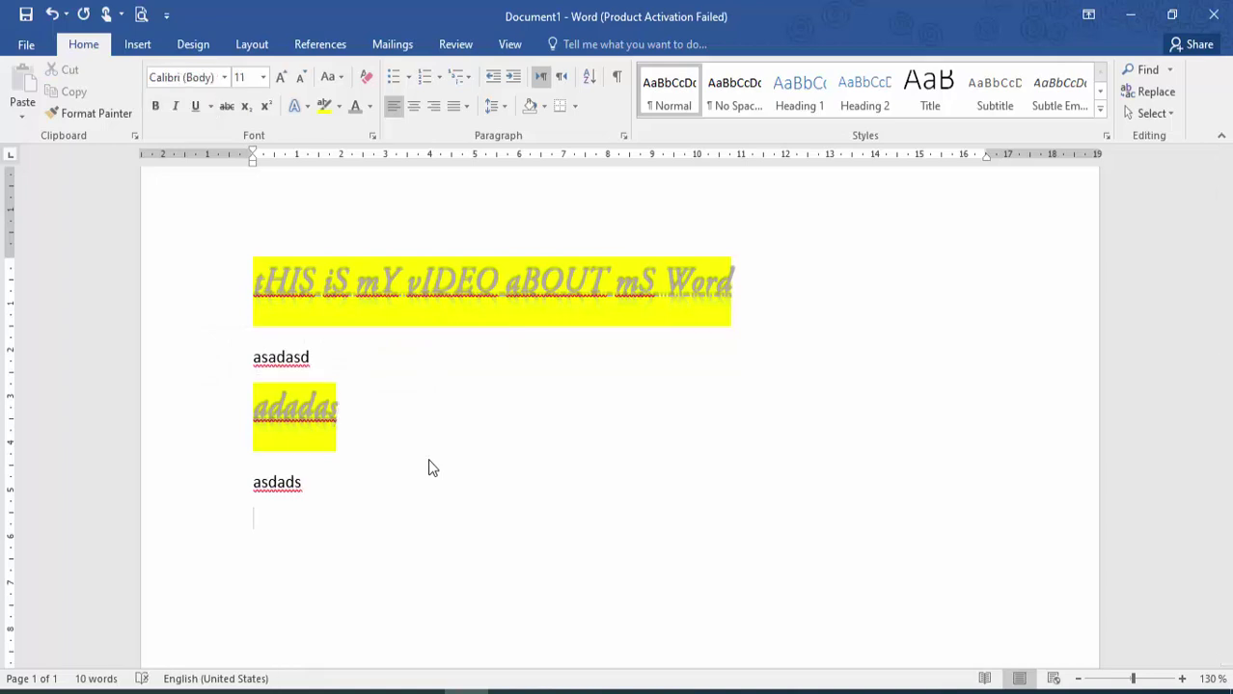
key(Up)
key(Up)
key(Up)
key(Up)
key(Right)
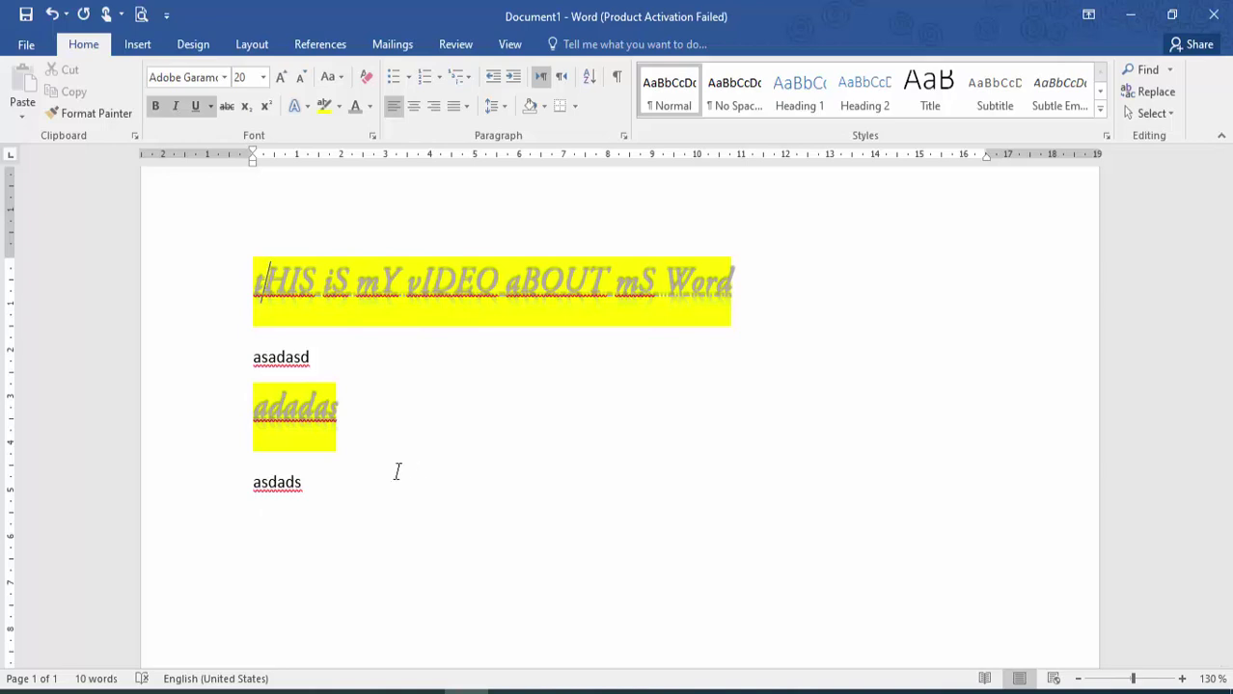
click(220, 368)
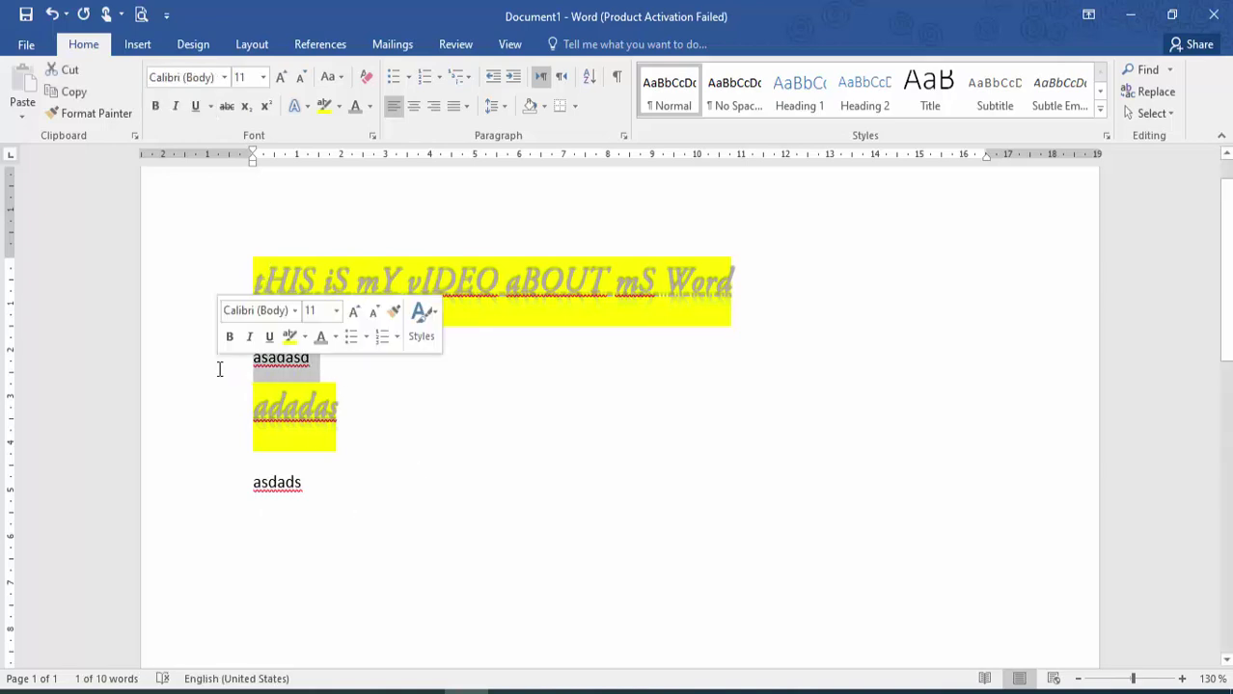
key(ctrl+c)
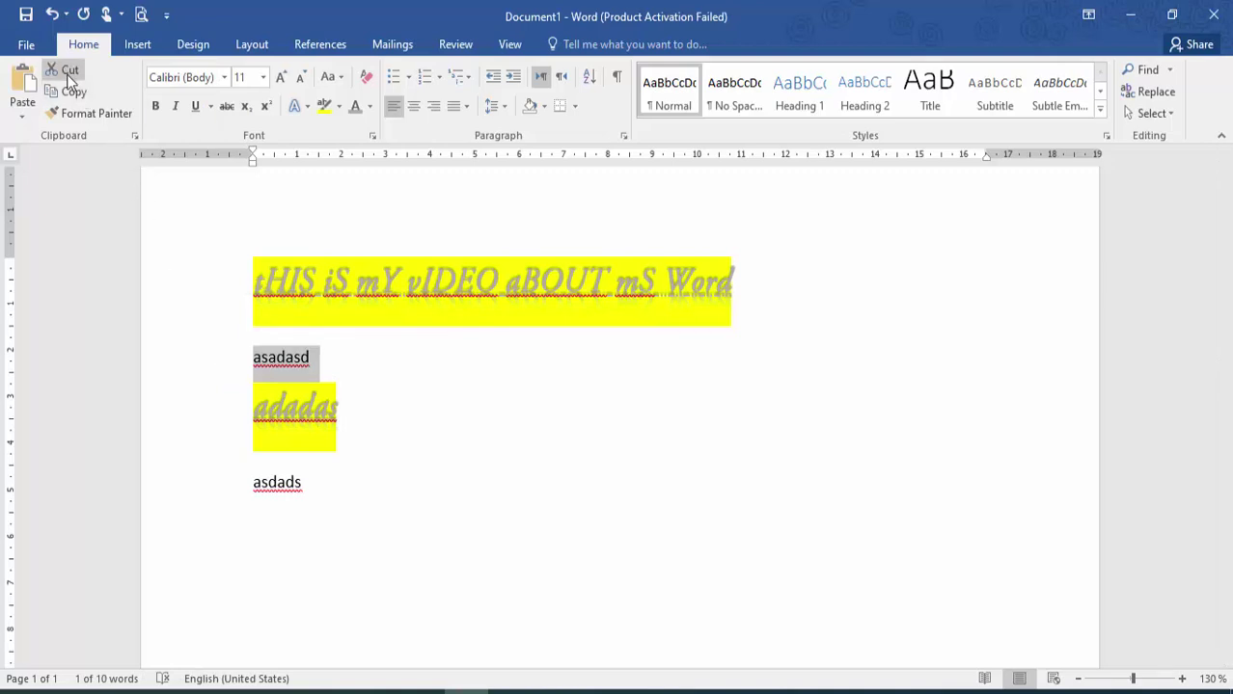
- Preview the paste options, including Keep Text Only, for the copied line below "asdads" without pasting it
click(34, 114)
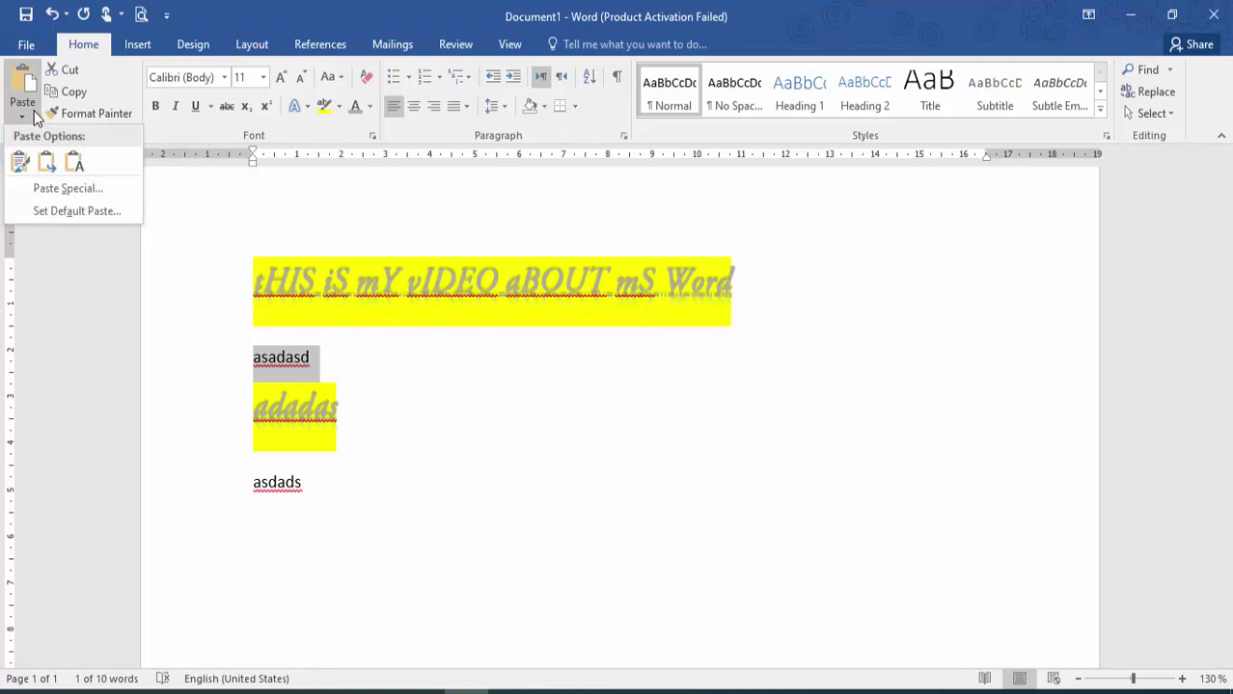
click(423, 468)
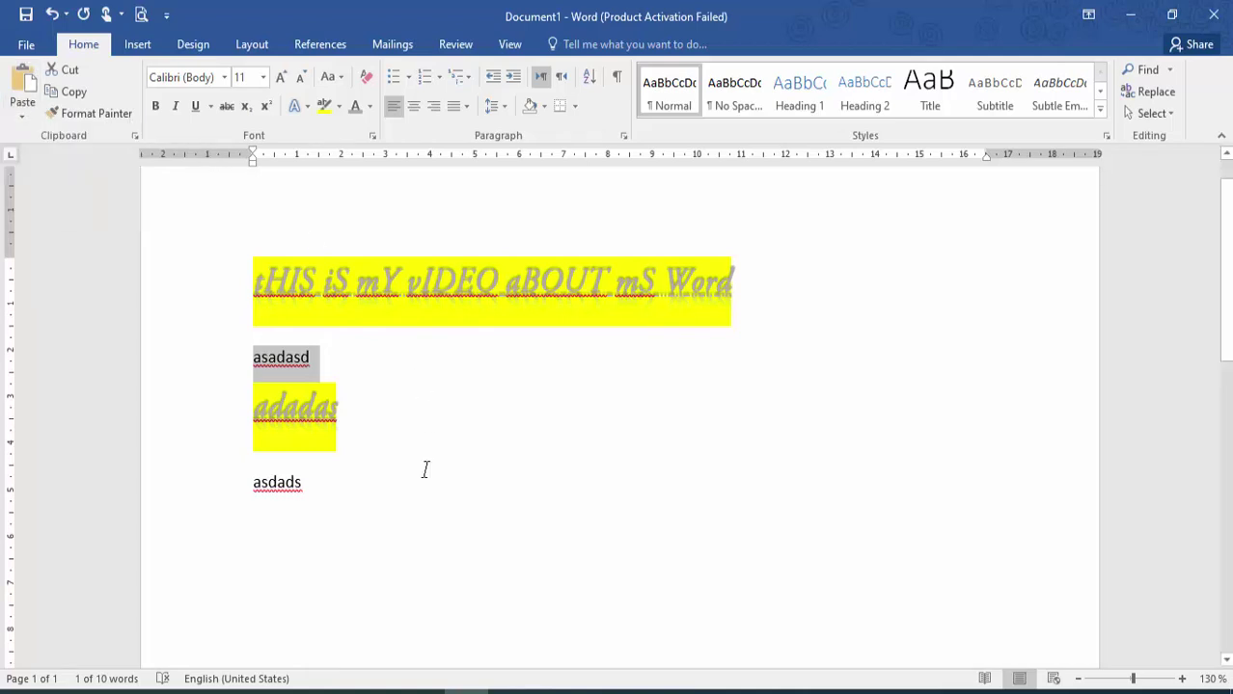
click(424, 469)
key(Return)
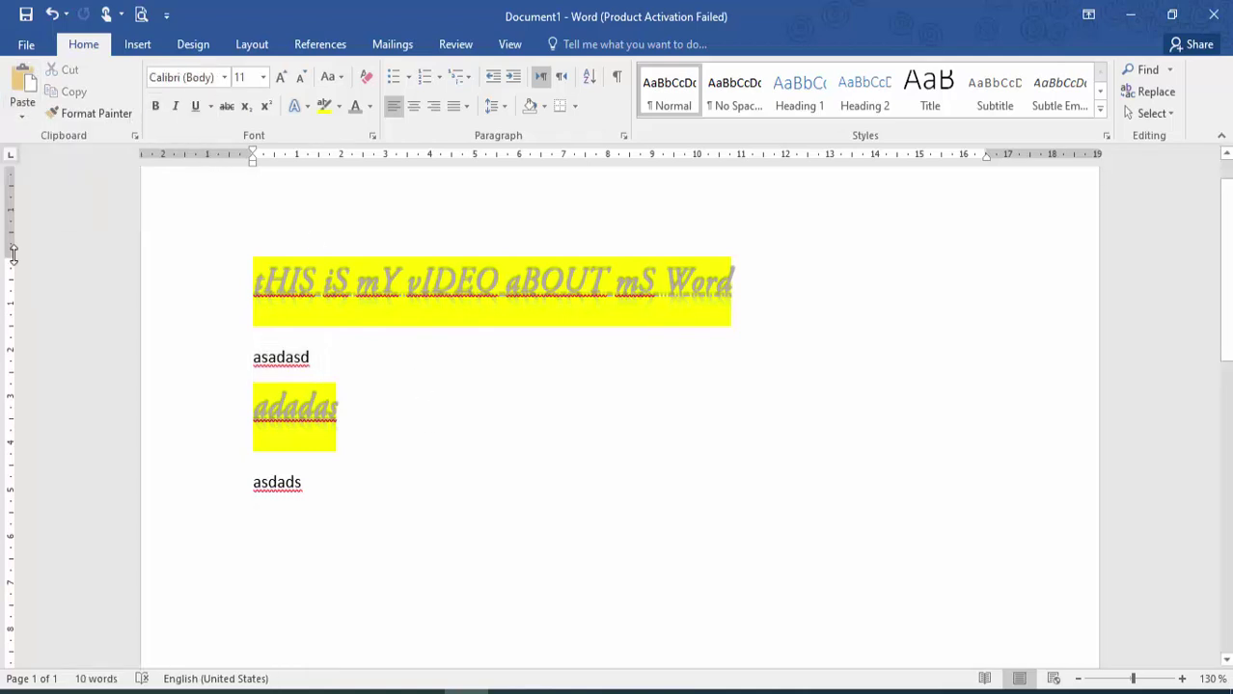
click(26, 112)
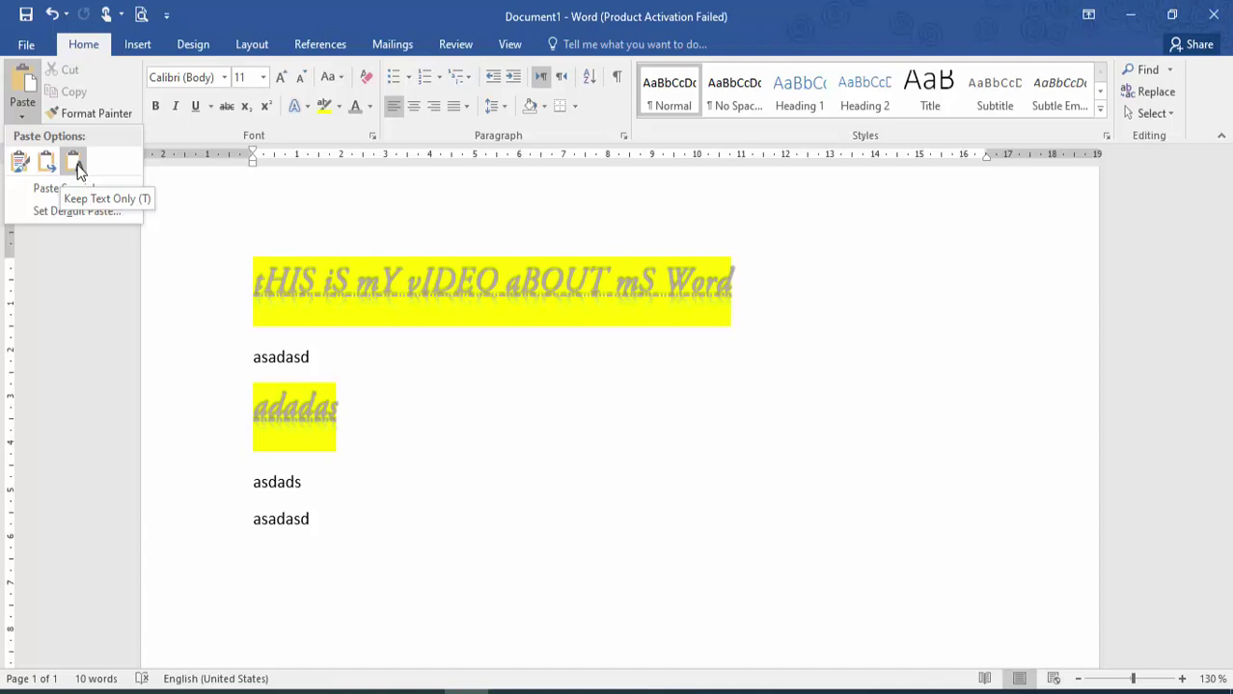
click(301, 221)
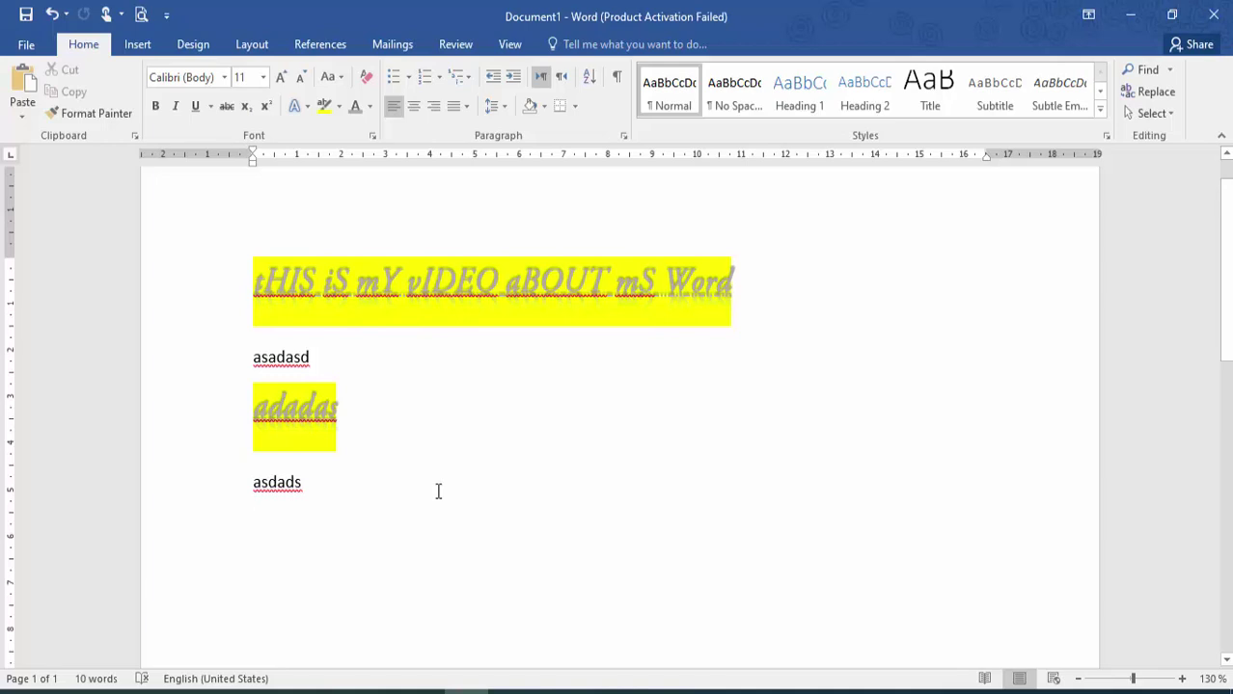
- Enter "H20" on the line below "asdads" and make its 2 a subscript
text(H2O)
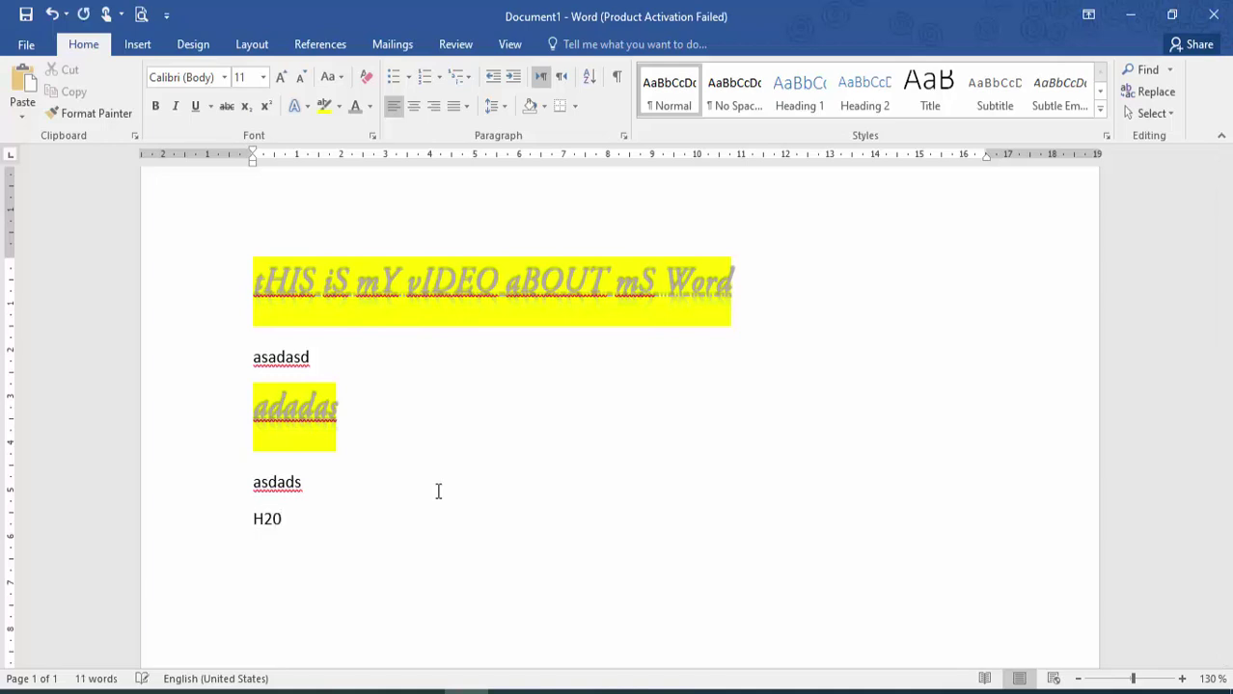
key(shift+Home)
click(271, 520)
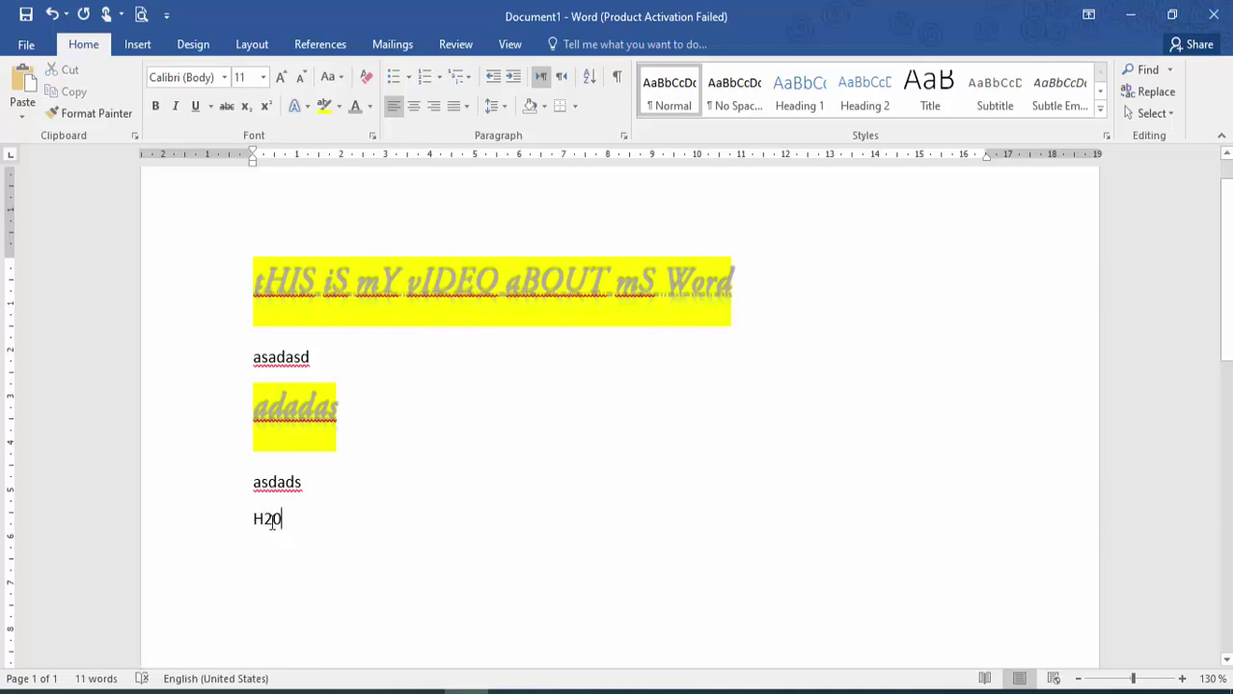
drag(271, 521, 263, 521)
click(247, 106)
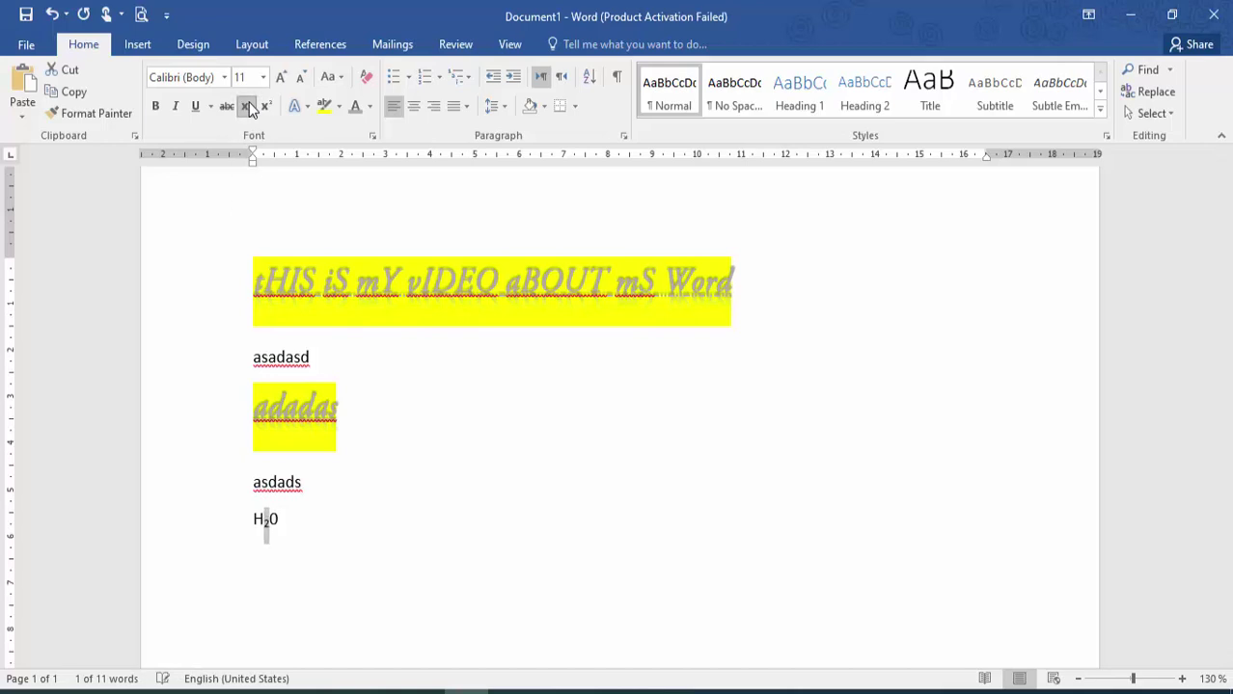
click(335, 522)
- Enter "X2+y2" on a new line below the formula and make both 2s superscript
key(Return)
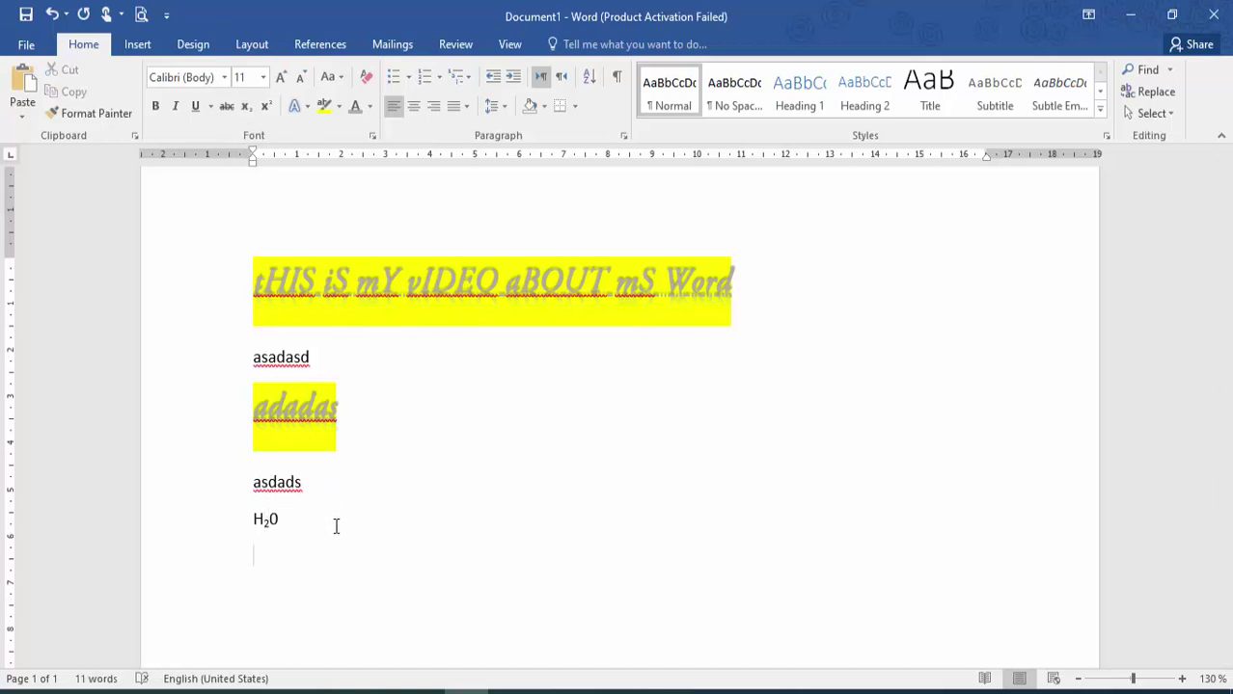
text(X2+y2)
key(Left)
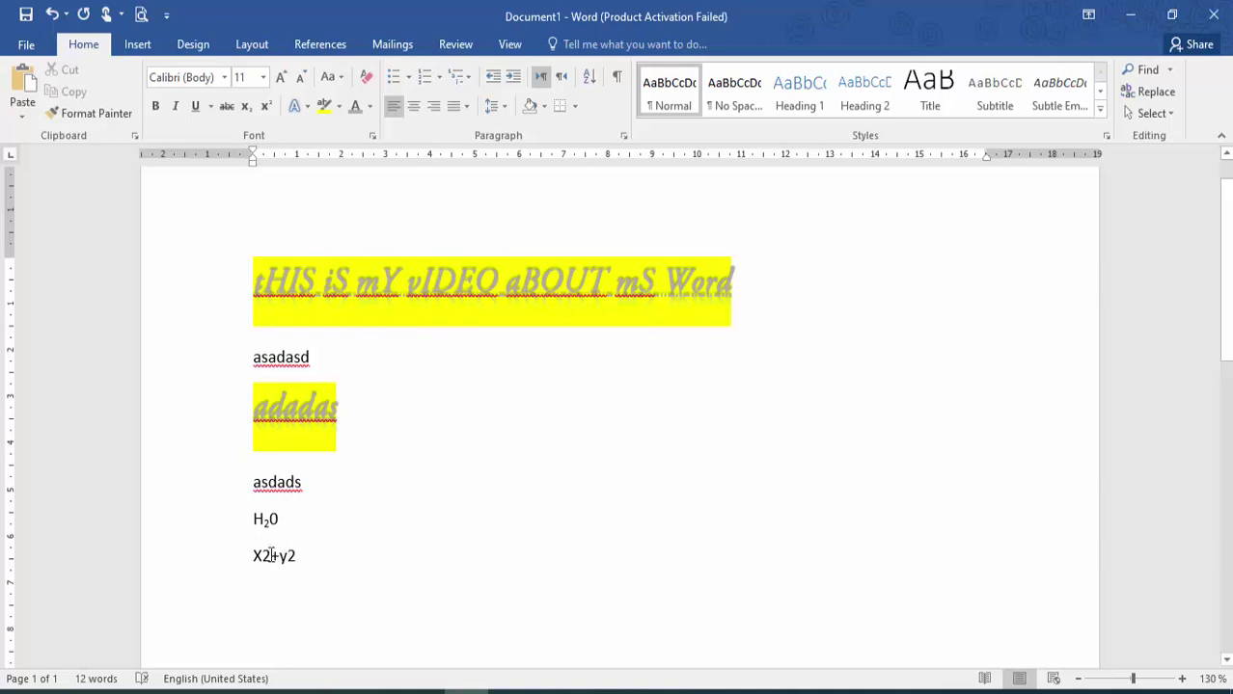
drag(271, 555, 262, 560)
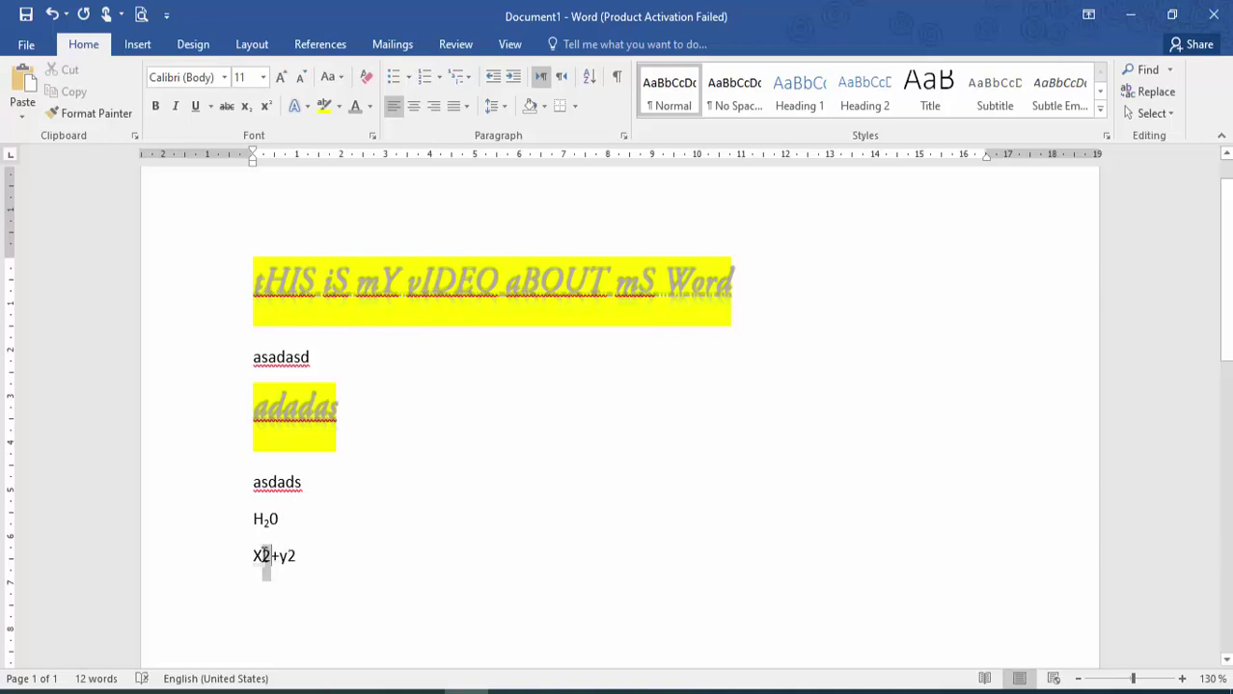
click(265, 107)
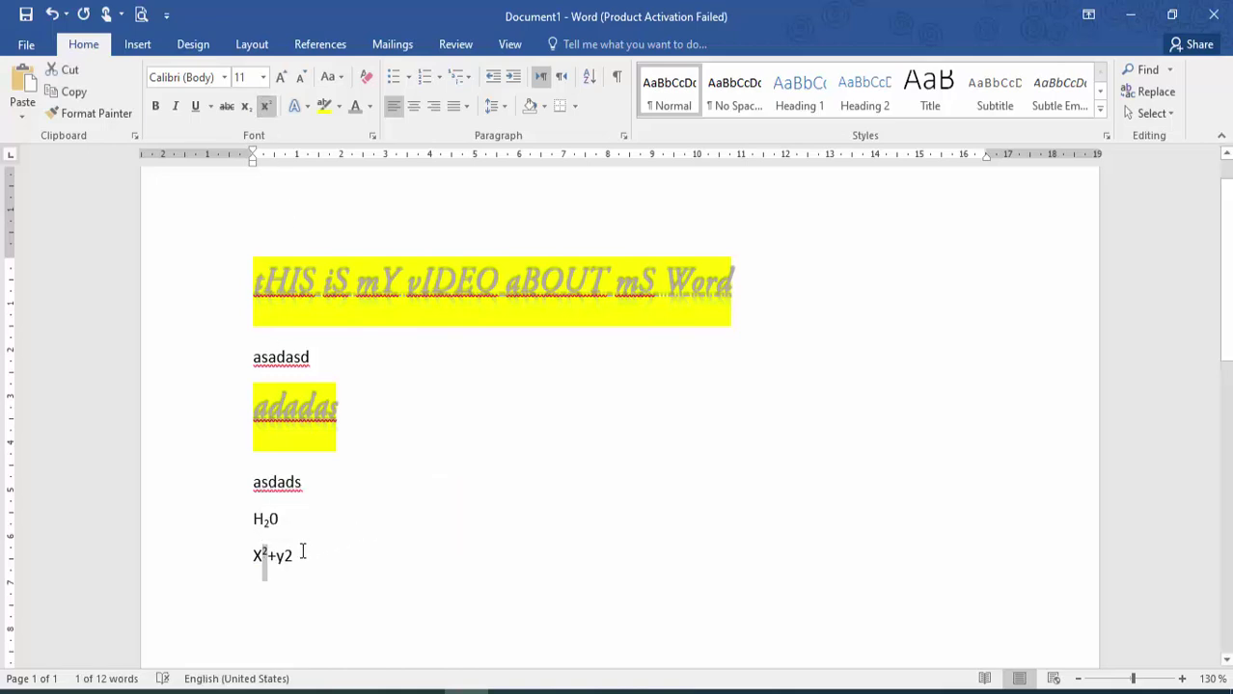
drag(293, 556, 287, 557)
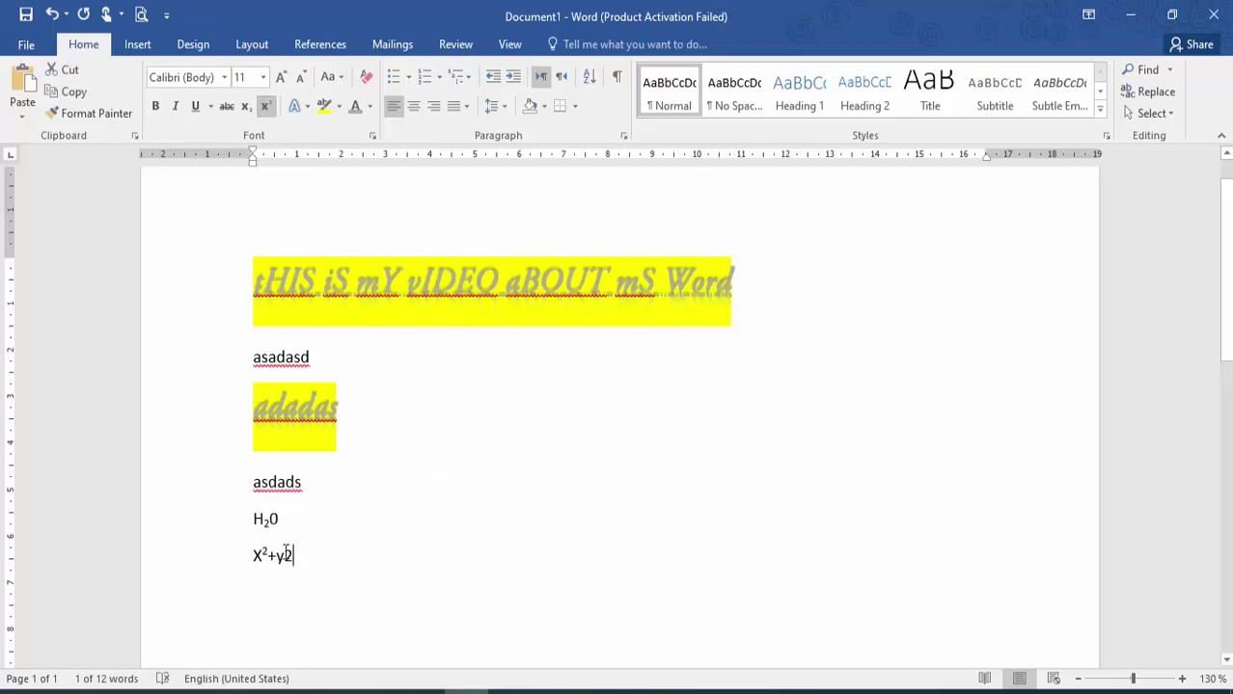
click(266, 106)
click(404, 552)
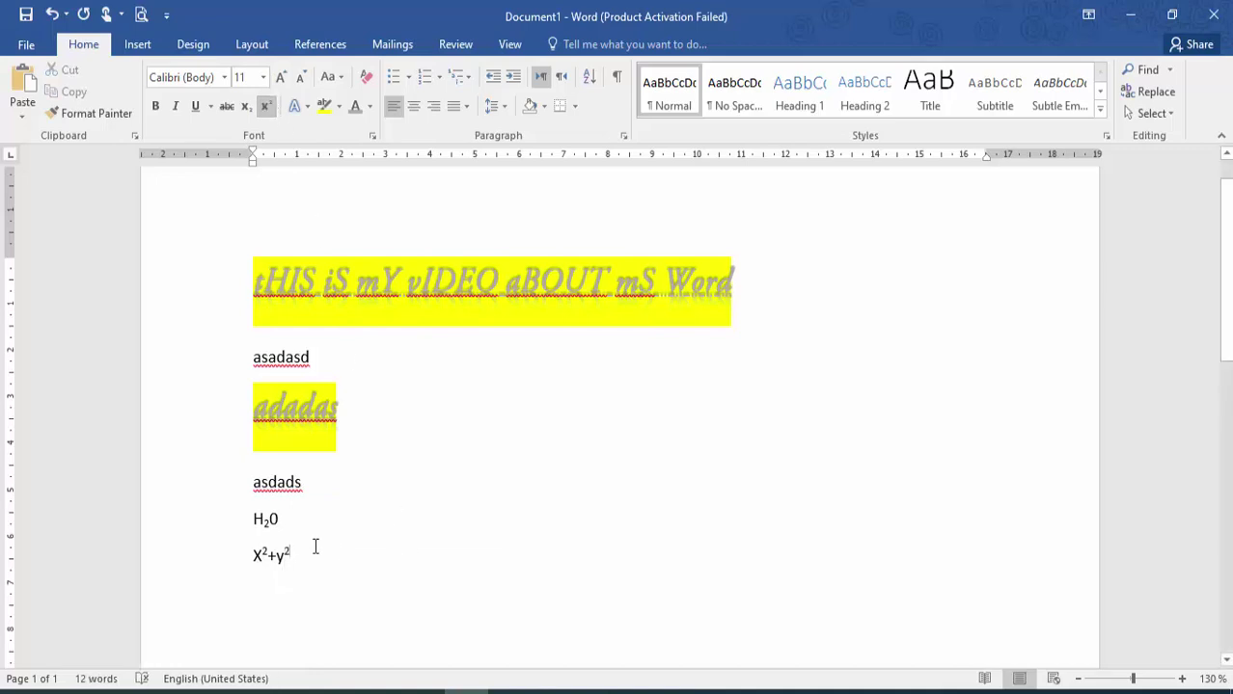
- Delete all of the document's text and turn off bold, italic and underline
key(Return)
key(ctrl+a)
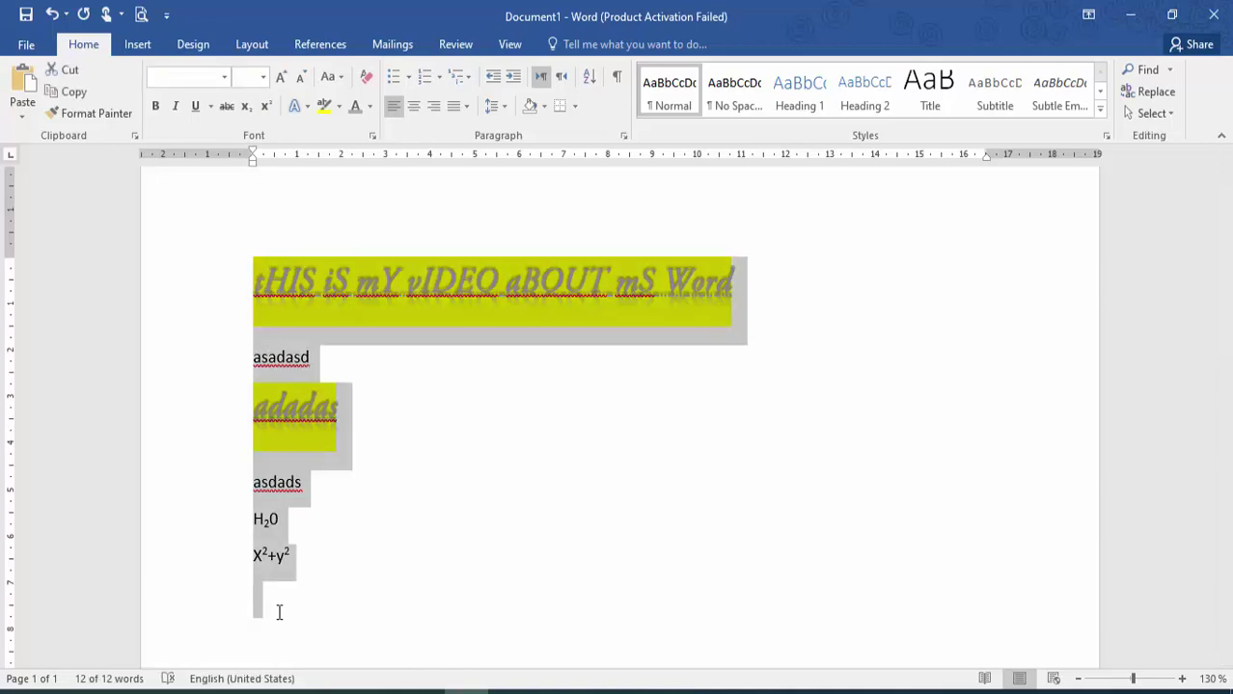
key(BackSpace)
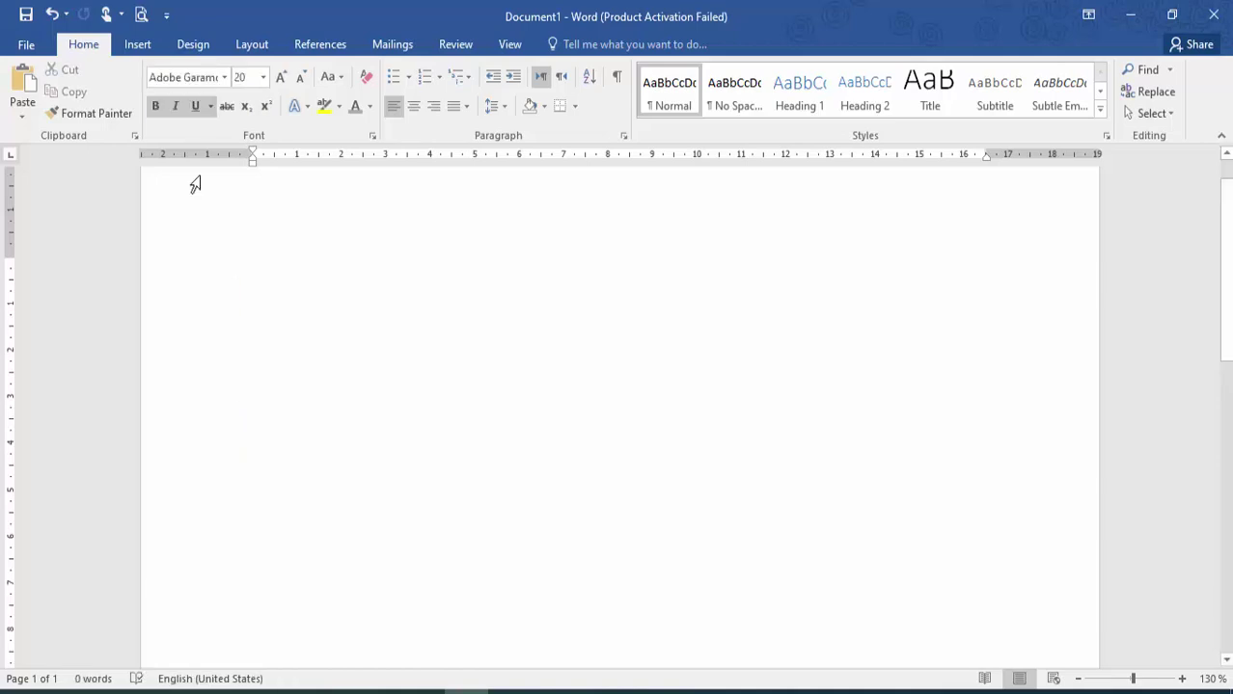
click(154, 110)
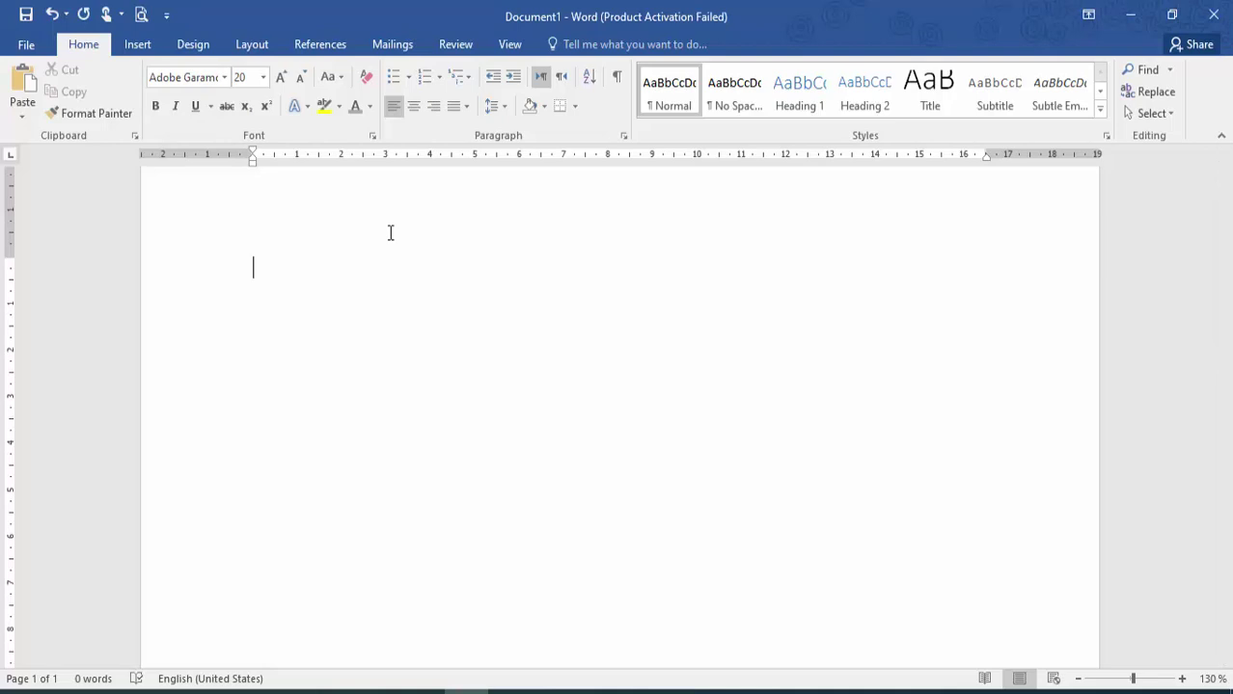
text(=rand()
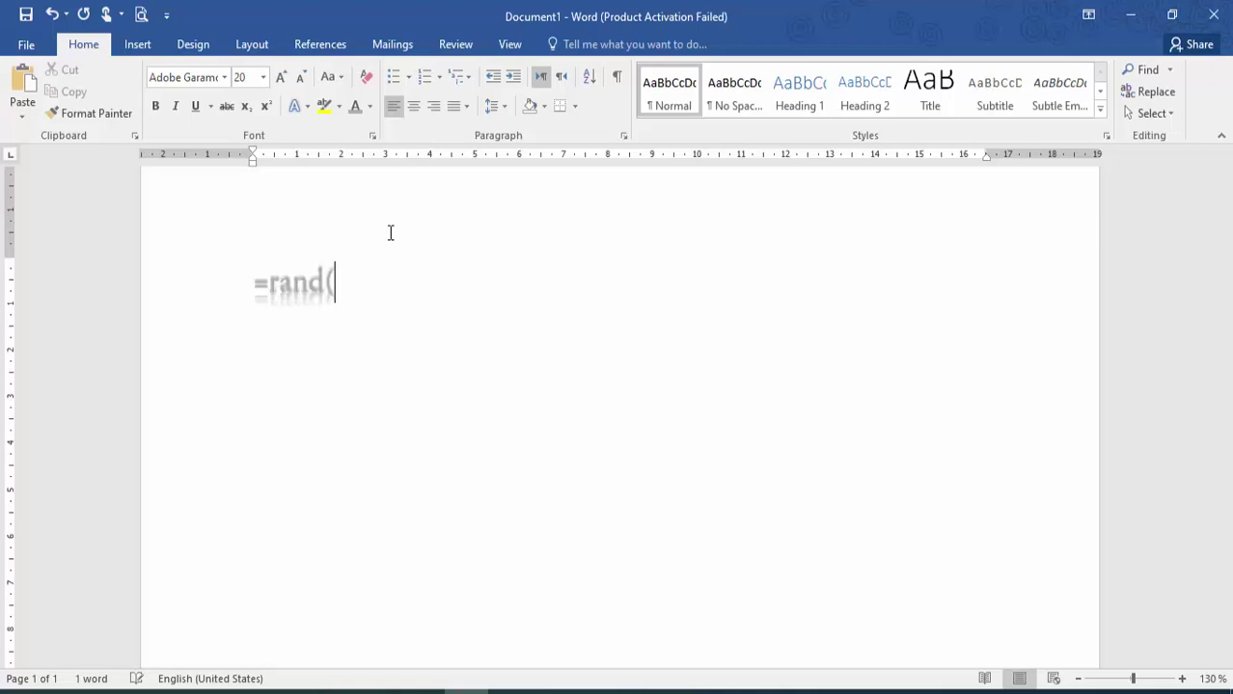
key(BackSpace)
key(BackSpace)
key(BackSpace)
key(BackSpace)
key(BackSpace)
key(BackSpace)
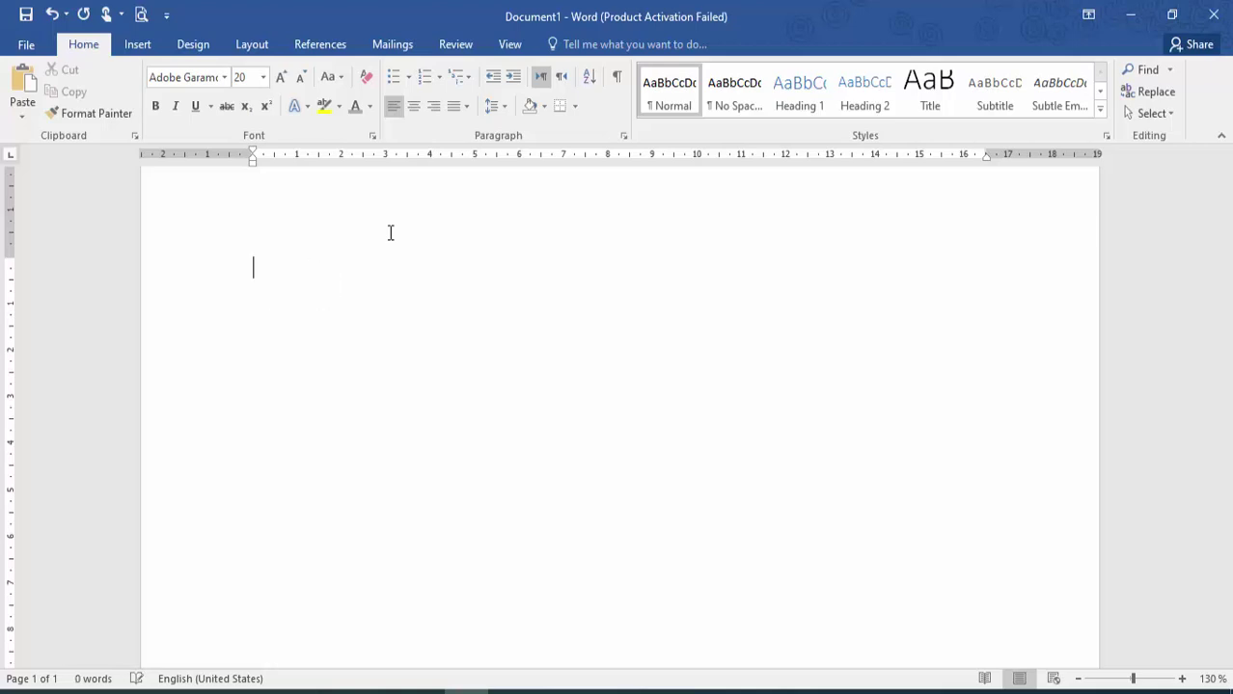
- Clear the text formatting and generate sample paragraphs in the empty document with =rand()
click(365, 79)
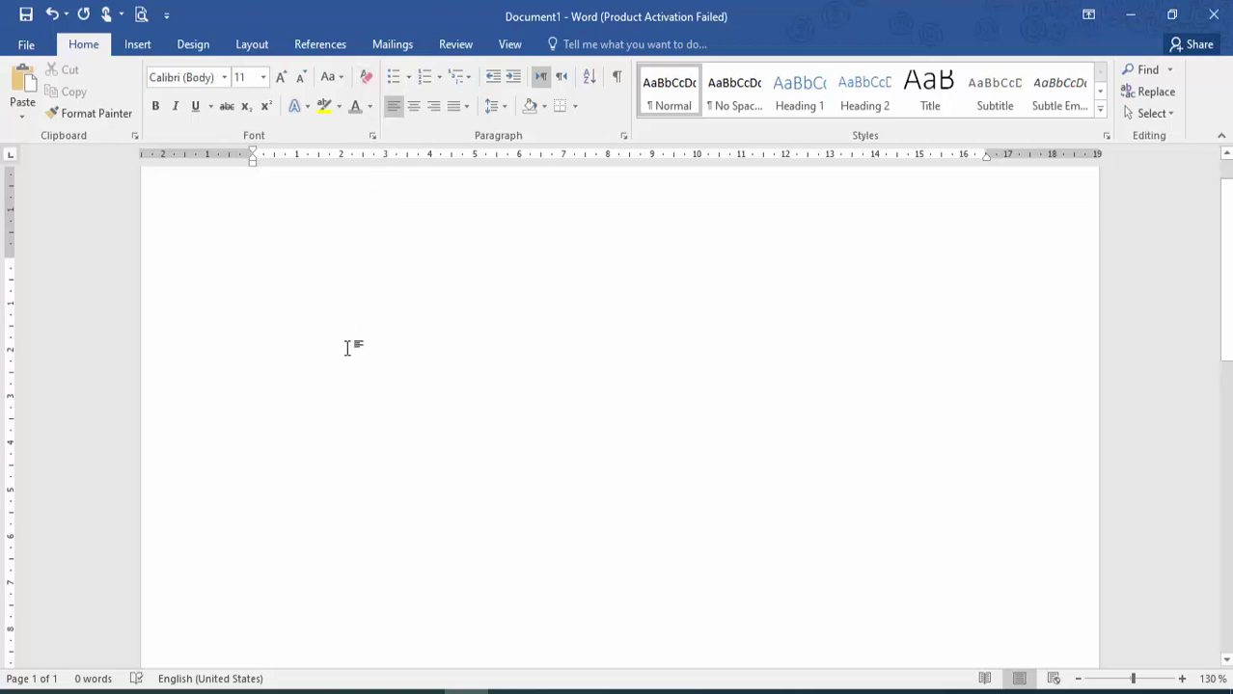
text(=rand()
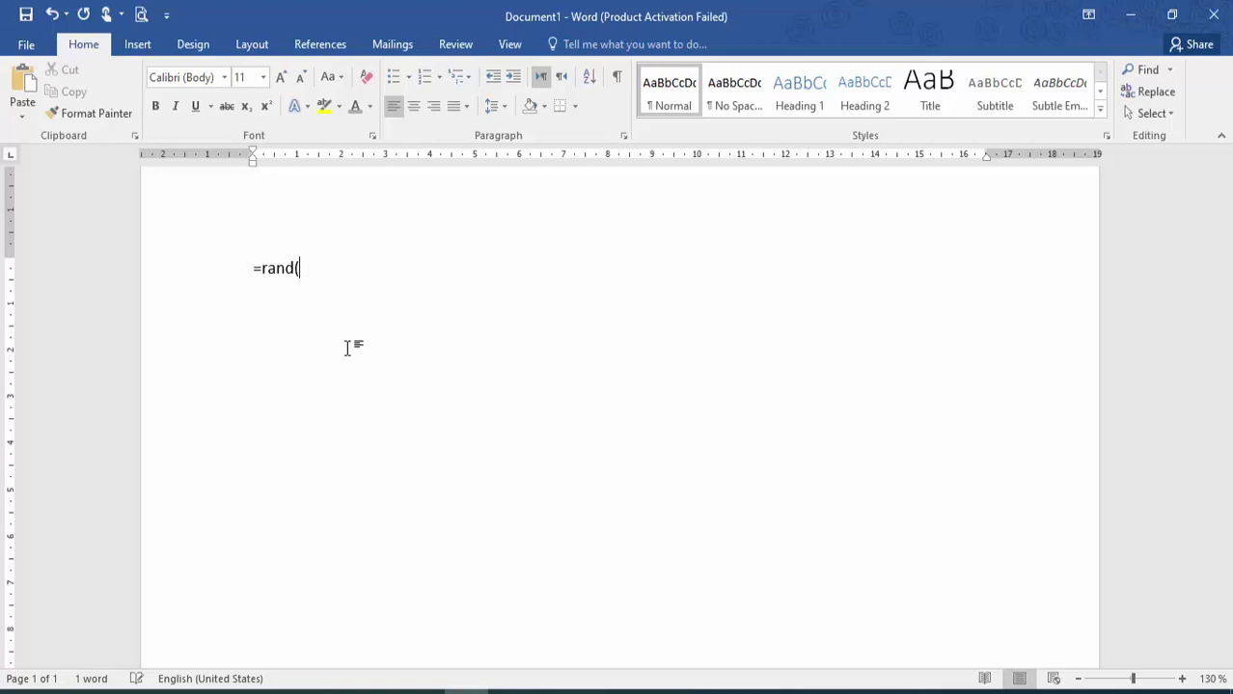
text())
key(Return)
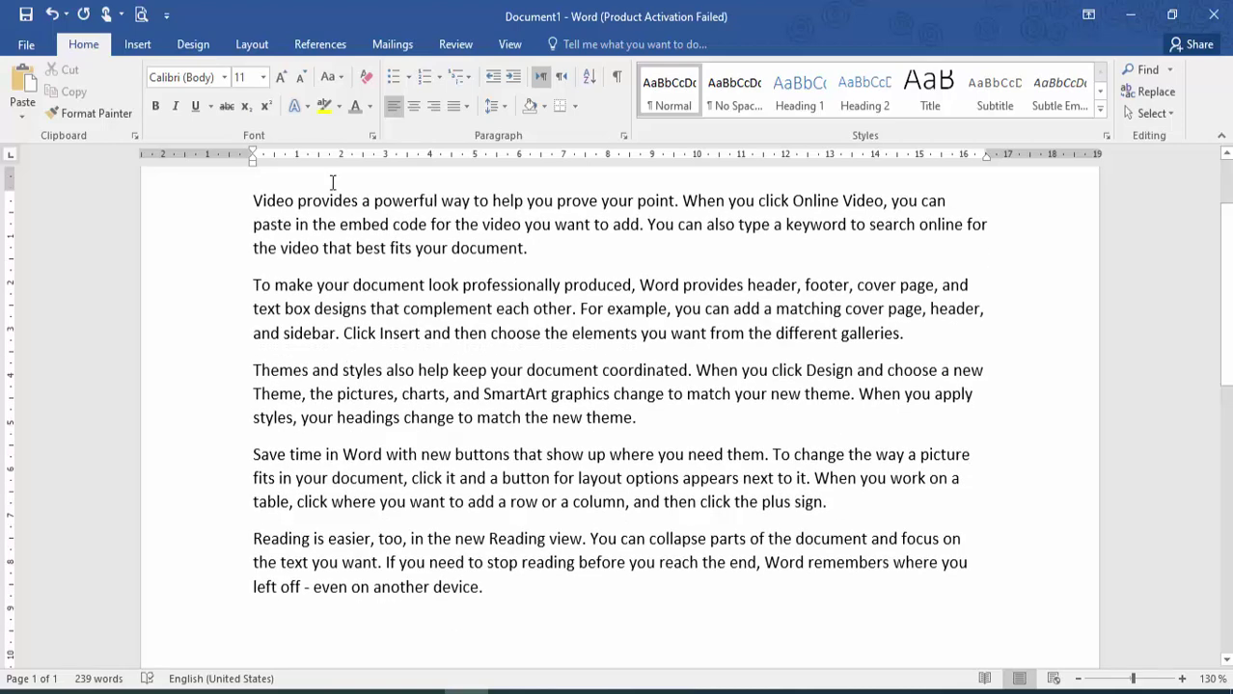
- Try centre and right alignment on the first paragraph, finishing with it justified
click(296, 203)
drag(252, 201, 532, 248)
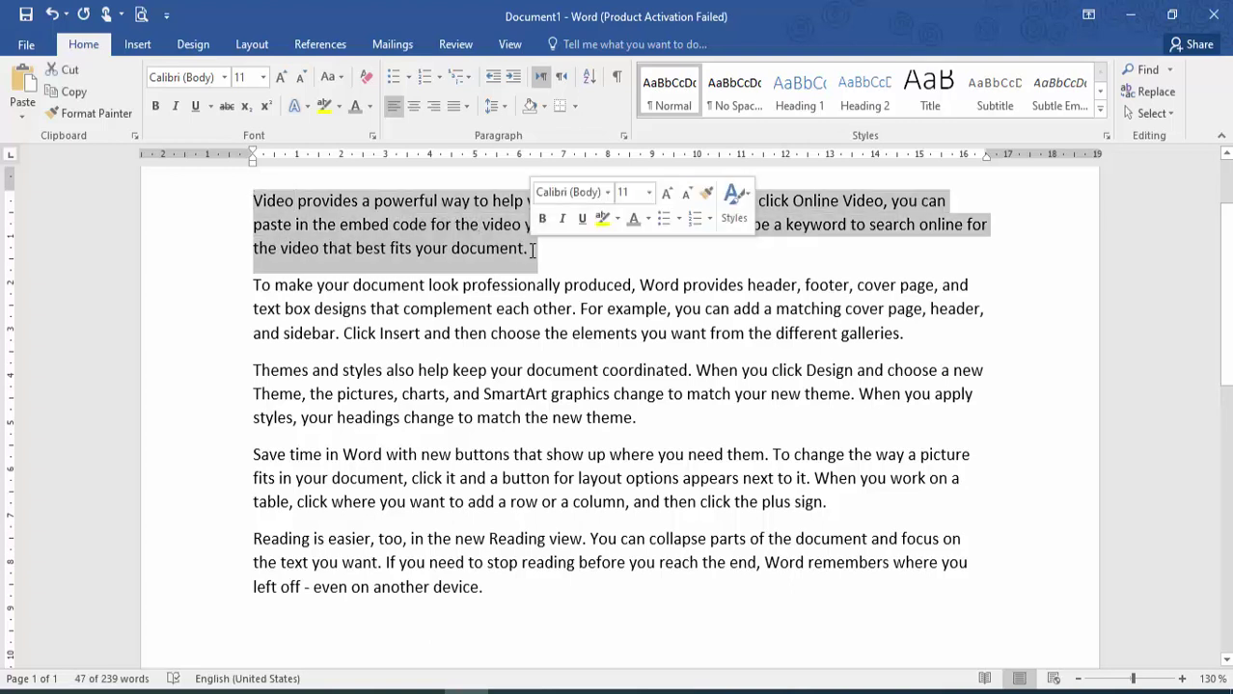
click(416, 109)
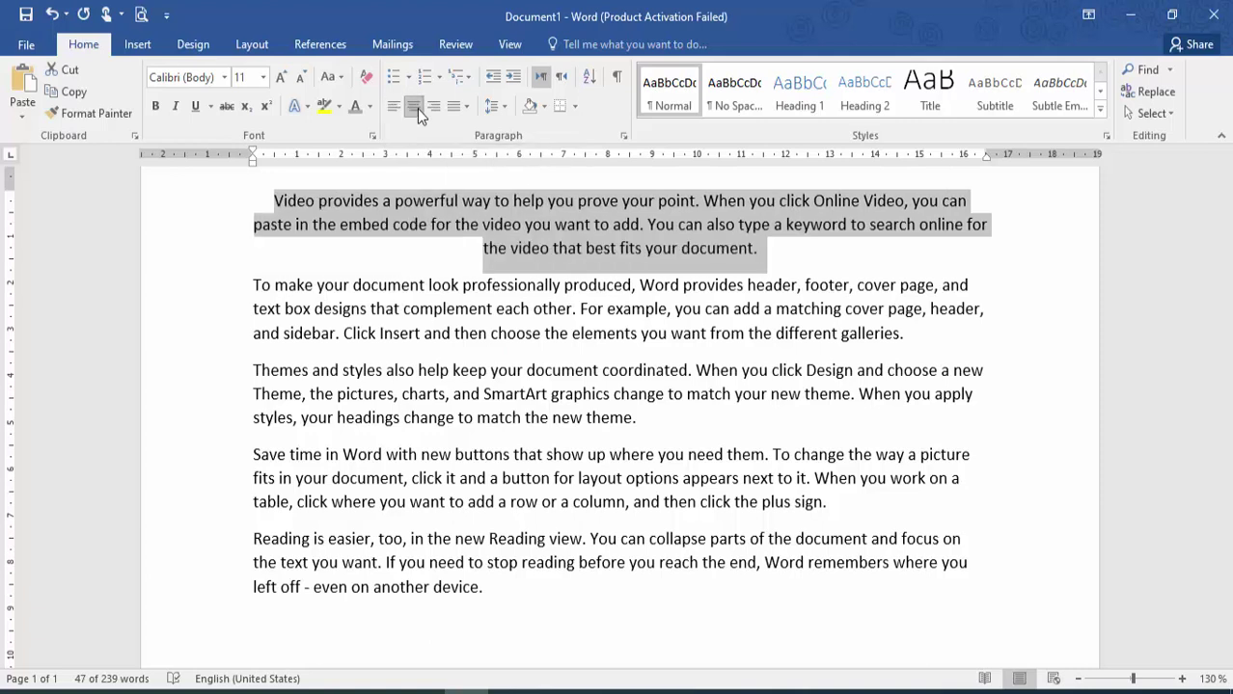
click(430, 108)
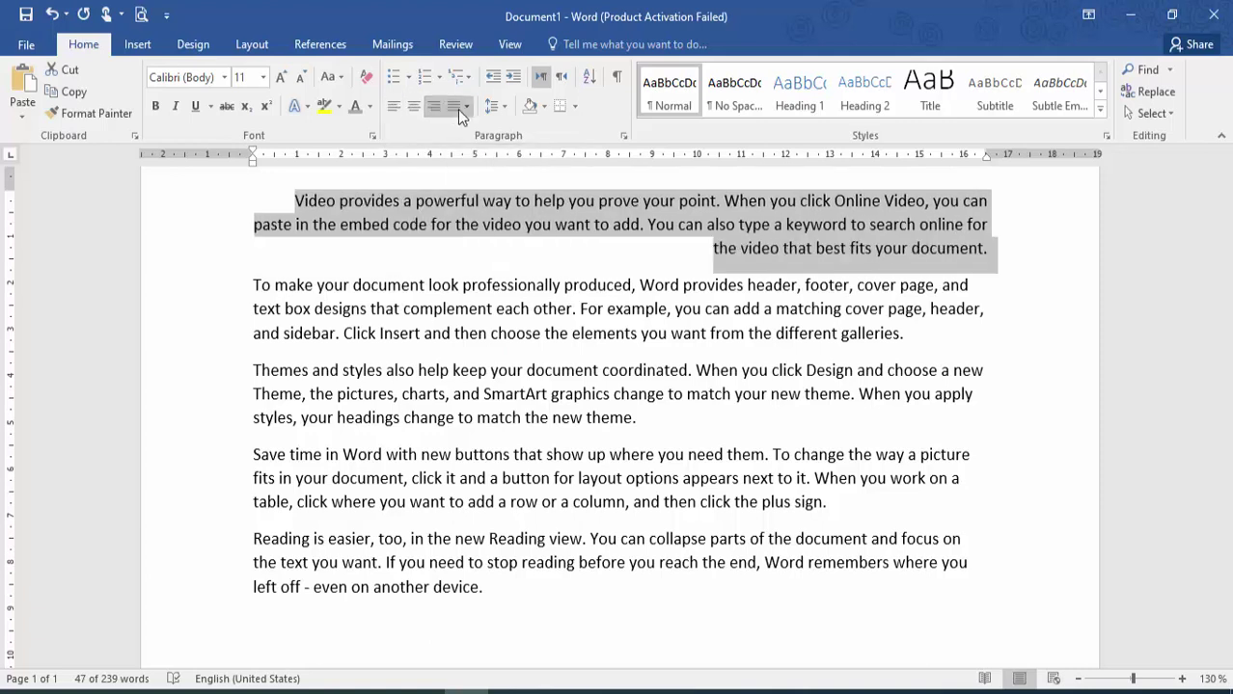
click(464, 107)
click(487, 129)
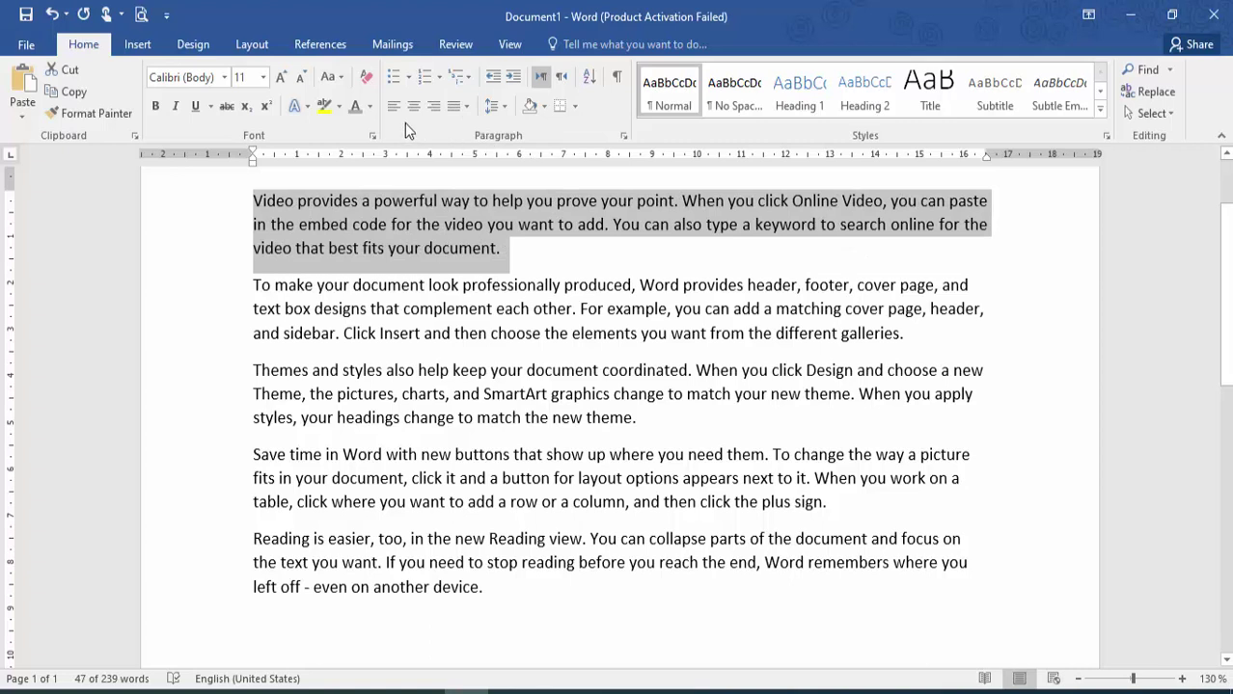
- Set the first paragraph's line spacing to 1.15 and the spacing before it to 12 pt
click(501, 109)
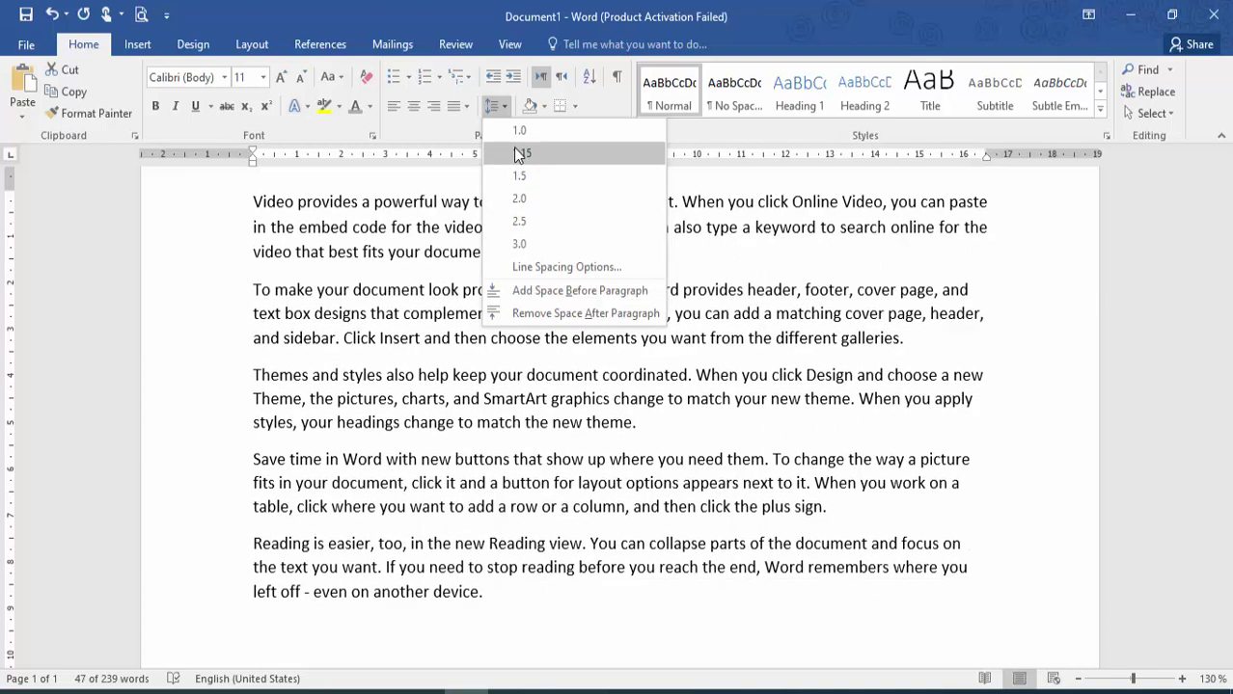
click(519, 153)
triple_click(545, 254)
click(499, 108)
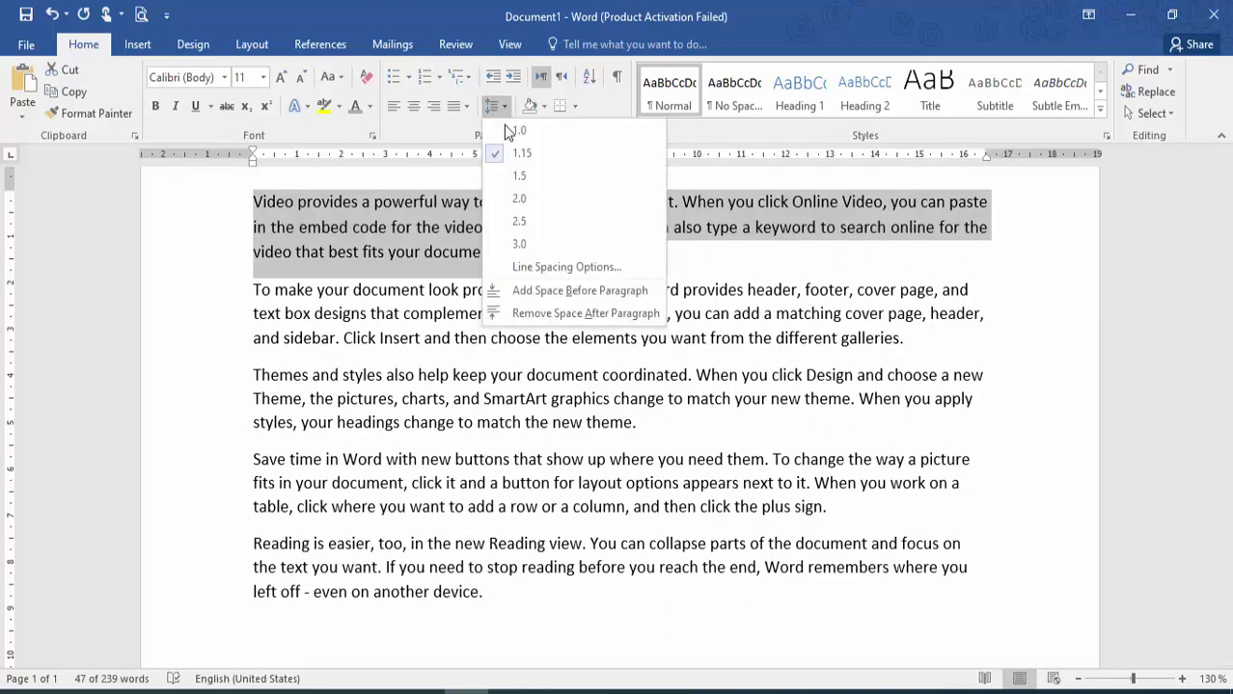
click(532, 264)
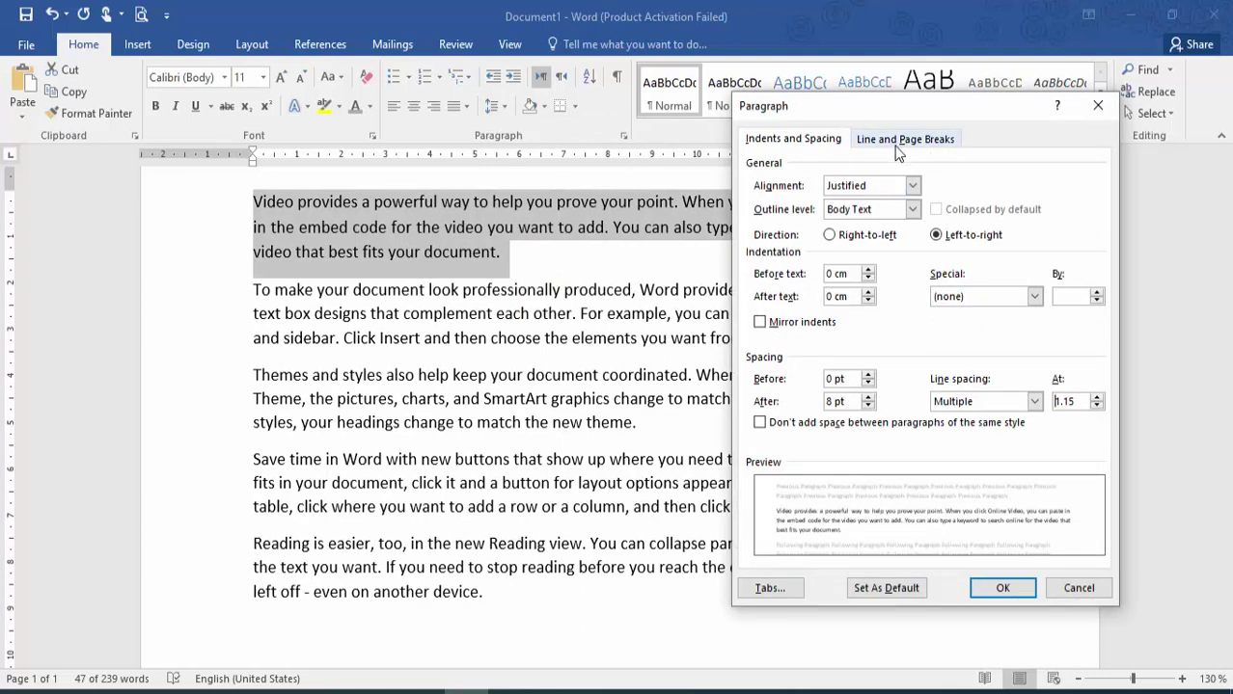
click(868, 376)
click(869, 375)
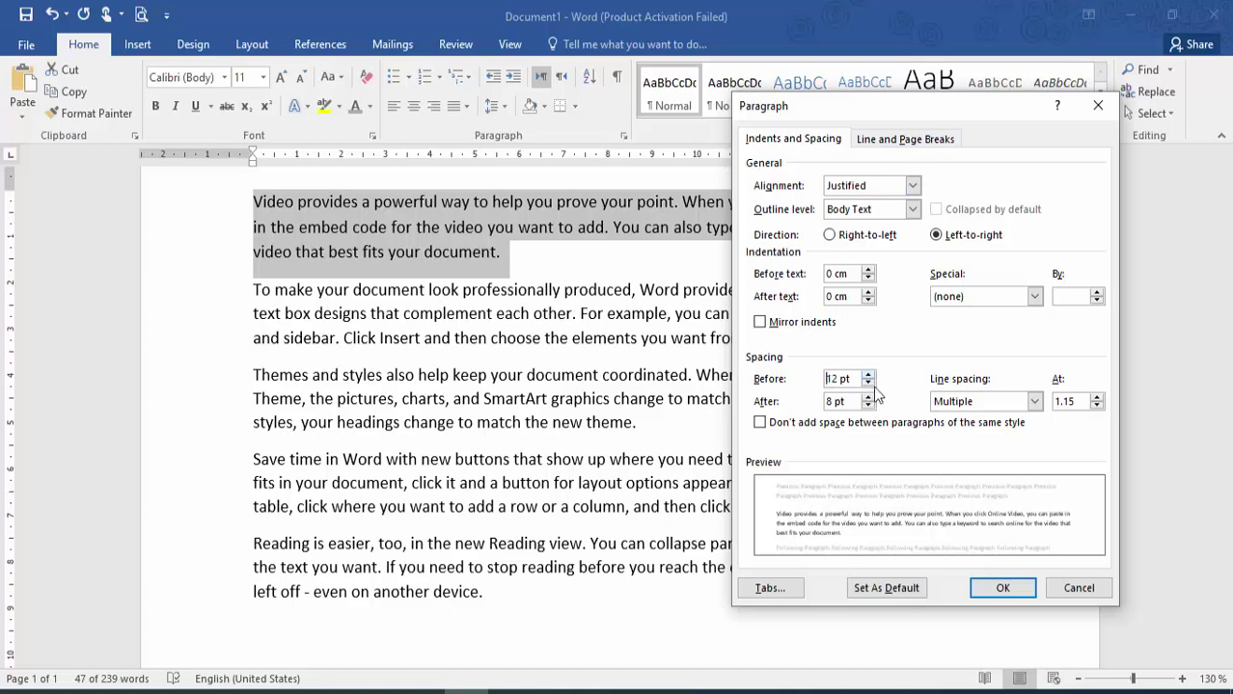
click(1001, 588)
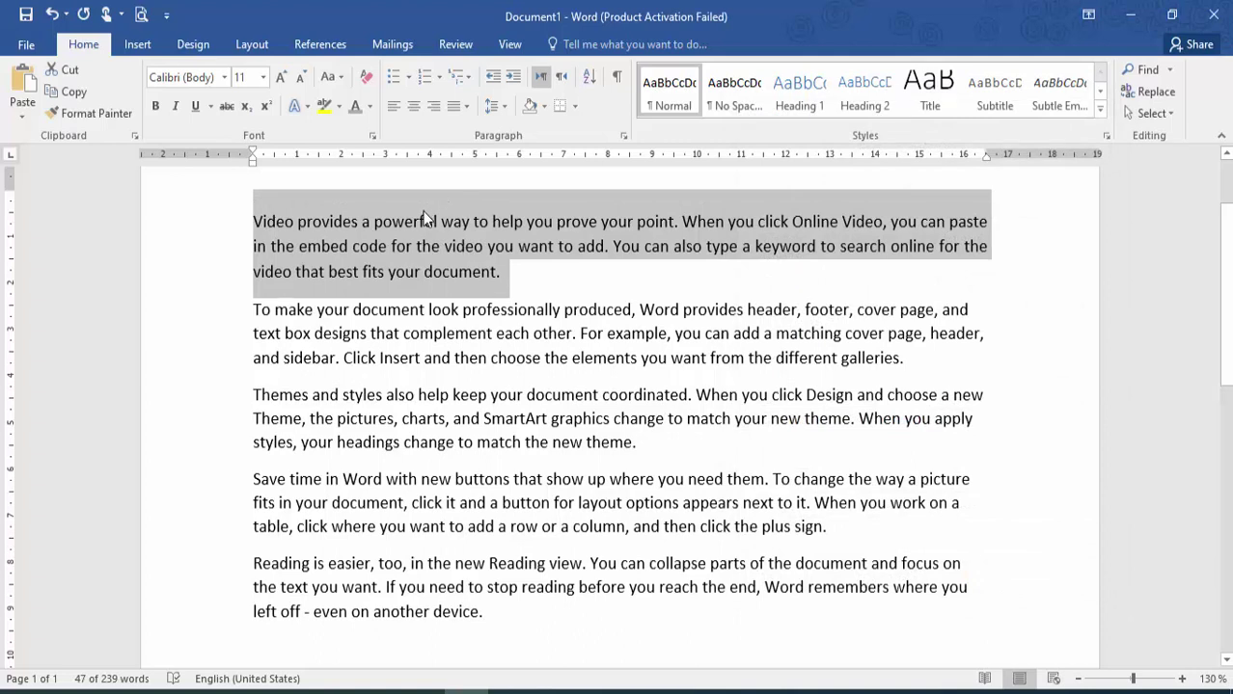
- Remove the space before the first paragraph and preview adding it back without applying it
click(498, 112)
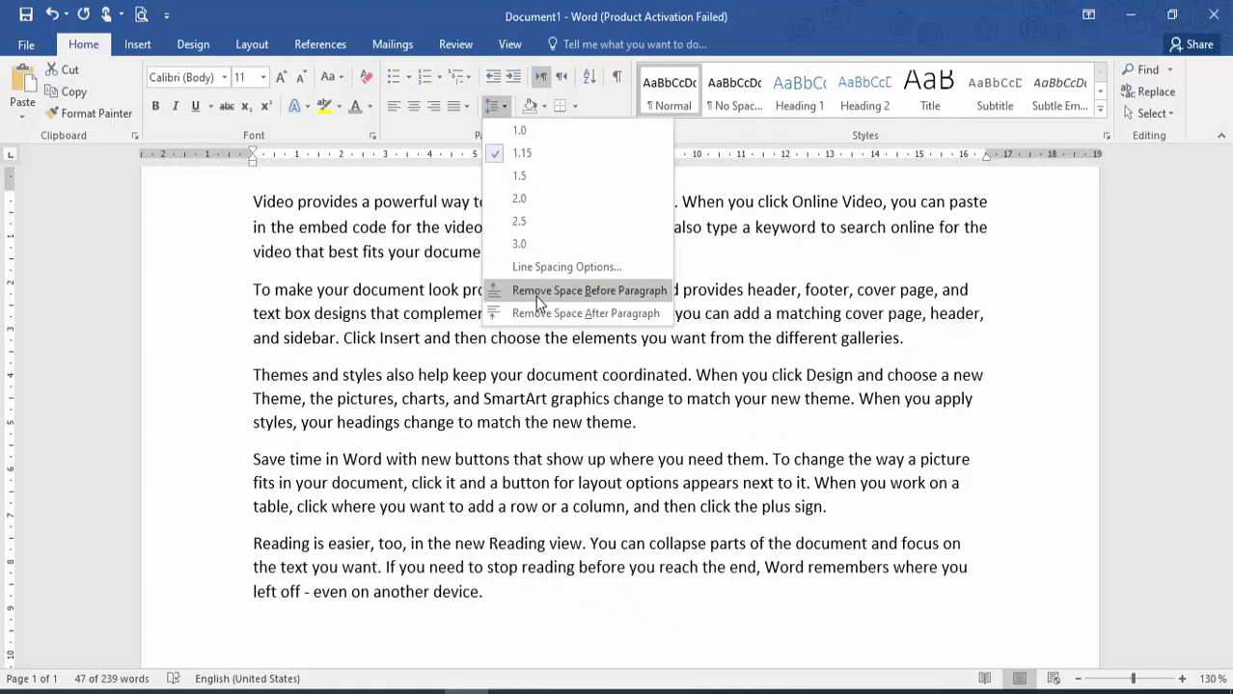
click(535, 296)
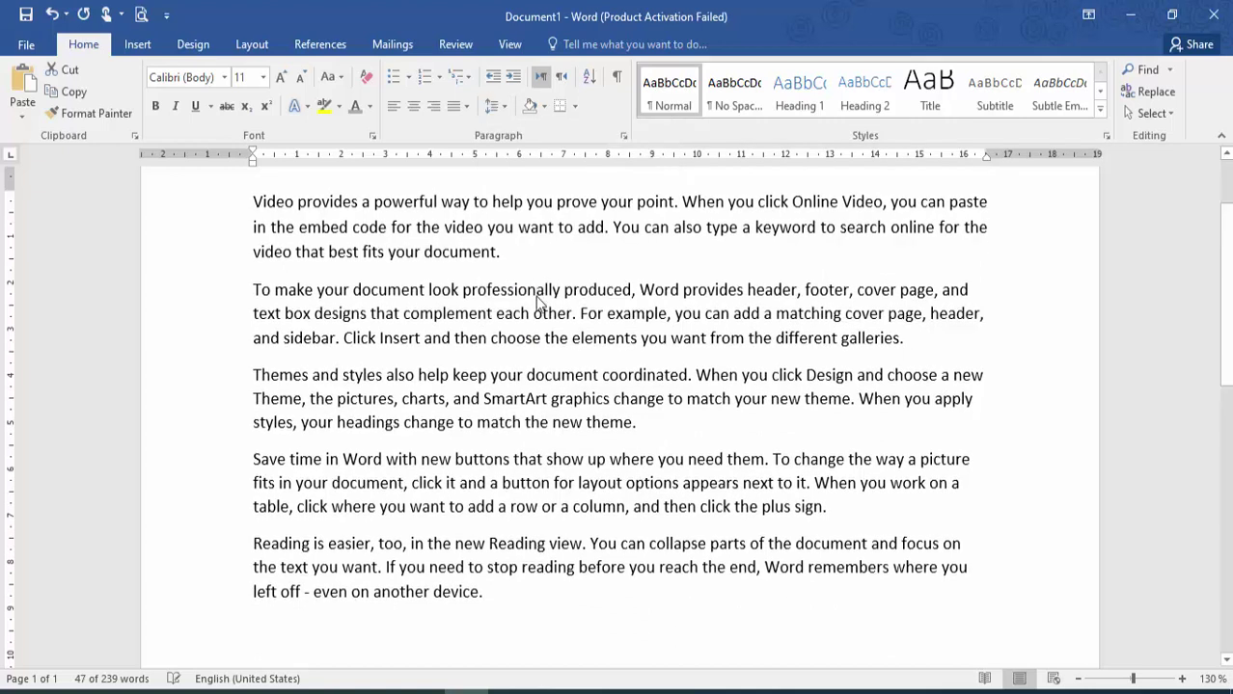
click(502, 112)
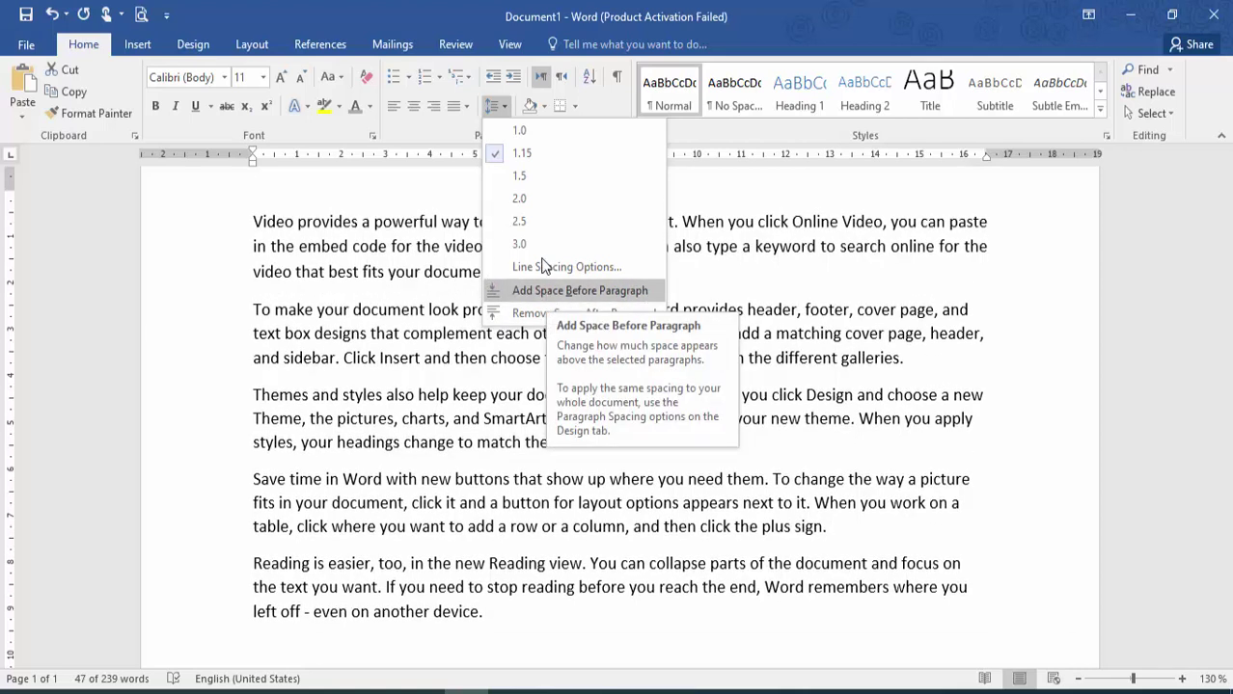
click(570, 8)
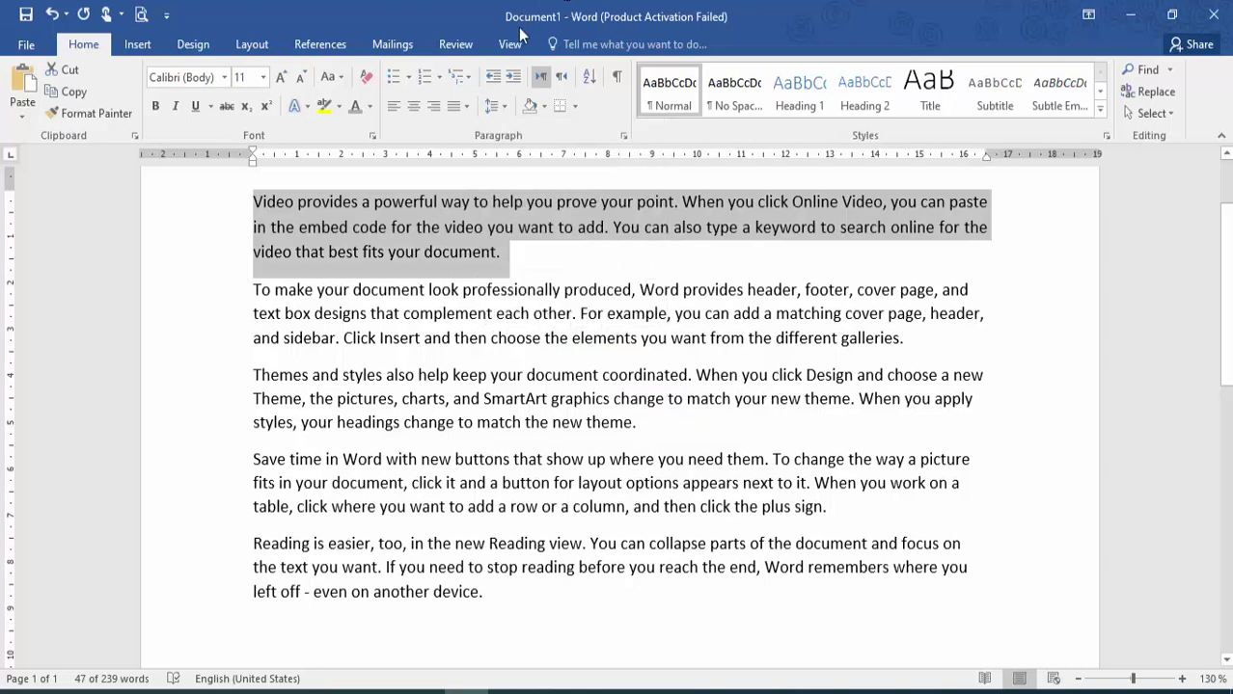
- Increase the first paragraph's indent by two levels and decrease it back by two levels
click(506, 82)
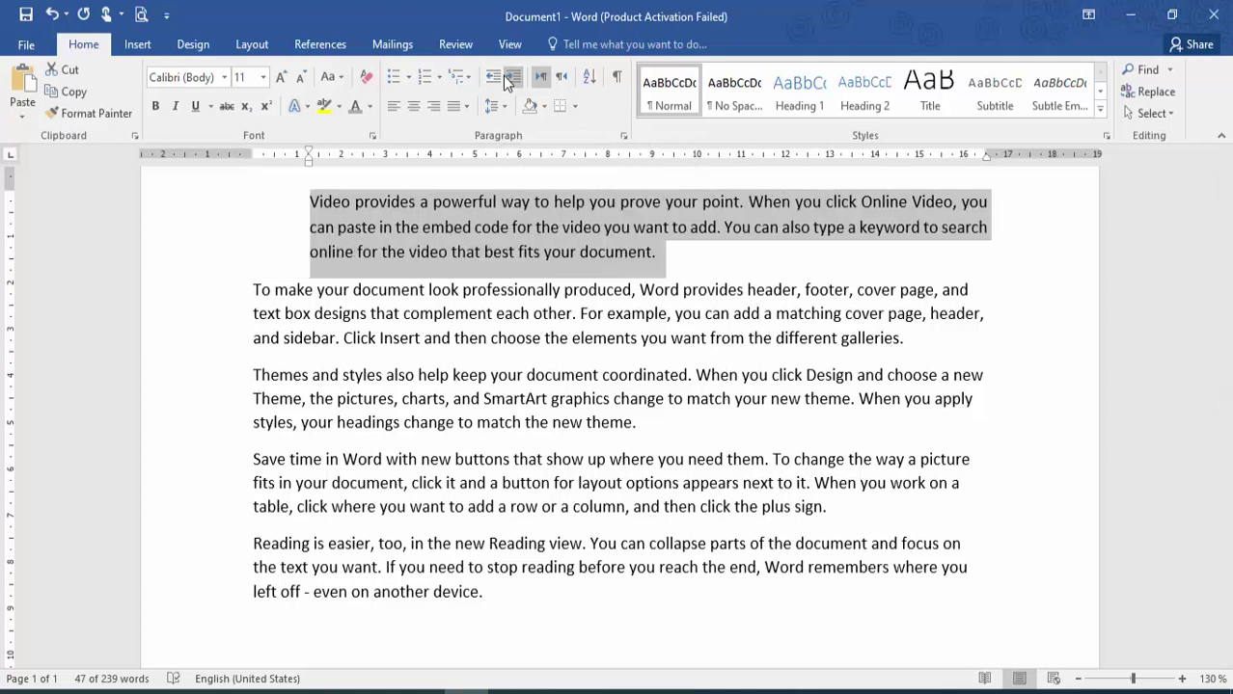
click(506, 82)
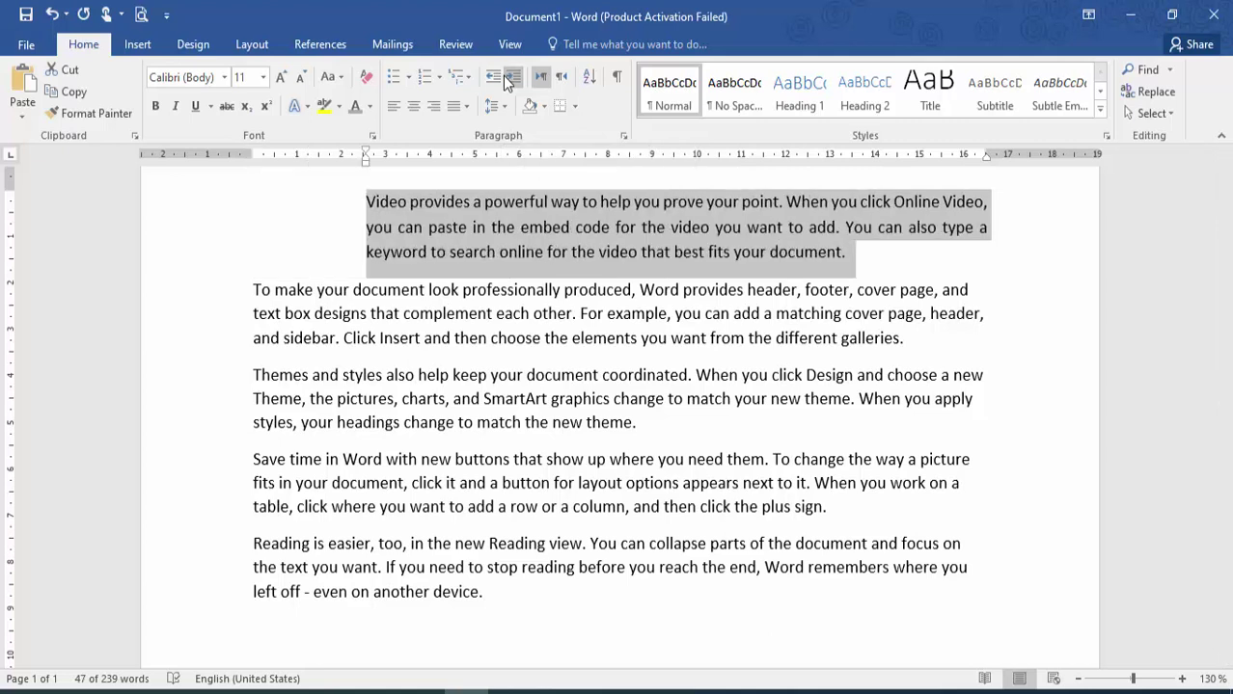
click(493, 81)
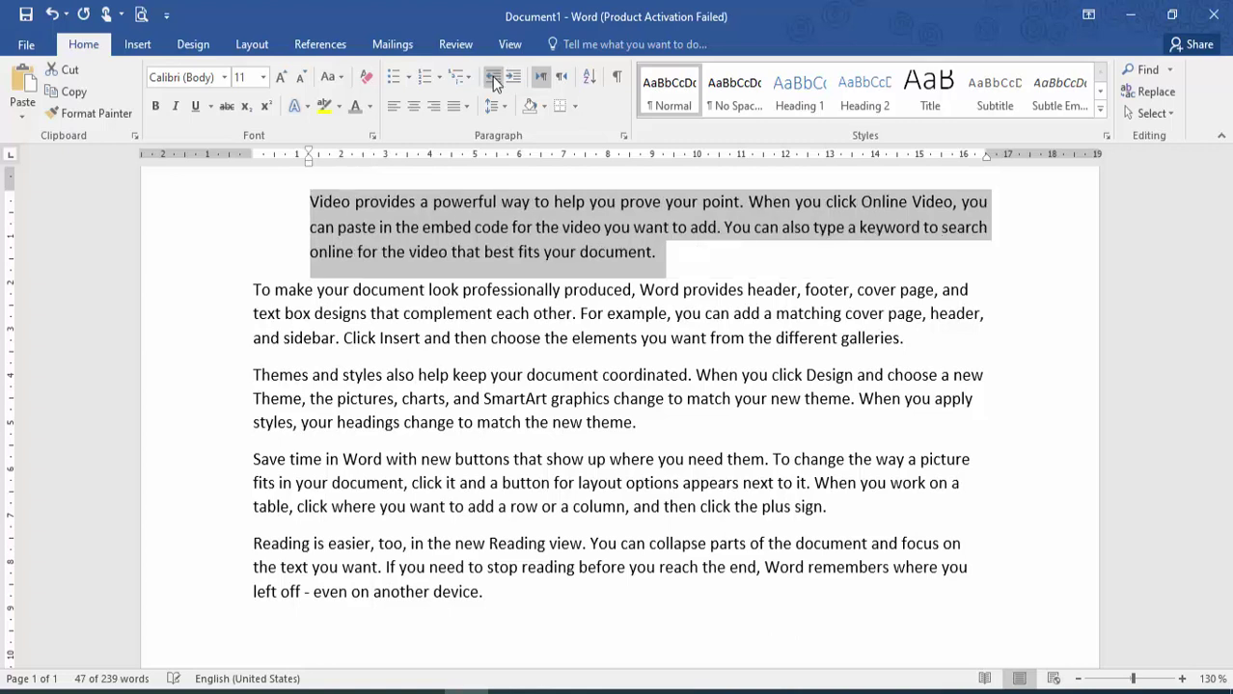
click(493, 81)
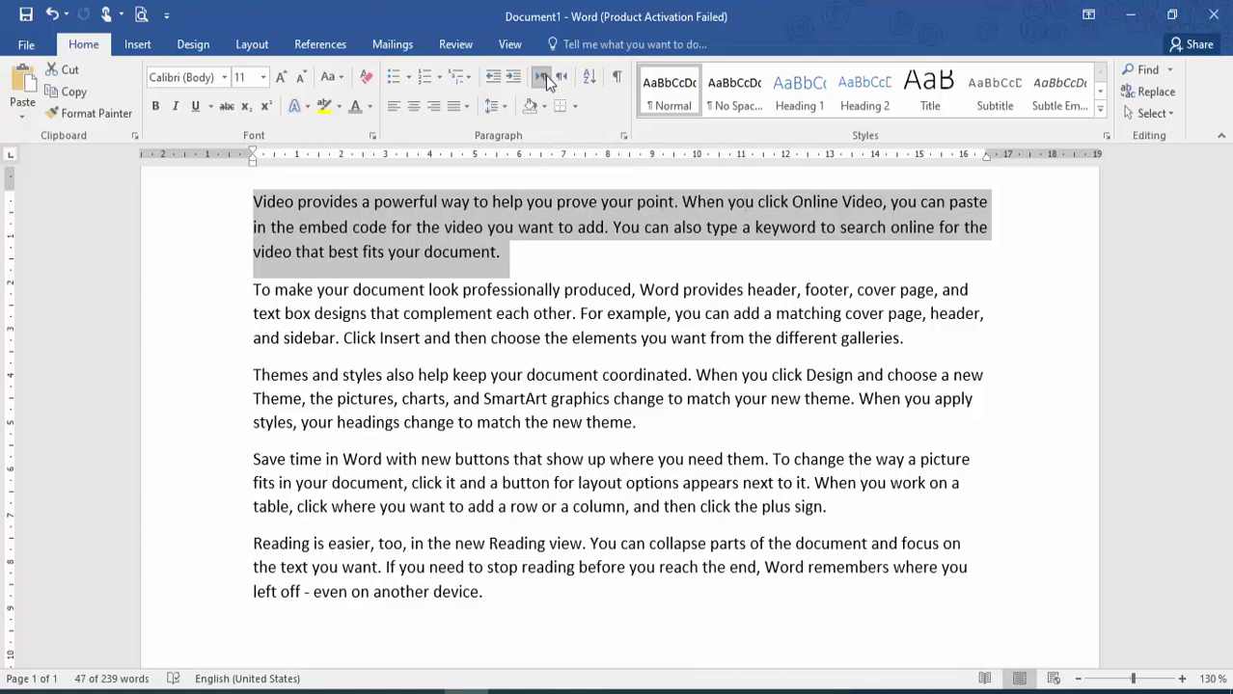
- Enter "sadasdadasdasdakdaskdasdasdasd" on a new line below the first paragraph, trying right-to-left direction on it before restoring left-to-right
click(536, 269)
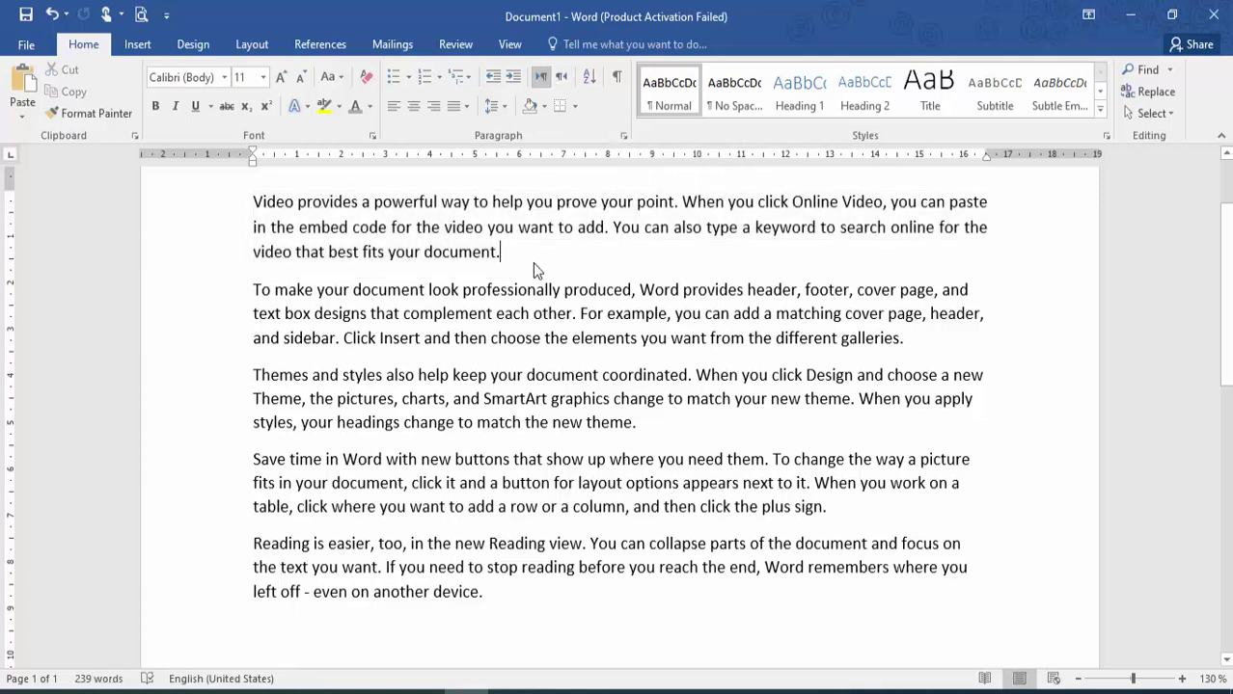
key(Return)
text(sadasd)
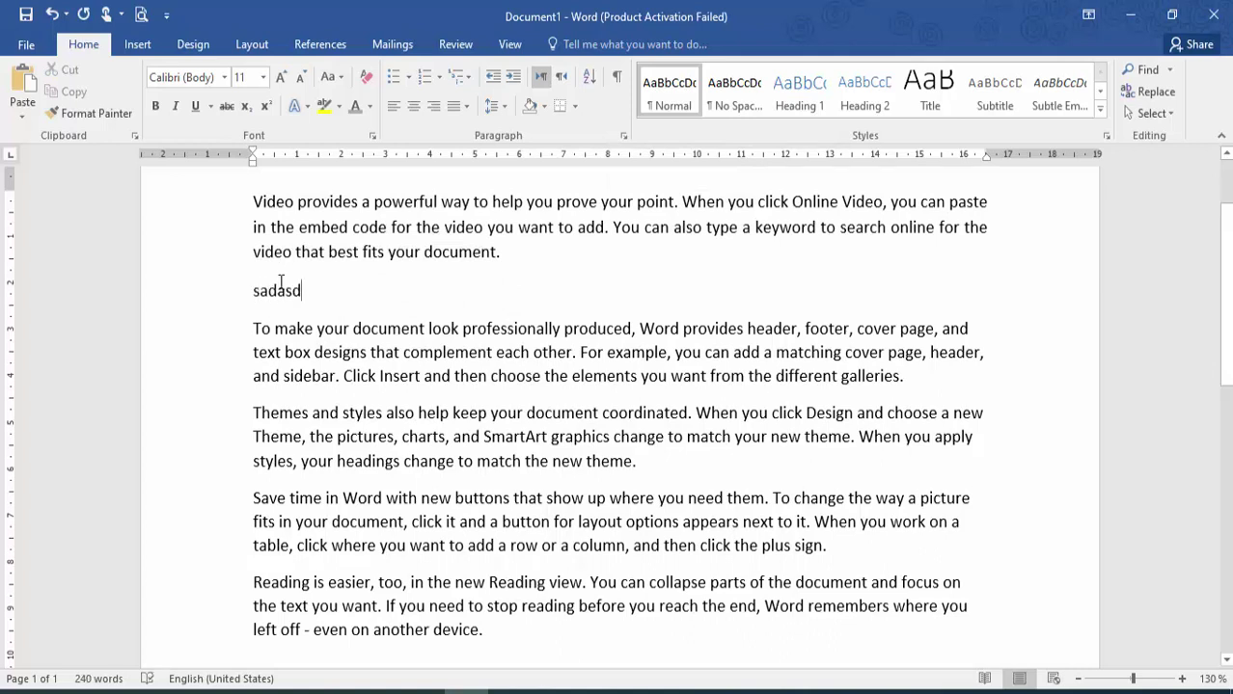
click(557, 79)
text(adasdasdakdaskdasdasdasd)
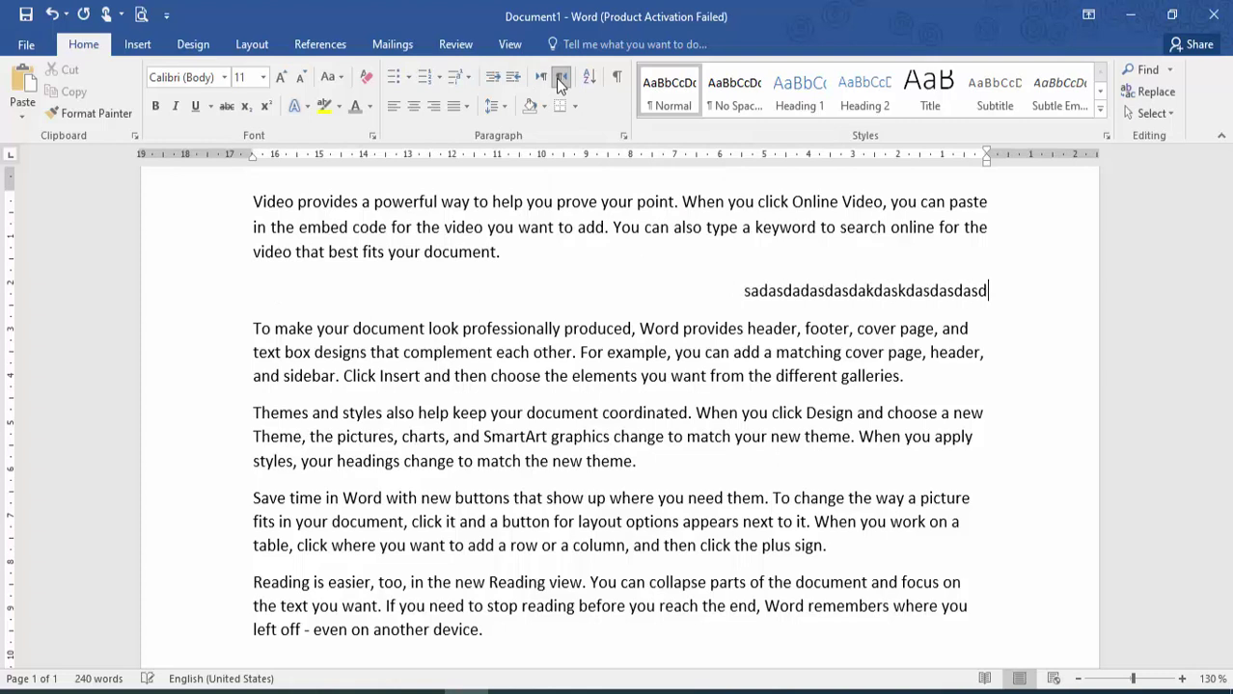
click(541, 81)
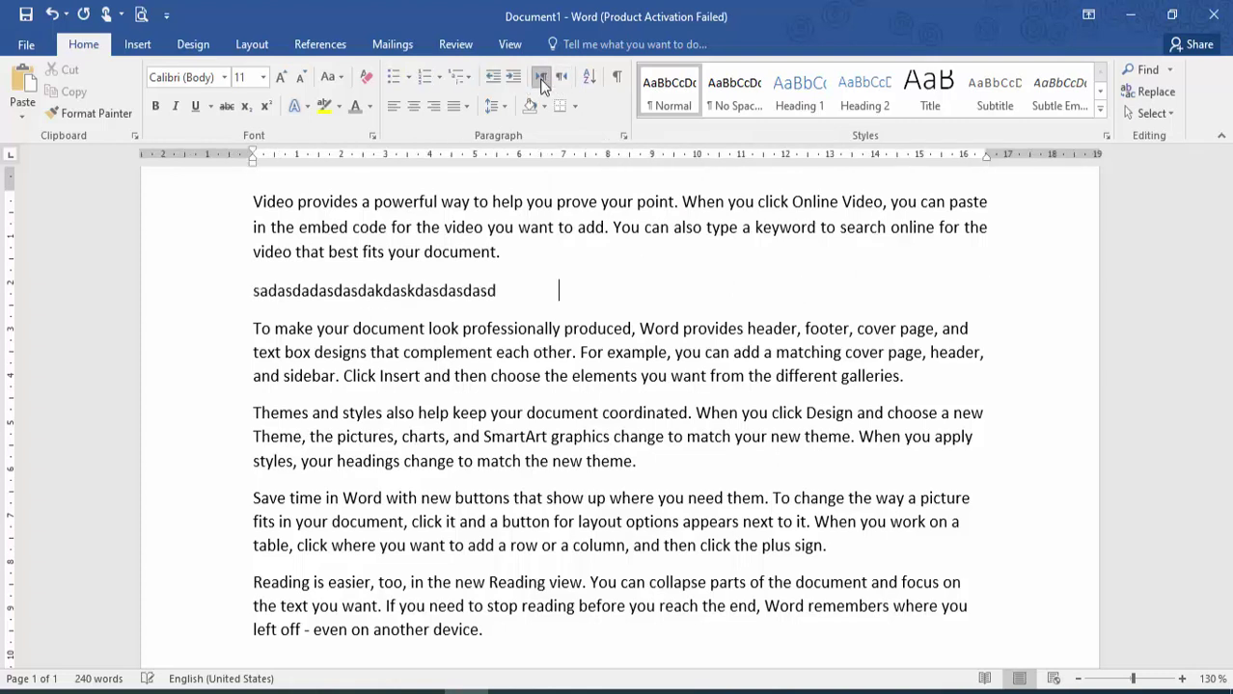
- Delete the line of test text below the first paragraph together with its empty line
key(BackSpace)
key(BackSpace)
key(BackSpace)
key(BackSpace)
key(BackSpace)
key(BackSpace)
key(BackSpace)
key(BackSpace)
key(BackSpace)
key(BackSpace)
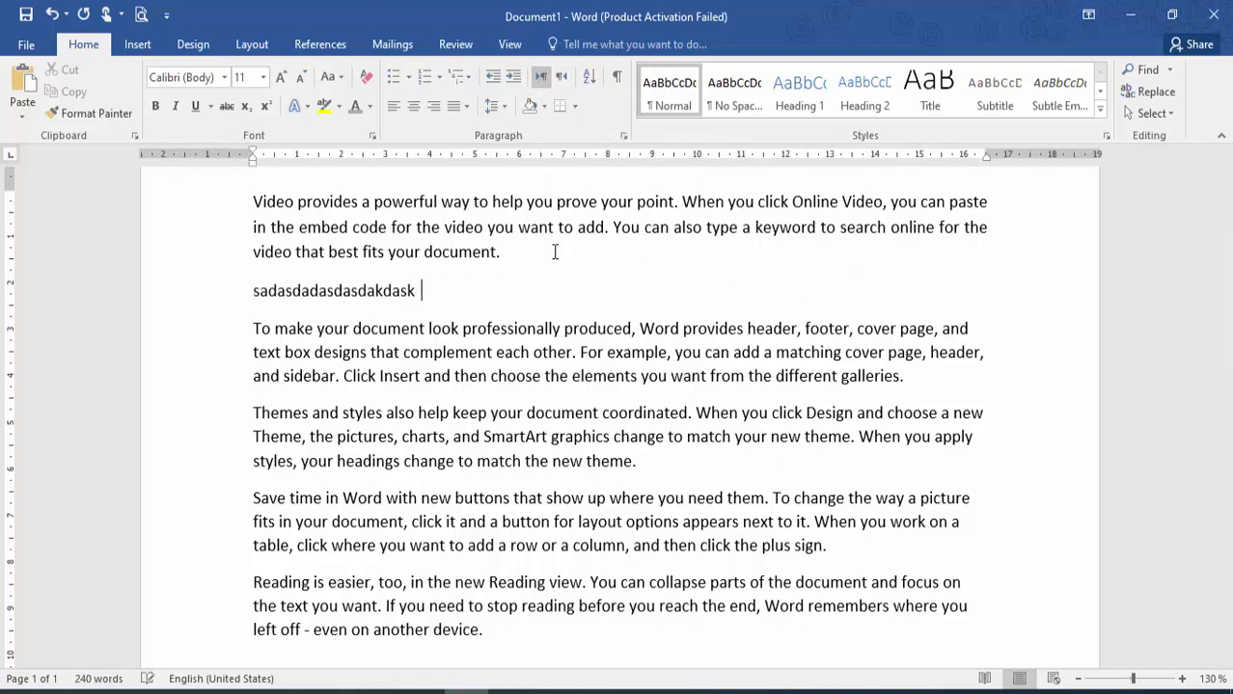
key(BackSpace)
key(BackSpace)
key(BackSpace)
key(BackSpace)
key(BackSpace)
key(BackSpace)
key(BackSpace)
key(BackSpace)
key(BackSpace)
key(BackSpace)
key(BackSpace)
key(BackSpace)
key(BackSpace)
key(BackSpace)
key(BackSpace)
key(BackSpace)
key(BackSpace)
key(BackSpace)
key(BackSpace)
key(BackSpace)
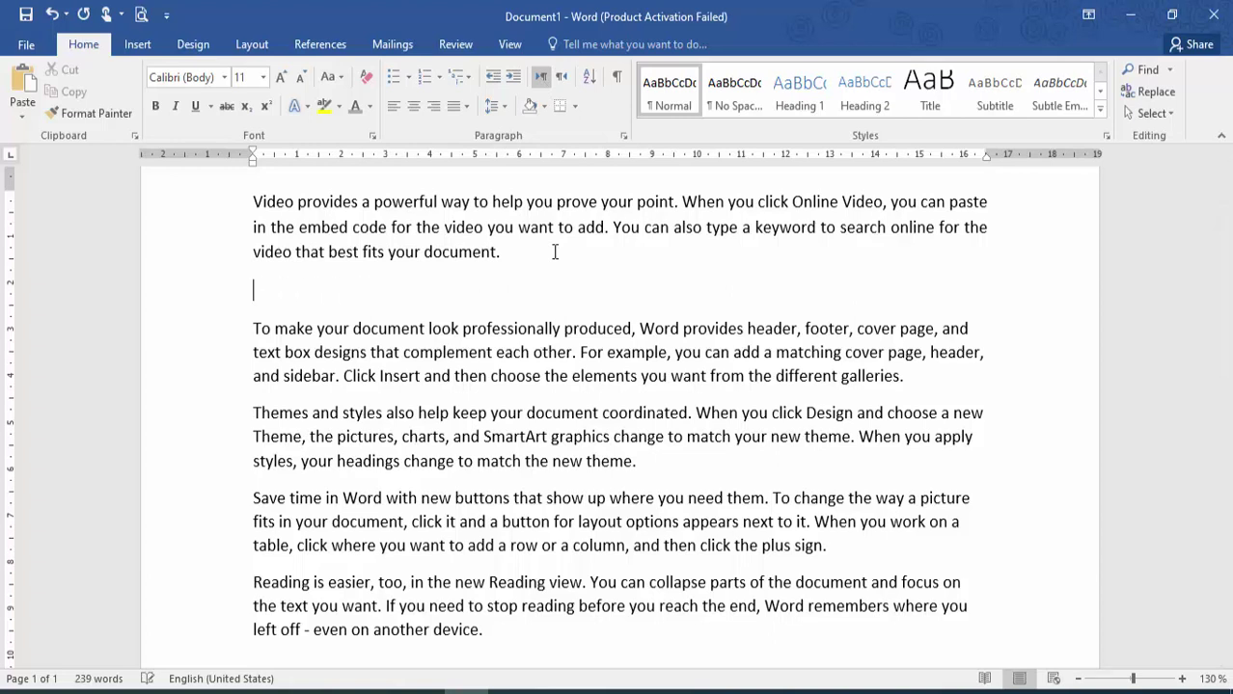
key(BackSpace)
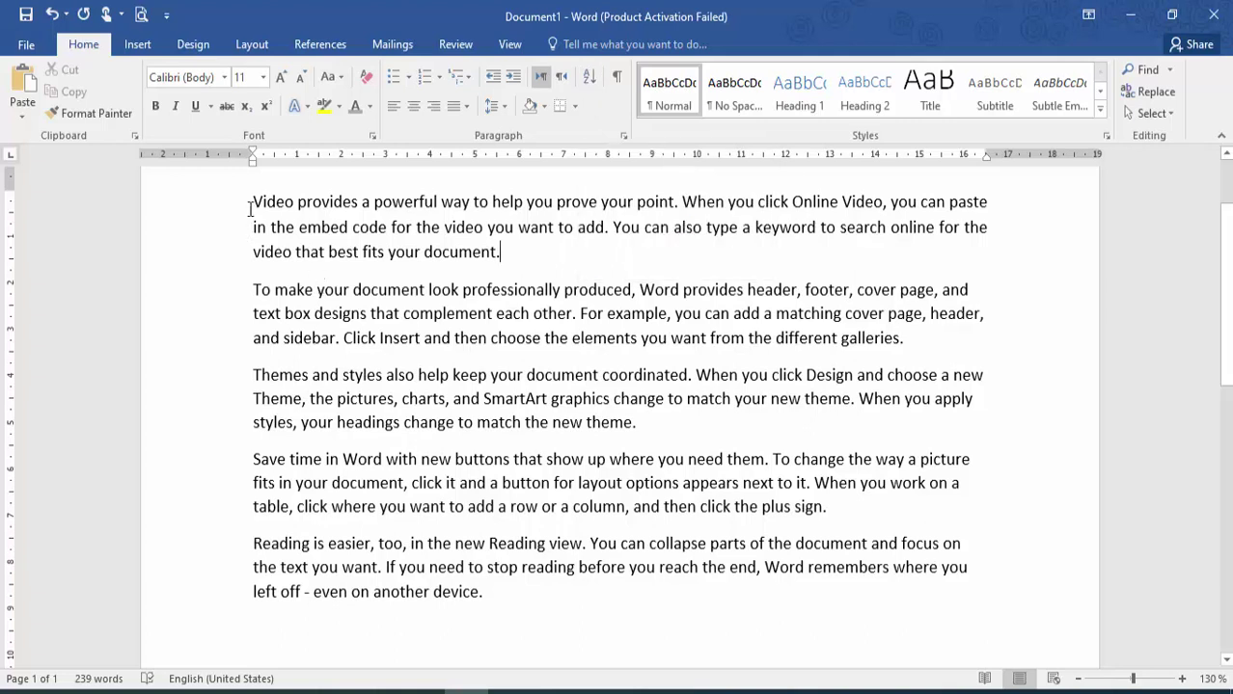
- Sort all the paragraphs as text in ascending order, with no header row
drag(250, 208, 498, 593)
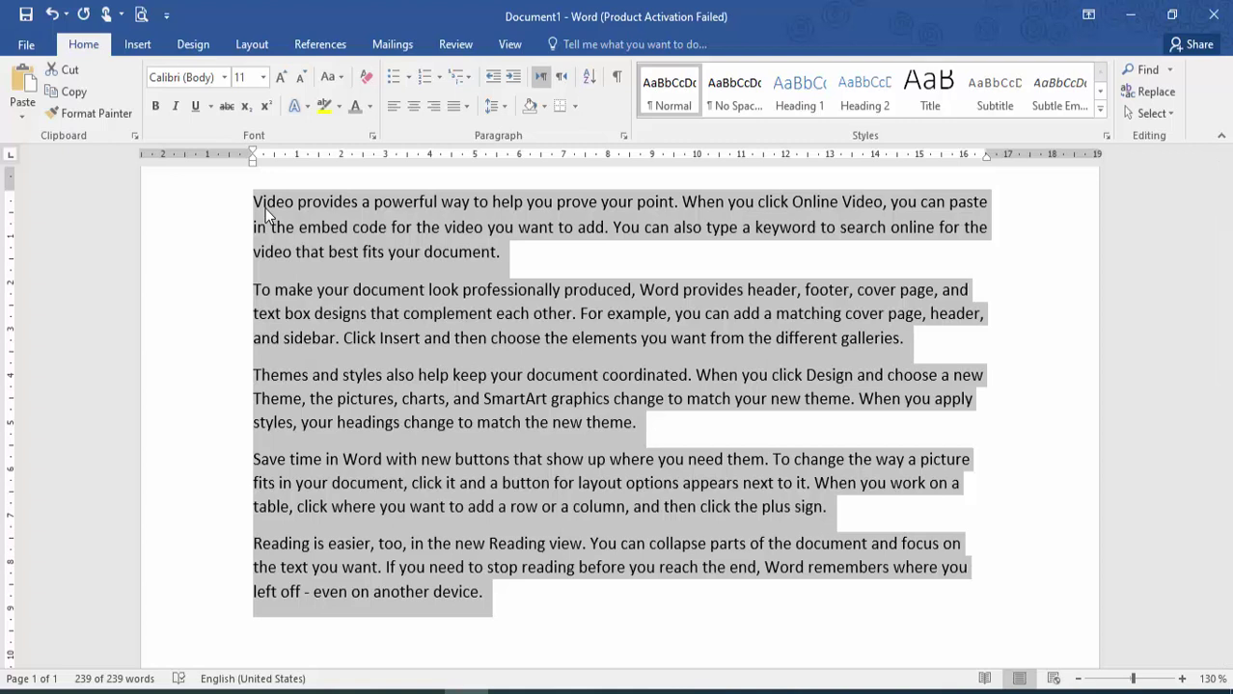
click(590, 79)
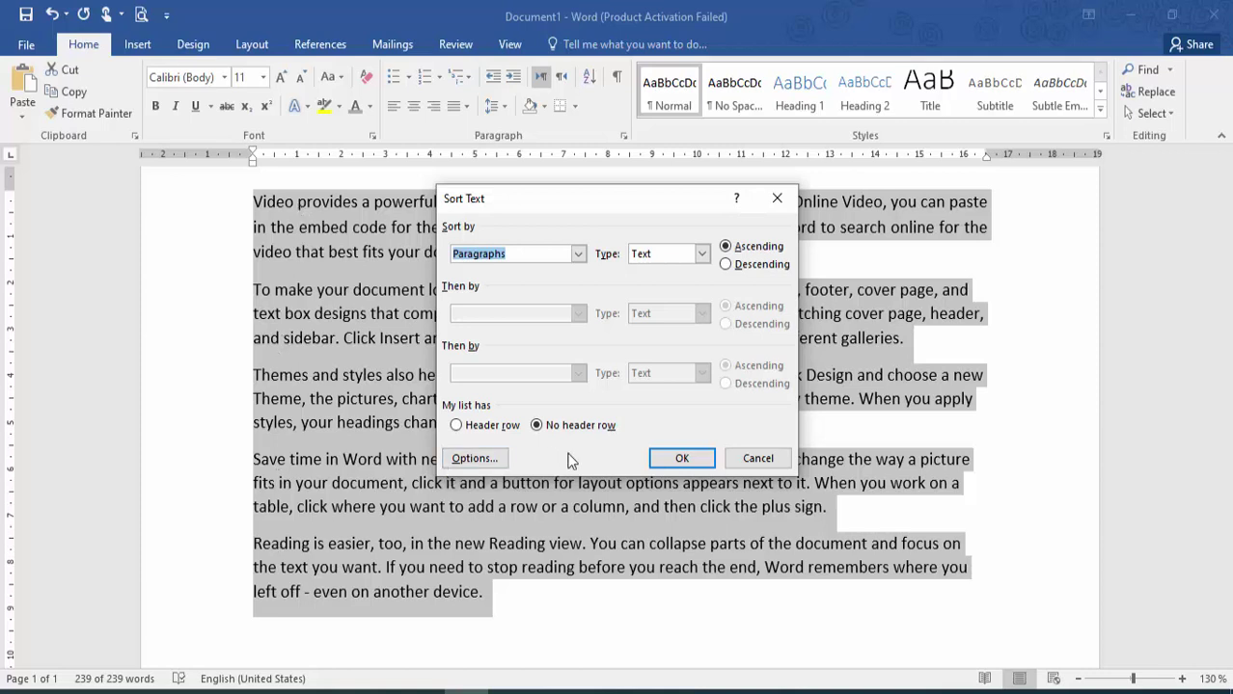
click(681, 459)
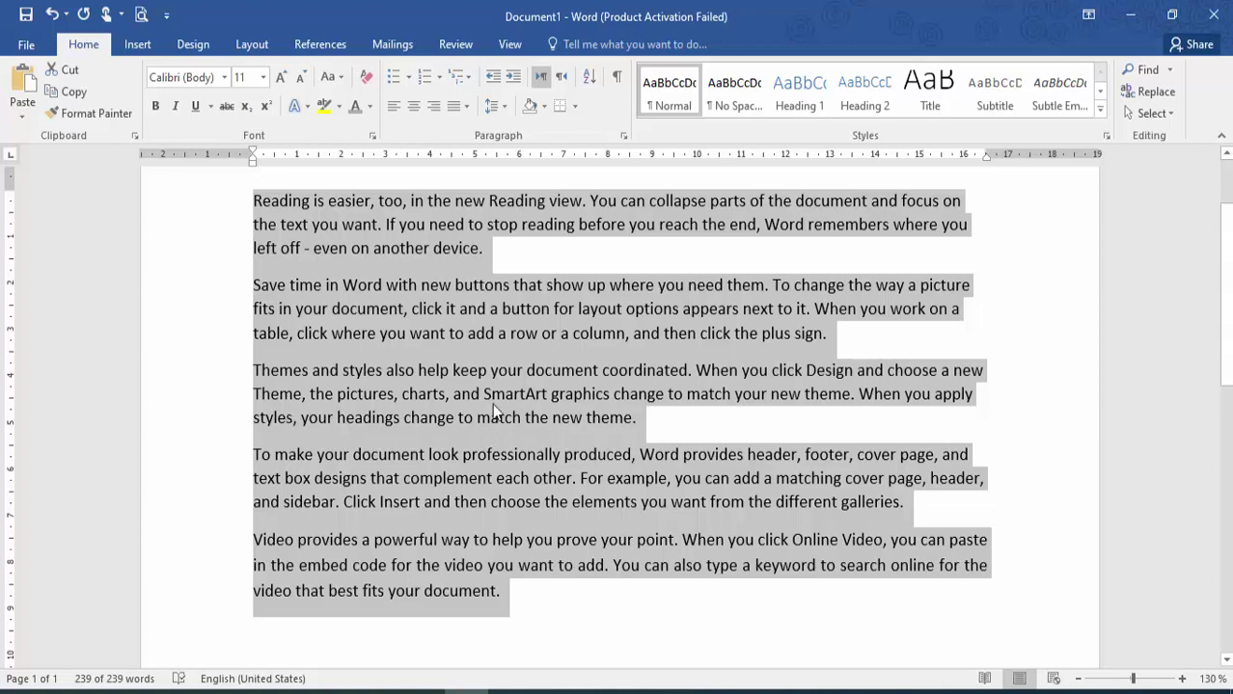
click(622, 285)
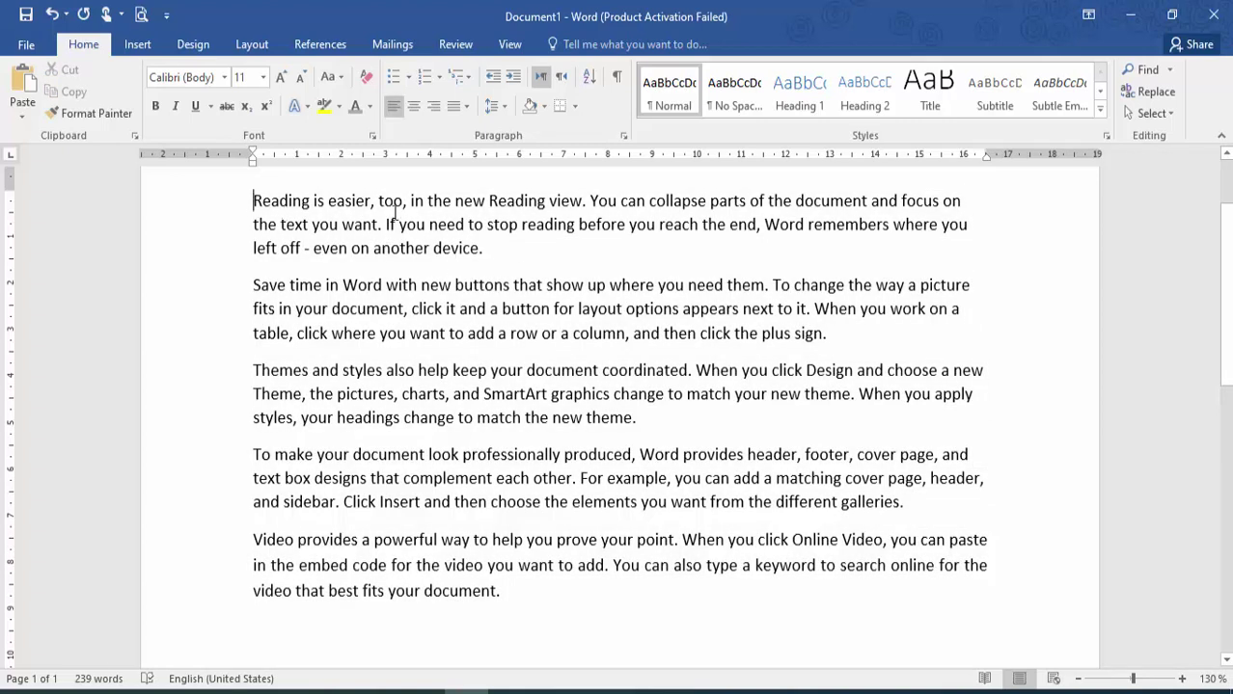
- Apply All Borders and standard green shading to the first paragraph, "Reading is easier"
drag(253, 200, 490, 248)
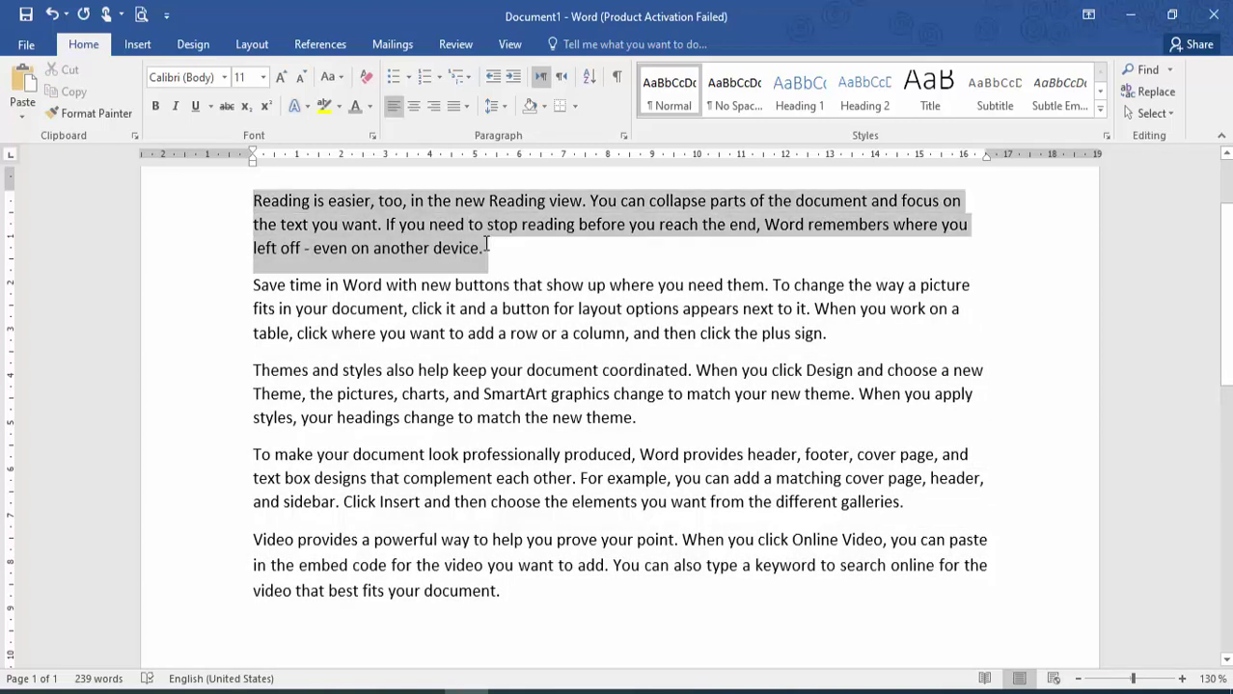
click(575, 108)
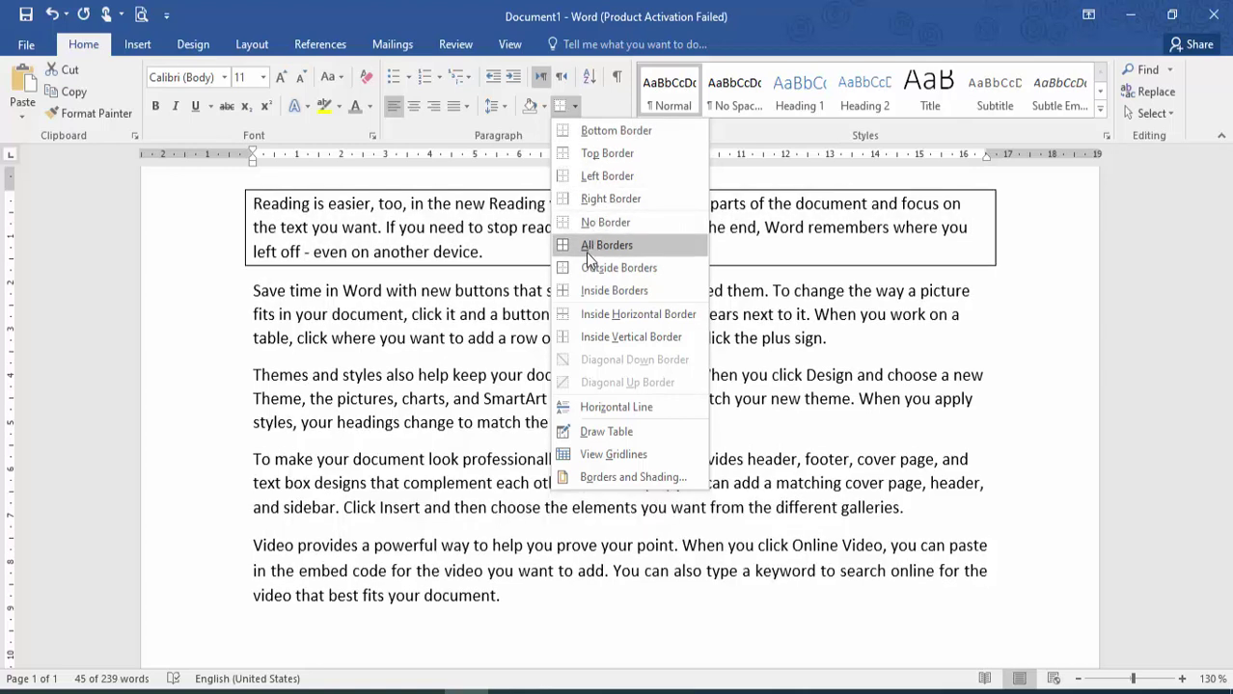
click(585, 249)
click(545, 108)
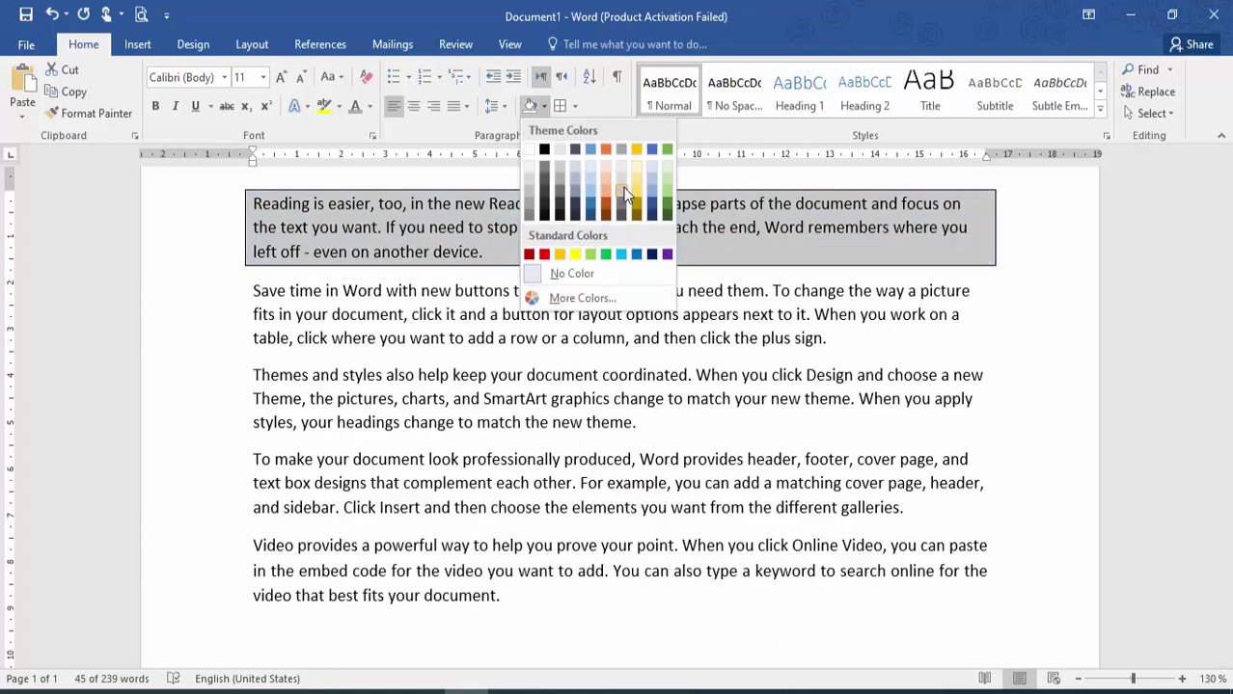
click(605, 254)
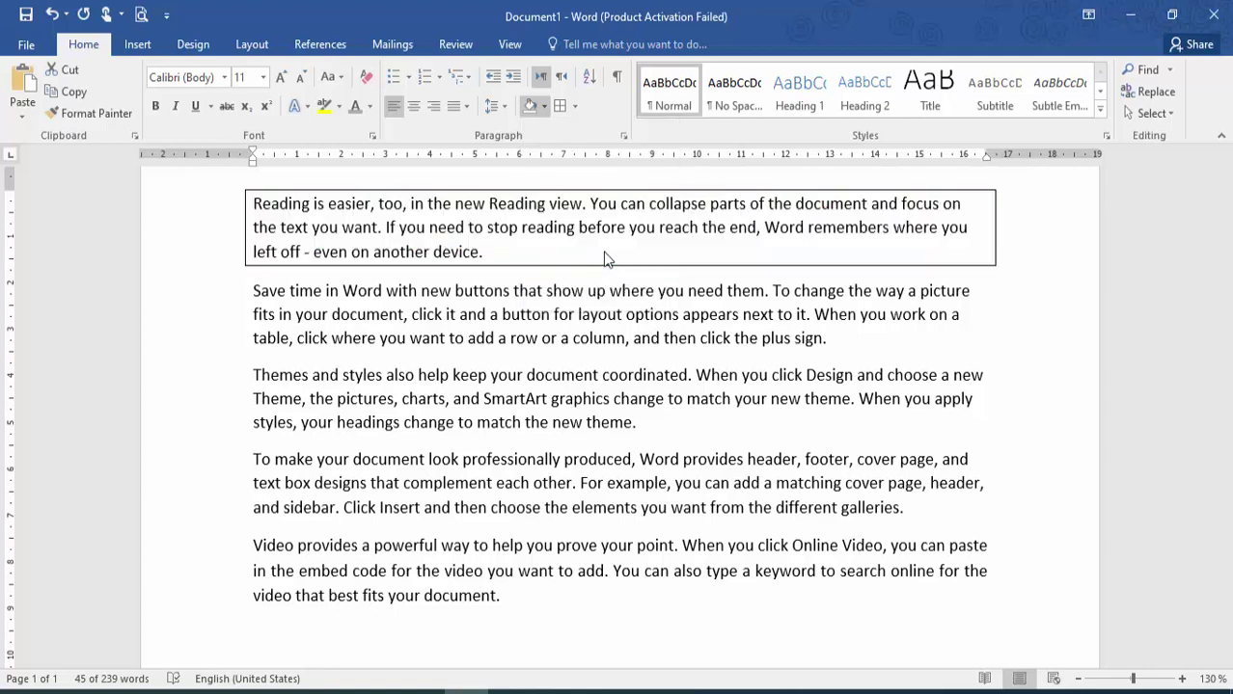
- Apply the standard red font color to the first paragraph, "Reading is easier", and undo the color change
drag(492, 253, 253, 184)
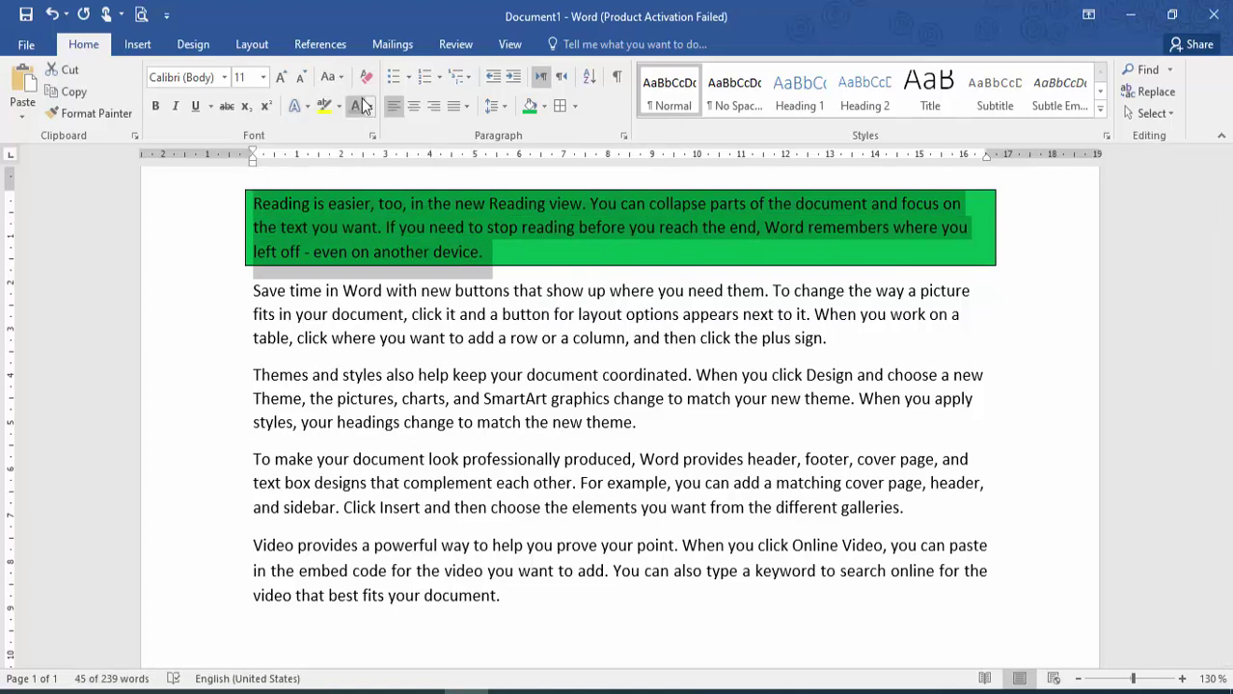
click(369, 106)
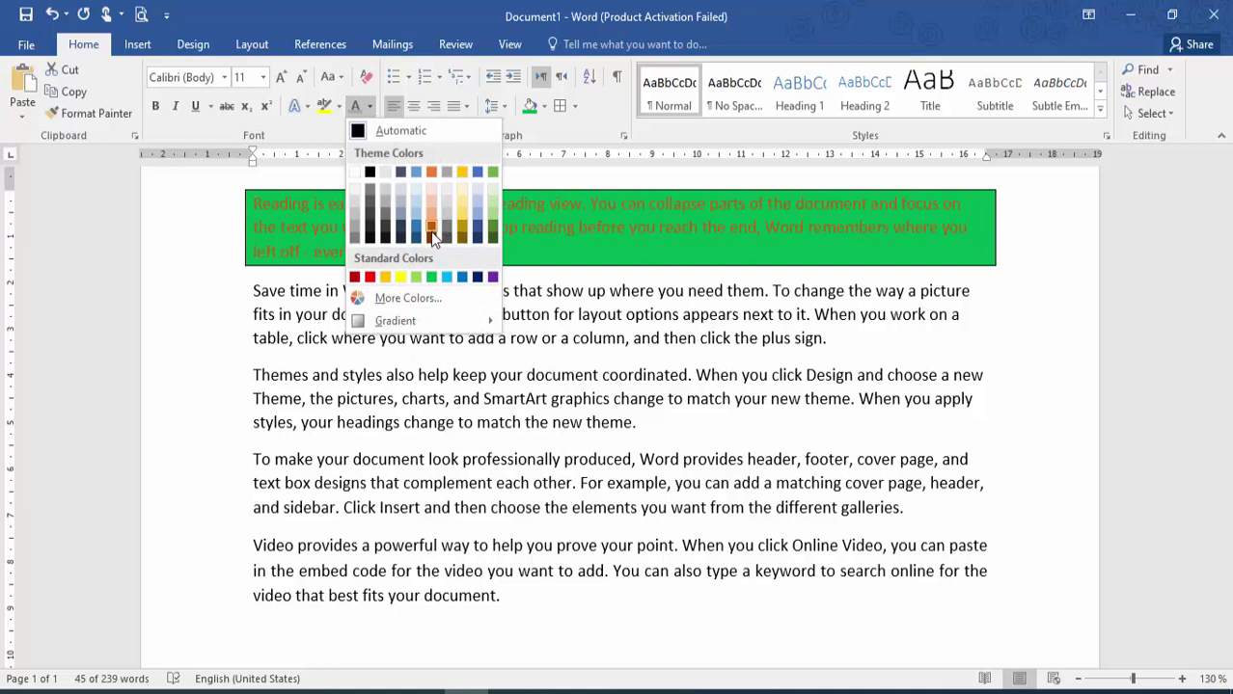
click(370, 278)
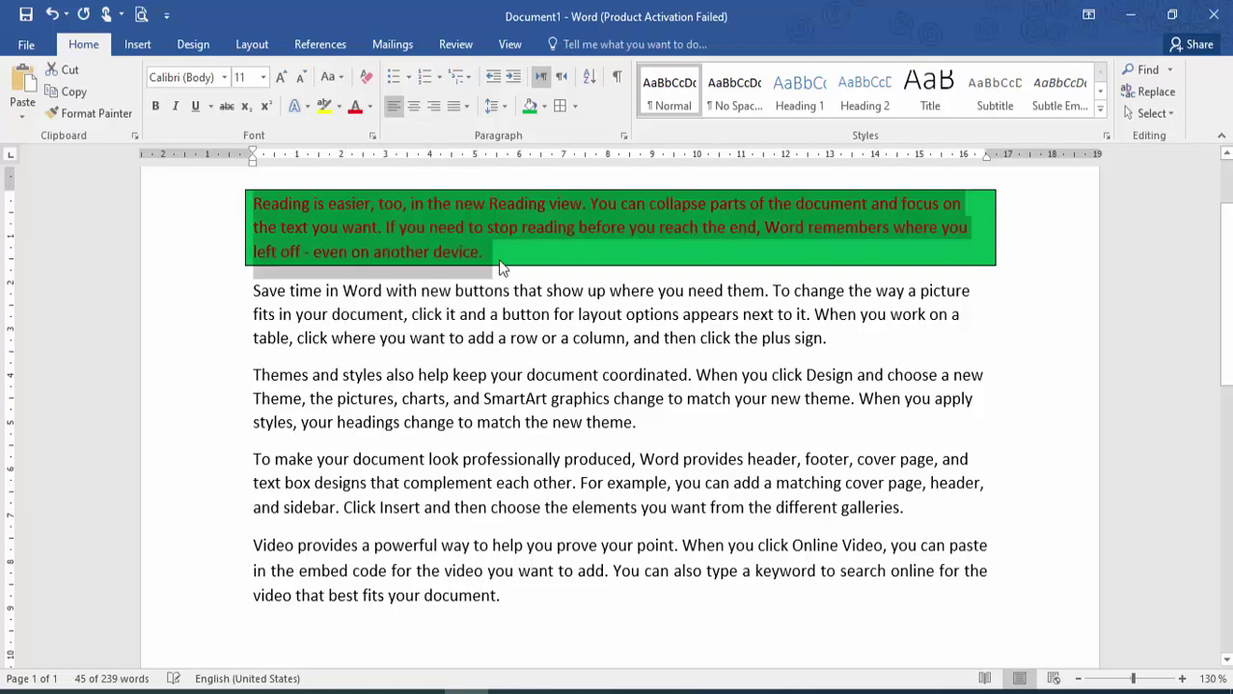
click(581, 280)
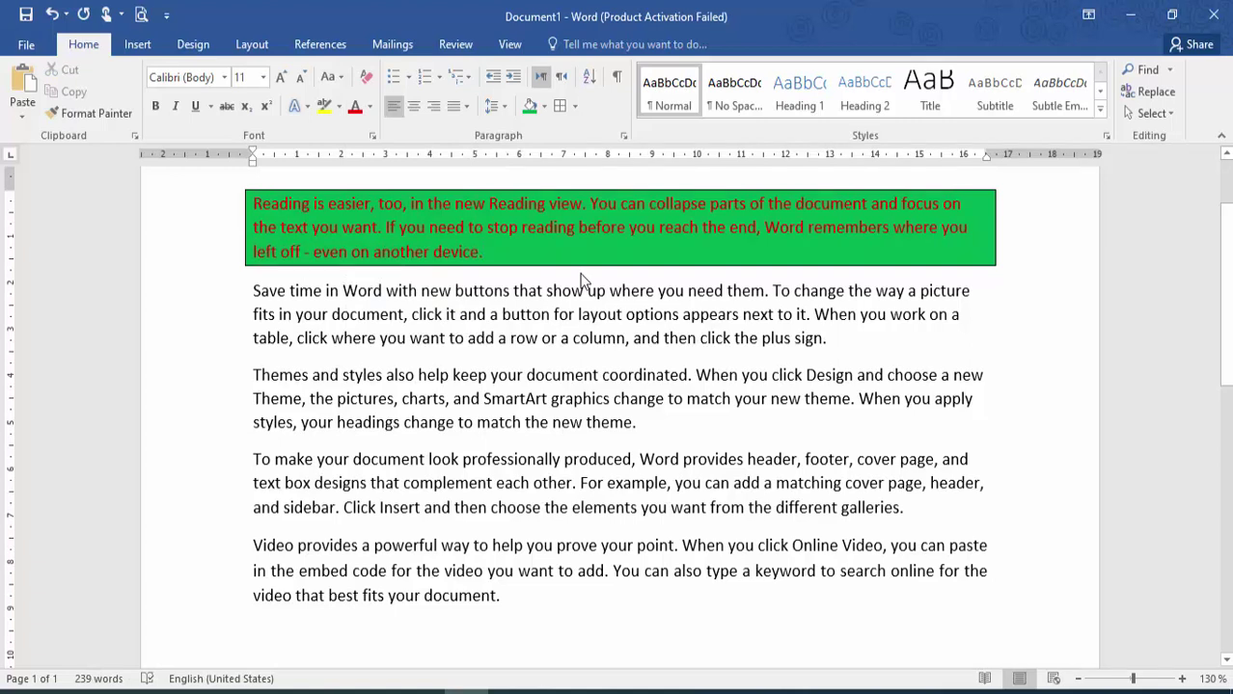
key(ctrl+z)
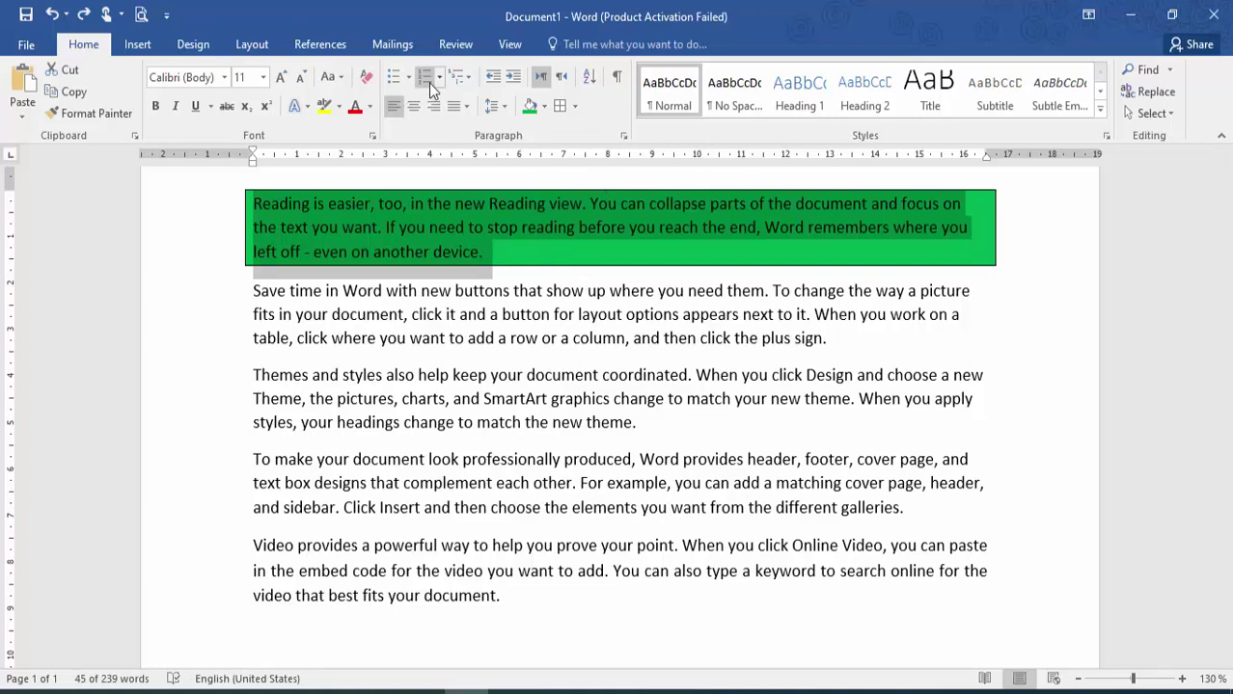
- Delete all the text in the document, leaving an empty page
click(508, 532)
key(ctrl+a)
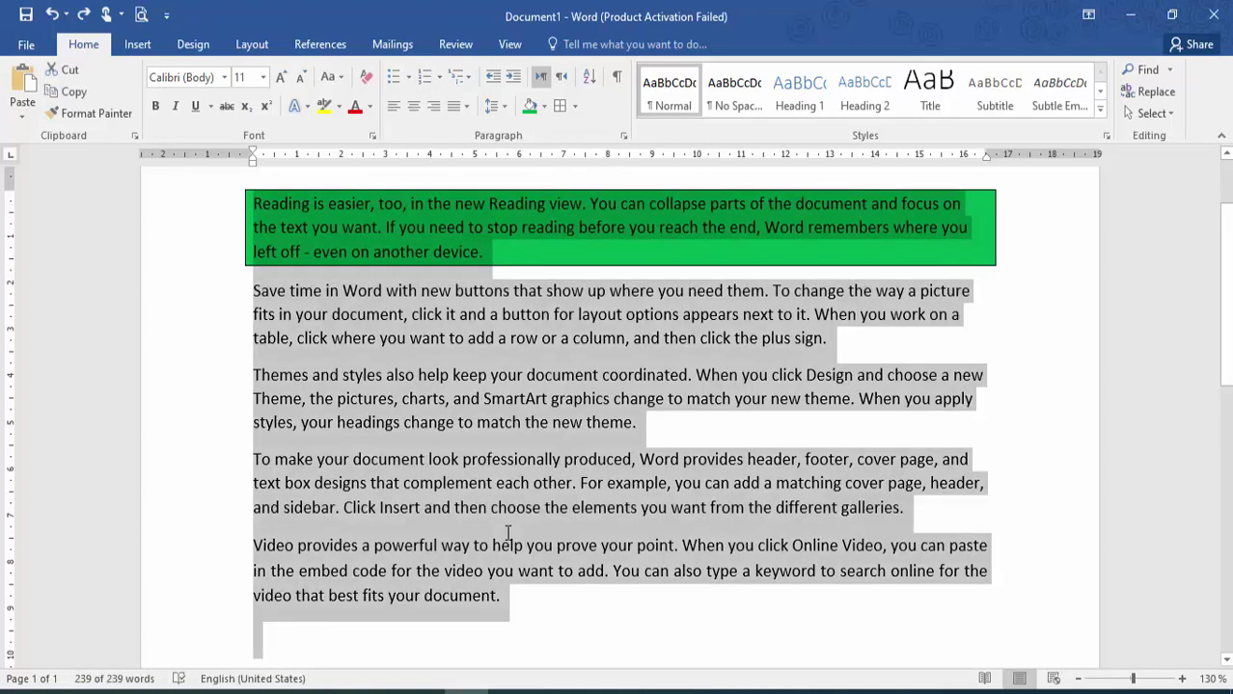
key(Delete)
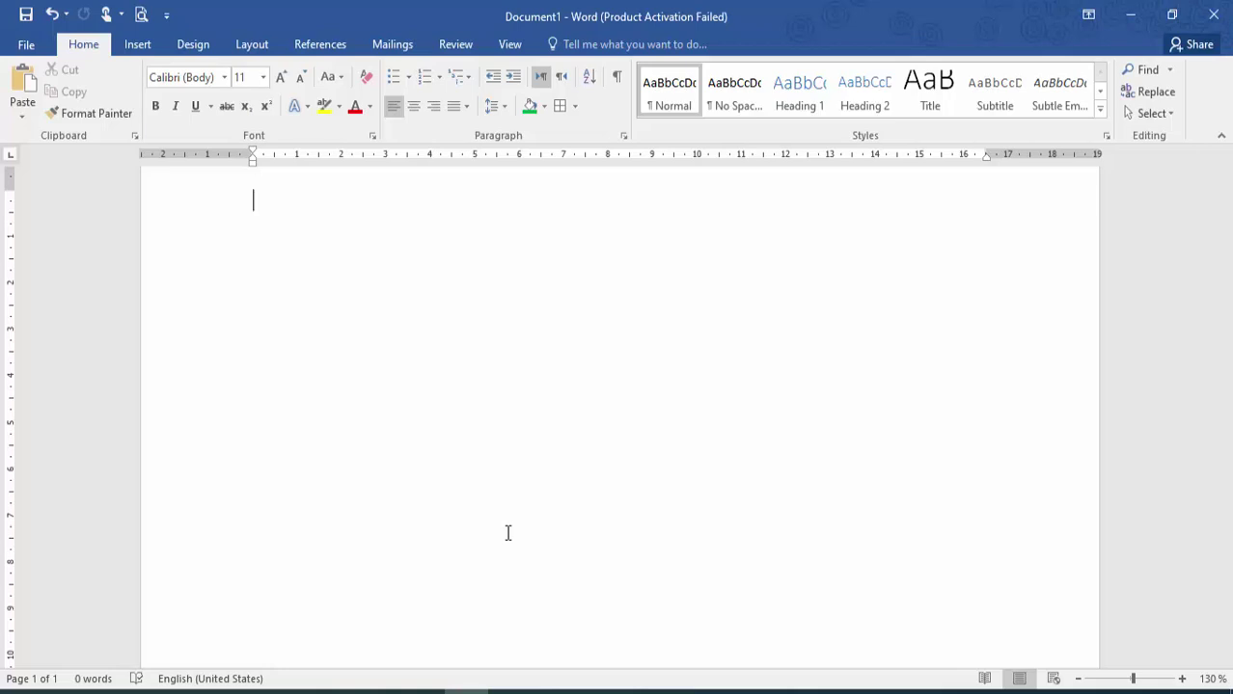
- Enter the heading line "MS OFFICE SUITE CONTAINS" at the start of the document
text(Ms OFFICE SUITE)
key(Return)
key(BackSpace)
text(CO)
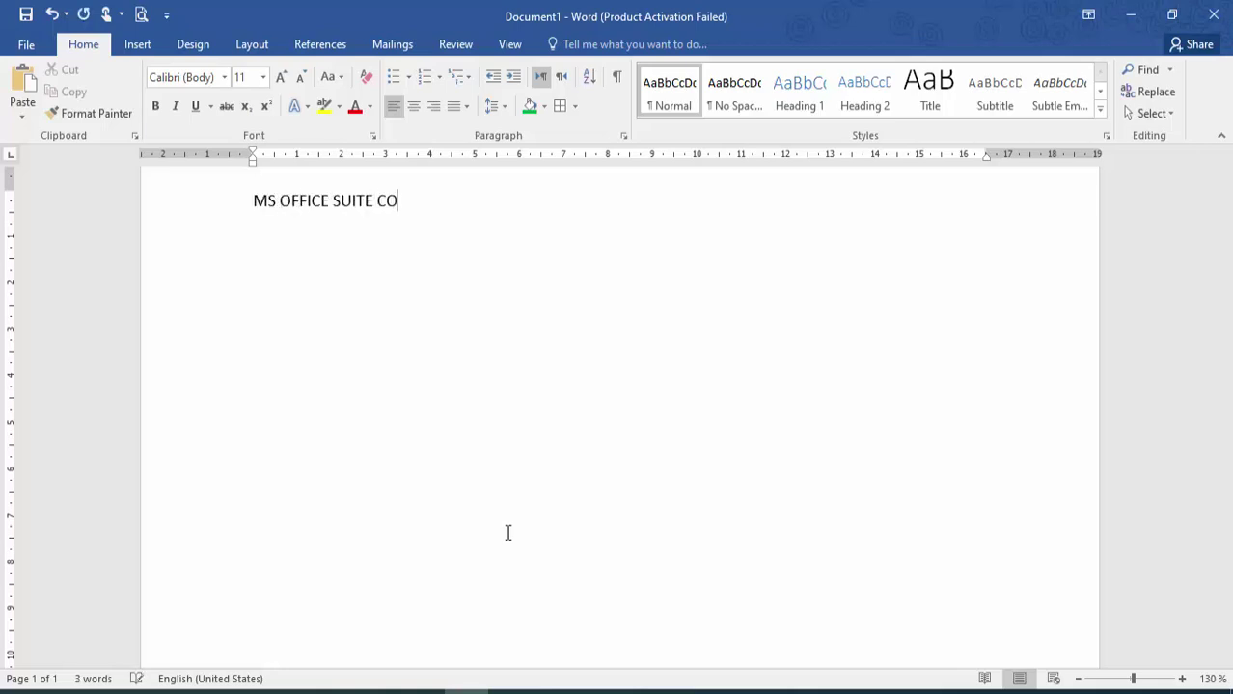
text(NTAINS)
- Enter POWERPOINT, EXCEL, WORD and ACCESS on separate lines below the heading
key(Return)
text(POWERPO)
text(INT)
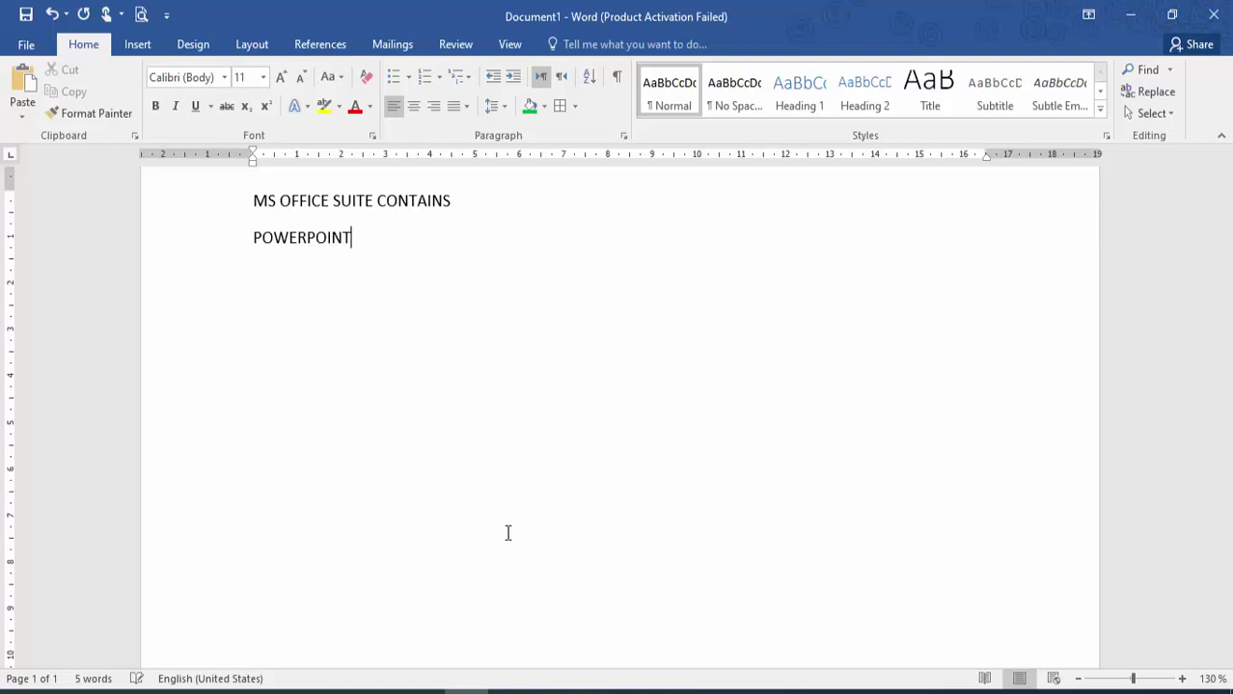
key(Return)
text(EXCEL)
key(Return)
text(WORD)
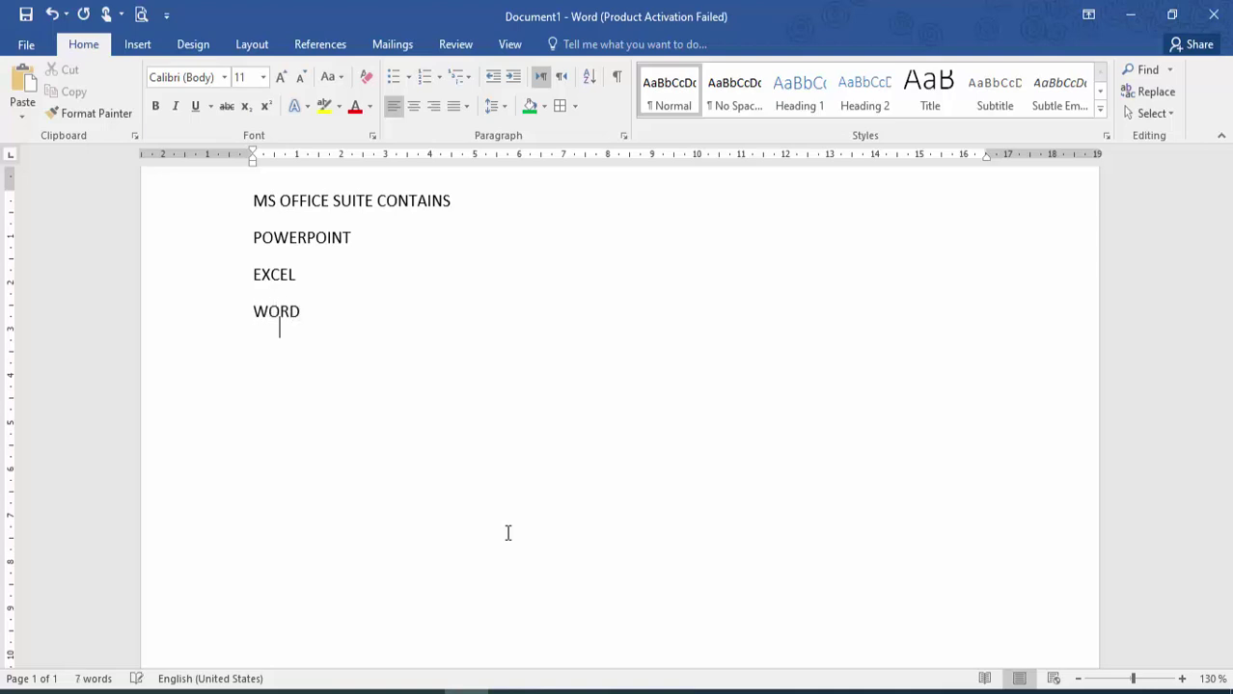
key(Return)
text(ACCESS)
- Number the four lines from POWERPOINT to ACCESS with uppercase Roman numerals (I., II., III.)
click(252, 238)
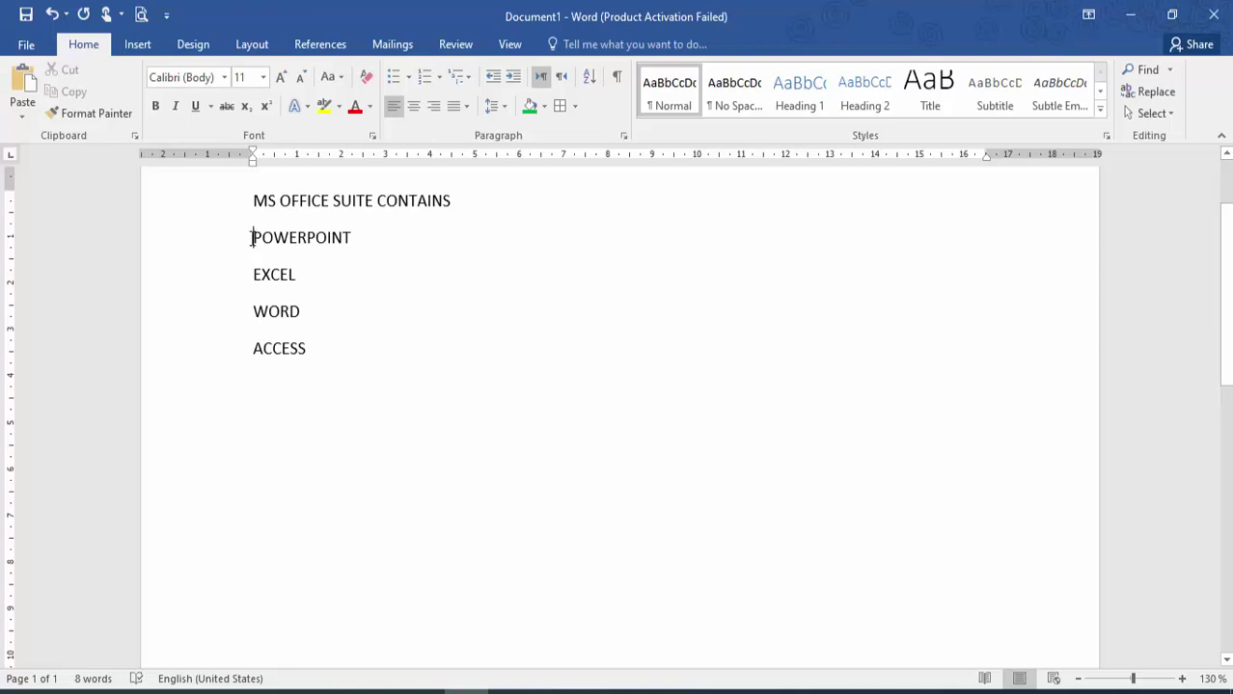
drag(303, 256, 334, 348)
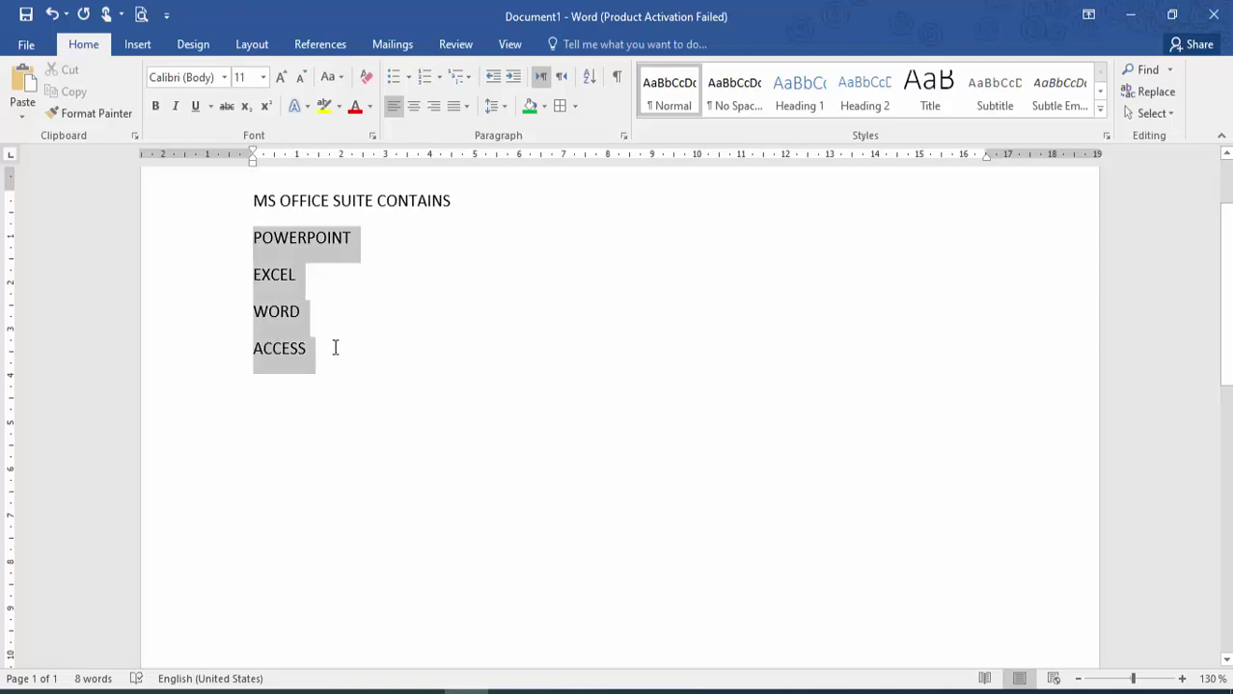
click(409, 81)
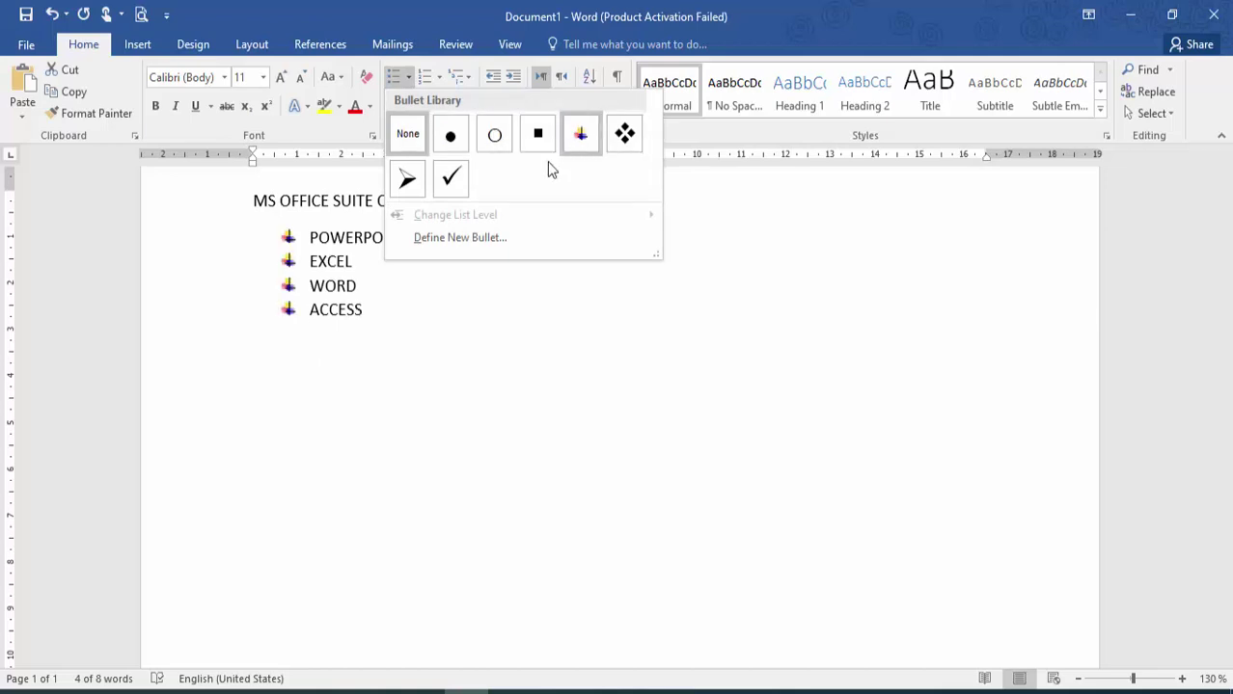
click(426, 77)
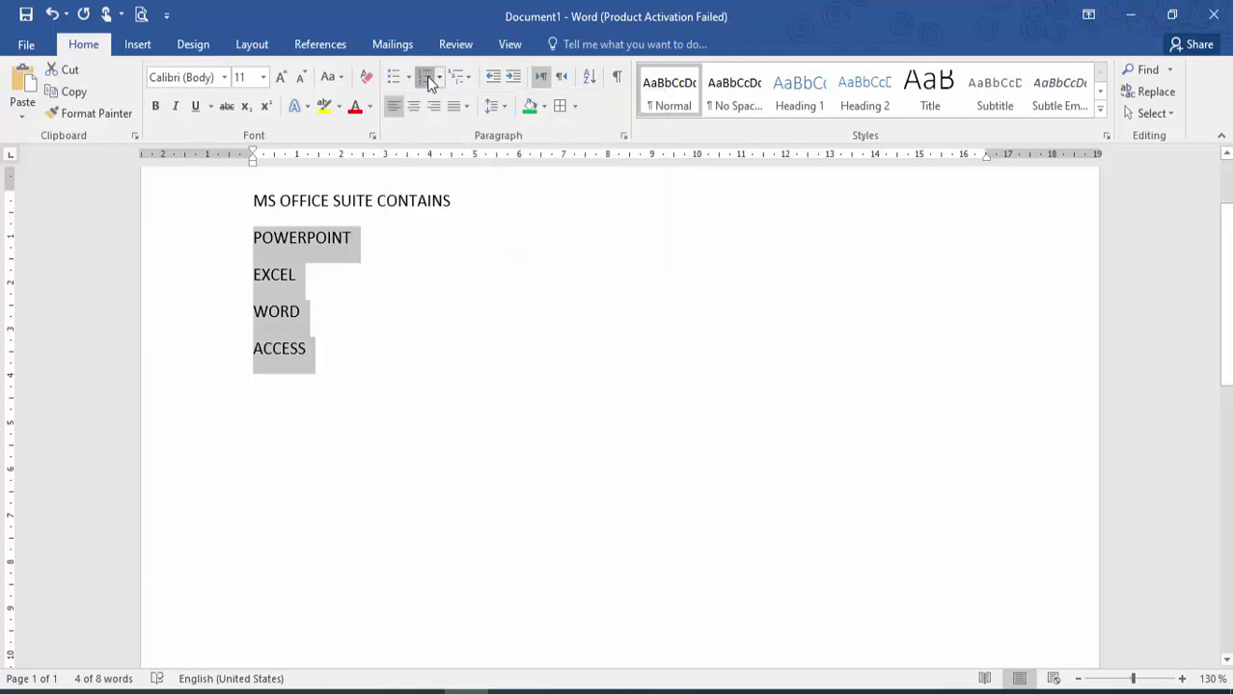
click(427, 78)
click(440, 78)
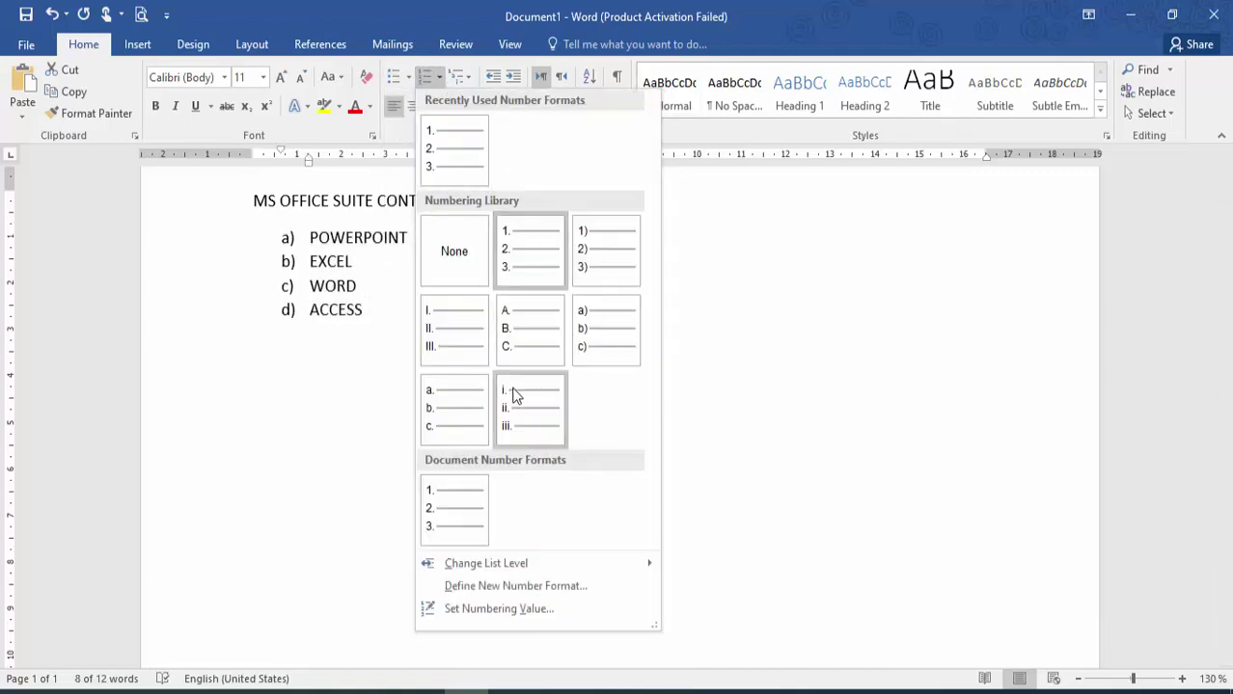
click(447, 330)
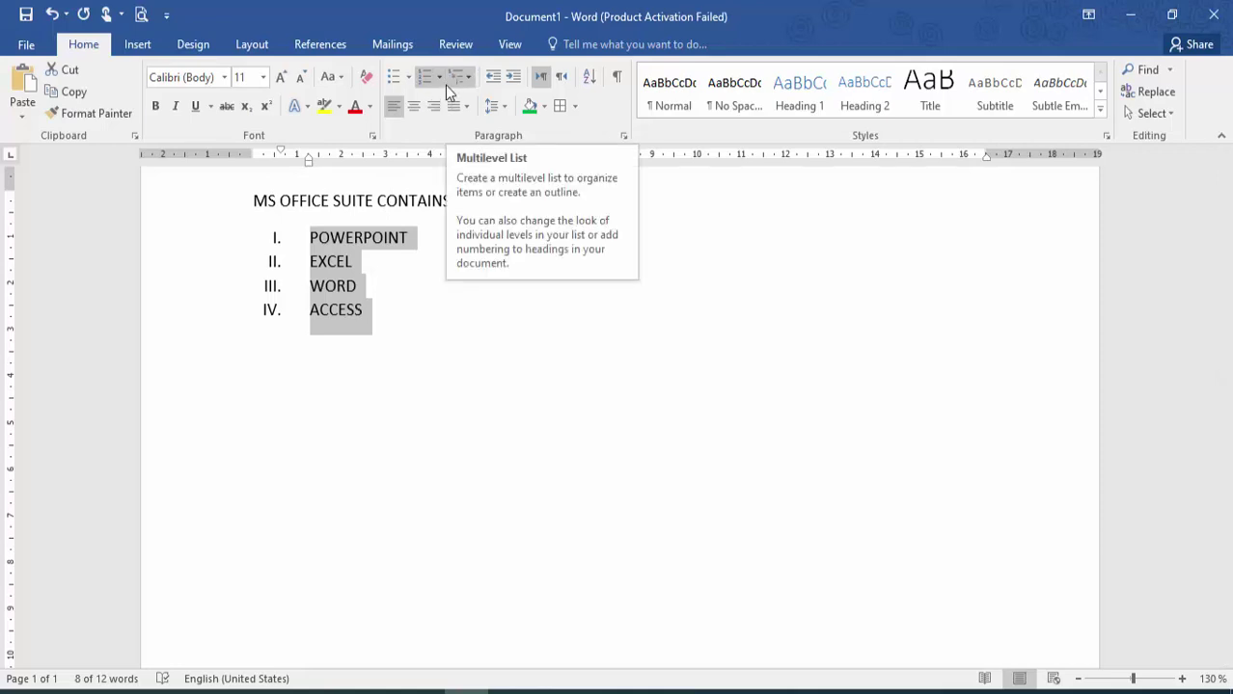
click(401, 289)
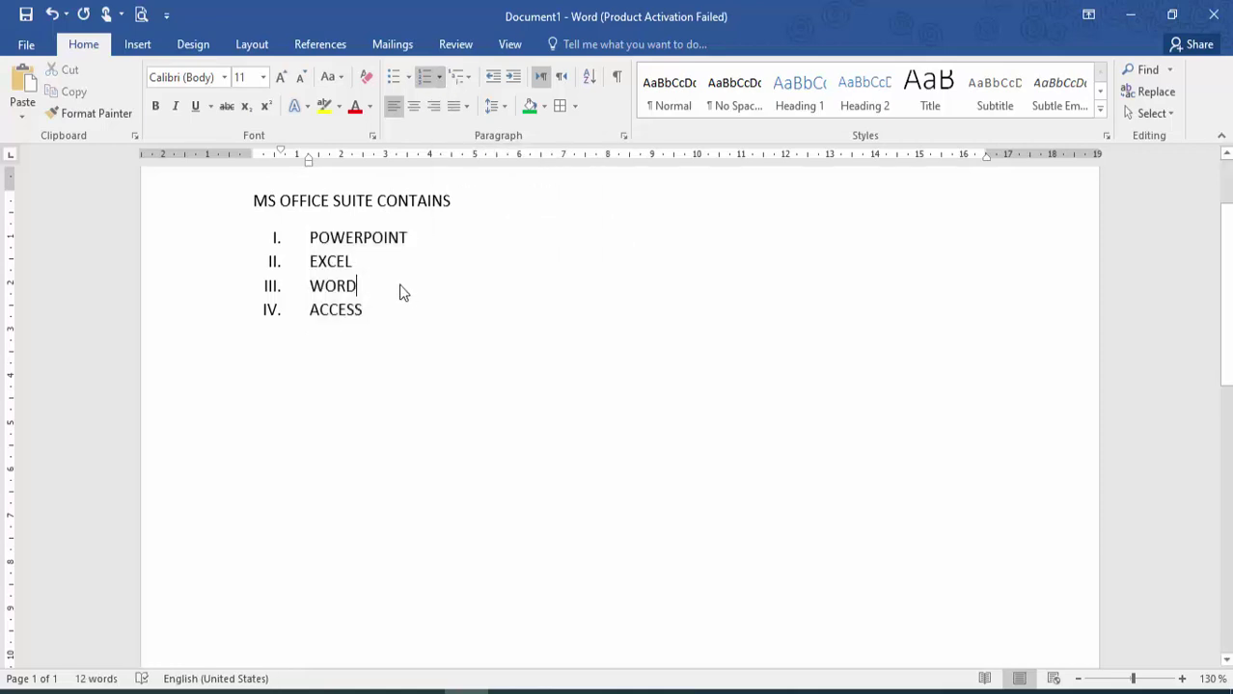
- Insert an empty second-level item, lettered a., directly below POWERPOINT in the numbered list
click(469, 76)
click(471, 76)
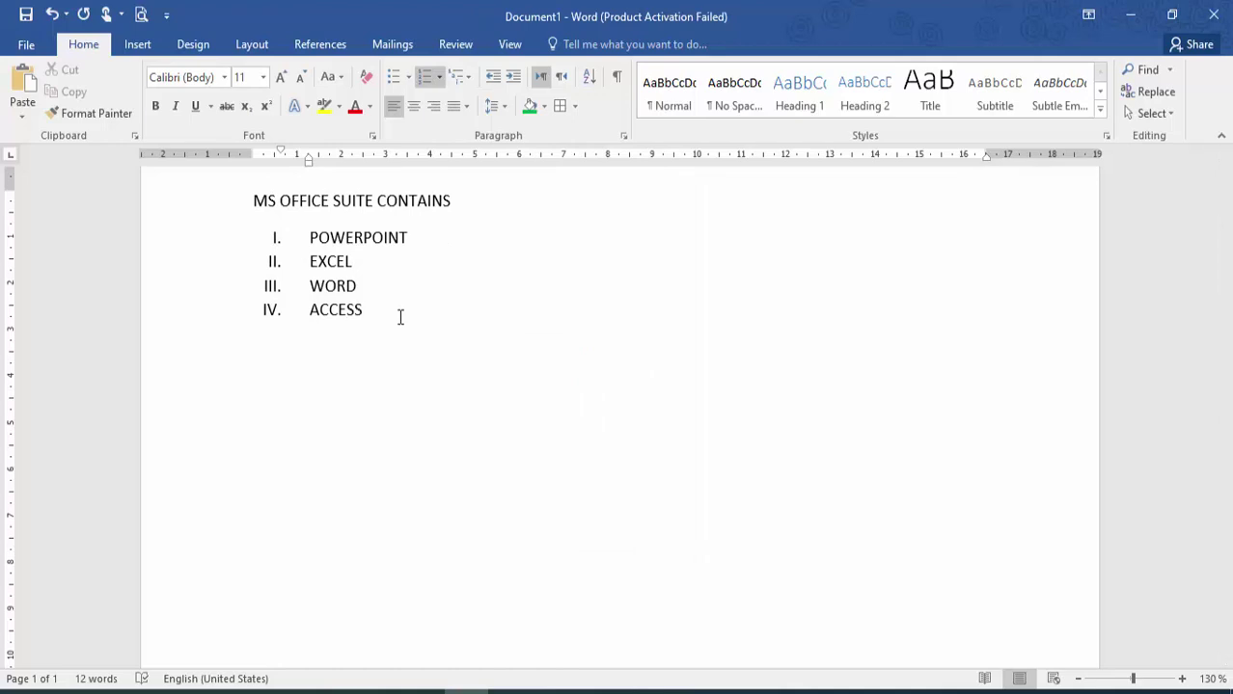
key(Up)
key(Up)
key(Up)
key(Right)
key(Right)
key(Right)
key(Right)
key(Return)
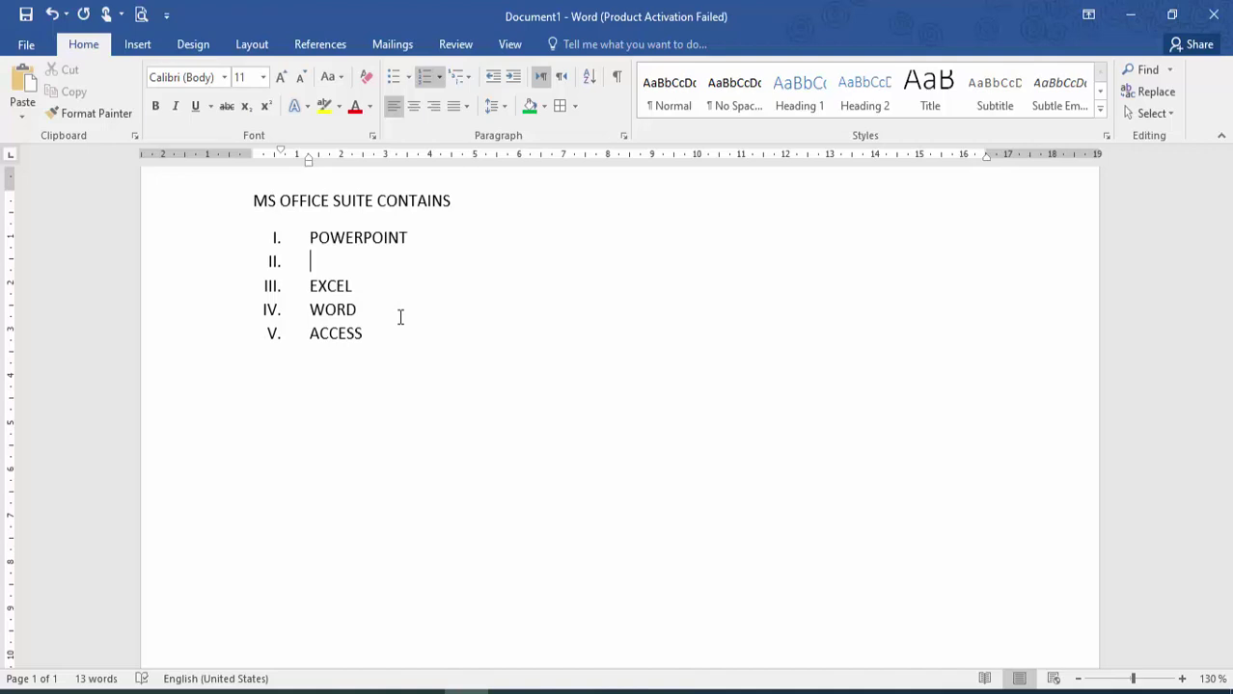
key(Tab)
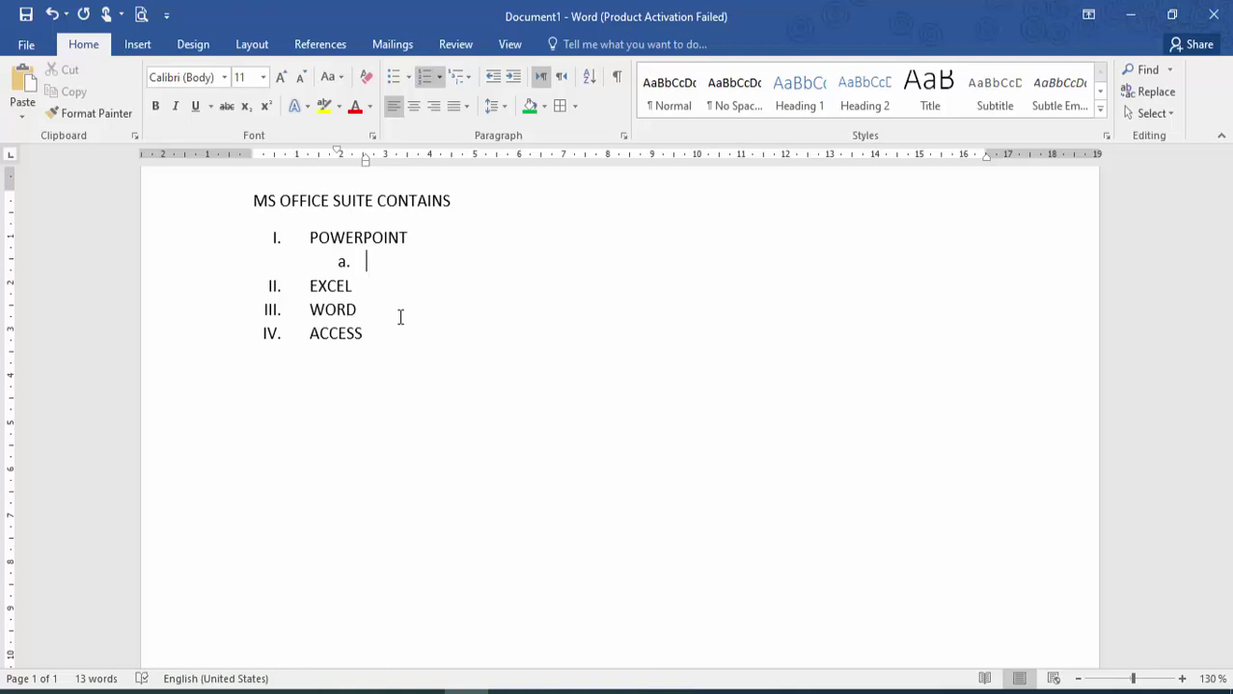
- Enter SLIDE MASTER, VIEW MASTER and TRANSITION as the second-level items under POWERPOINT
text(SLIDE MA)
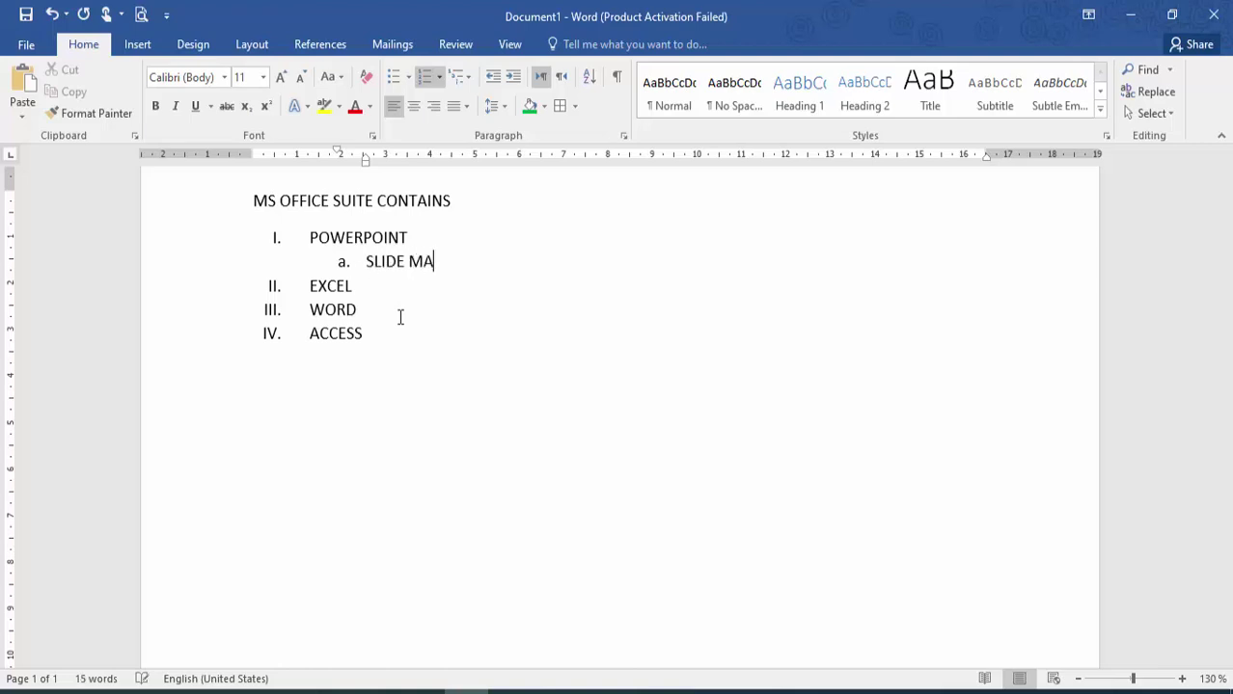
text(STER)
key(Return)
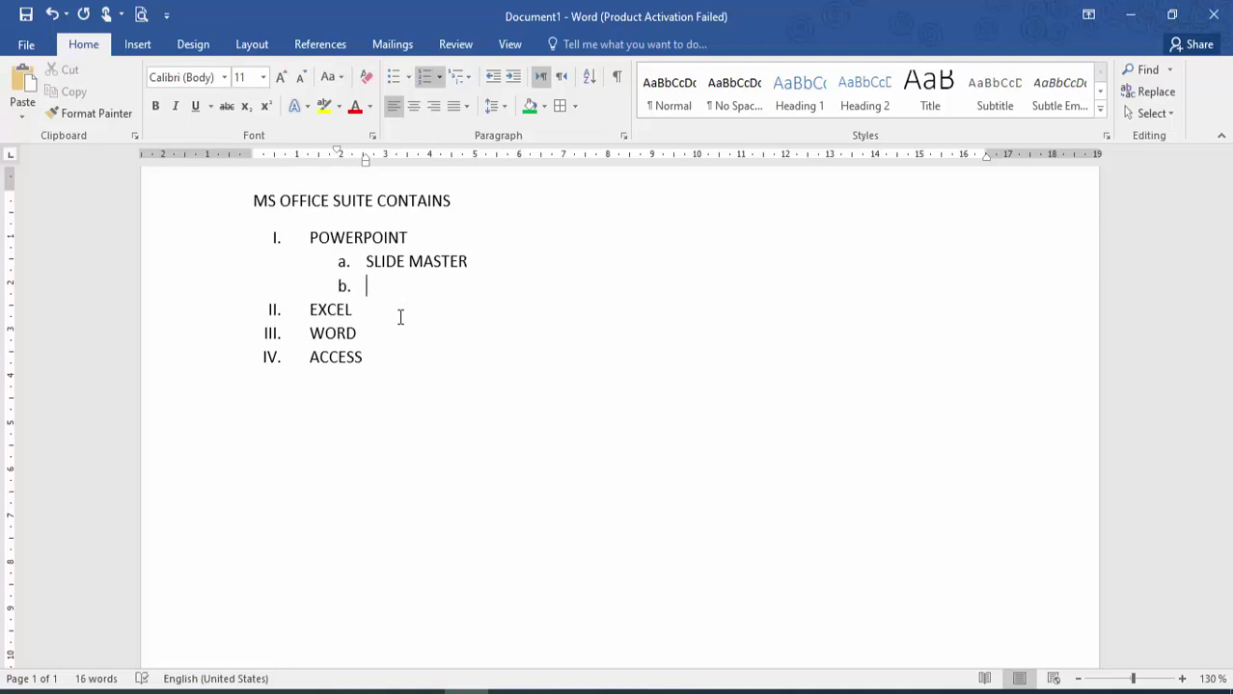
text(VIEW MAST)
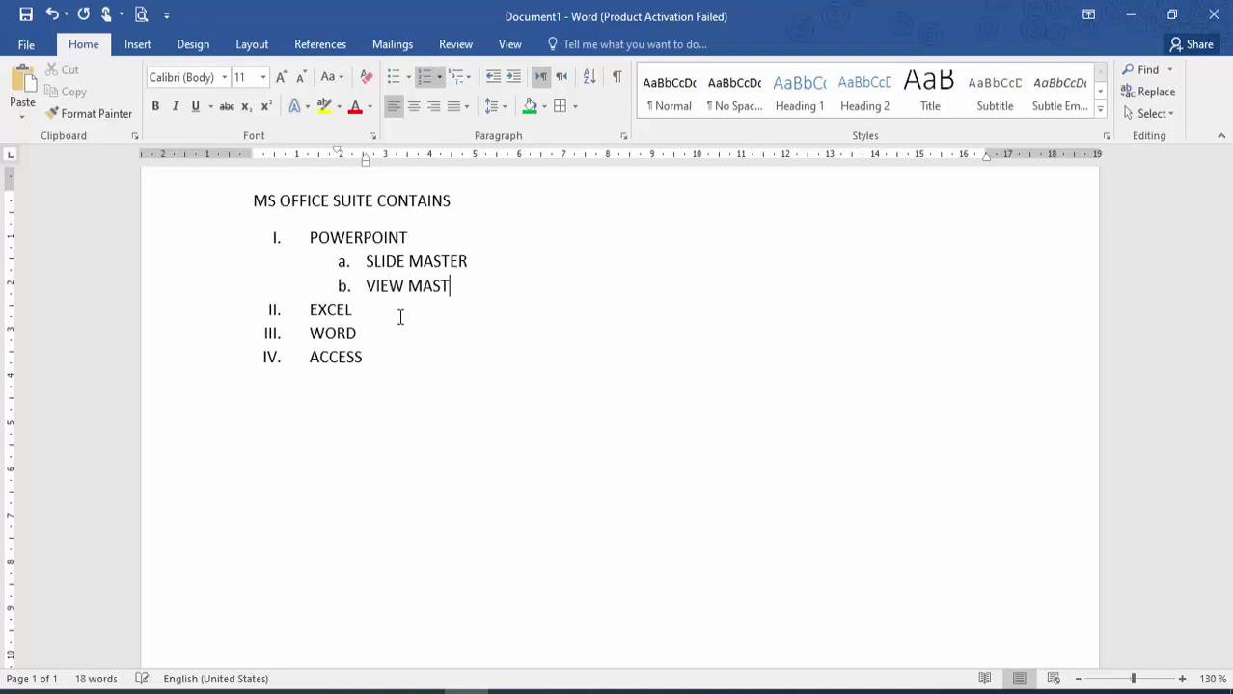
text(ER)
key(Return)
text(TRANS)
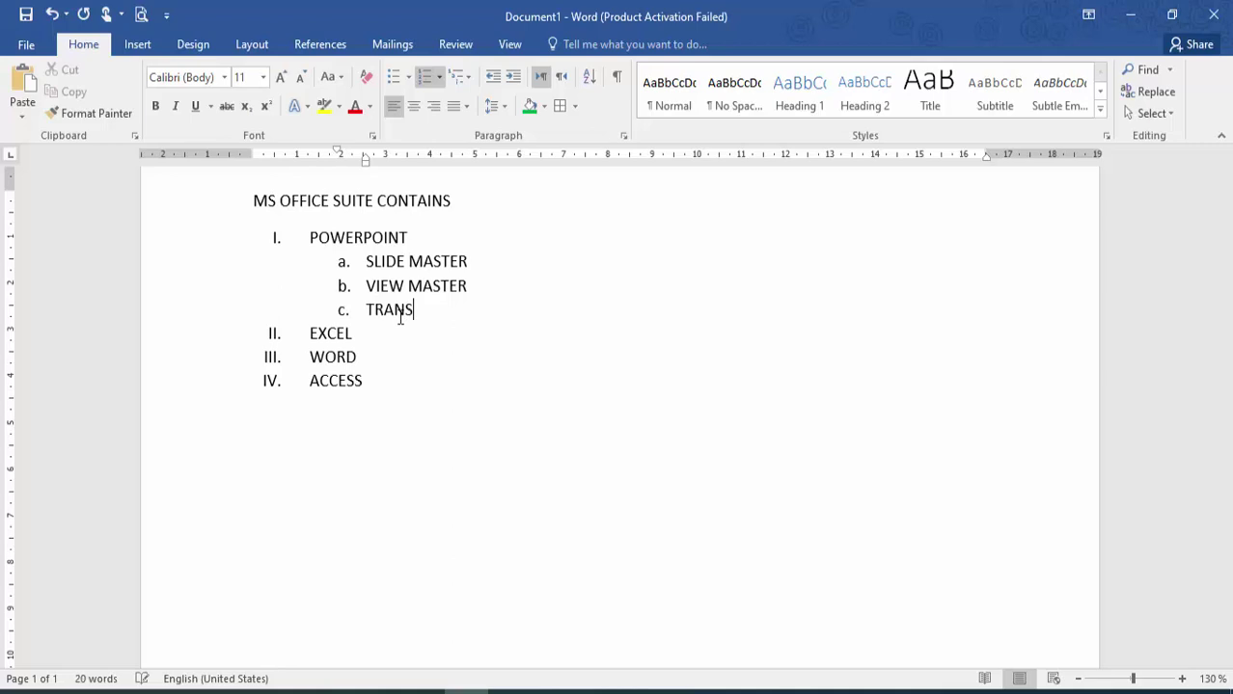
text(ITION)
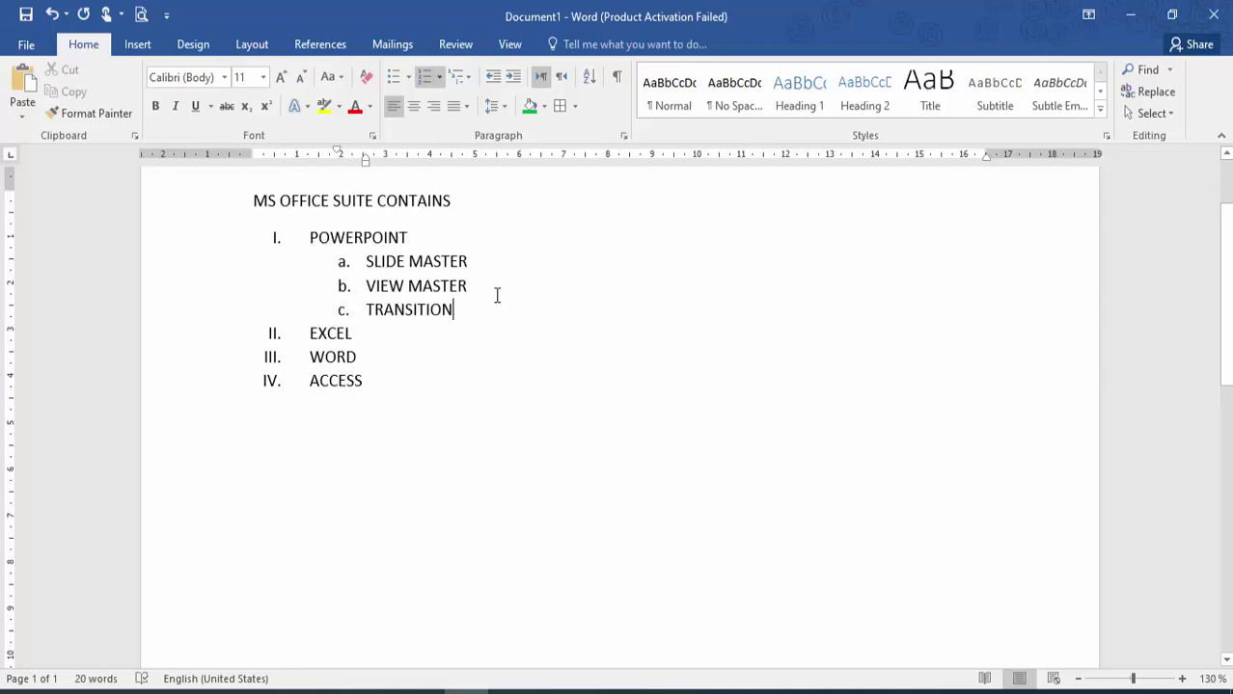
- Try promoting a new item after TRANSITION to the first level, and remove the empty lines added there
key(Return)
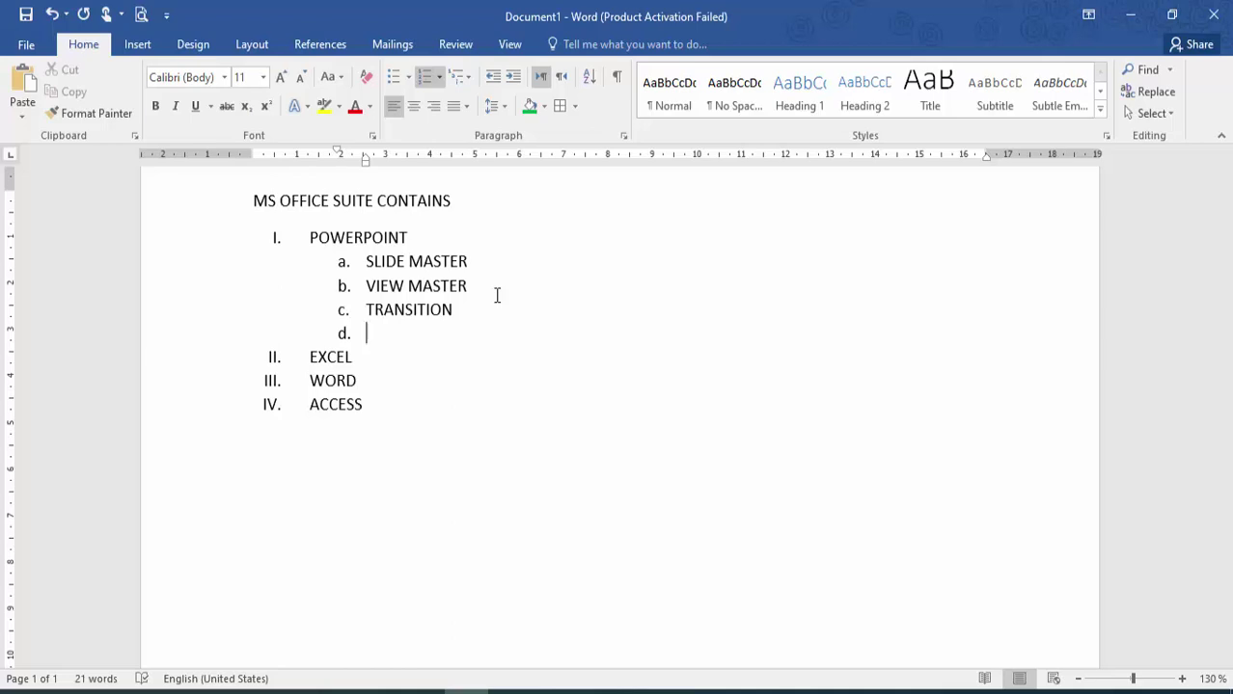
key(shift+Tab)
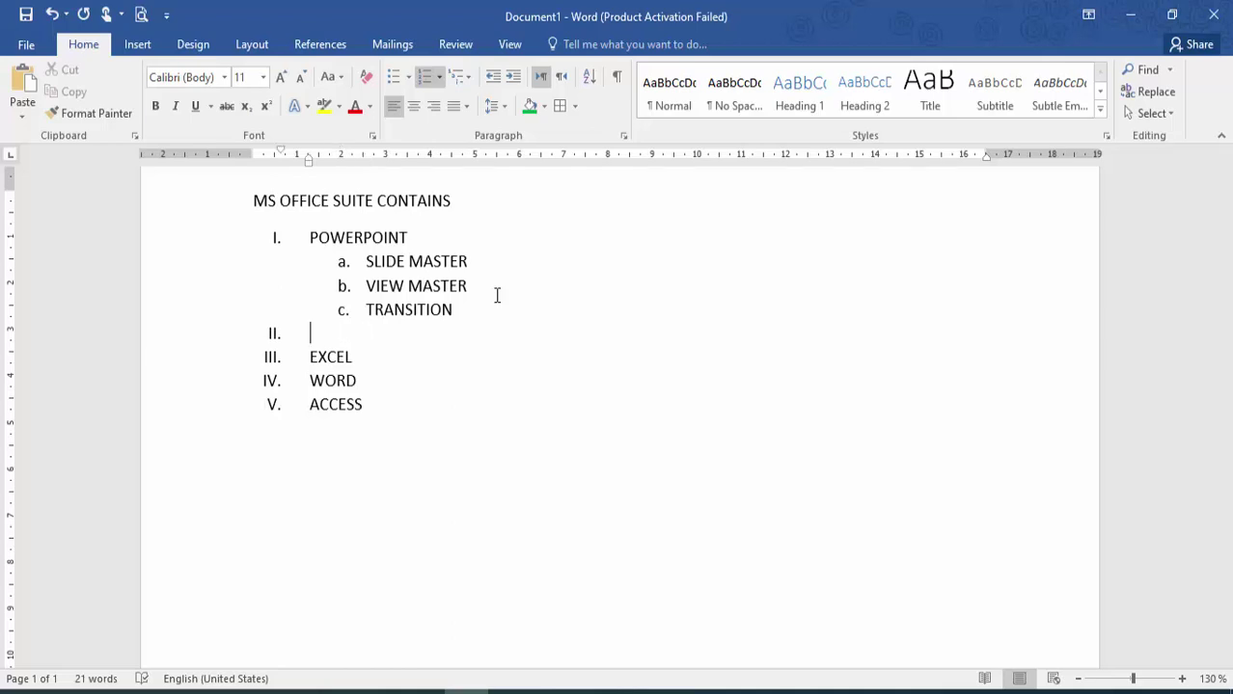
key(Return)
key(Return)
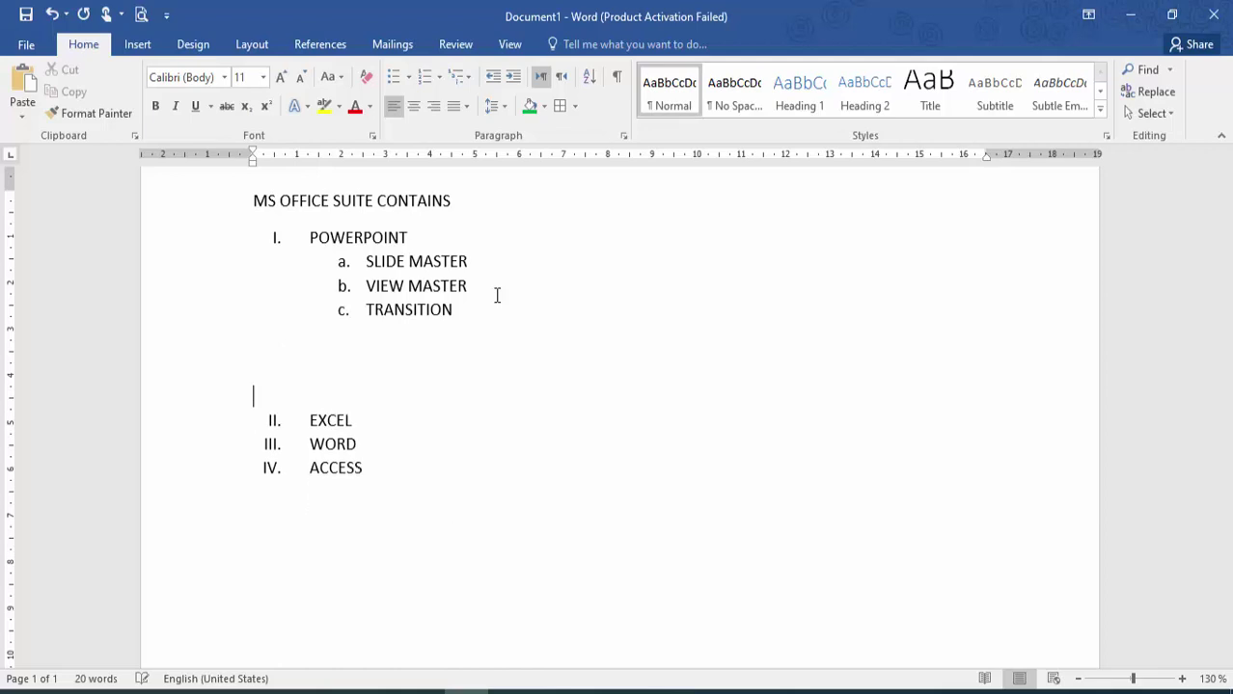
key(BackSpace)
key(BackSpace)
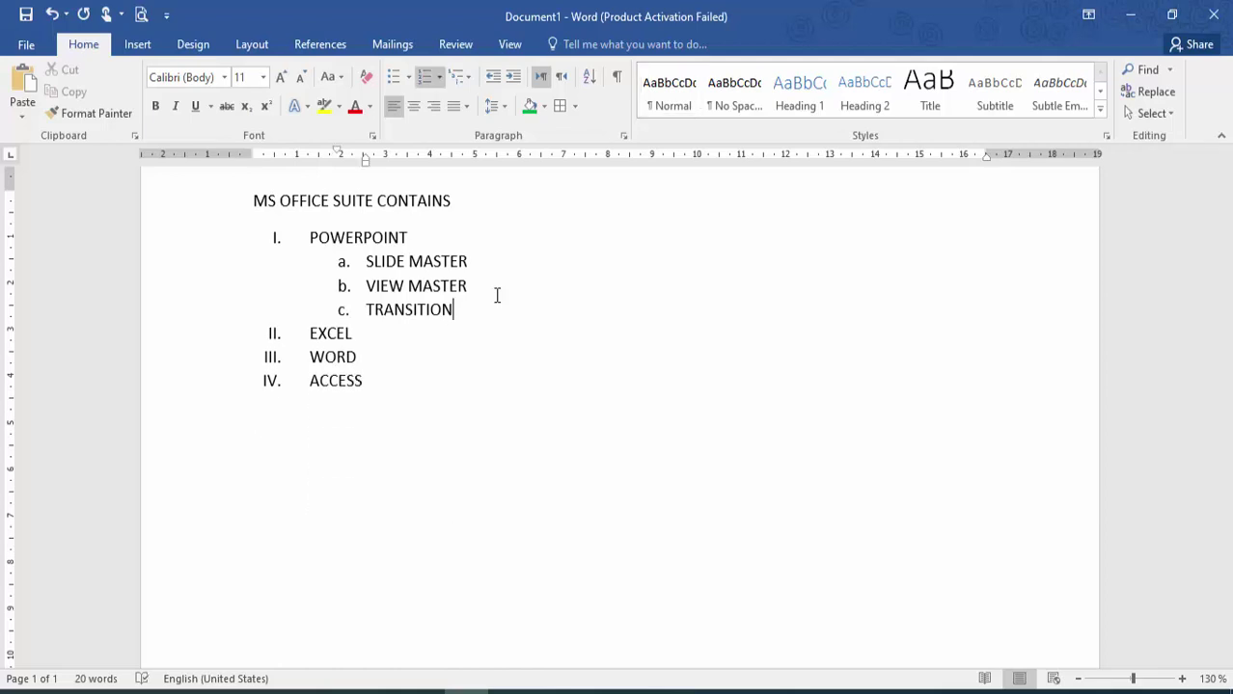
- End the numbered list after ACCESS and start a plain, unnumbered paragraph below it
key(Down)
key(Down)
key(Down)
key(Return)
key(Return)
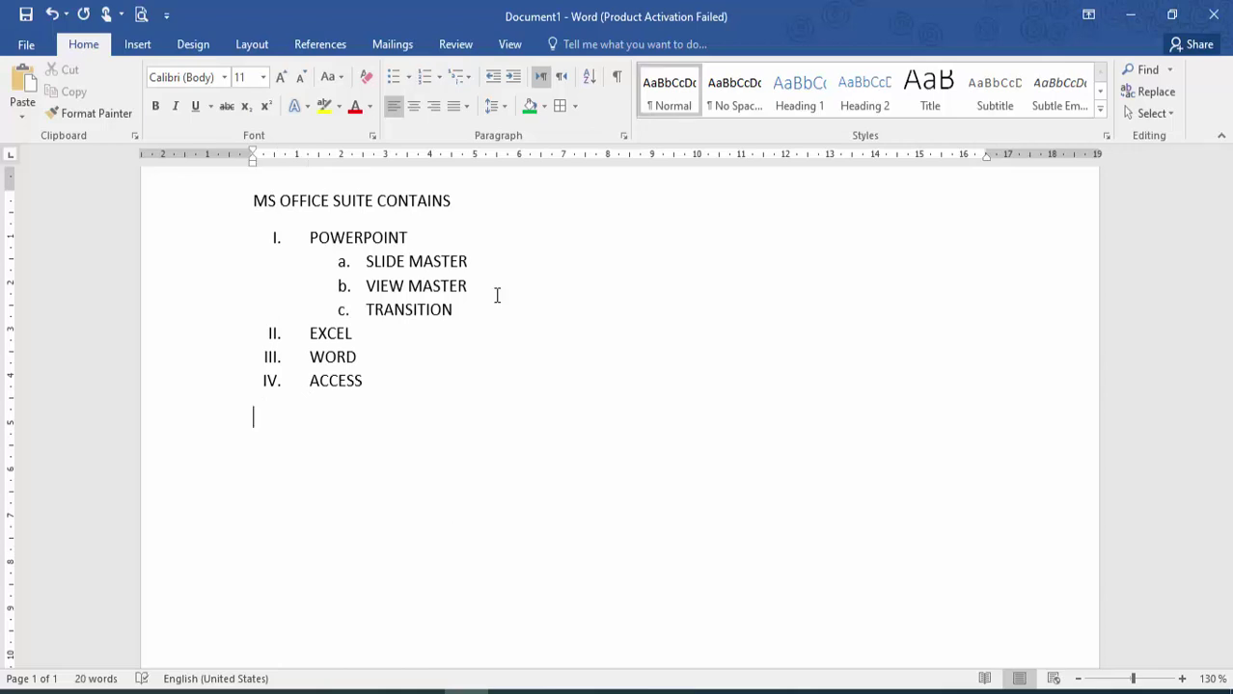
- Clear the heading and the entire numbered list from the document
click(512, 380)
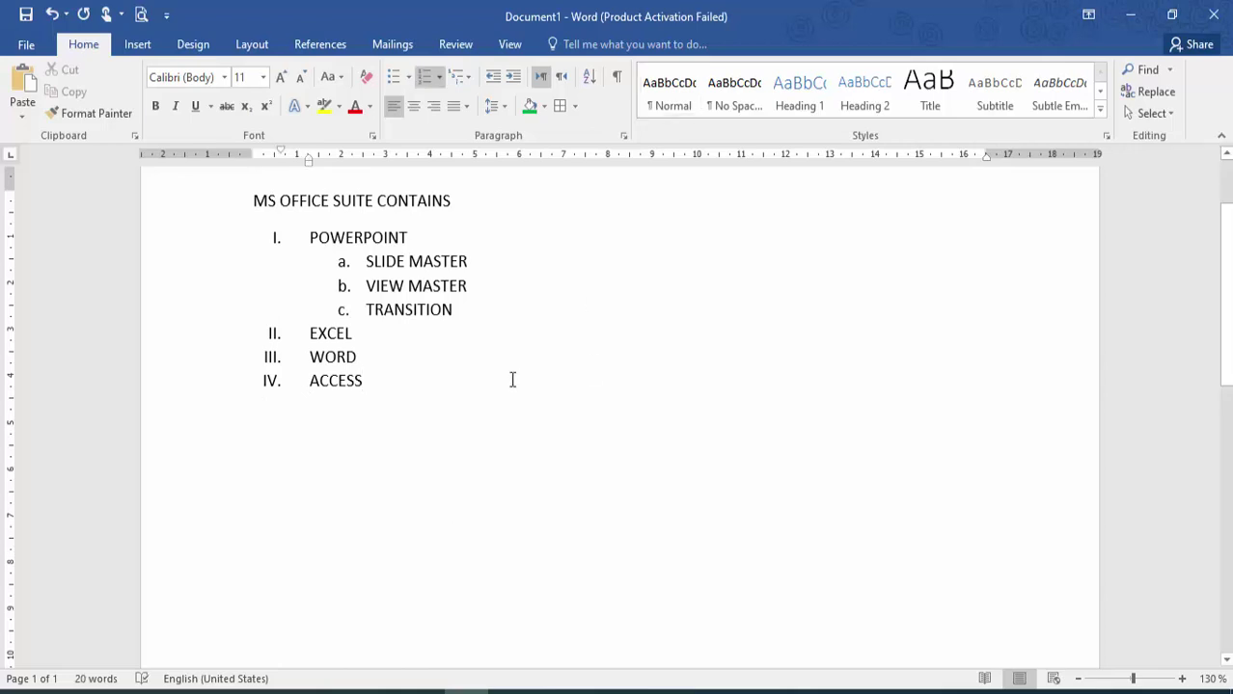
key(ctrl+a)
key(Delete)
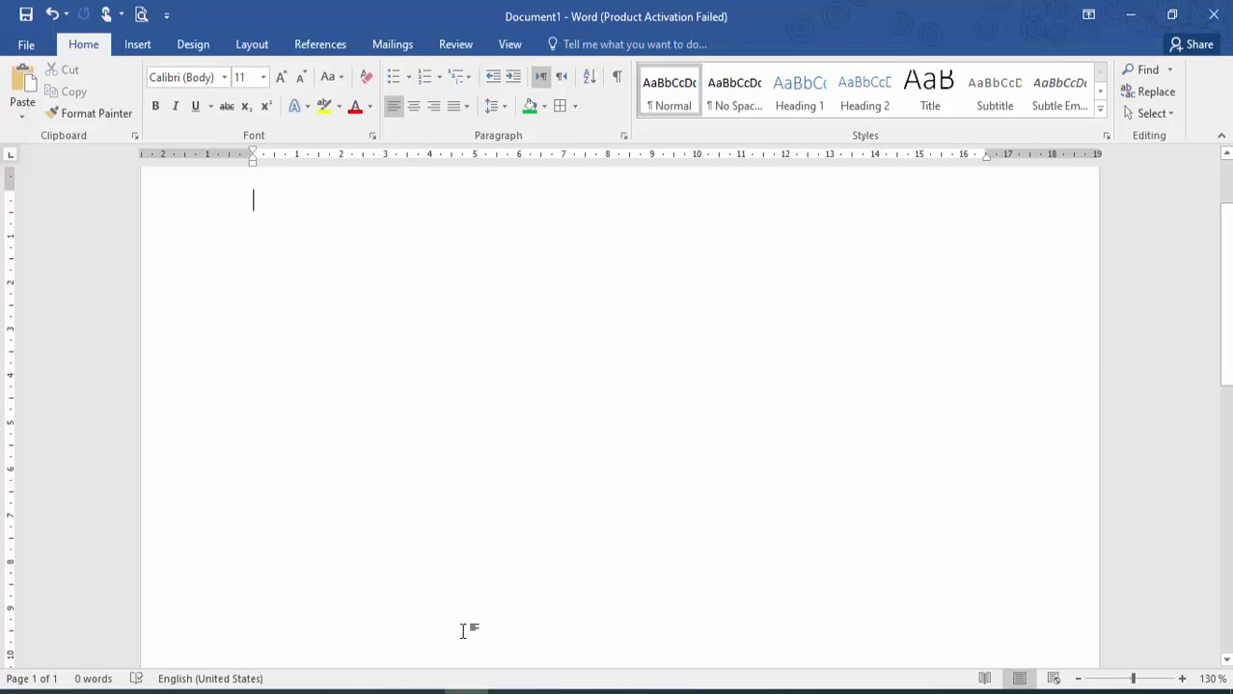
click(442, 691)
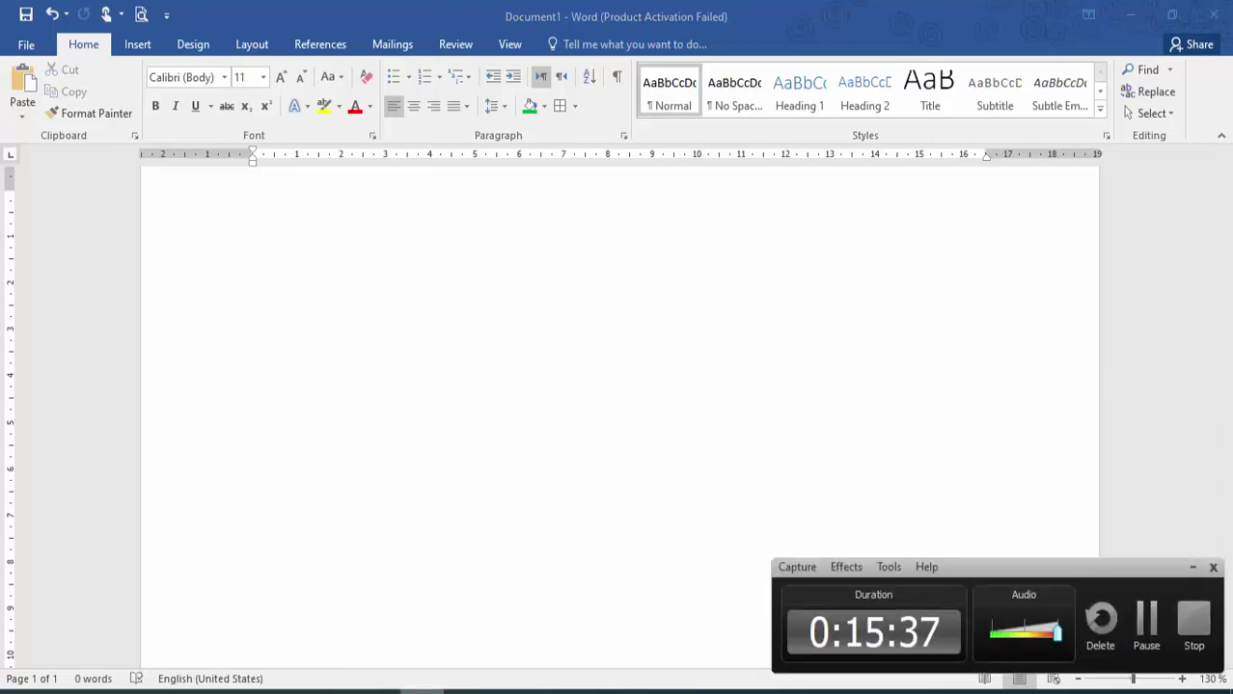
click(426, 691)
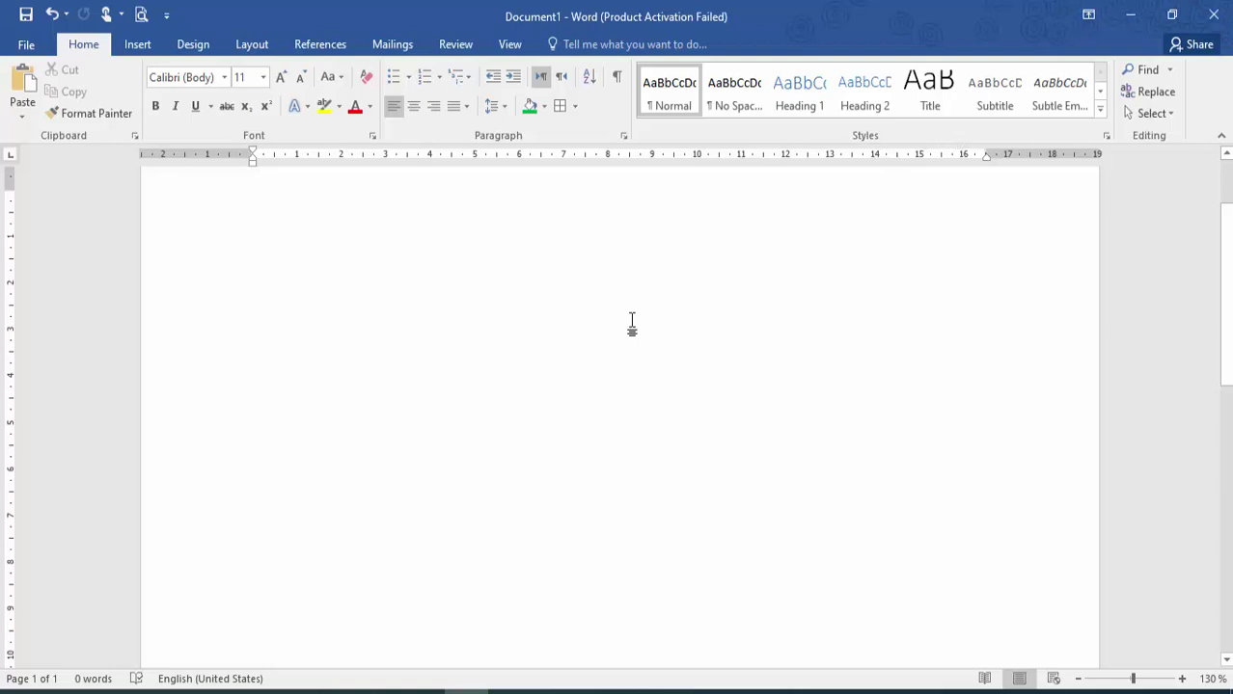
- Enter the word Computer in the empty document and apply the Title style to it
text(Comp)
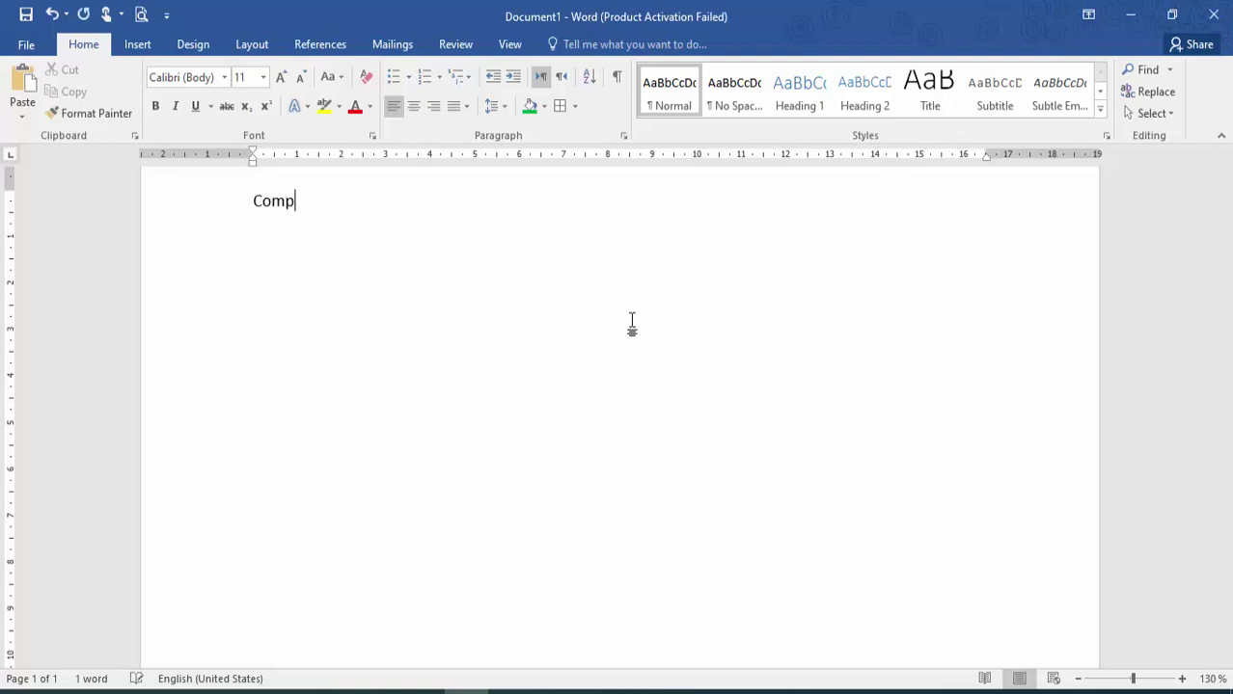
text(uter)
key(ctrl+a)
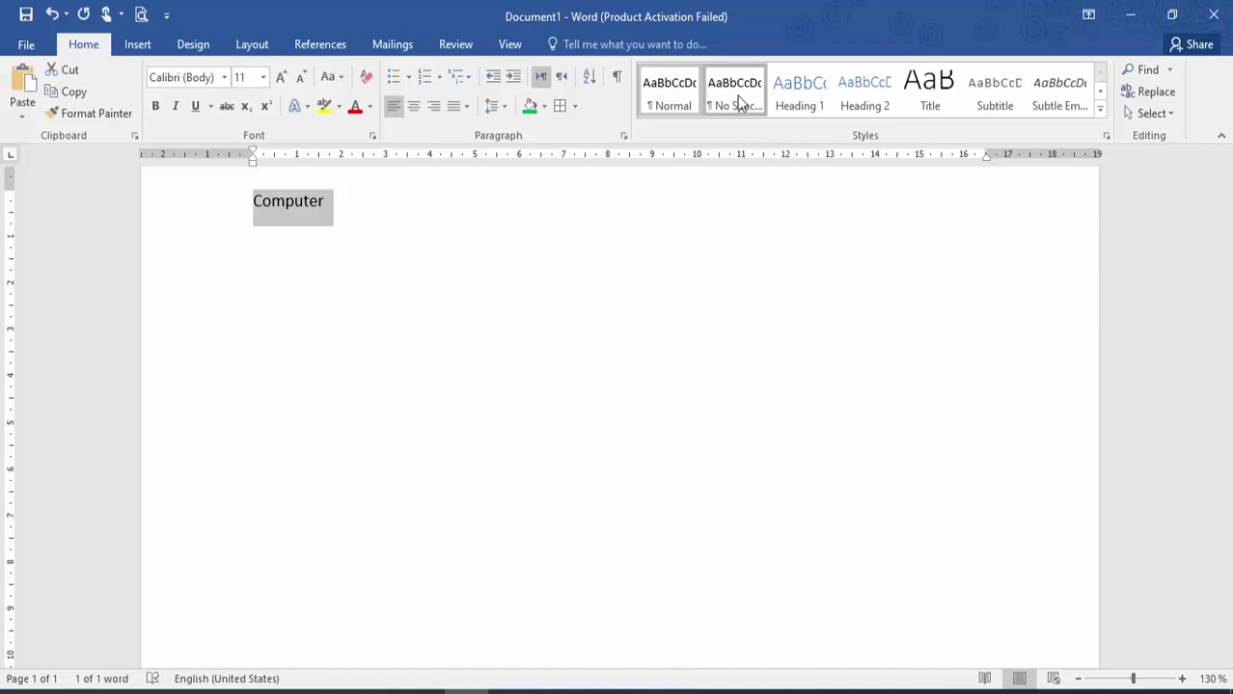
click(864, 85)
click(1000, 85)
- Apply the Intense Reference style to the word Computer and look over the other styles in the gallery
click(1104, 112)
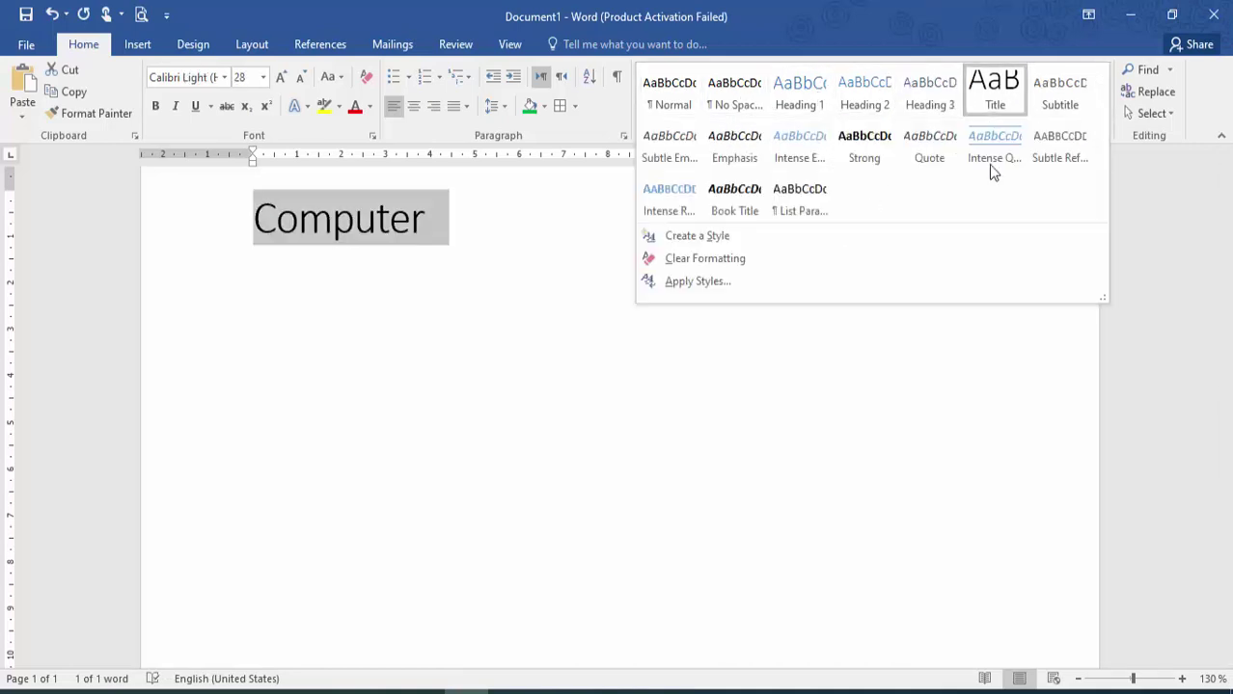
click(688, 196)
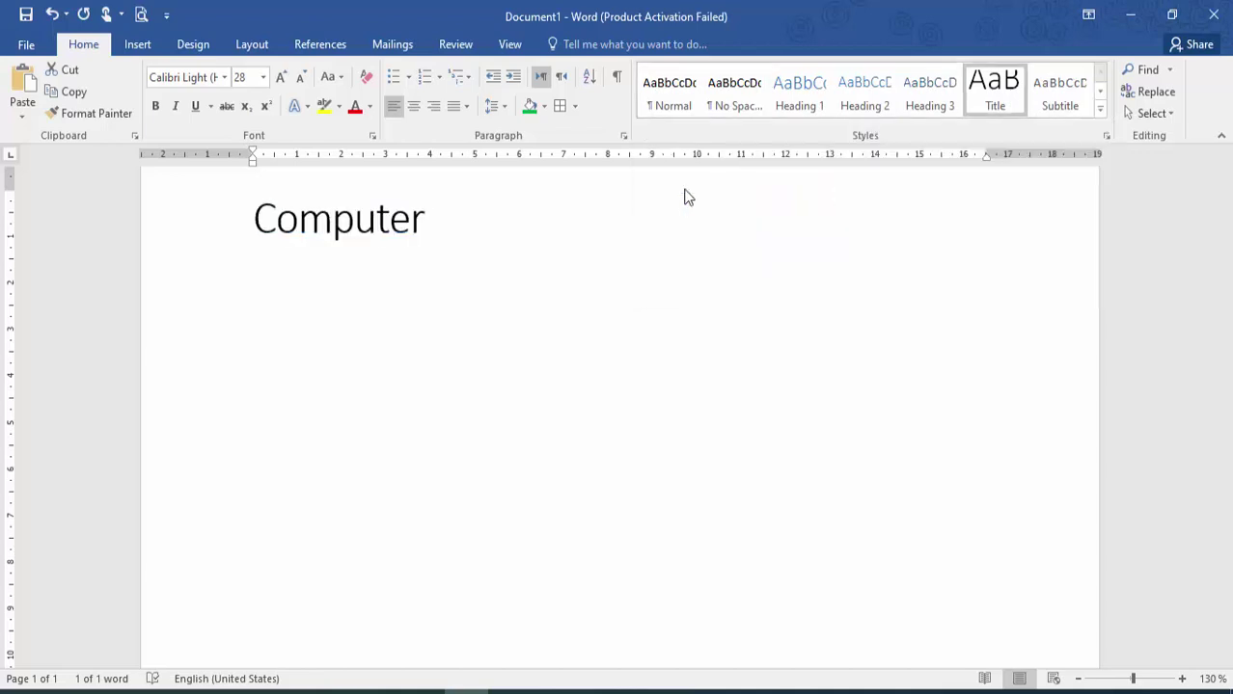
click(1101, 108)
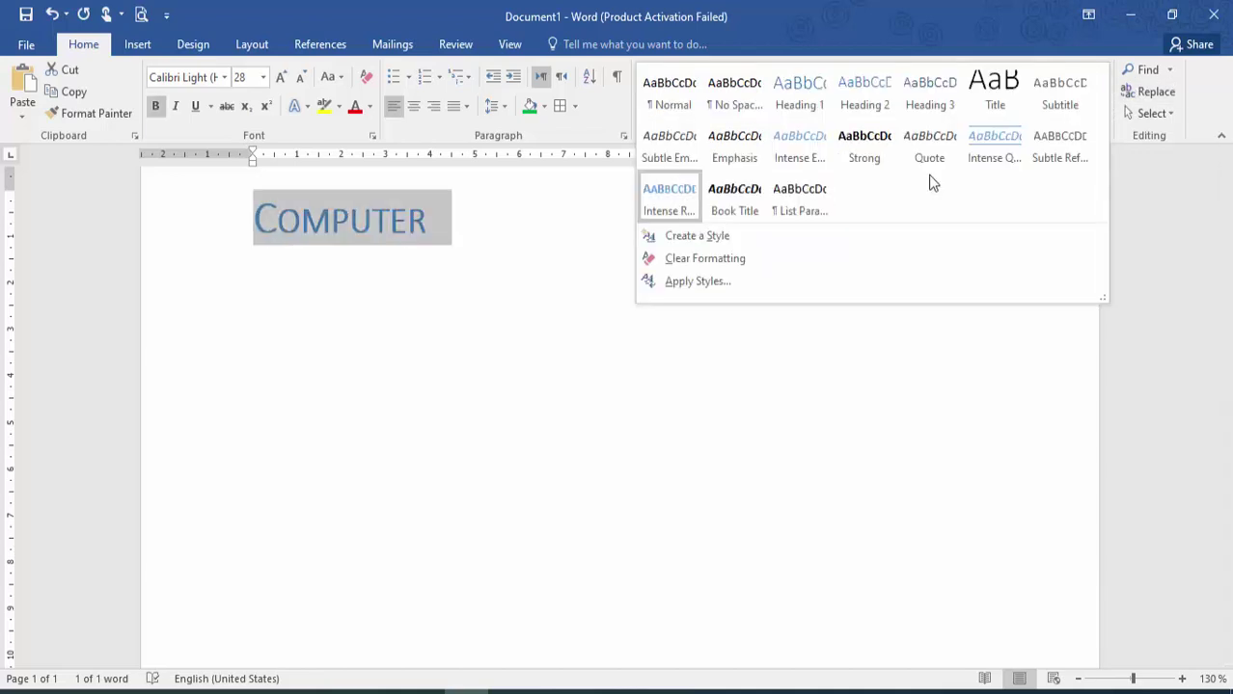
click(692, 405)
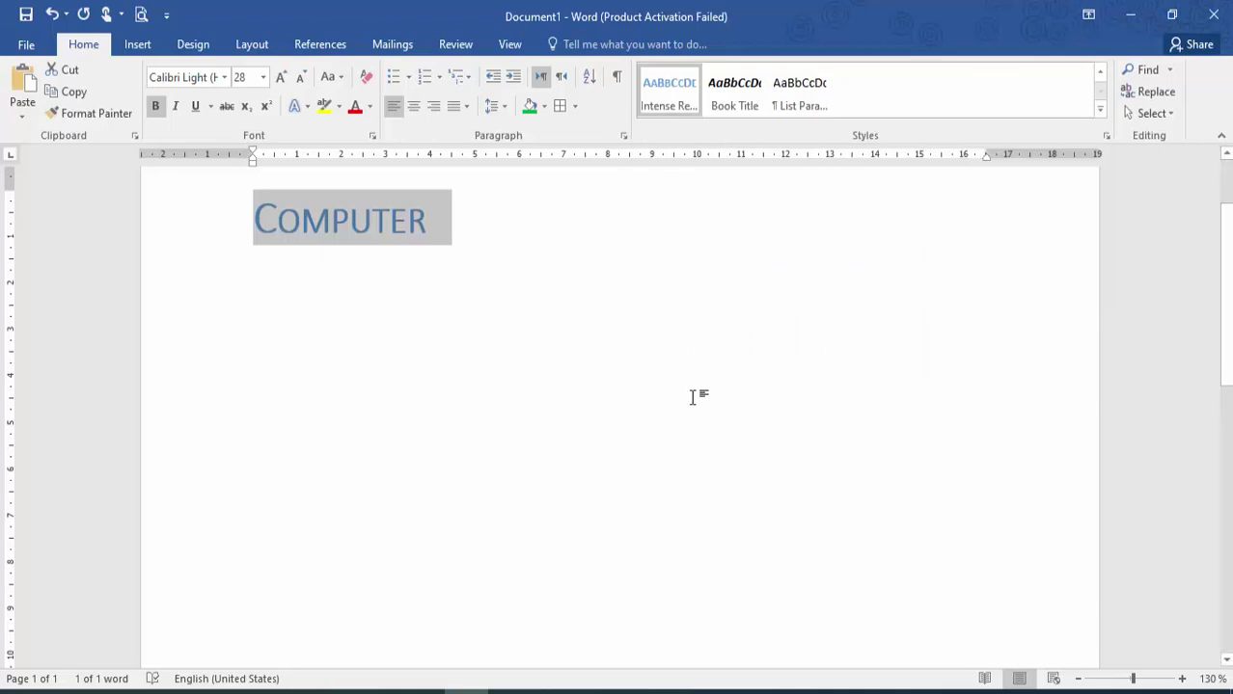
- Replace the word Computer with sample text generated by =RAND(), and undo that insertion
key(BackSpace)
text(=RAN)
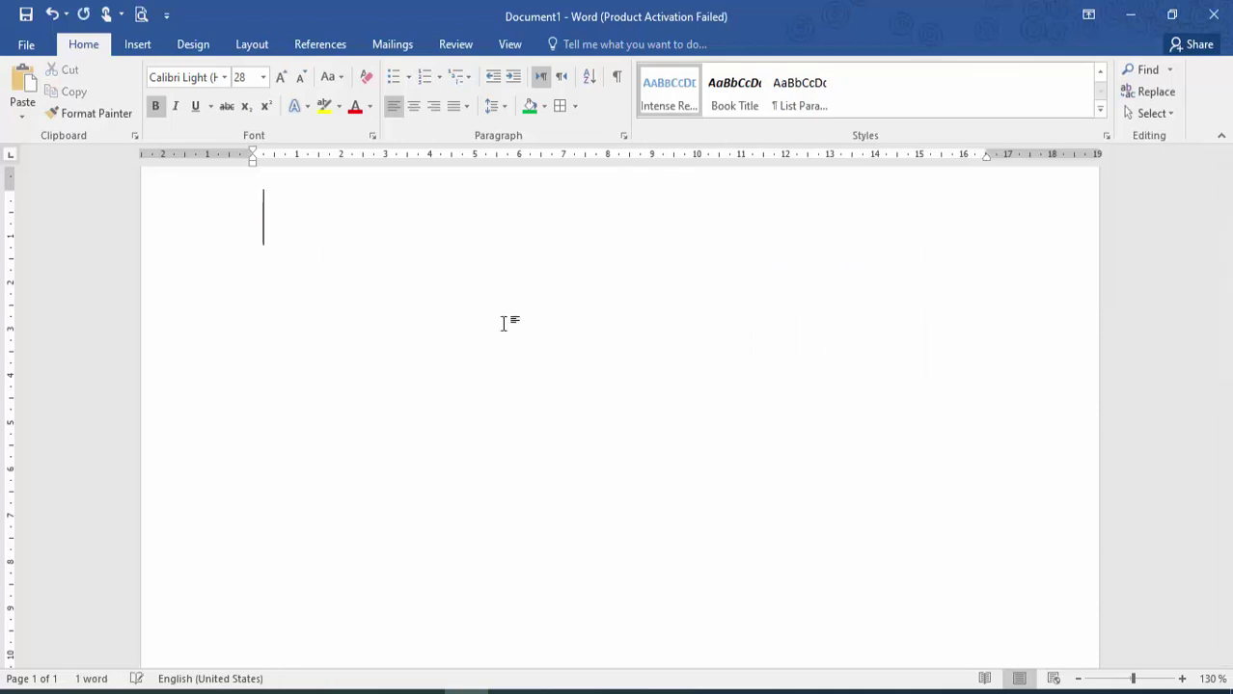
text(D())
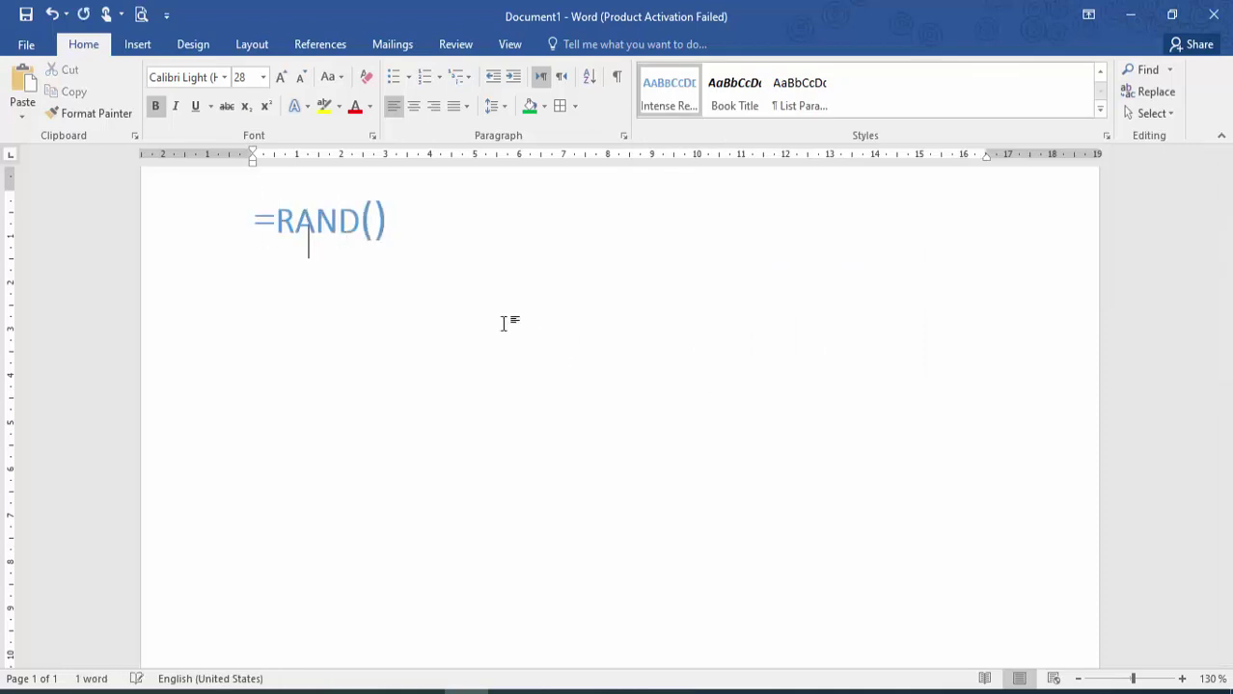
key(Return)
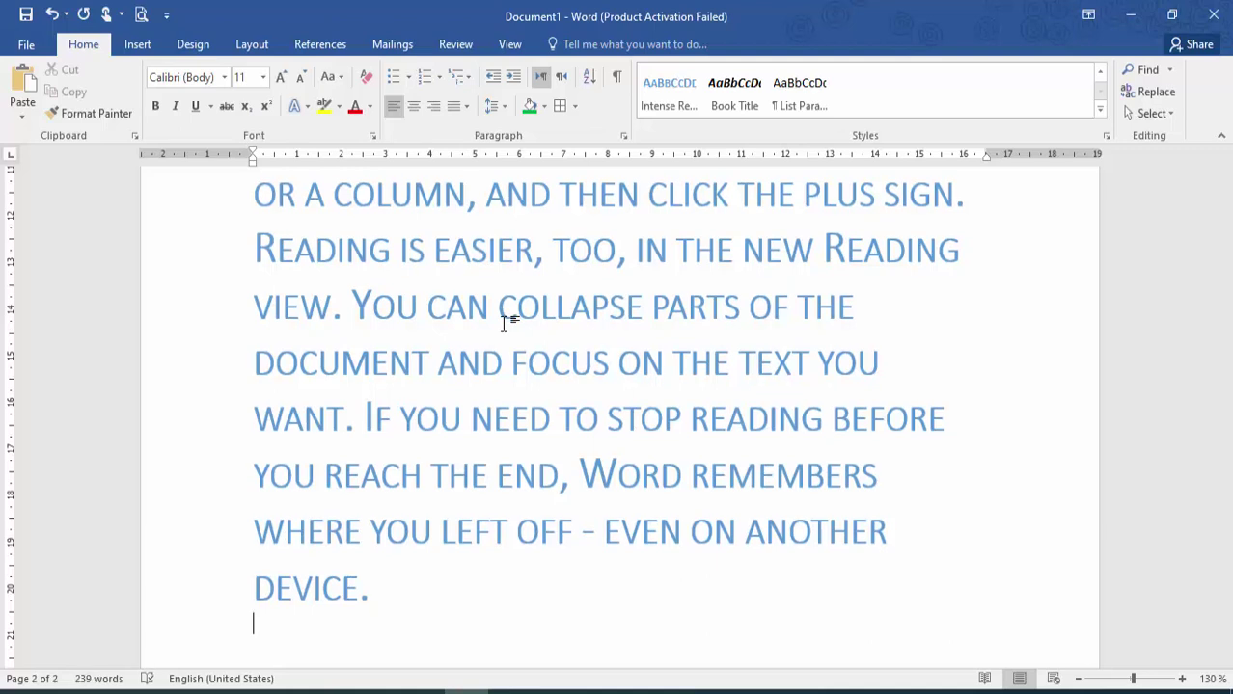
key(ctrl+z)
key(ctrl+z)
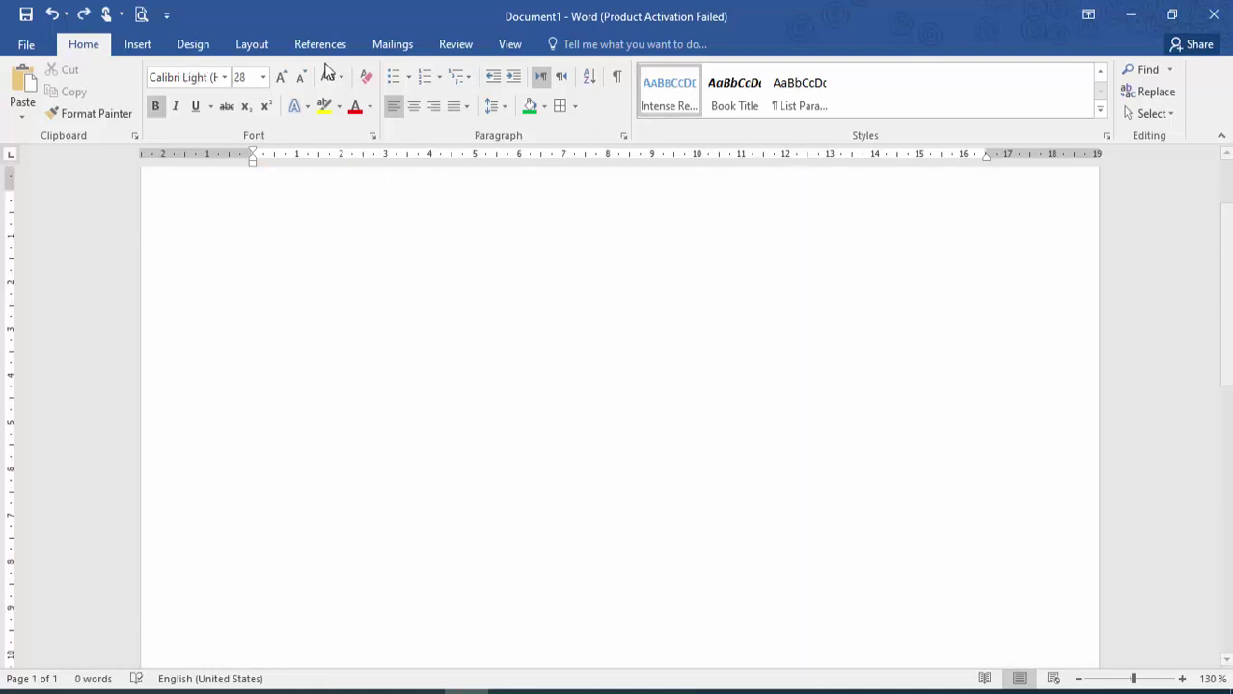
- Clear the leftover style formatting from the empty line and generate sample paragraphs with =RAND()
click(367, 73)
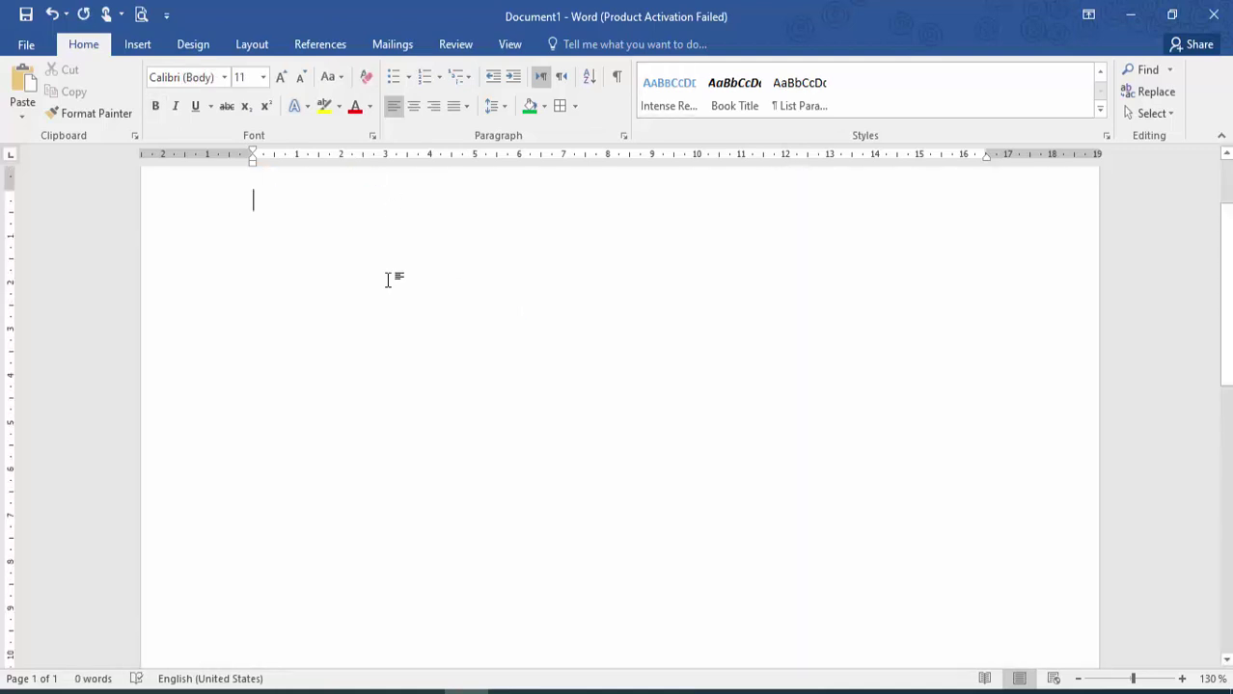
text(=RAND())
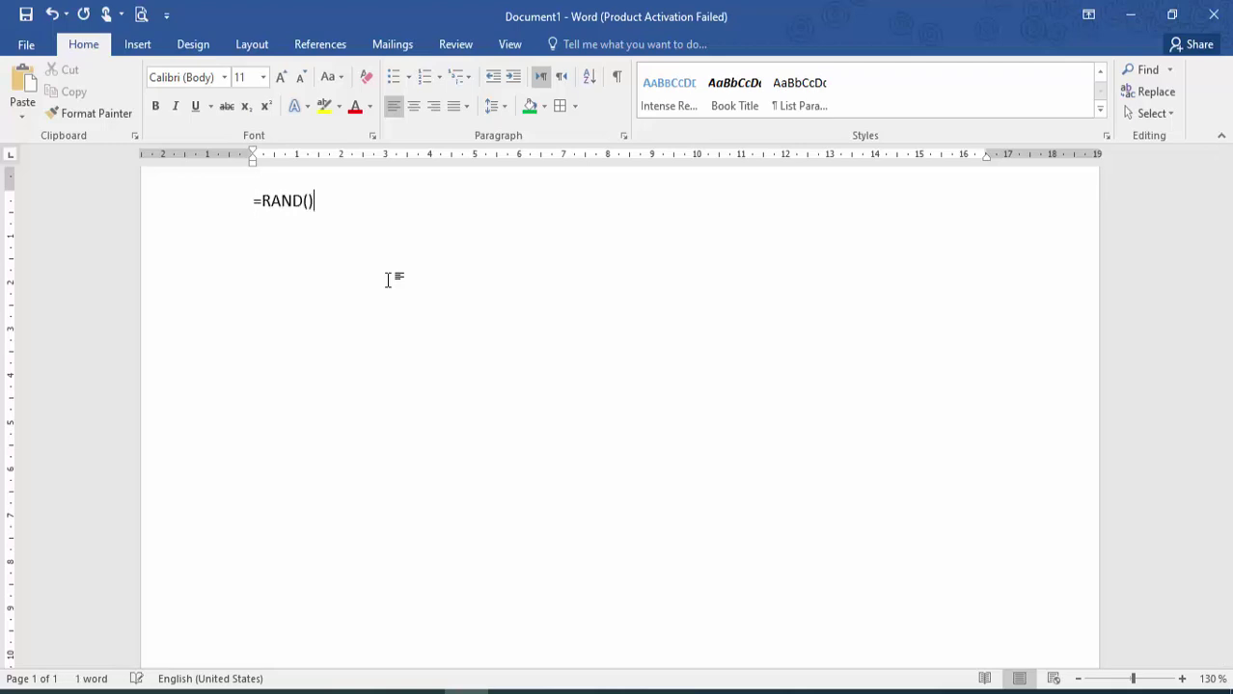
key(Return)
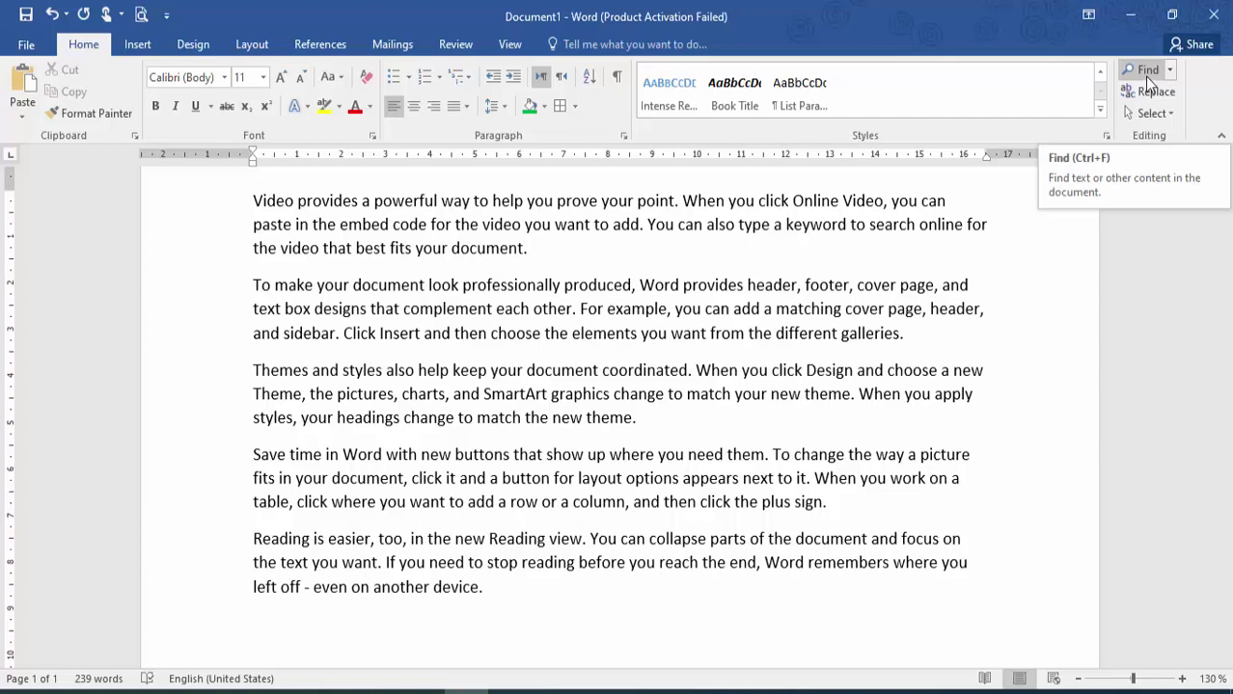
- Search the document for the word video and go through its individual matches
click(1145, 77)
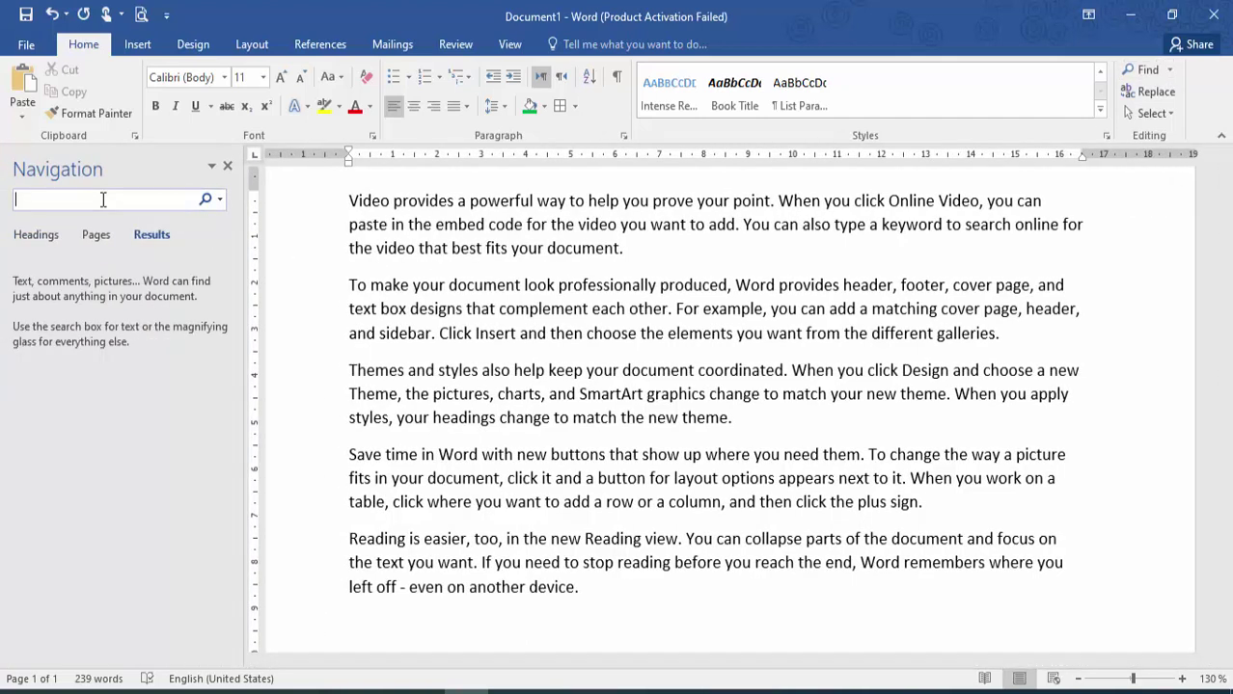
text(video)
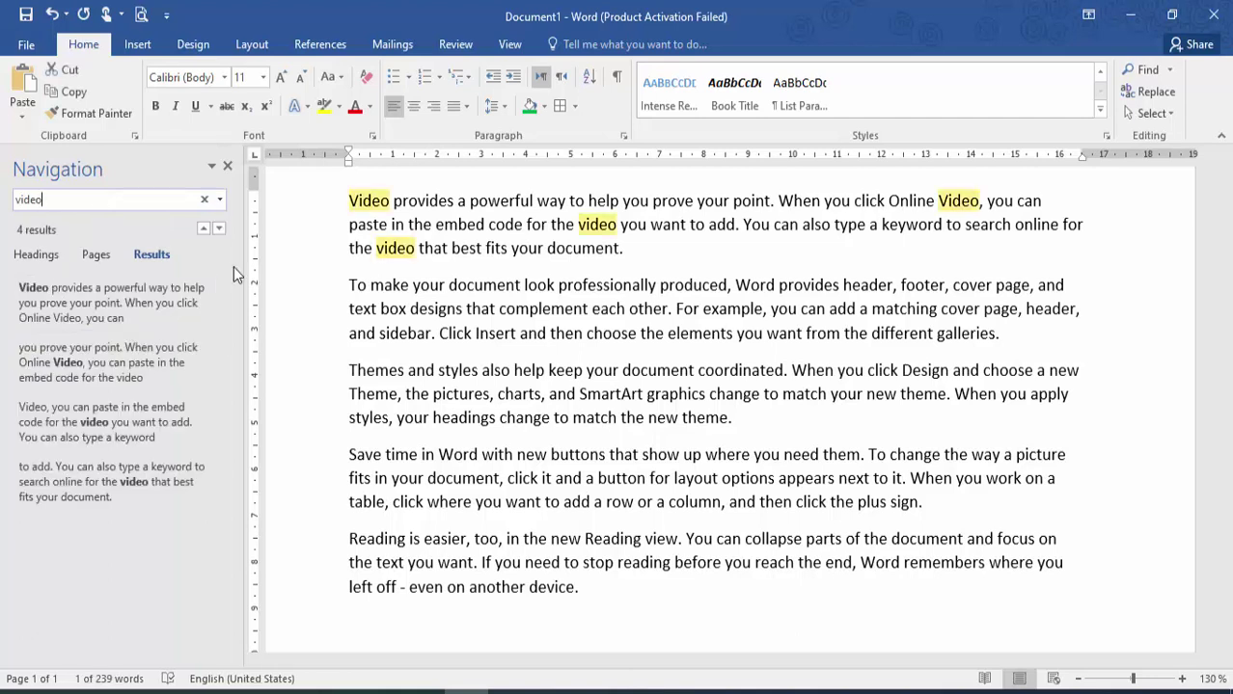
click(135, 301)
click(106, 364)
click(72, 431)
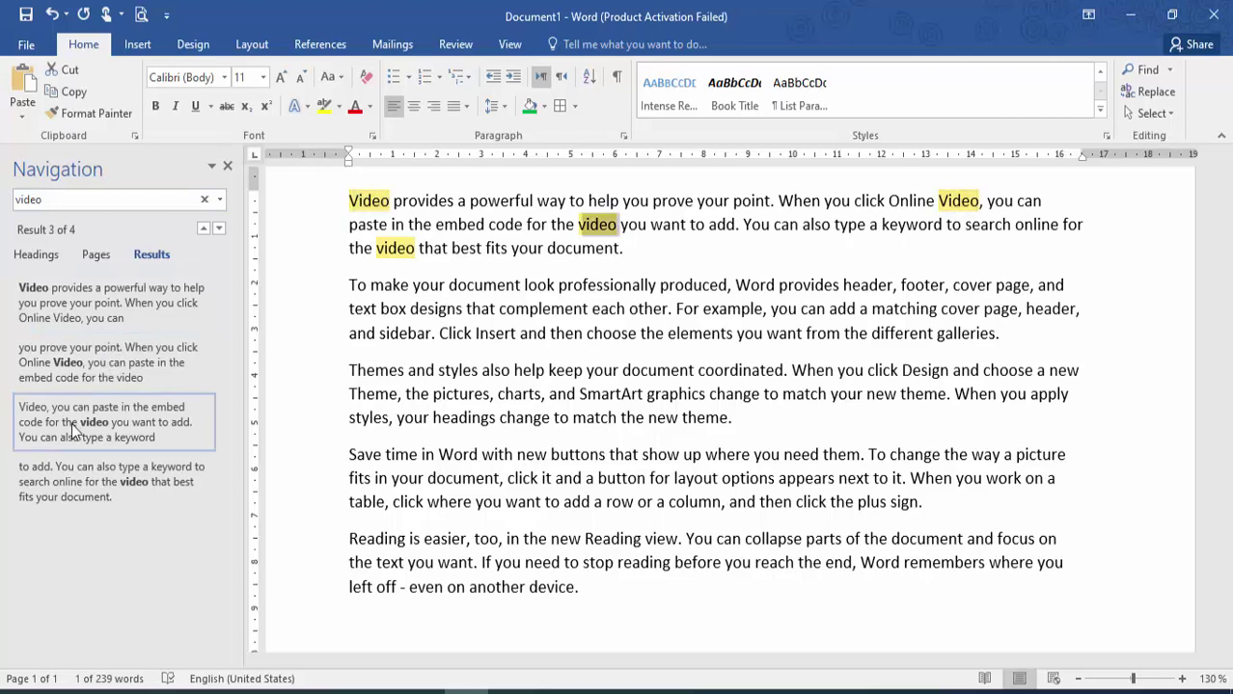
click(70, 478)
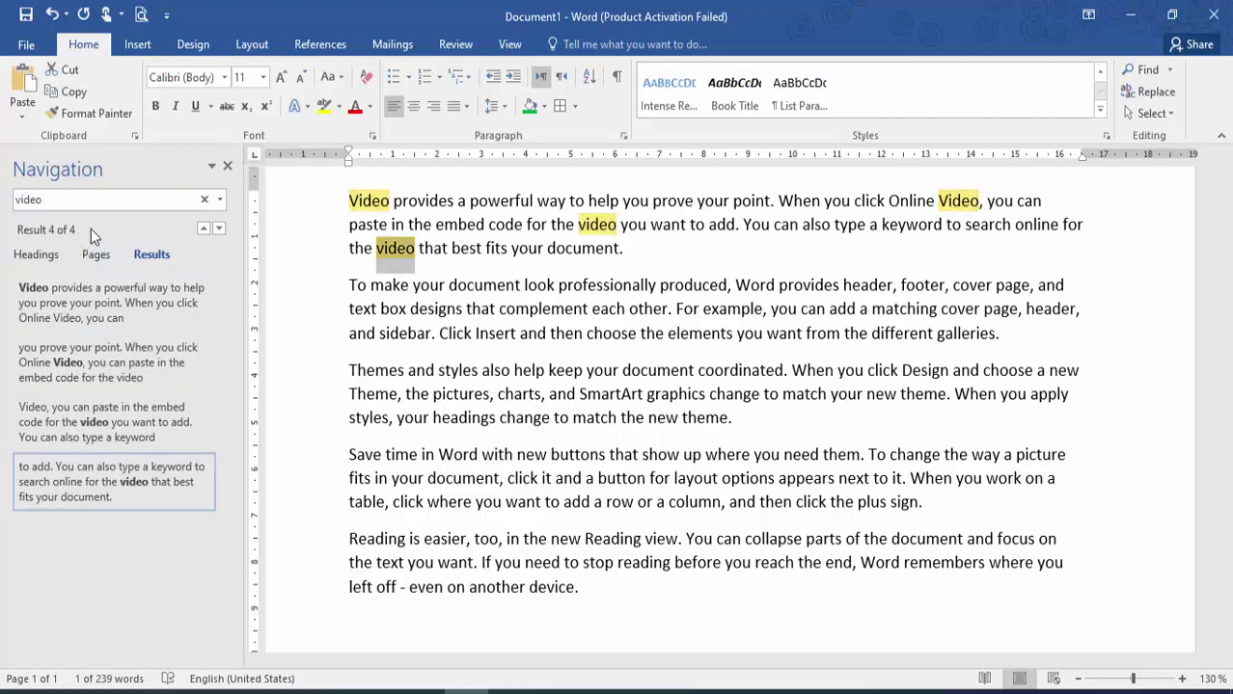
click(122, 357)
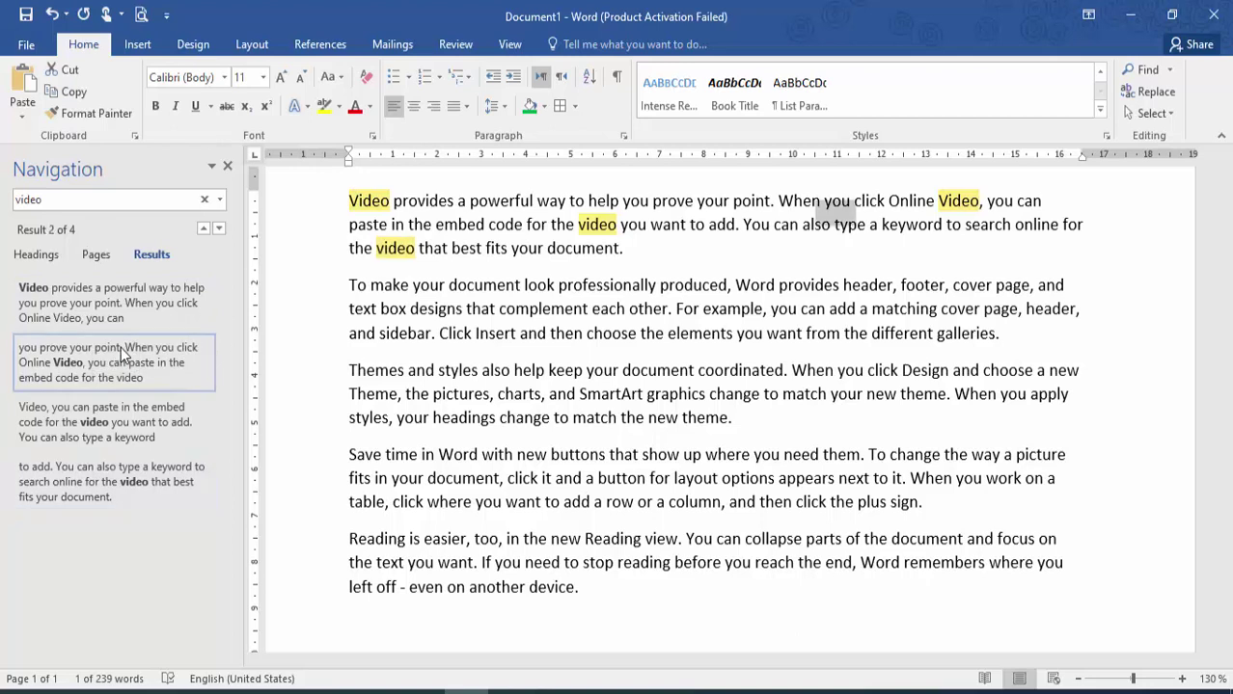
click(48, 483)
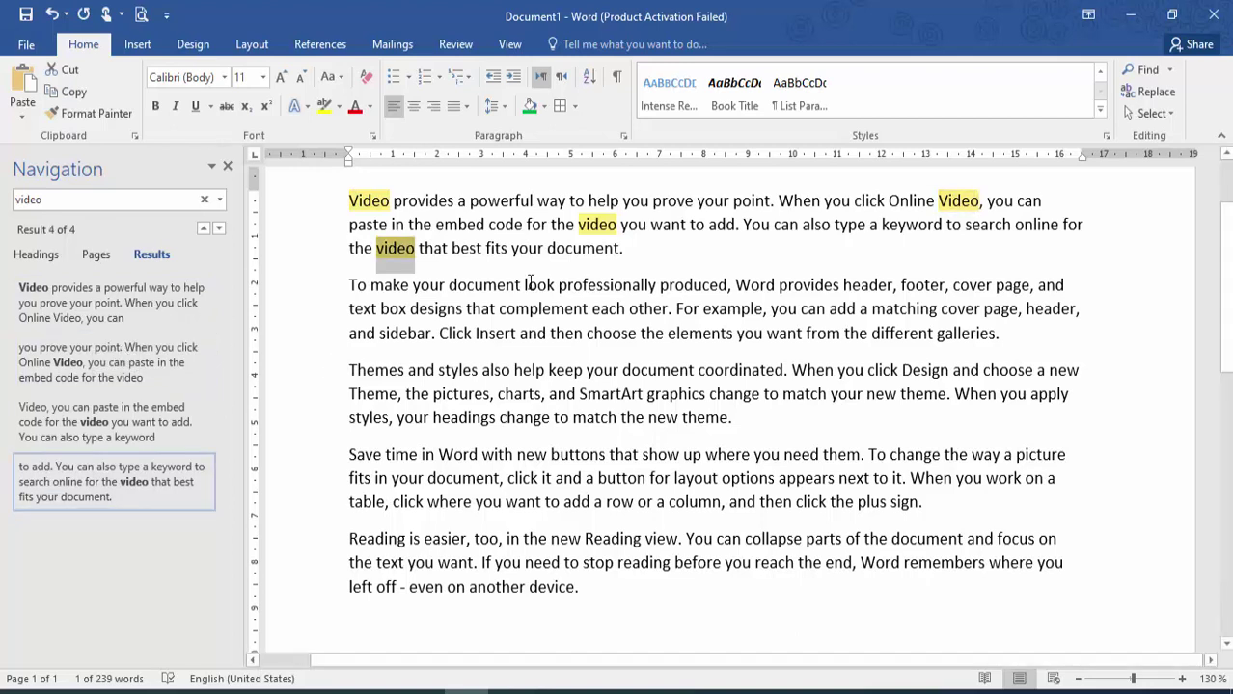
- Set up a replacement of video with videos, and close the dialog and the search pane without replacing anything
click(1147, 94)
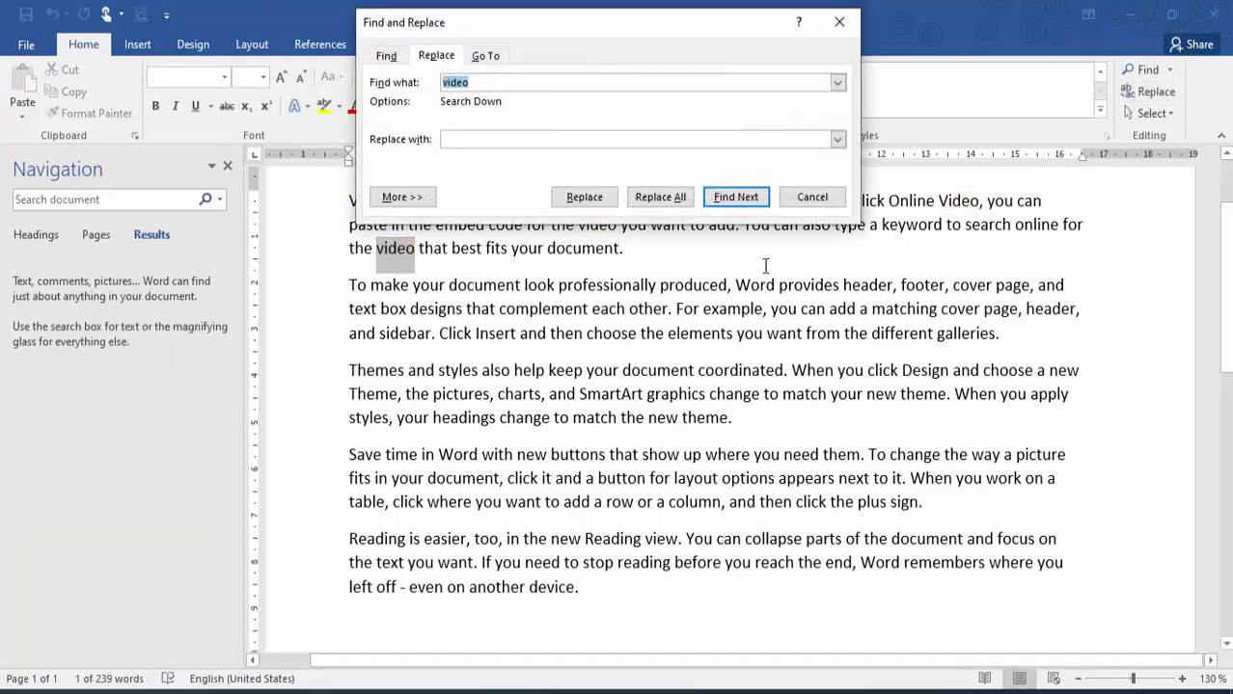
drag(610, 30, 641, 105)
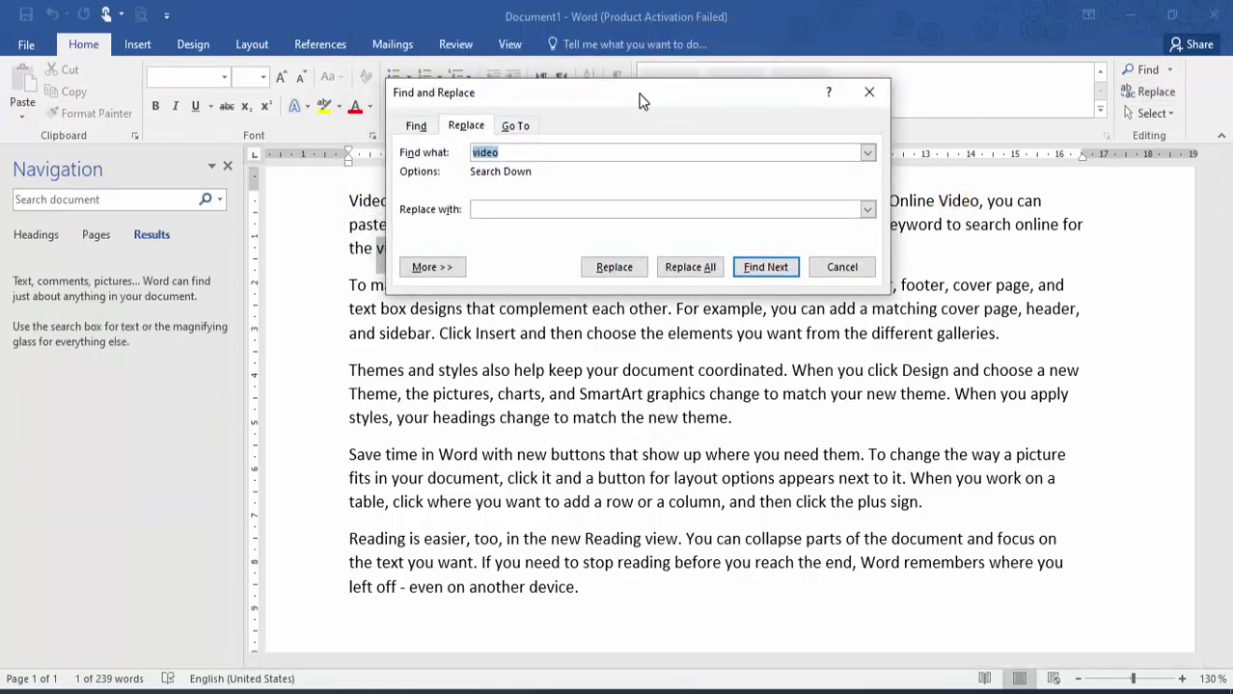
click(513, 151)
drag(512, 152, 469, 151)
click(506, 210)
text(videos)
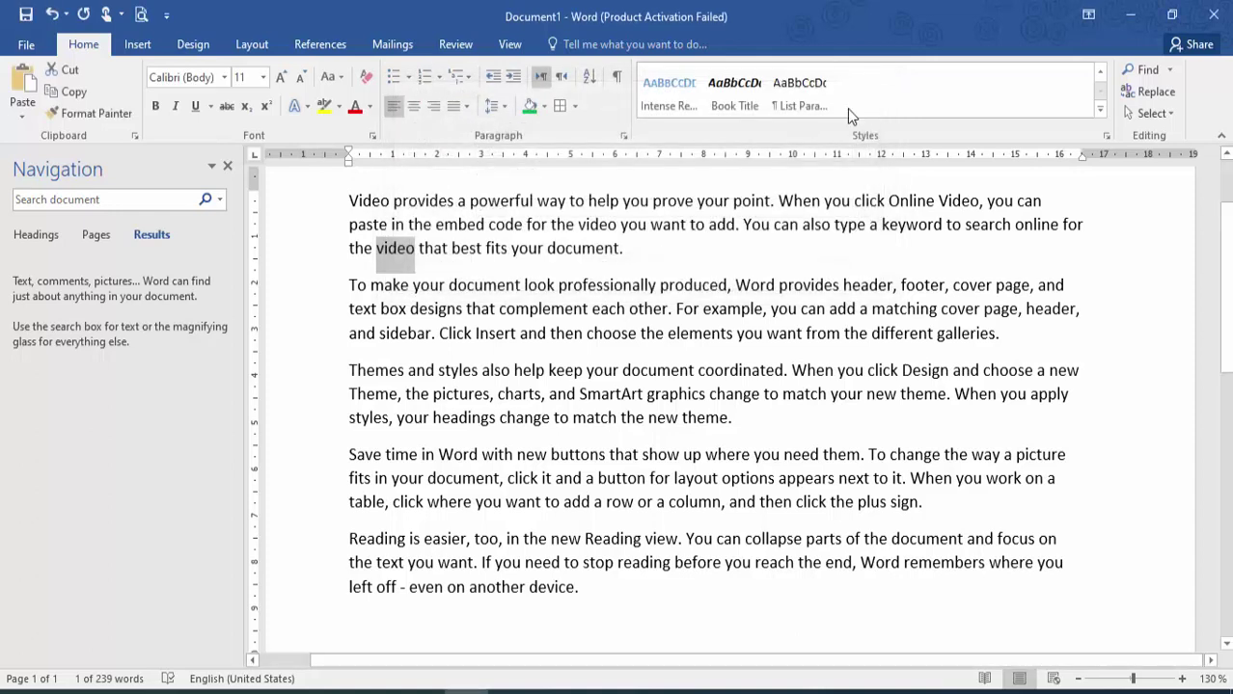
click(870, 94)
click(228, 166)
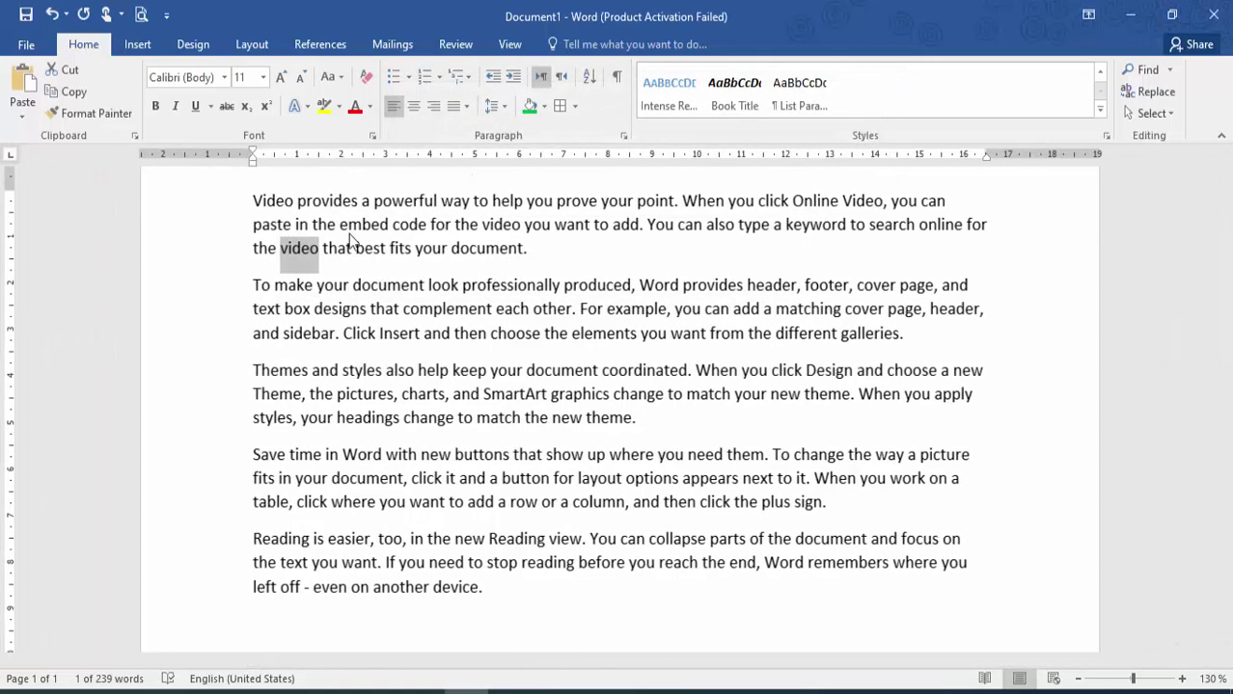
click(347, 228)
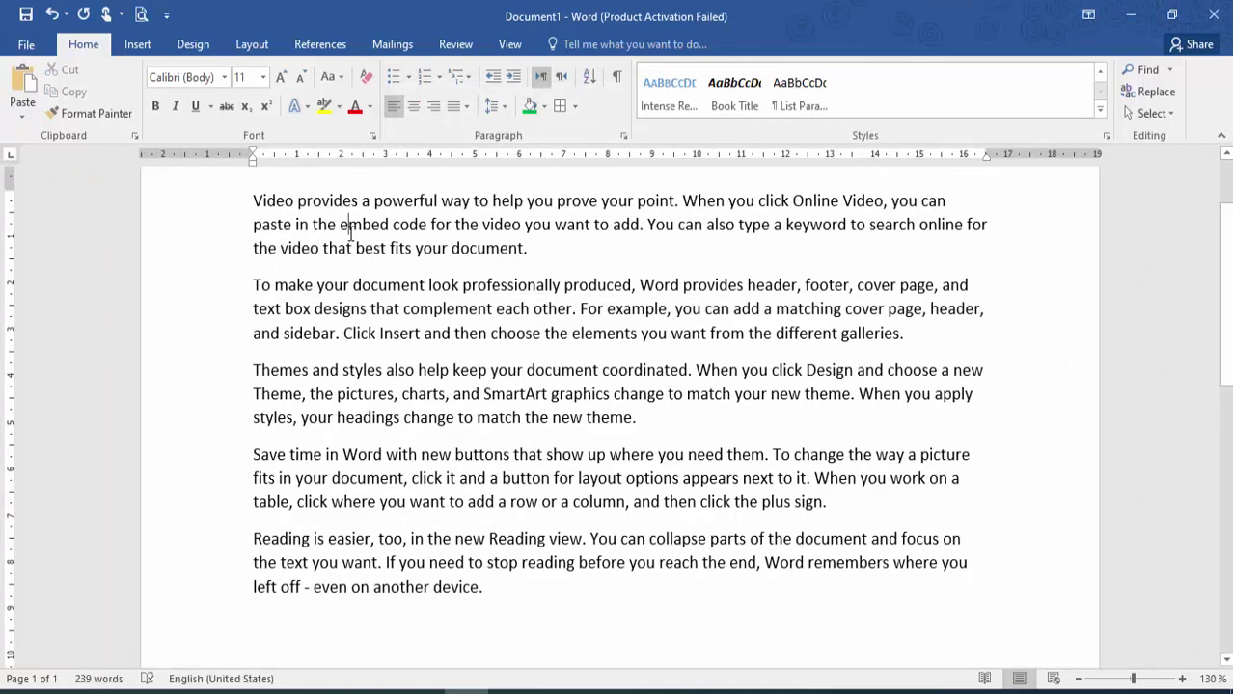
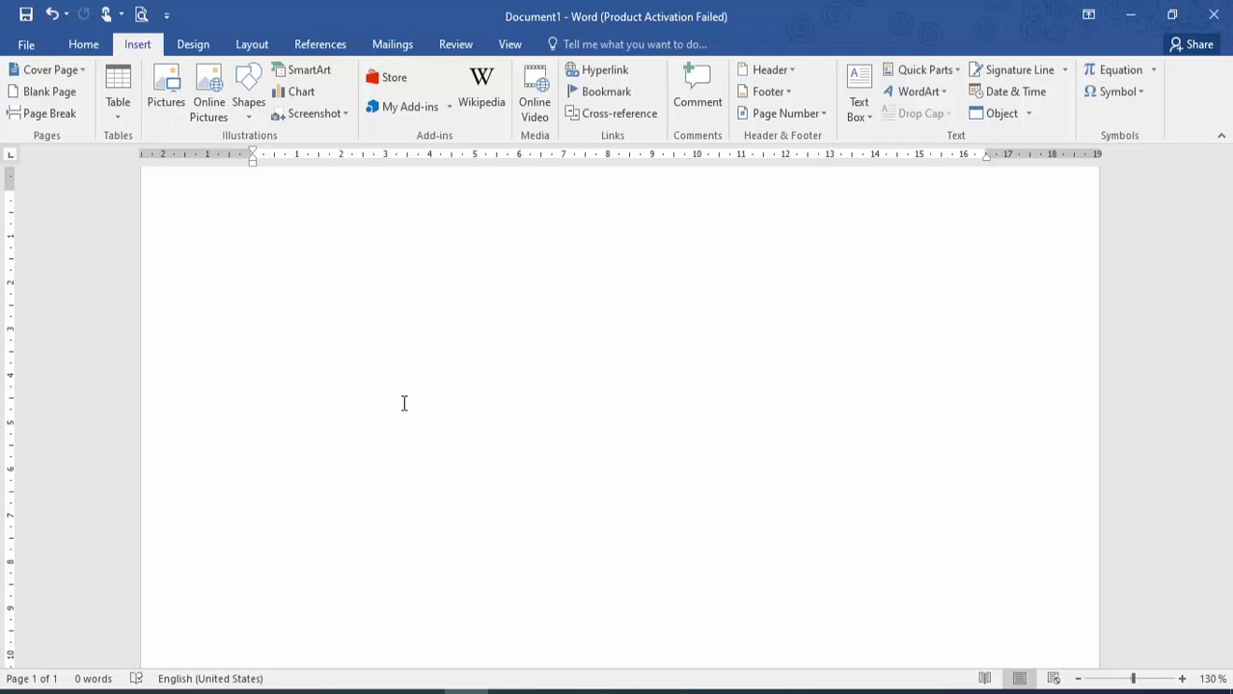
- Insert the Filigree cover page and select its document title placeholder
click(80, 71)
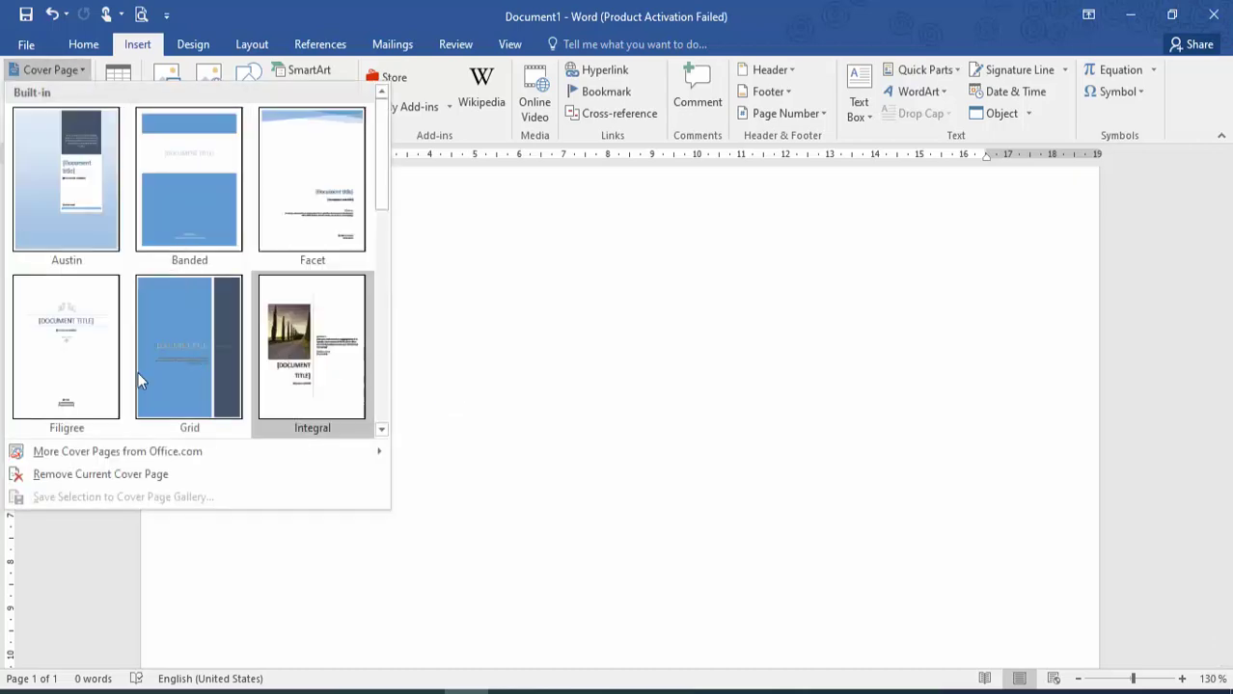
click(99, 381)
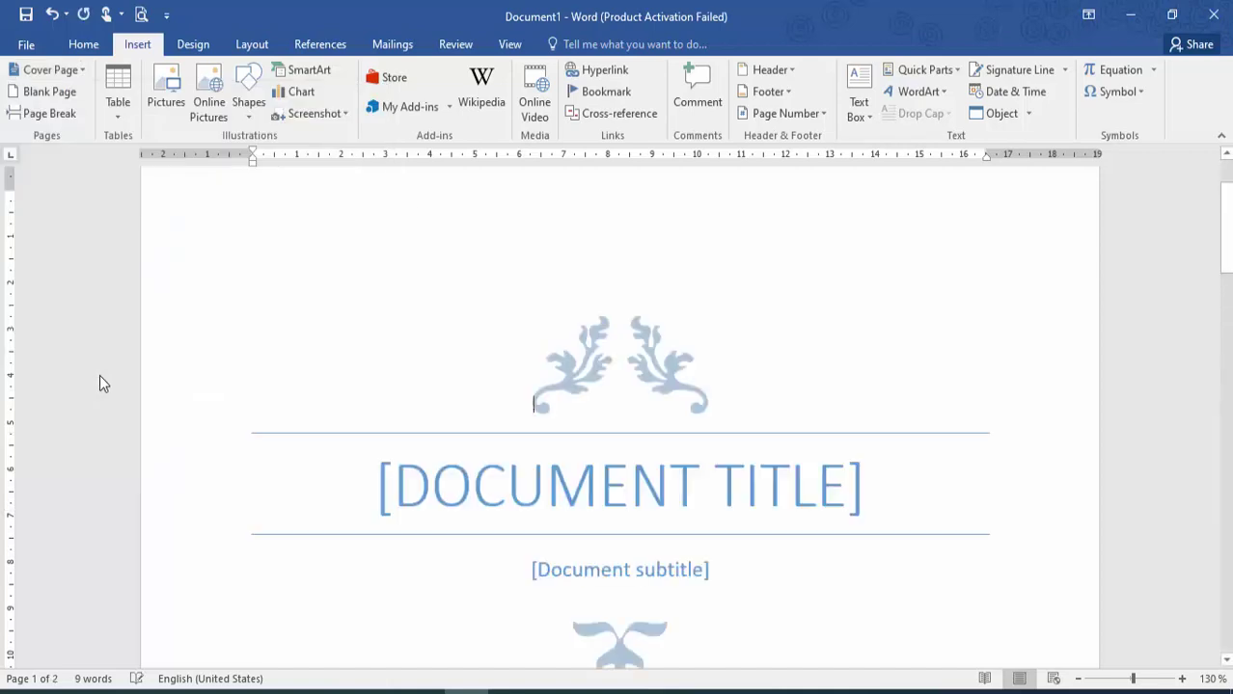
click(588, 447)
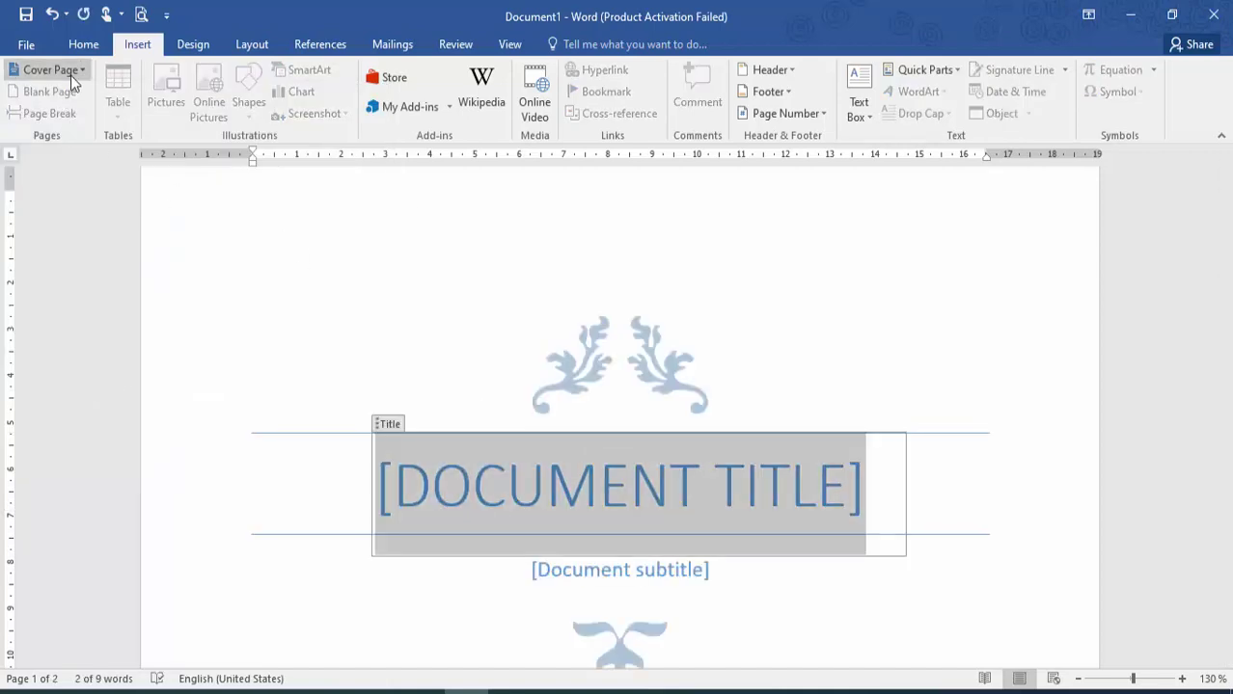
- Look at the additional cover pages from Office.com, and undo the inserted Filigree cover page
click(58, 72)
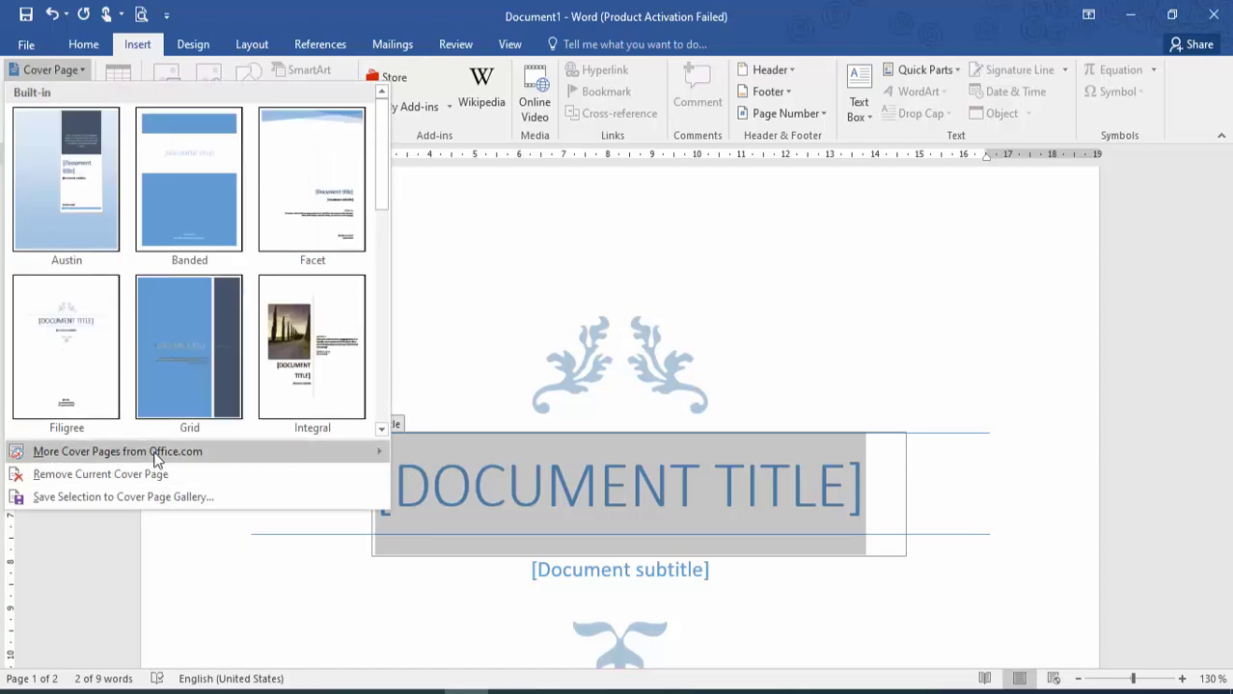
mouse_move(155, 455)
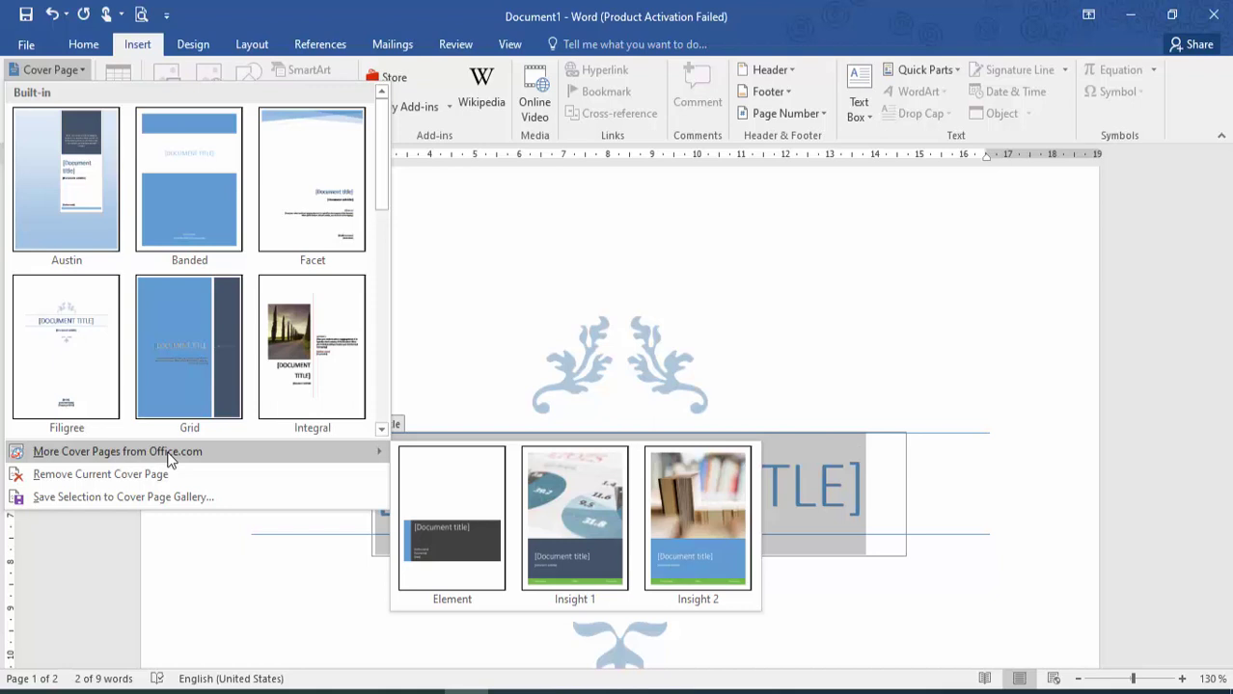
click(316, 5)
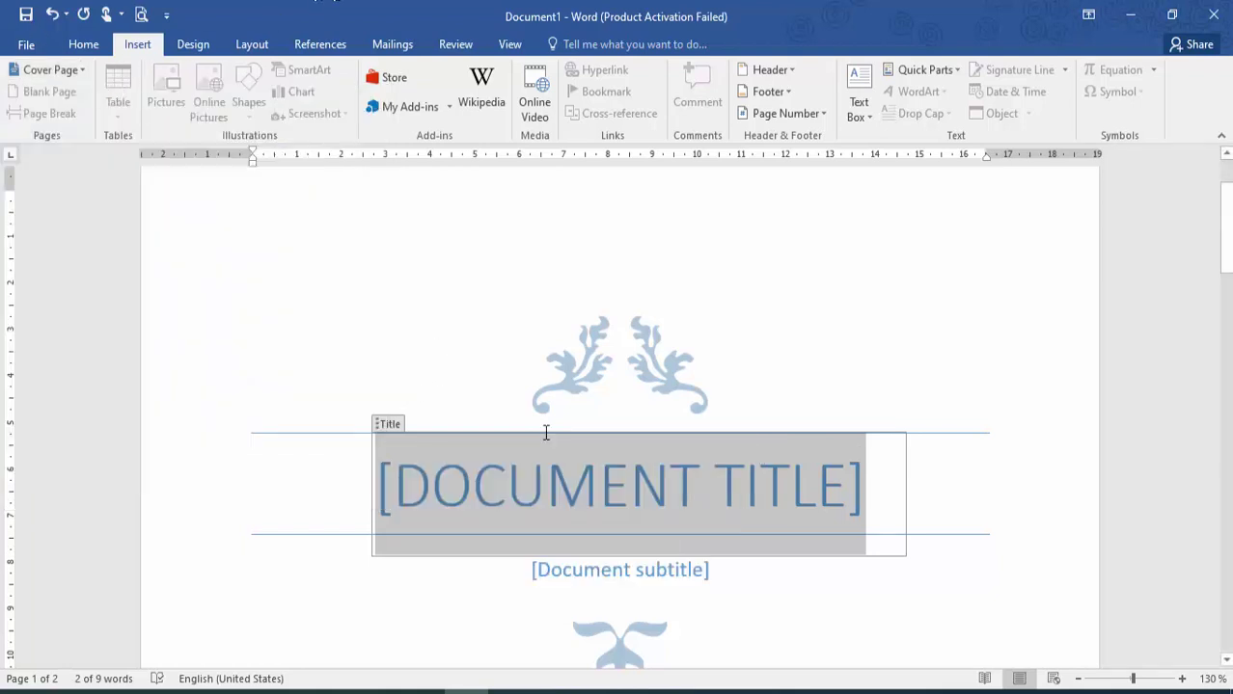
key(ctrl+z)
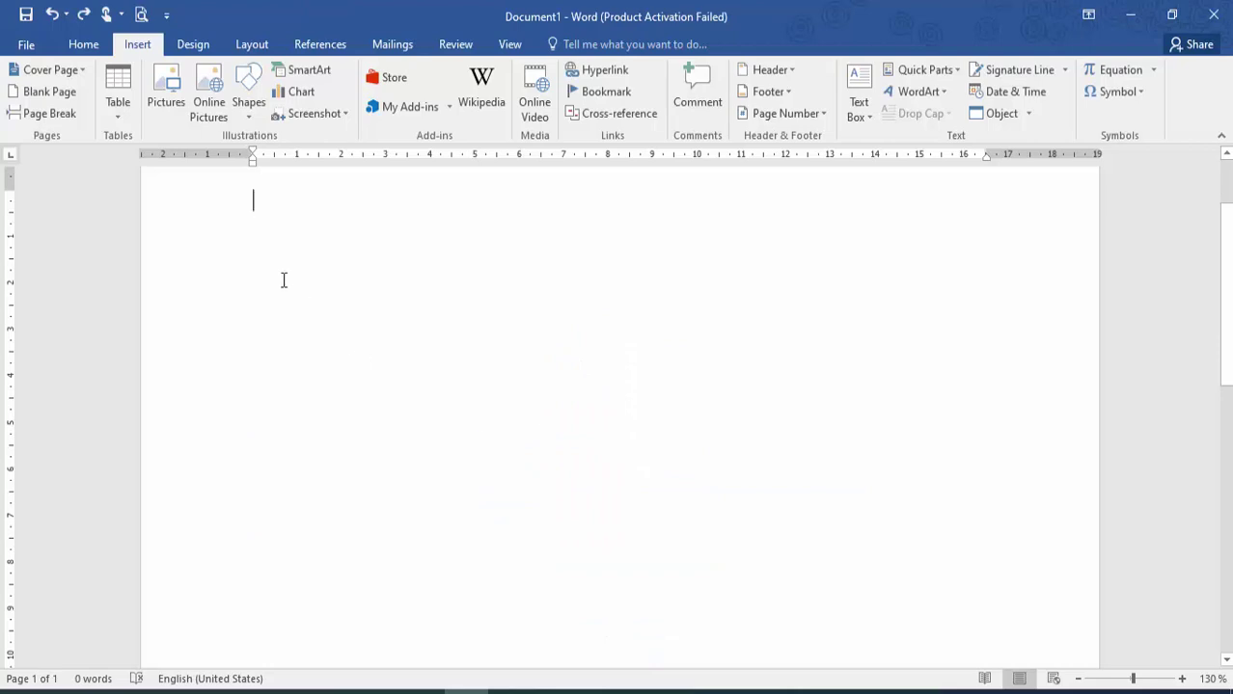
- Generate ten sample paragraphs of ten sentences each with =rand(10,10) and go back toward the beginning
text(=rand()
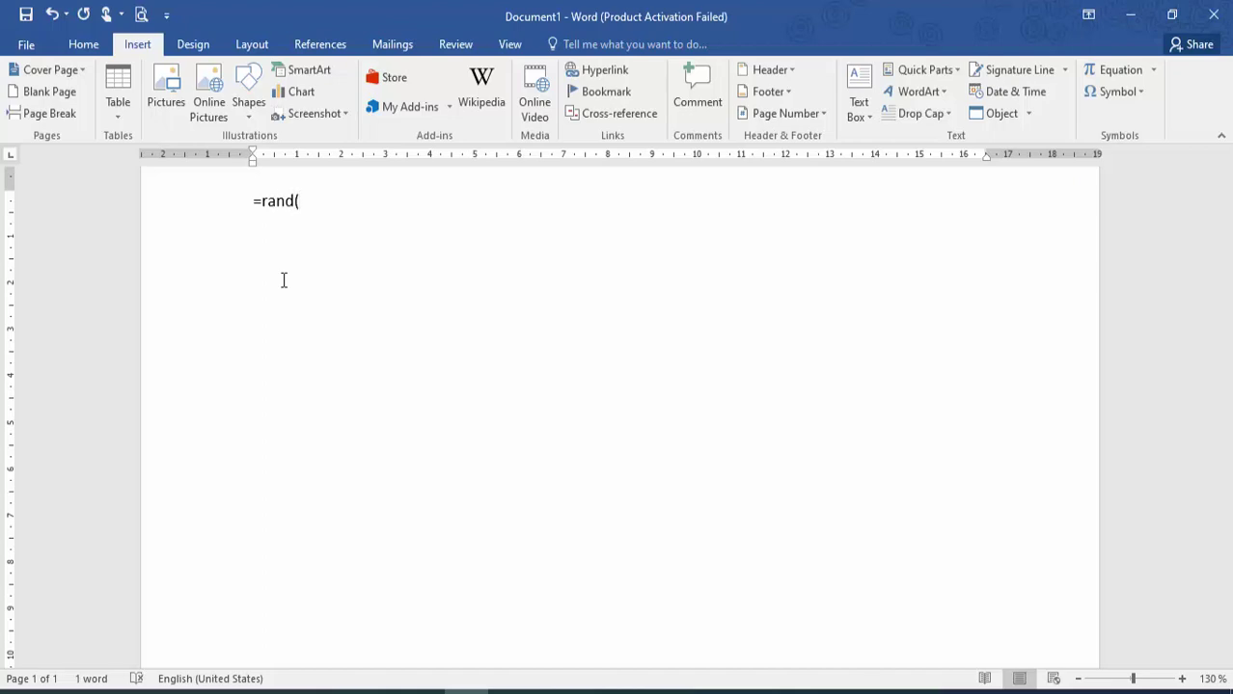
text(10,10))
key(Return)
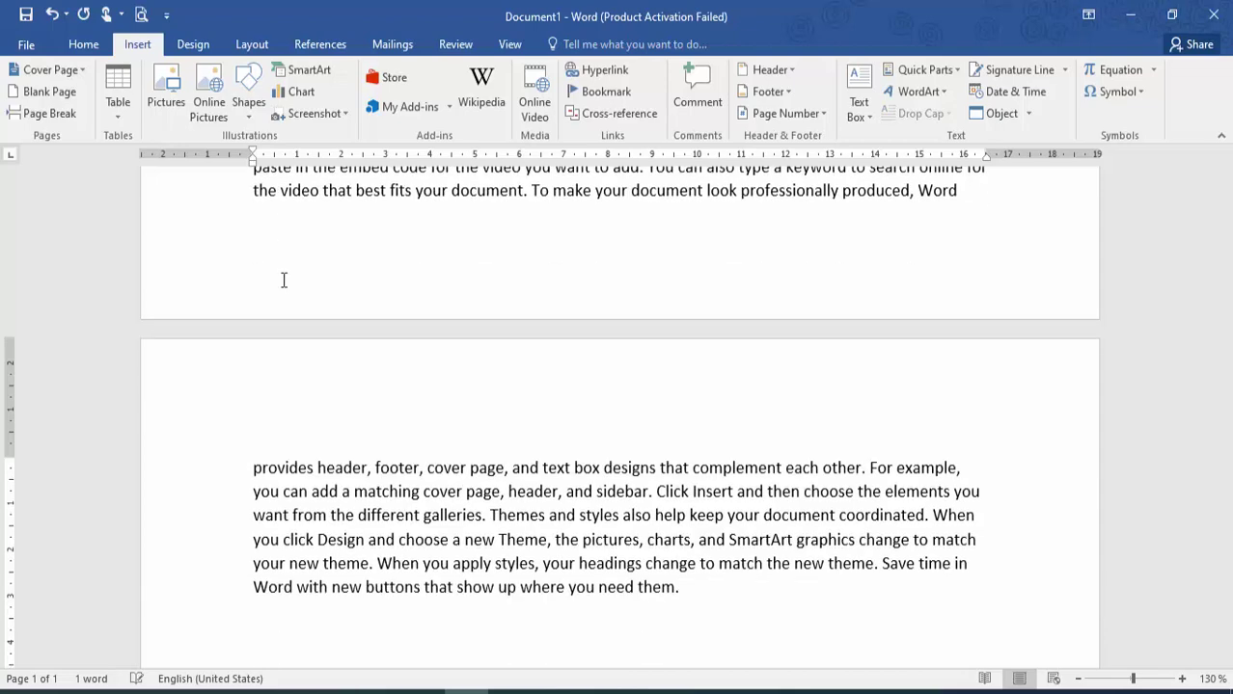
scroll(284, 280, up, 3)
scroll(284, 279, up, 10)
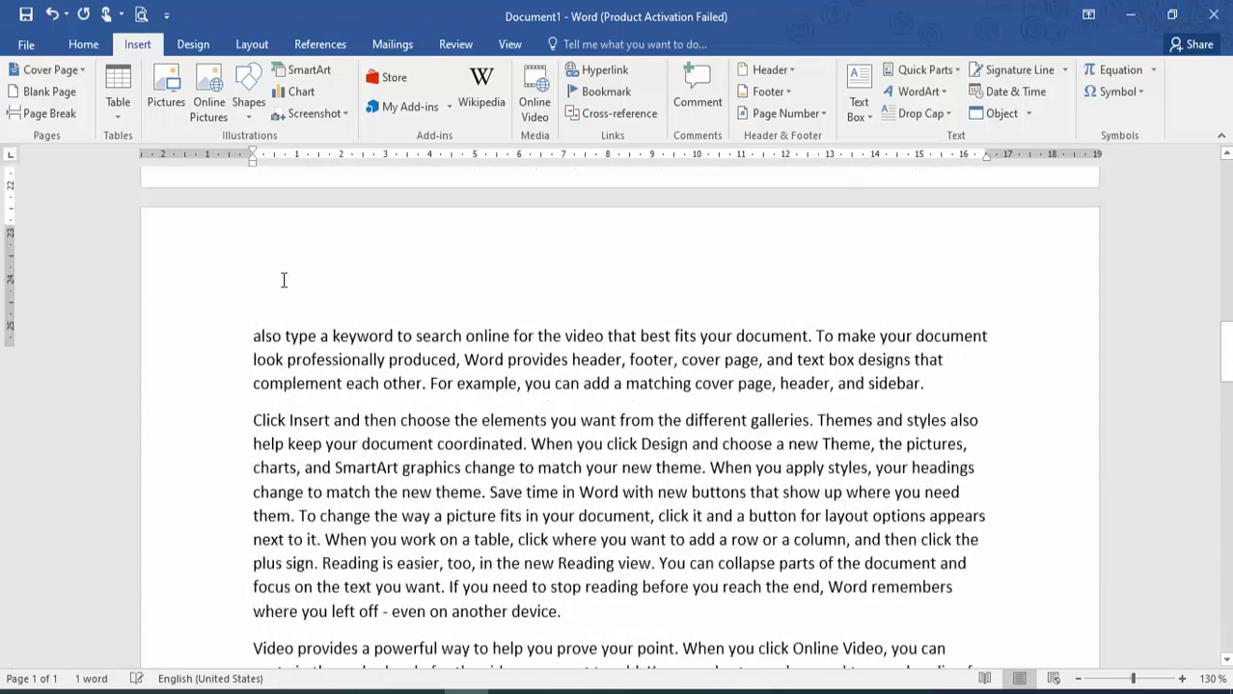
- Look through the generated sample paragraphs from the first page to the last page
scroll(283, 279, up, 3)
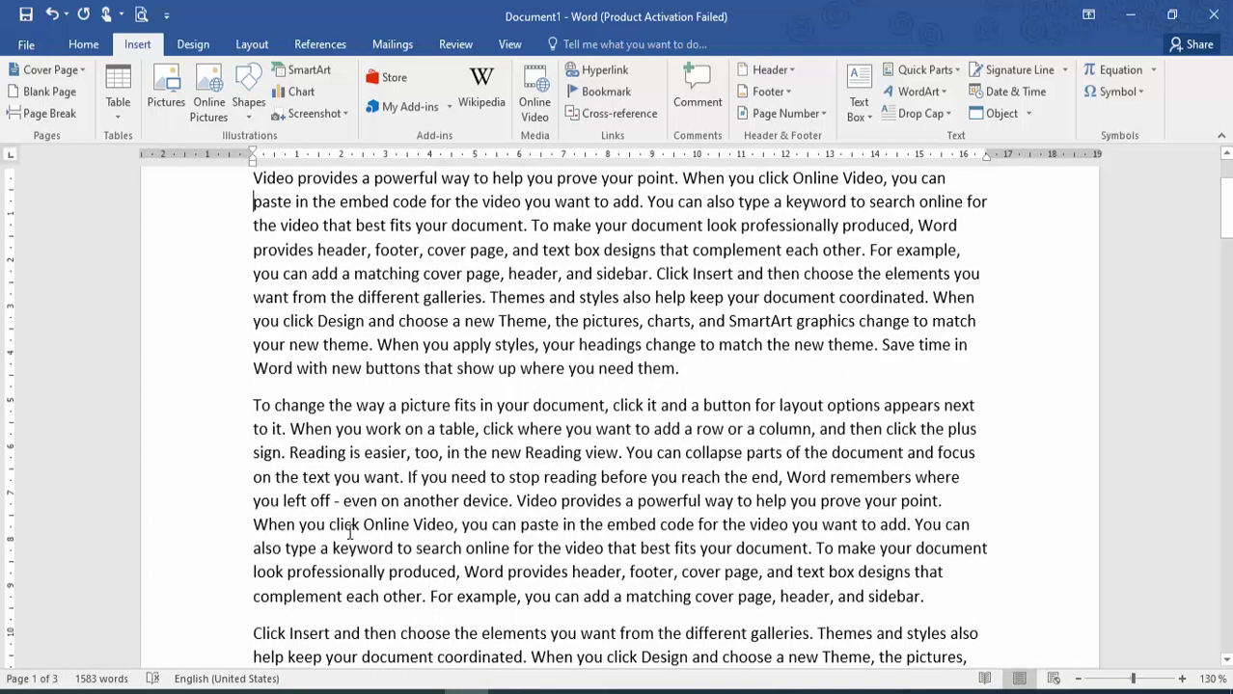
scroll(350, 530, down, 4)
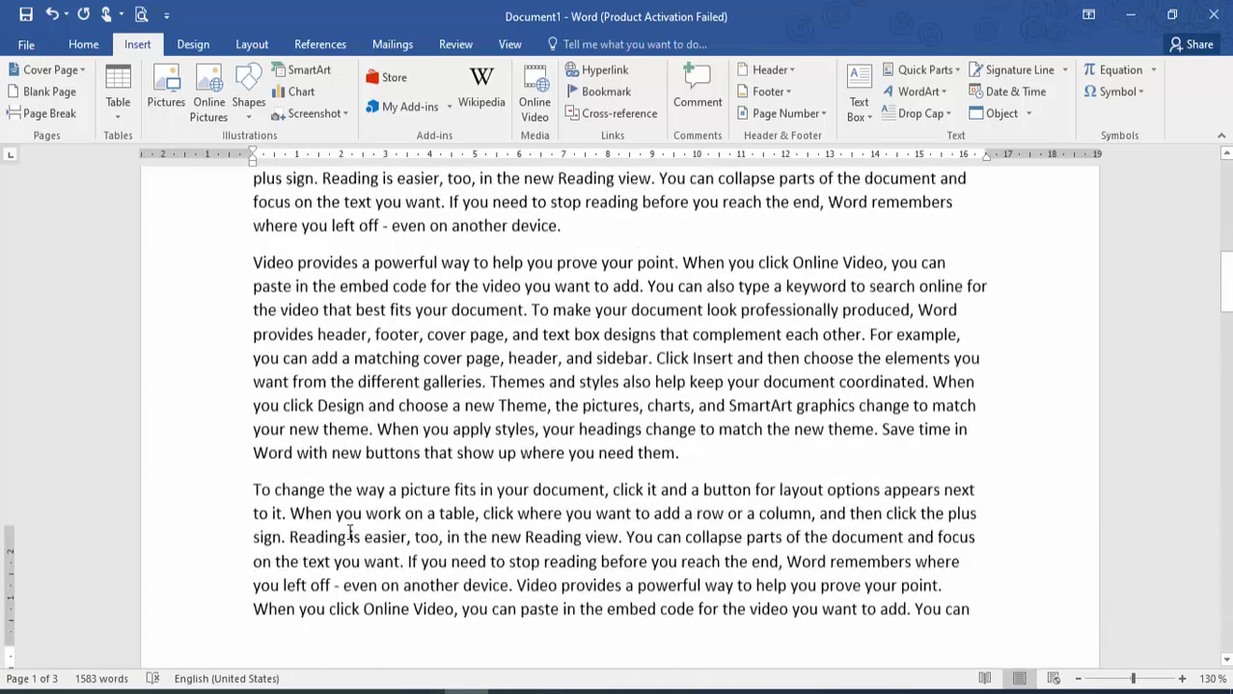
scroll(350, 531, down, 15)
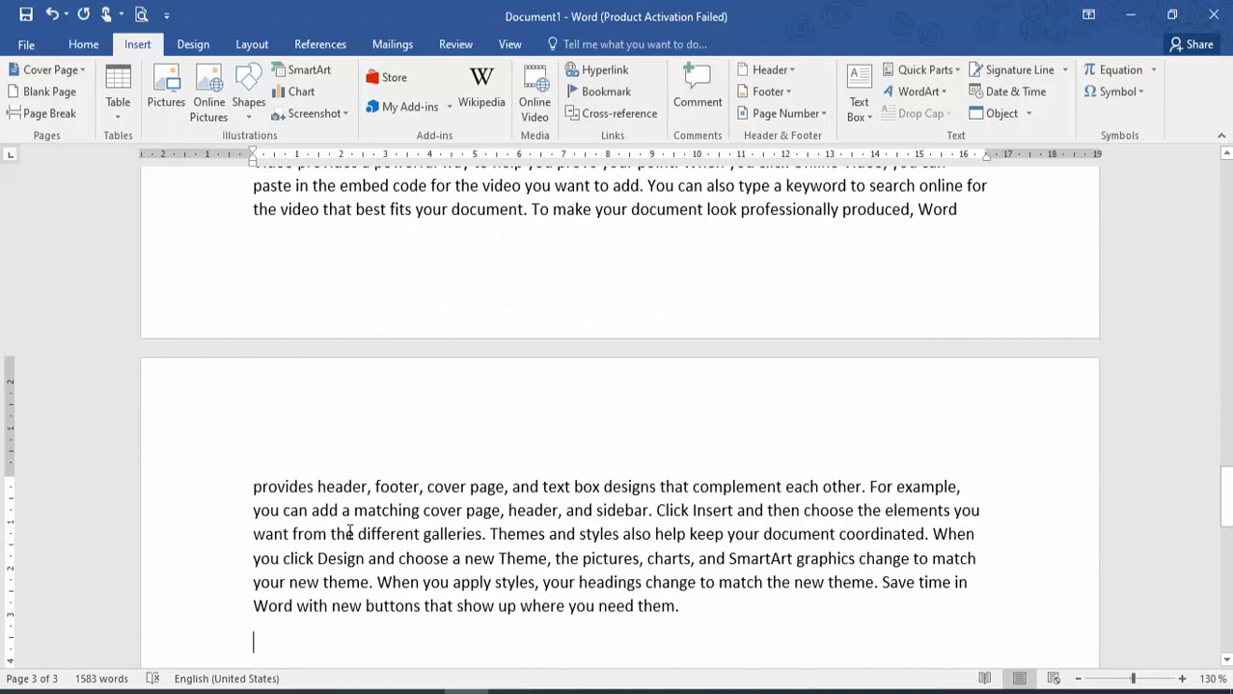
scroll(350, 533, up, 15)
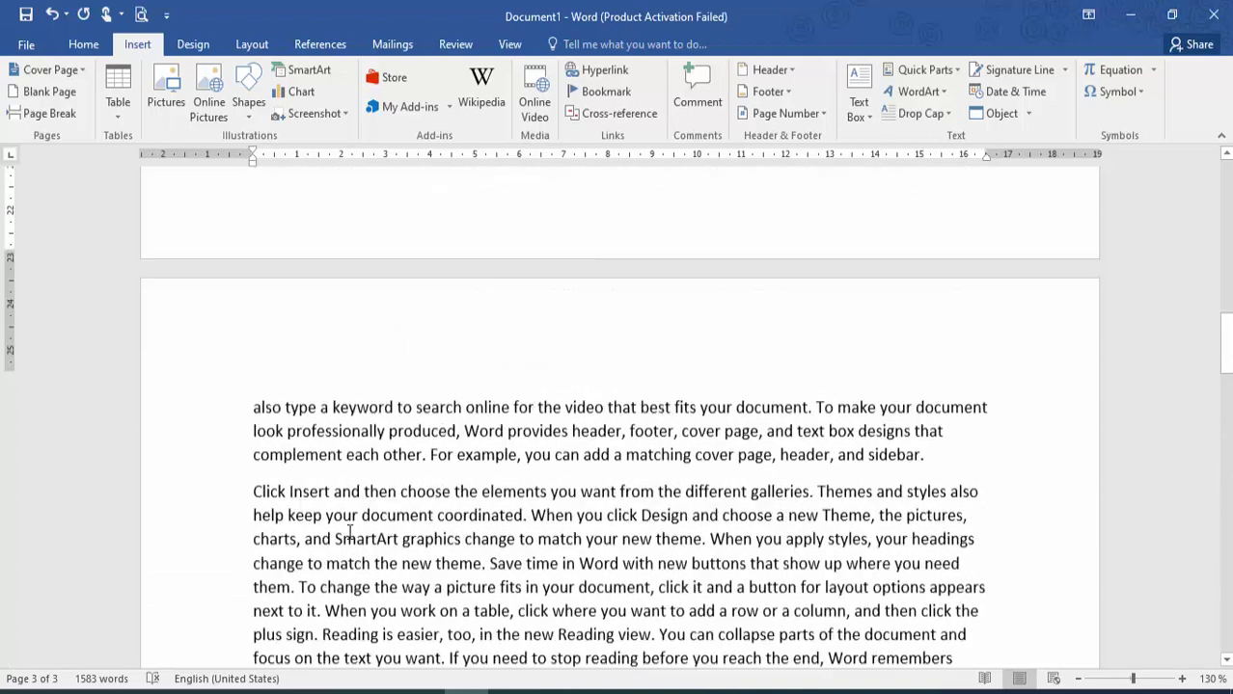
scroll(350, 530, up, 4)
scroll(350, 529, down, 3)
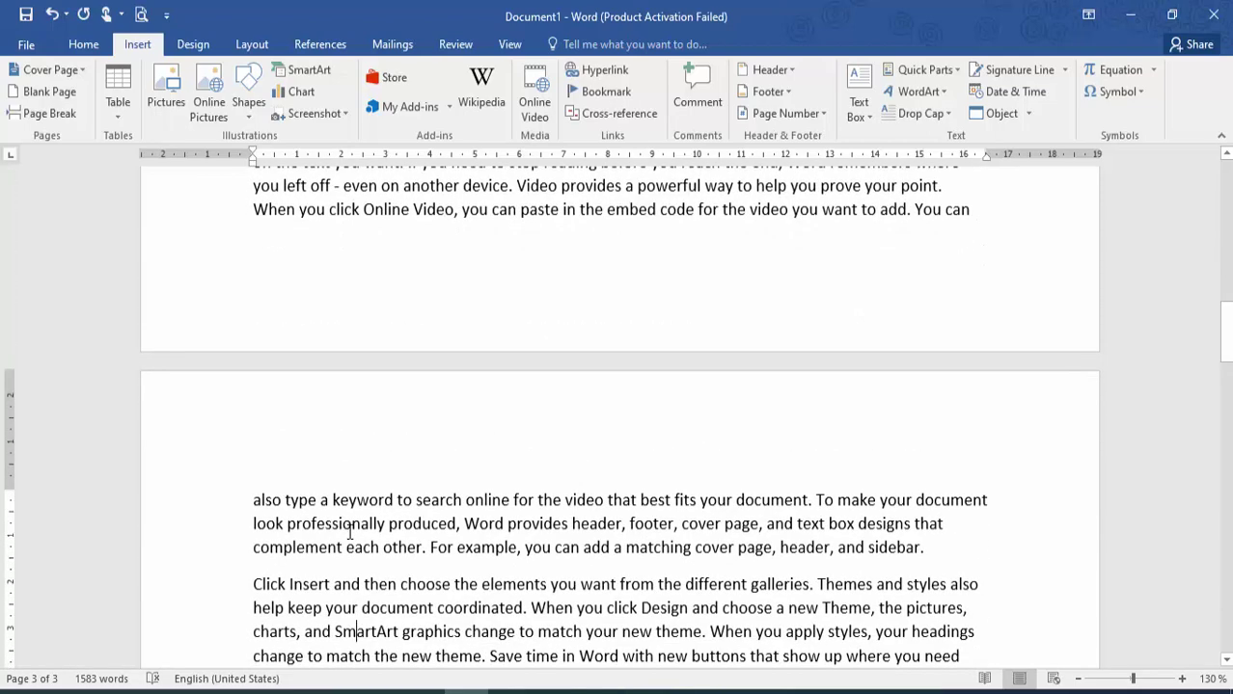
- Go to the empty line after the last paragraph and add page breaks there to create blank pages
key(Down)
key(Down)
key(Down)
key(Down)
key(Down)
key(Down)
key(Down)
key(Down)
key(Down)
key(Down)
key(Down)
key(Down)
key(Down)
key(Down)
key(Down)
key(Down)
key(Down)
key(Down)
key(Down)
key(Down)
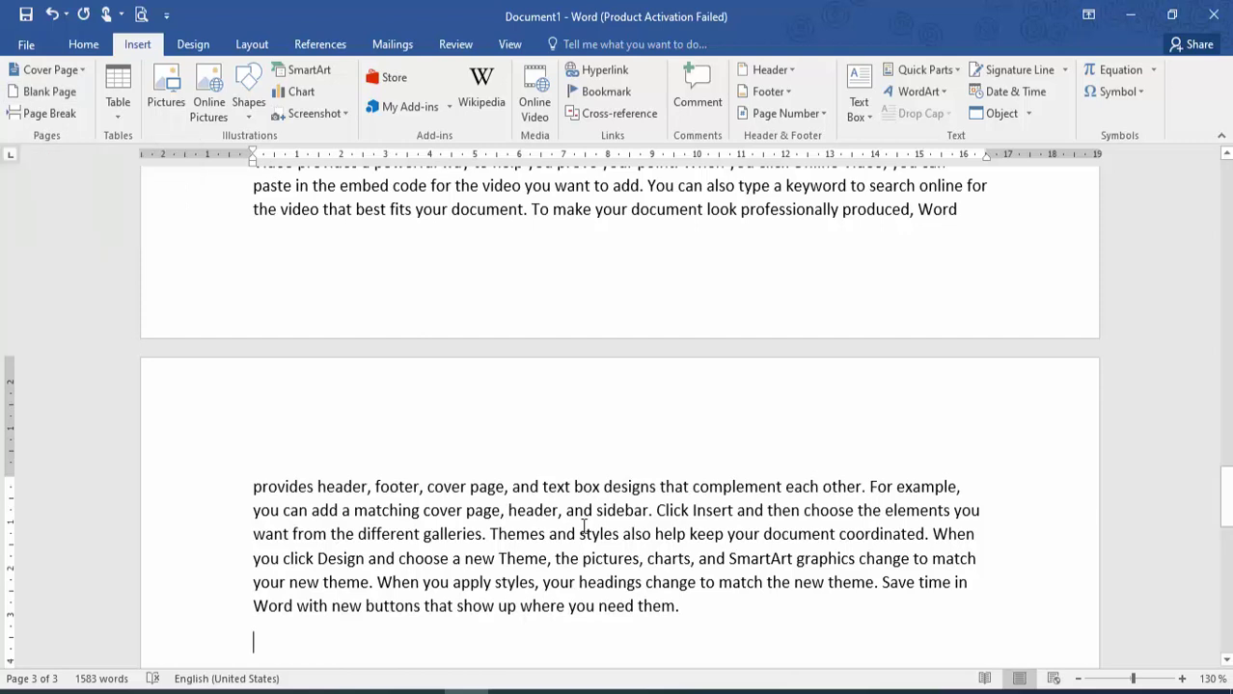
key(ctrl+Return)
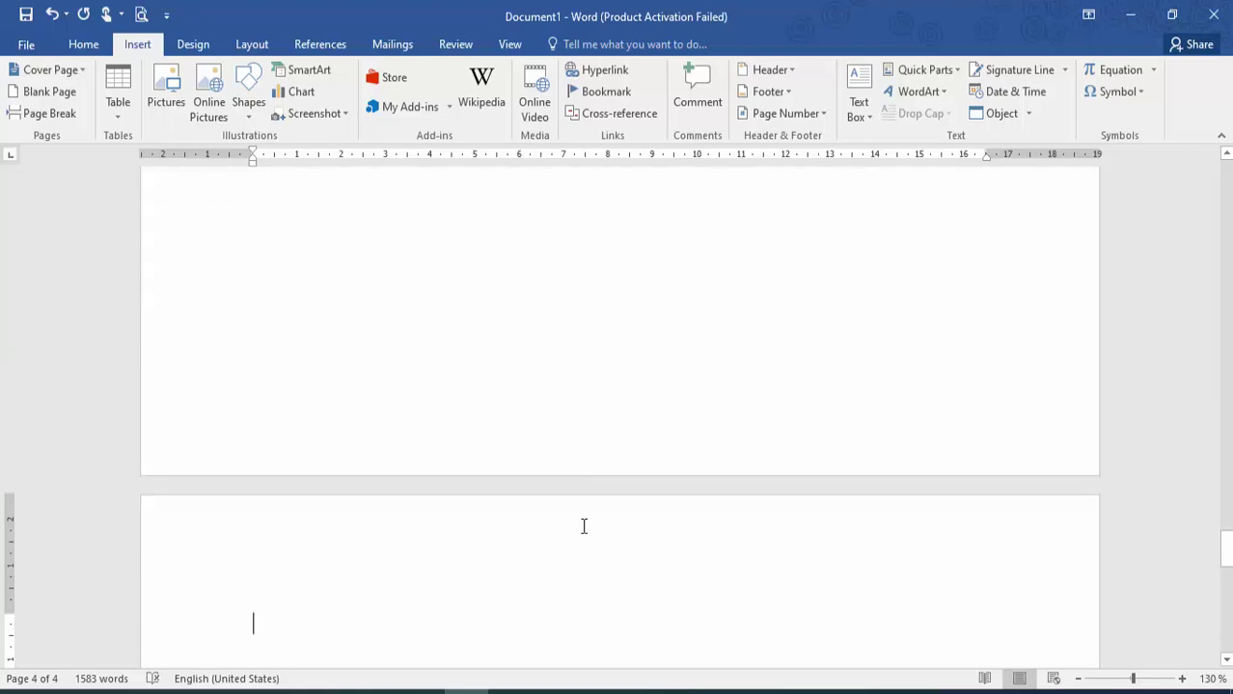
key(ctrl+Return)
- Insert a page break before the third paragraph on the first page, which starts with "Click Insert"
scroll(584, 526, up, 15)
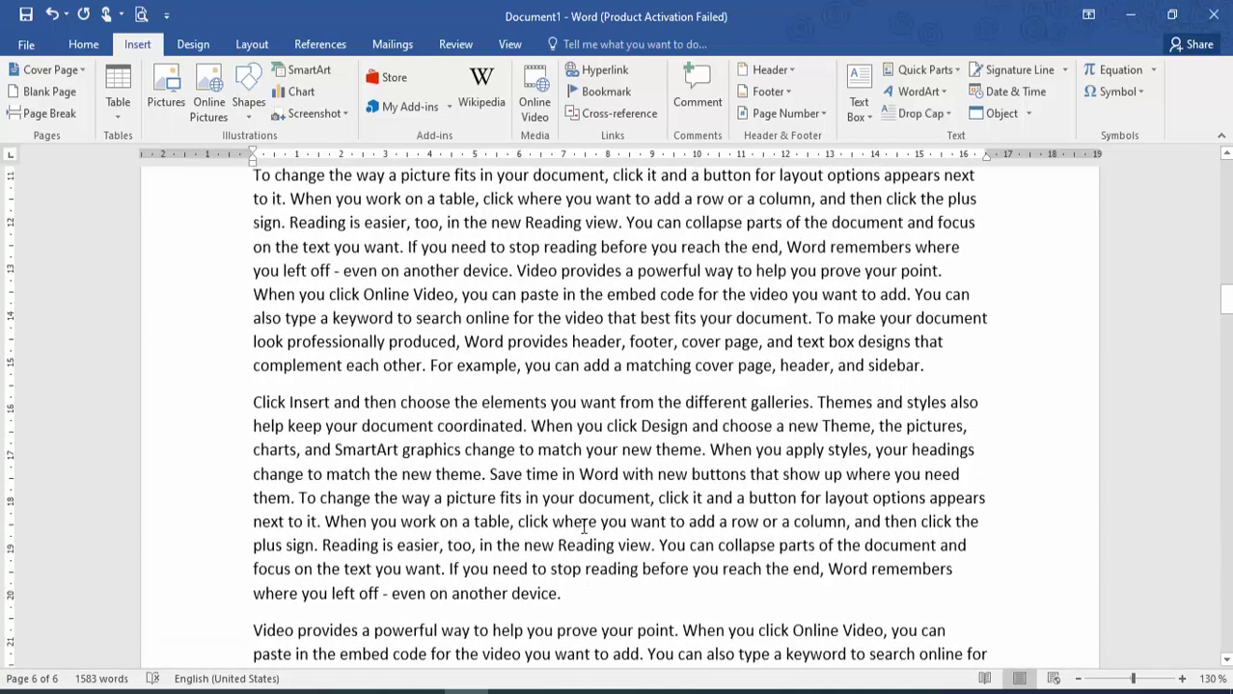
scroll(584, 525, up, 15)
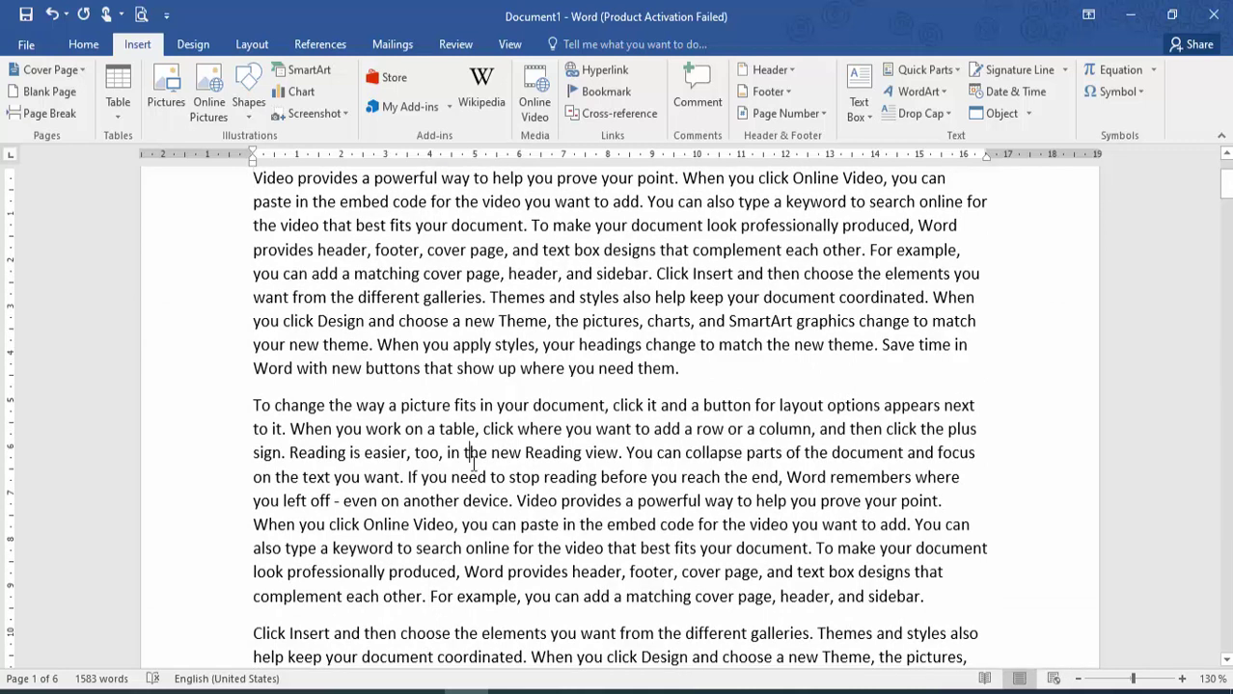
scroll(468, 555, down, 3)
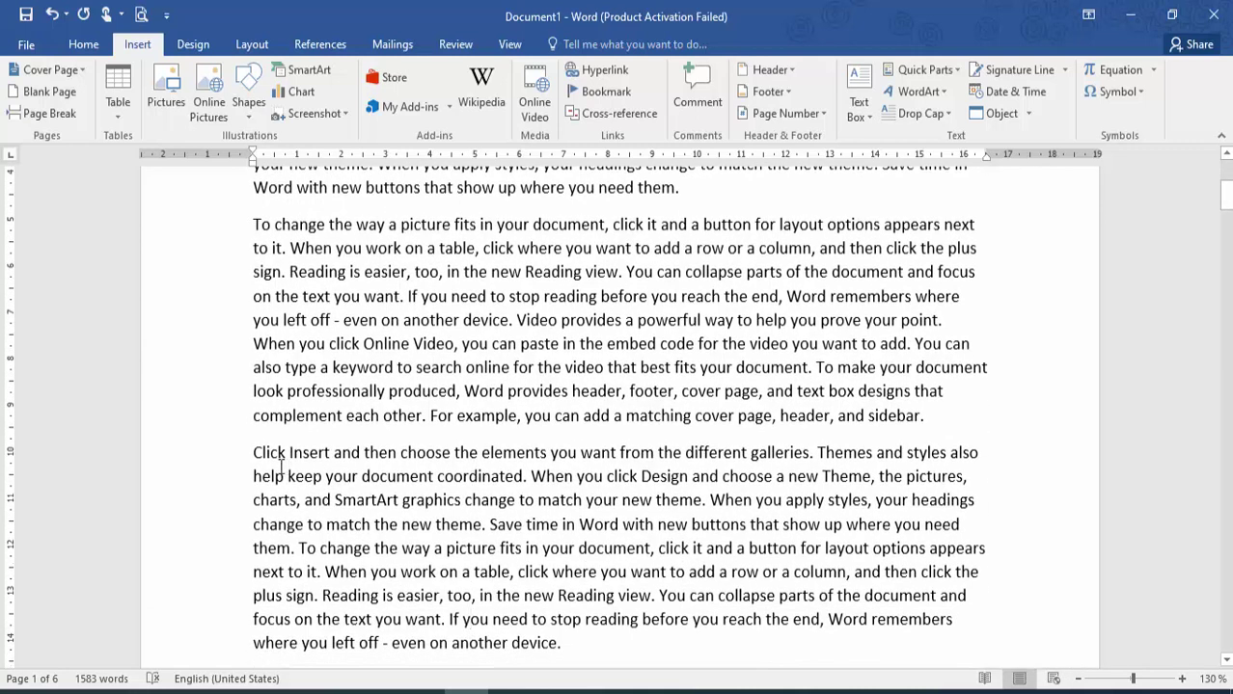
click(259, 455)
click(52, 112)
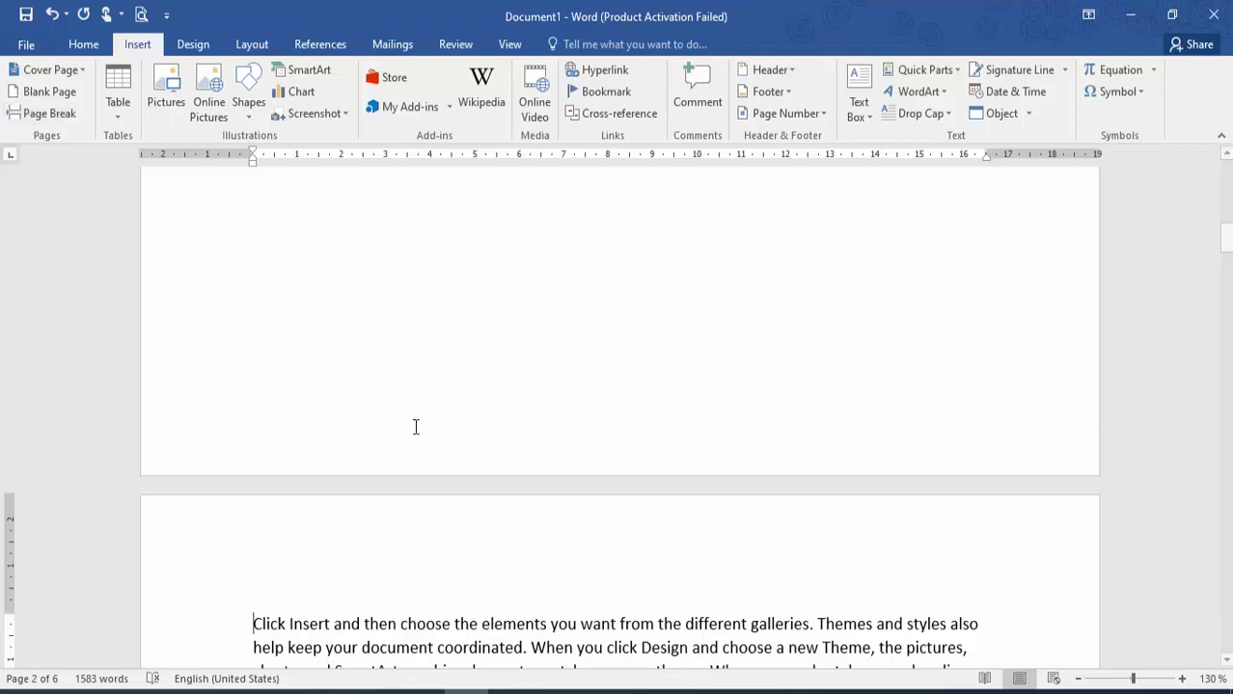
- Delete the entire content of the document
key(ctrl+a)
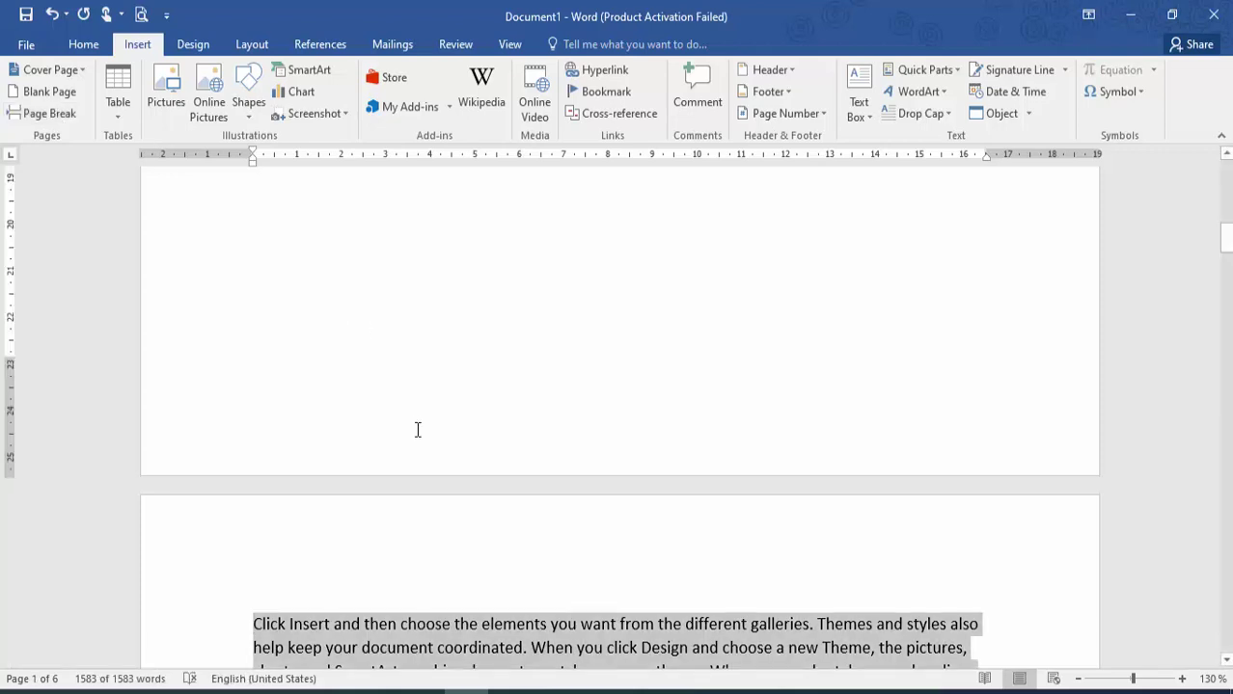
key(Delete)
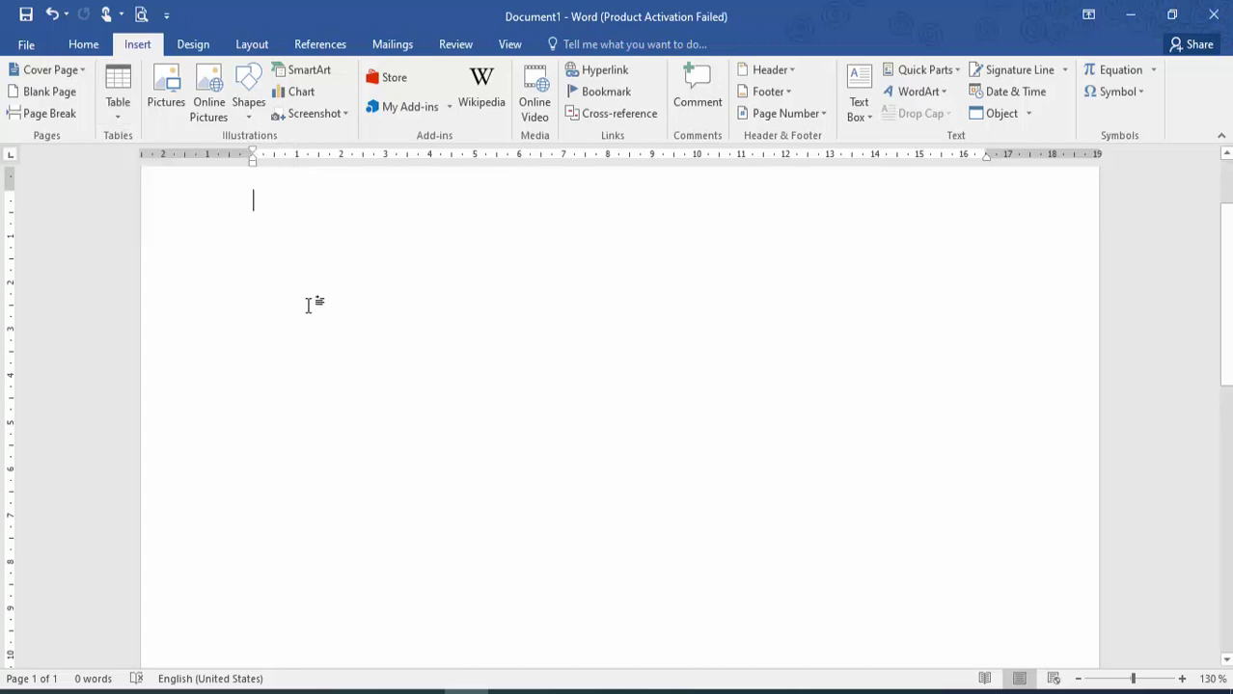
- Insert a table with 5 columns and 2 rows with Auto fixed column width, and undo the insertion
click(122, 121)
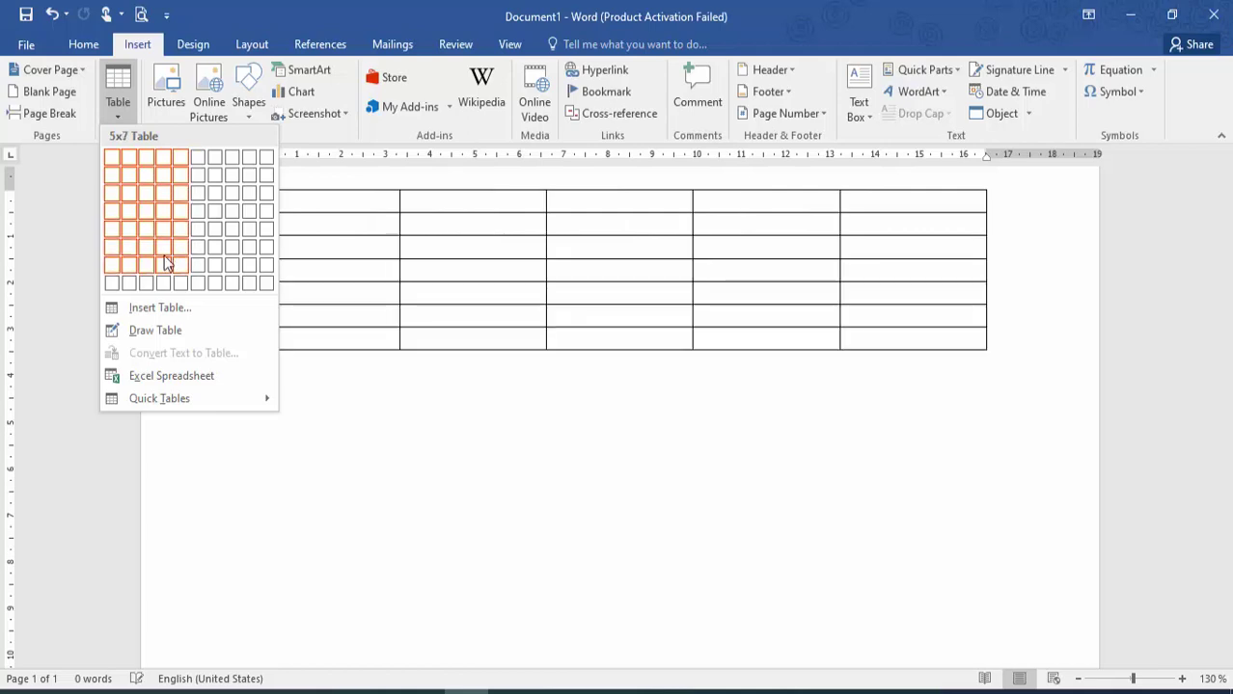
key(Escape)
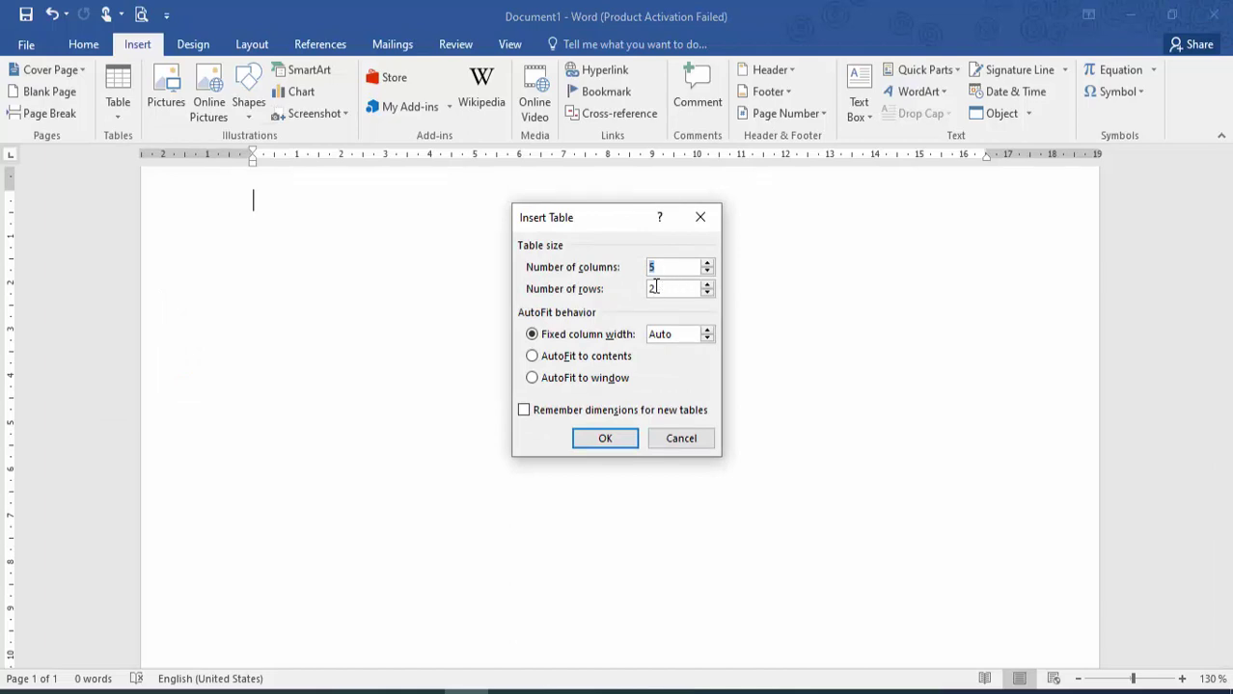
click(615, 436)
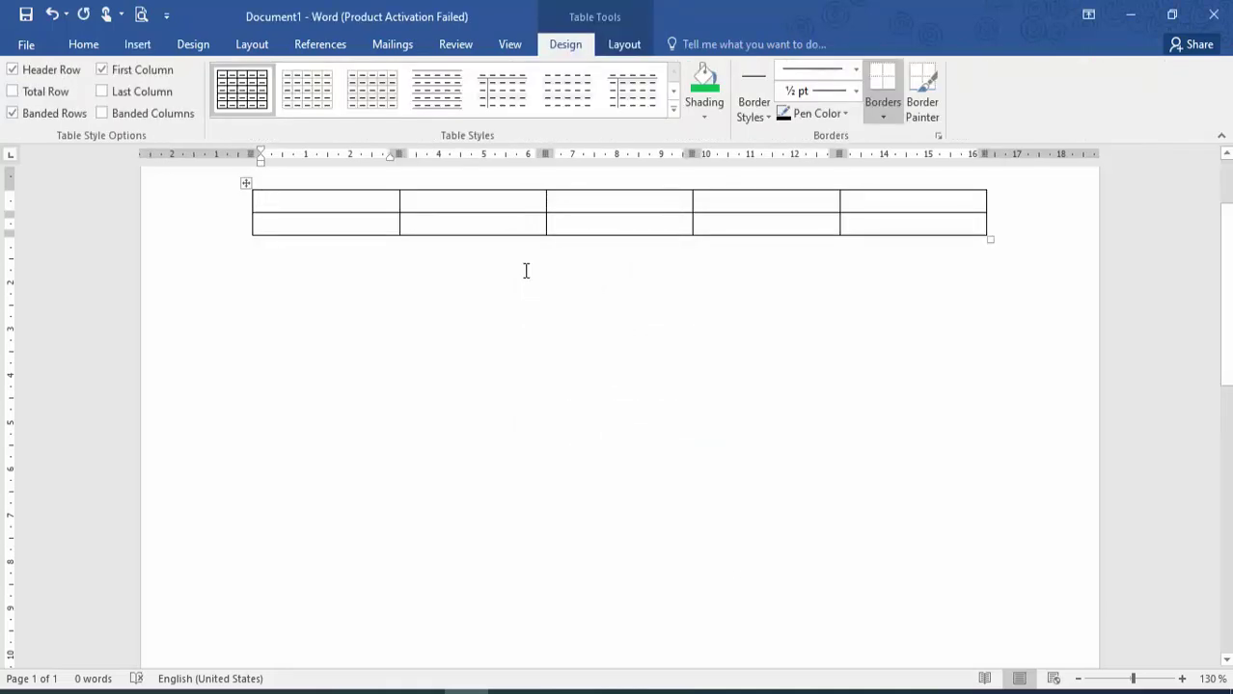
key(ctrl+z)
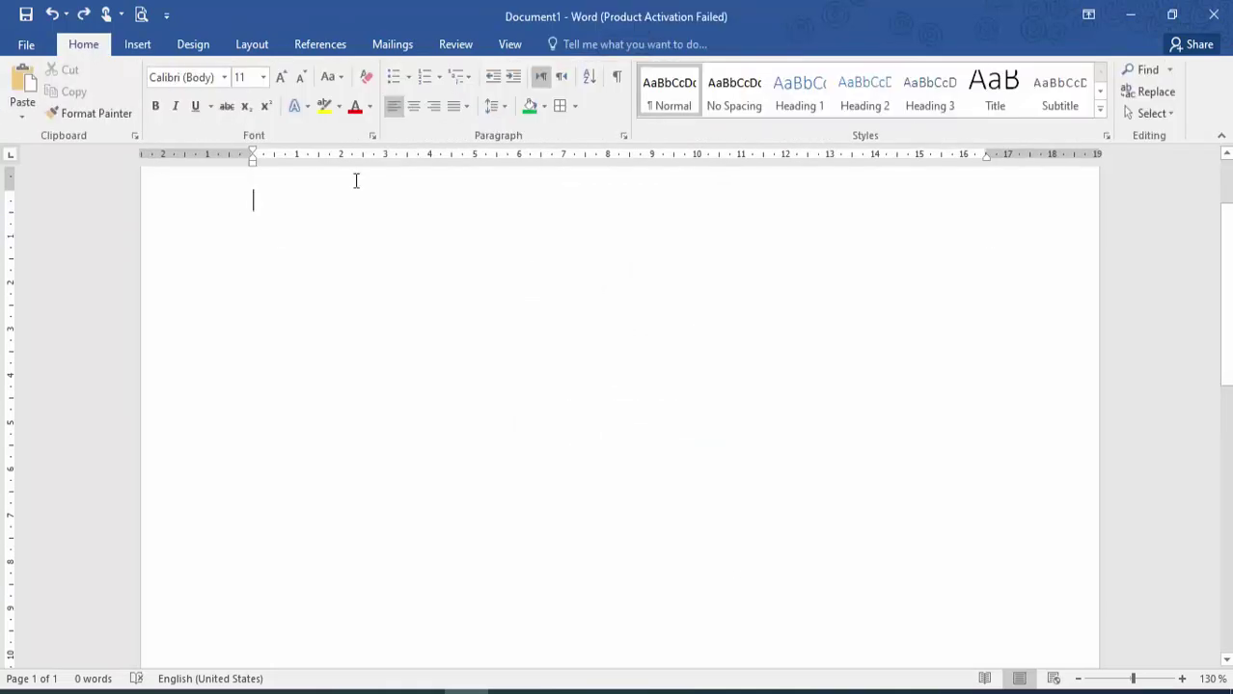
- Draw a table about 15 cm wide and 2.9 cm high, with two vertical dividers, a full horizontal divider and one spanning only the last two columns
click(147, 48)
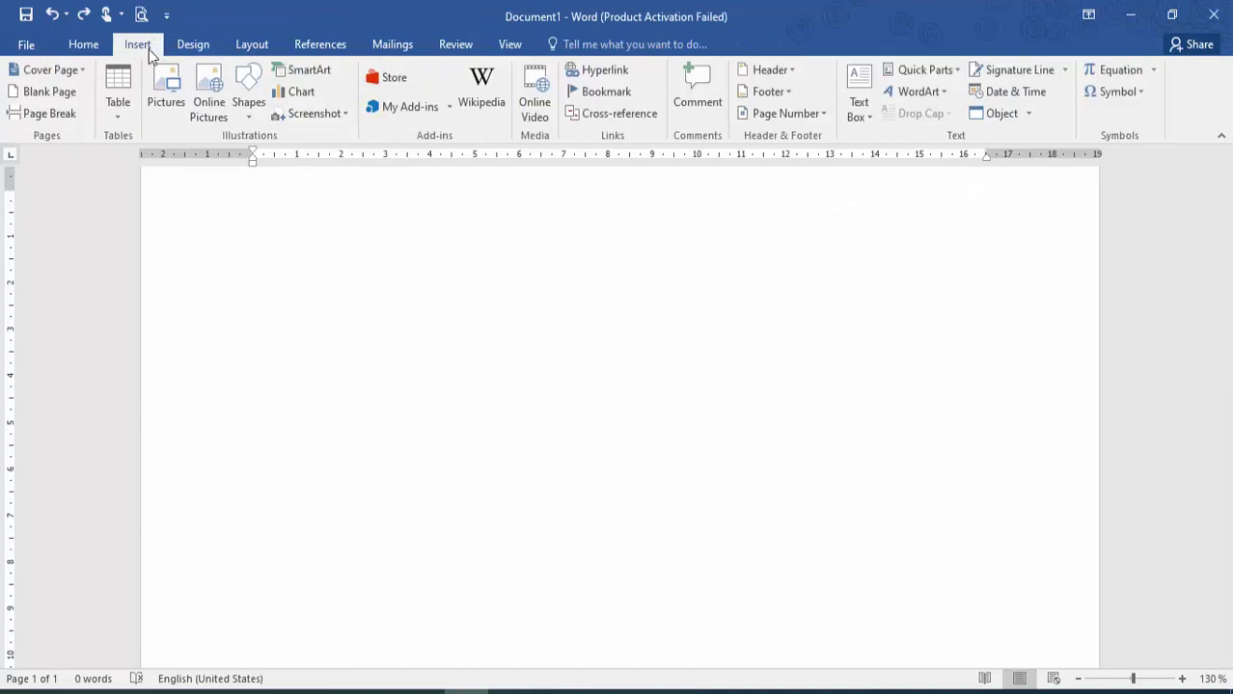
click(115, 100)
click(162, 324)
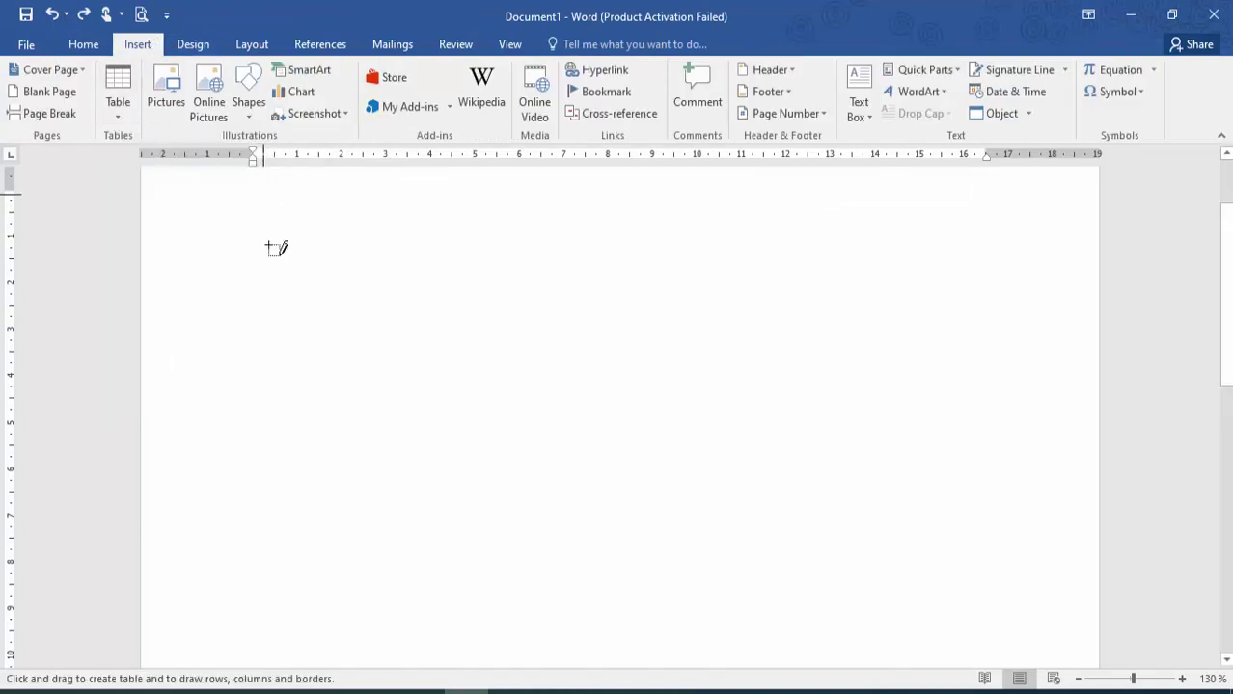
mouse_move(263, 194)
mouse_down()
mouse_move(269, 356)
mouse_move(940, 329)
mouse_up()
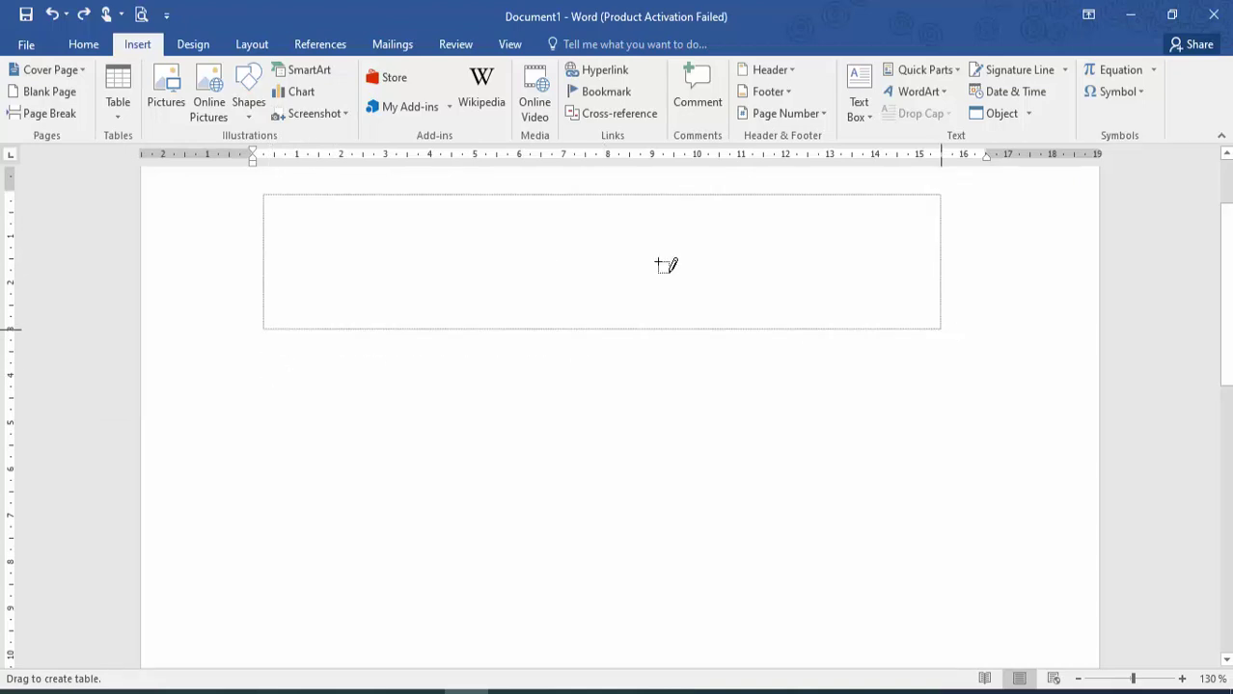
drag(389, 199, 386, 323)
drag(380, 241, 760, 241)
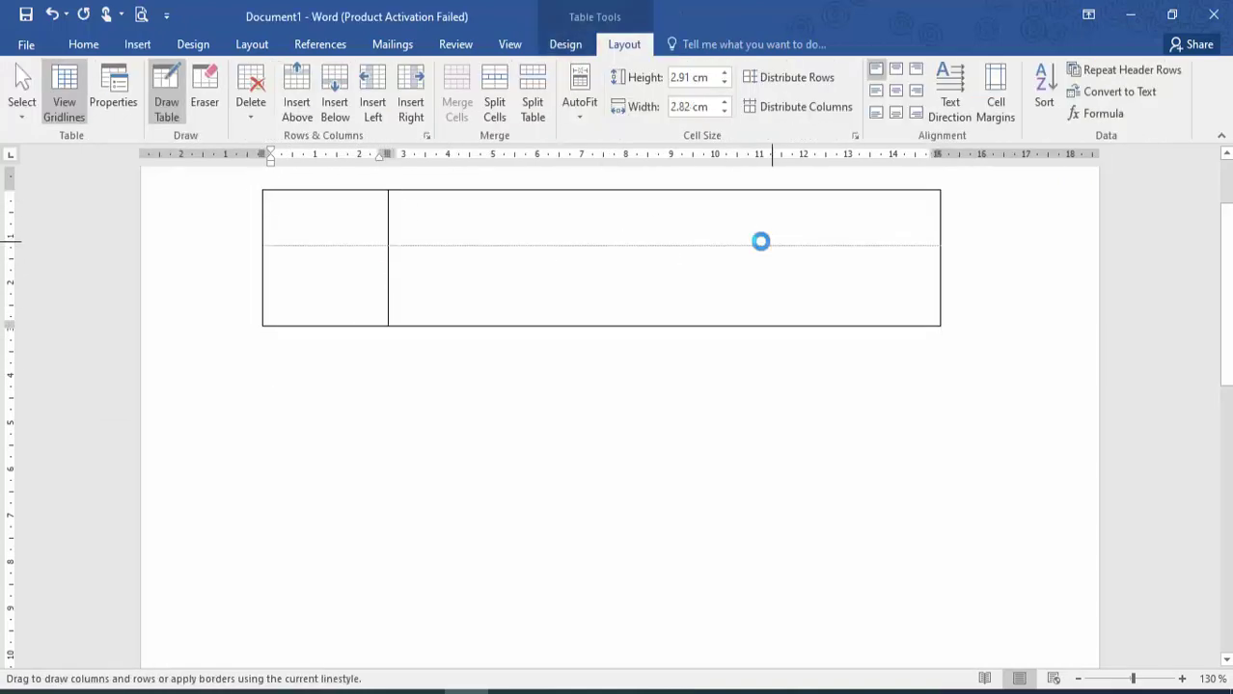
drag(658, 197, 657, 328)
drag(405, 281, 905, 280)
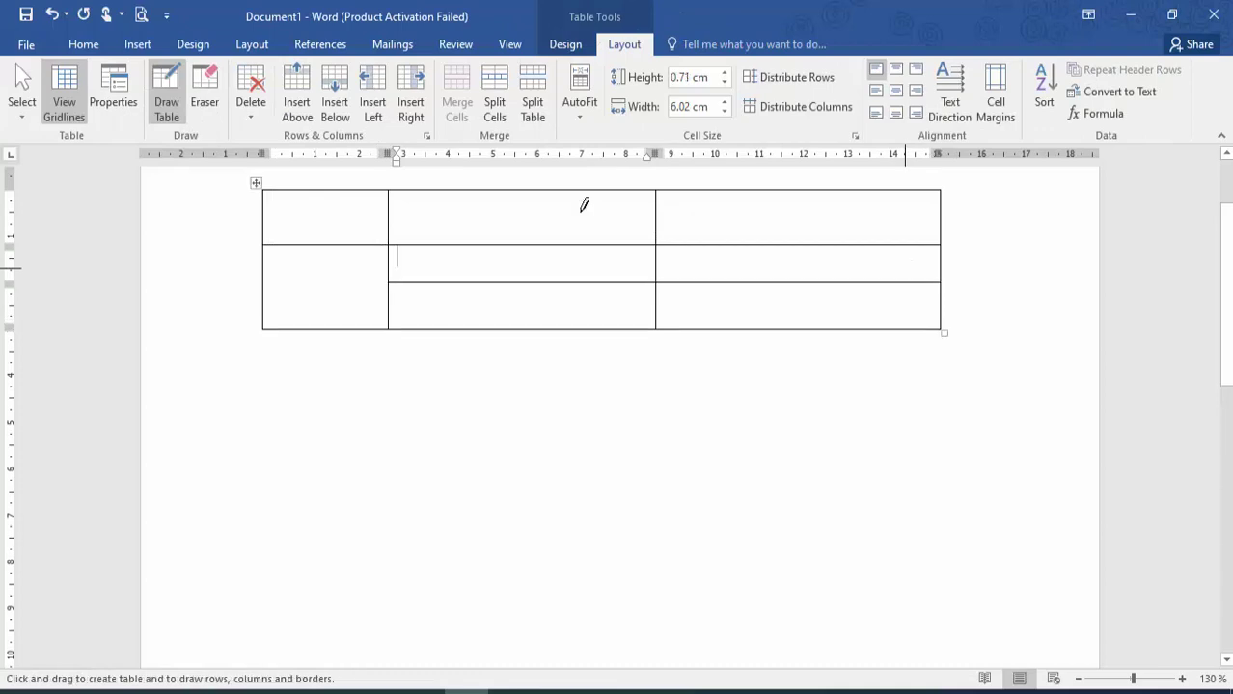
- Undo the drawn table together with all of its dividing lines
click(124, 44)
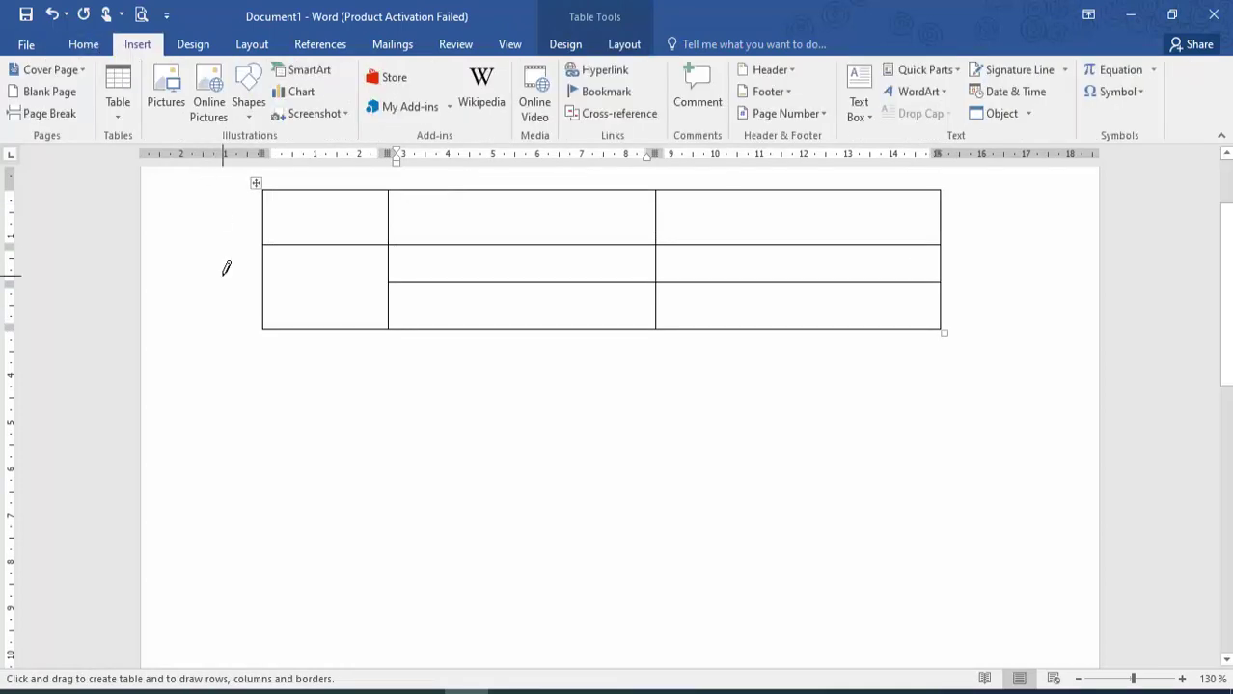
key(ctrl+z)
key(ctrl+z)
key(ctrl+z)
key(ctrl+z)
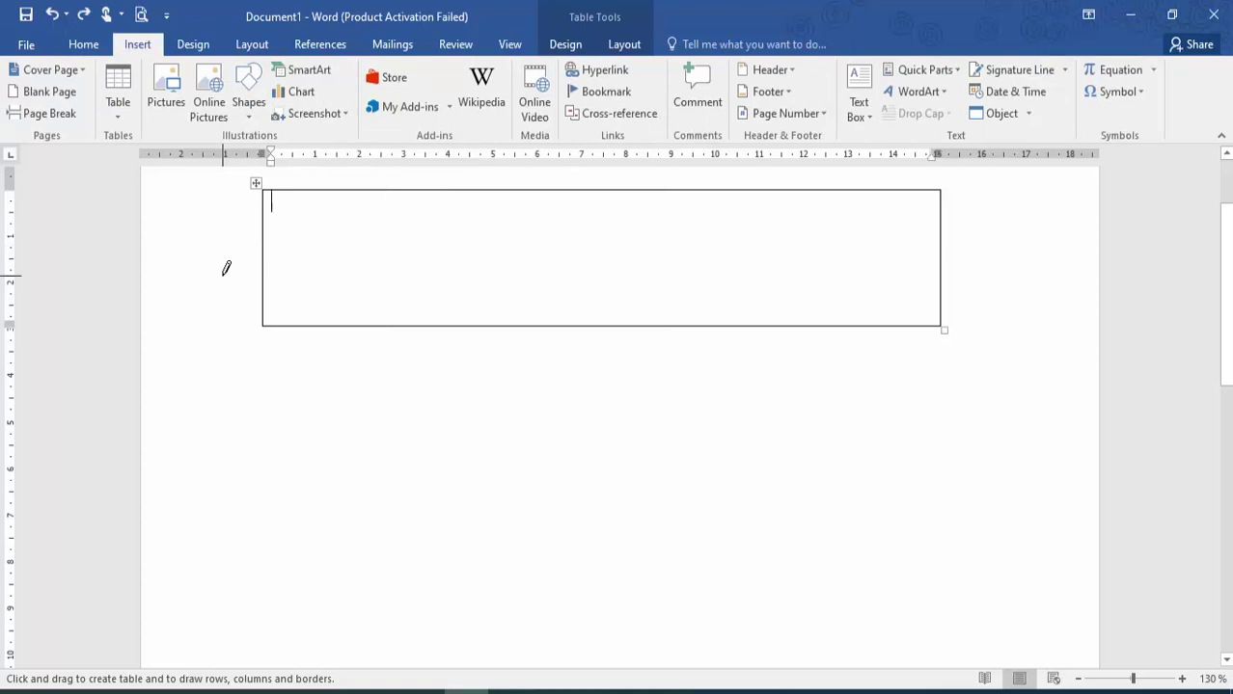
key(ctrl+z)
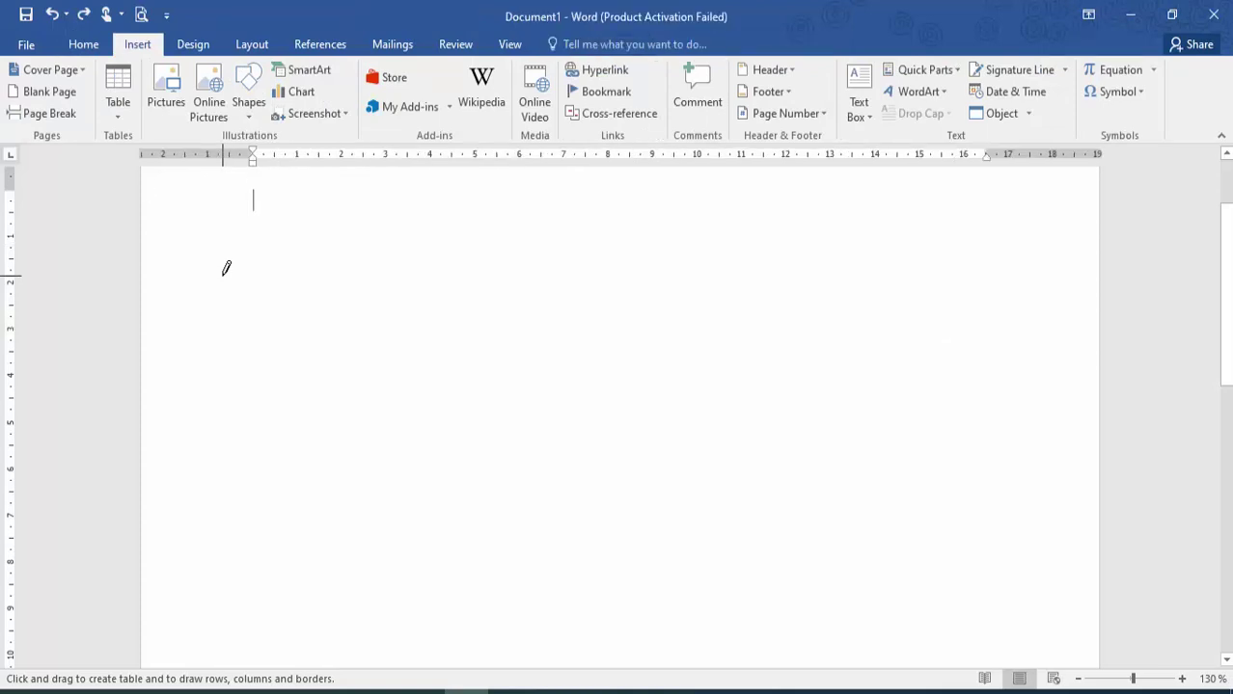
- Look through the built-in Quick Tables designs and close the gallery without inserting one
click(120, 116)
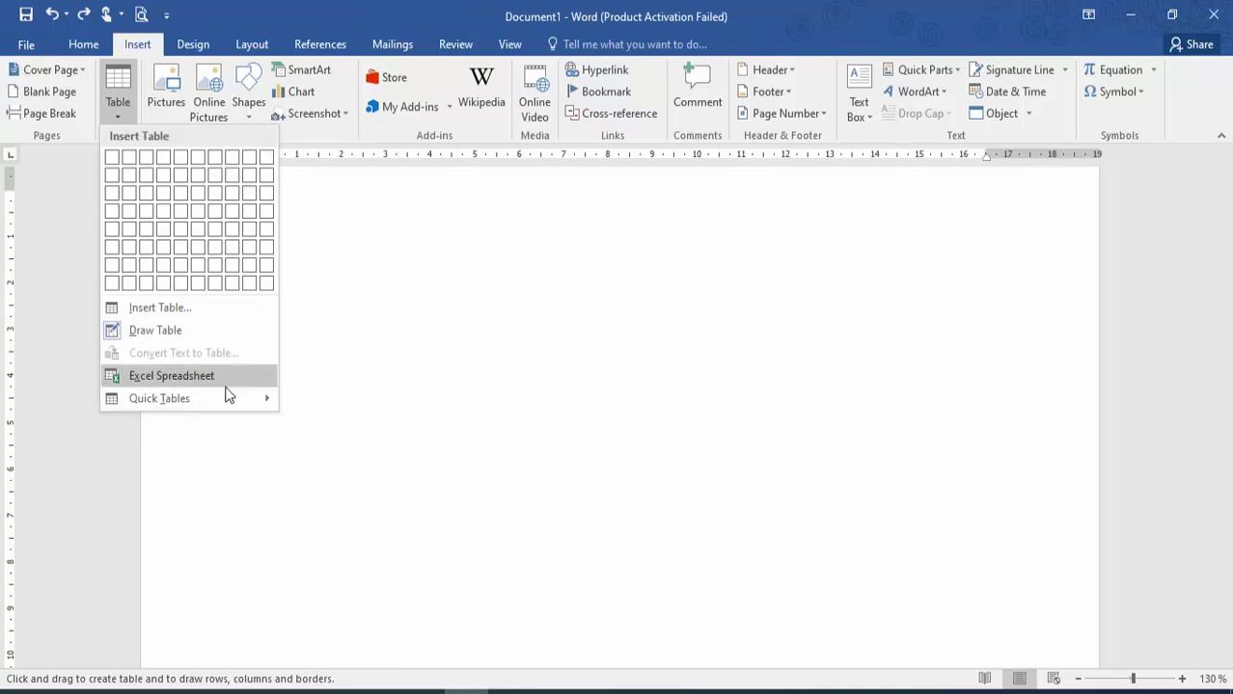
mouse_move(225, 396)
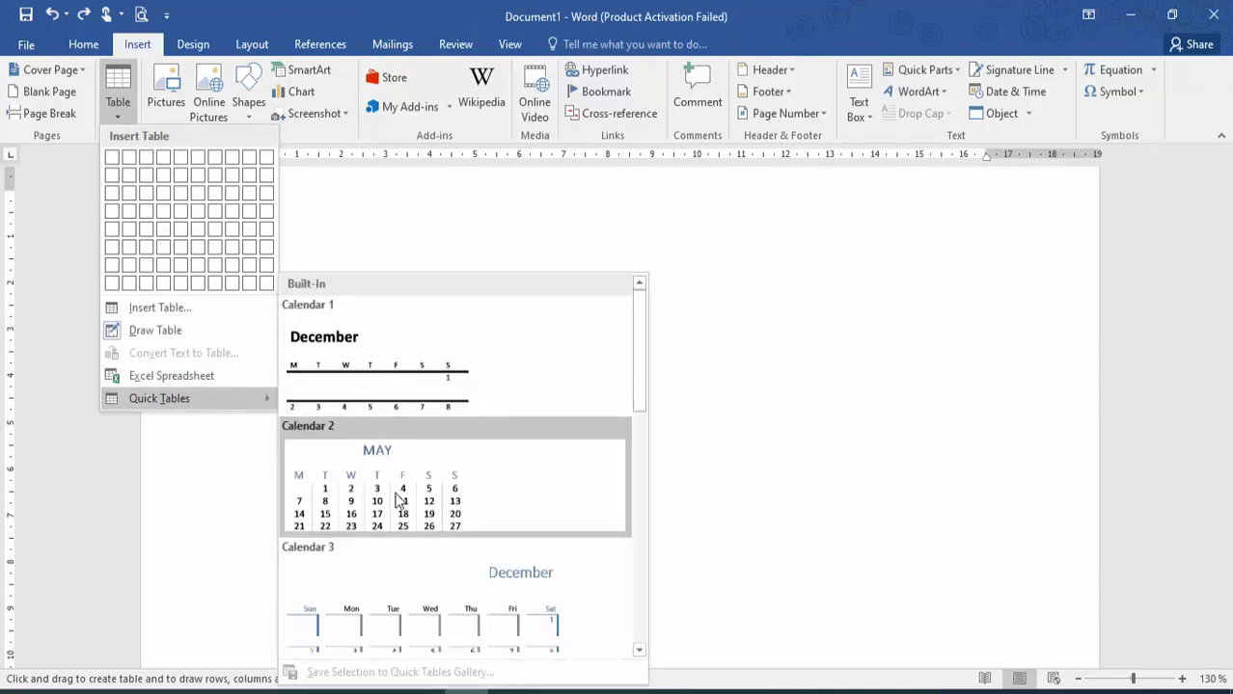
drag(644, 388, 517, 600)
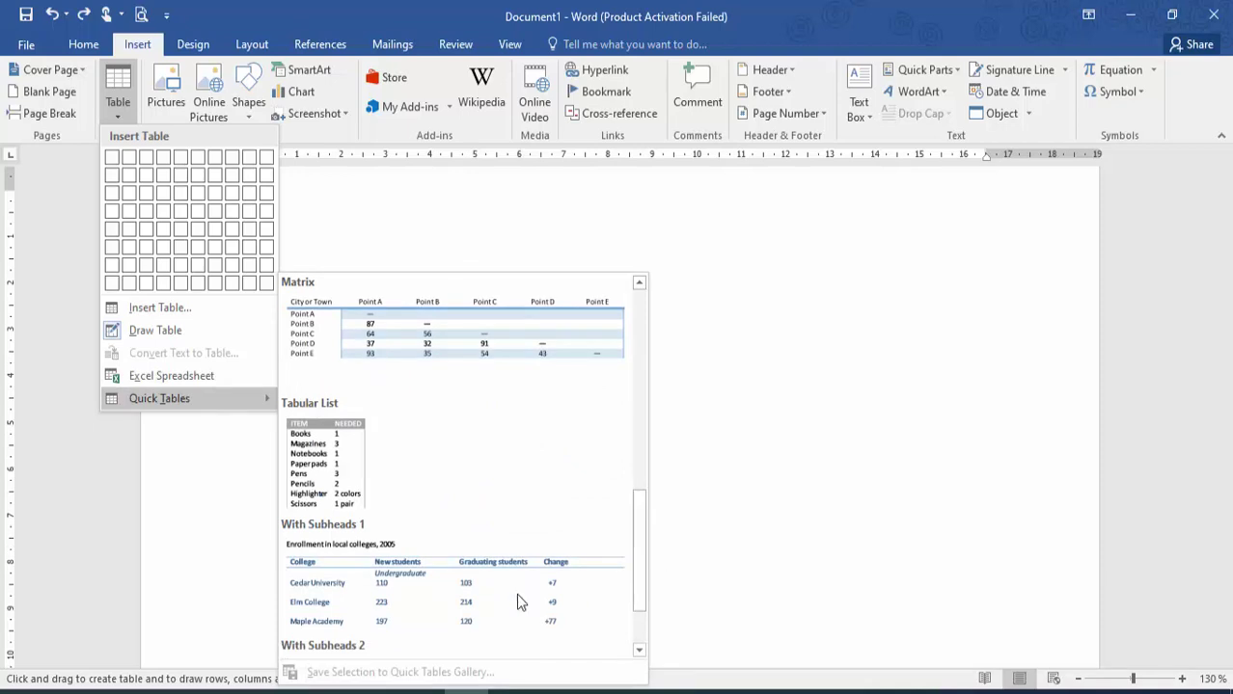
click(759, 307)
- Insert a table with 2 columns and 6 rows, and enter the headings ID and CATEGORY in its first row
click(120, 112)
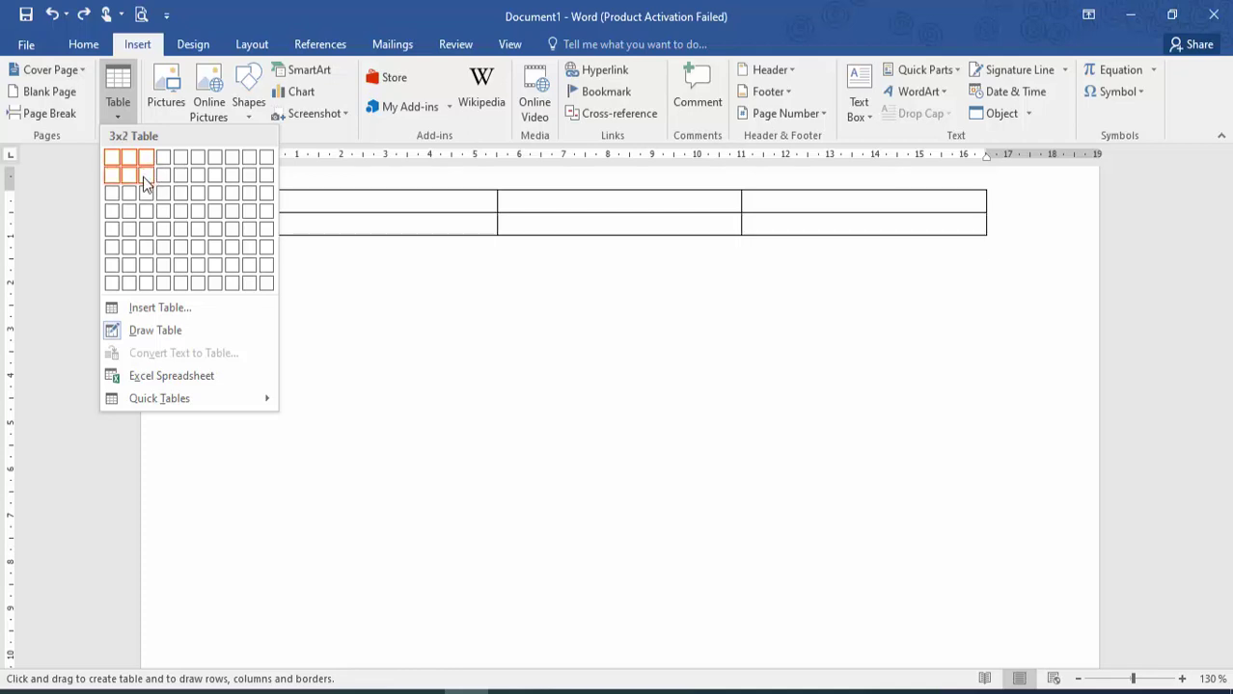
click(138, 246)
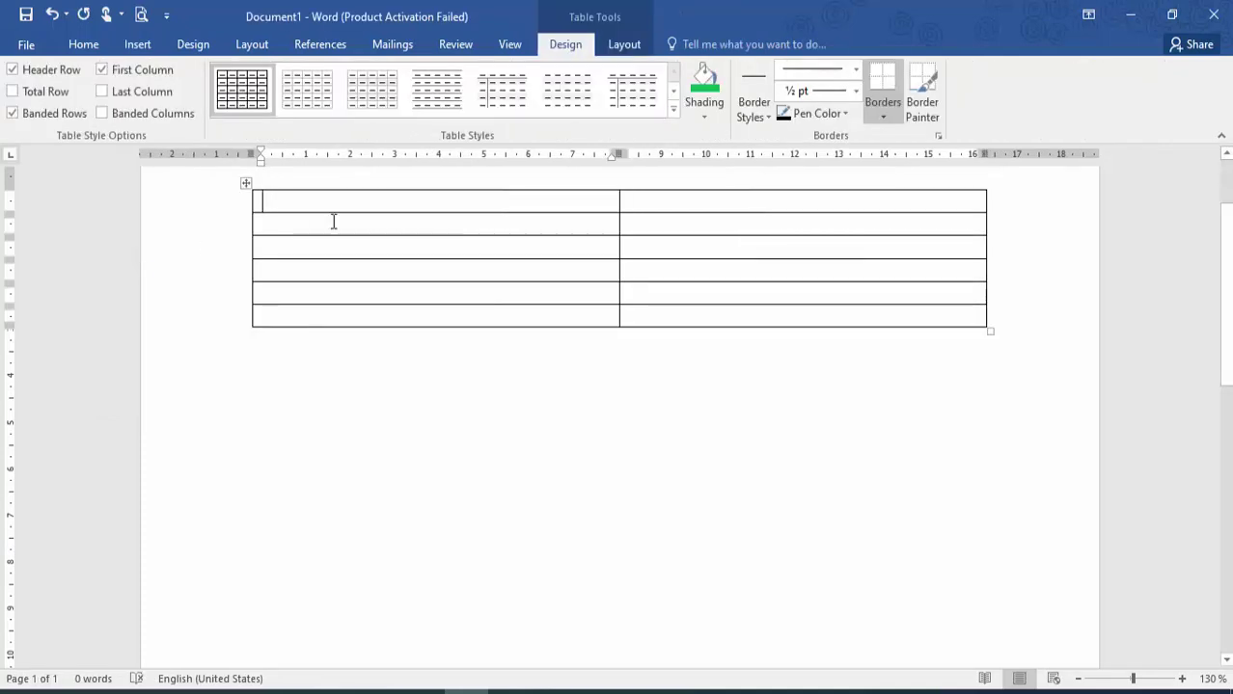
text(ID)
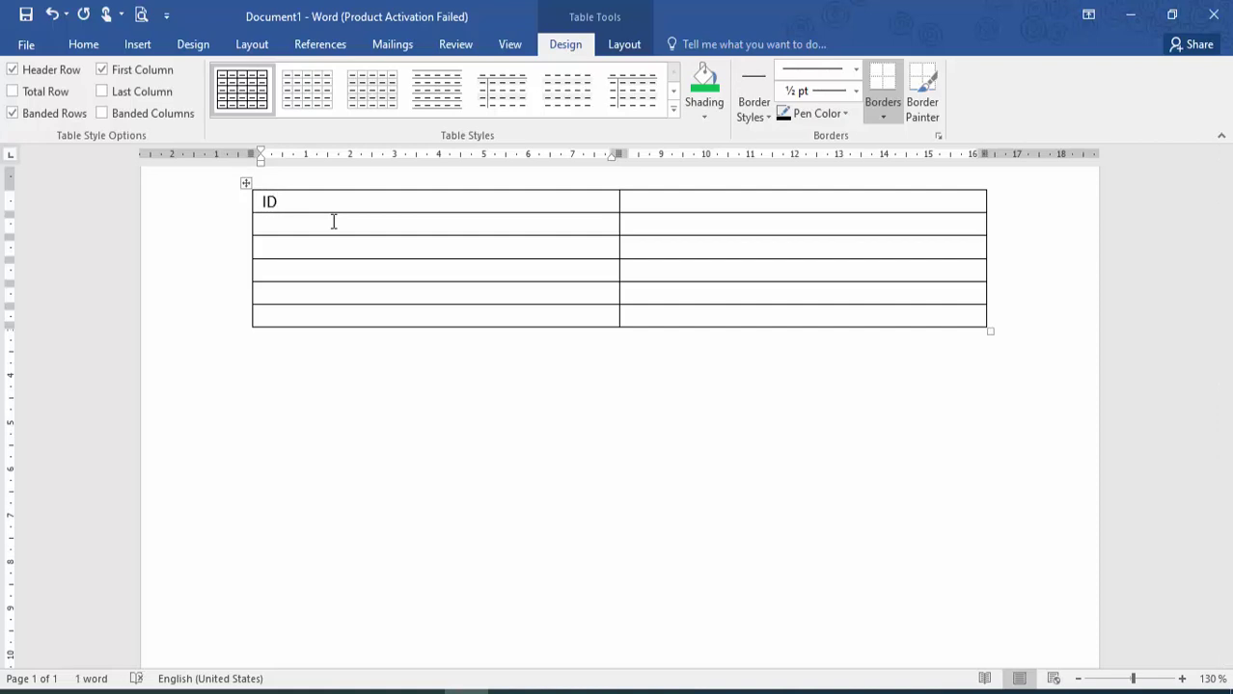
key(Tab)
text(CATEG)
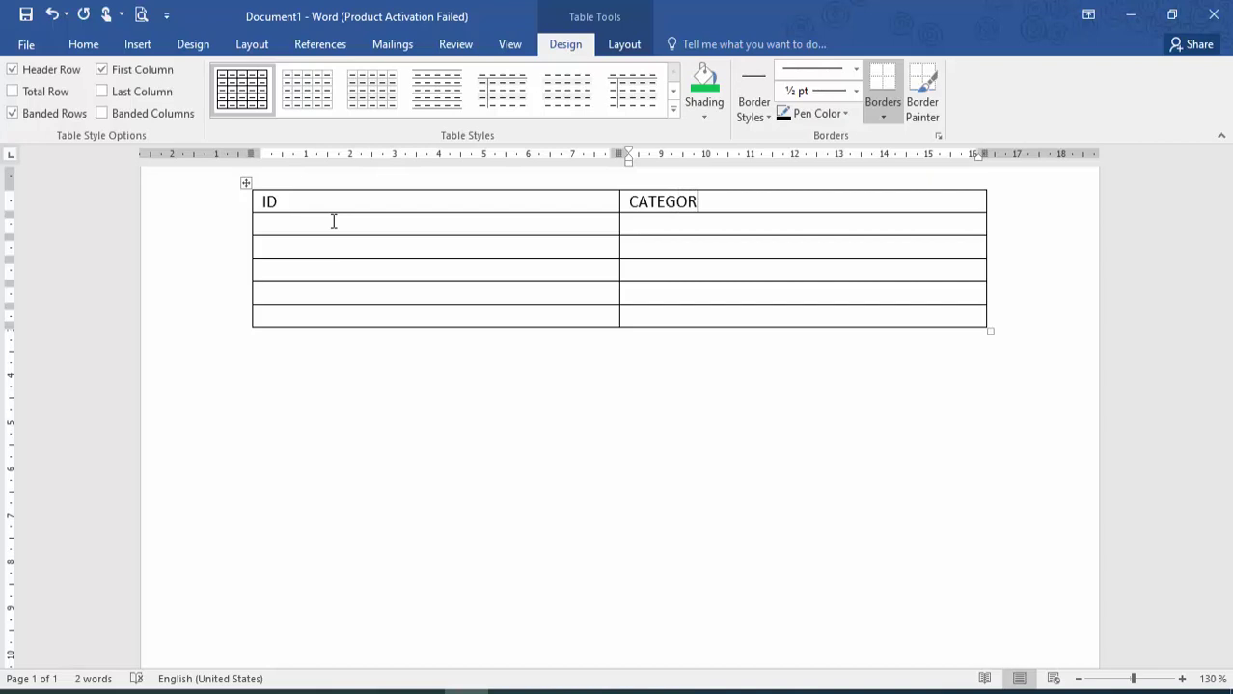
text(Y)
- Fill the row below the headings with ID 1 and category SPORTS
key(Down)
key(Left)
text(1)
key(Tab)
text(SPORTS)
key(Down)
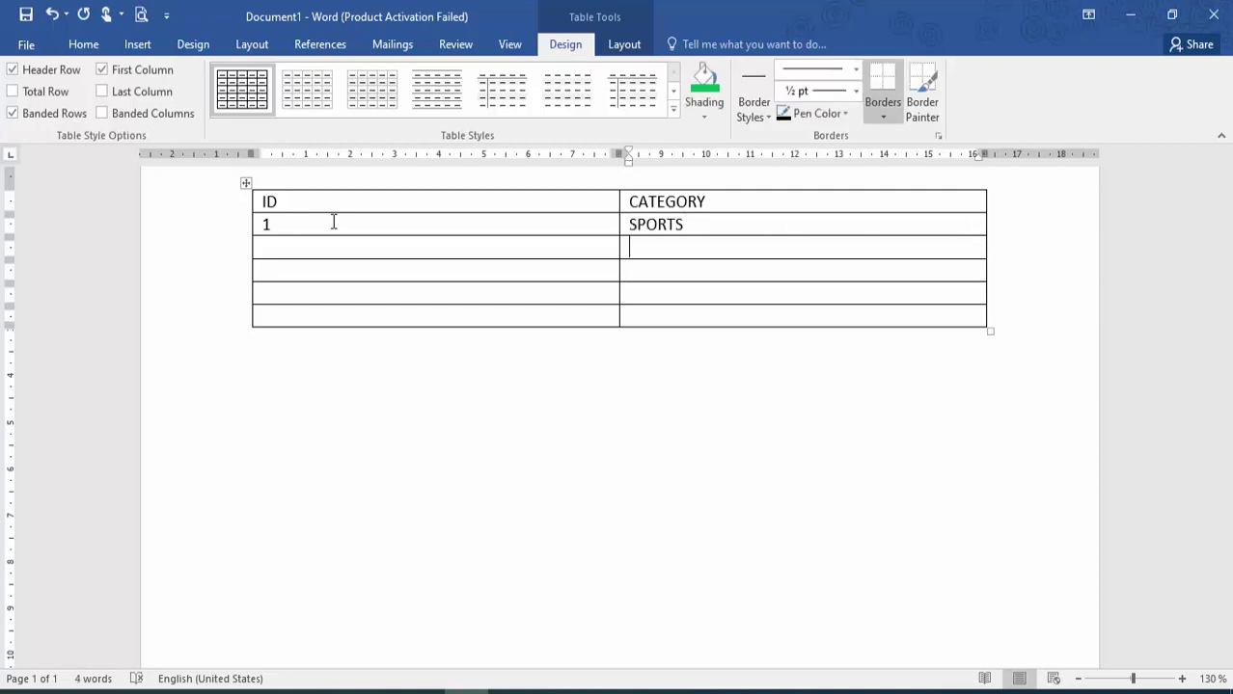
- Enter 2, 3, 4 and 5 in the remaining ID cells, and place the cursor in the category cell of row 2
click(314, 255)
text(2)
key(Down)
text(3)
key(Down)
text(4)
key(Down)
text(5)
key(Down)
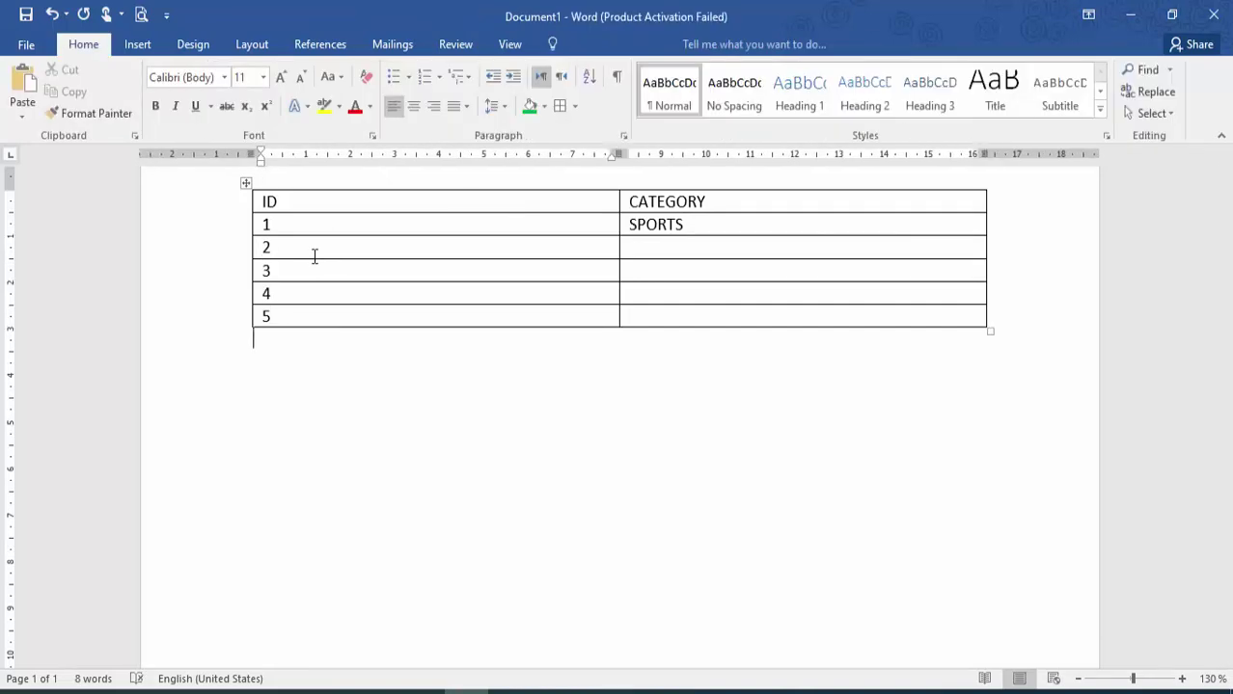
key(Up)
key(Up)
click(654, 247)
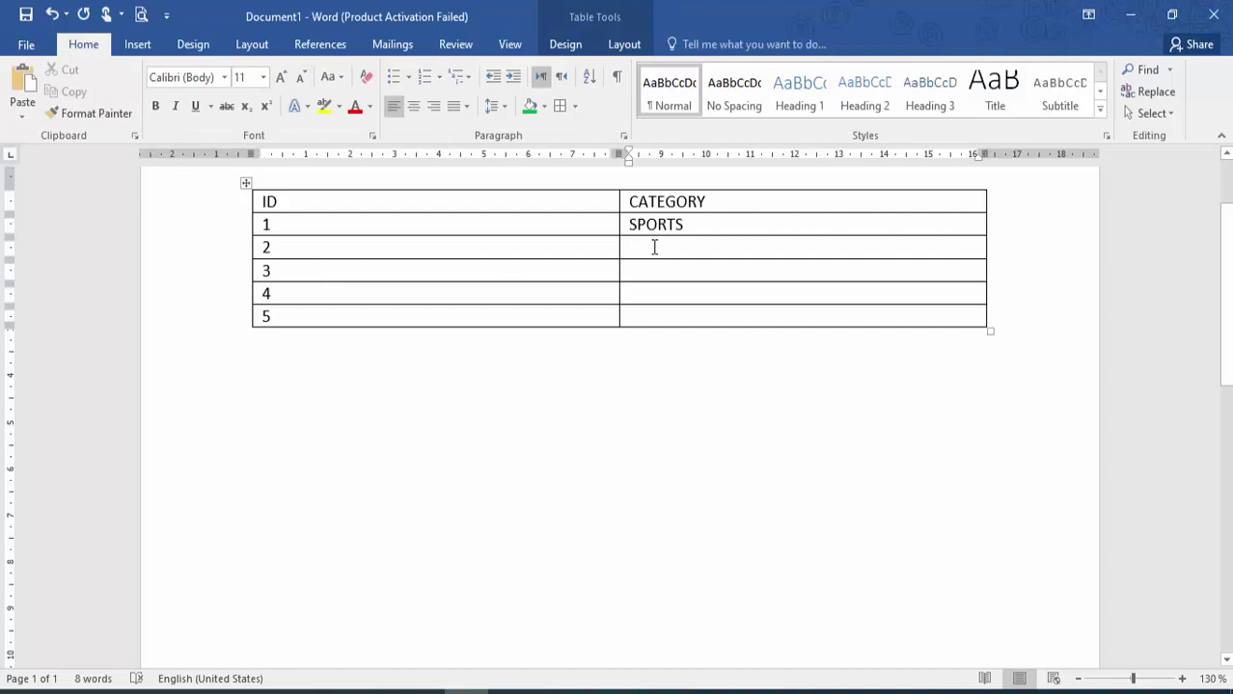
- Enter the categories TRAVEL, NEWS, TECHNOLOGY and MEDICAL for IDs 2 through 5
text(TRAVEL)
key(Down)
text(N)
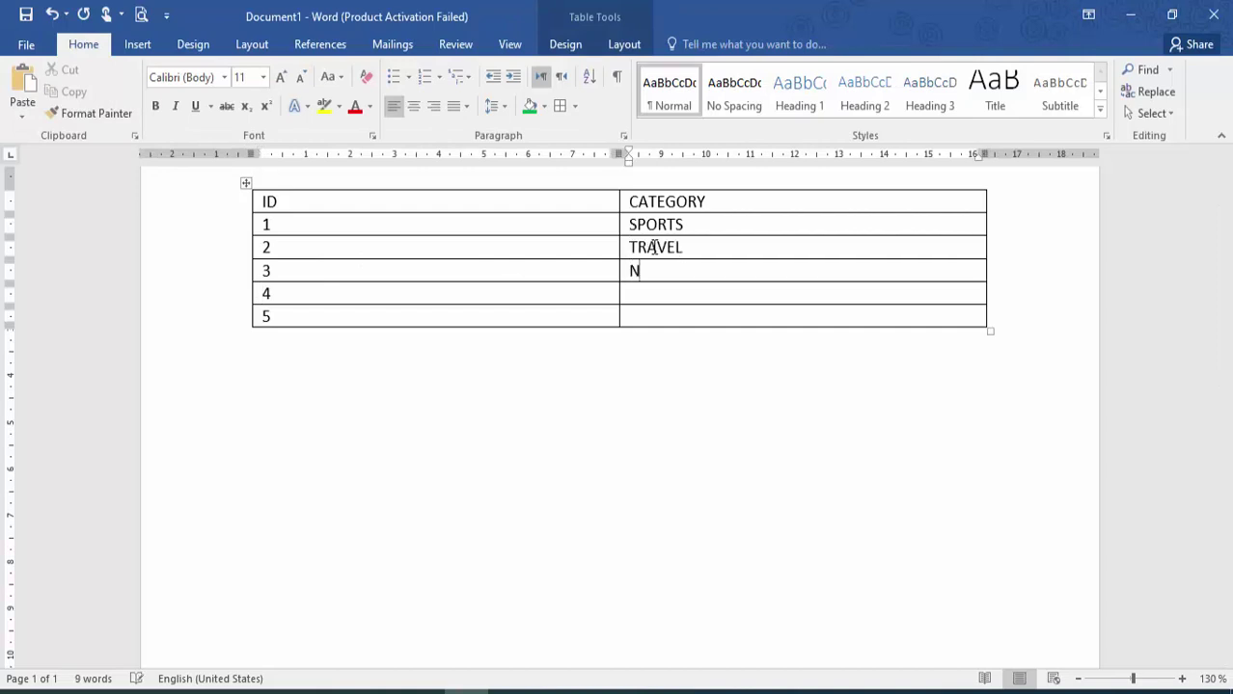
text(EWS)
key(Down)
text(TECHB)
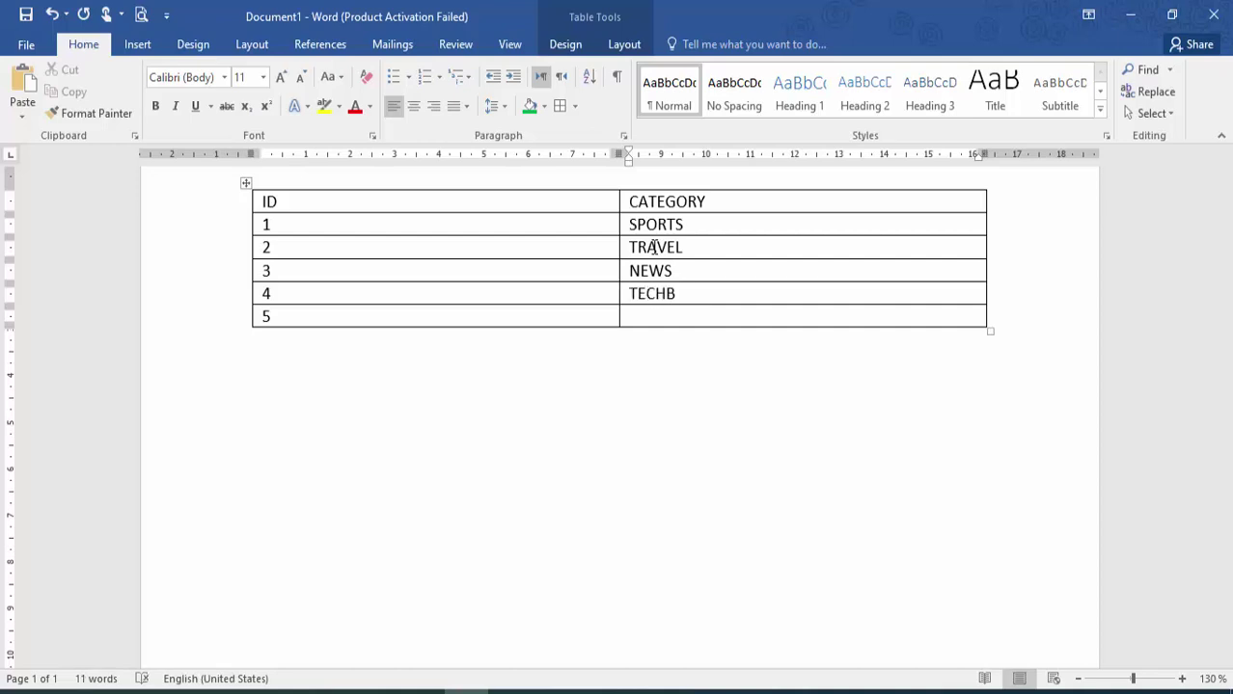
key(BackSpace)
text(NOLOGY)
text(MEDICAL)
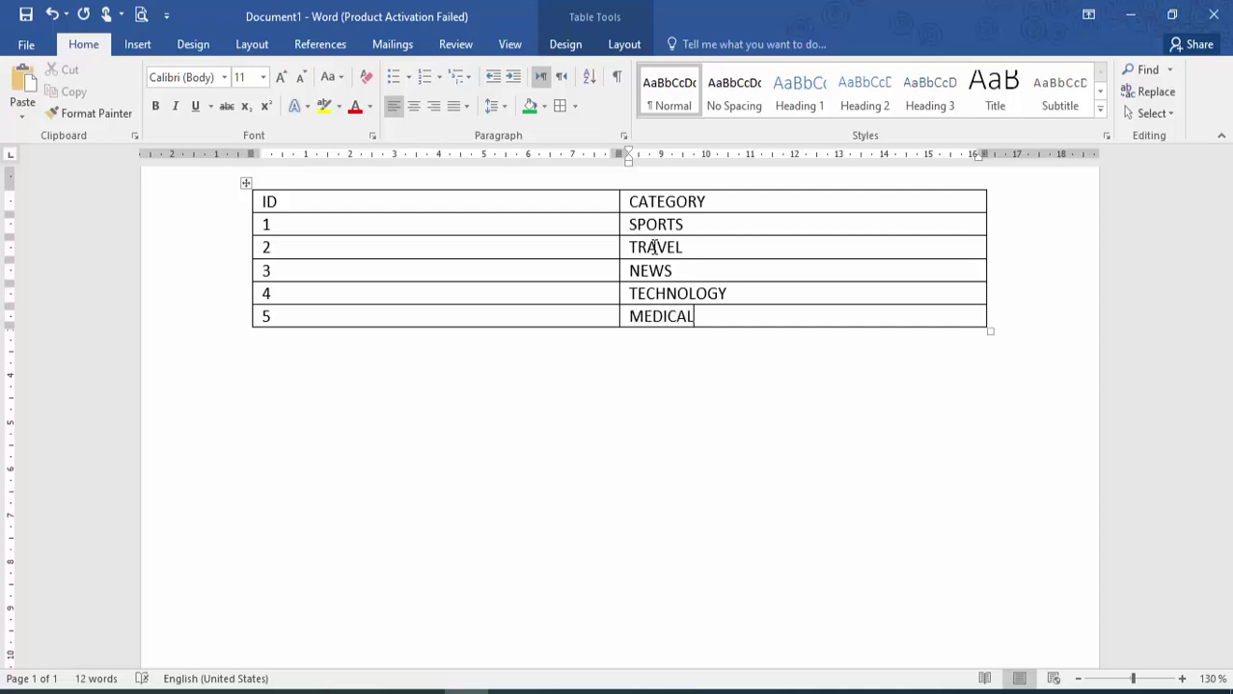
click(382, 220)
key(ctrl+a)
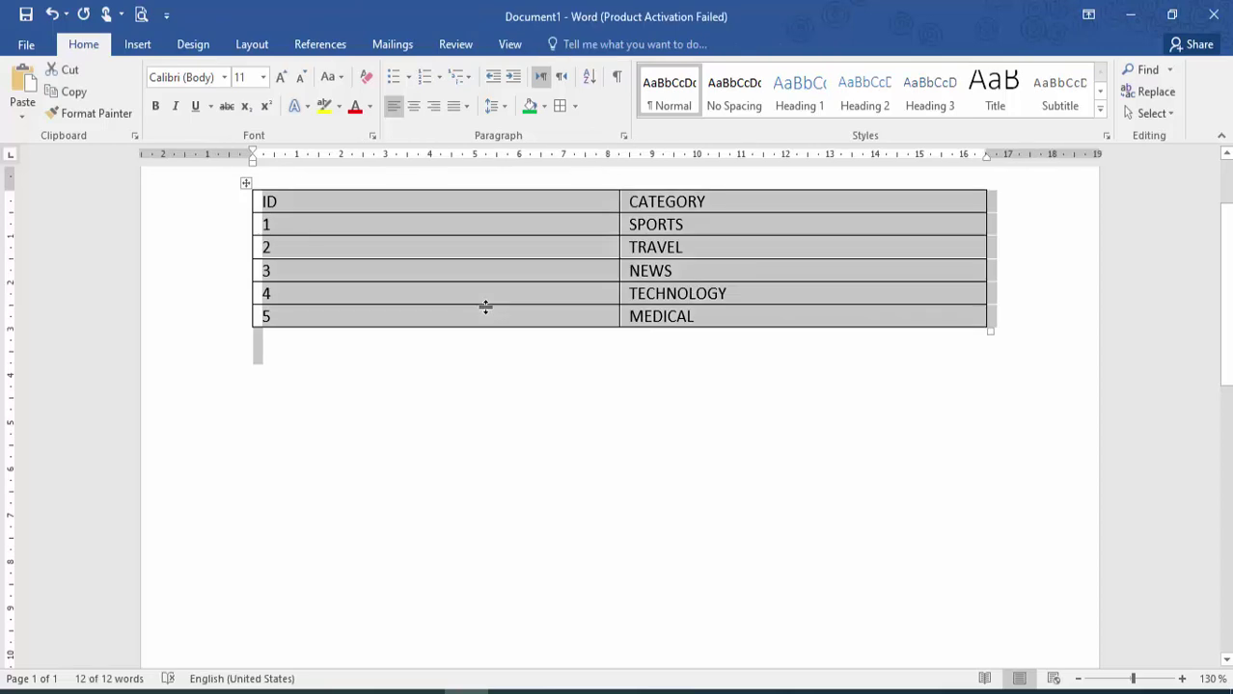
click(430, 230)
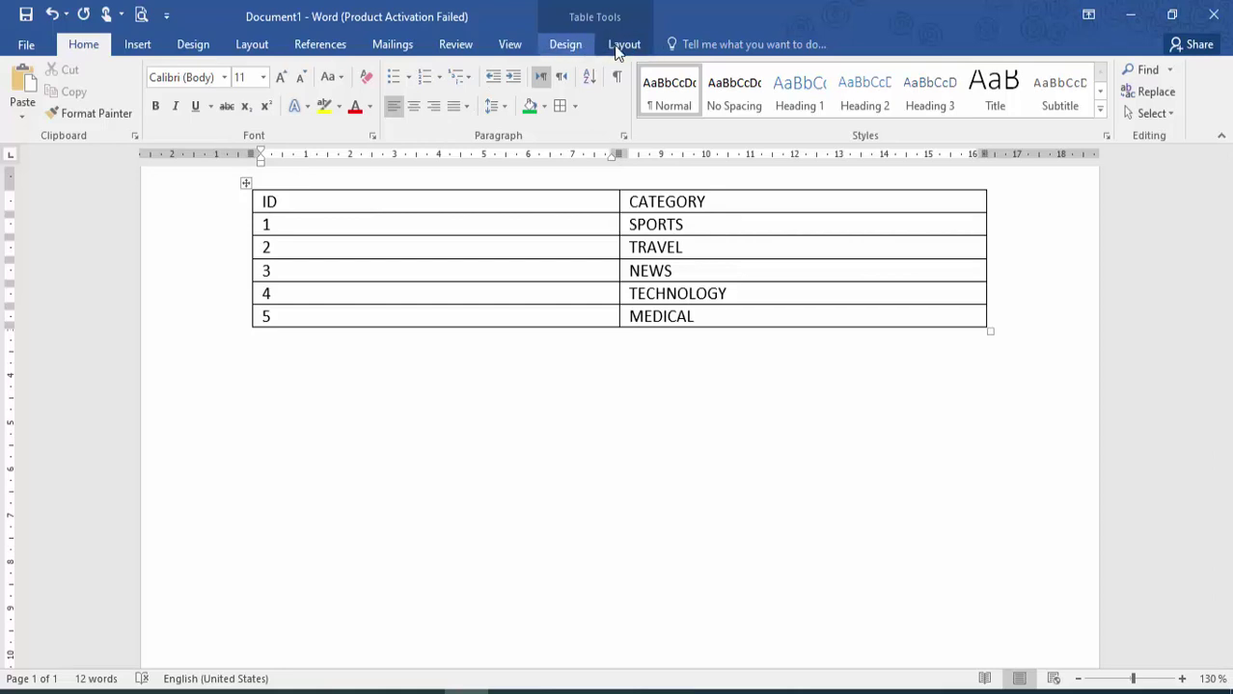
- Switch the table's Total Row option on and off again, and apply the black-header Grid Tables style with gray banded rows
click(566, 45)
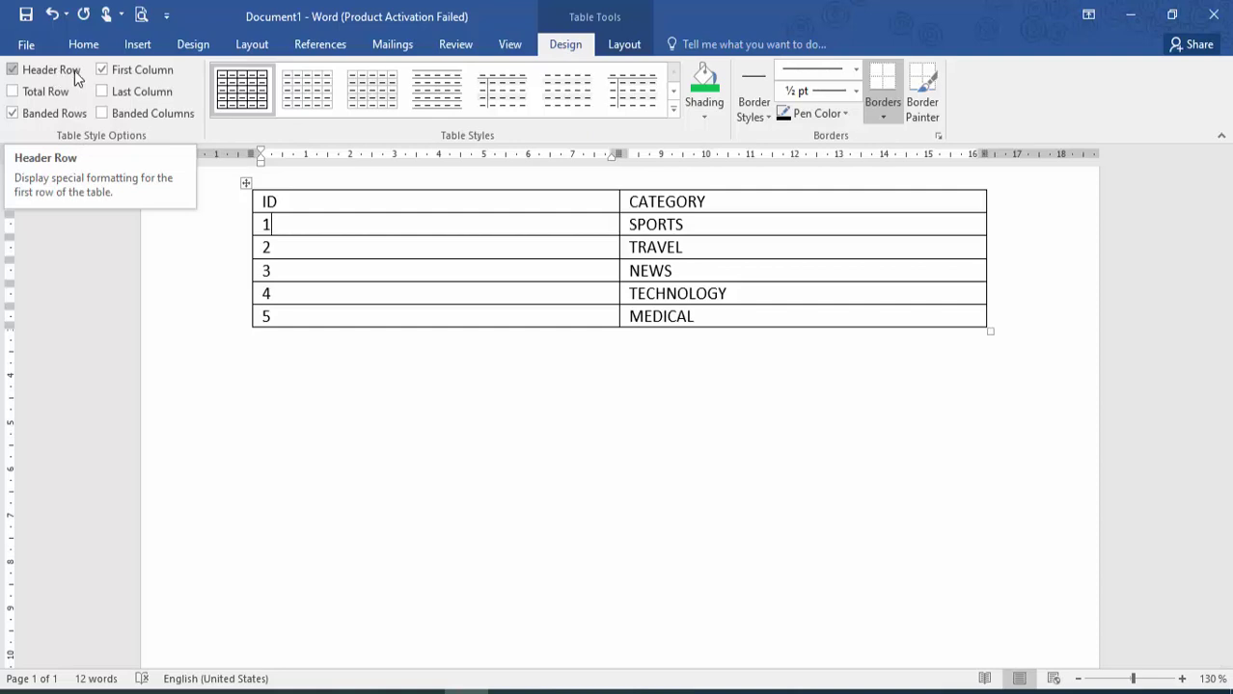
click(43, 95)
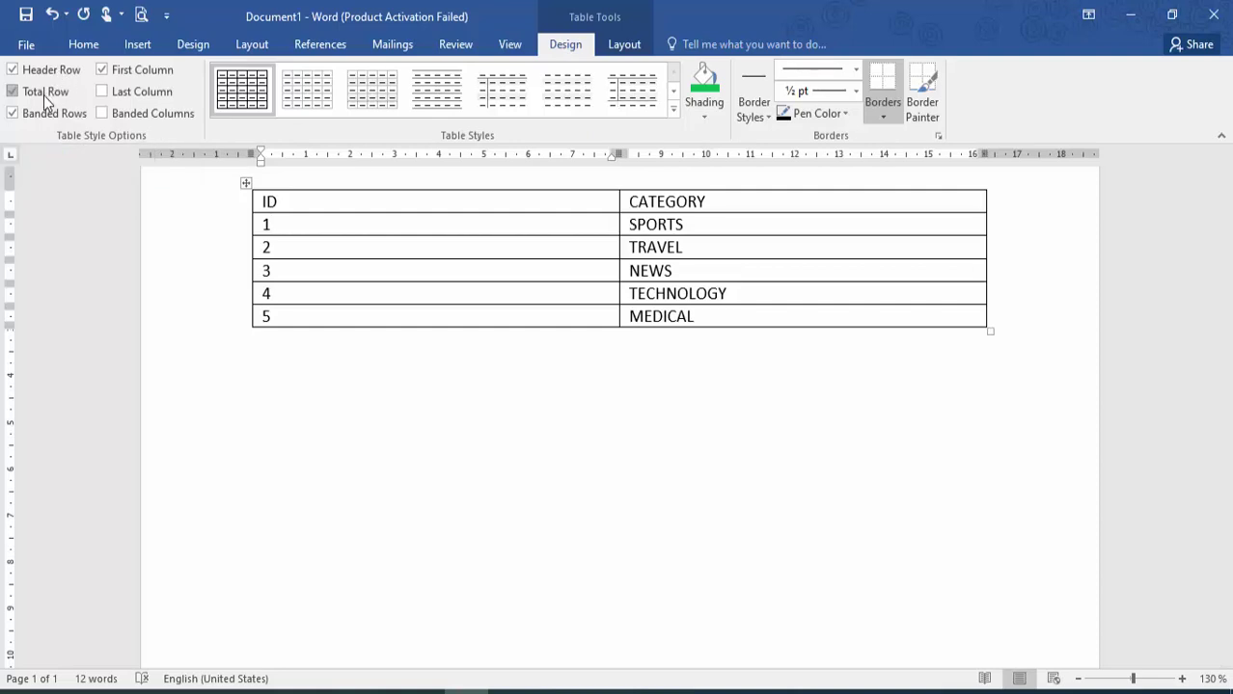
click(43, 95)
click(673, 109)
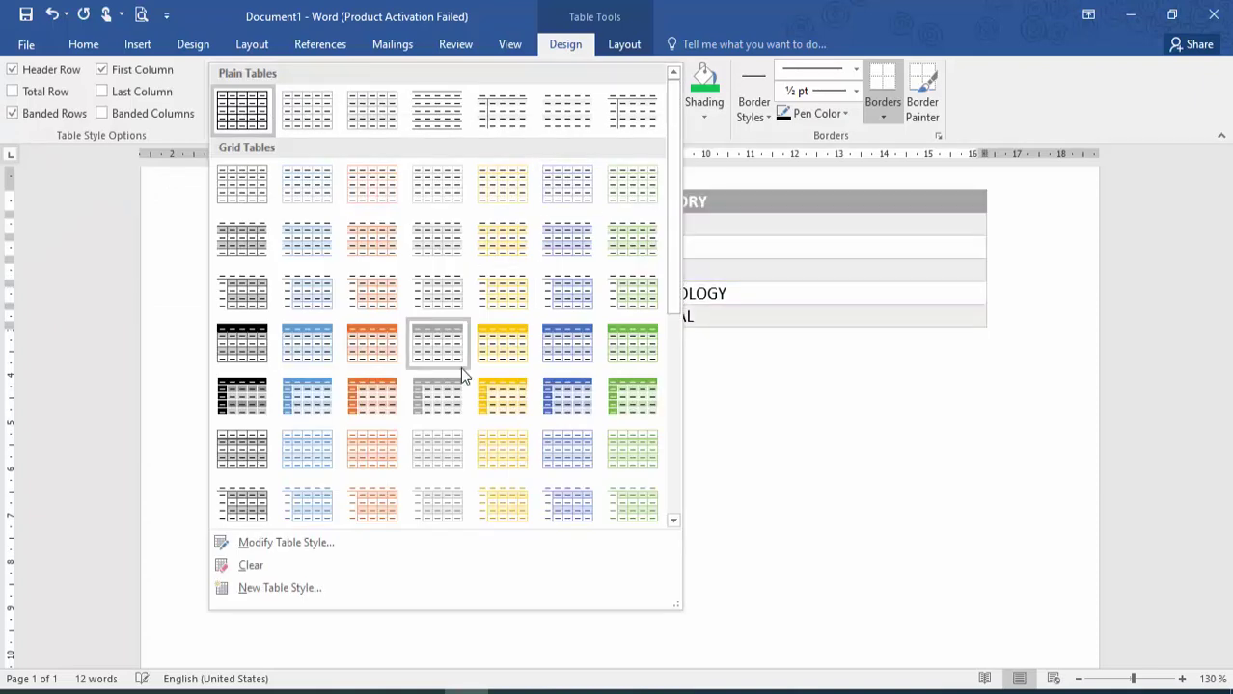
click(248, 354)
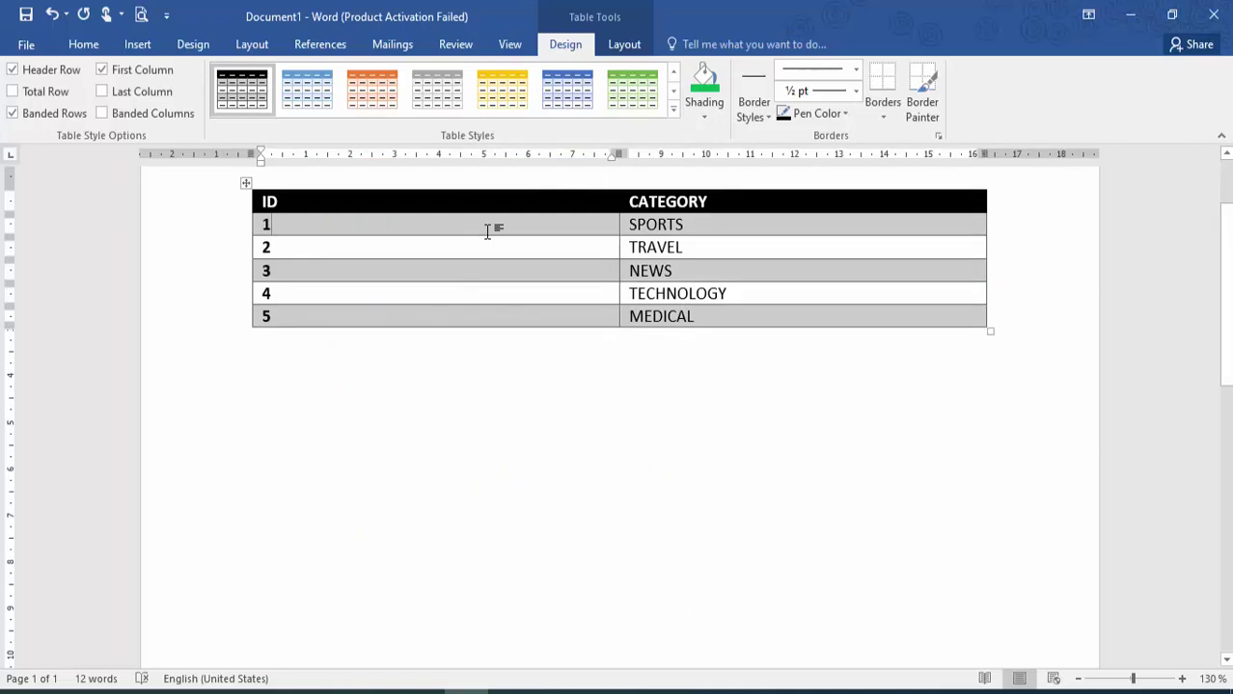
- Paint the divider between the two columns and the table's top edge with the thick light-orange theme border style
click(702, 114)
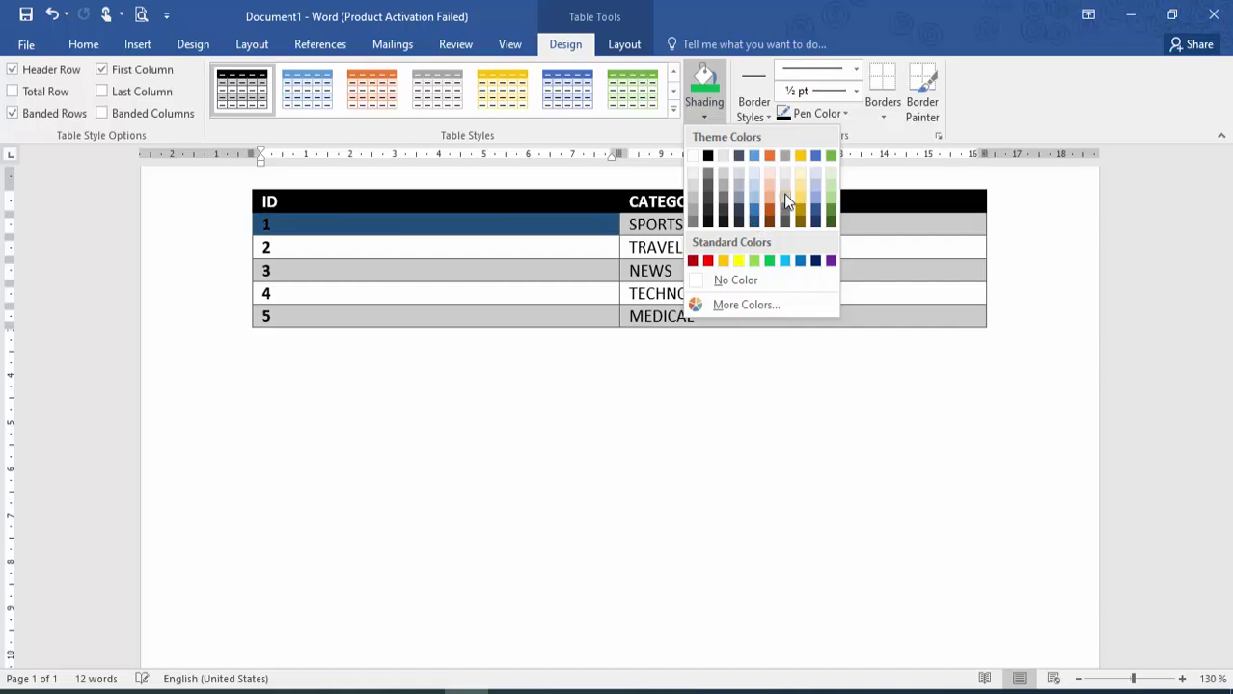
click(800, 8)
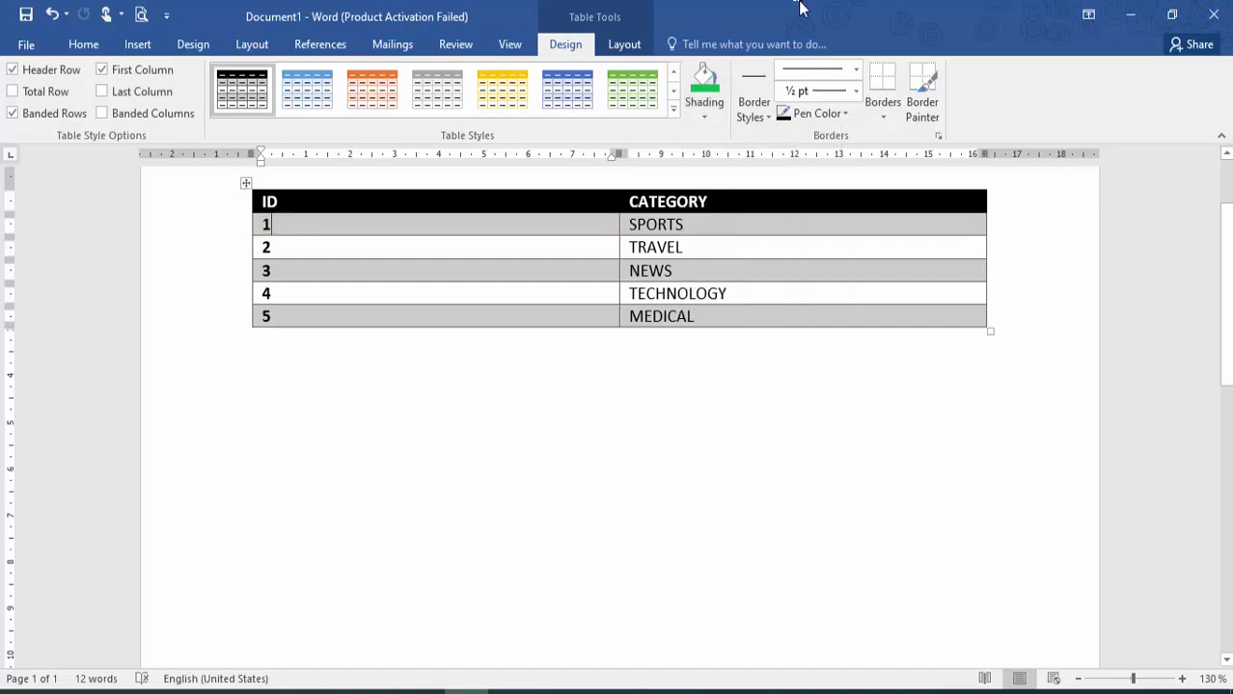
click(754, 114)
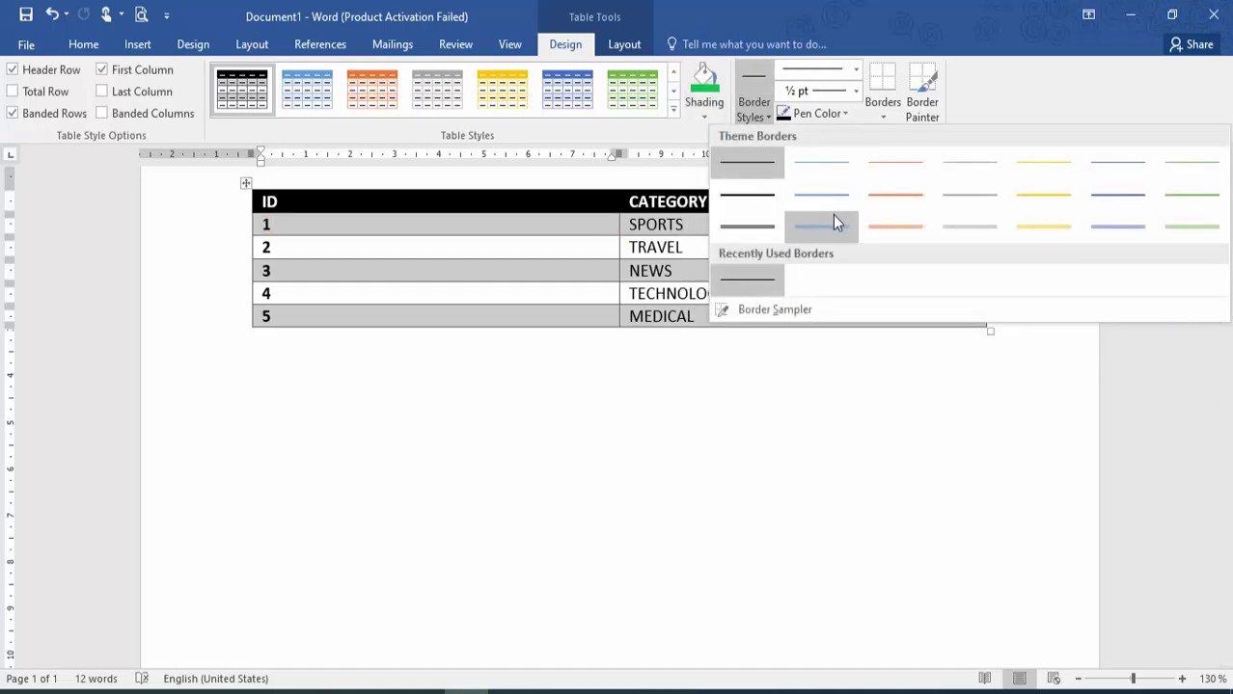
click(892, 223)
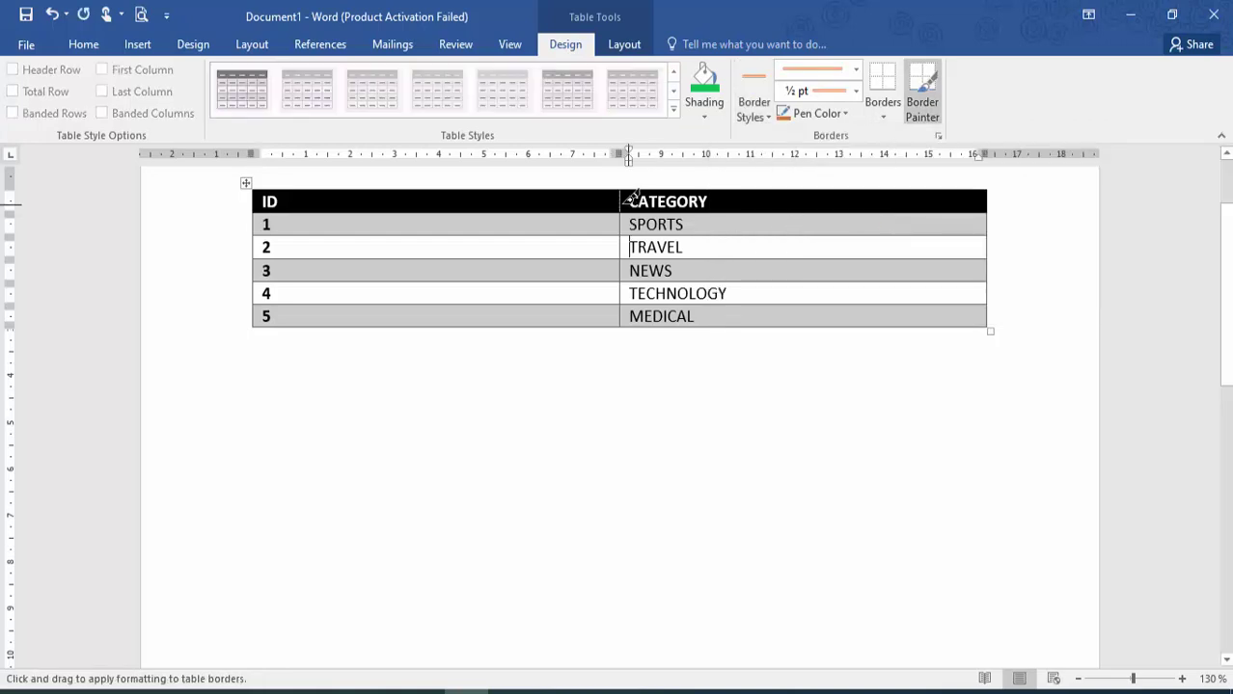
drag(620, 190, 617, 322)
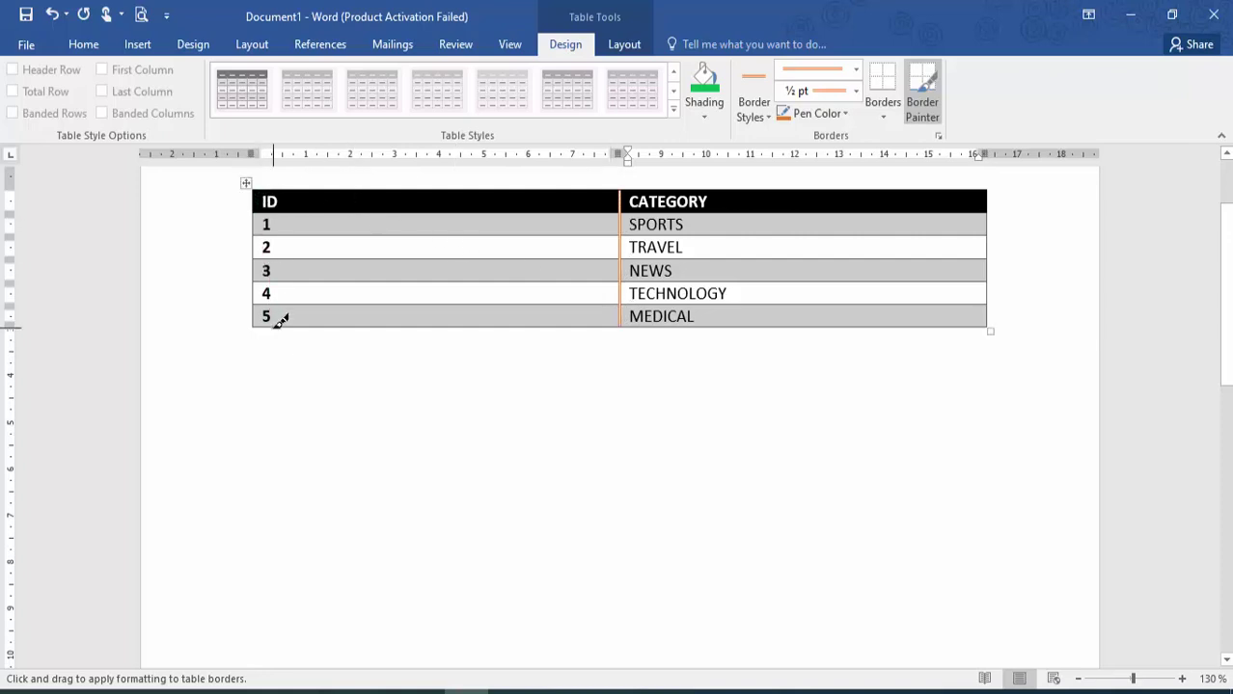
mouse_move(253, 189)
mouse_down()
mouse_move(230, 371)
mouse_move(256, 317)
mouse_up()
mouse_move(269, 182)
mouse_down()
mouse_move(473, 198)
mouse_move(820, 184)
mouse_move(888, 198)
mouse_up()
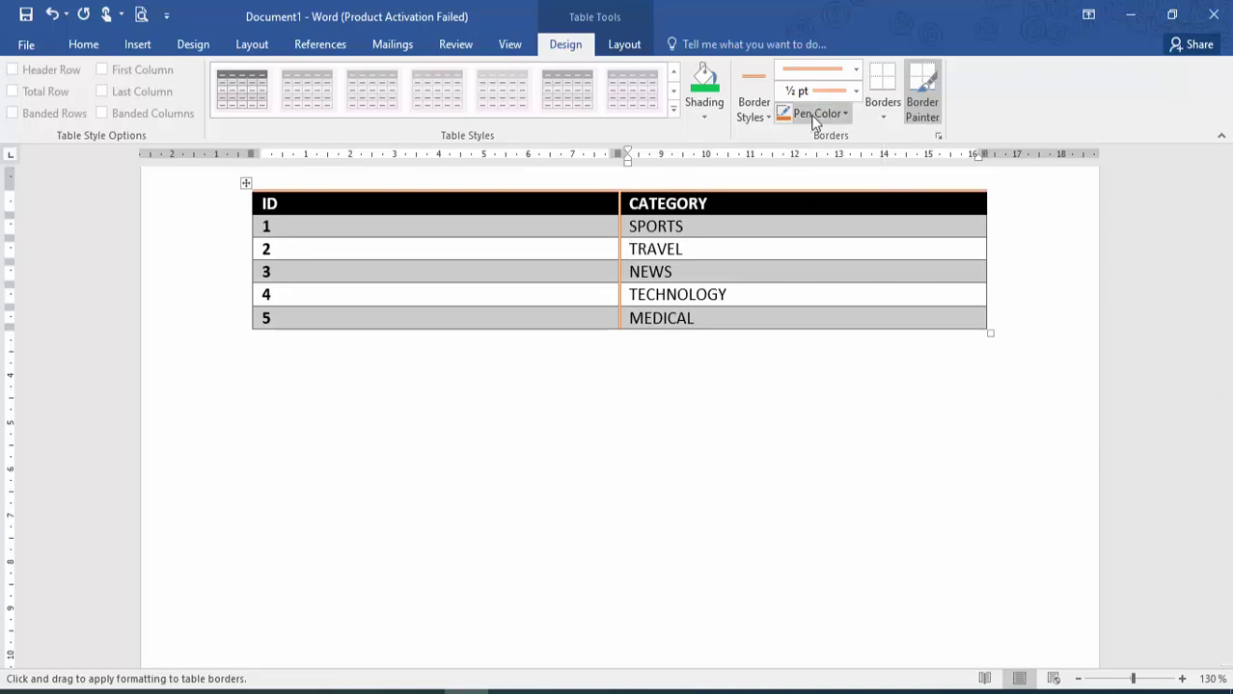
- Try the Center, Right and Left alignments in the table's properties and cancel without applying them
click(878, 104)
click(878, 103)
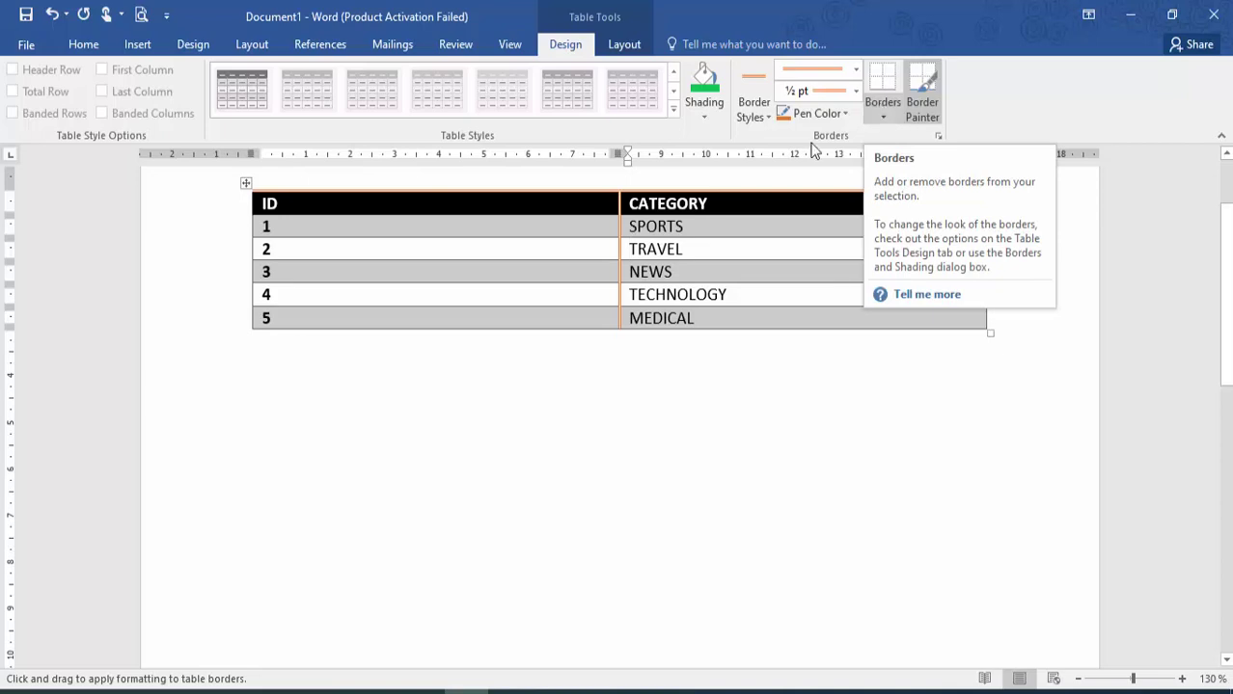
click(627, 45)
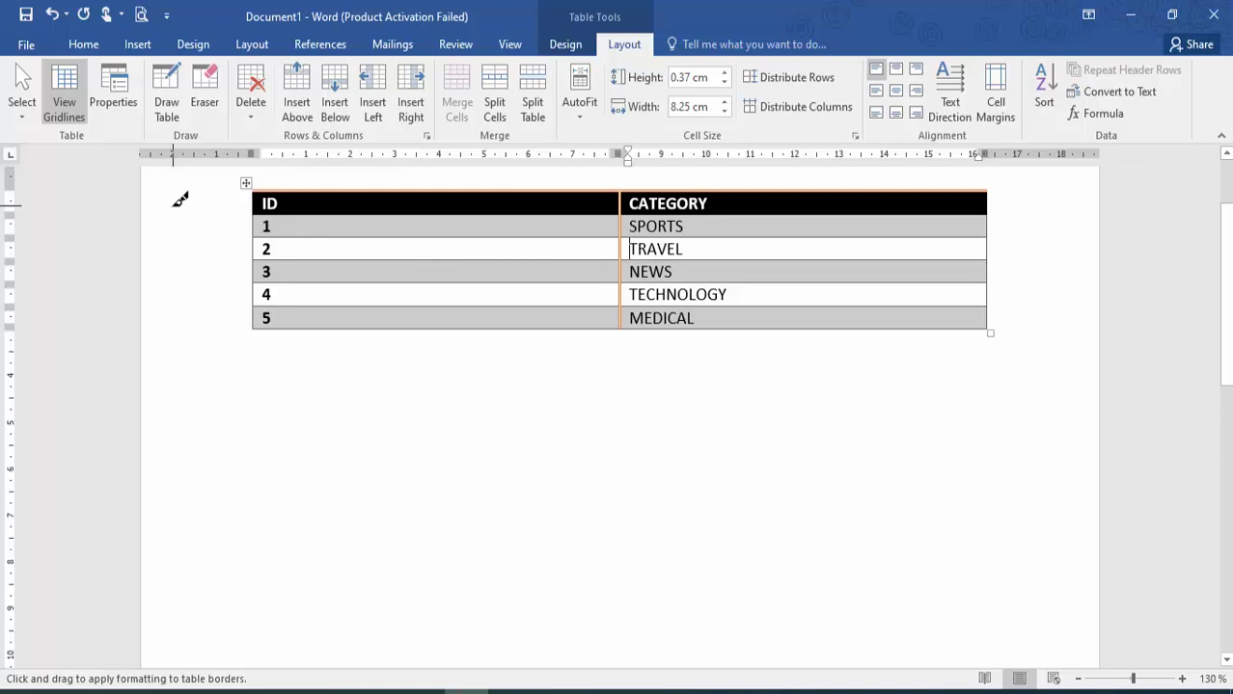
click(123, 87)
click(542, 289)
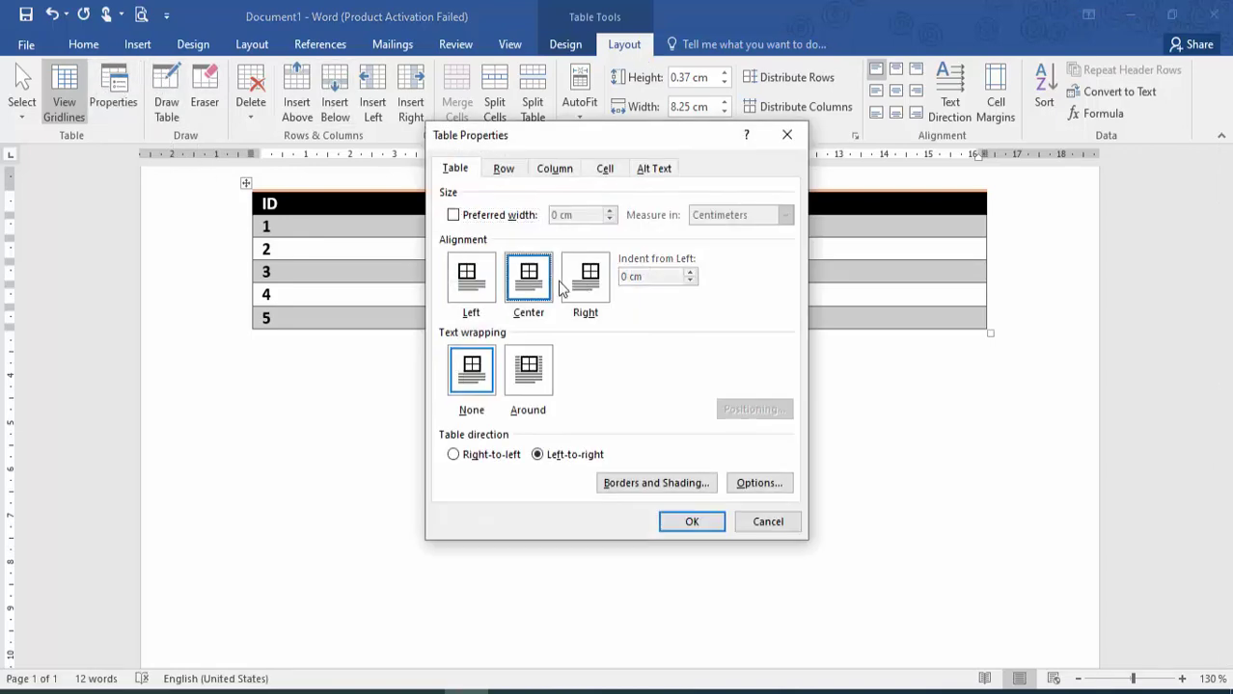
click(586, 282)
click(487, 288)
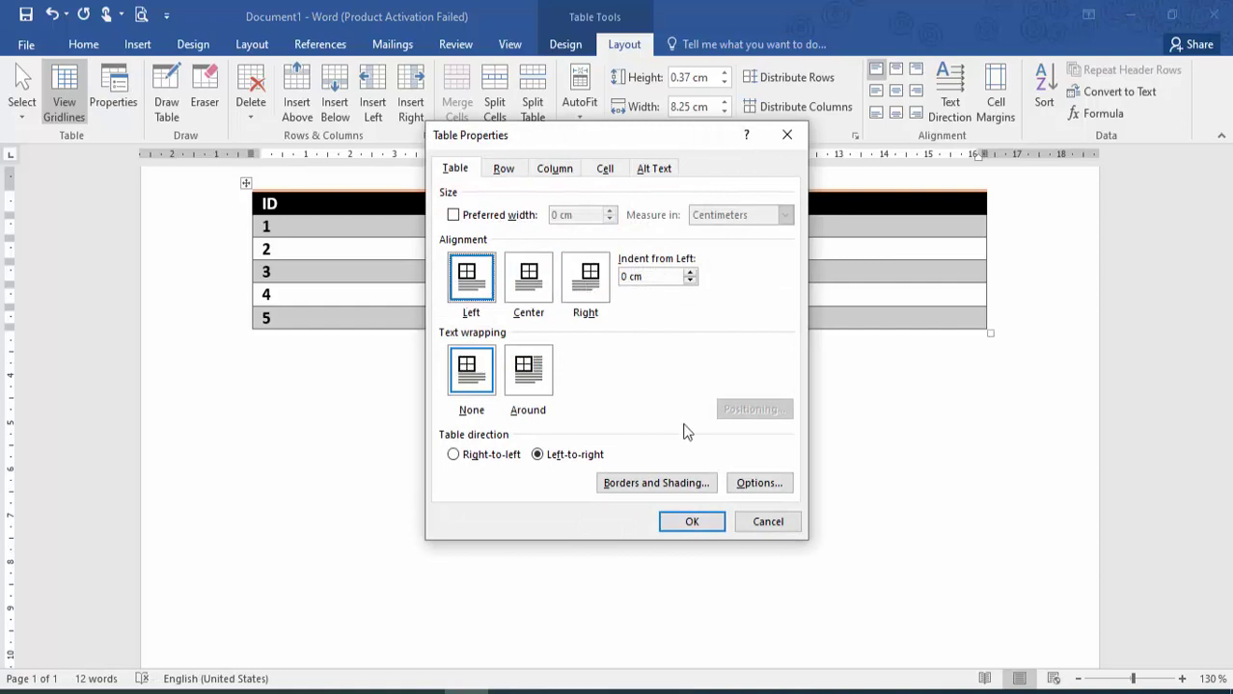
click(767, 522)
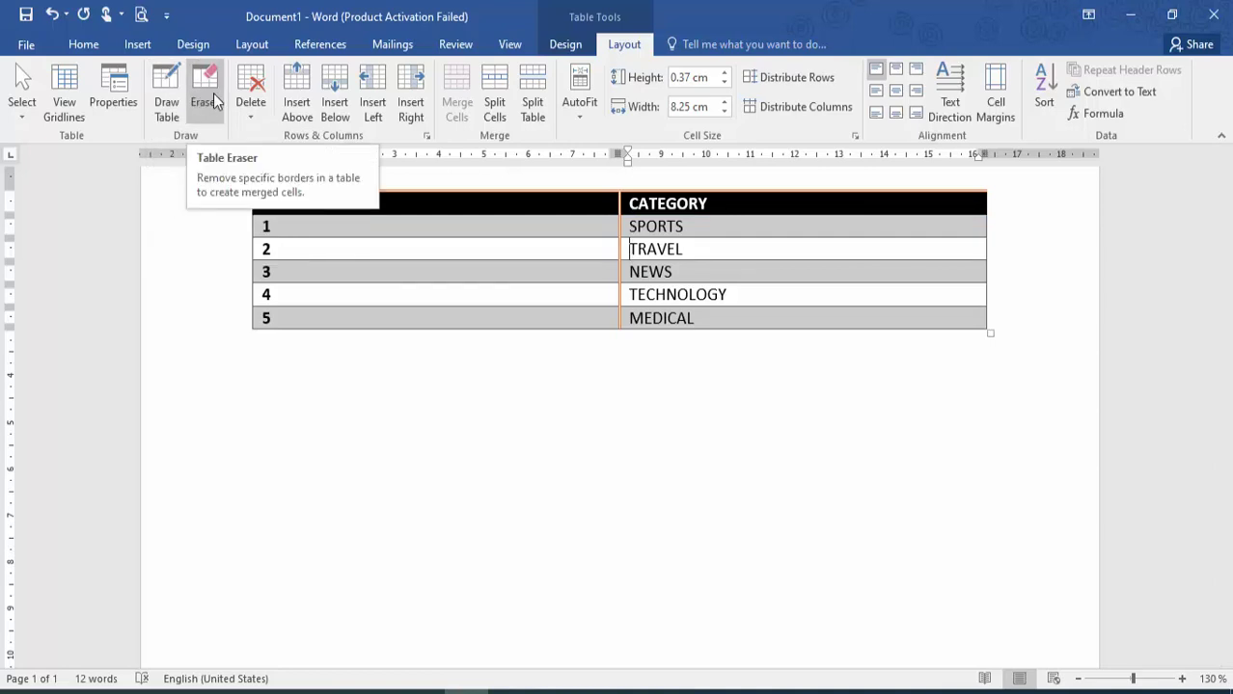
- Insert one blank row above and one blank row below the row with ID 4
click(255, 113)
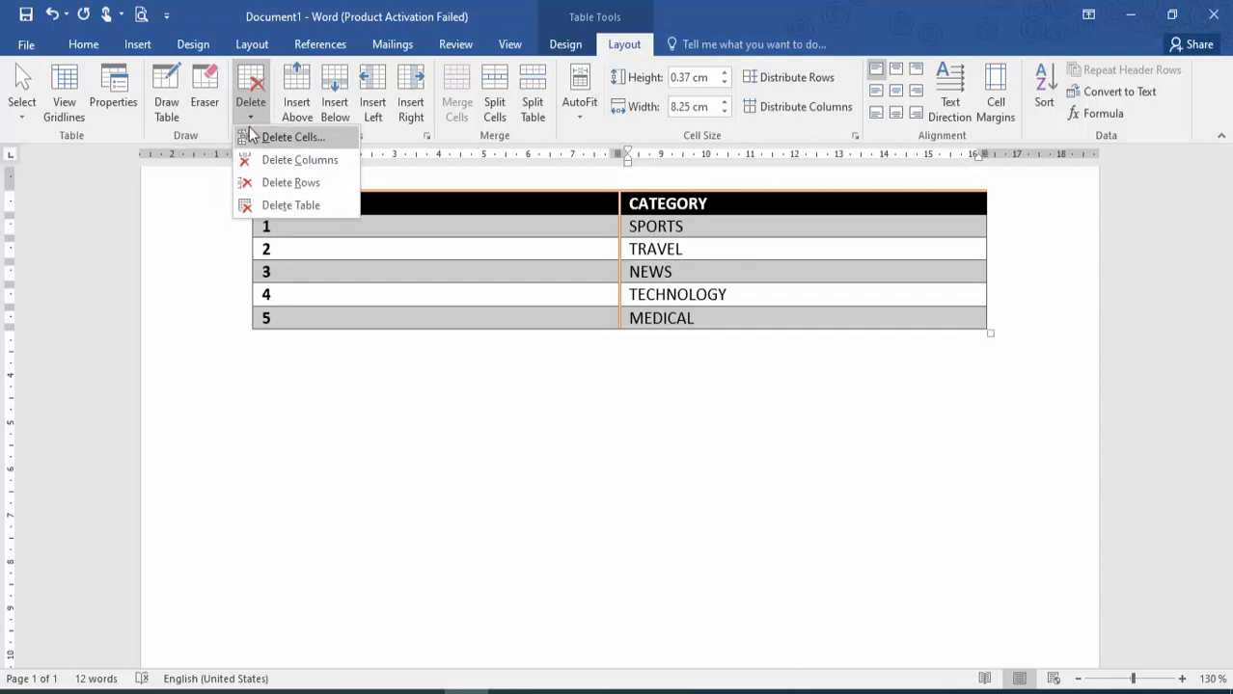
click(411, 7)
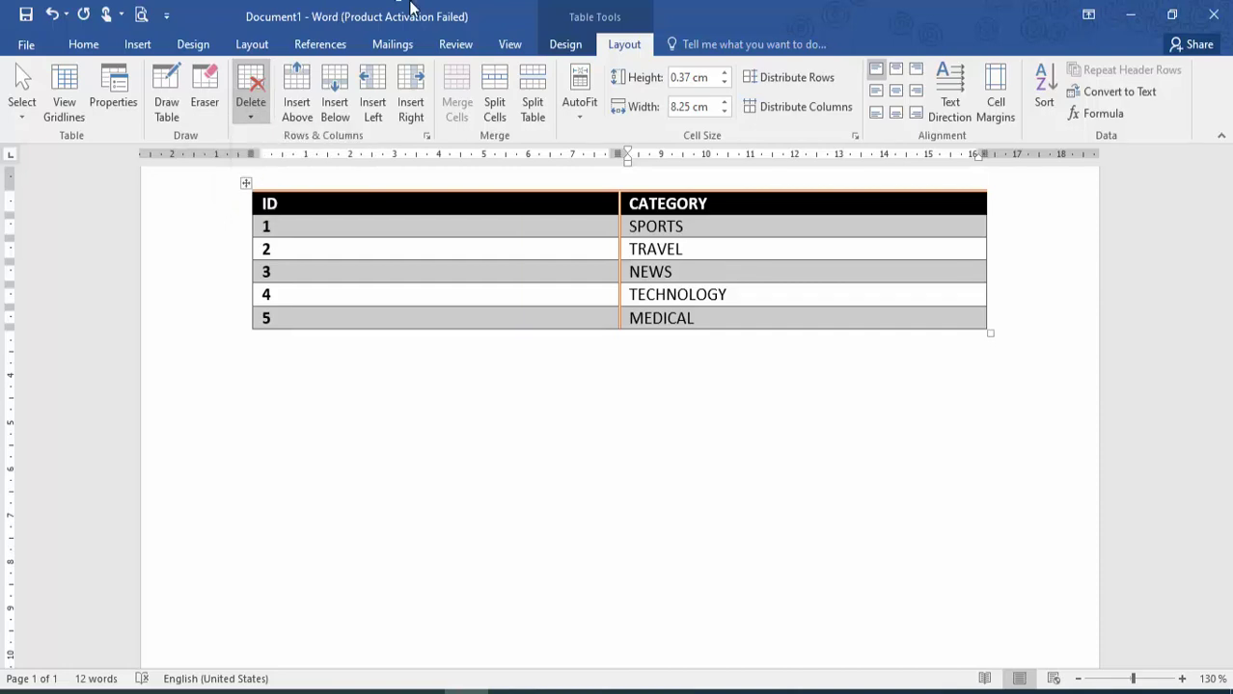
click(357, 292)
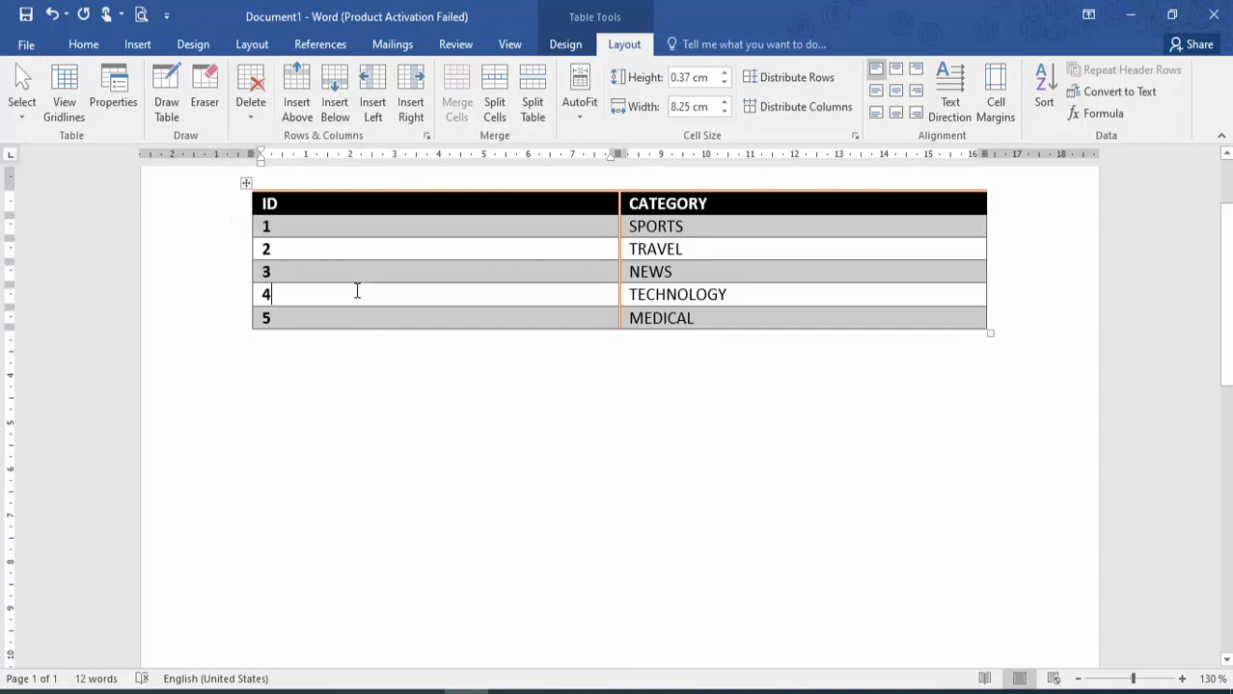
click(302, 111)
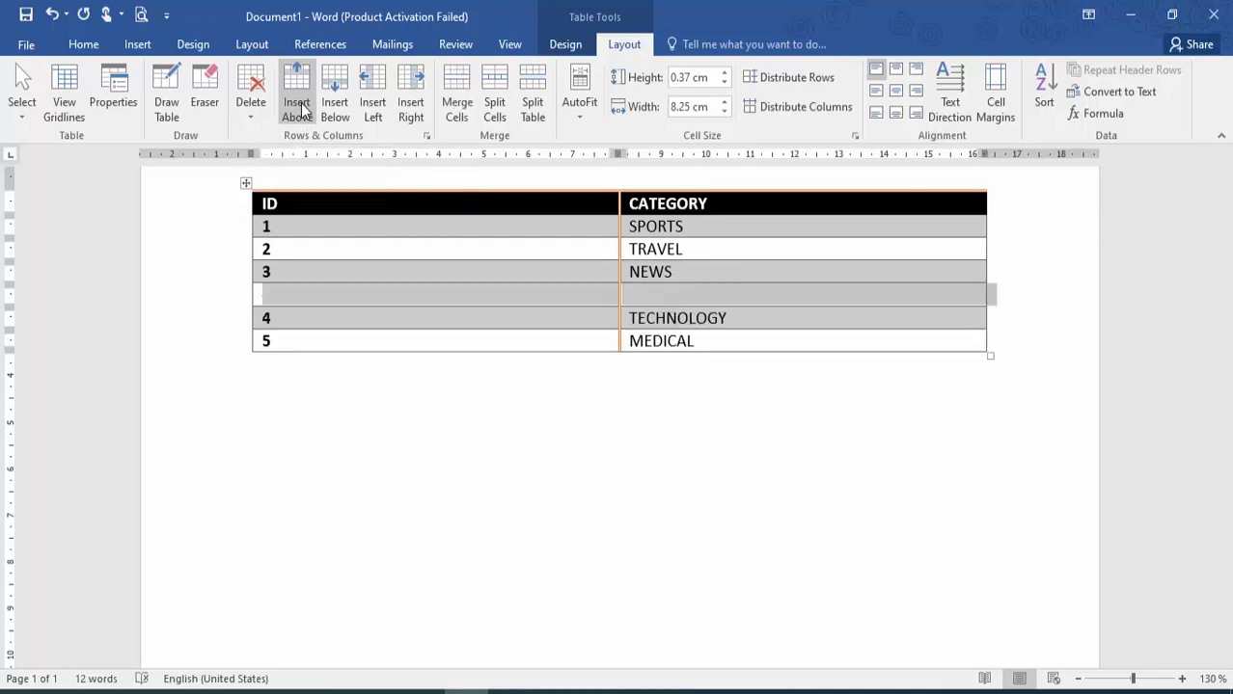
click(317, 319)
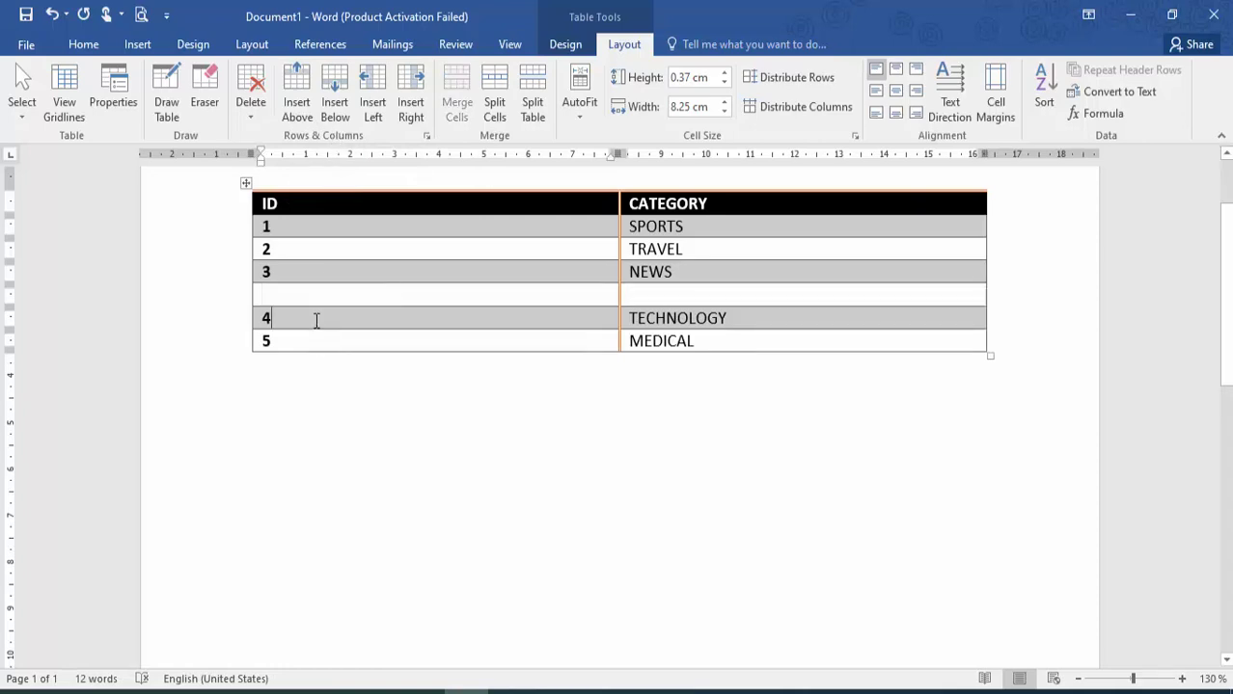
click(335, 111)
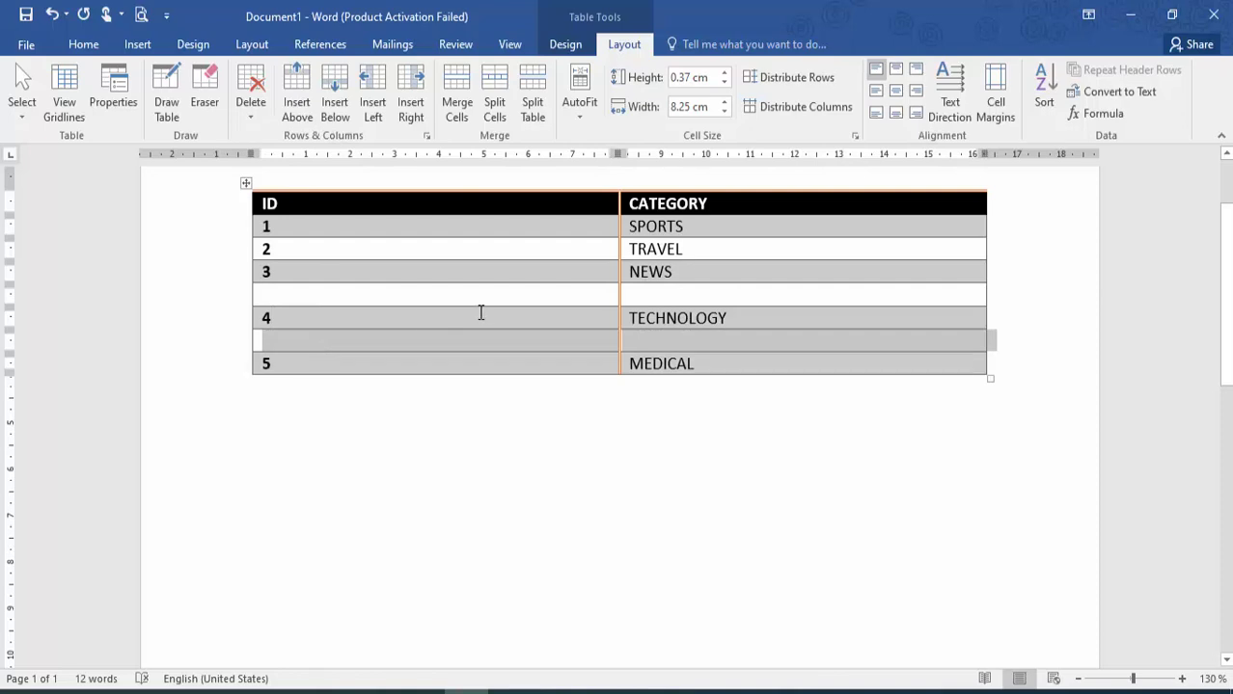
- Insert a blank column on each side of the CATEGORY column
click(748, 196)
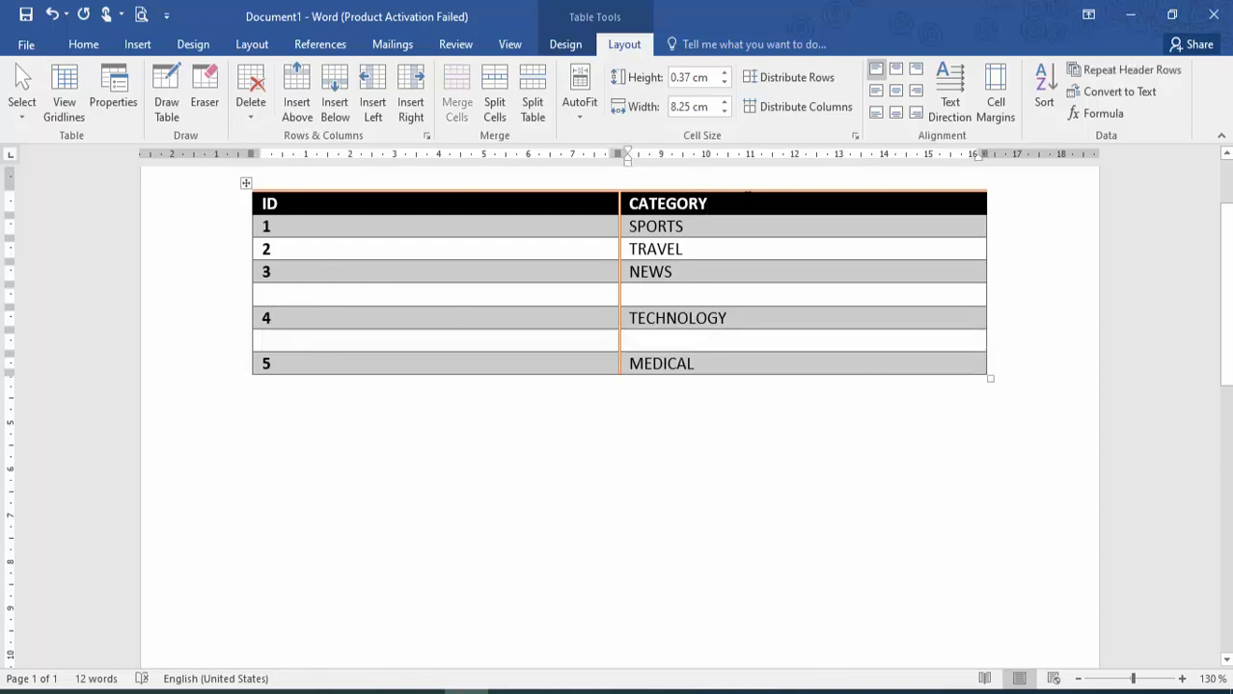
click(373, 109)
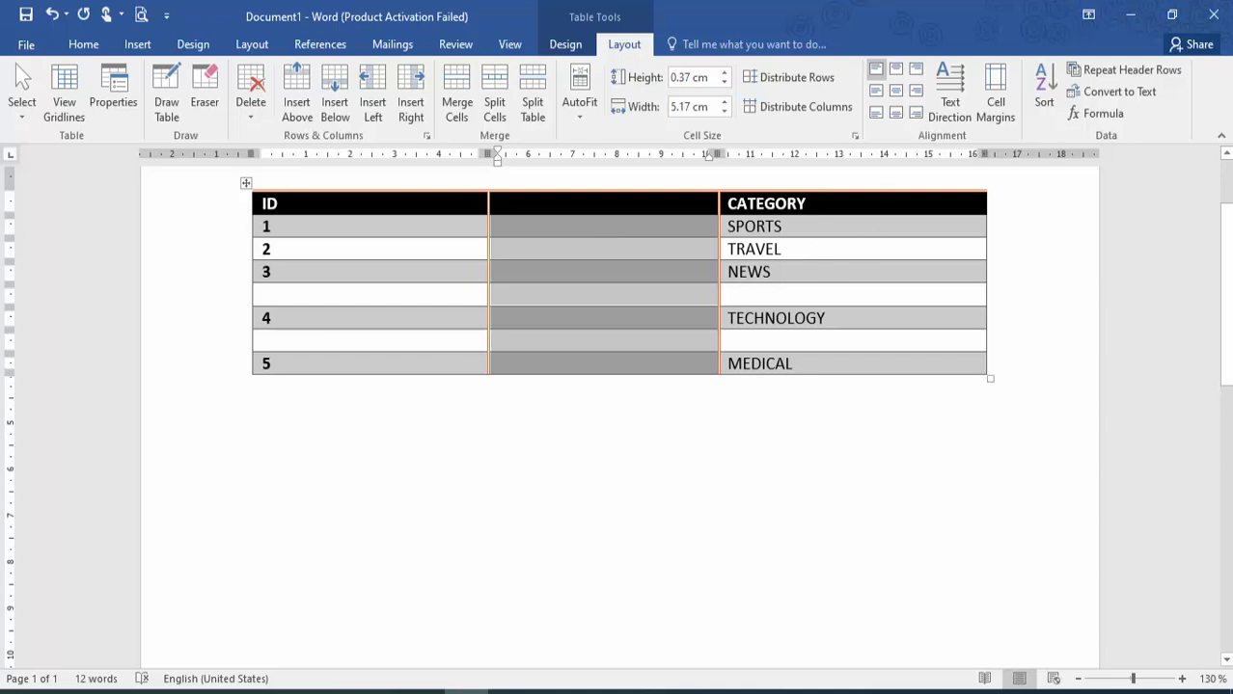
click(810, 203)
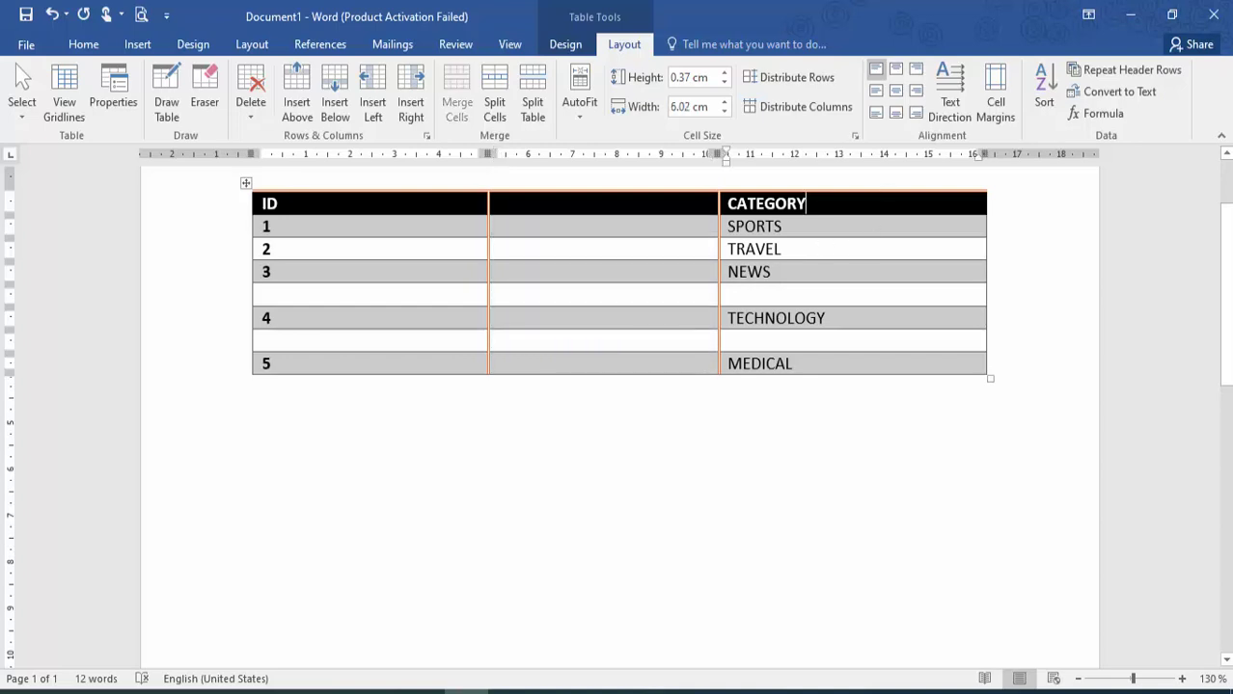
click(413, 108)
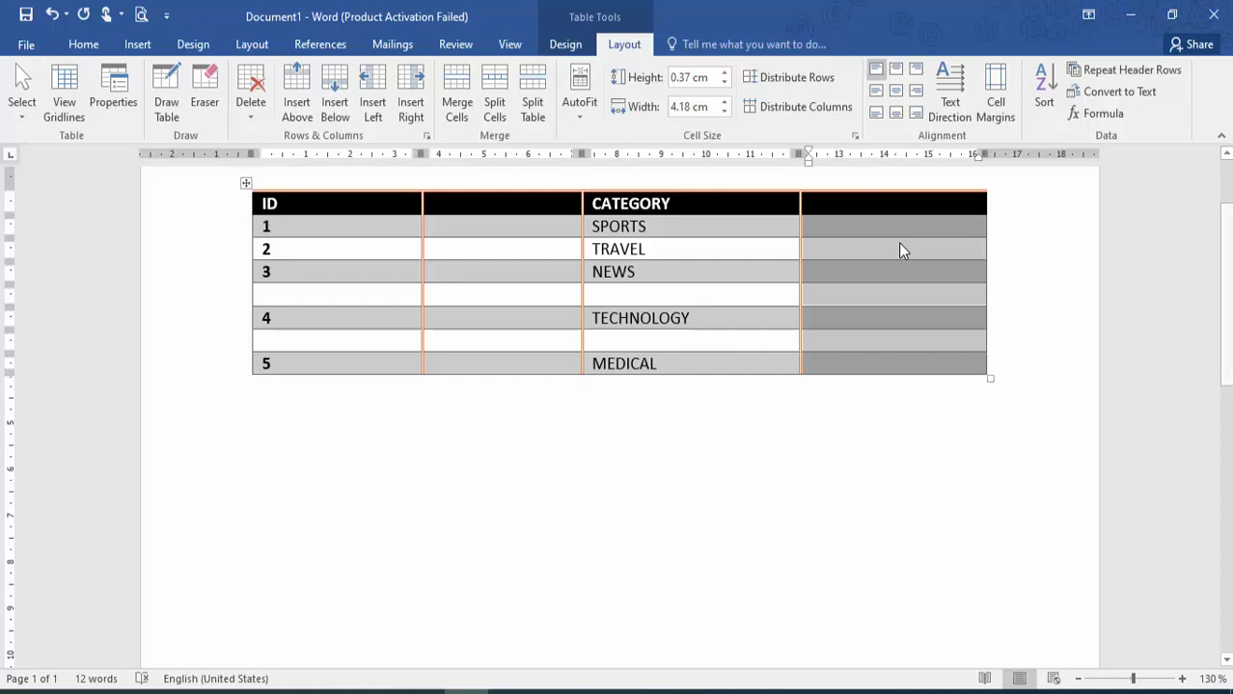
- Merge the two empty cells between ID and CATEGORY in the rows with ID 2 and 3
click(468, 365)
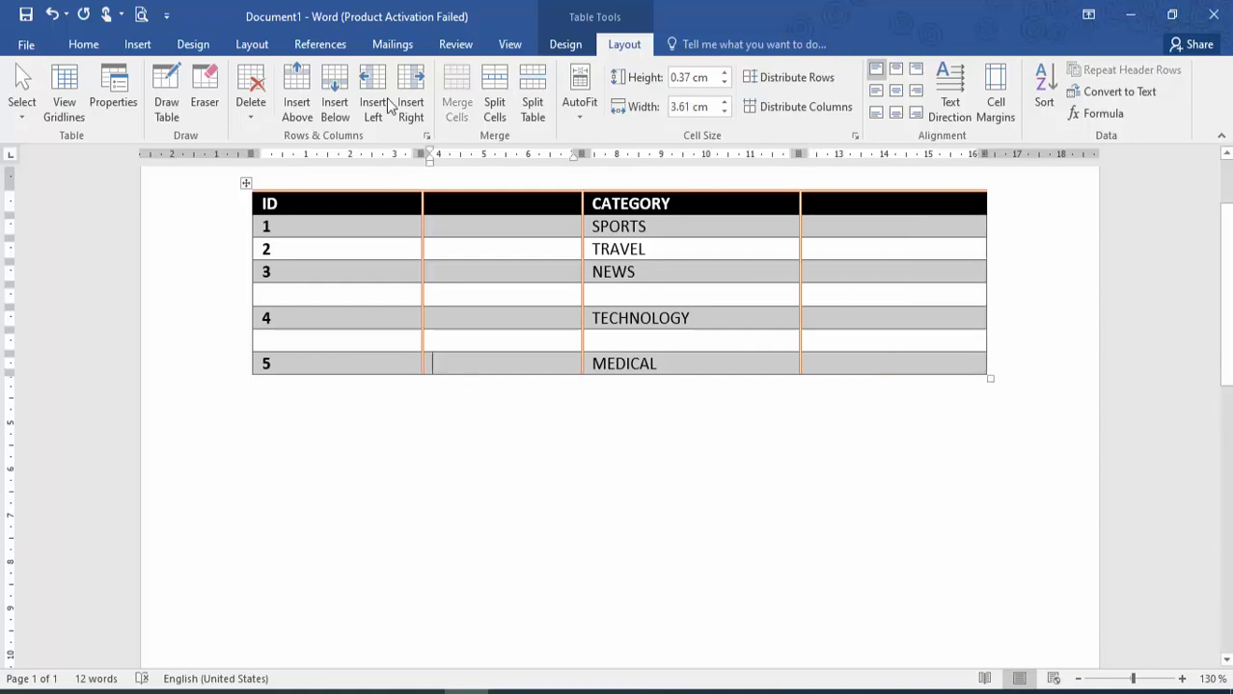
click(537, 340)
drag(446, 250, 490, 274)
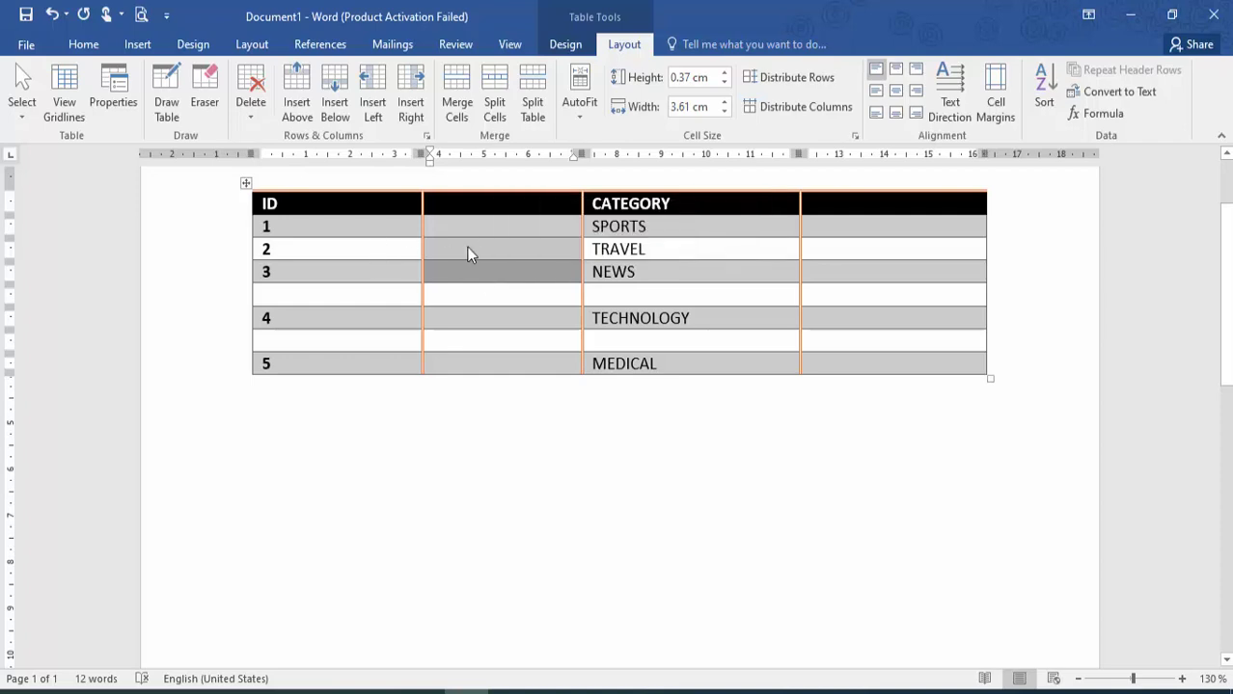
click(459, 116)
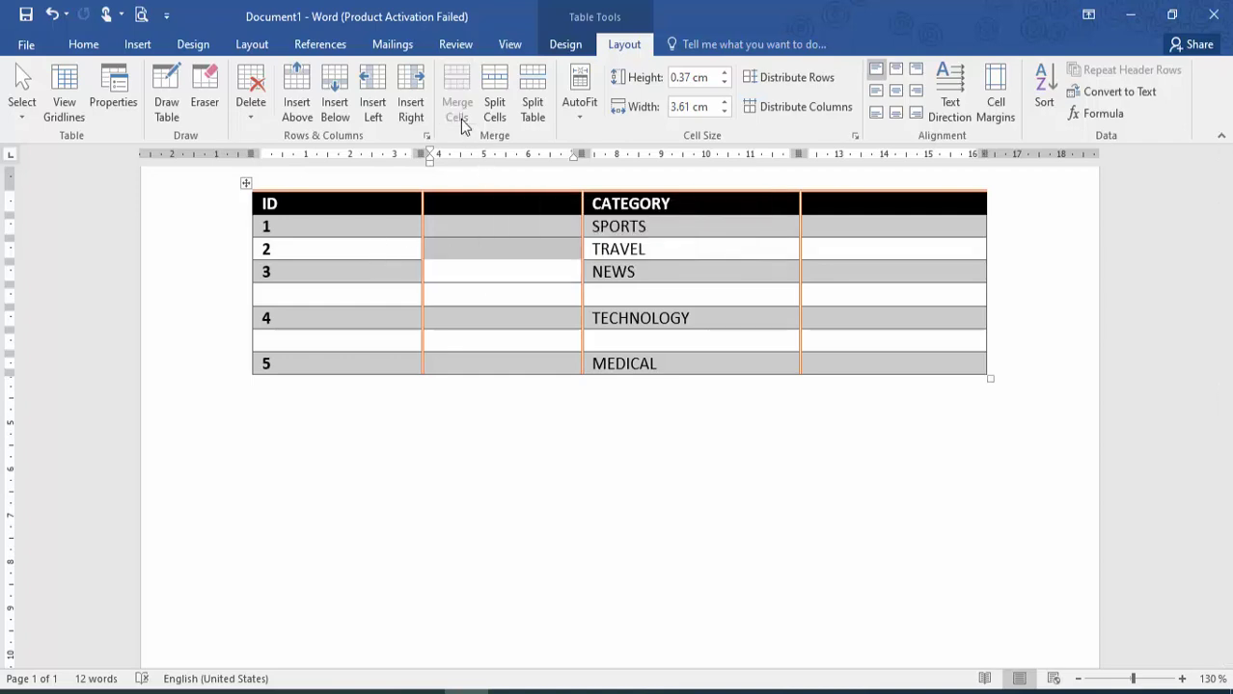
click(497, 258)
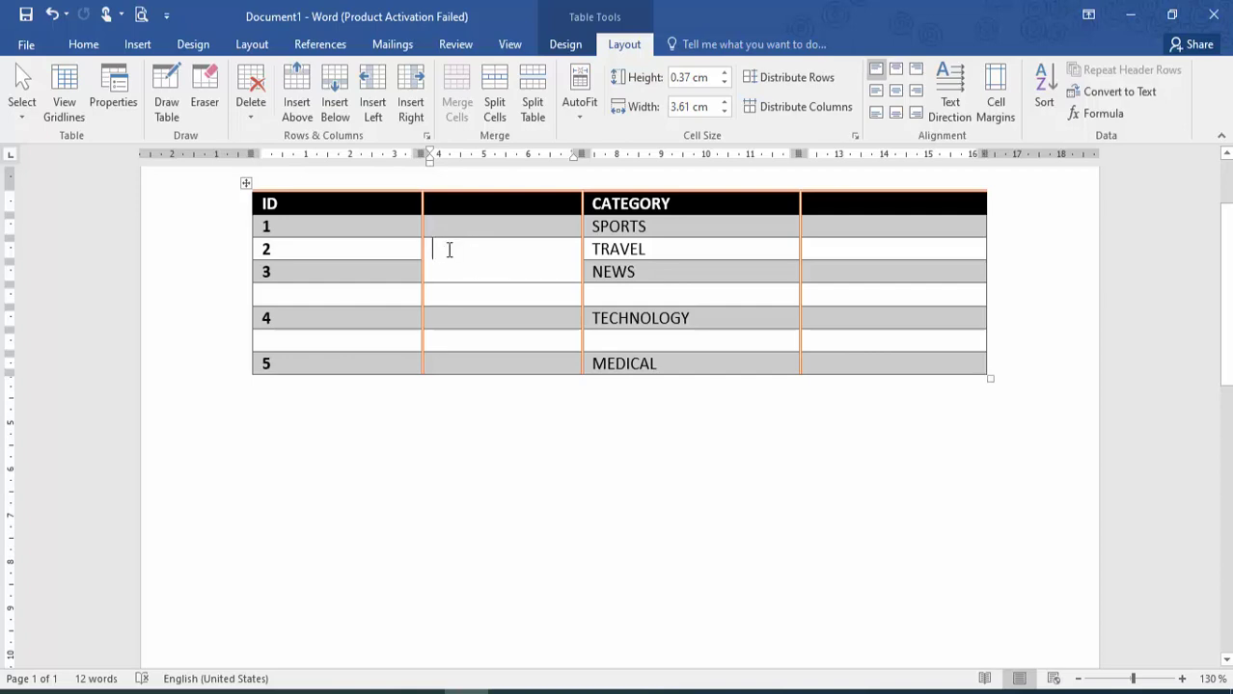
- Split the empty cell beside TRAVEL in the last column into four columns and one row
click(834, 254)
click(494, 96)
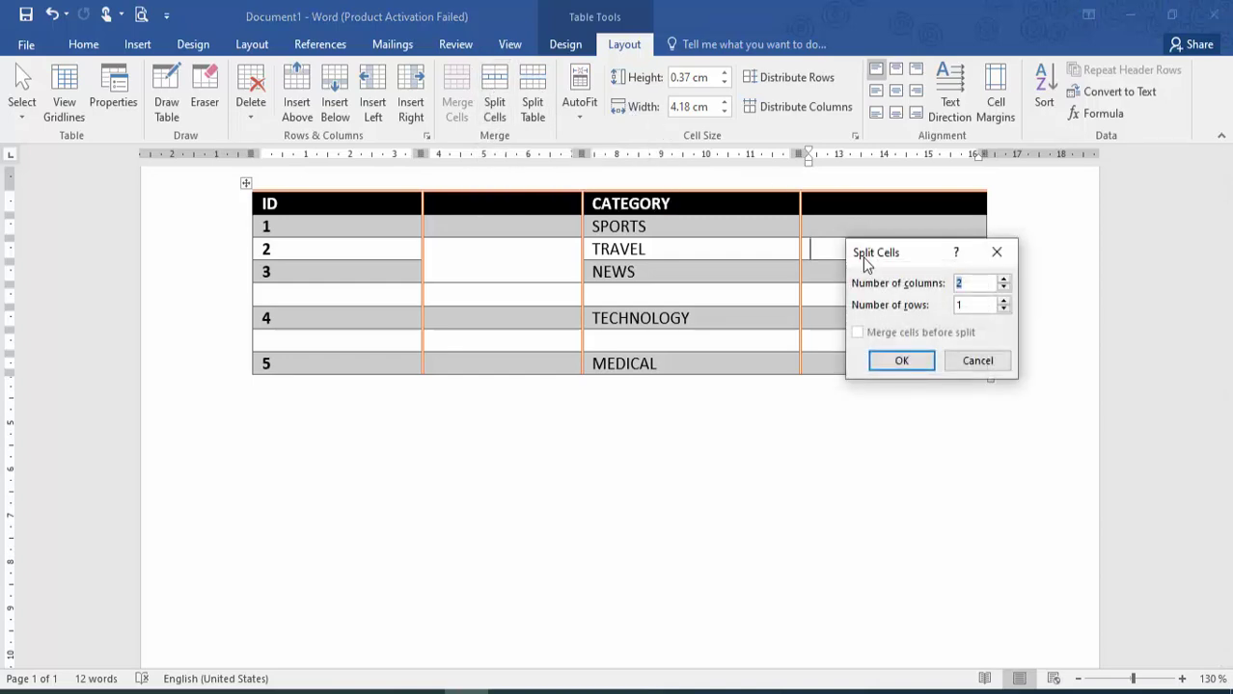
drag(872, 261, 941, 272)
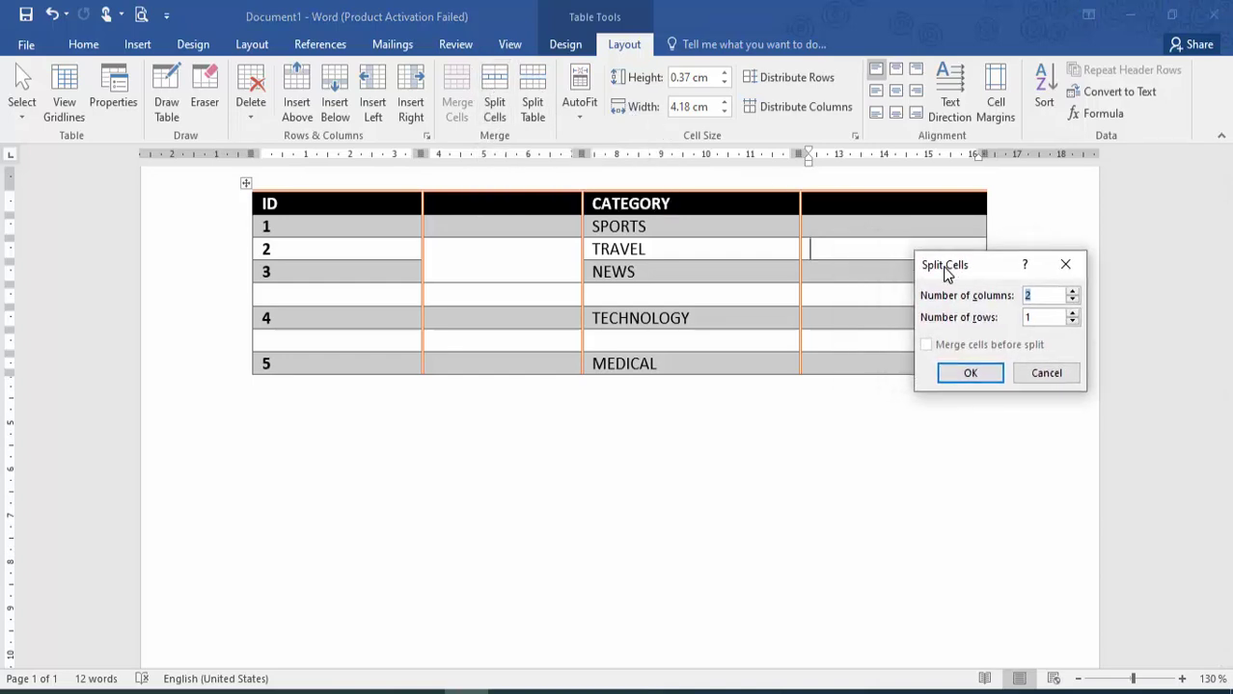
double_click(1021, 296)
double_click(1030, 317)
click(970, 373)
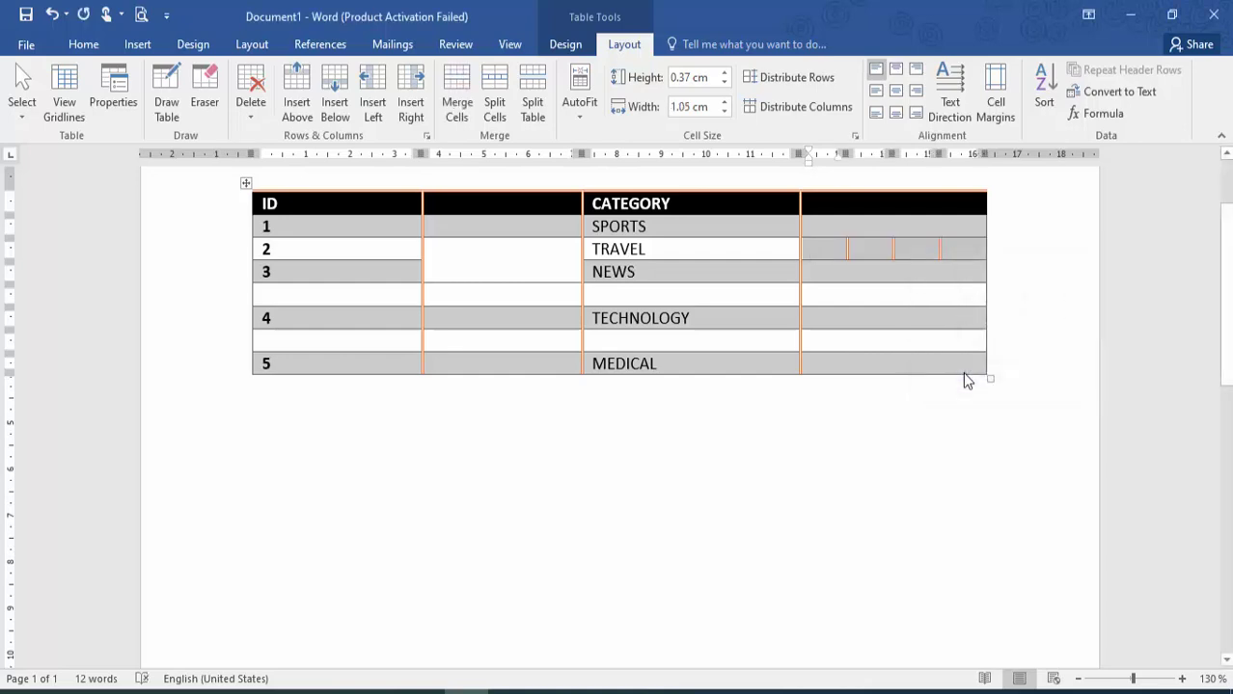
- Try splitting the table at the blank row above ID 4, and undo the split
click(914, 299)
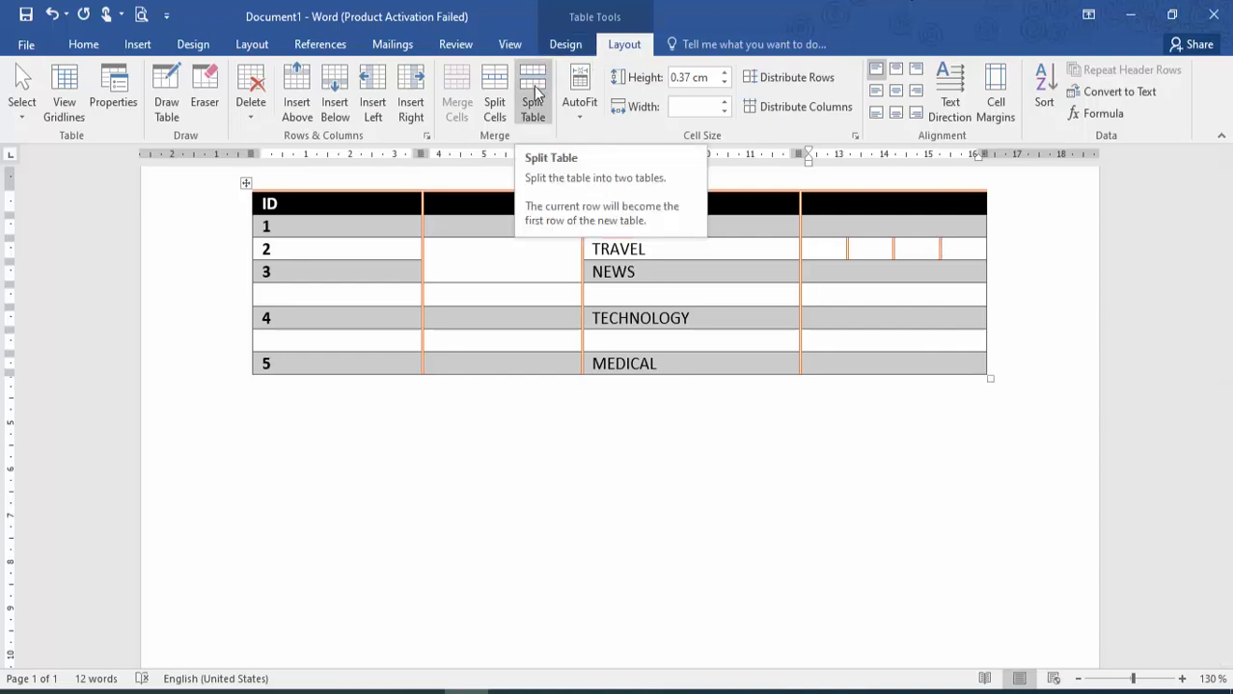
click(446, 297)
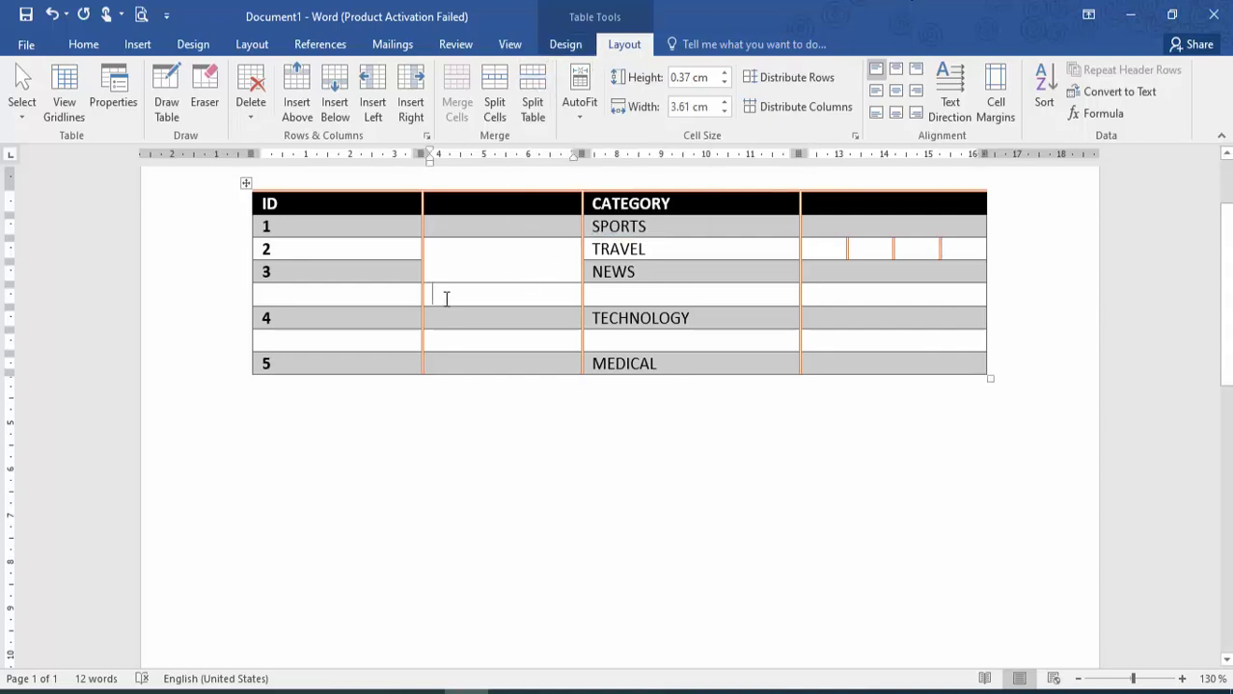
click(538, 92)
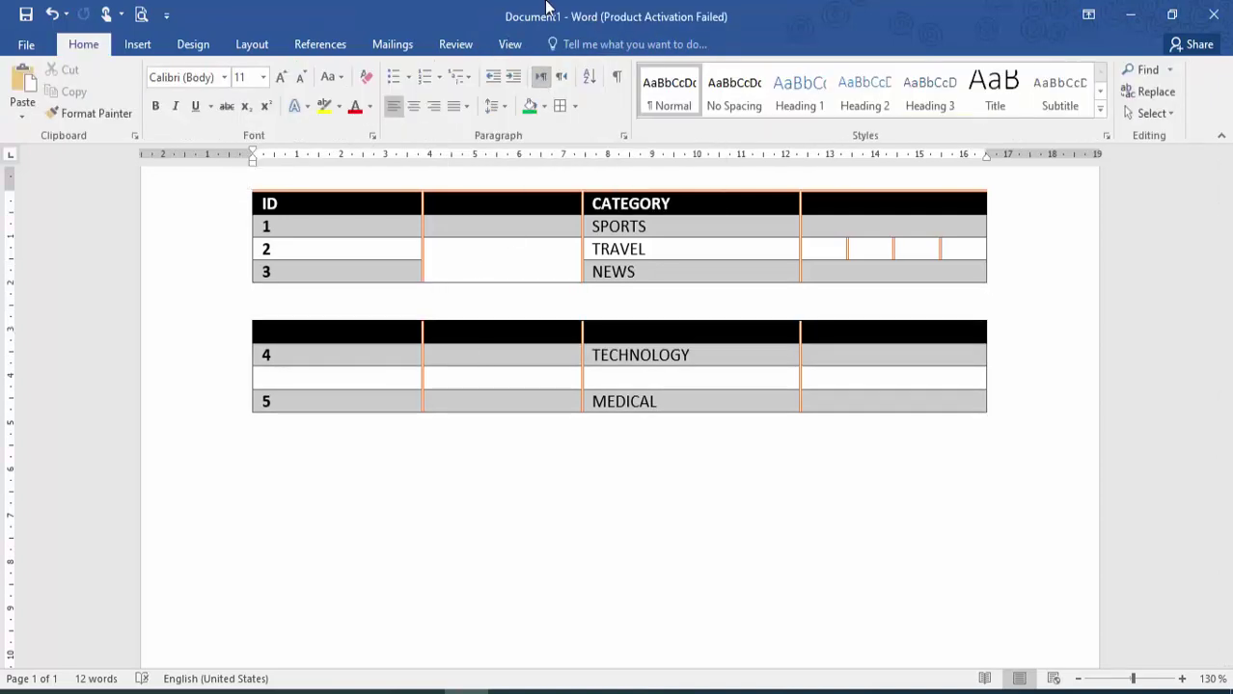
key(ctrl+z)
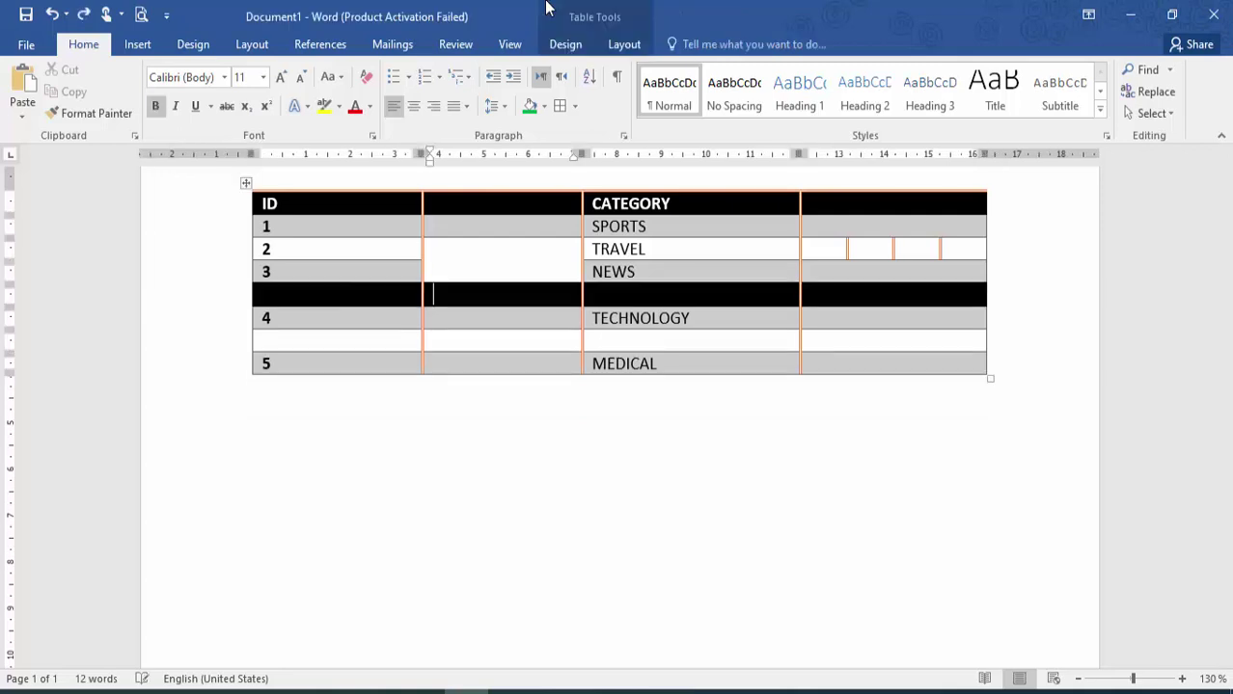
- AutoFit the table to the window and distribute its rows evenly
click(623, 45)
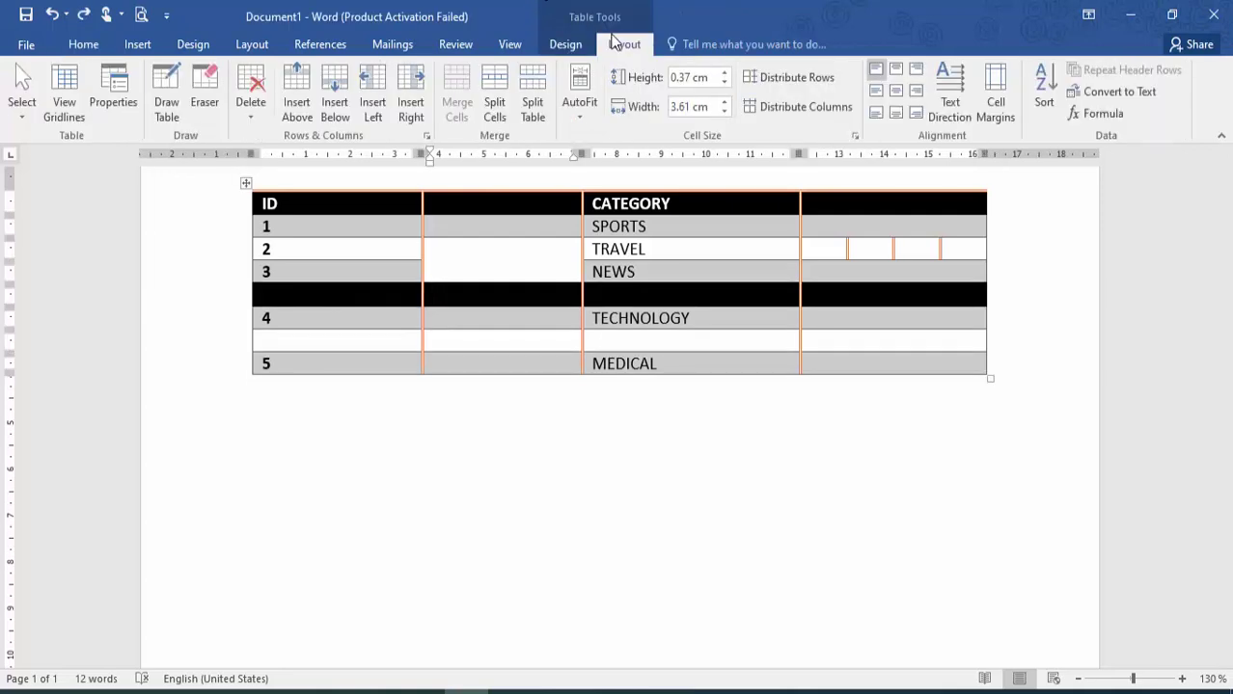
click(591, 106)
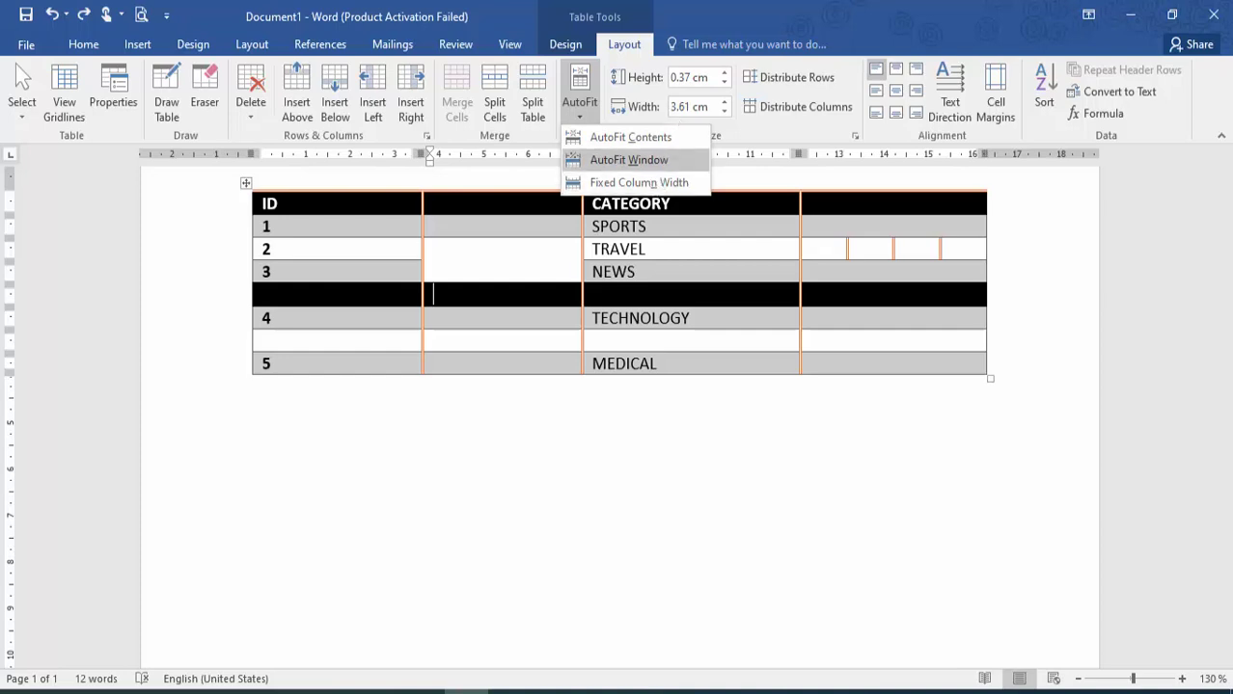
click(628, 160)
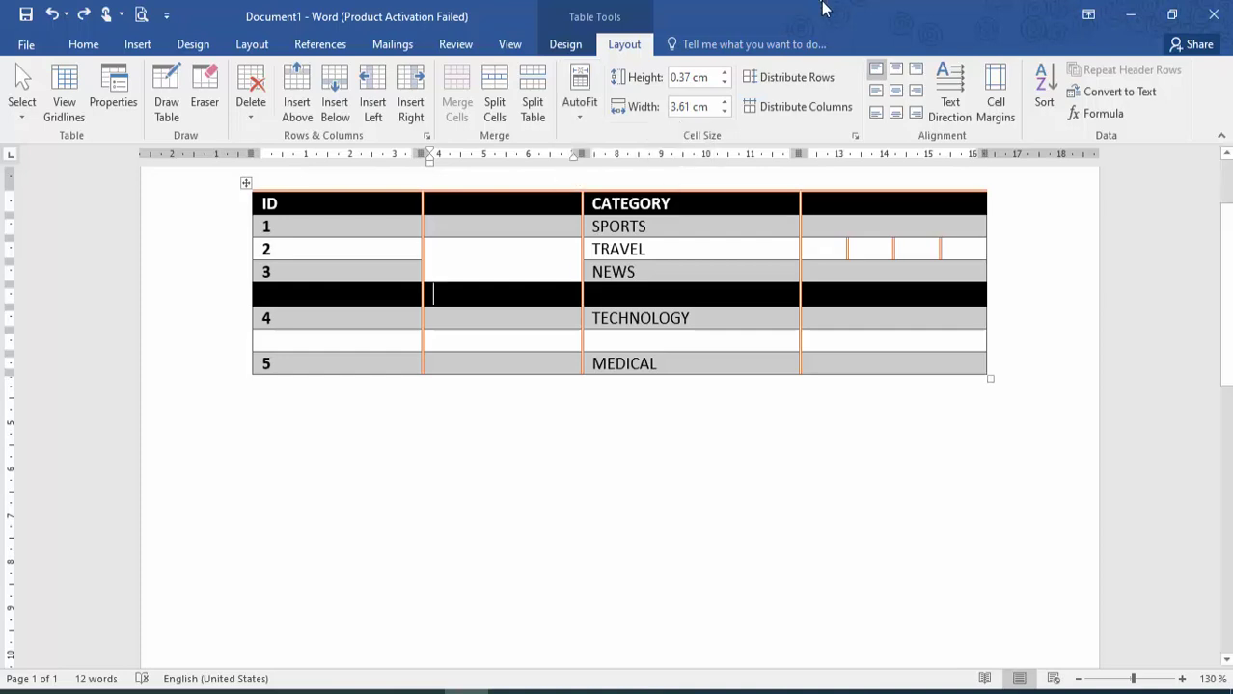
click(779, 79)
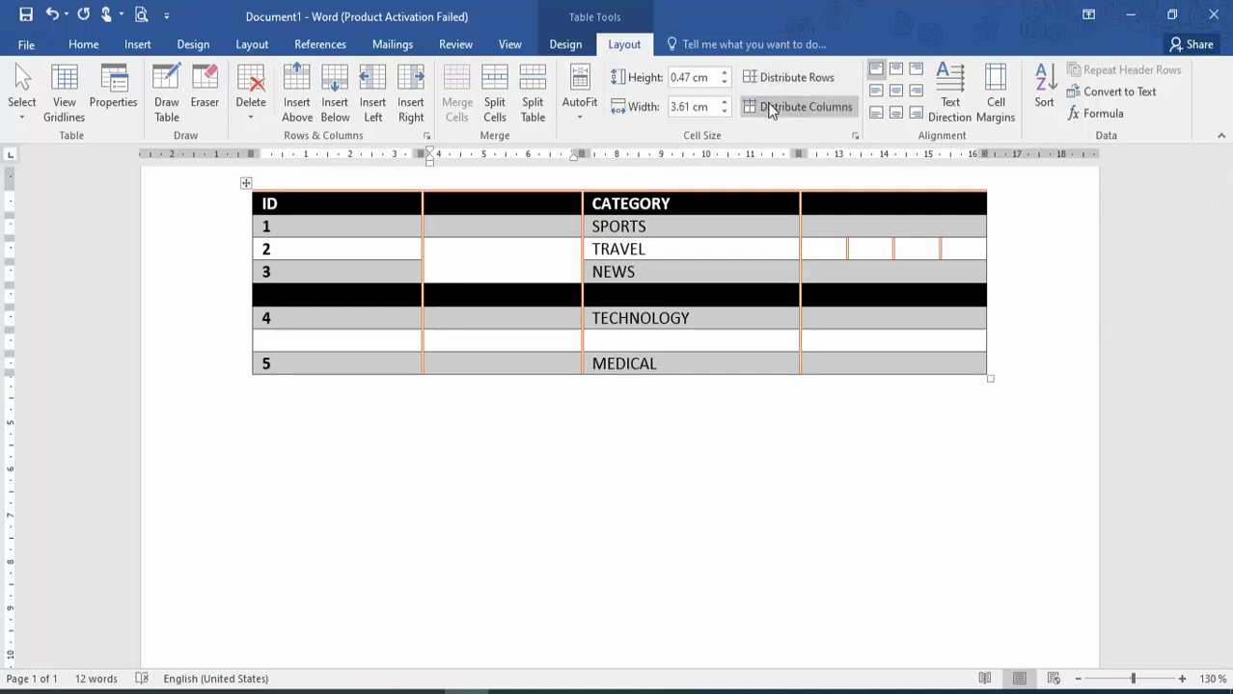
- Center the SPORTS text both ways in its cell and increase the ID 1 row's height to about 0.97 cm
click(648, 231)
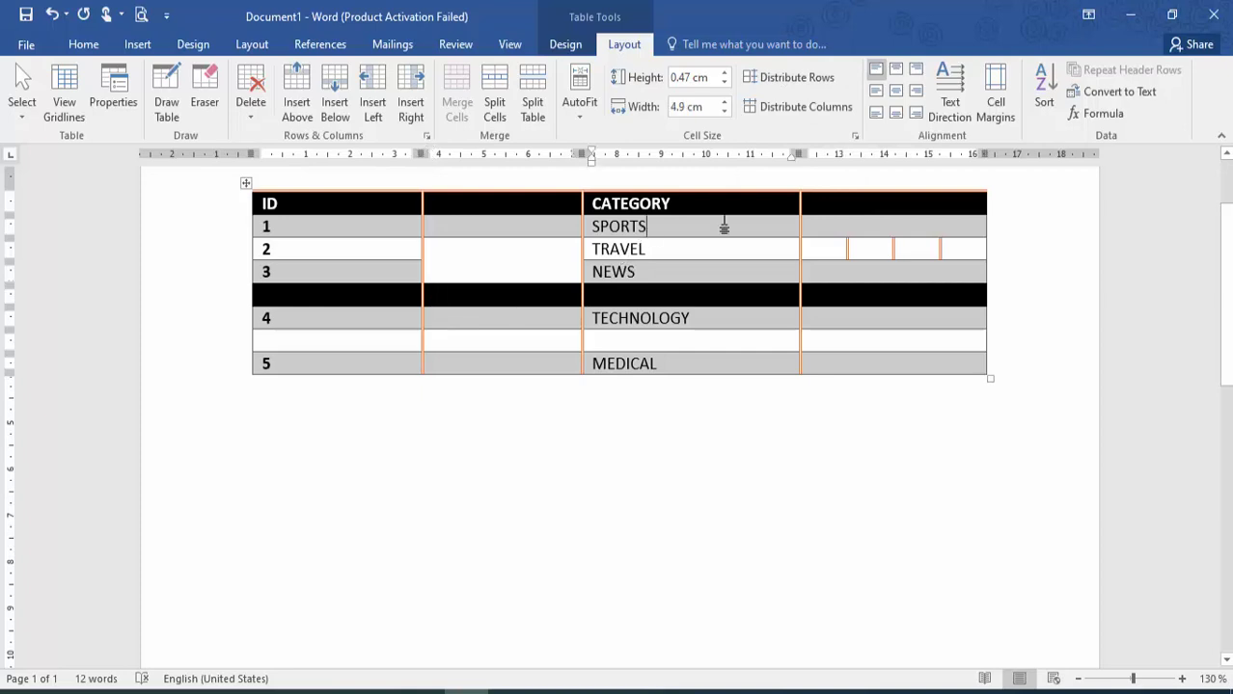
click(896, 73)
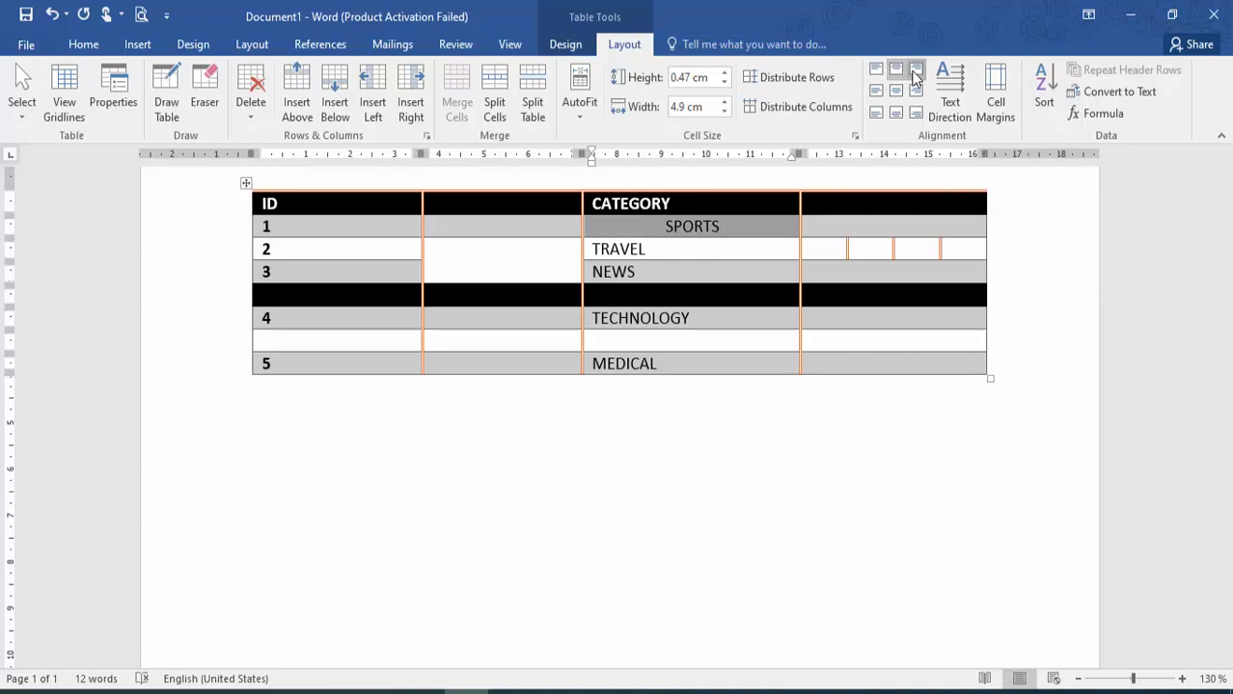
click(914, 73)
click(896, 91)
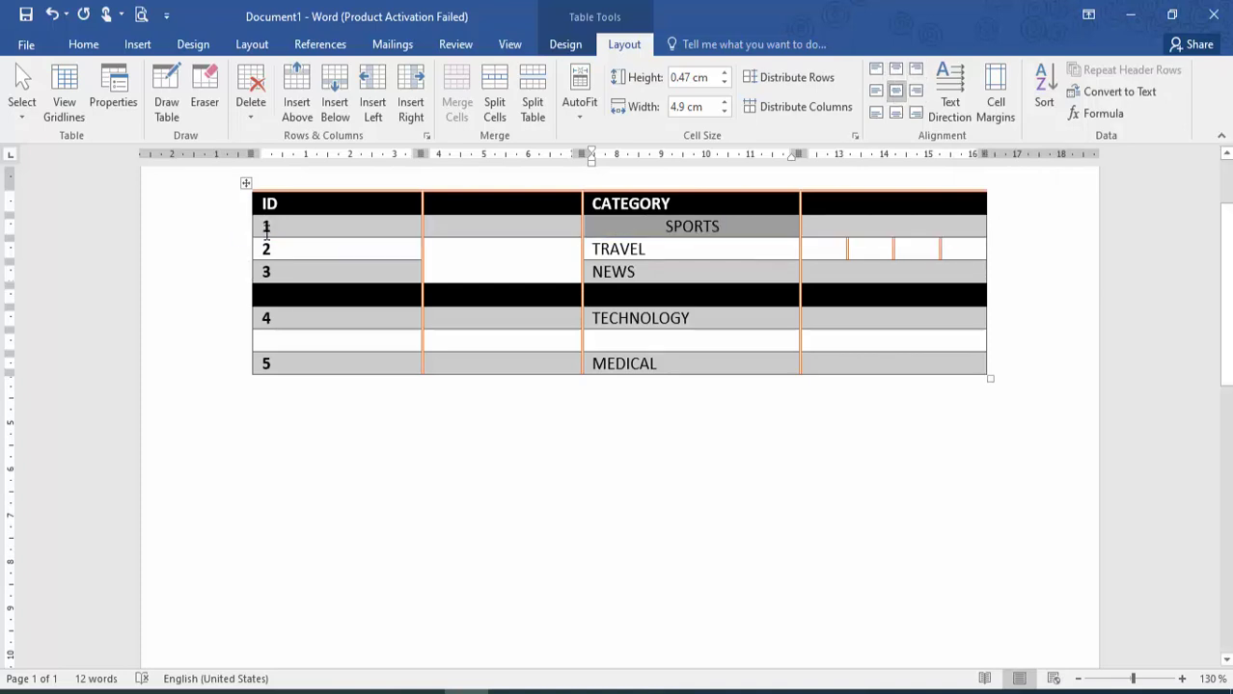
drag(265, 239, 259, 260)
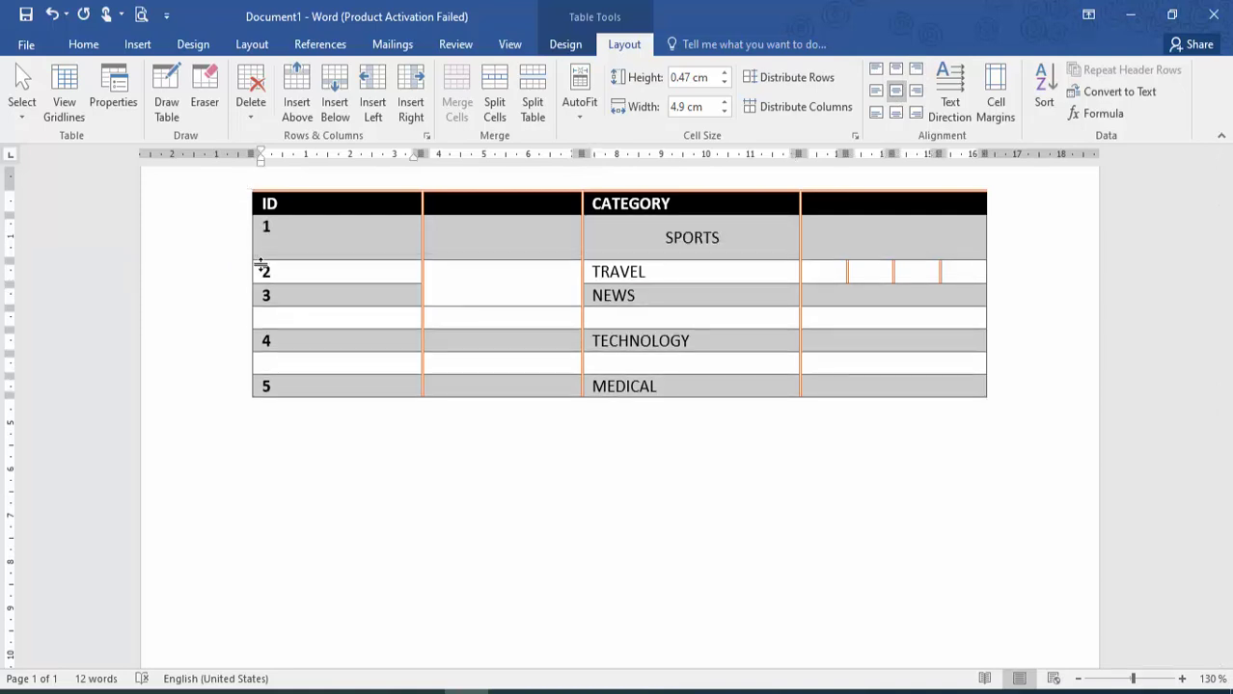
- Try top-left, center, center-right and bottom-right alignments on the SPORTS cell, finishing with bottom center
click(875, 69)
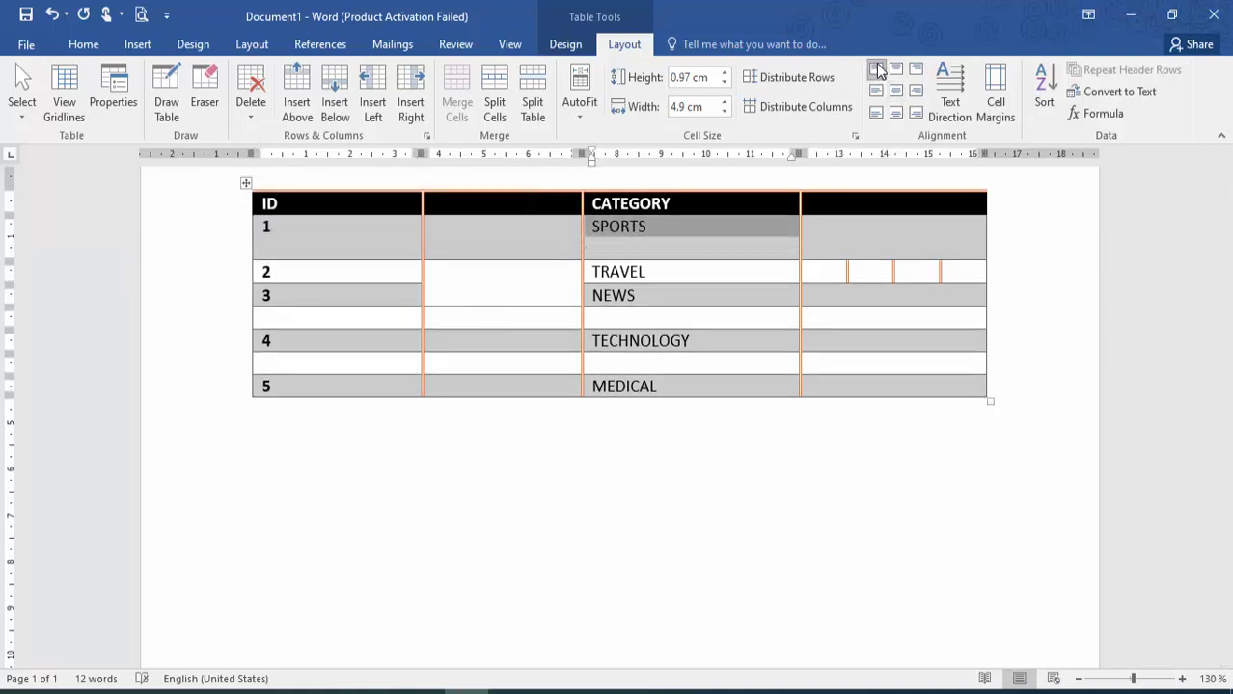
click(895, 92)
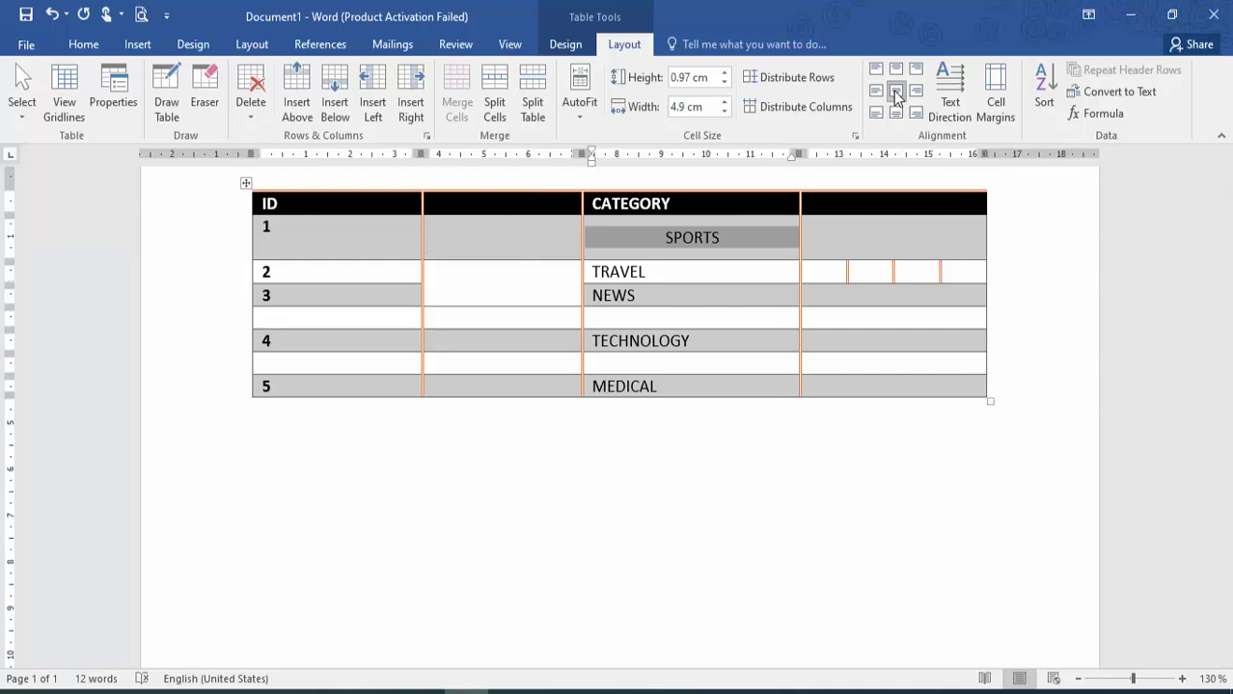
click(916, 92)
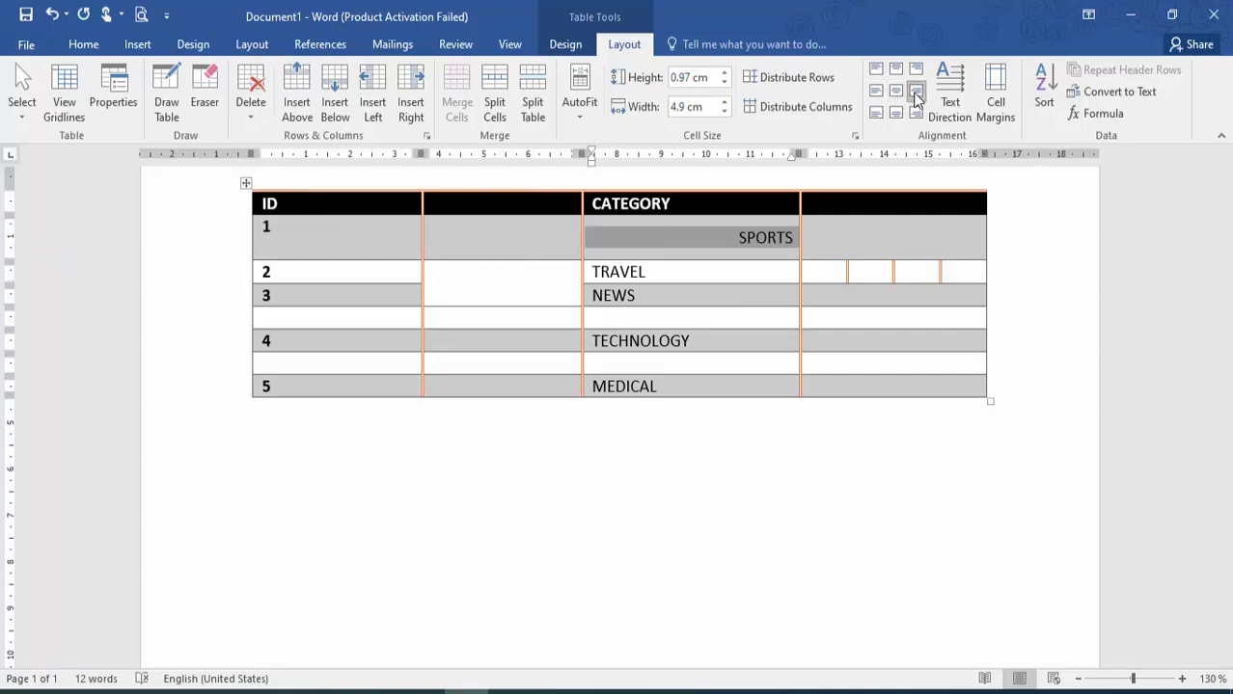
click(895, 94)
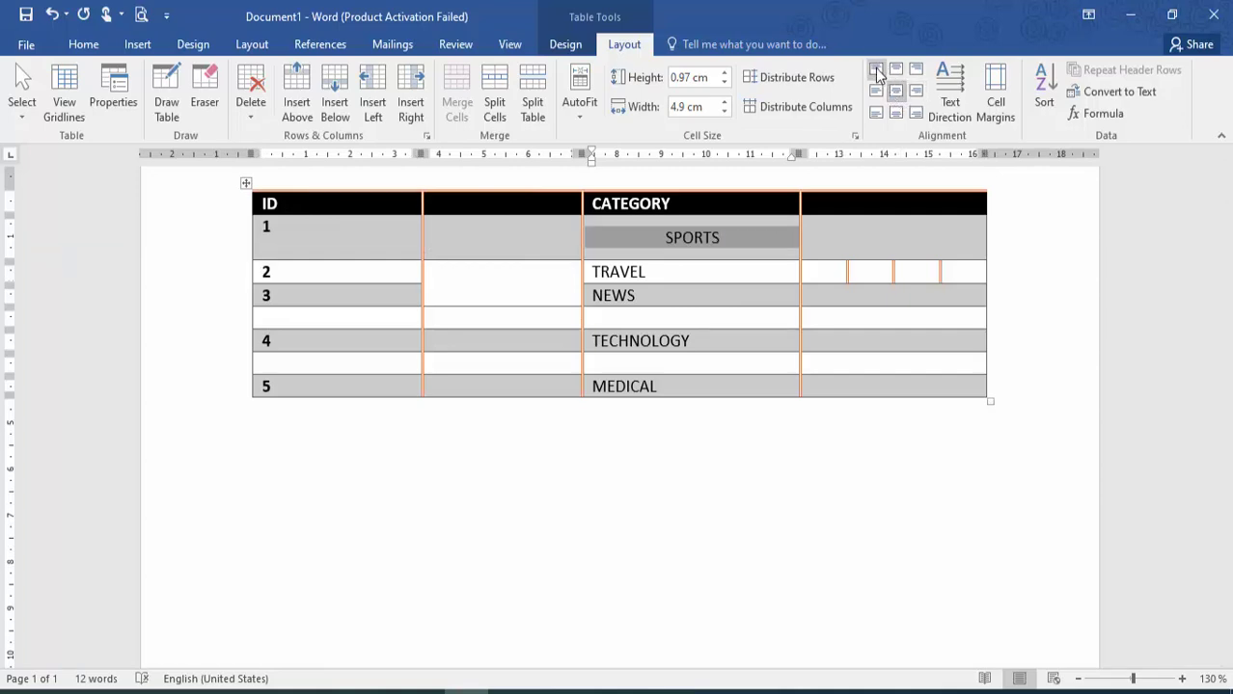
click(916, 113)
click(896, 113)
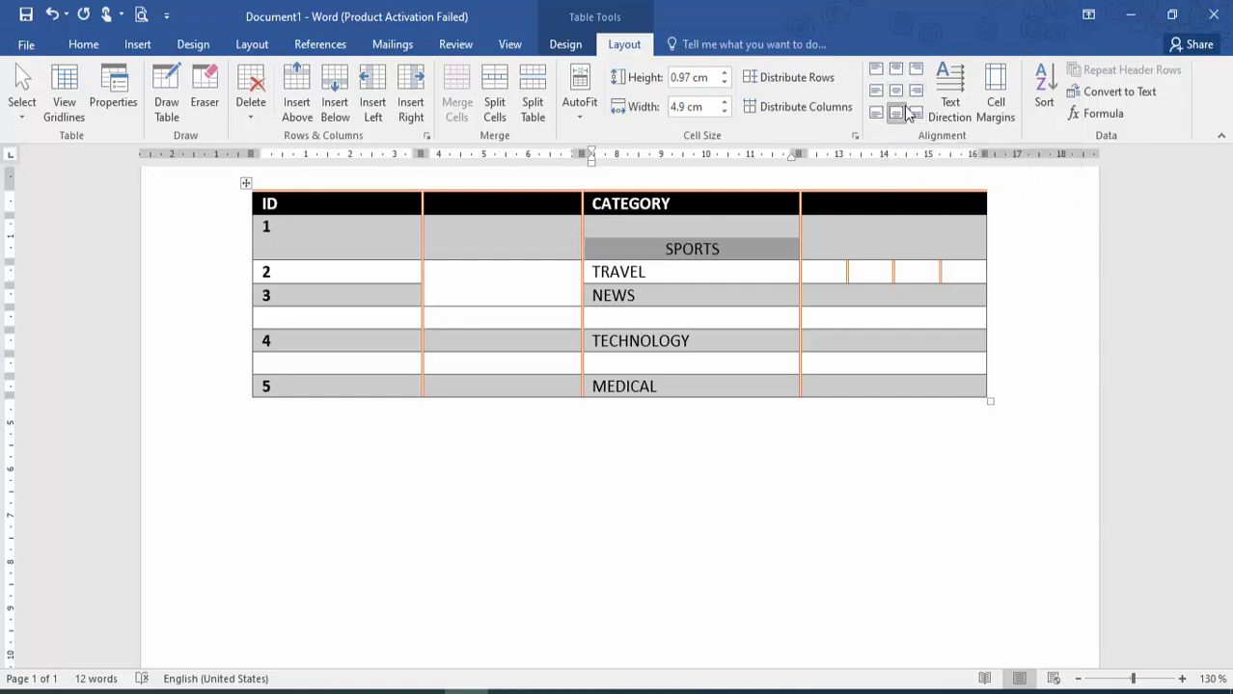
- Cycle the text direction of the SPORTS cell until the text runs vertically from bottom to top
click(950, 100)
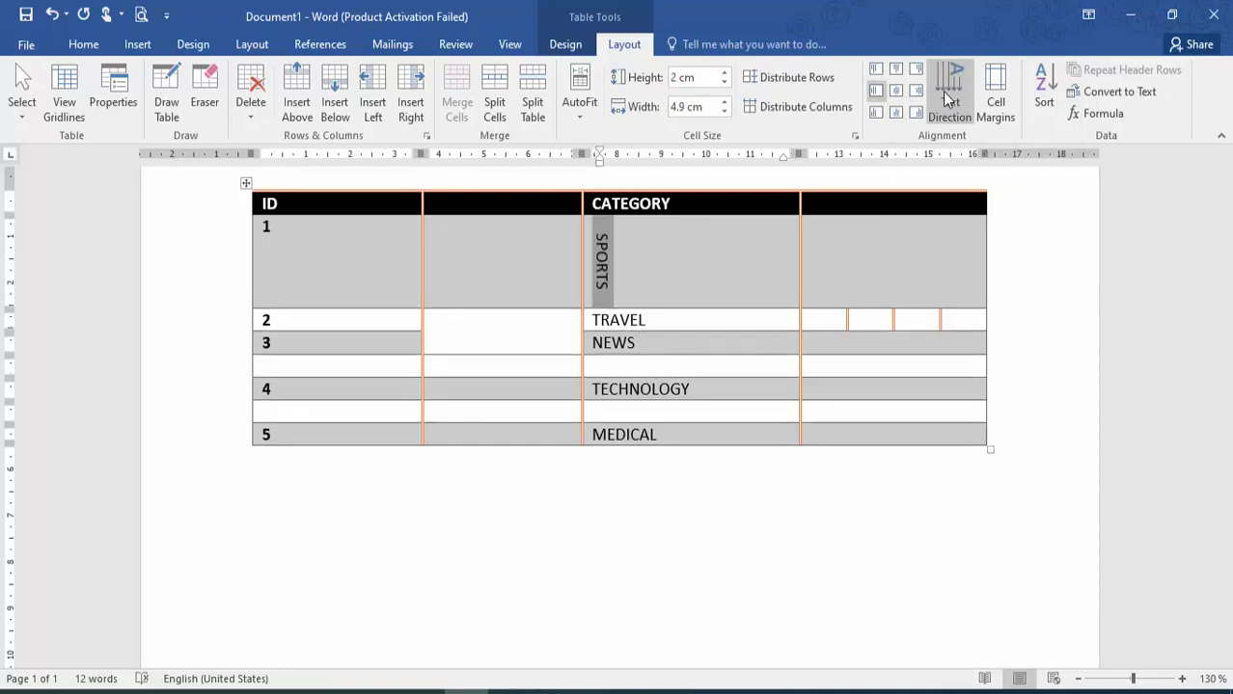
click(949, 99)
click(947, 99)
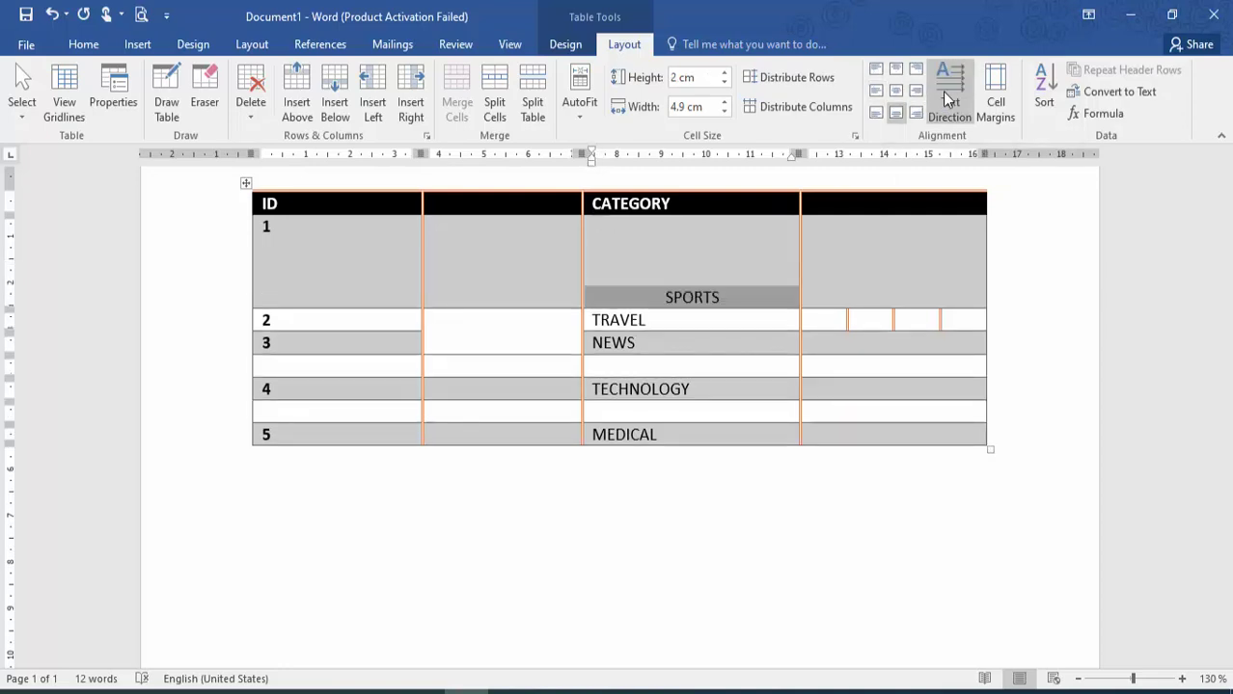
click(948, 99)
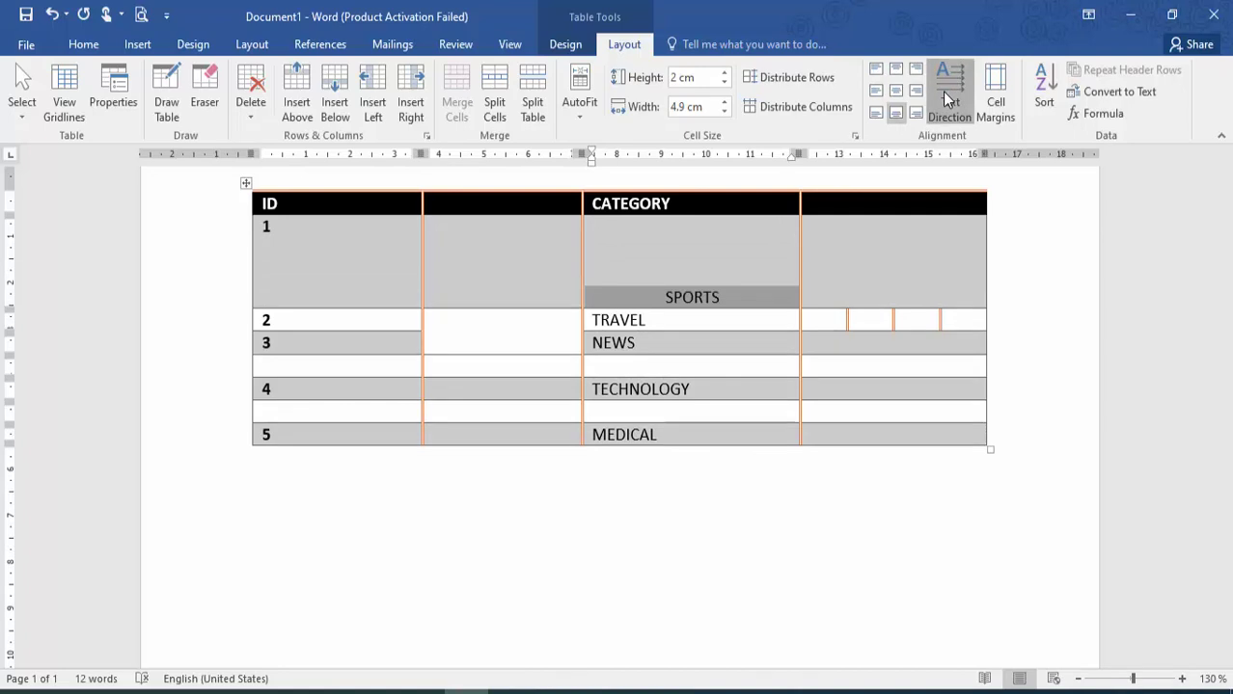
click(948, 100)
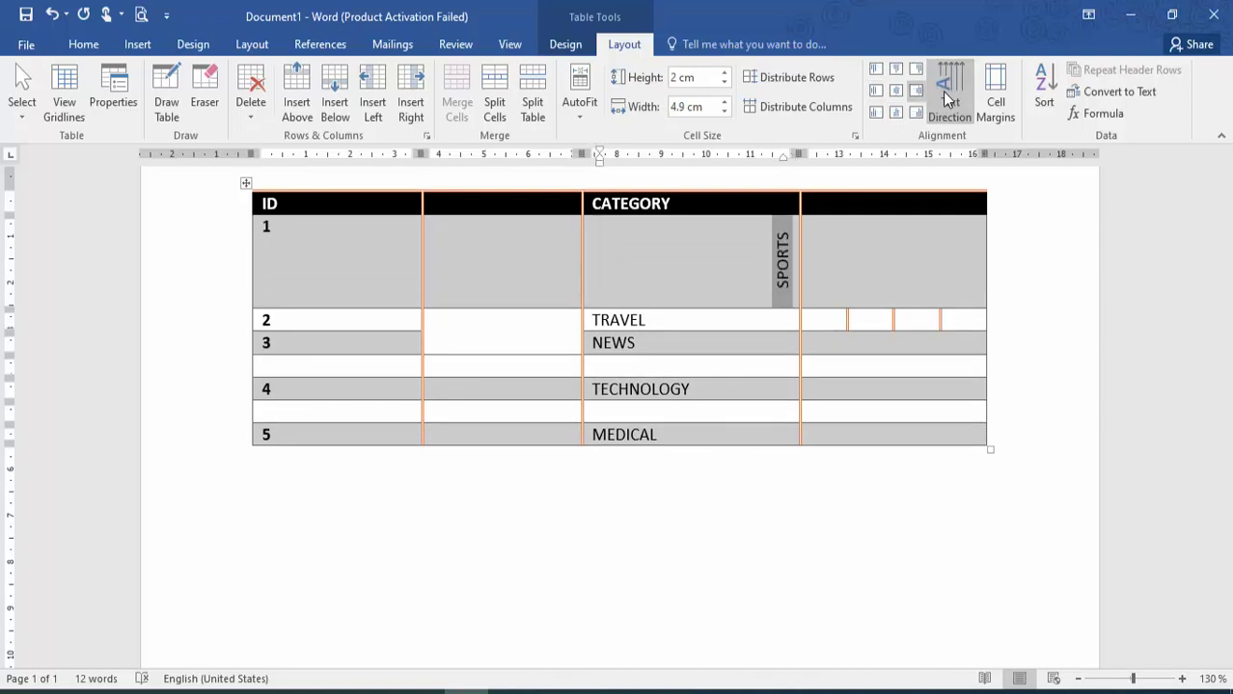
- Examine the table's default cell margin options and its sort settings, cancelling both without changes
click(998, 102)
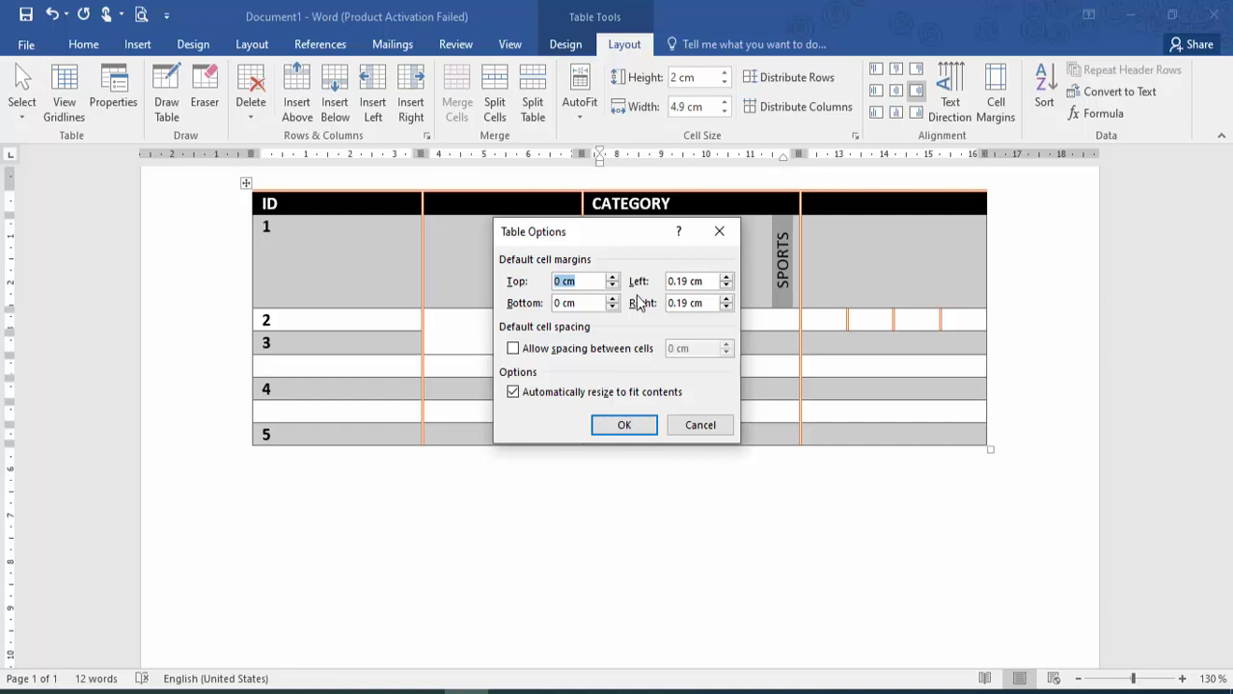
click(686, 418)
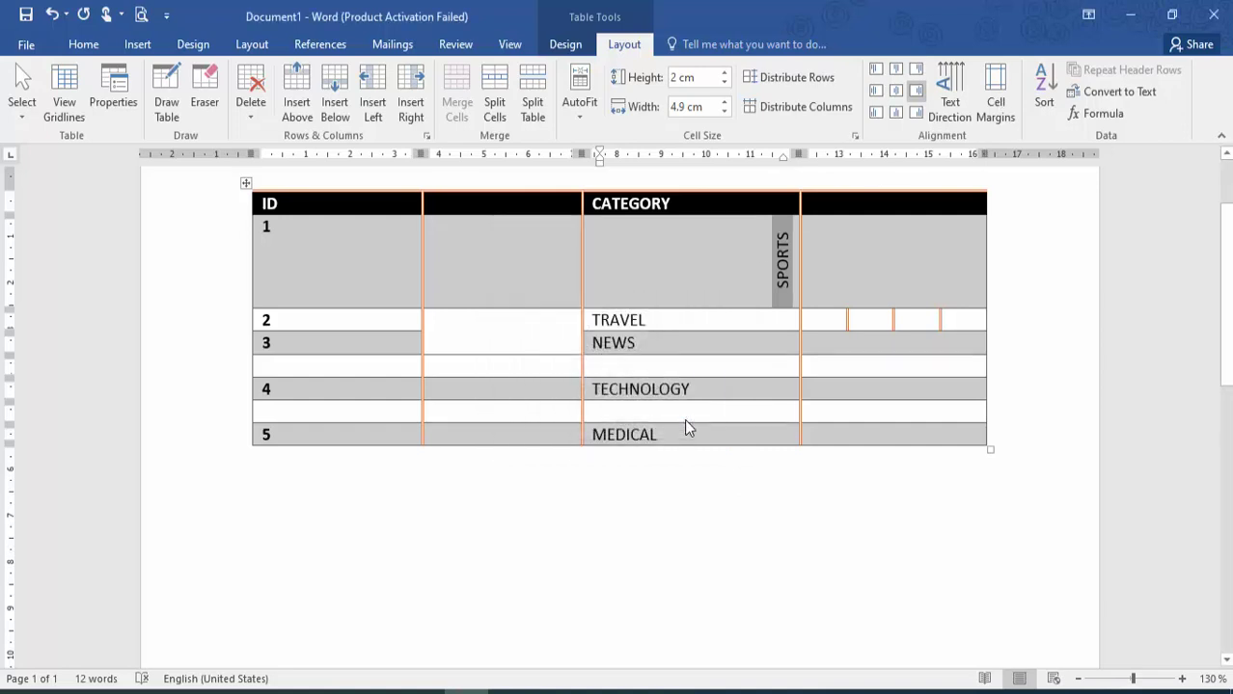
click(1044, 104)
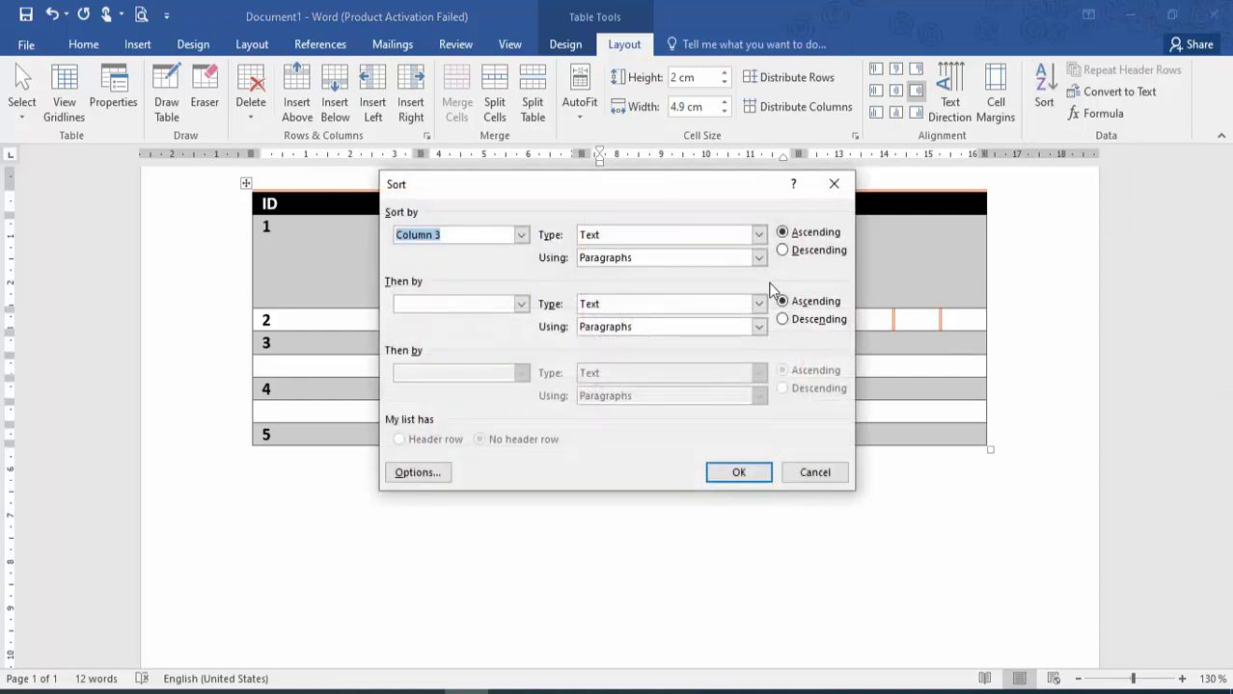
click(820, 475)
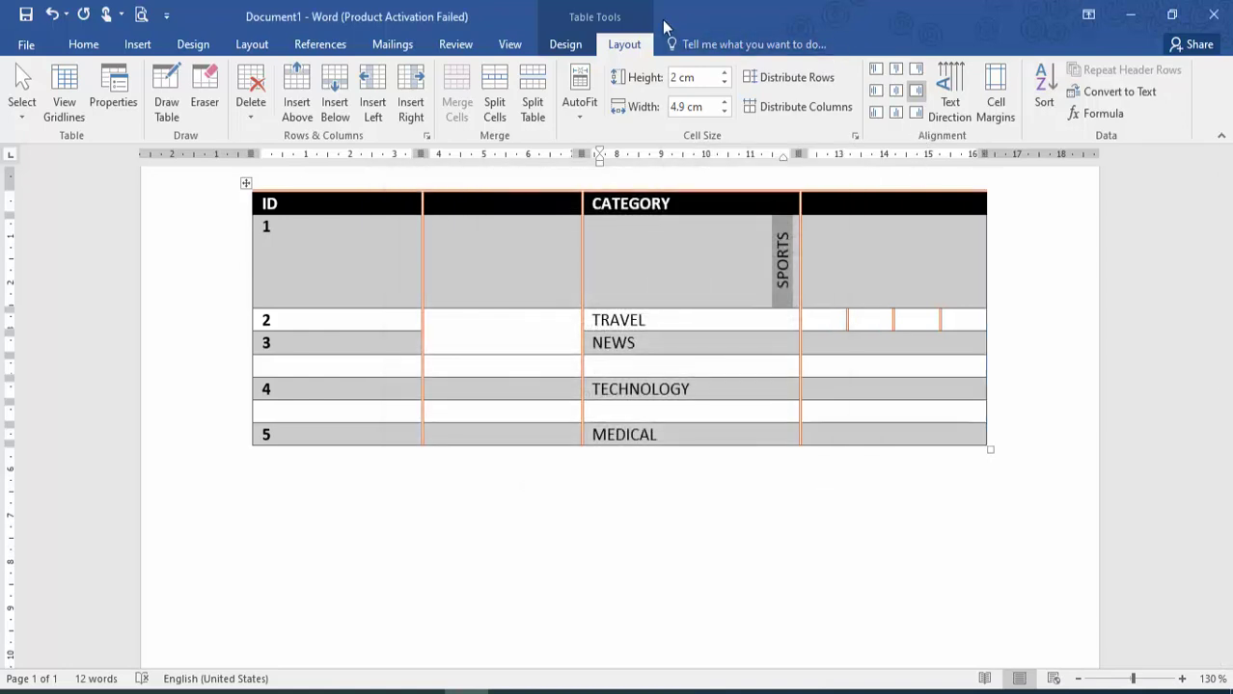
- Select the entire document content and delete it, including the ID/CATEGORY table
click(91, 51)
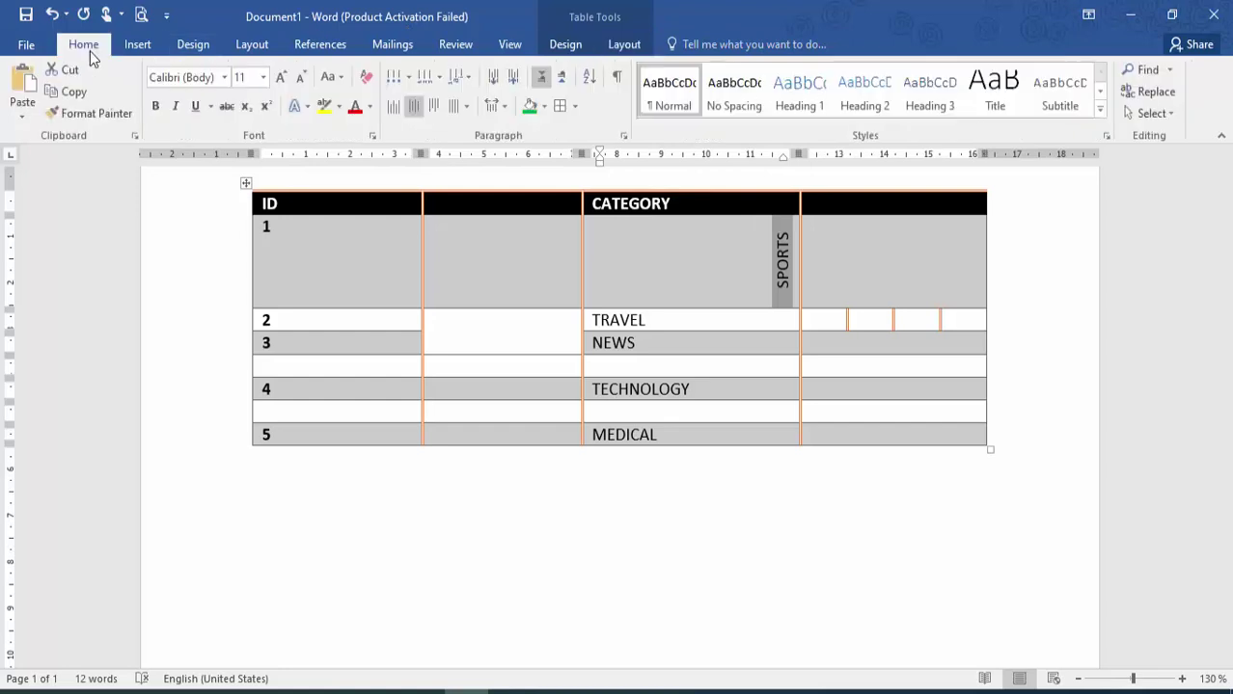
click(136, 48)
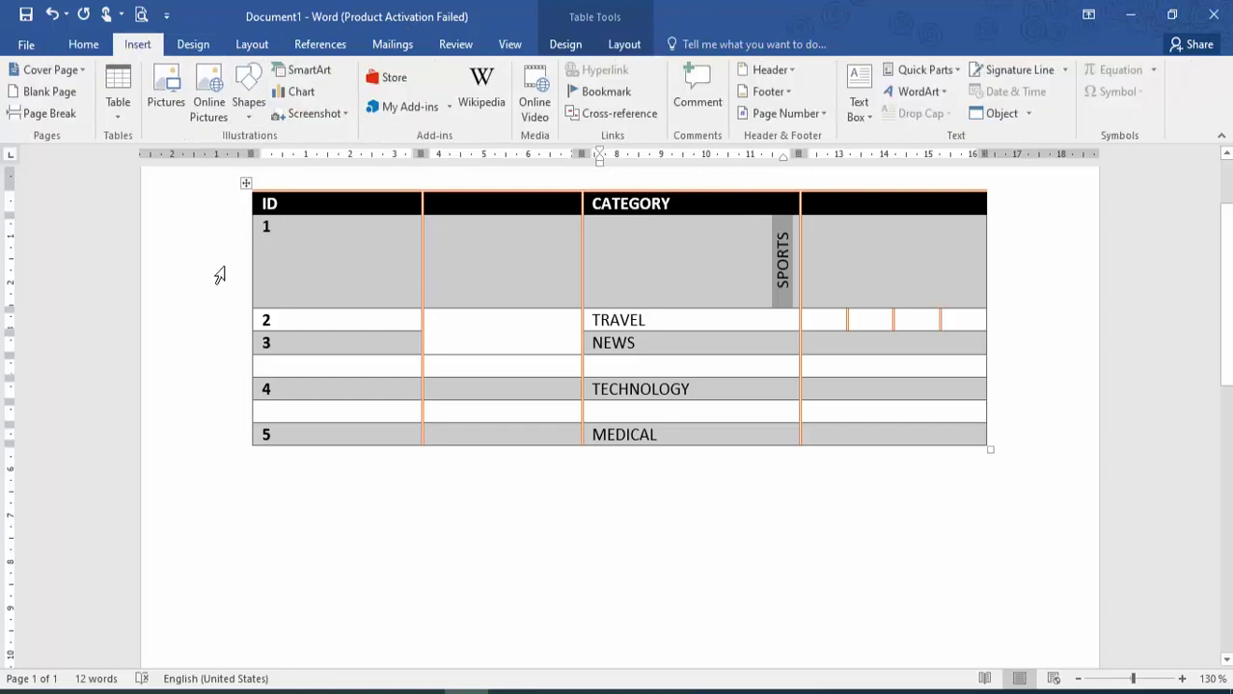
key(ctrl+a)
key(Delete)
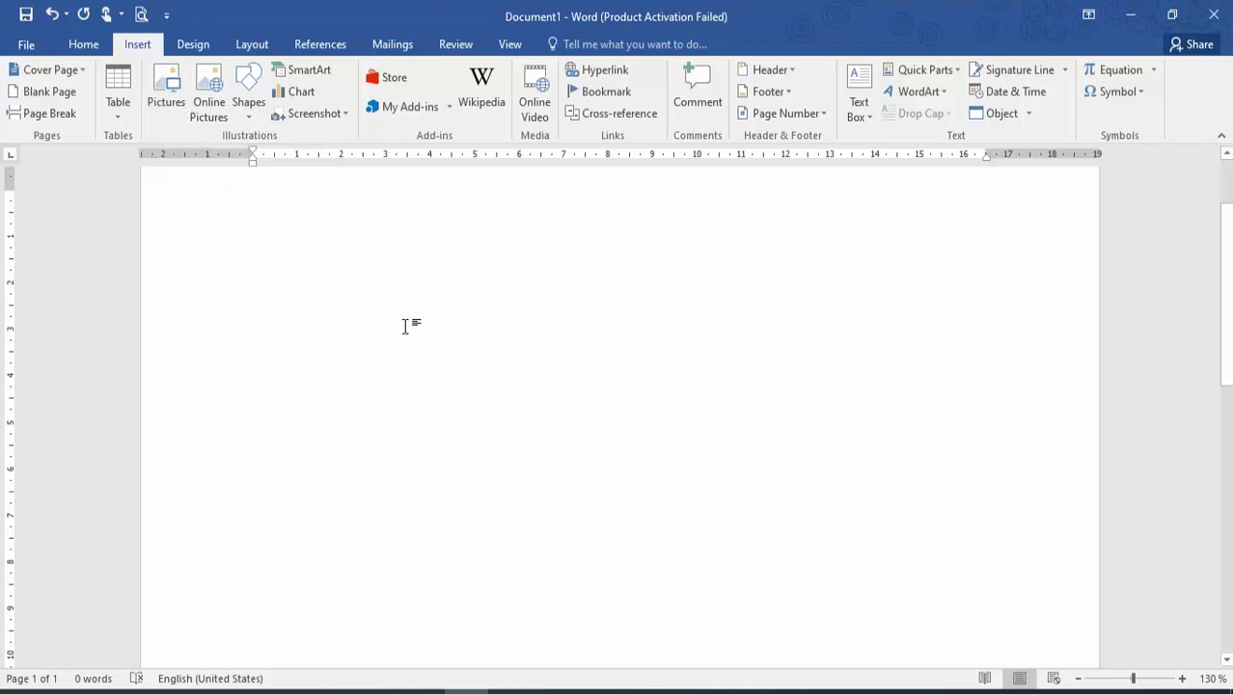
- Insert the MySQL logo picture from a Desktop folder and shrink it to about 7.65 cm by 15.29 cm
click(157, 114)
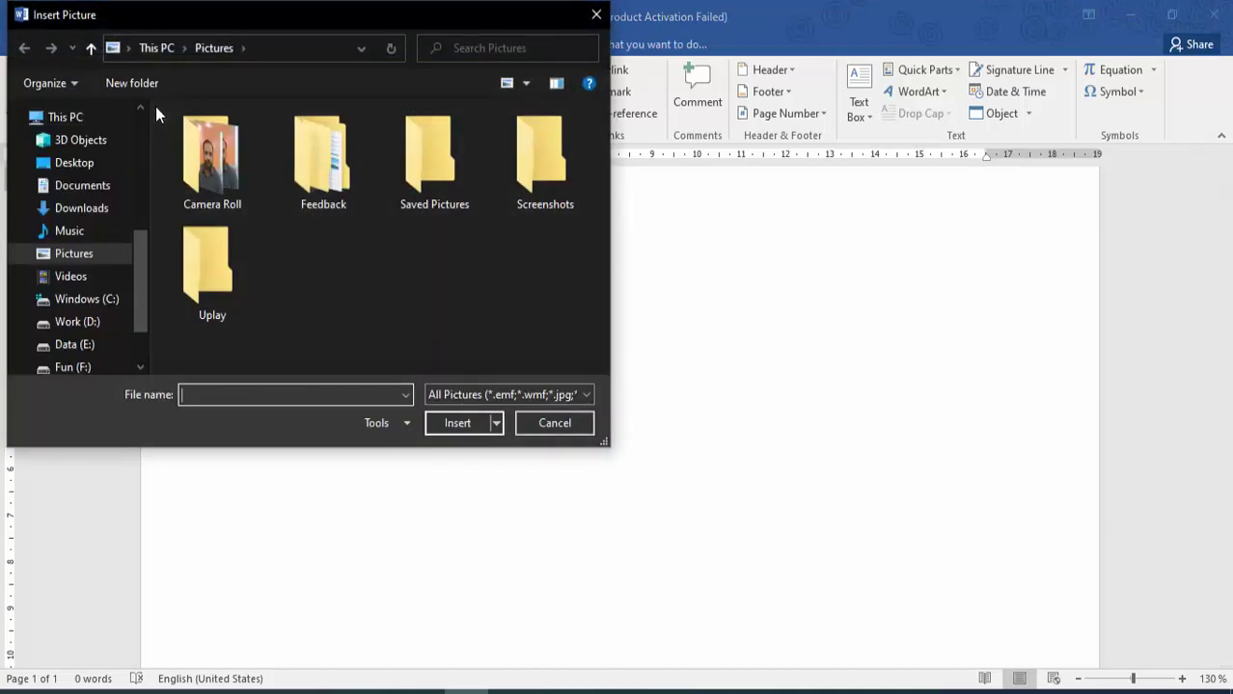
click(596, 15)
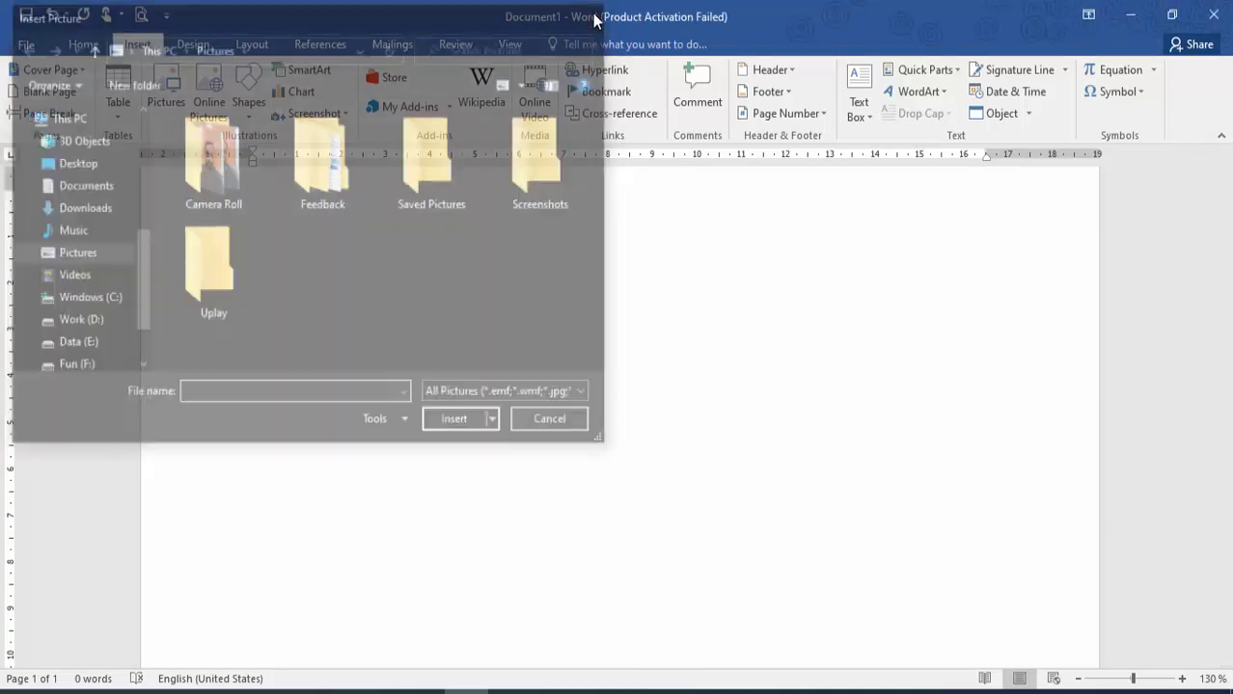
click(169, 104)
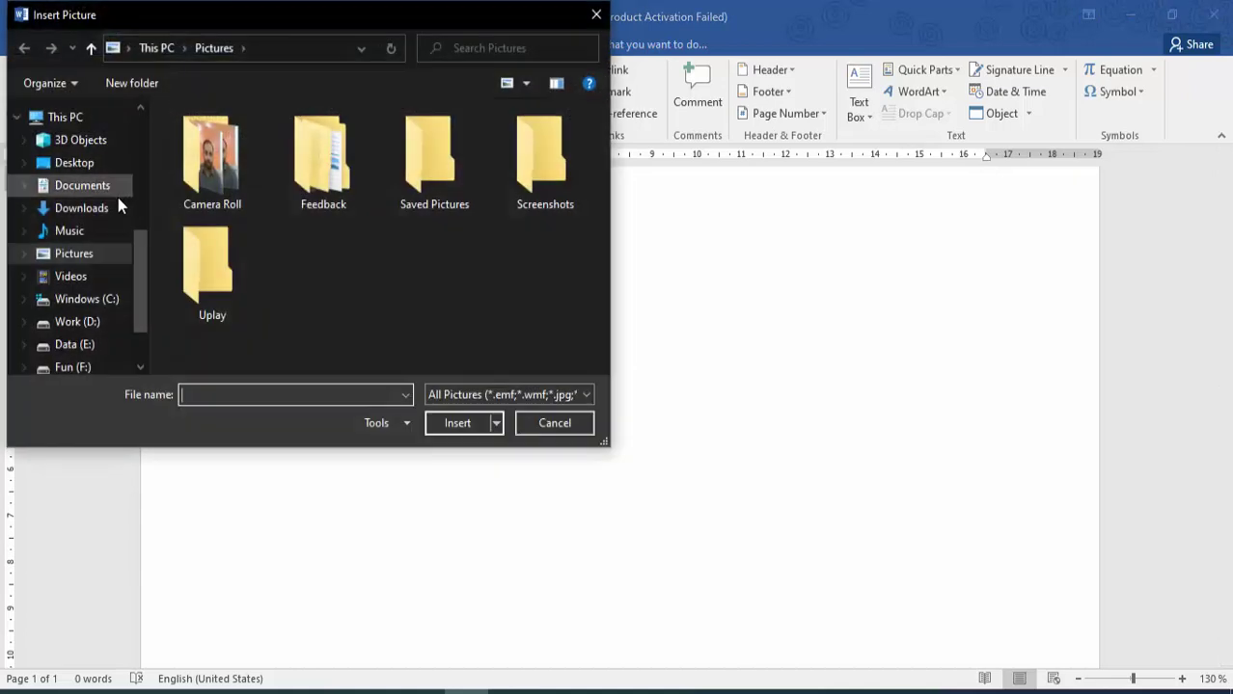
click(77, 164)
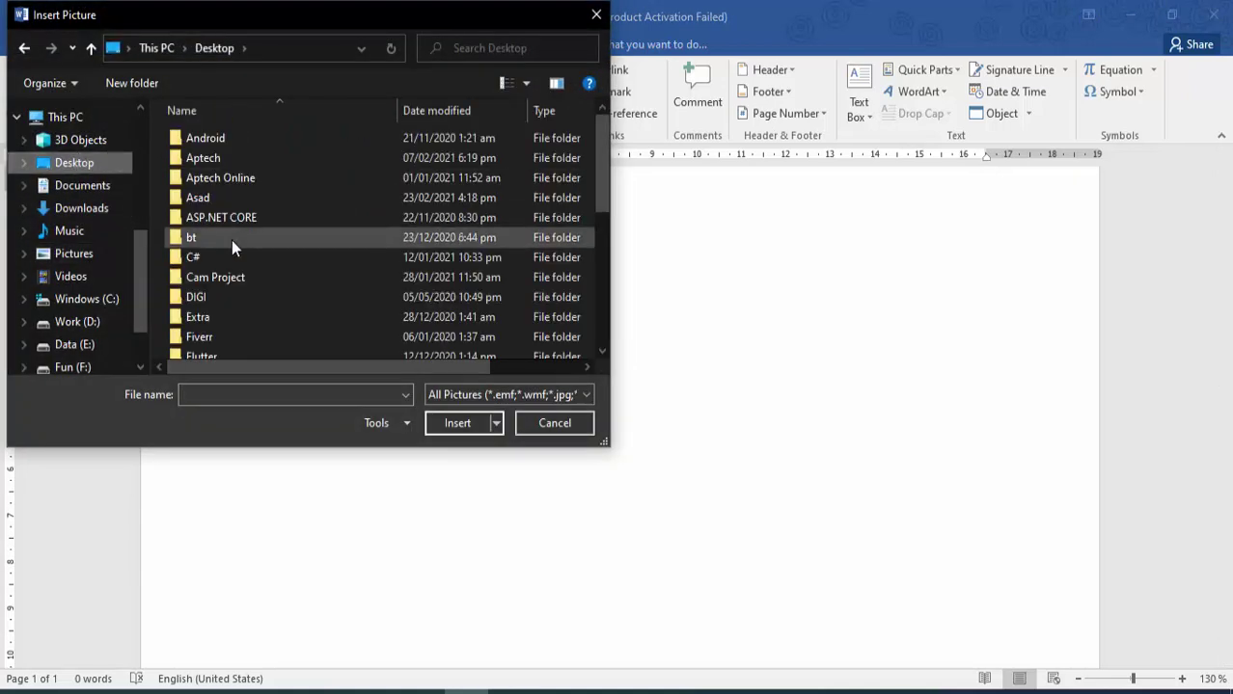
scroll(231, 241, down, 4)
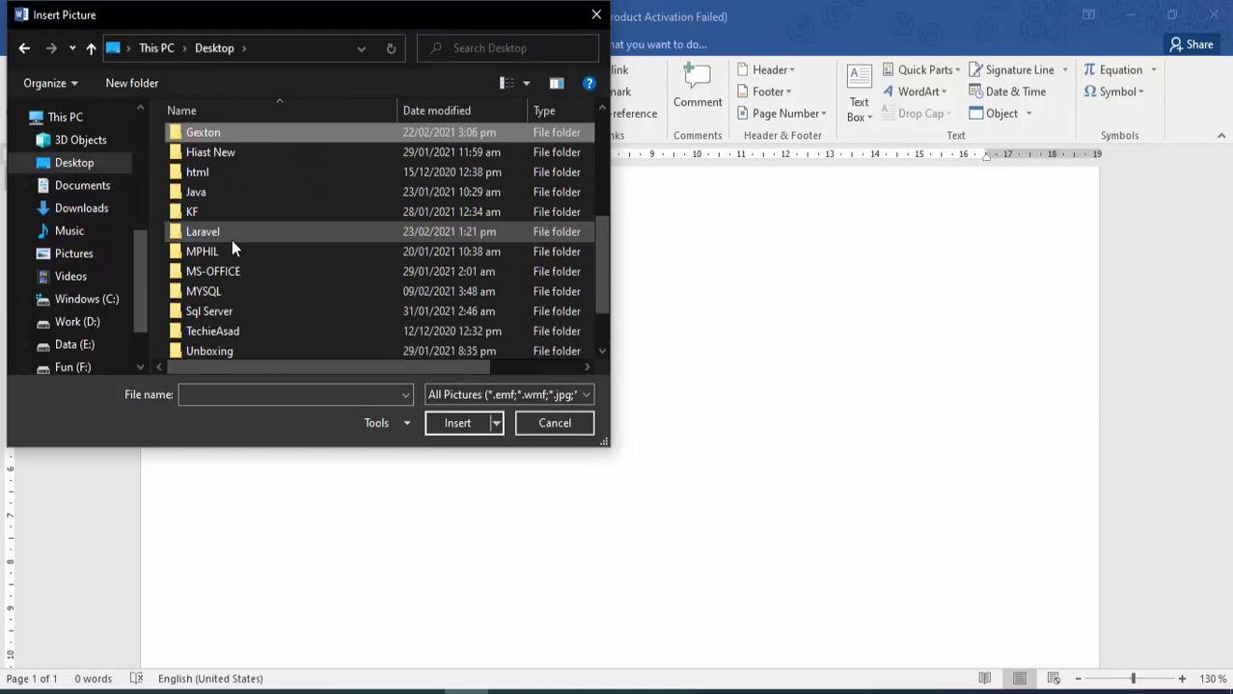
key(Return)
key(Down)
key(Return)
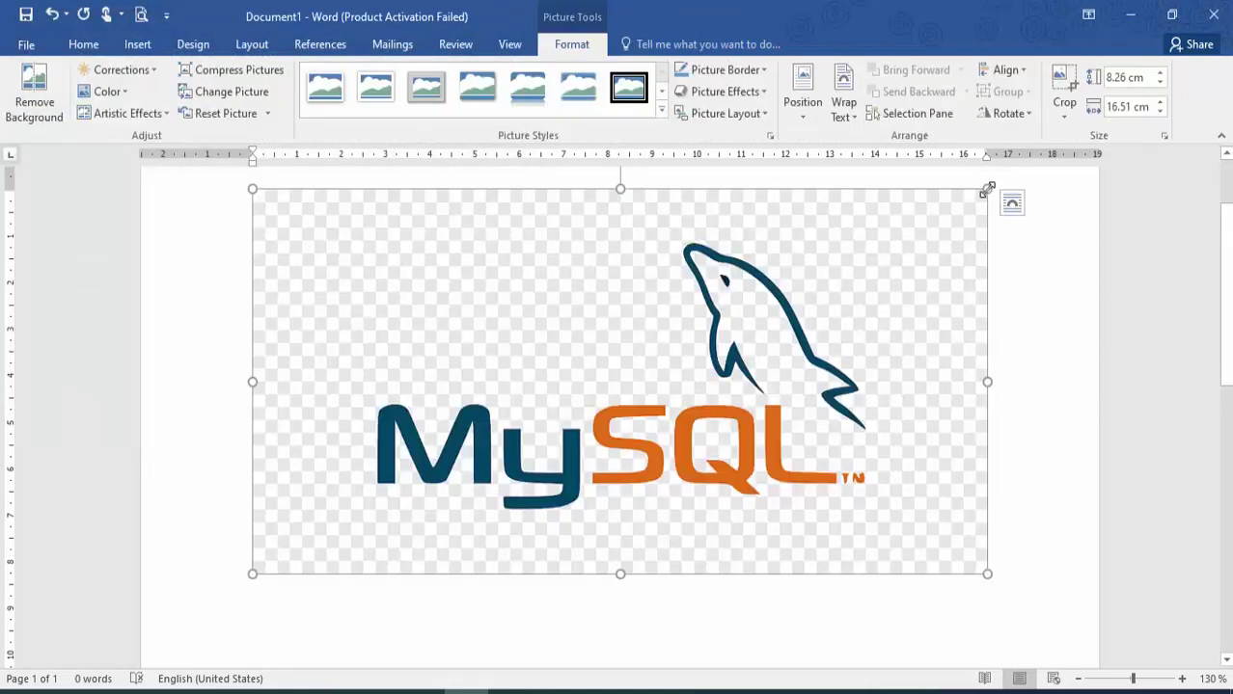
drag(987, 188, 289, 218)
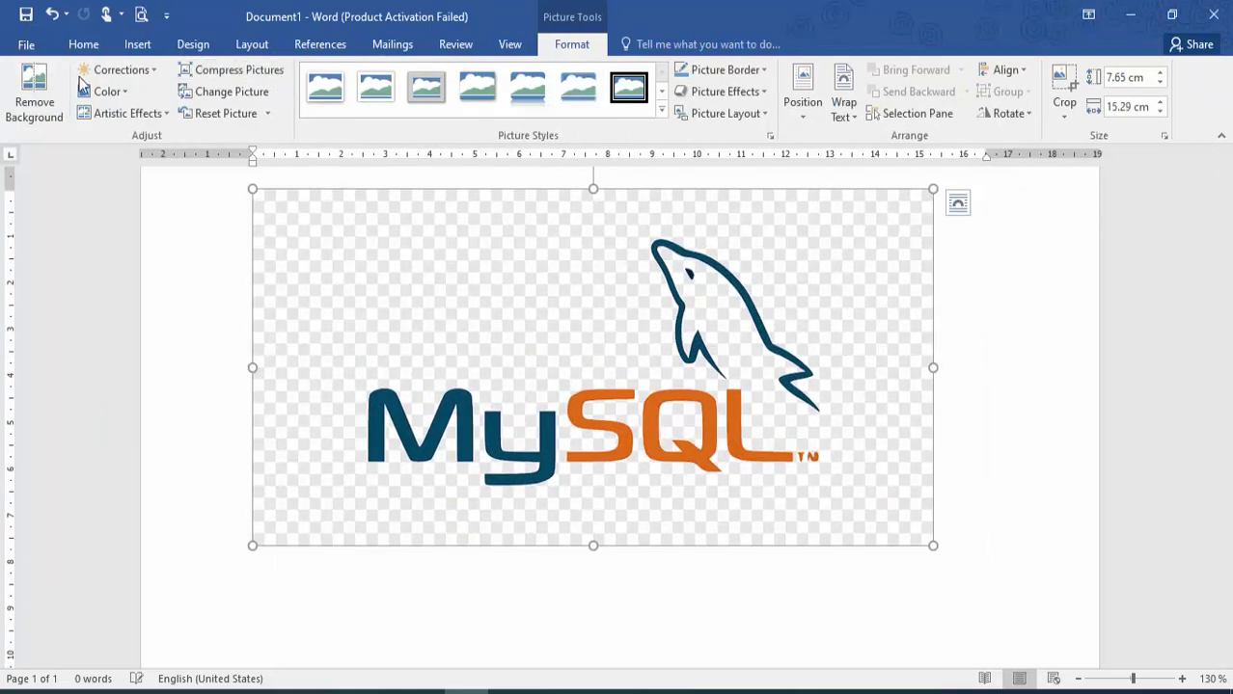
- Preview and discard background removal on the MySQL logo, and compress only this picture at document resolution with cropped areas deleted
click(43, 89)
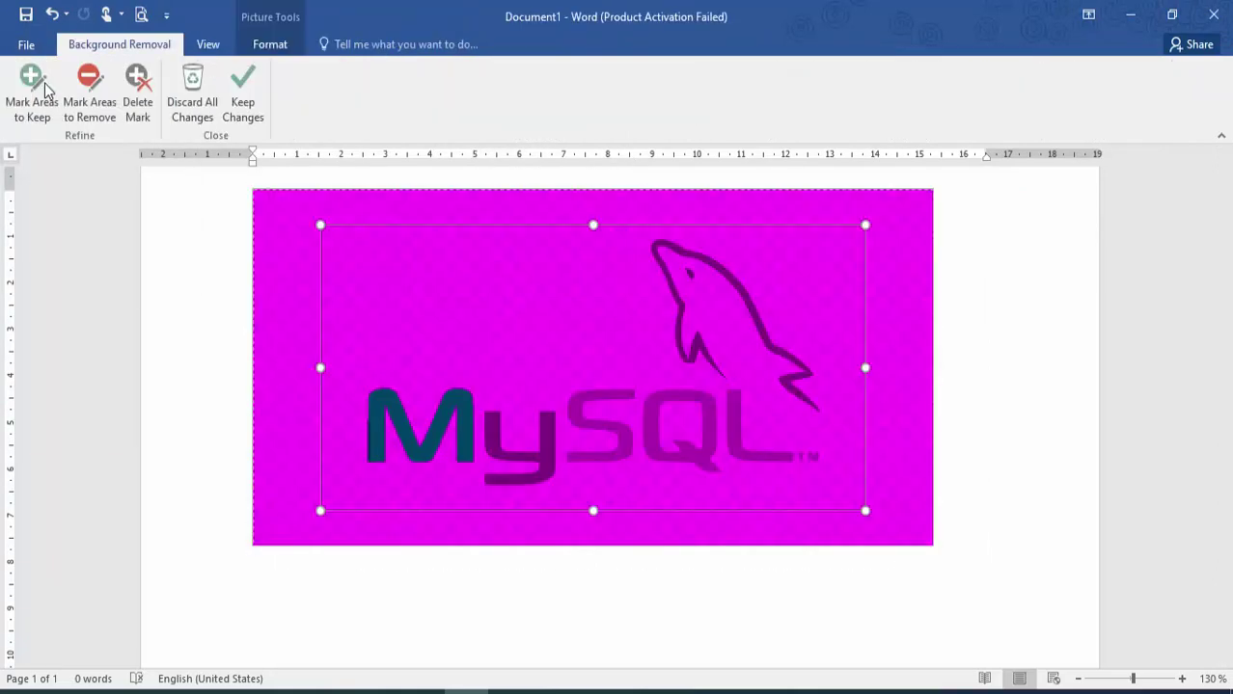
click(193, 96)
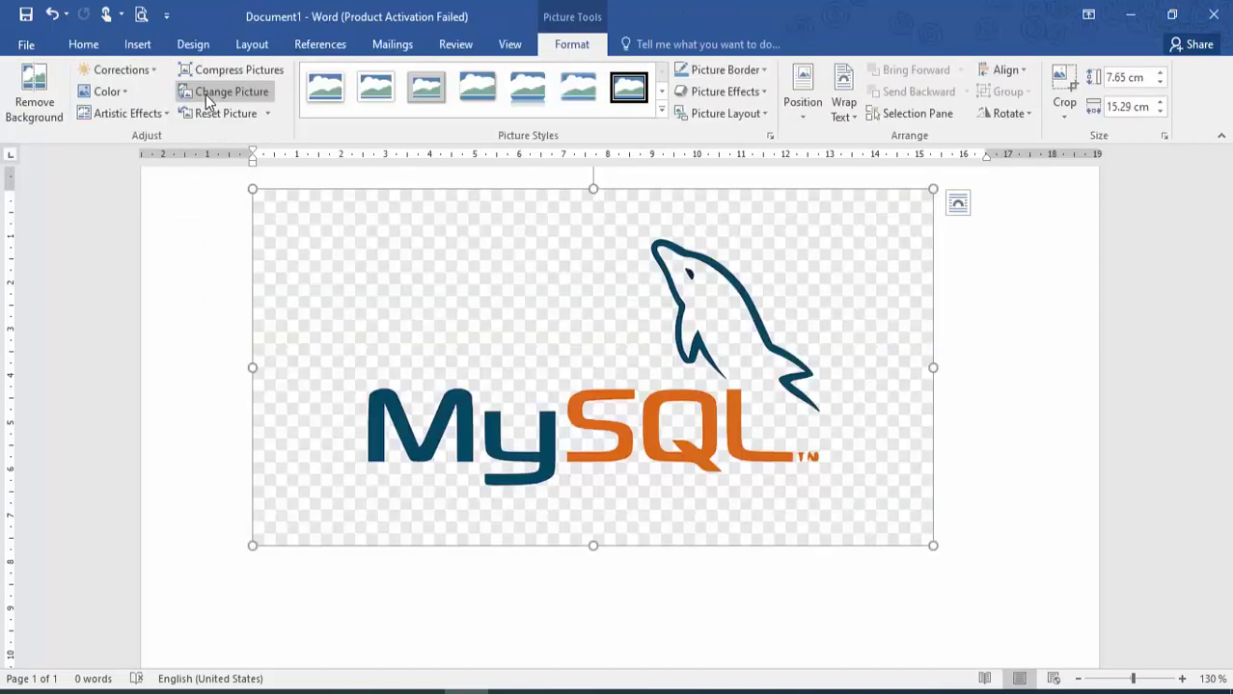
click(128, 80)
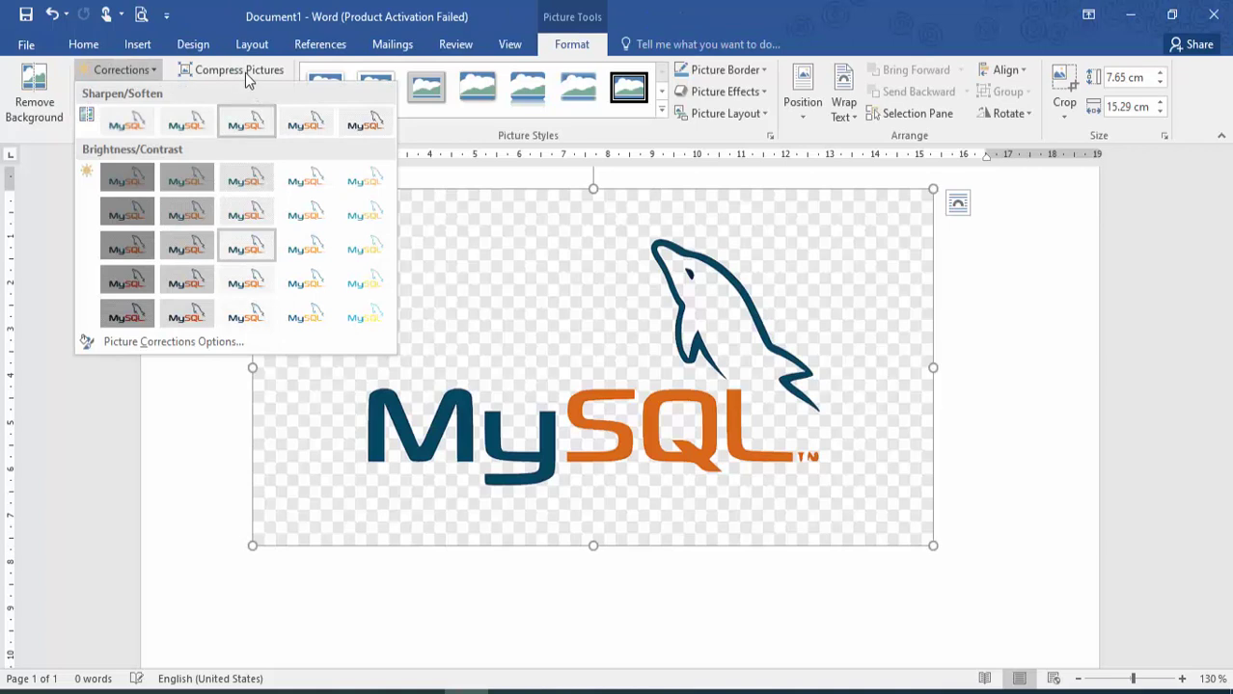
click(246, 79)
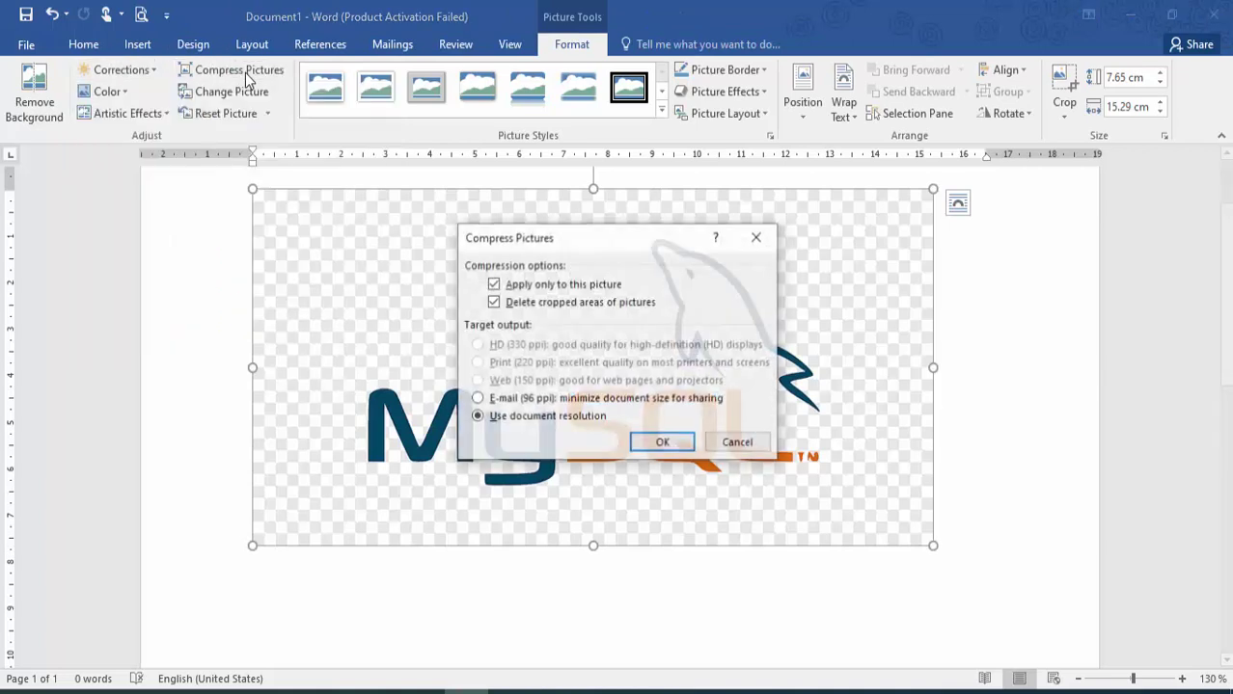
click(663, 443)
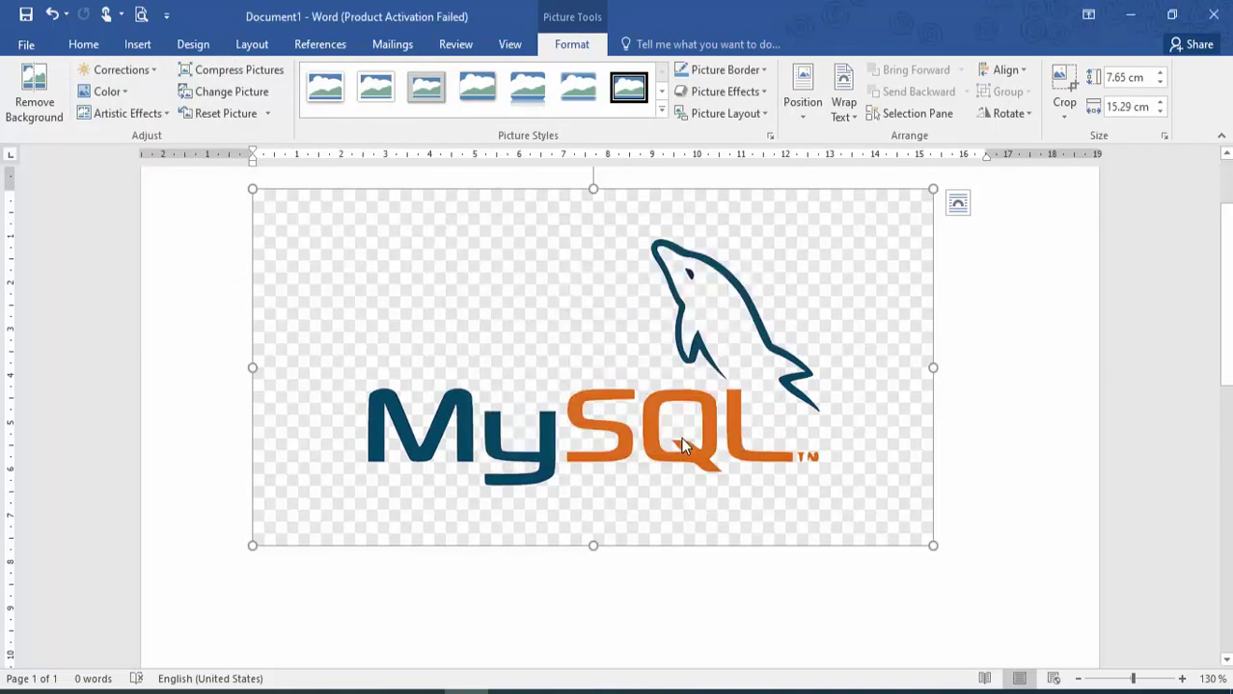
- Apply a slightly bluish color variation to the logo and check the Change Picture command without replacing the image
click(110, 93)
click(242, 200)
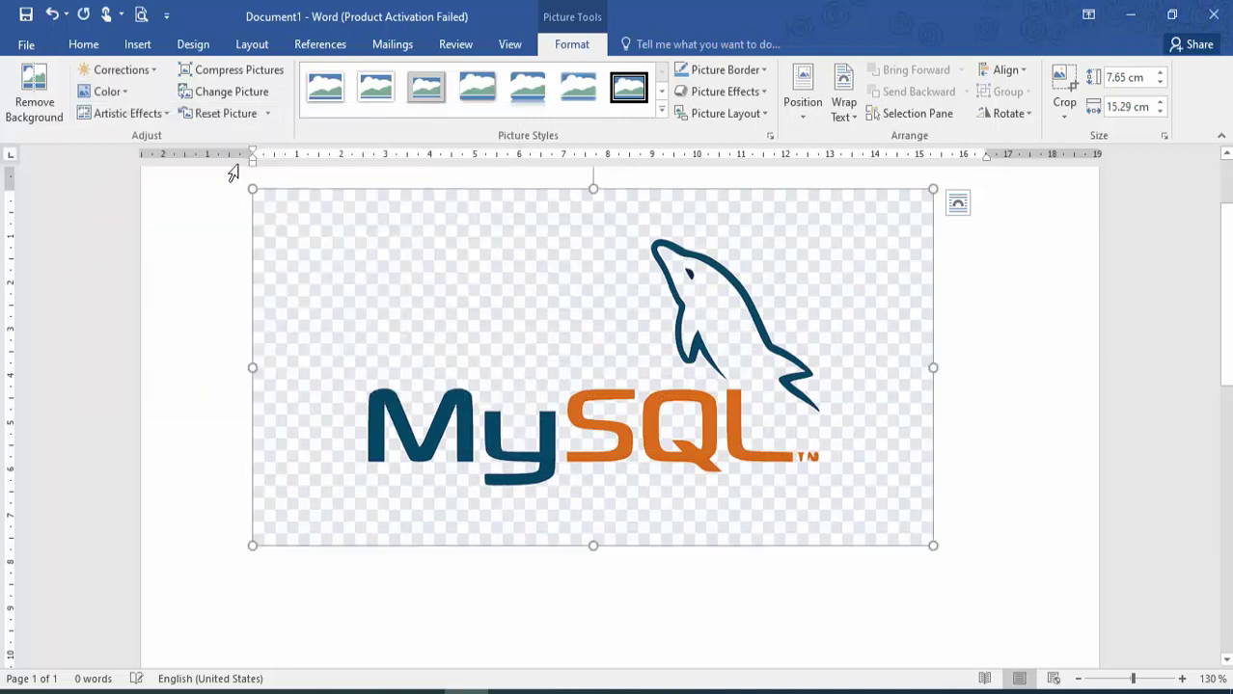
click(245, 92)
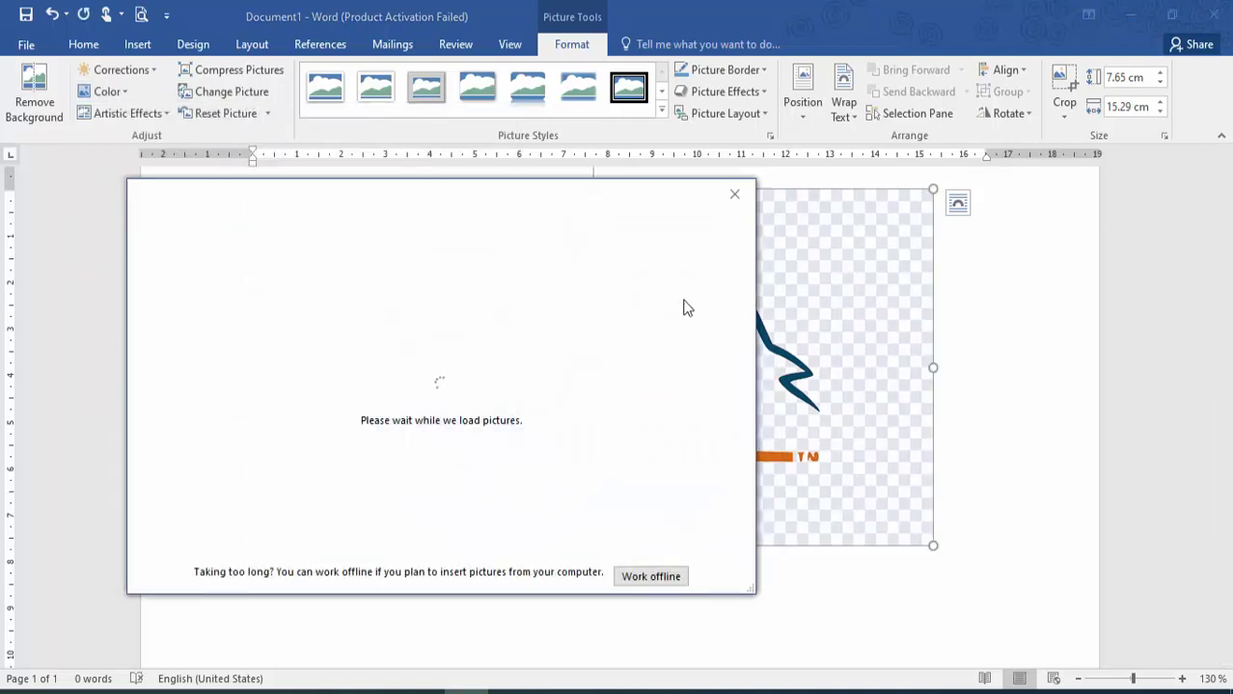
click(734, 196)
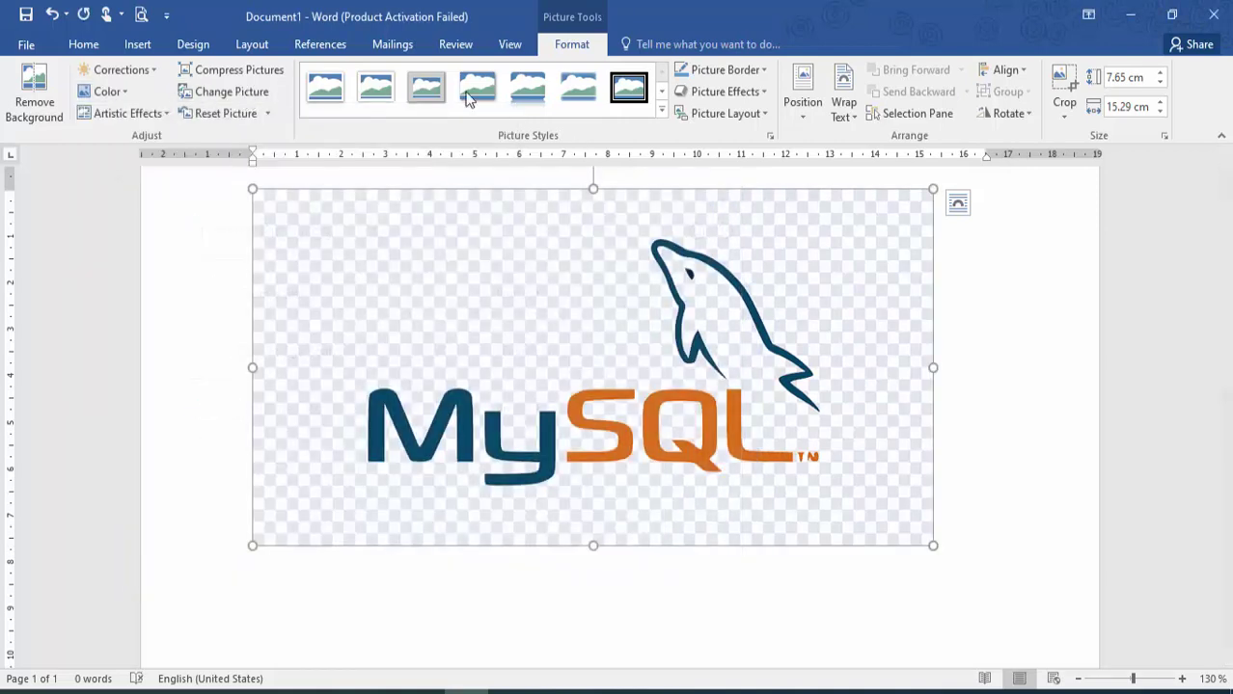
- Try a white-framed picture style on the MySQL logo, finishing with the metal oval frame style
click(396, 90)
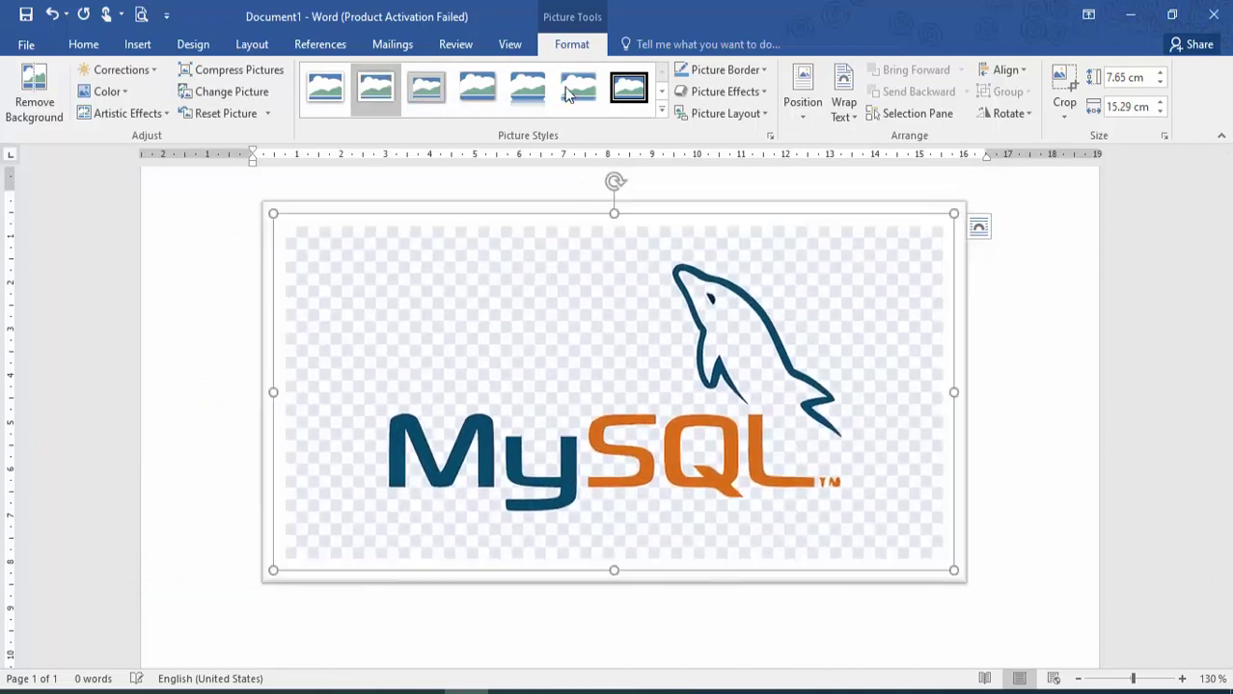
click(664, 114)
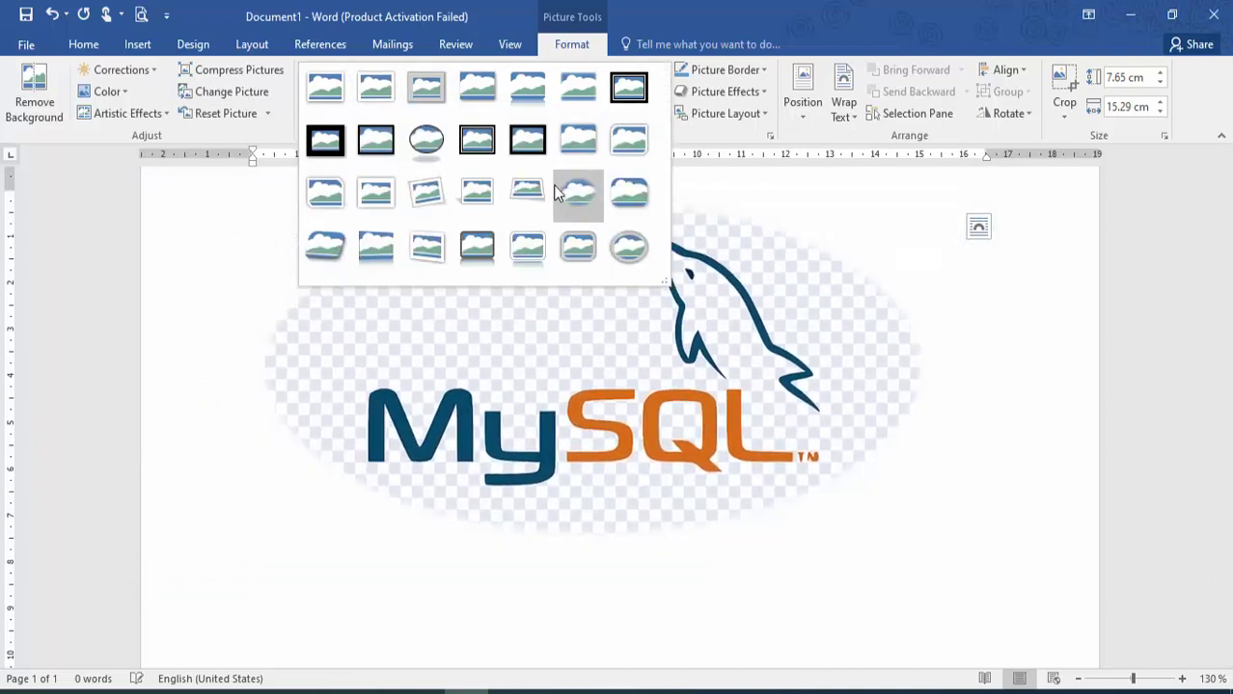
click(634, 242)
- Add a reflection variation below the oval logo, and browse the picture layout, position and text wrapping options
click(721, 114)
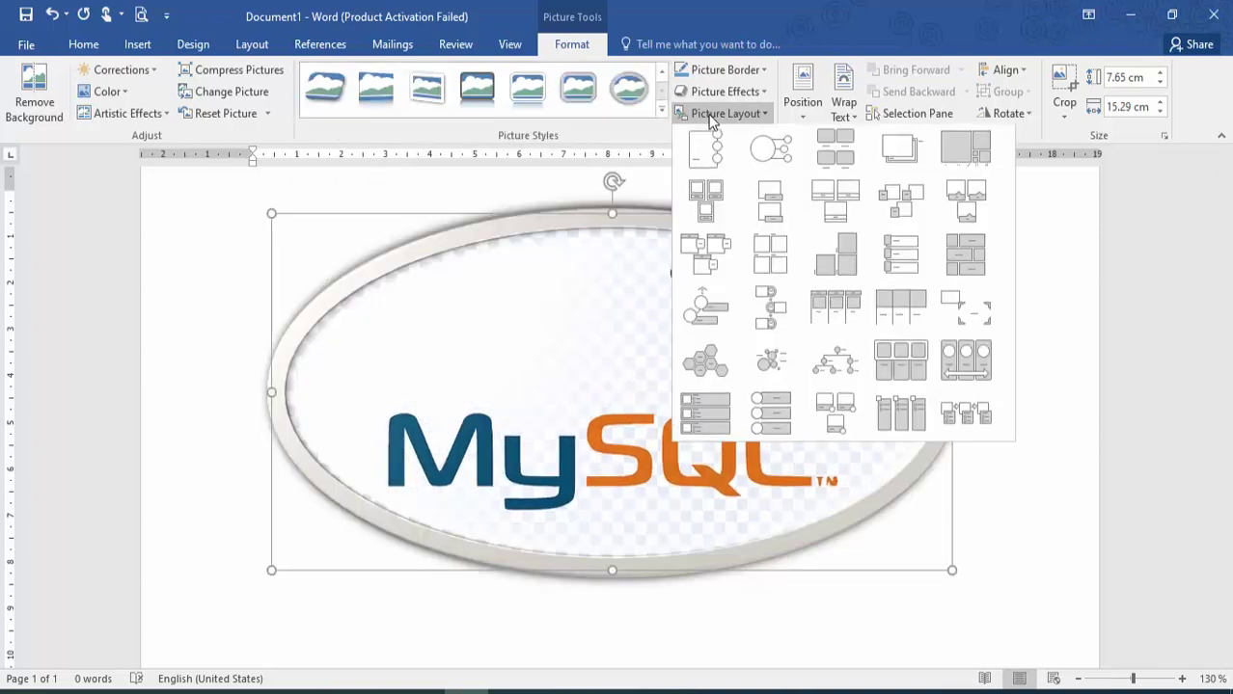
click(744, 94)
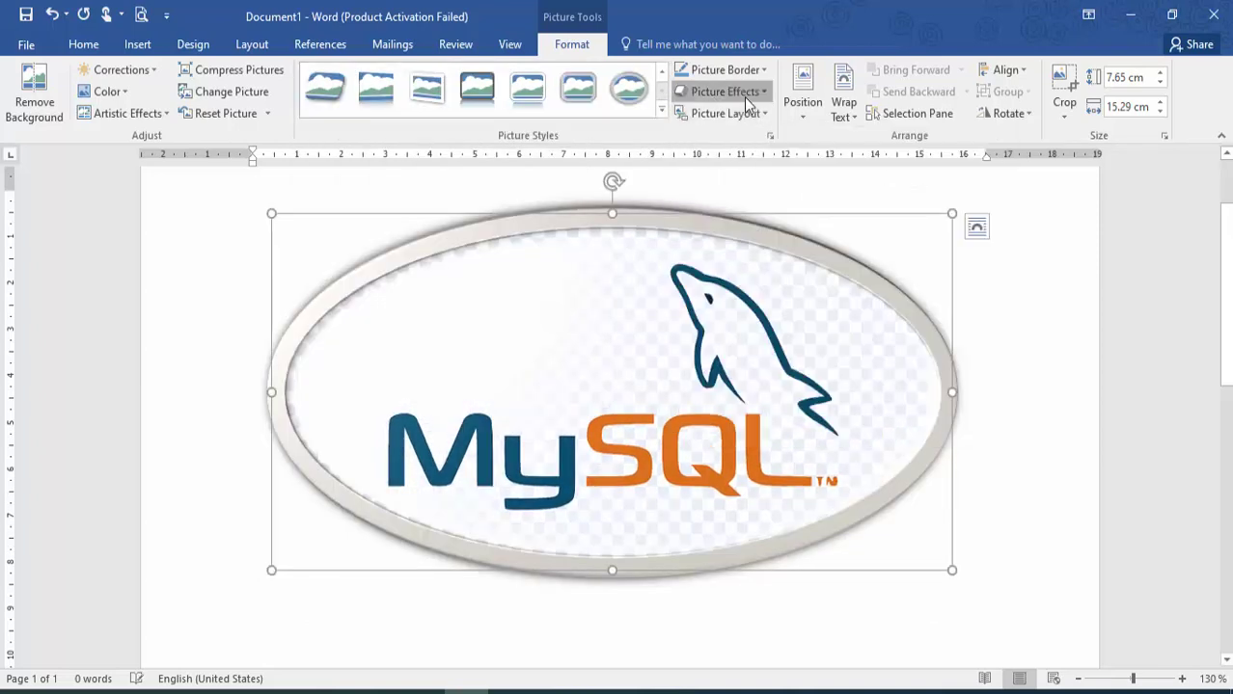
mouse_move(752, 205)
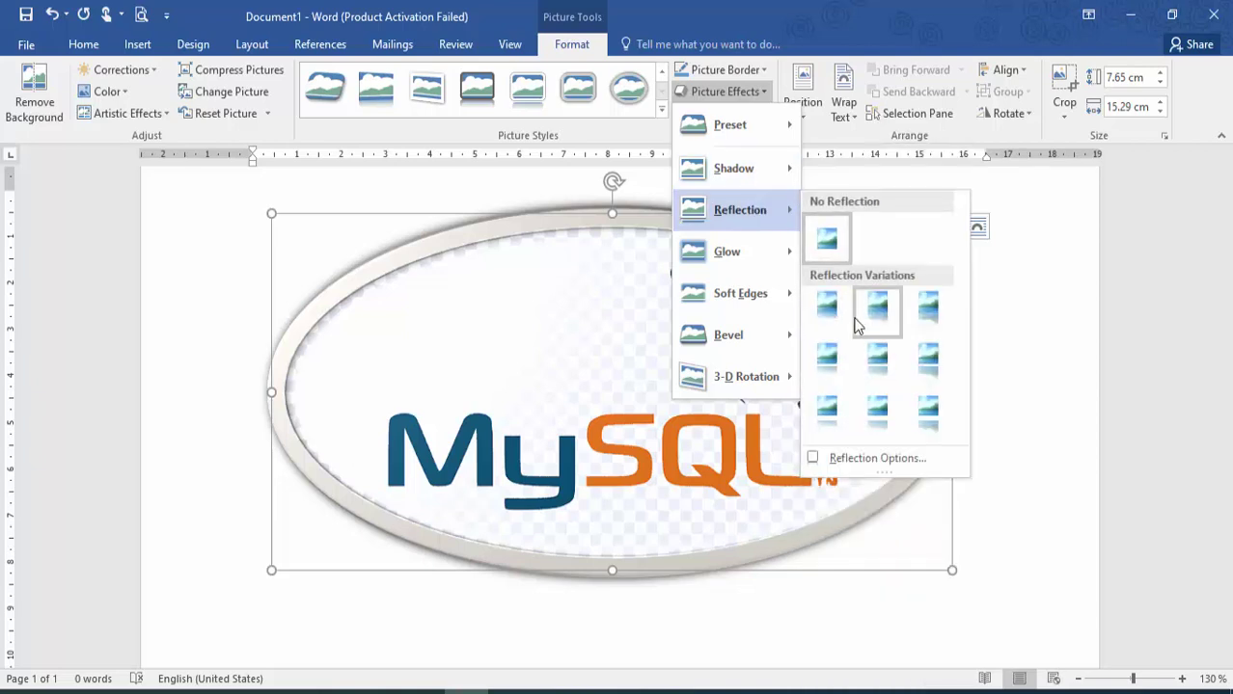
click(853, 335)
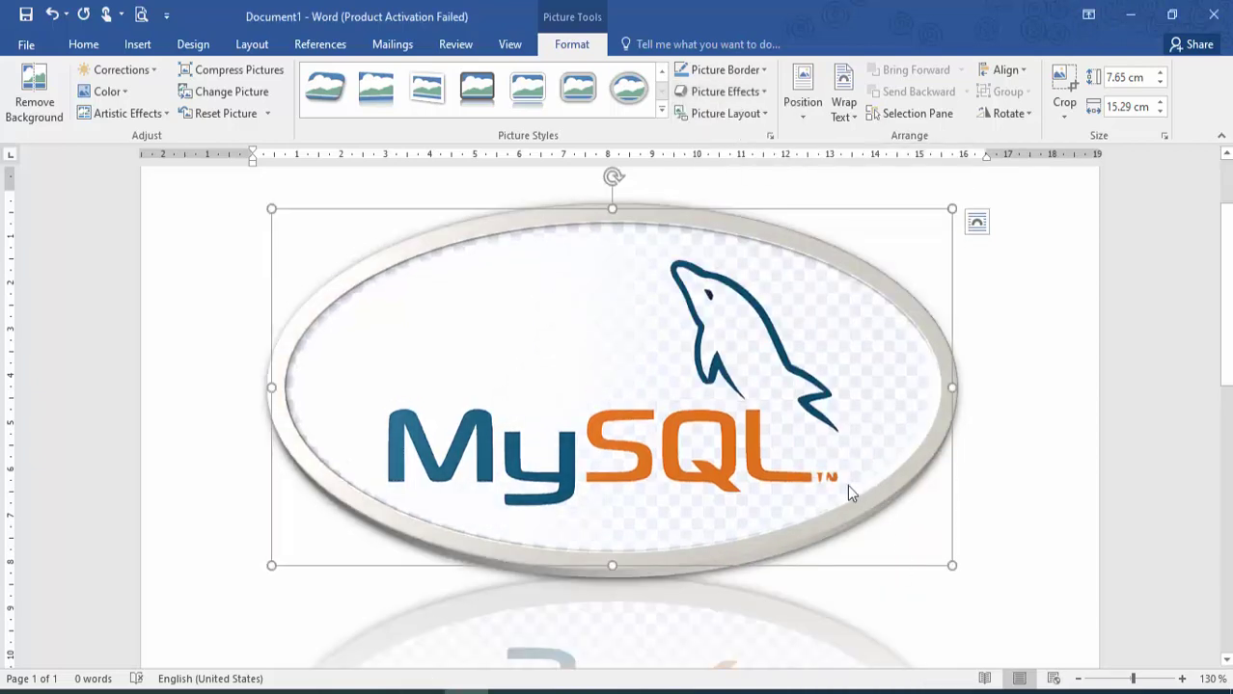
click(802, 96)
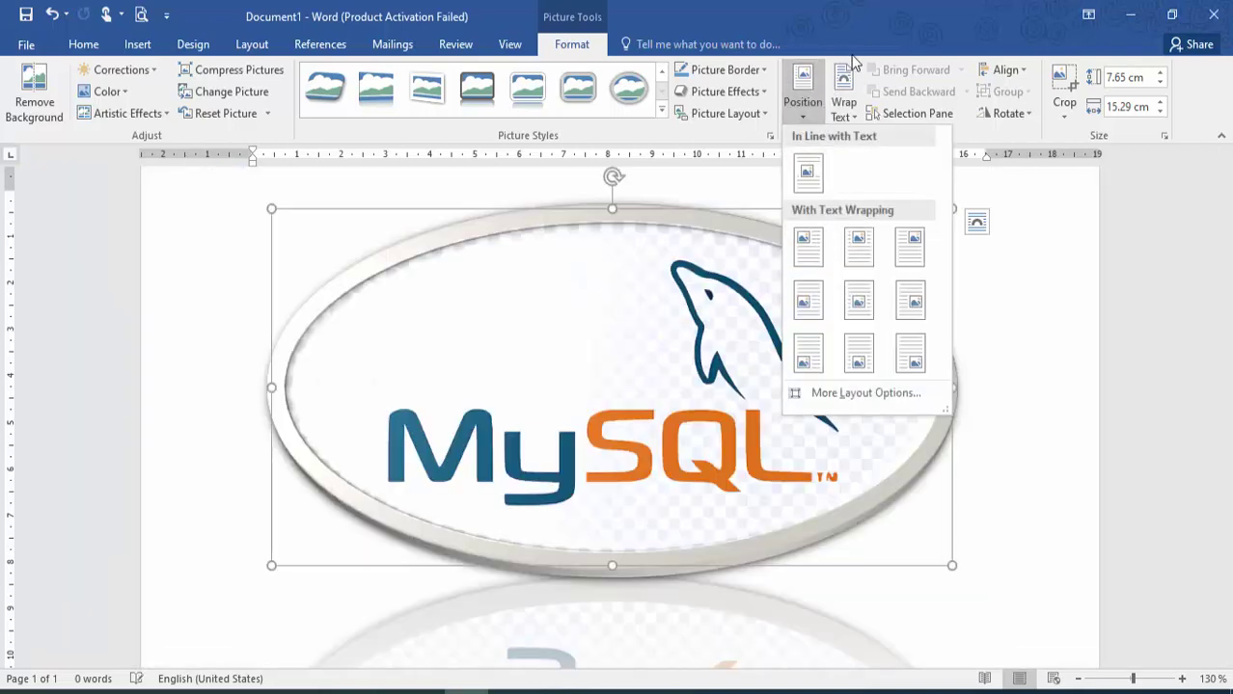
click(841, 87)
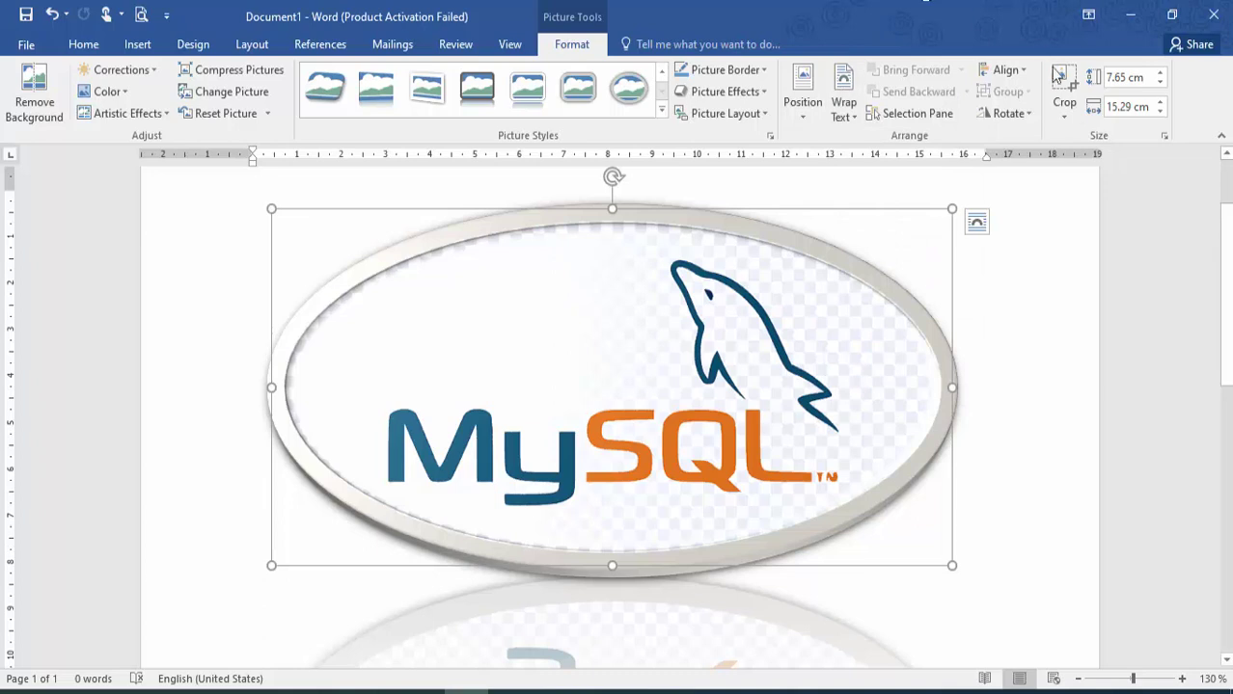
- Crop the oval logo from its top-right corner to about 6.2 cm by 13.51 cm and reposition the image inside the crop
click(1060, 97)
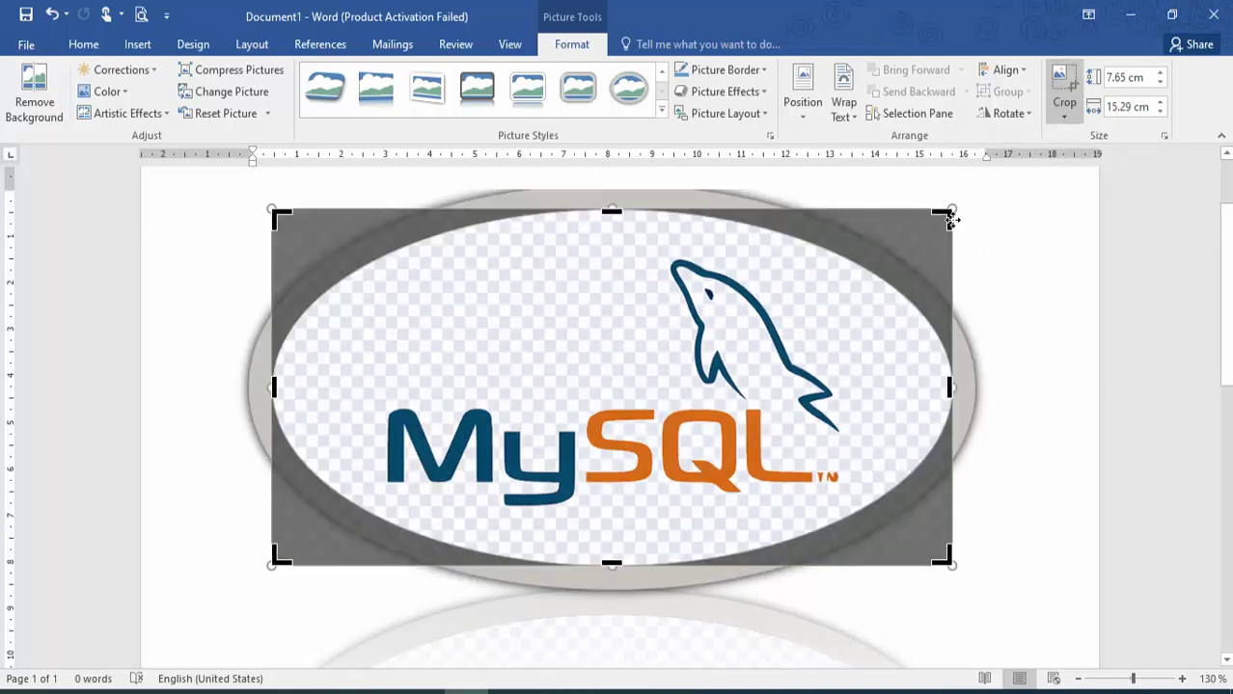
drag(937, 222, 872, 277)
drag(658, 409, 628, 442)
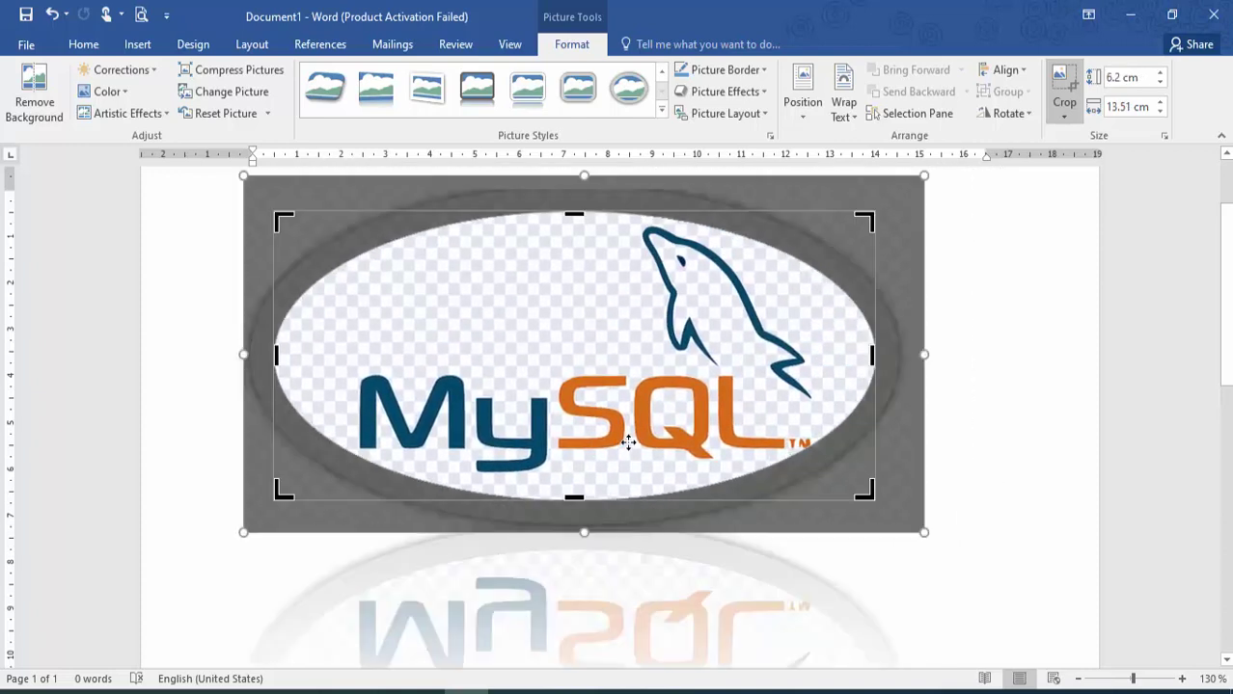
click(1052, 361)
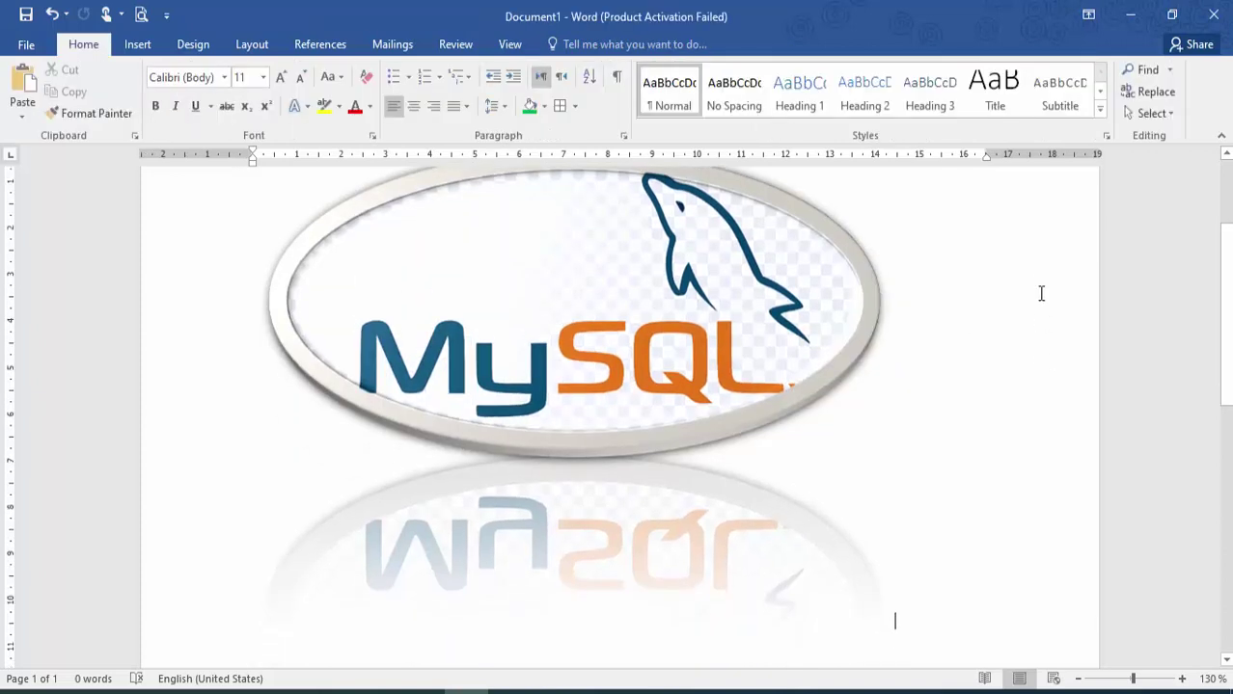
- Look through the logo's alignment options, and rotate the picture 90° left and back 90° right
click(734, 275)
click(1008, 72)
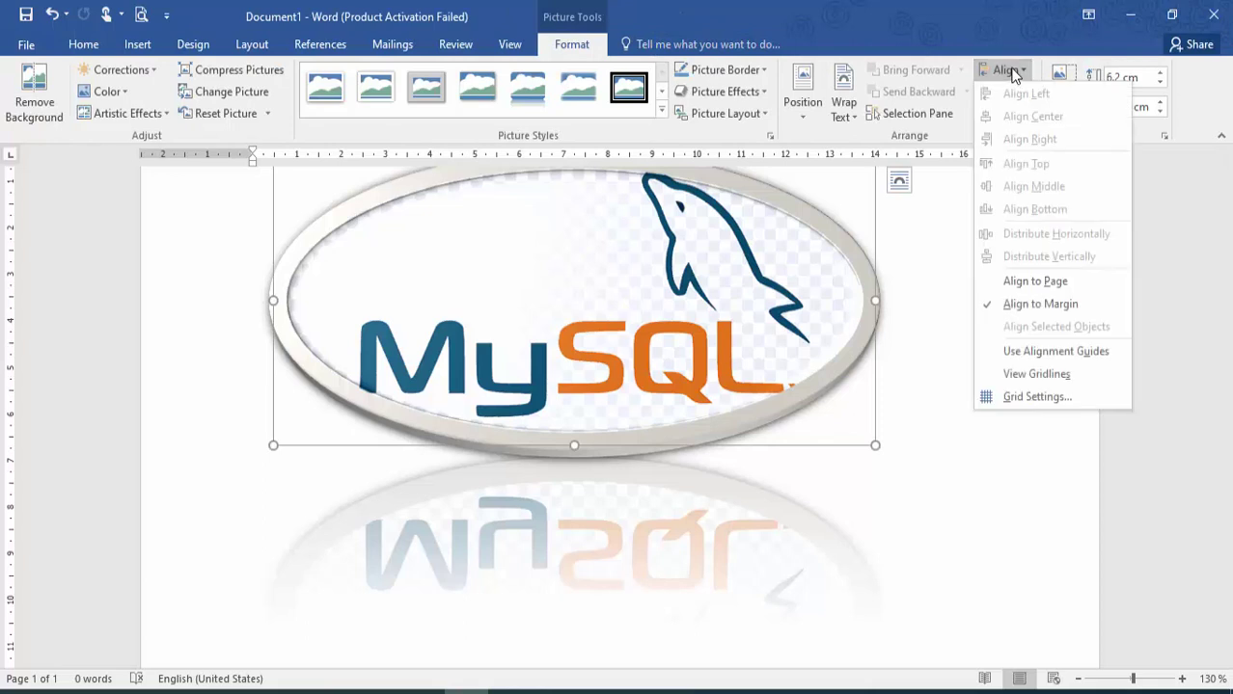
click(1073, 82)
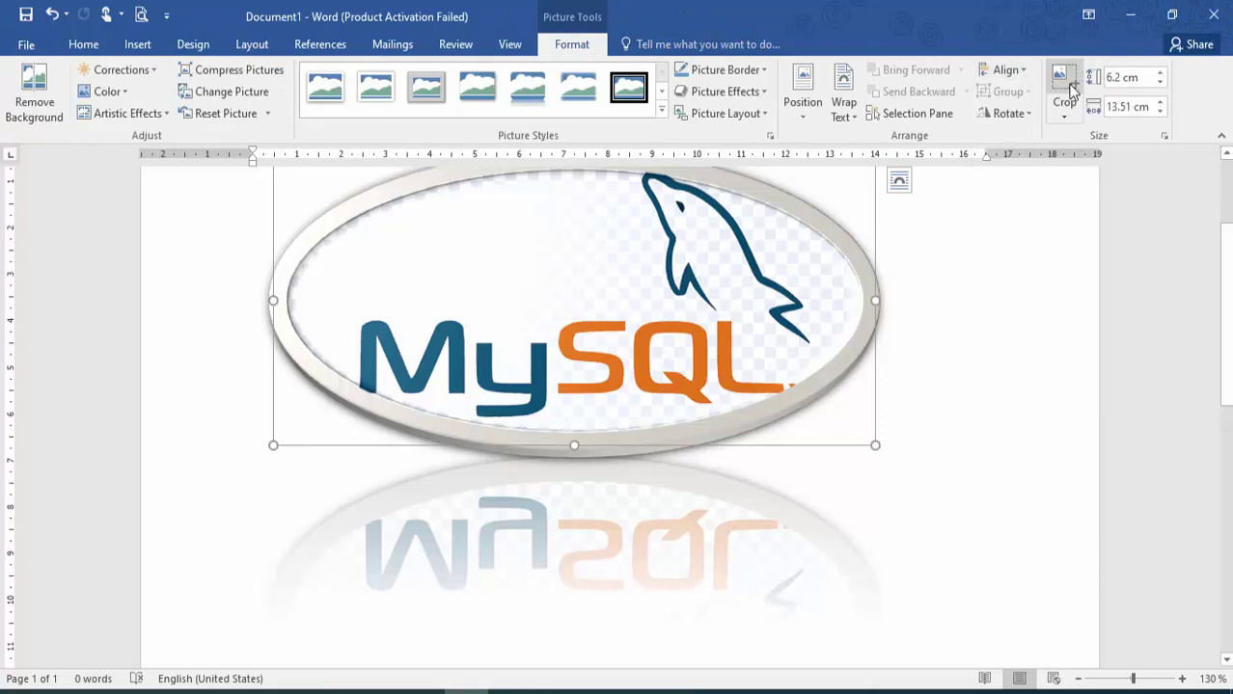
click(1022, 104)
click(1025, 164)
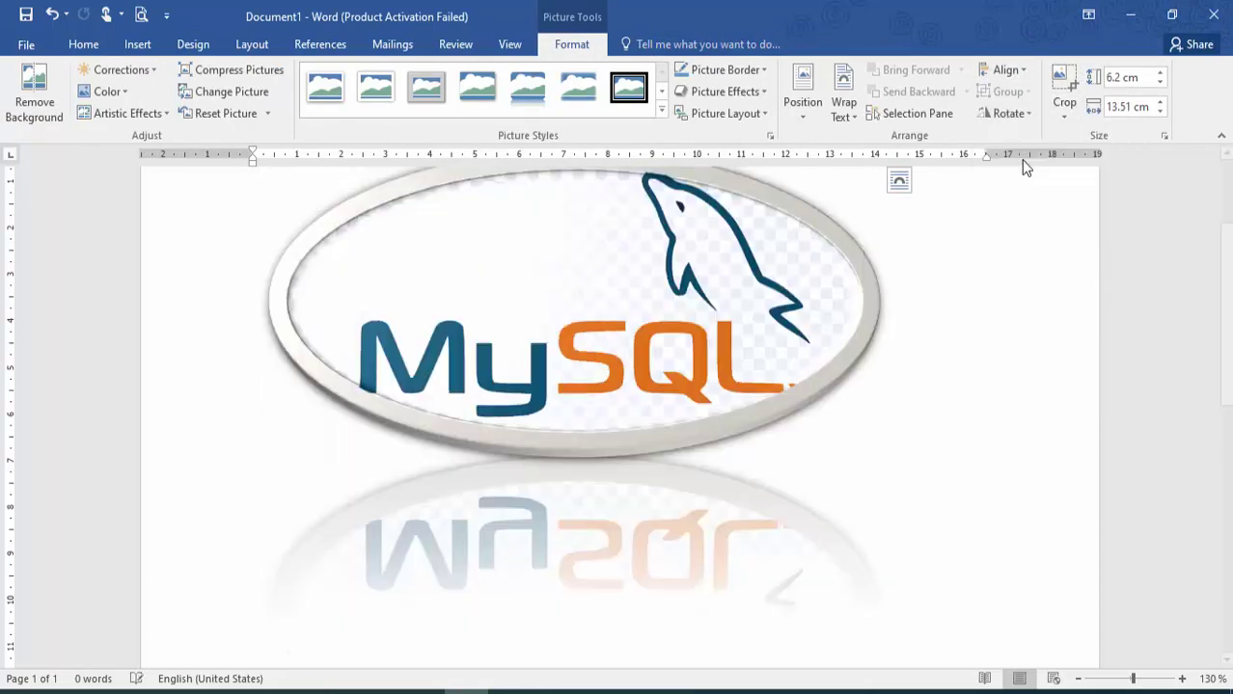
click(1008, 112)
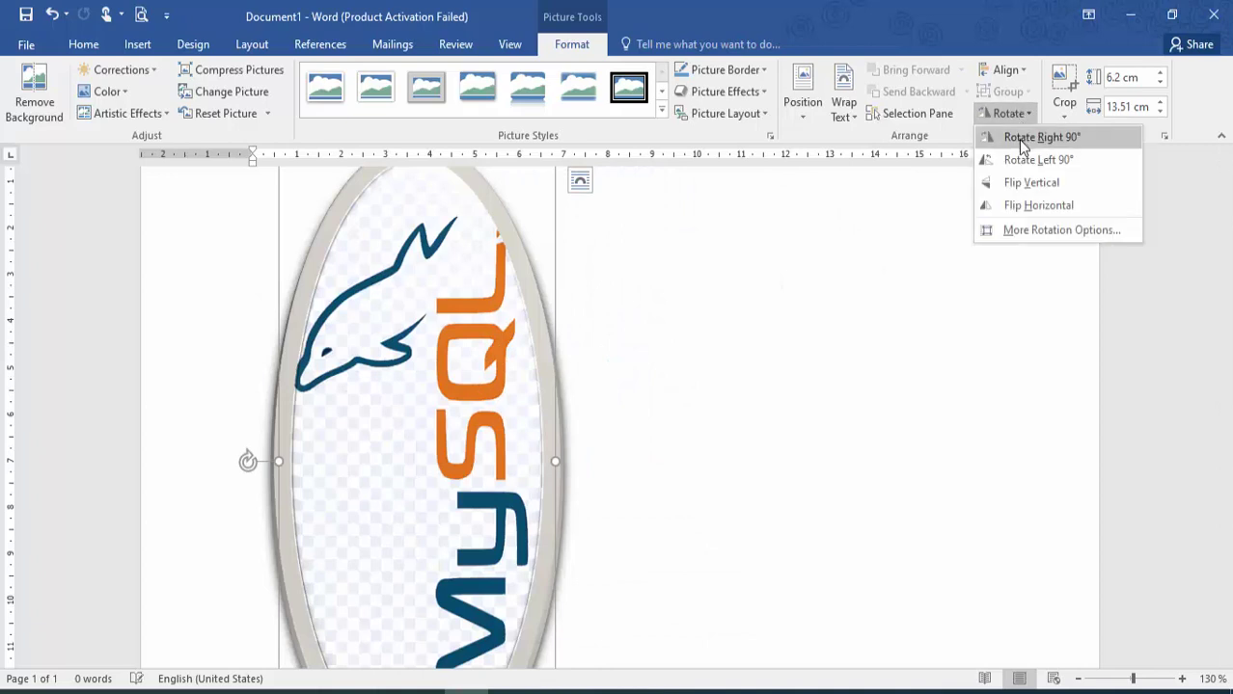
click(1021, 140)
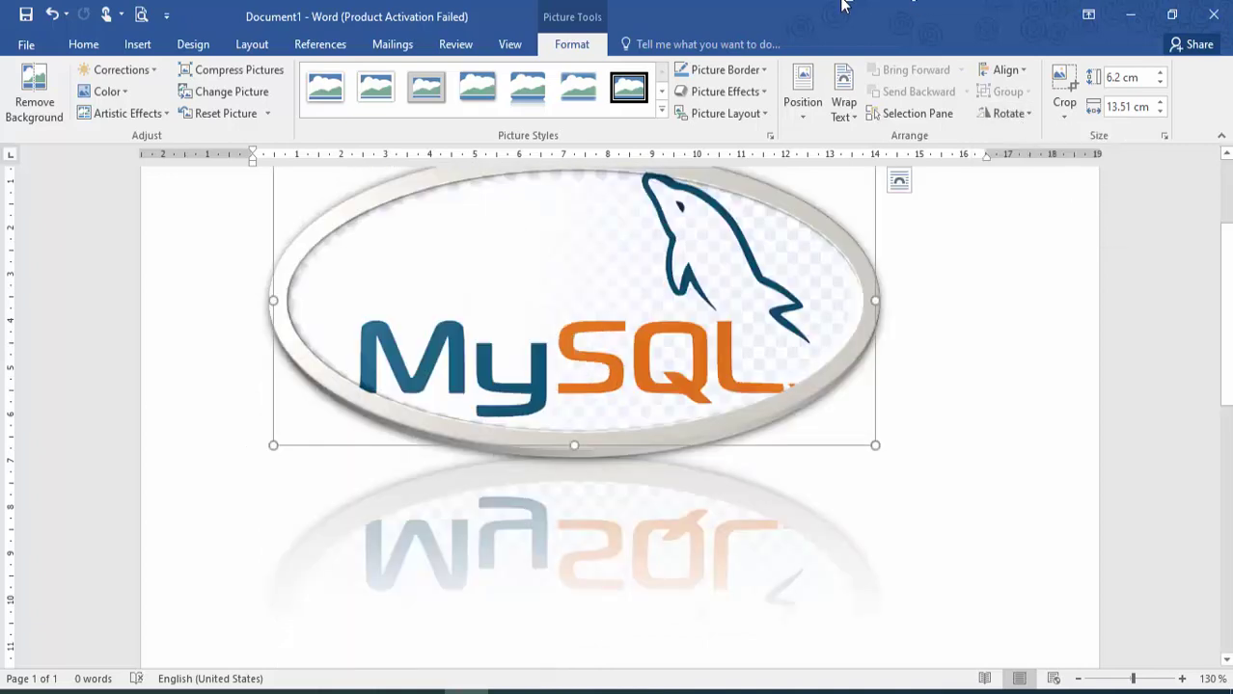
- Delete the MySQL logo and insert the vintage desktop computer picture from a Bing online image search for "cOMPUTER"
key(Delete)
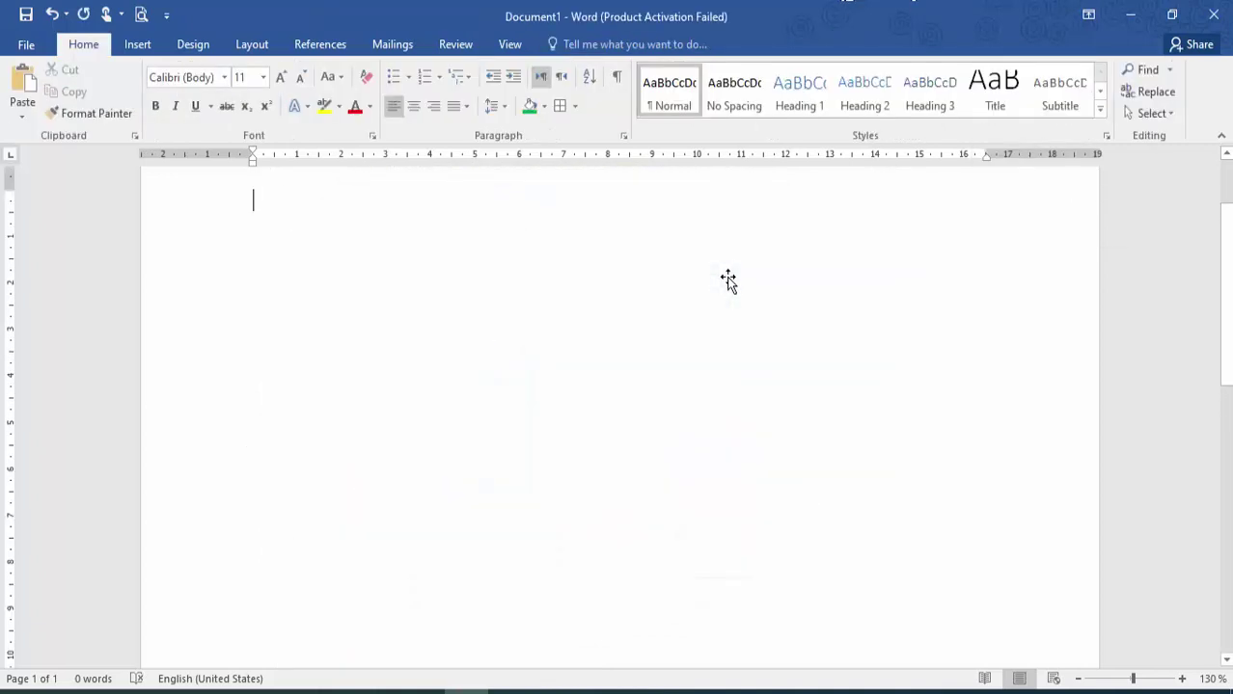
click(138, 46)
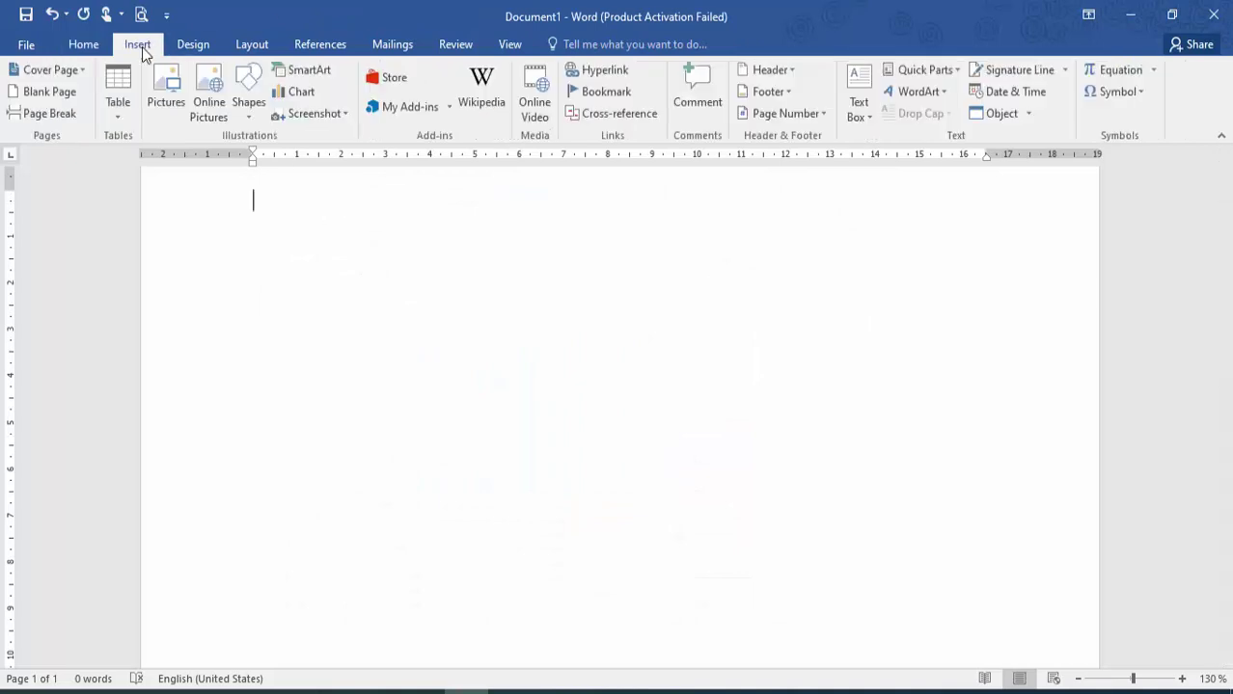
click(209, 95)
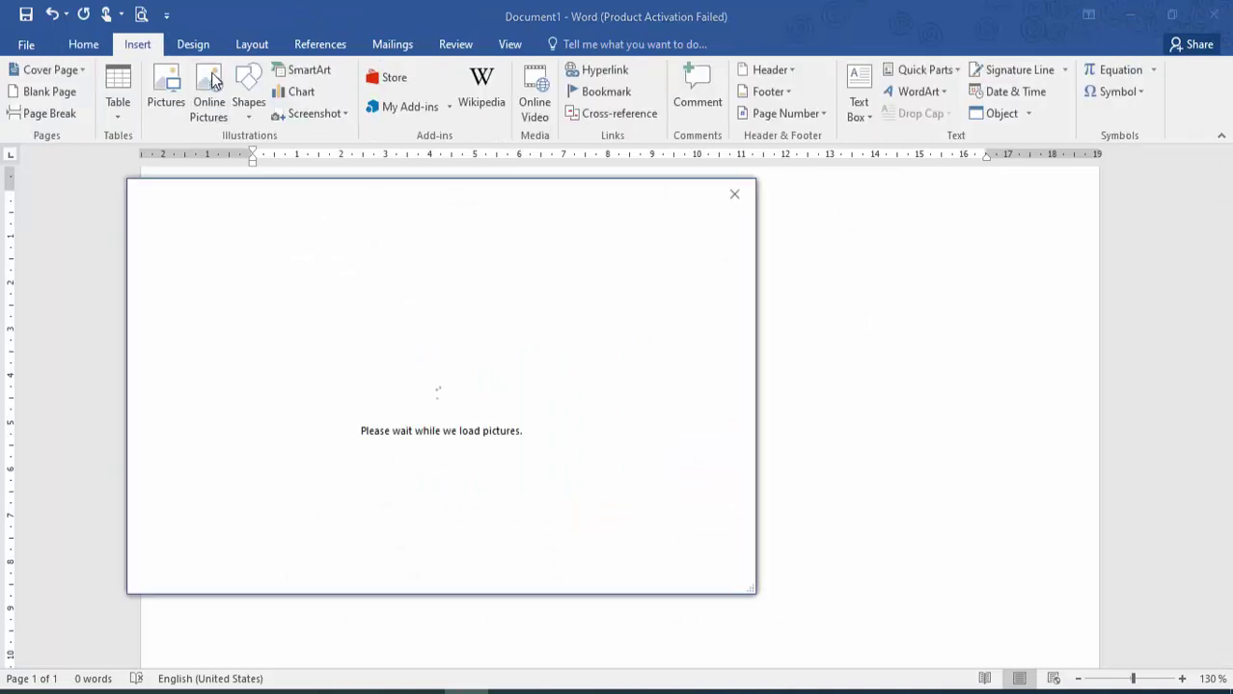
click(551, 288)
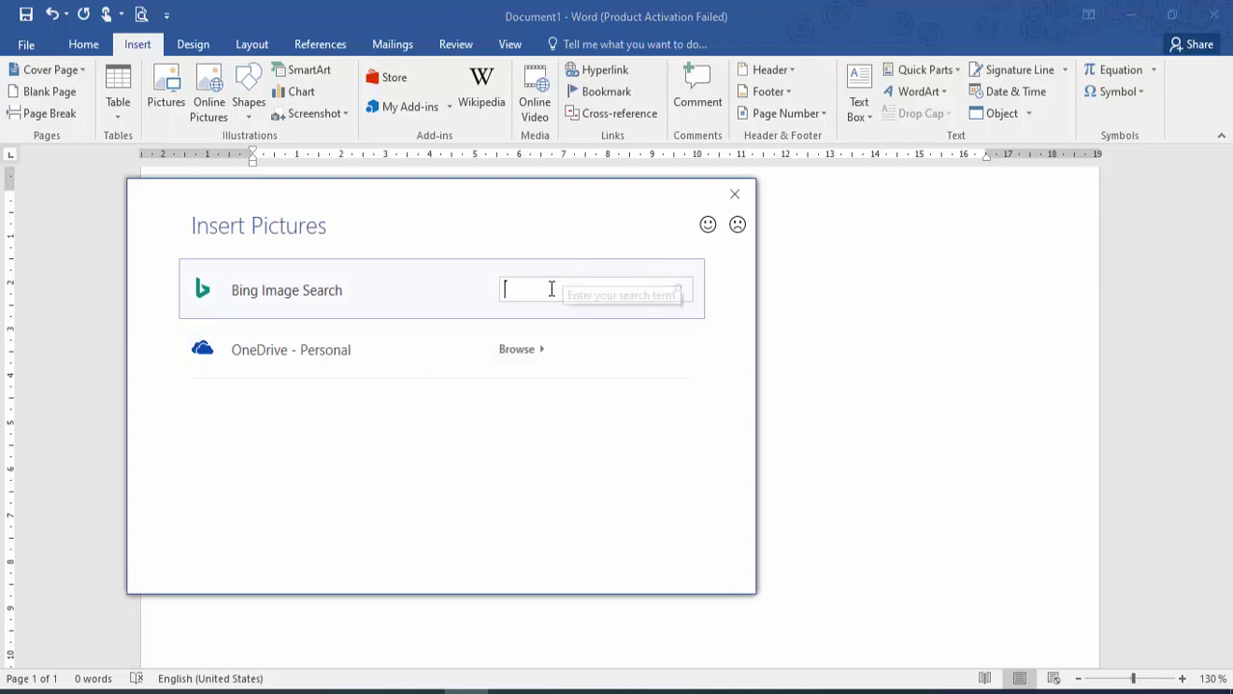
text(cOMPUTER)
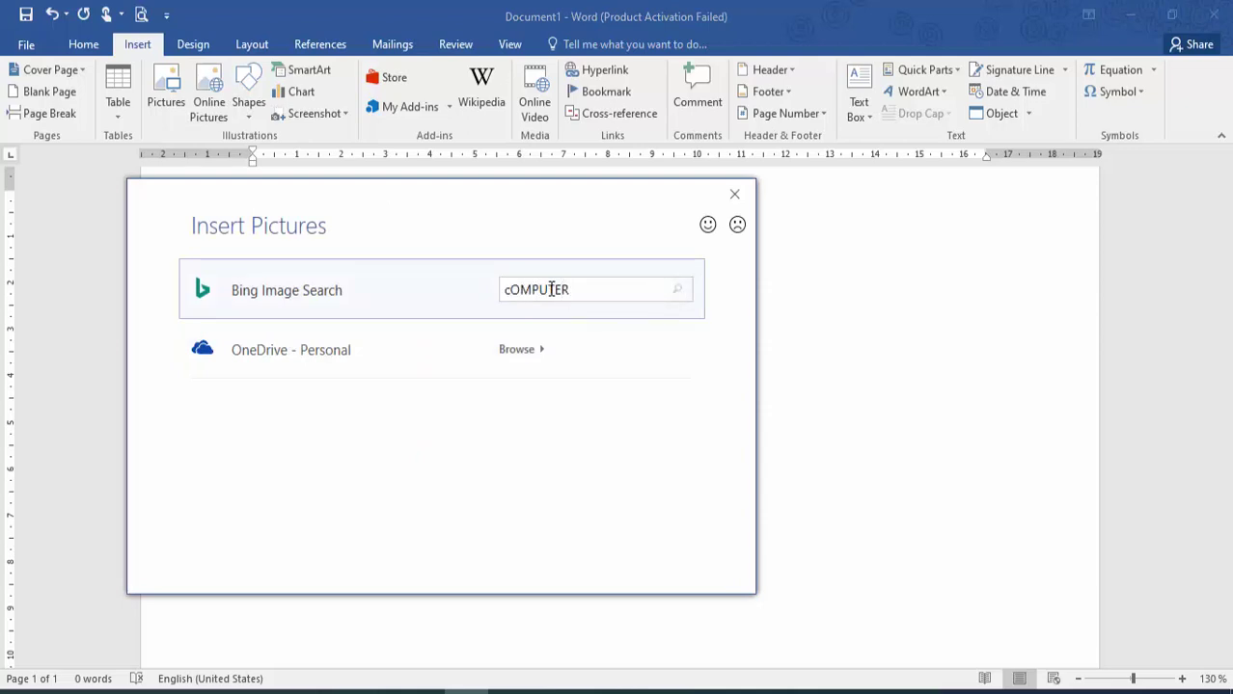
key(Return)
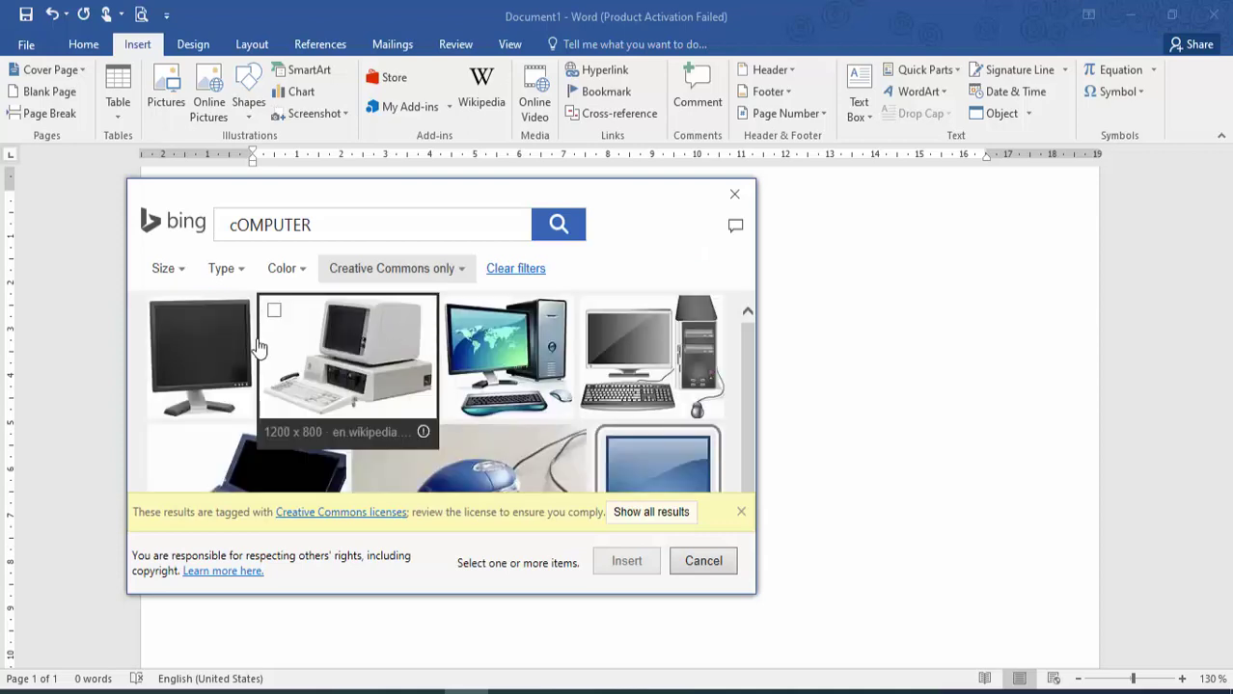
click(274, 310)
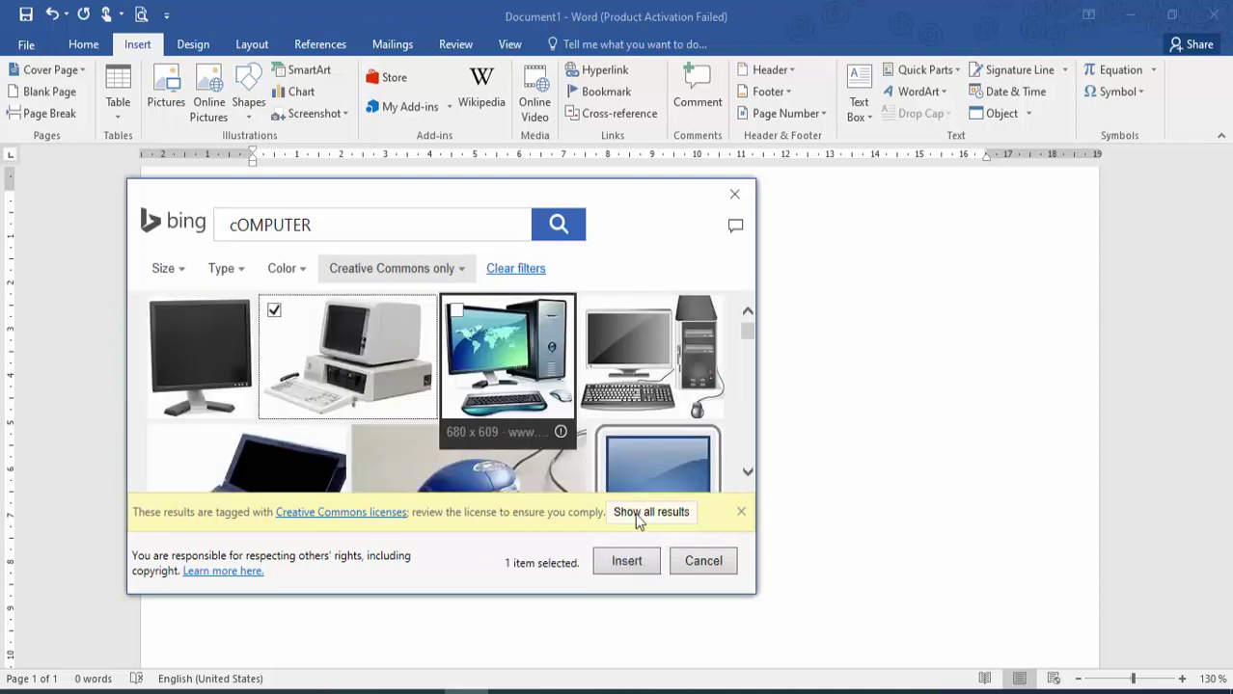
click(626, 560)
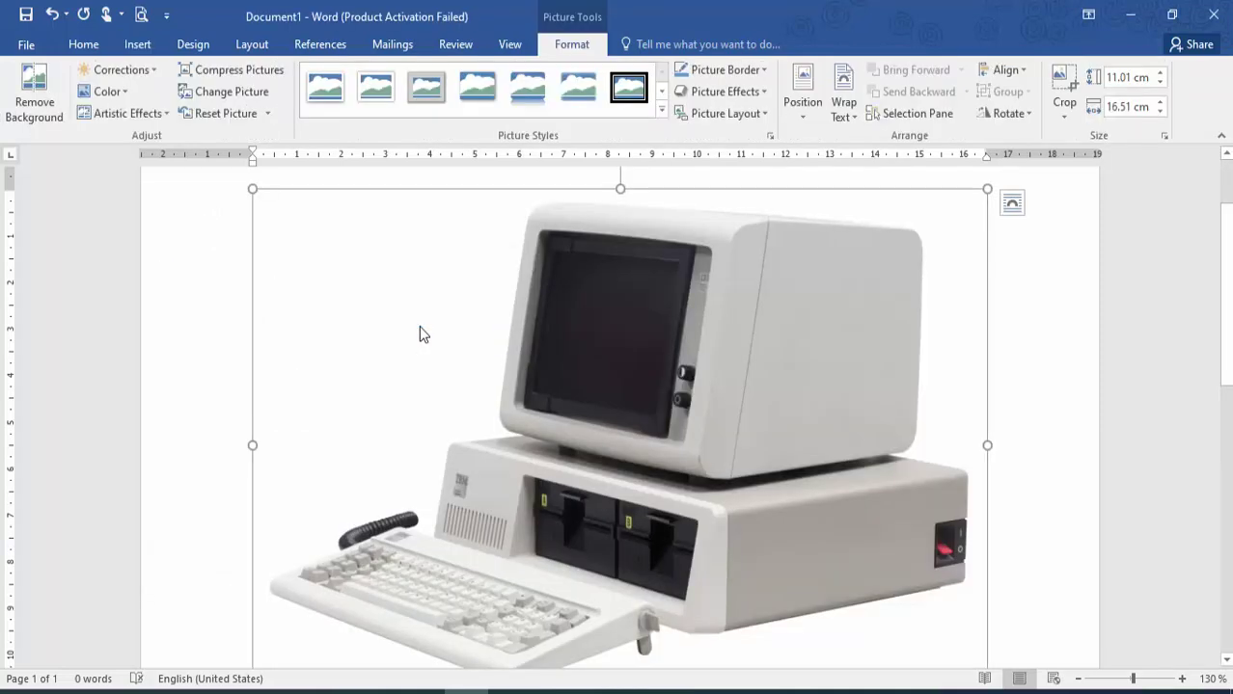
- Try a gray border on the computer picture and apply the reflected rounded rectangle picture style
click(713, 70)
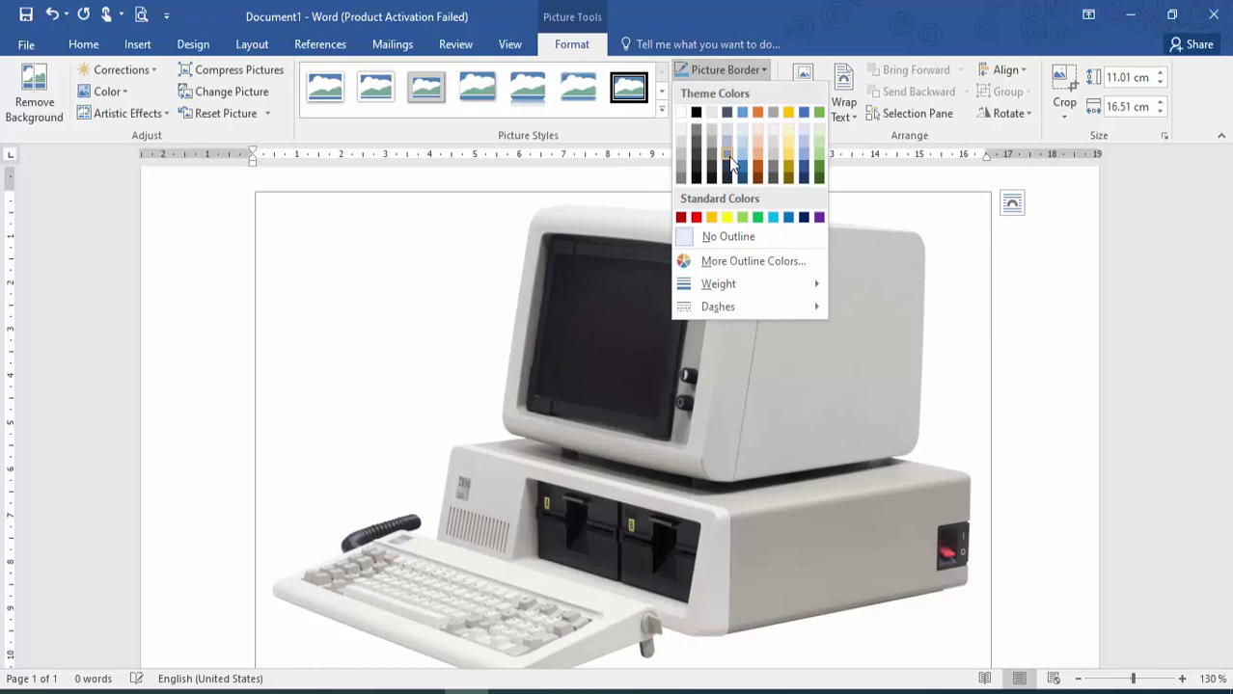
click(775, 158)
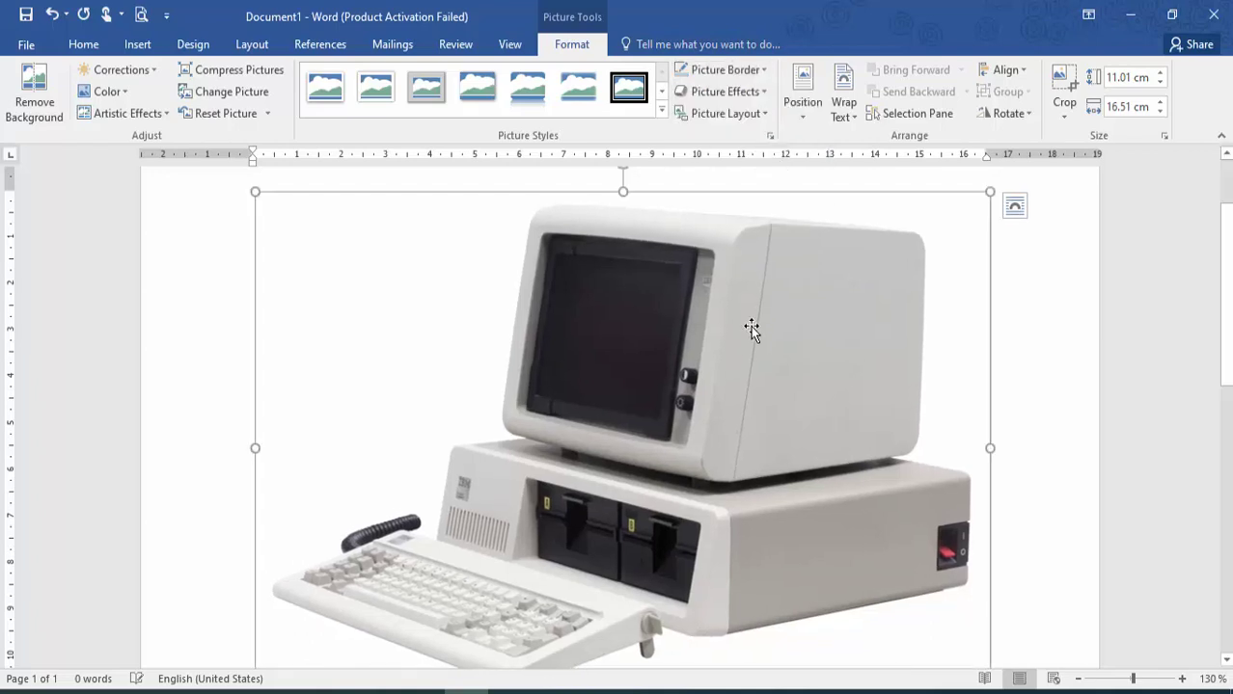
click(544, 101)
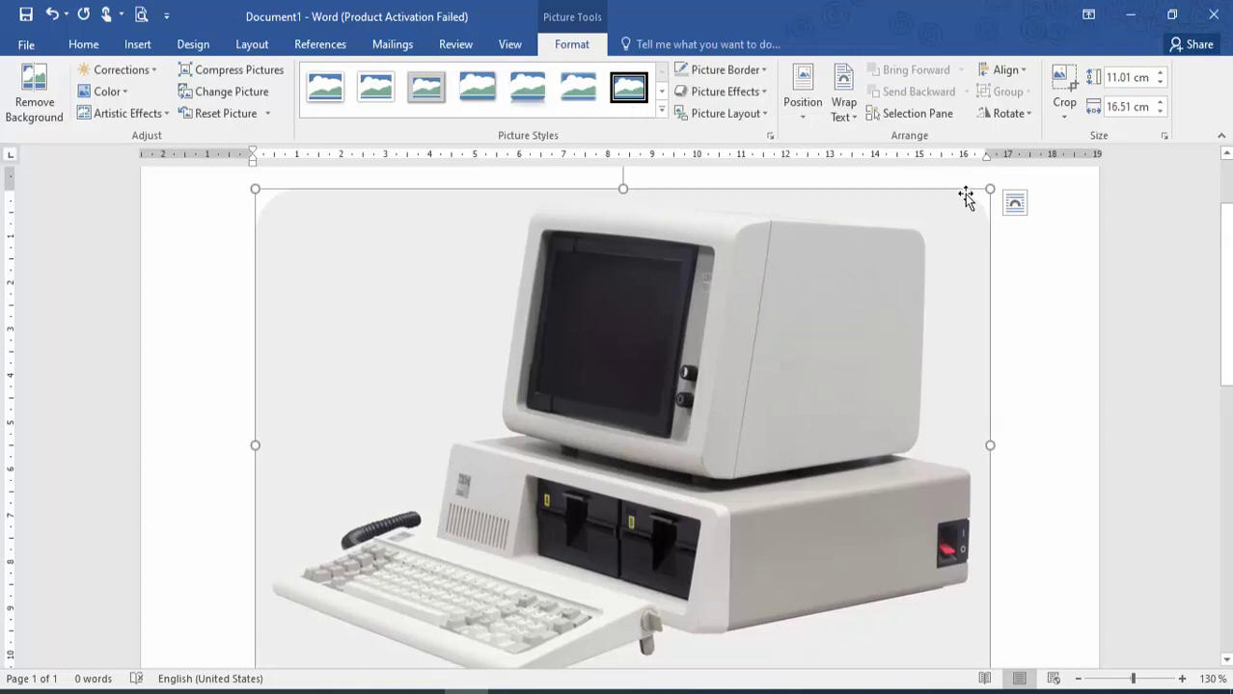
- Shrink the computer picture to about 6 cm wide and enter the sample text "sdadasdasdadsadadasdas" after it
drag(989, 189, 743, 346)
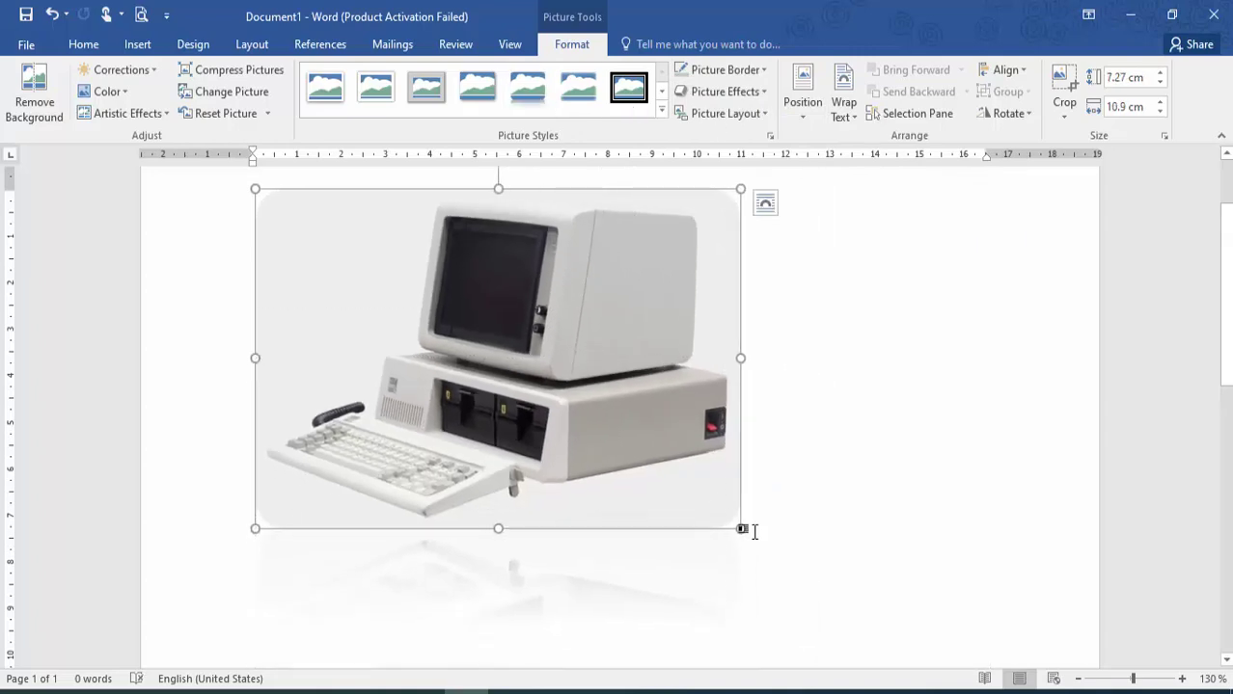
drag(740, 530, 518, 371)
click(609, 328)
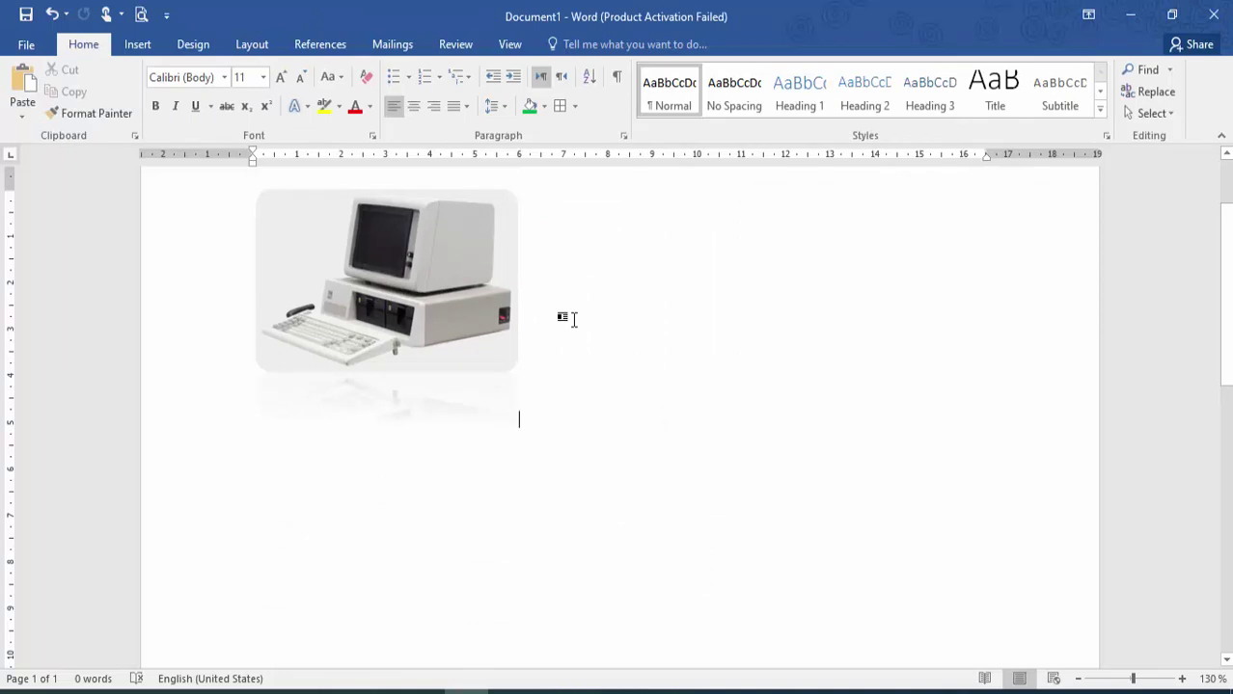
text(sdadasdasdadsadadasdas)
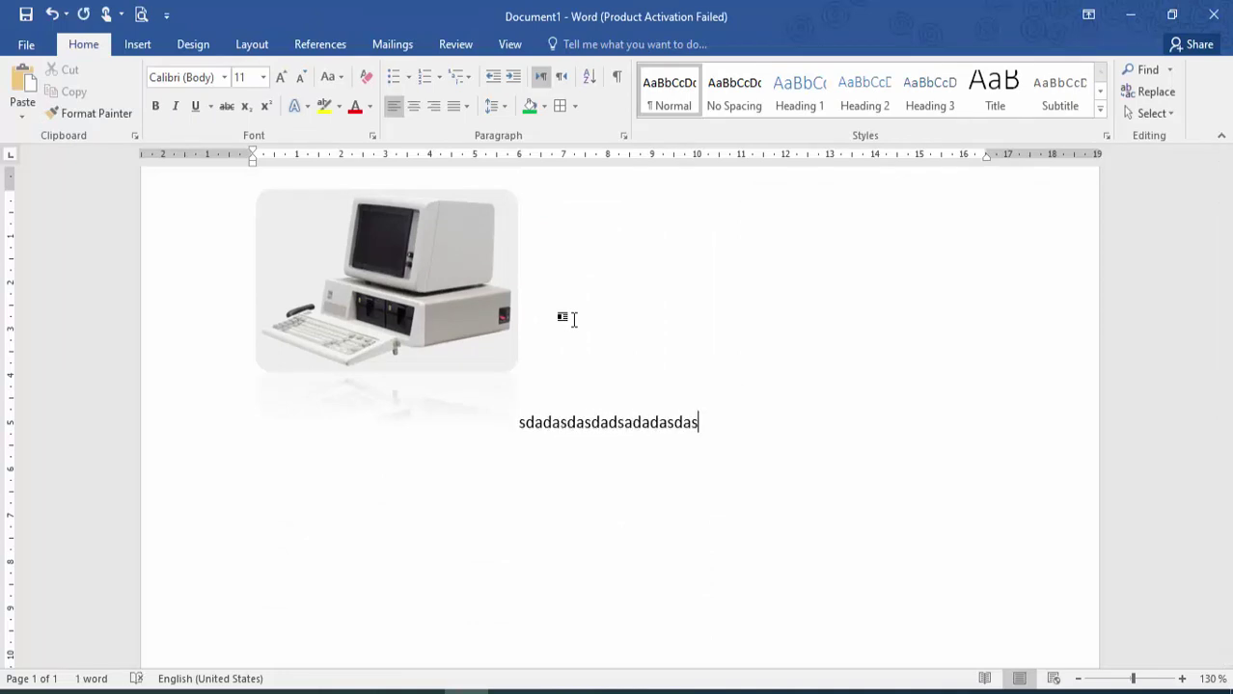
- Move the computer picture into the sample text, and reposition it to the right of the text using Square wrapping
drag(496, 344, 668, 329)
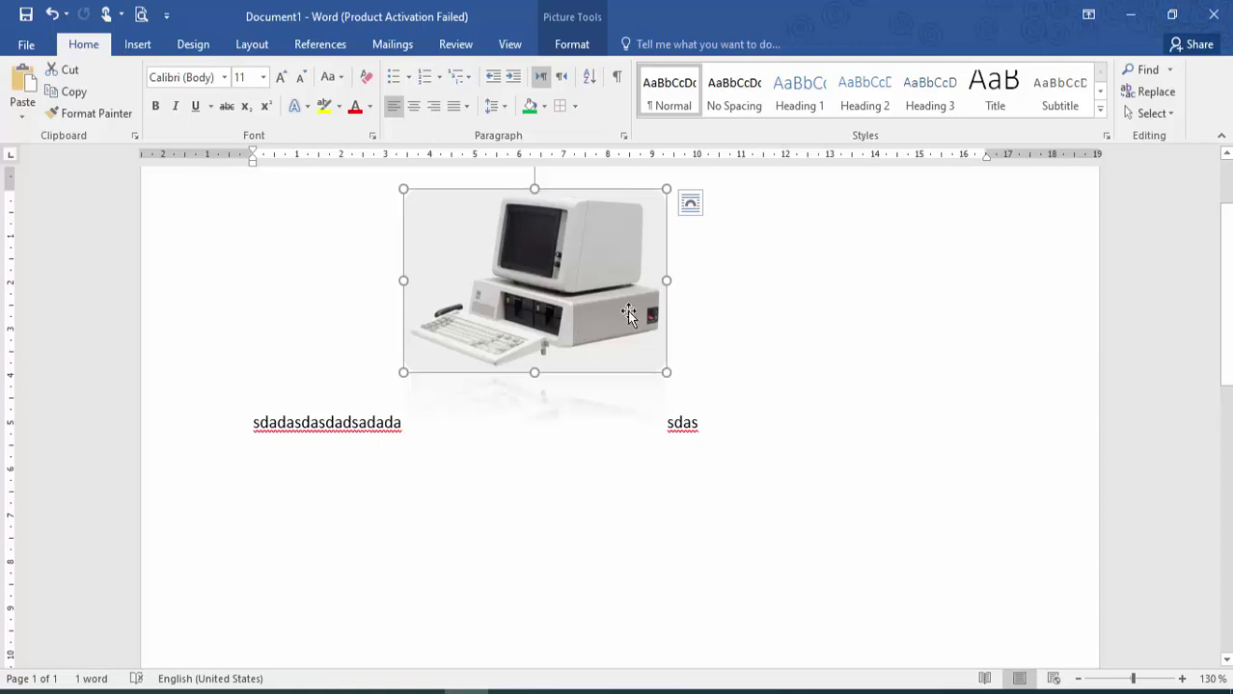
click(690, 202)
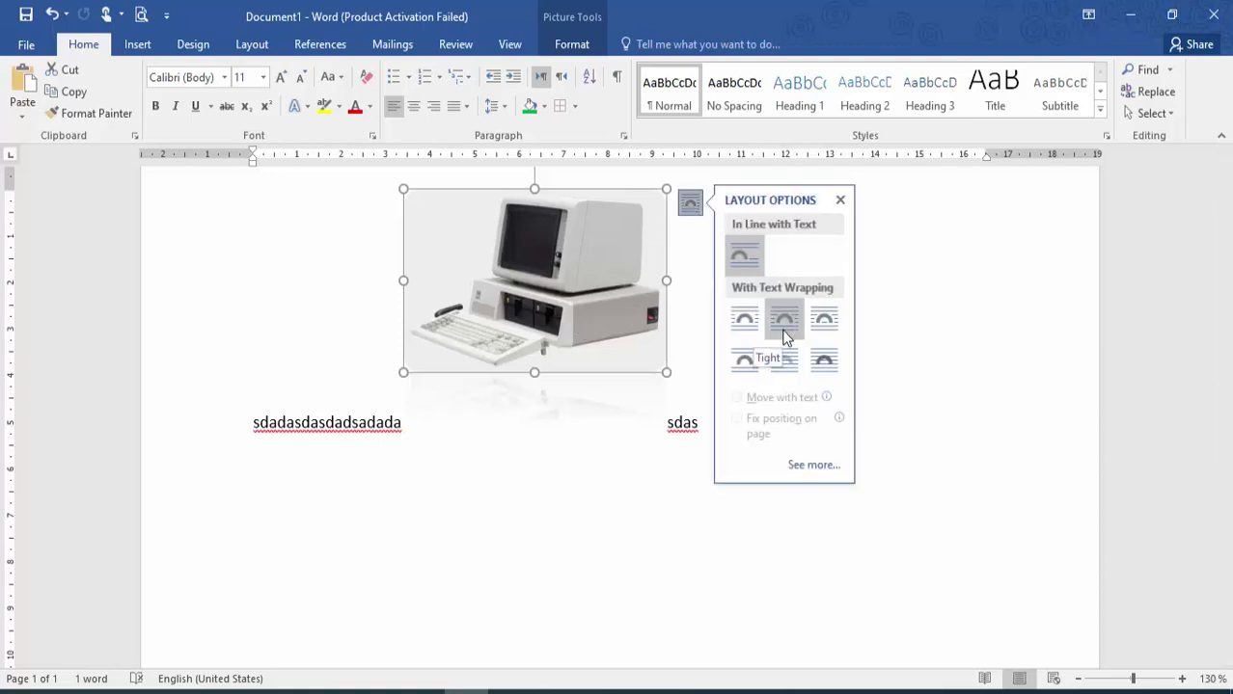
click(751, 310)
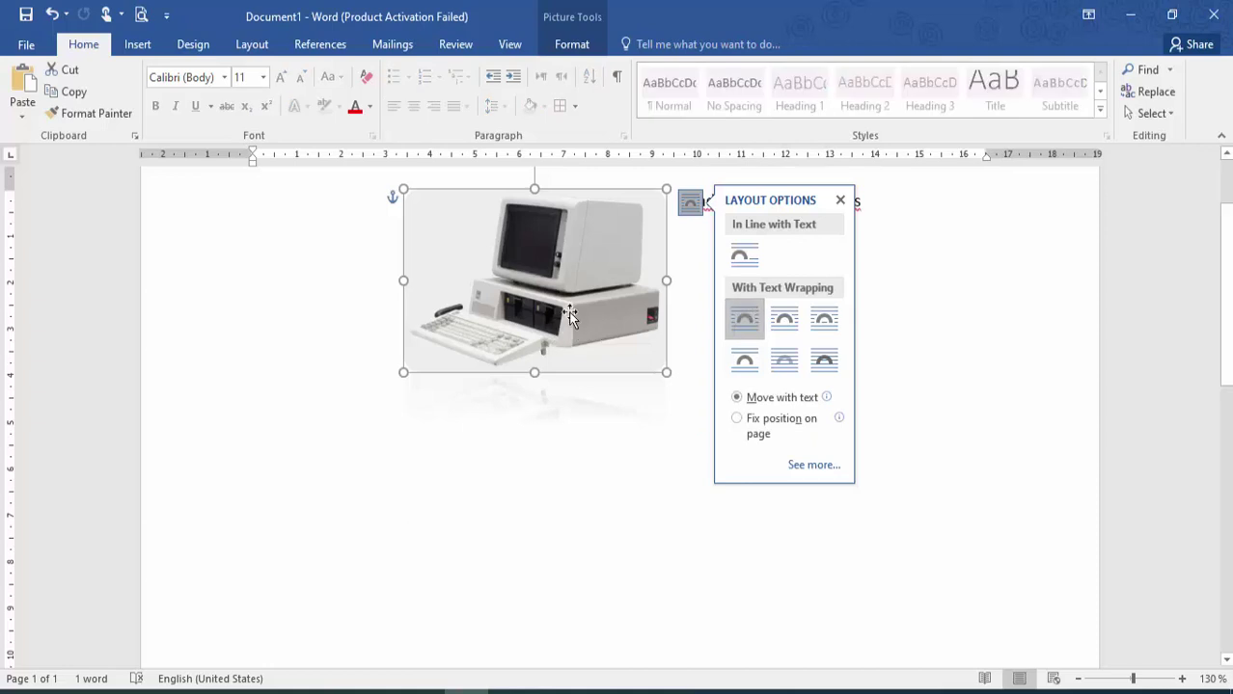
drag(569, 317, 632, 303)
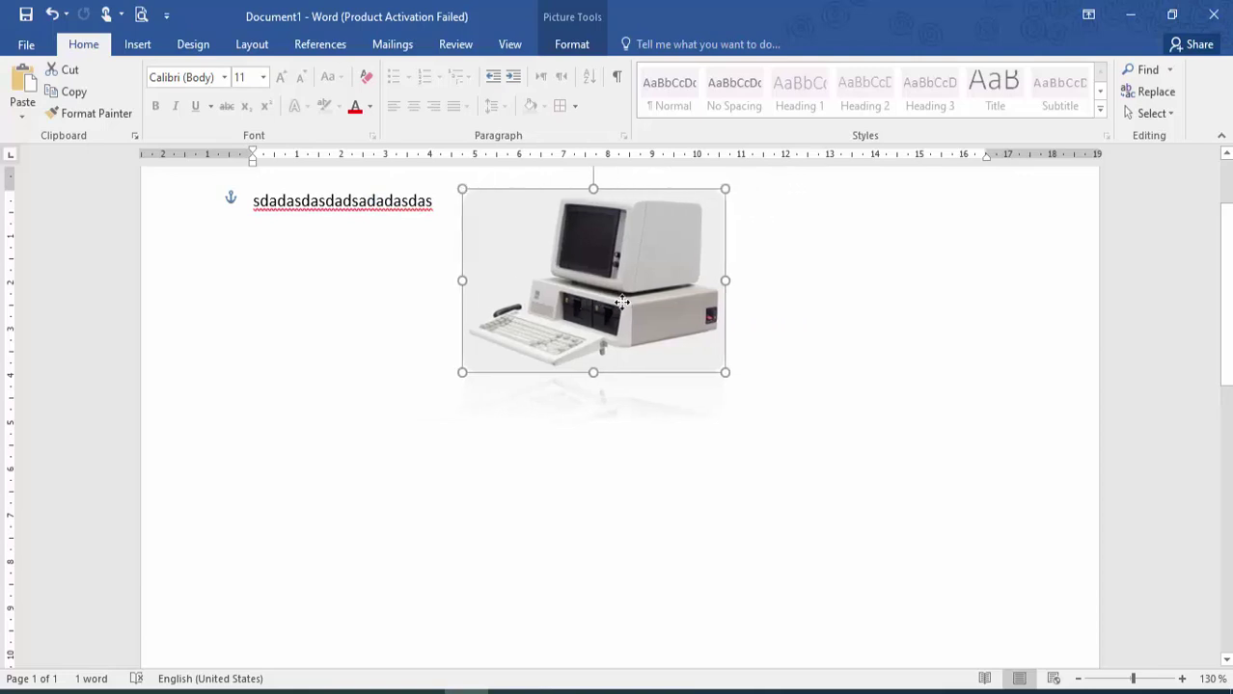
- Change the computer picture's text wrapping to Tight and move it slightly farther right of the sample text
click(748, 203)
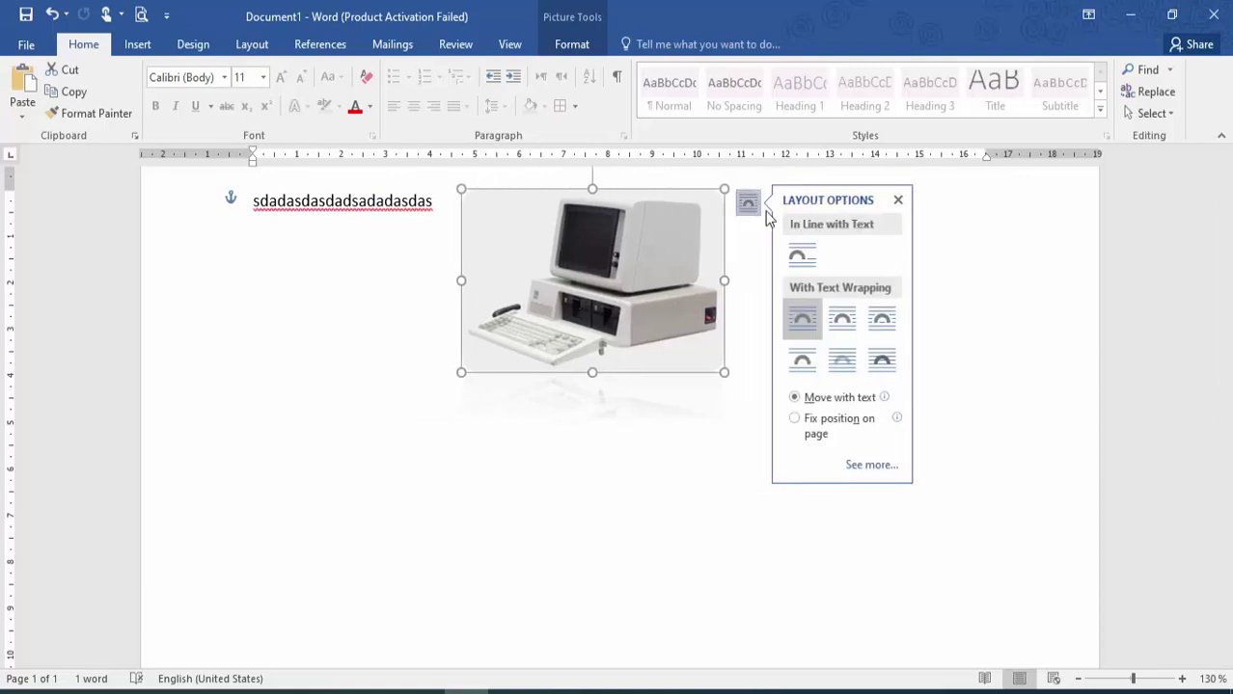
click(841, 319)
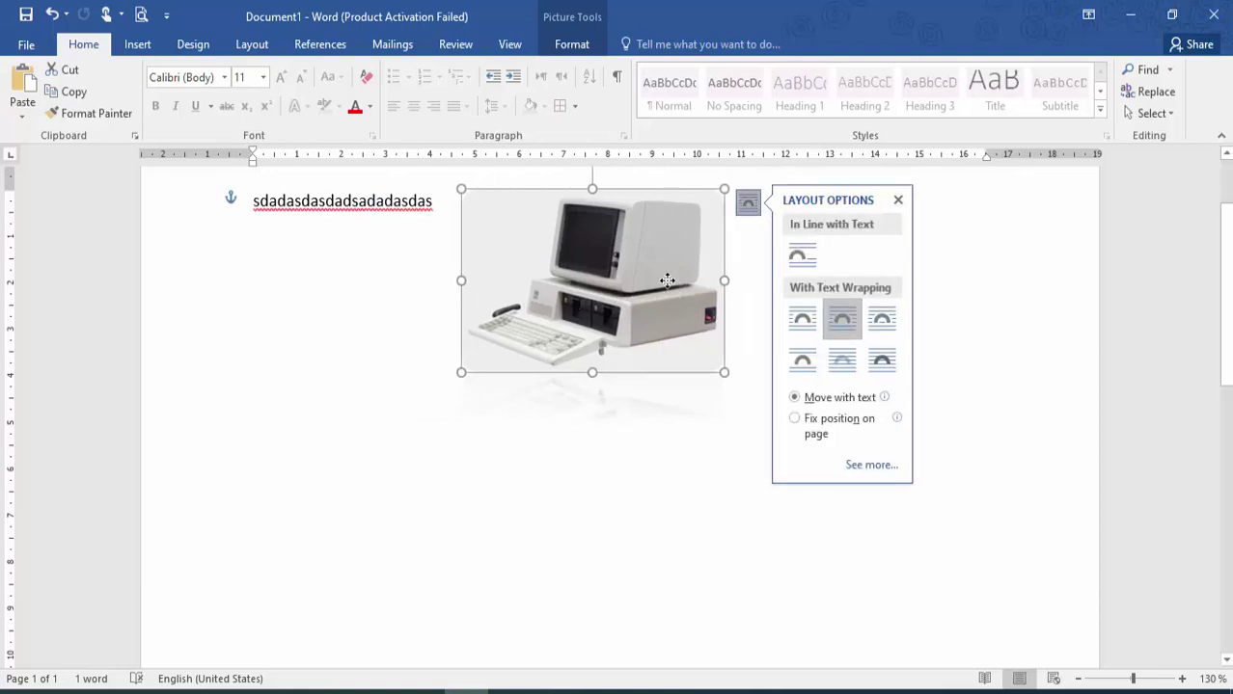
drag(684, 289, 704, 275)
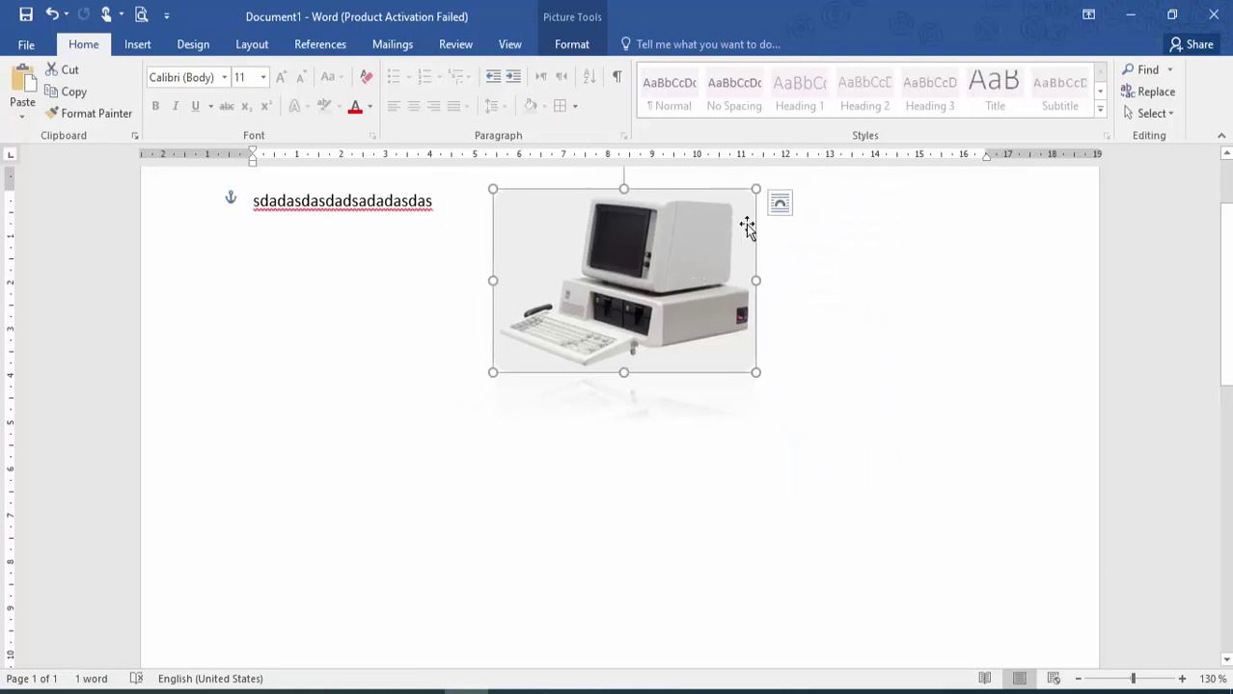
- Set the computer picture's wrapping to Through, and shrink it to about 4.7 cm wide just right of the sample text
click(780, 203)
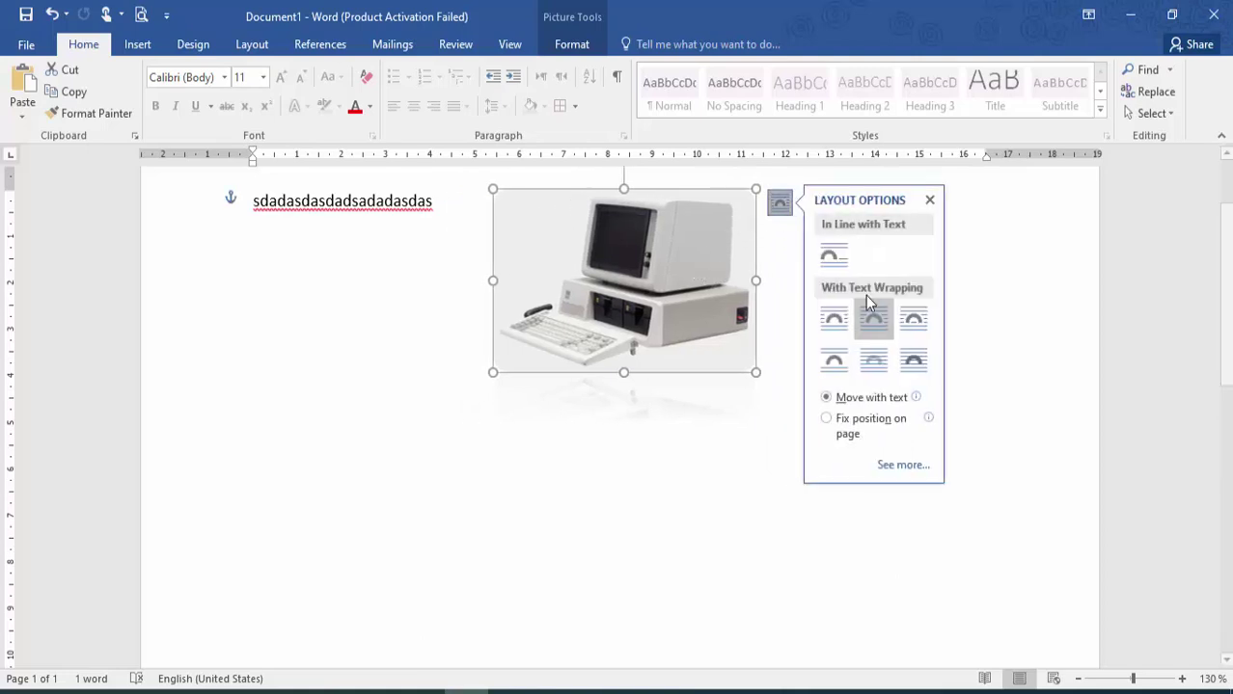
click(912, 325)
drag(725, 269, 661, 252)
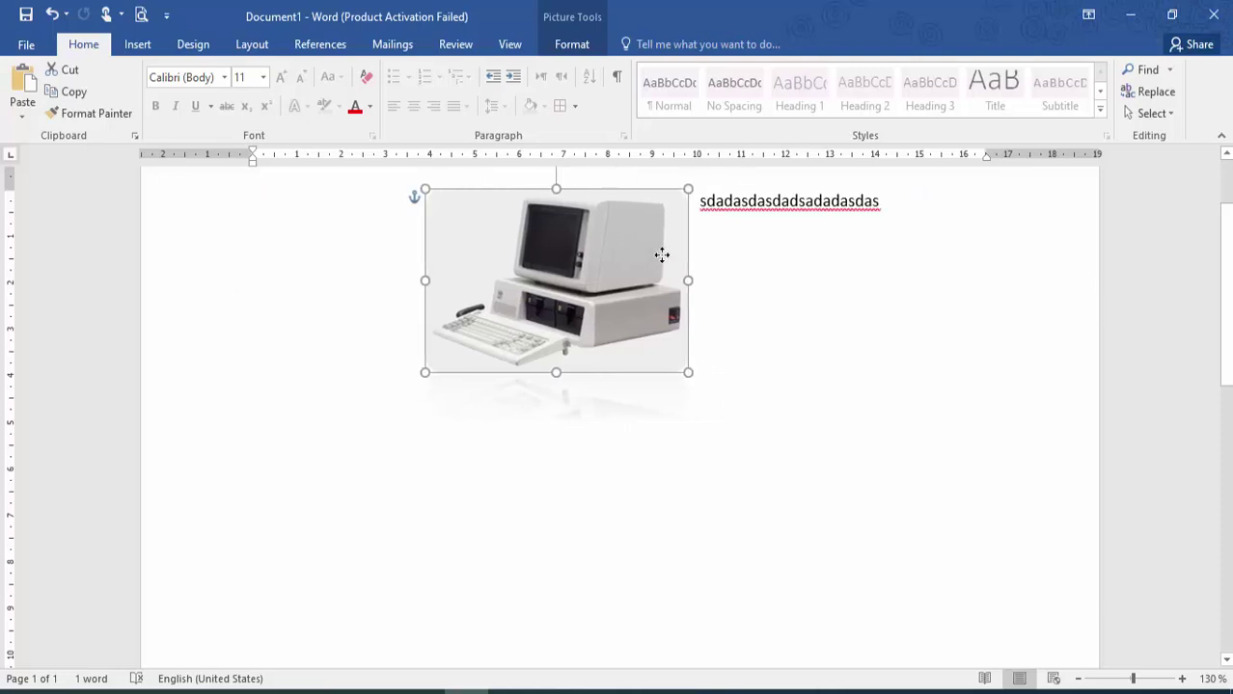
drag(687, 372, 620, 258)
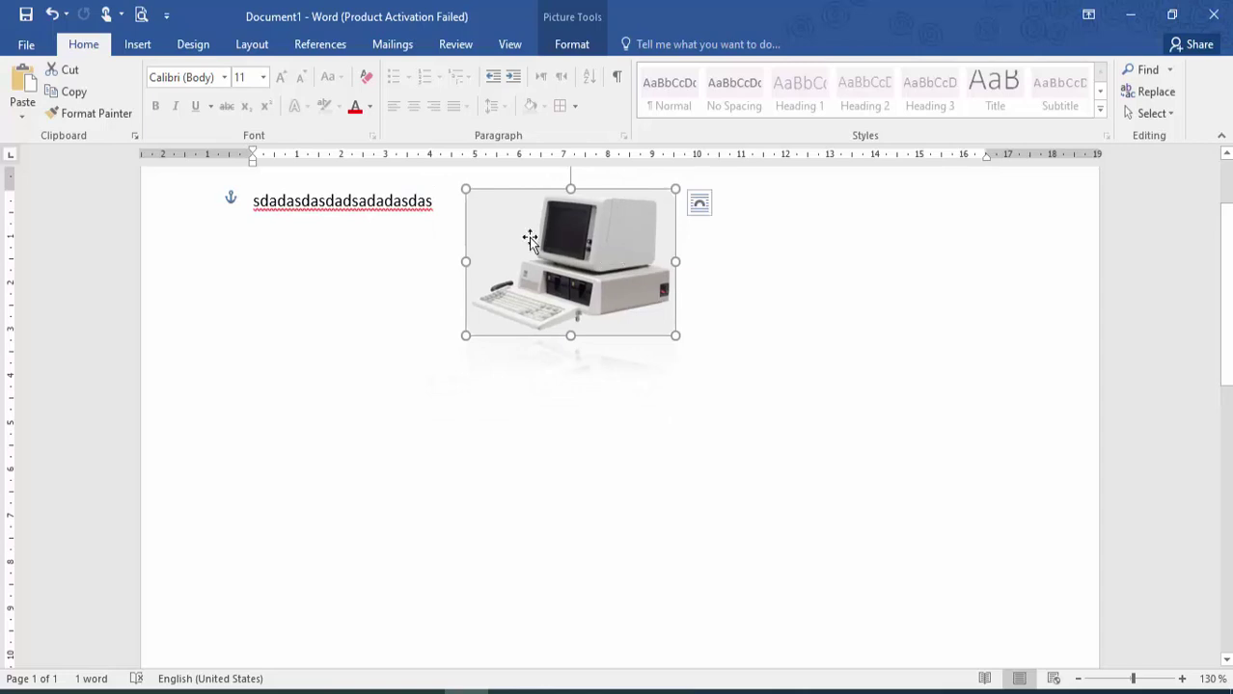
click(694, 245)
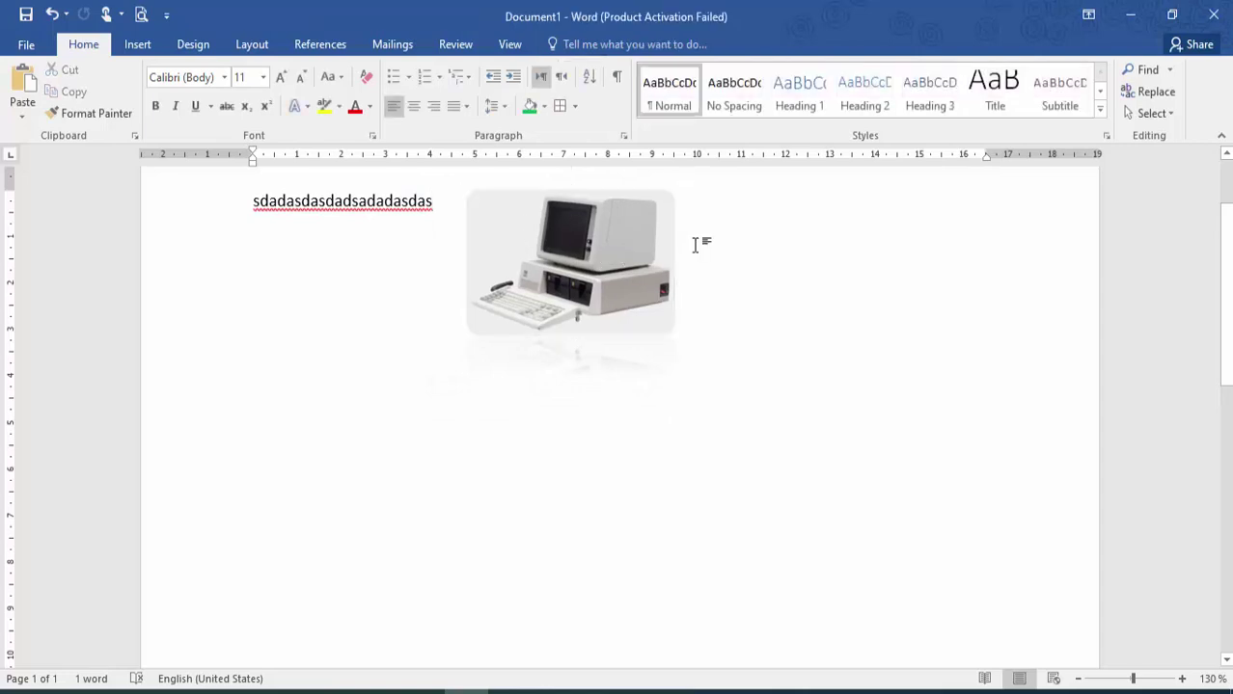
- Replace the placeholder text beside the picture with sample paragraphs generated by =rand()
key(BackSpace)
key(BackSpace)
key(BackSpace)
key(BackSpace)
key(BackSpace)
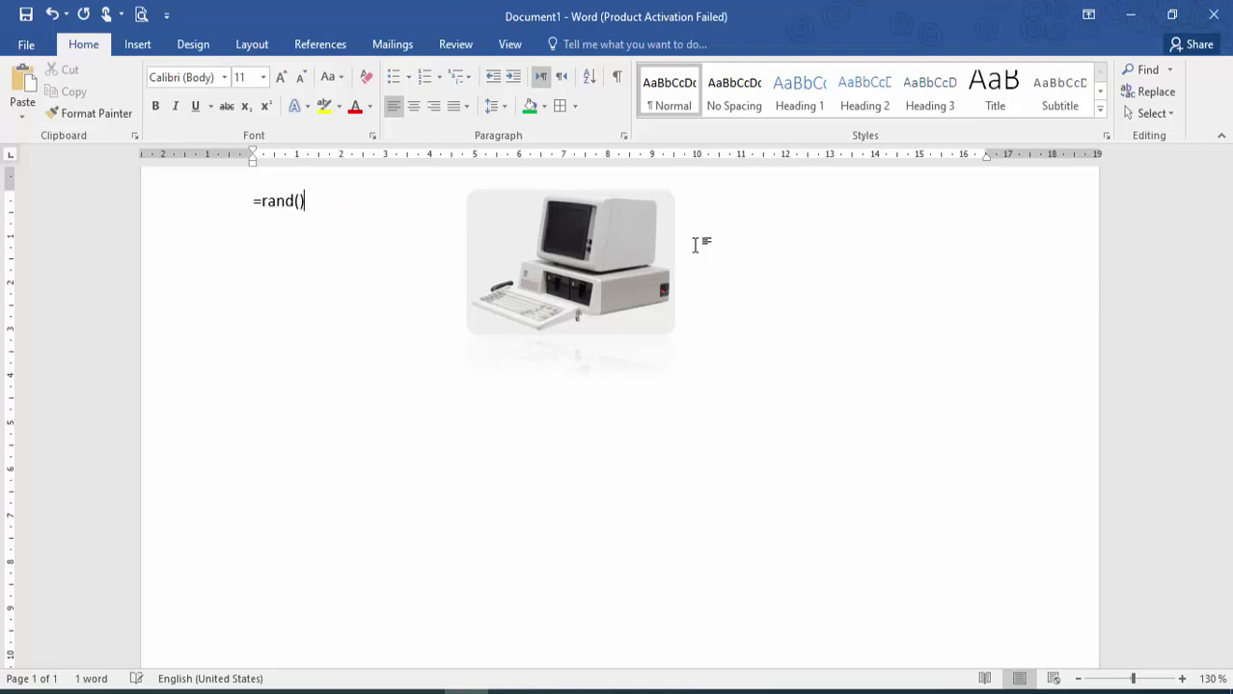
key(Return)
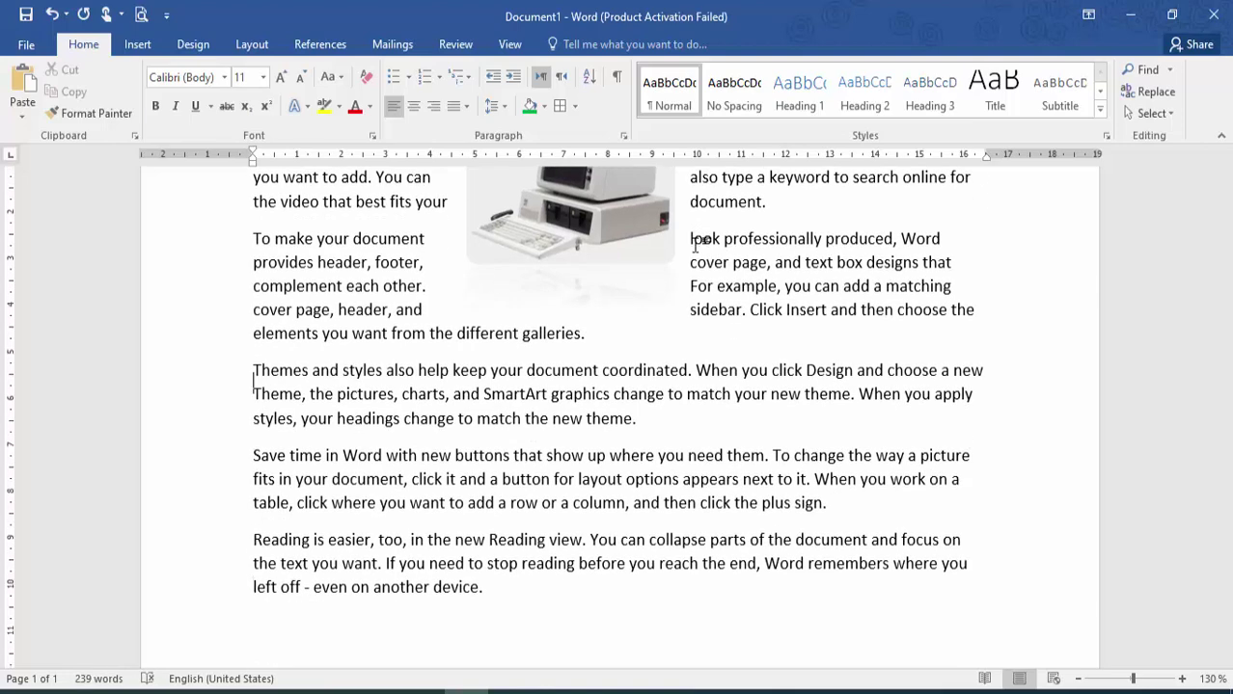
- Move the tightly wrapped computer picture down into the first two paragraphs, and shift it towards the page's right side
scroll(695, 241, up, 1)
drag(492, 190, 399, 340)
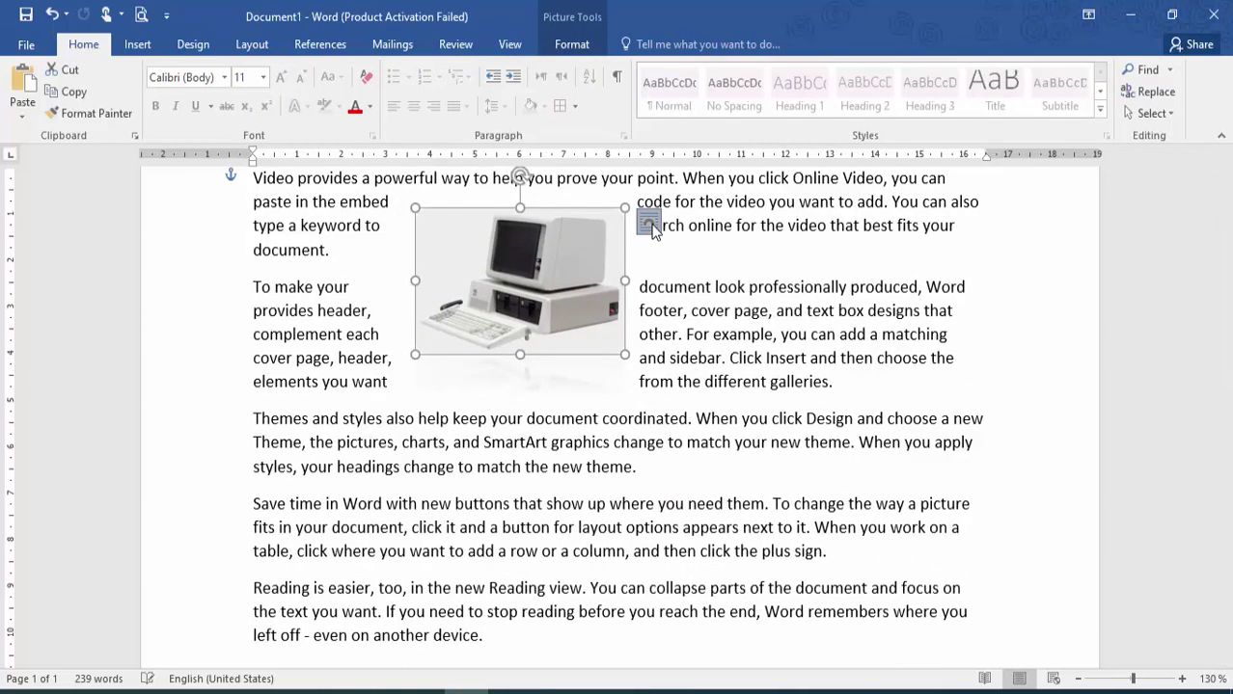
click(647, 225)
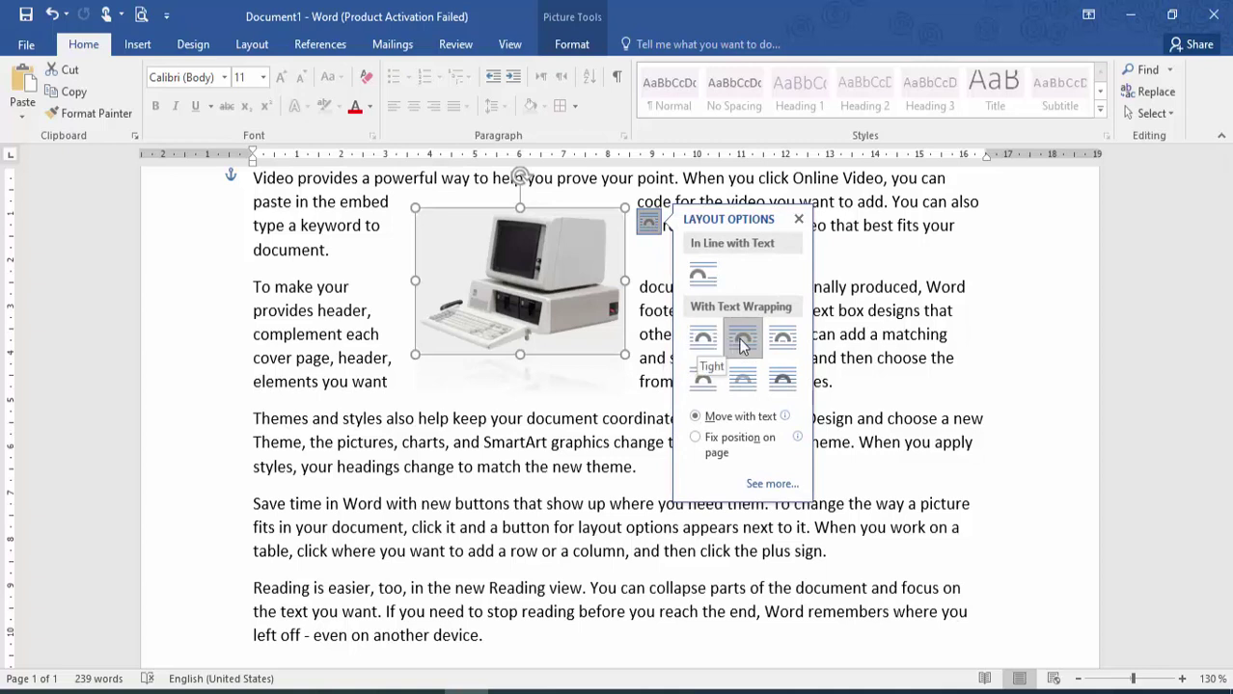
drag(530, 284, 737, 277)
- Apply Square text wrapping to the picture and move it among the paragraphs, ending between the second and third
click(806, 220)
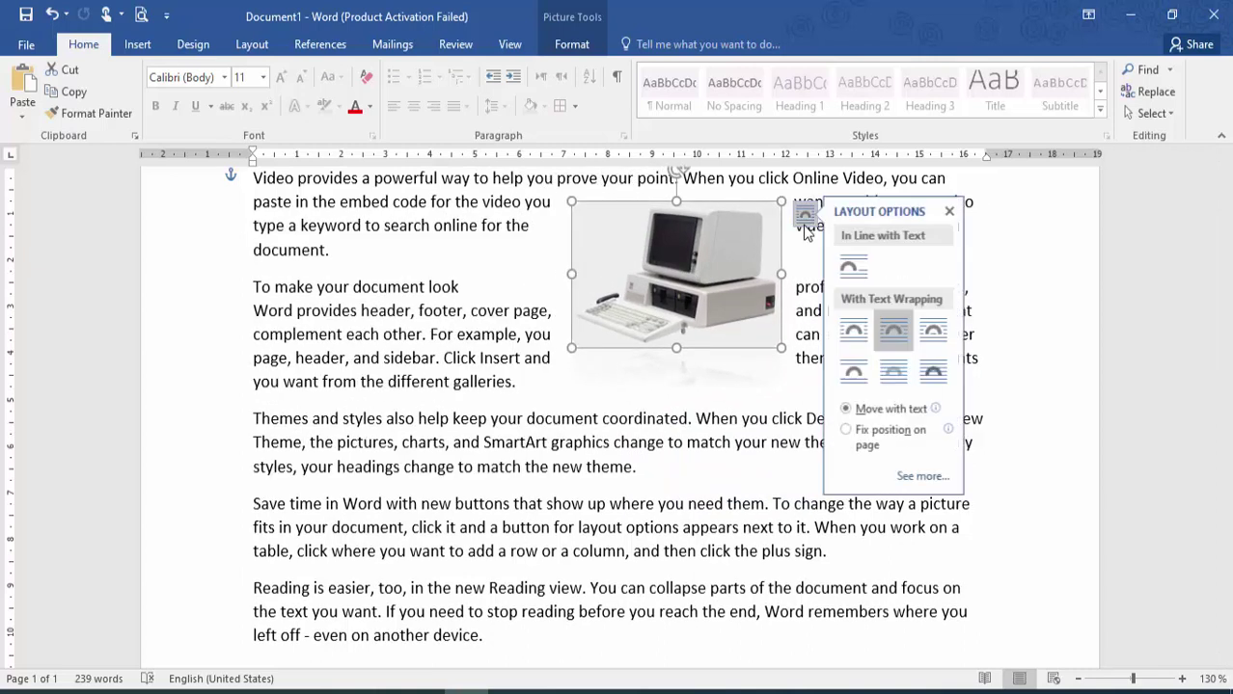
drag(695, 265, 921, 238)
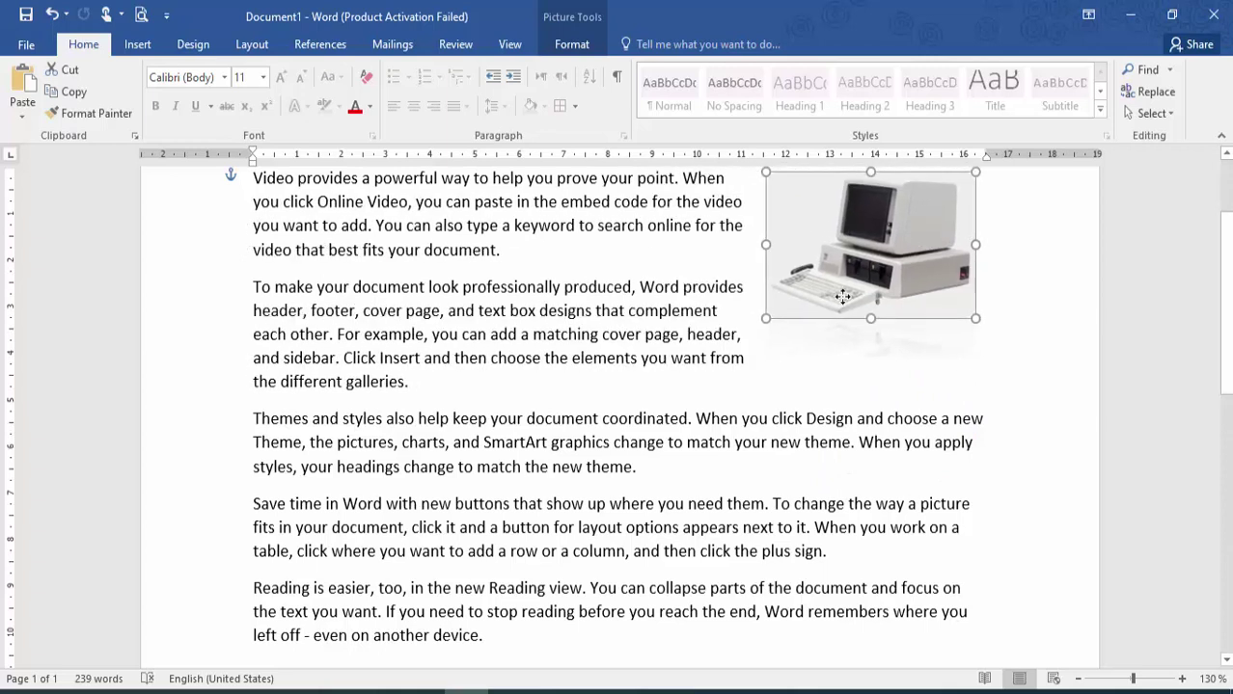
drag(842, 297, 788, 295)
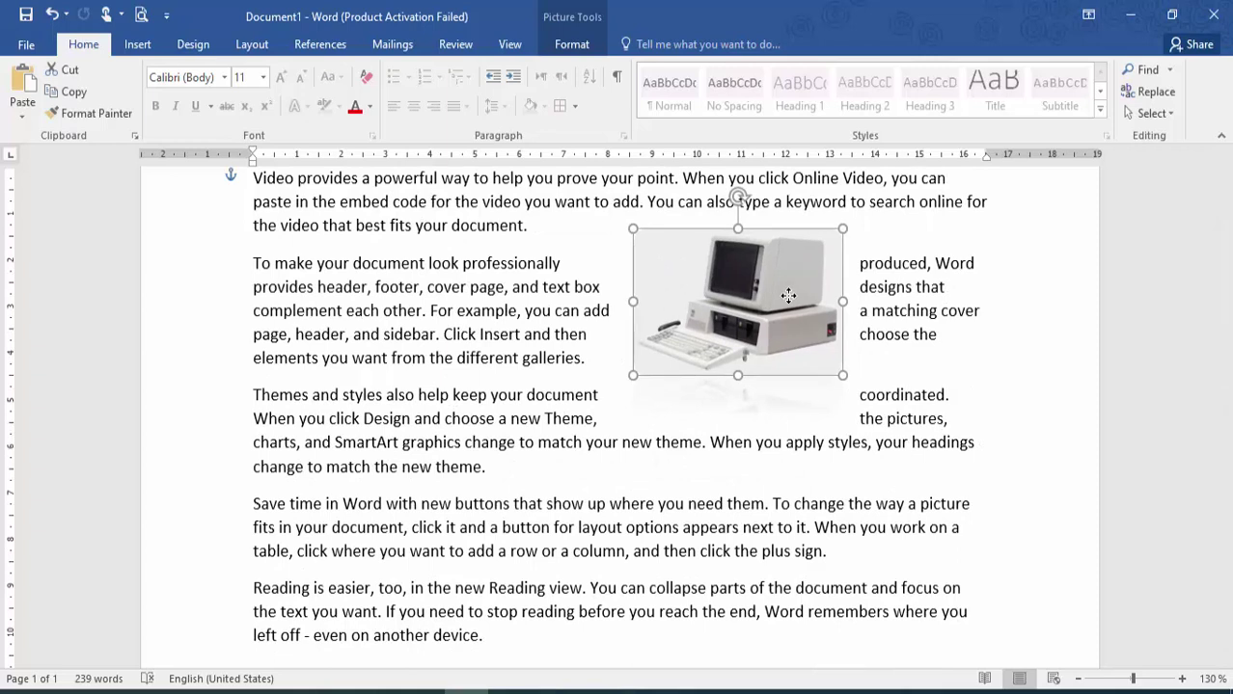
drag(788, 296, 692, 352)
right_click(692, 352)
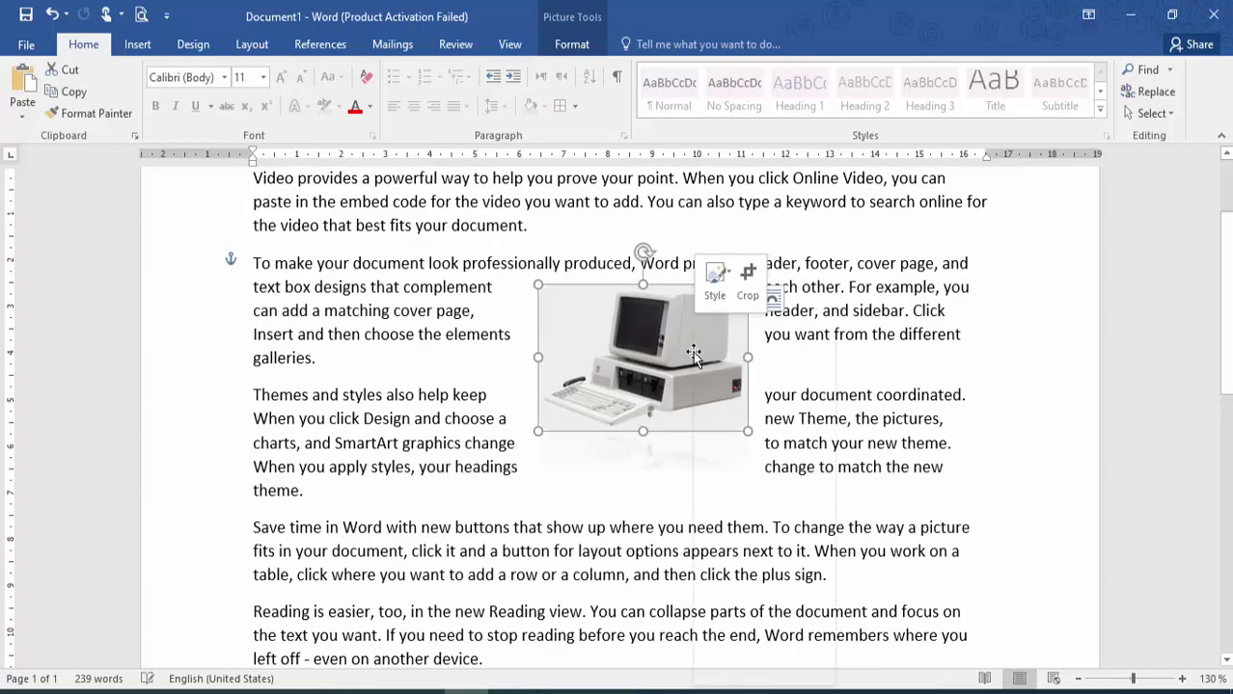
key(Escape)
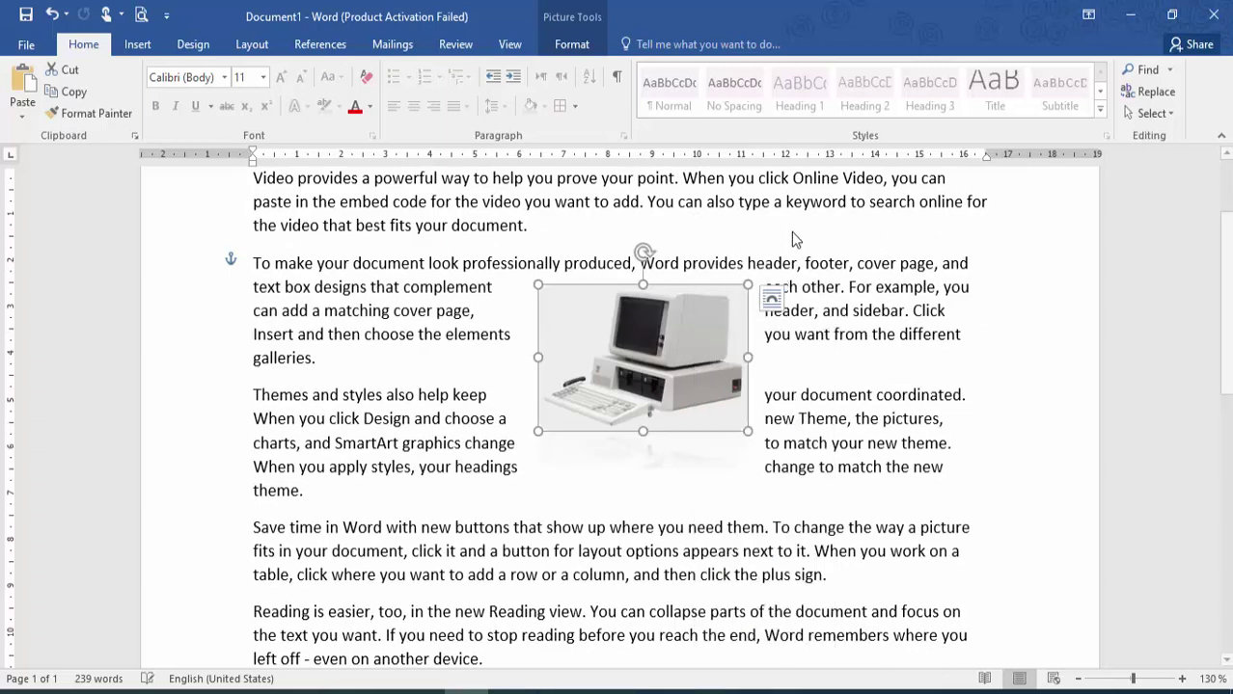
- Set the picture's text wrapping to Through and move it up and left within the second and third paragraphs
click(772, 299)
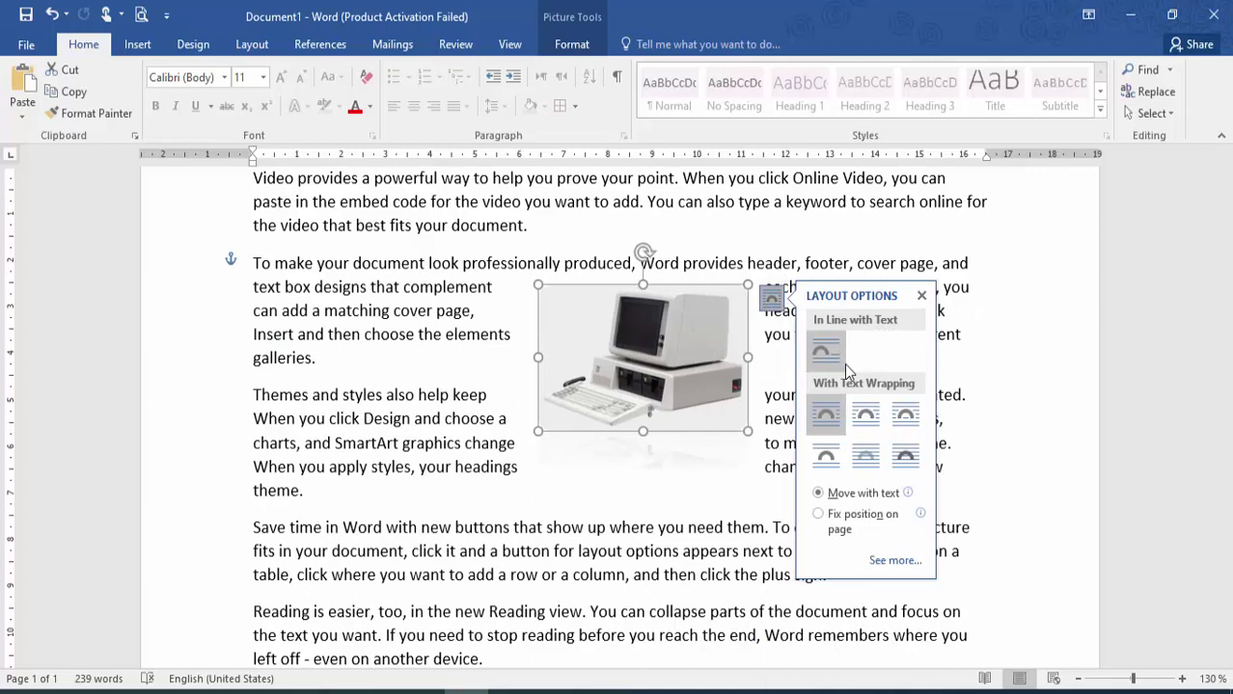
click(903, 416)
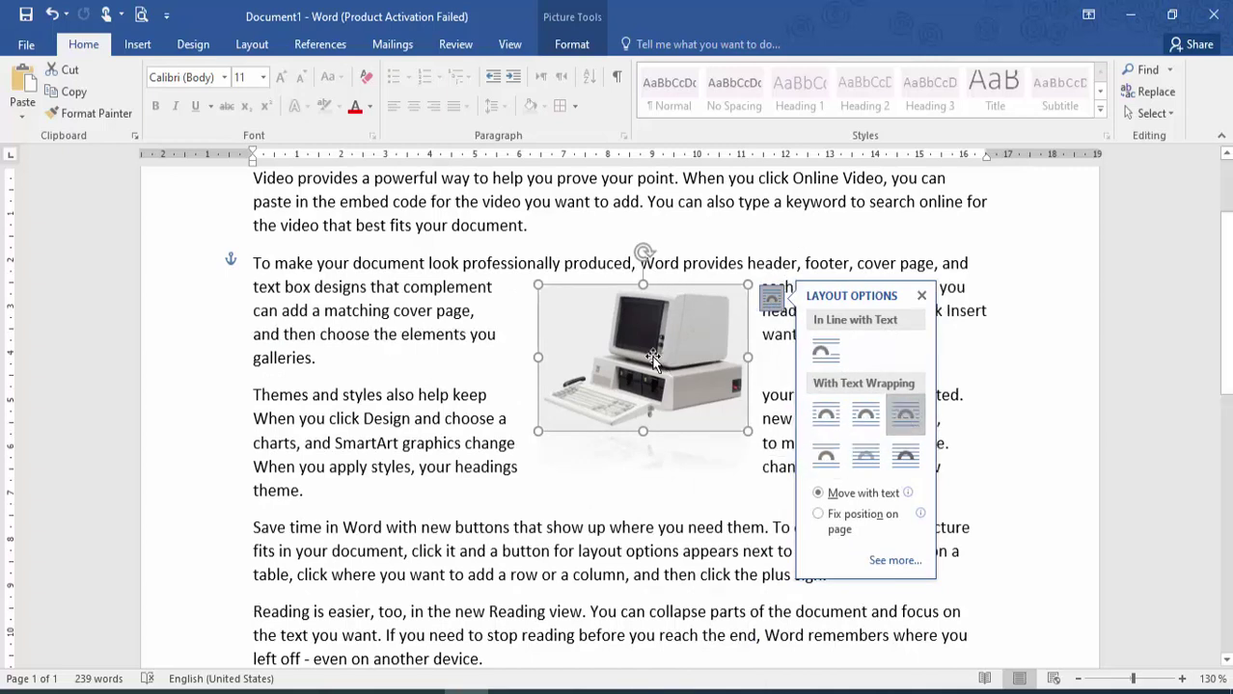
drag(653, 359, 571, 321)
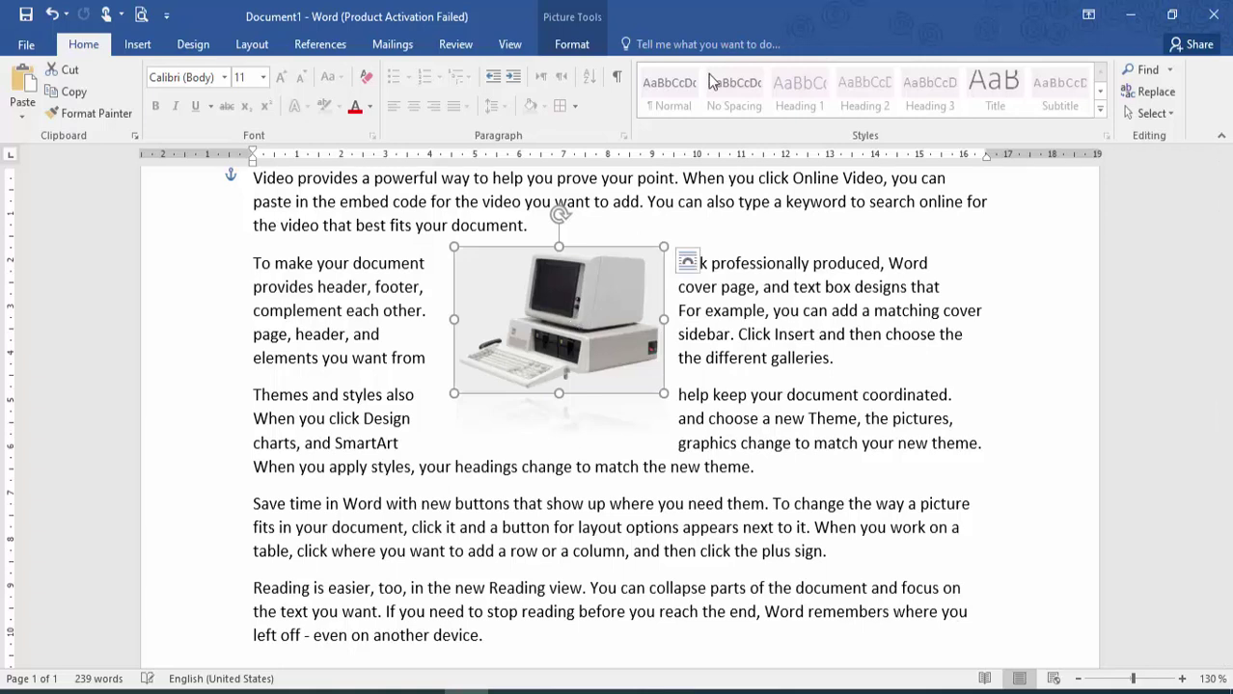
- Edit the picture's wrap points, pulling the boundary down at the upper corners and up at the lower corners, and shift the picture slightly right
click(559, 46)
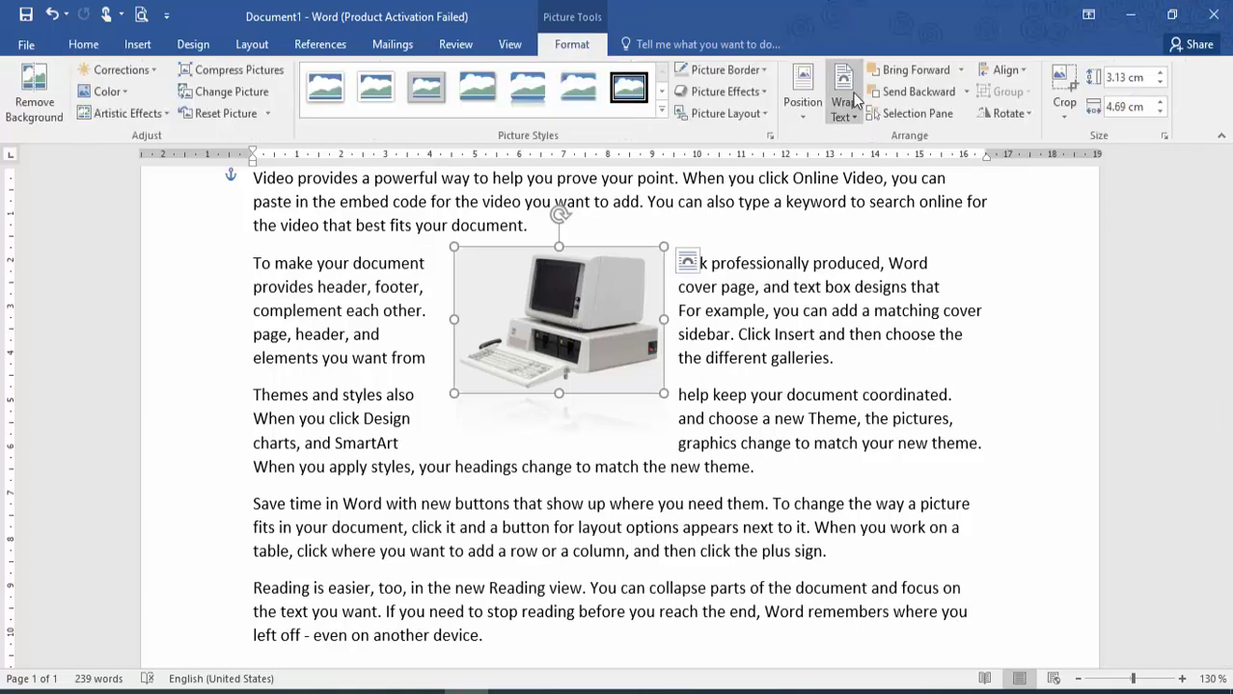
click(806, 97)
click(846, 103)
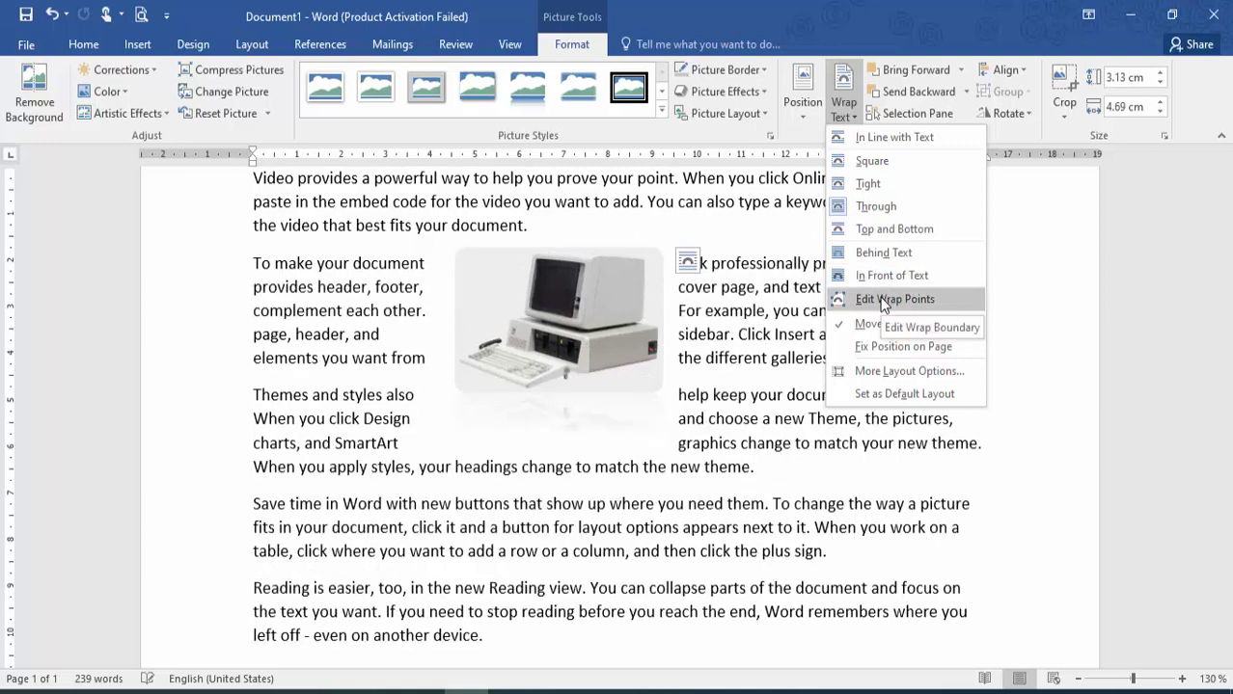
click(880, 299)
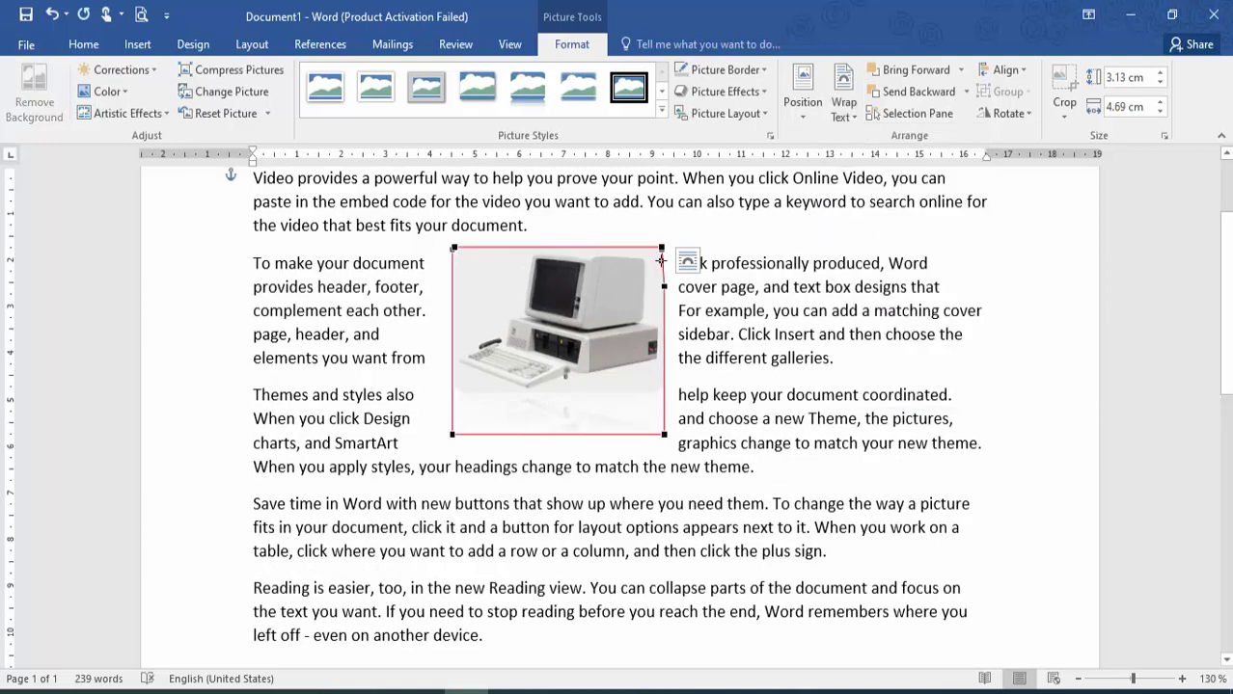
drag(660, 248, 680, 323)
drag(459, 256, 483, 330)
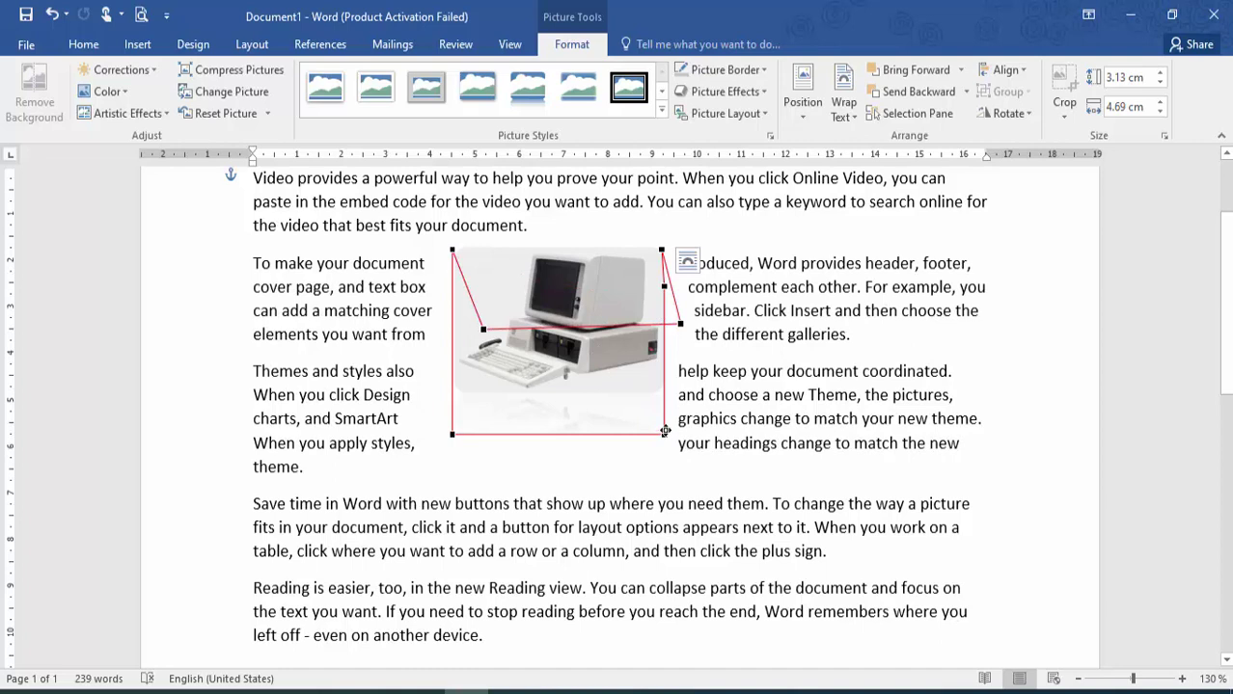
drag(665, 431, 664, 365)
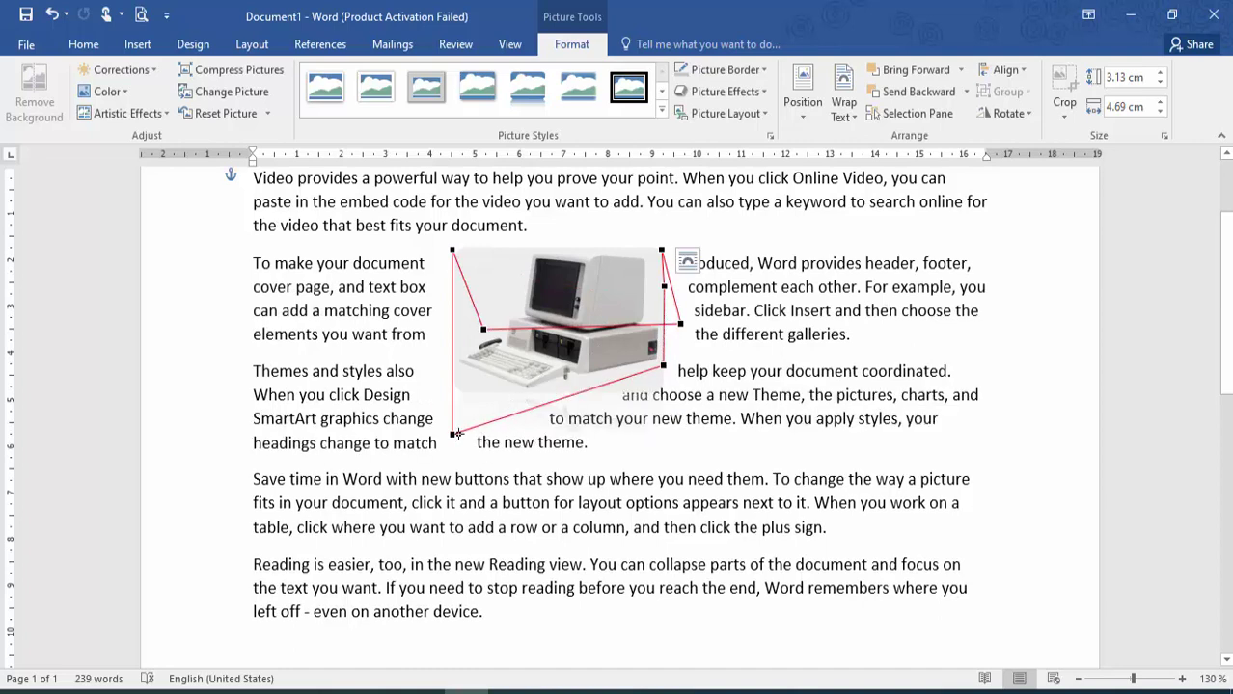
drag(456, 434, 463, 376)
click(783, 454)
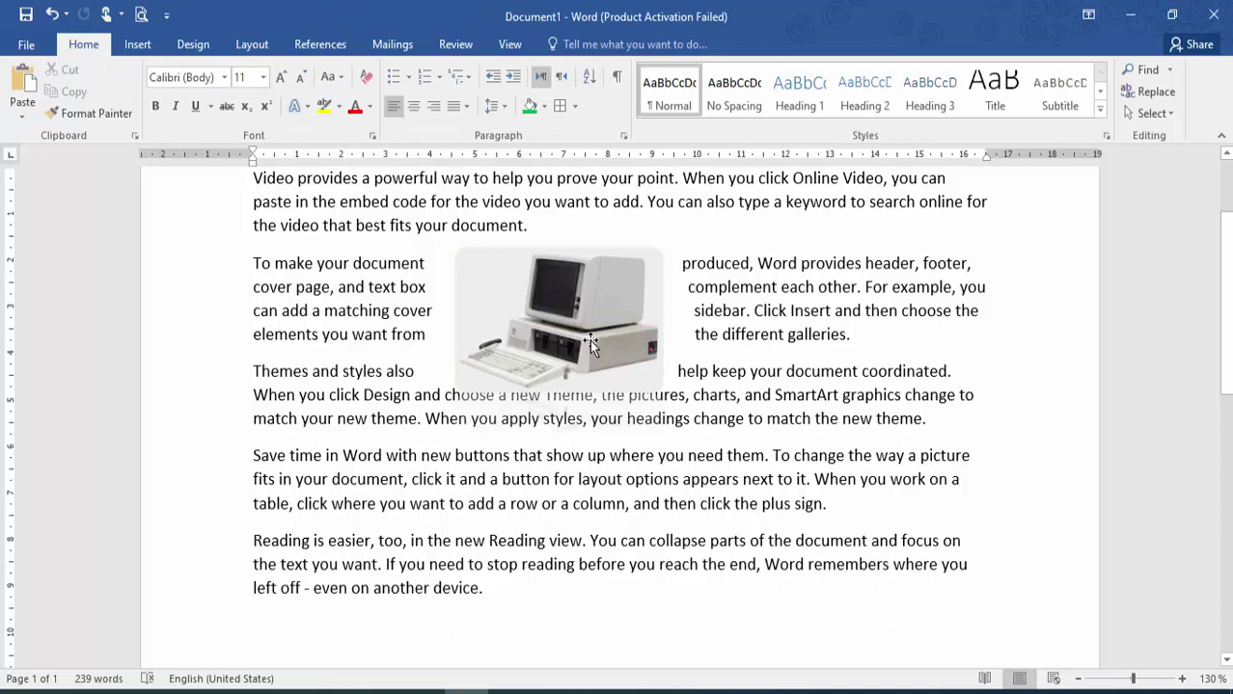
drag(590, 340, 613, 332)
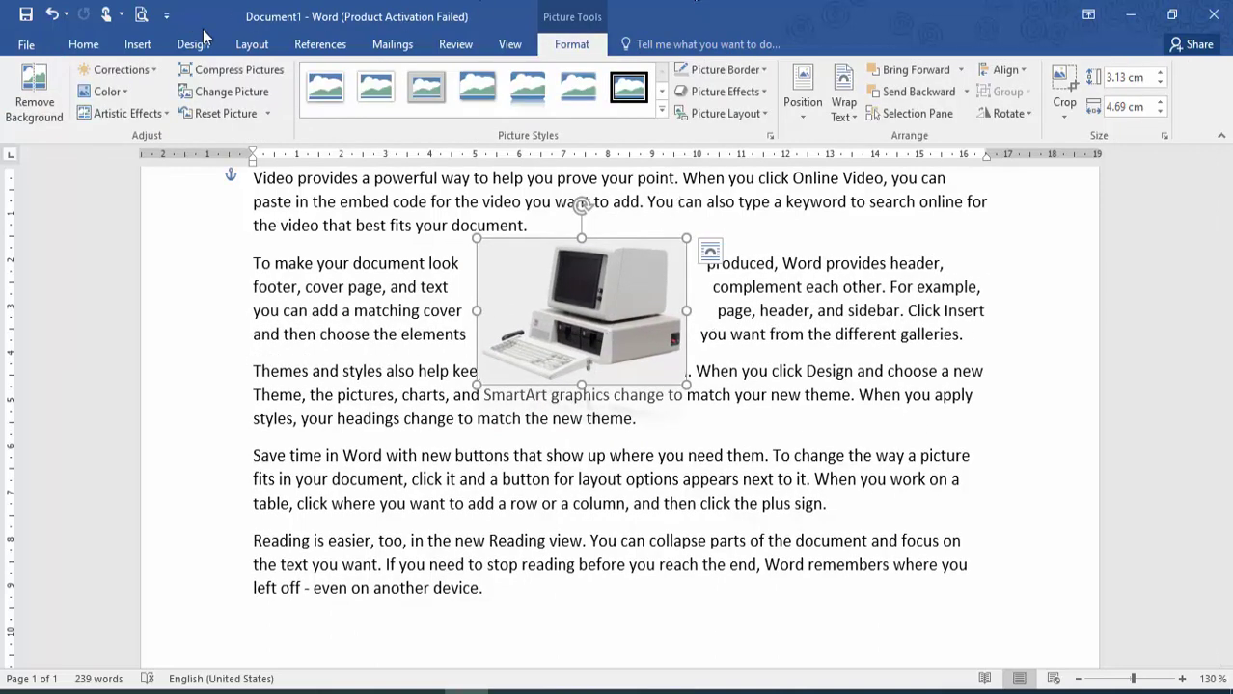
- Delete all document content and draw a rectangle about 10 cm wide and 2.4 cm high near the top of the page
key(ctrl+a)
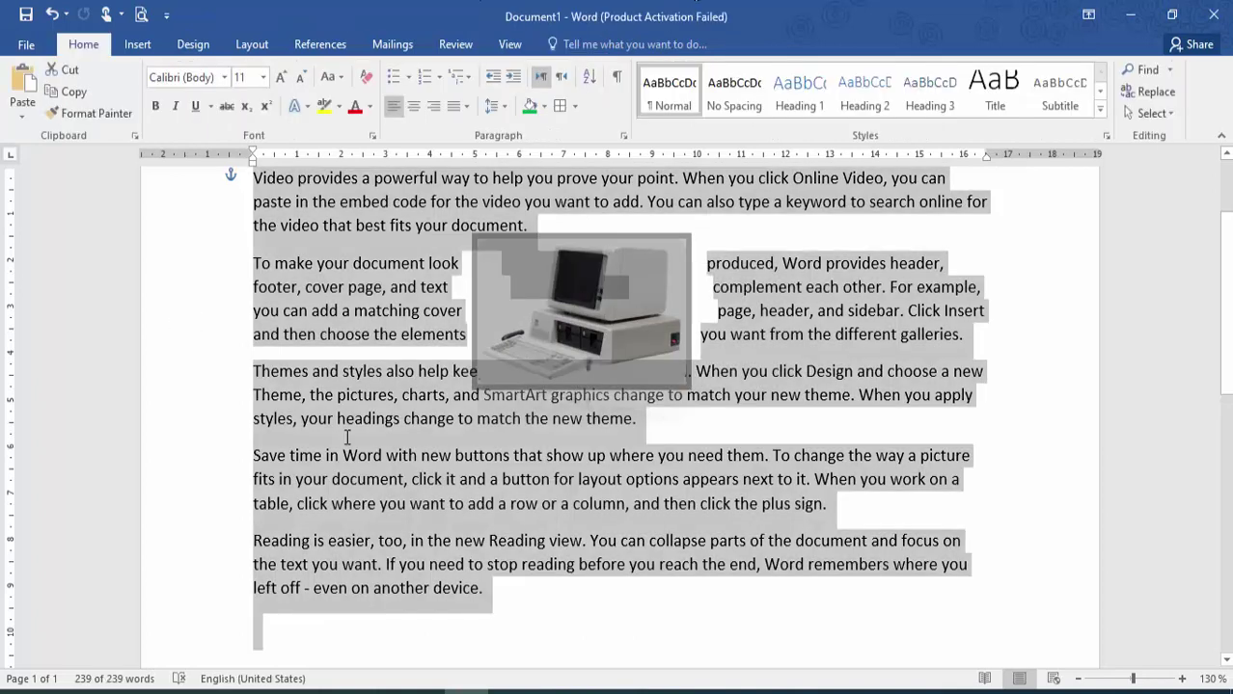
key(Delete)
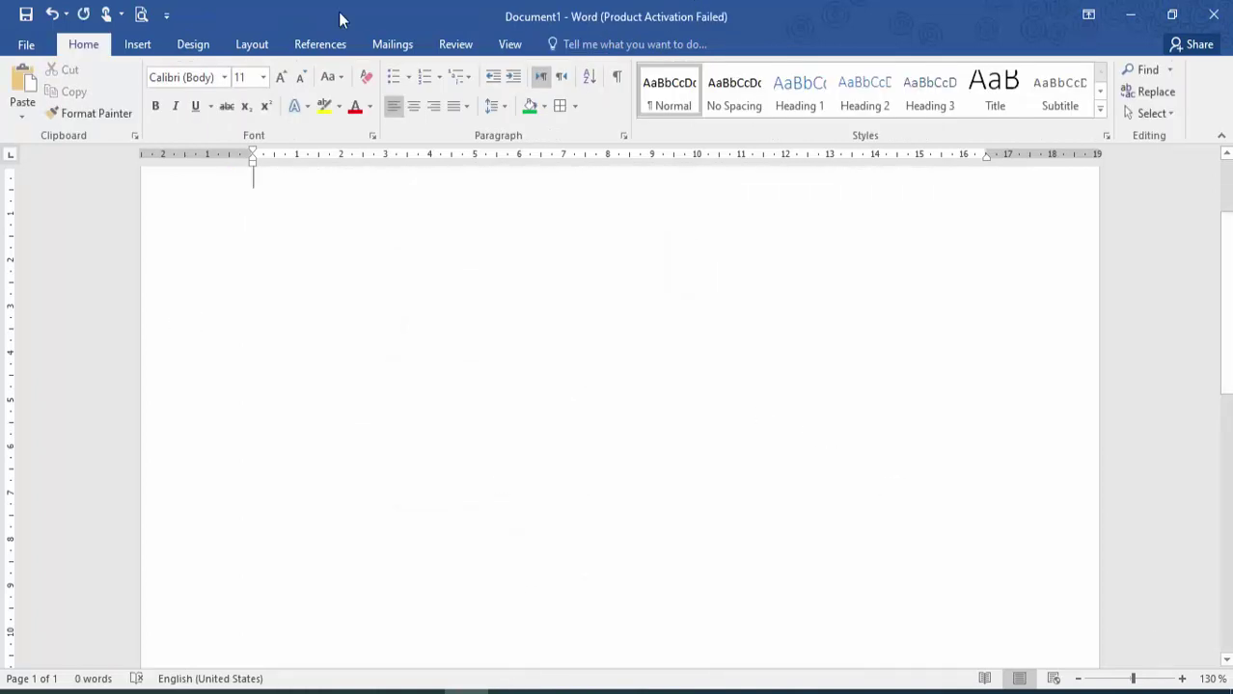
click(189, 45)
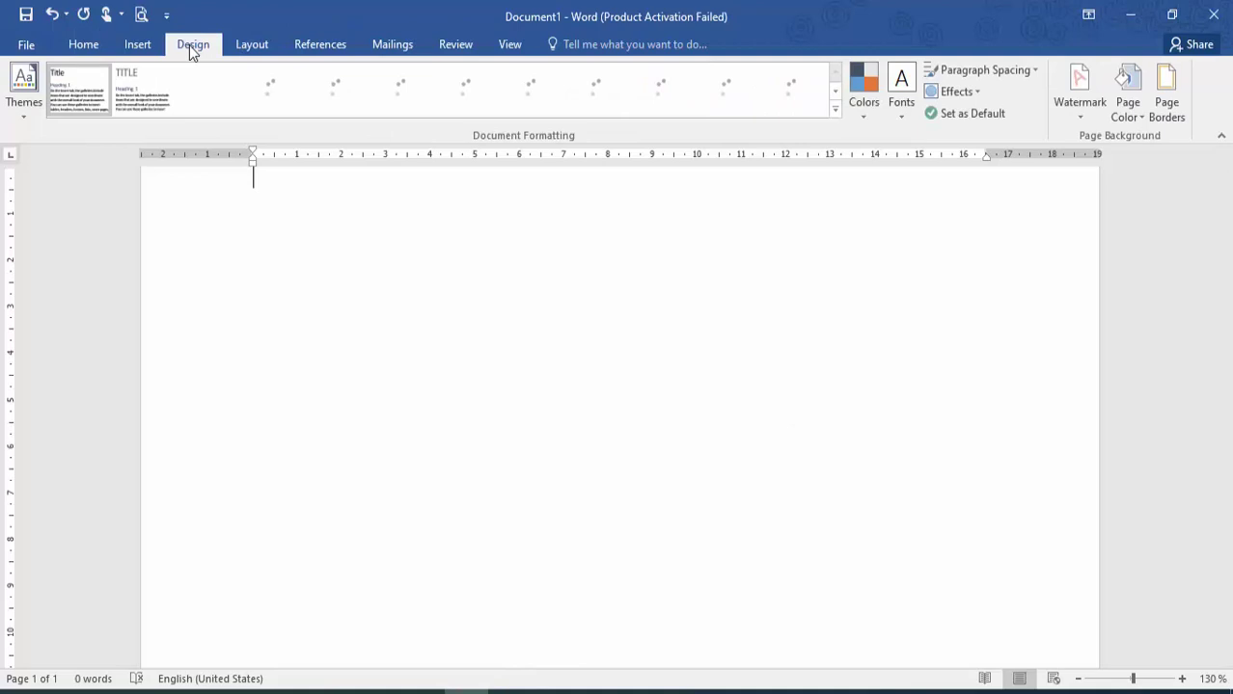
click(137, 46)
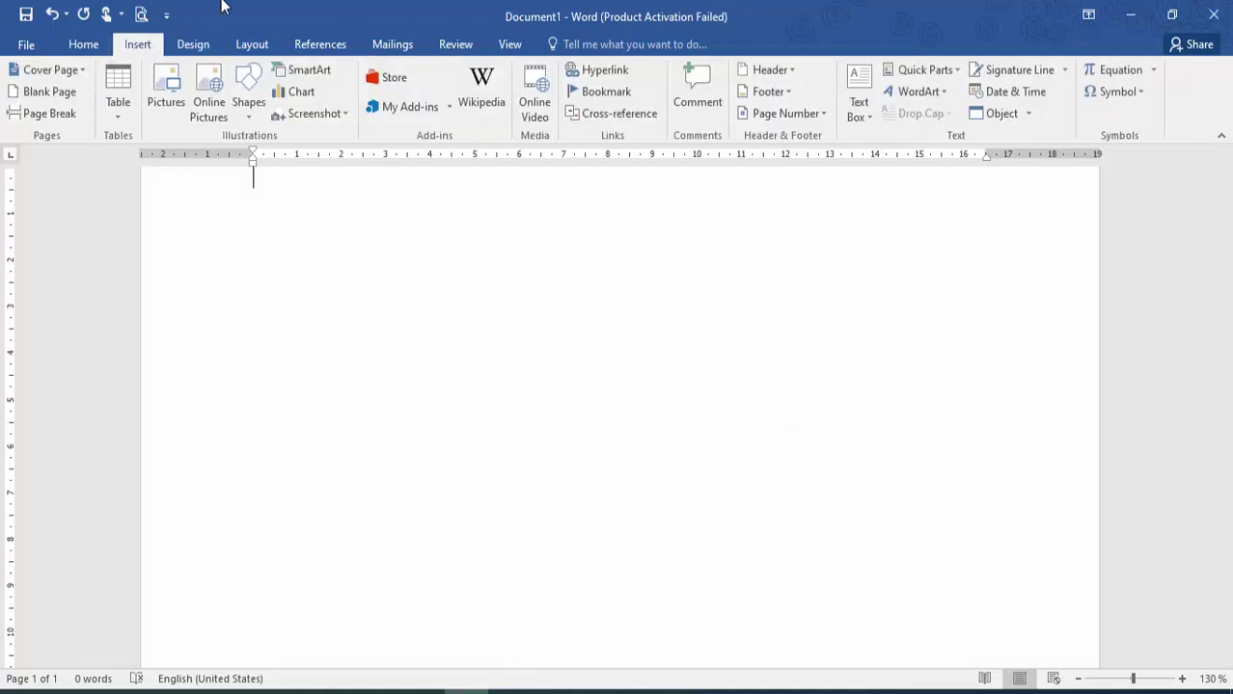
click(253, 96)
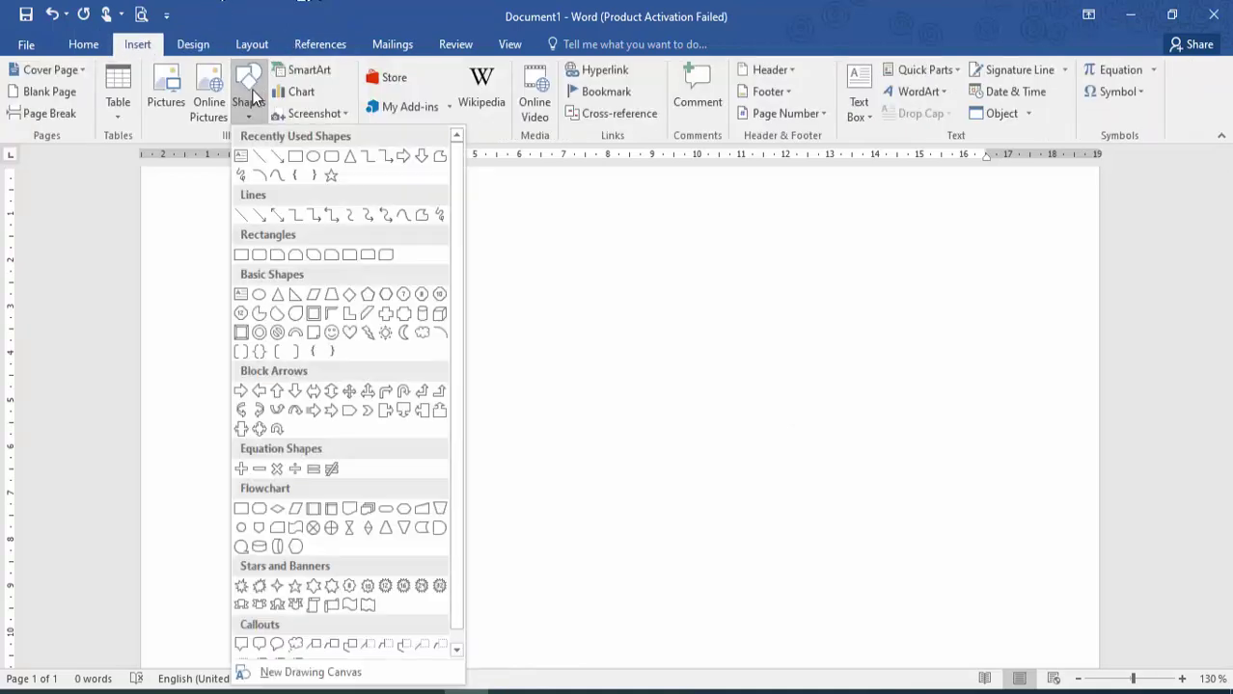
click(297, 156)
drag(287, 231, 733, 344)
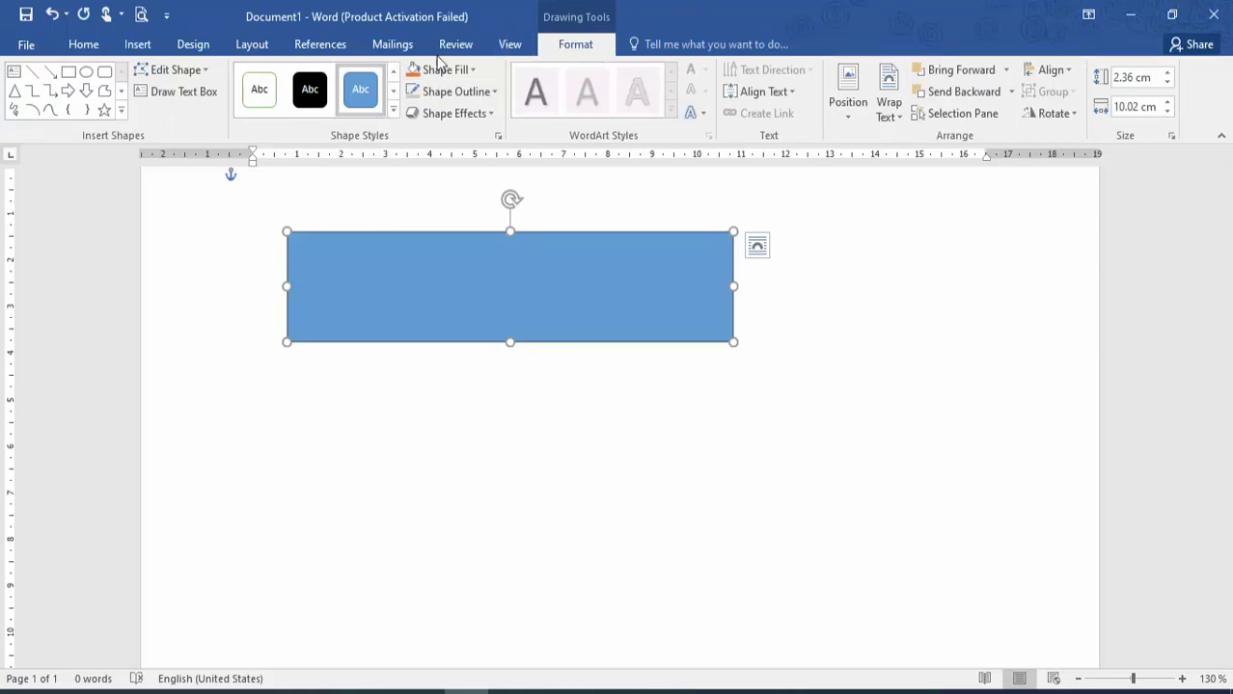
- Apply the solid orange theme style to the rectangle and change its fill to light gray
click(265, 84)
click(392, 110)
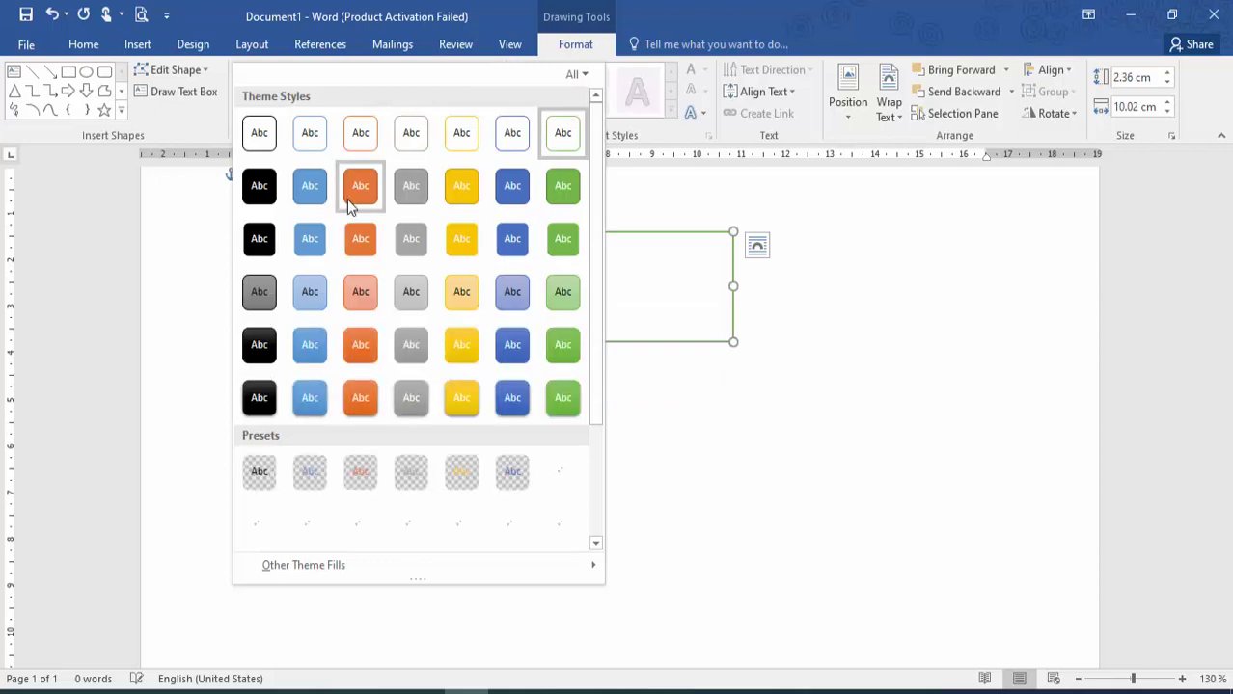
click(346, 201)
click(439, 77)
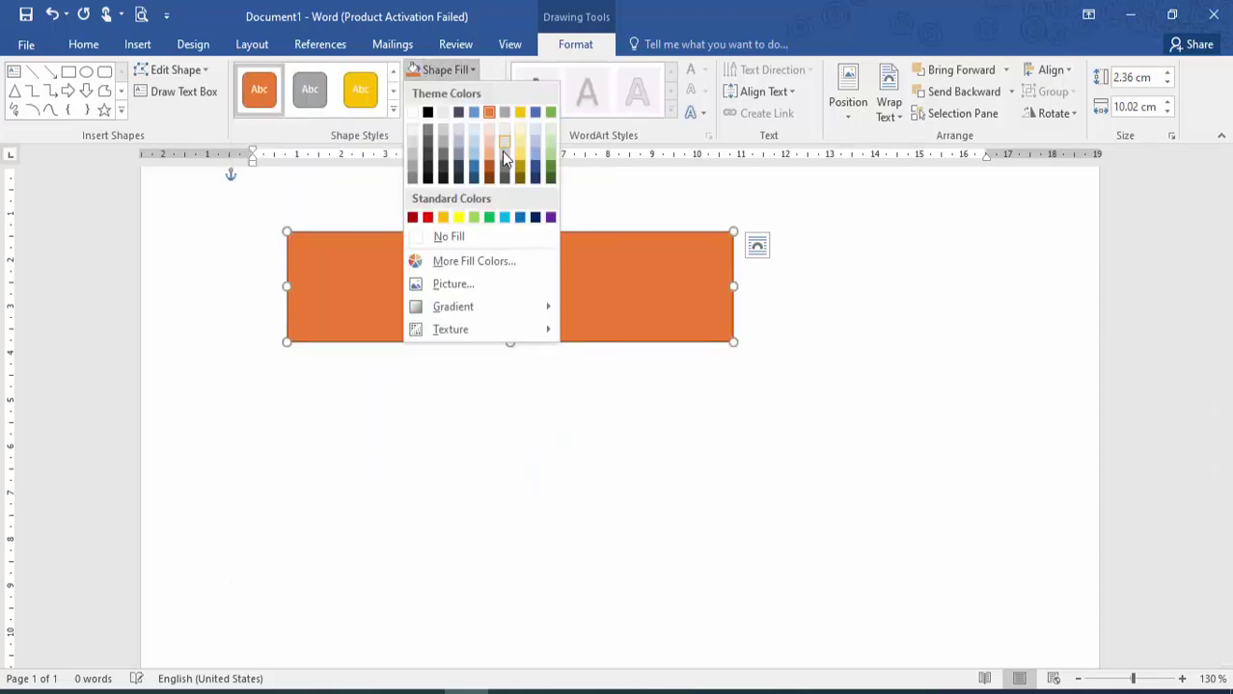
click(501, 153)
- Add a reflection effect below the rectangle, leaving its text alignment at Middle
click(469, 114)
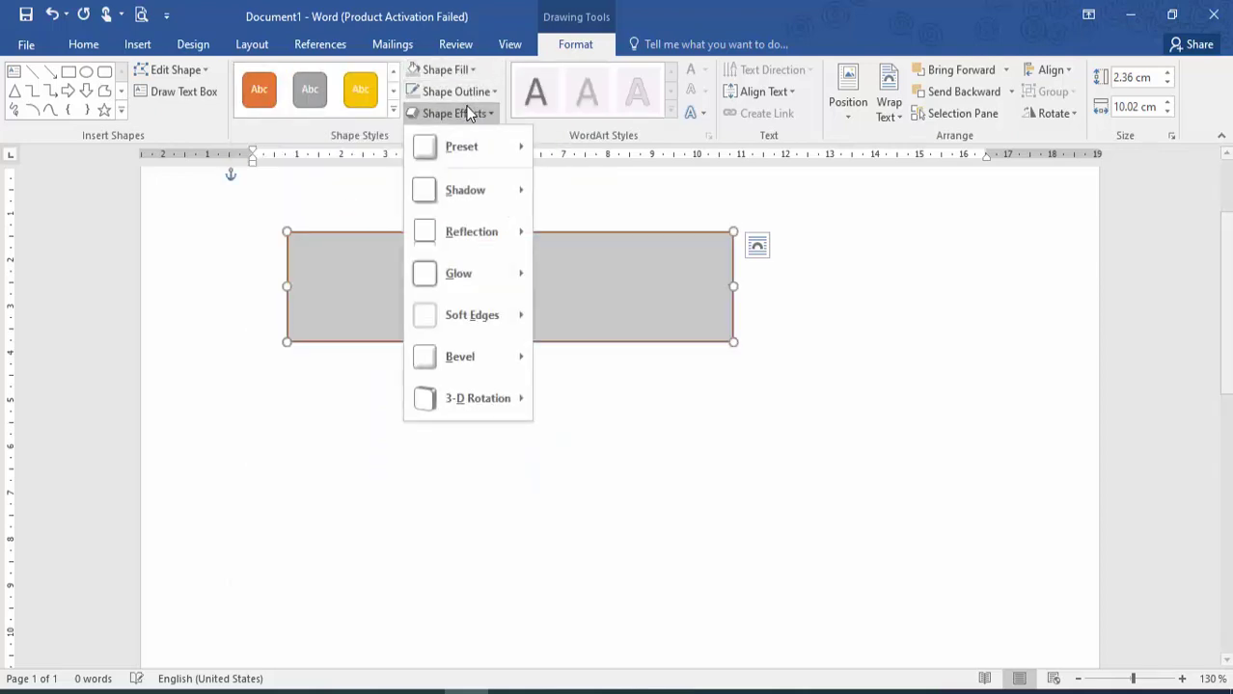
mouse_move(482, 242)
click(590, 351)
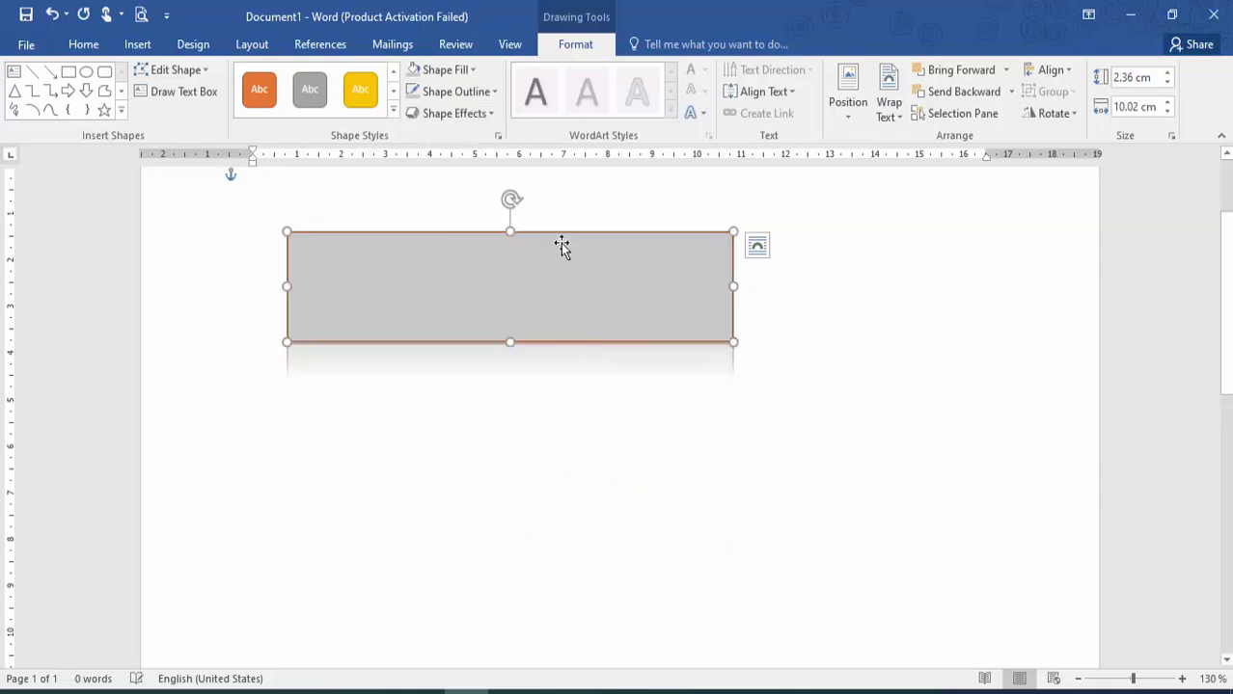
click(779, 91)
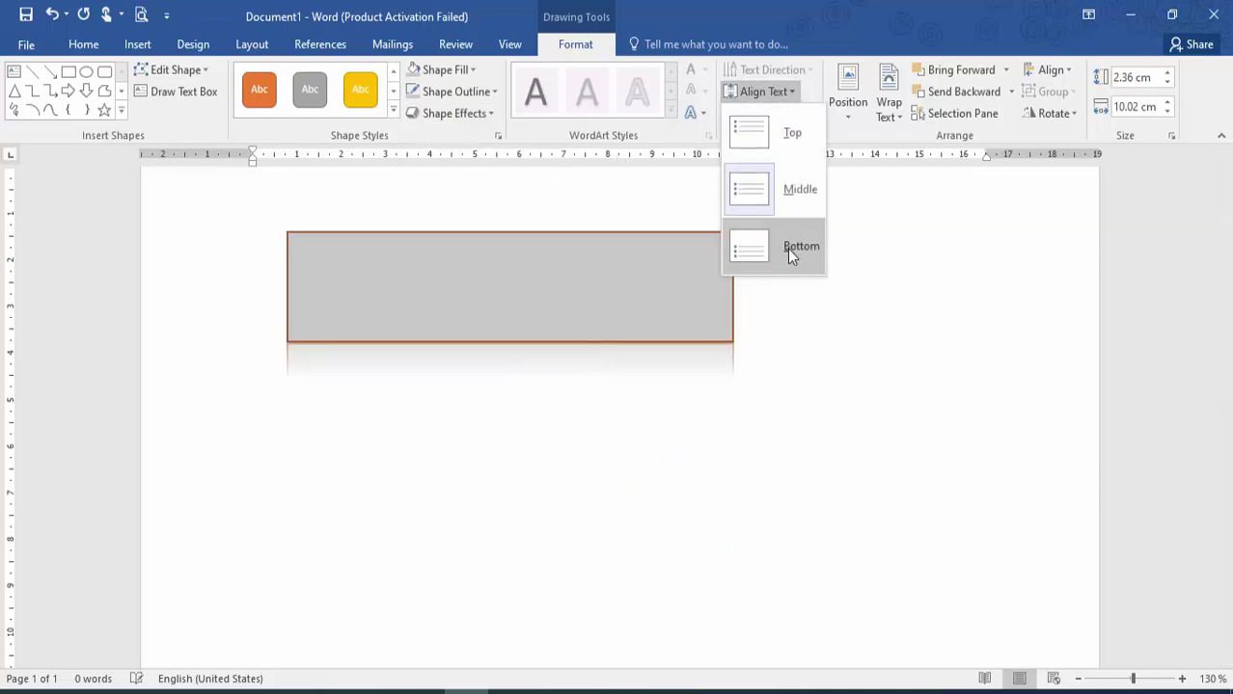
click(815, 8)
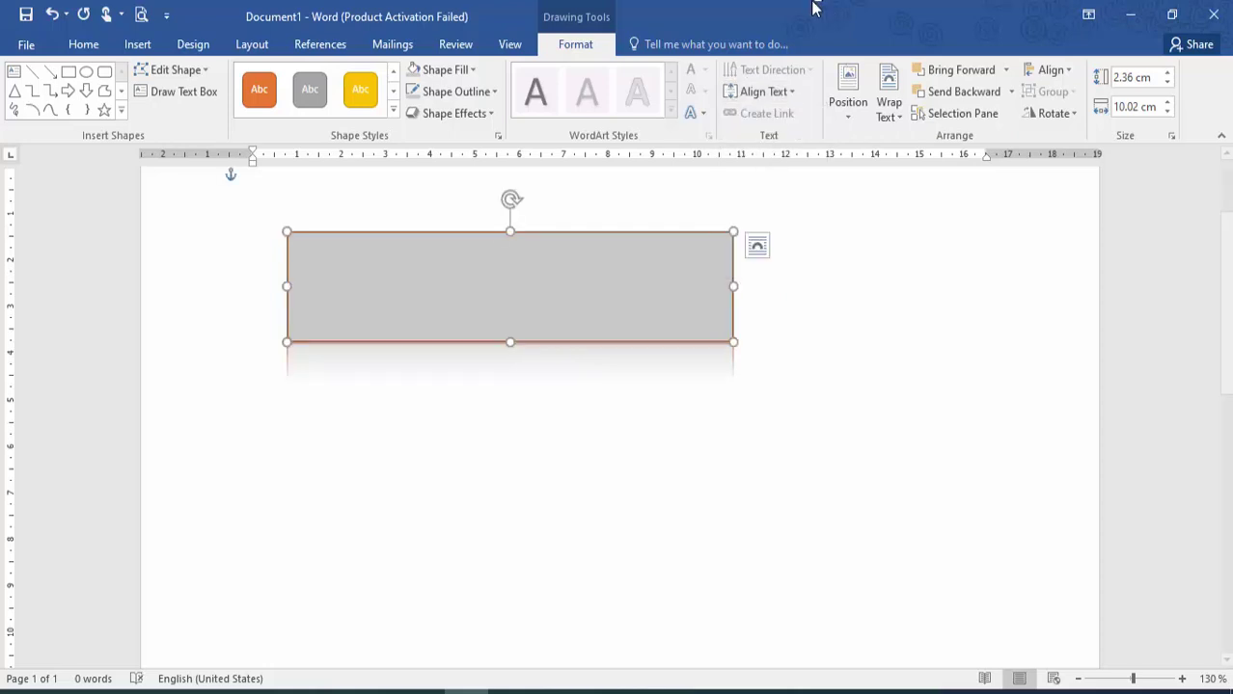
- Edit the rectangle's points, pulling all four corners inward to form an irregular quadrilateral about 6.7 cm wide and 1.6 cm high
click(200, 69)
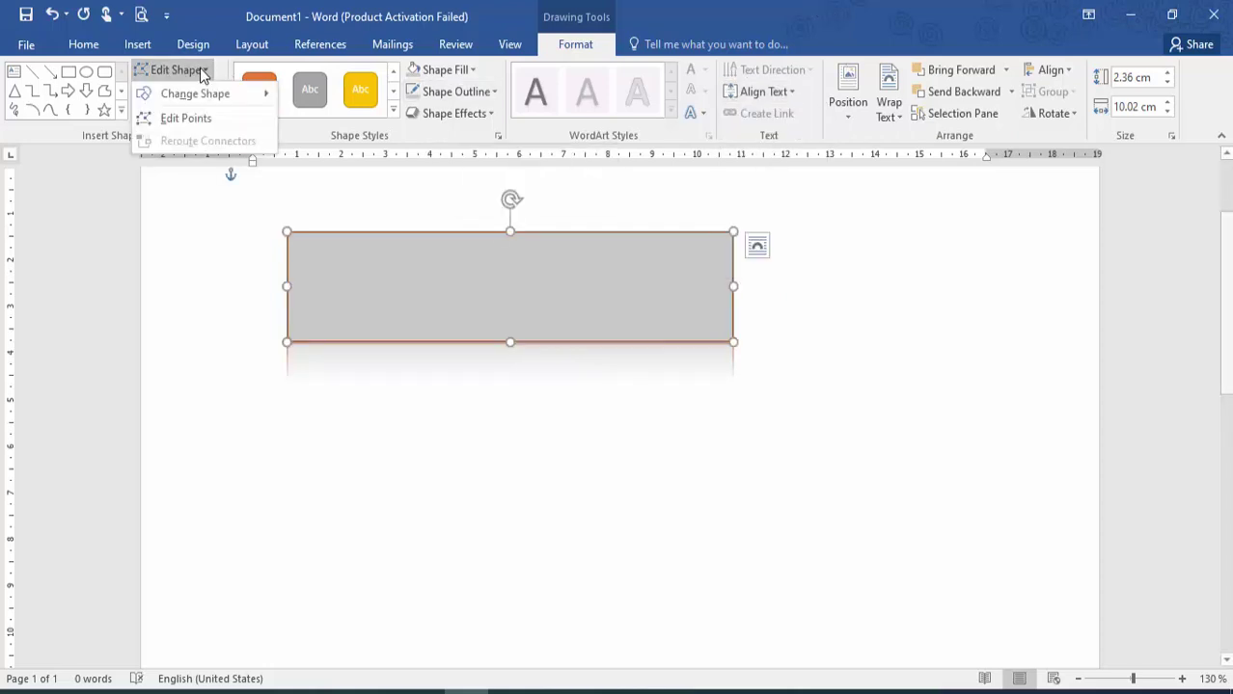
click(214, 126)
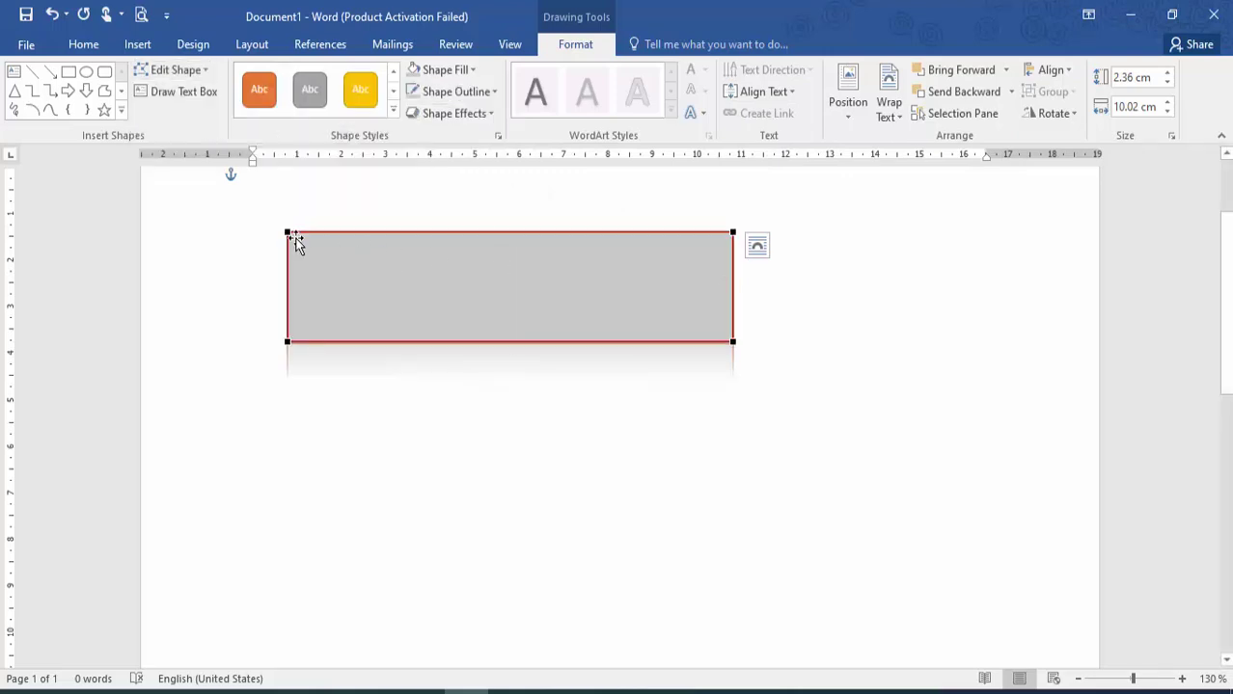
drag(286, 233, 358, 251)
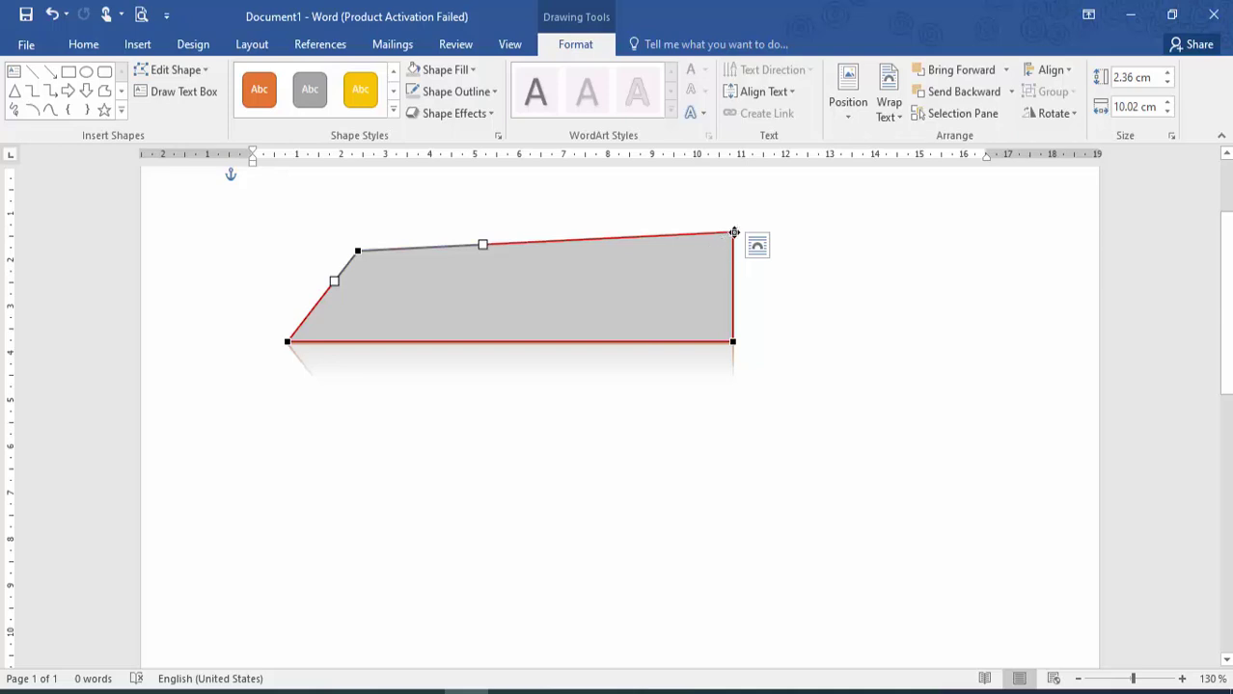
drag(733, 233, 656, 263)
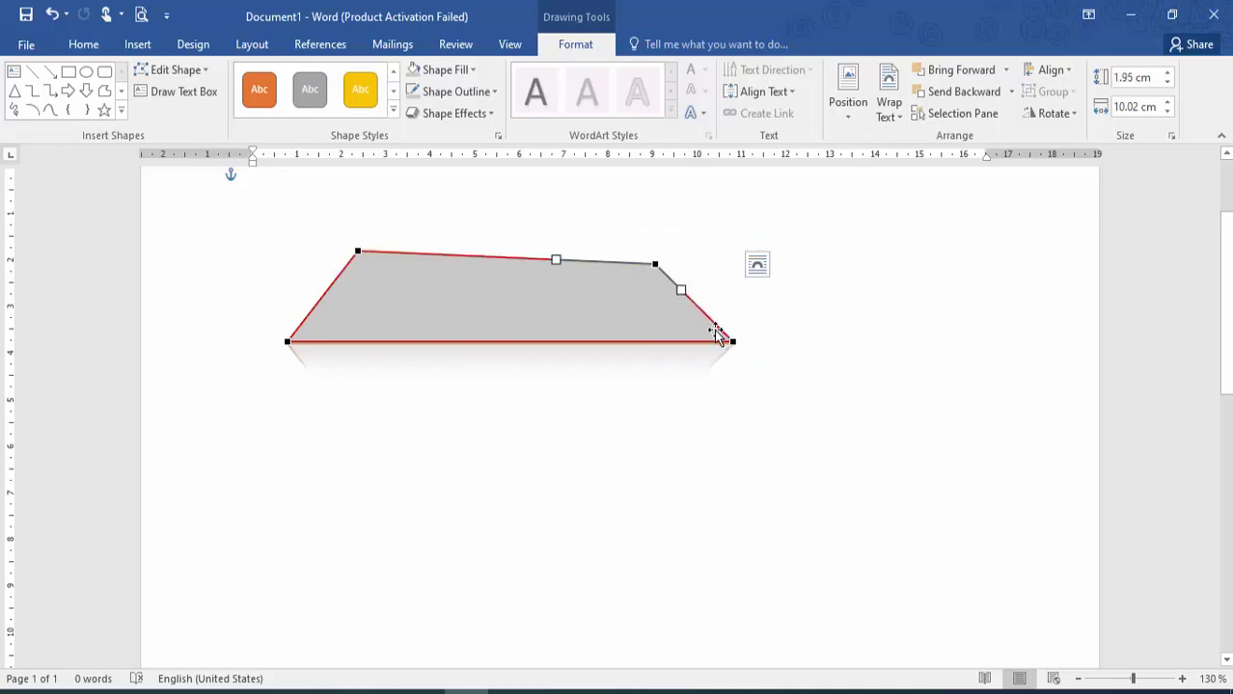
drag(731, 340, 578, 323)
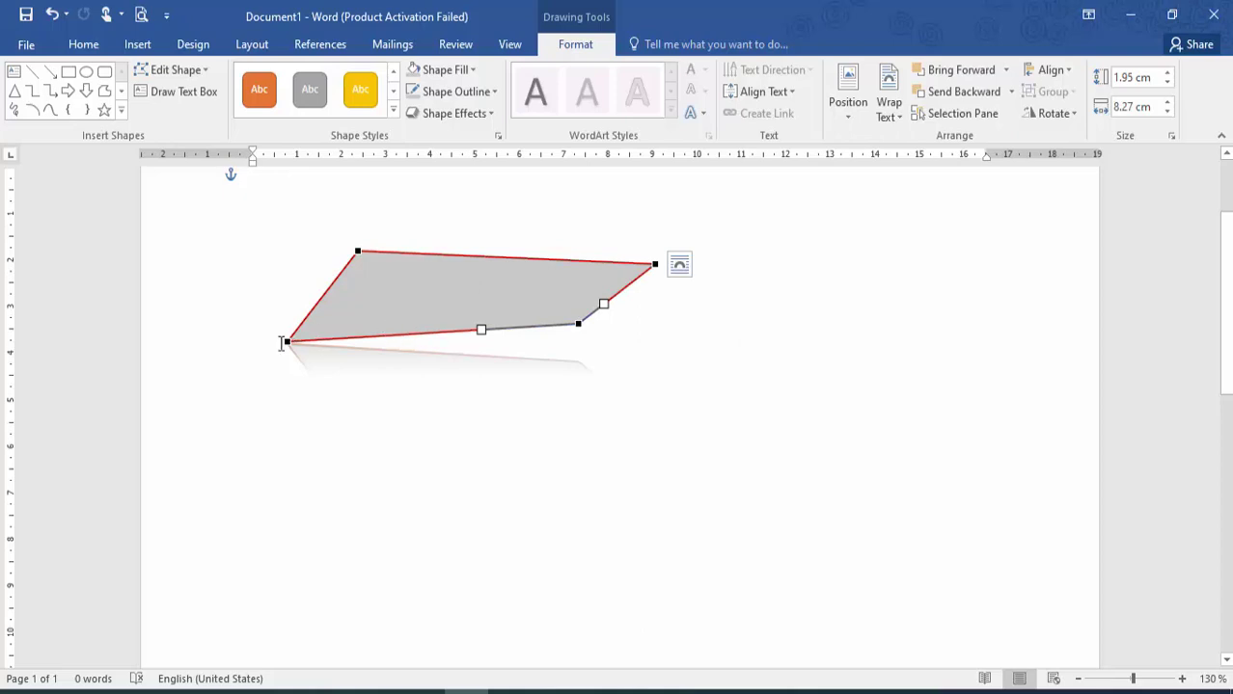
drag(296, 341, 378, 319)
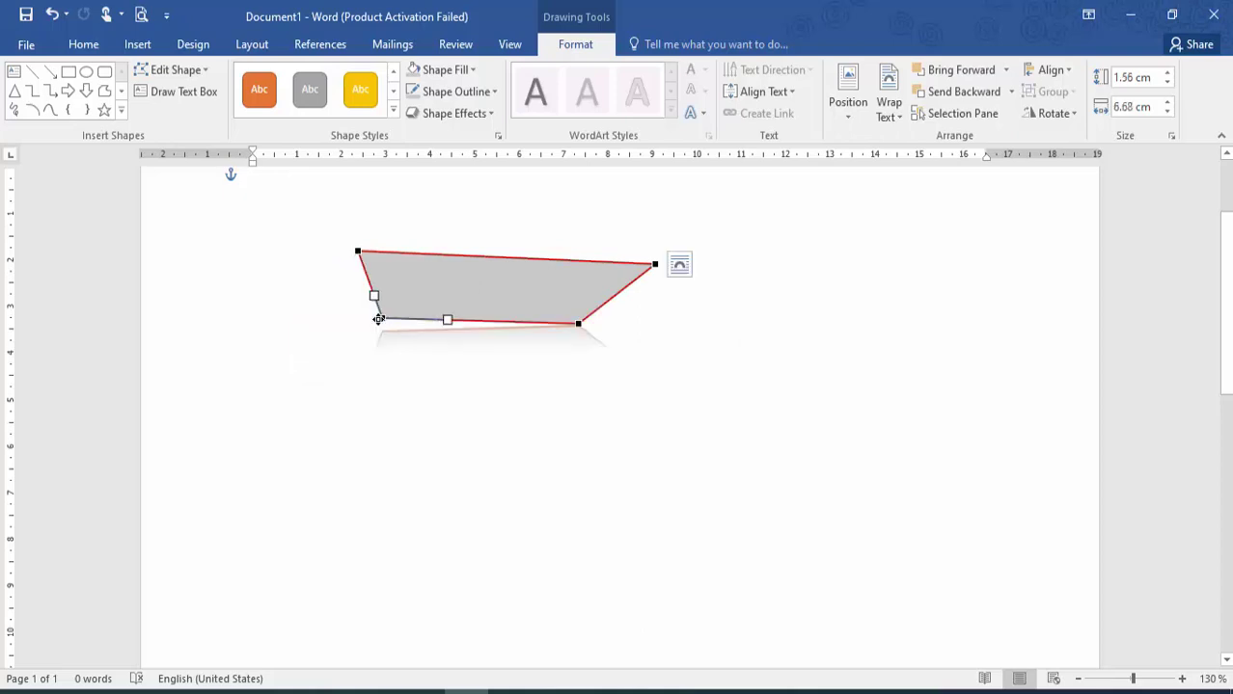
click(531, 390)
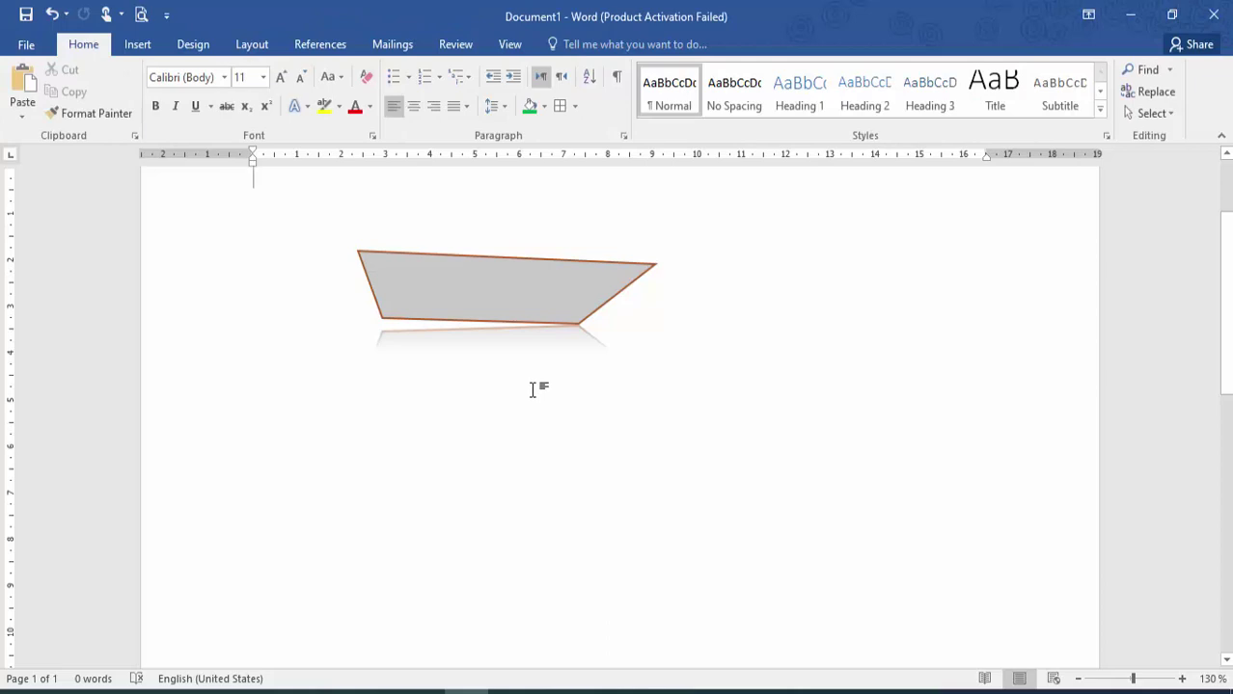
- Draw an oval about 4 cm wide and 3.2 cm high below the gray quadrilateral
click(484, 316)
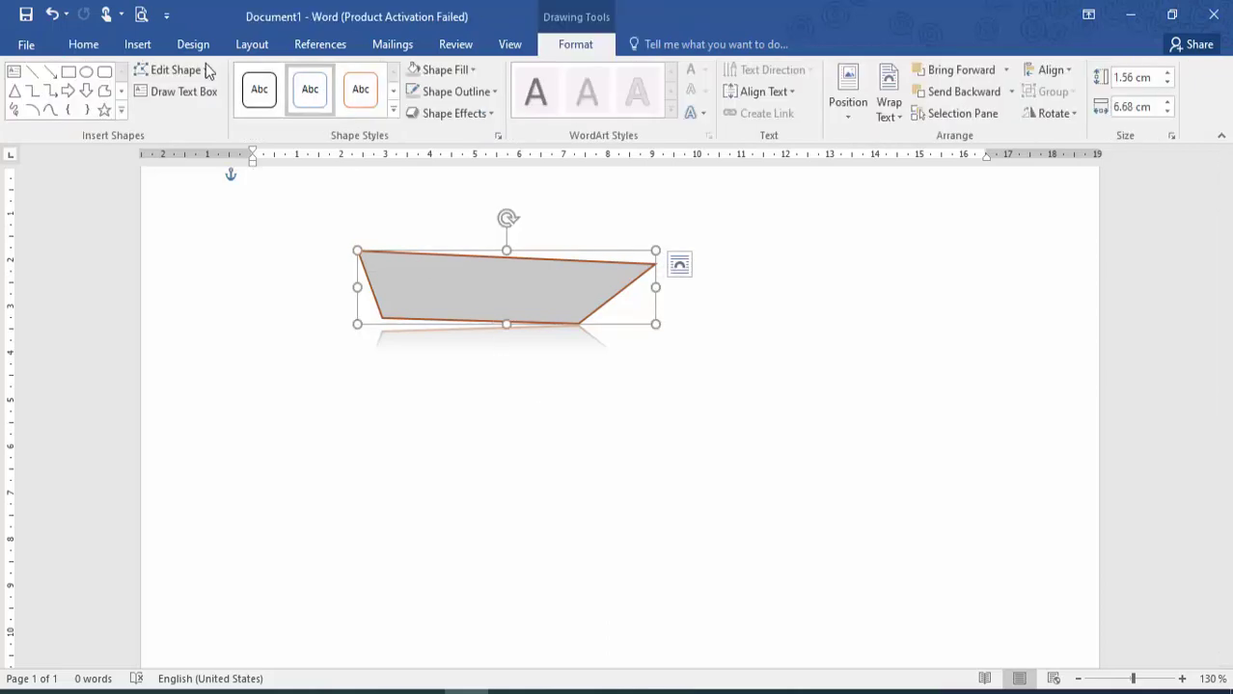
click(154, 45)
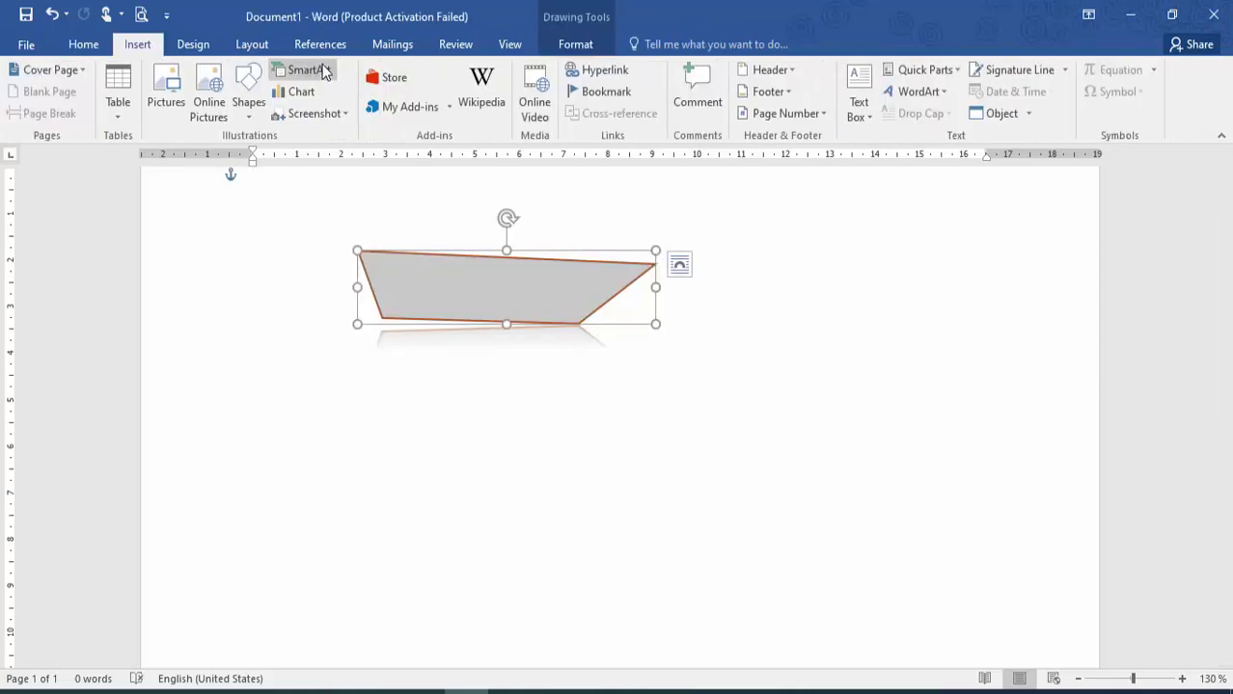
click(248, 96)
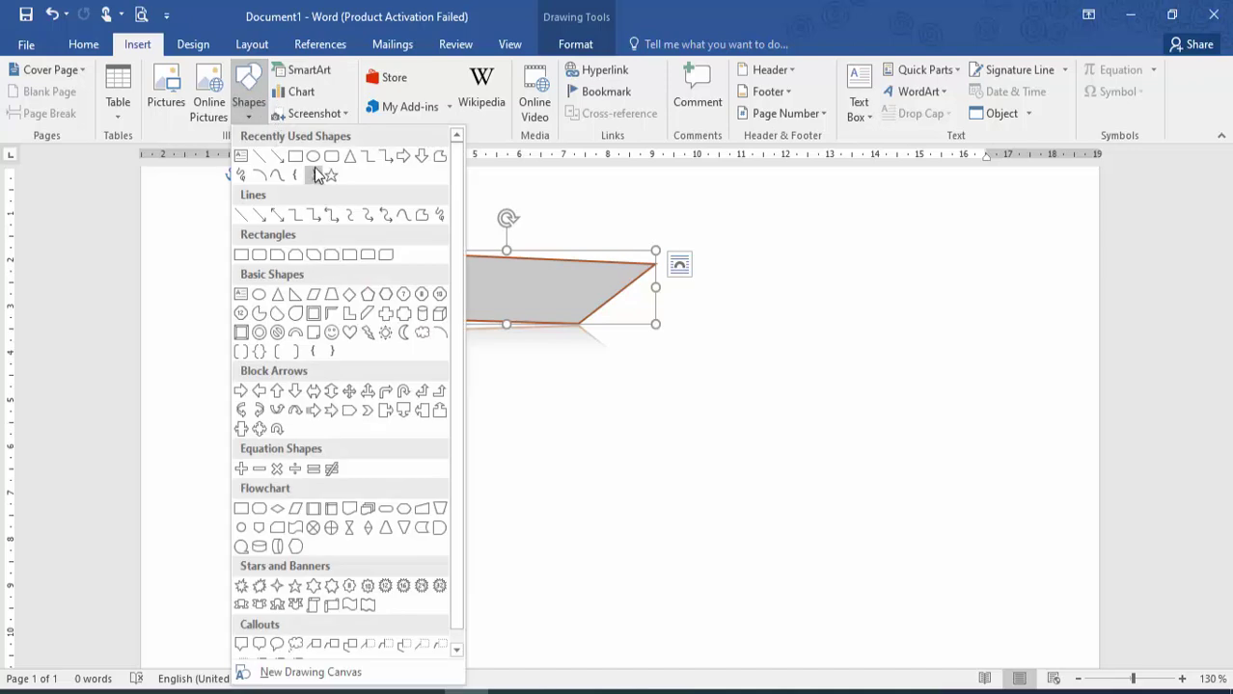
click(313, 157)
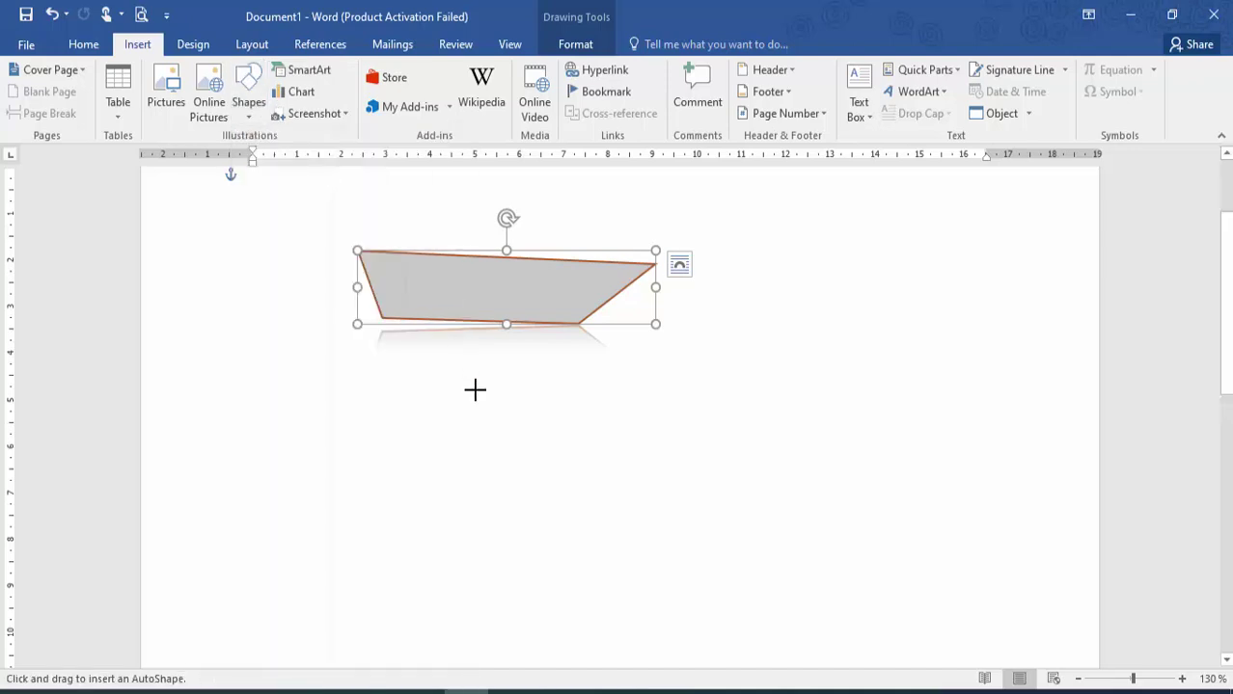
drag(474, 389, 656, 538)
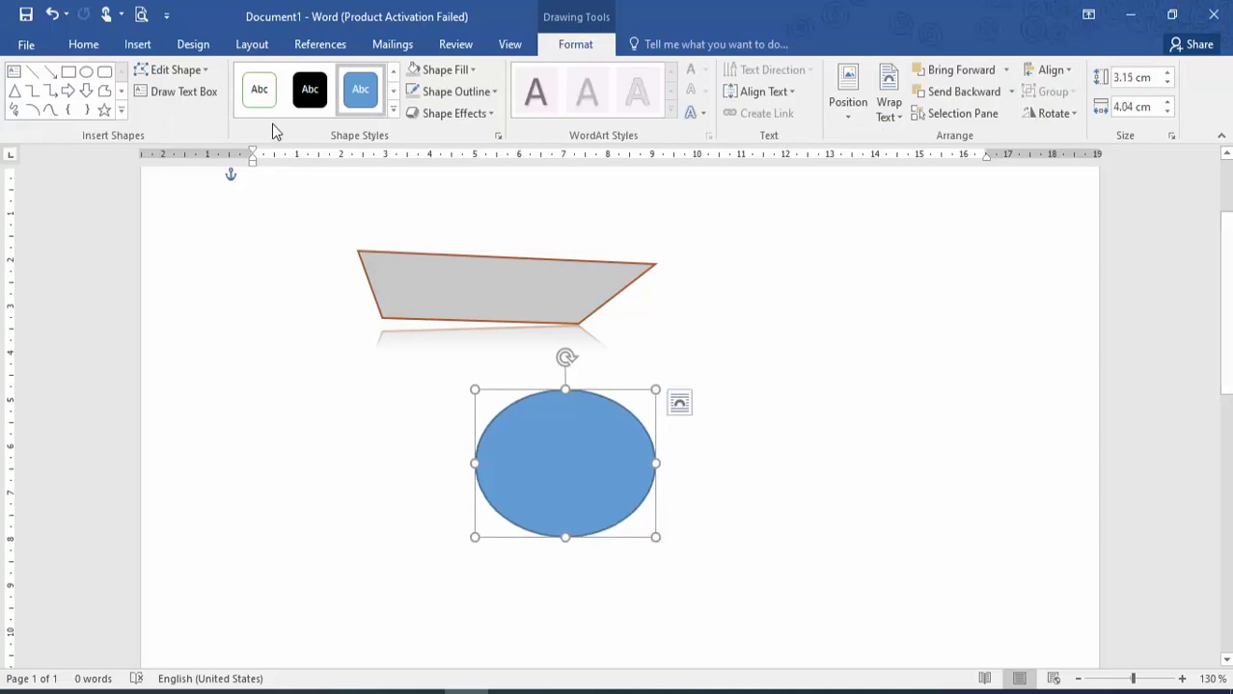
- Apply the green outline style with white fill to the oval and move it up over the gray quadrilateral
click(260, 89)
drag(557, 418, 547, 267)
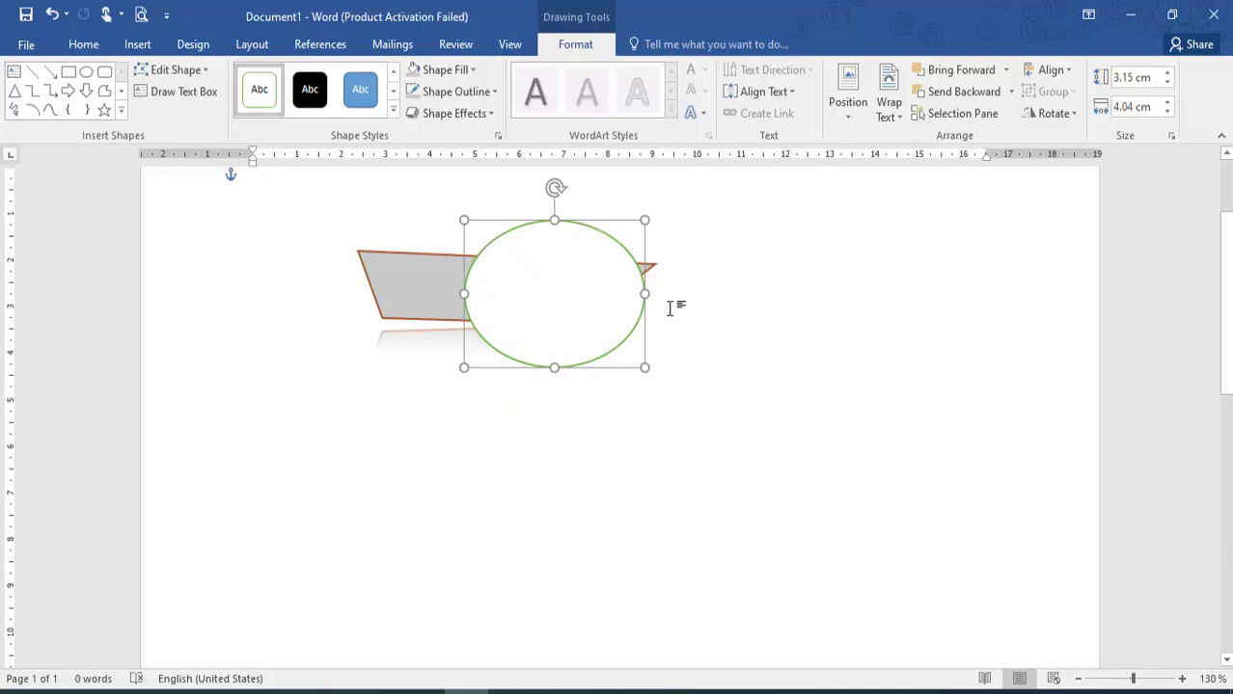
click(670, 309)
- Send the oval to the back so that it lies behind the gray quadrilateral
click(581, 294)
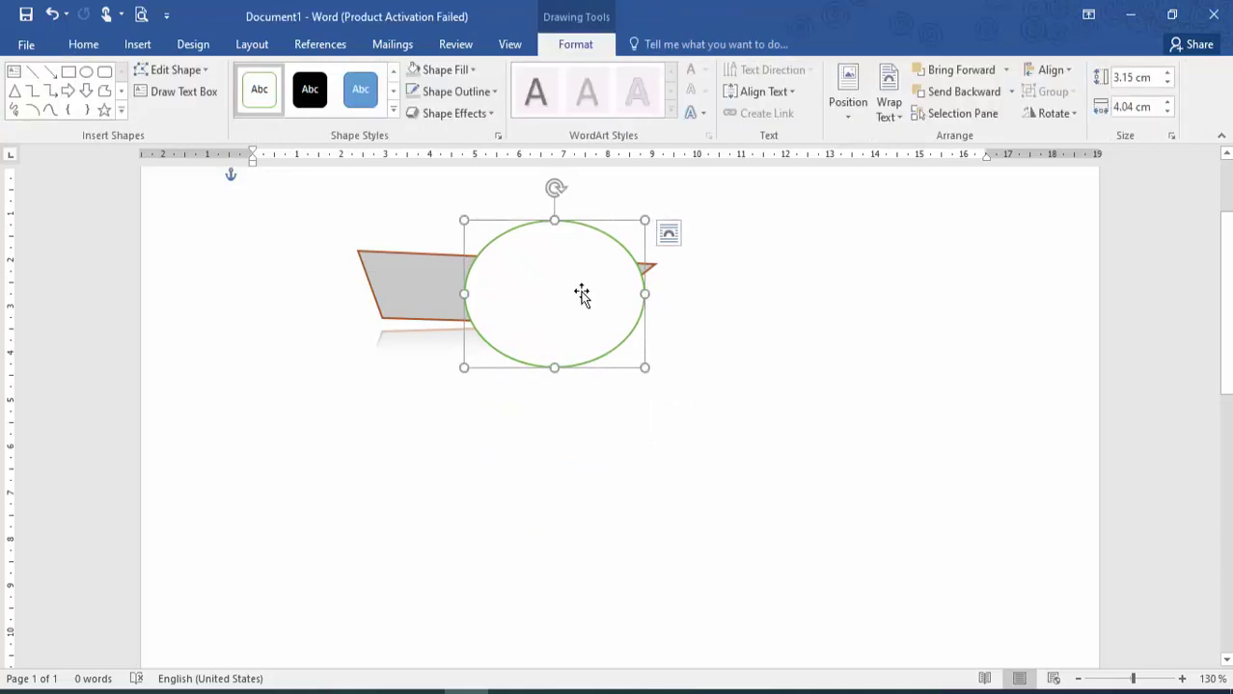
right_click(581, 294)
mouse_move(666, 476)
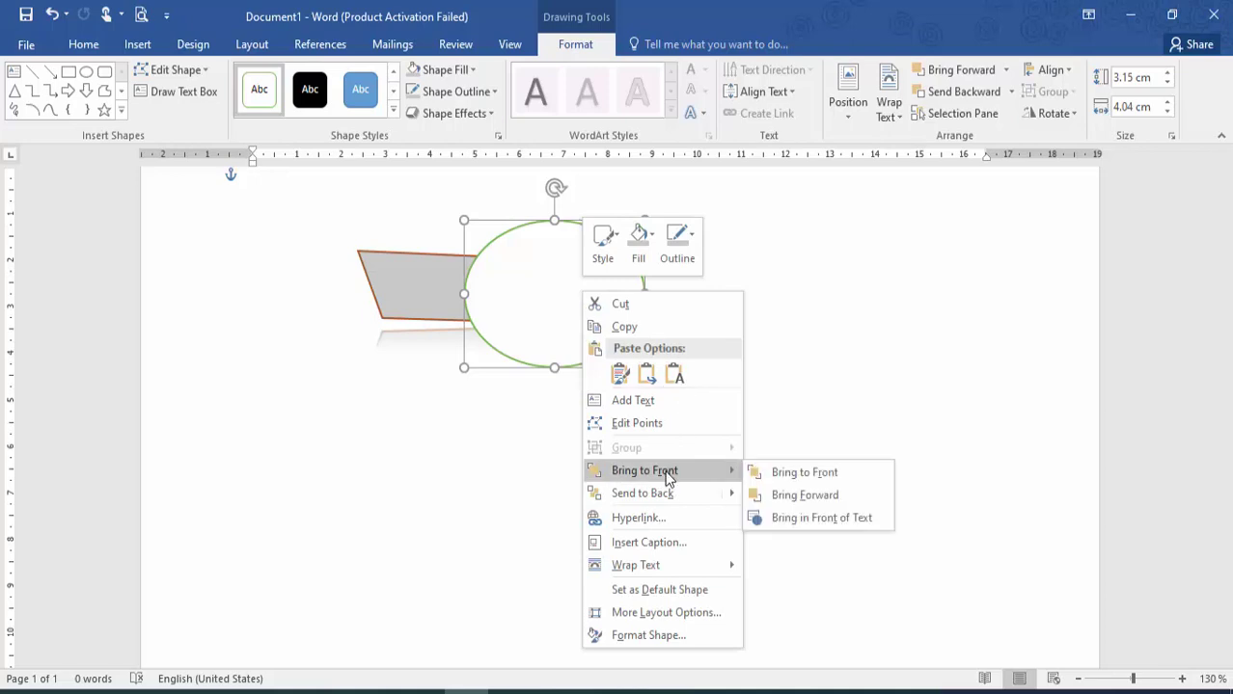
click(757, 495)
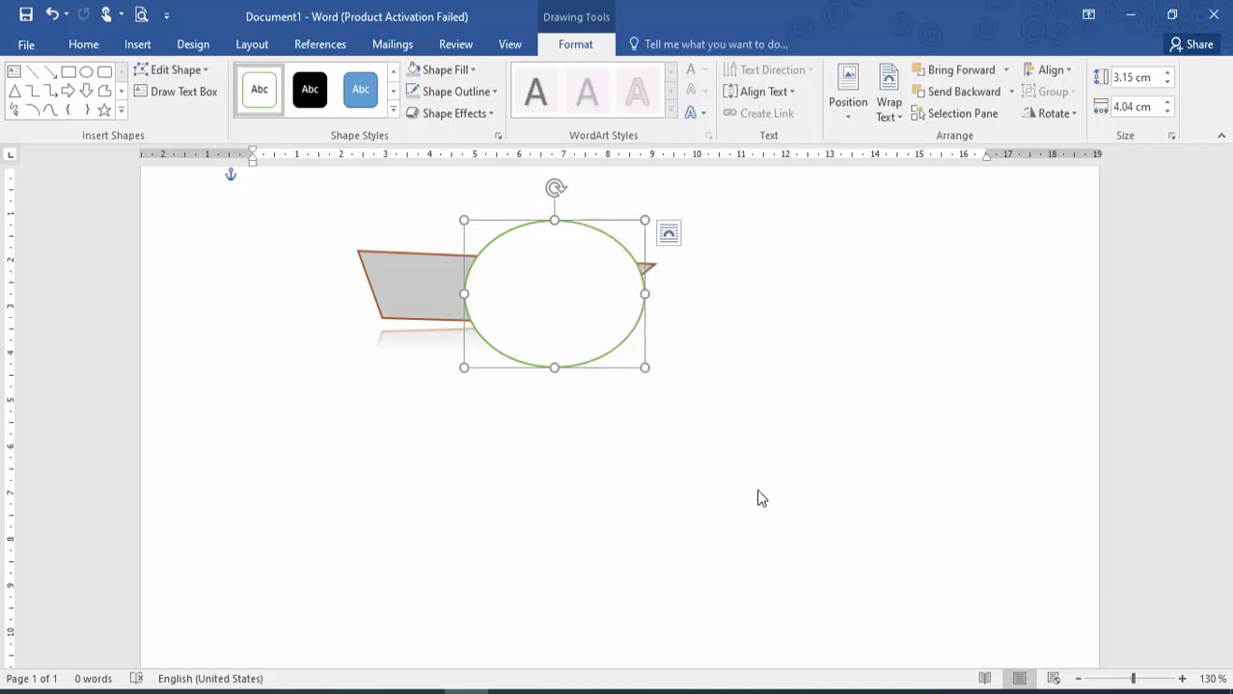
click(806, 449)
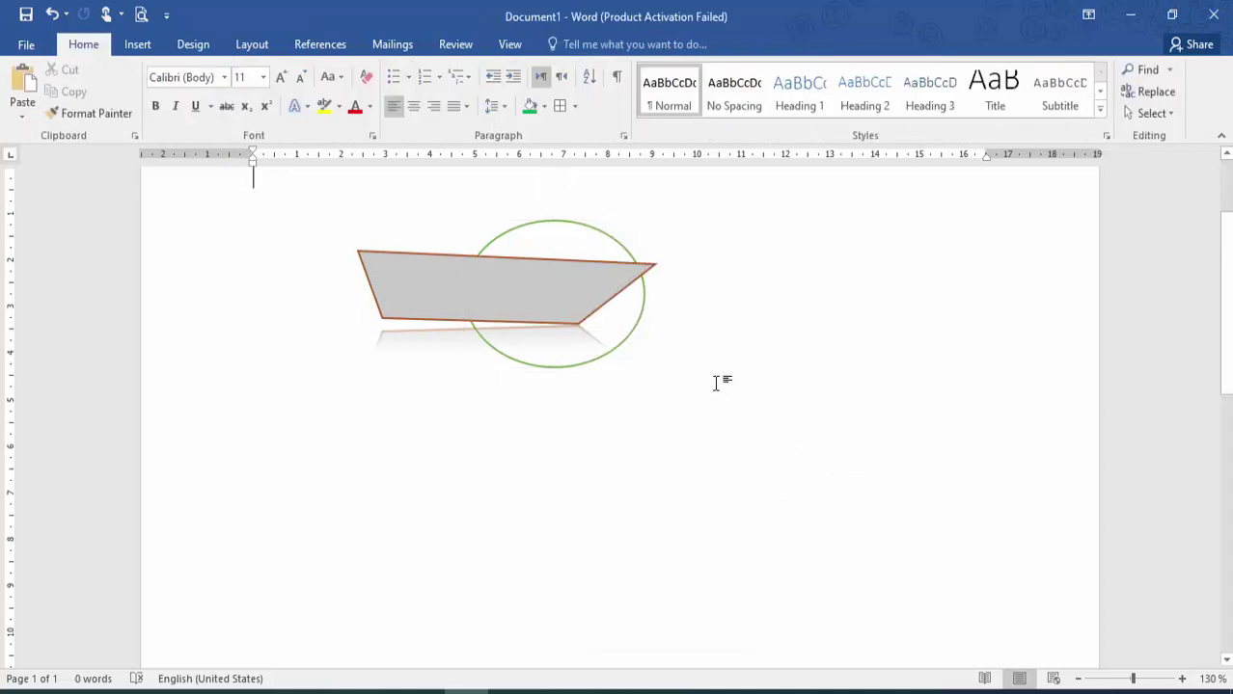
- Apply the black outline style with white fill to the quadrilateral and shift it slightly left across the oval
click(583, 287)
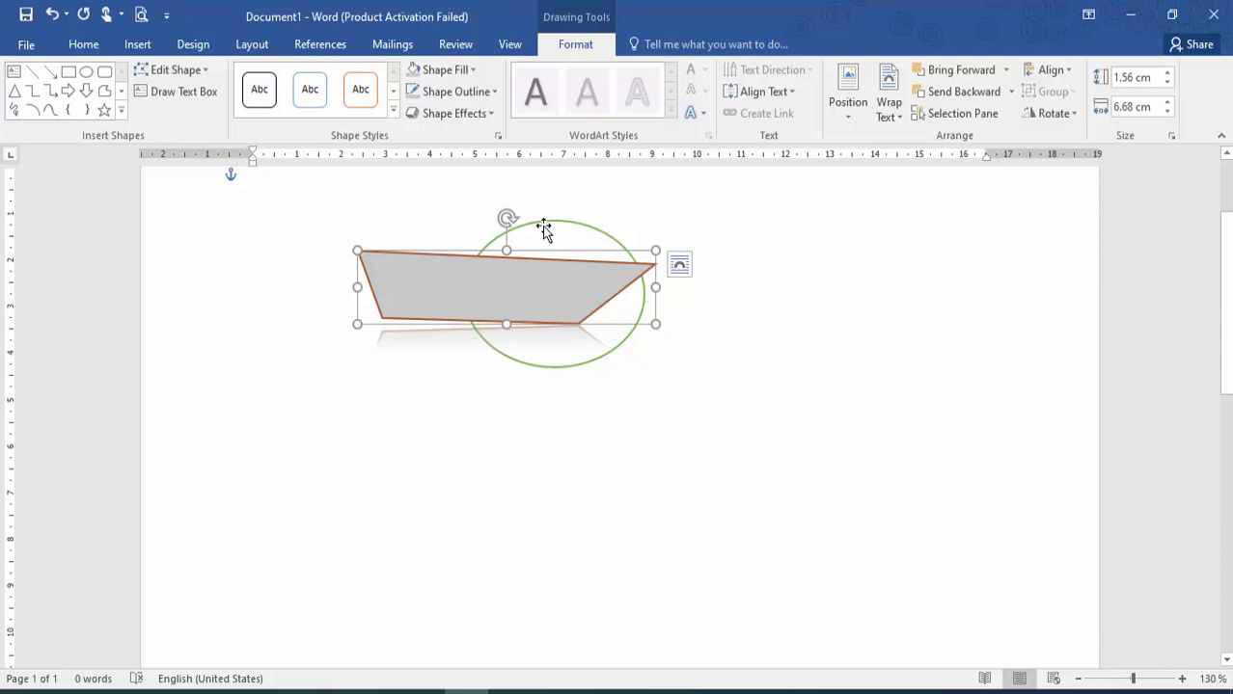
click(265, 89)
click(729, 419)
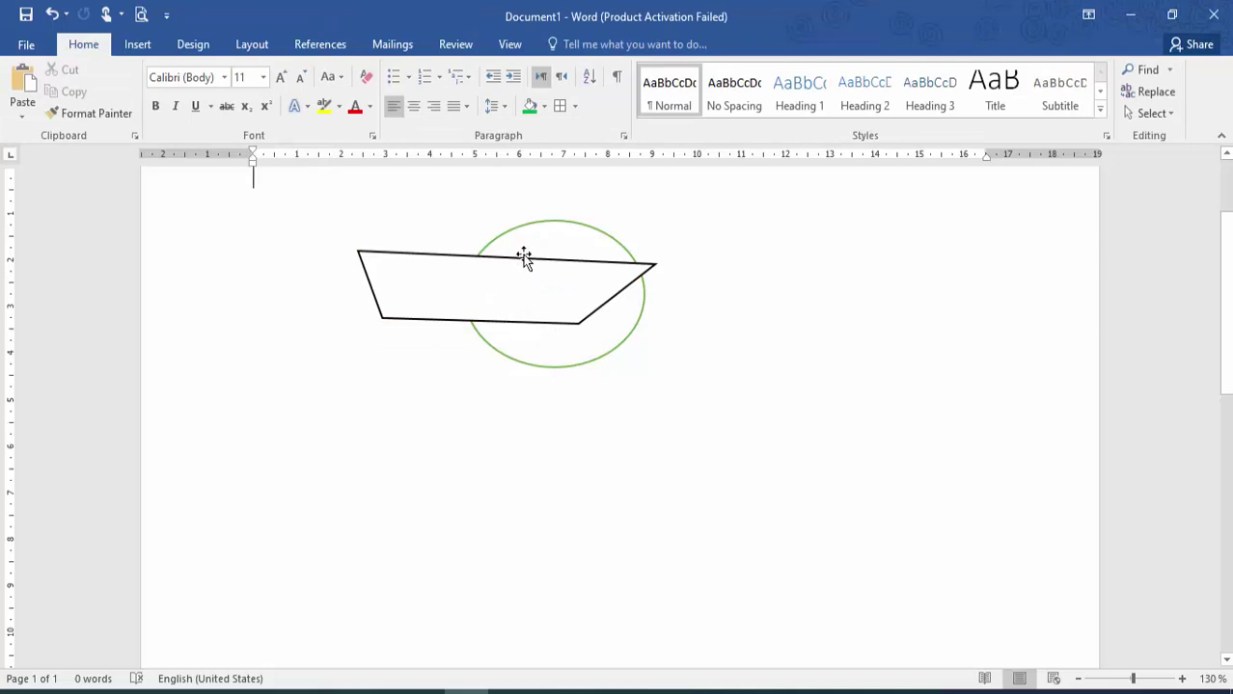
drag(536, 283, 517, 284)
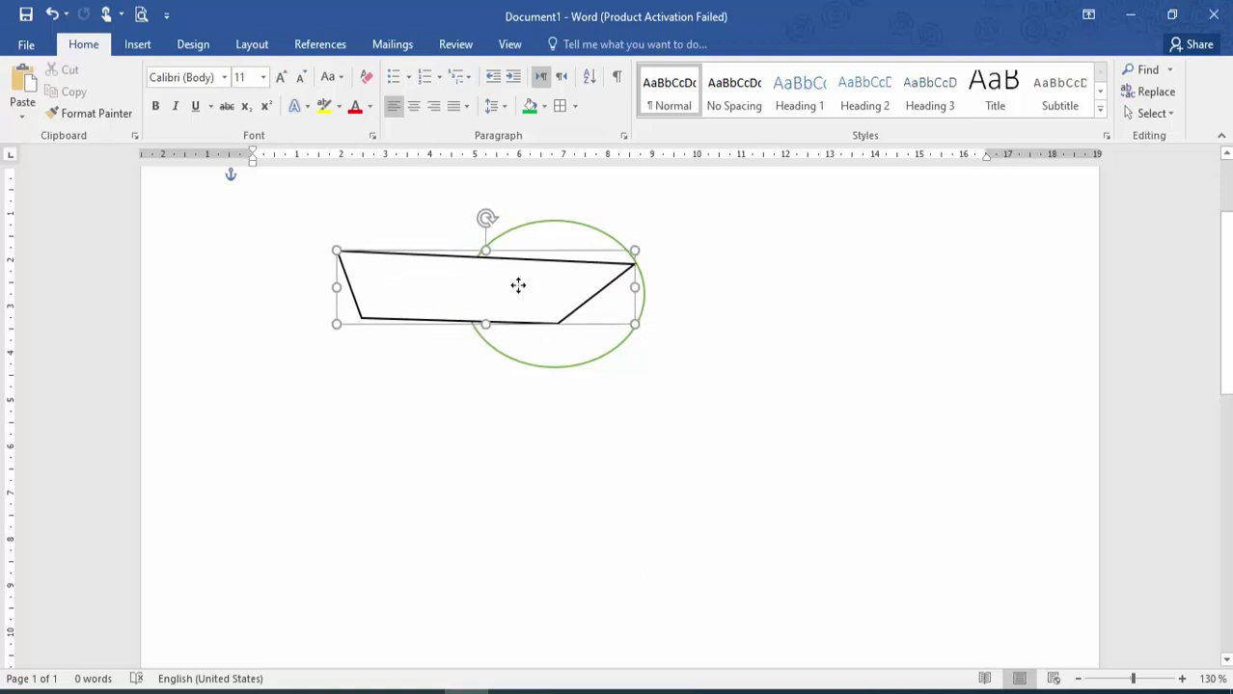
click(771, 312)
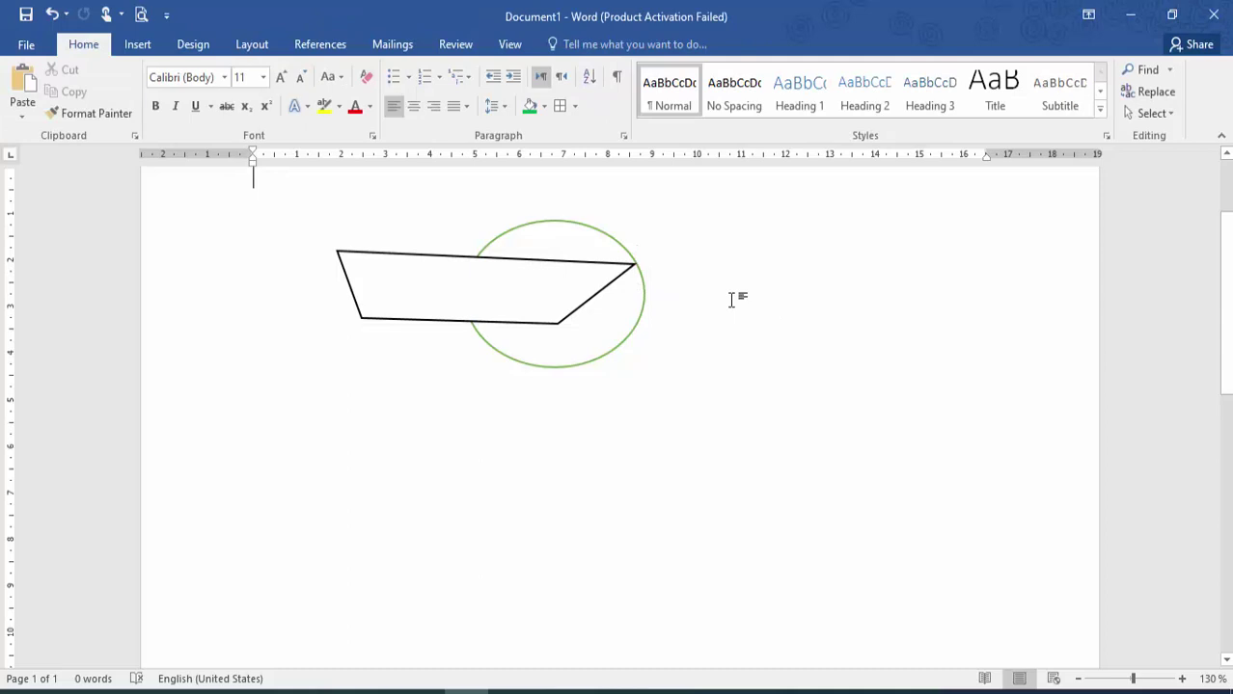
- Group the oval and the quadrilateral, and shrink the group to about 2.2 cm wide and 1.4 cm high
click(585, 350)
click(458, 279)
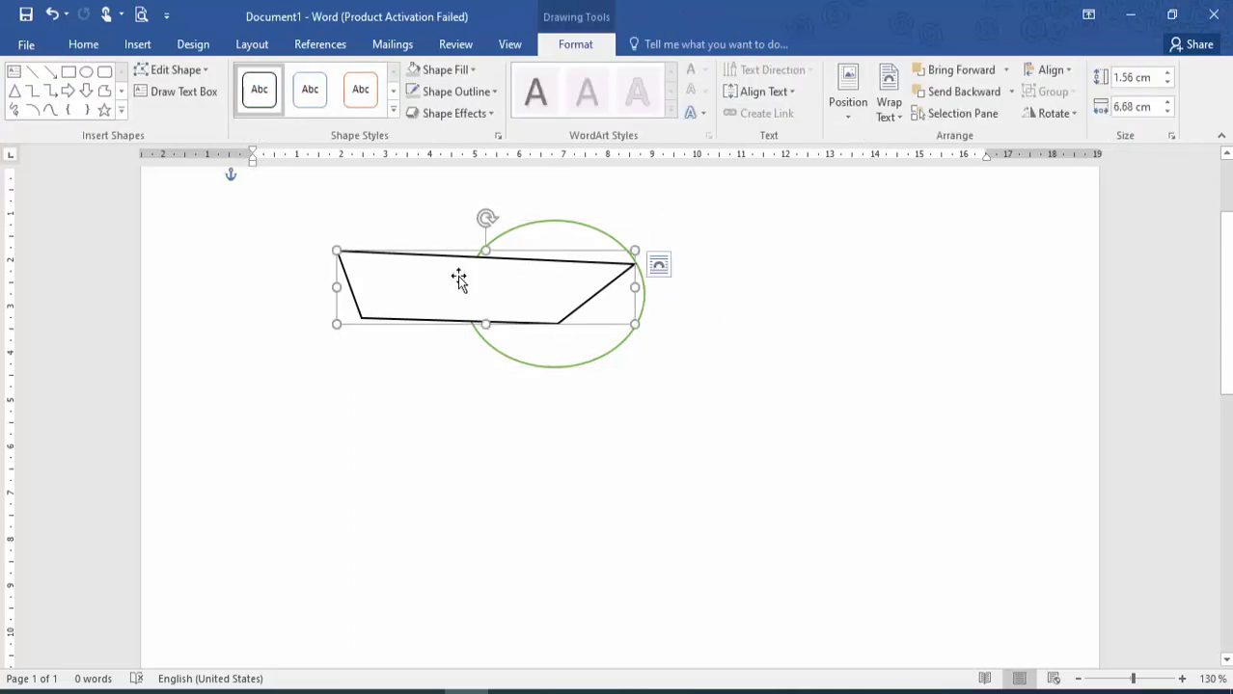
click(546, 342)
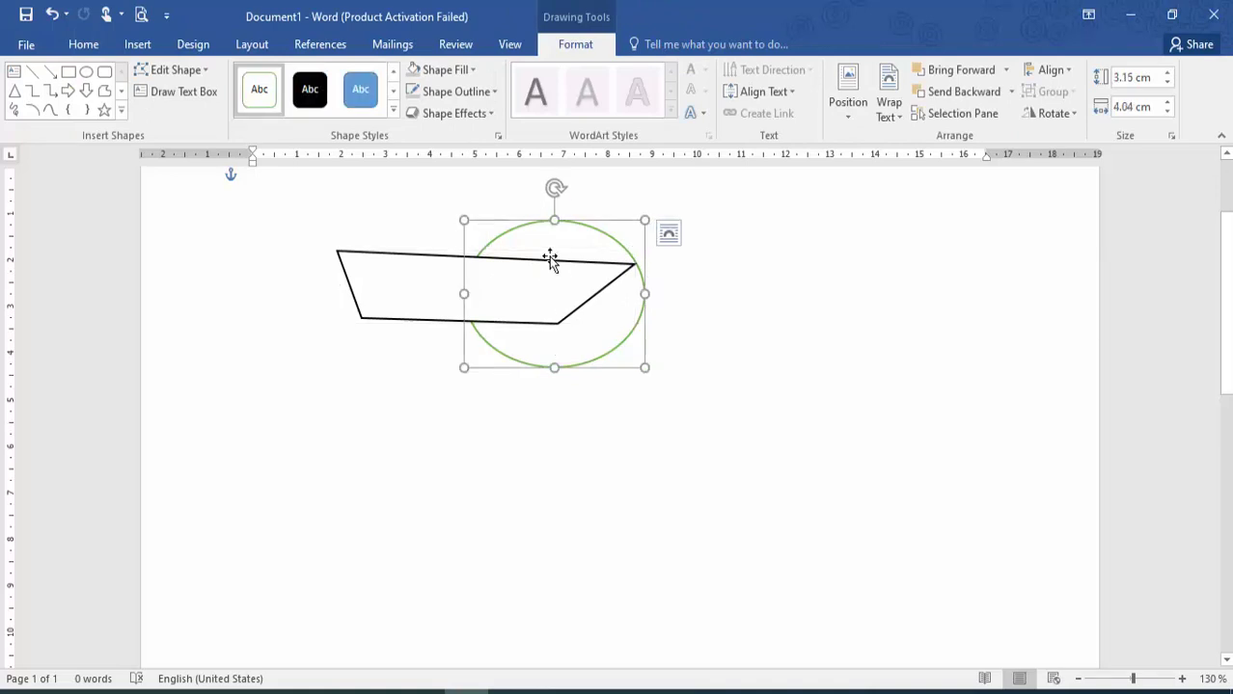
shift+click(450, 288)
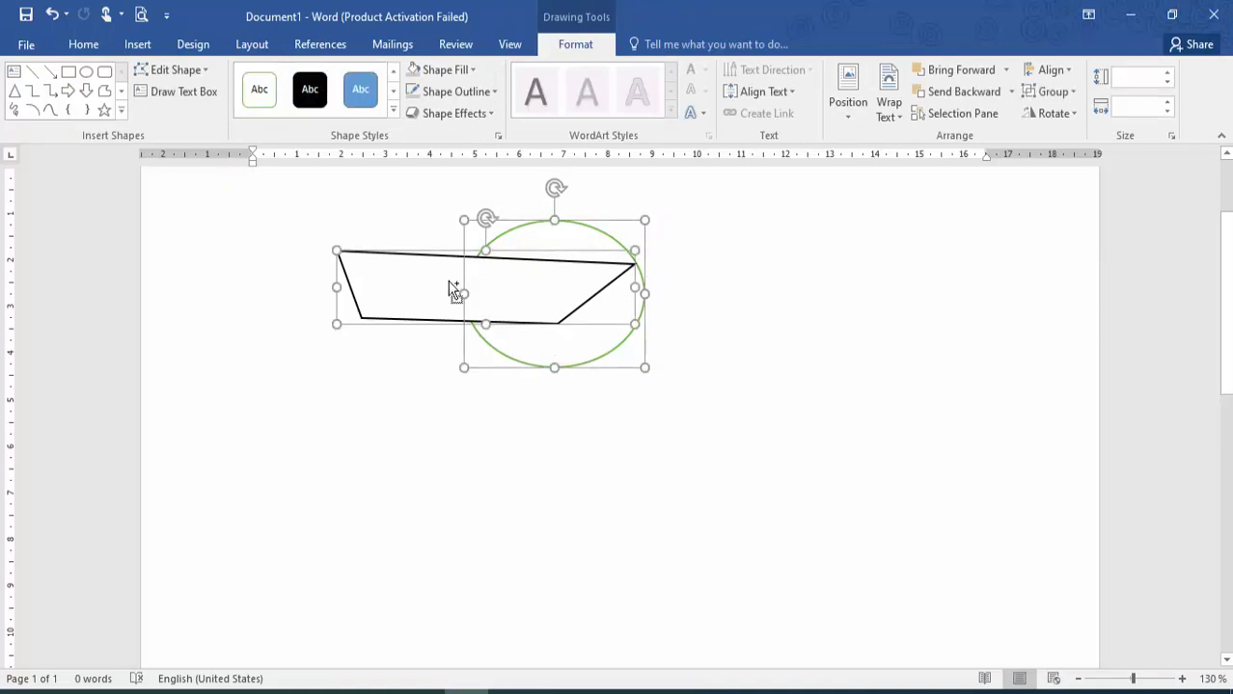
click(1051, 94)
click(1058, 116)
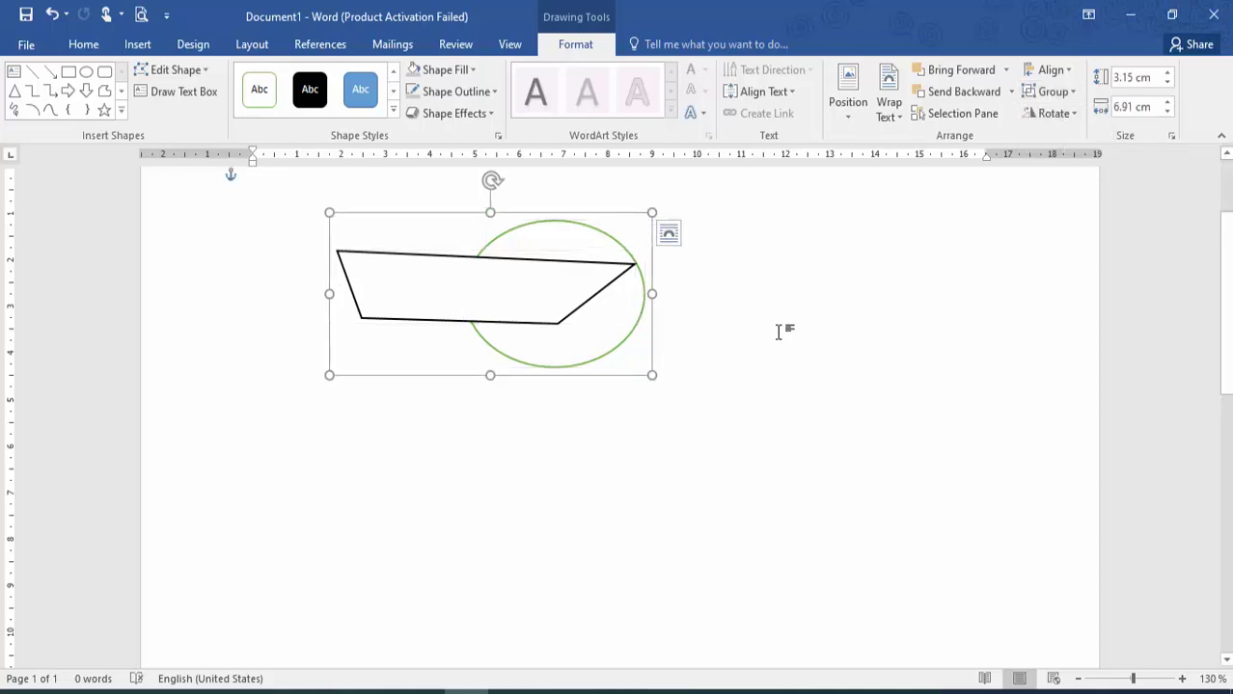
drag(695, 375, 442, 295)
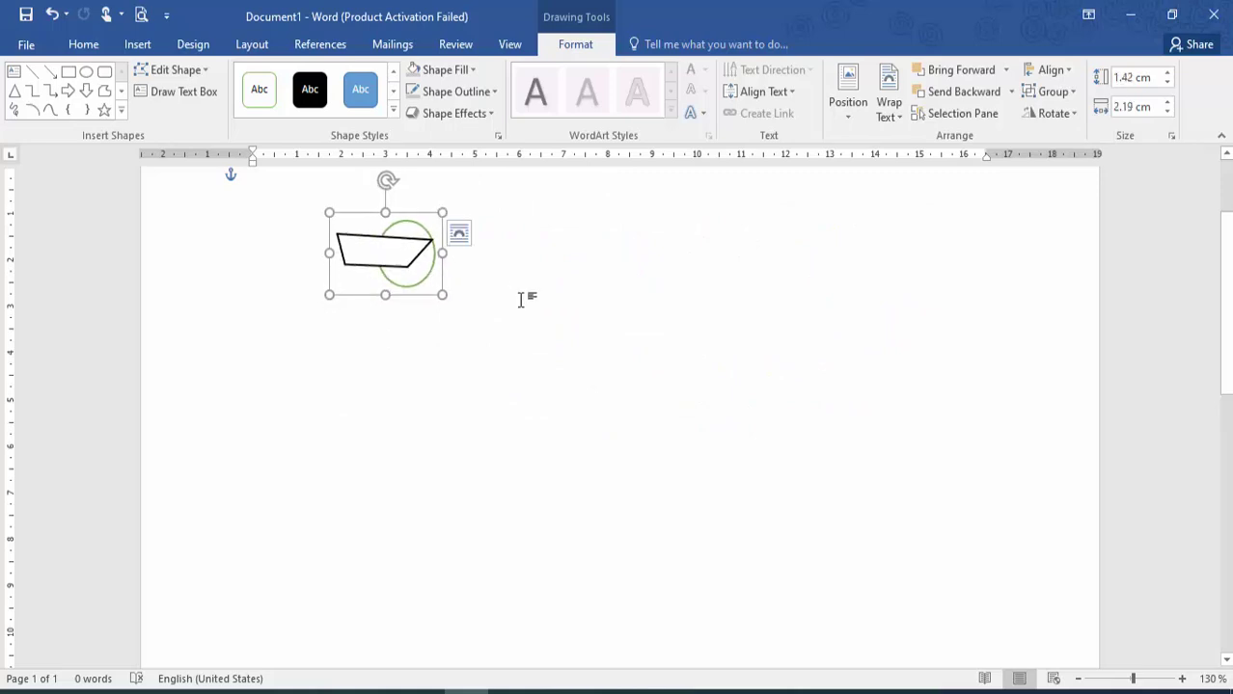
click(520, 299)
- Ungroup the oval and the quadrilateral, and group them again
click(409, 257)
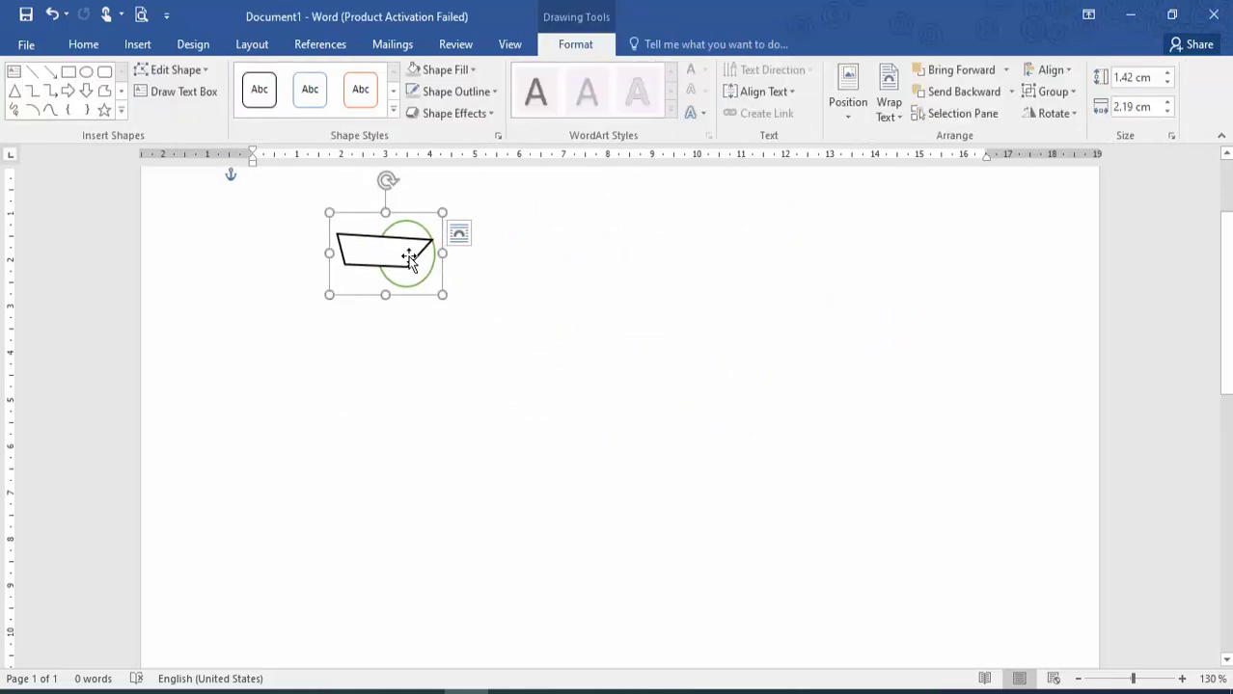
click(1069, 93)
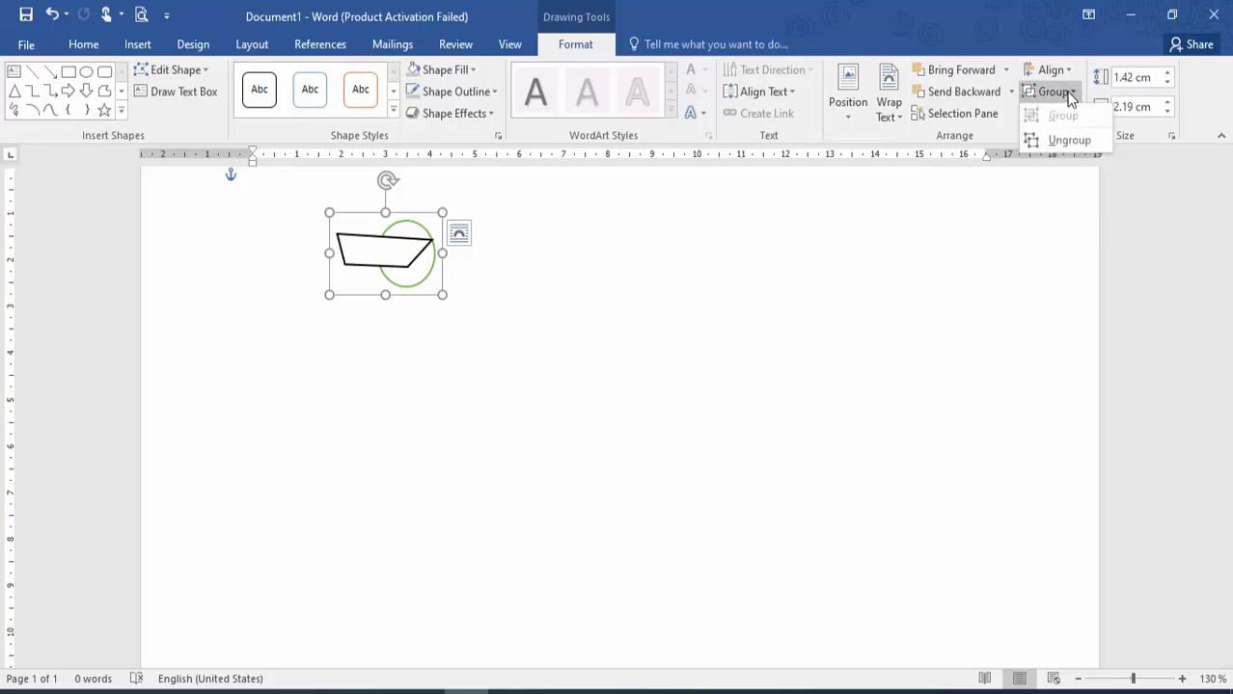
click(1069, 140)
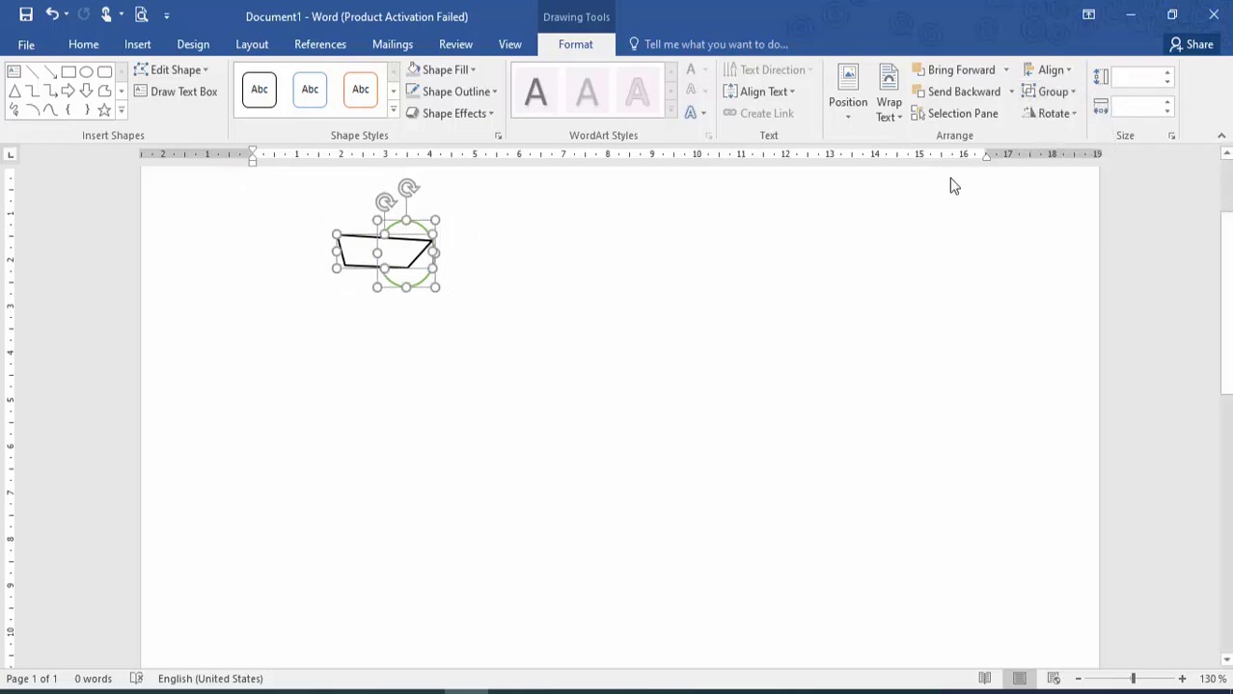
click(1044, 91)
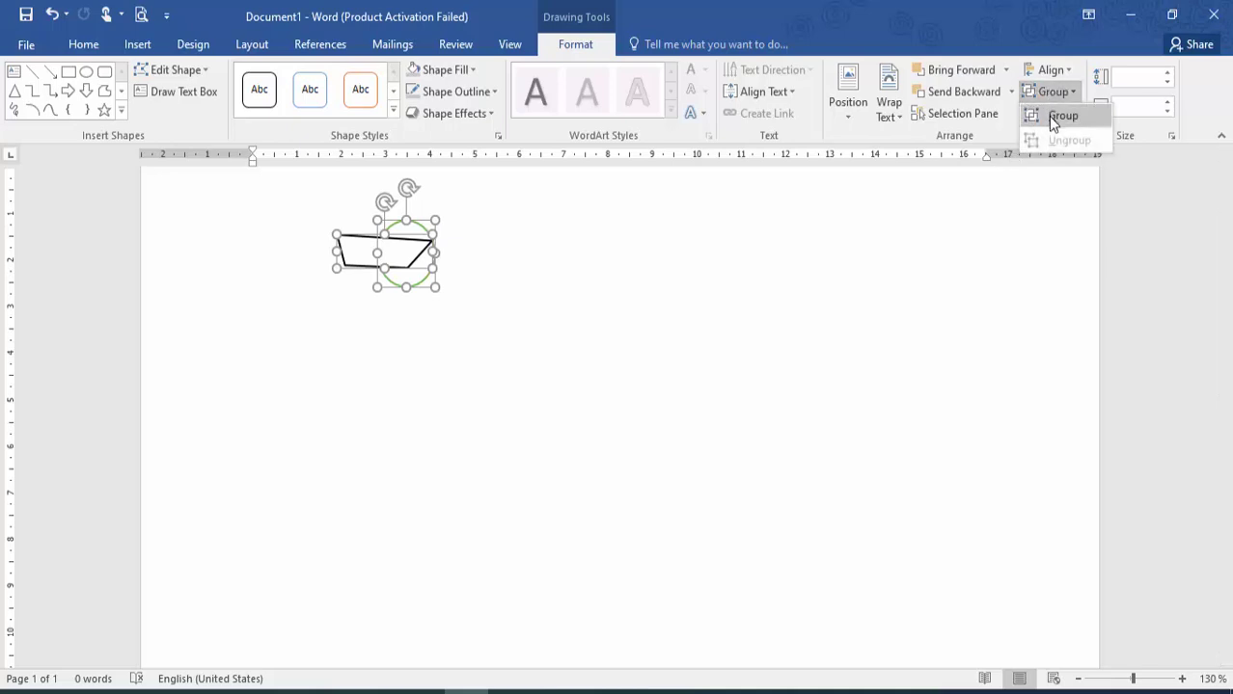
click(1051, 117)
- Rotate the grouped shapes right by 90° and back left by 90°
click(1052, 115)
click(1055, 133)
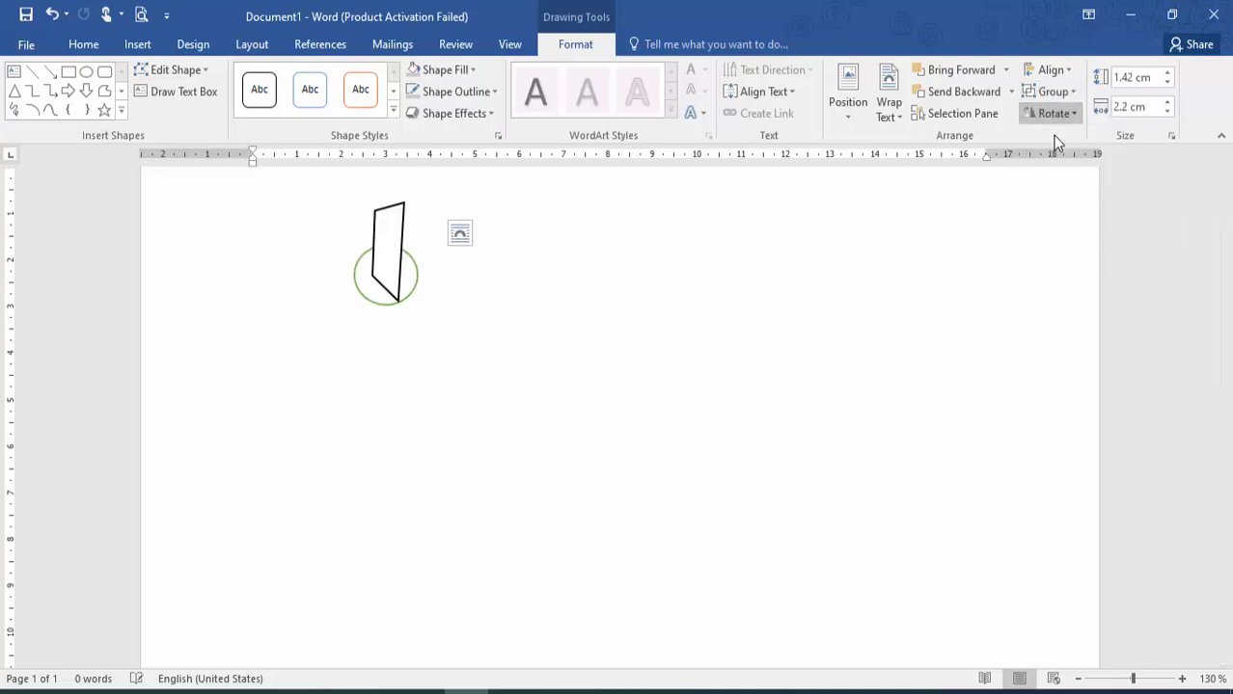
click(1054, 113)
click(1056, 160)
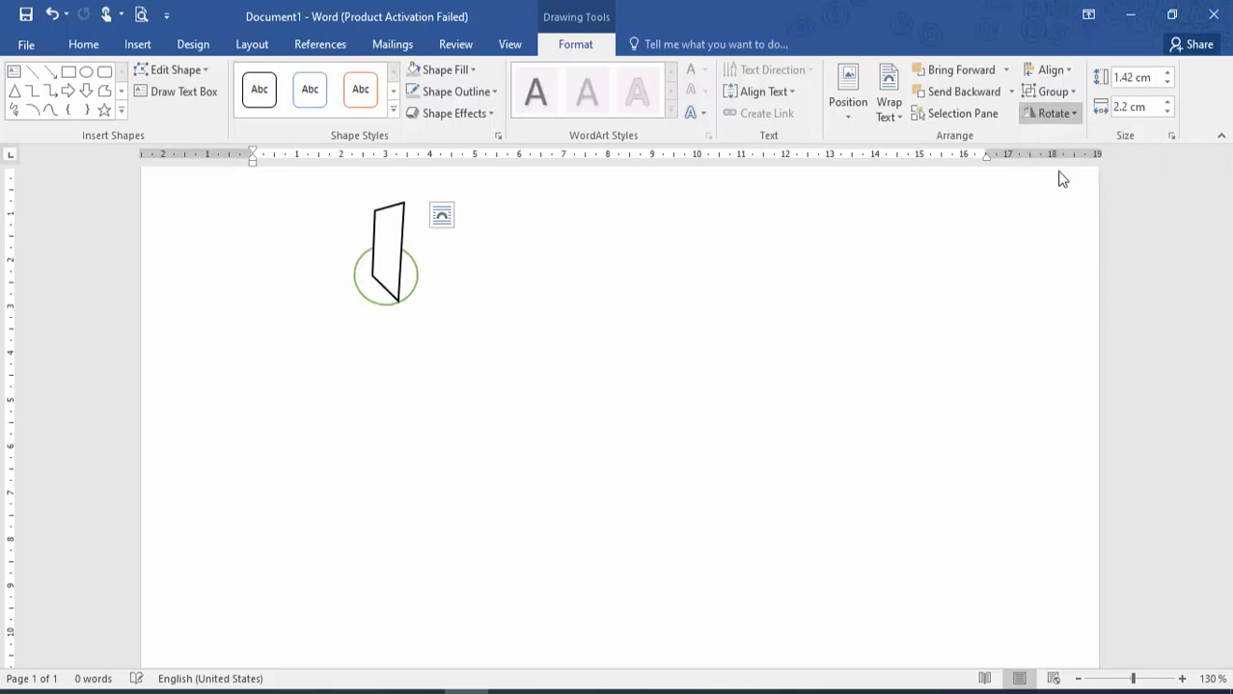
- Apply the solid orange theme style with white outline to the grouped shapes, and enlarge the group toward its lower right
click(393, 110)
click(375, 228)
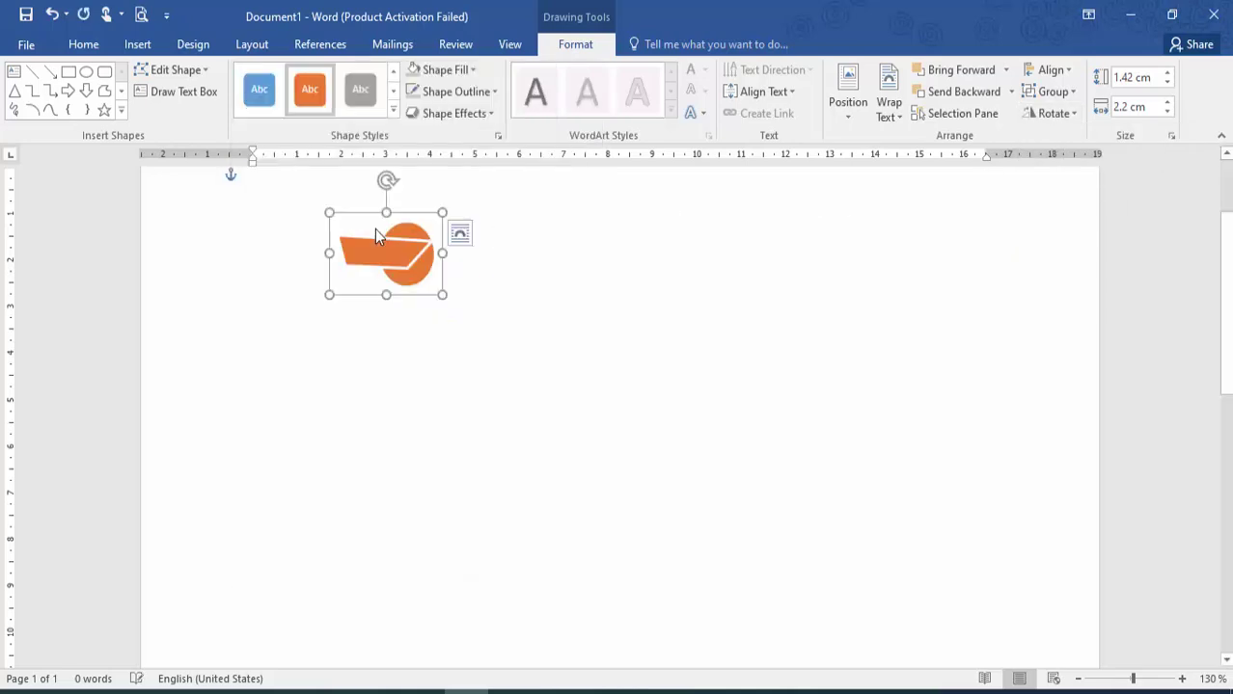
click(526, 302)
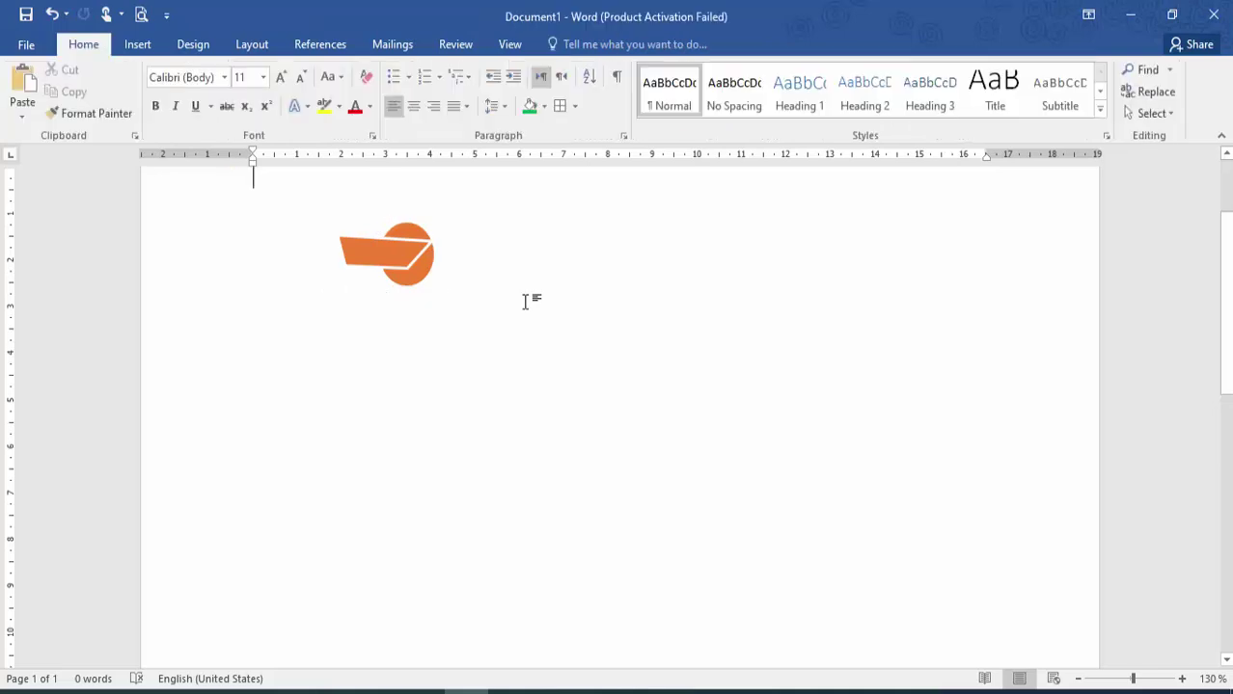
click(431, 270)
drag(457, 295, 695, 366)
click(746, 351)
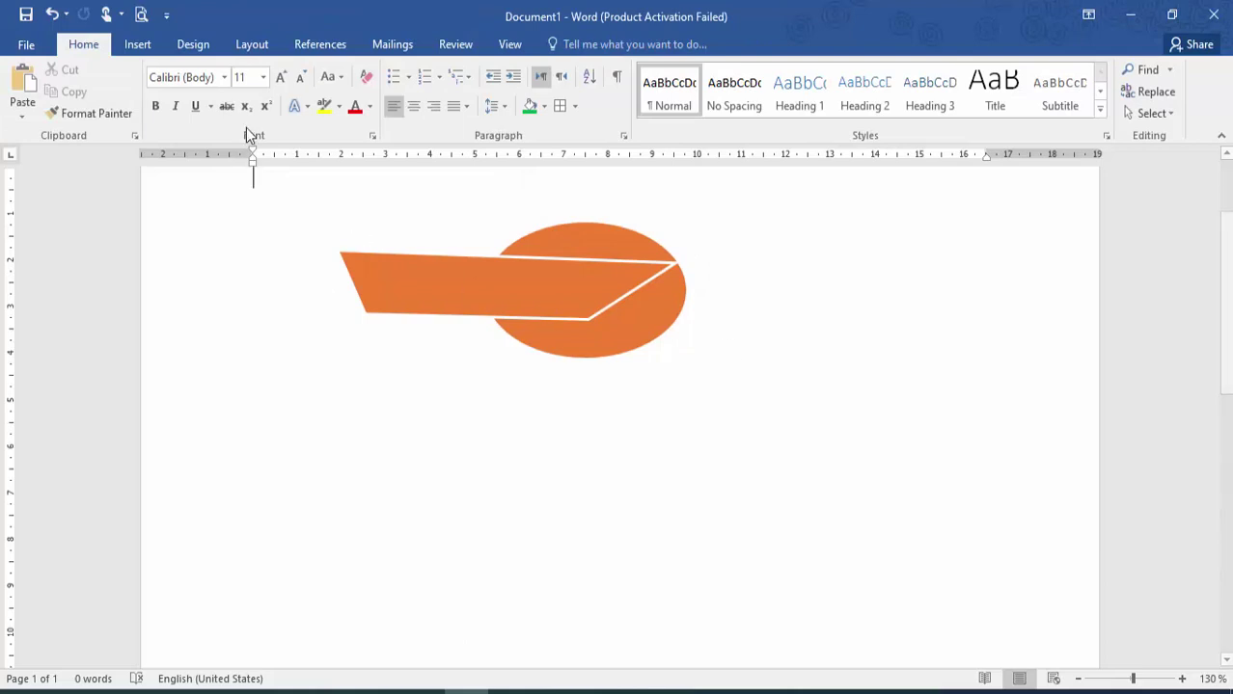
- Draw a text box about 0.75 cm wide and 2.54 cm high over the orange quadrilateral
click(196, 44)
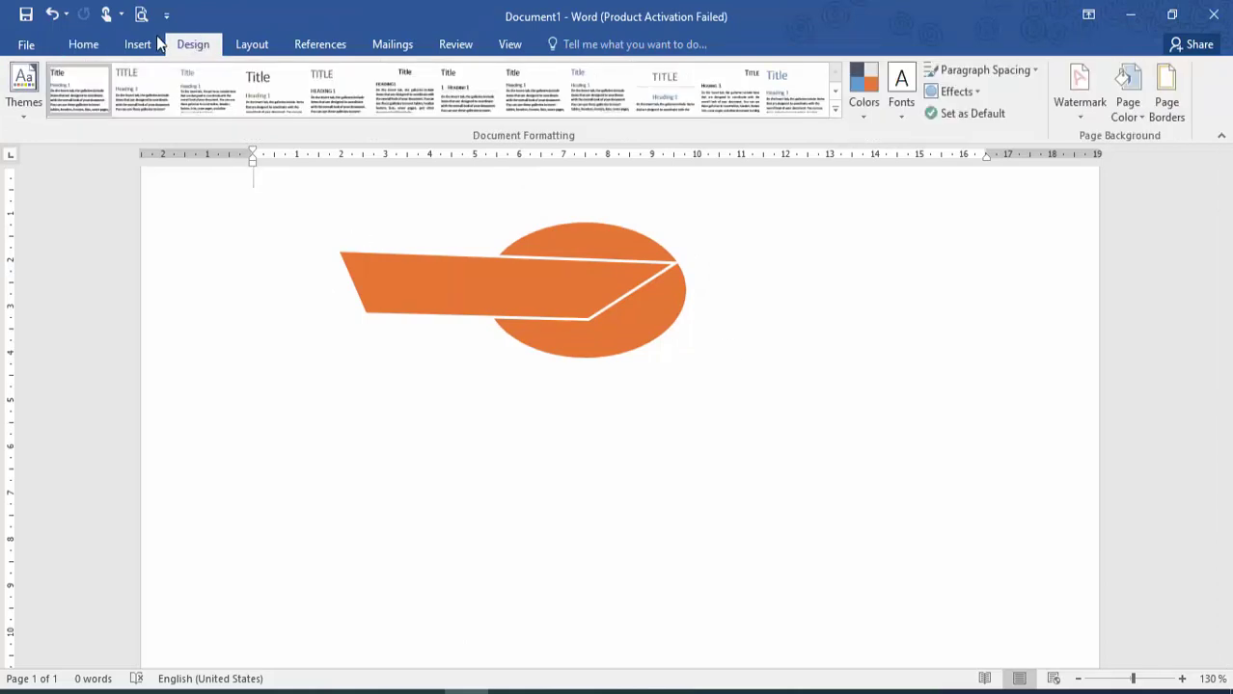
click(154, 44)
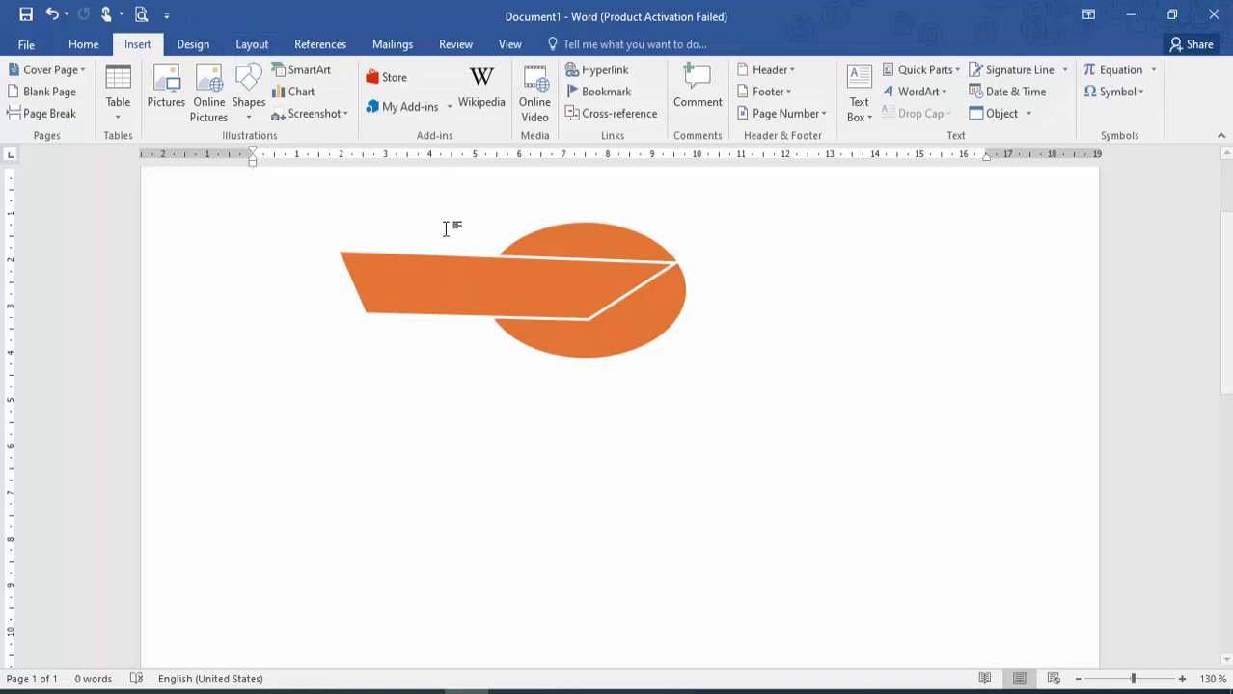
click(605, 310)
click(578, 45)
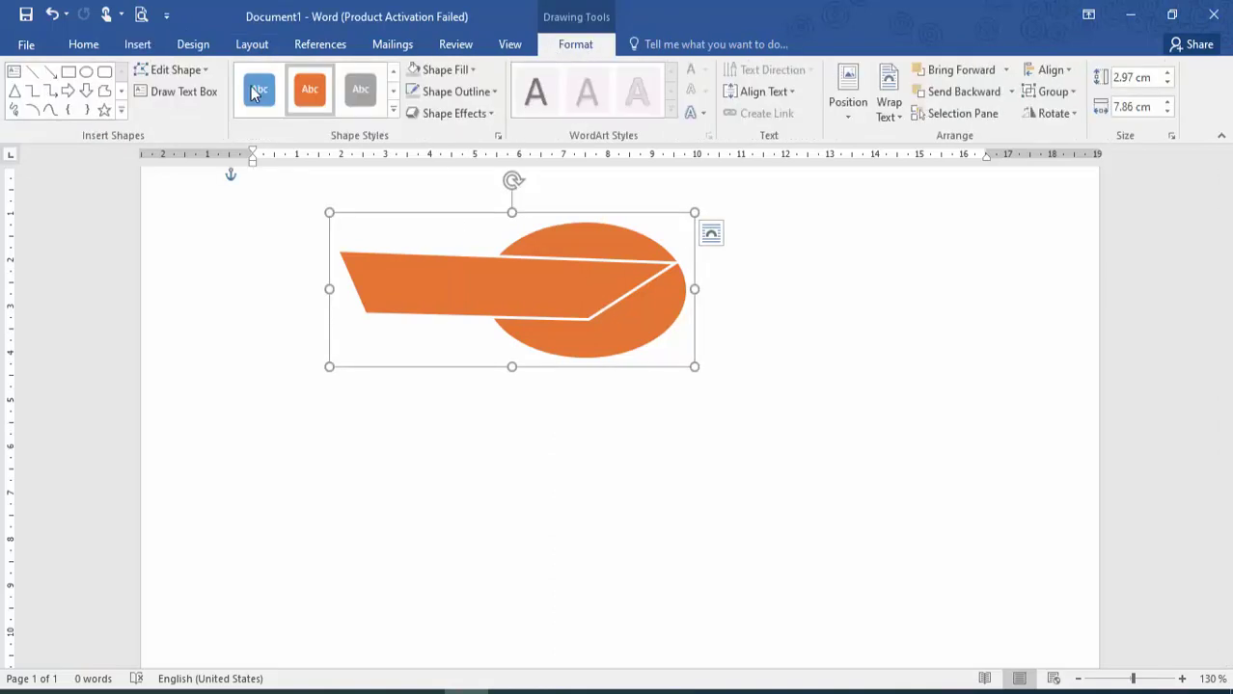
click(180, 97)
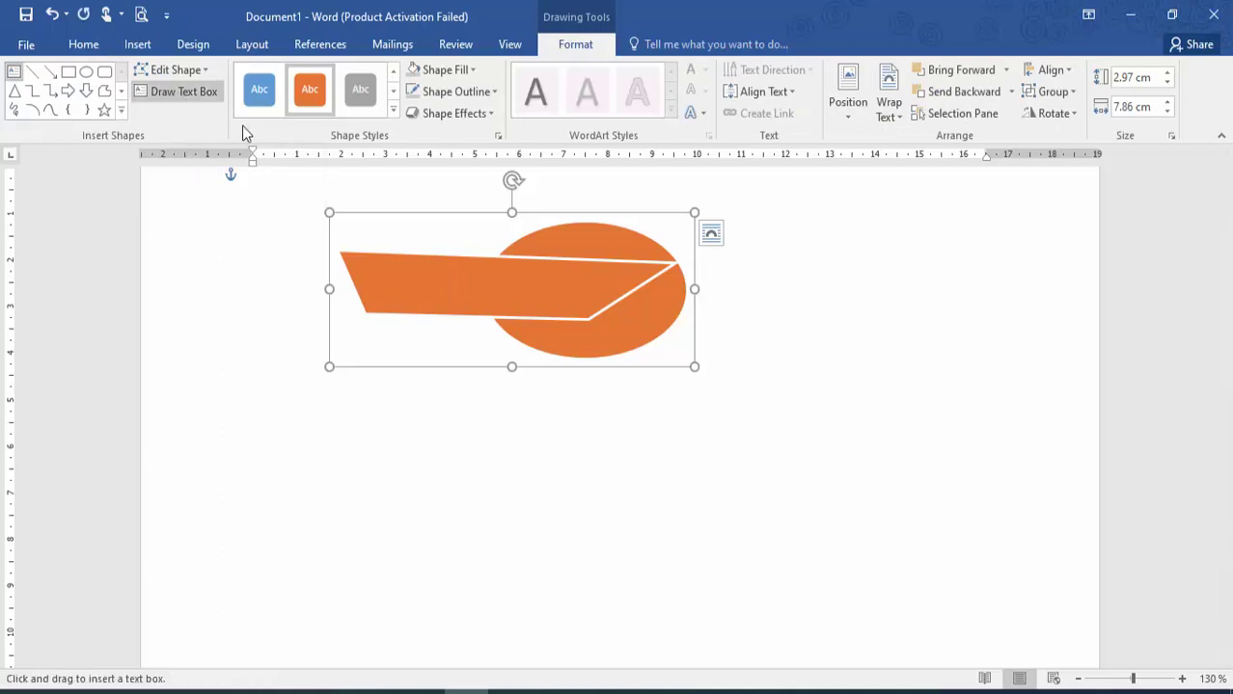
click(390, 267)
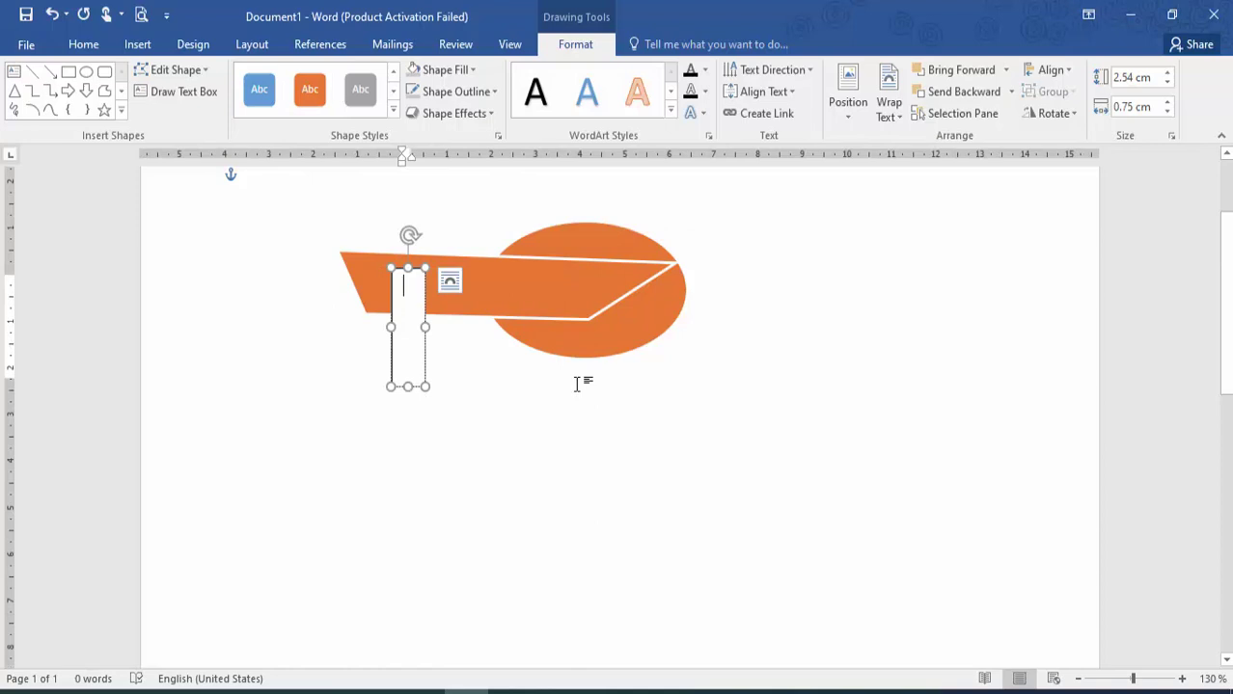
- Delete the narrow text box and the grouped orange shapes from the page
click(569, 385)
click(400, 273)
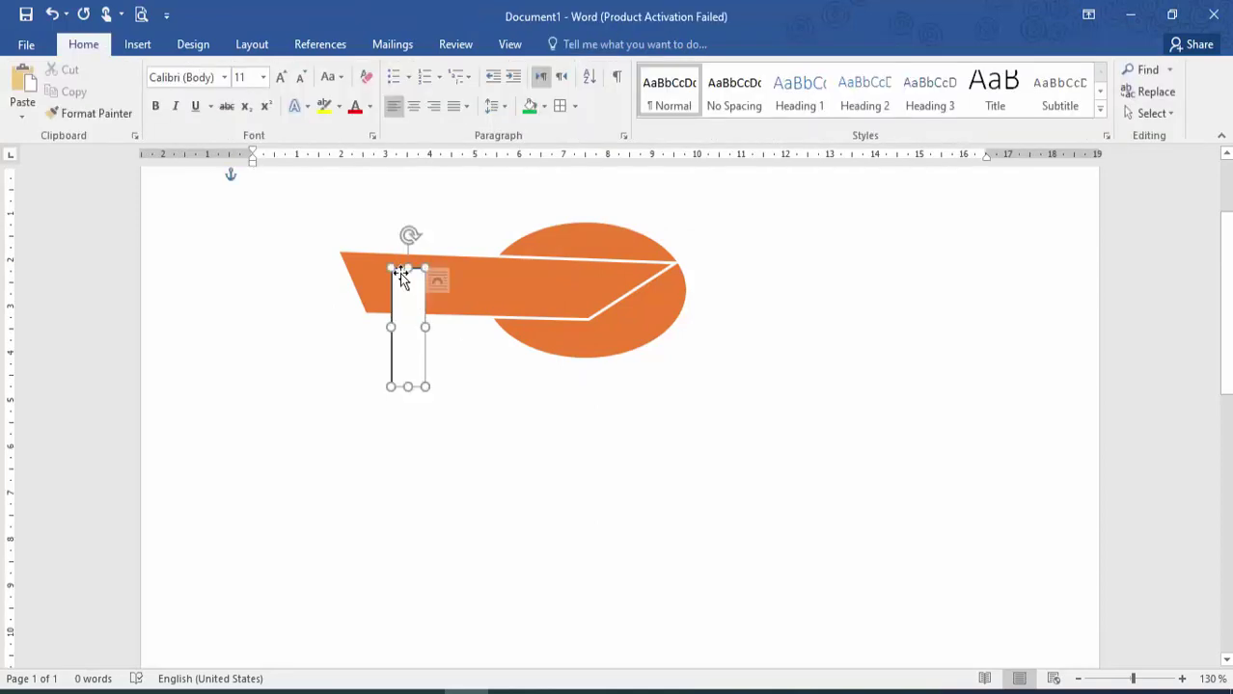
key(Delete)
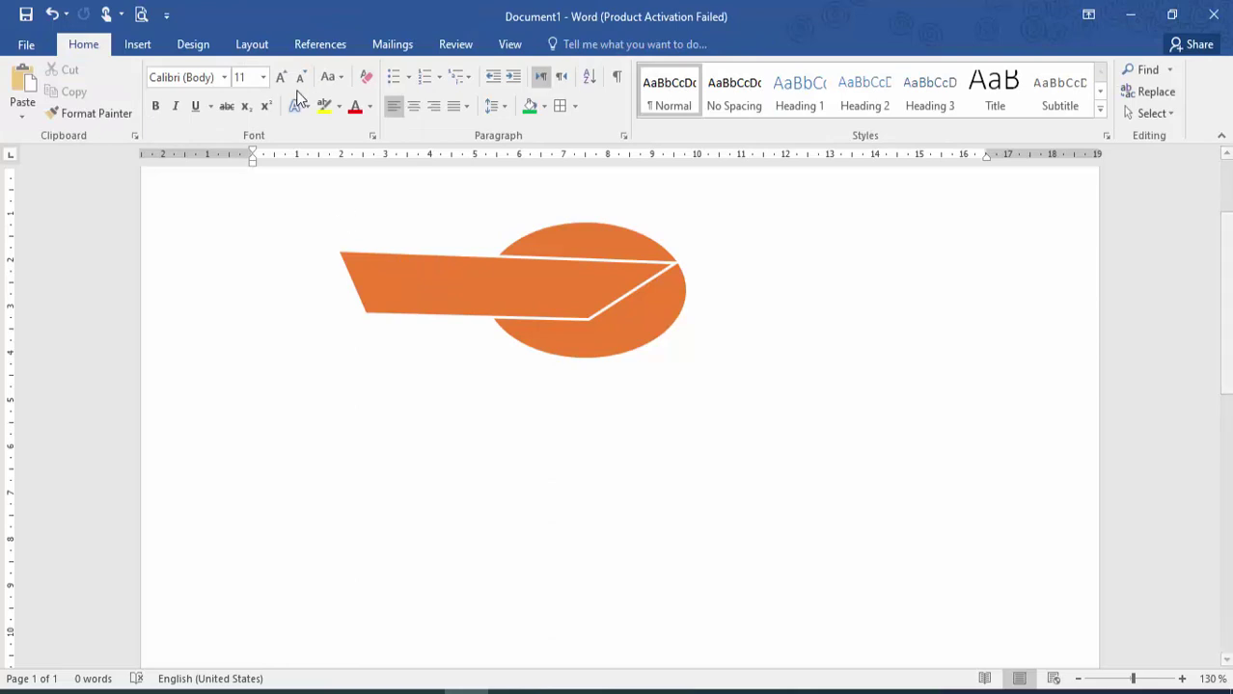
click(517, 274)
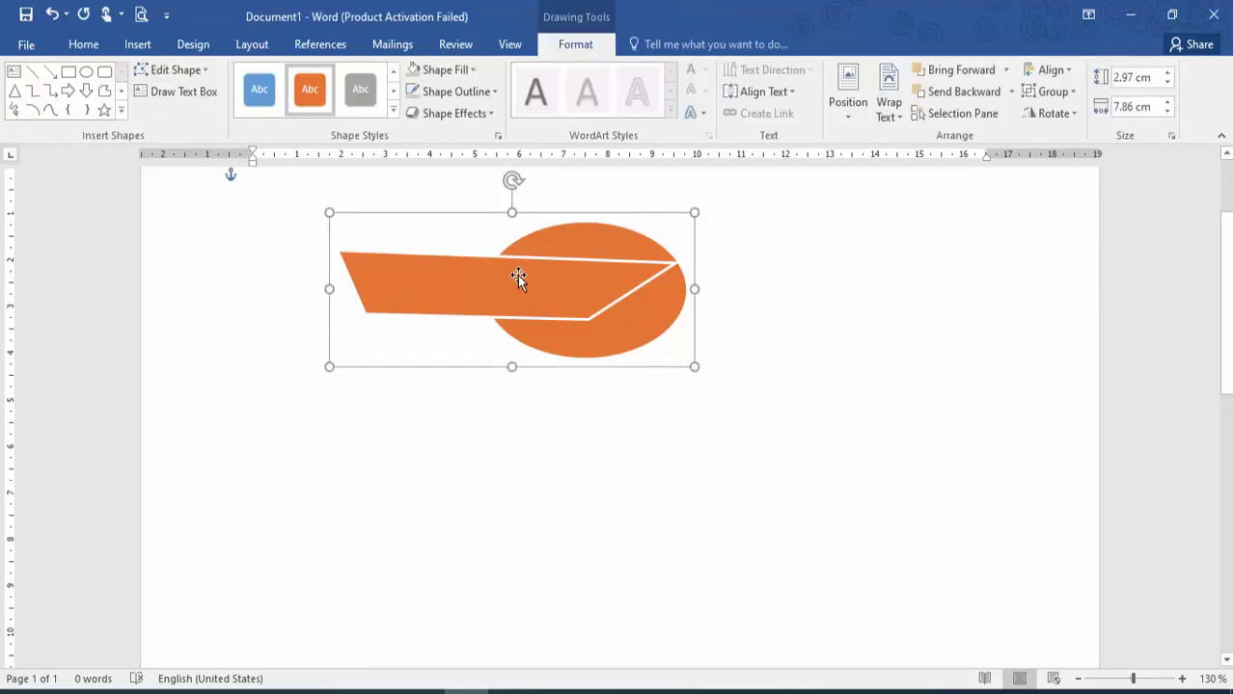
key(Delete)
- Insert a Continuous Cycle SmartArt graphic from the Cycle category into the empty document
click(160, 44)
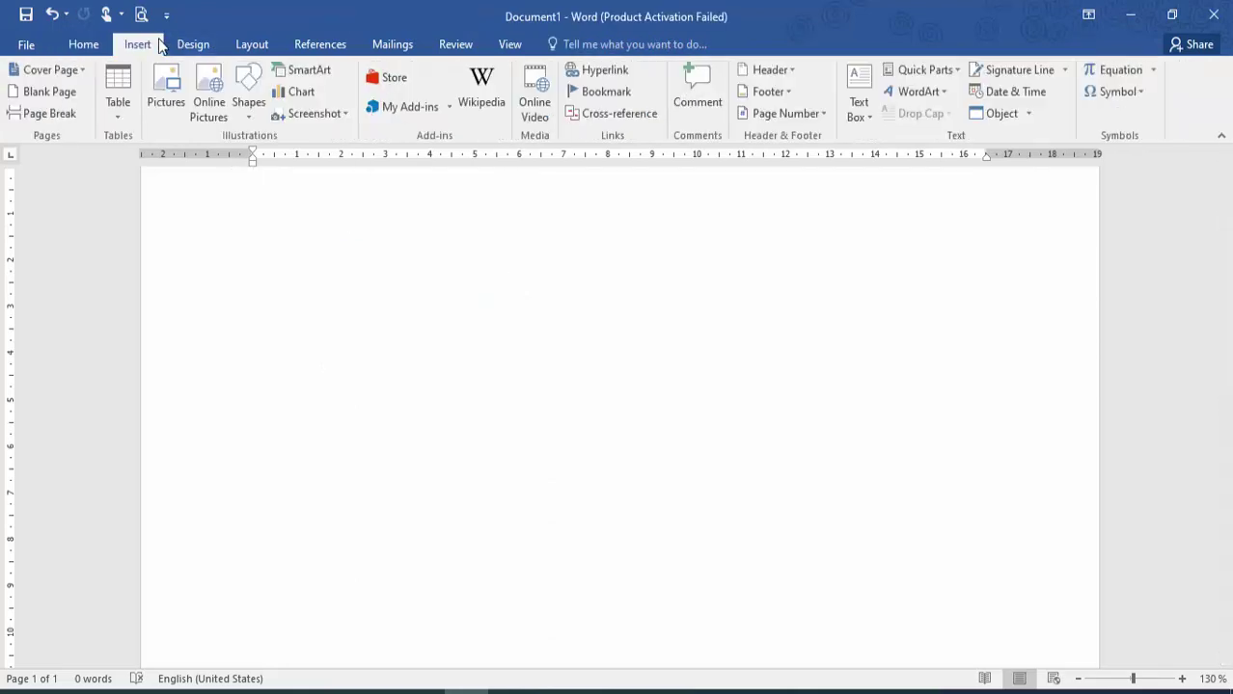
click(319, 73)
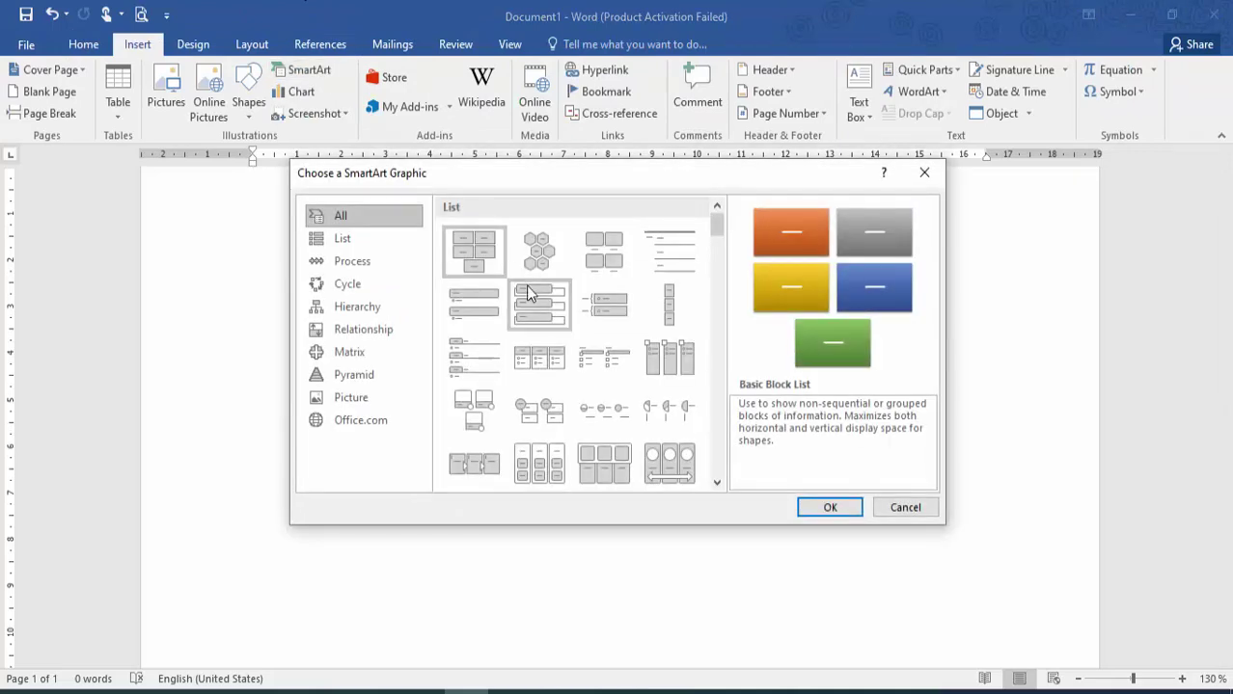
click(405, 289)
click(385, 305)
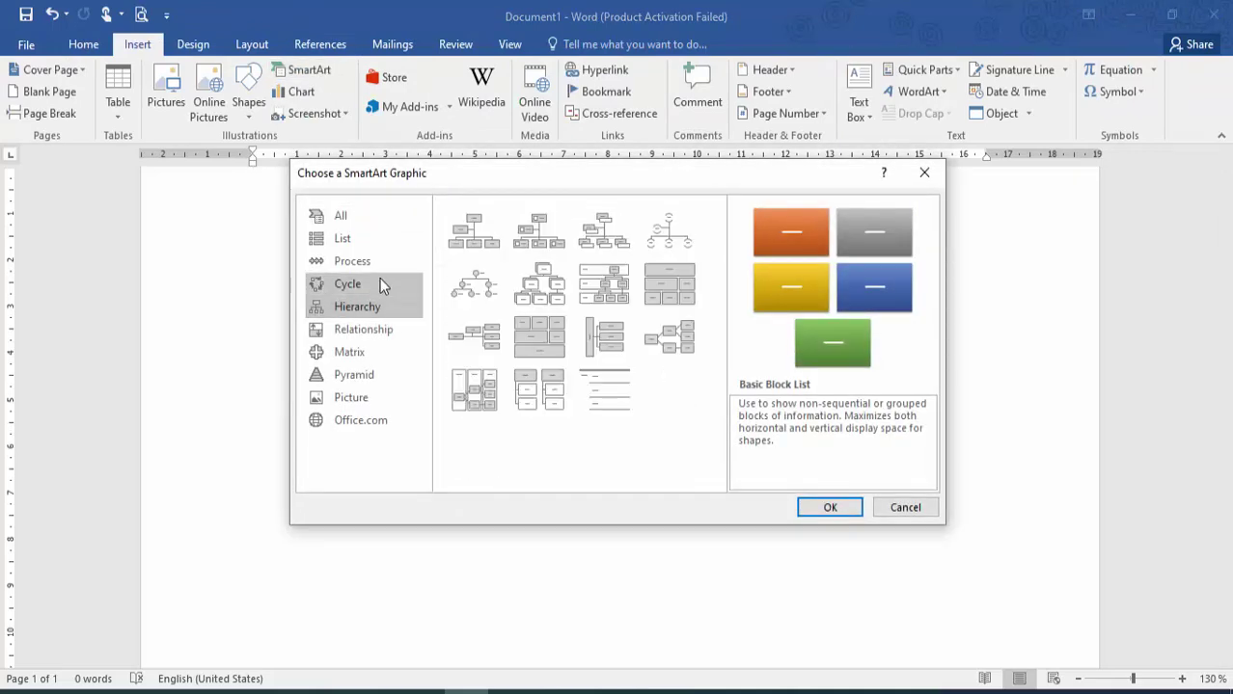
click(381, 284)
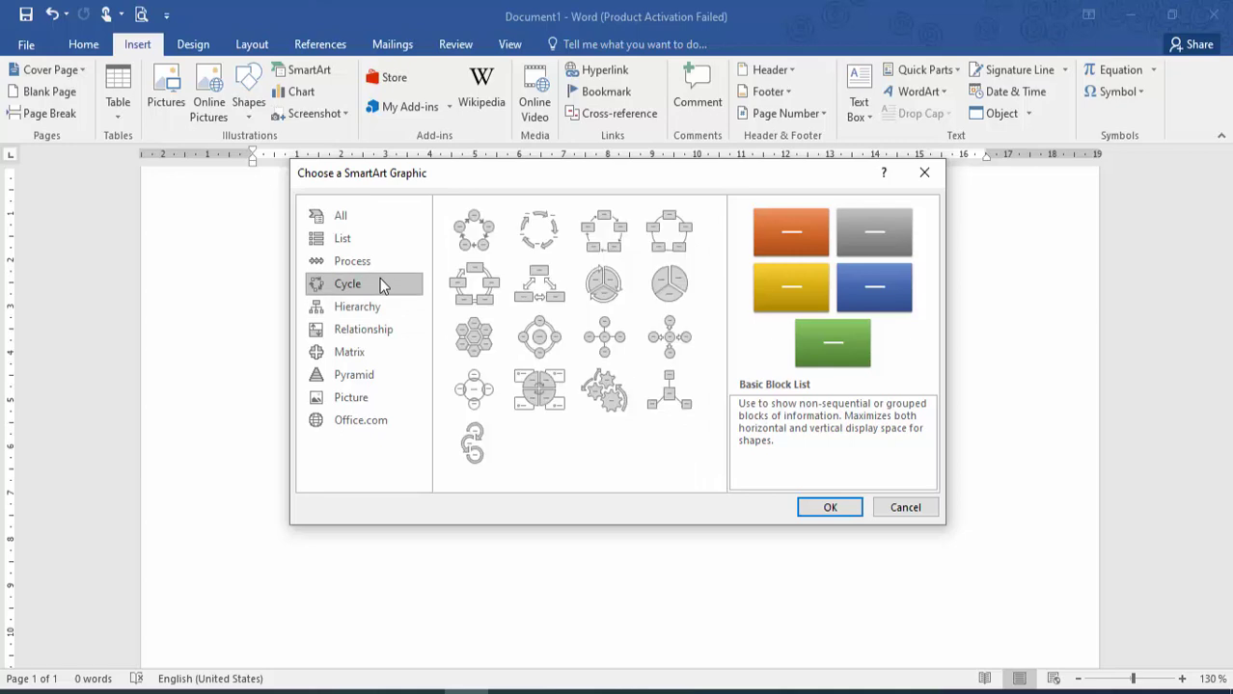
double_click(499, 287)
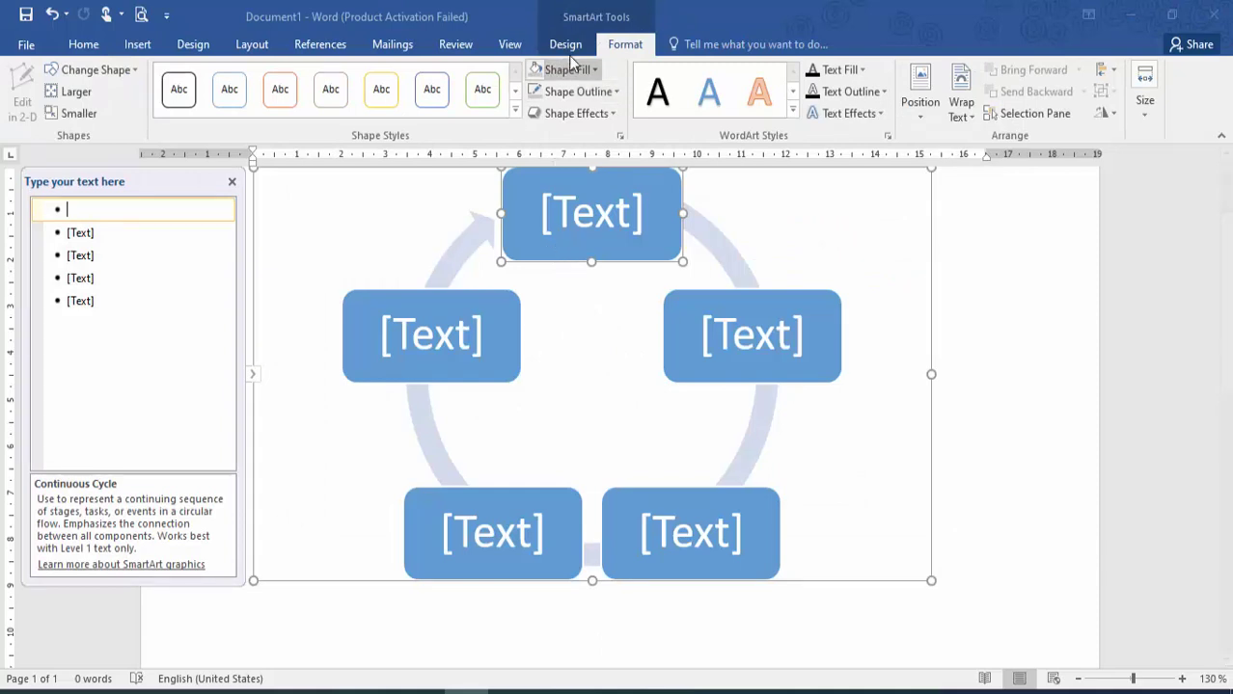
- Delete the whole Continuous Cycle graphic from the document
click(137, 44)
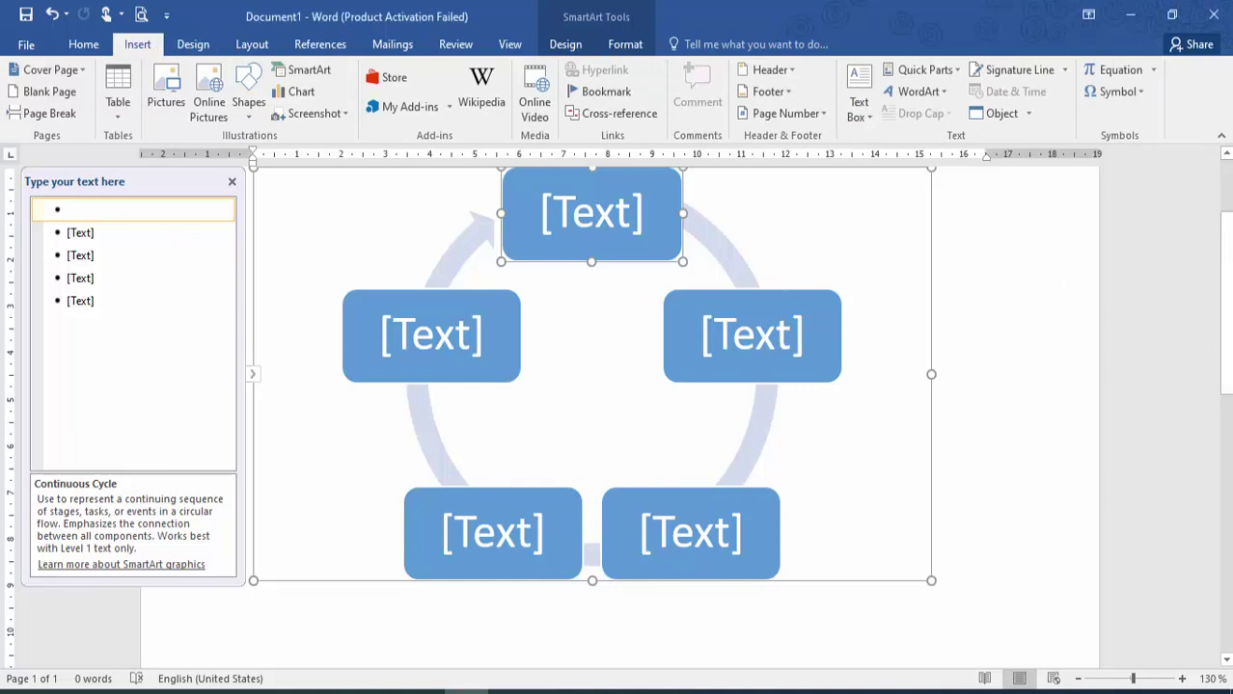
scroll(1035, 206, up, 3)
click(745, 307)
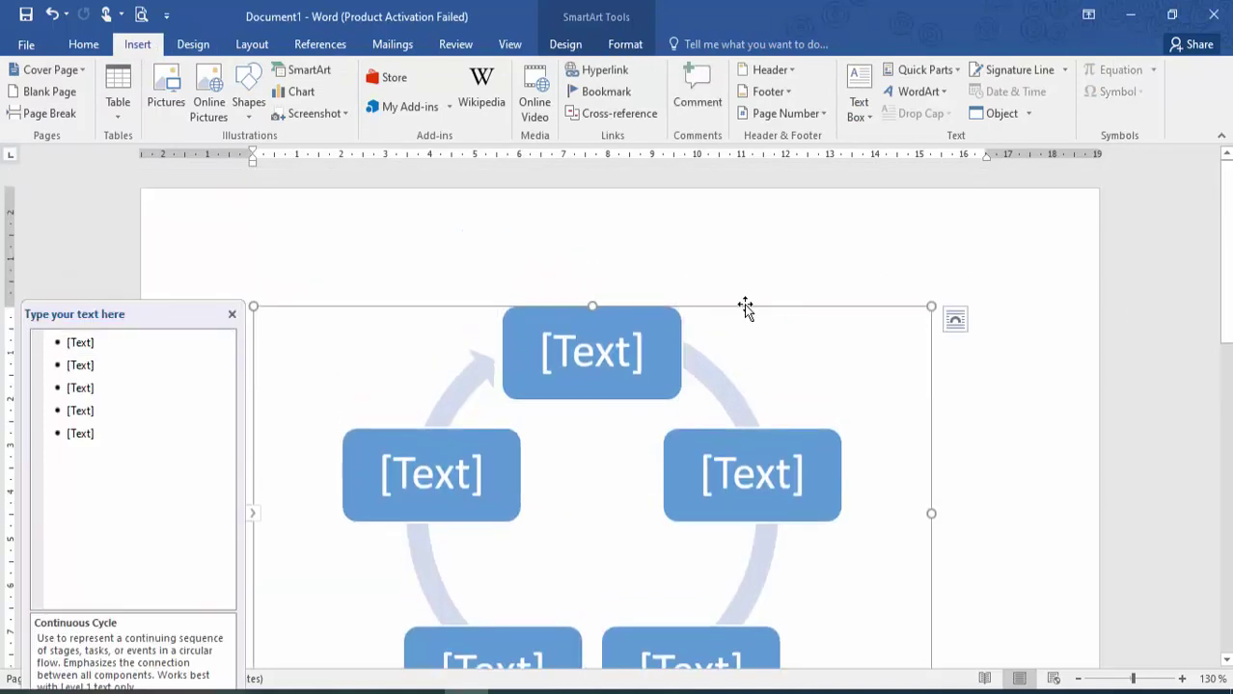
key(Delete)
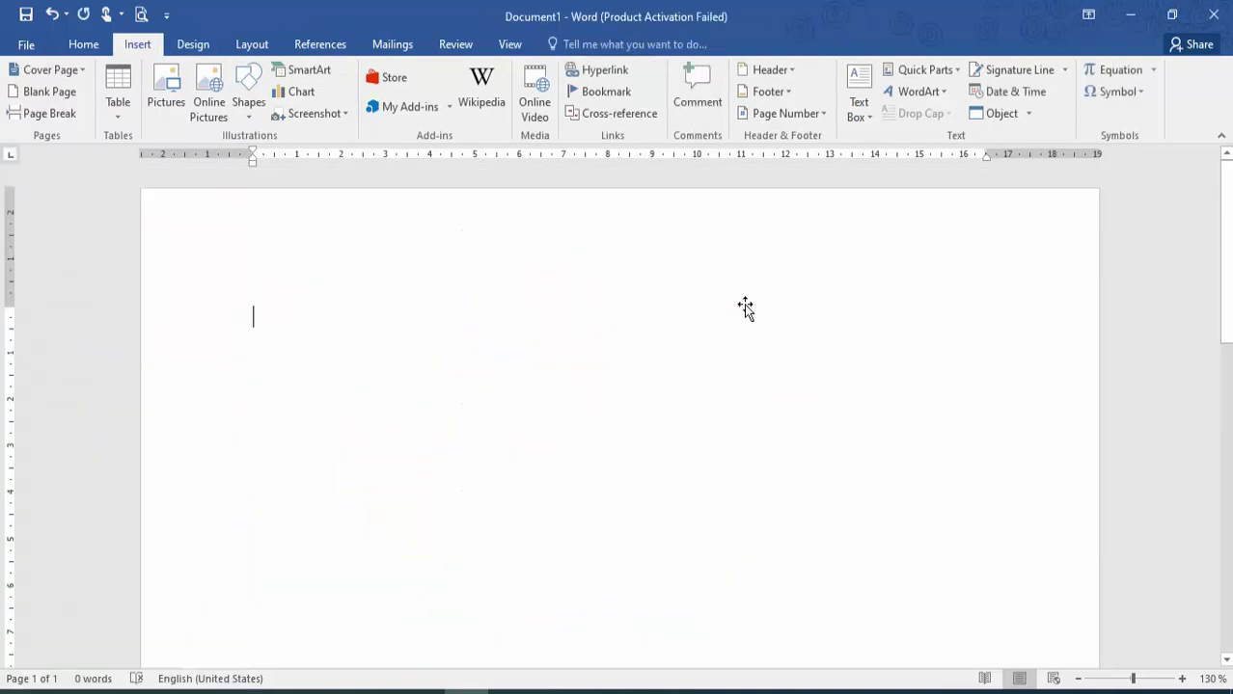
- Browse the line, column and bar chart types, and insert a Histogram chart into the document
click(306, 90)
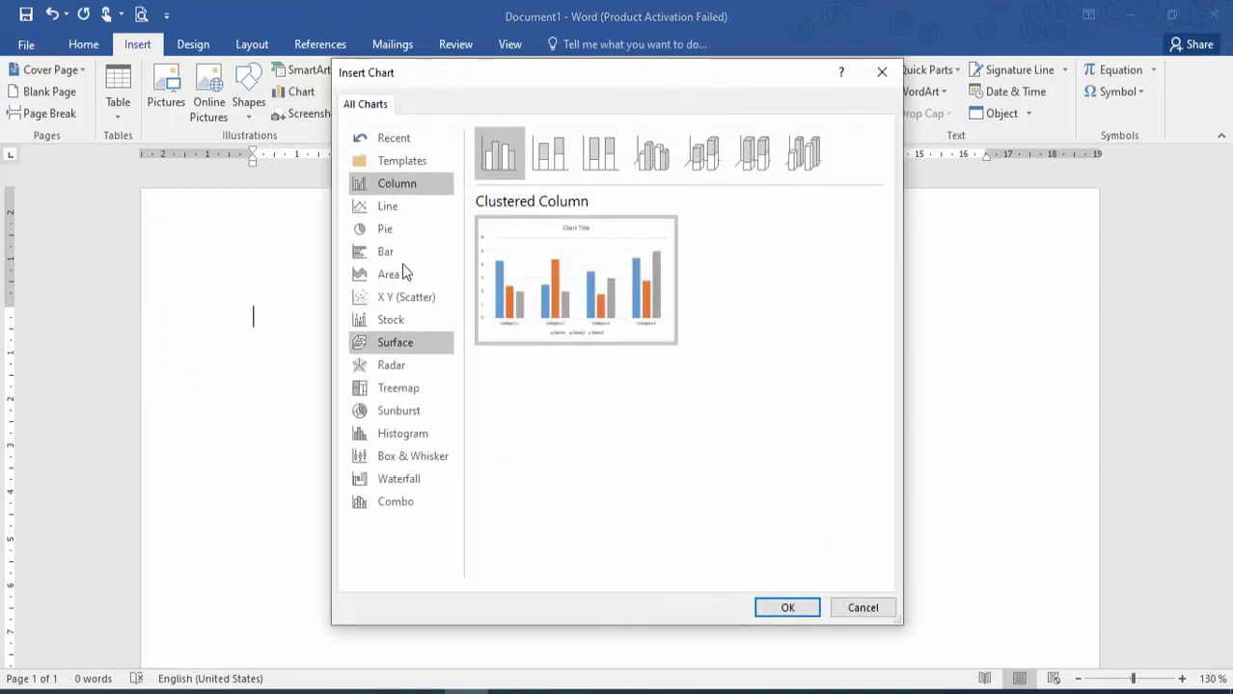
click(387, 231)
click(390, 209)
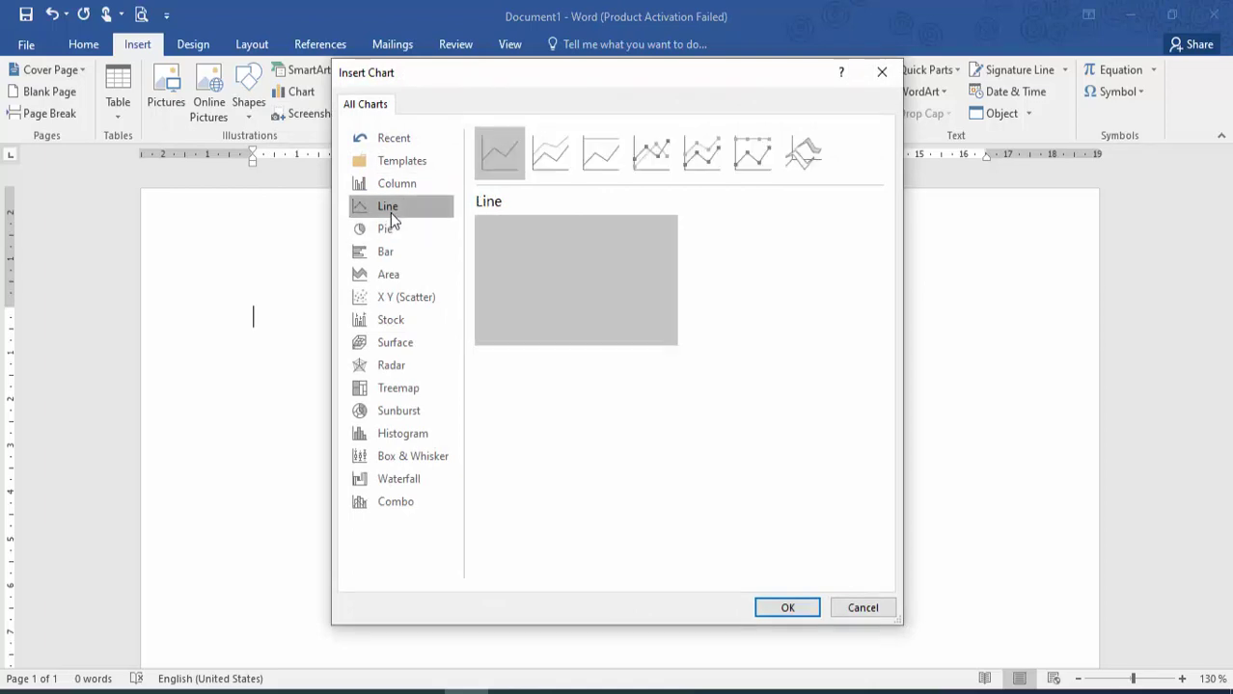
click(399, 188)
click(396, 254)
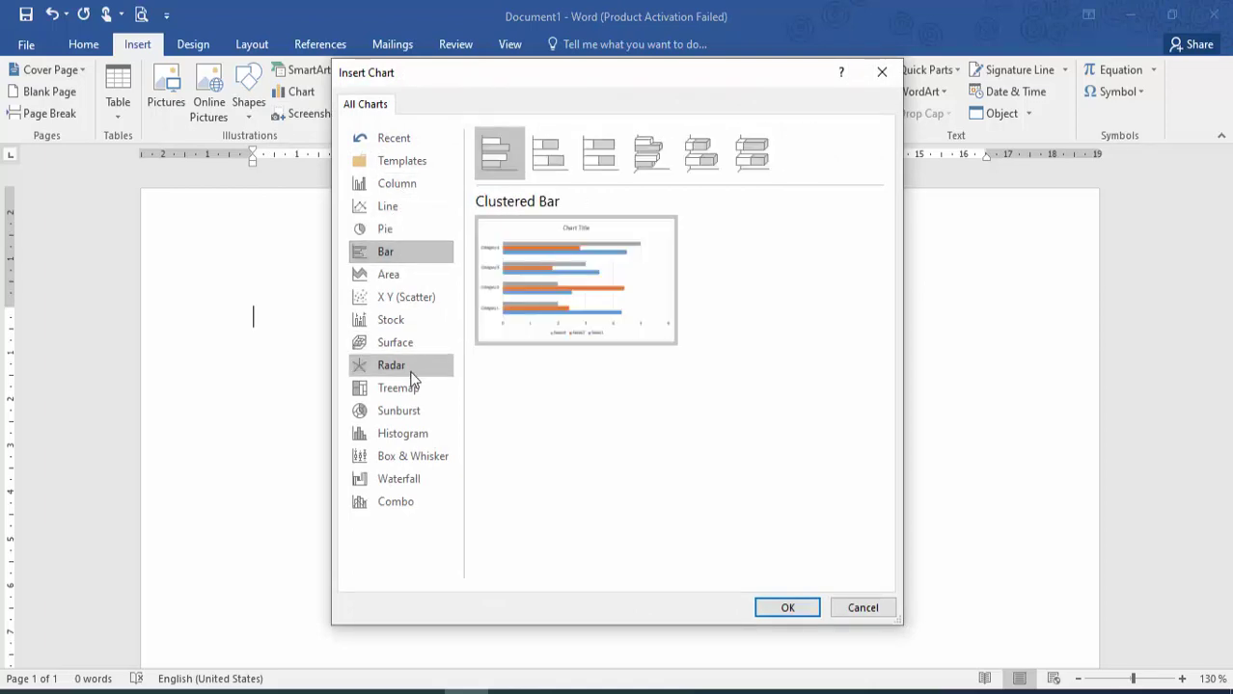
click(422, 439)
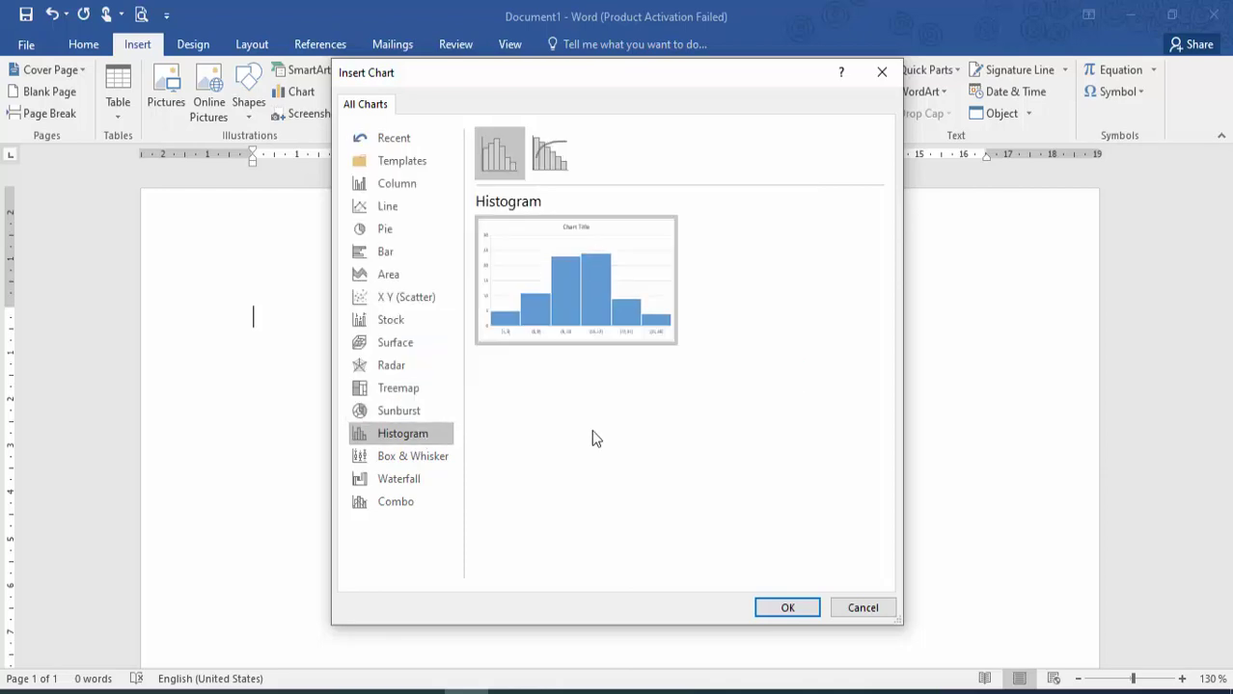
click(779, 616)
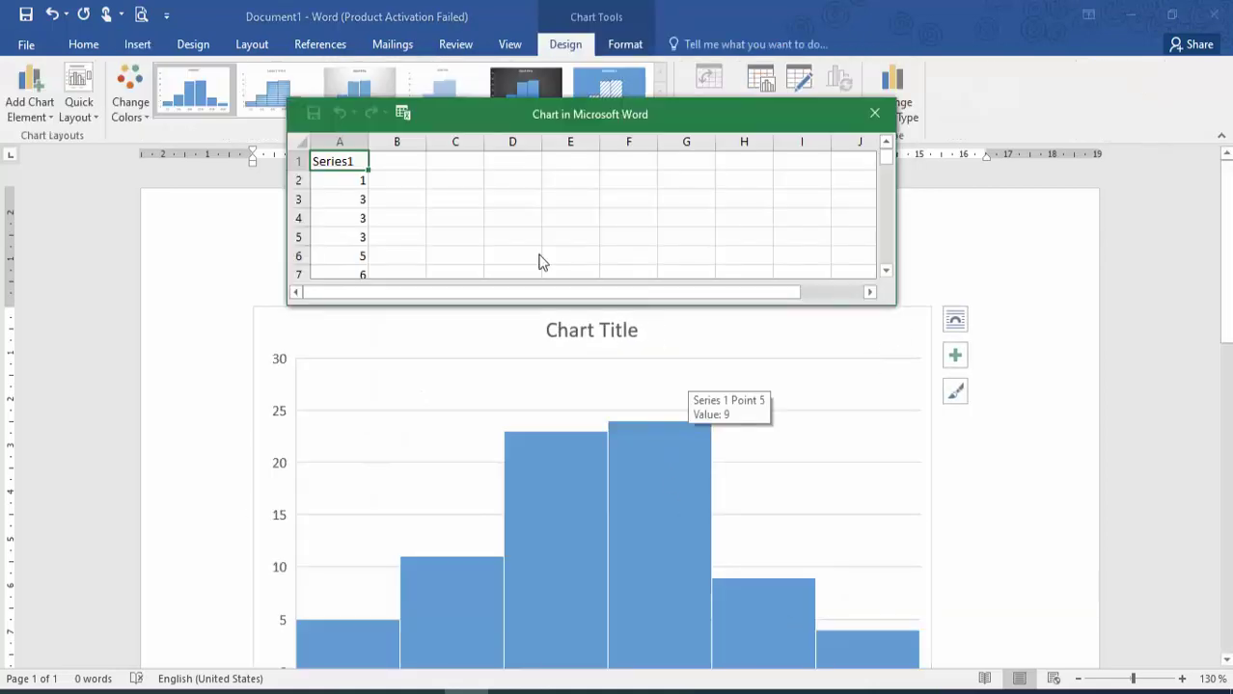
- Look through the histogram's chart styles, and delete the chart together with its data sheet
click(764, 421)
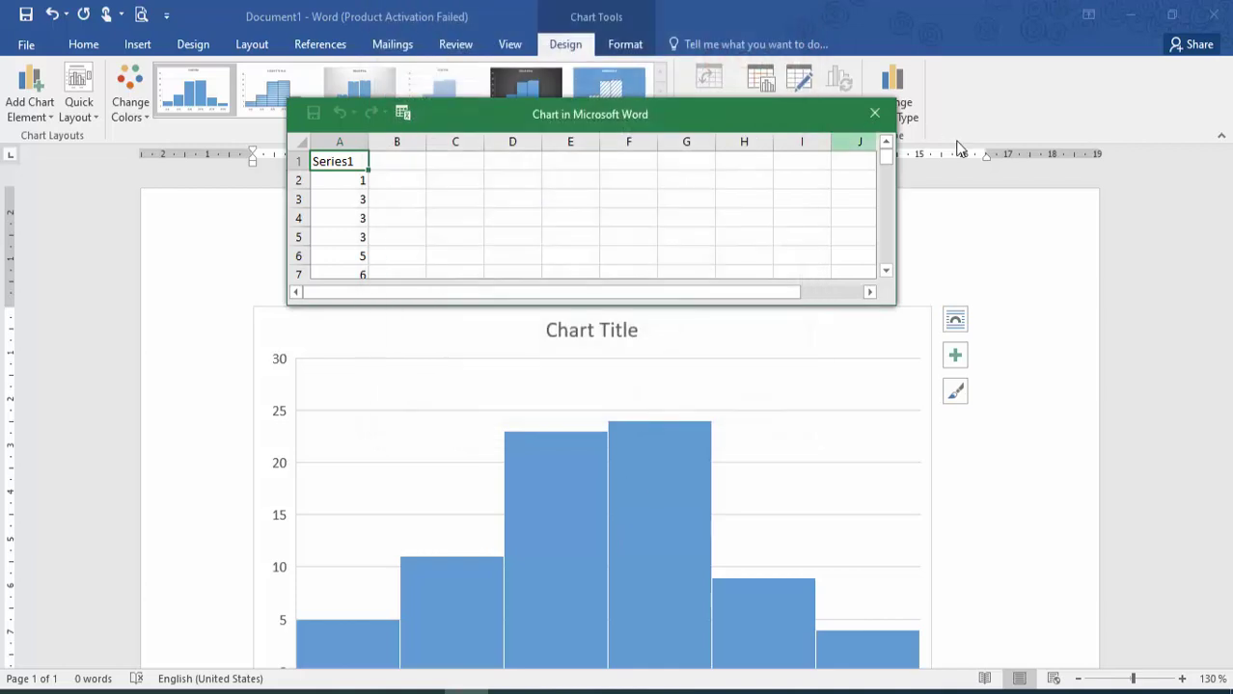
click(958, 355)
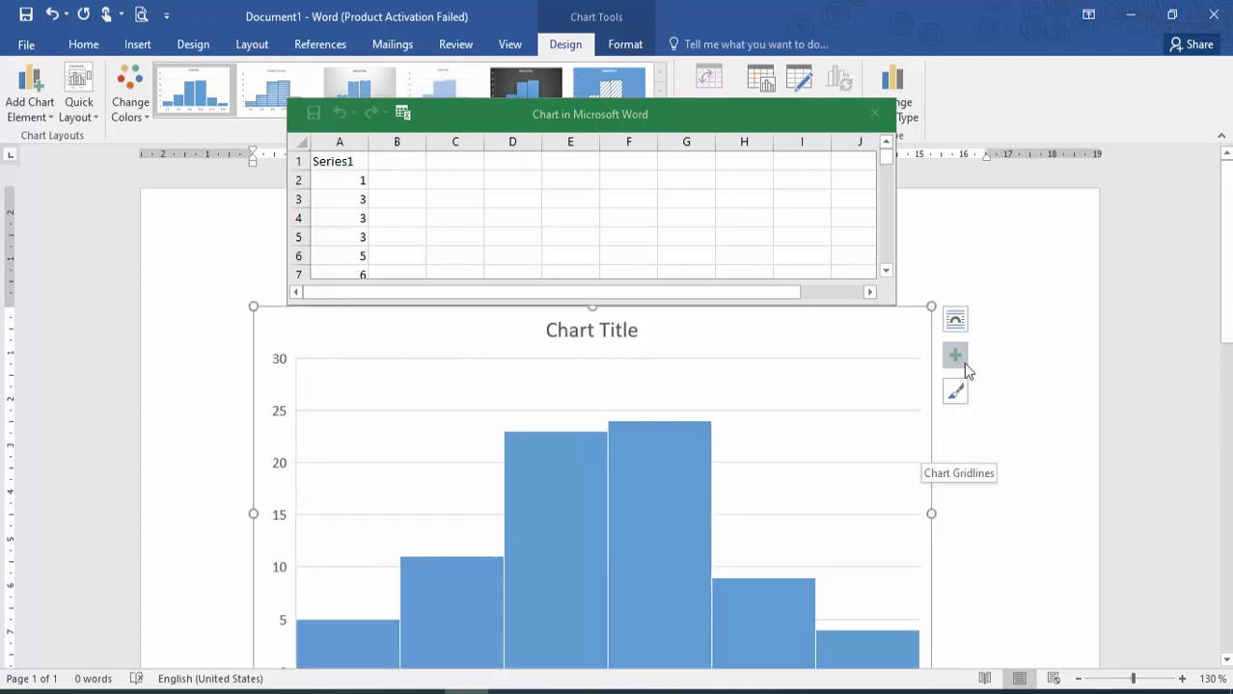
click(957, 390)
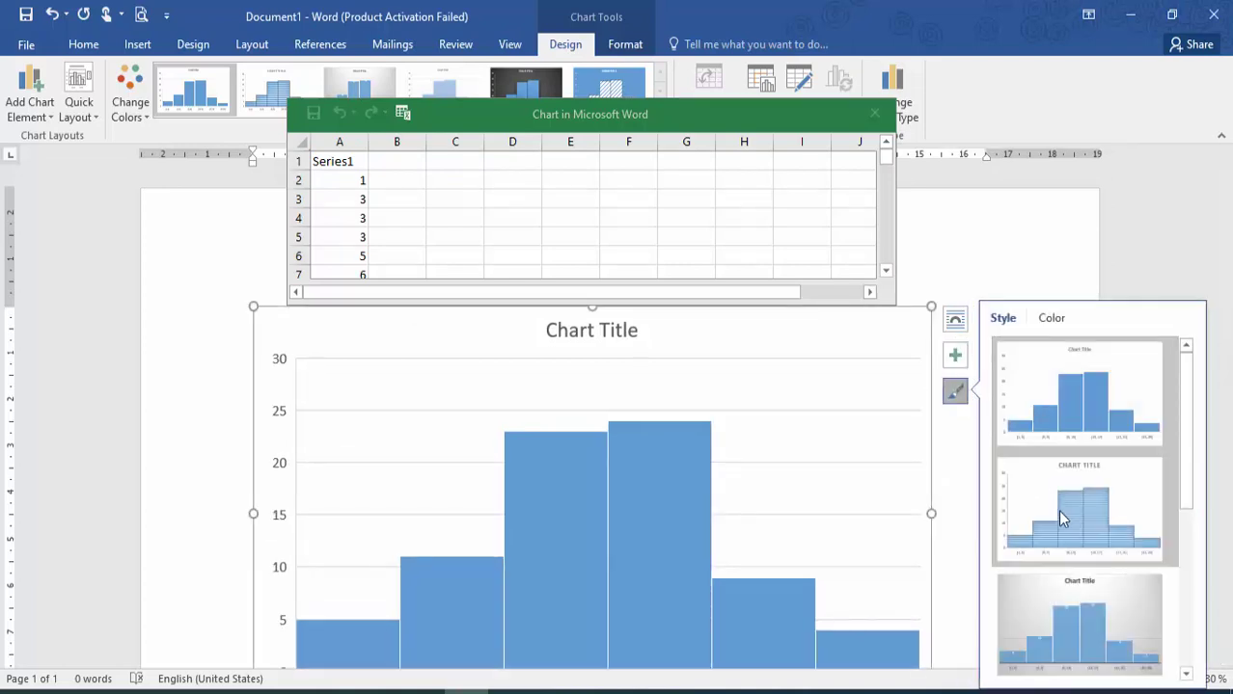
click(1188, 576)
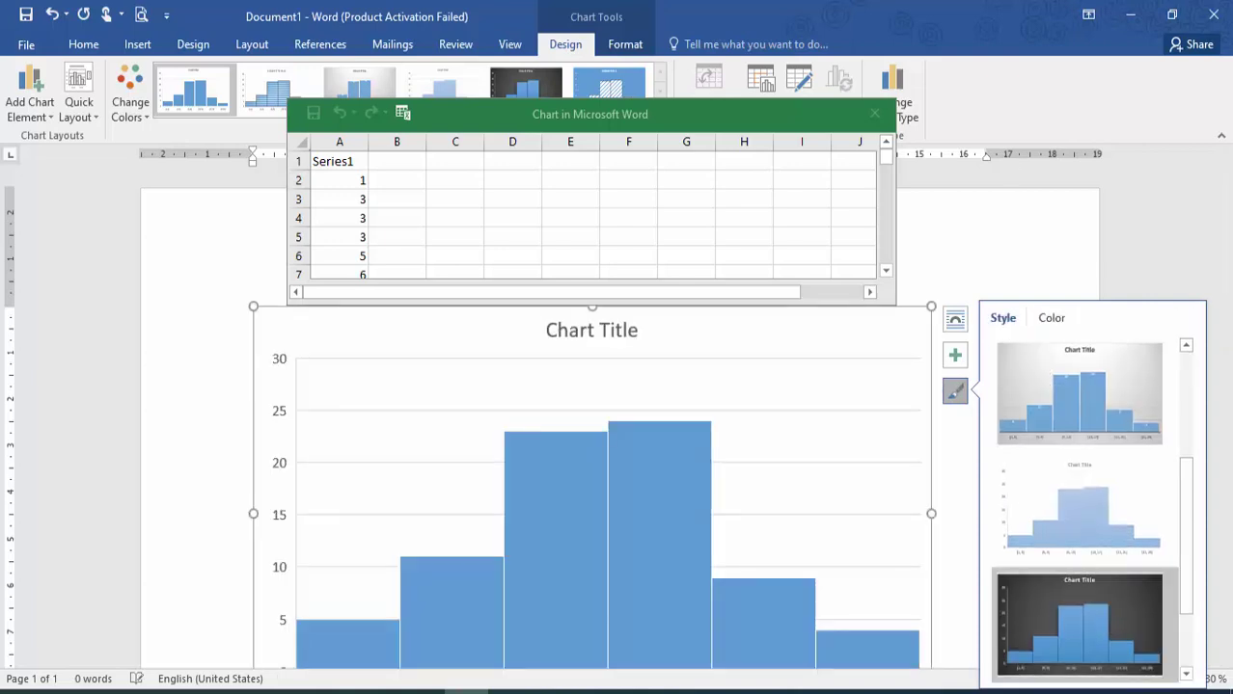
click(884, 114)
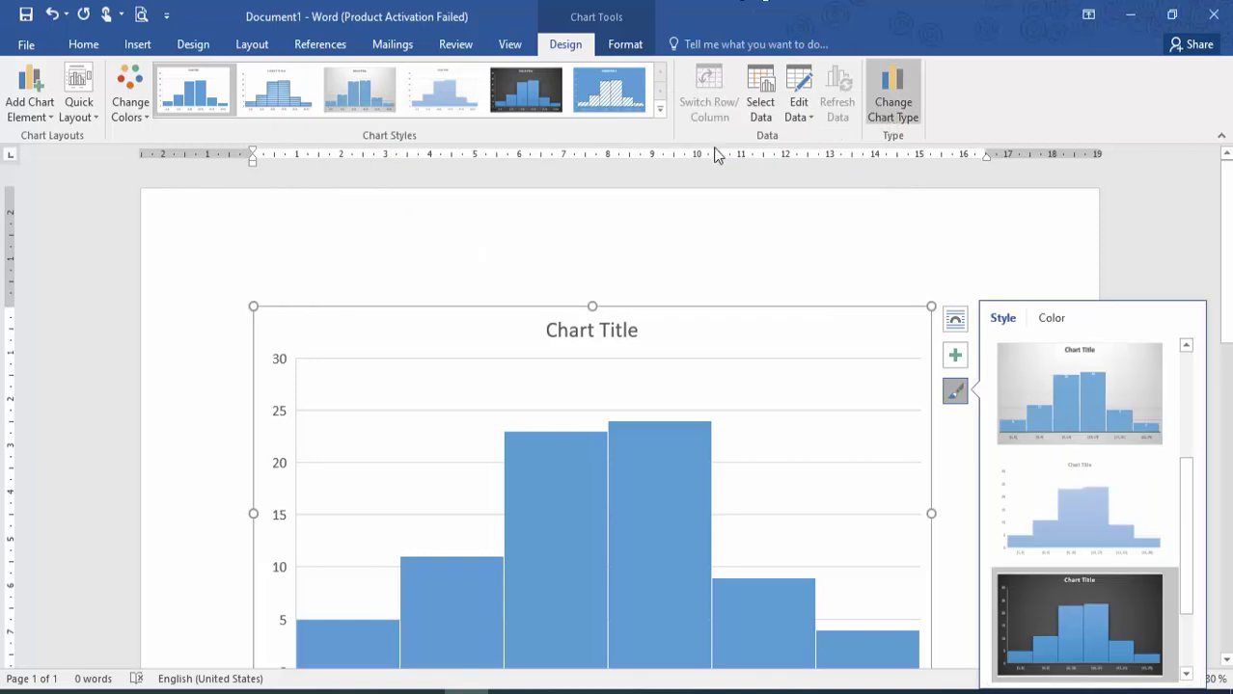
key(Delete)
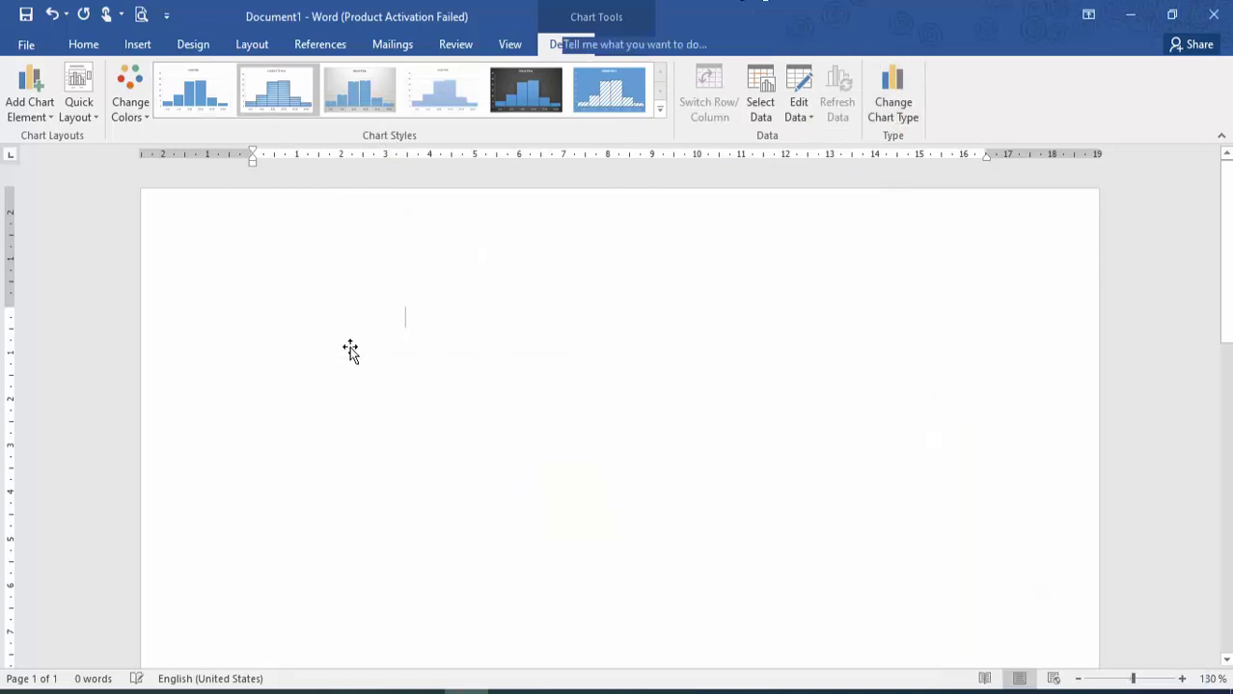
- Insert a screen clipping of a rectangular part of the desktop into the document, and delete it
click(183, 46)
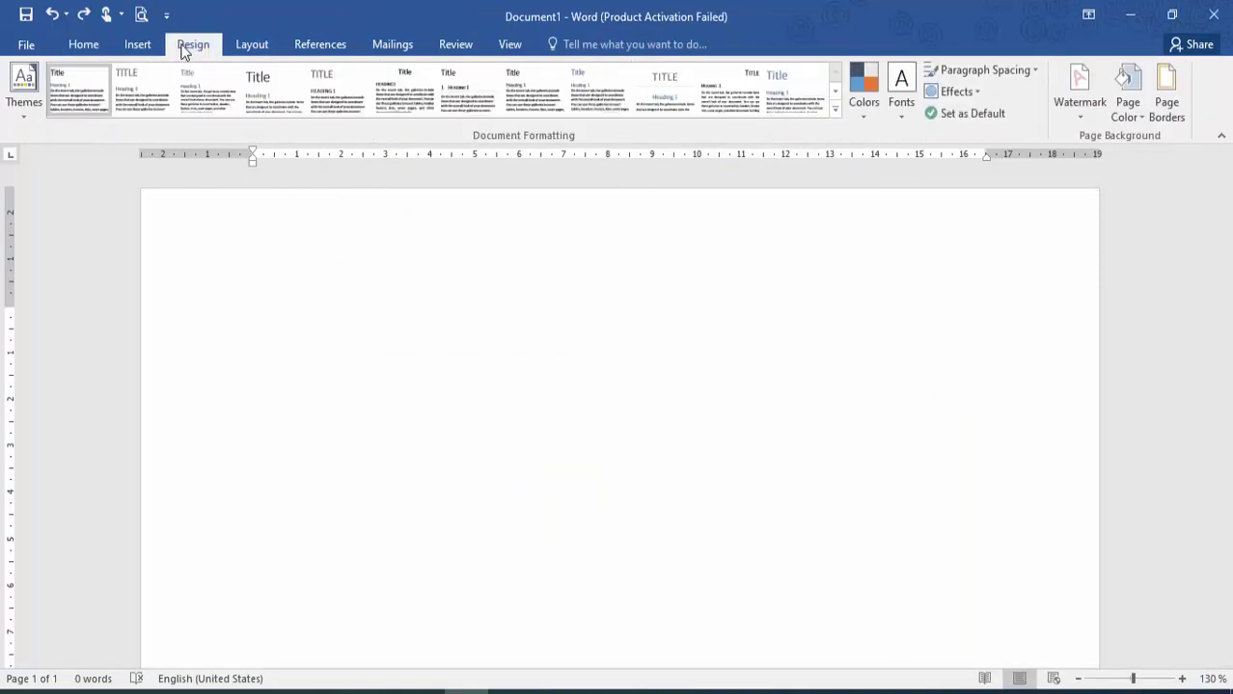
click(152, 50)
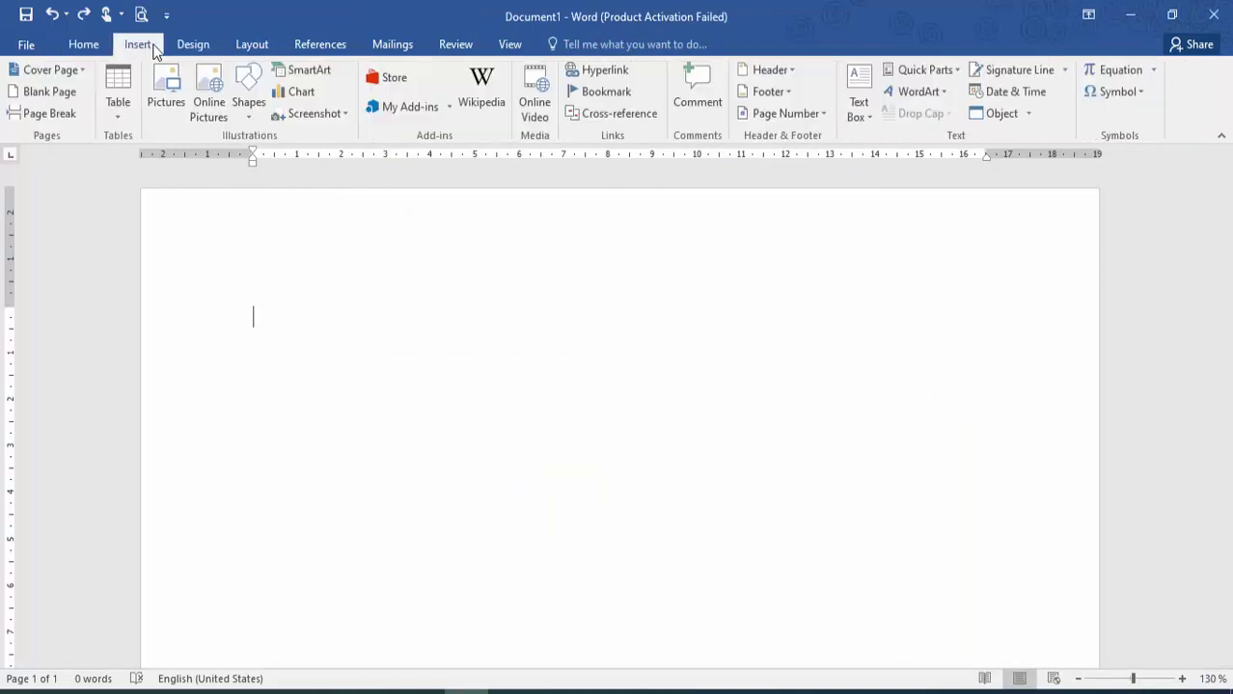
click(314, 123)
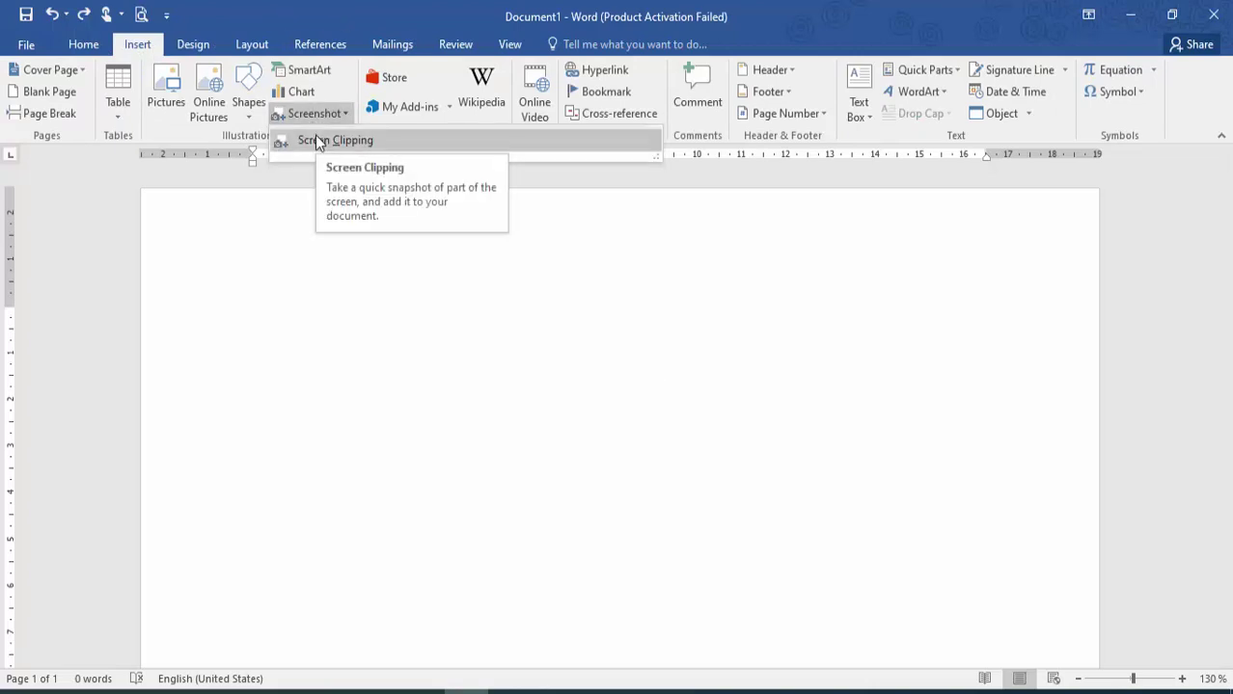
click(317, 141)
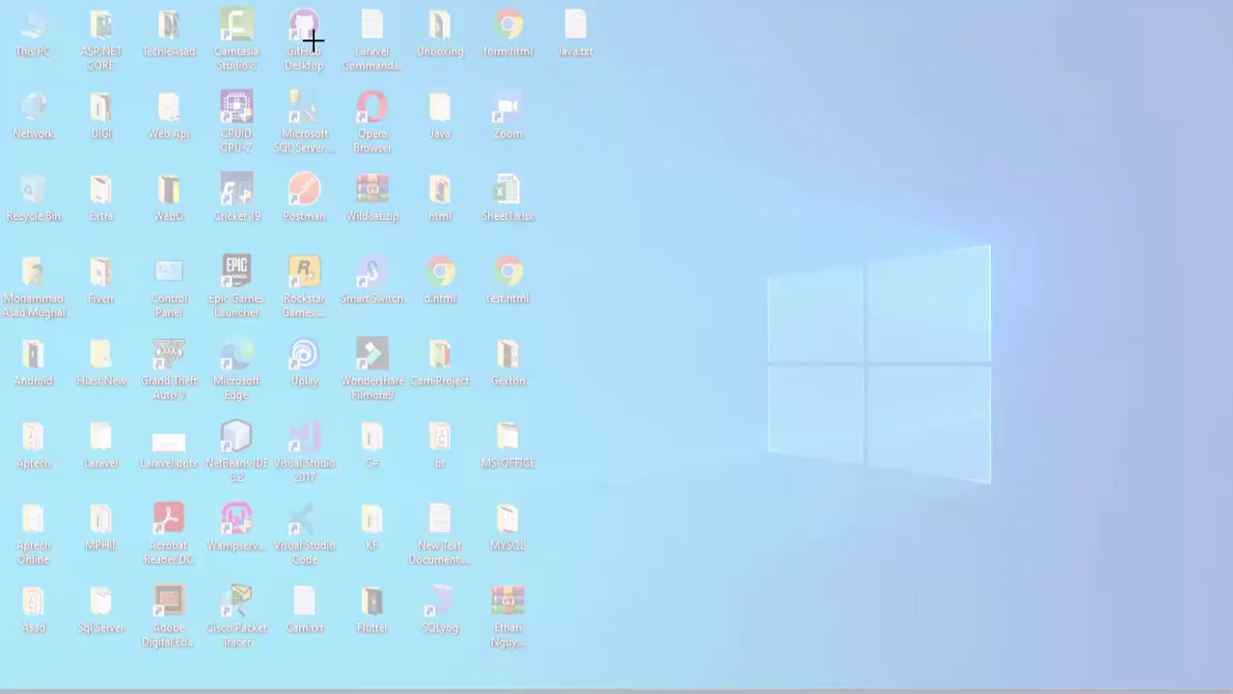
drag(313, 39, 871, 419)
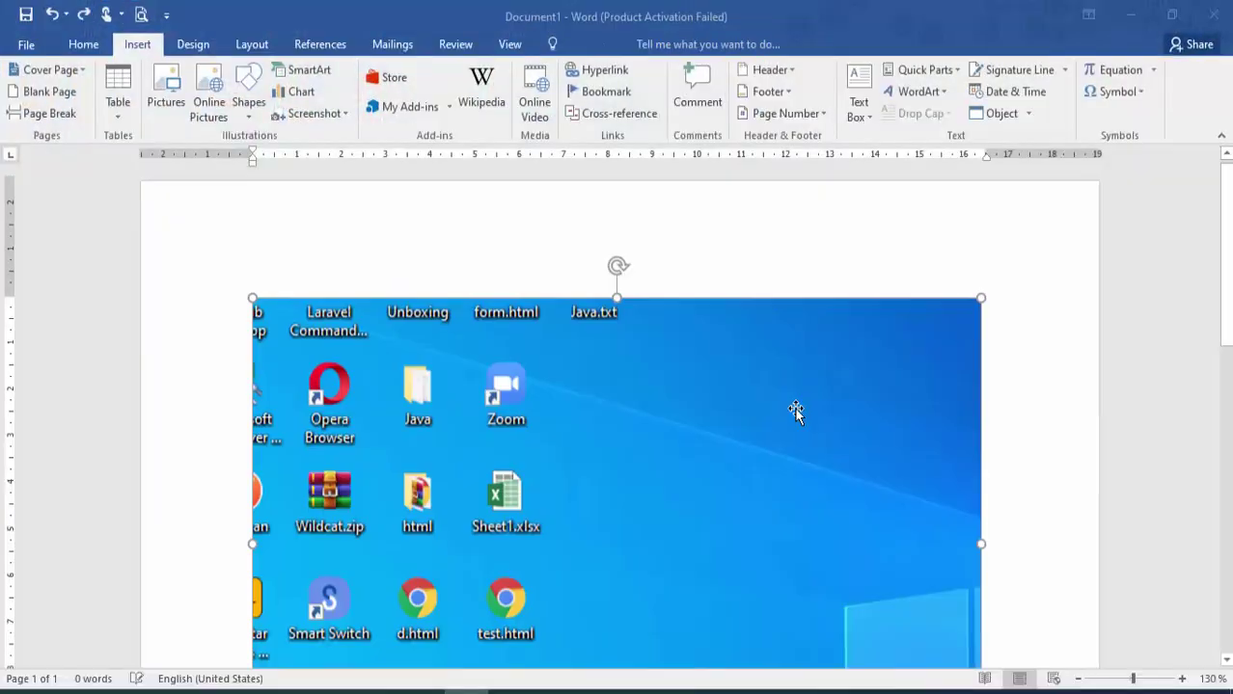
key(Delete)
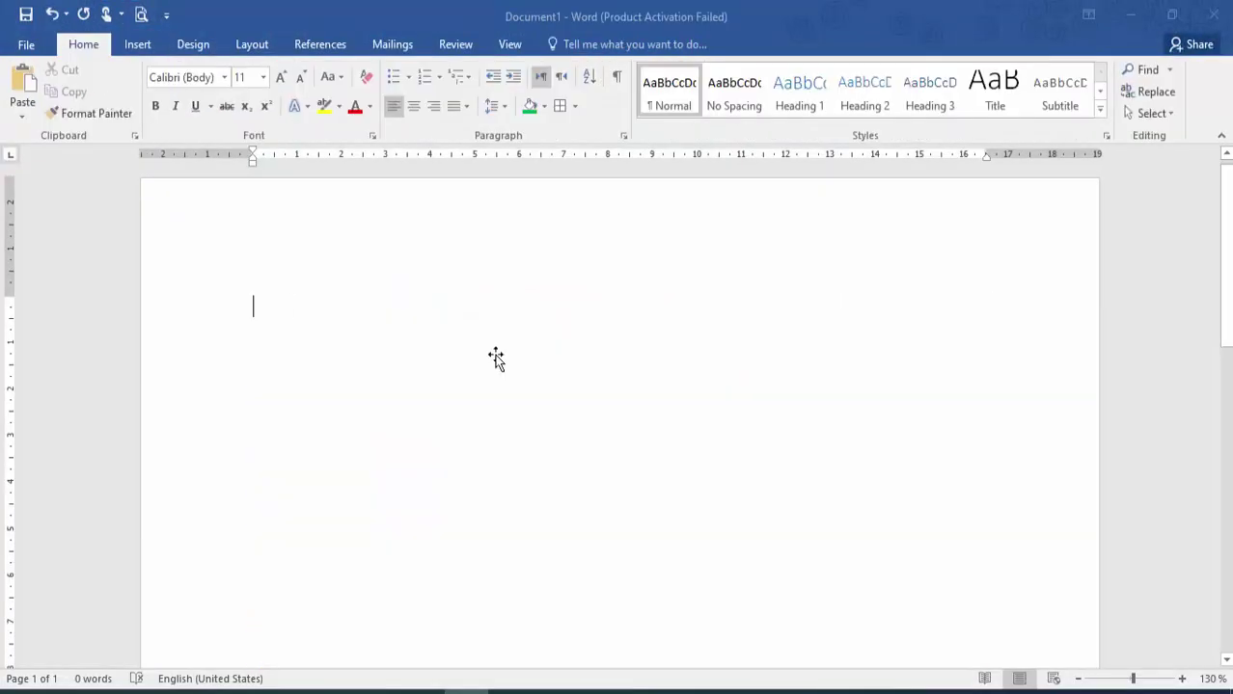
- Insert the first YouTube video found for "ms office" into the document as an online video, and delete it
click(160, 46)
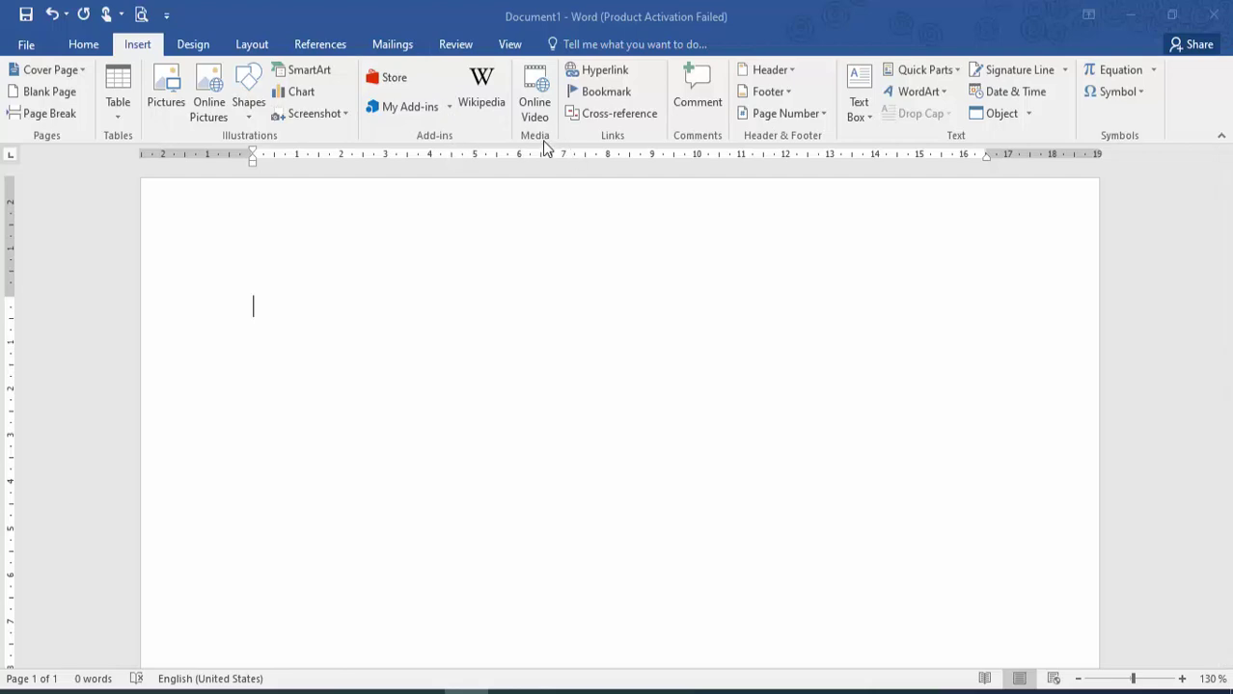
click(534, 108)
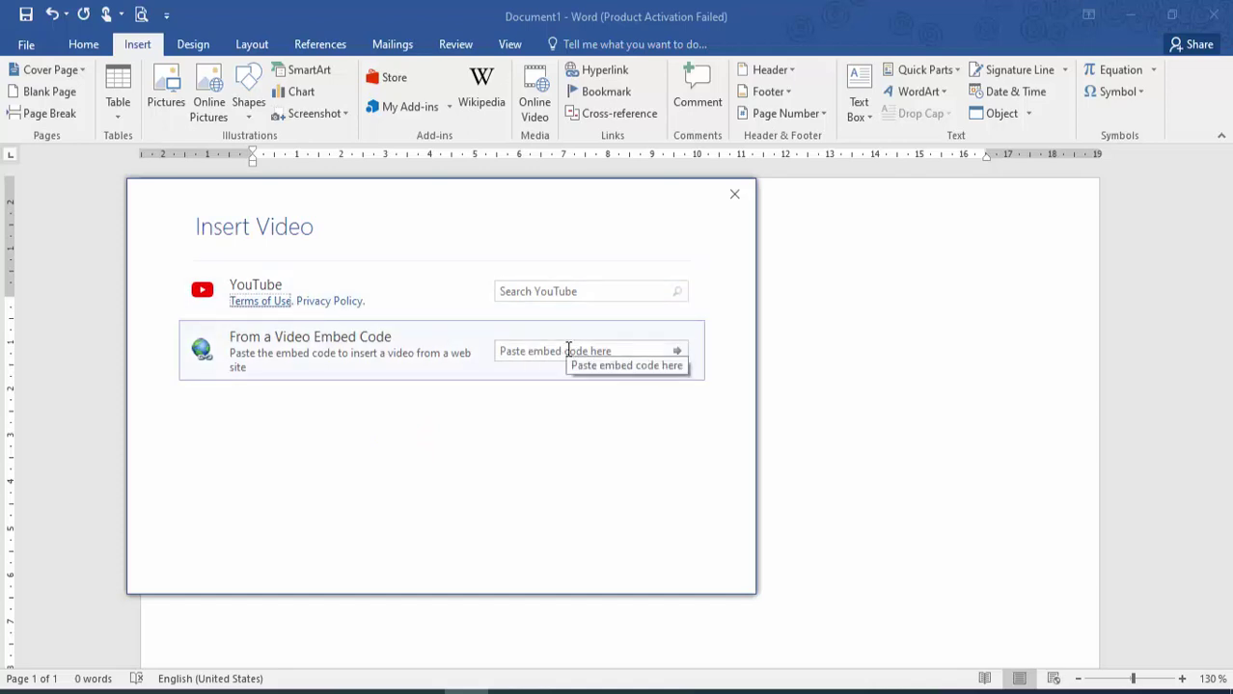
click(555, 293)
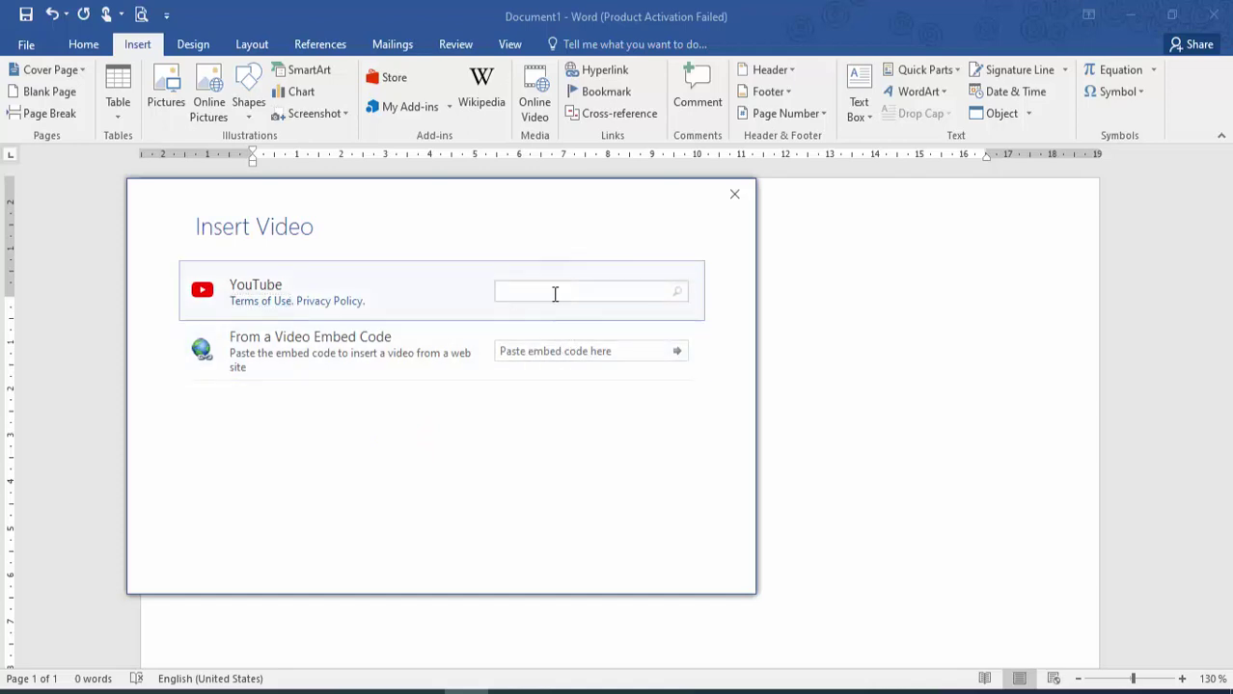
text(ms office)
key(Return)
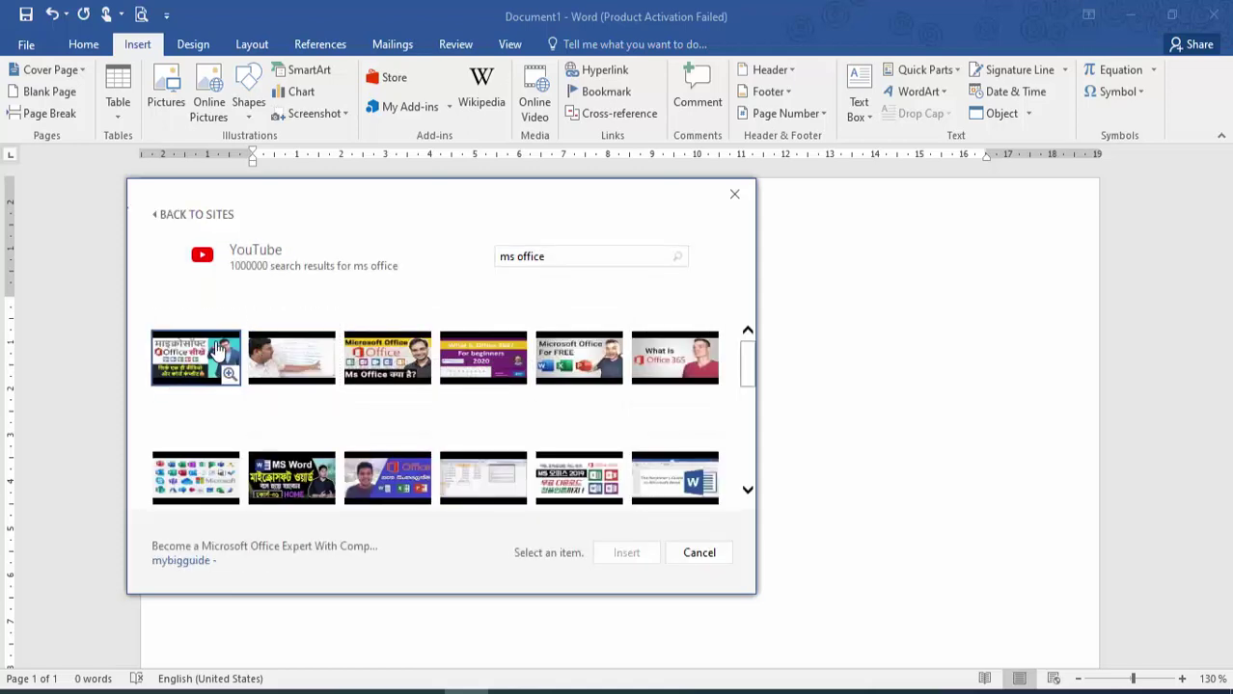
click(221, 352)
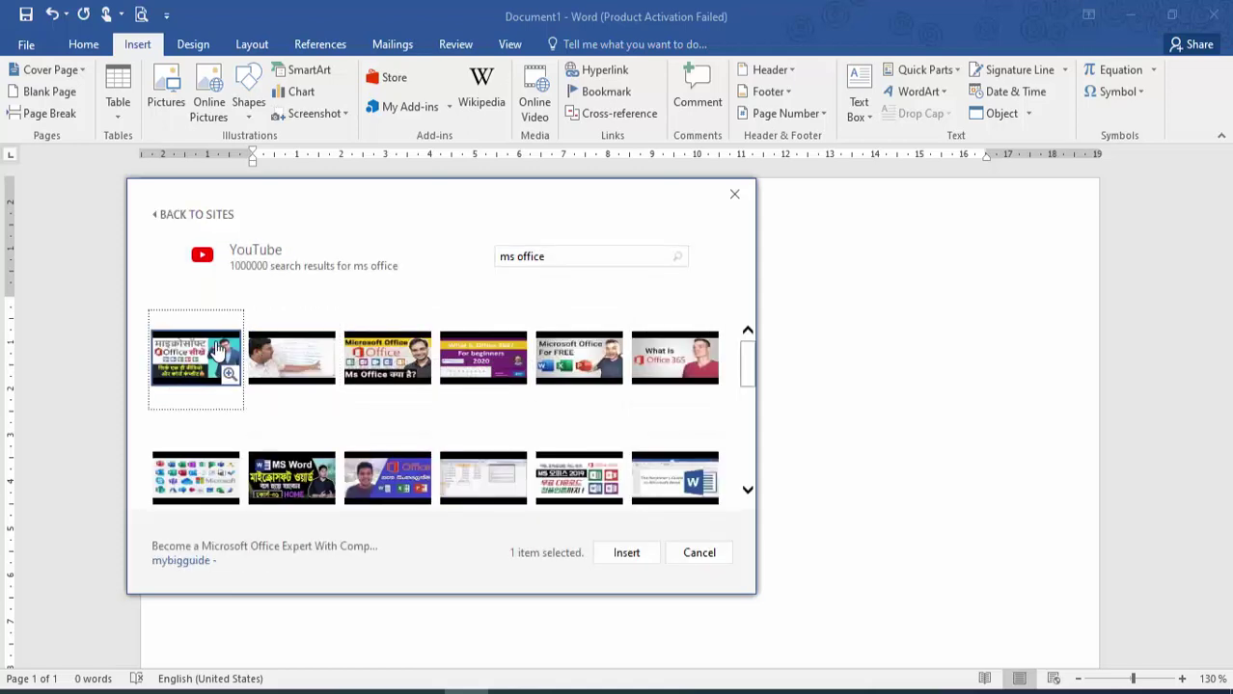
click(643, 549)
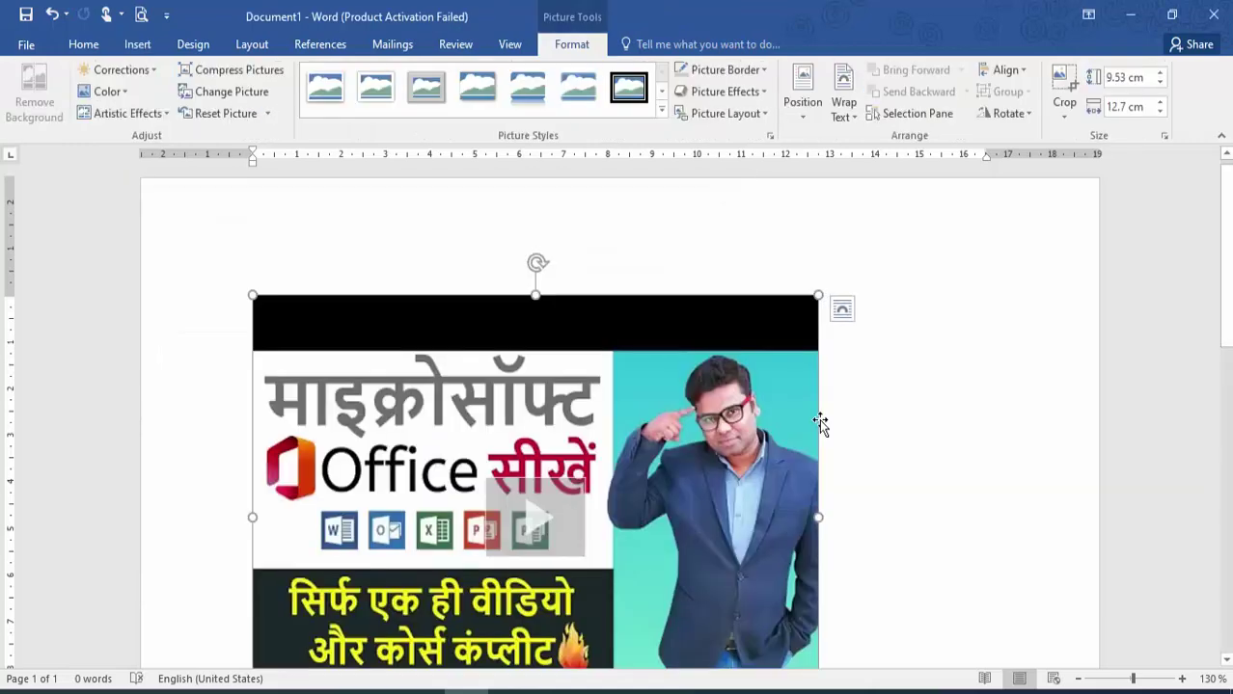
key(Delete)
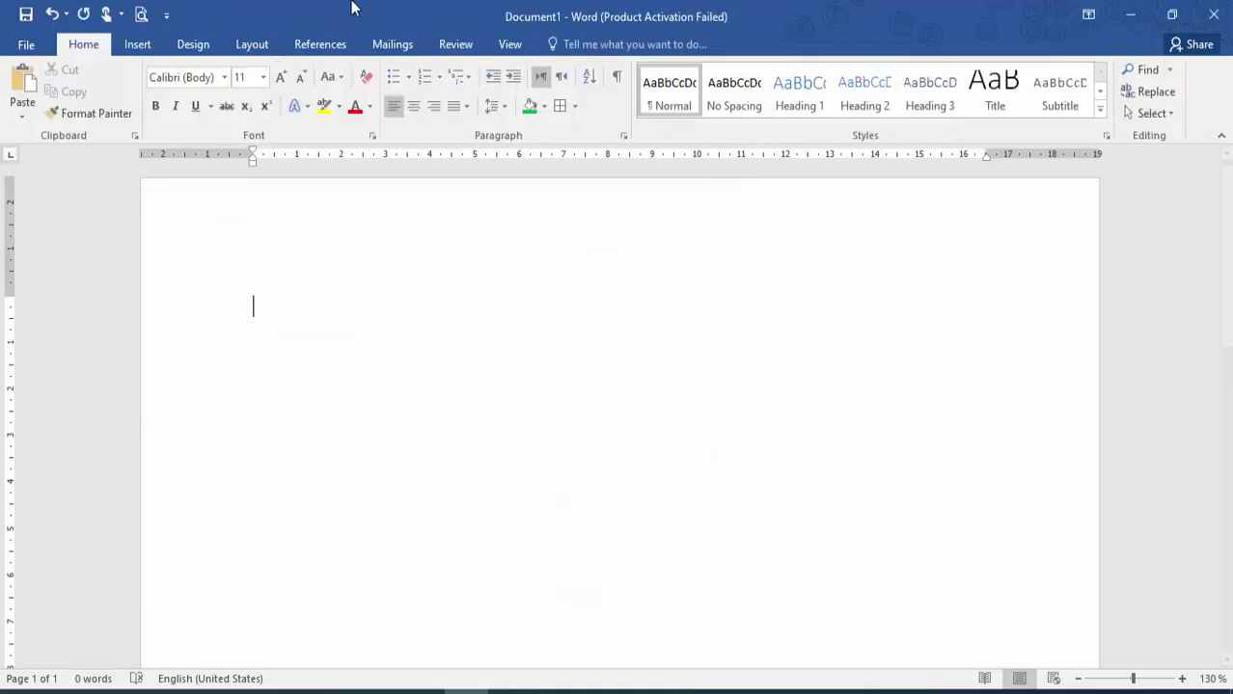
- Write the sentence "Google is a search engine" on the first line of the empty document
click(183, 44)
click(154, 46)
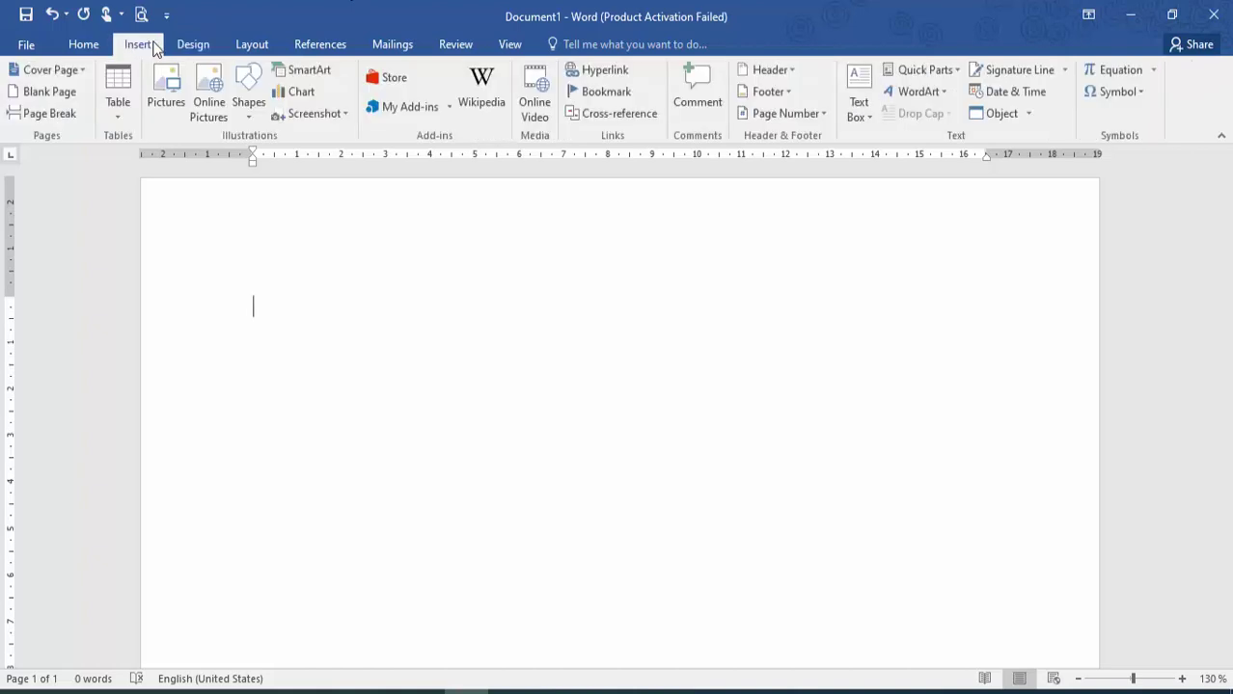
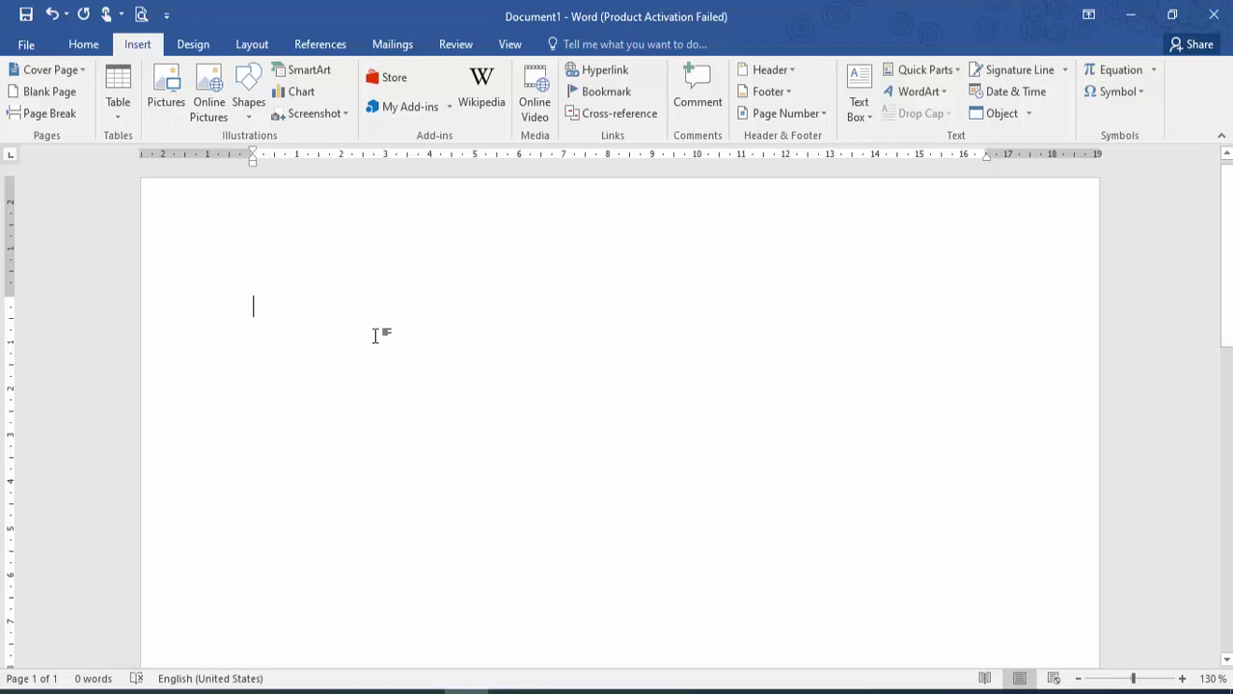
text(Google )
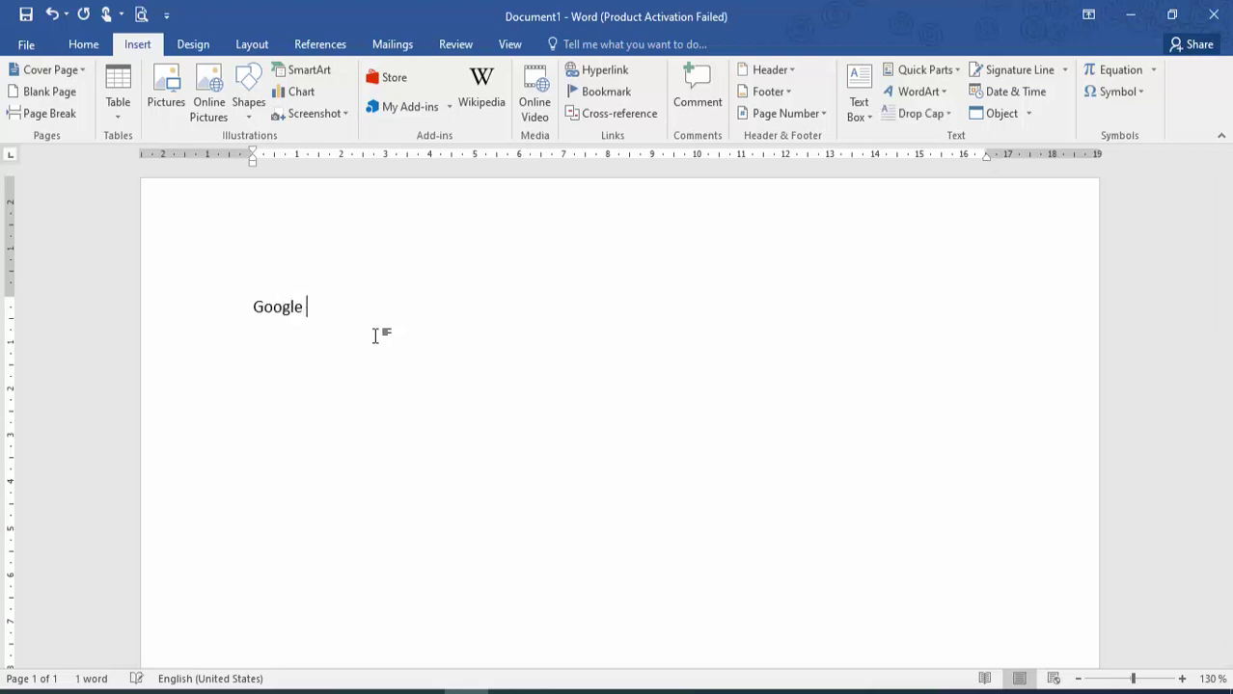
text(is a search eng)
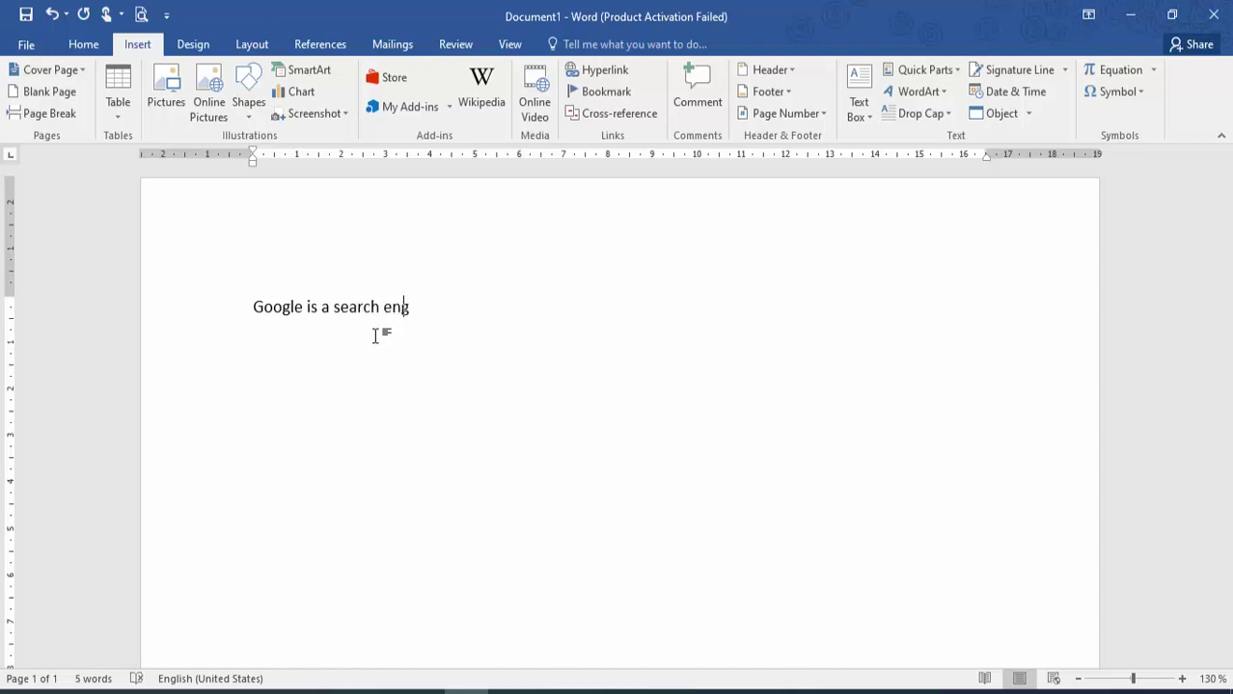
text(inr)
key(BackSpace)
text(e)
- Start a hyperlink on the word "Google" with an existing file or web page as the link type
key(Left)
key(Left)
key(Left)
key(Left)
key(Left)
key(Left)
key(Left)
key(Left)
key(Left)
key(Left)
key(Left)
key(Left)
key(Left)
key(Left)
key(Left)
key(Left)
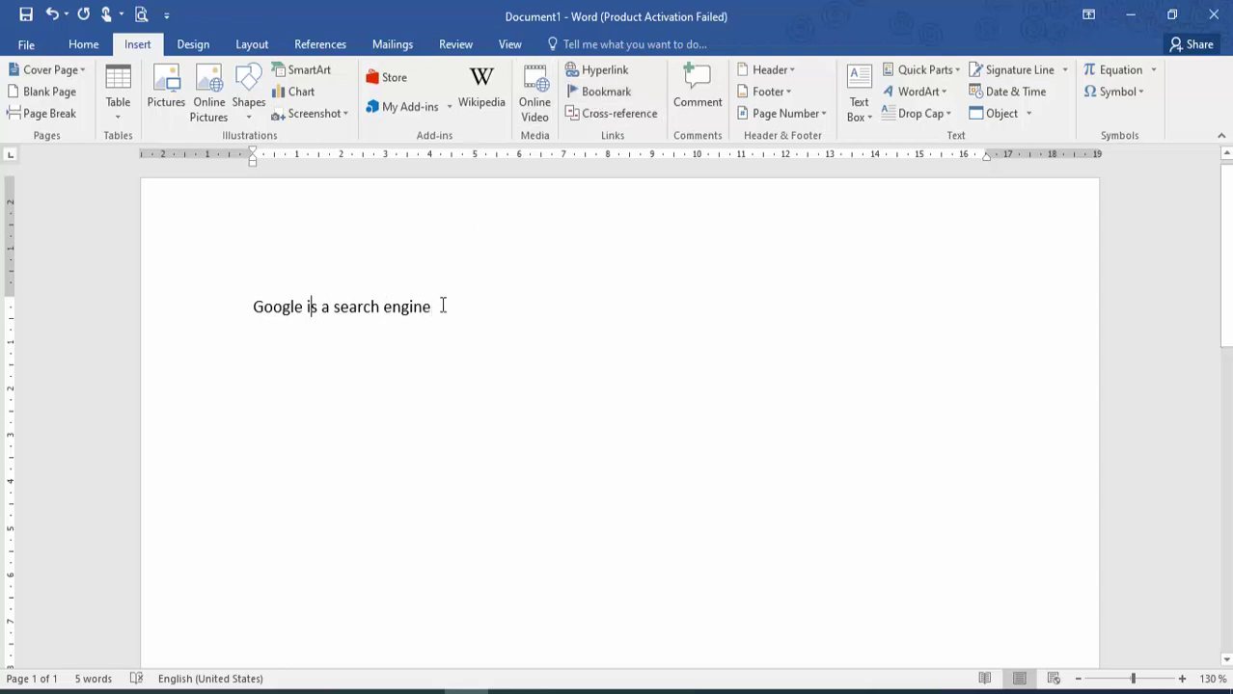
key(ctrl+shift+Left)
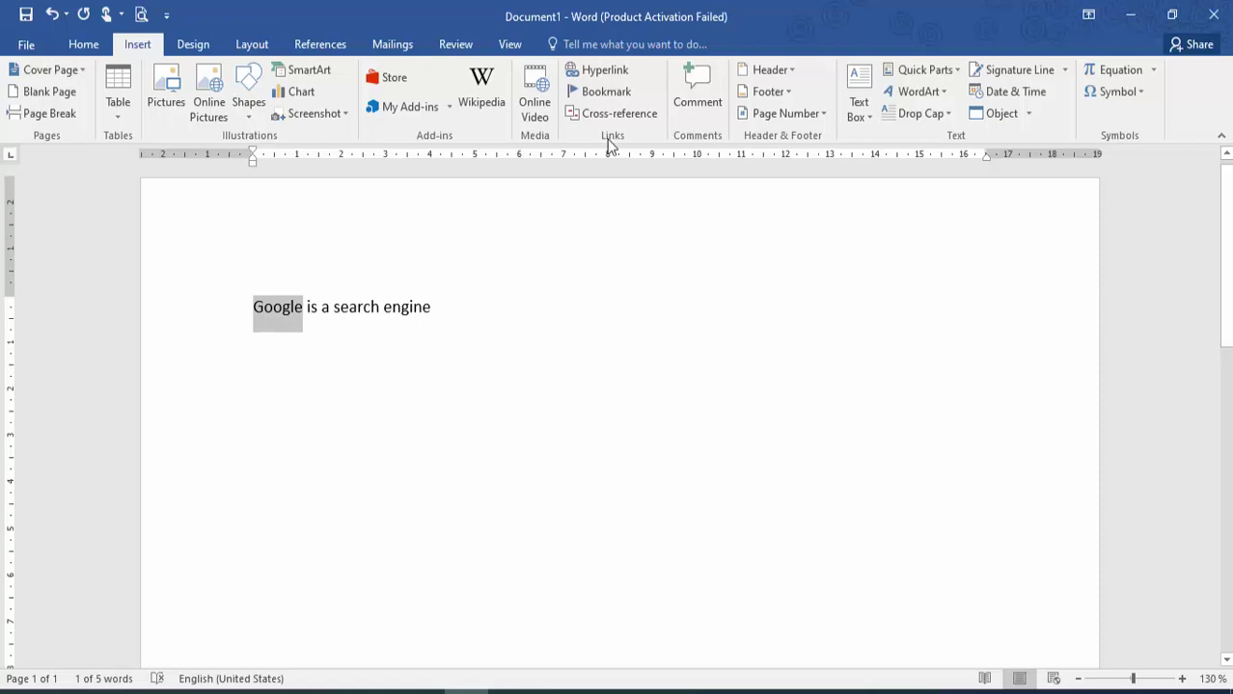
click(598, 69)
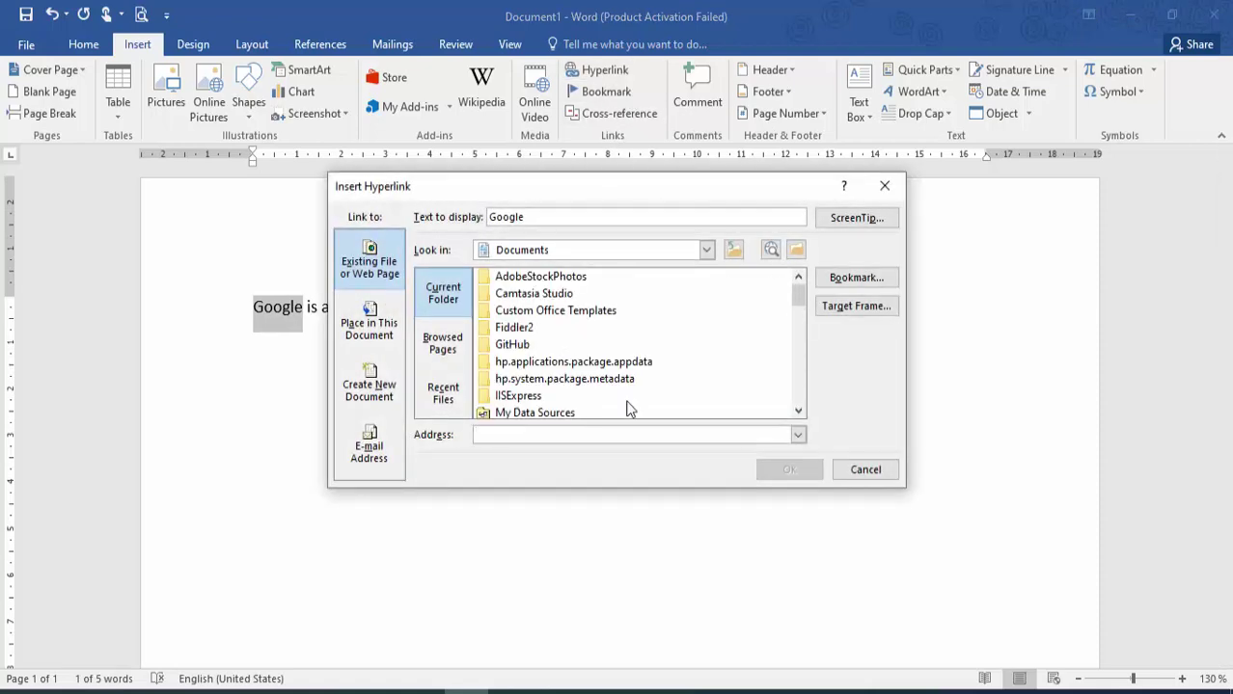
click(386, 331)
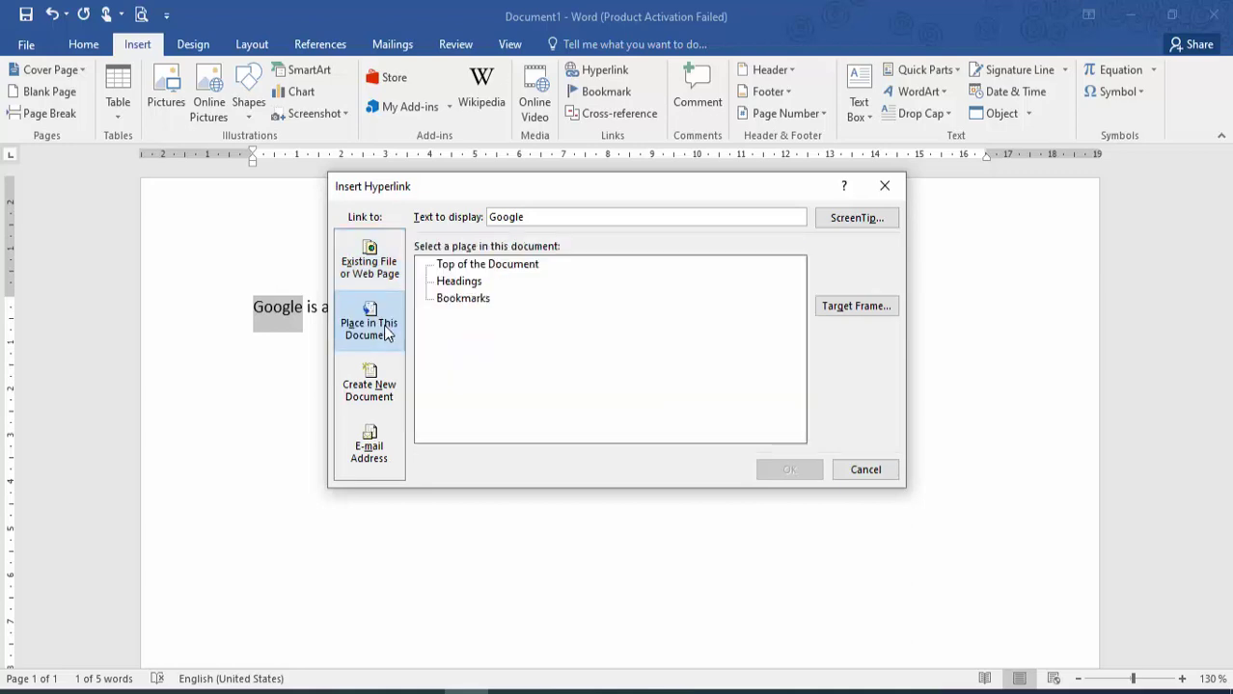
click(368, 259)
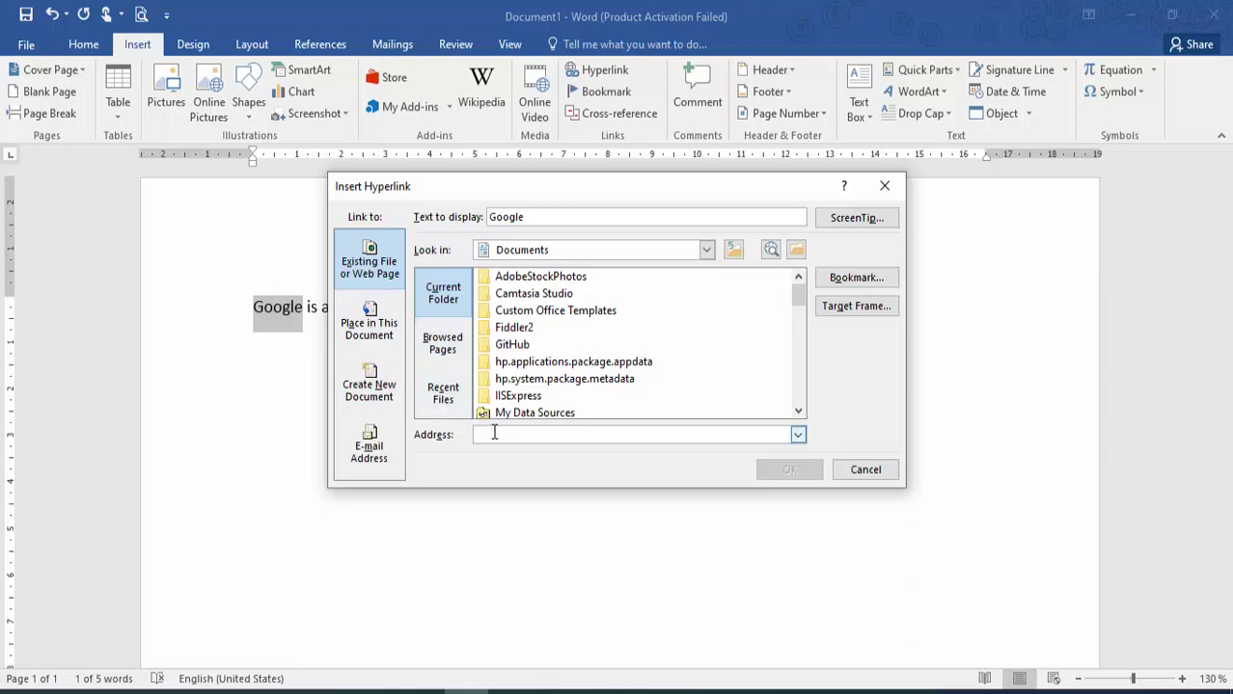
- Switch to Chrome, load google.com and copy its full address, closing the browser again
click(158, 692)
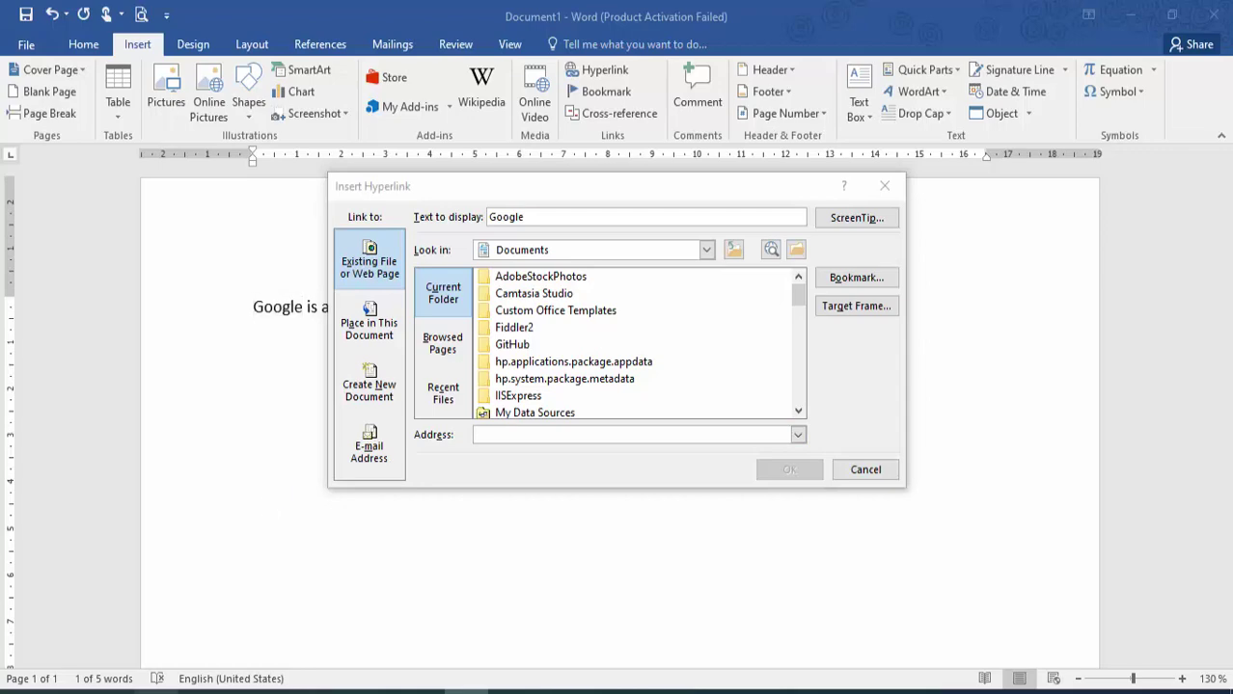
text(google.com)
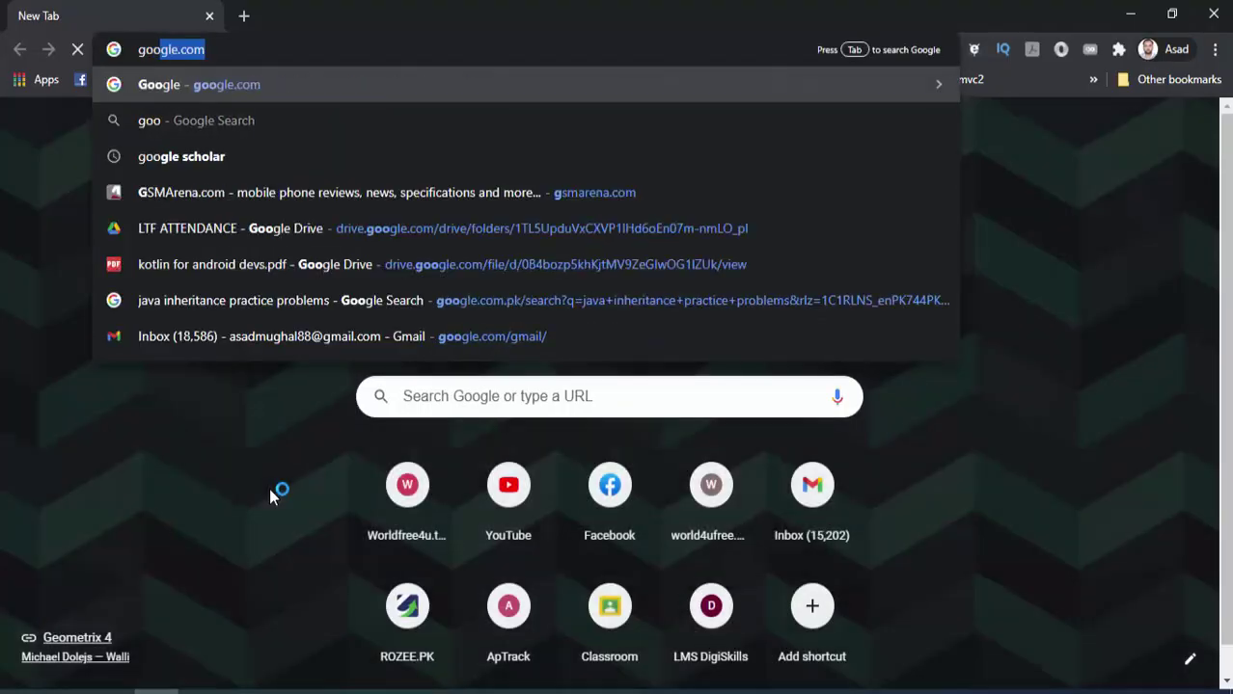
key(Return)
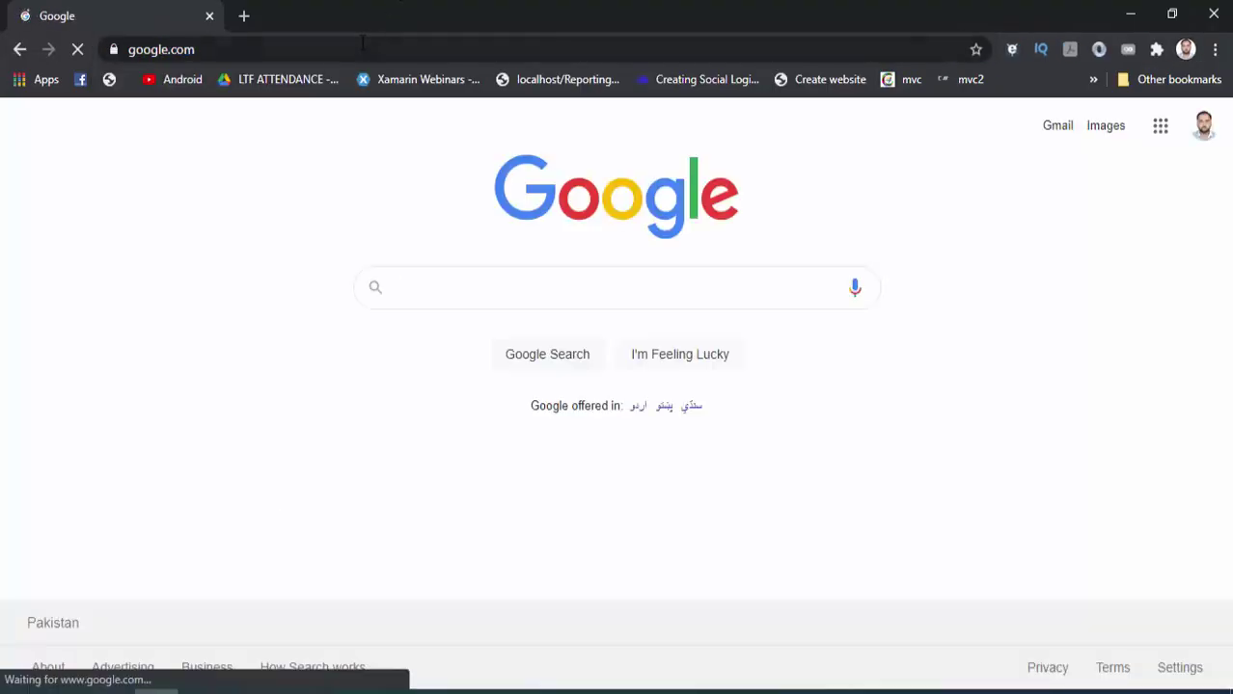
click(362, 41)
key(ctrl+c)
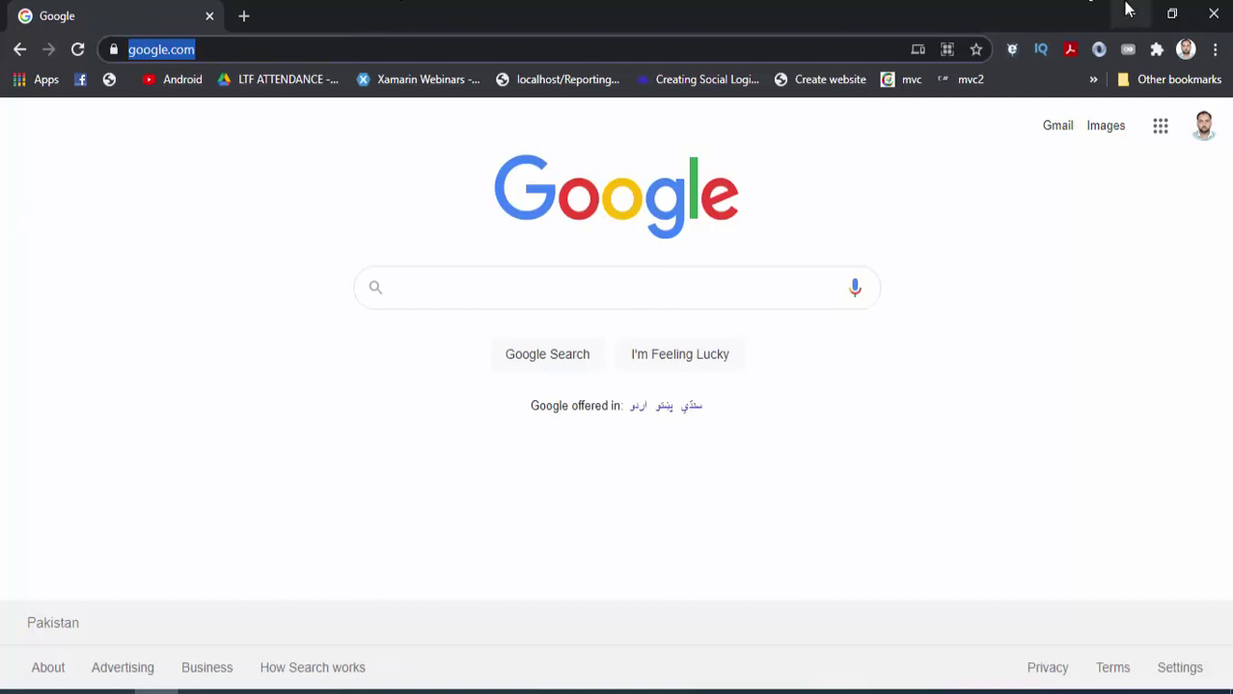
click(1221, 8)
- Paste the copied google.com address as the target of the "Google" hyperlink and create the link
click(662, 439)
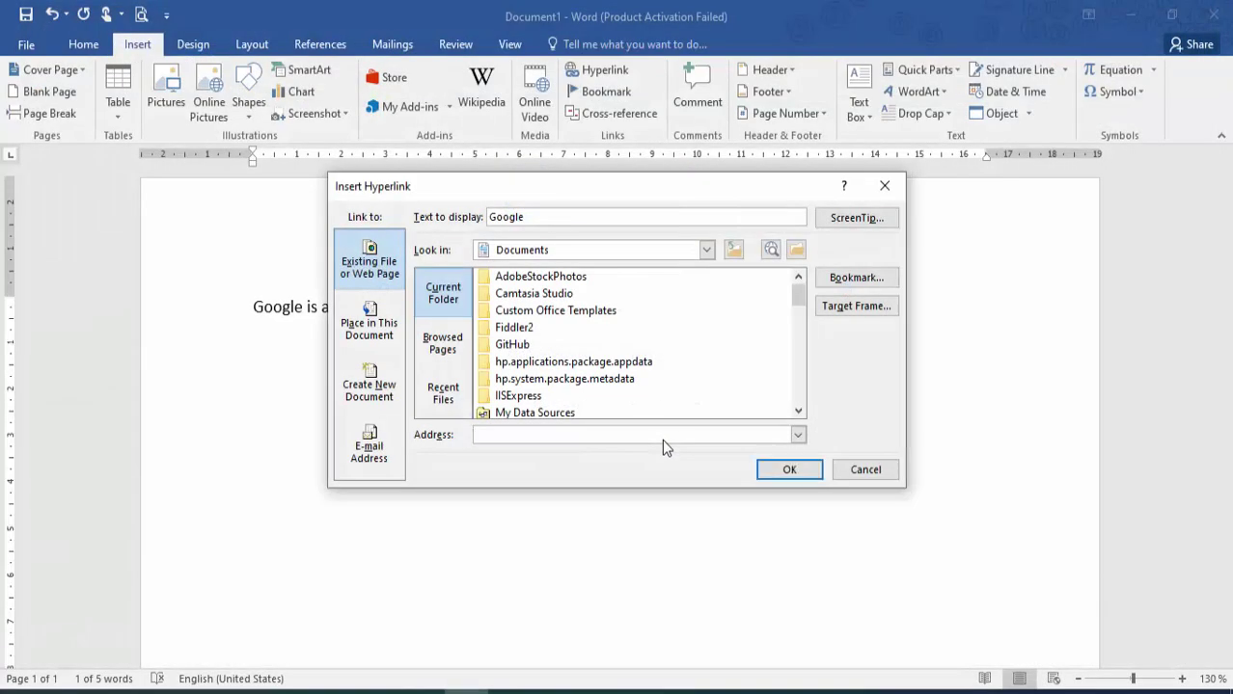
key(ctrl+v)
click(801, 478)
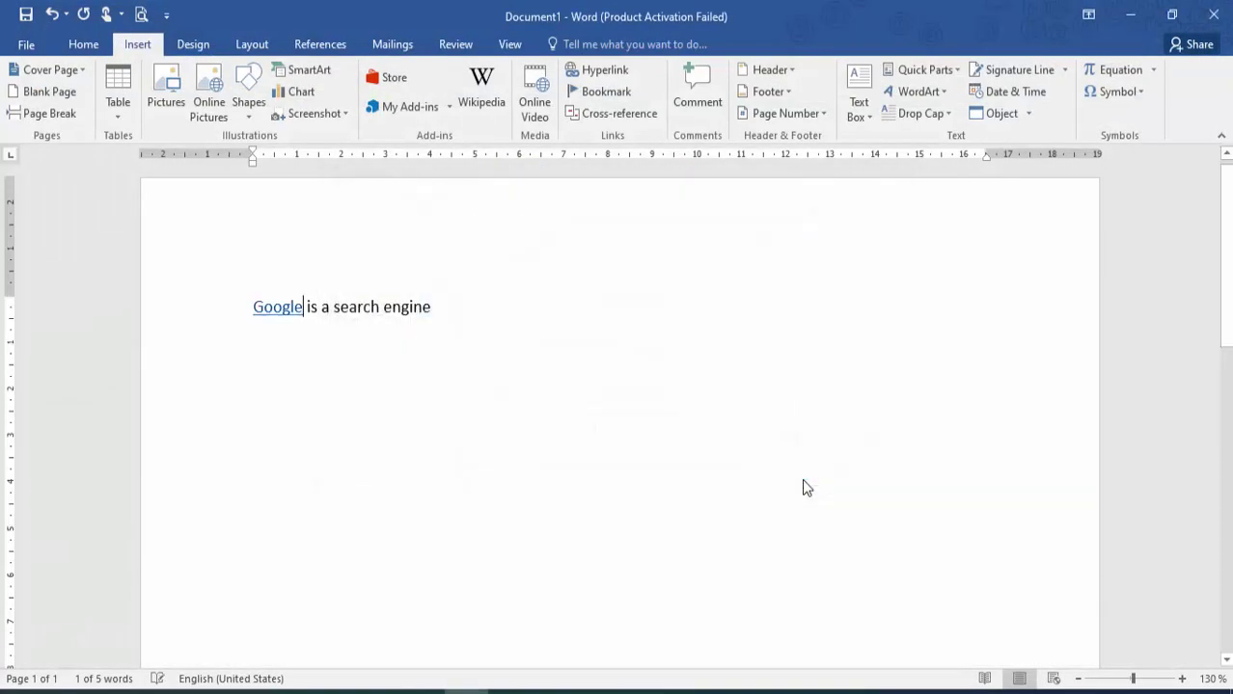
- Follow the "Google" hyperlink to test it, and close the browser window it opens
mouse_move(277, 315)
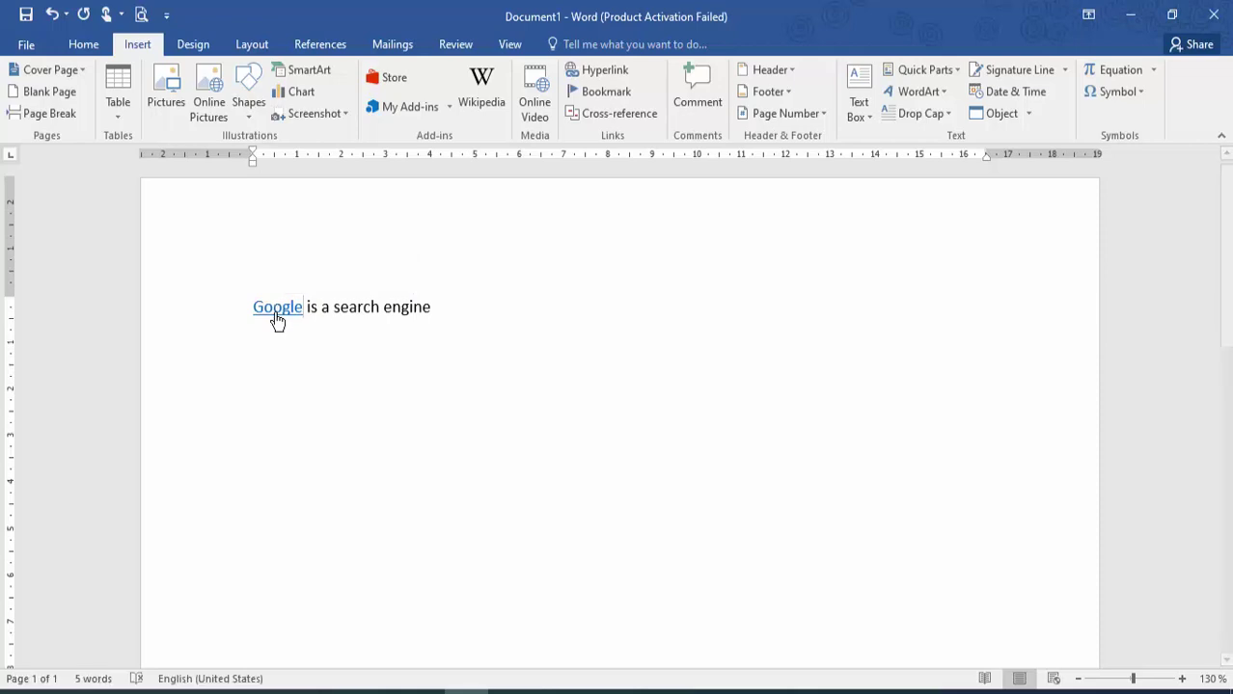
ctrl+click(275, 318)
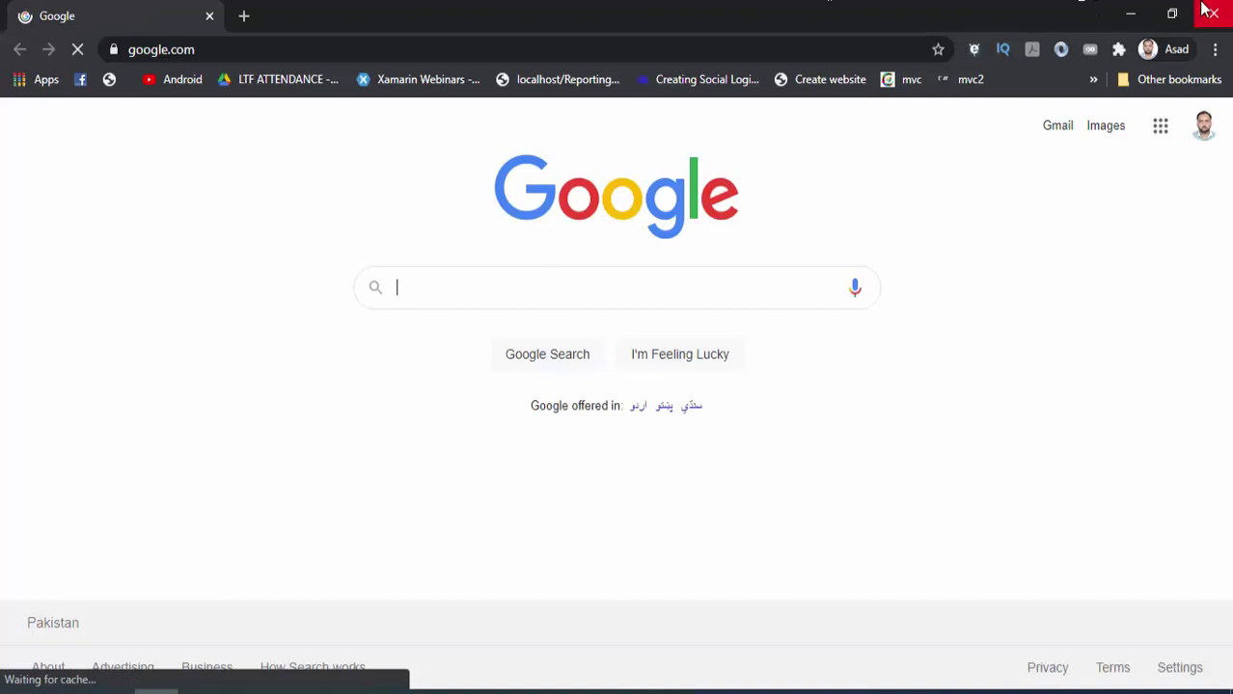
click(1213, 14)
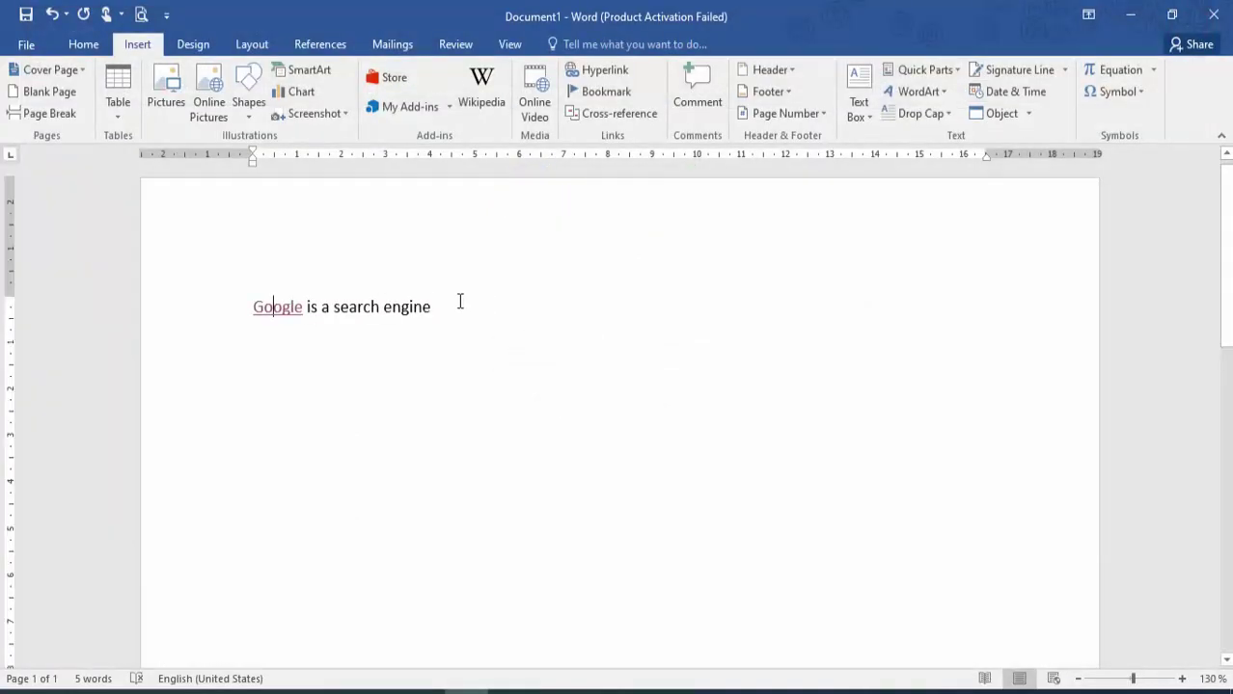
- Add the word "doc1" at the end of the sentence and hyperlink it to the file itc solve.docx in Documents
click(460, 301)
text(doc1)
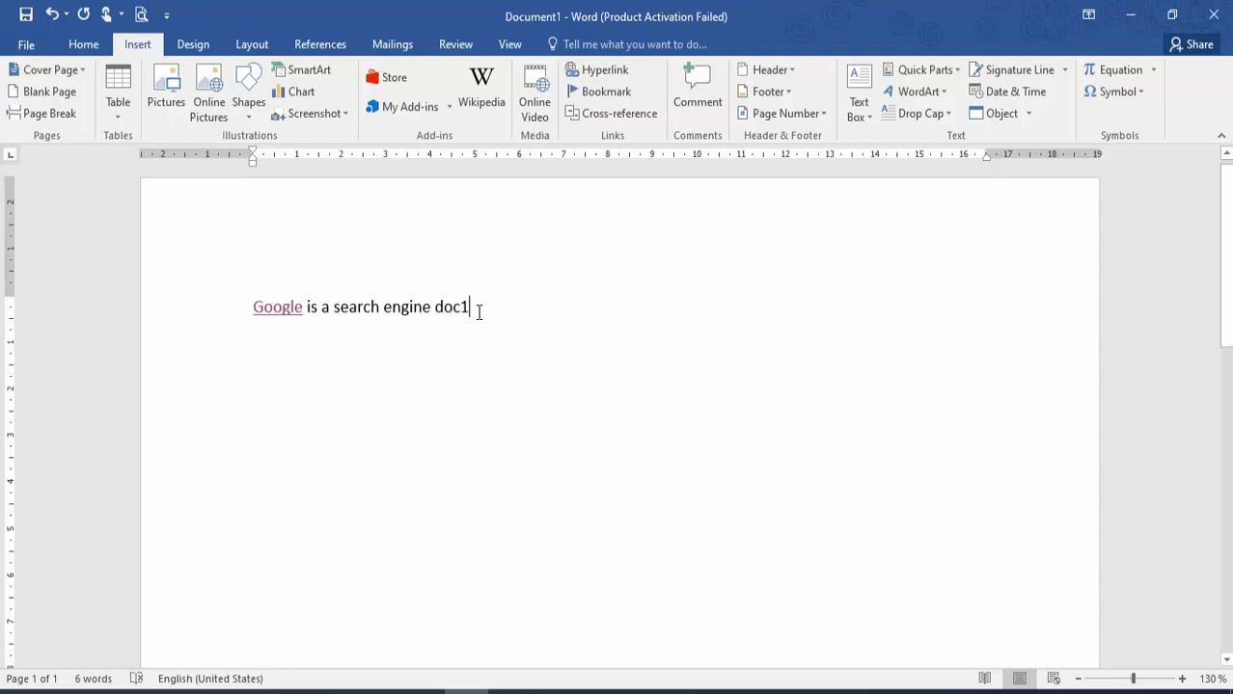
drag(480, 309, 436, 308)
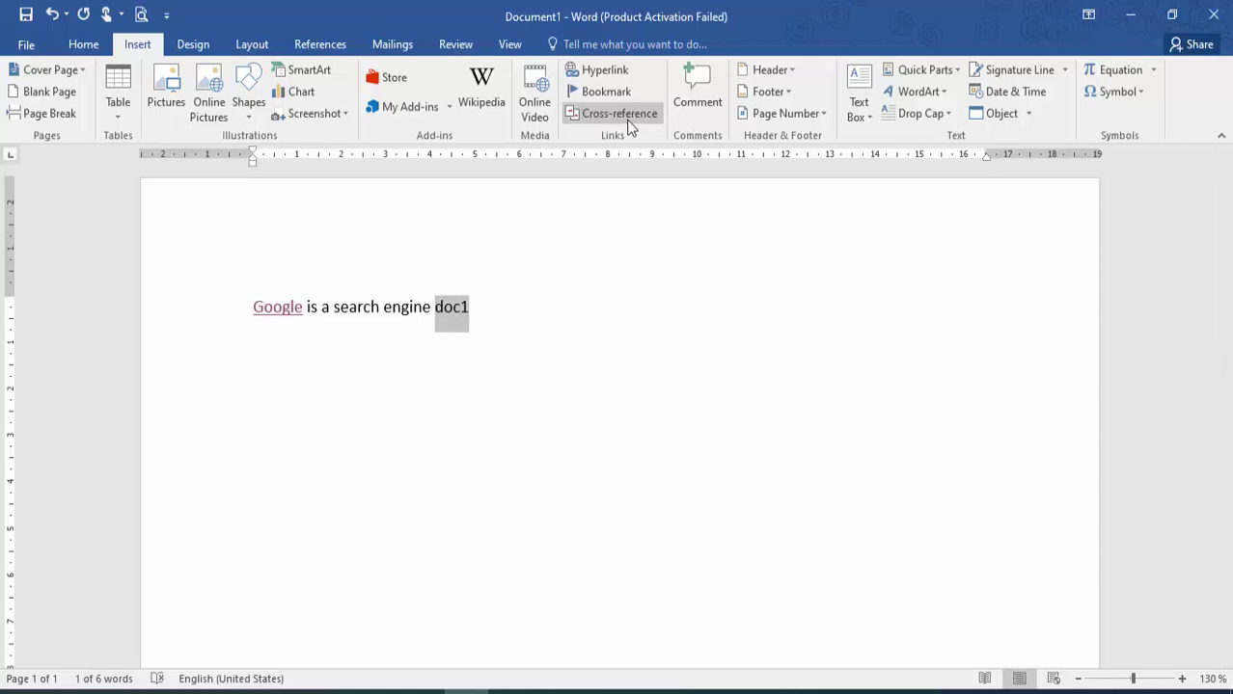
click(599, 74)
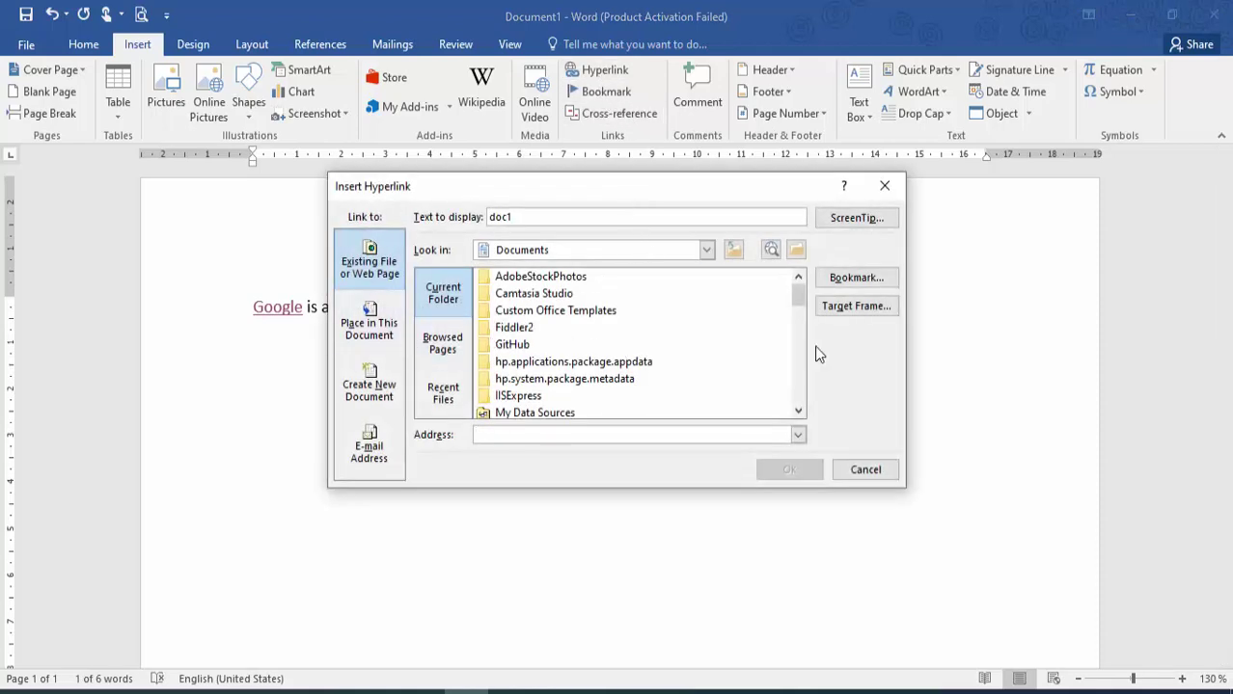
click(797, 374)
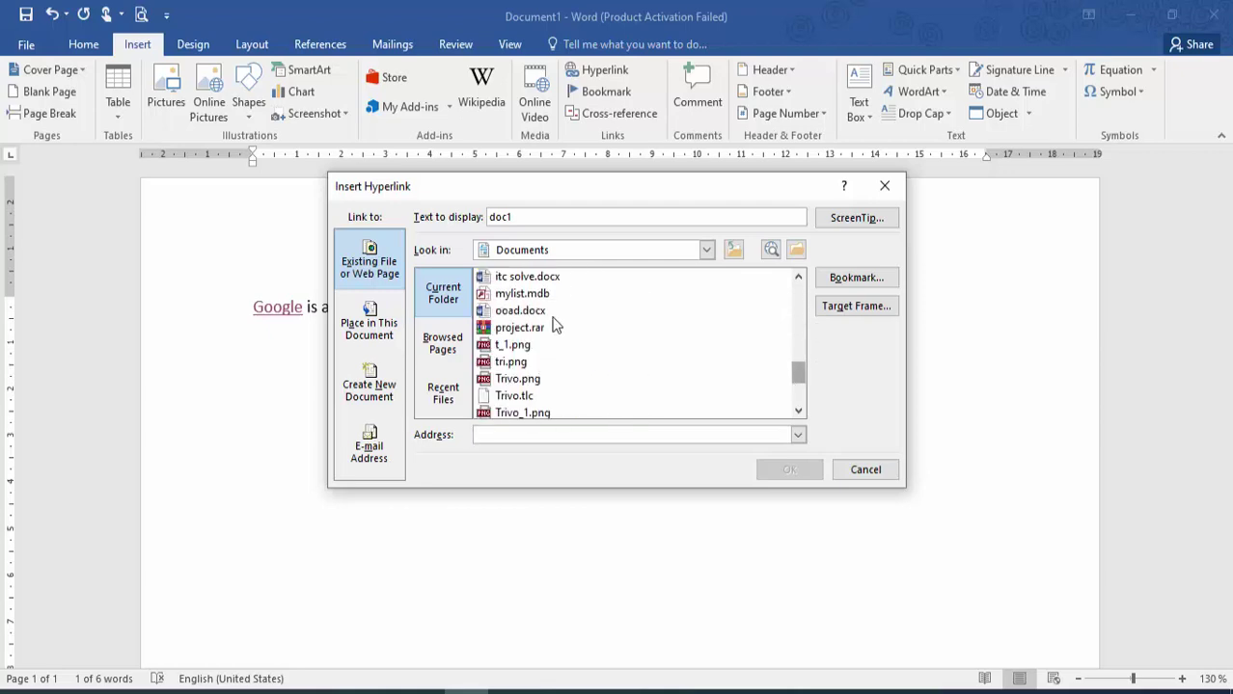
double_click(527, 279)
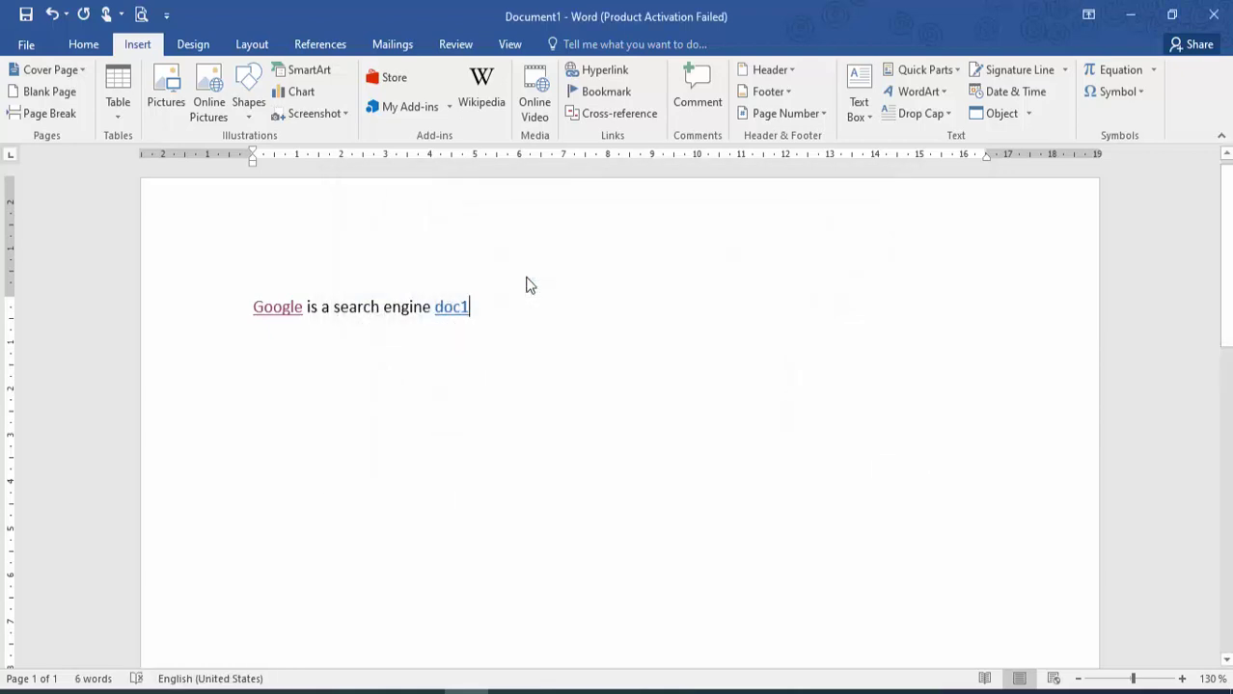
- Follow the "doc1" hyperlink, accepting the security notice, and close the linked document
ctrl+click(457, 308)
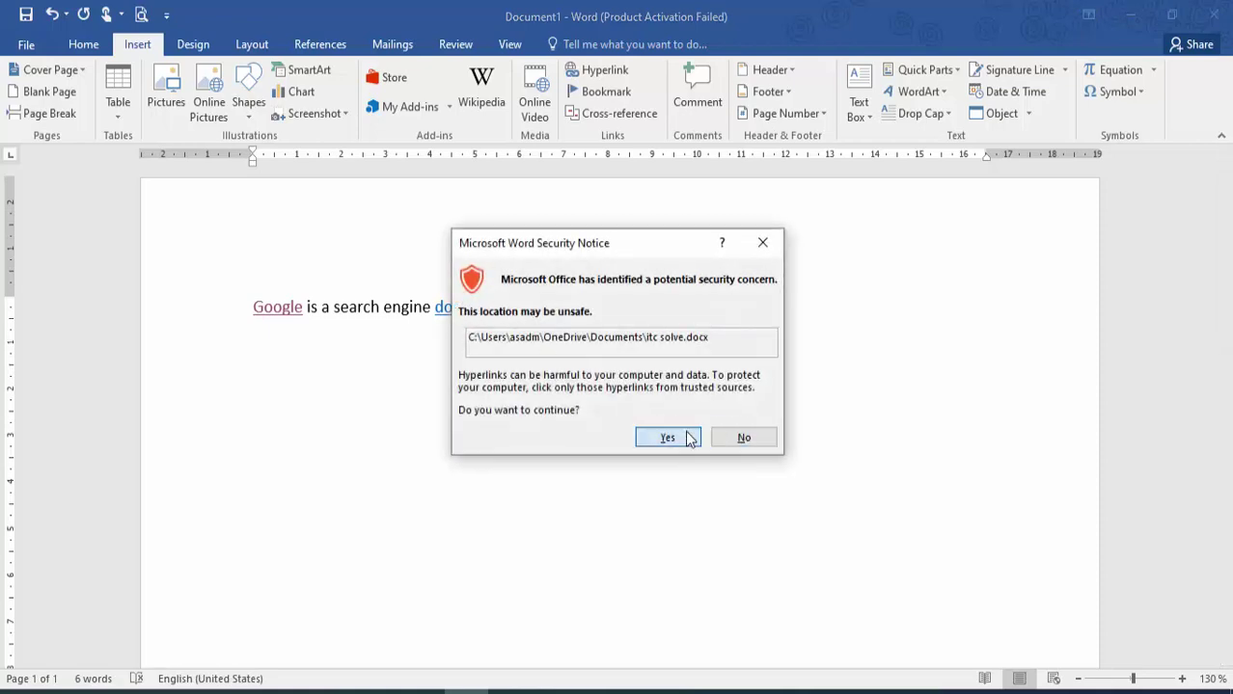
click(667, 438)
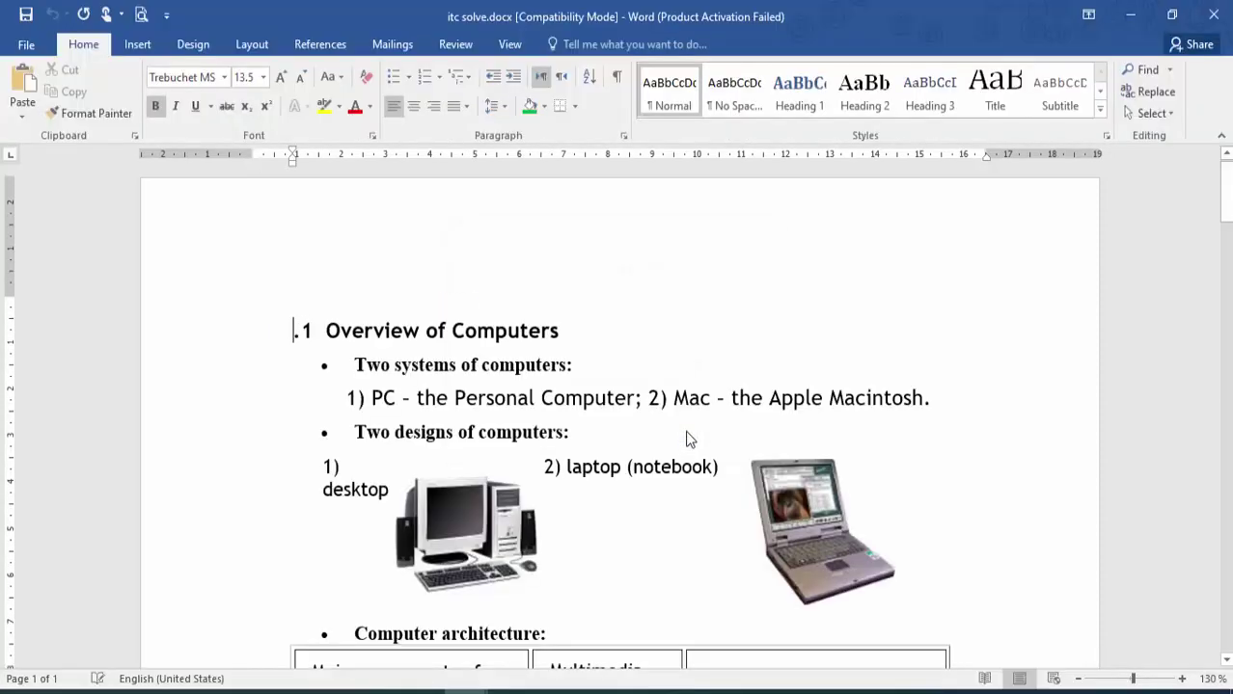
click(1224, 13)
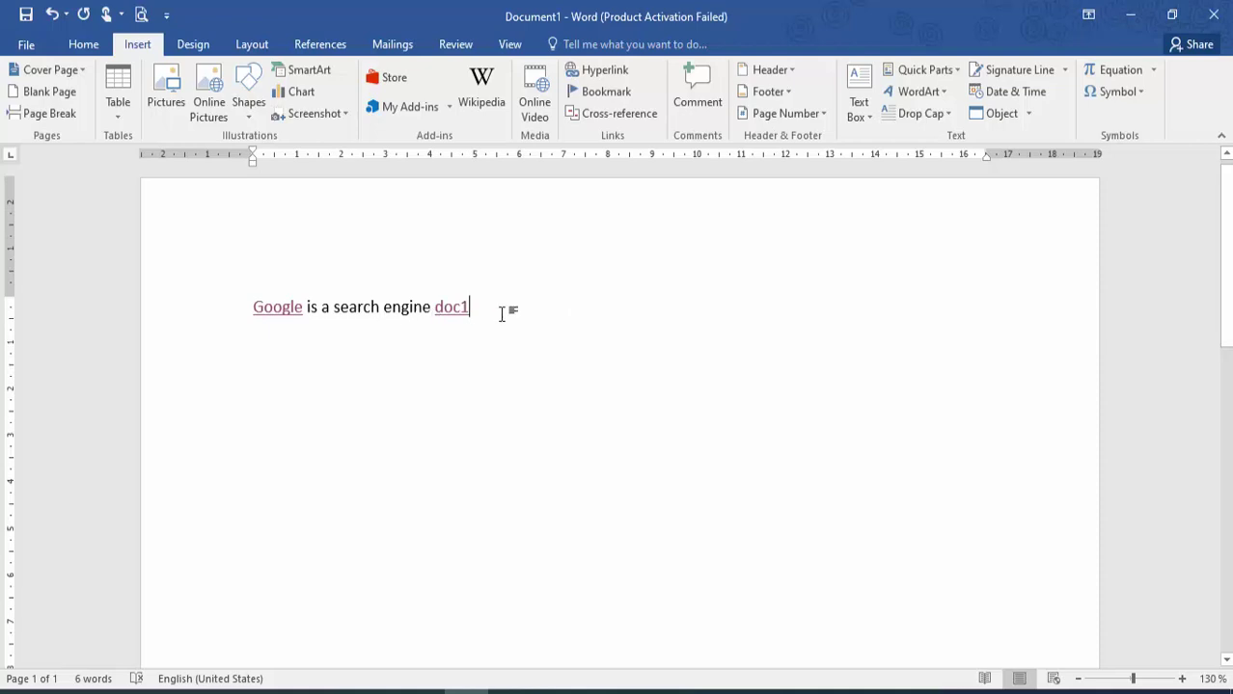
- Delete the whole hyperlink sentence and fill the document with sample paragraphs generated by =rand()
scroll(783, 390, down, 2)
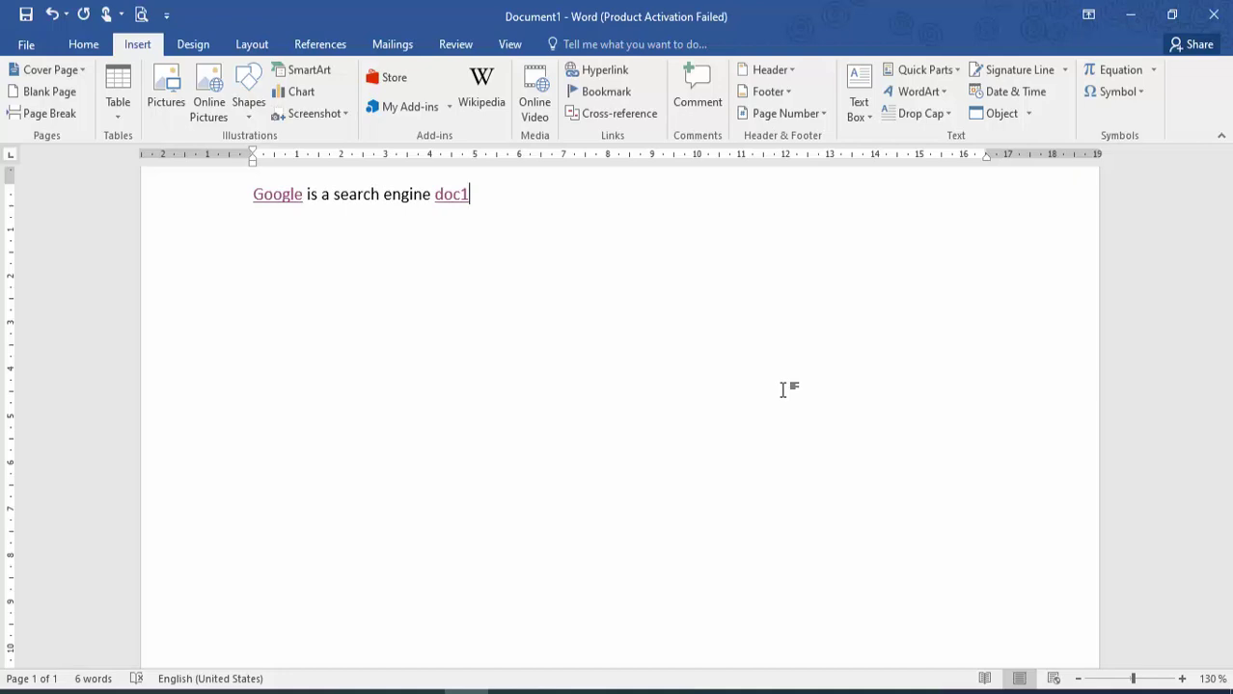
key(ctrl+a)
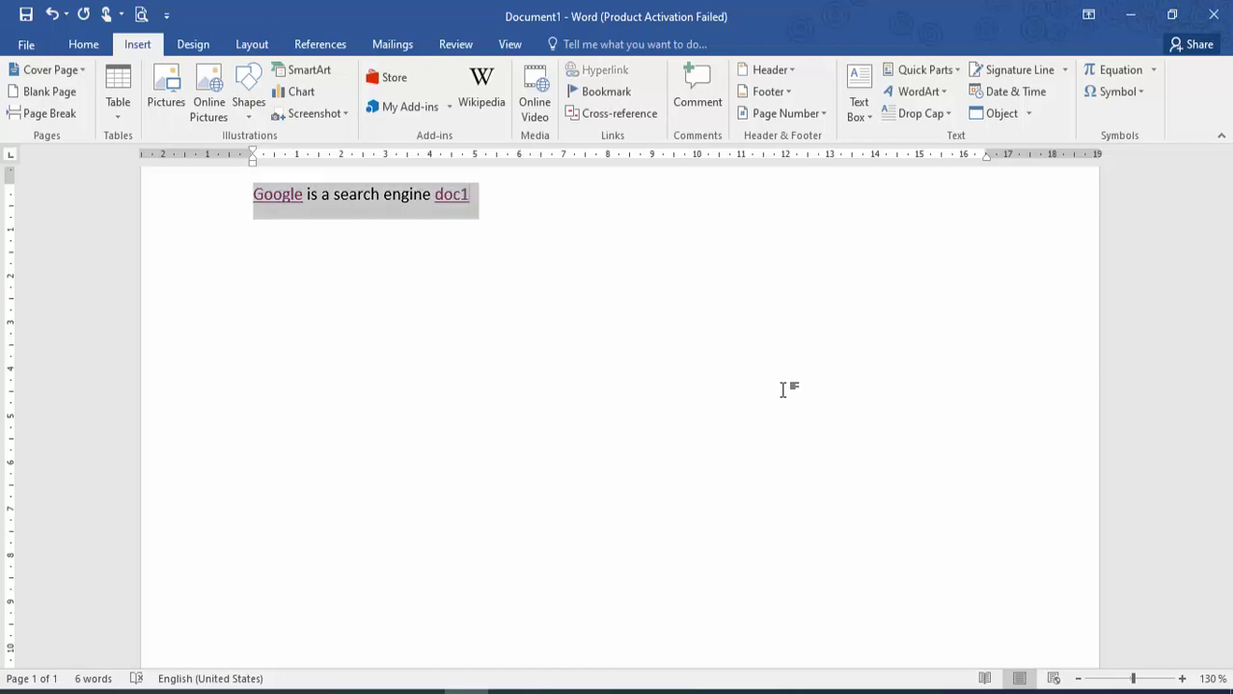
key(Delete)
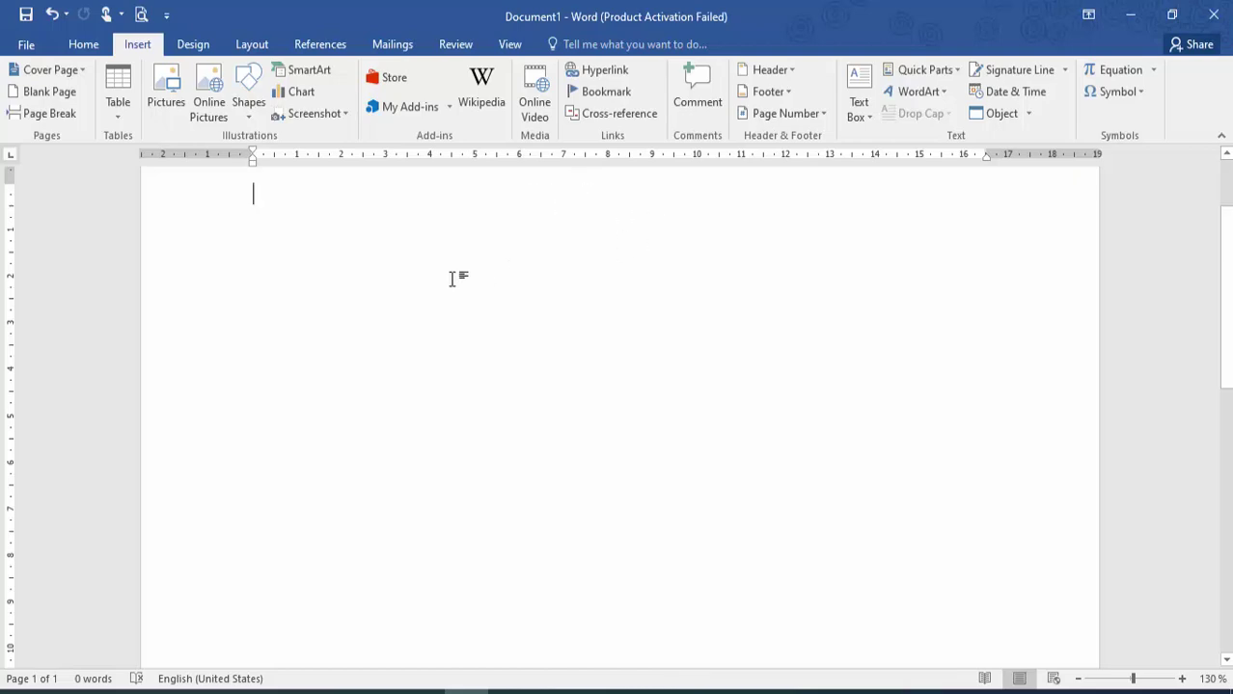
text(=ran)
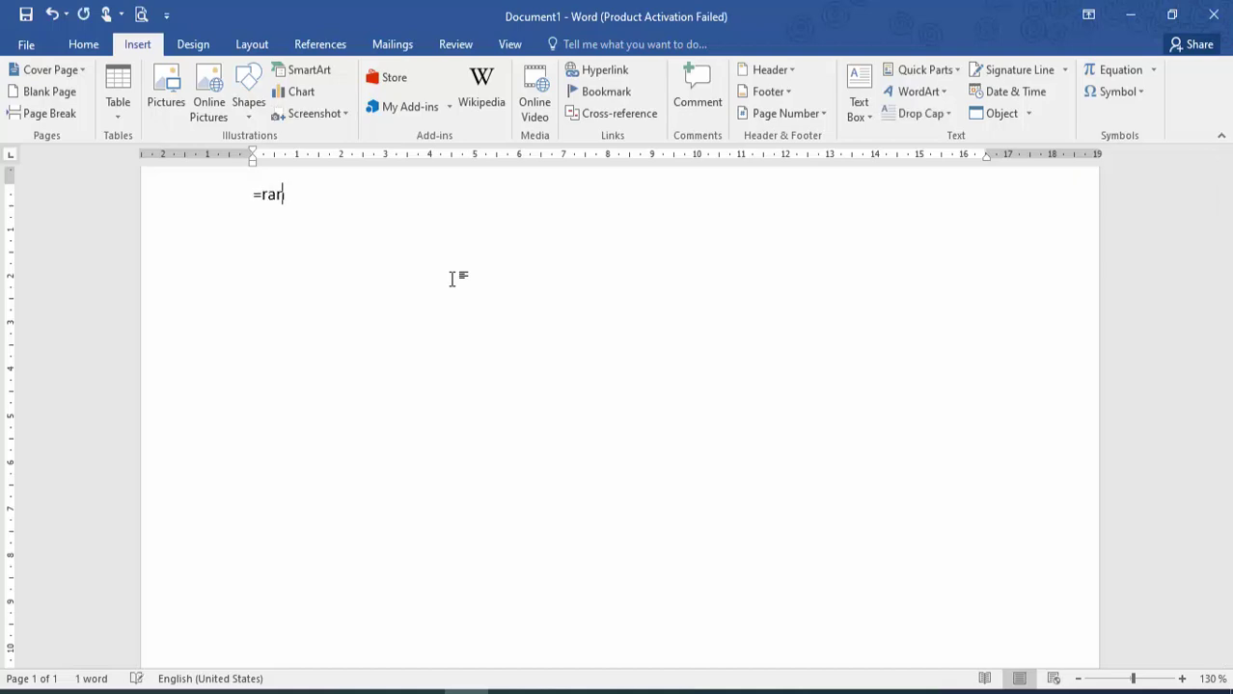
text(d())
key(Return)
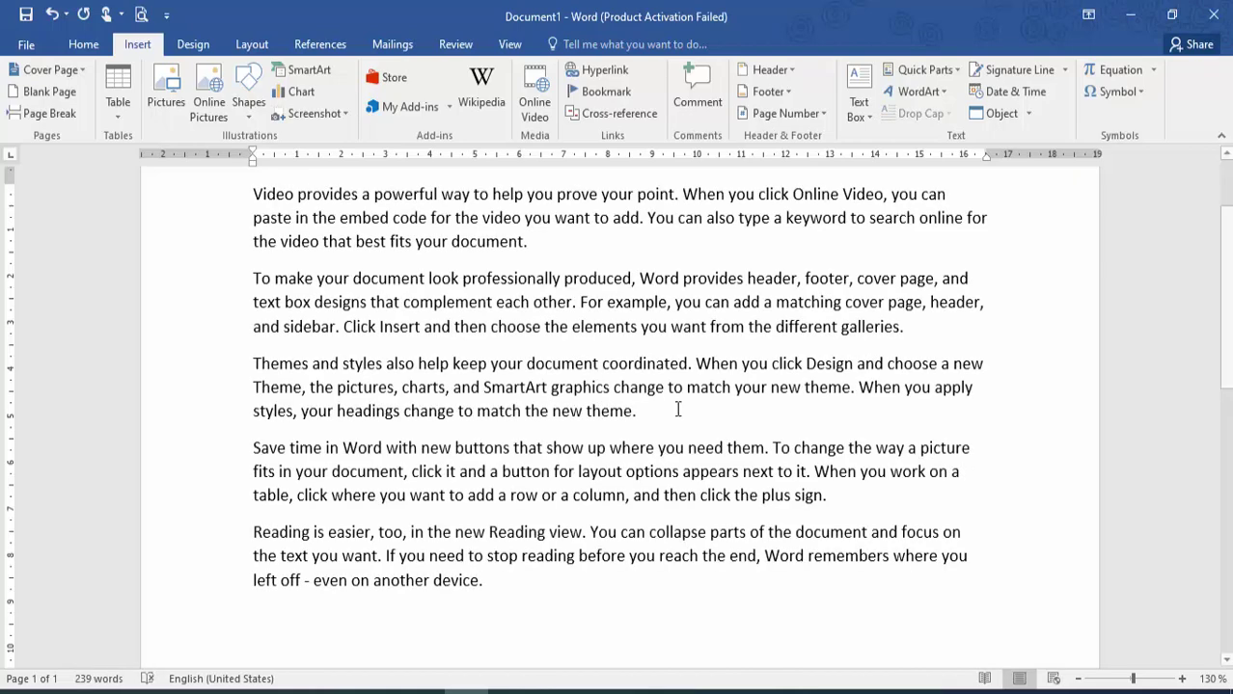
- Add the comment "Todays Work" to the word "sign" that ends the fourth paragraph
click(722, 541)
click(711, 116)
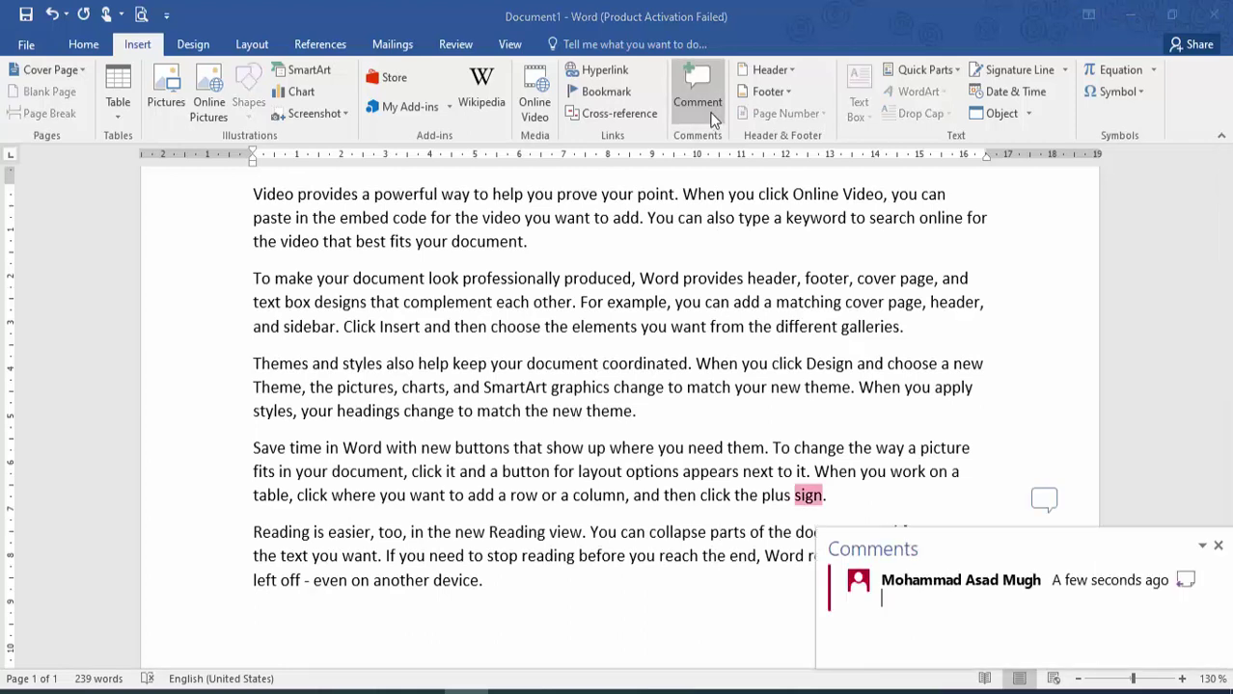
text(Todays Work)
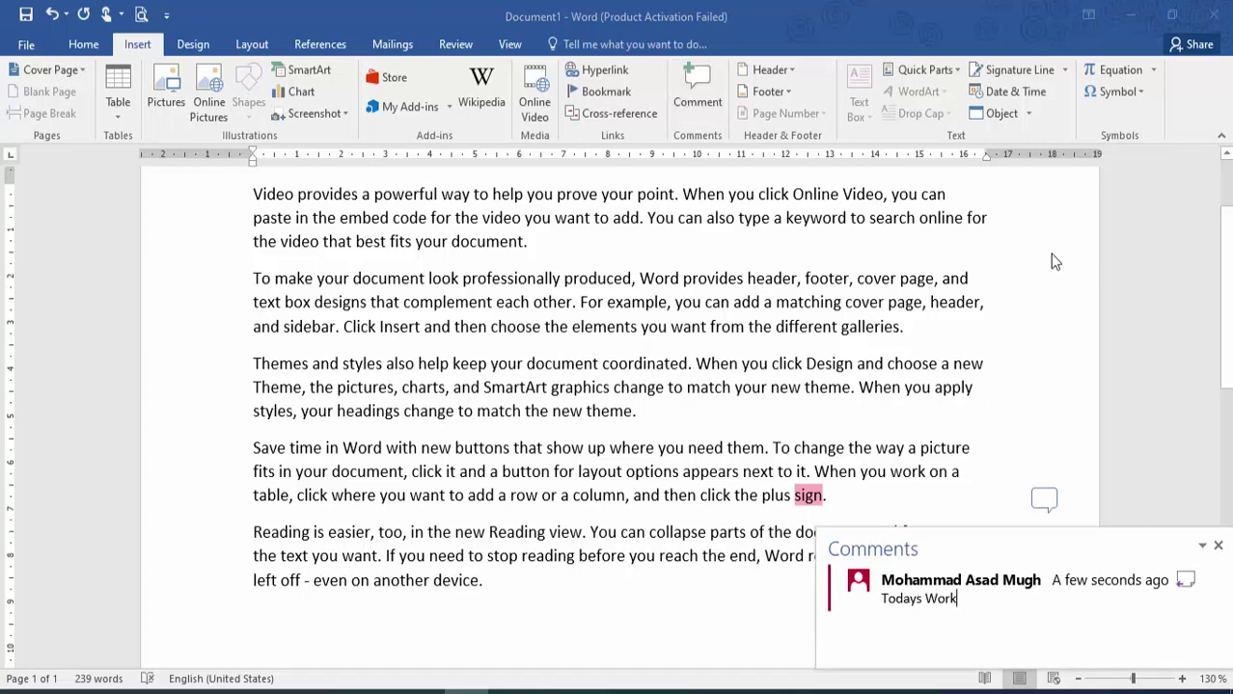
click(1037, 365)
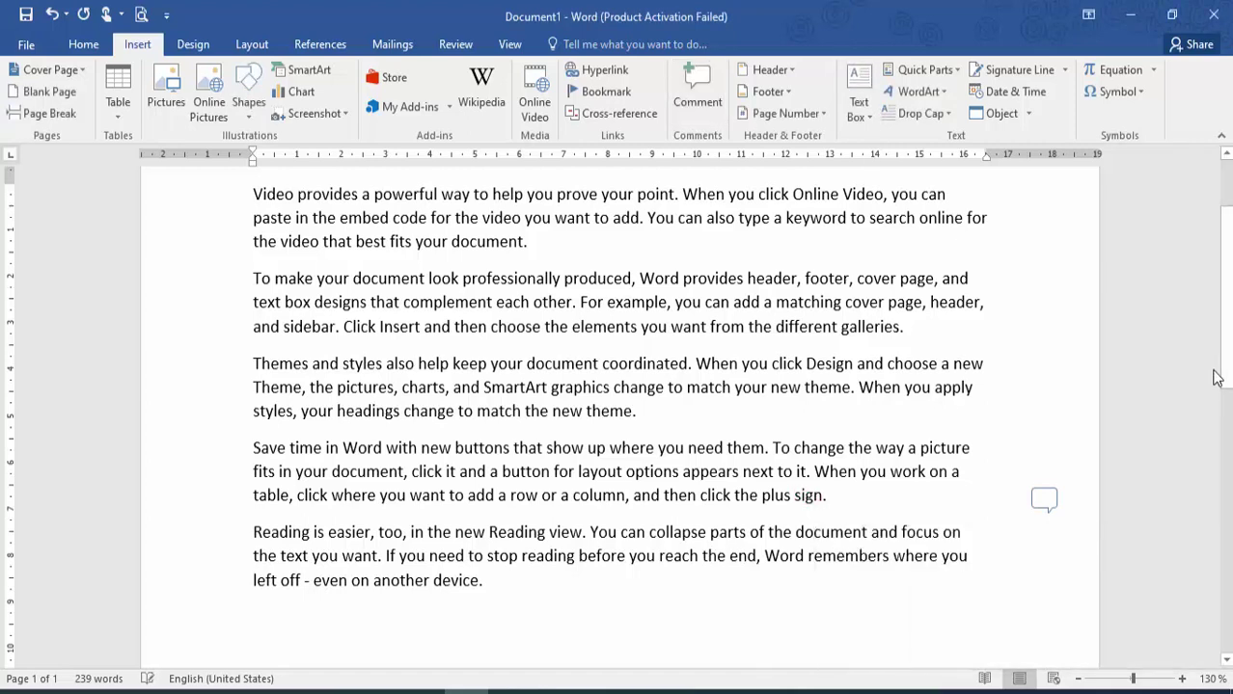
- Reopen the comment beside the fourth paragraph to view its text, and close it again
click(1041, 503)
click(1042, 506)
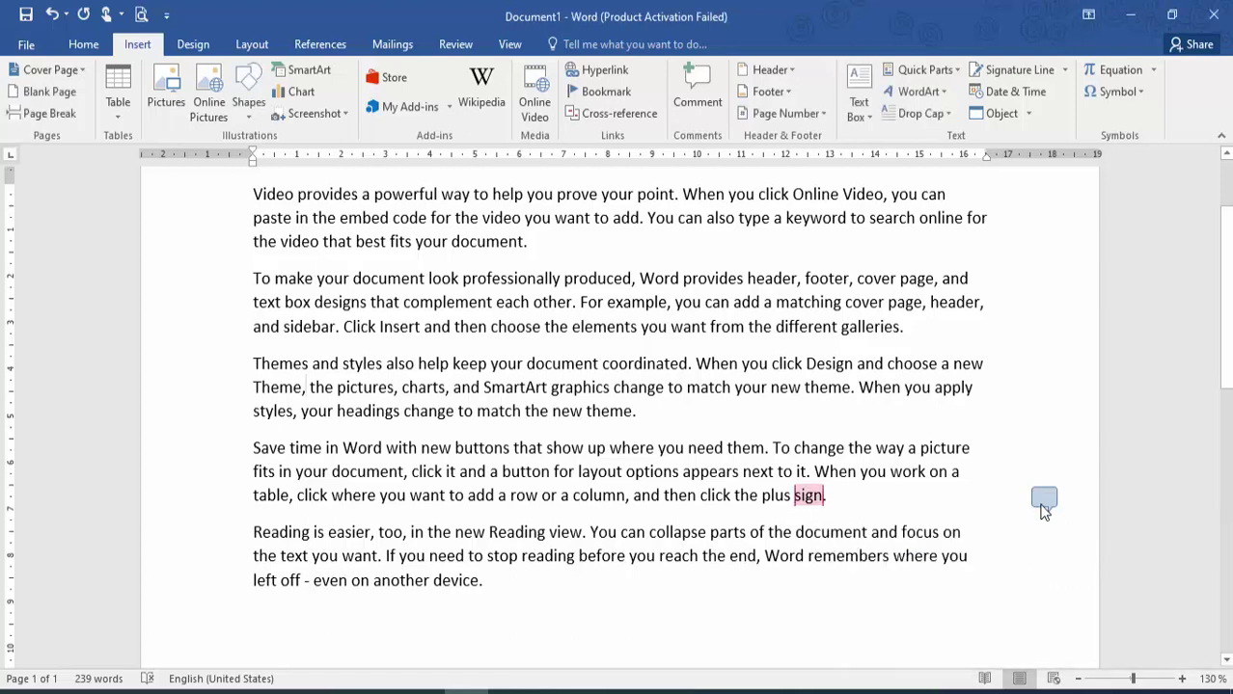
click(1041, 506)
click(1042, 505)
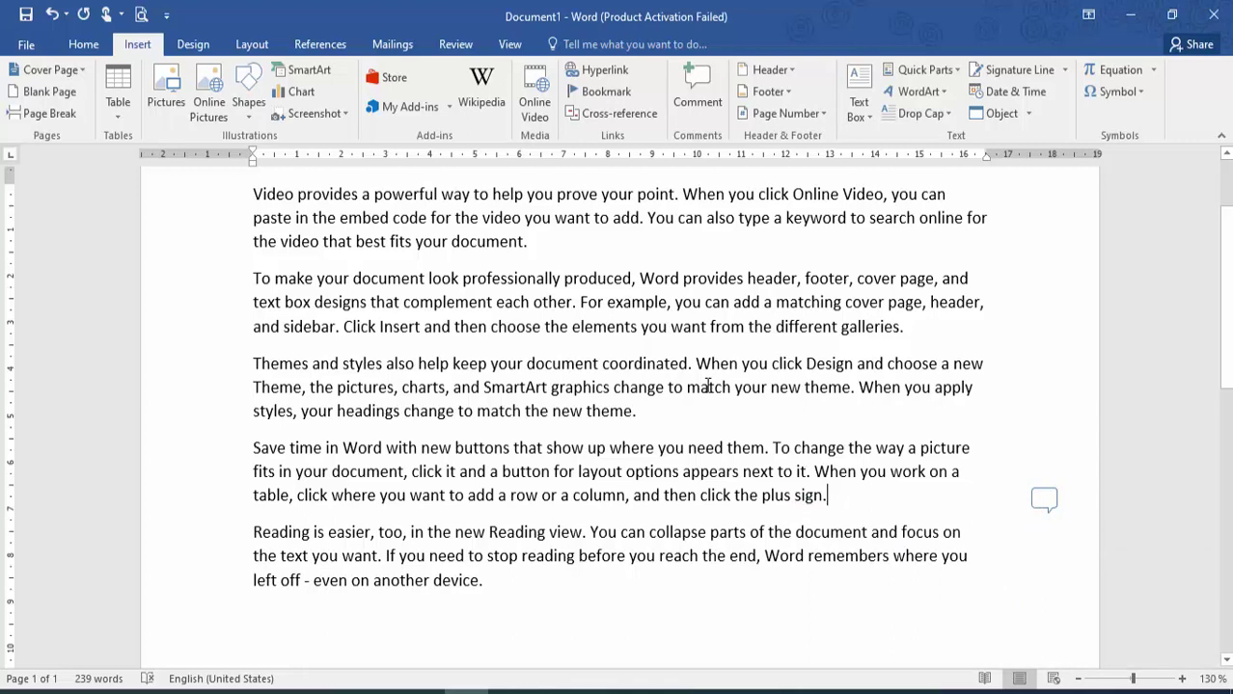
click(1038, 498)
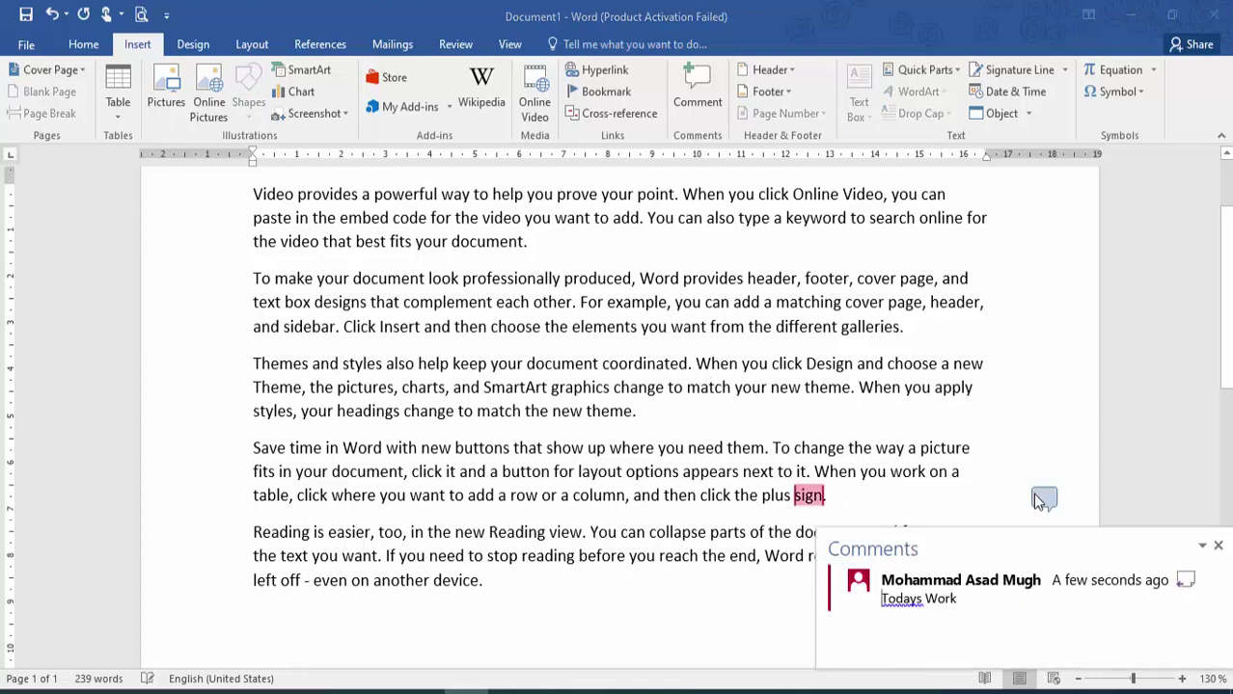
click(1038, 498)
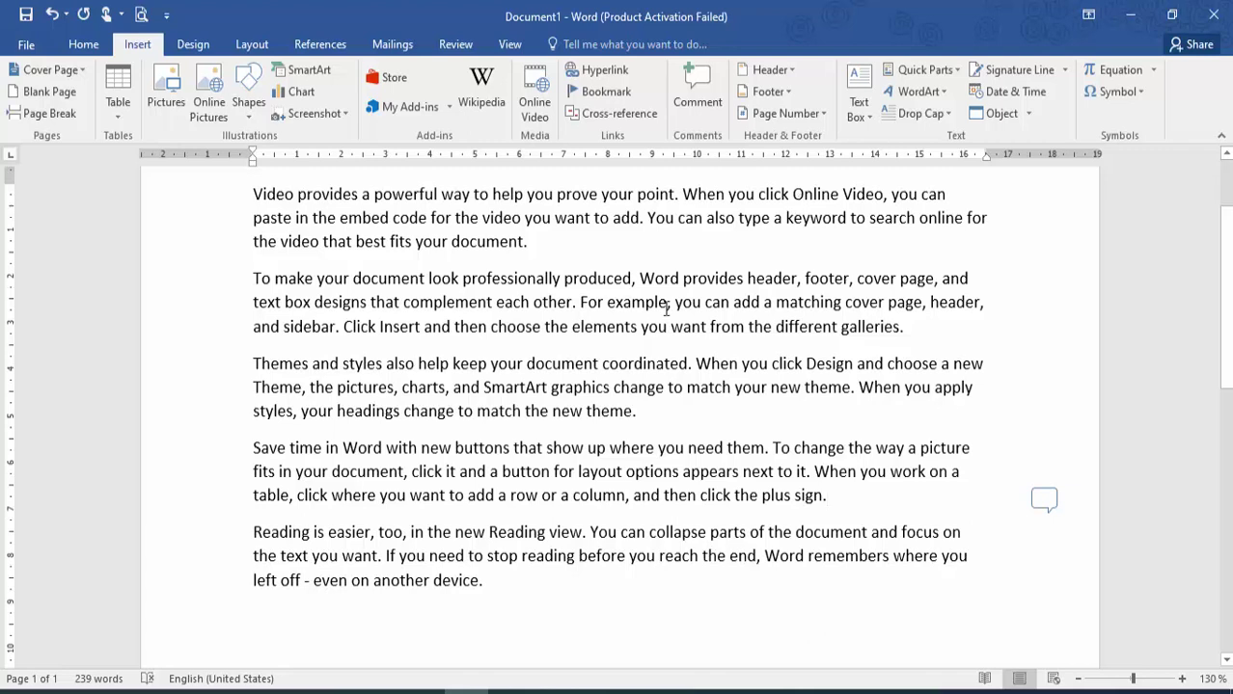
- Delete all the sample paragraphs together with the comment, leaving the page empty
key(ctrl+a)
key(Delete)
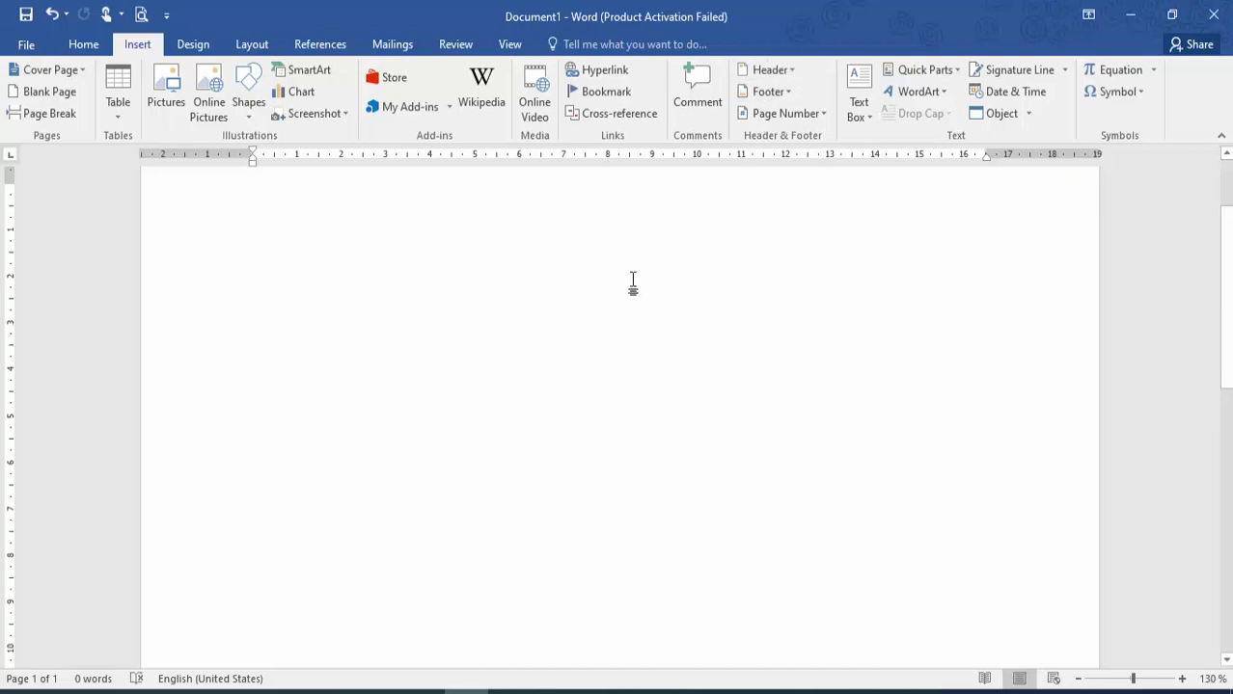
click(1227, 157)
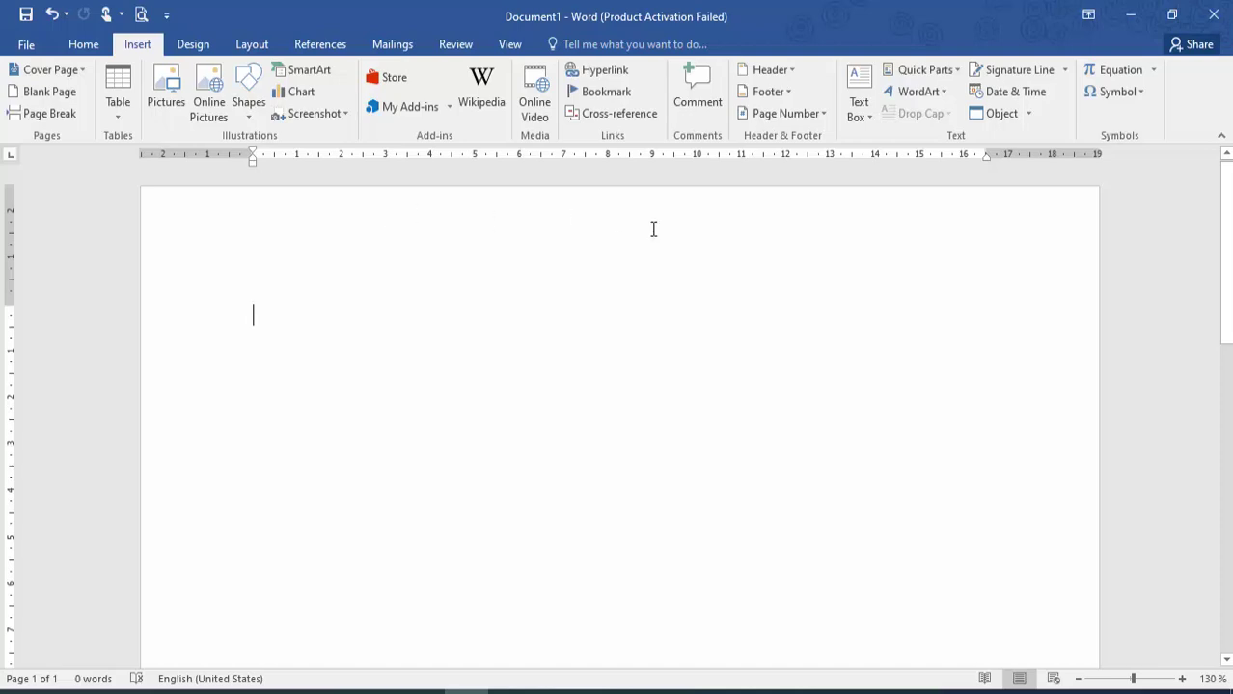
- Insert the Banded header, enter TECHIEASAD as its document title and leave header editing
click(791, 69)
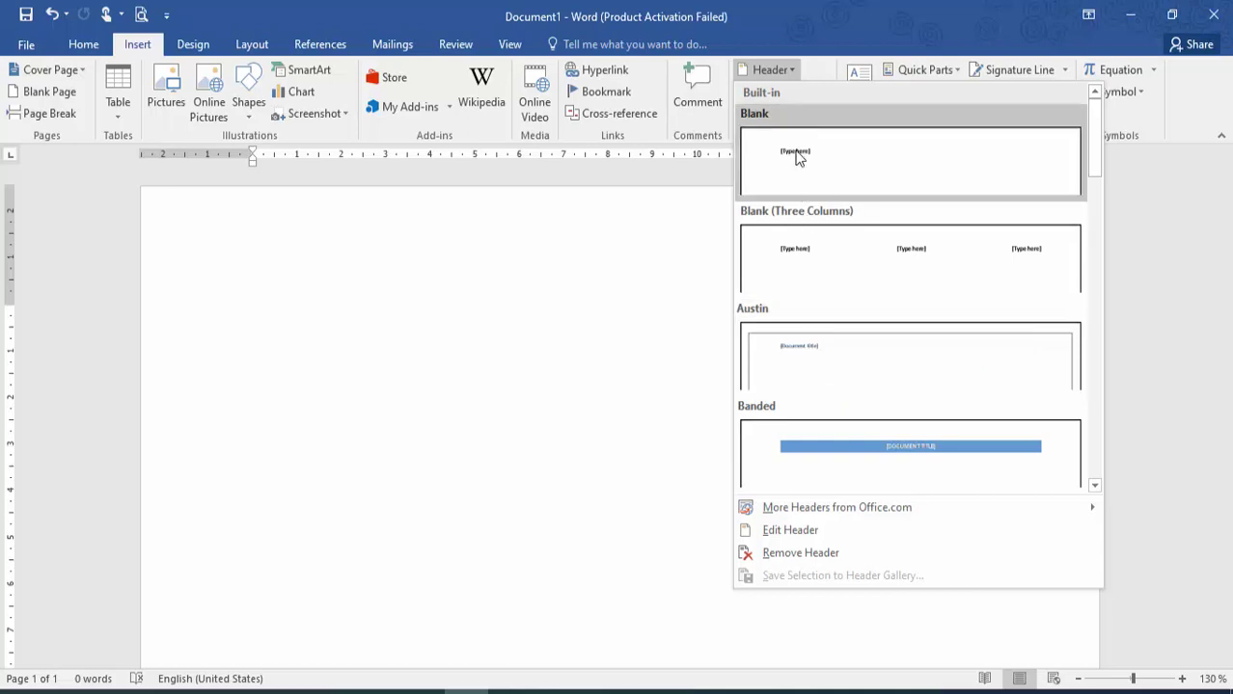
click(871, 484)
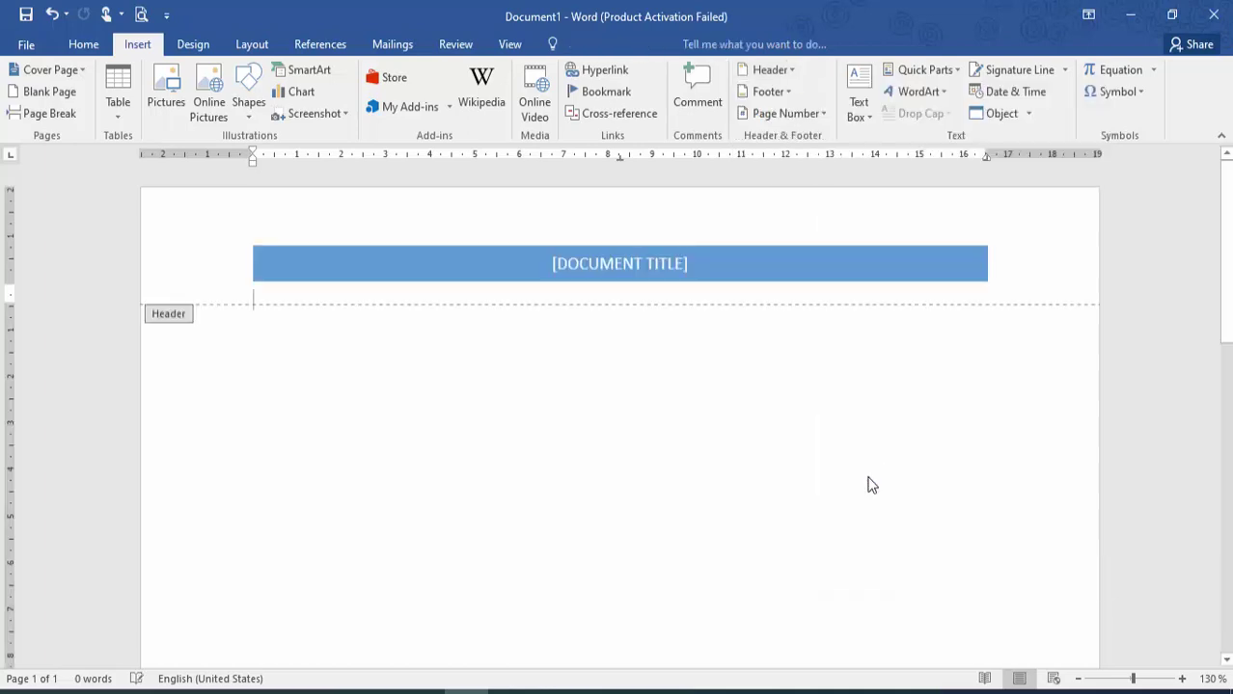
click(679, 264)
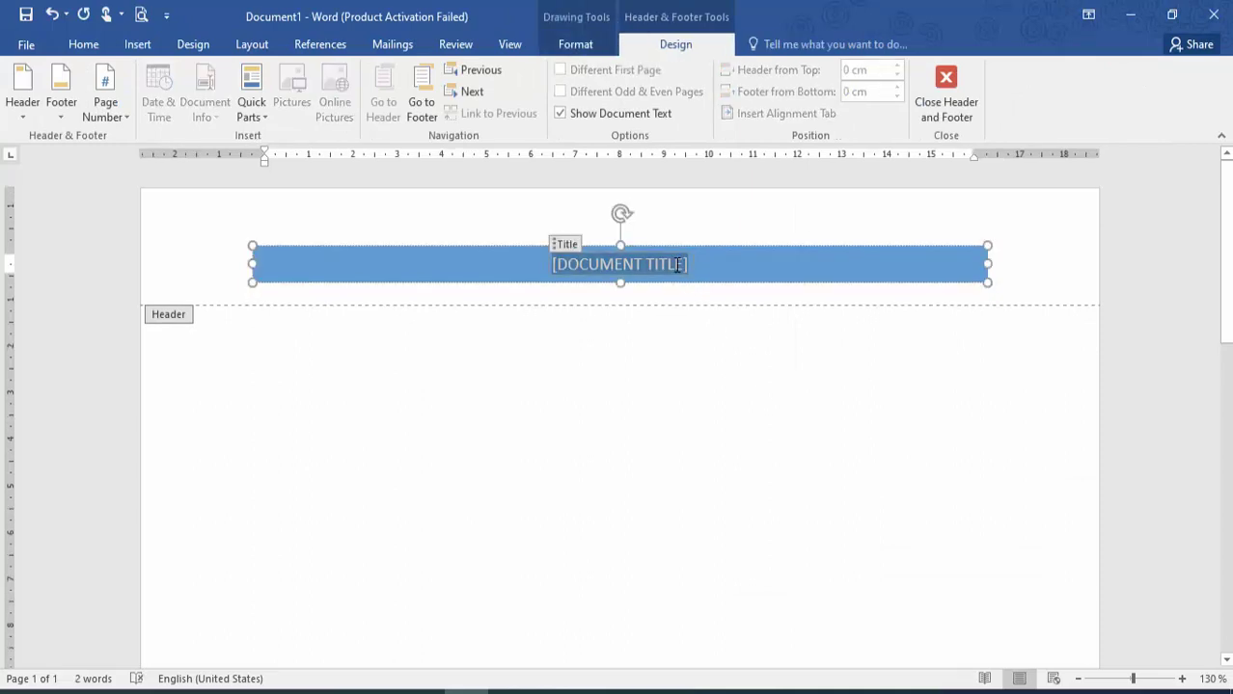
text(TEC)
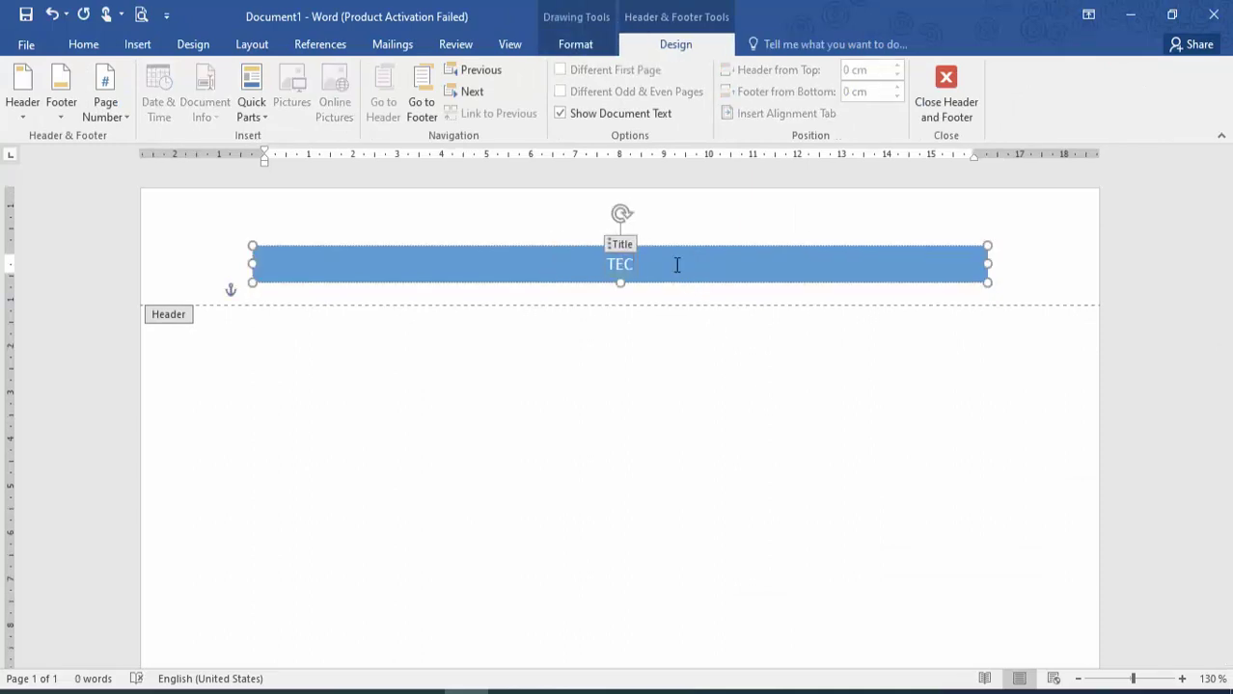
text(HIEASAD)
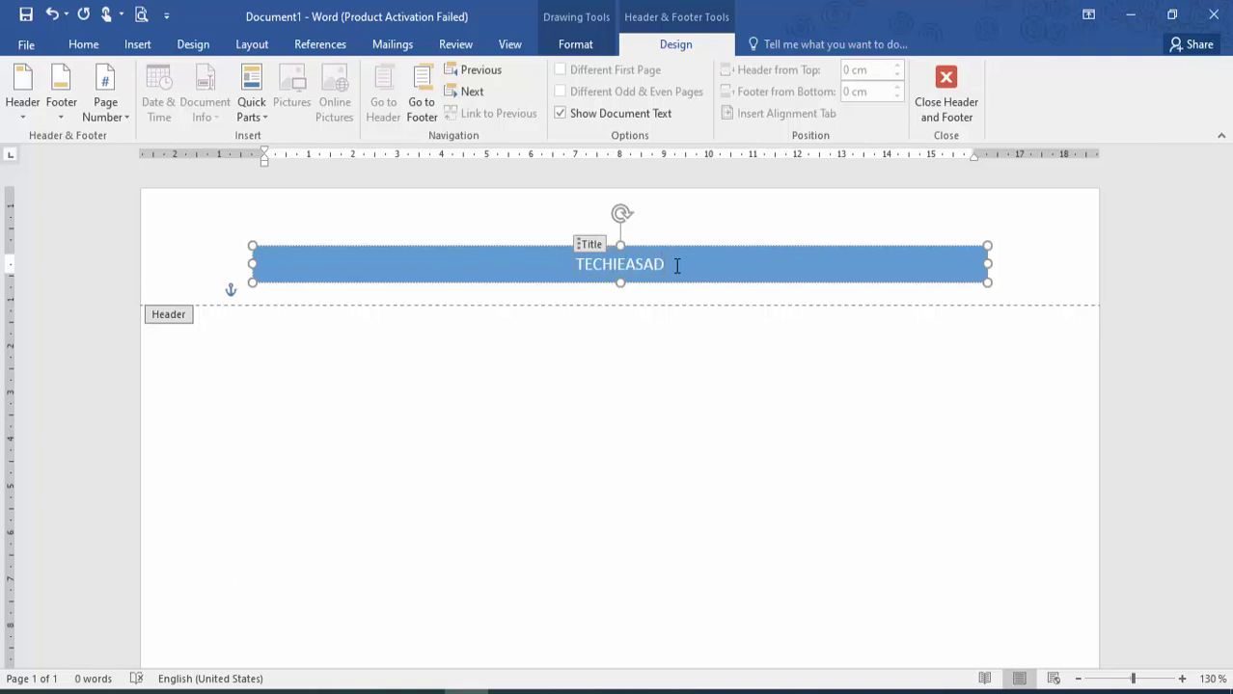
click(946, 101)
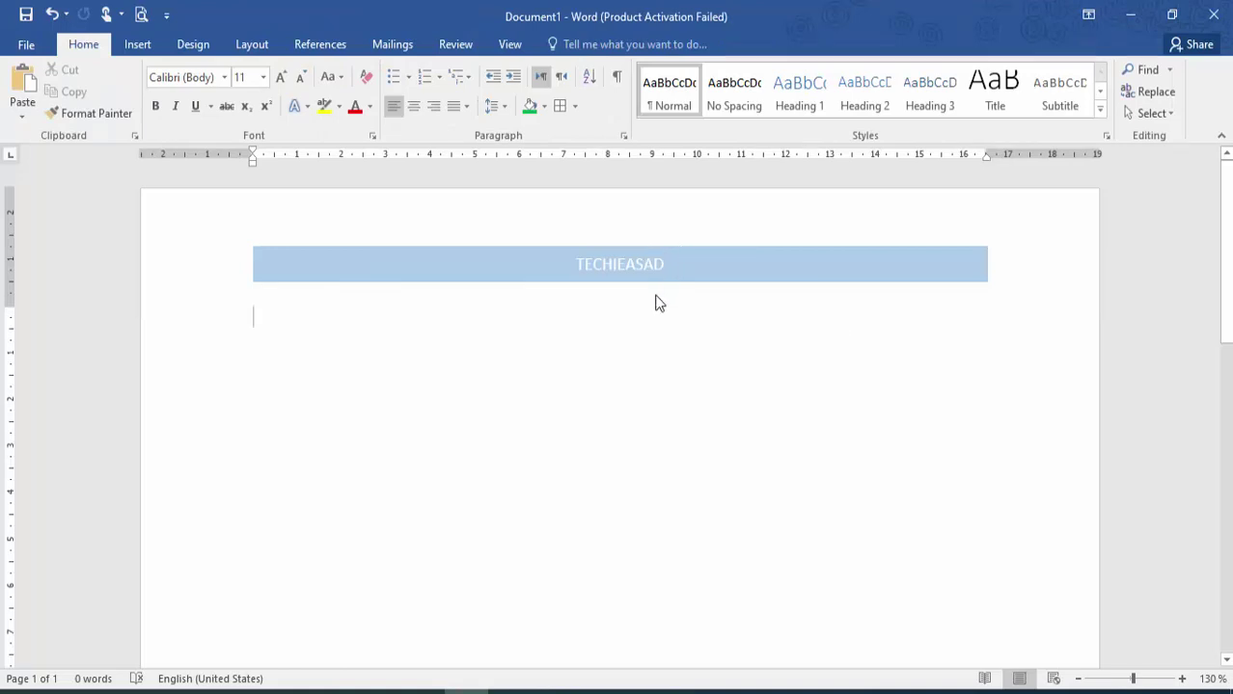
- Insert a page break to check the header on the second page, and return to the first page
key(ctrl+Return)
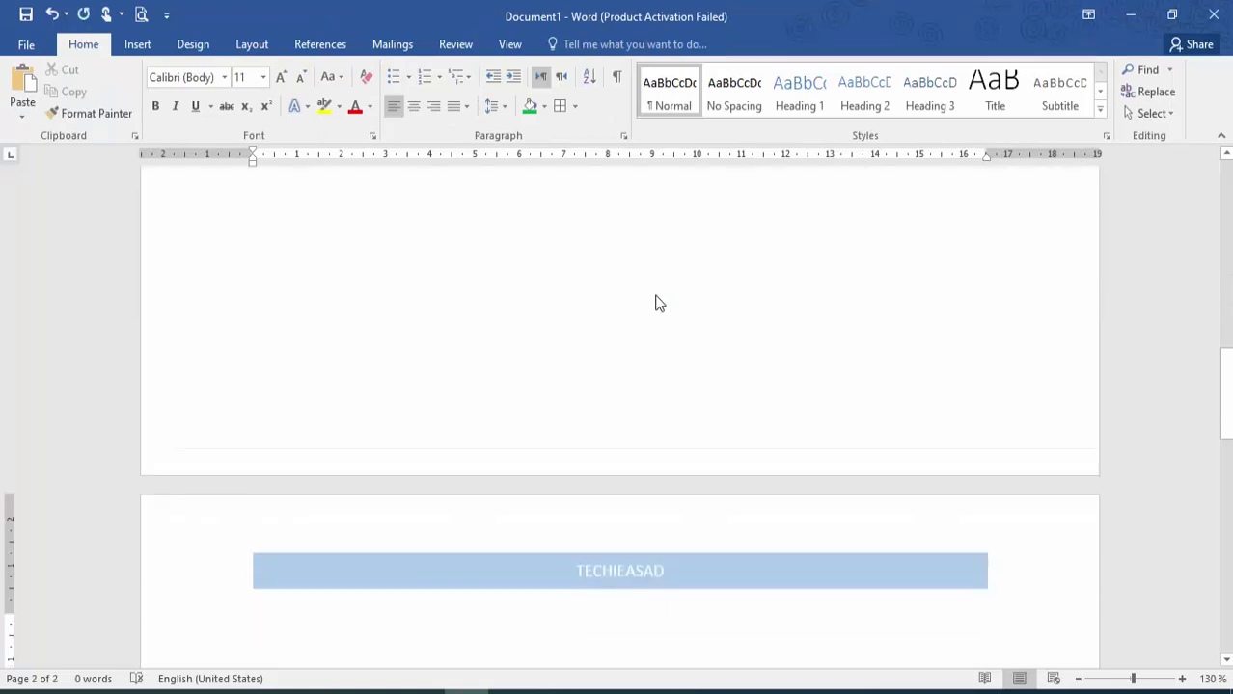
key(BackSpace)
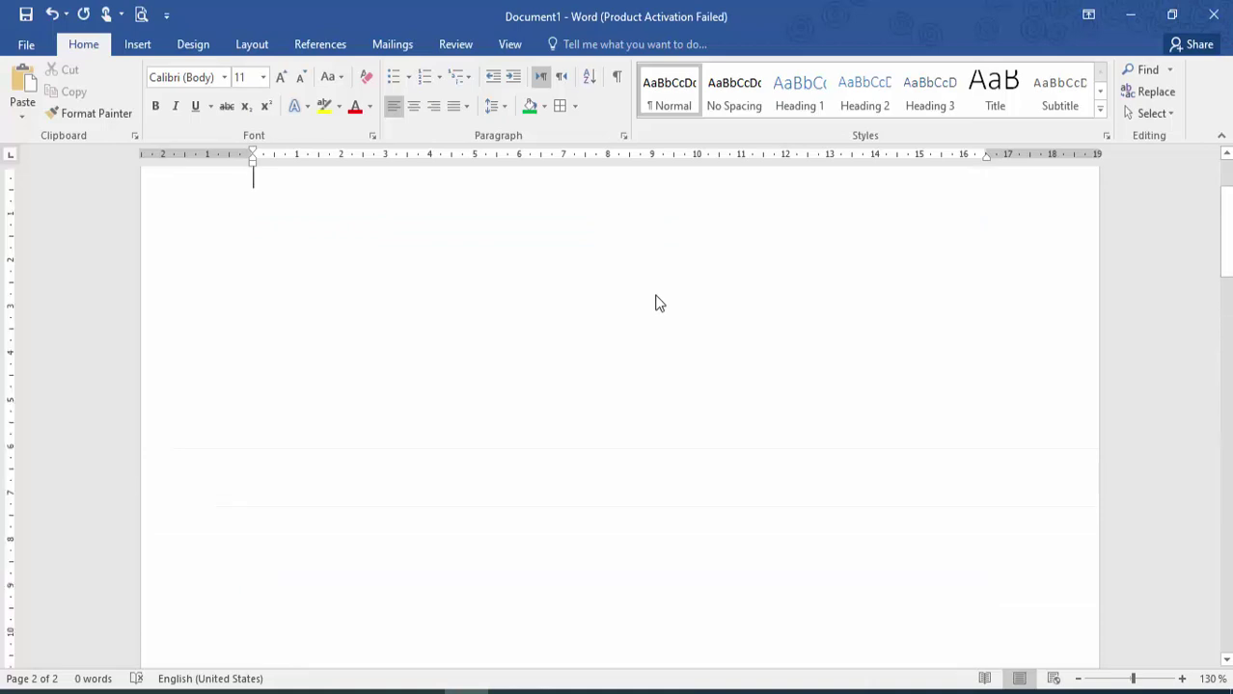
click(1224, 158)
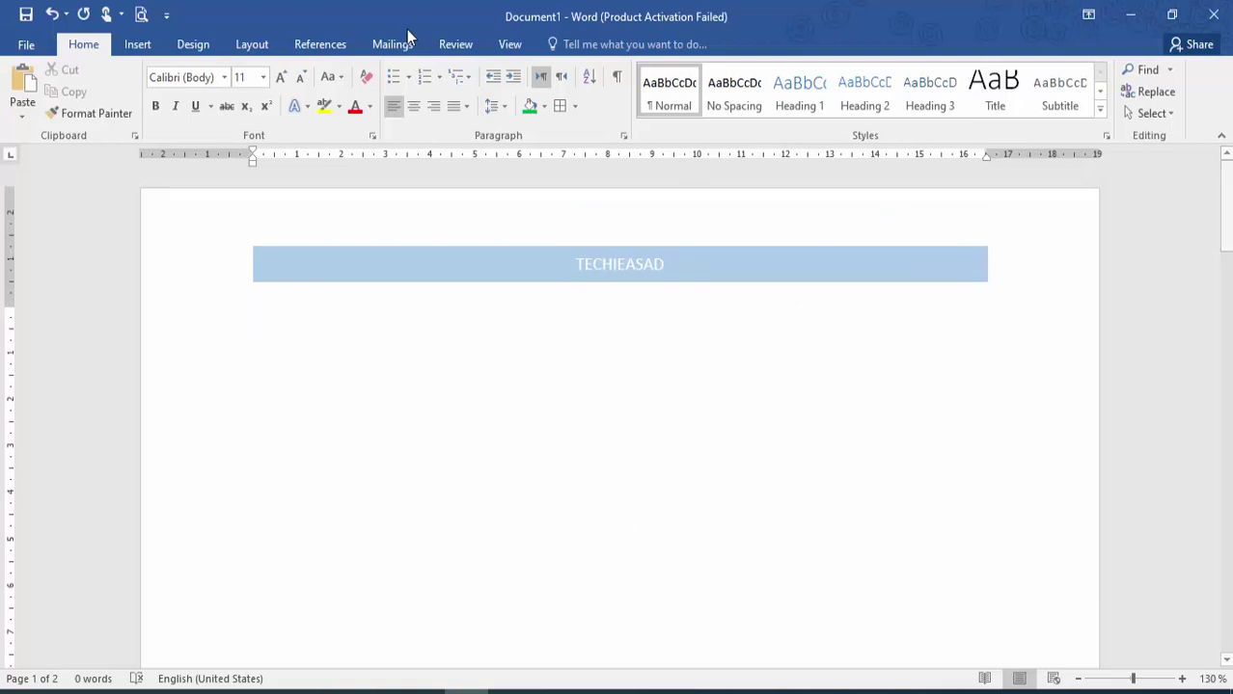
- Reopen the header for editing and look through its page number options and available date and time formats
double_click(559, 283)
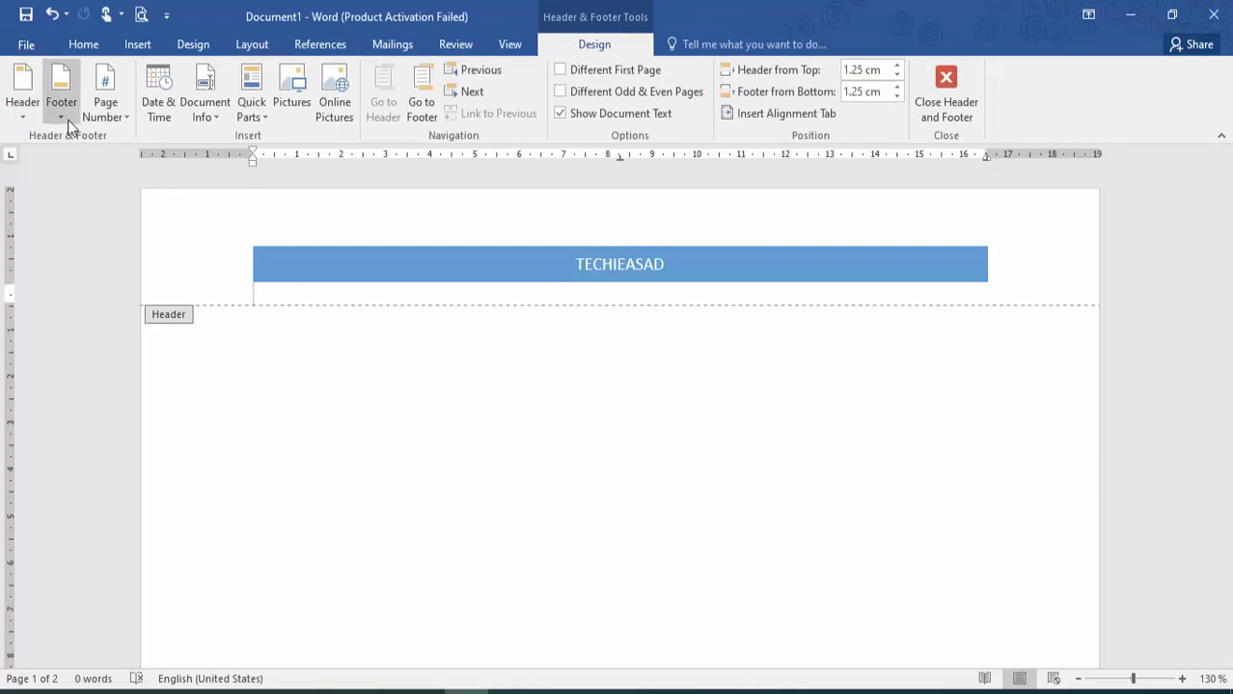
click(106, 108)
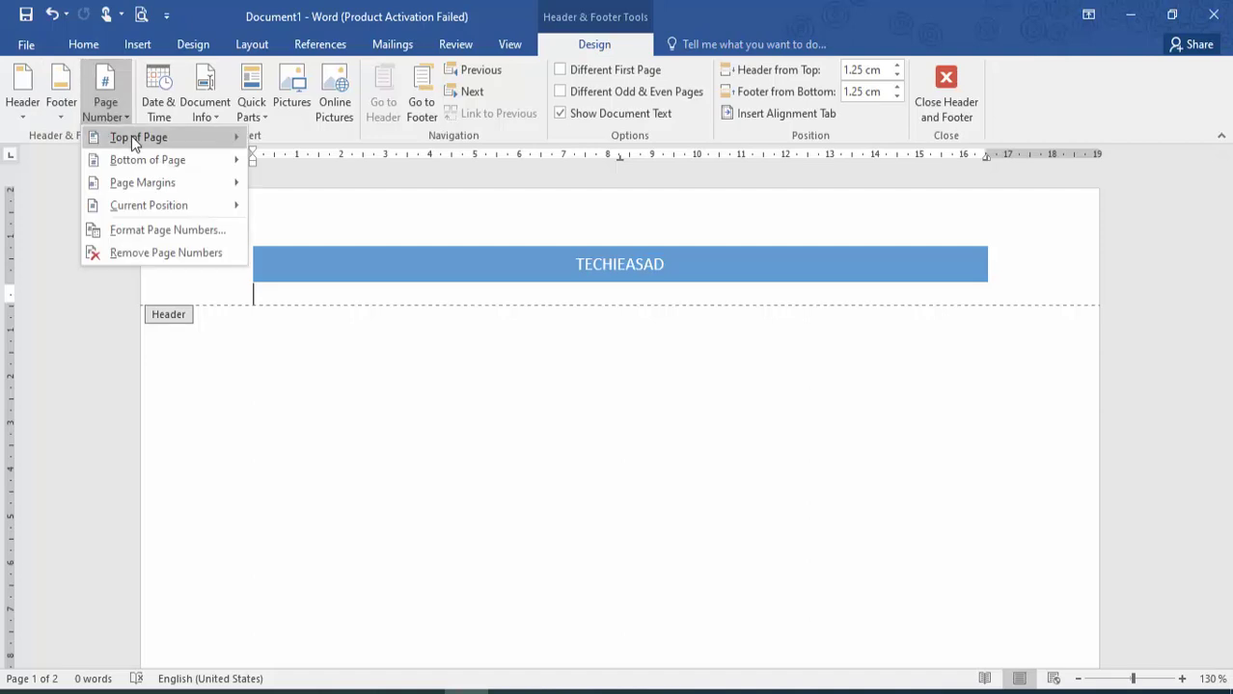
click(159, 108)
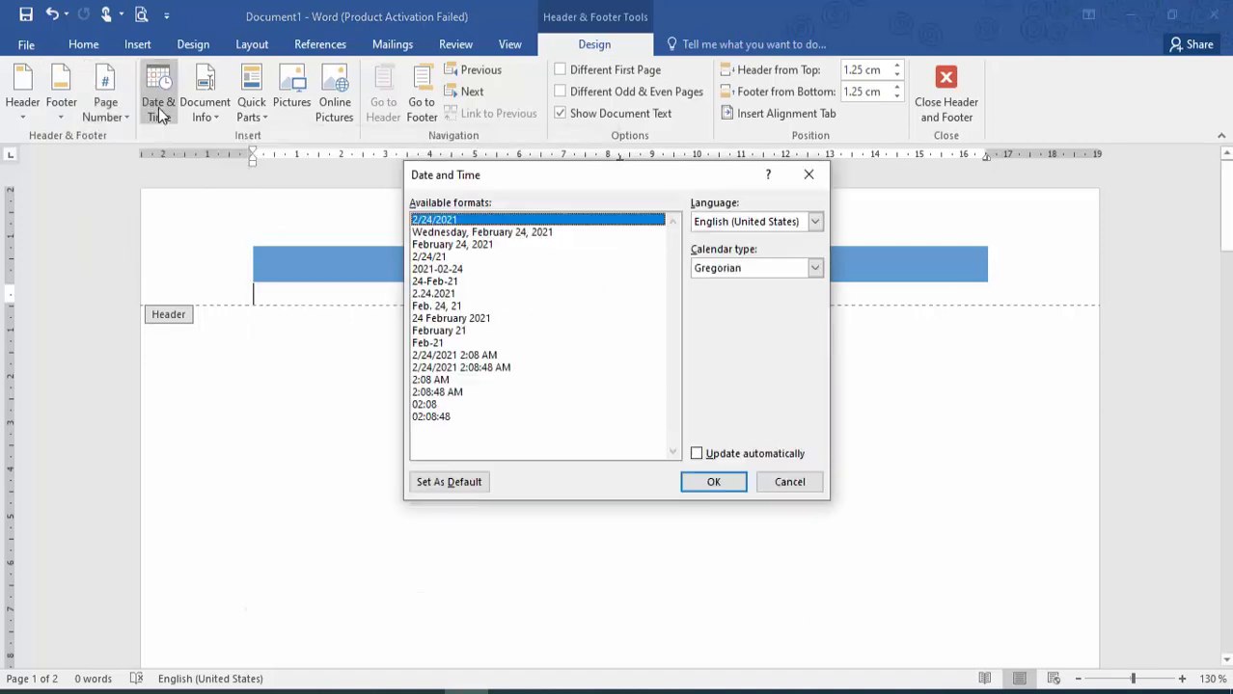
click(791, 480)
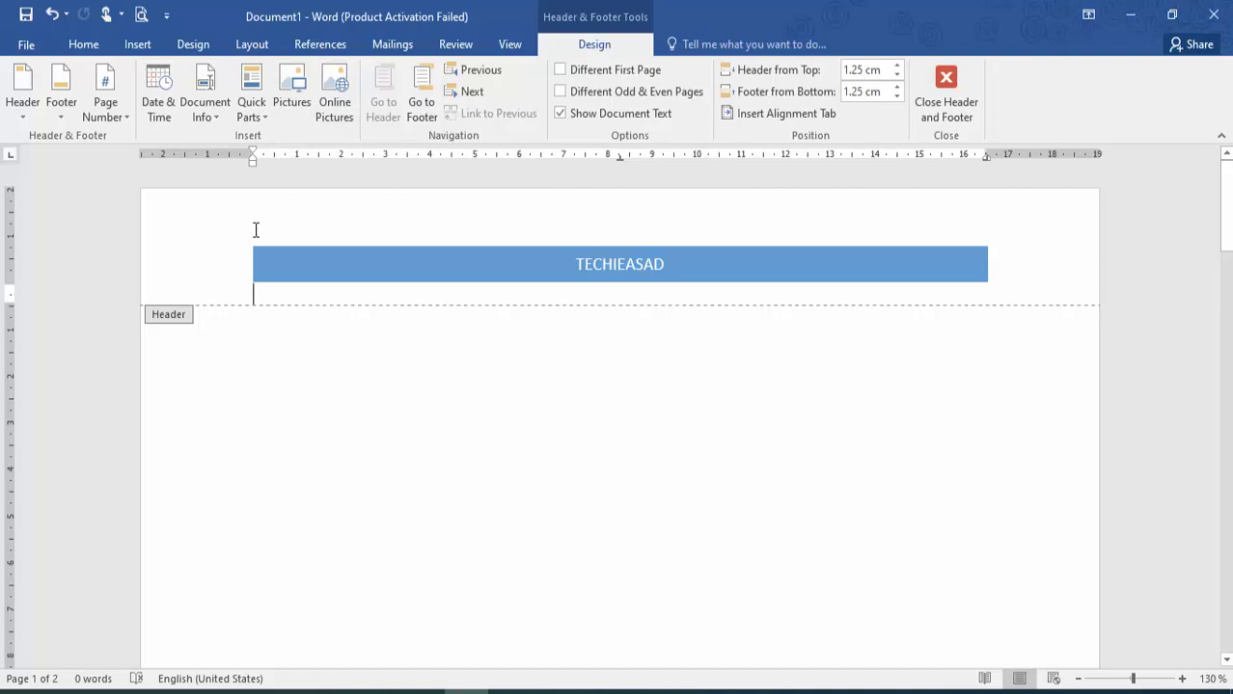
- Try the Different Odd & Even Pages option on the header, turn it off again and leave header editing
click(627, 76)
click(628, 90)
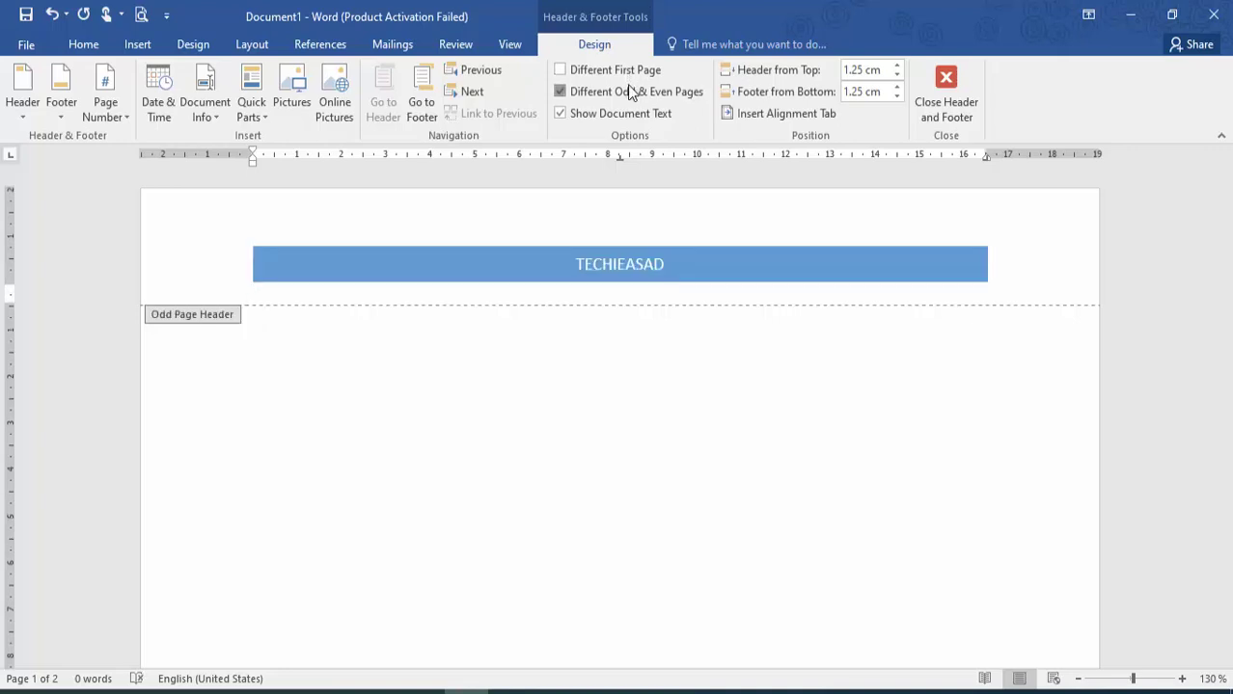
click(627, 88)
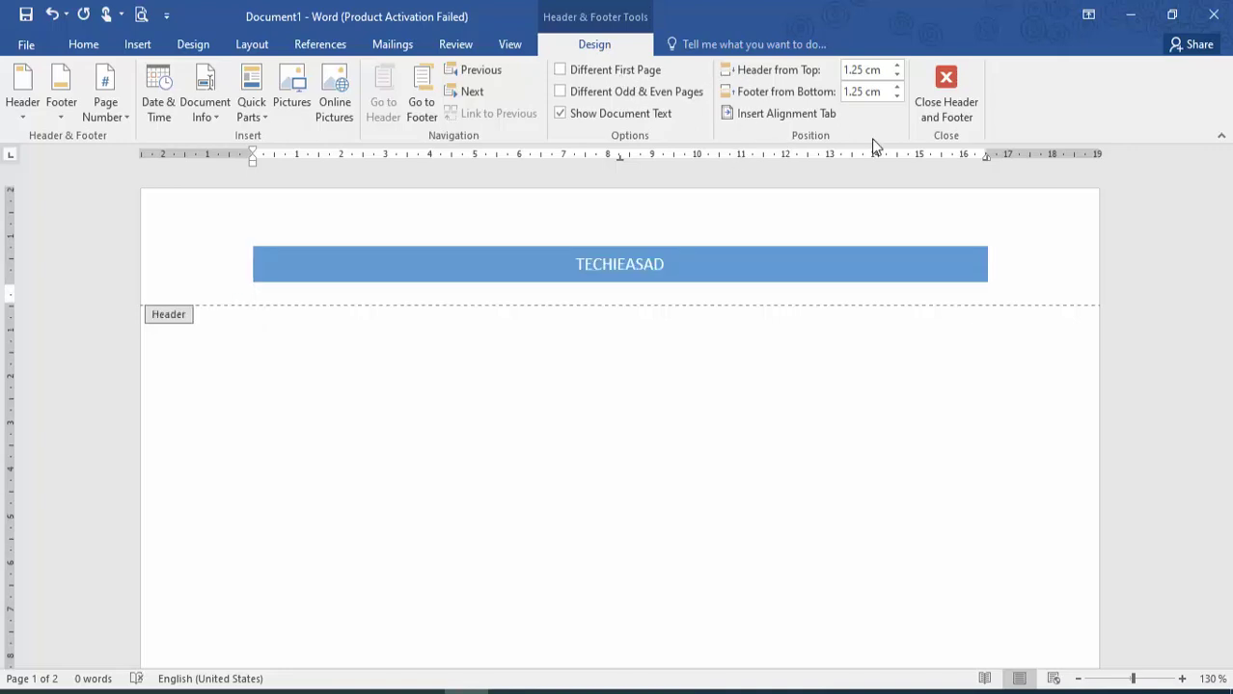
click(964, 116)
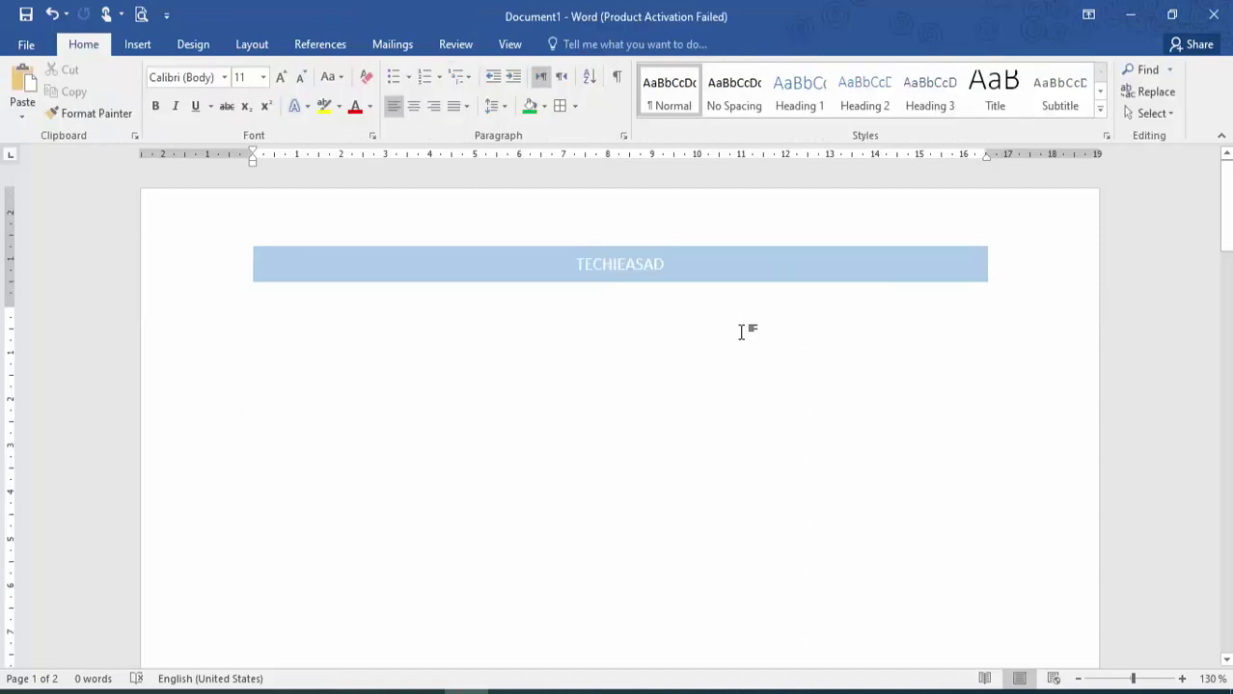
- Insert the built-in Banded footer with a page number into the document
click(140, 46)
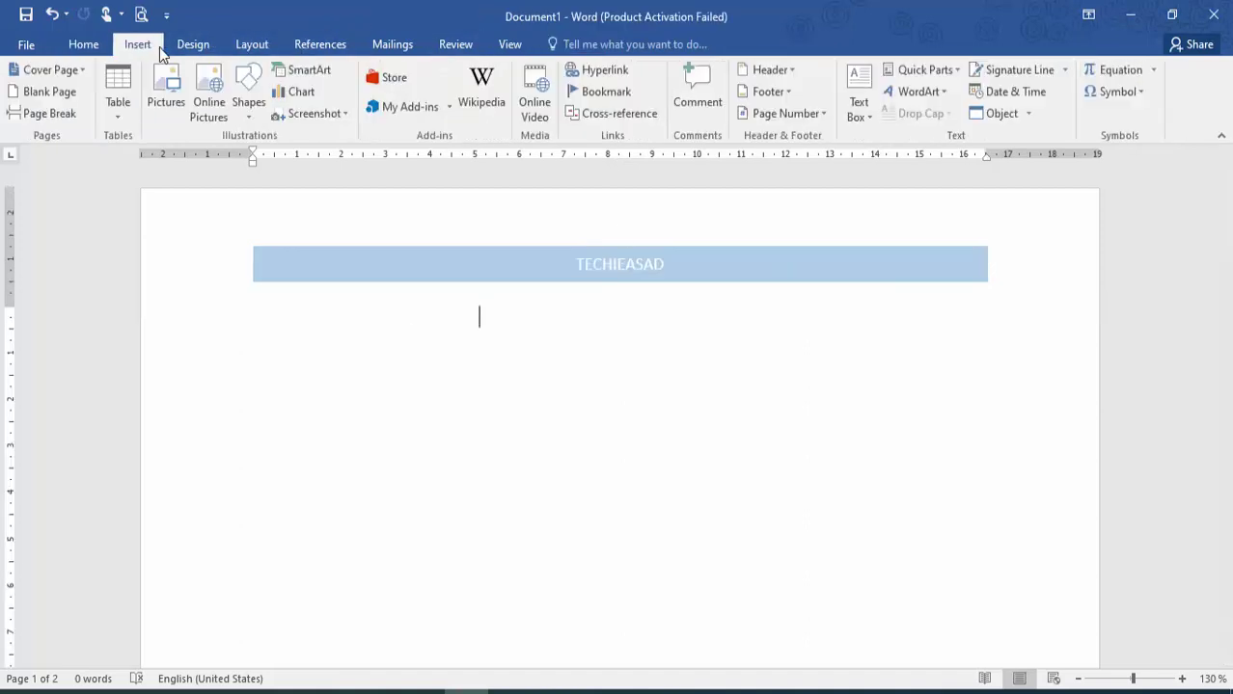
click(762, 92)
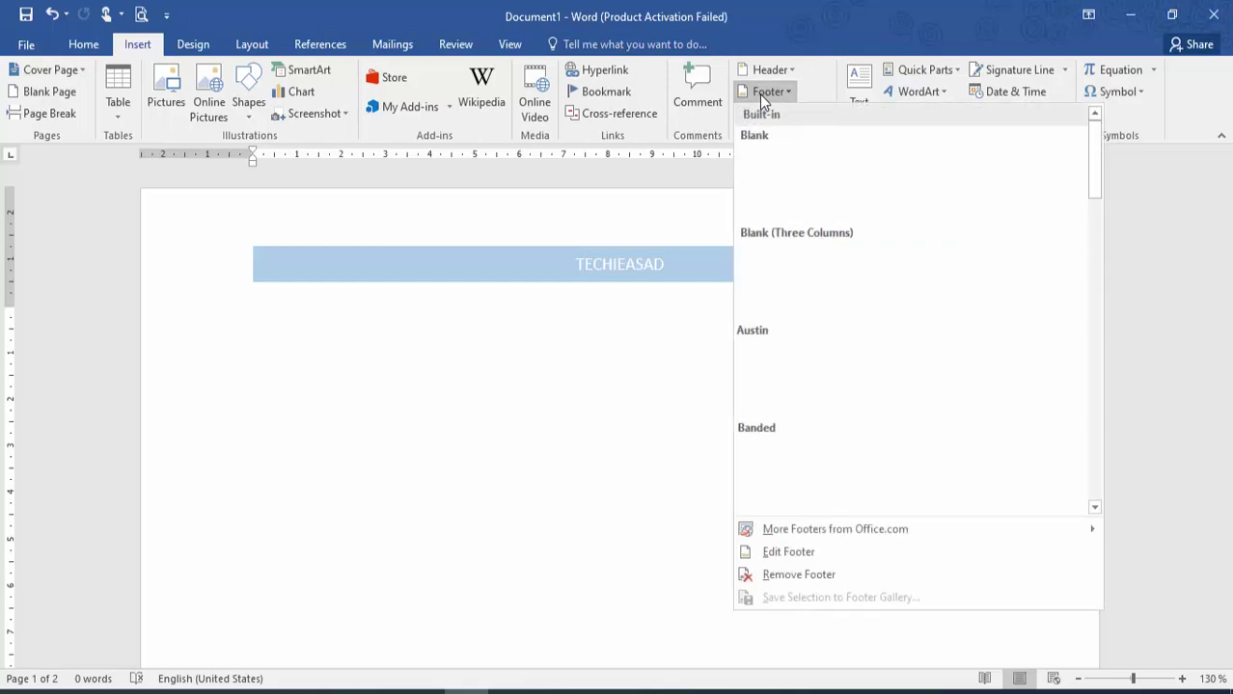
click(853, 470)
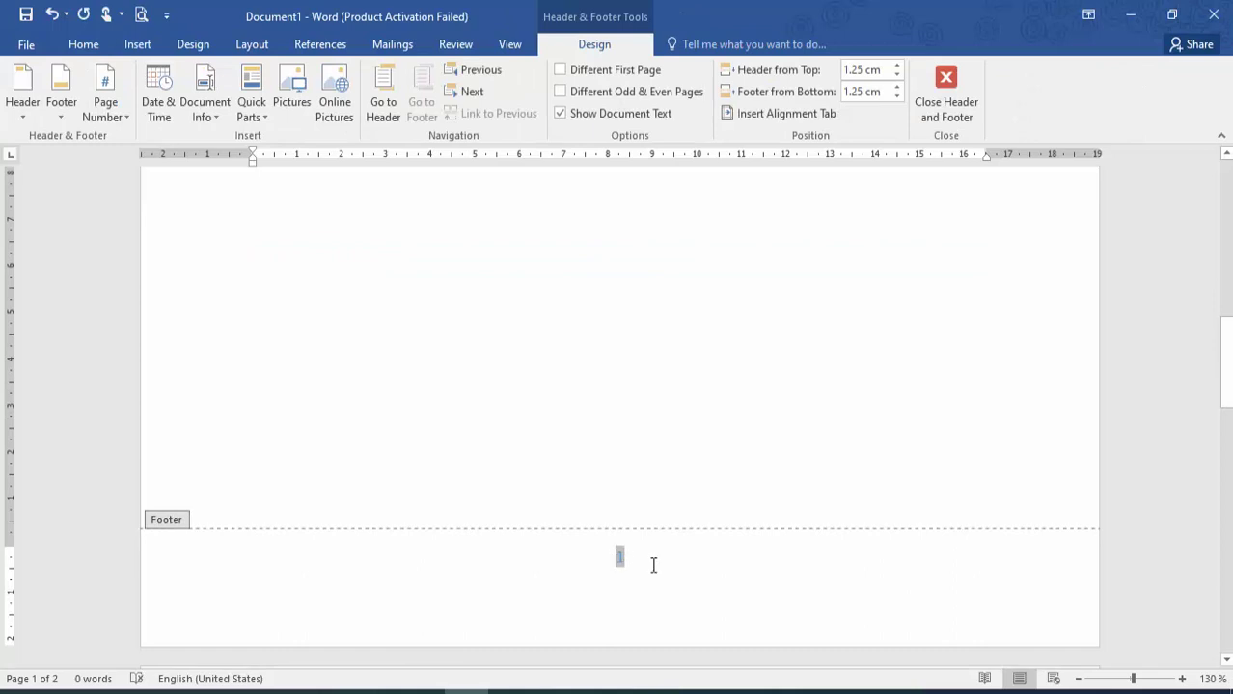
- Insert the date in the 2.24.2021 format on its own line above the footer's page number, and leave footer editing
click(209, 111)
click(158, 101)
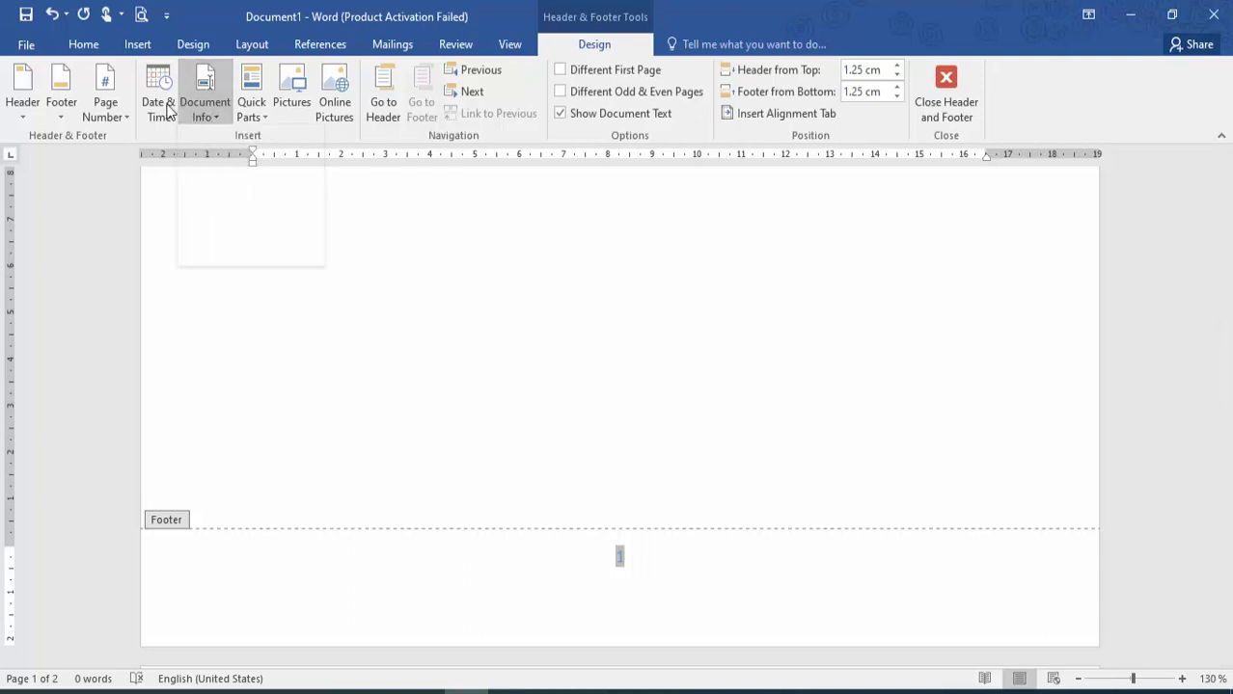
click(465, 294)
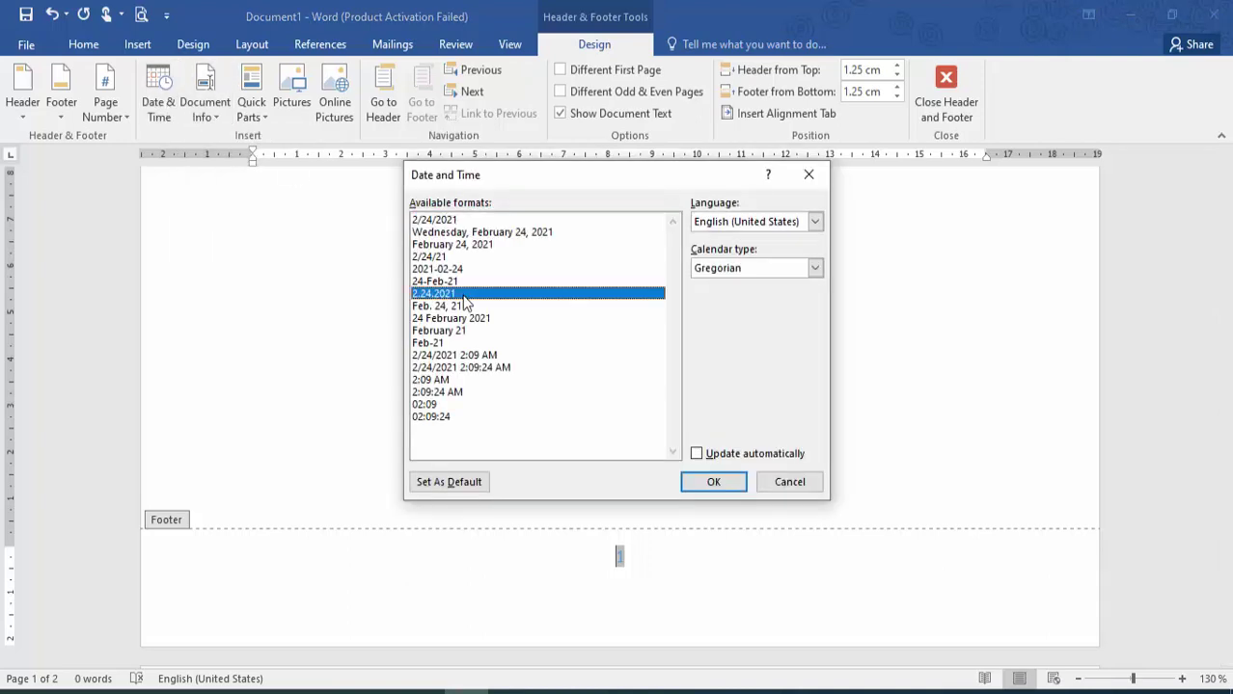
click(714, 482)
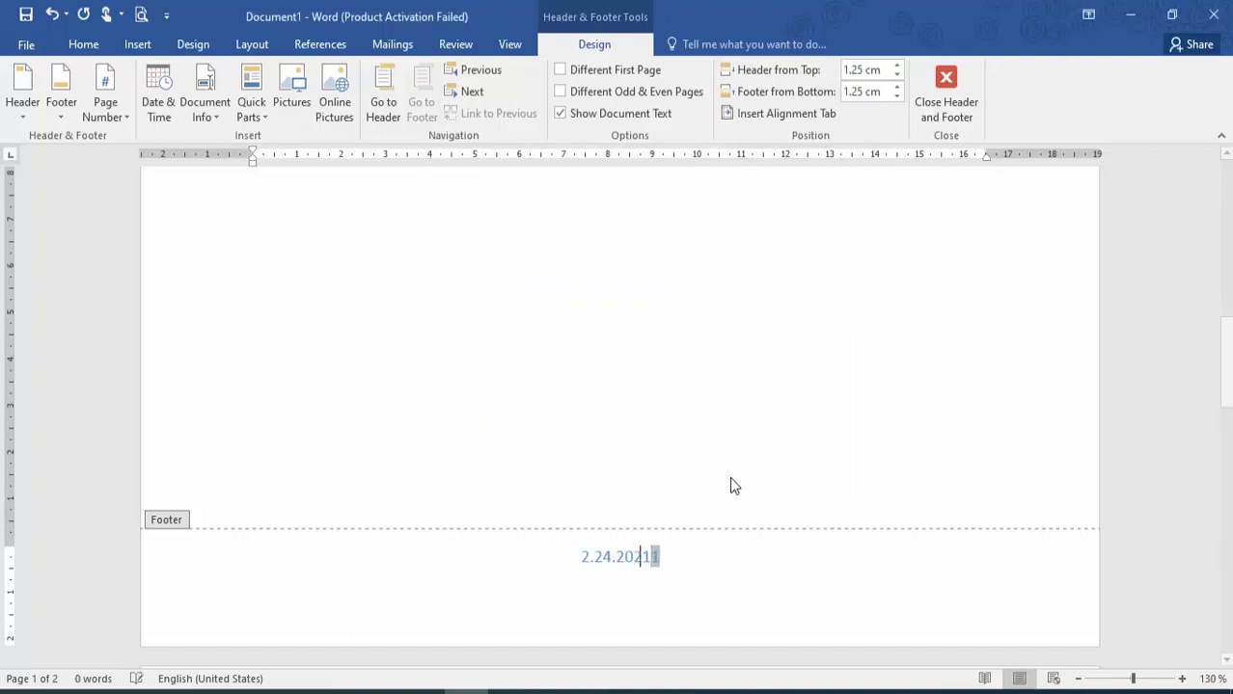
key(Return)
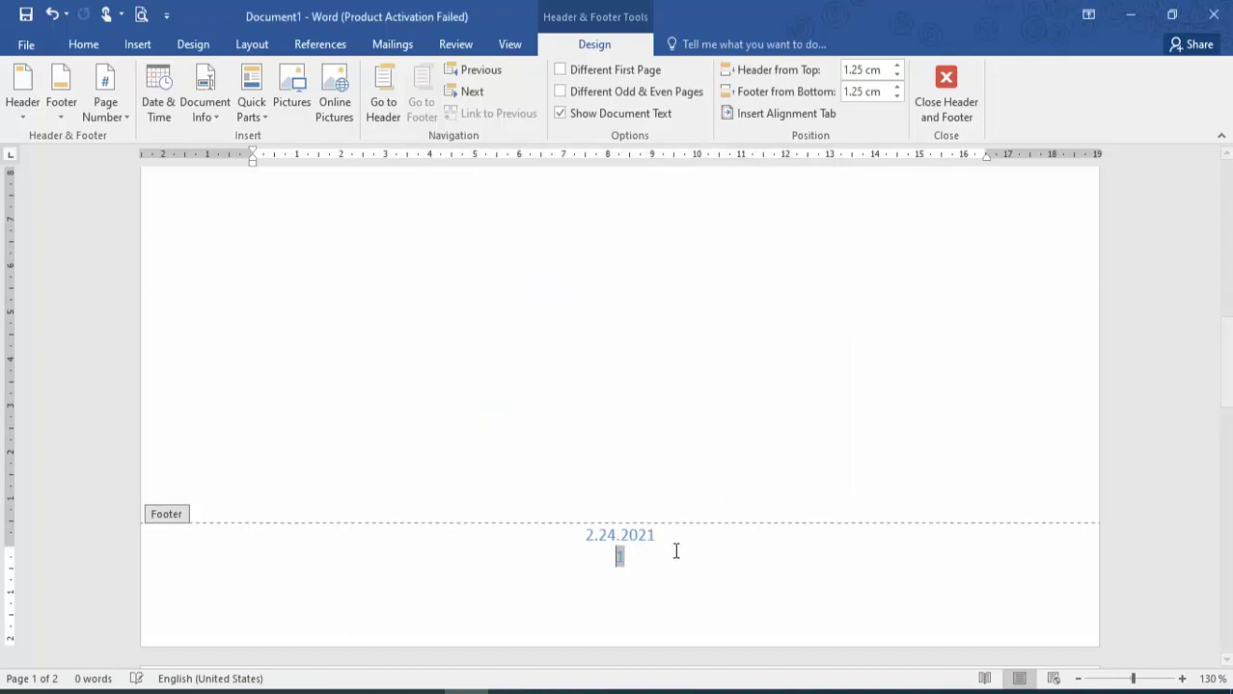
key(Down)
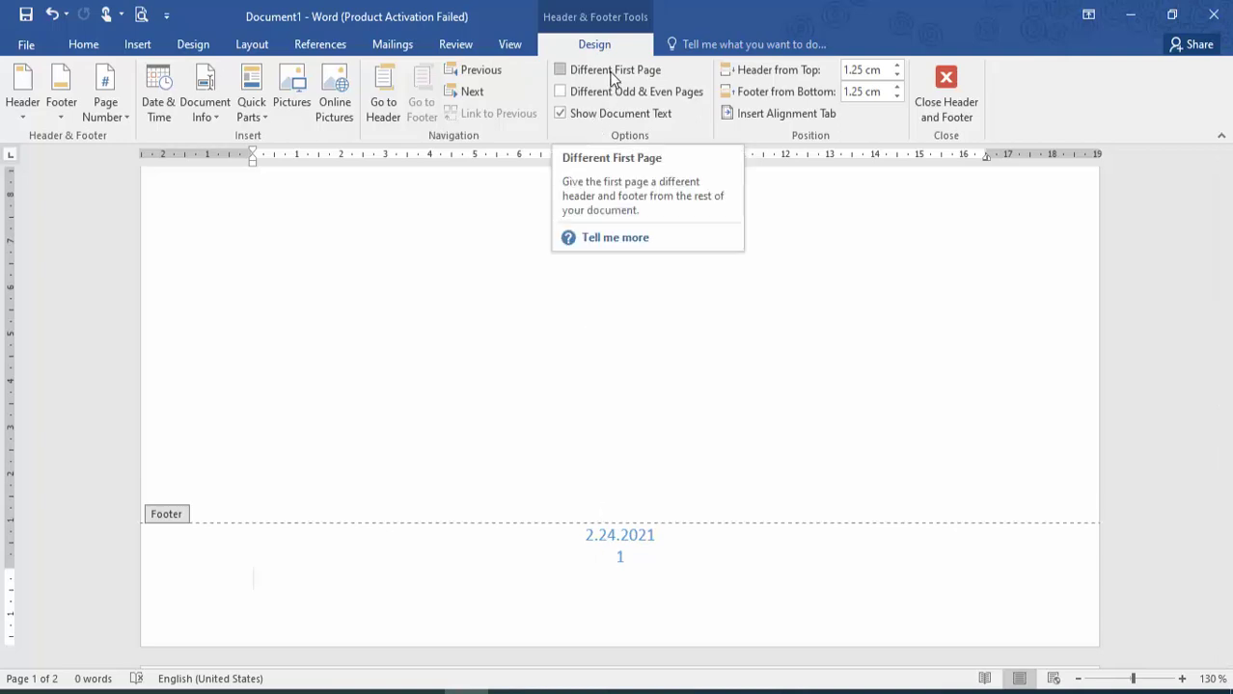
click(941, 111)
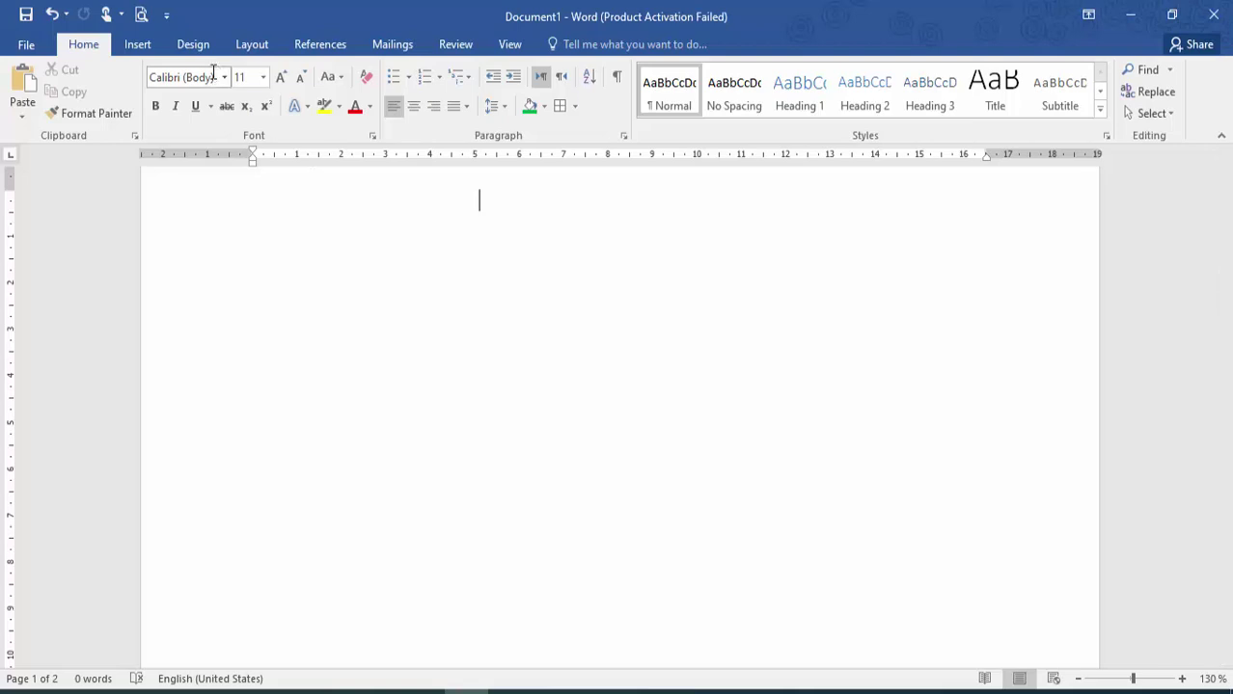
- Look through the page number placement options, including the bottom-of-page and page-margin designs, without inserting one
click(143, 44)
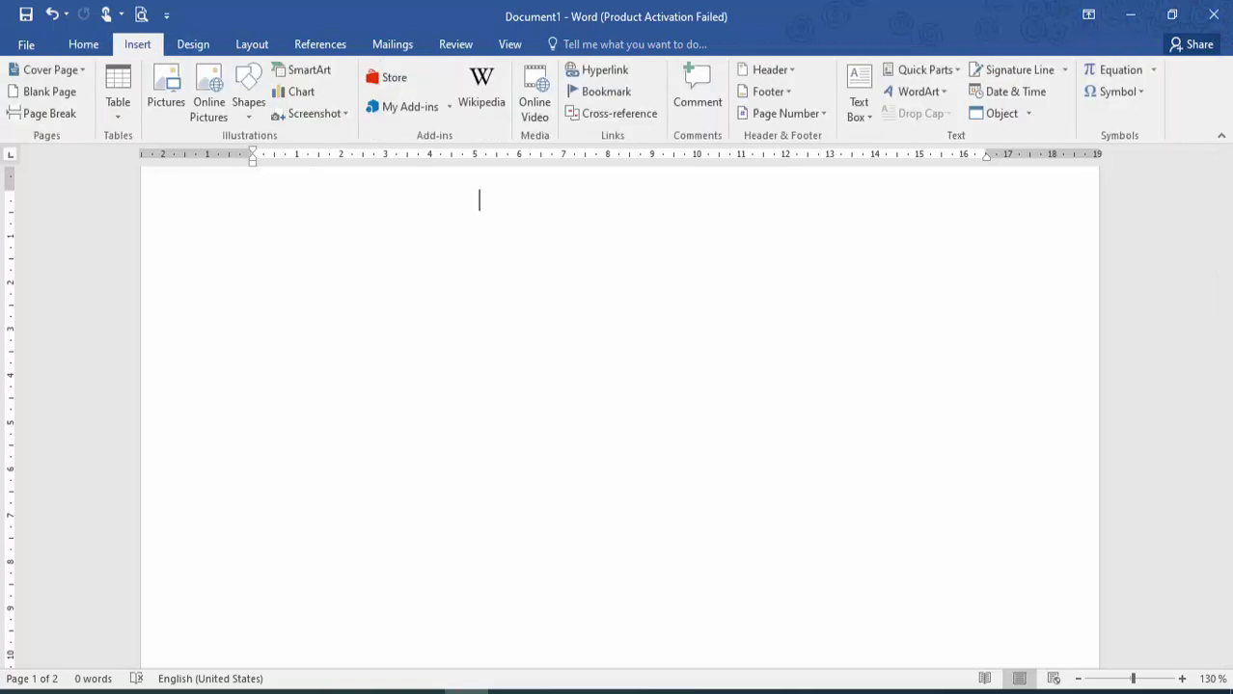
click(816, 113)
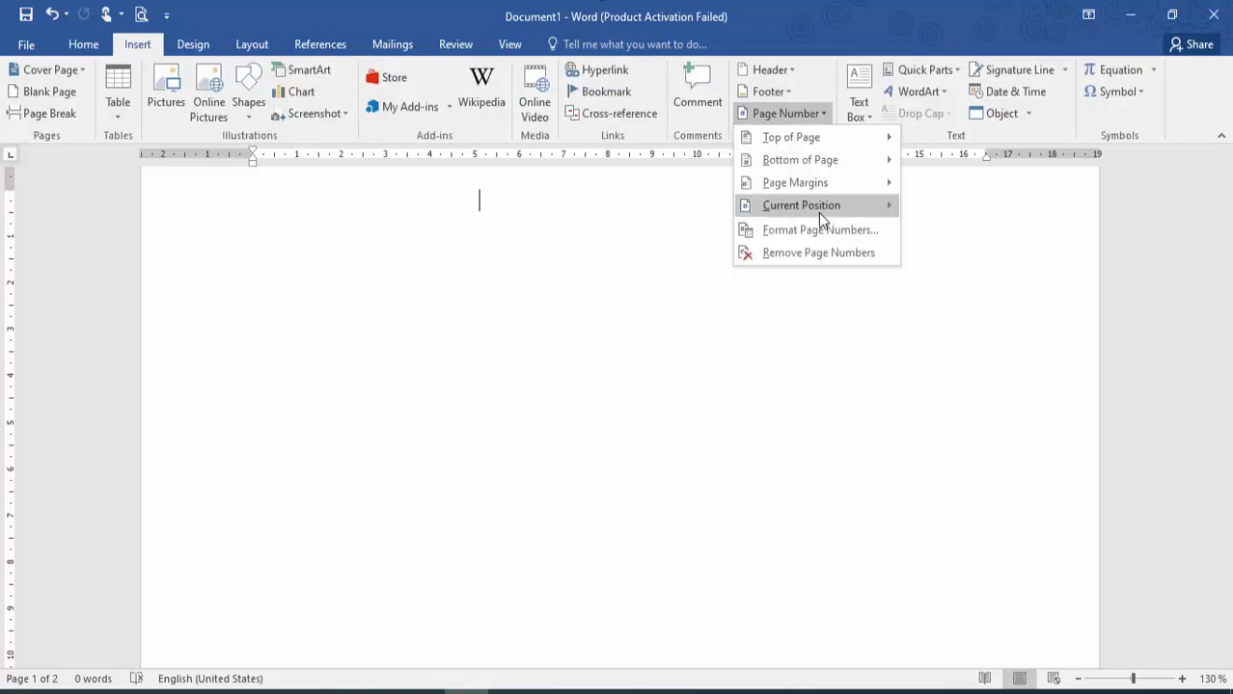
mouse_move(818, 139)
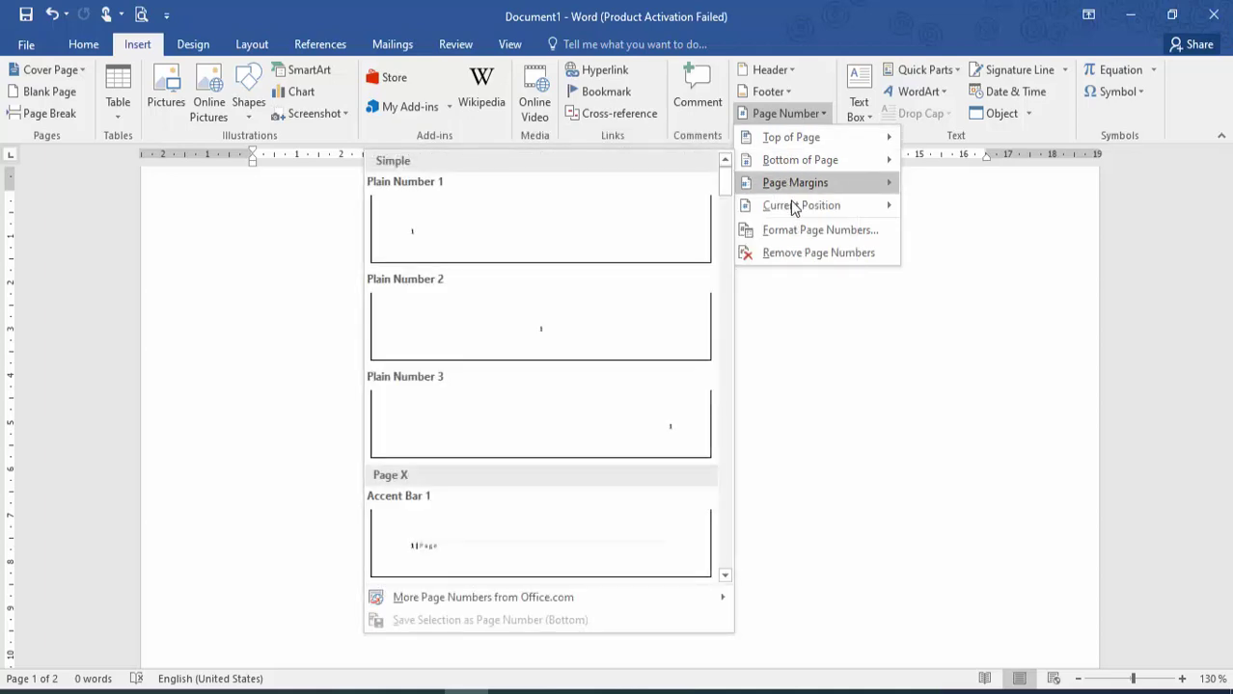
mouse_move(795, 188)
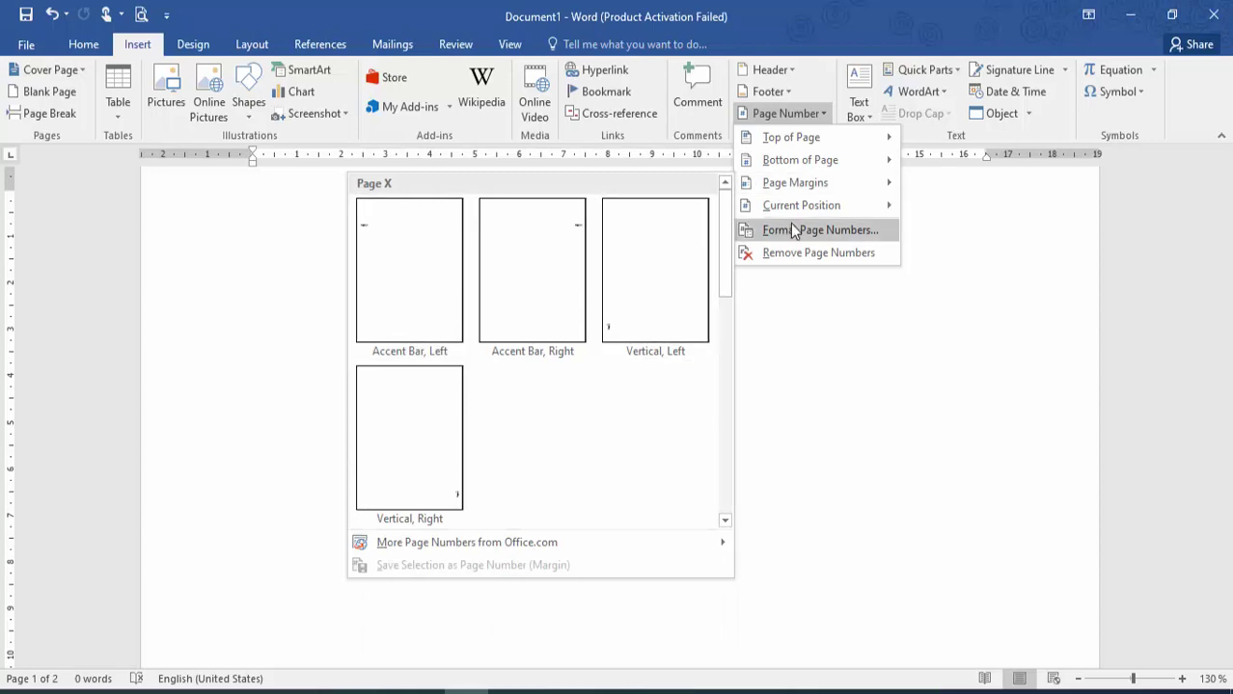
mouse_move(798, 212)
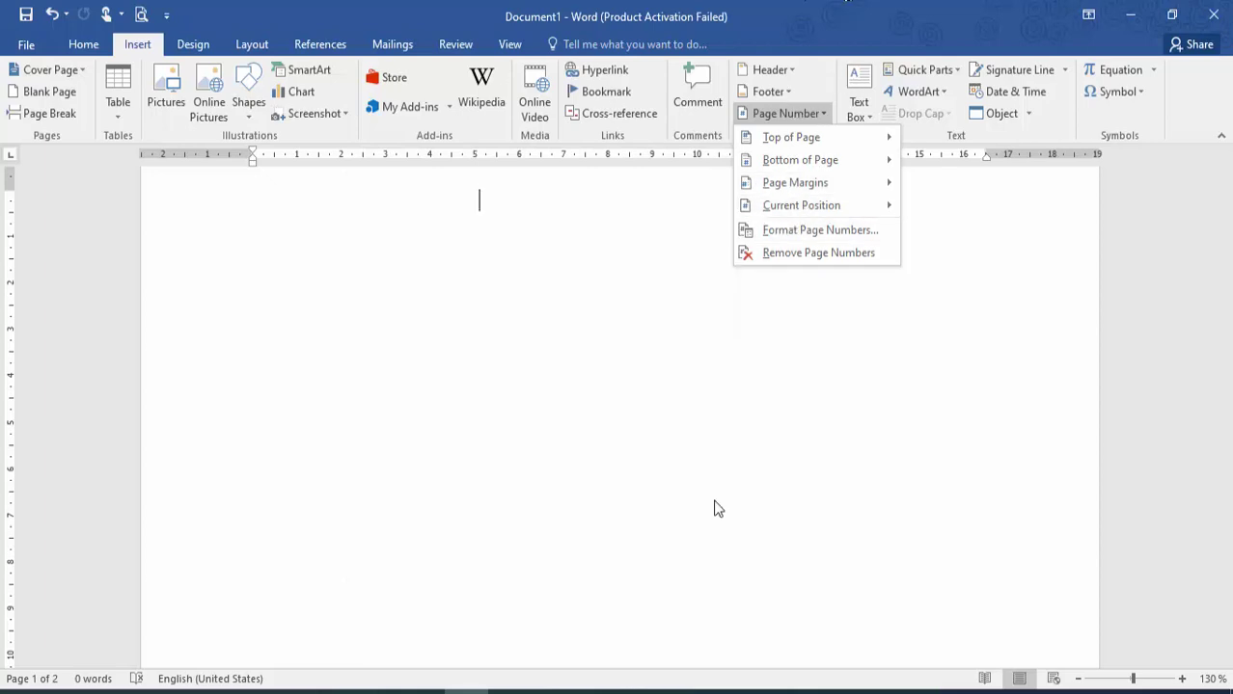
click(715, 500)
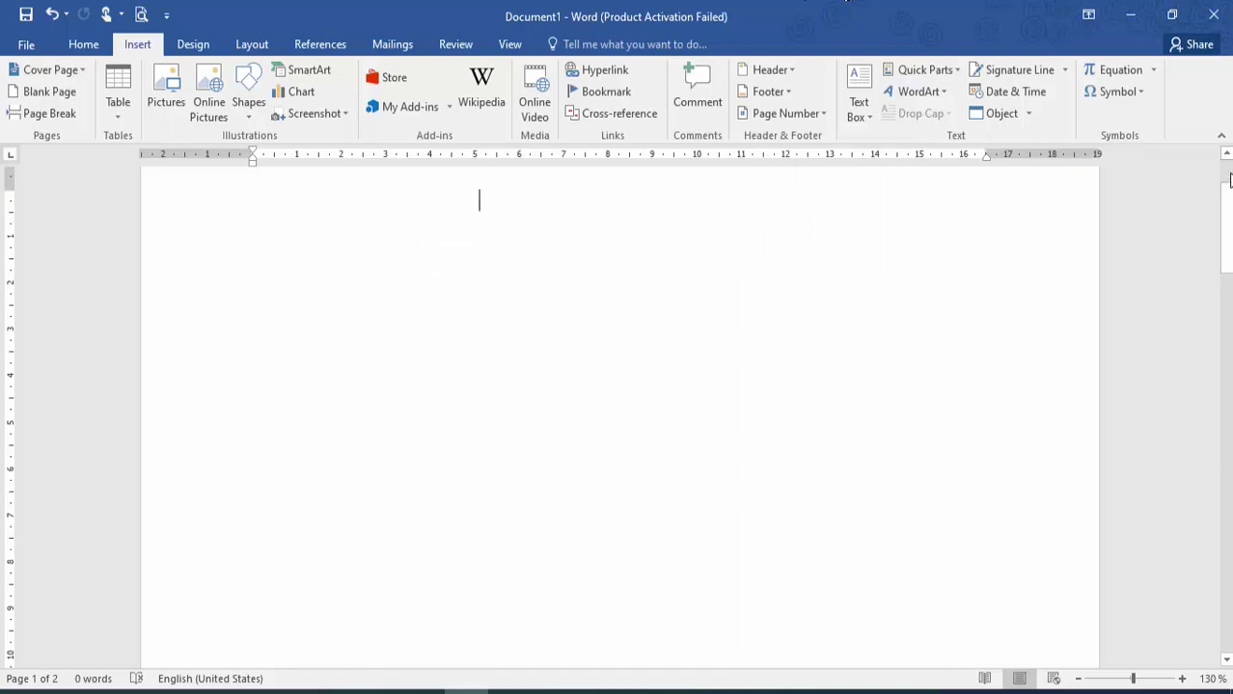
- Try a built-in Simple Text Box below the header, resize it to about 1.9 by 9.02 cm, and delete it
scroll(863, 239, up, 2)
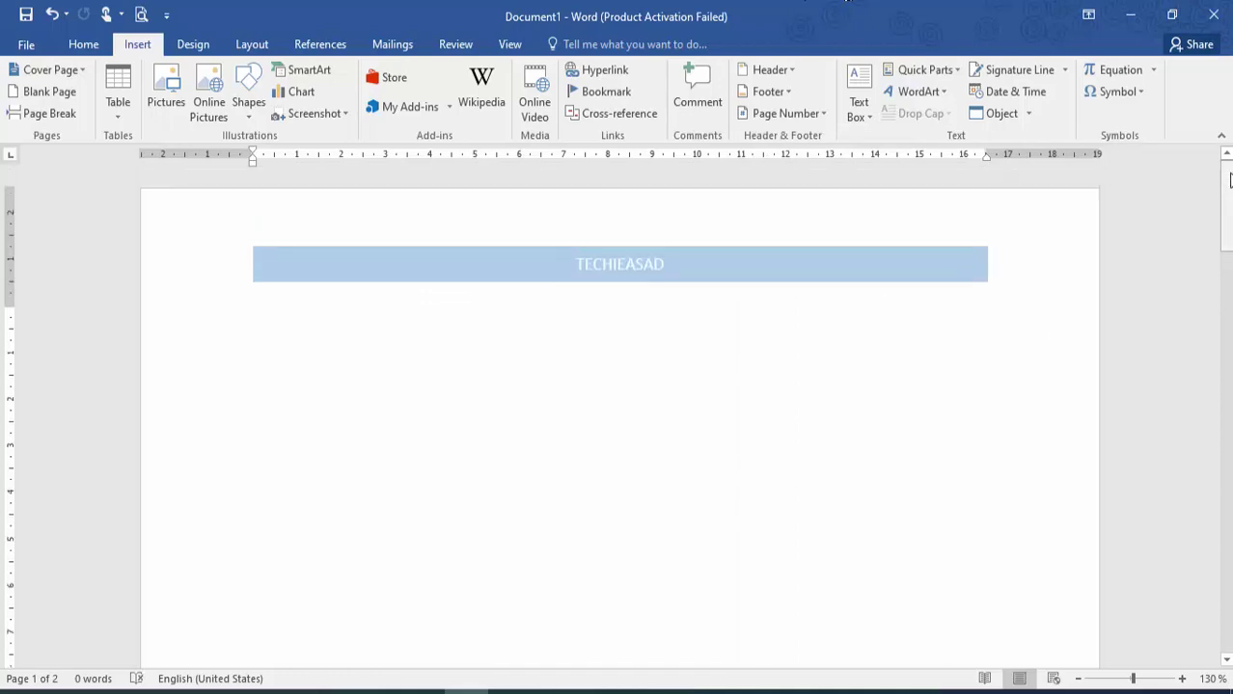
click(856, 119)
click(888, 217)
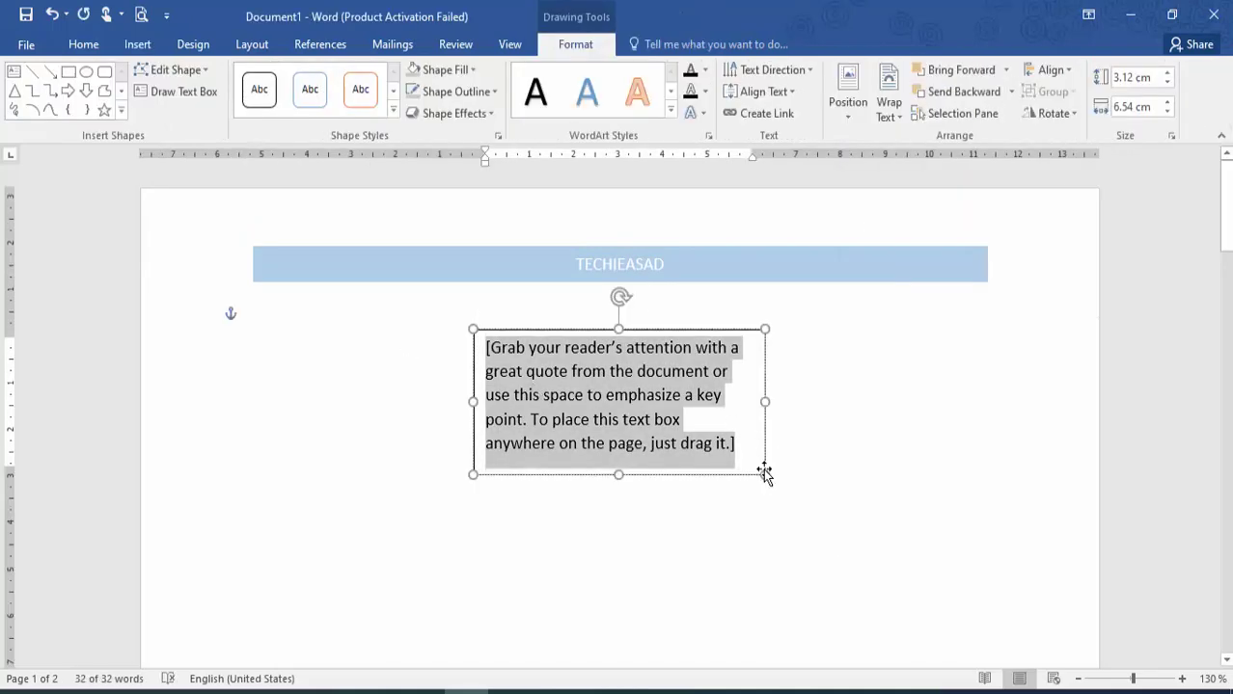
scroll(767, 463, up, 3)
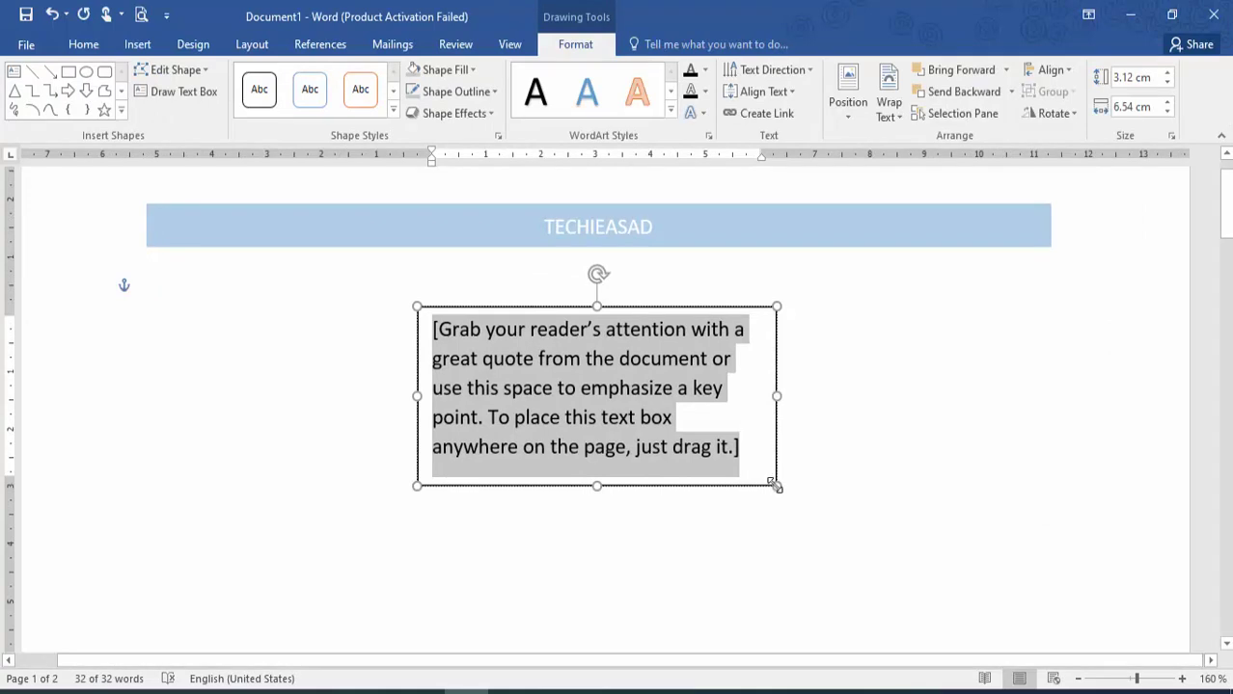
drag(776, 486, 912, 415)
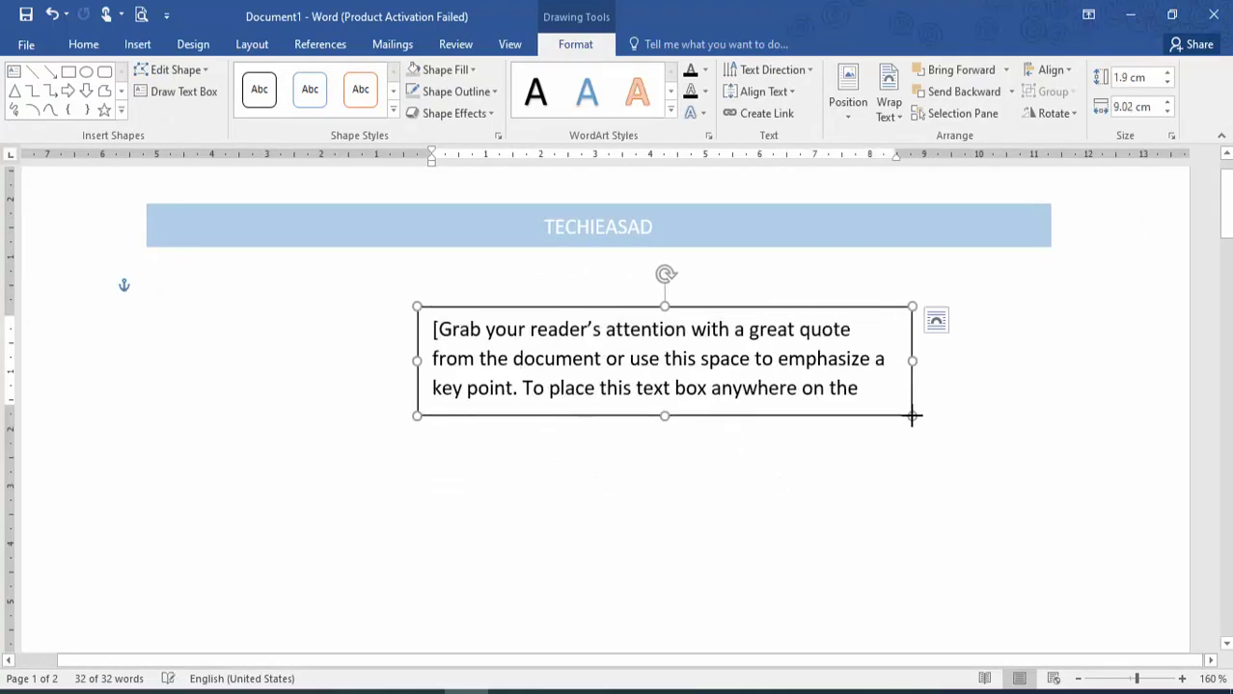
key(Delete)
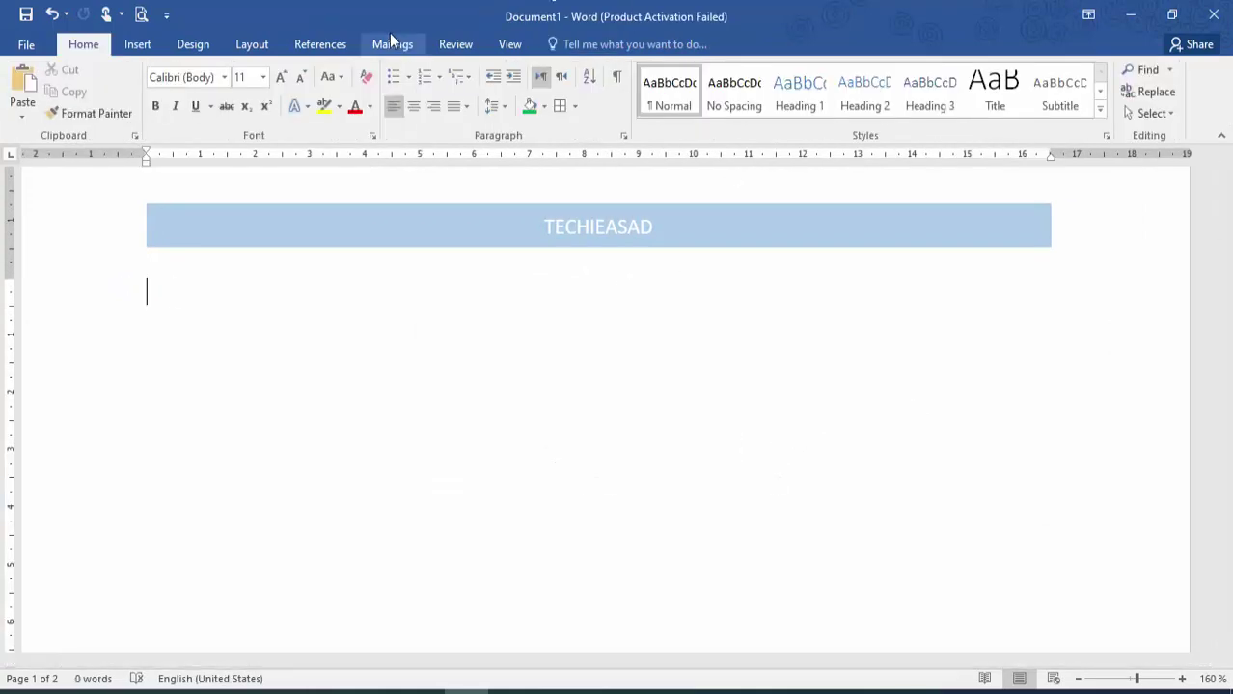
- Draw a custom text box about 0.53 cm high and 9.93 cm wide just below the header banner
click(179, 43)
click(137, 44)
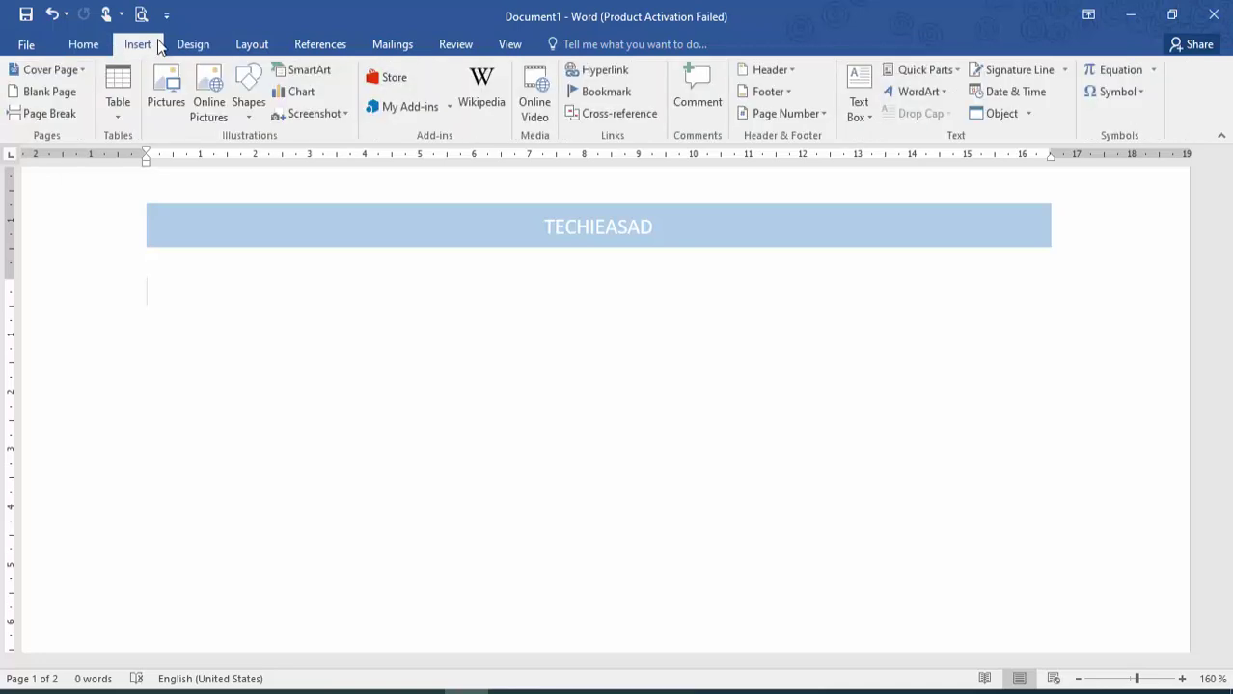
click(875, 115)
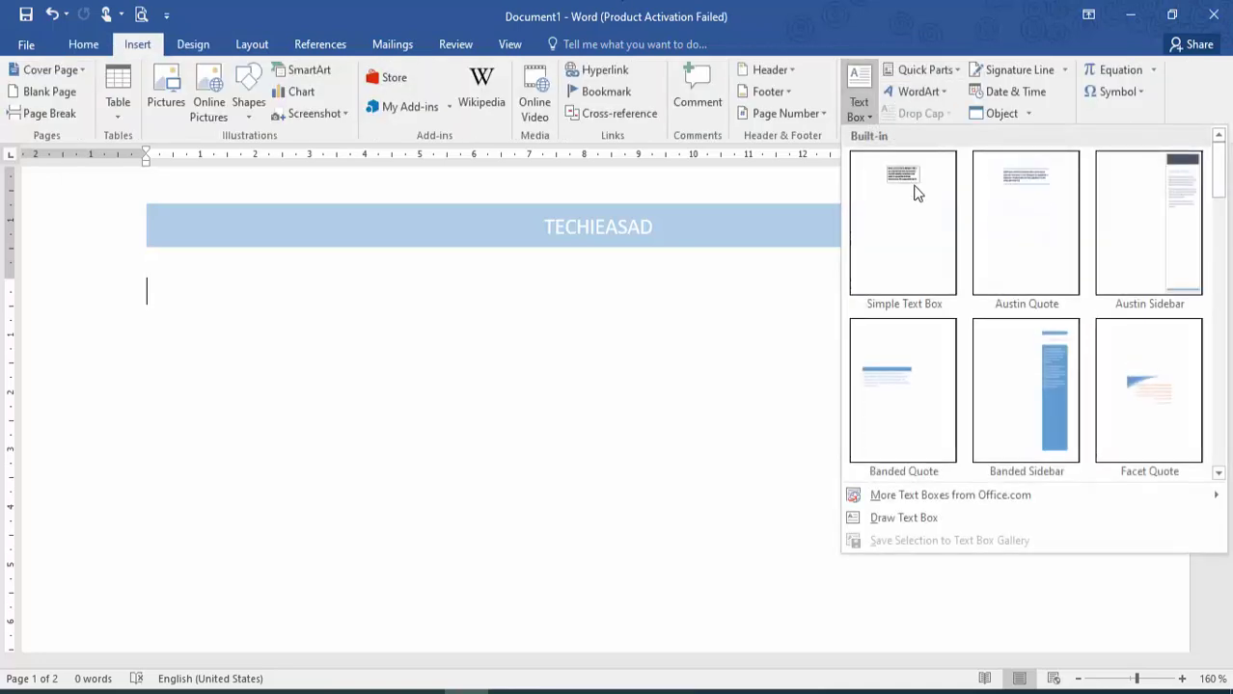
click(904, 517)
mouse_move(191, 268)
mouse_down()
mouse_move(674, 341)
mouse_move(735, 341)
mouse_move(735, 299)
mouse_up()
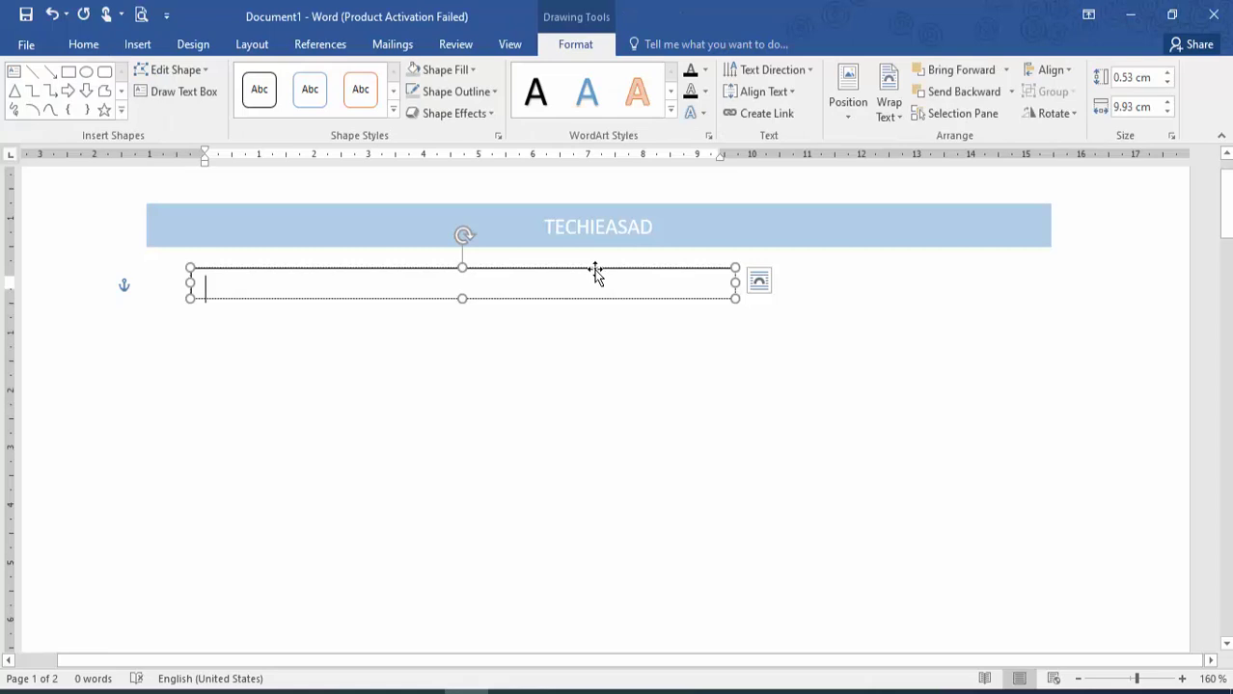
- Enter COMPUTER in the text box and enlarge its height to about 0.89 cm so the text fits
text(COMPU)
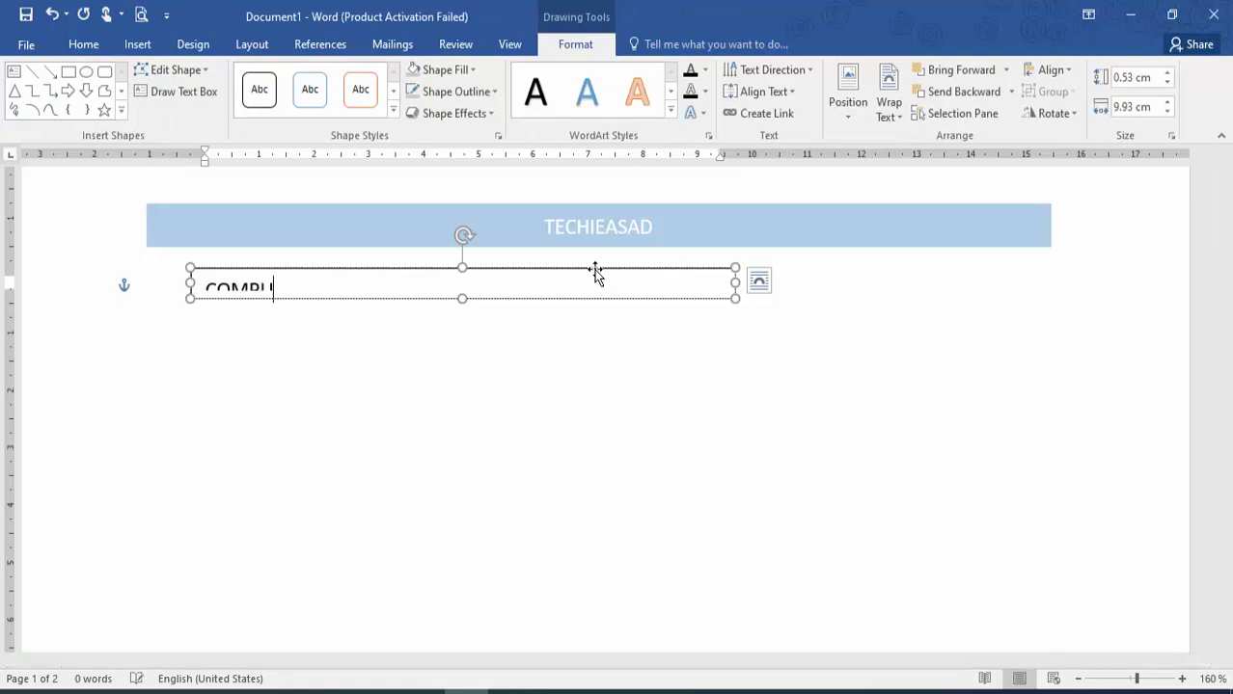
text(TER)
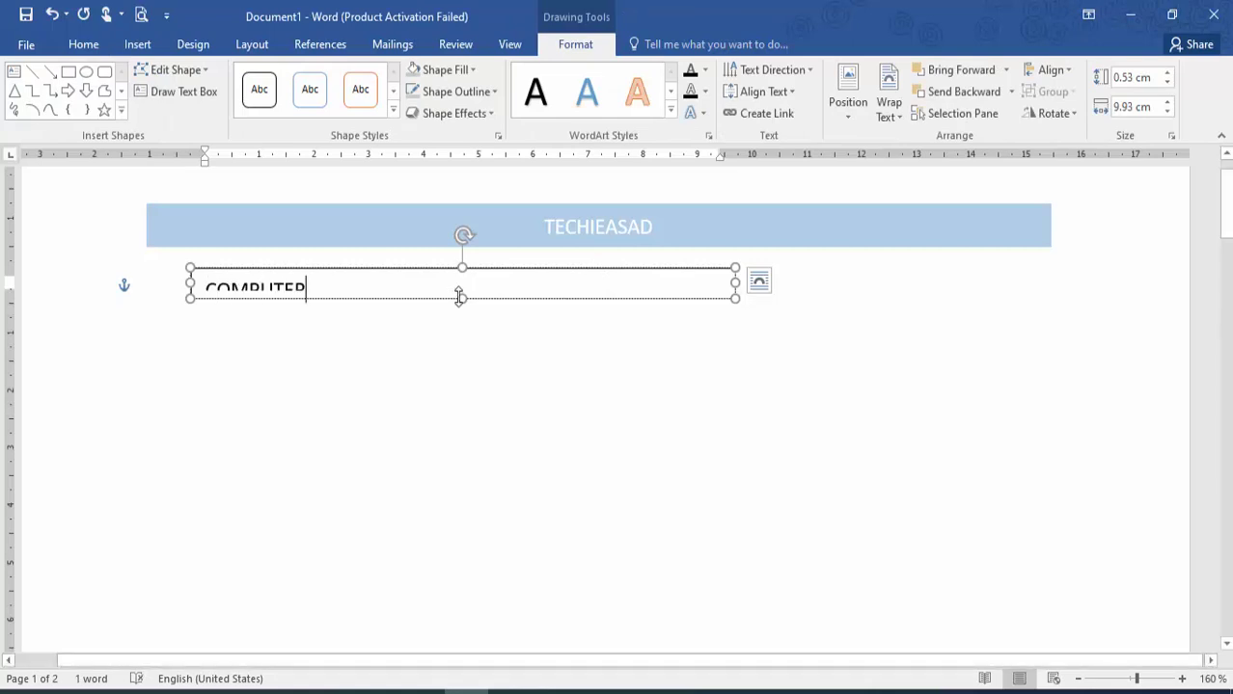
drag(462, 298, 445, 320)
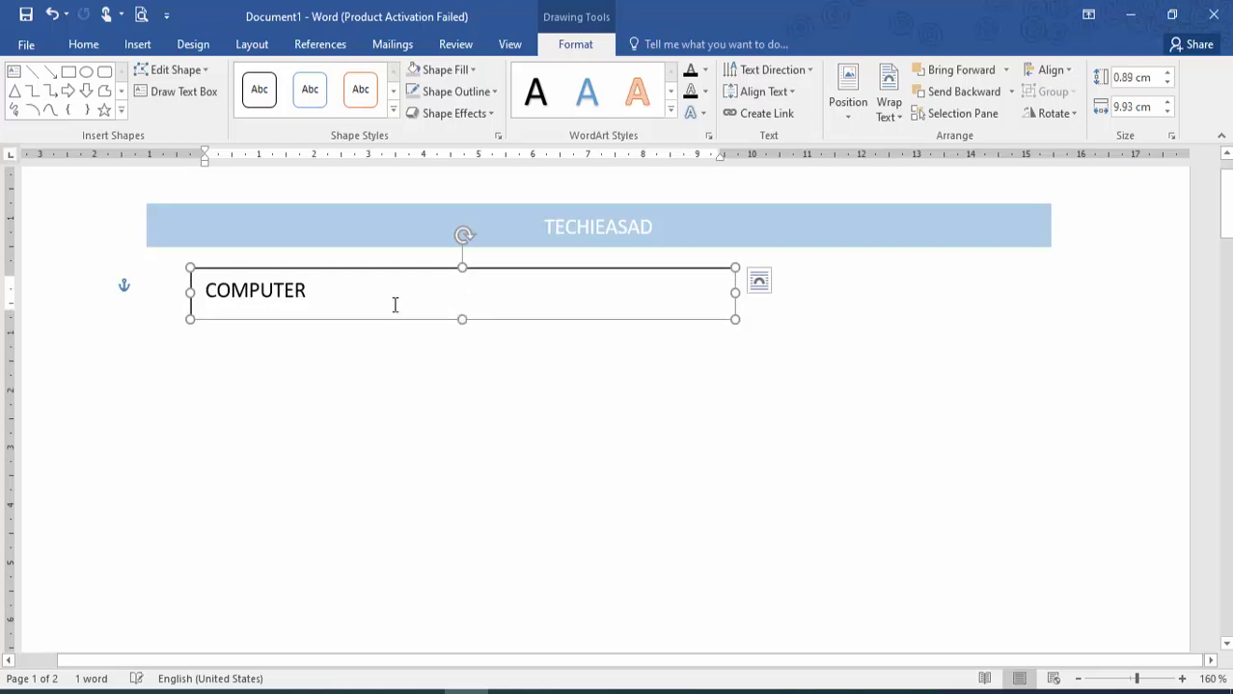
- Give the text box a blue outline, then apply the solid orange theme shape style with white text
key(ctrl+a)
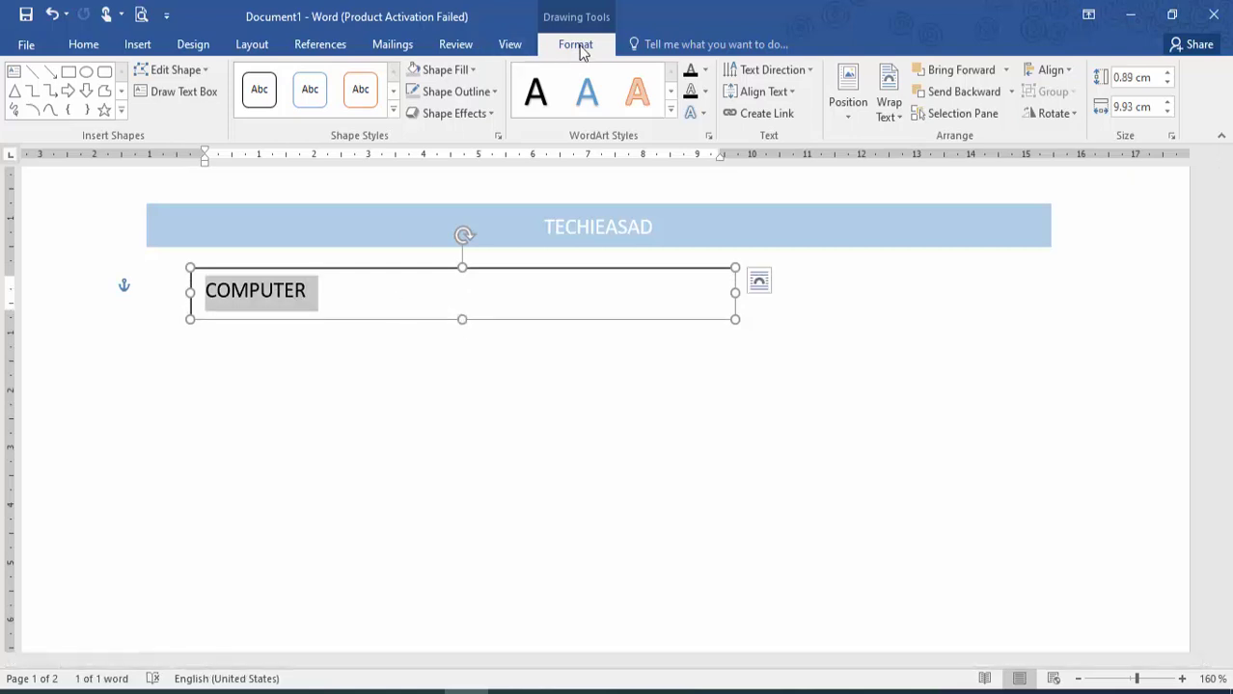
click(477, 89)
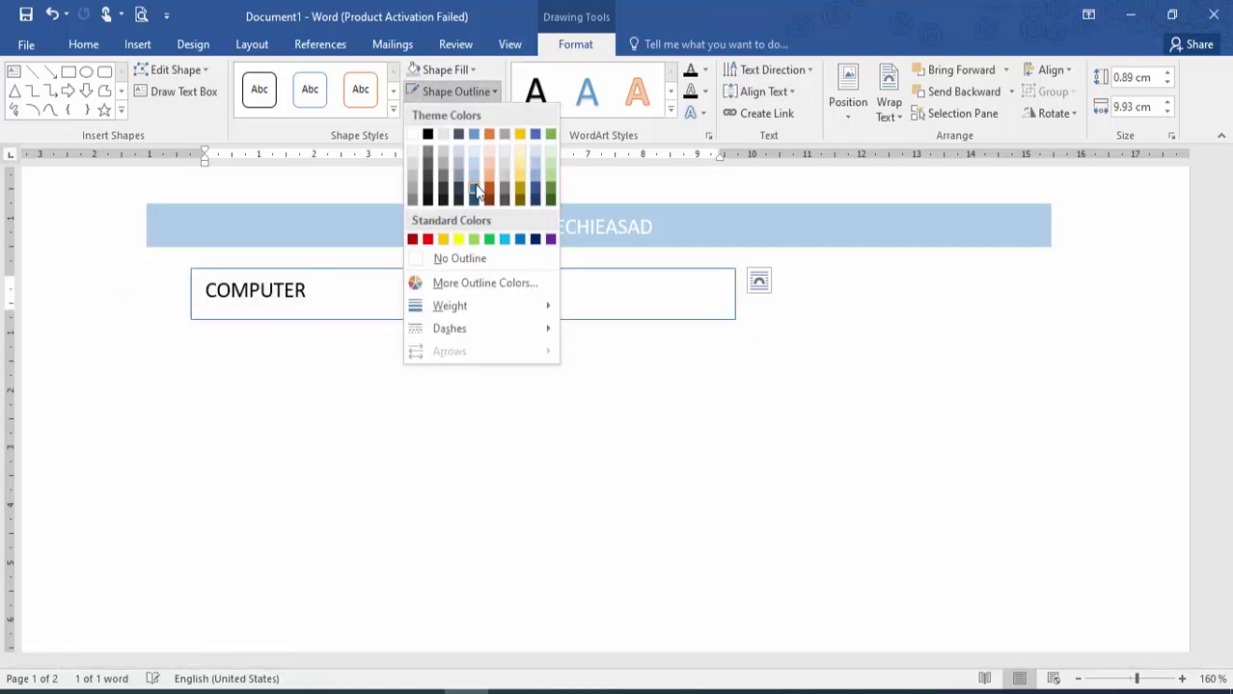
click(477, 190)
click(392, 110)
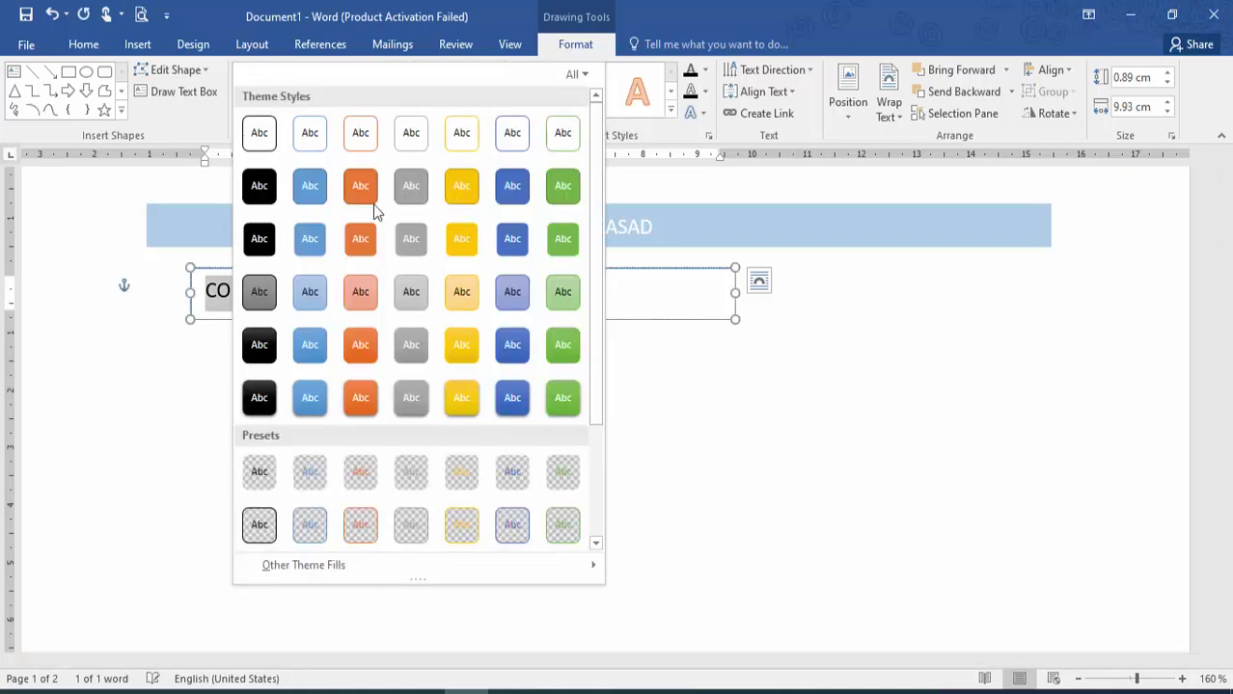
click(370, 237)
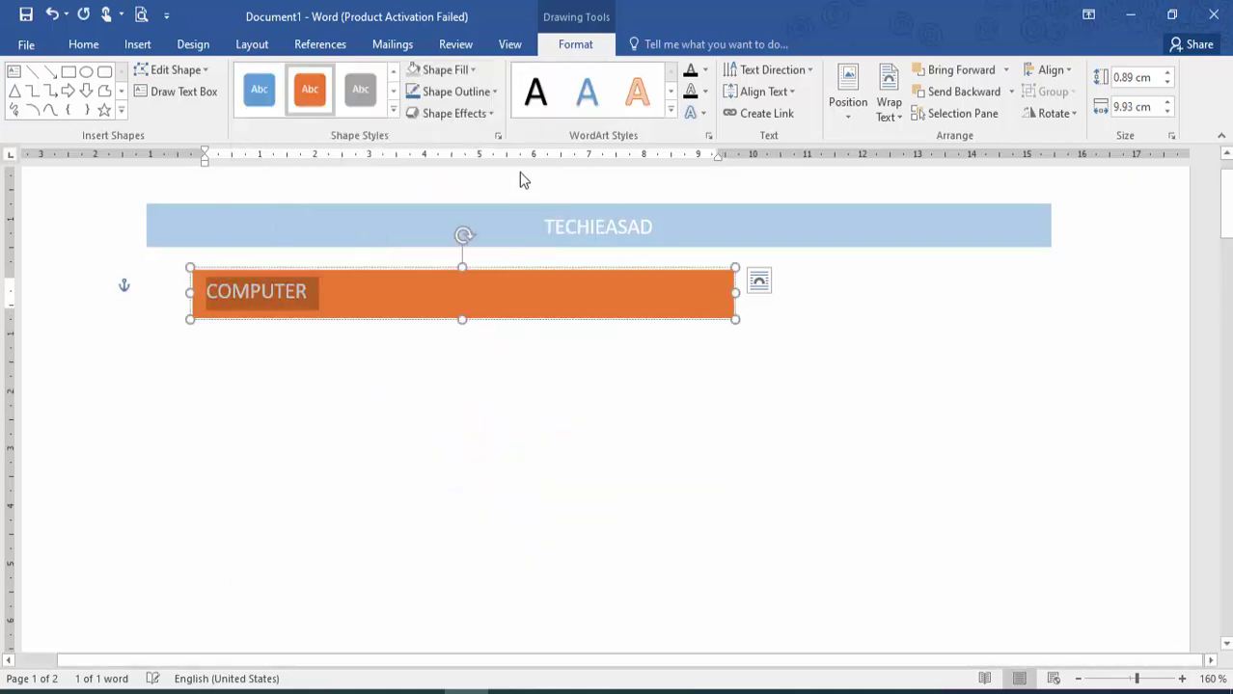
- Apply the 5 Point soft edges effect to the orange text box and set it to No Outline
click(446, 115)
mouse_move(473, 325)
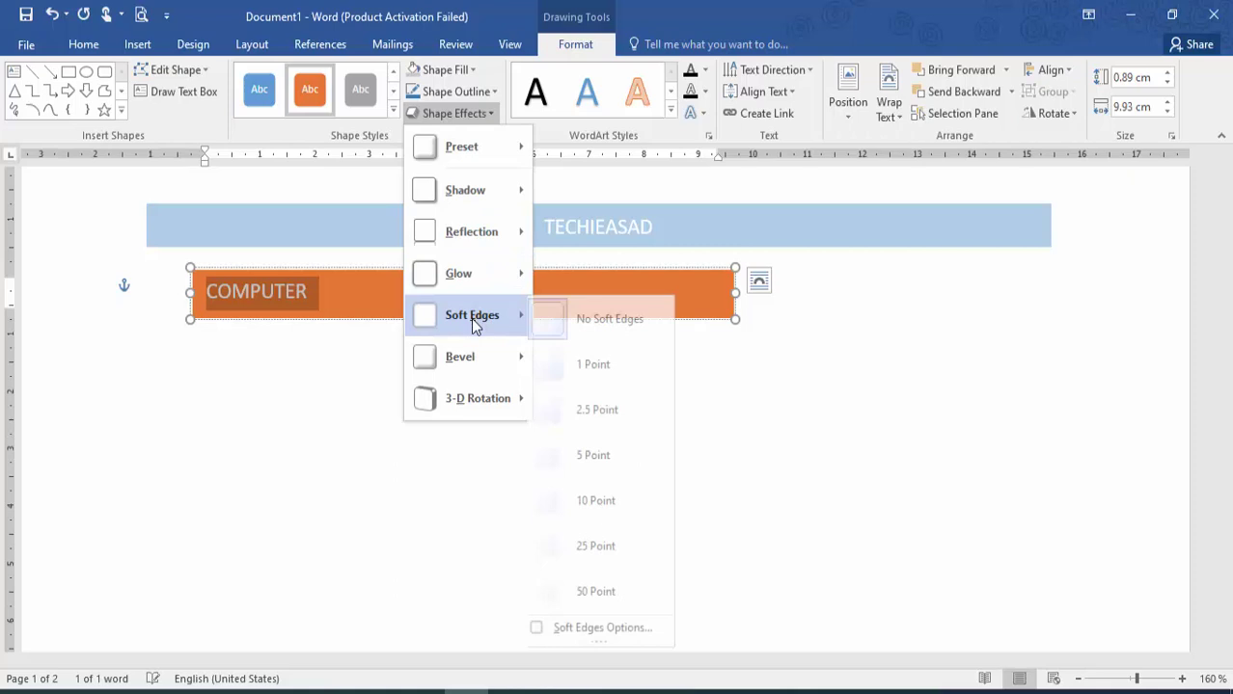
click(644, 465)
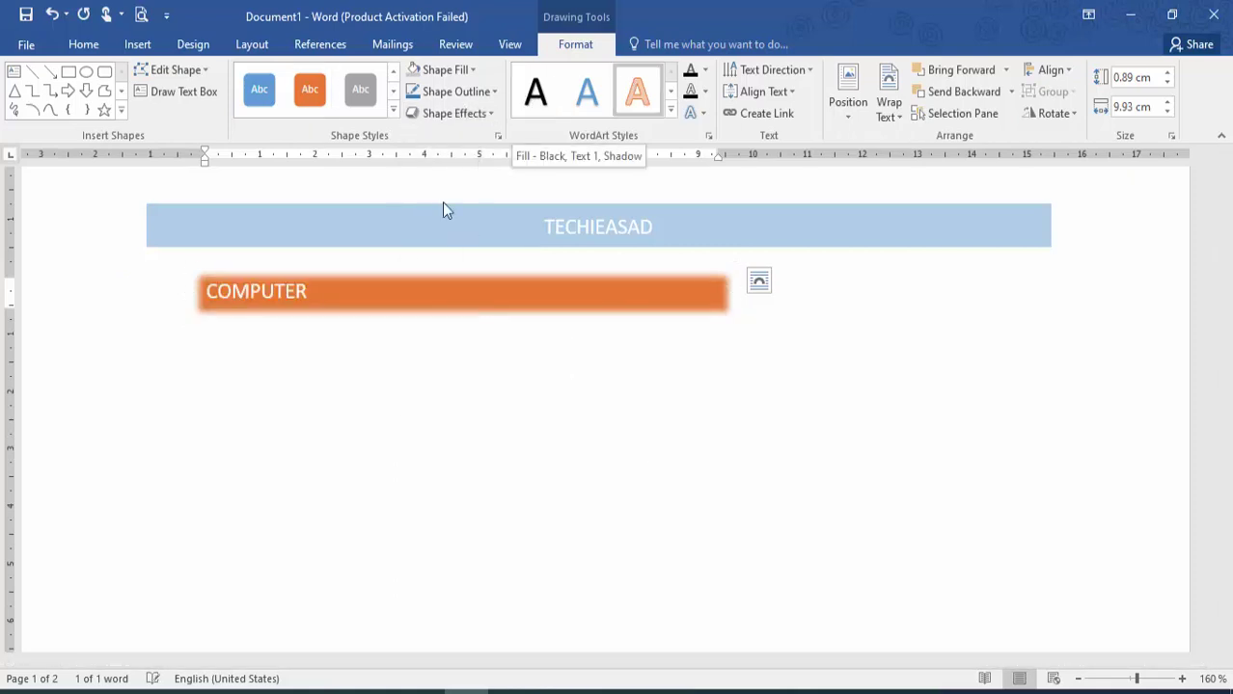
click(475, 90)
click(460, 262)
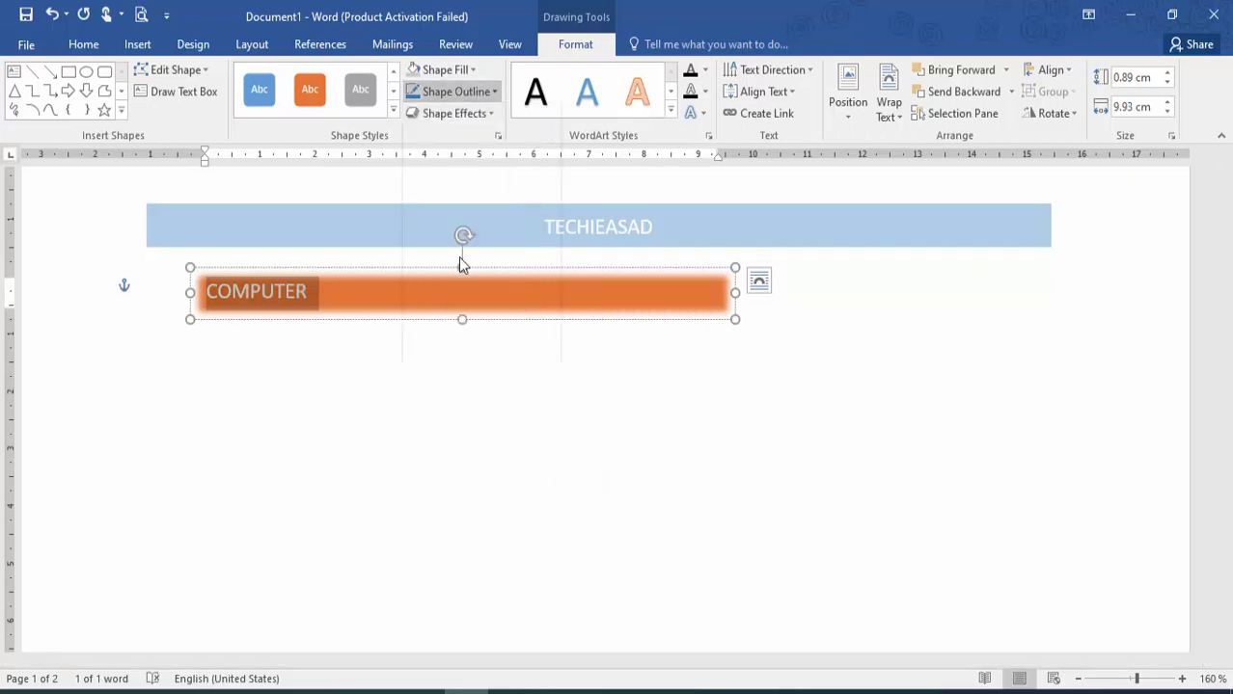
click(468, 413)
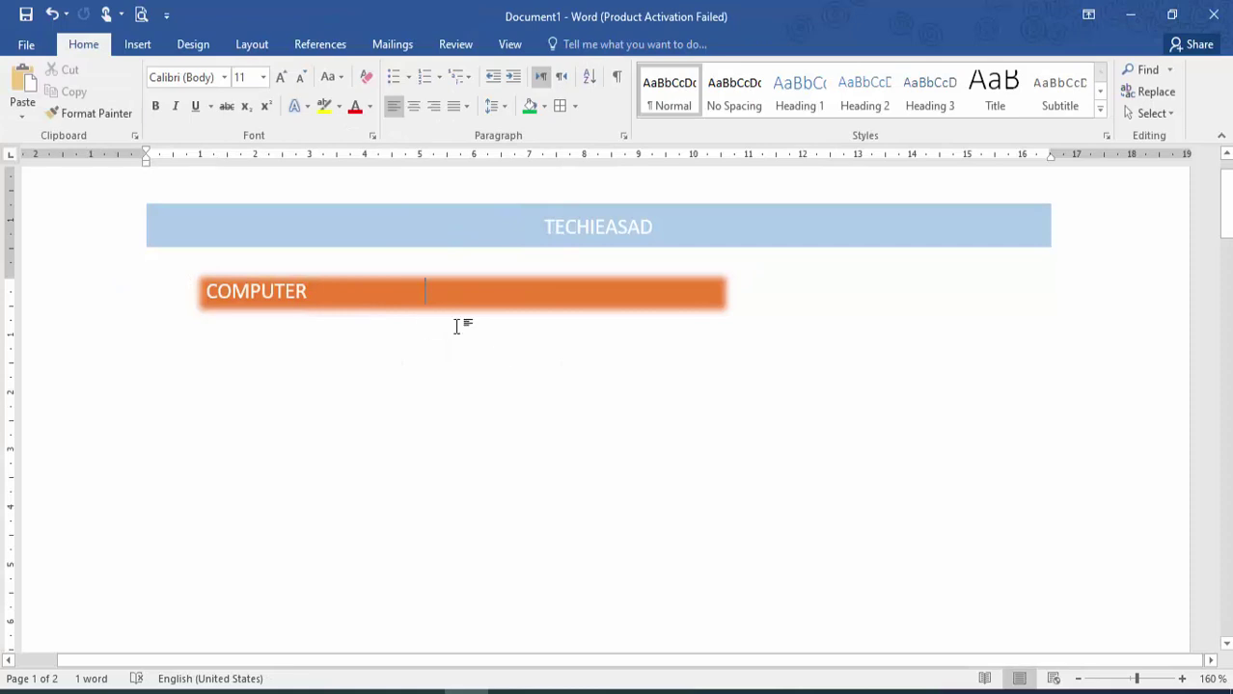
- Move the COMPUTER text box to roughly the middle beneath the header banner and choose a vertical alignment for its text
click(437, 295)
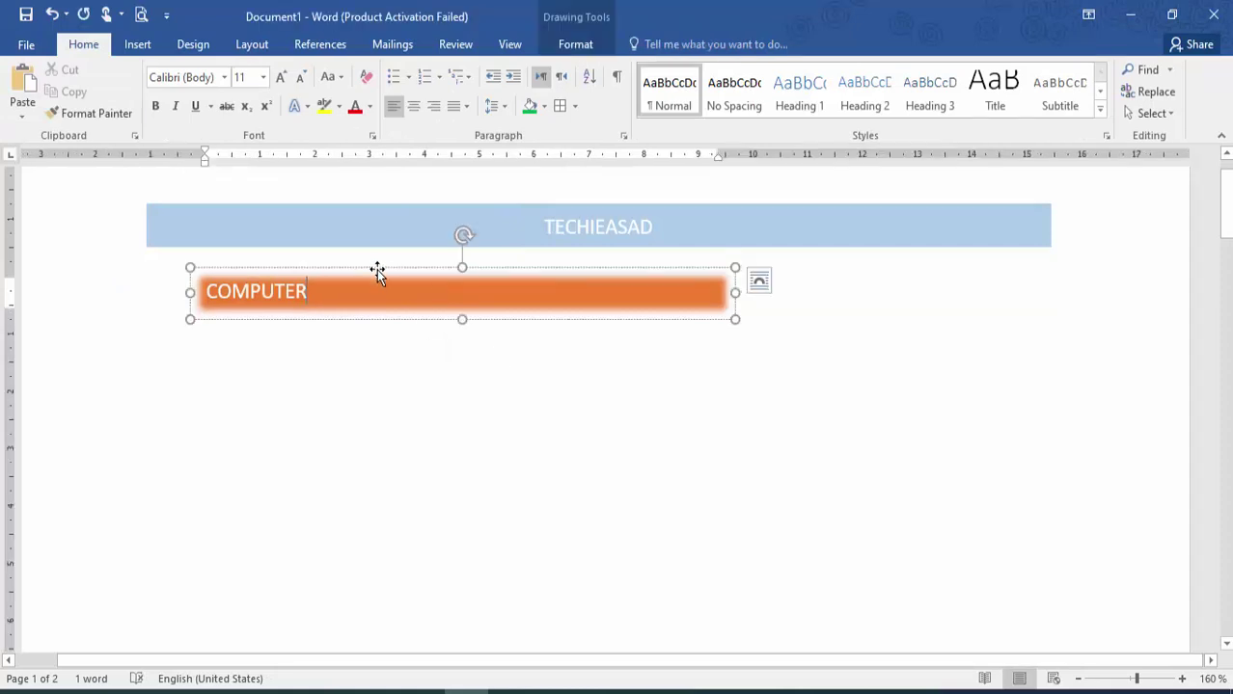
drag(377, 273, 530, 268)
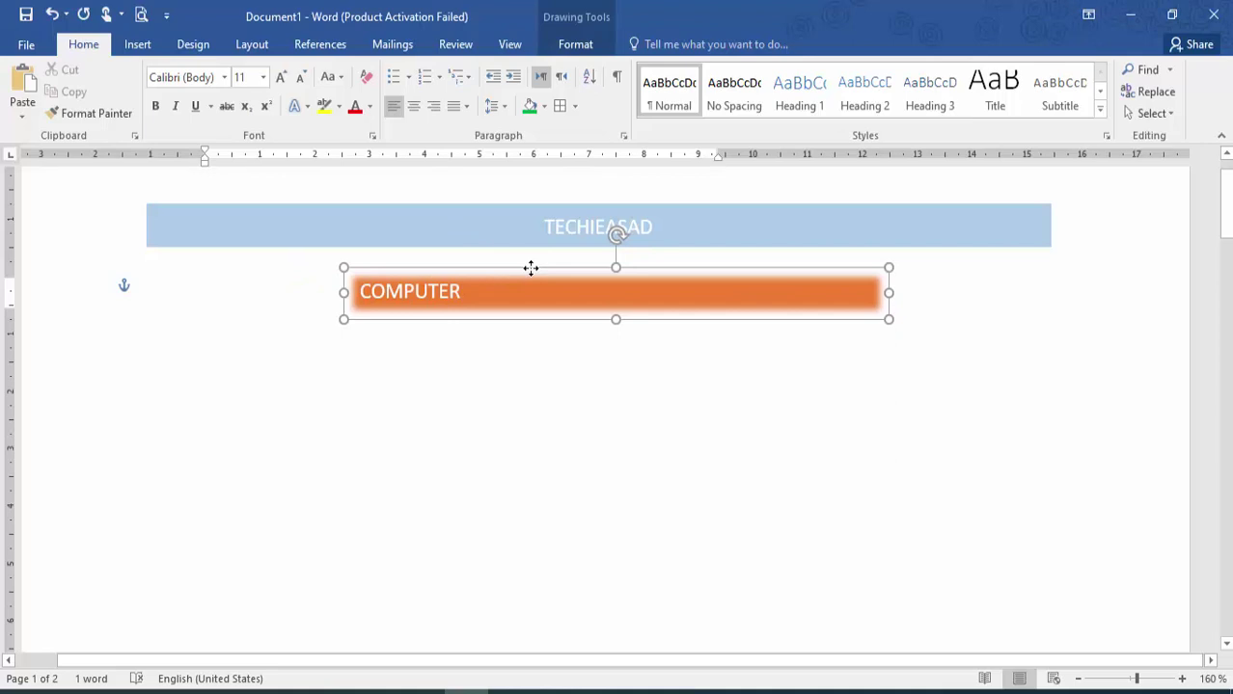
click(575, 48)
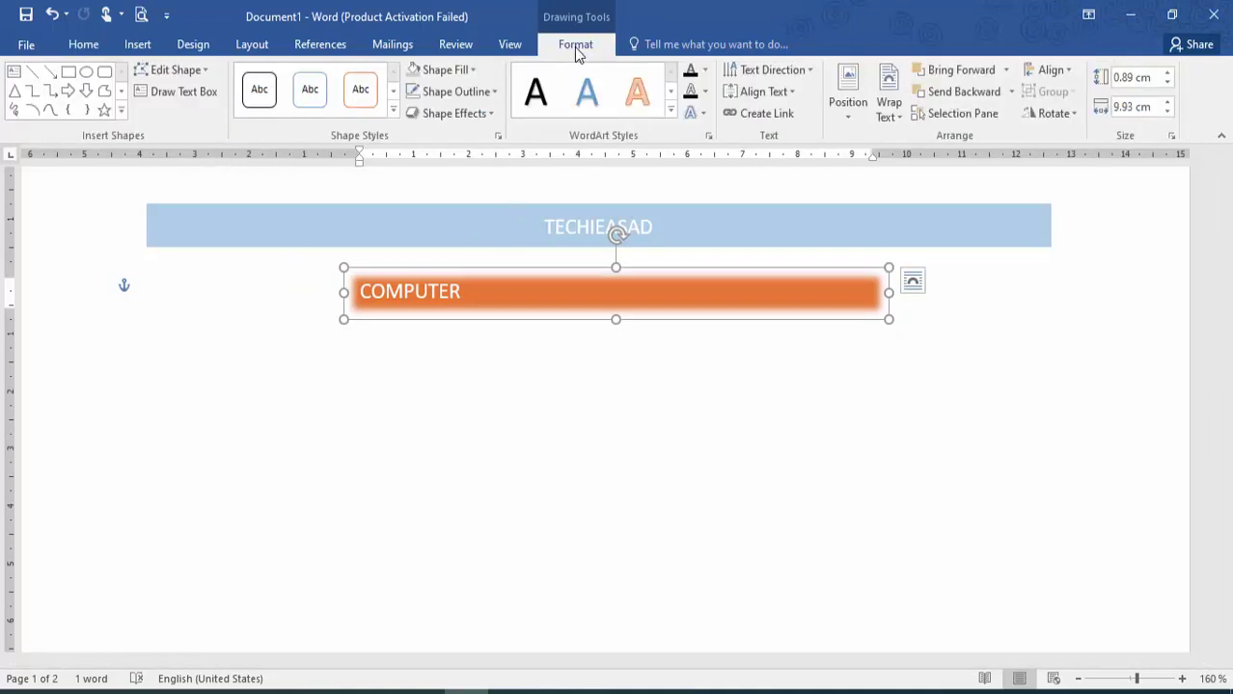
click(772, 91)
click(761, 205)
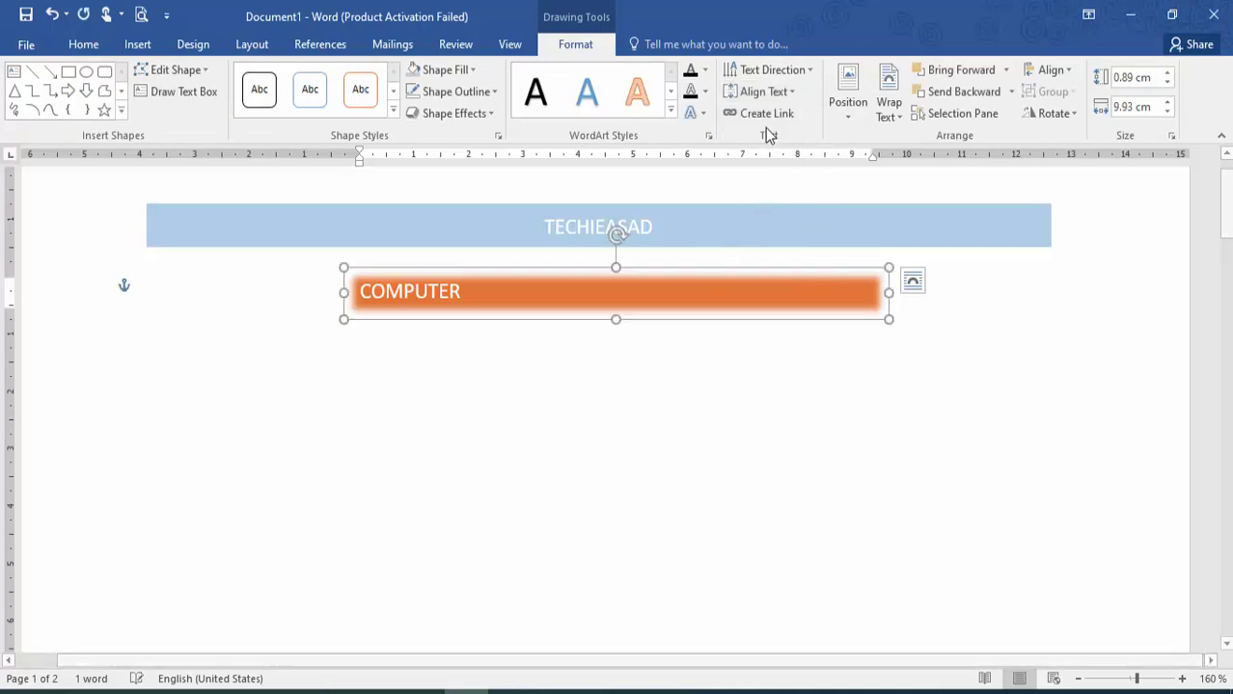
- Rotate the COMPUTER text by 90° and resize its text box to about 2.99 cm high by 7.78 cm wide
click(784, 72)
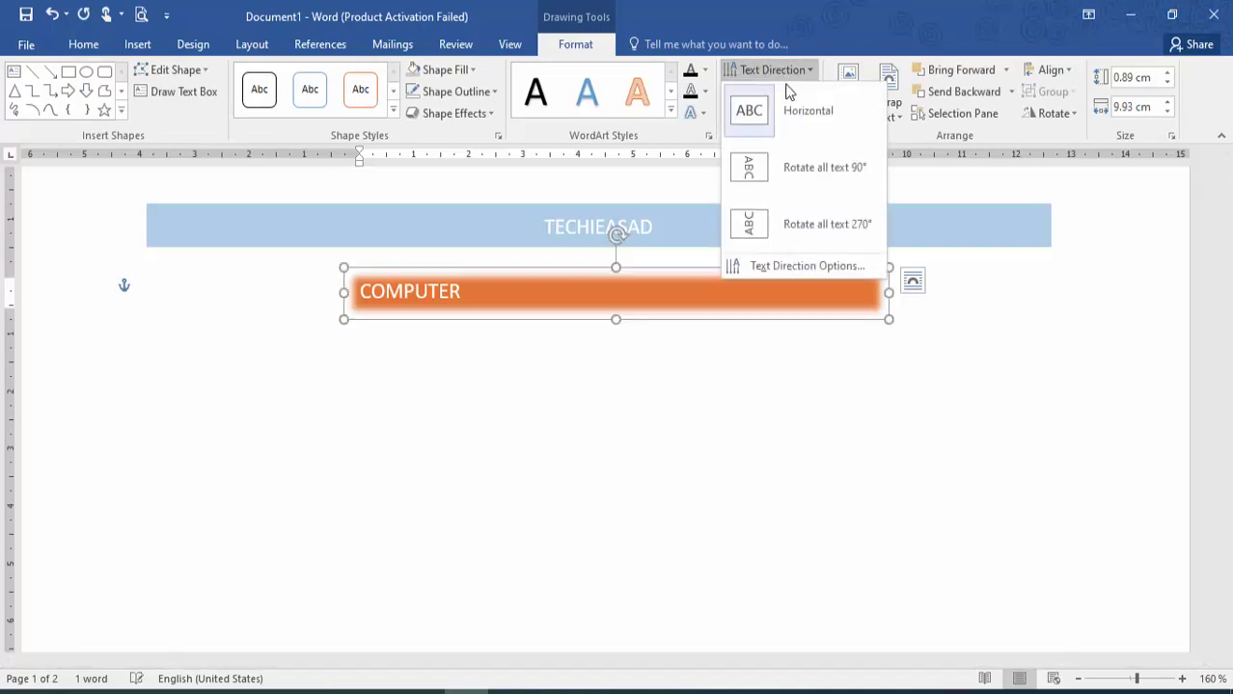
click(797, 182)
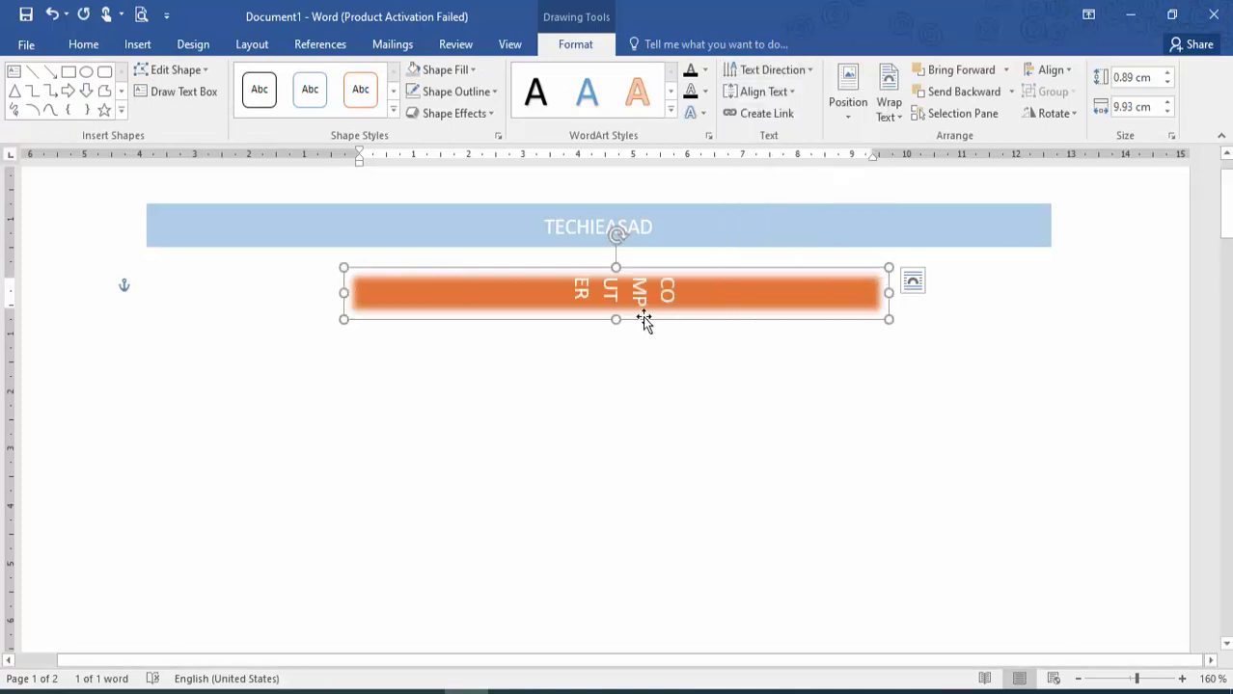
drag(615, 319, 619, 439)
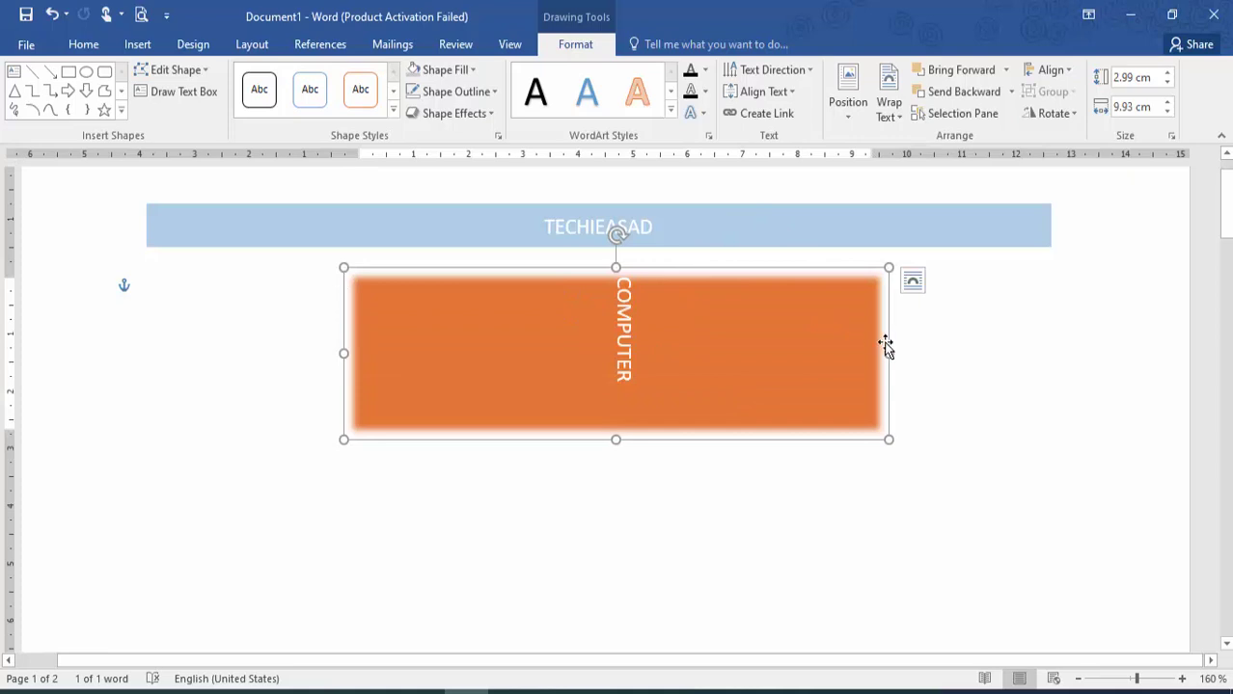
drag(888, 353, 771, 340)
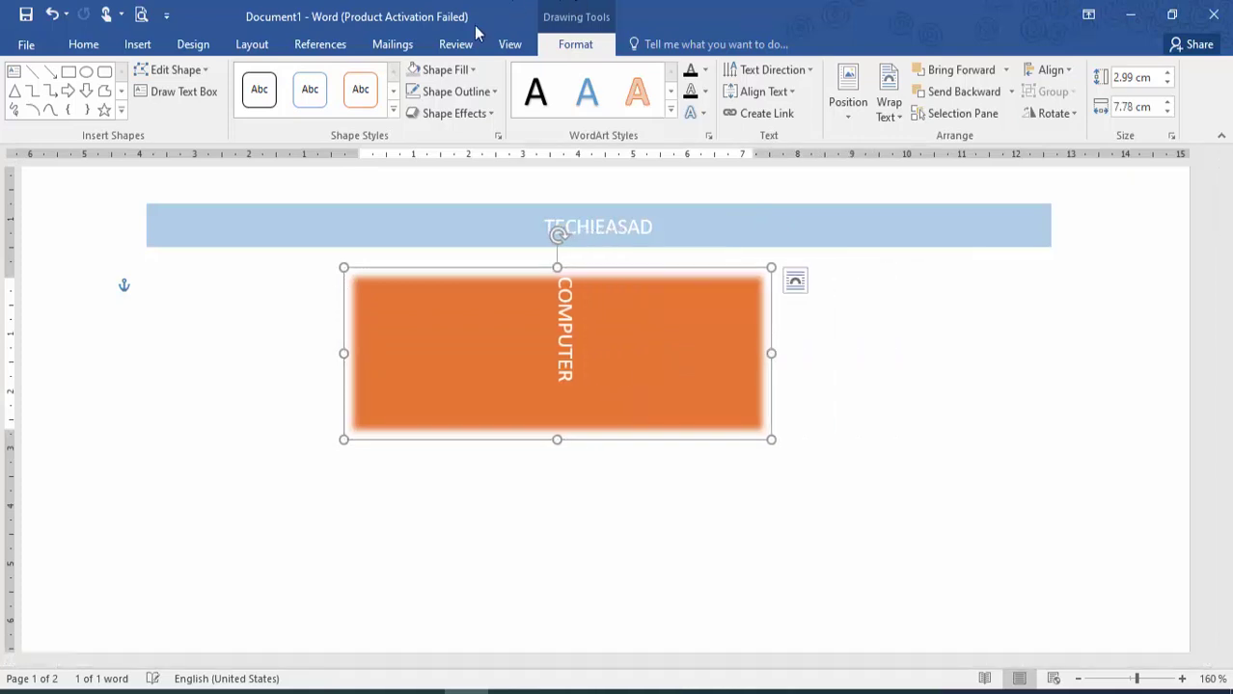
- Delete the orange COMPUTER text box beneath the header banner
click(85, 44)
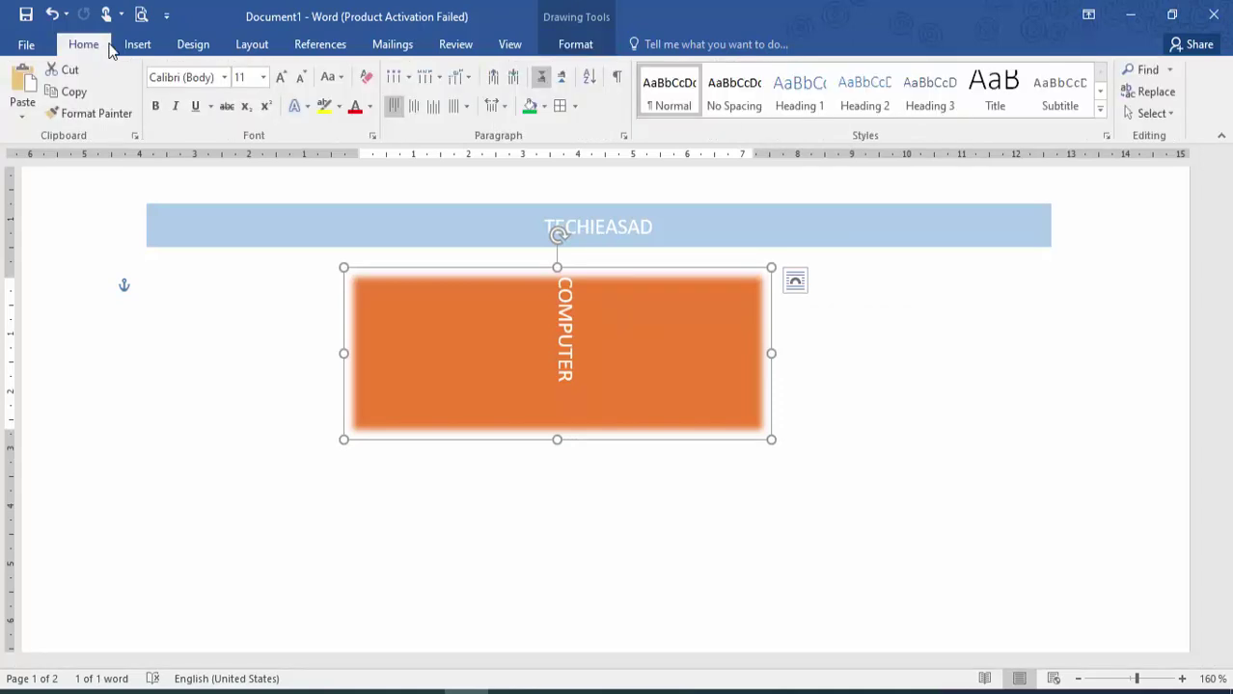
click(137, 44)
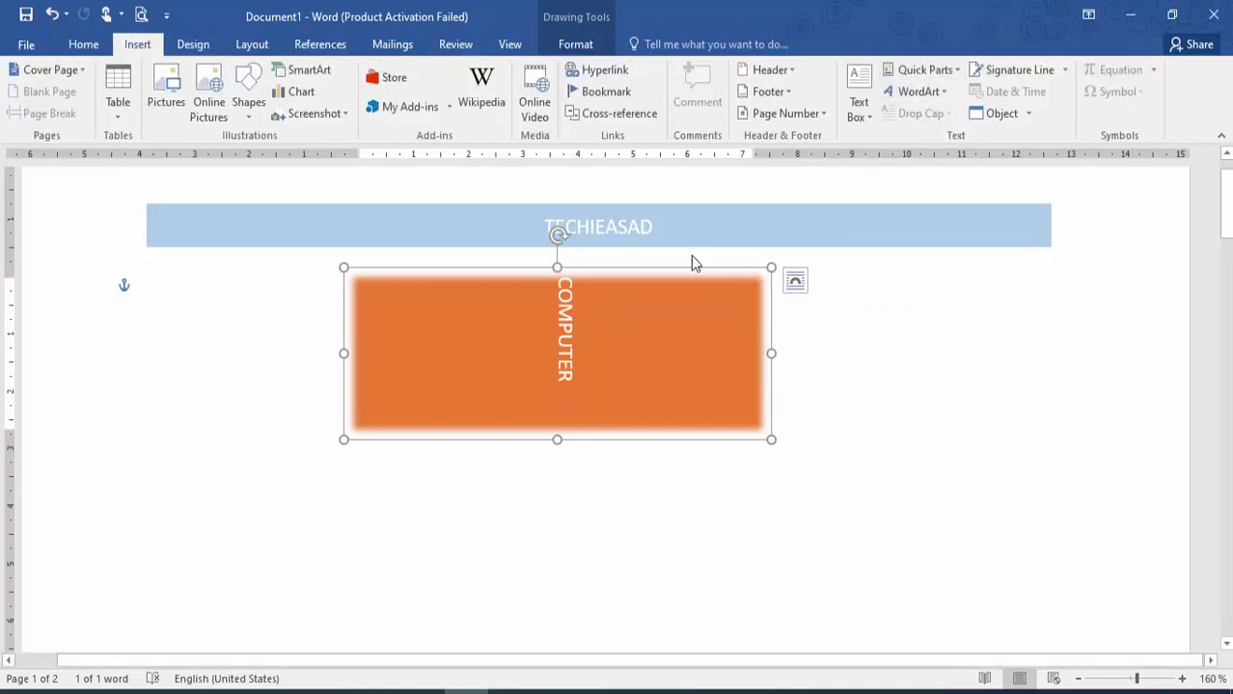
key(Delete)
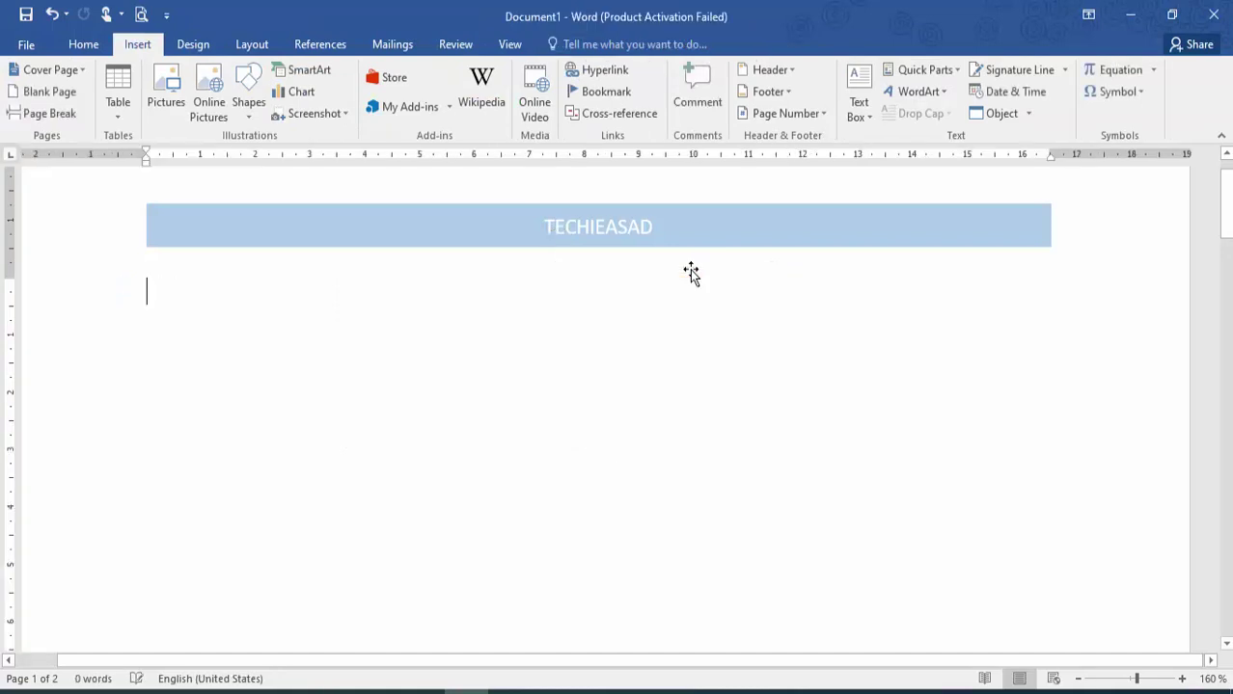
key(super+Down)
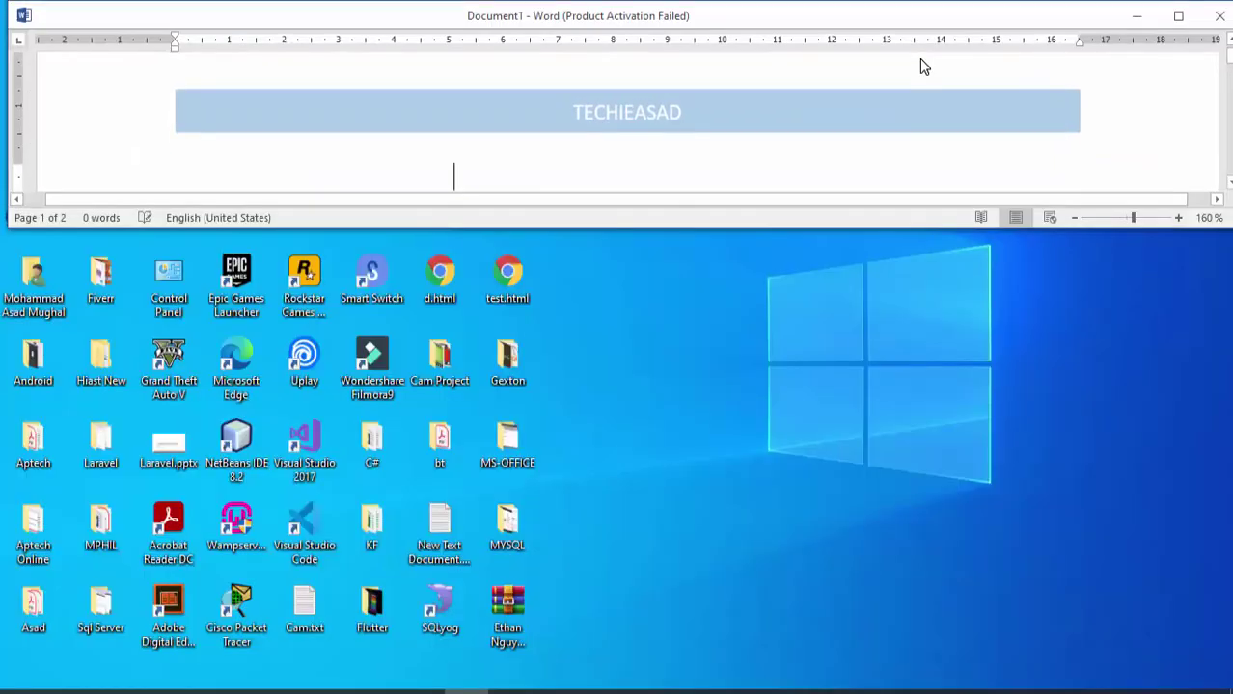
click(1178, 19)
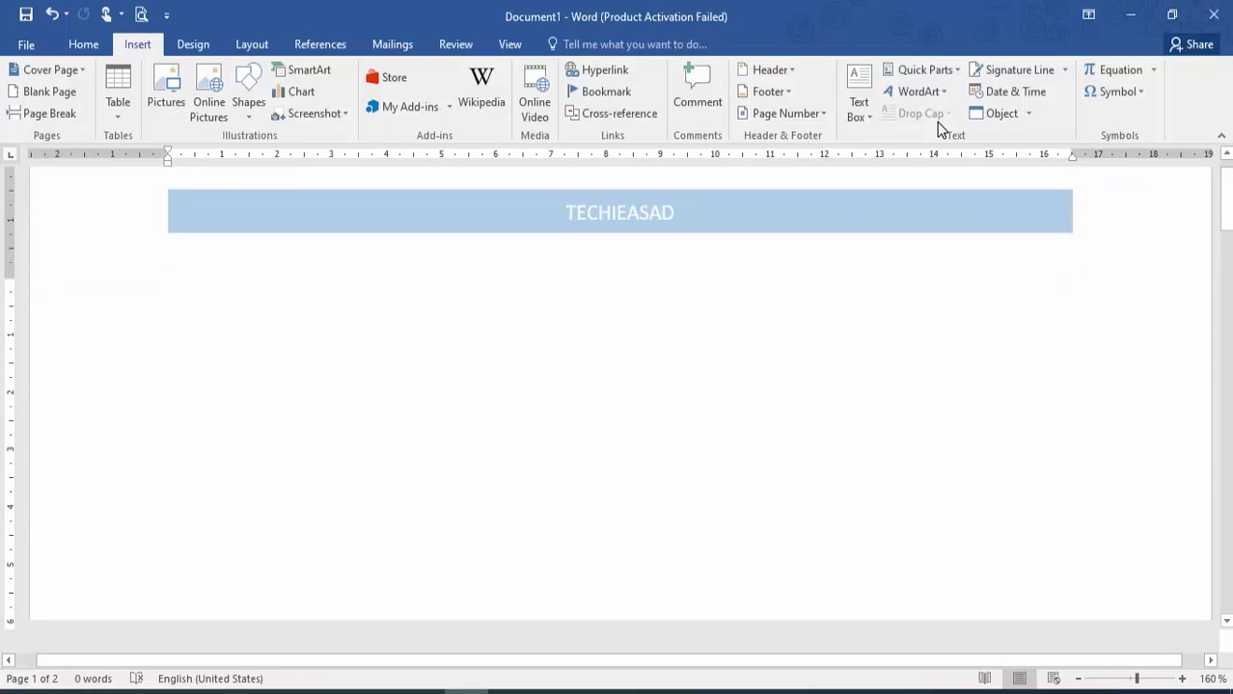
- Insert the Author document property from Quick Parts into the document body
click(931, 72)
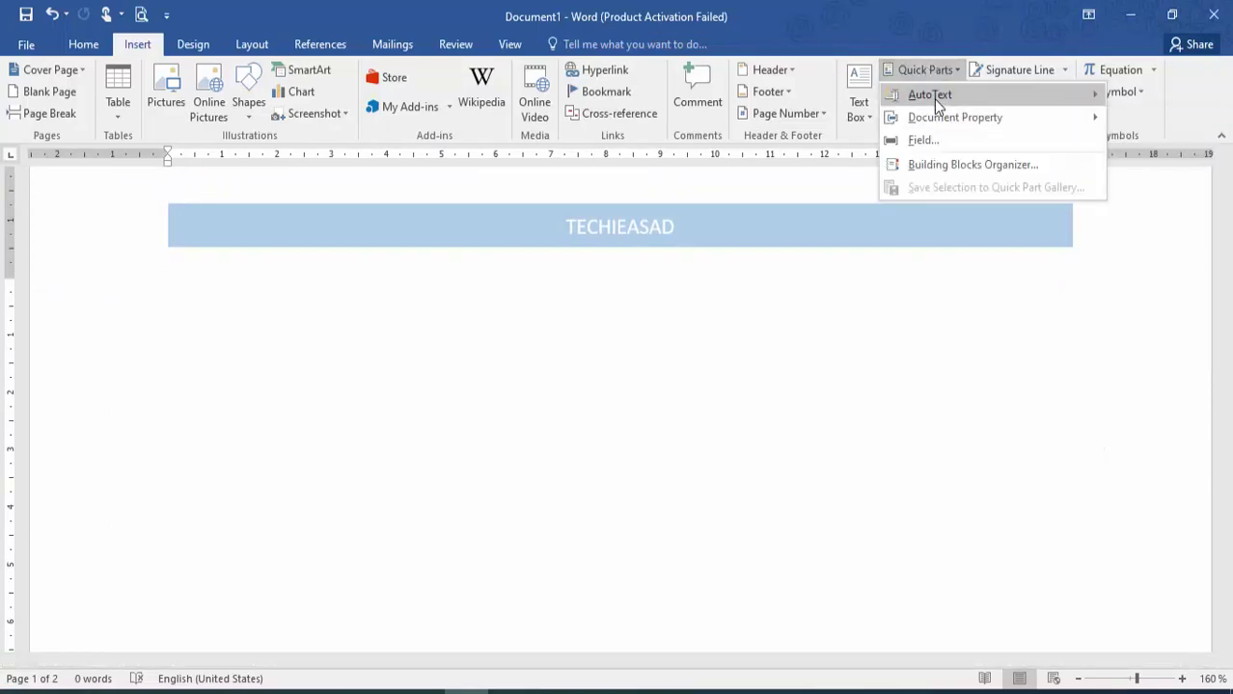
mouse_move(933, 99)
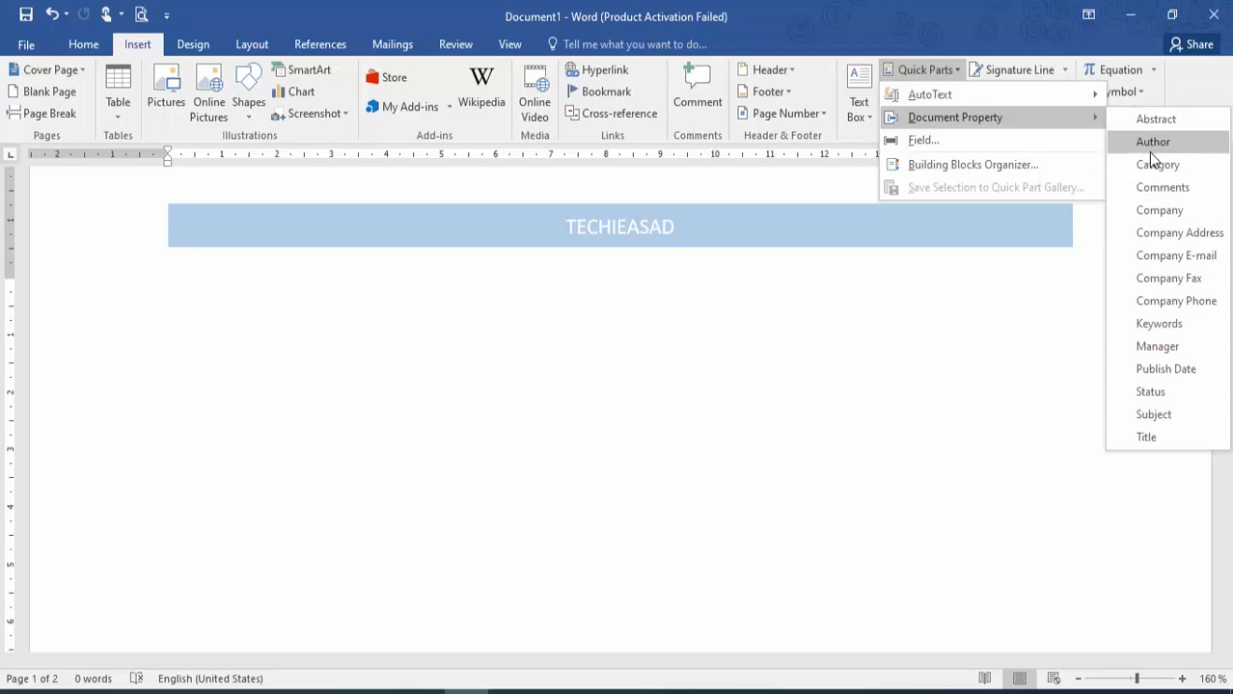
click(1150, 150)
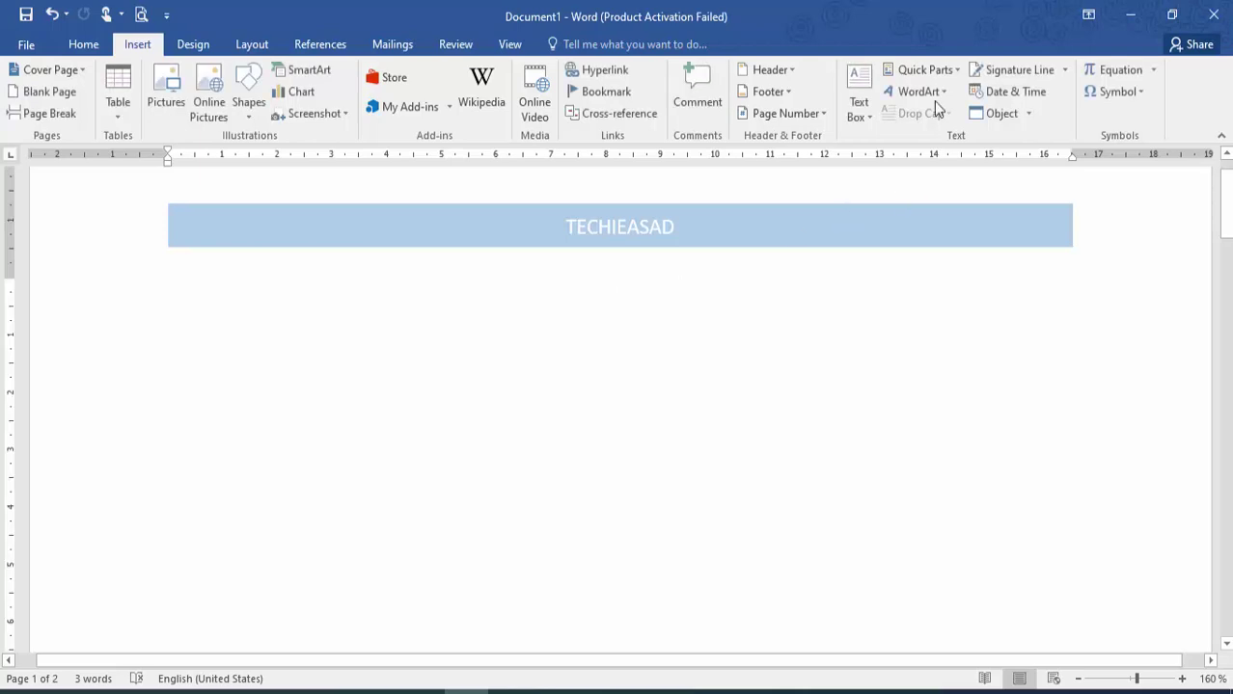
- Insert a WordArt in the blue style with a reflection and tilt it steeply counterclockwise
click(942, 88)
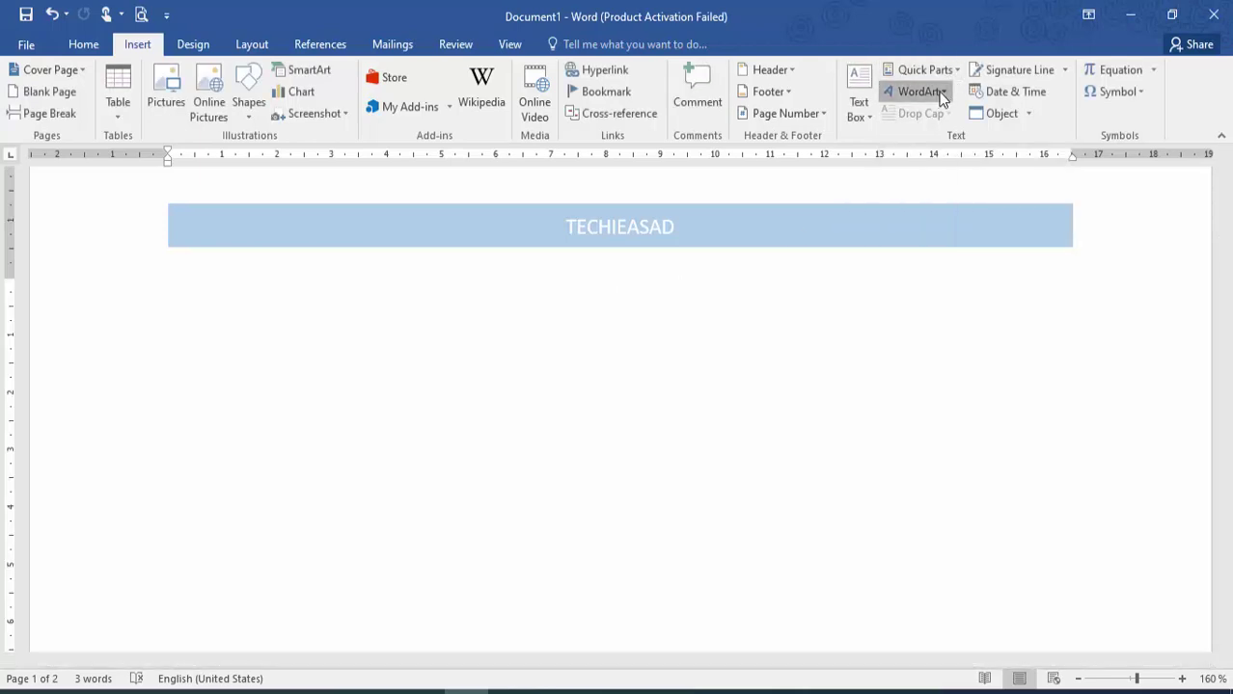
click(970, 199)
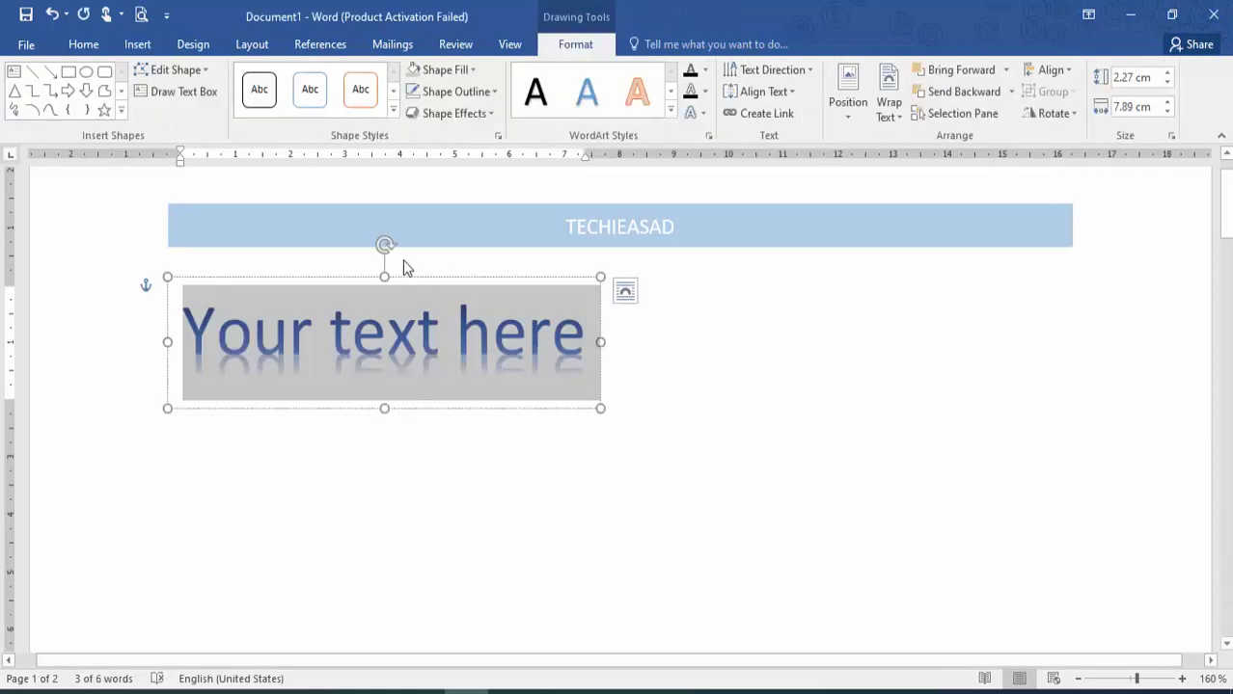
drag(387, 249, 335, 260)
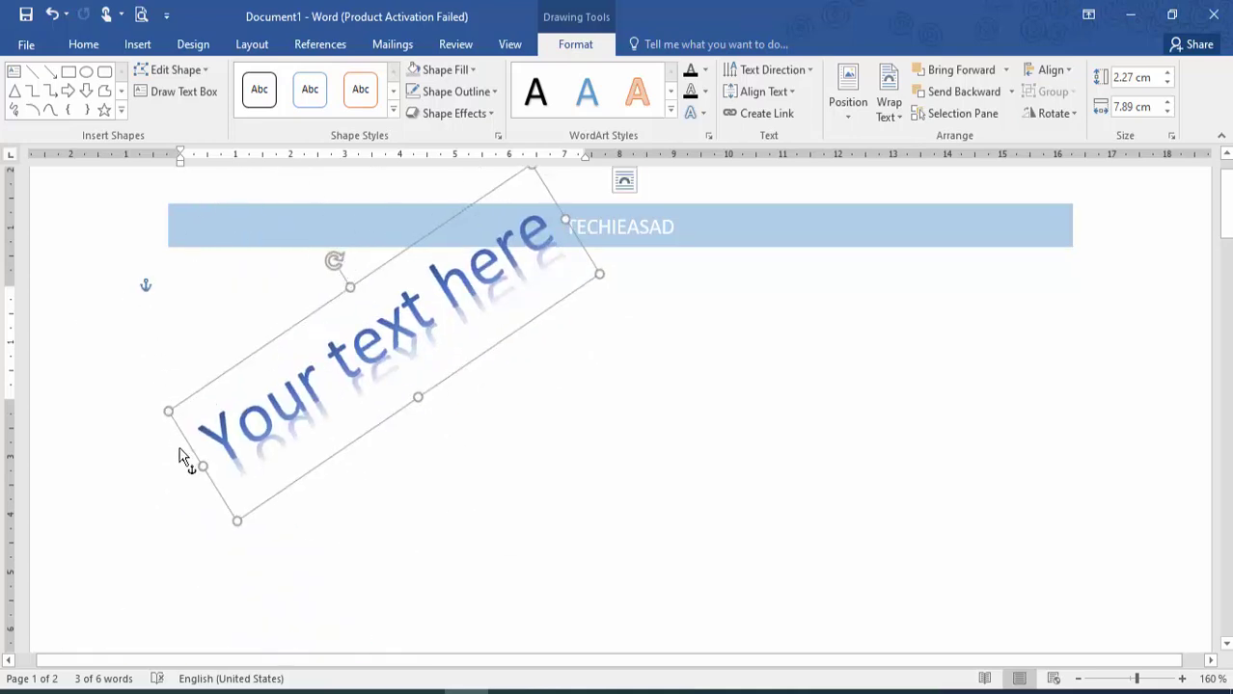
right_click(209, 400)
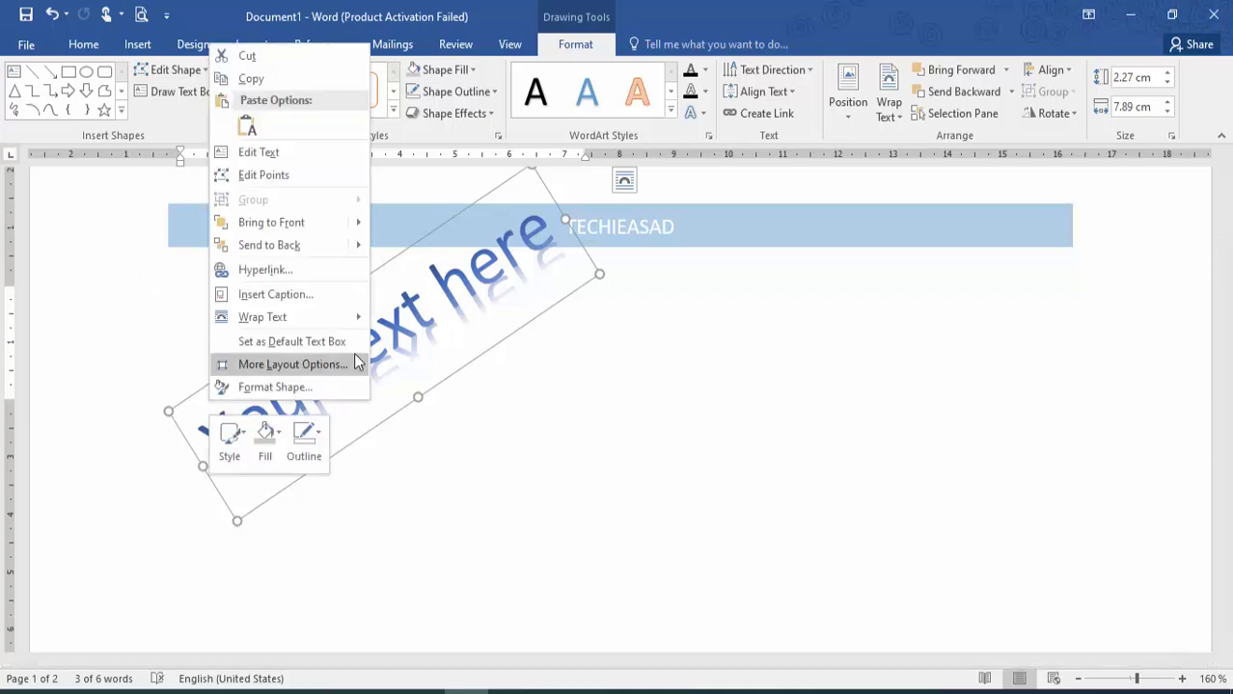
key(Escape)
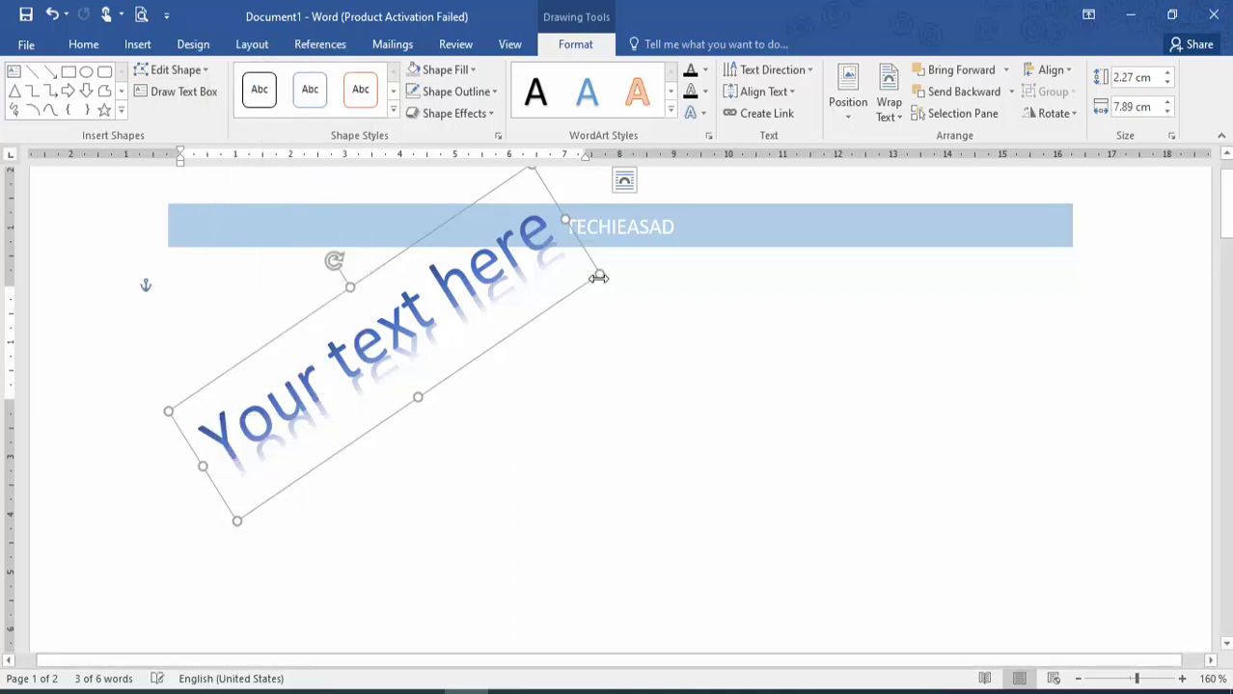
- Try rotating the tilted WordArt back, then undo its rotations
drag(333, 261, 404, 286)
key(ctrl+z)
key(ctrl+z)
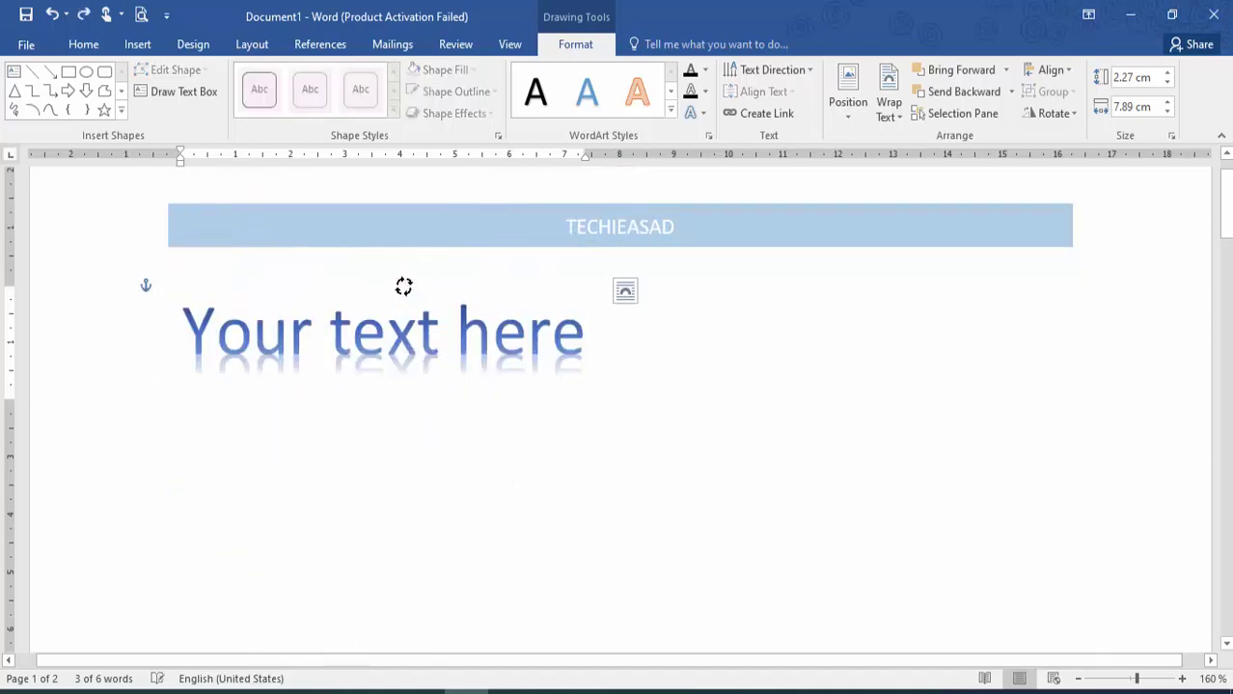
- Select the placeholder text of the blue WordArt, then undo the WordArt's insertion
click(440, 338)
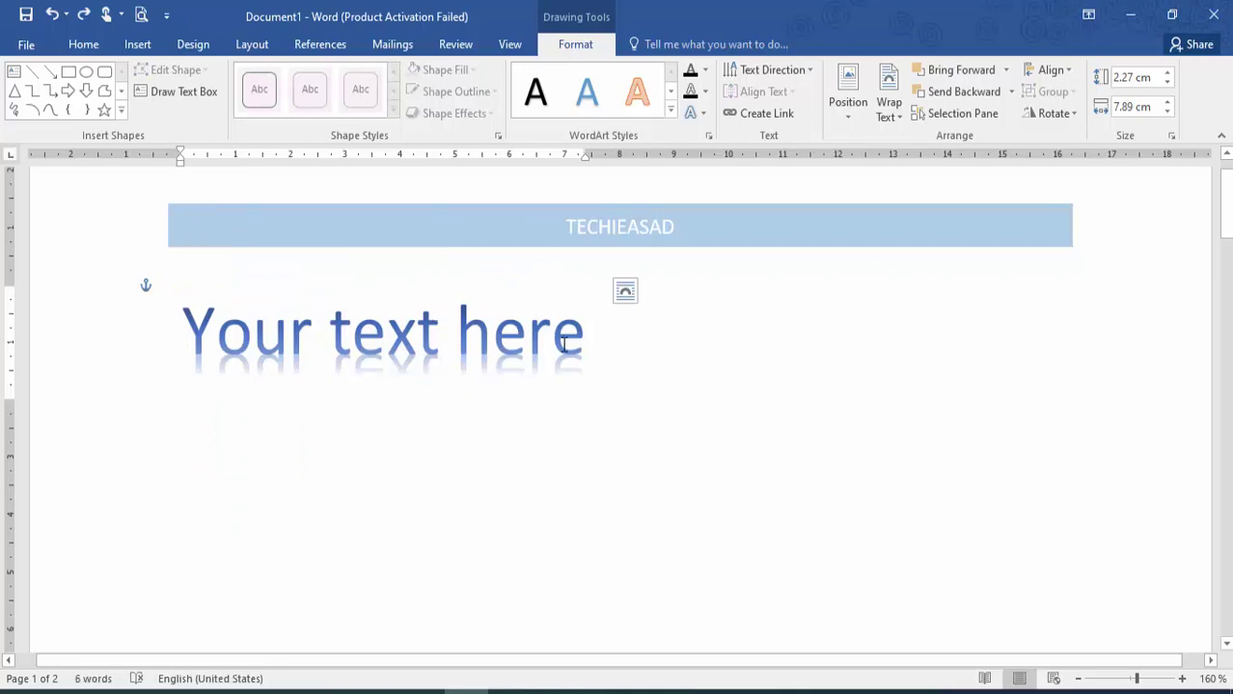
click(358, 319)
click(286, 361)
triple_click(457, 343)
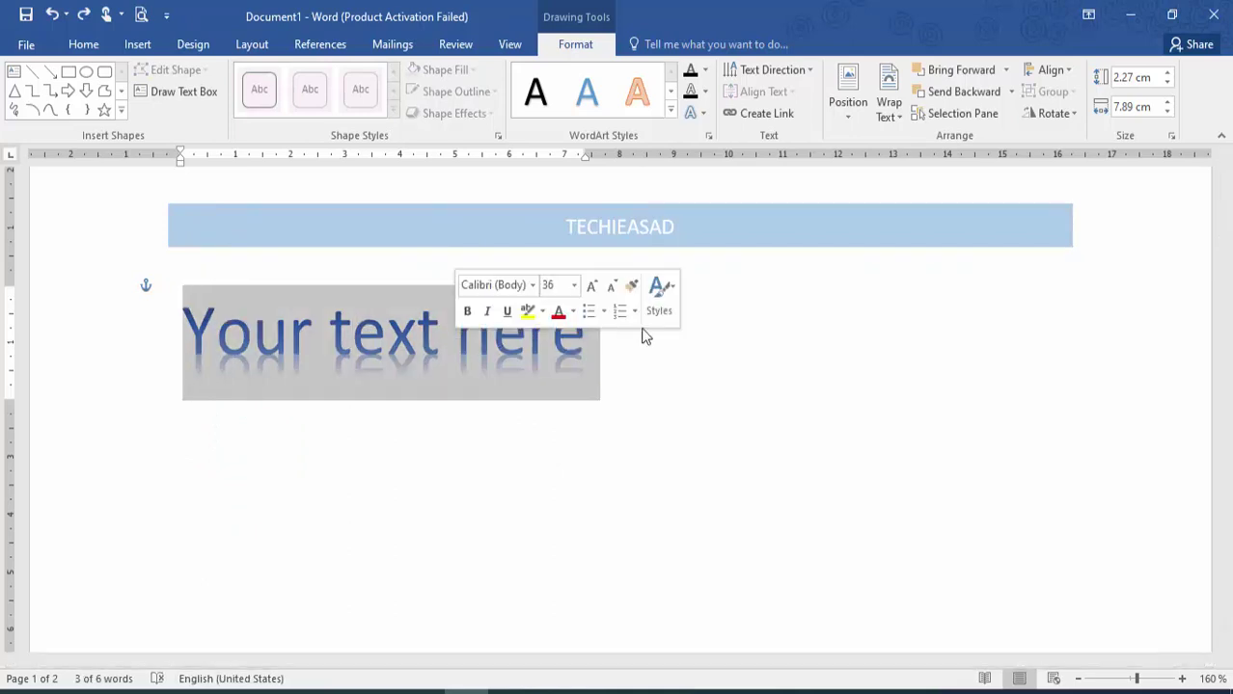
click(564, 337)
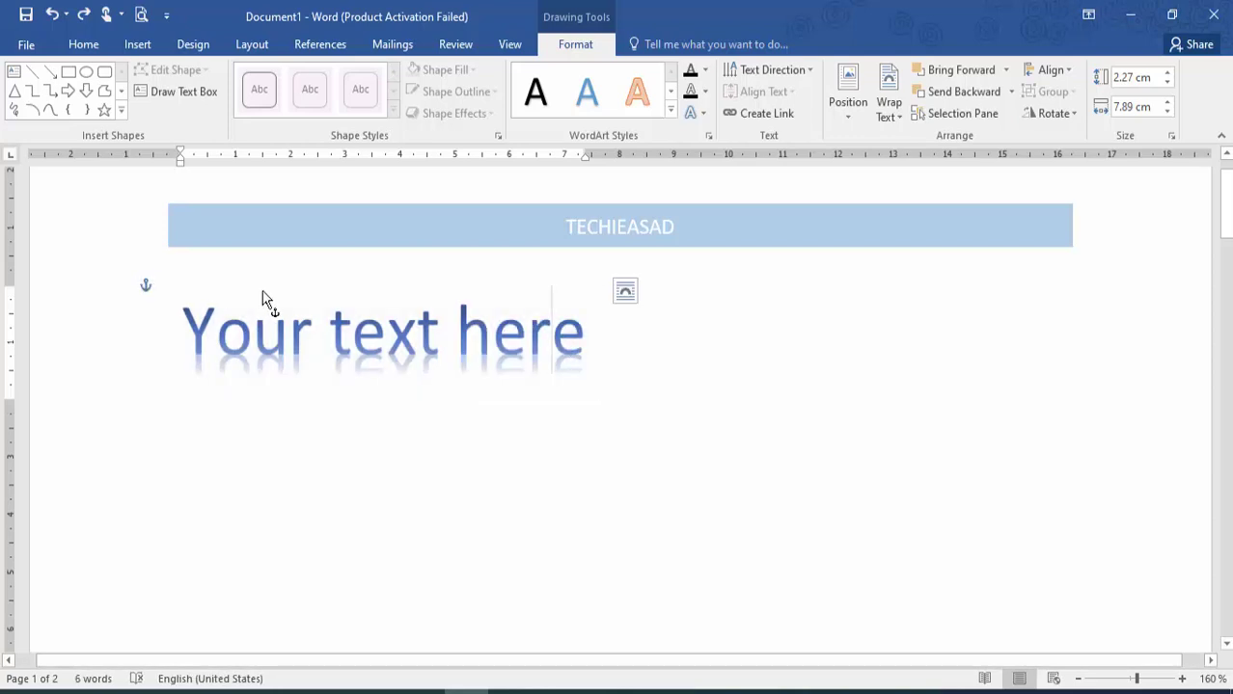
click(379, 334)
key(ctrl+z)
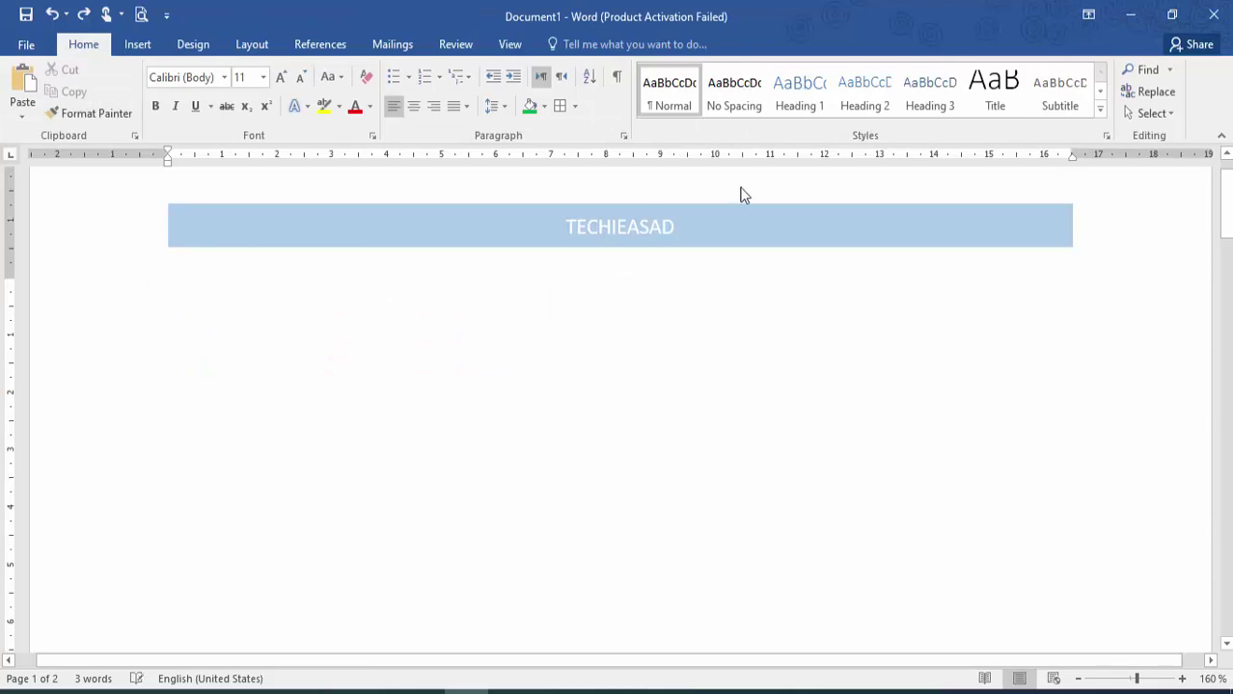
- Insert a WordArt in the bold black style with a blue hard shadow beneath the header banner
click(194, 45)
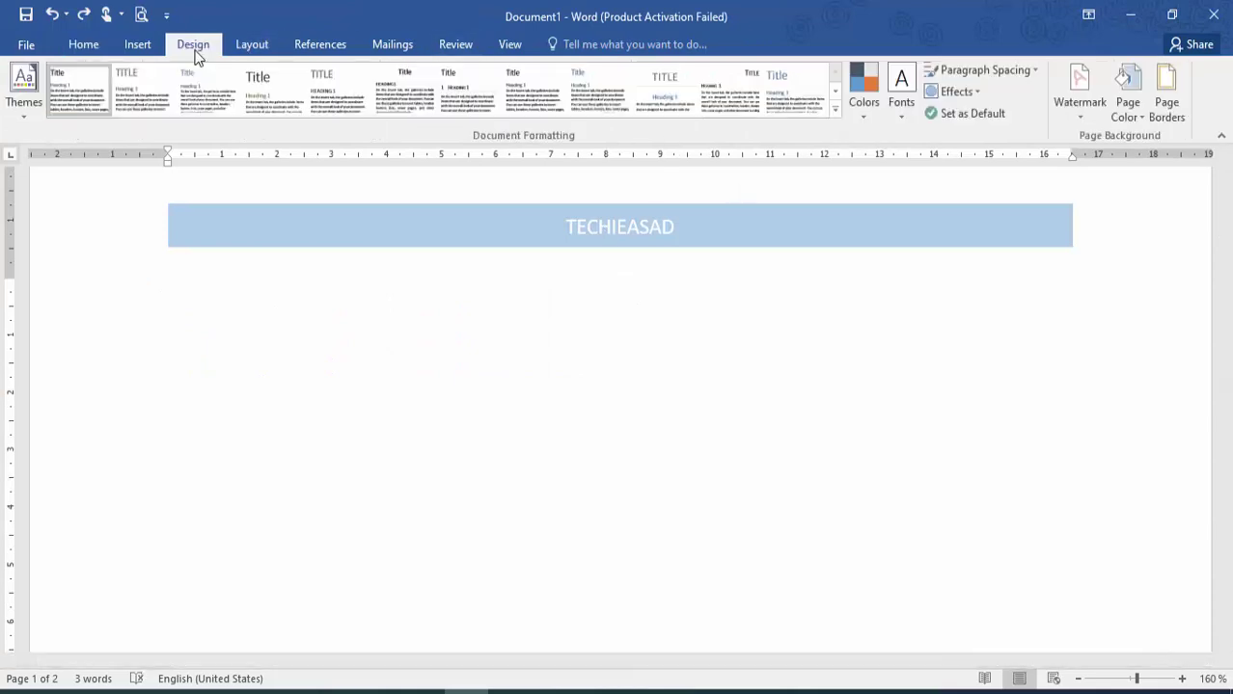
click(138, 46)
click(927, 90)
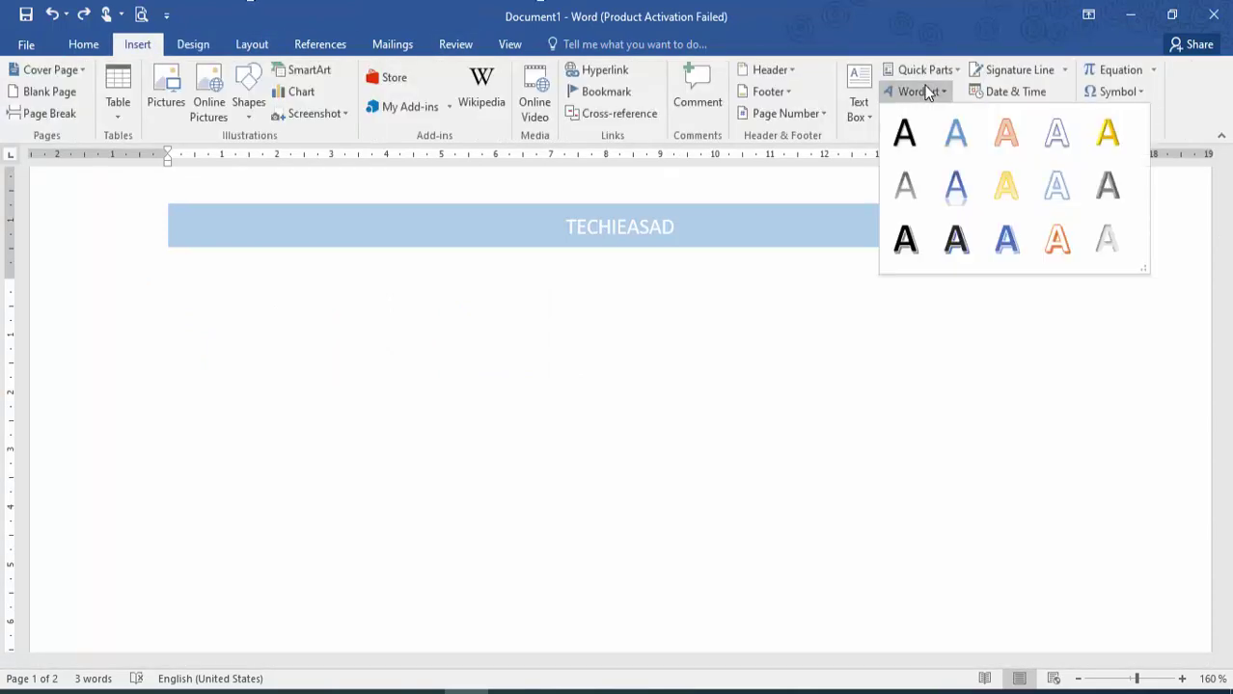
click(972, 231)
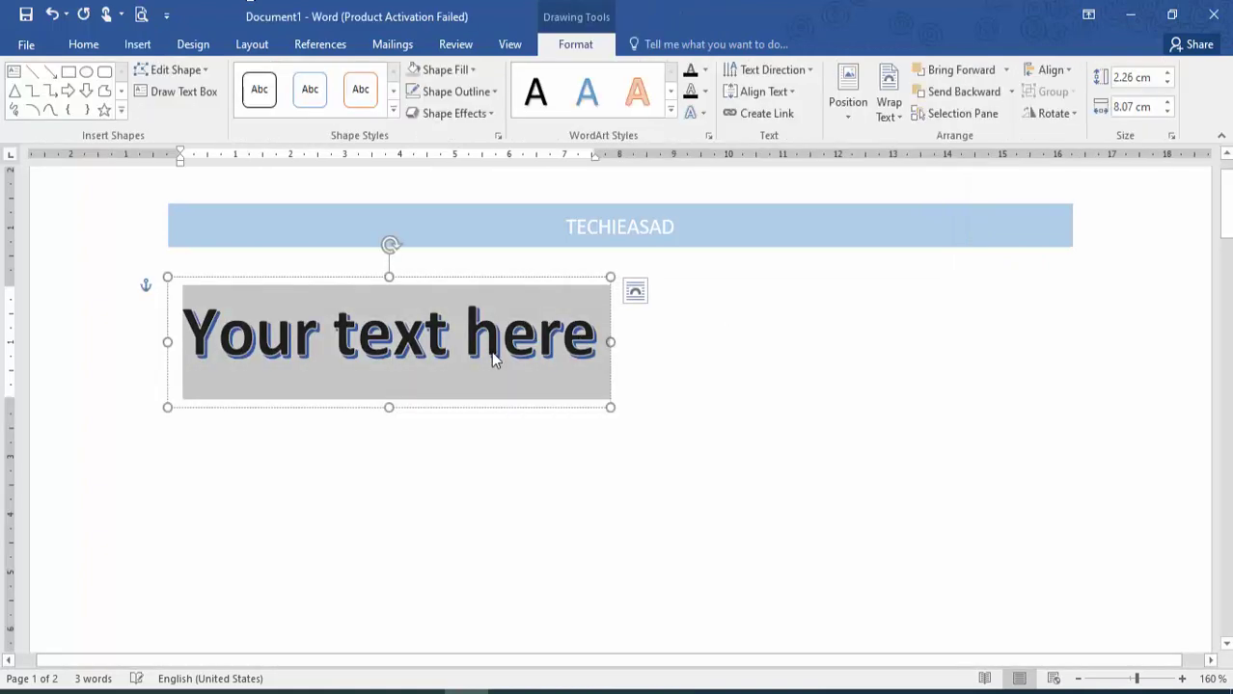
right_click(405, 311)
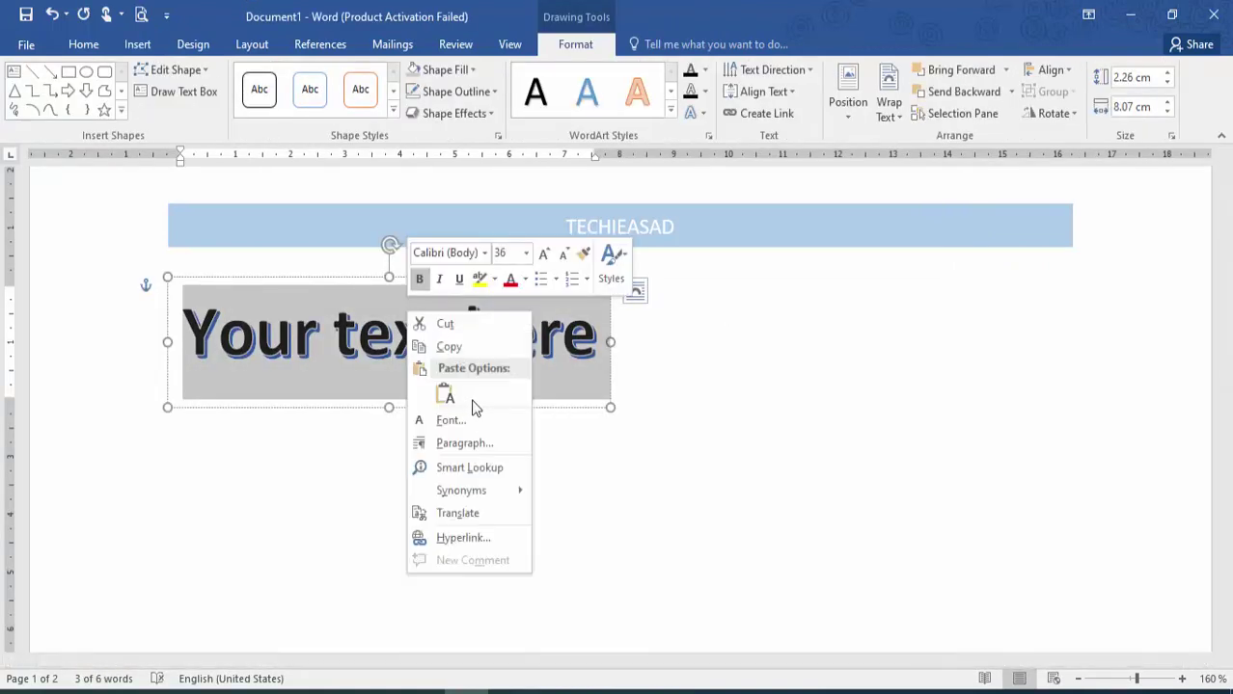
drag(889, 5, 621, 33)
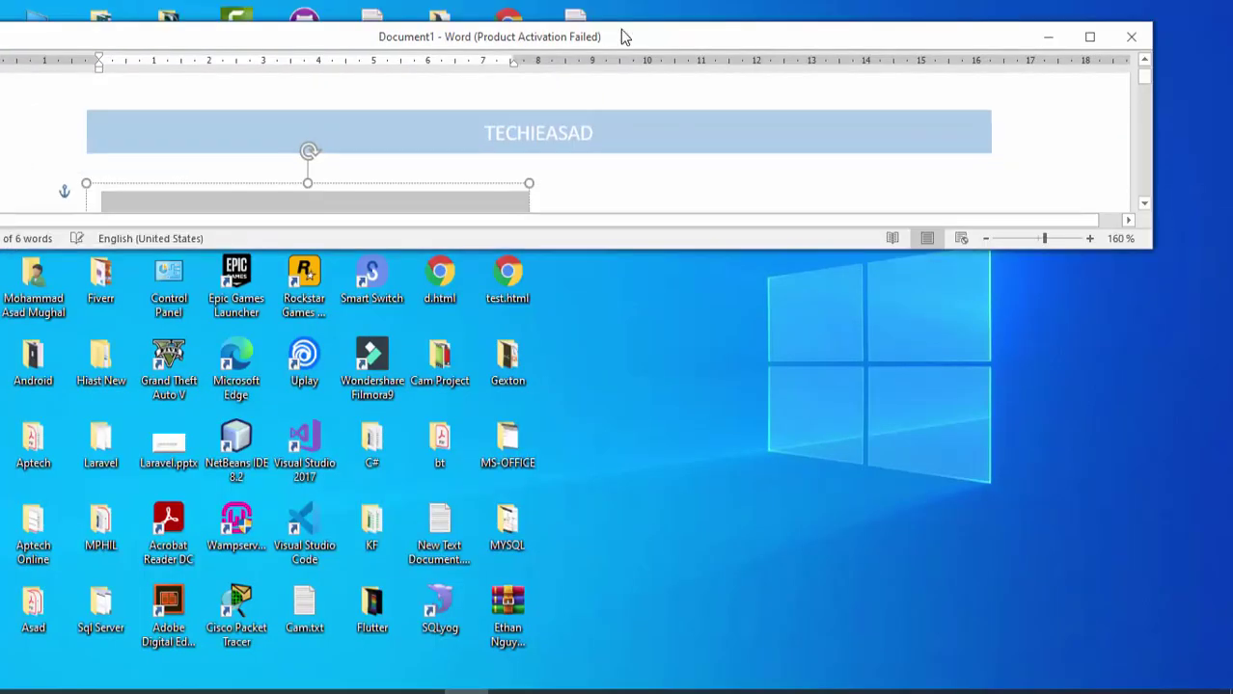
click(1090, 36)
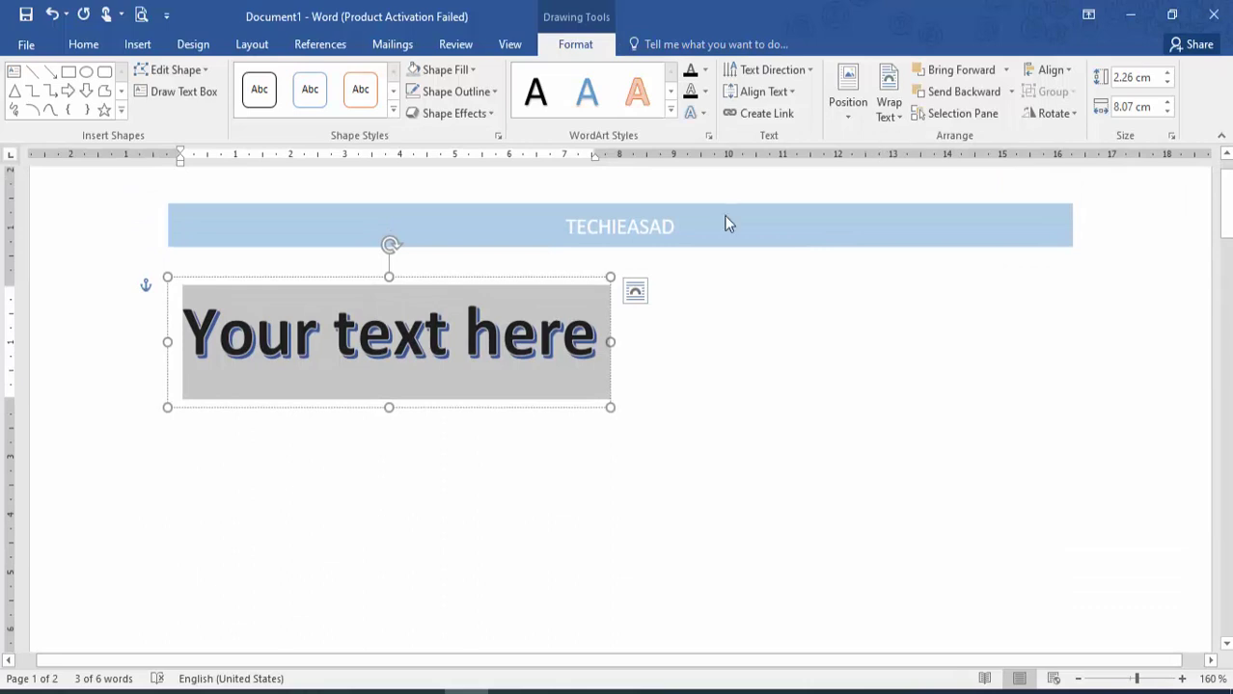
click(180, 76)
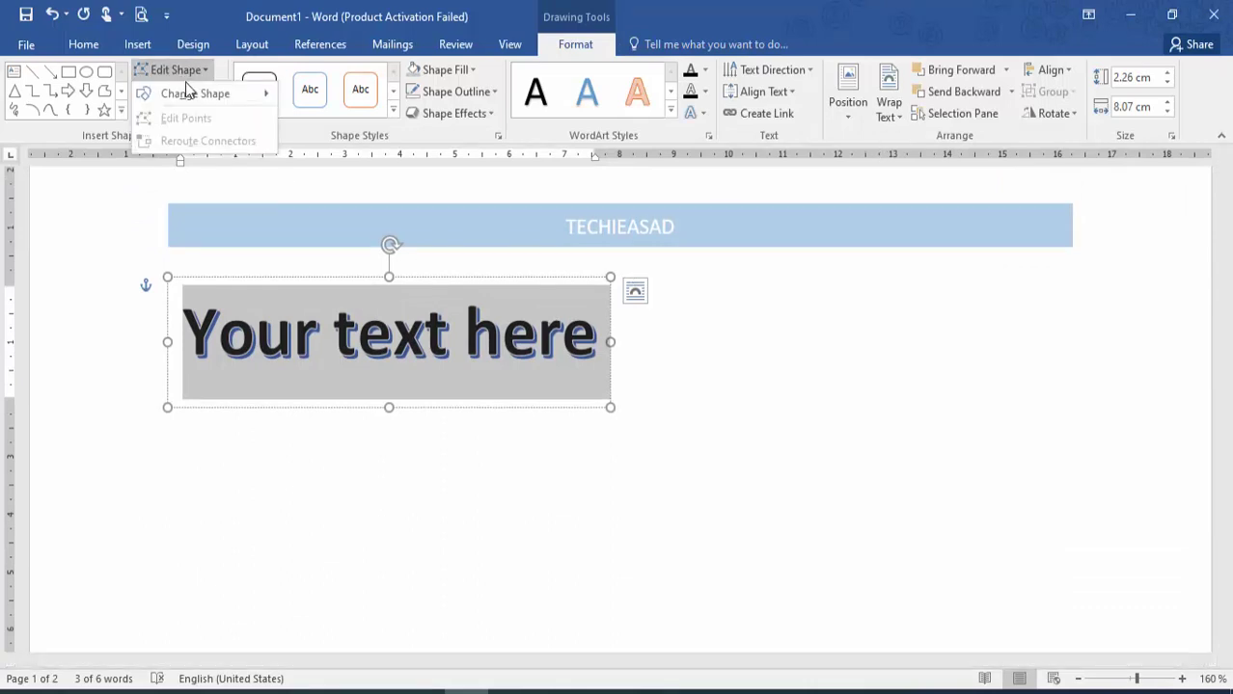
mouse_move(193, 97)
click(147, 289)
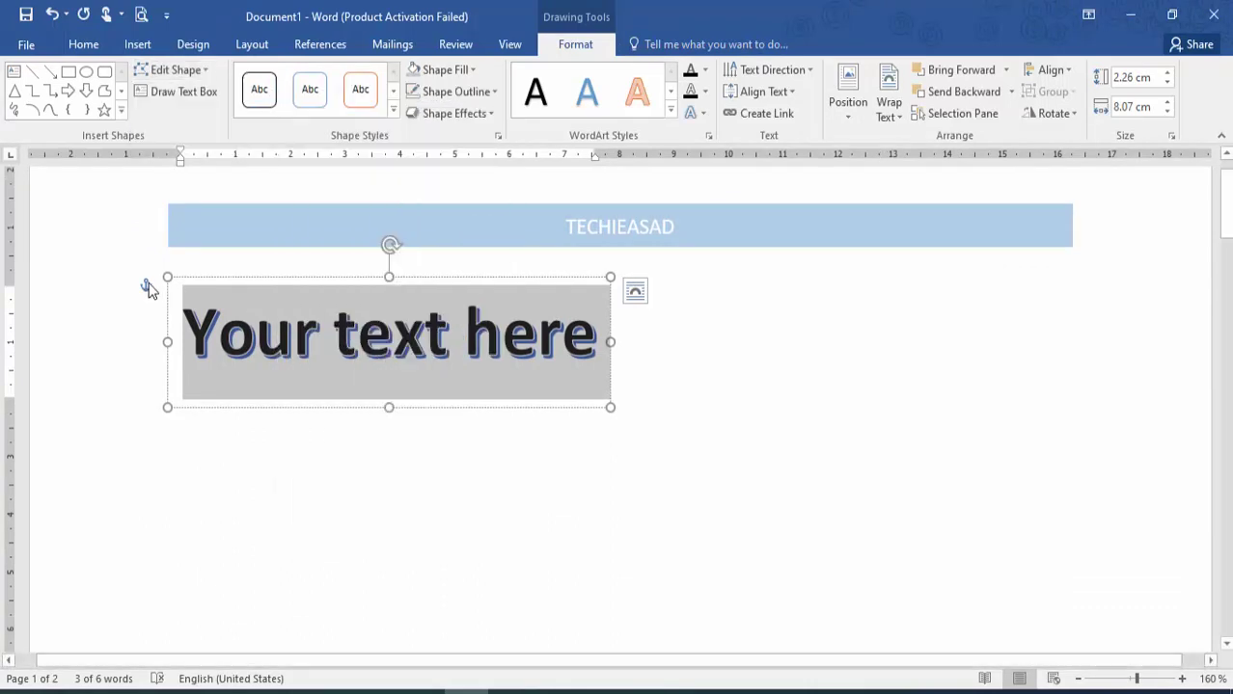
- Enlarge the WordArt box to about 2.46 cm high by 15.78 cm wide and tilt it slightly counterclockwise
drag(611, 407, 1034, 416)
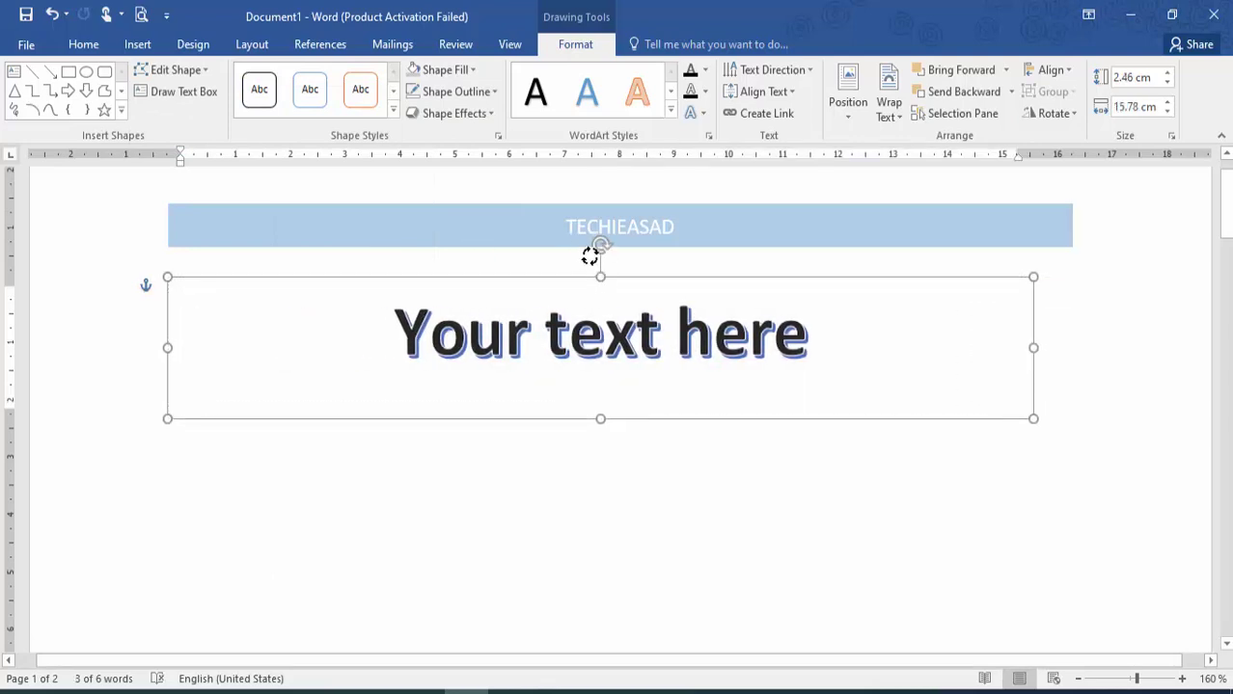
mouse_move(588, 253)
mouse_down()
mouse_move(578, 267)
mouse_move(592, 249)
mouse_up()
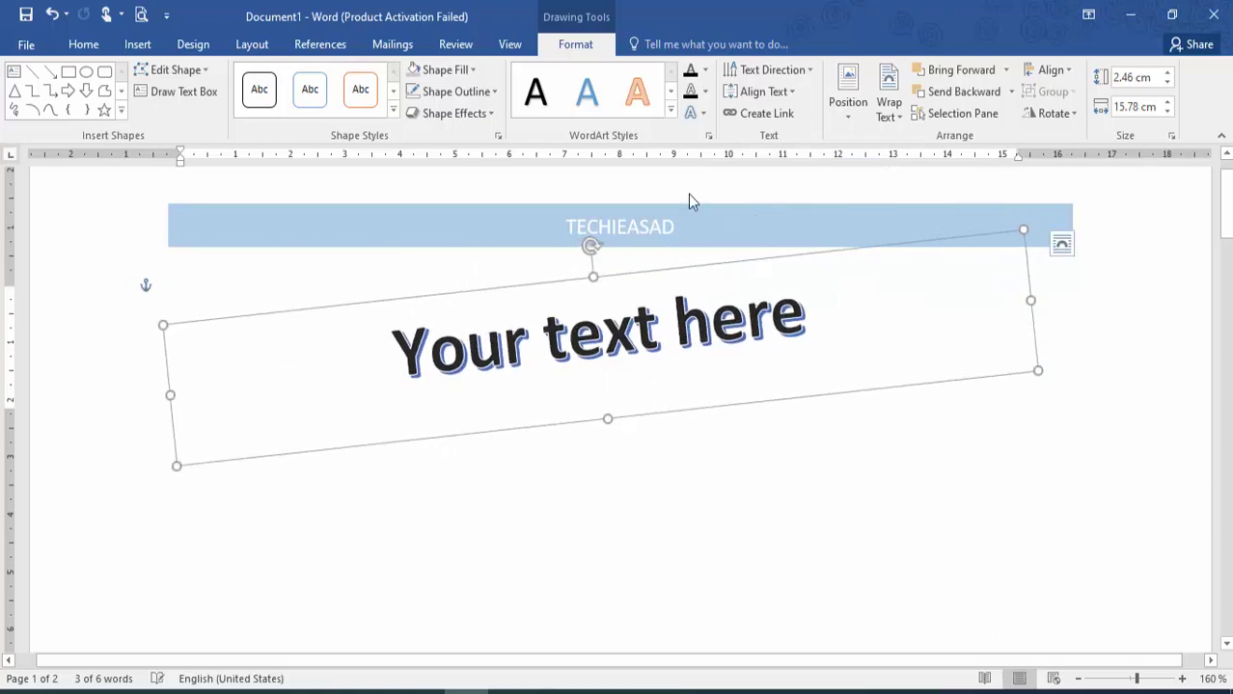
- Rotate all of the WordArt's text by 90° and set its text alignment to Center
click(786, 80)
click(807, 256)
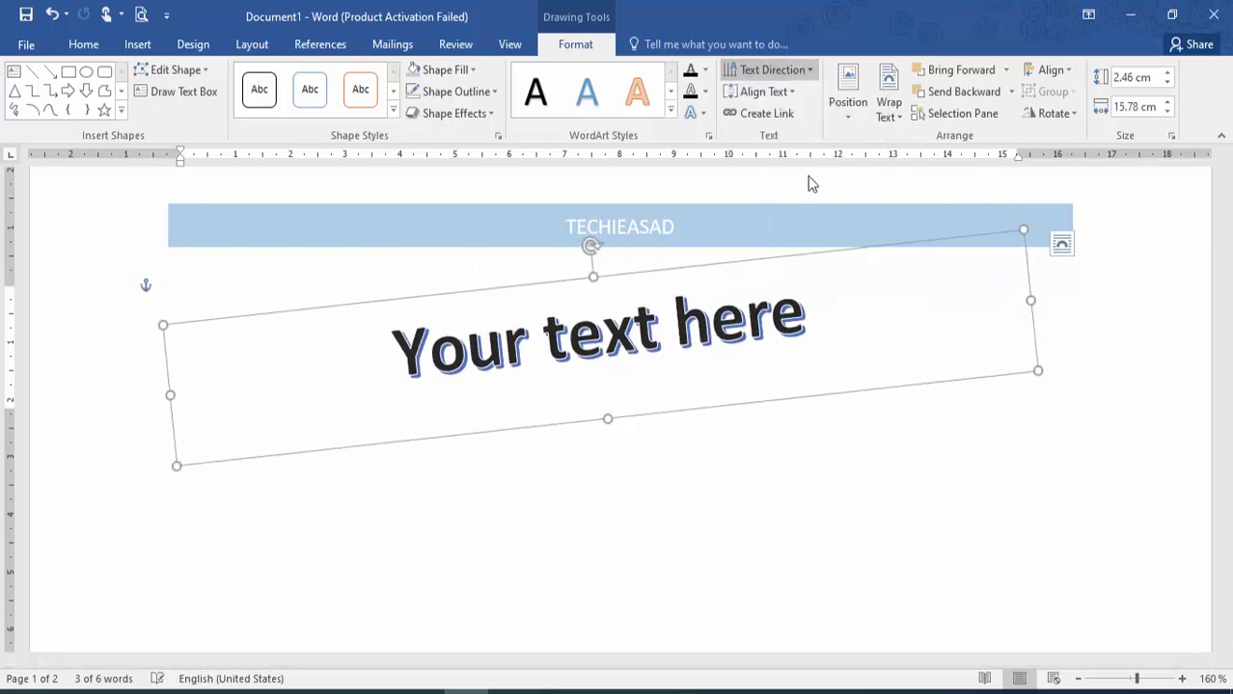
click(771, 93)
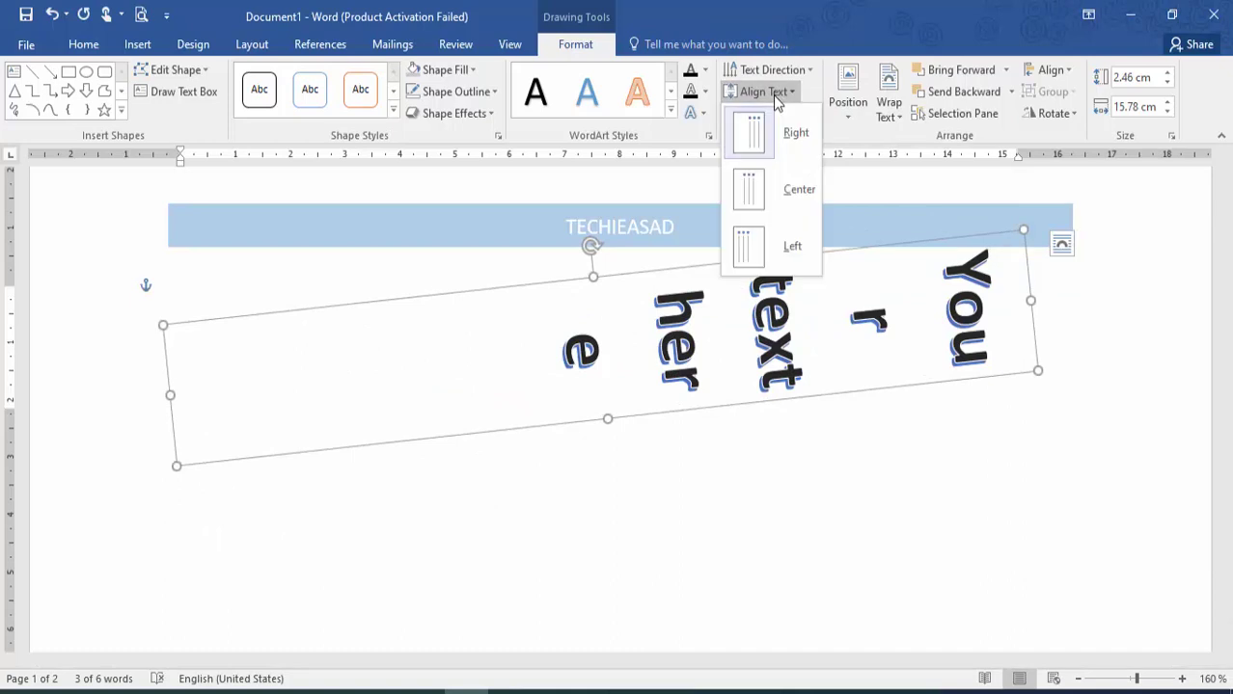
click(783, 188)
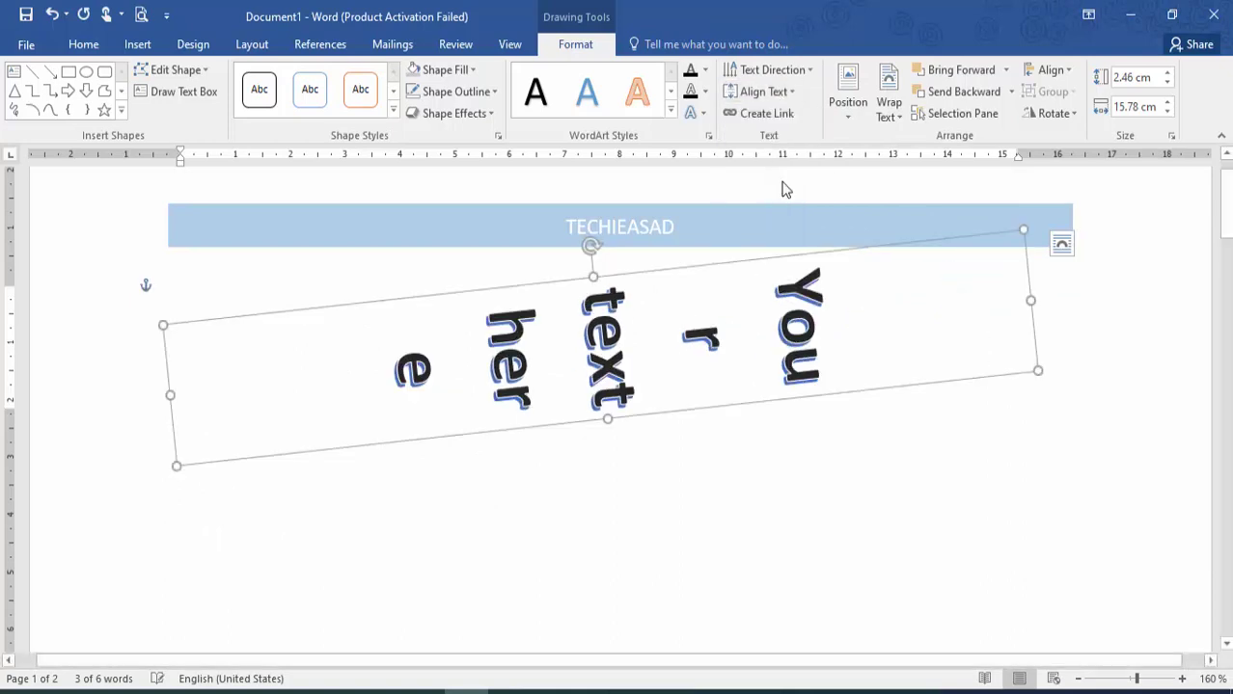
- Delete all the text of the WordArt beneath the header banner and leave the emptied box
click(801, 501)
click(641, 347)
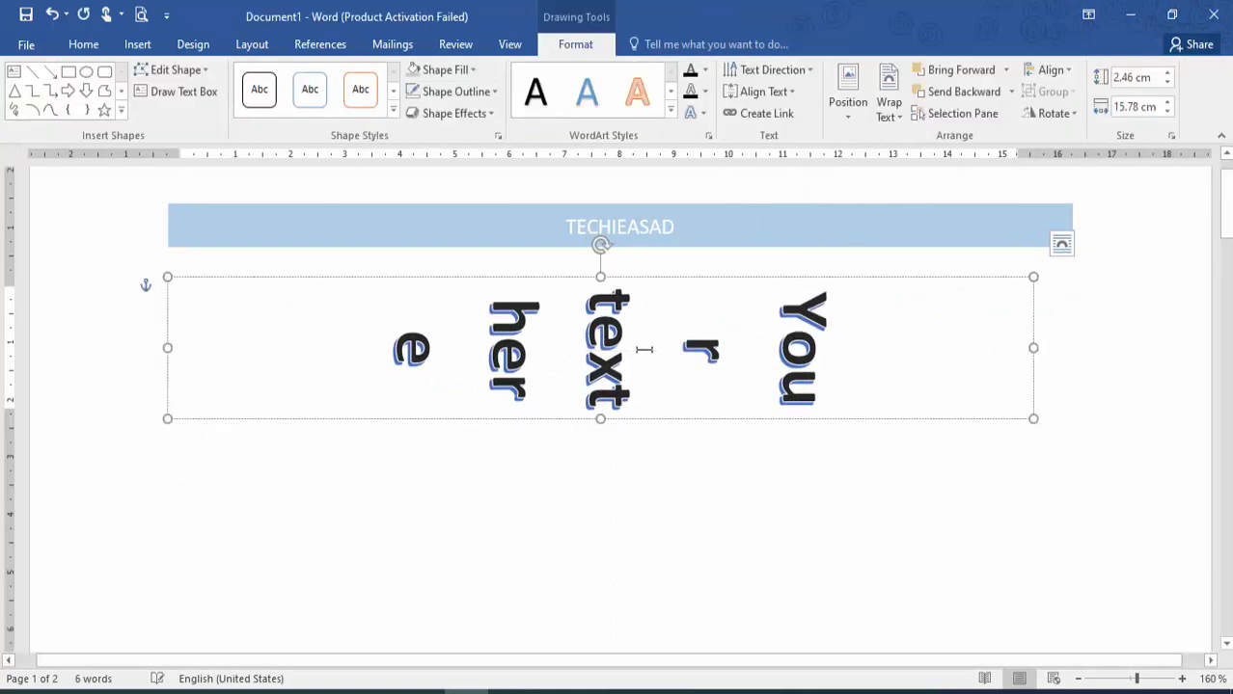
key(ctrl+a)
key(BackSpace)
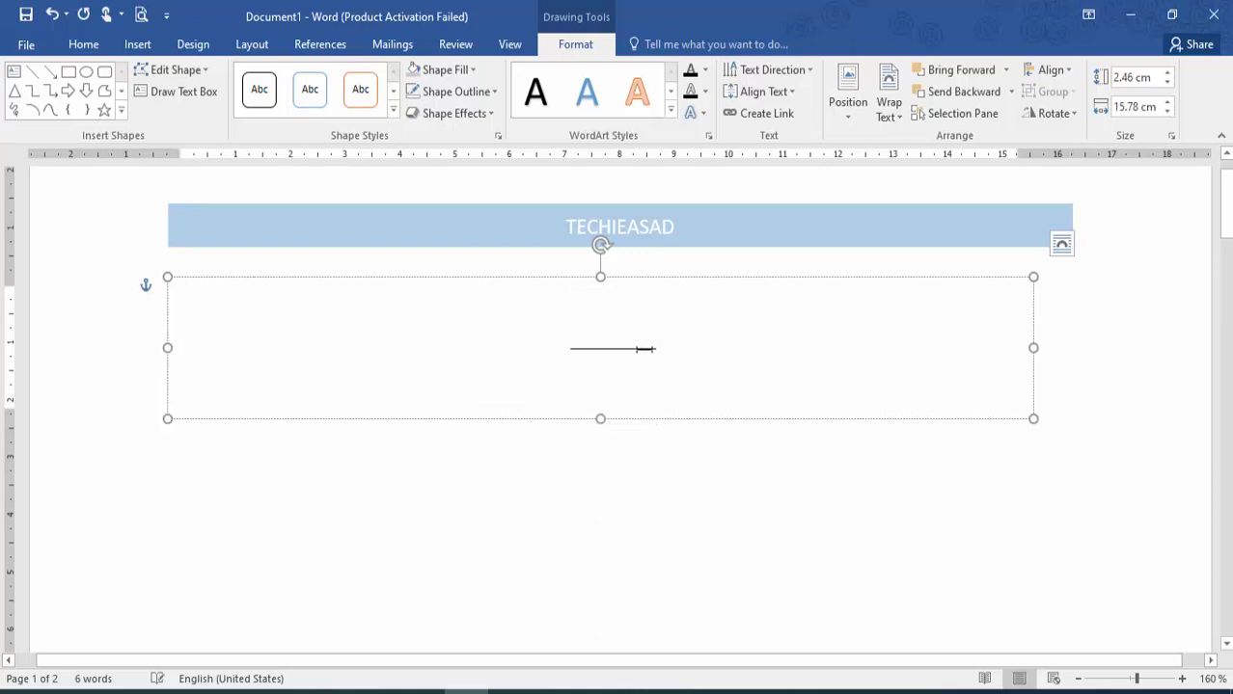
click(607, 454)
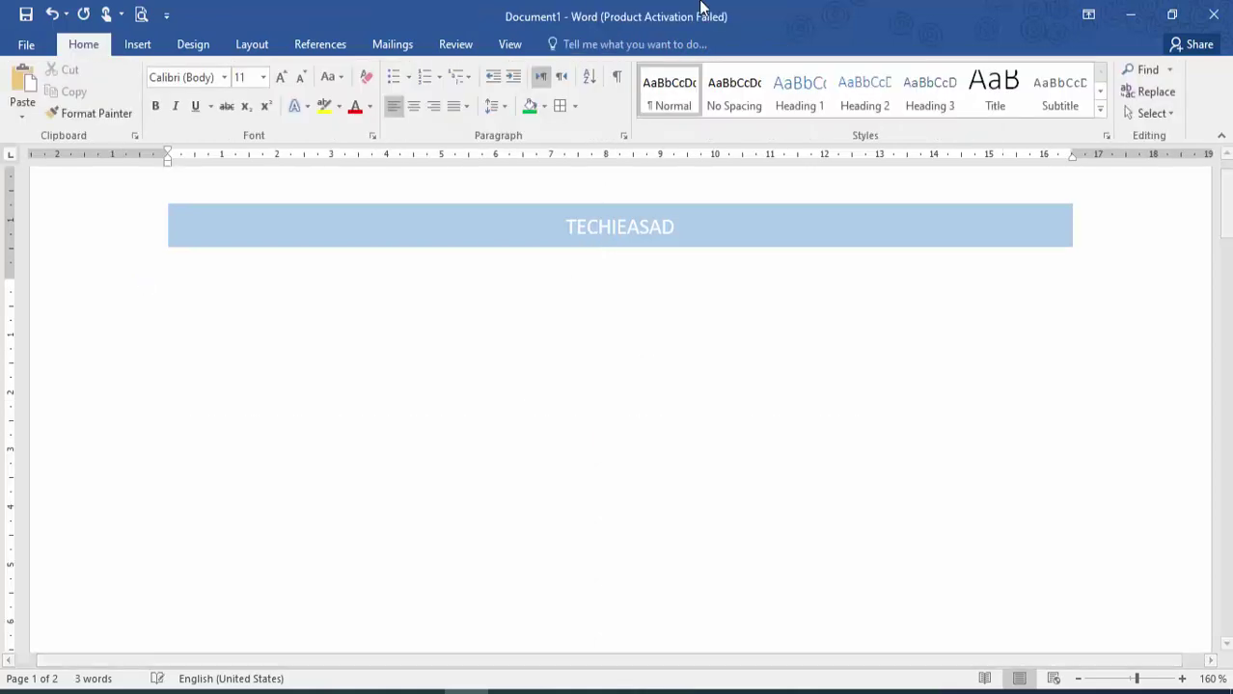
click(155, 45)
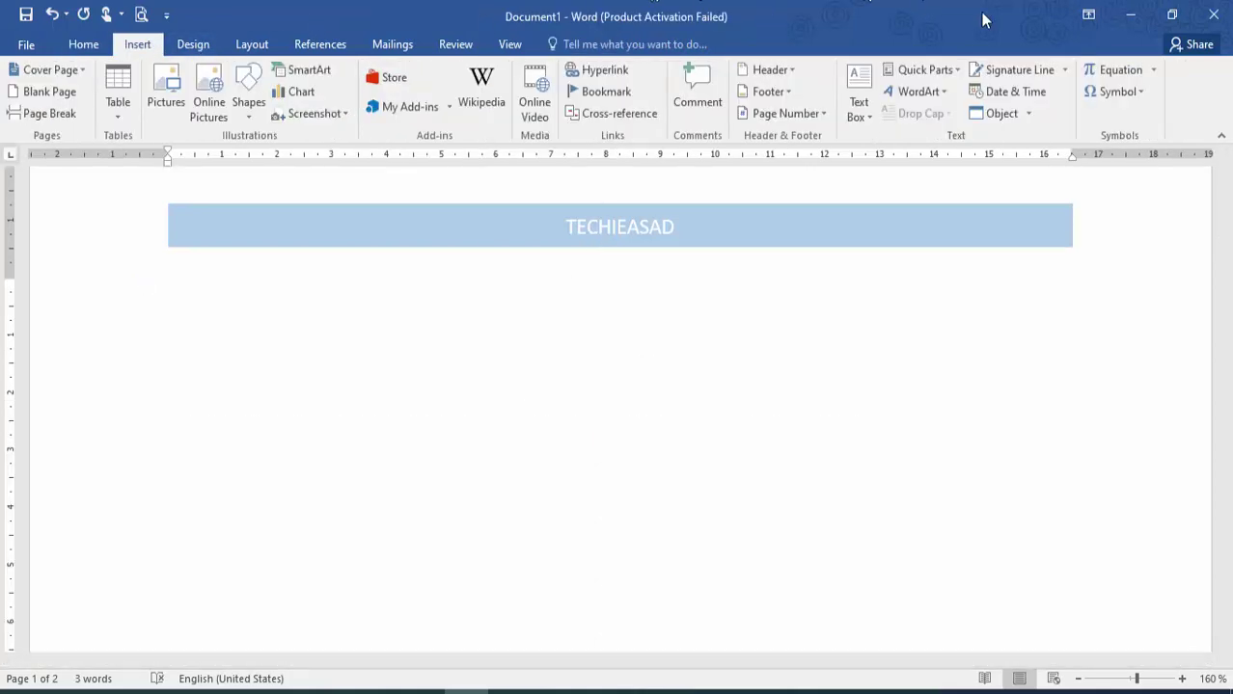
click(1030, 69)
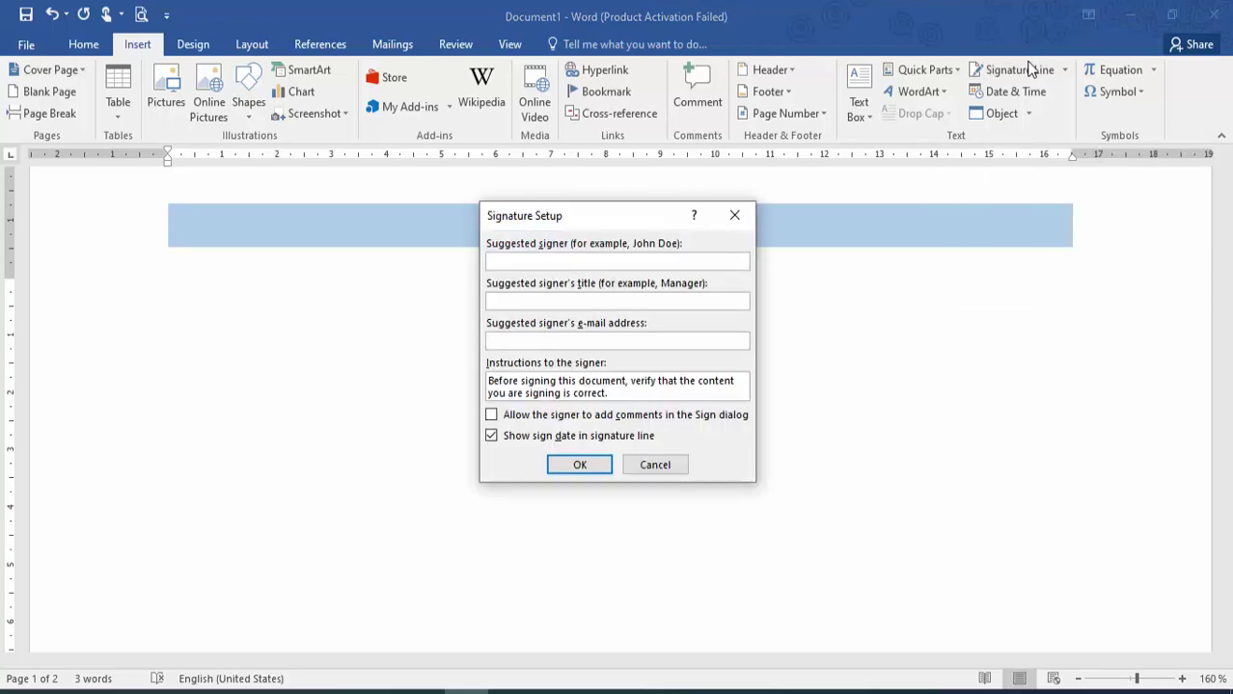
click(735, 217)
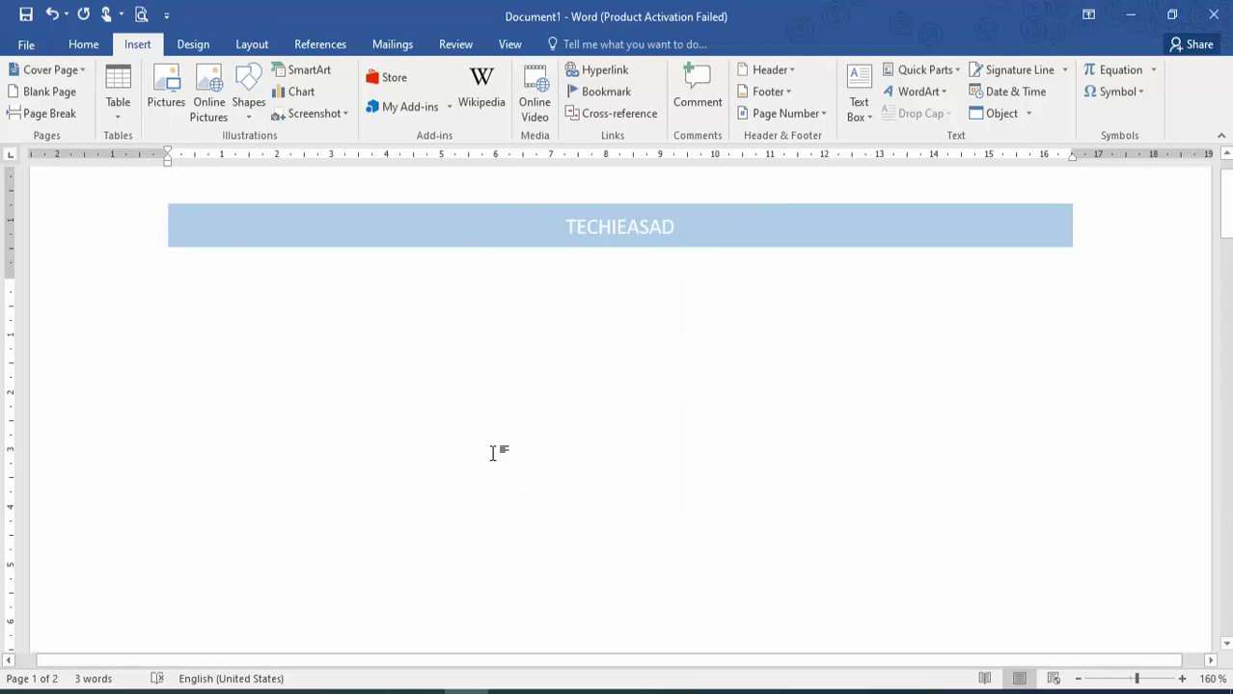
- Create a new blank document and insert a signature line with the suggested signer's name, the title MA and the signer's e-mail
key(ctrl+n)
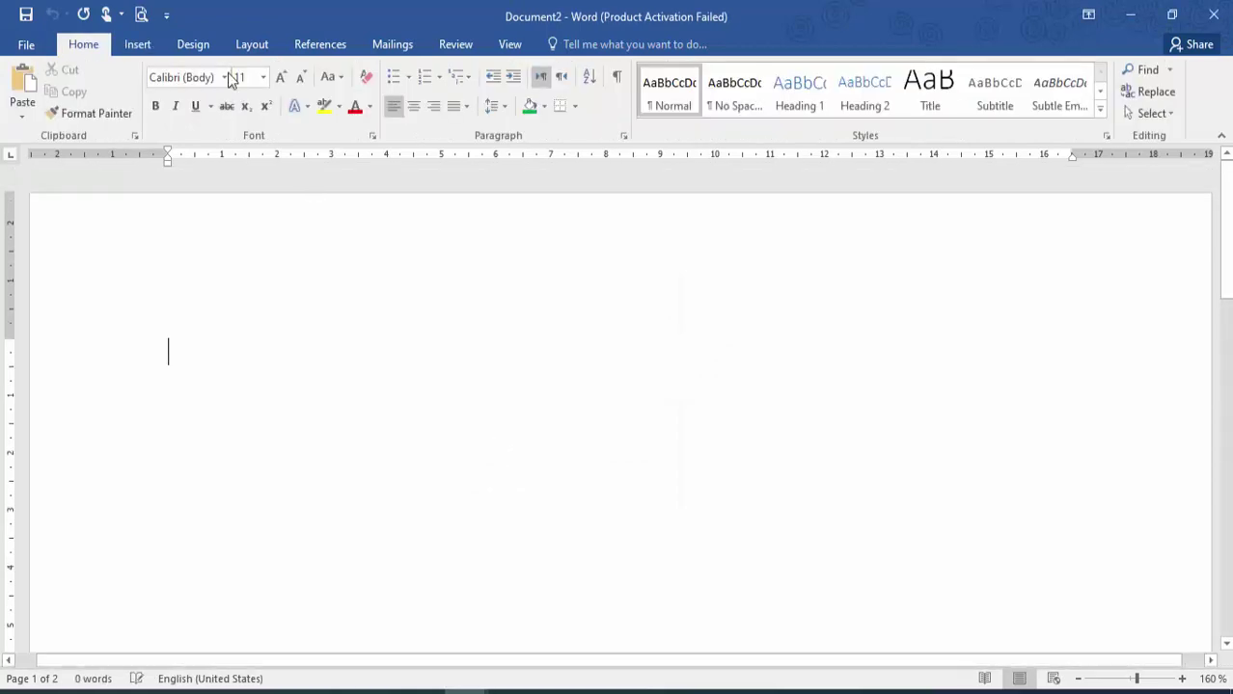
click(138, 45)
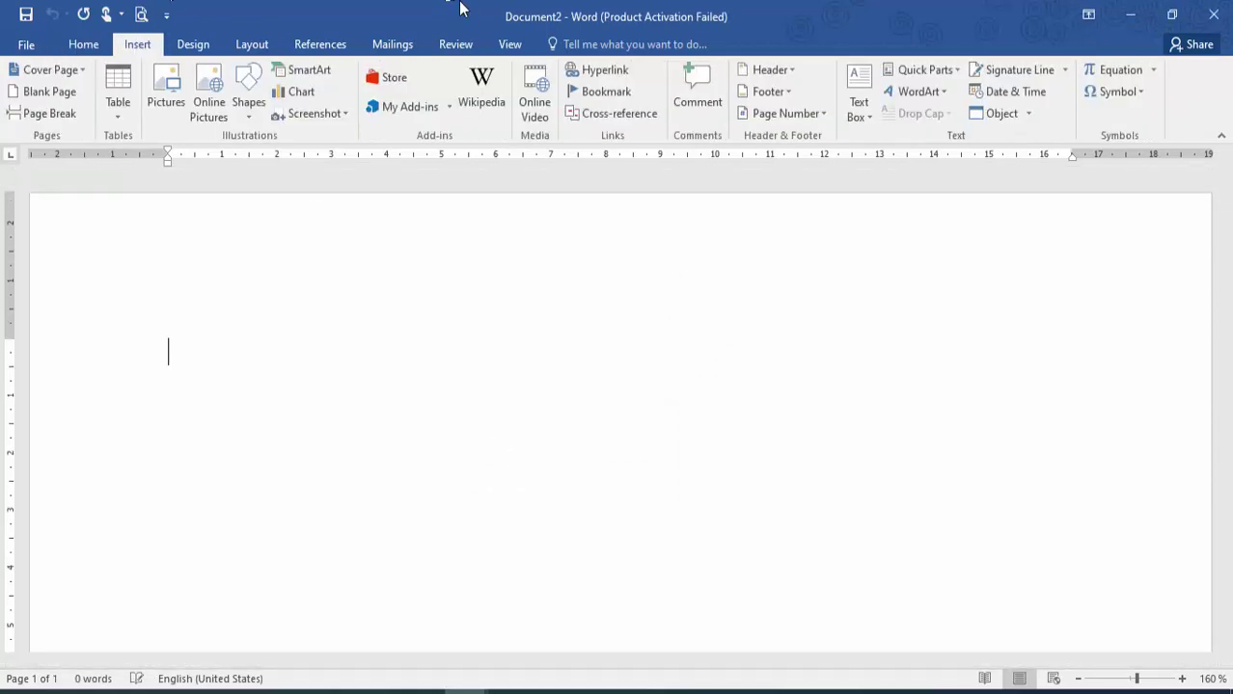
click(1054, 74)
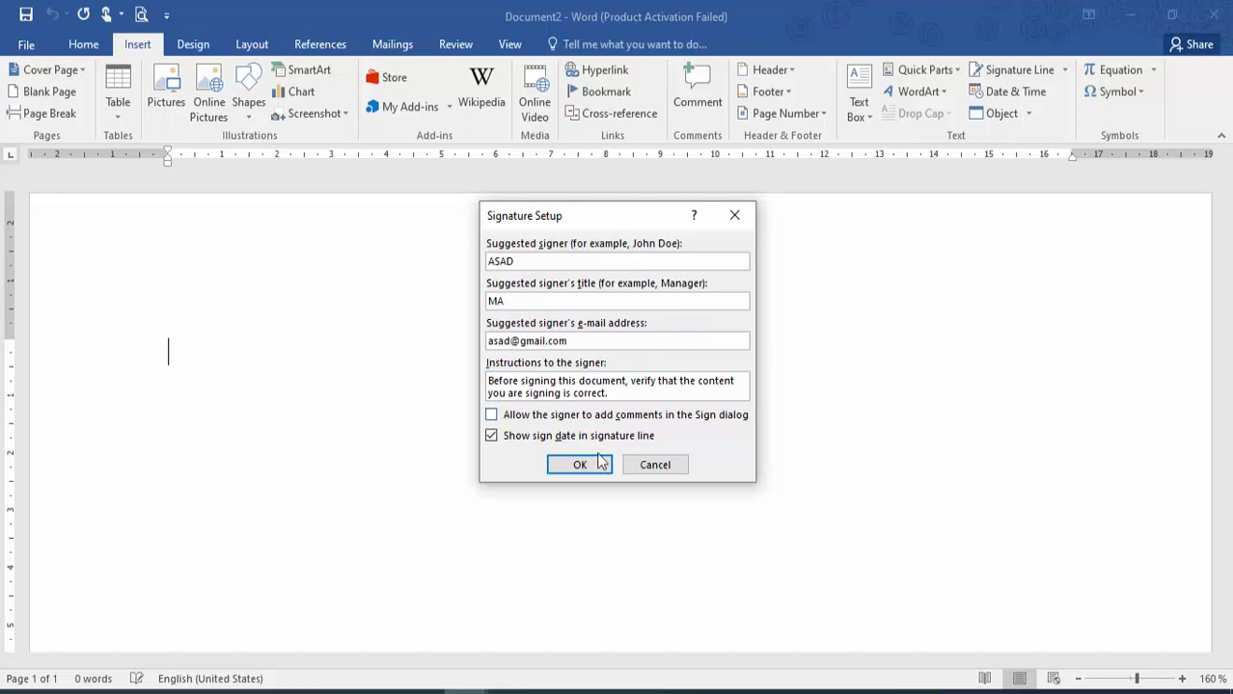
click(583, 464)
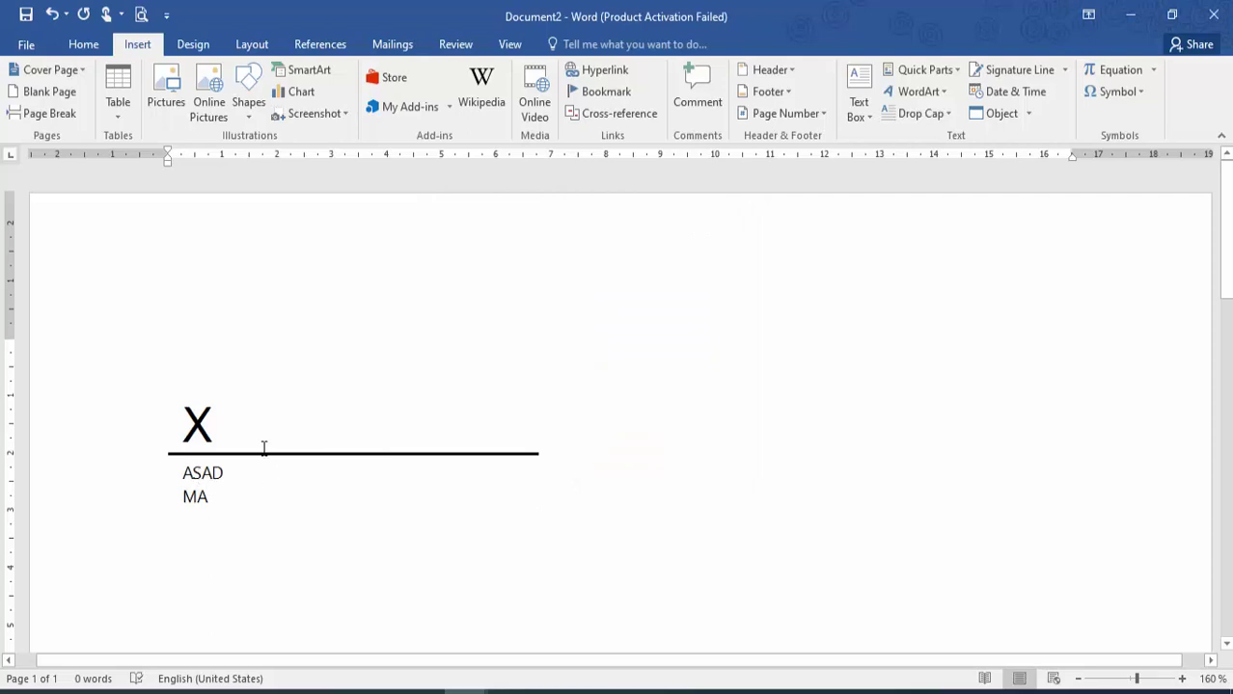
- Shrink the signature line proportionally to about 3.3 cm wide
click(264, 449)
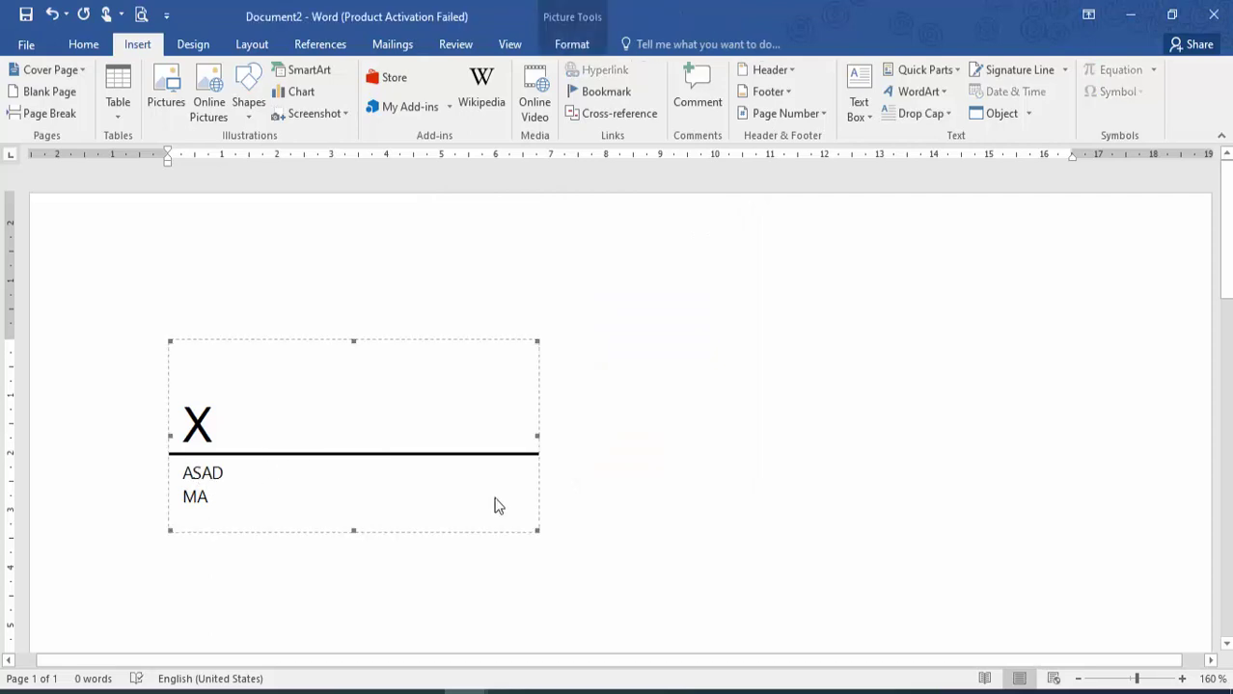
mouse_move(534, 530)
mouse_down()
mouse_move(520, 495)
mouse_move(399, 418)
mouse_up()
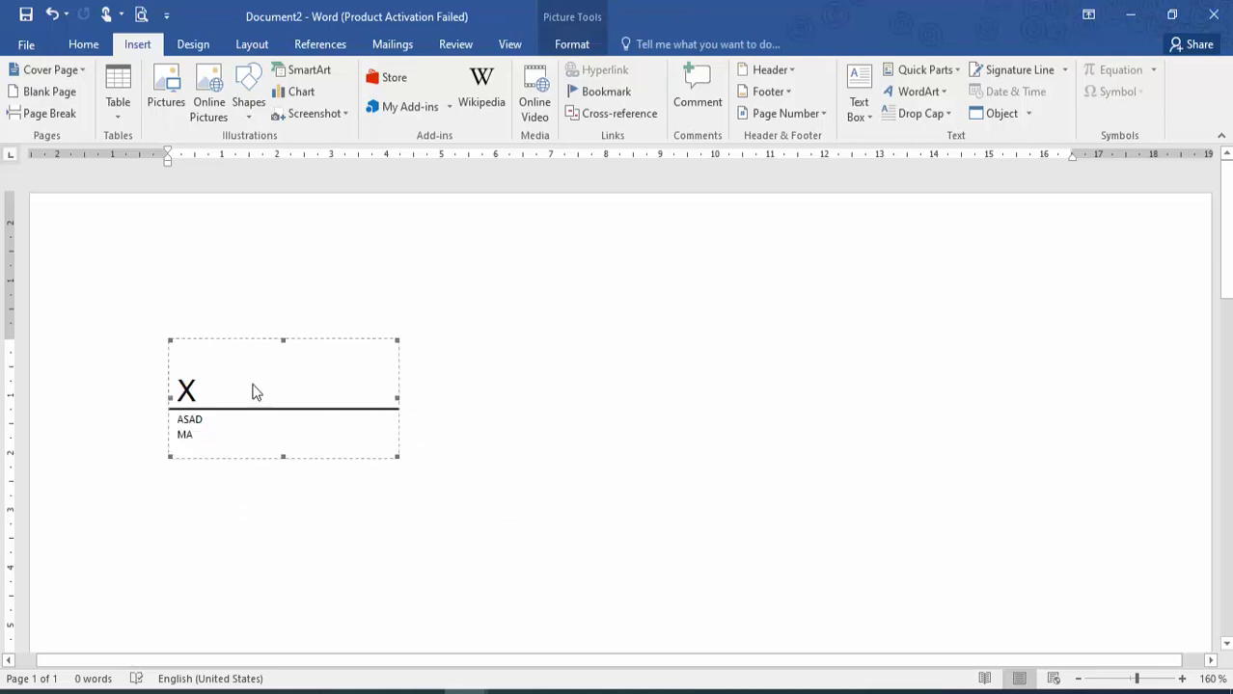
drag(166, 339, 217, 364)
click(406, 415)
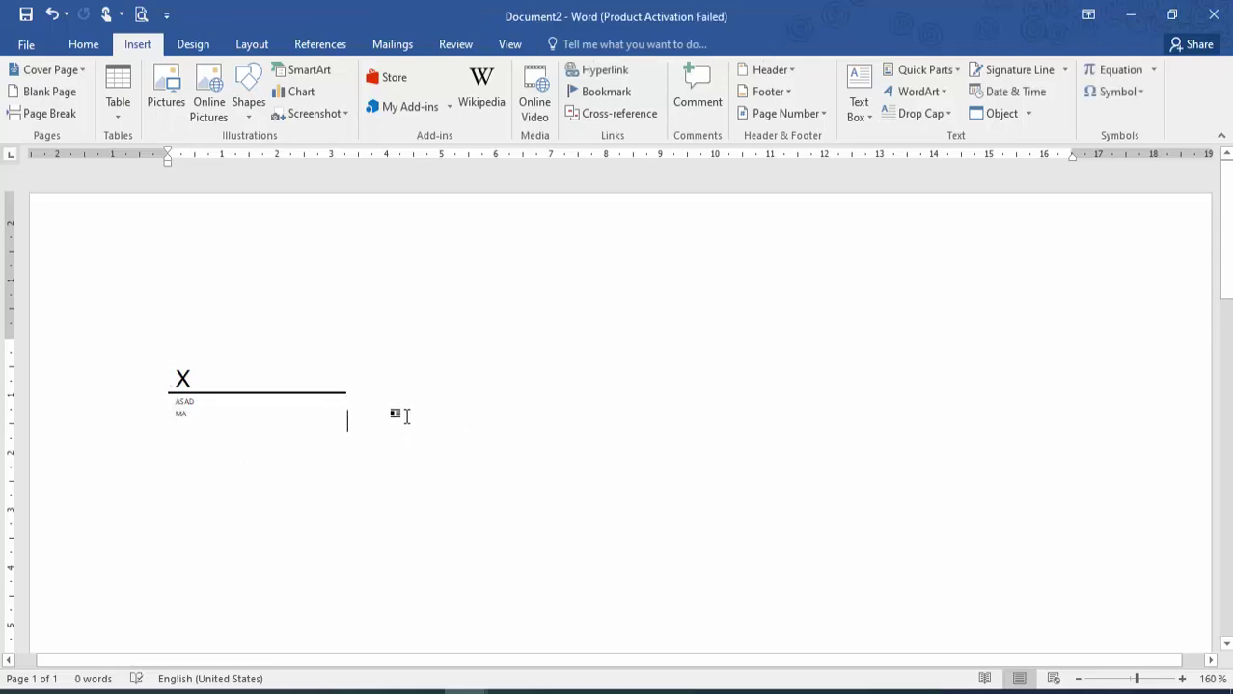
- Delete the signature line and generate paragraphs of sample text with =rand()
click(331, 387)
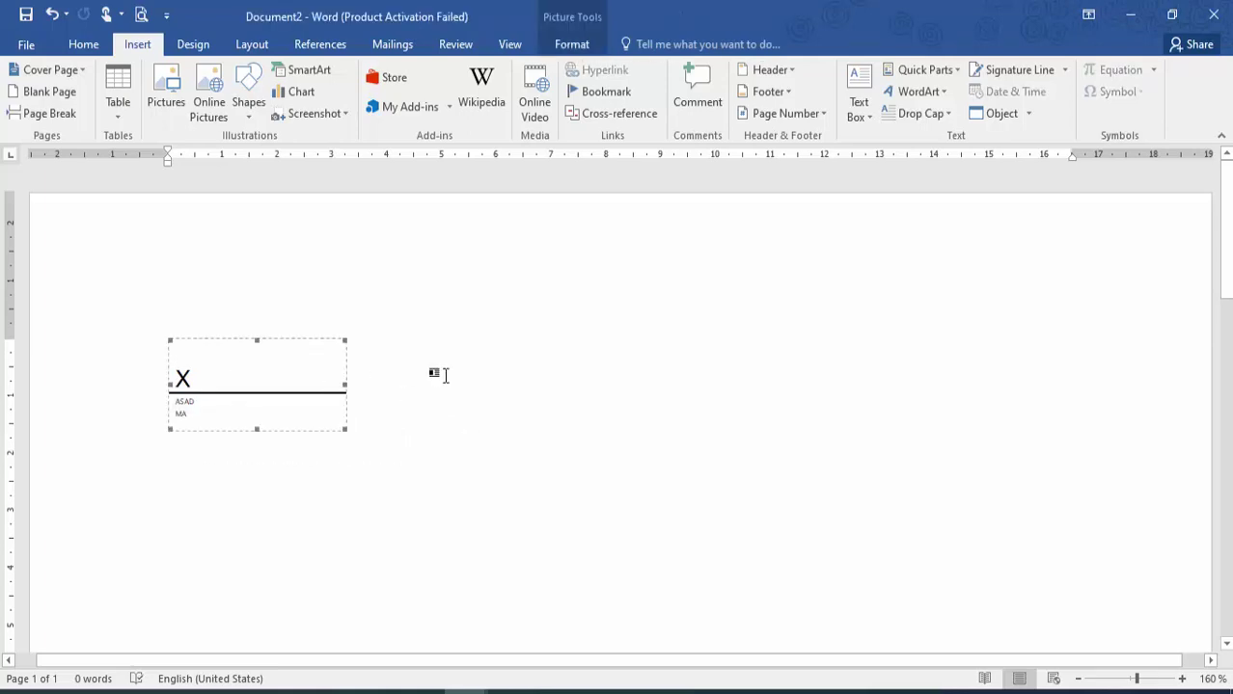
key(Delete)
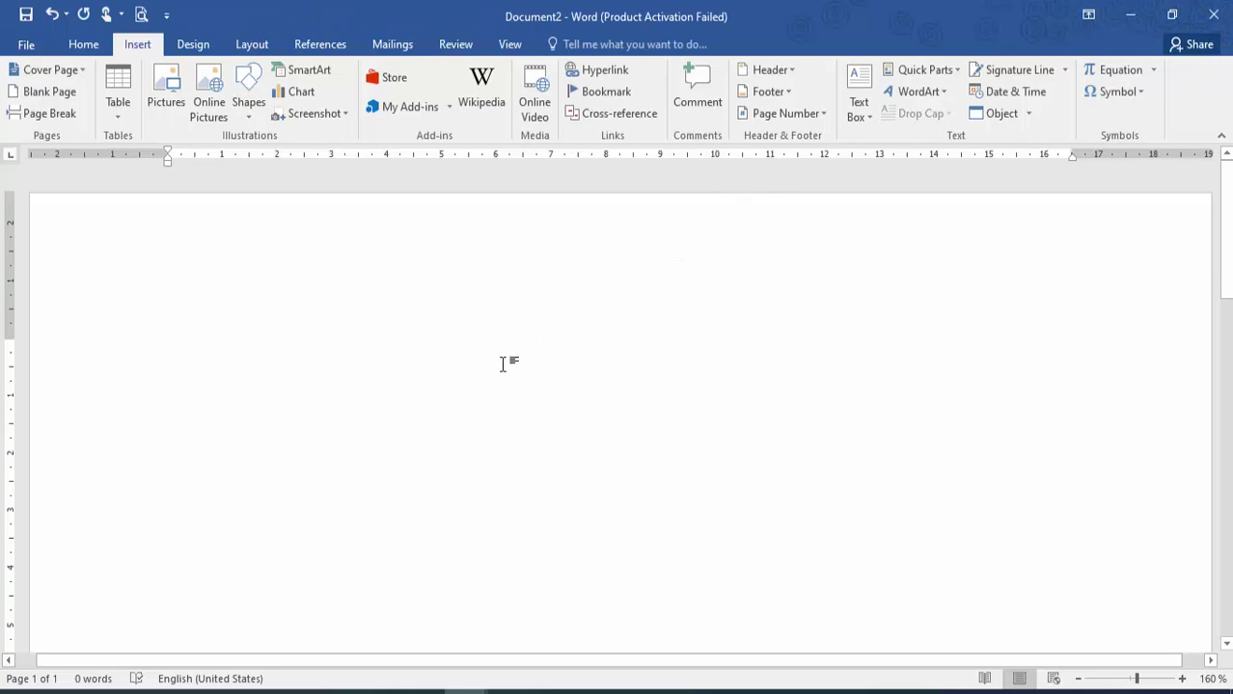
text(=rand)
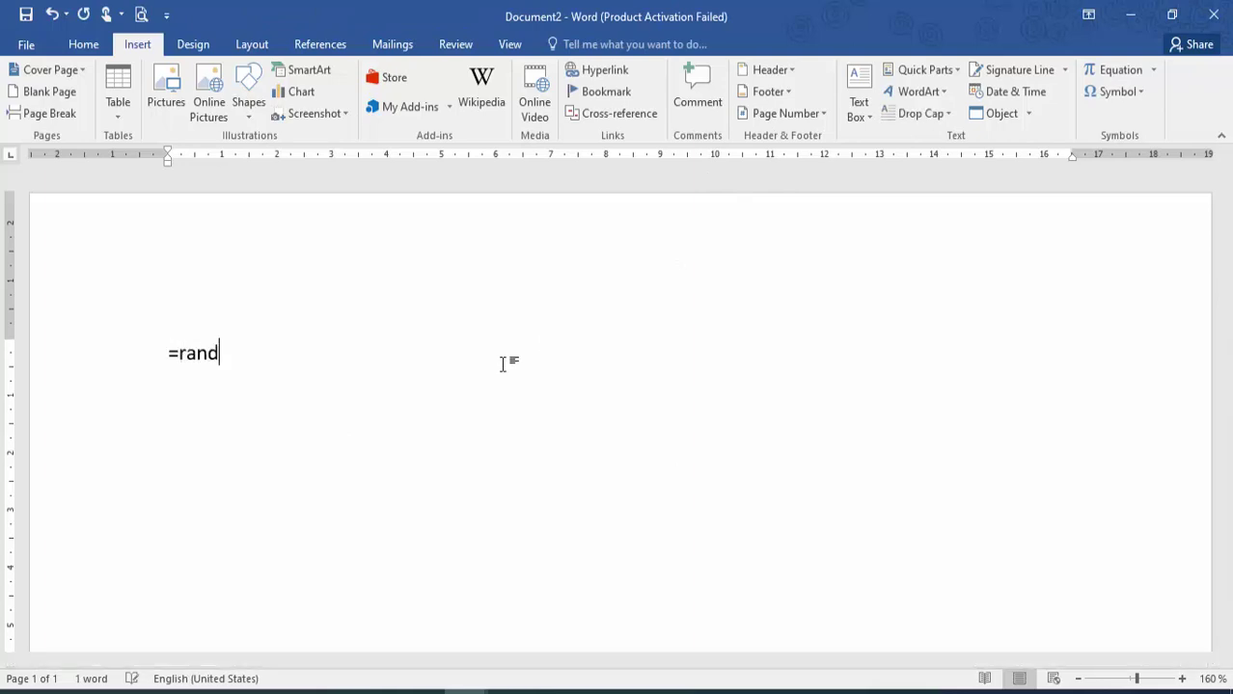
text(())
key(Return)
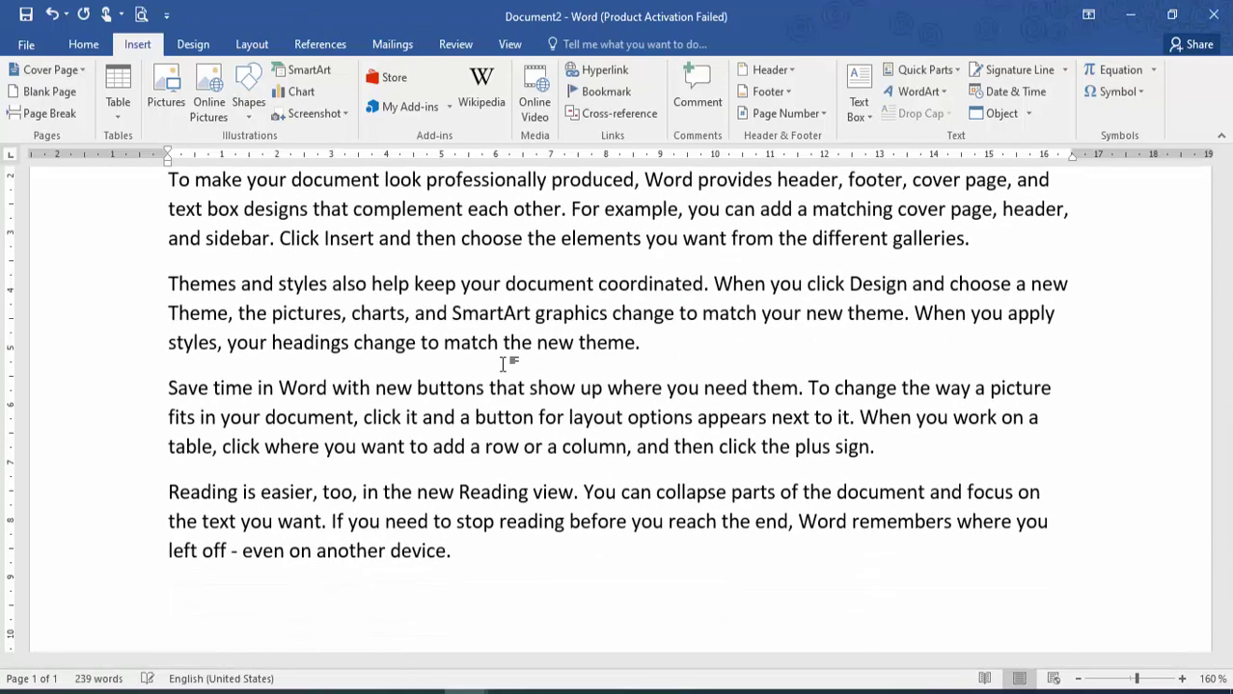
- Apply a Dropped drop cap to the V opening the first paragraph, and try the In margin position for it
key(Up)
scroll(503, 363, up, 2)
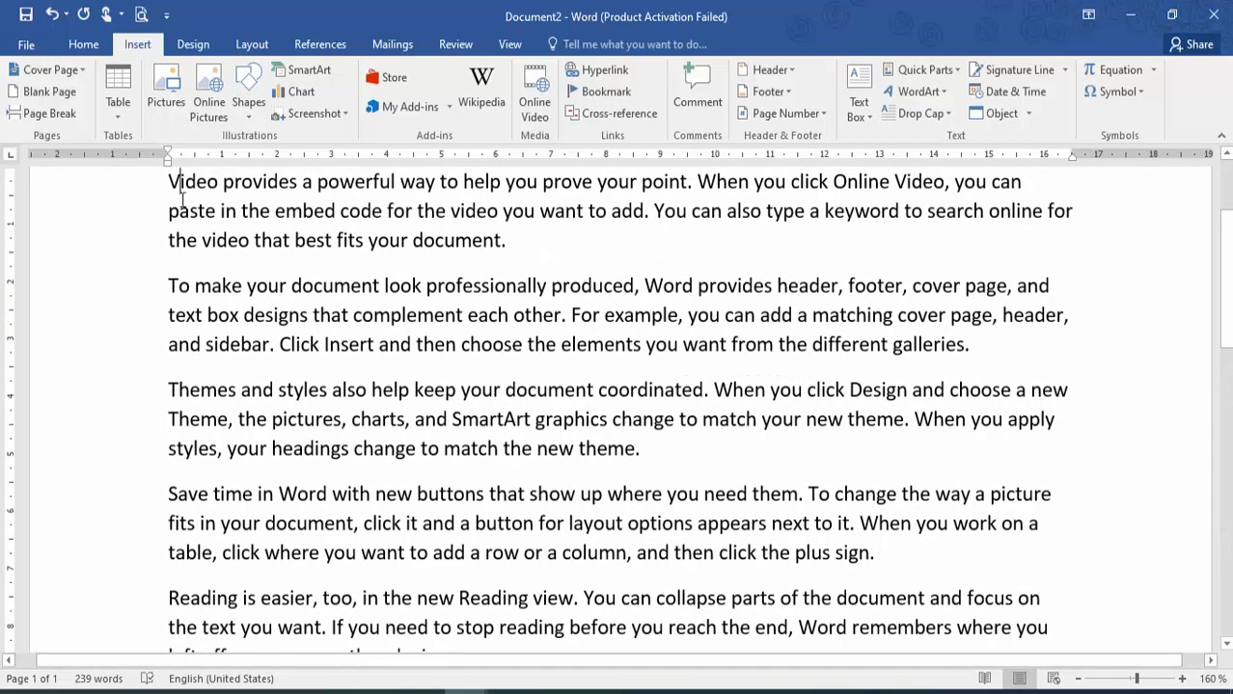
drag(168, 186, 181, 186)
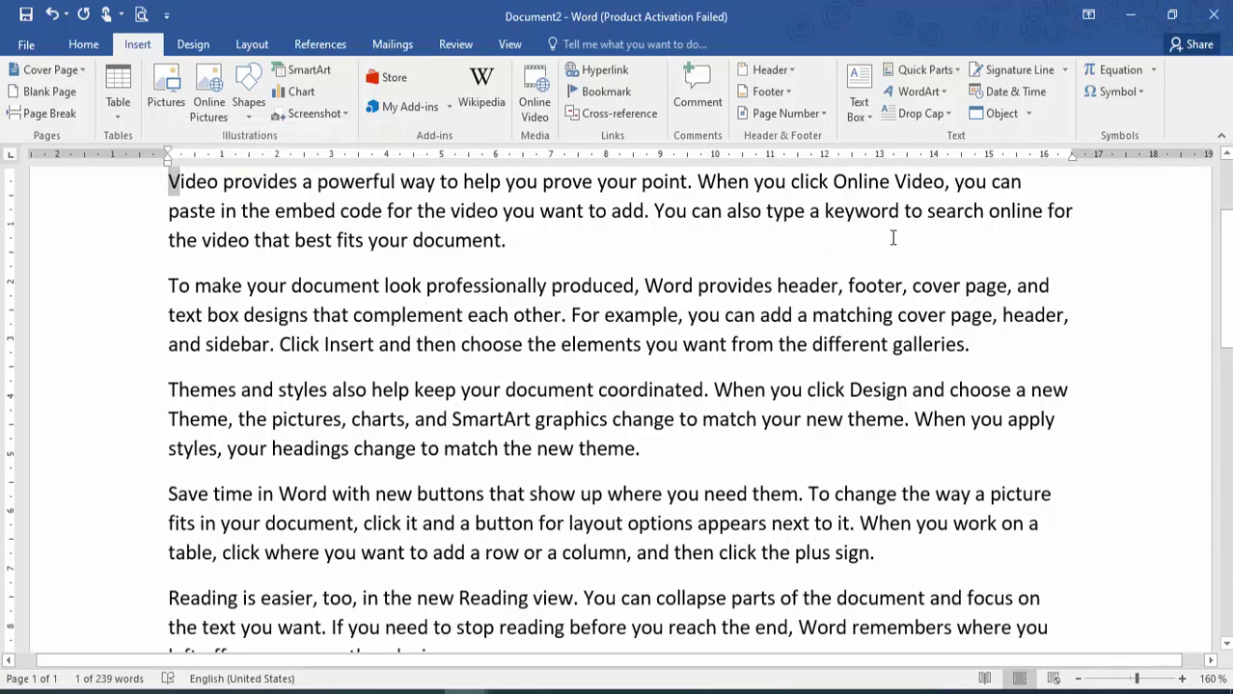
click(941, 114)
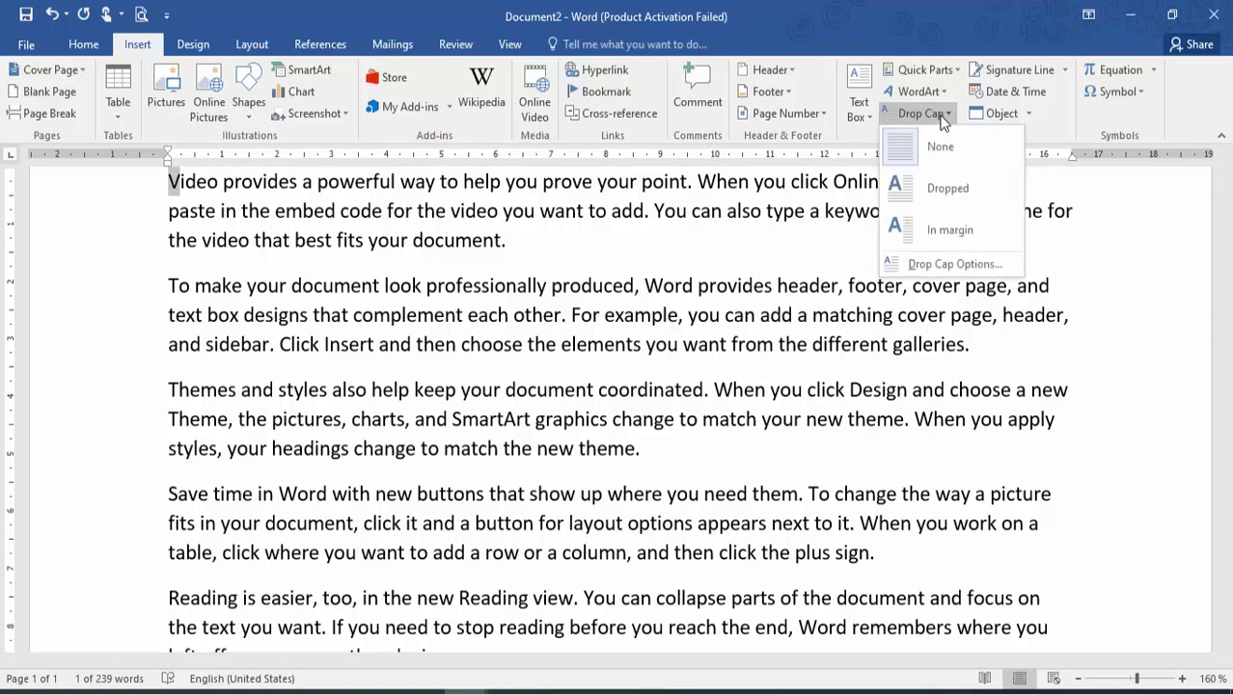
click(919, 176)
click(324, 264)
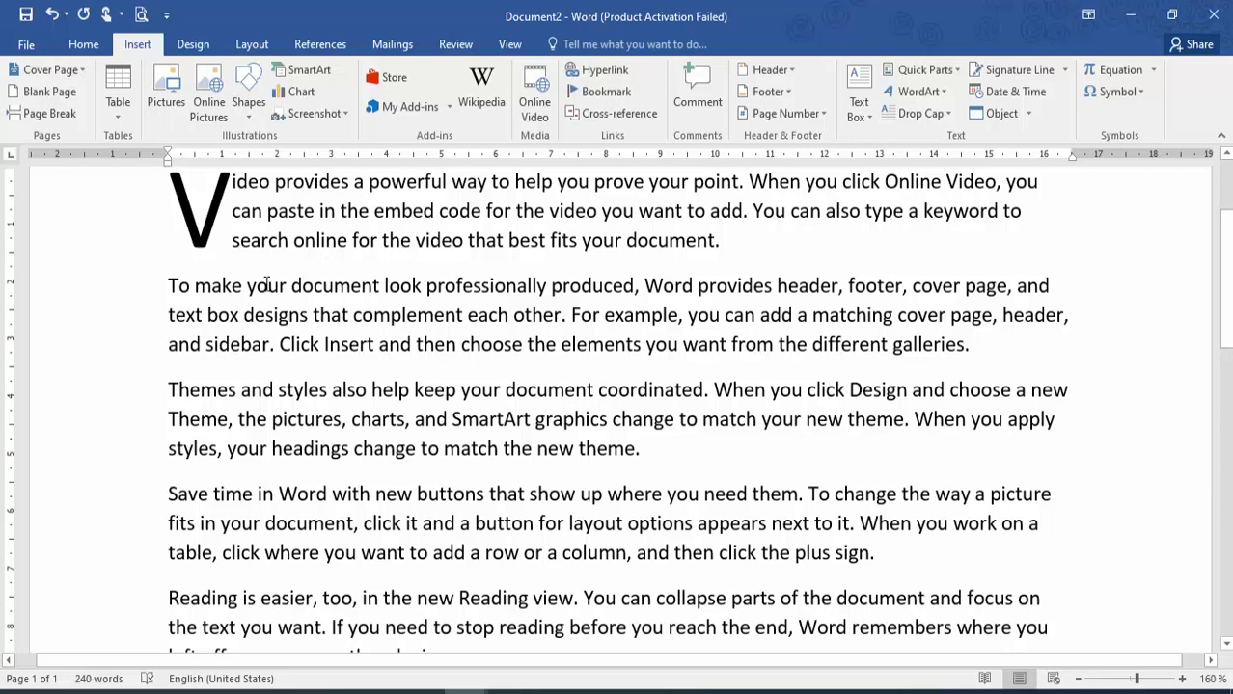
click(210, 252)
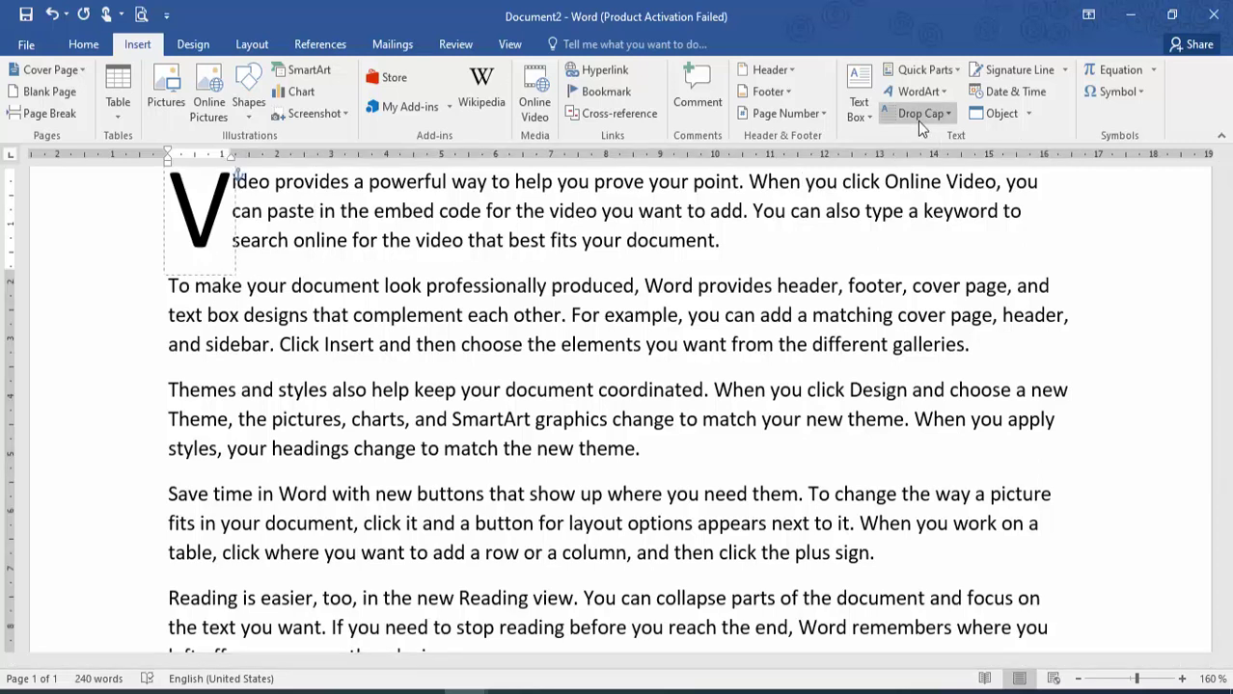
click(940, 229)
- Add an empty paragraph after the first paragraph and insert the date there in the format "Feb. 24, 21"
key(Return)
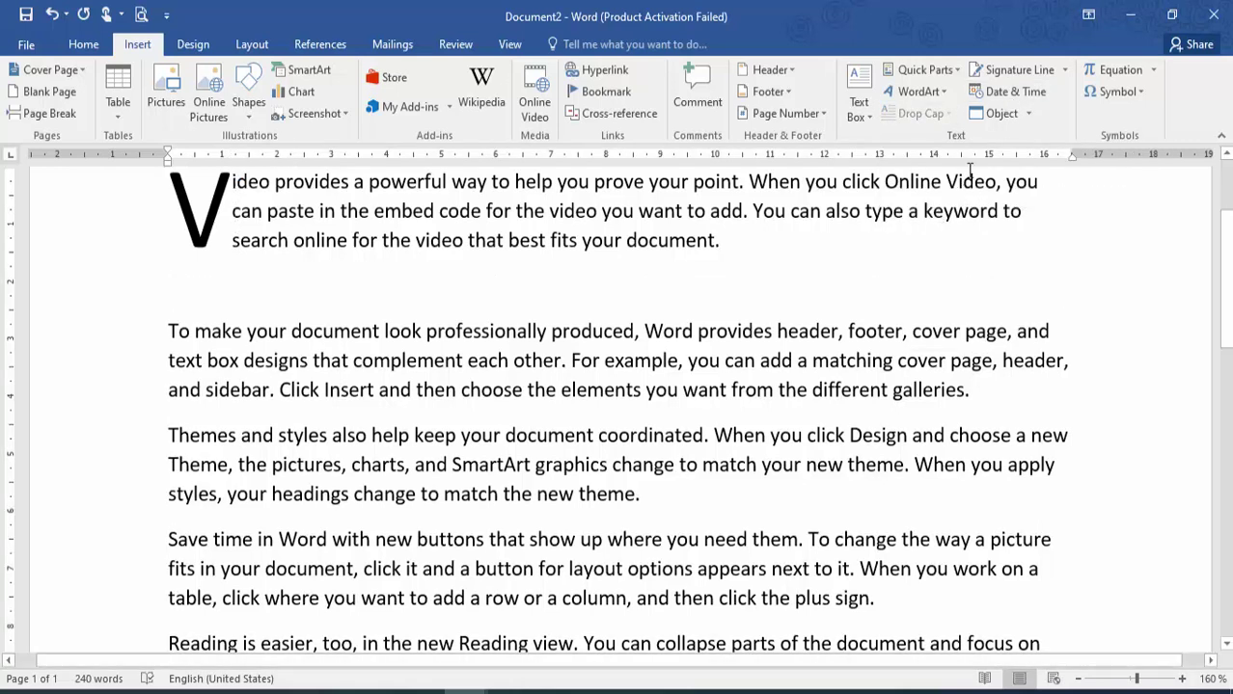
click(1013, 93)
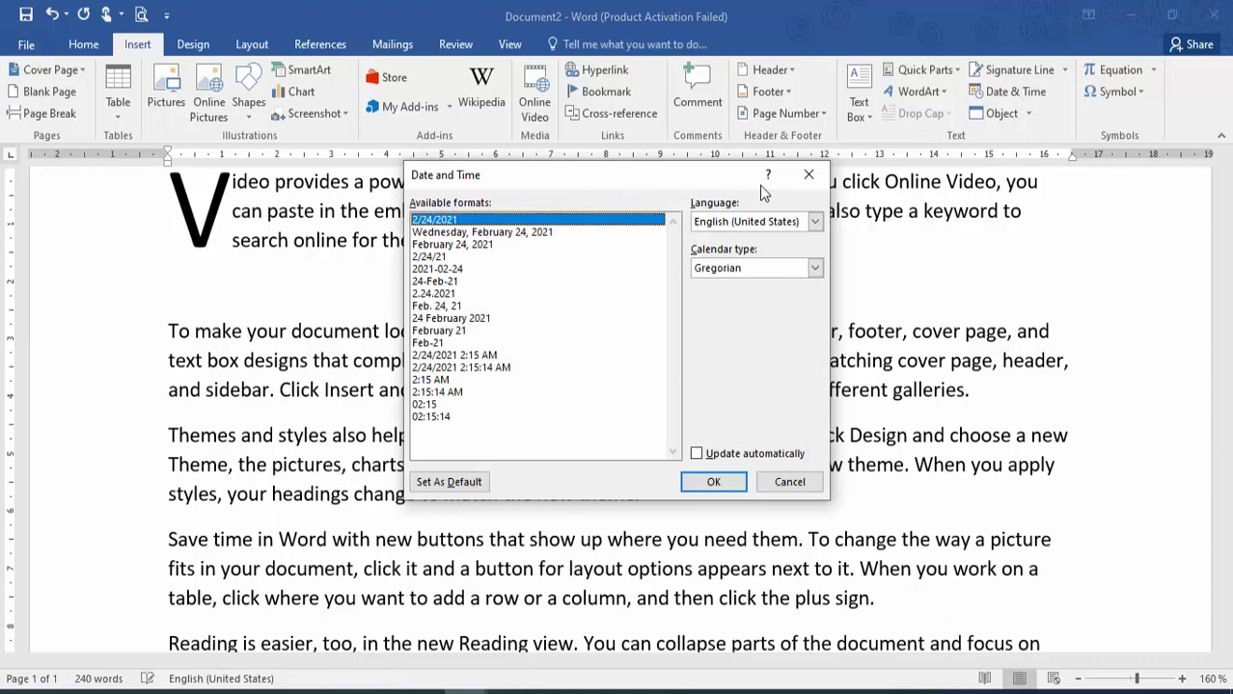
click(485, 306)
click(729, 479)
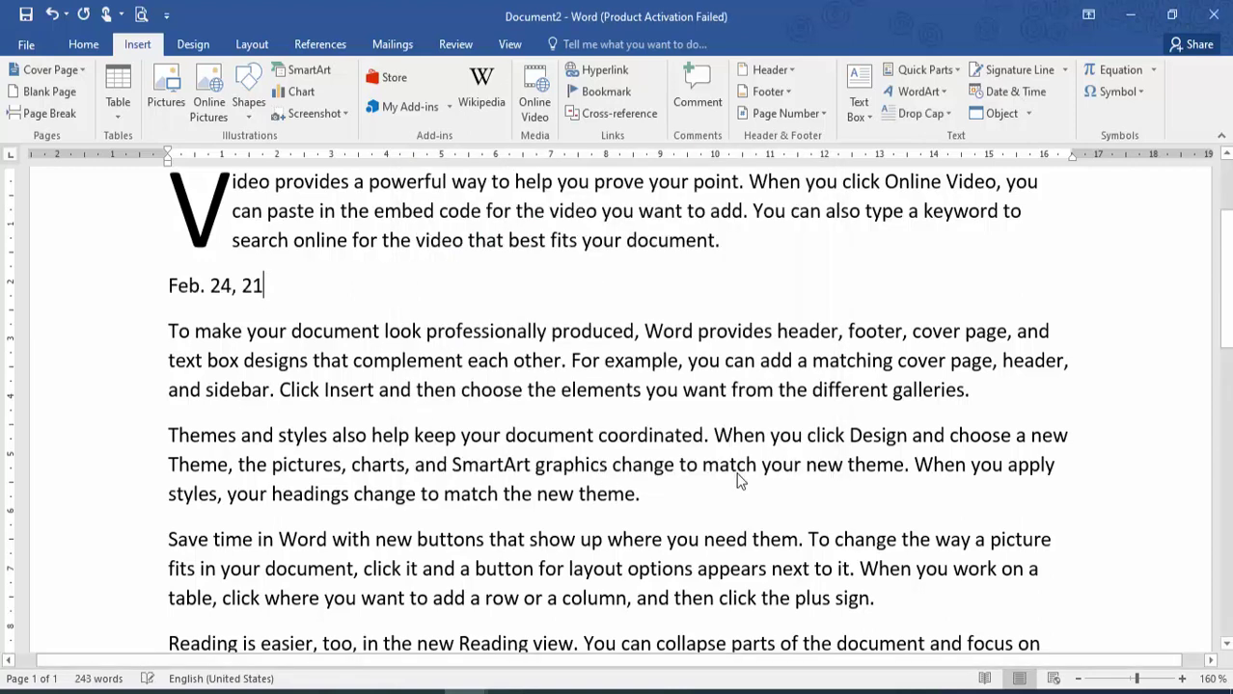
- Insert a Bitmap Image object after the date and draw rounded rectangles of about 83×81 and 90×91 px, overlapped by a triangular polygon of about 113×147 px
click(1000, 114)
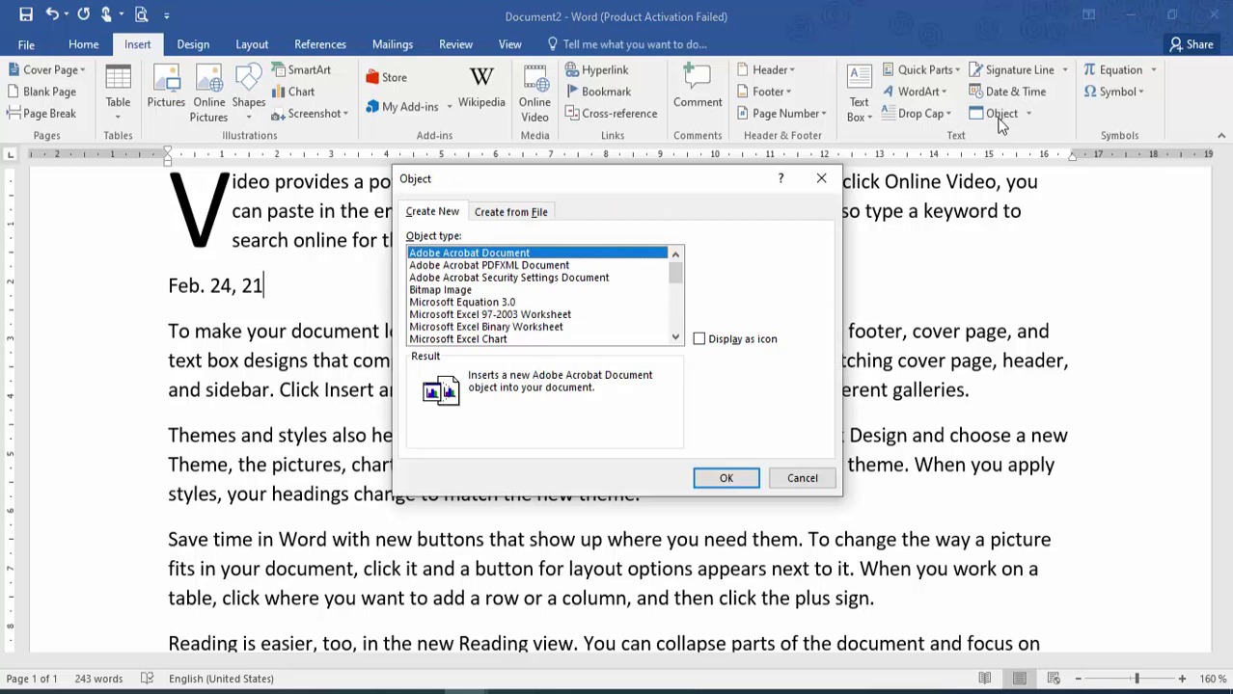
double_click(453, 291)
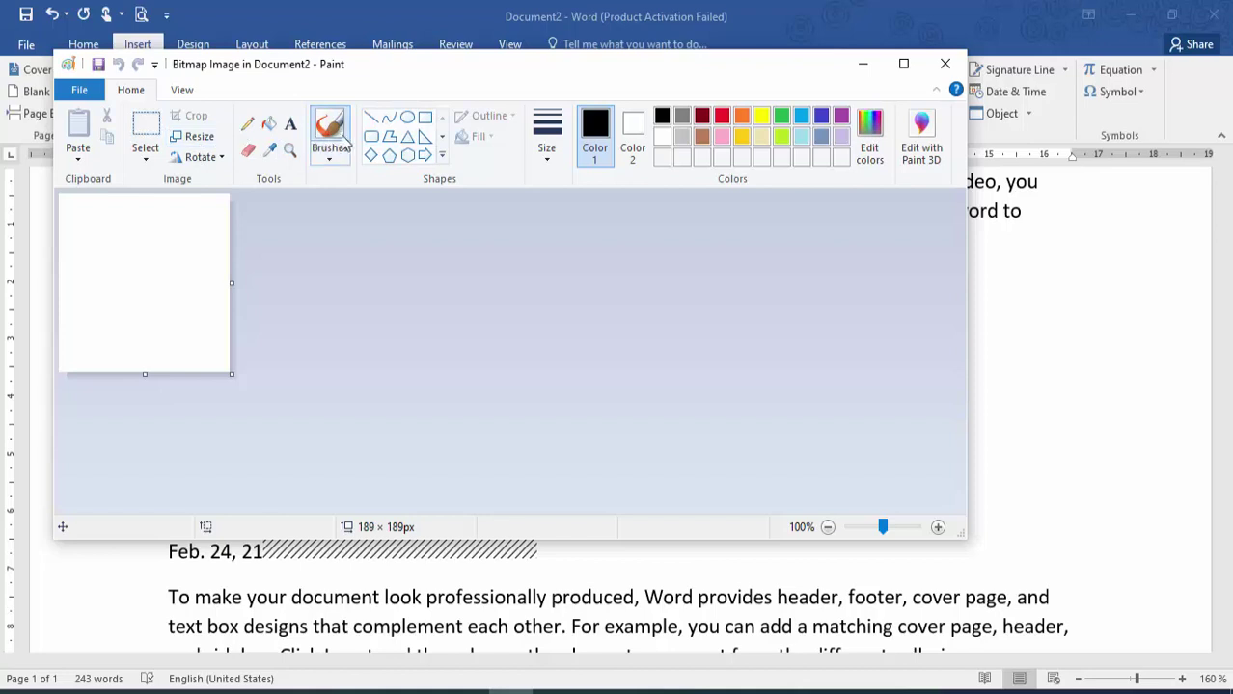
click(371, 136)
drag(129, 223, 204, 296)
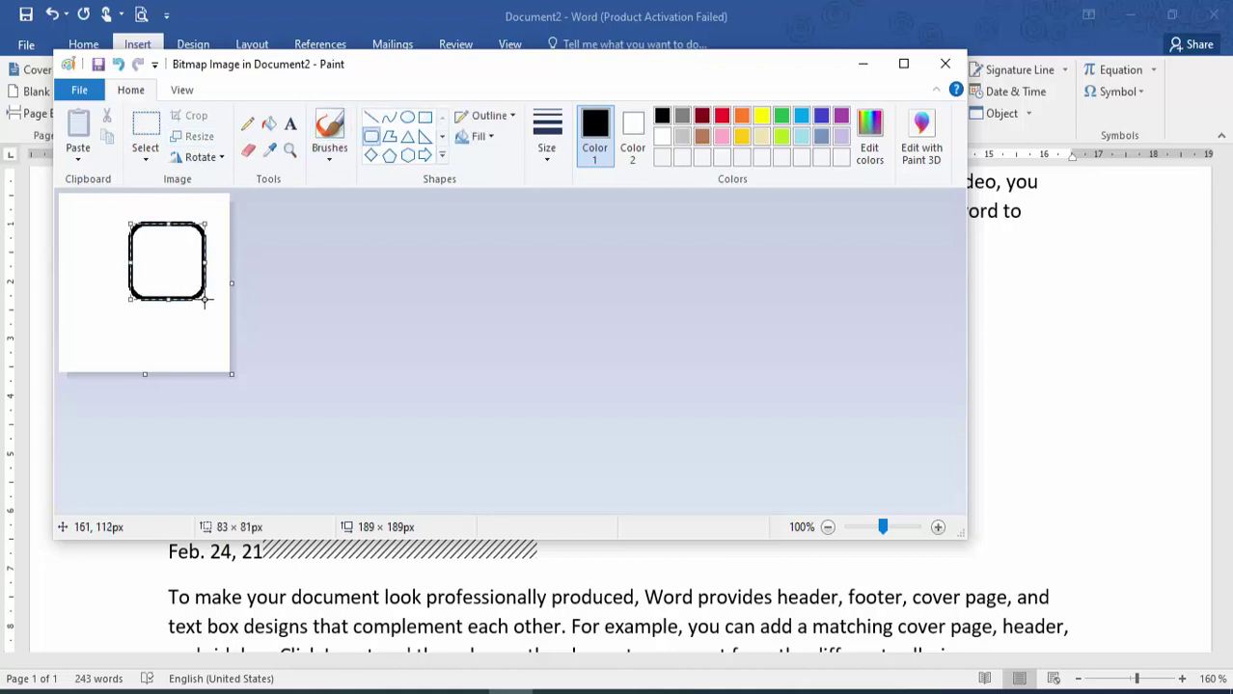
click(234, 254)
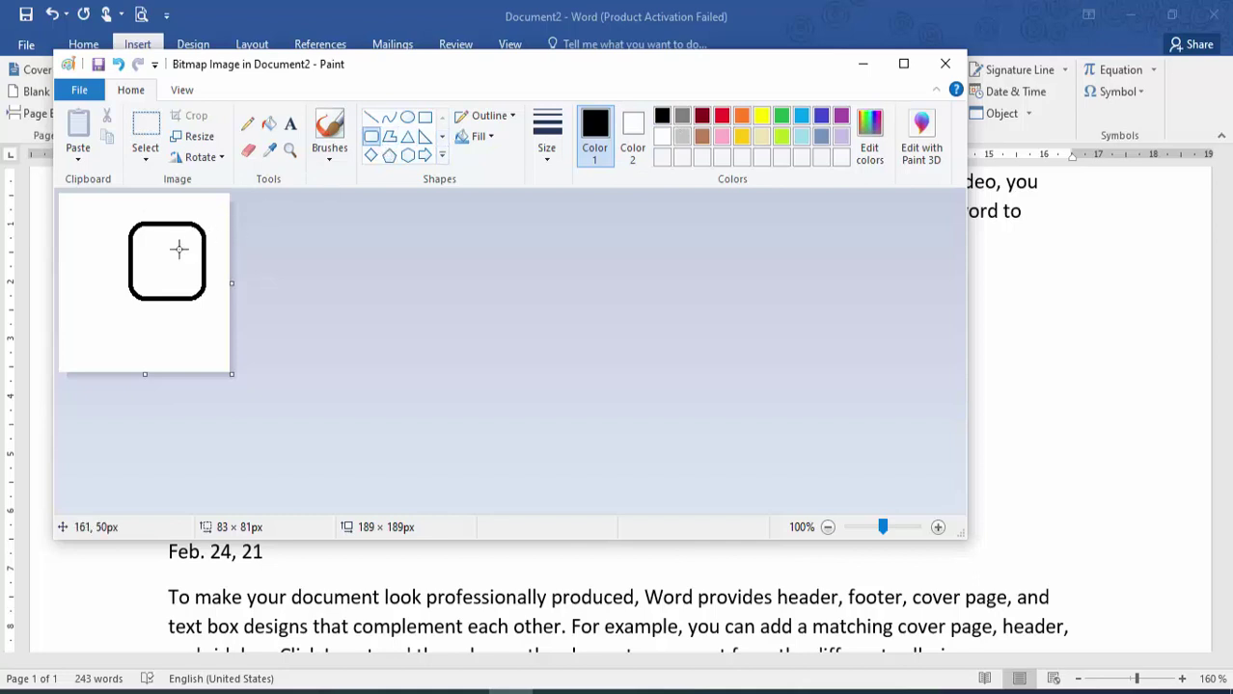
drag(171, 249, 87, 336)
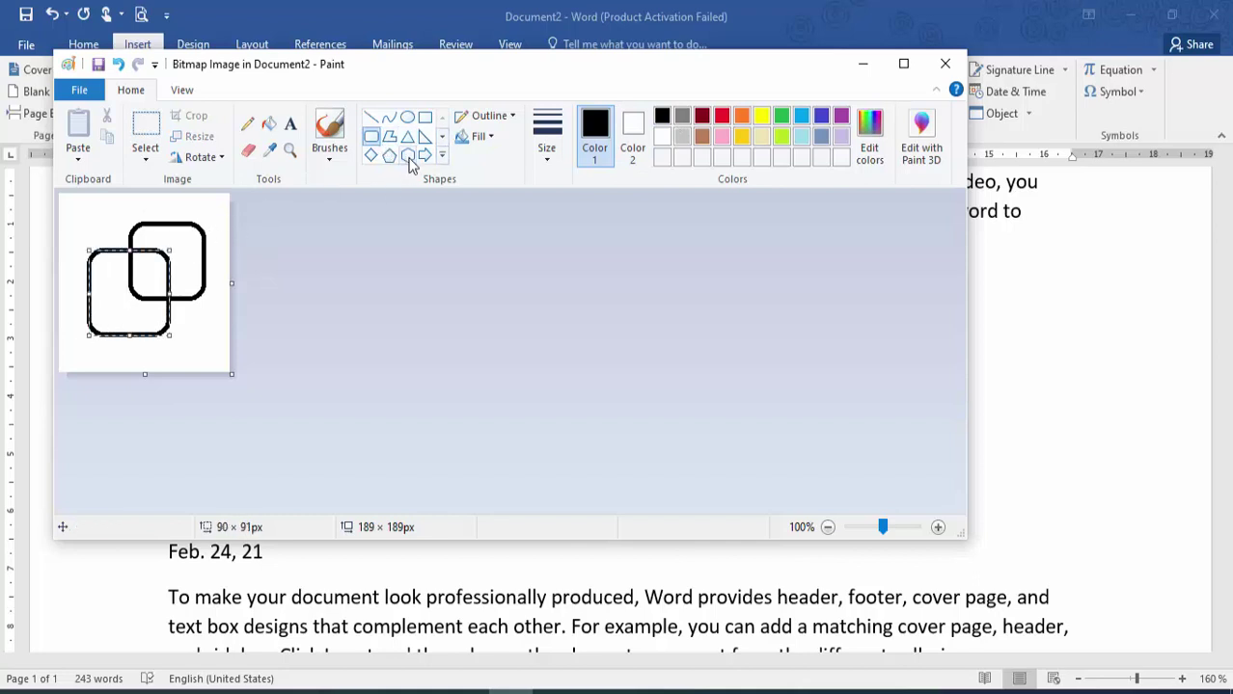
click(389, 136)
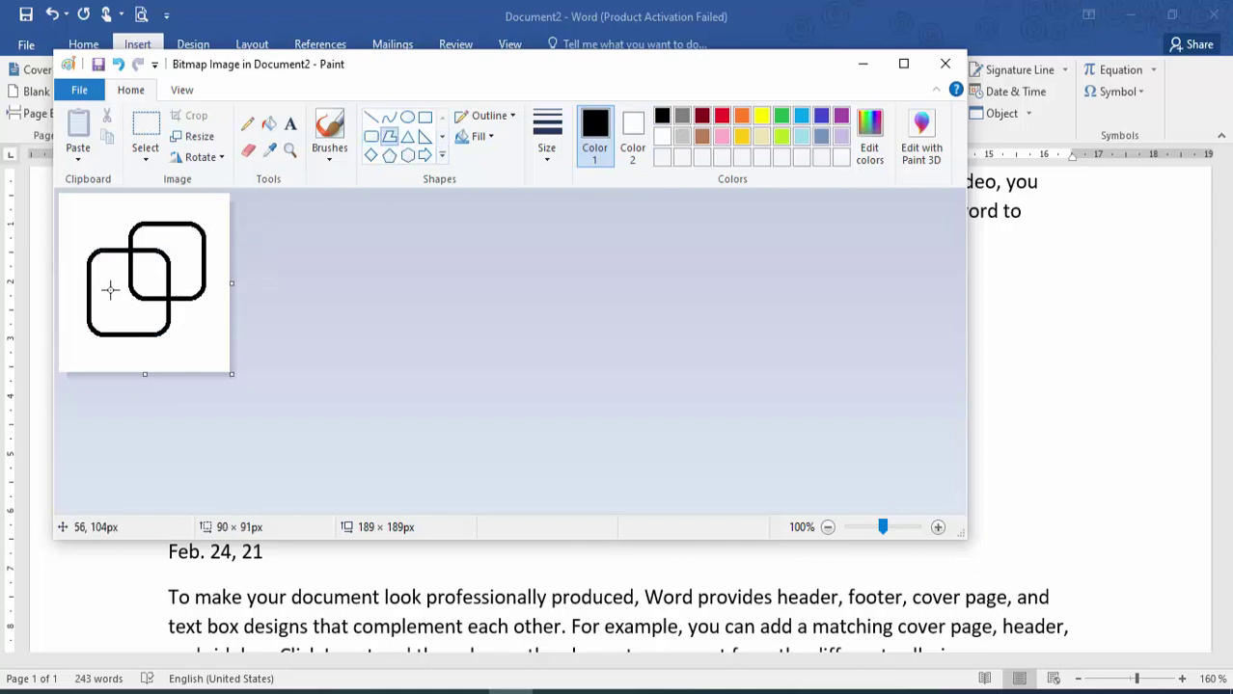
mouse_move(109, 289)
mouse_down()
mouse_move(211, 351)
mouse_move(164, 191)
mouse_move(113, 235)
mouse_move(113, 283)
mouse_up()
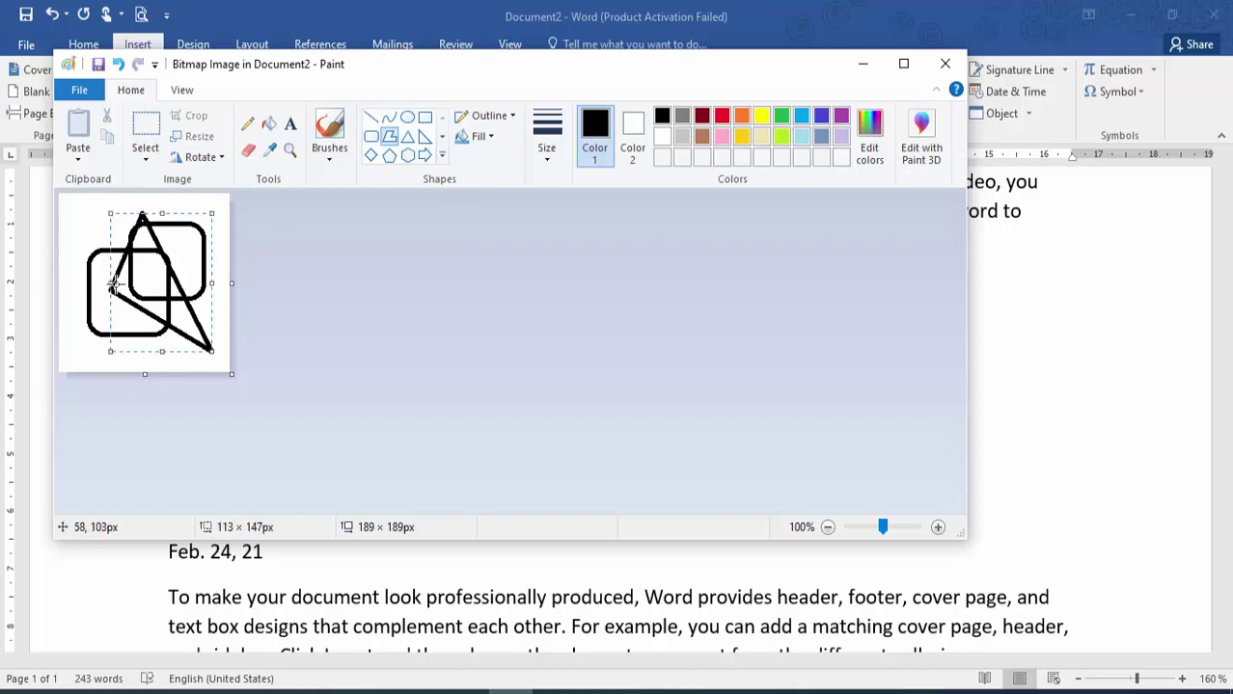
- Fill the bitmap's background and the parts of both rounded rectangles outside the triangle with red
click(269, 125)
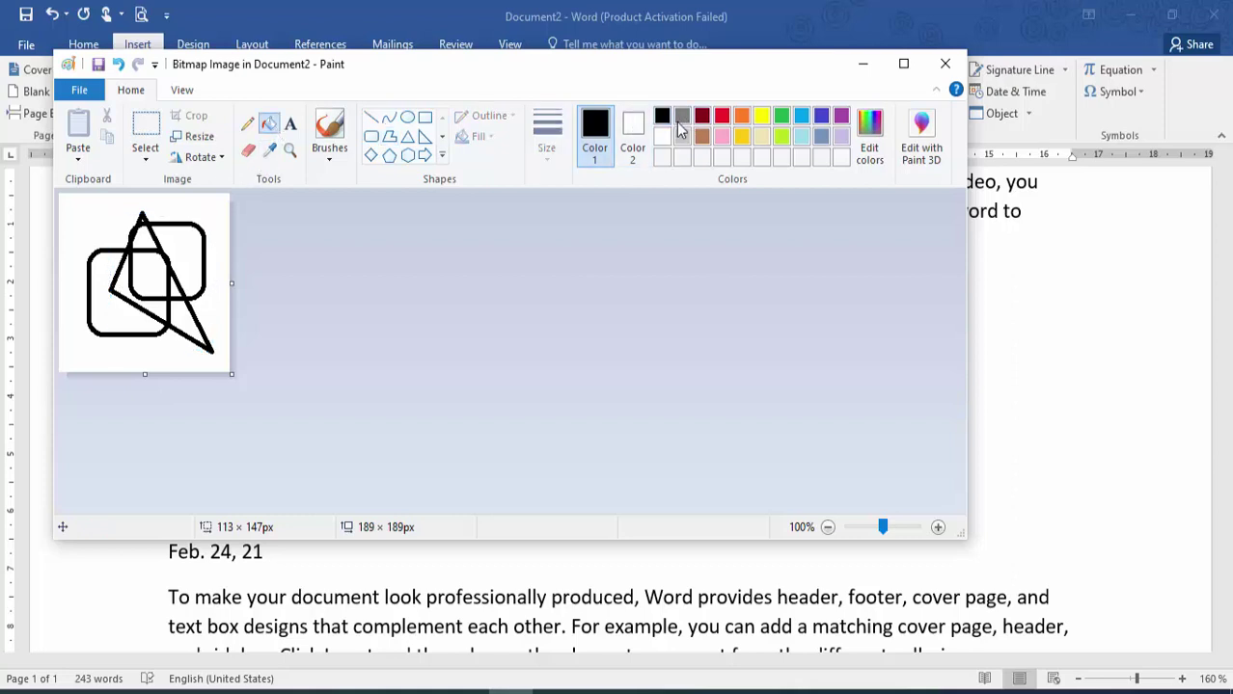
click(721, 117)
click(184, 243)
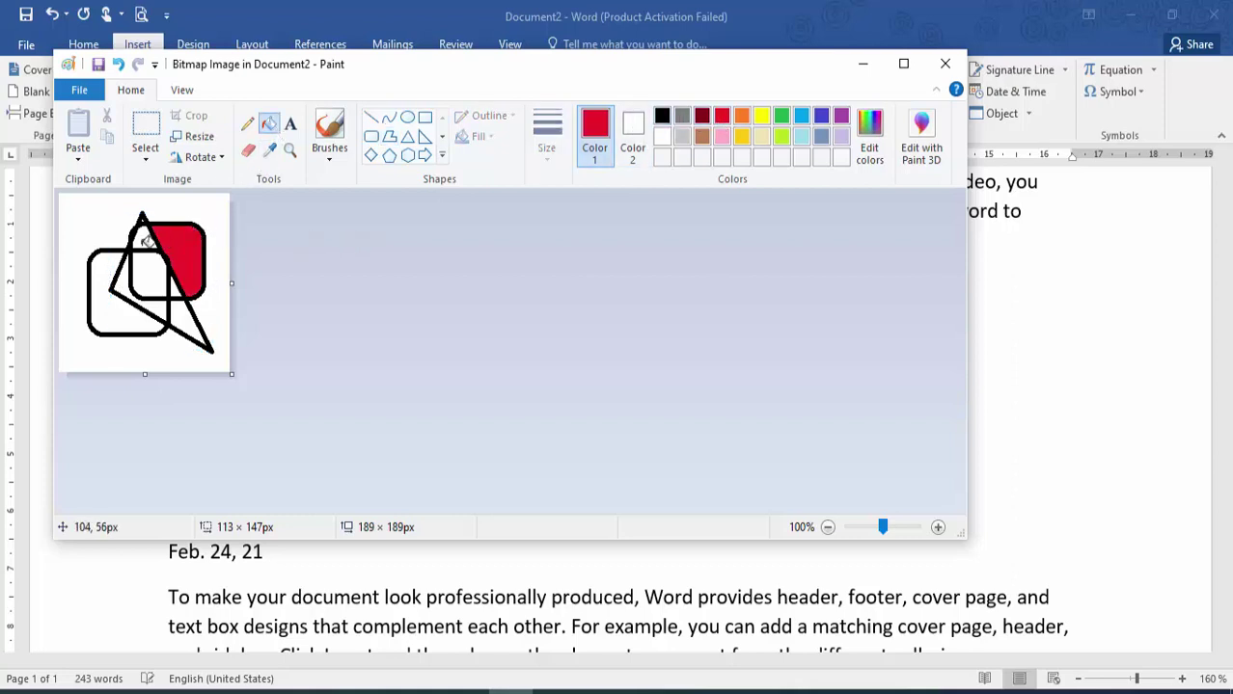
key(ctrl+z)
click(121, 222)
click(99, 299)
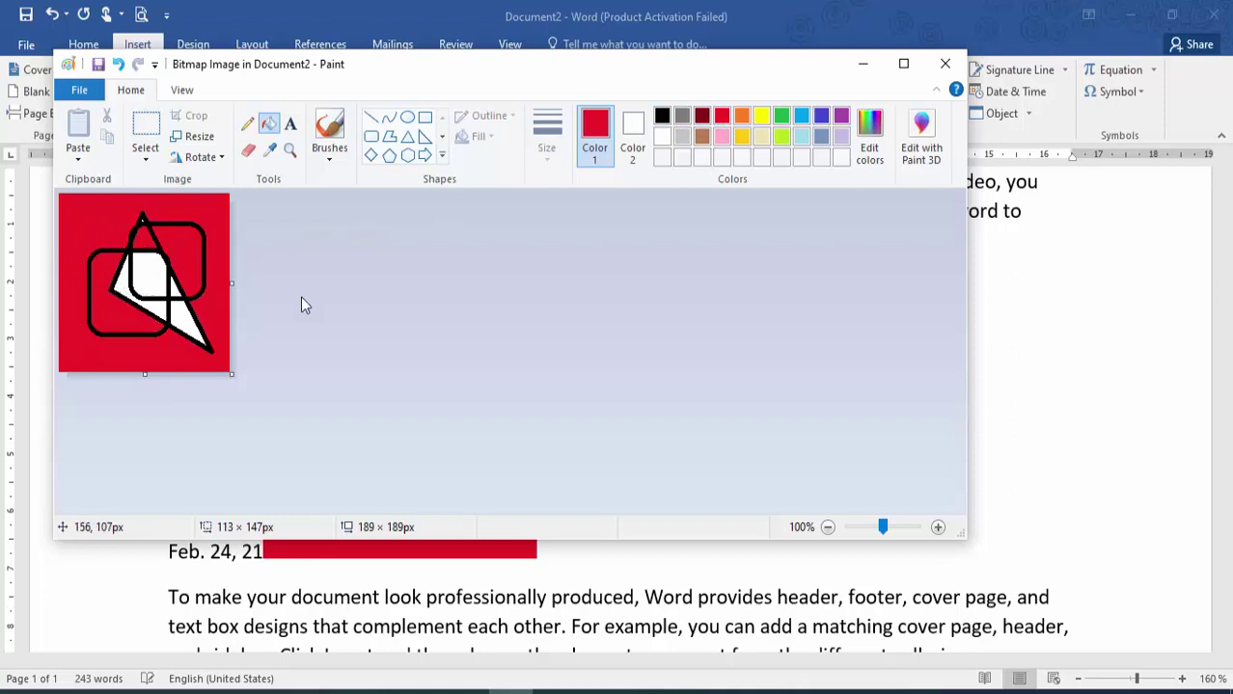
- Fill the triangle's parts and the upper rounded rectangle with light yellow, undo the accidental outline fill, and return to the document
click(760, 137)
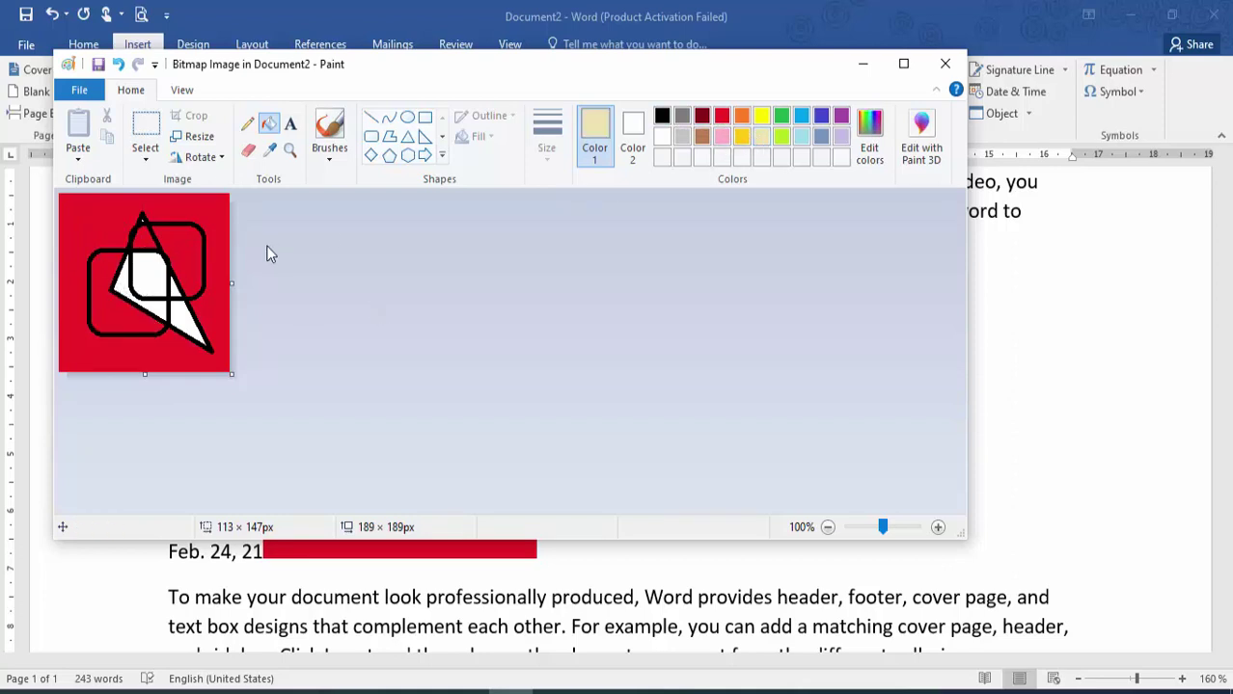
click(158, 262)
click(131, 279)
click(188, 316)
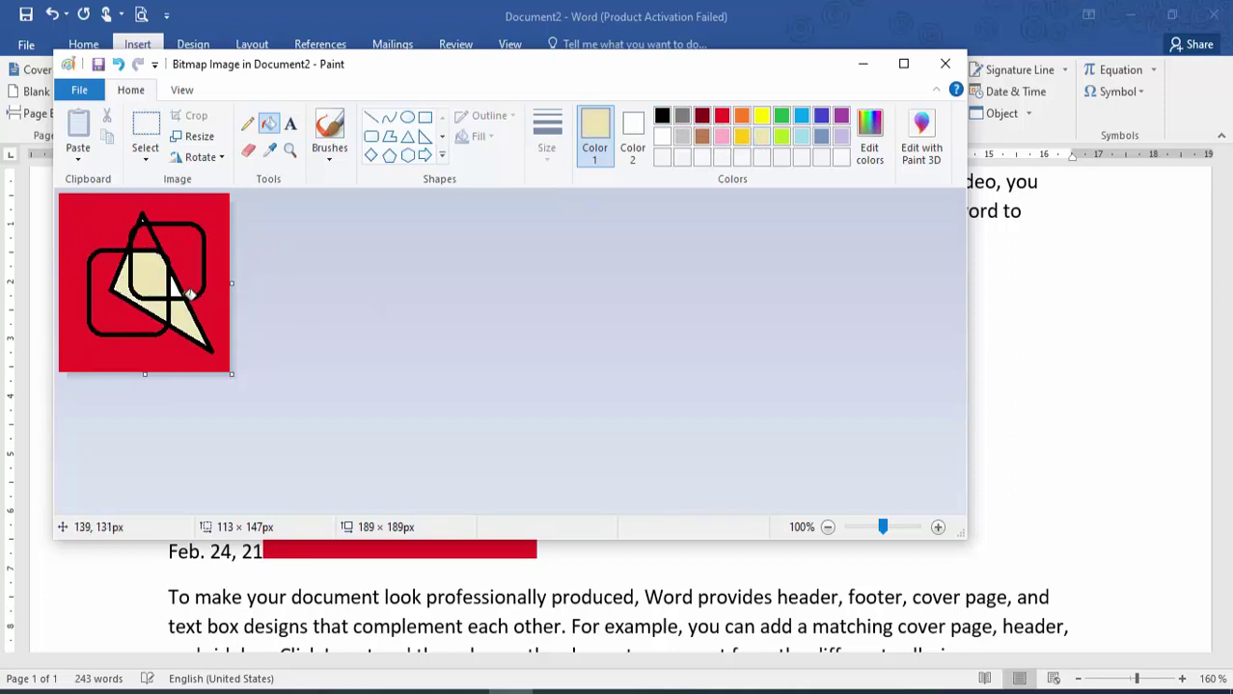
click(193, 262)
click(174, 284)
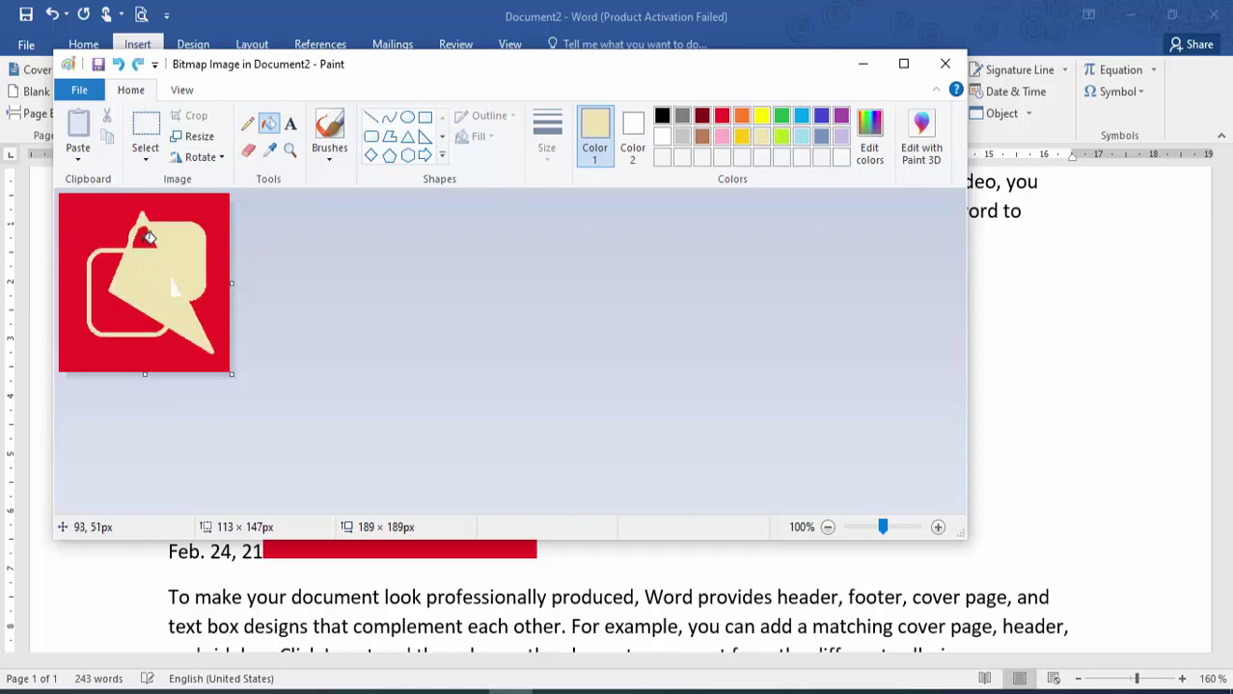
key(ctrl+z)
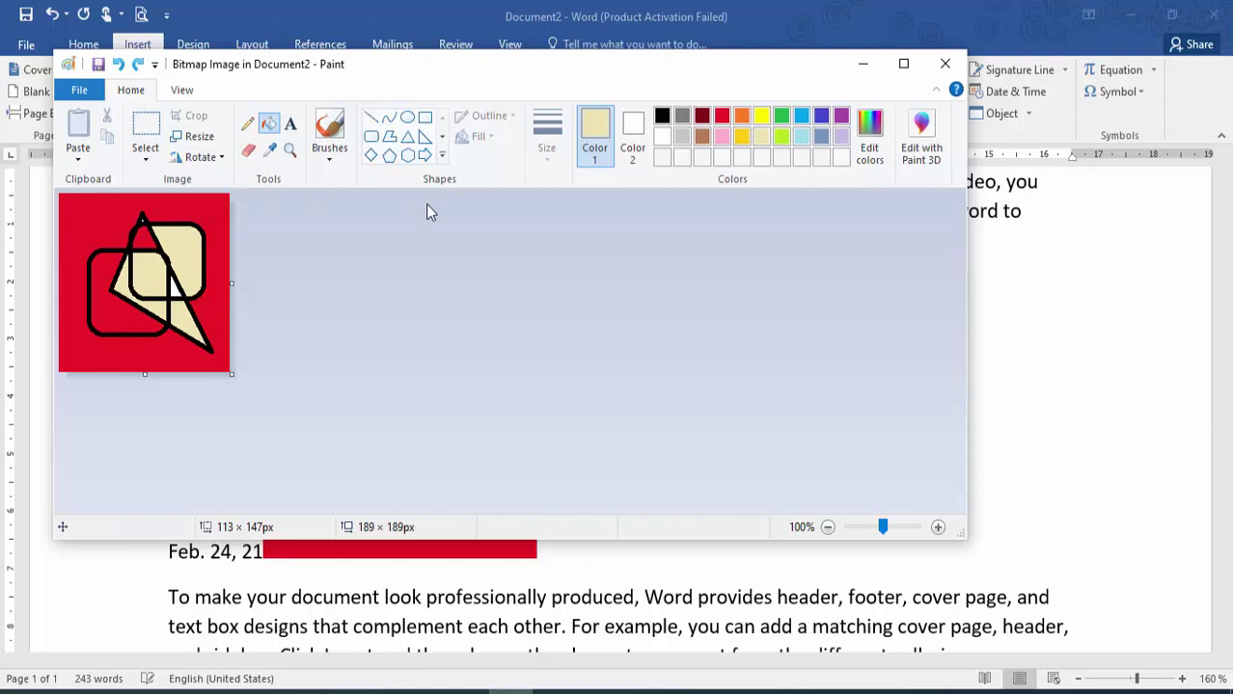
click(944, 63)
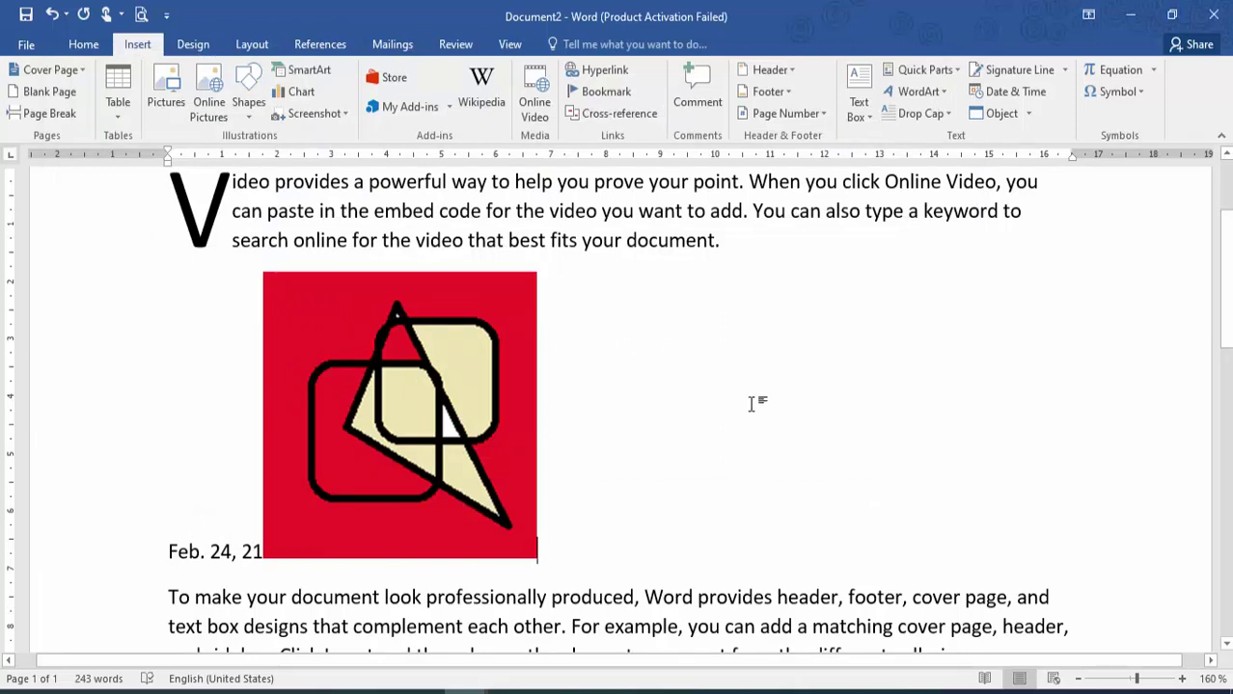
- Delete the document's entire content, including the drop cap, text, date and embedded bitmap
key(ctrl+a)
key(Delete)
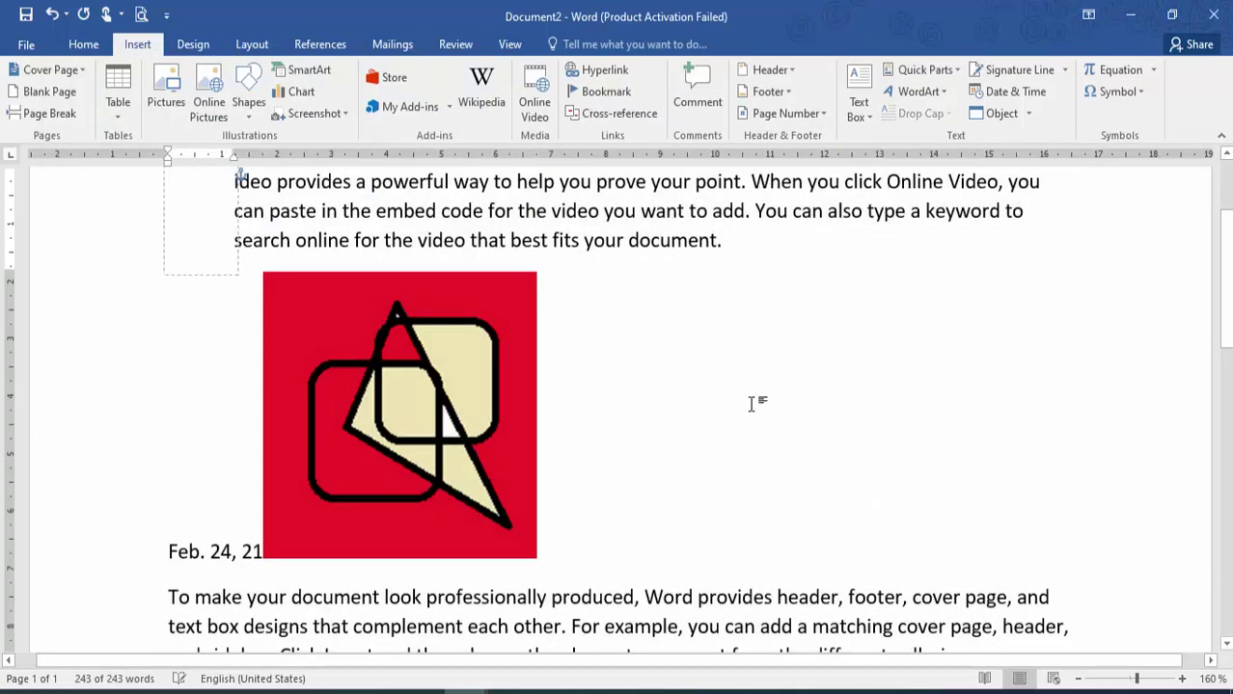
key(ctrl+a)
key(Delete)
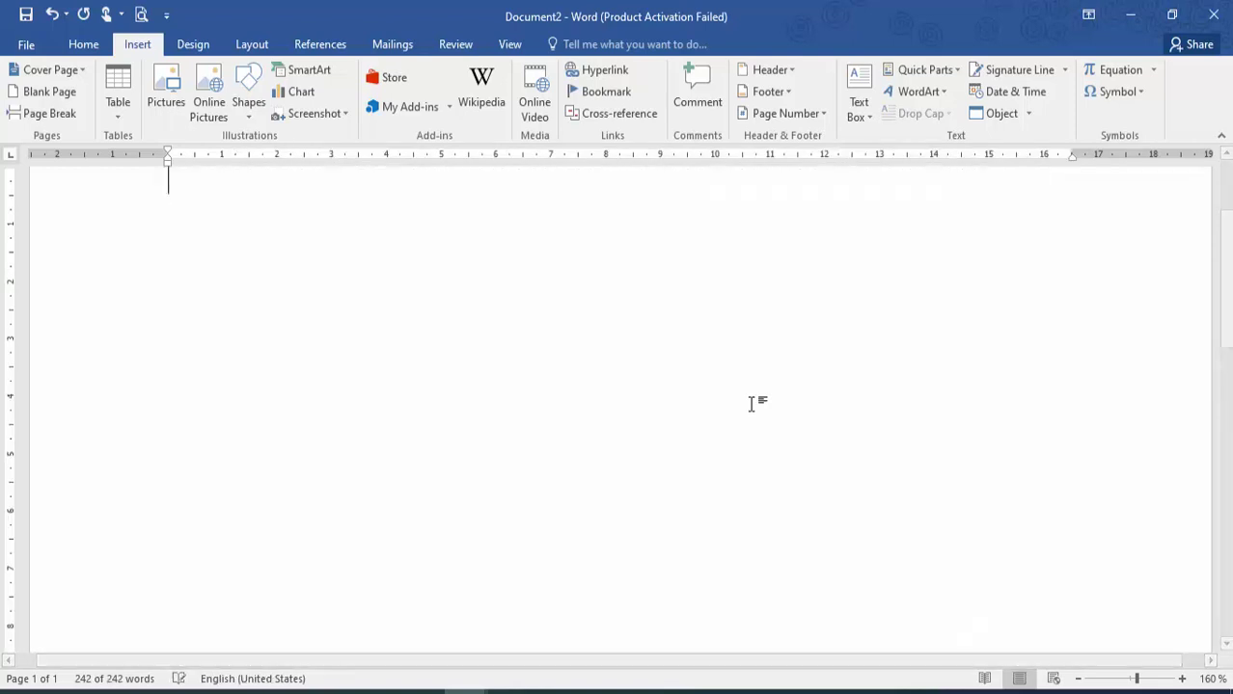
- Insert a blank equation and open the Ink Equation input for handwriting it
click(1118, 71)
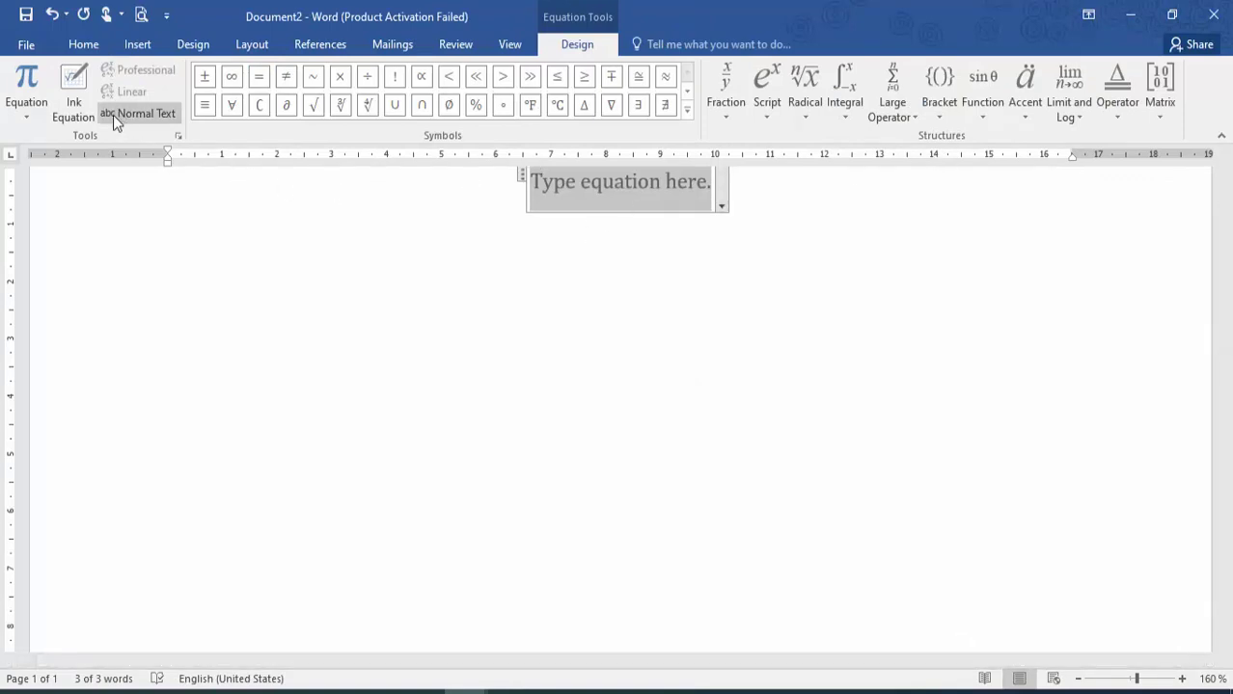
click(80, 102)
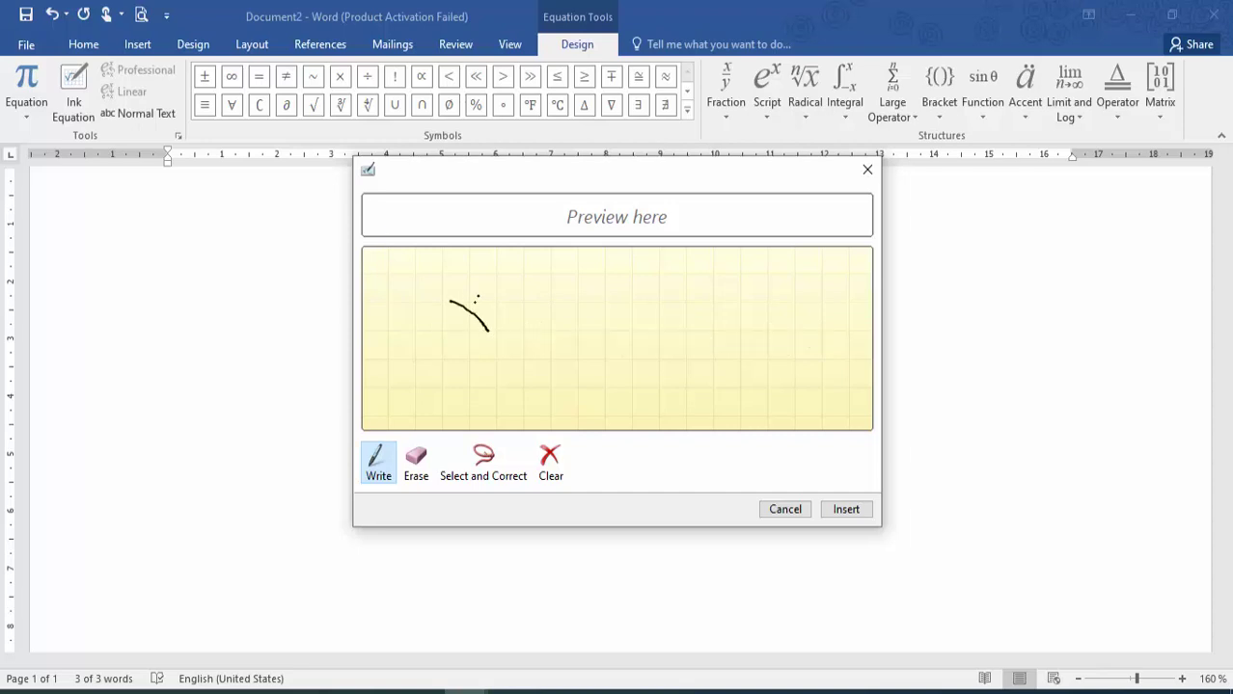
drag(477, 298, 463, 337)
drag(477, 277, 527, 328)
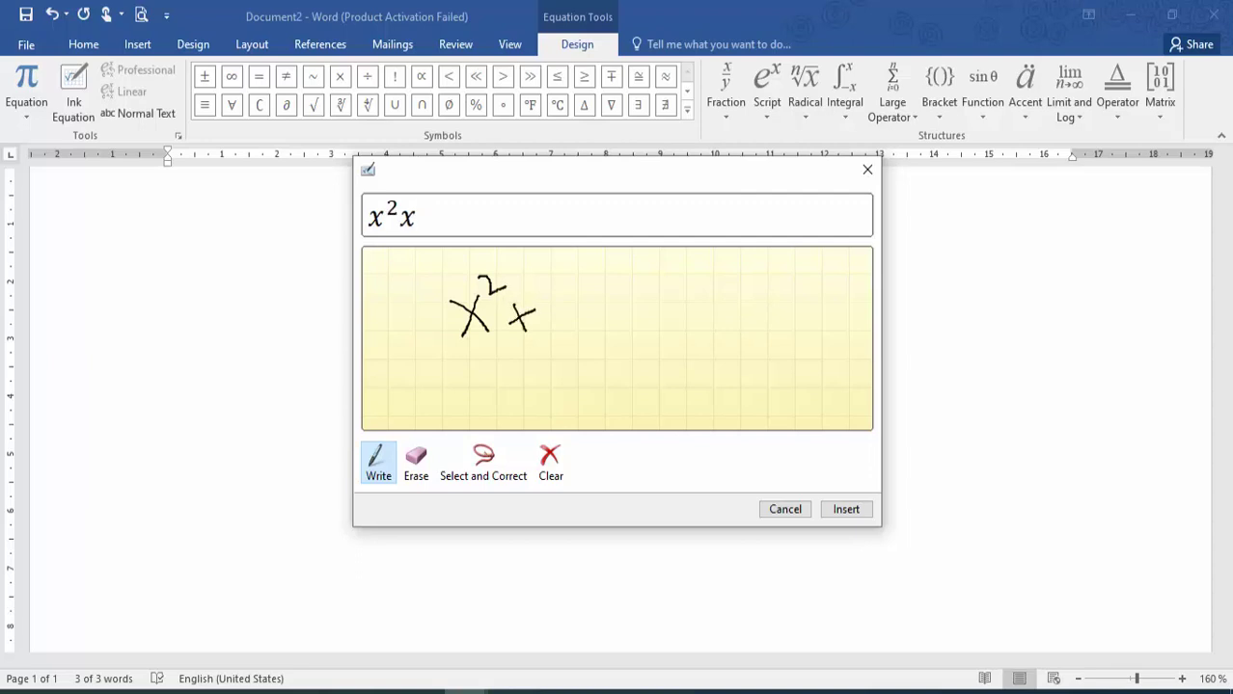
drag(588, 299, 580, 349)
drag(592, 258, 641, 275)
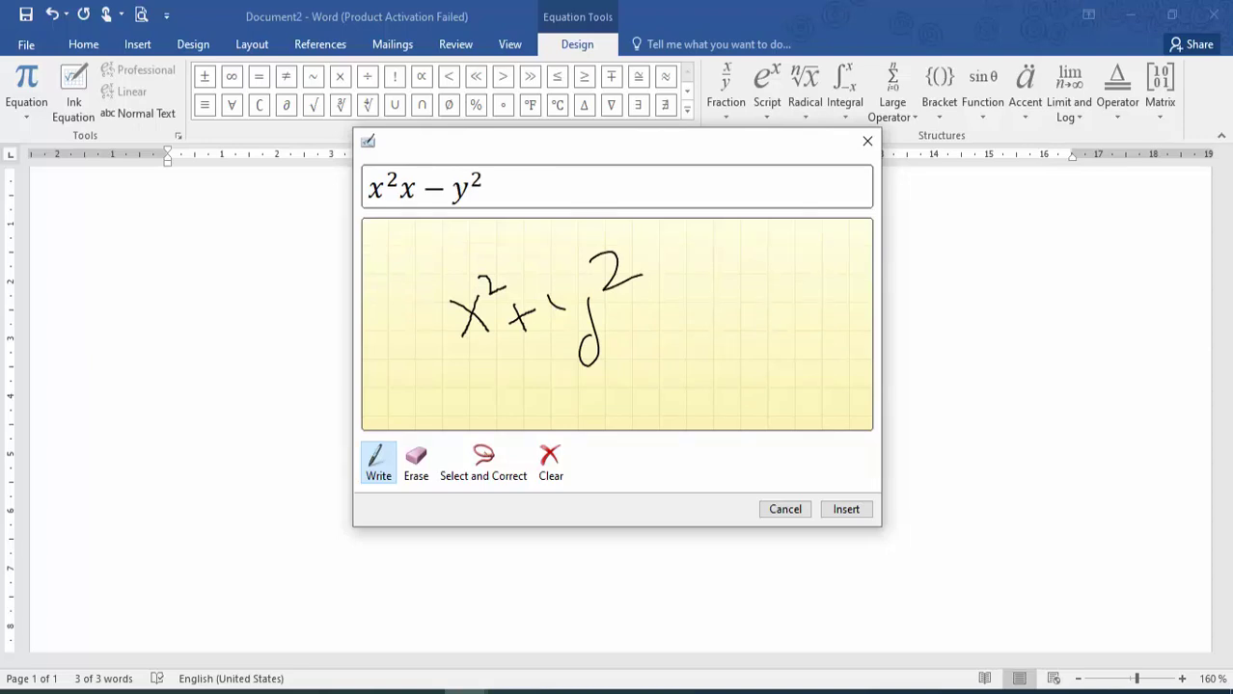
click(550, 463)
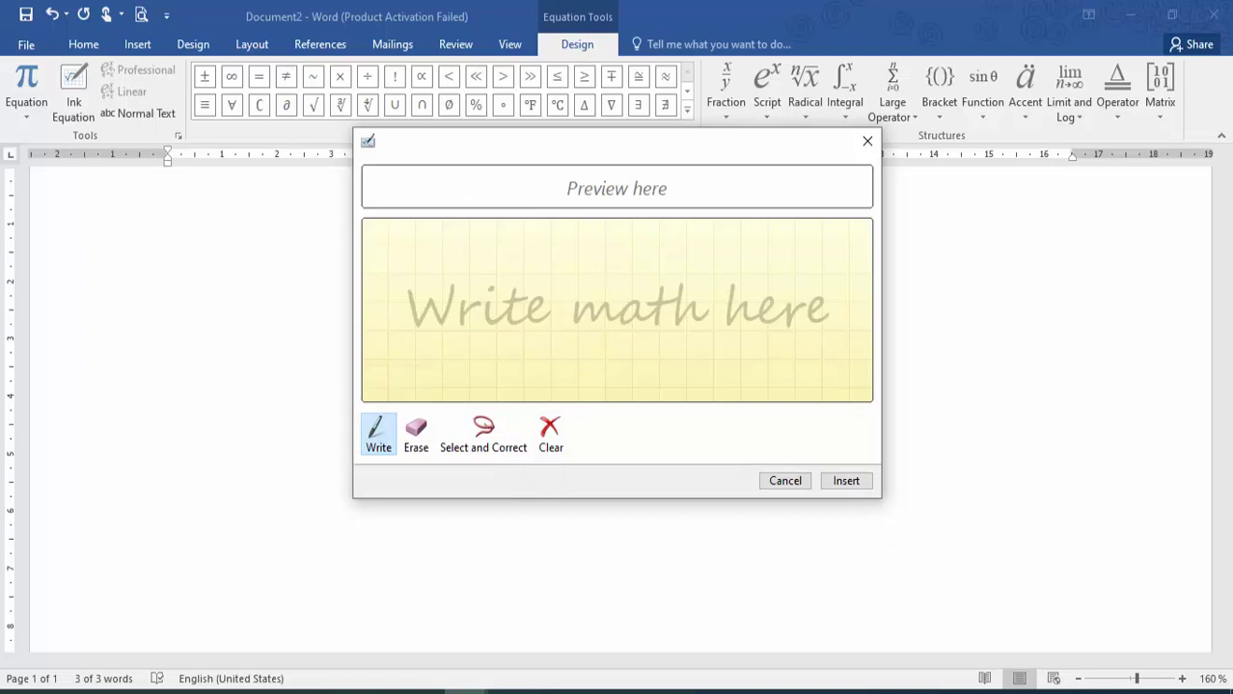
- Handwrite a square root sign with b² − 4ac as an ink equation and insert it into the document
mouse_move(447, 289)
mouse_down()
mouse_move(487, 354)
mouse_move(497, 265)
mouse_move(711, 270)
mouse_up()
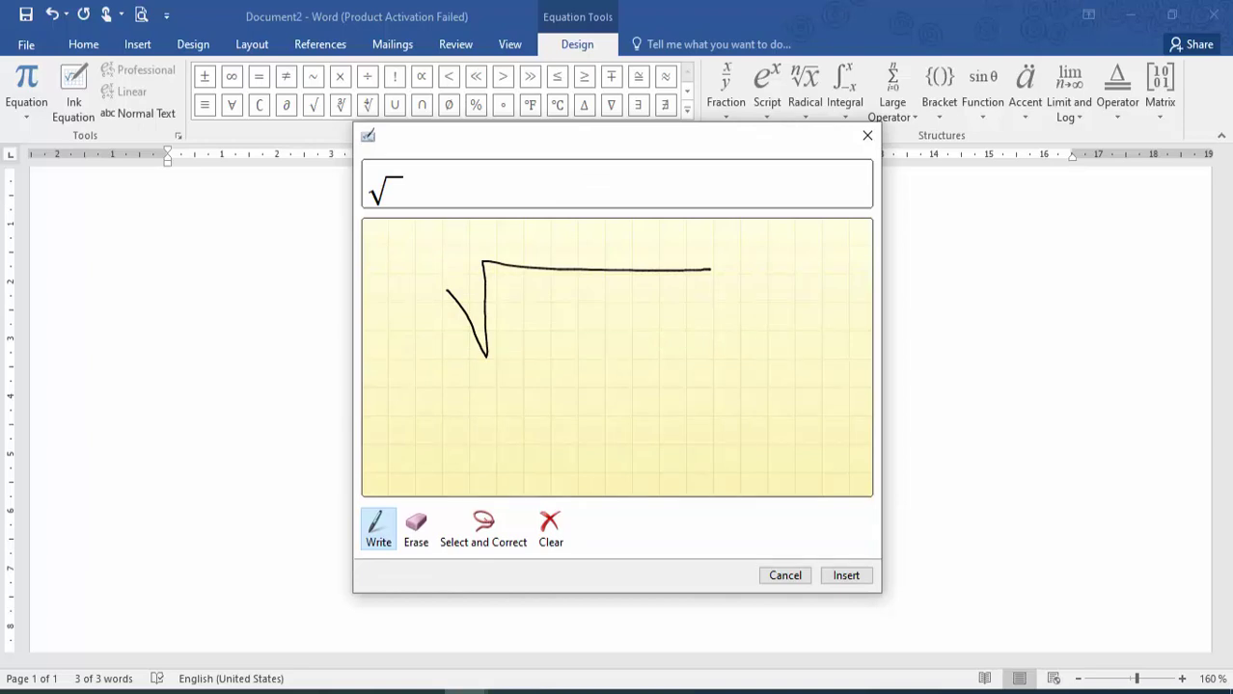
drag(562, 295, 581, 311)
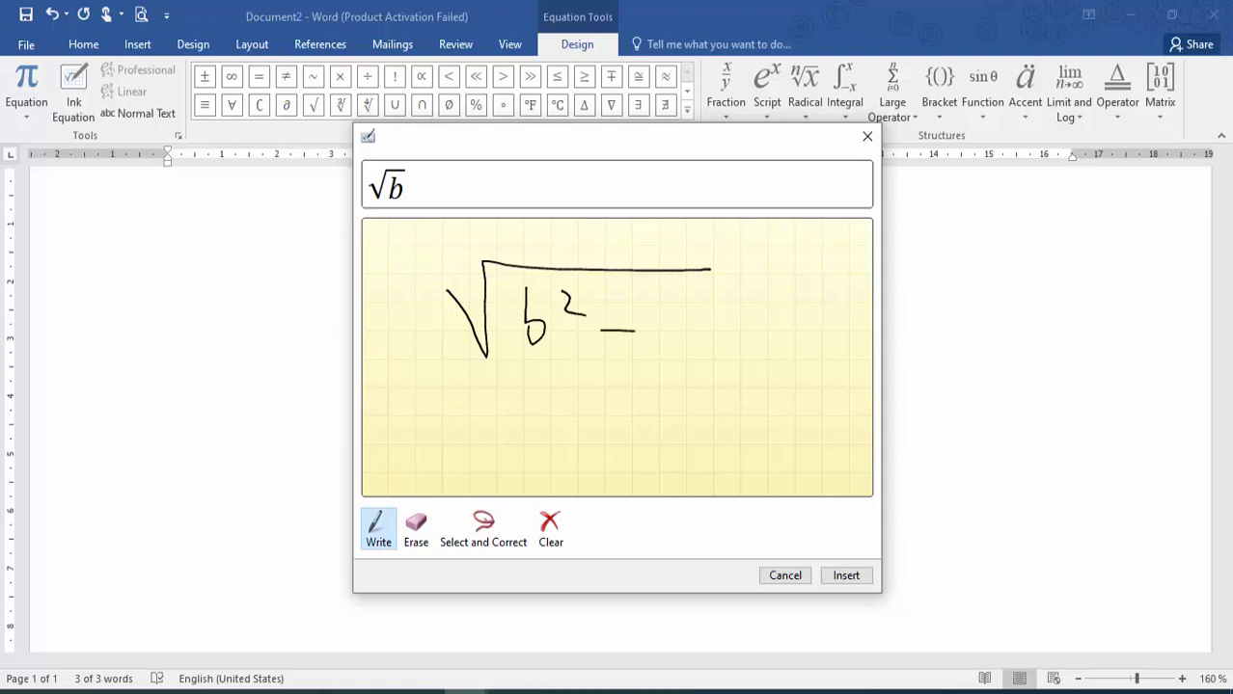
drag(651, 294, 667, 329)
drag(671, 306, 673, 360)
drag(750, 318, 760, 345)
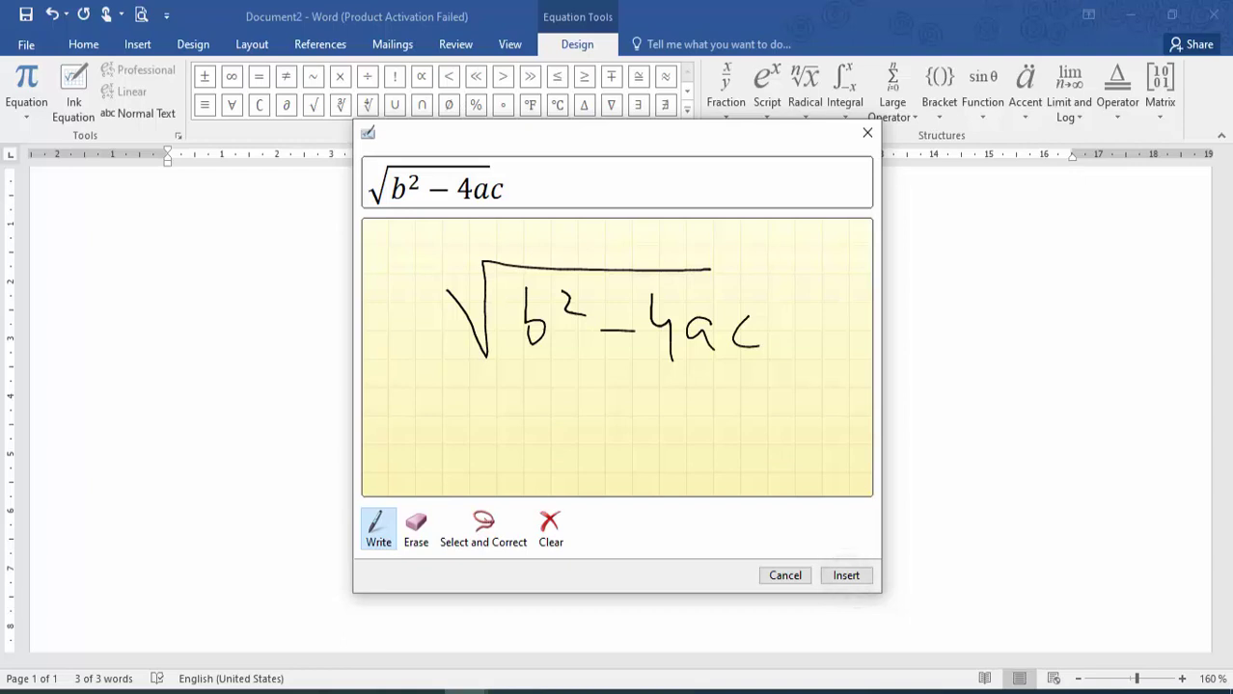
click(846, 575)
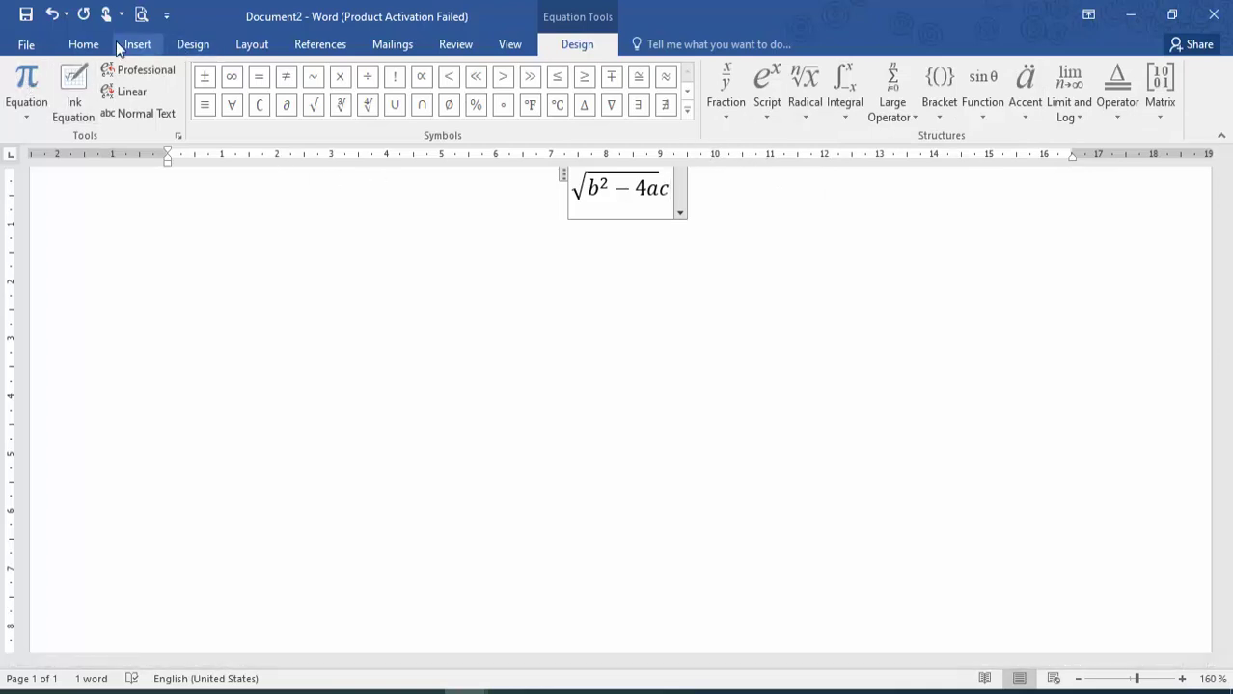
- Try adding a © symbol at the end of the equation, and remove it again
click(145, 44)
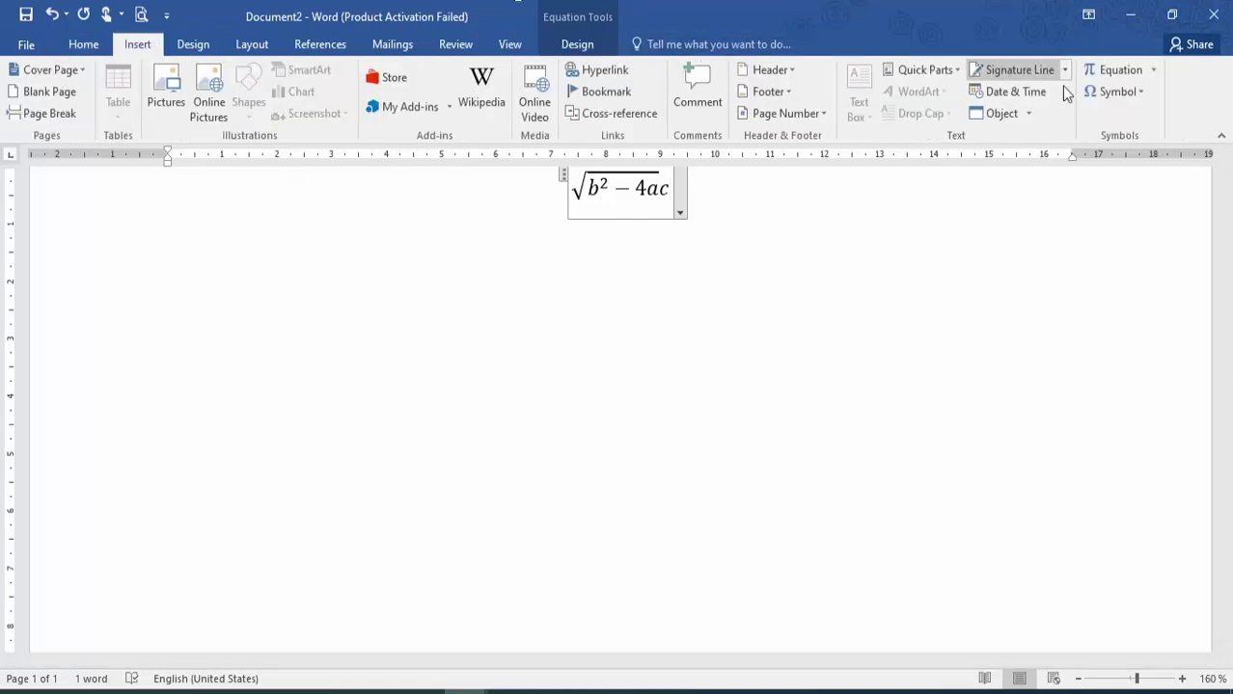
click(1112, 98)
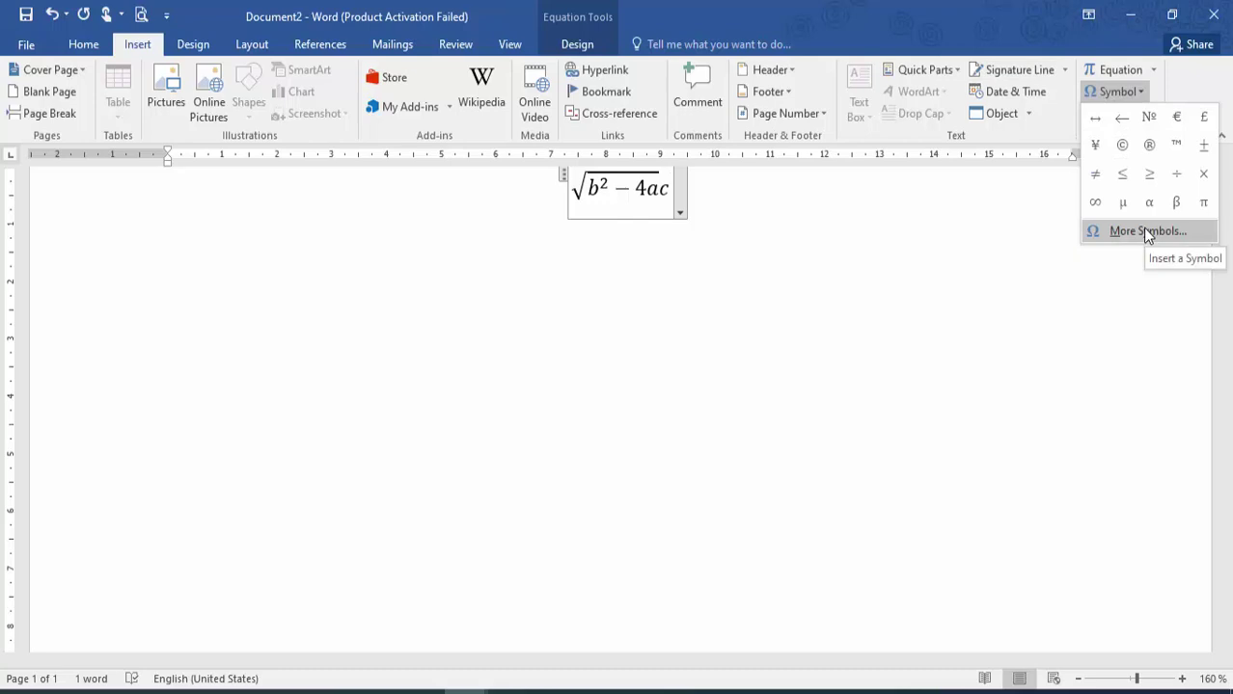
click(1122, 145)
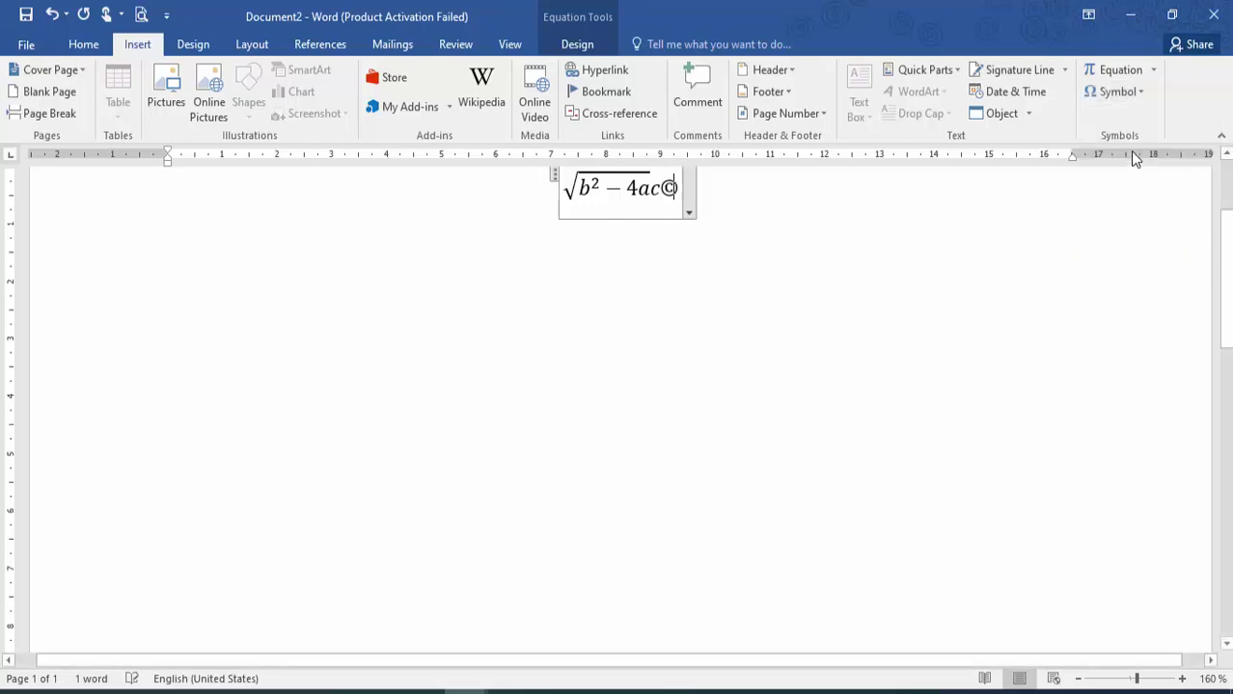
key(BackSpace)
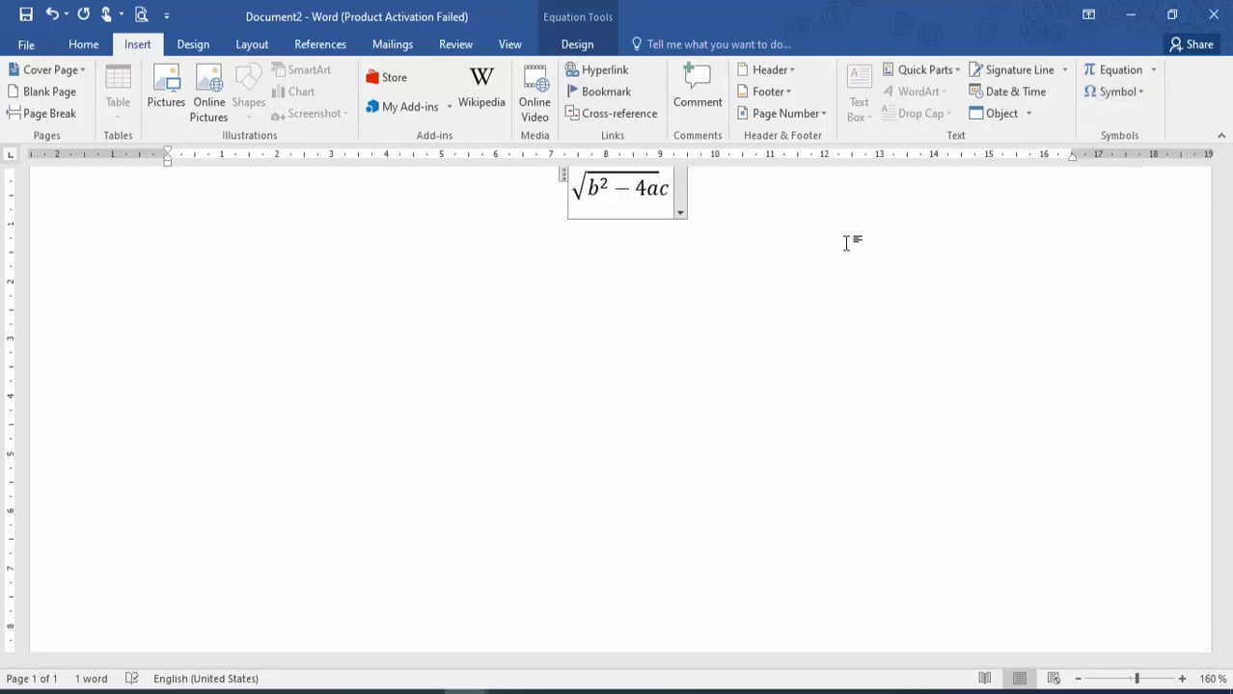
- Undo the equation's content and its insertion, back to an empty document
key(ctrl+z)
key(ctrl+z)
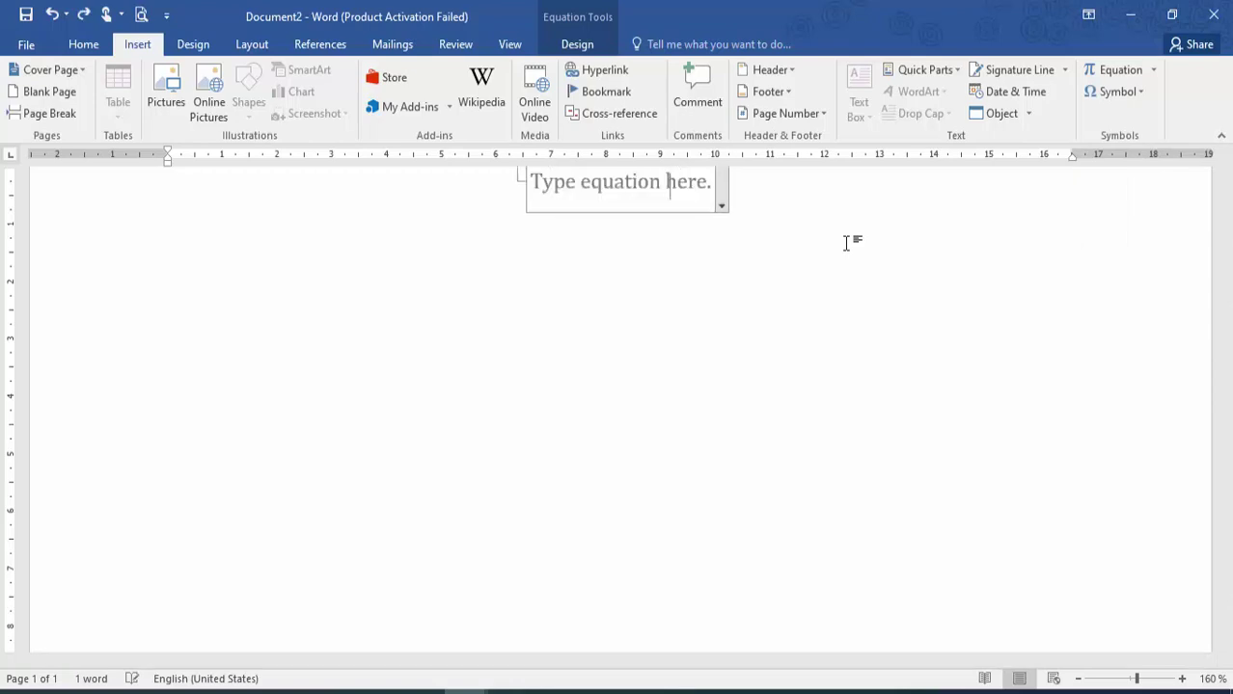
key(ctrl+z)
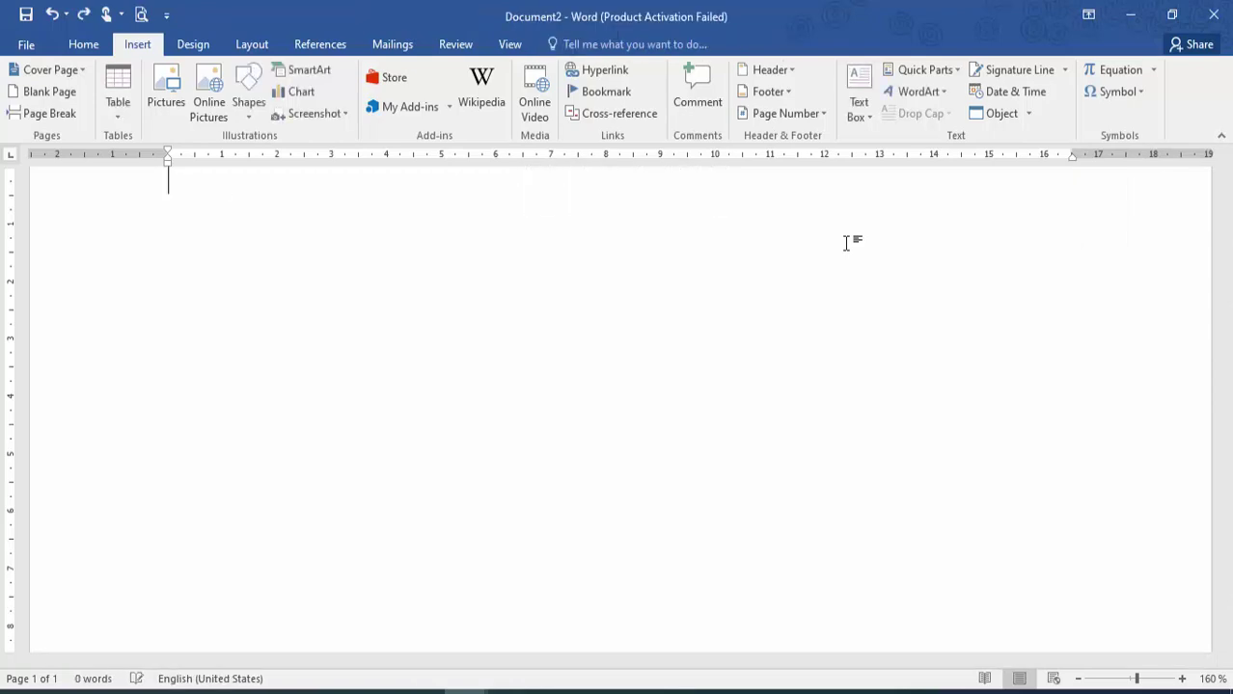
- Insert a © symbol into the empty document and enlarge it to about three times its original size
click(1106, 96)
click(1095, 109)
key(shift+Left)
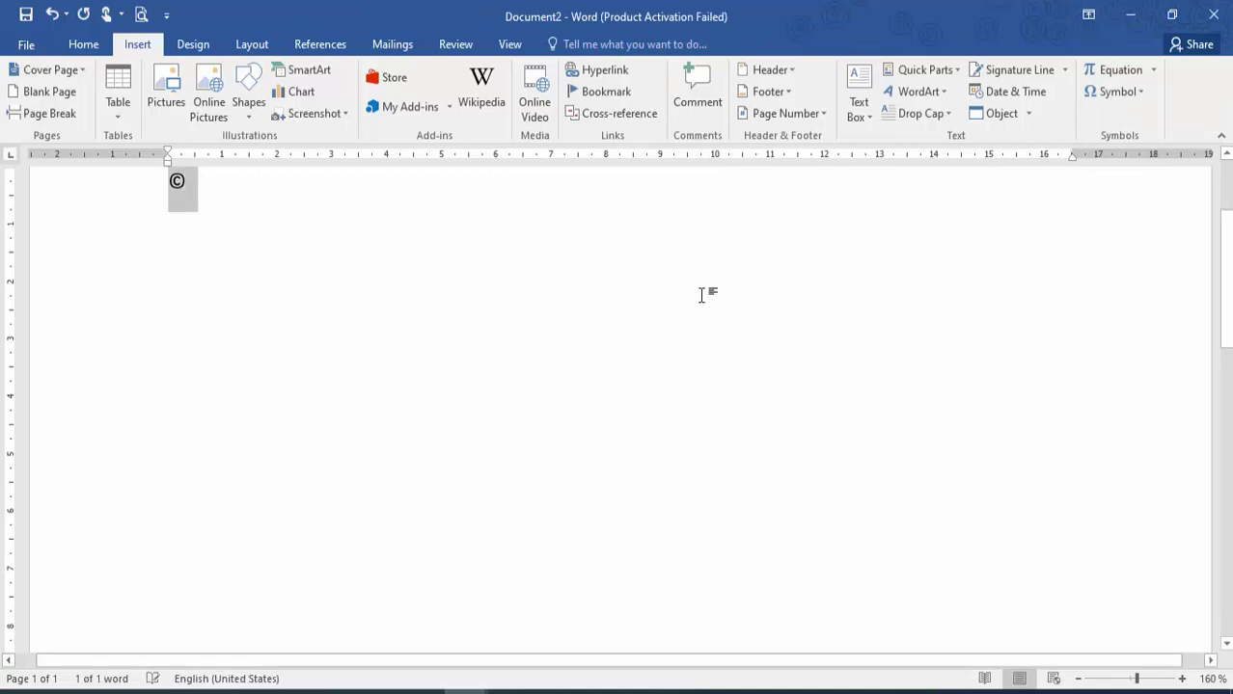
key(ctrl+shift+period)
key(ctrl+shift+period)
key(ctrl+shift+period)
key(ctrl+shift+period)
key(ctrl+shift+period)
key(ctrl+shift+period)
key(ctrl+shift+period)
key(ctrl+shift+period)
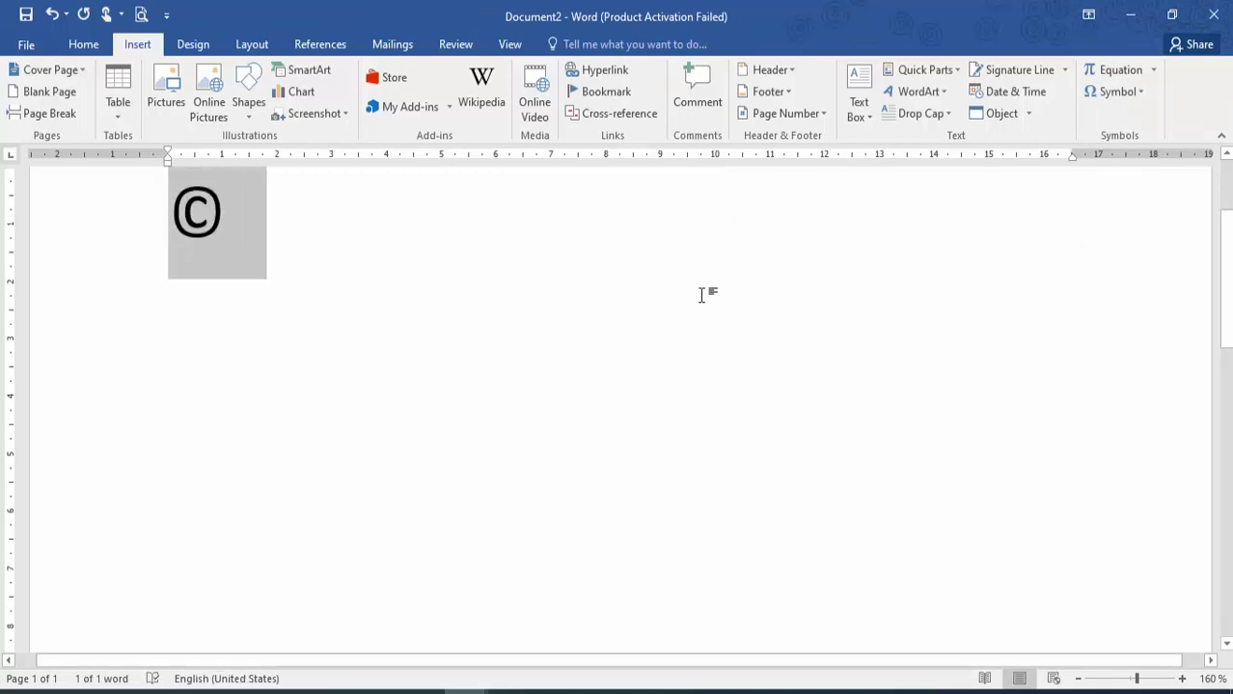
key(Right)
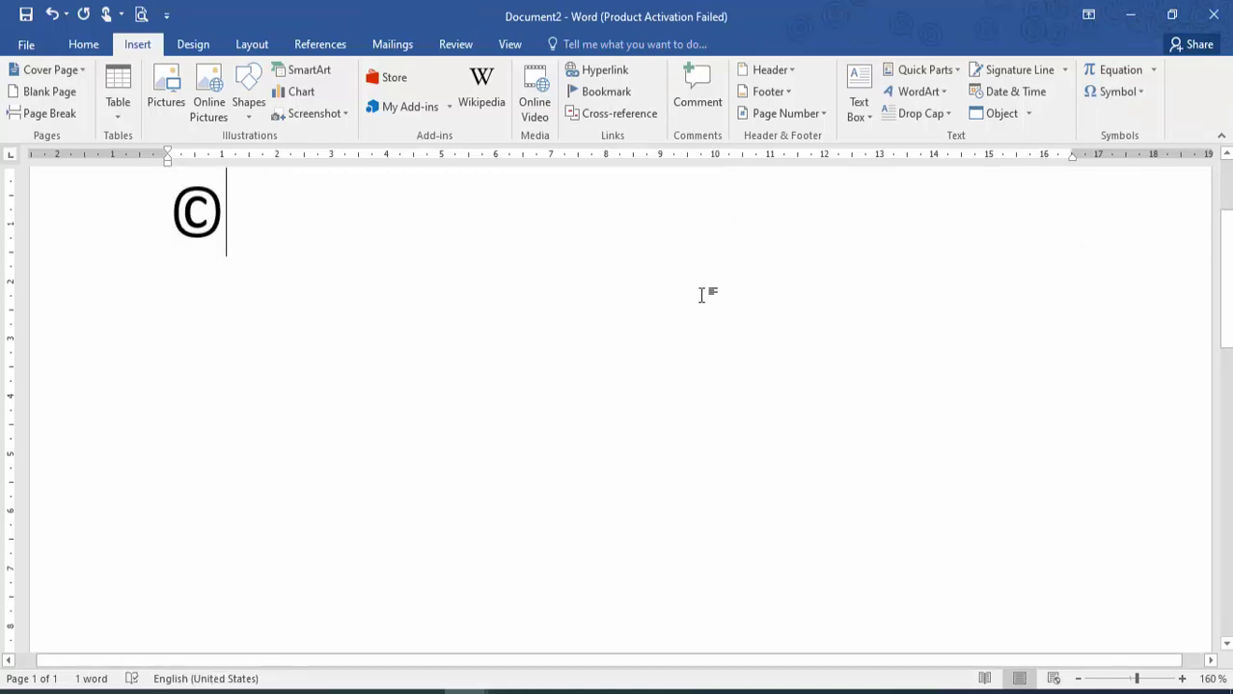
- Examine the full symbol list without inserting anything, and delete the enlarged © symbol from the document
click(1109, 93)
click(1110, 229)
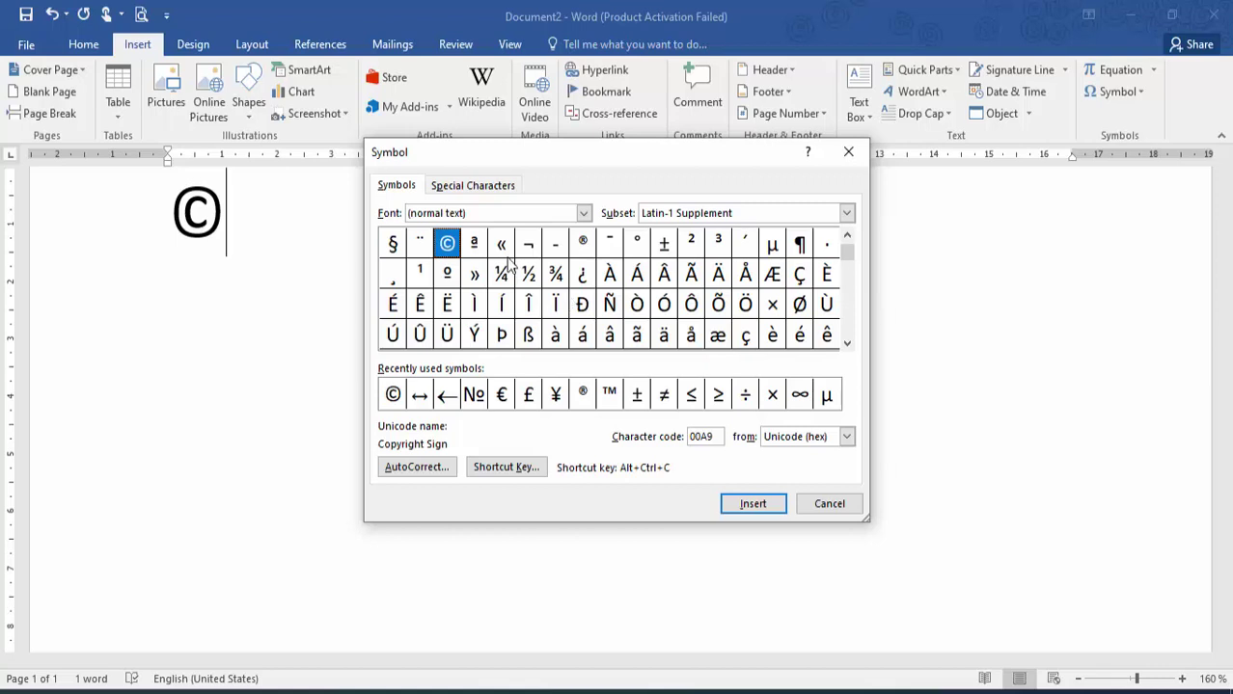
click(835, 511)
key(ctrl+a)
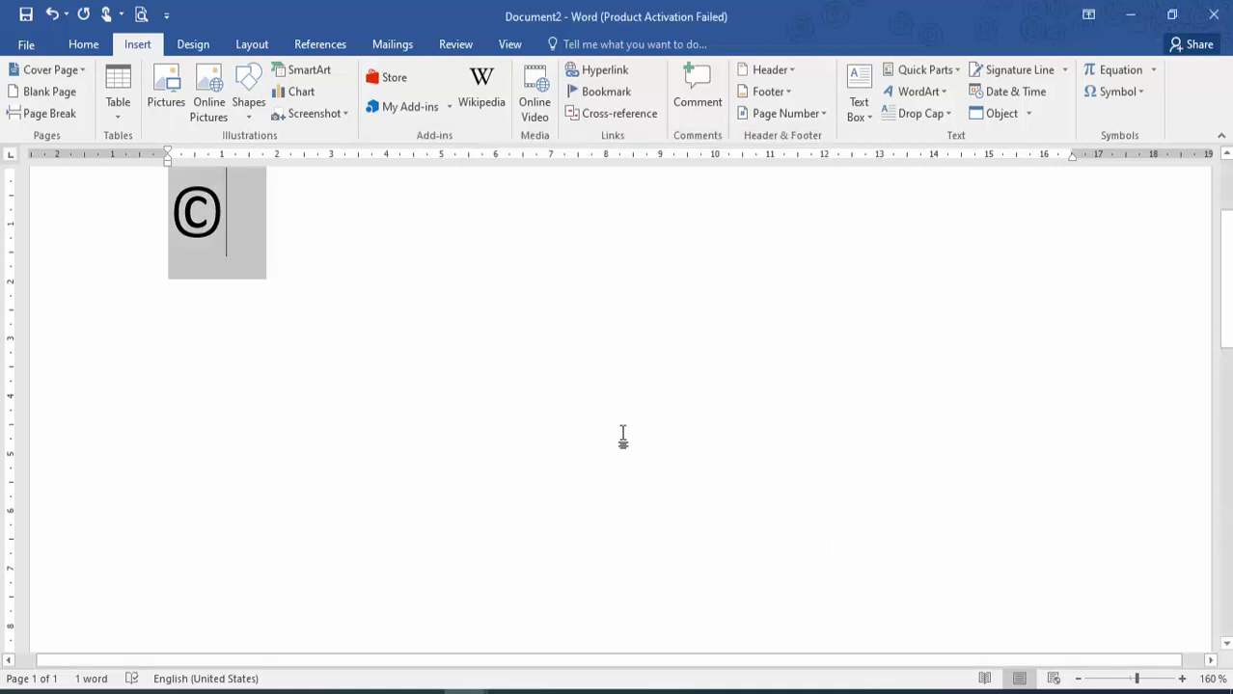
key(Delete)
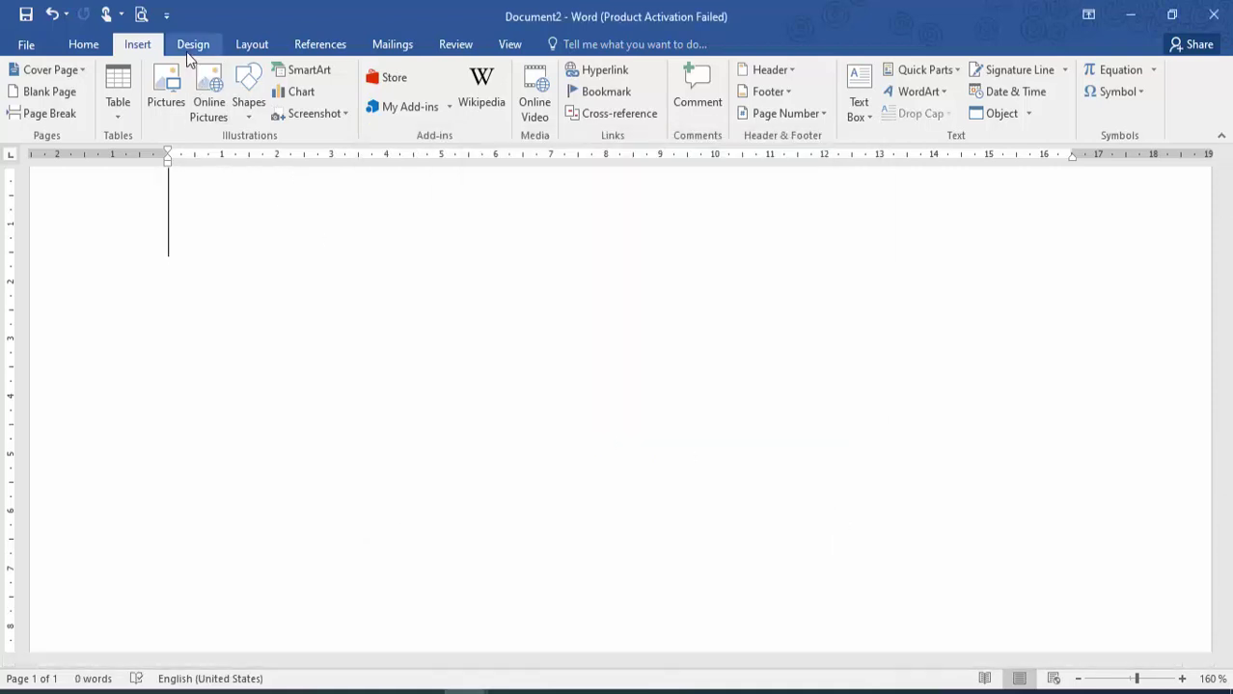
click(188, 48)
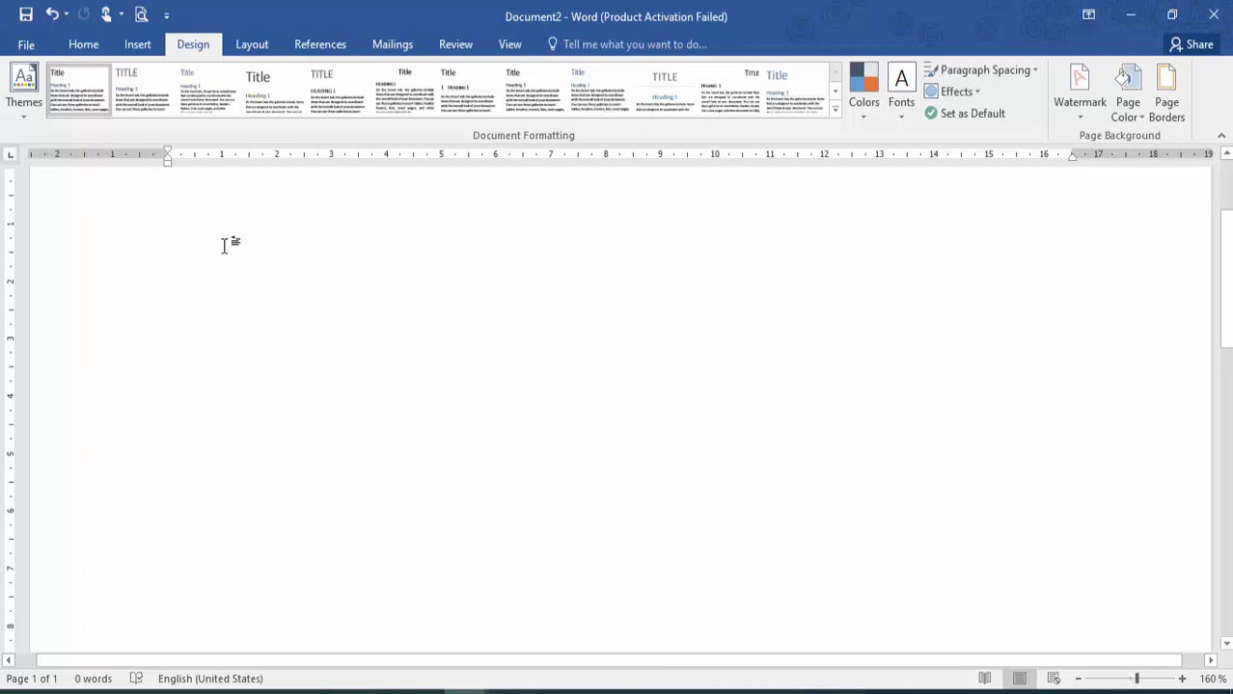
text(=ran)
key(BackSpace)
key(BackSpace)
key(BackSpace)
key(BackSpace)
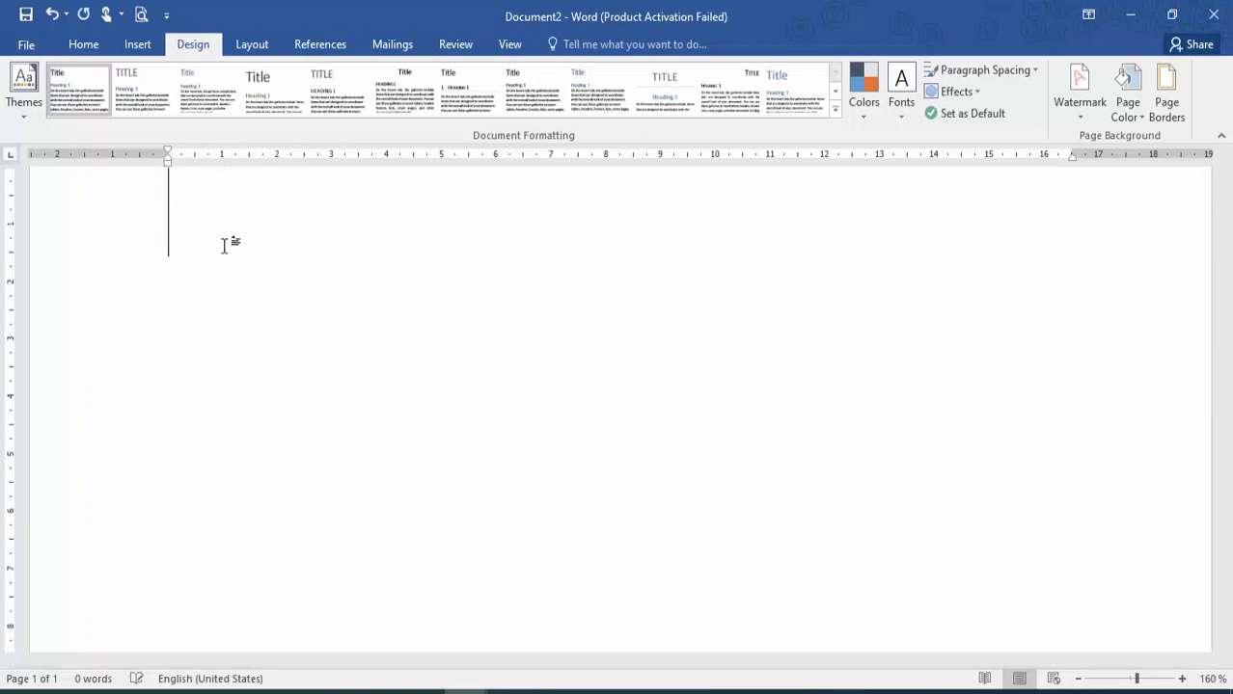
- Clear the empty paragraph's formatting and generate sample paragraphs in the document with =rand()
click(86, 46)
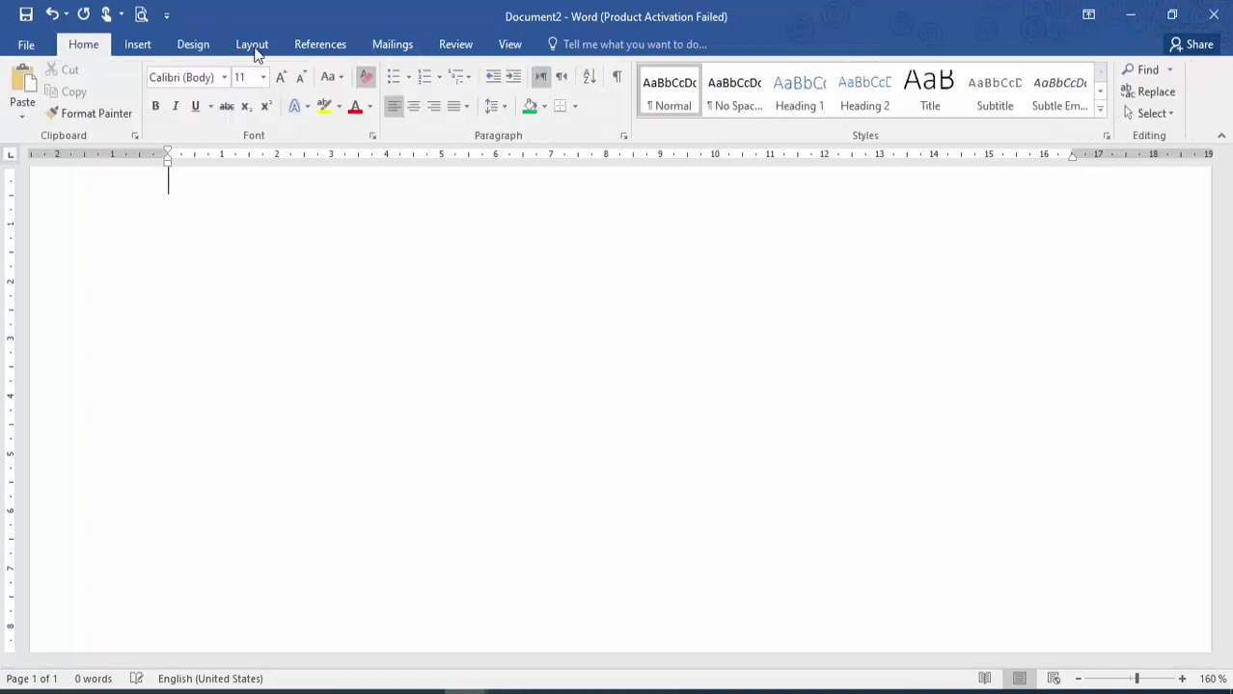
click(196, 46)
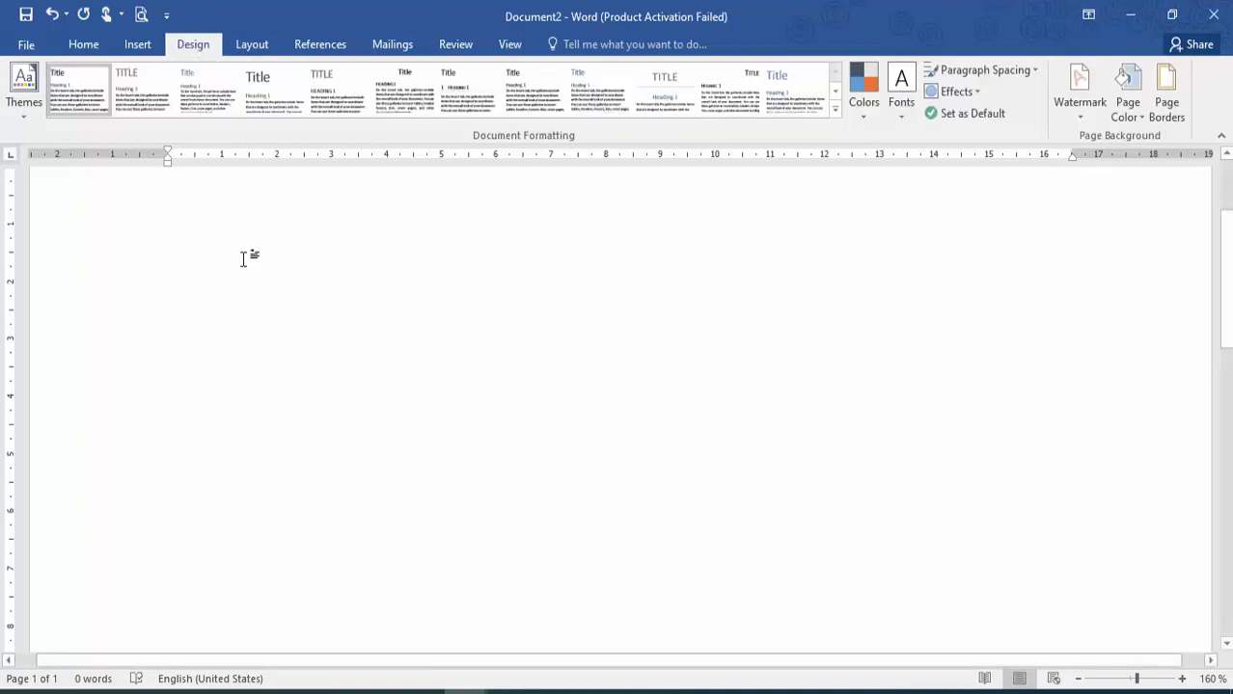
text(=ramd)
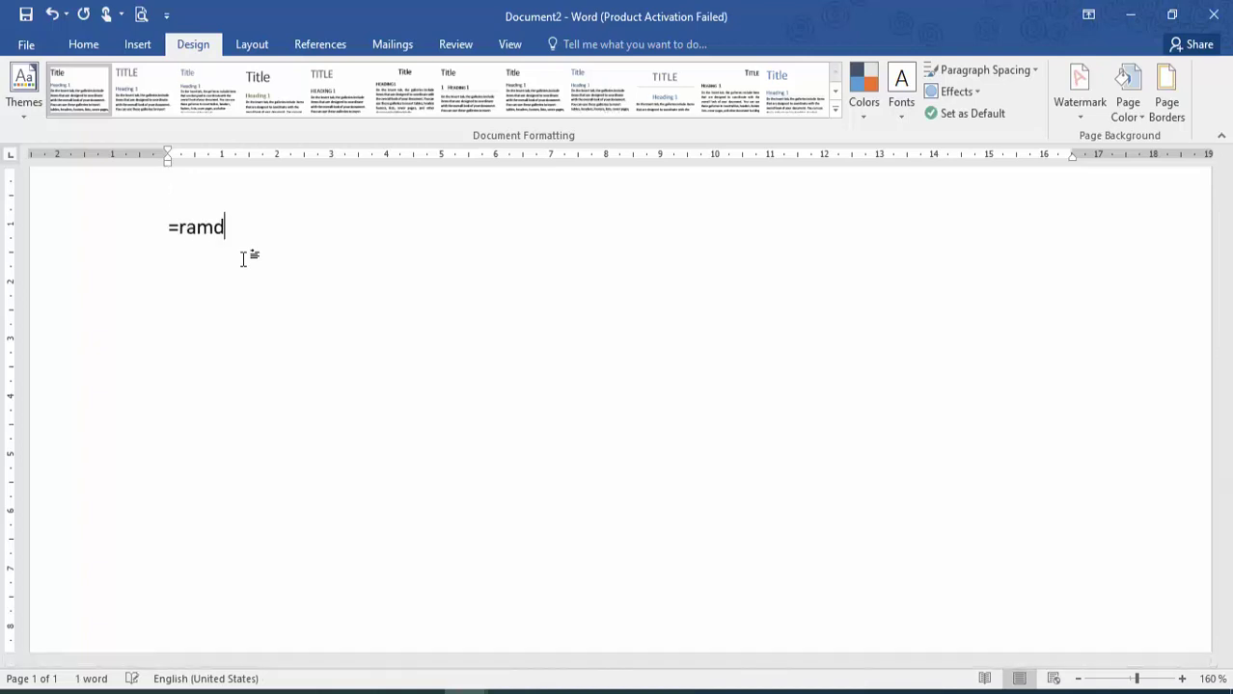
key(BackSpace)
key(BackSpace)
text(nd())
key(Return)
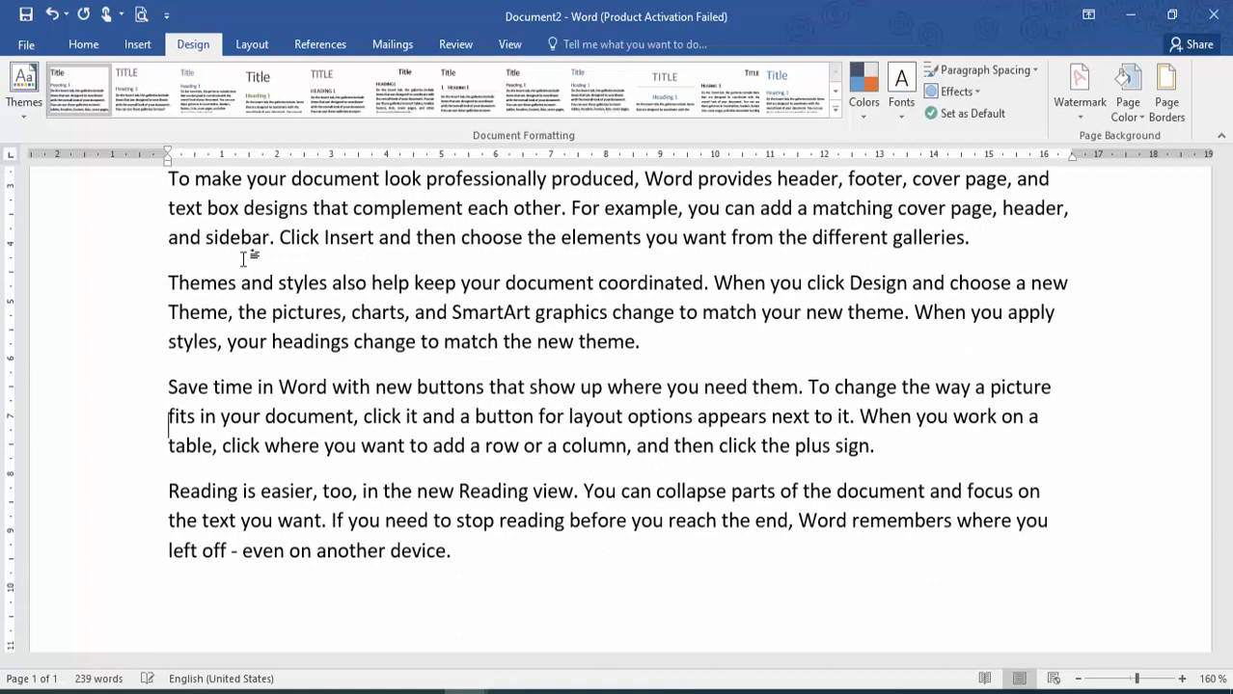
scroll(244, 258, up, 2)
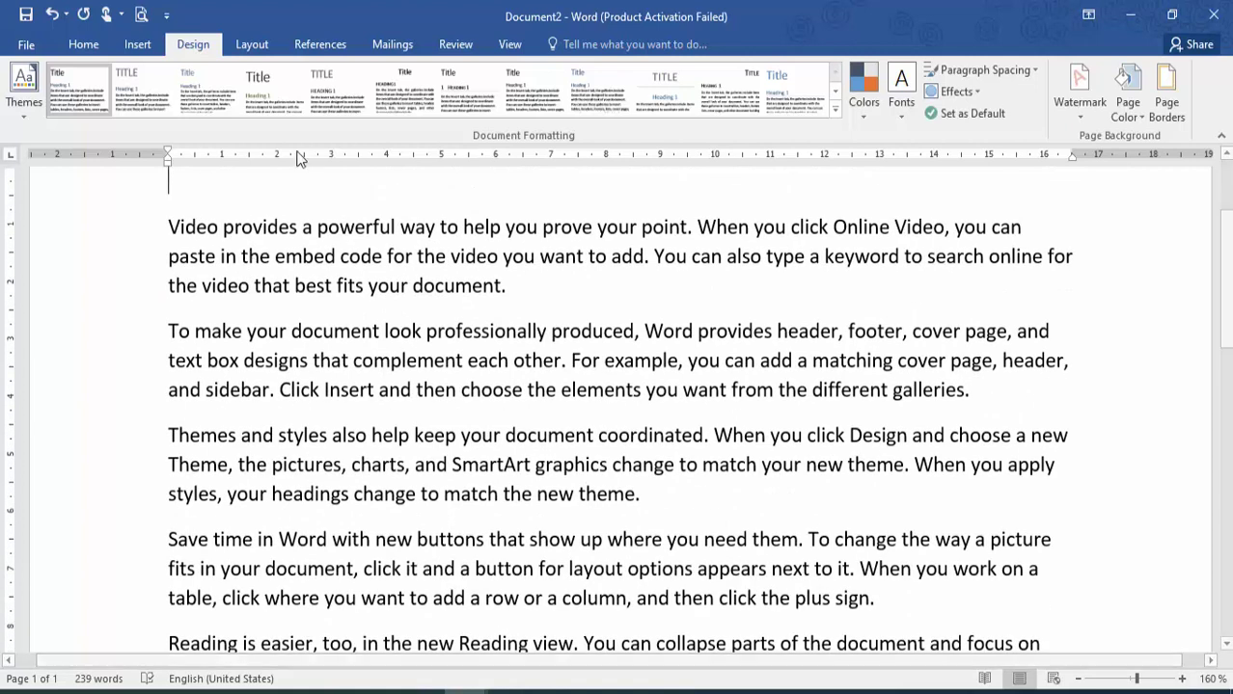
- Try the sixth style set, switch to the numbered-heading one, and add the line ABC above the sample paragraphs
click(410, 82)
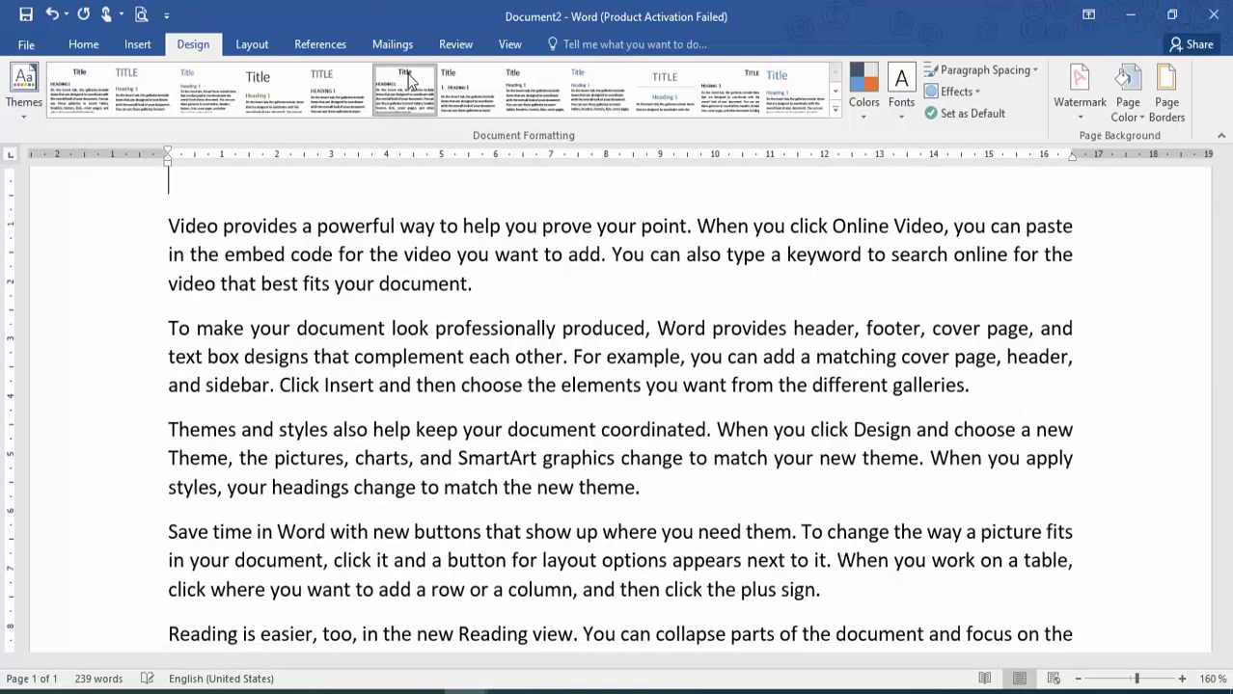
click(499, 90)
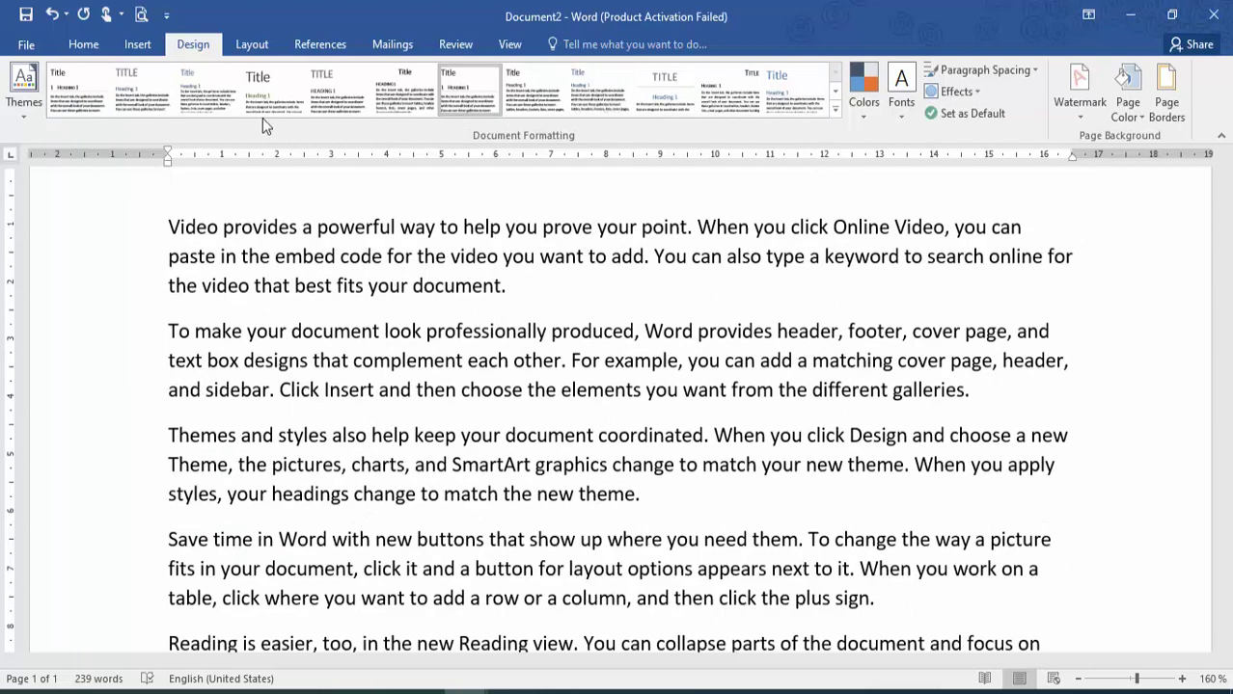
key(Return)
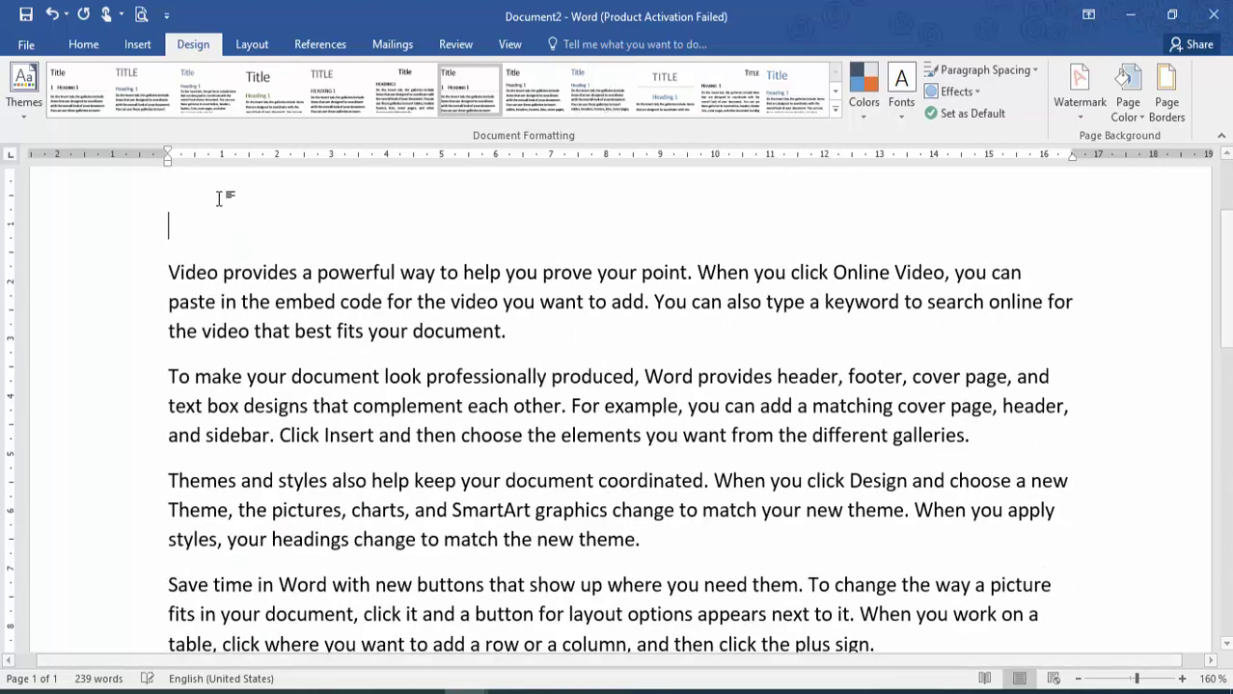
text(ABC)
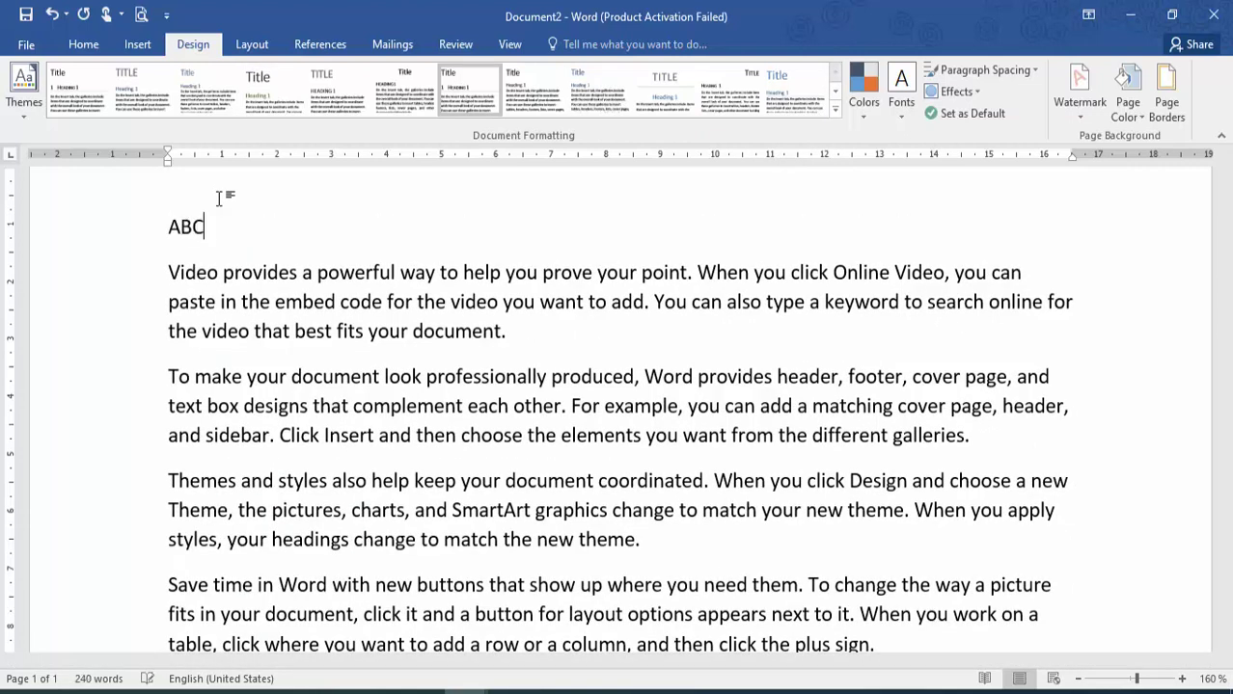
- Format the ABC line above the sample paragraphs with the Heading 1 style
key(shift+Home)
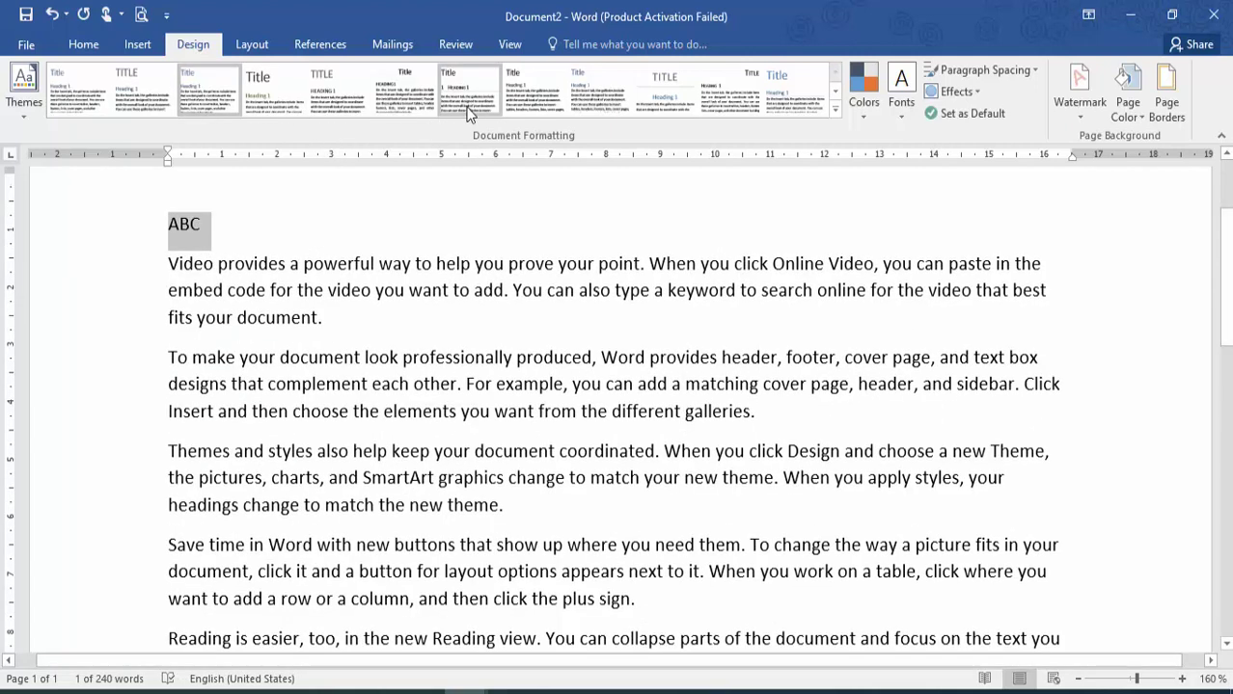
click(83, 44)
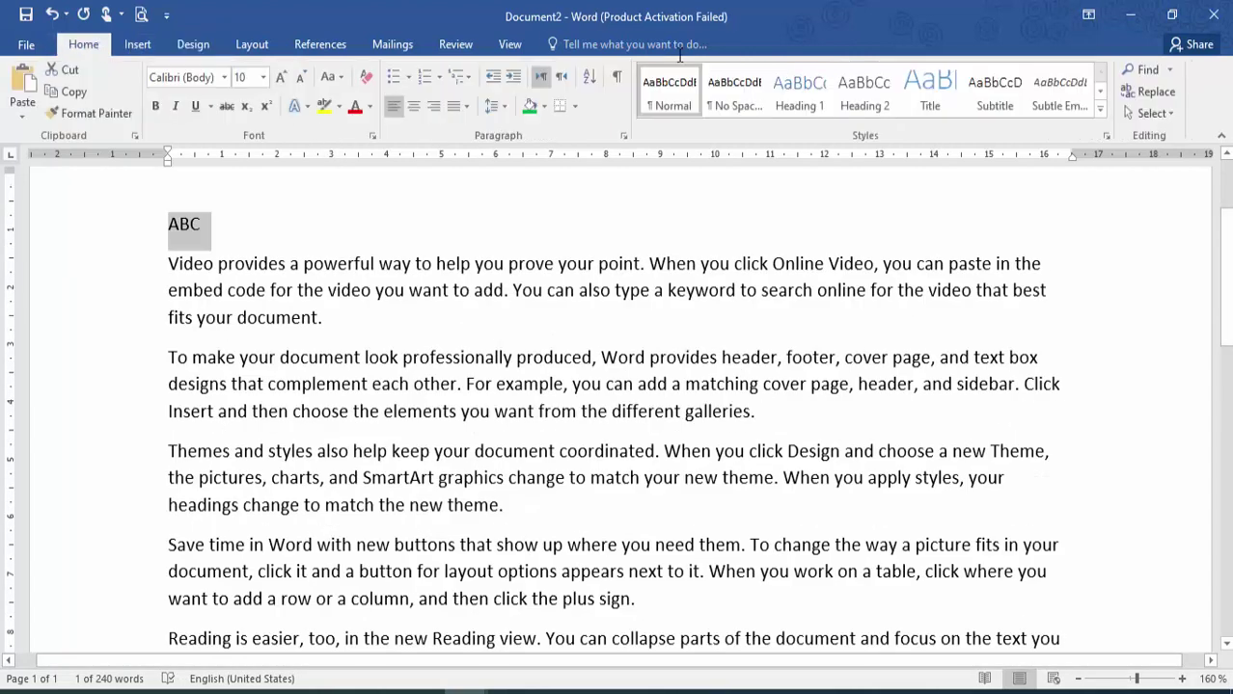
click(785, 91)
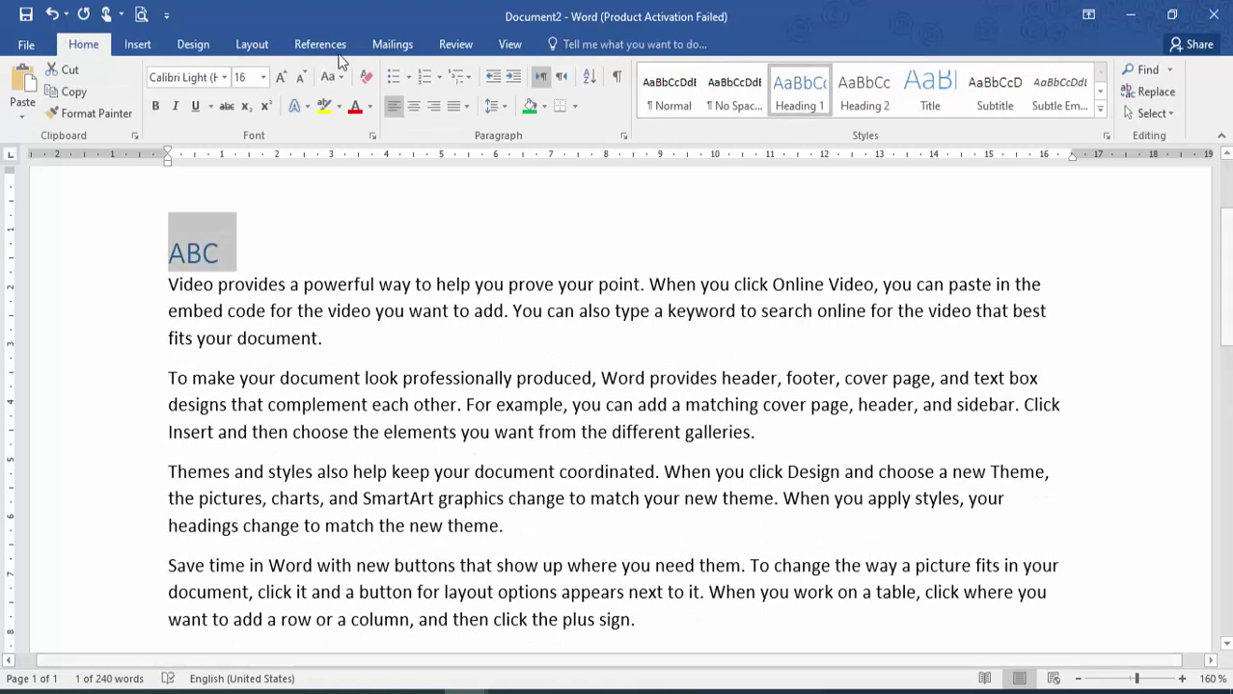
- Apply the built-in Lines (Stylish) style set to the document
click(192, 45)
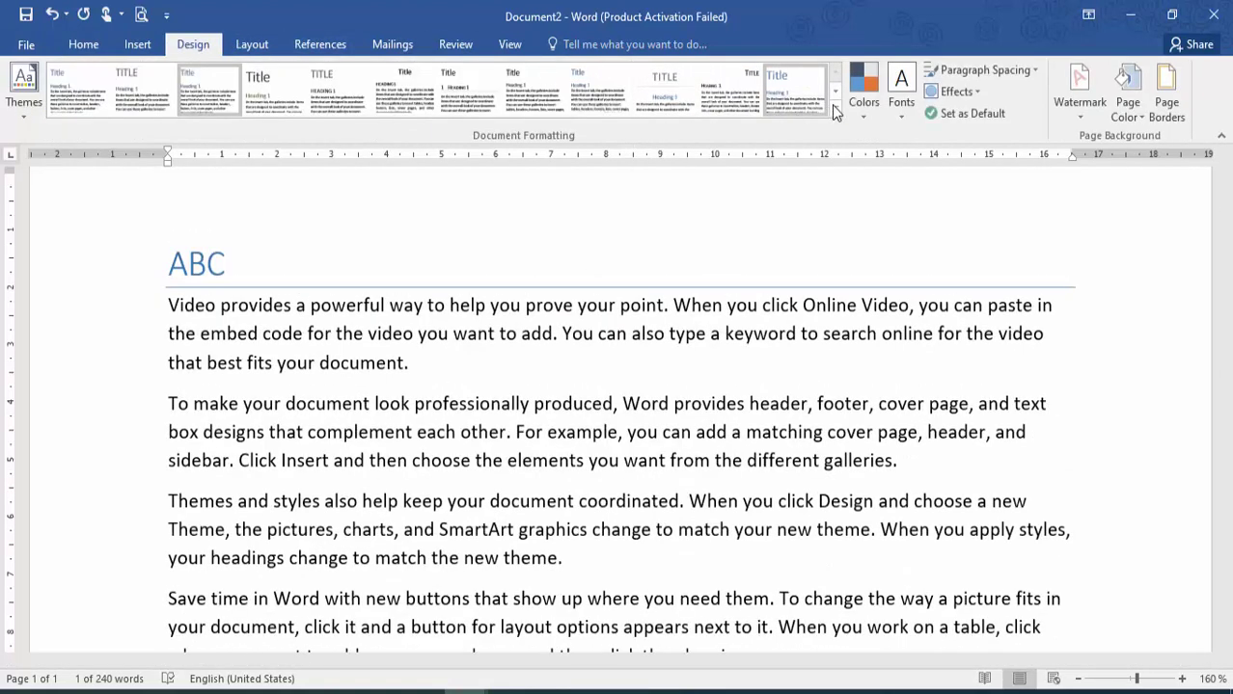
click(836, 110)
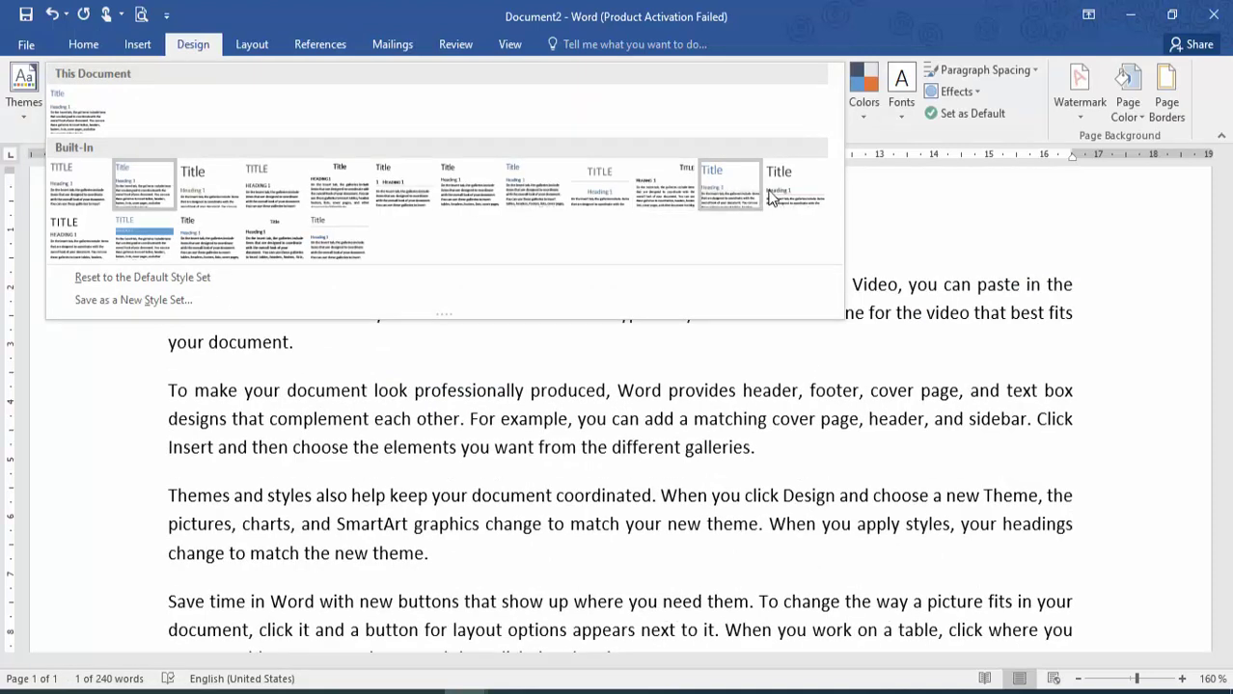
click(778, 190)
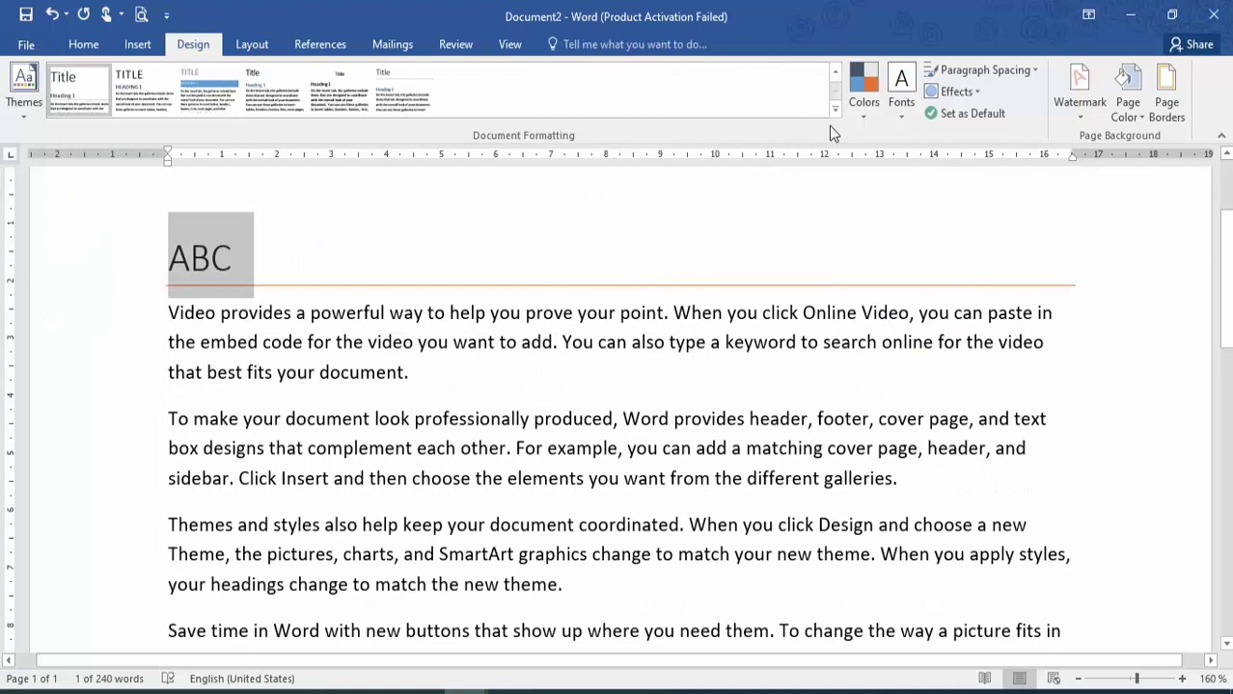
- Change the document's color scheme to Red and look over the available theme font sets
click(864, 97)
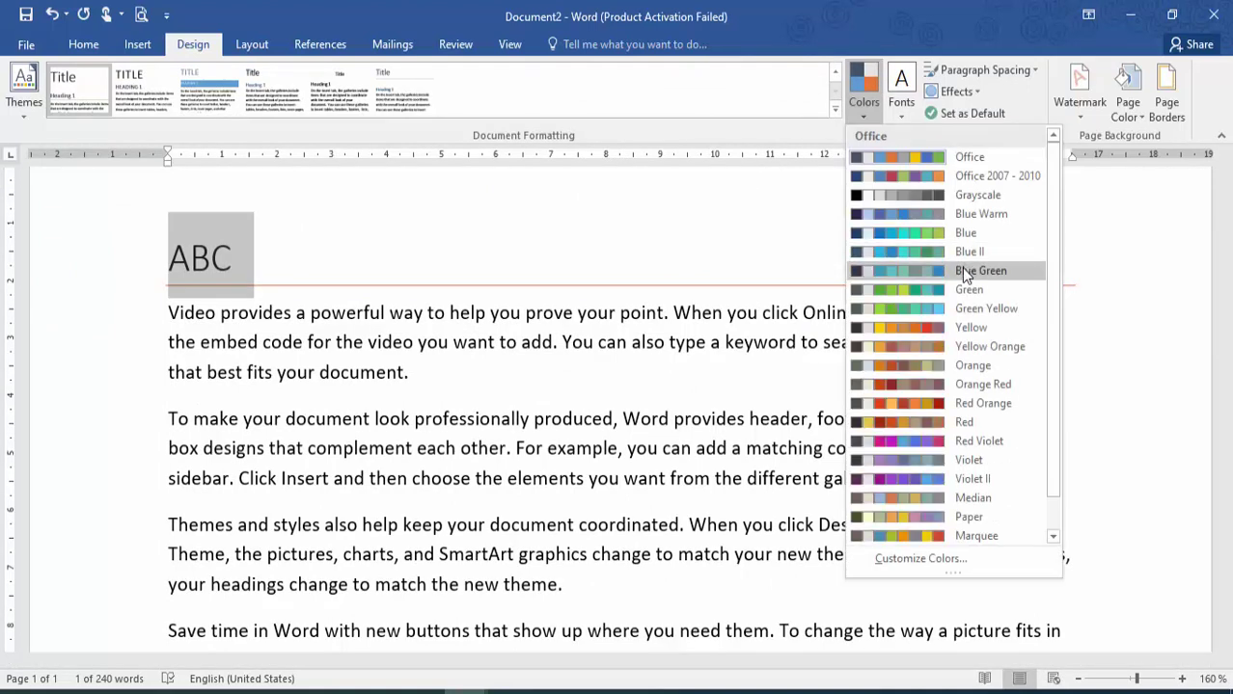
click(934, 427)
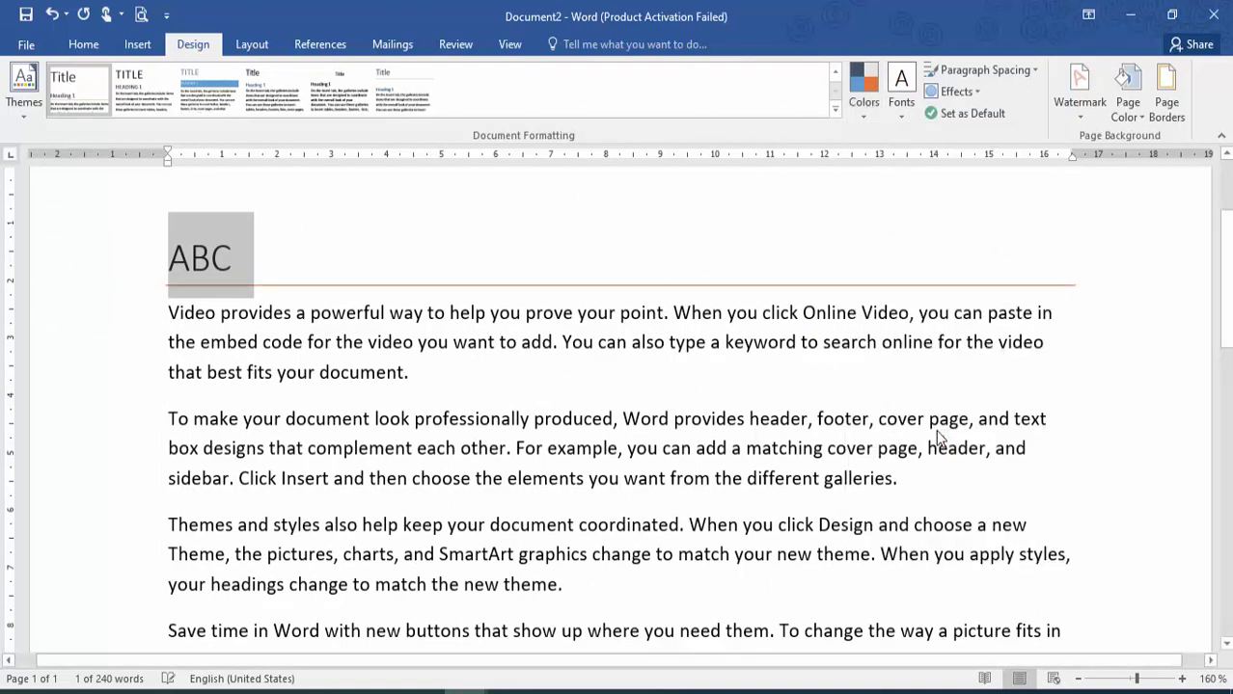
click(901, 104)
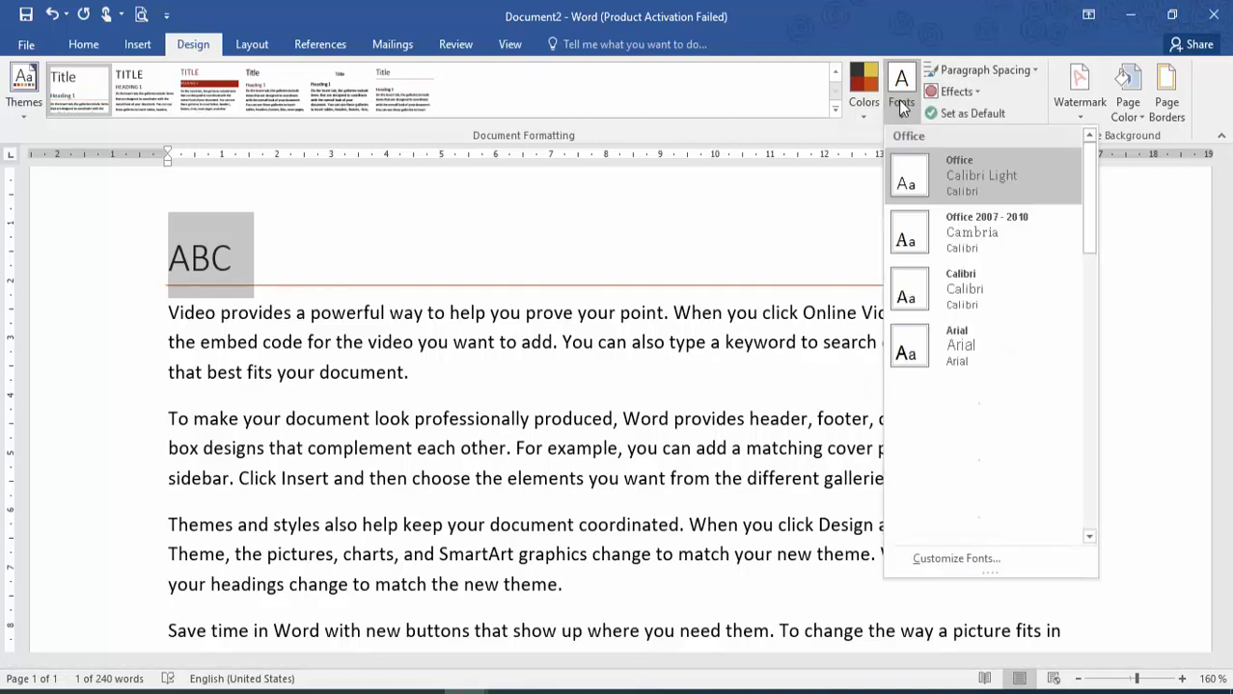
key(Escape)
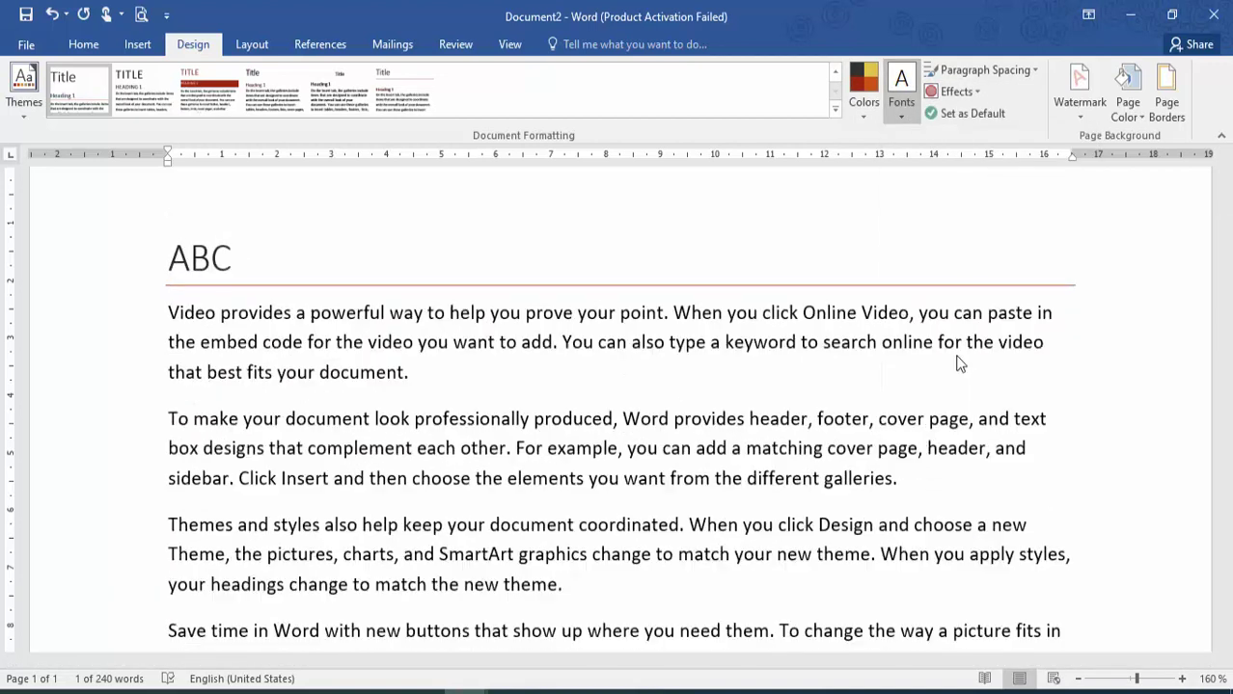
- Apply a different Office theme to the document and set its paragraph spacing to Compact
click(35, 114)
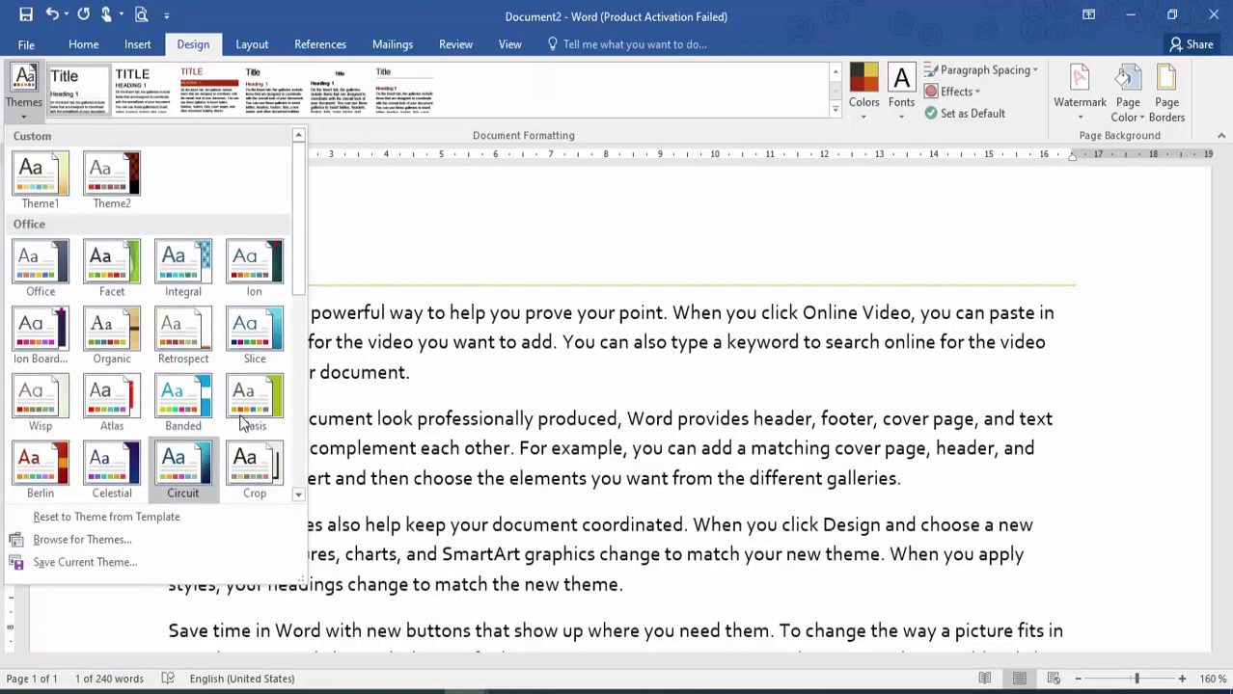
click(244, 423)
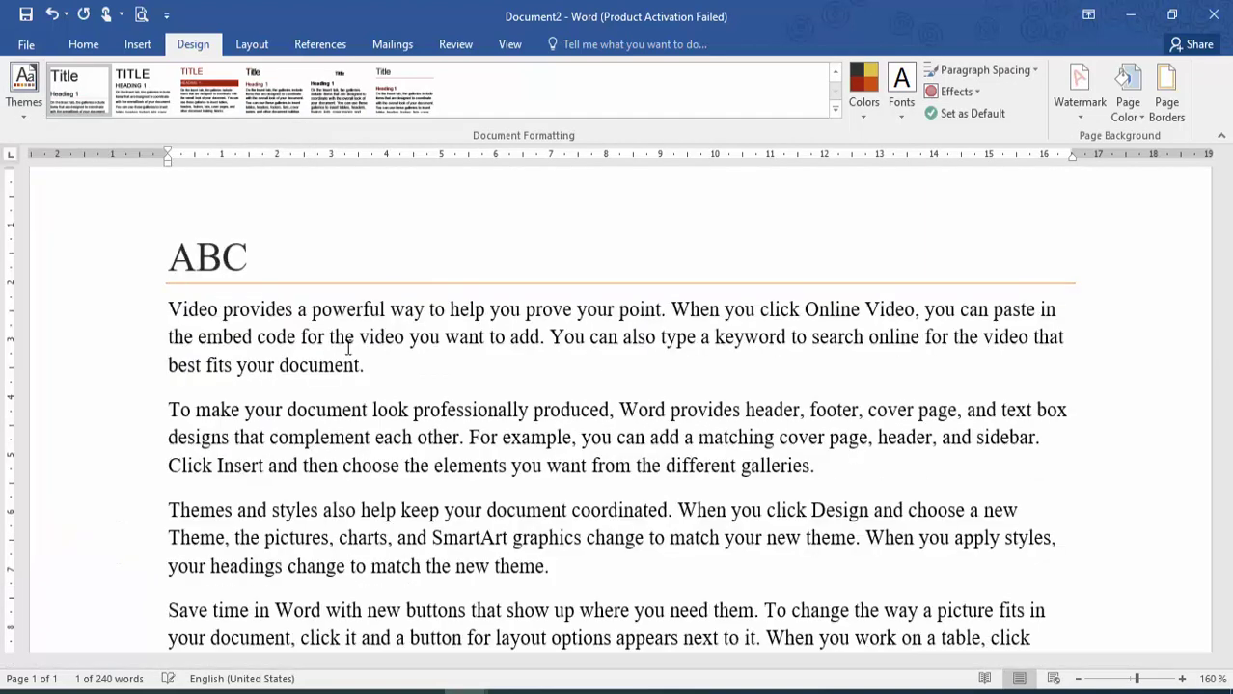
click(985, 67)
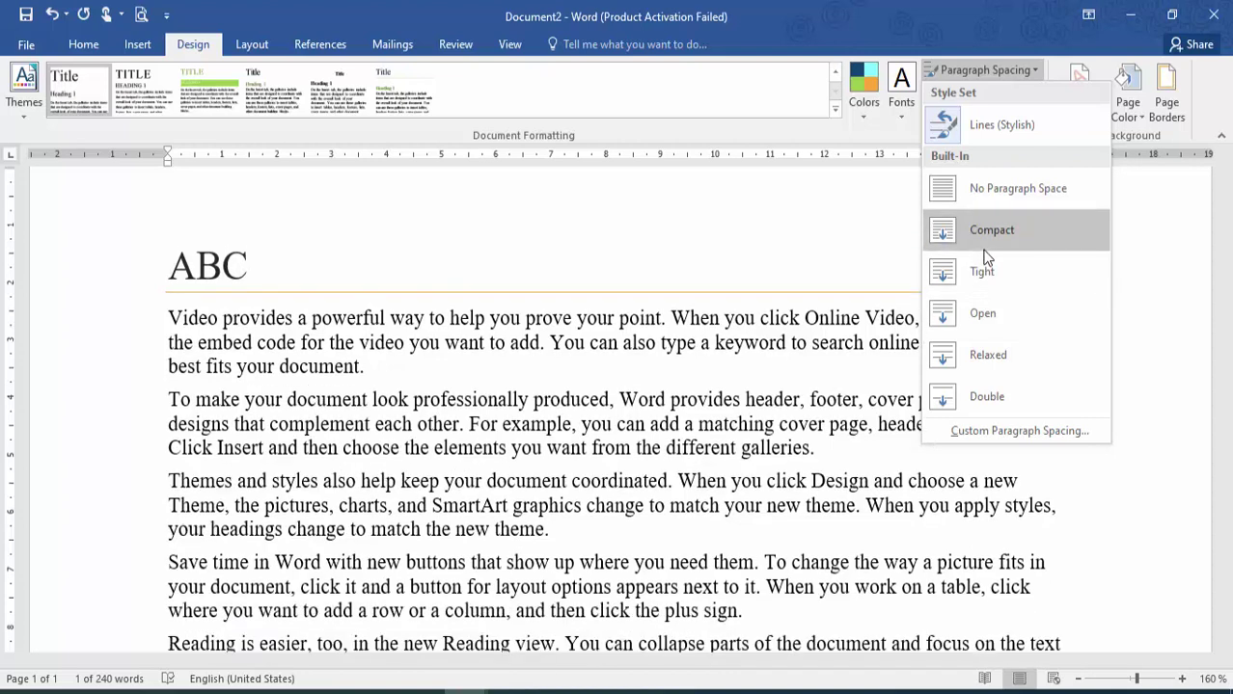
click(985, 249)
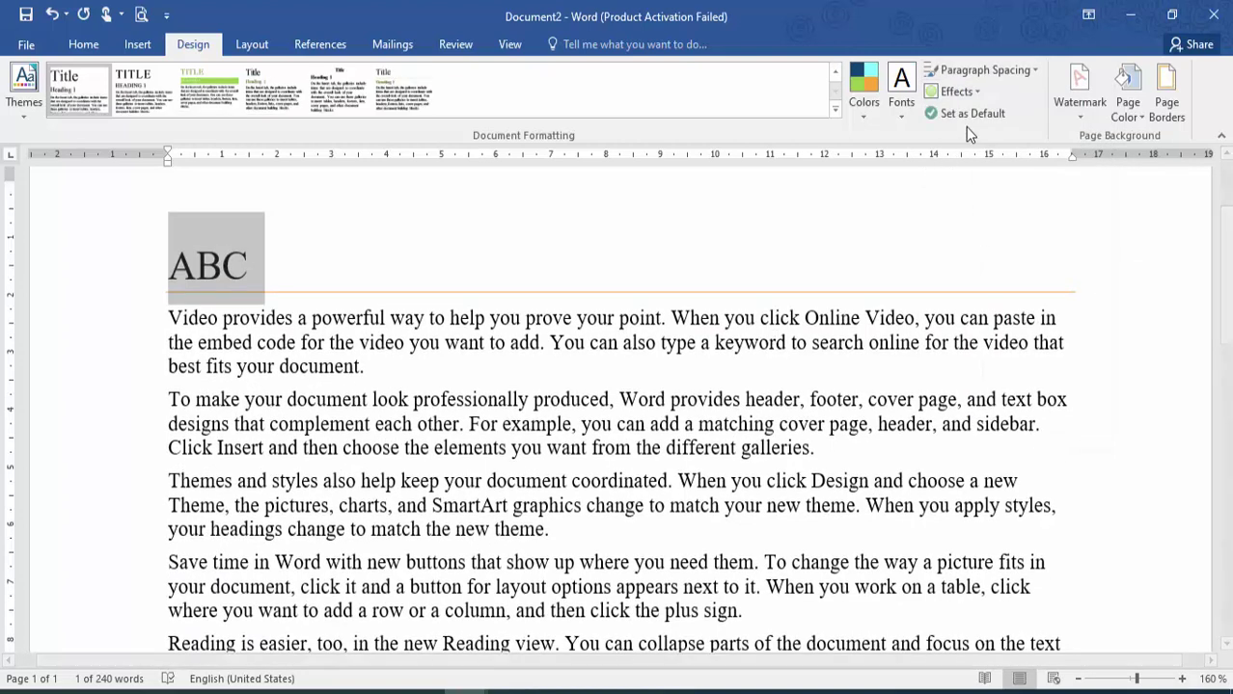
- Decline making the current style set and theme the default, and create a new blank document
click(971, 121)
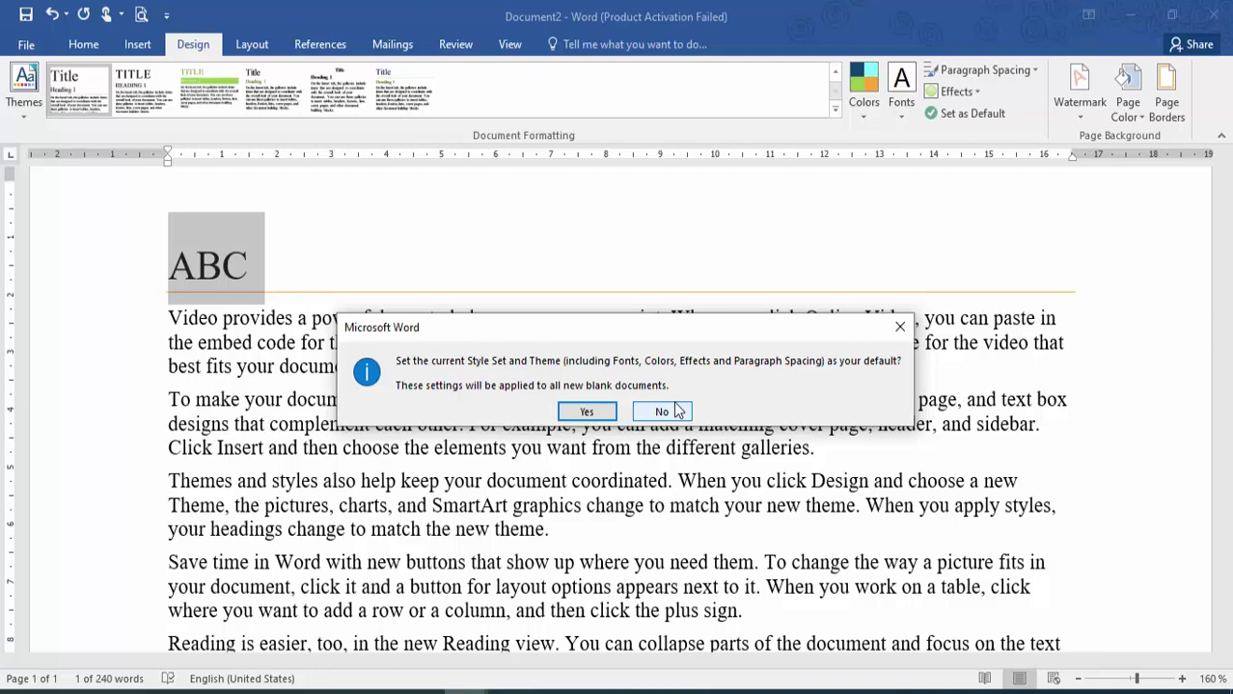
click(661, 412)
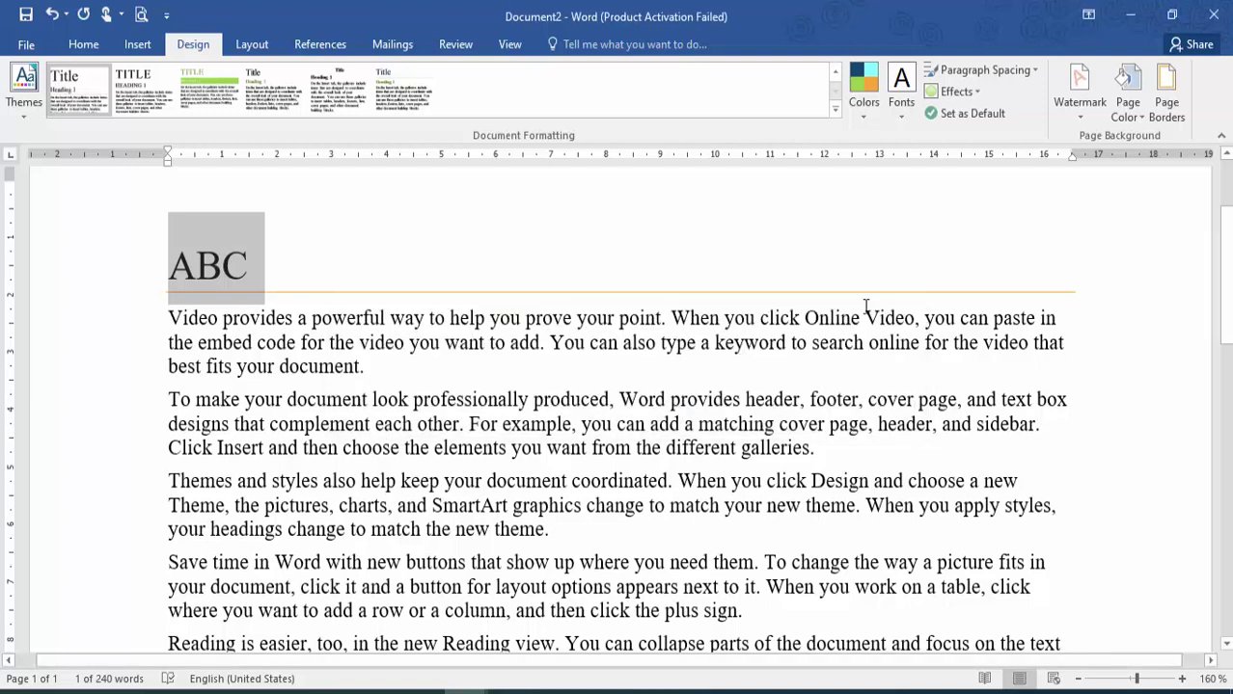
key(ctrl+n)
click(196, 51)
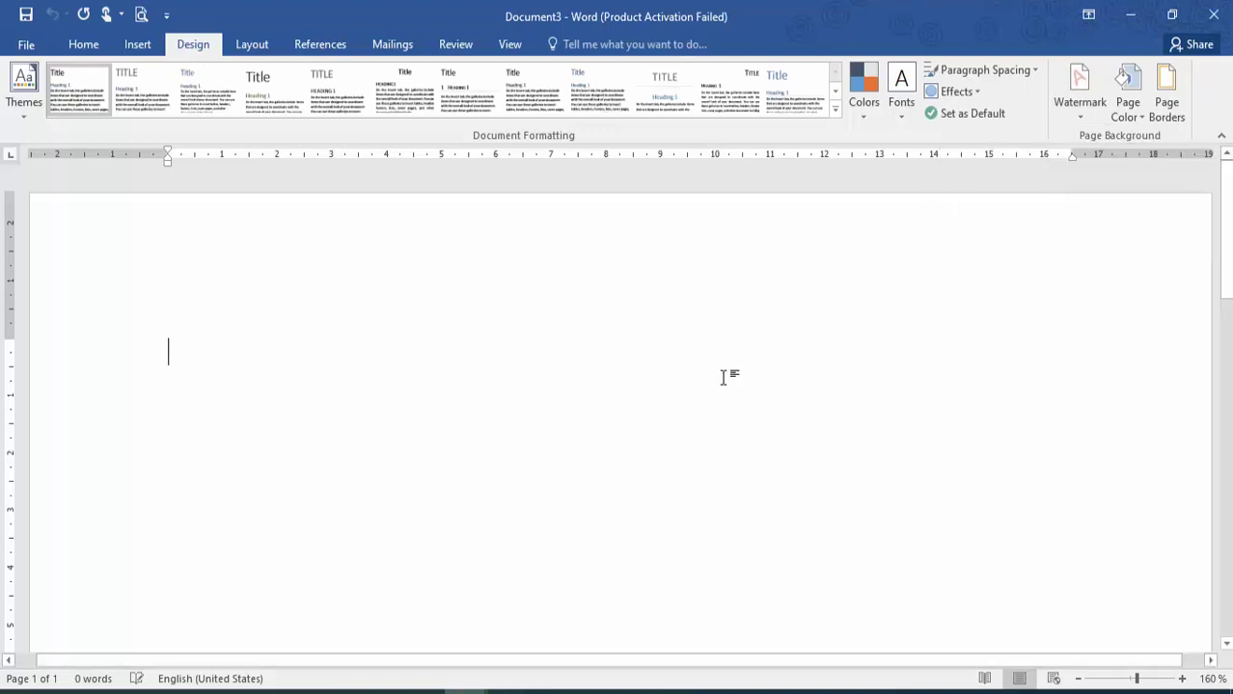
- Add mysql.png from the Gexton folder as a custom picture watermark with Auto scale and washout
click(1087, 114)
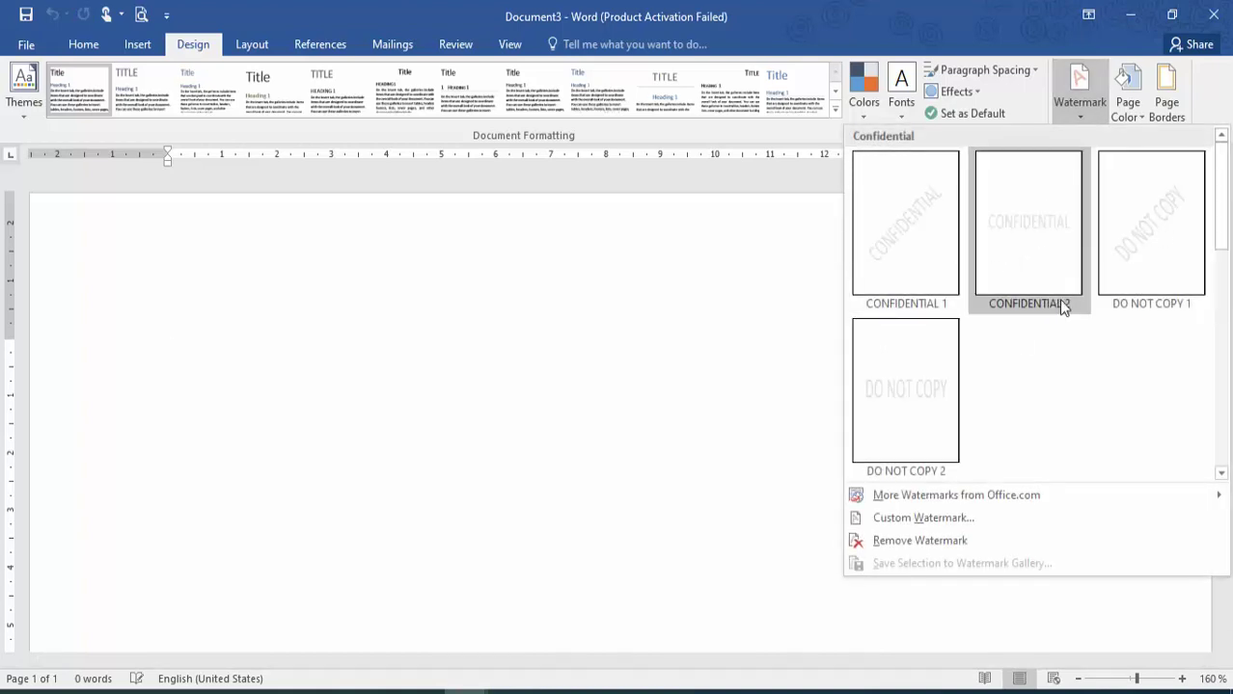
click(909, 520)
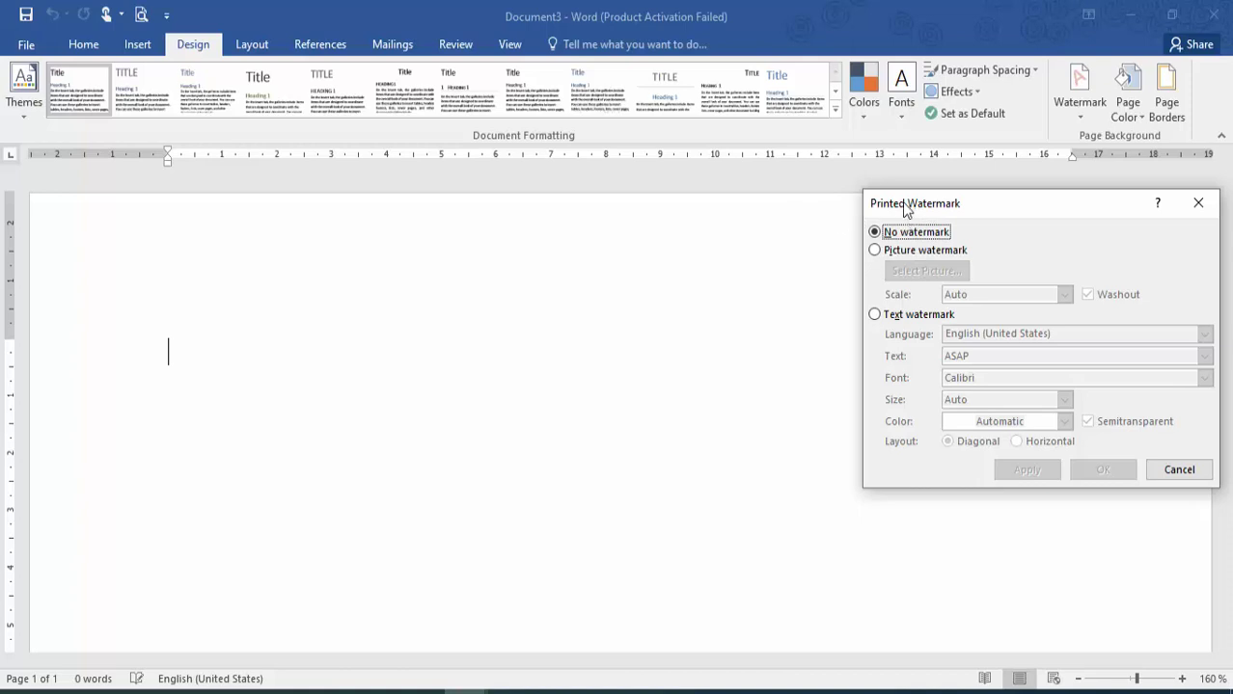
drag(908, 207, 687, 212)
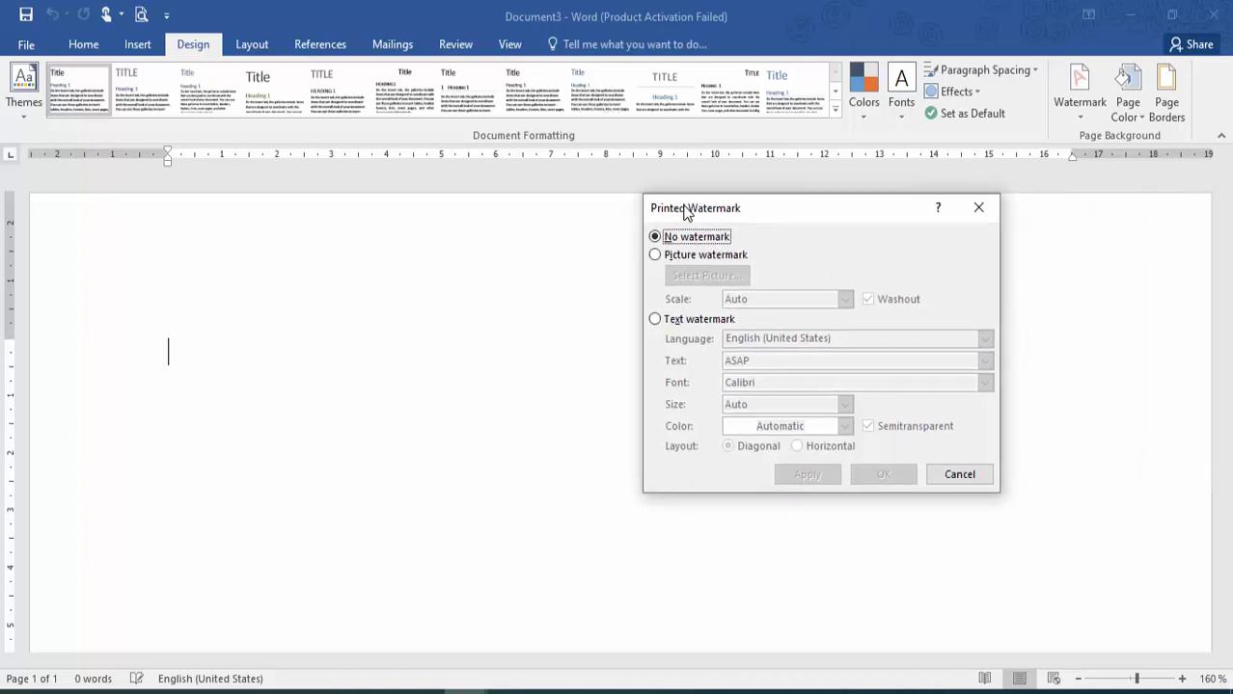
click(669, 256)
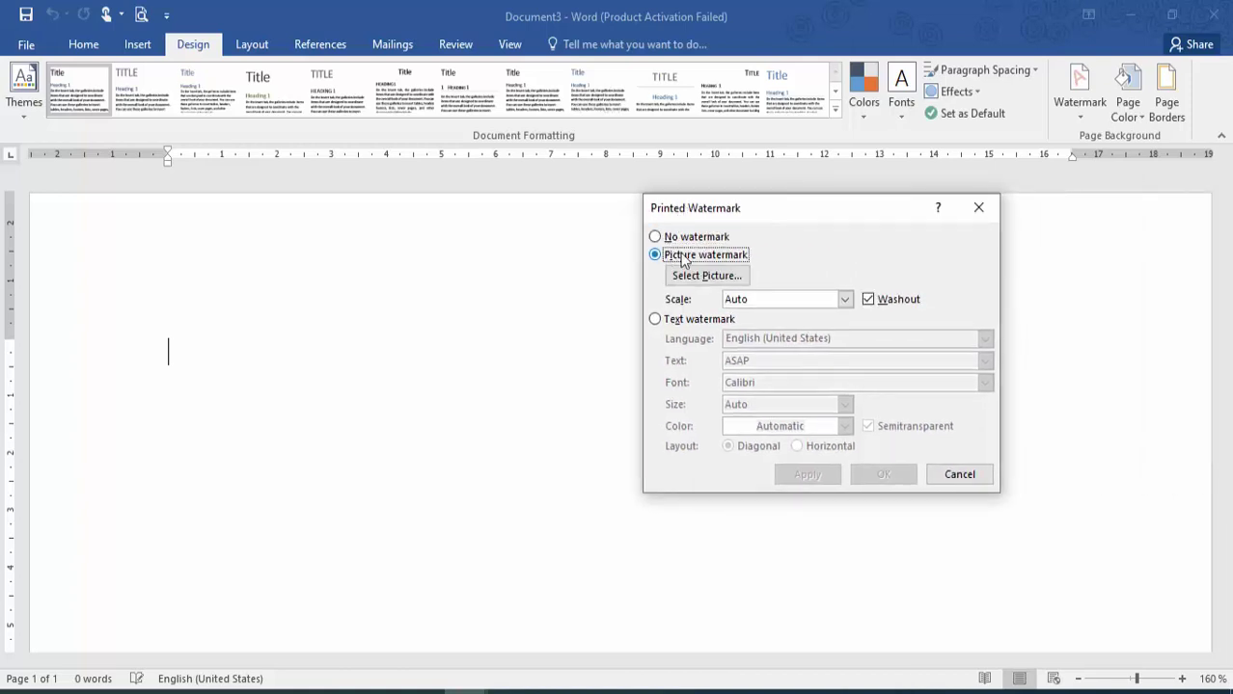
click(710, 276)
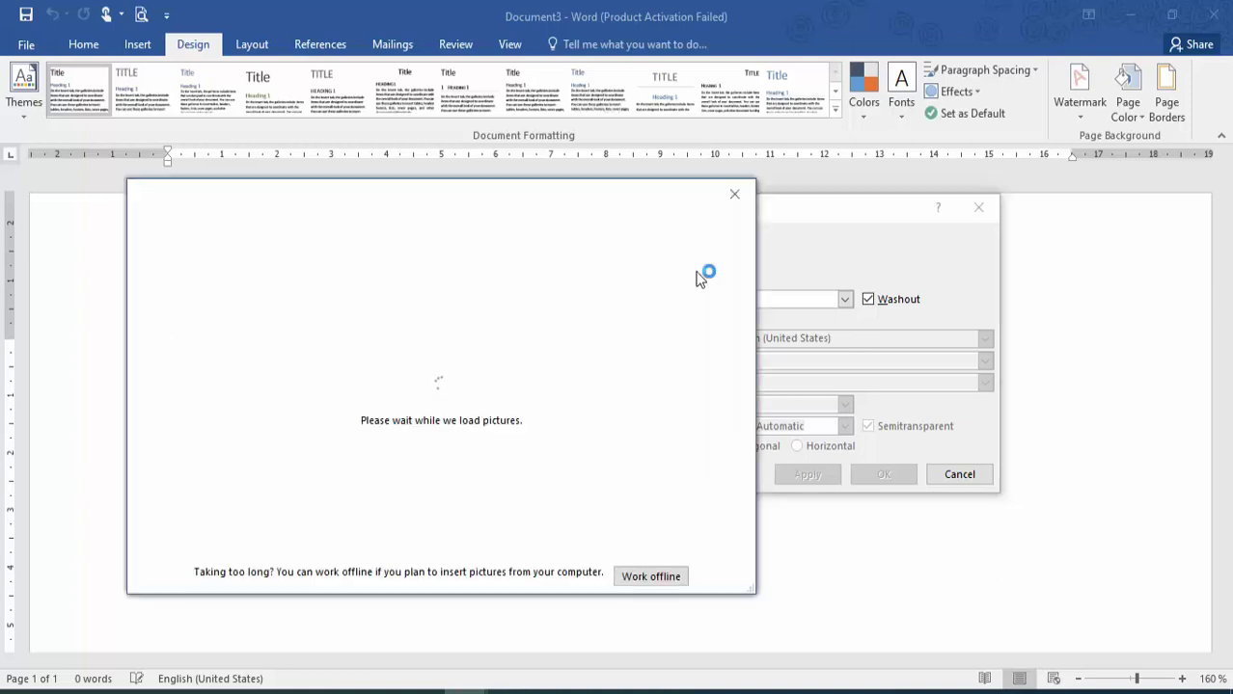
click(522, 314)
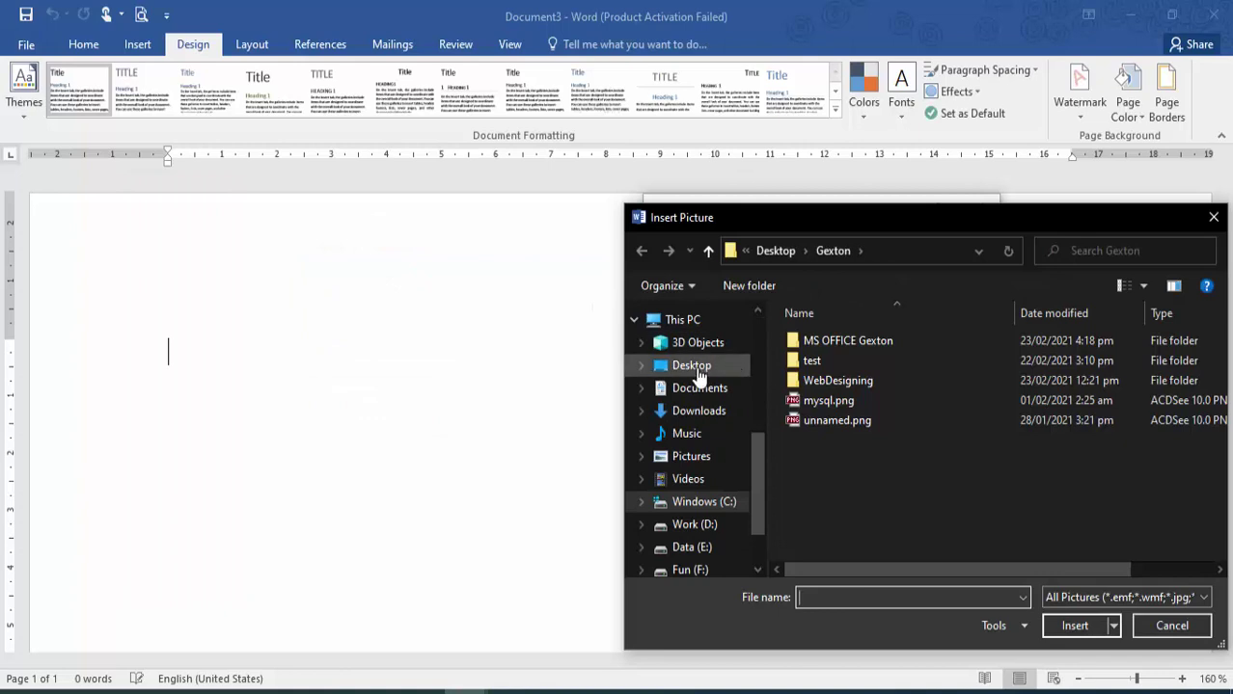
double_click(827, 401)
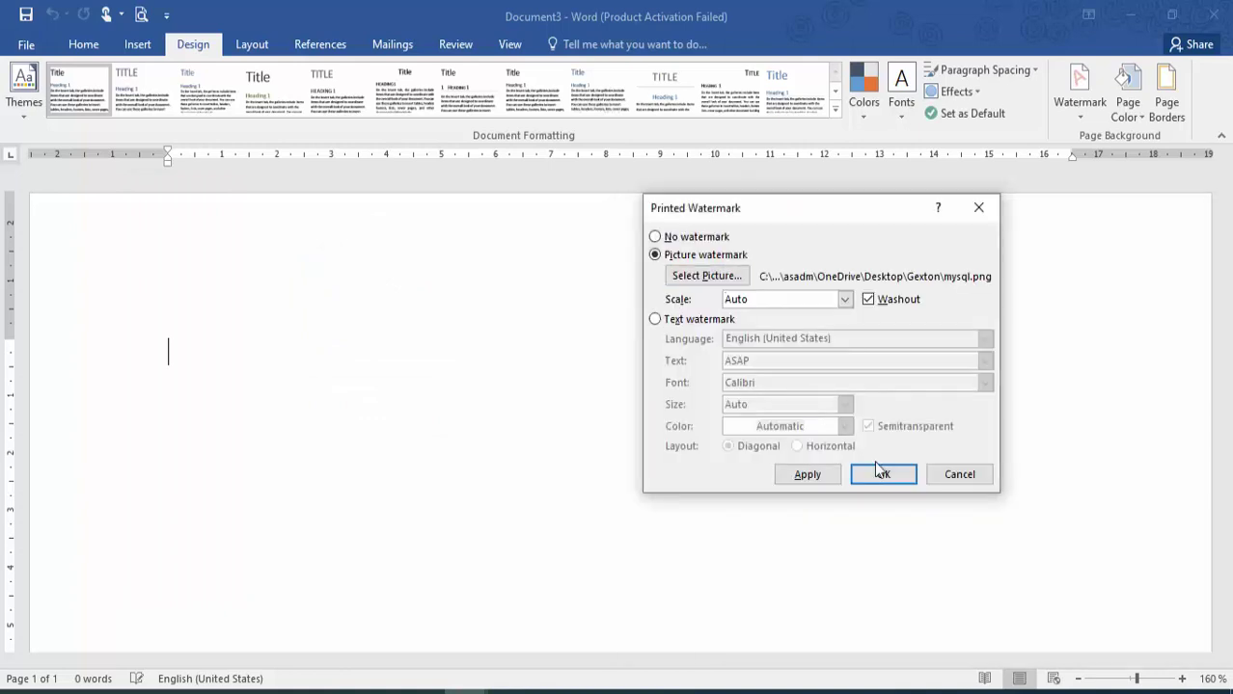
click(810, 475)
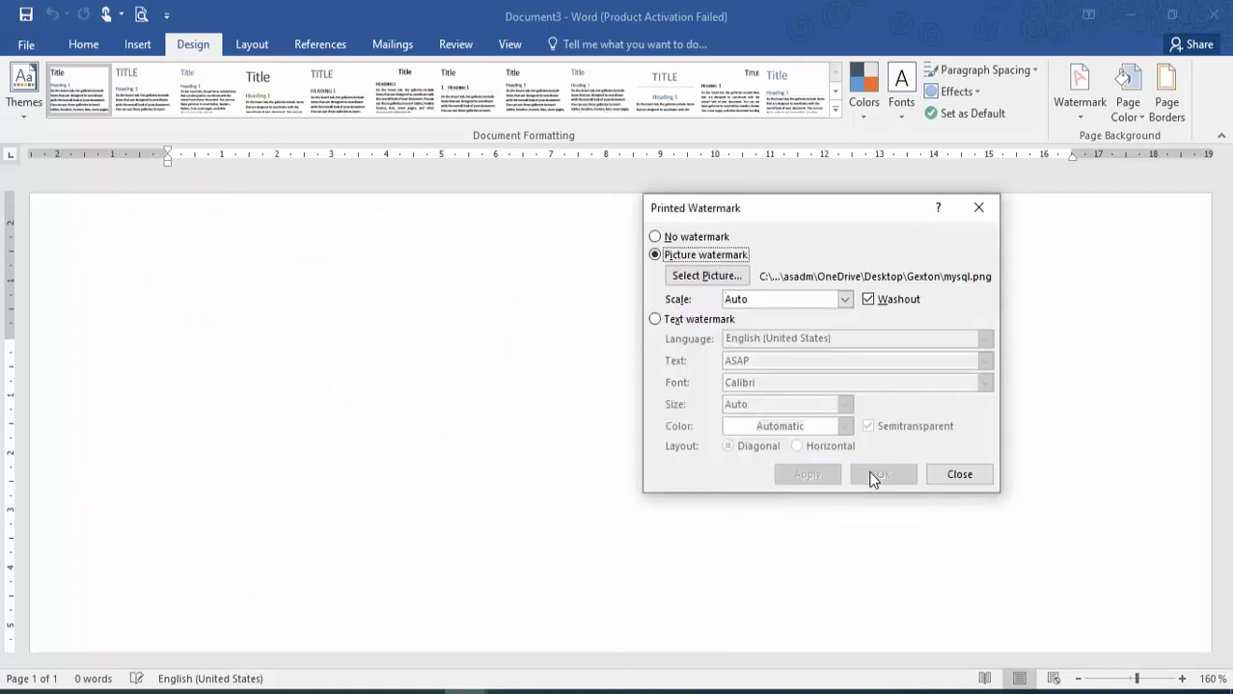
click(975, 475)
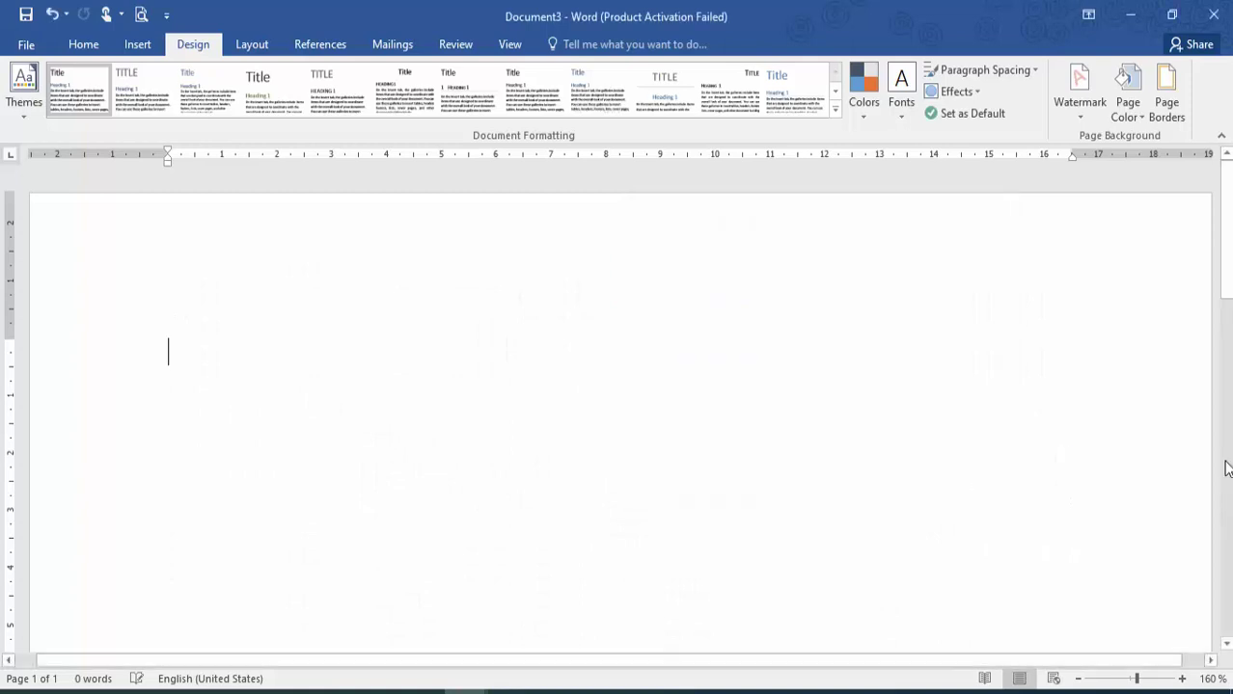
scroll(1226, 468, down, 10)
drag(1227, 469, 1229, 328)
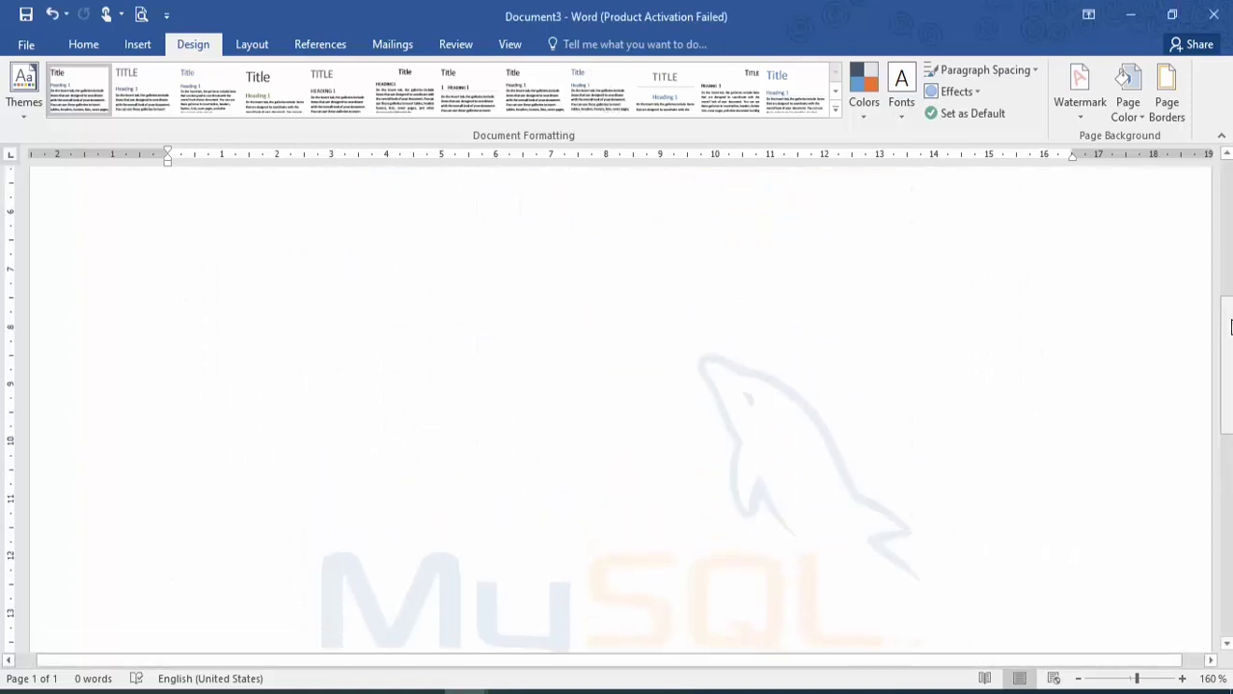
- Switch the custom watermark from a picture to a text watermark reading TECHIEASAD
click(1091, 110)
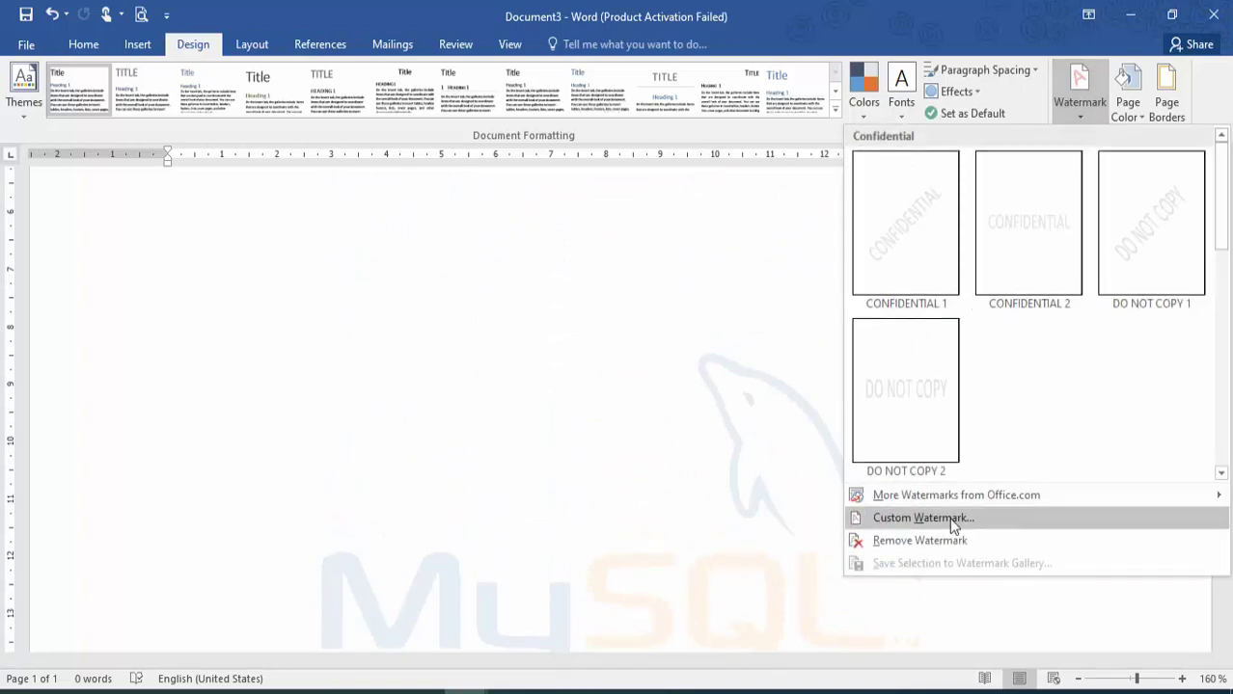
click(924, 518)
click(699, 237)
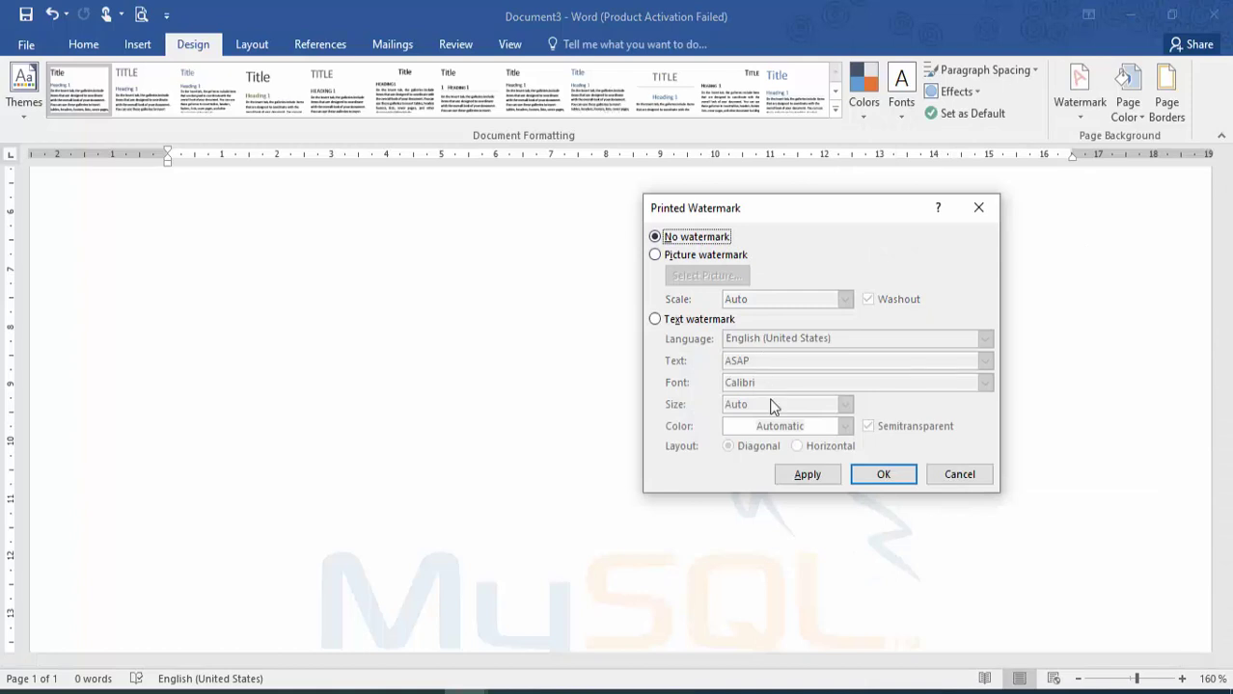
click(709, 255)
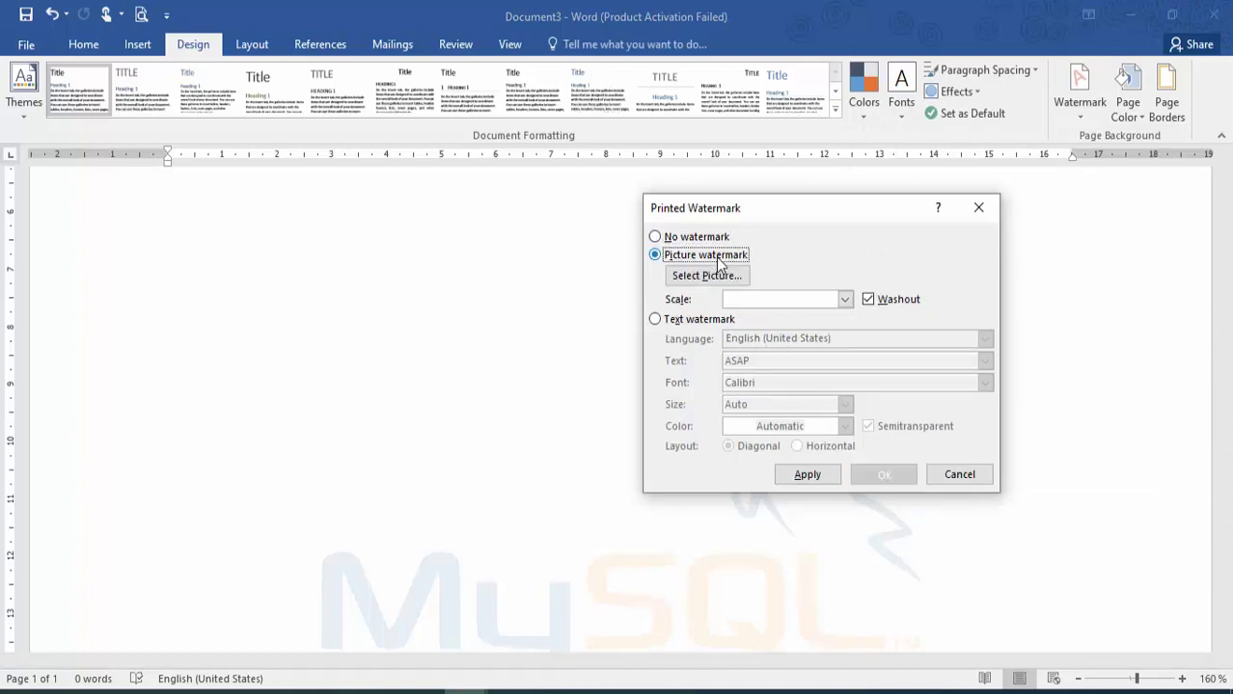
click(709, 320)
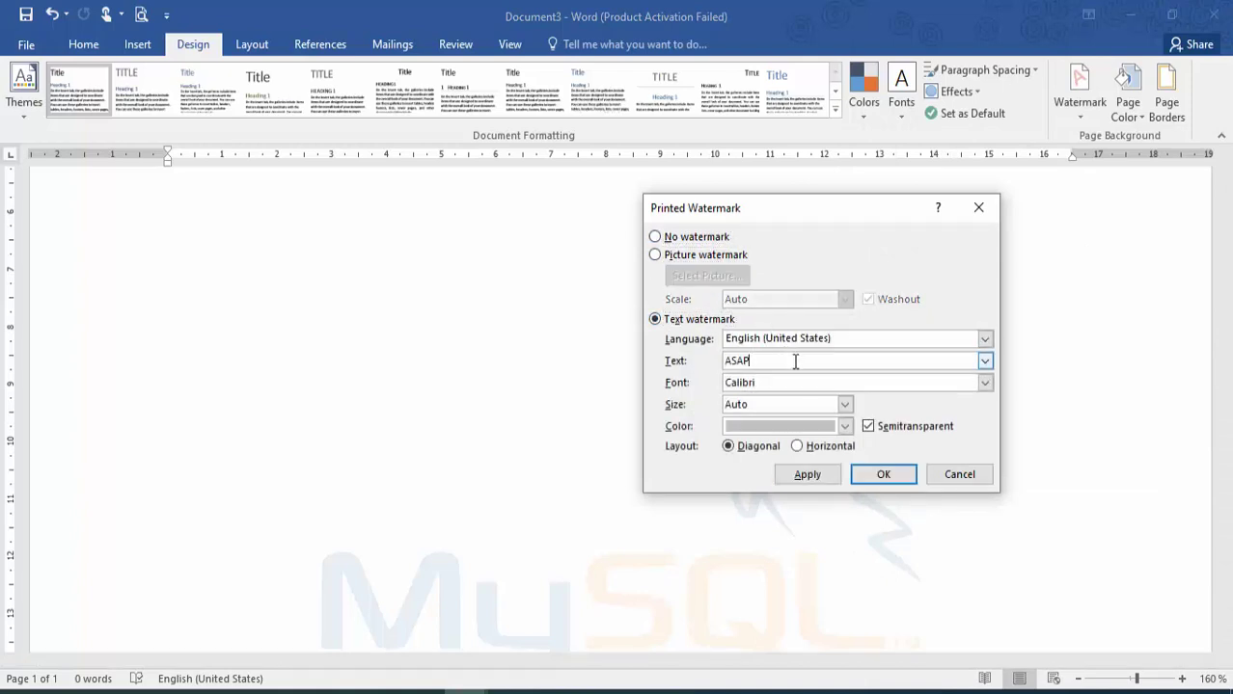
double_click(795, 361)
text(TECHIEASAD)
- Format the text watermark in Californian FB, size 54, black and without semitransparency, and apply it to the page
click(984, 383)
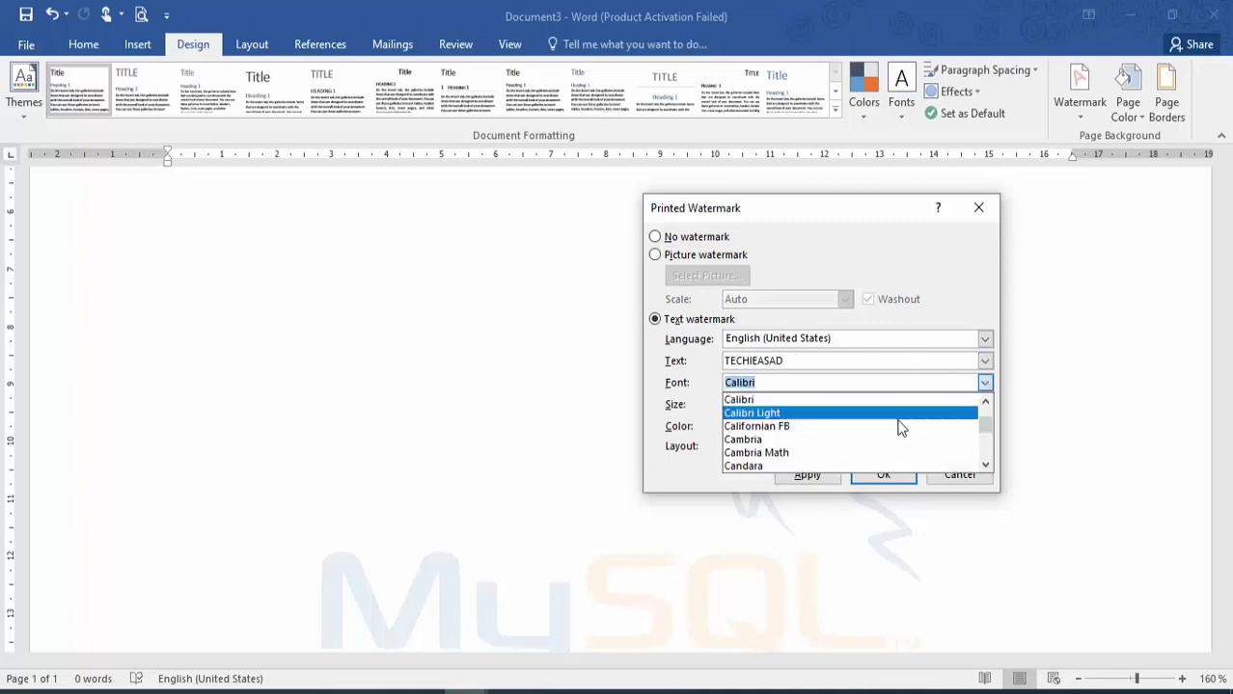
click(885, 427)
click(844, 405)
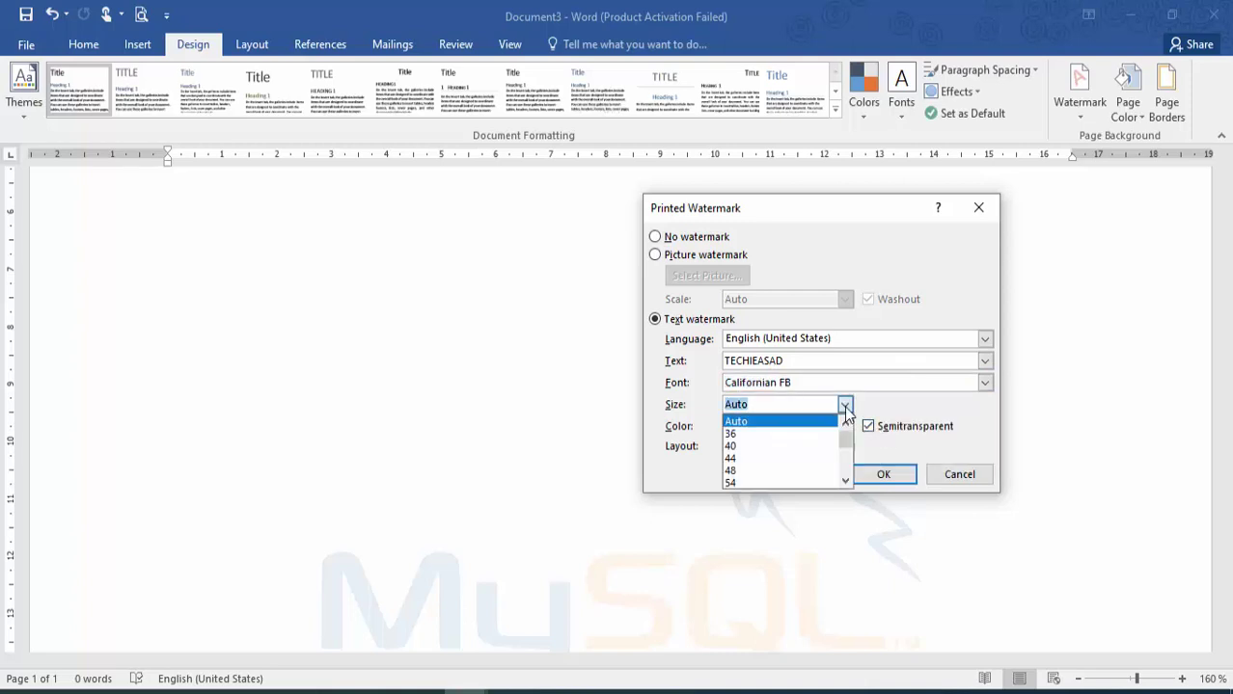
click(780, 483)
click(795, 428)
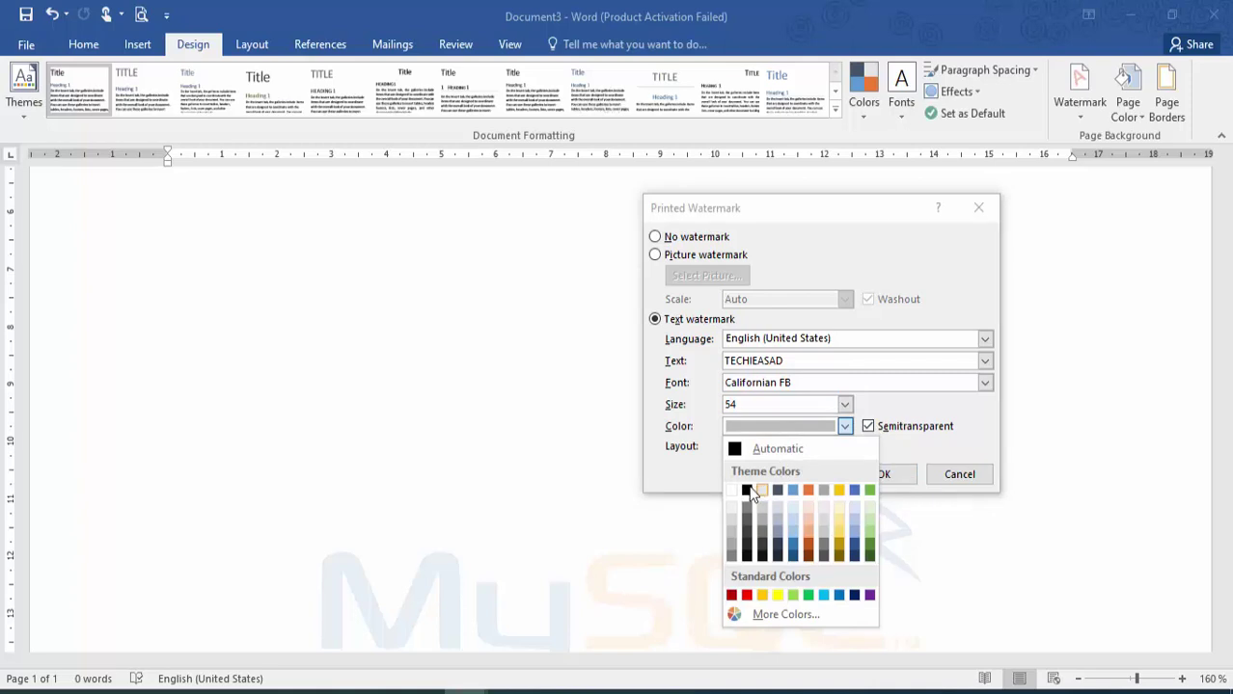
click(745, 490)
click(869, 426)
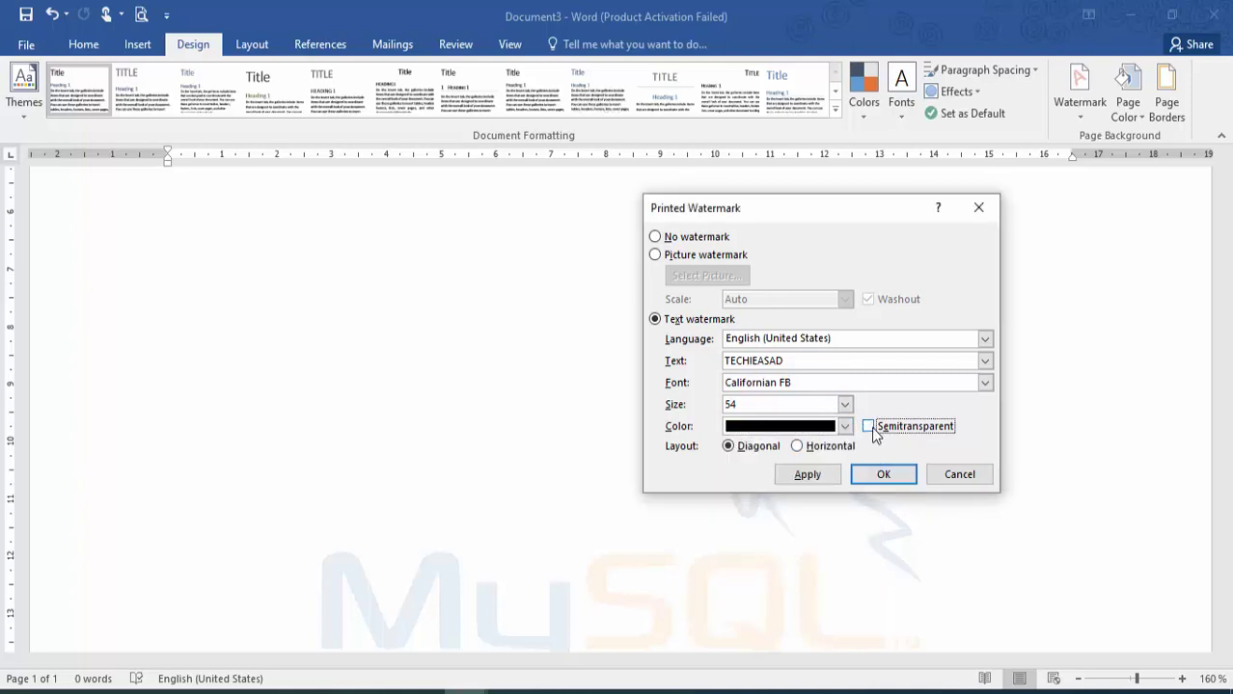
click(871, 426)
click(808, 474)
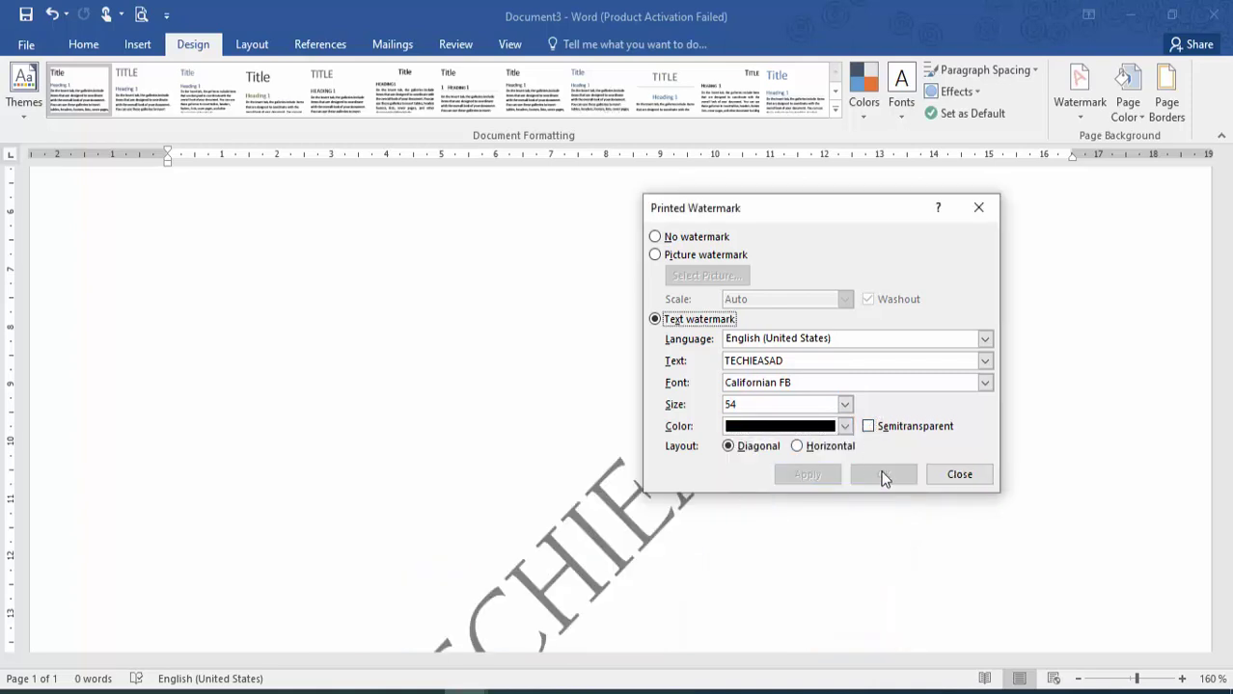
click(990, 475)
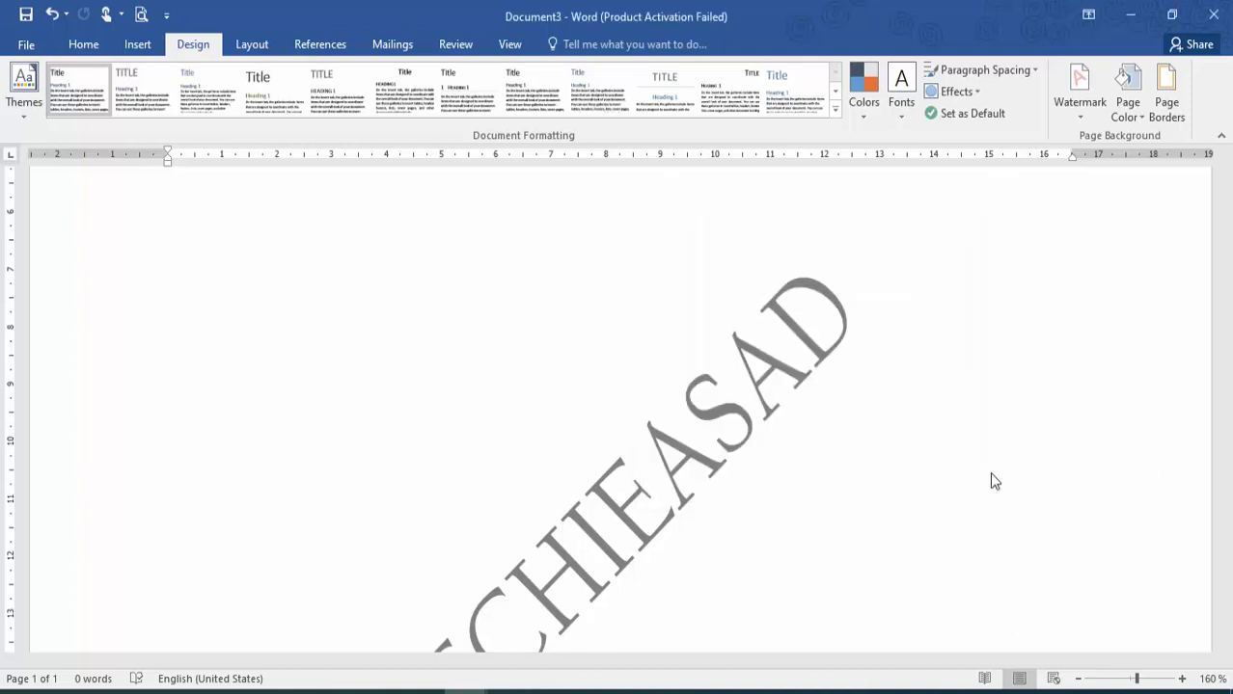
scroll(993, 481, down, 6)
scroll(617, 405, up, 6)
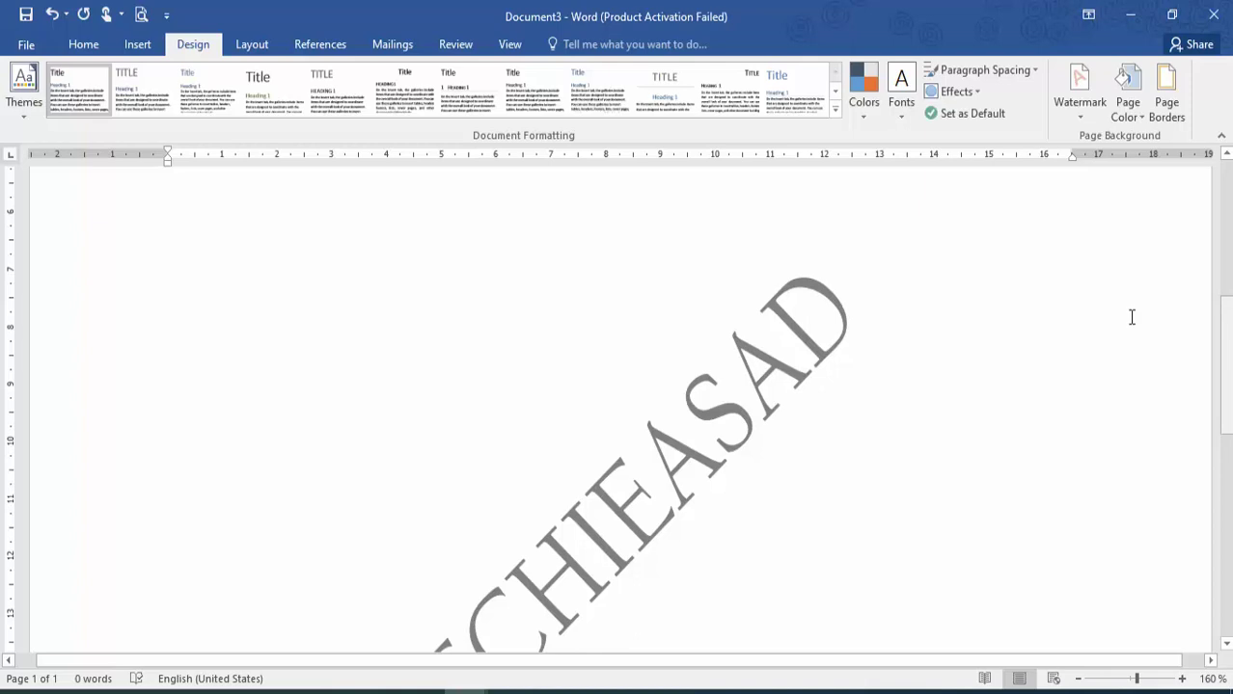
- Set the page color to dark gold and check the page in the print preview
click(1127, 102)
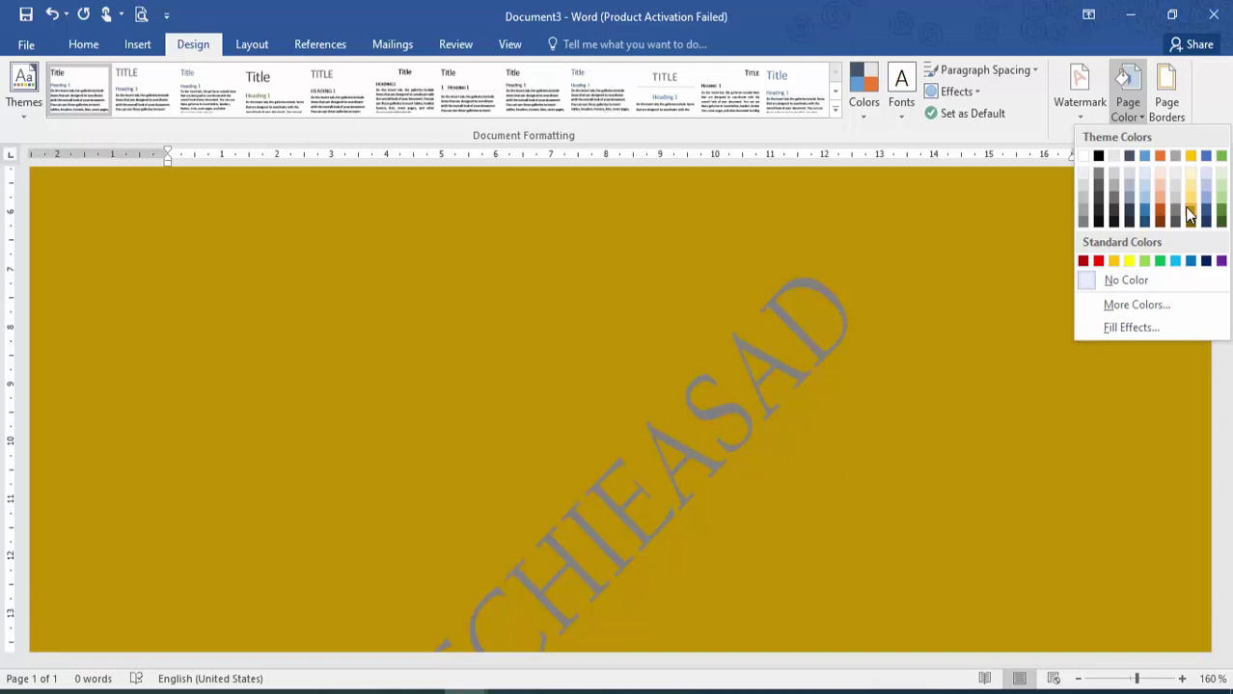
click(1189, 217)
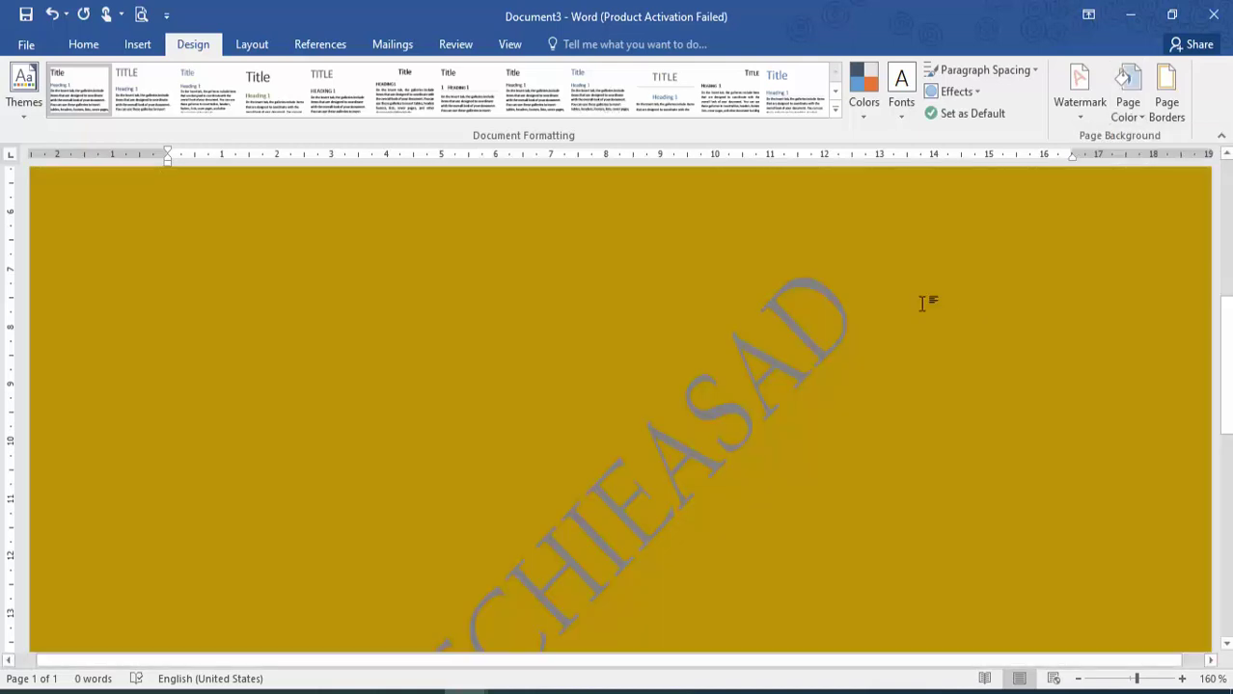
key(ctrl+p)
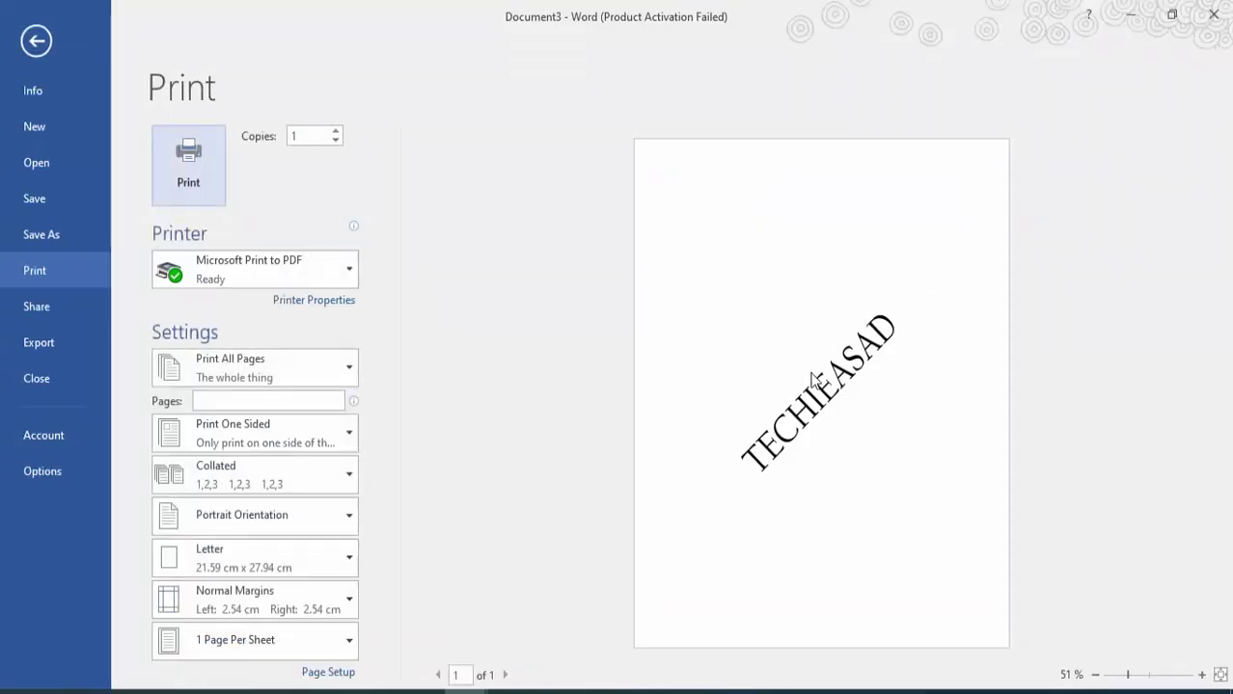
click(43, 34)
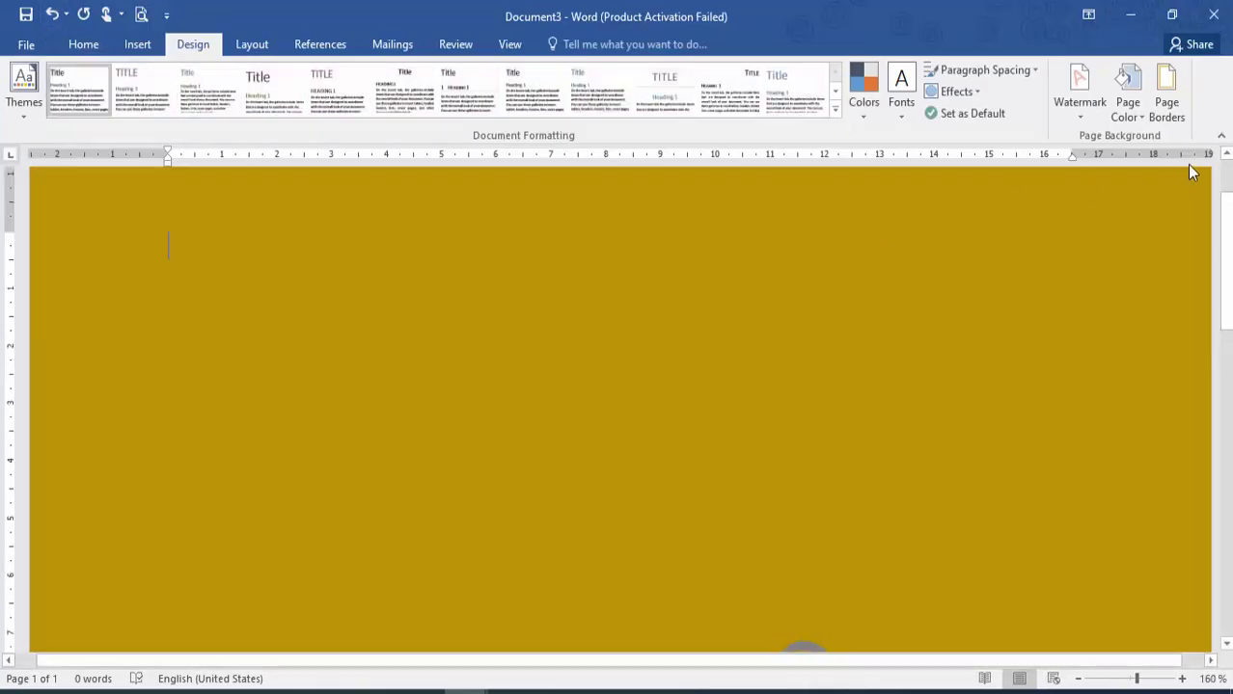
- Set the page color to white
click(1121, 97)
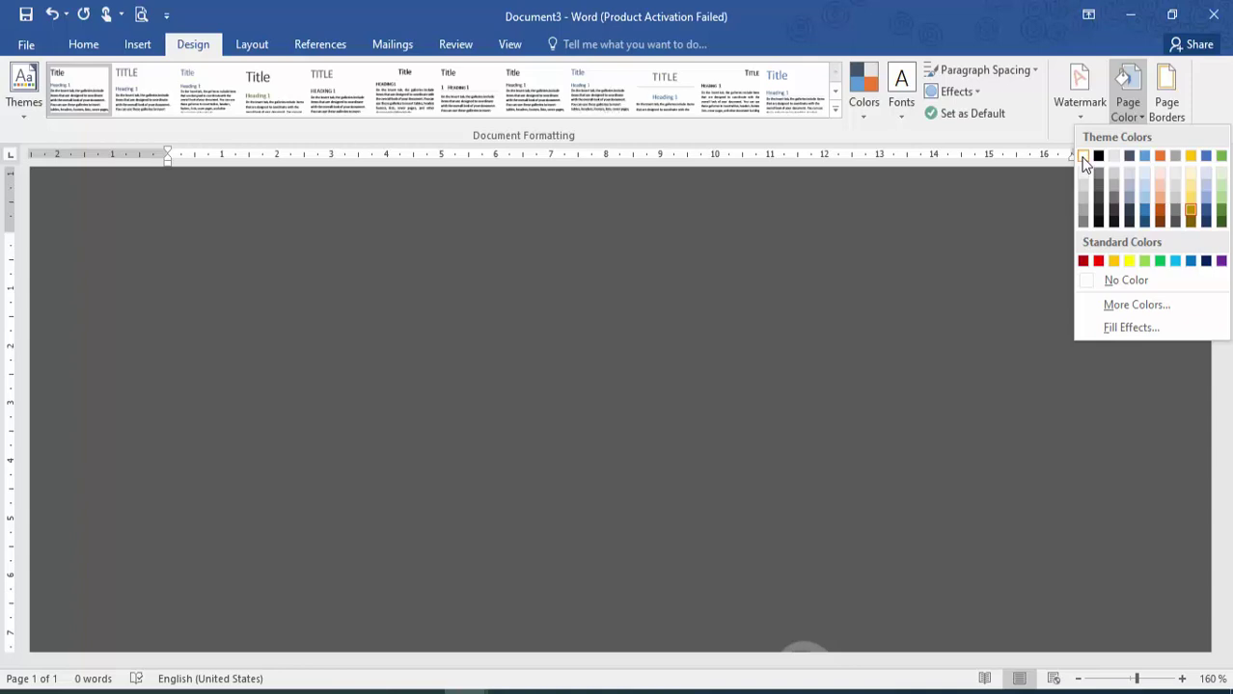
click(1082, 158)
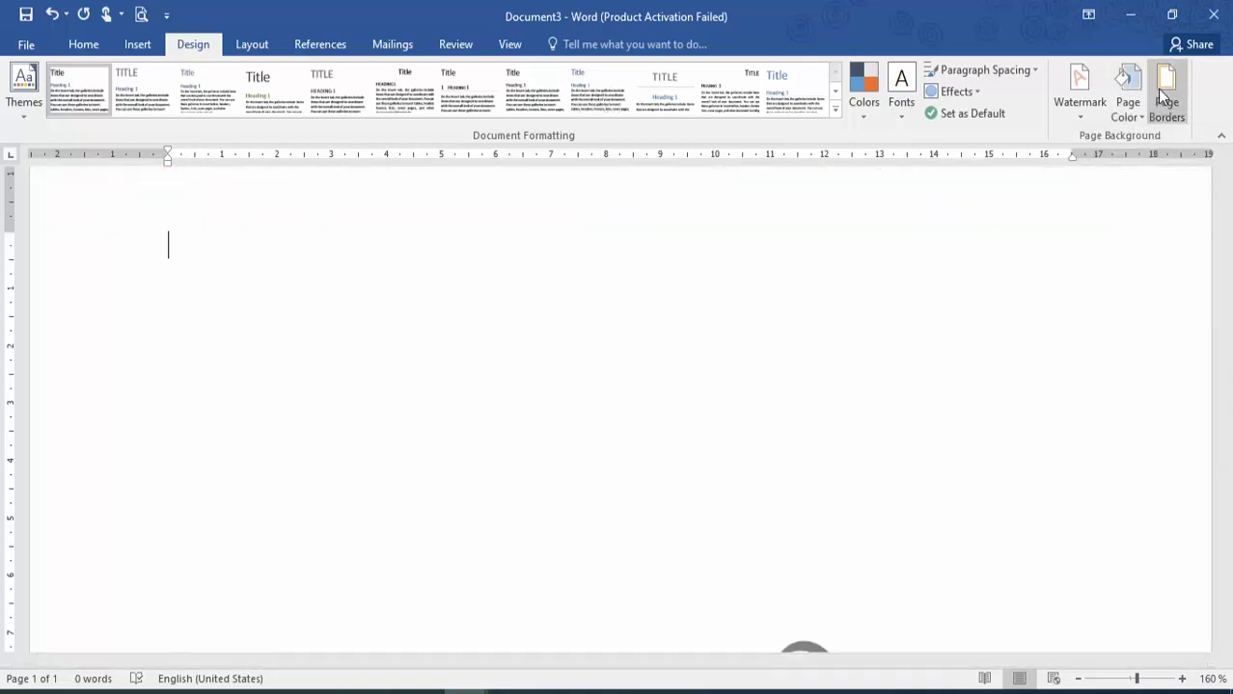
- Try the Box, Shadow and 3-D settings for the page border and settle on Box
click(1164, 97)
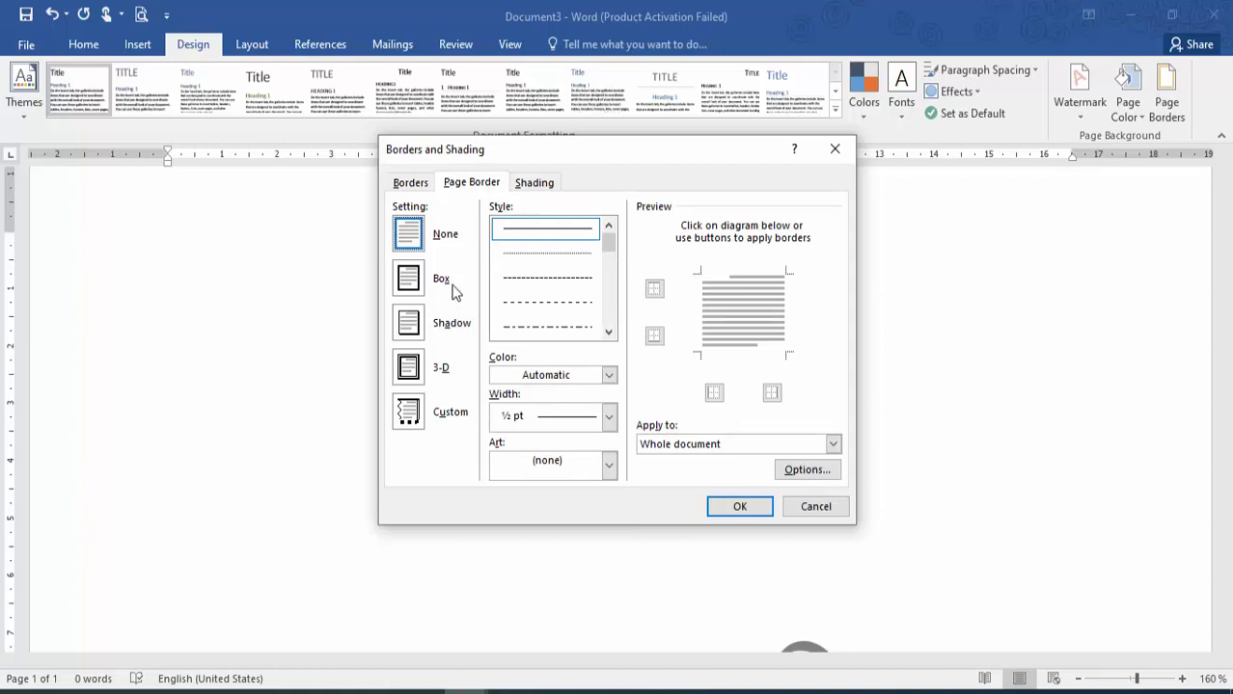
click(407, 282)
click(408, 324)
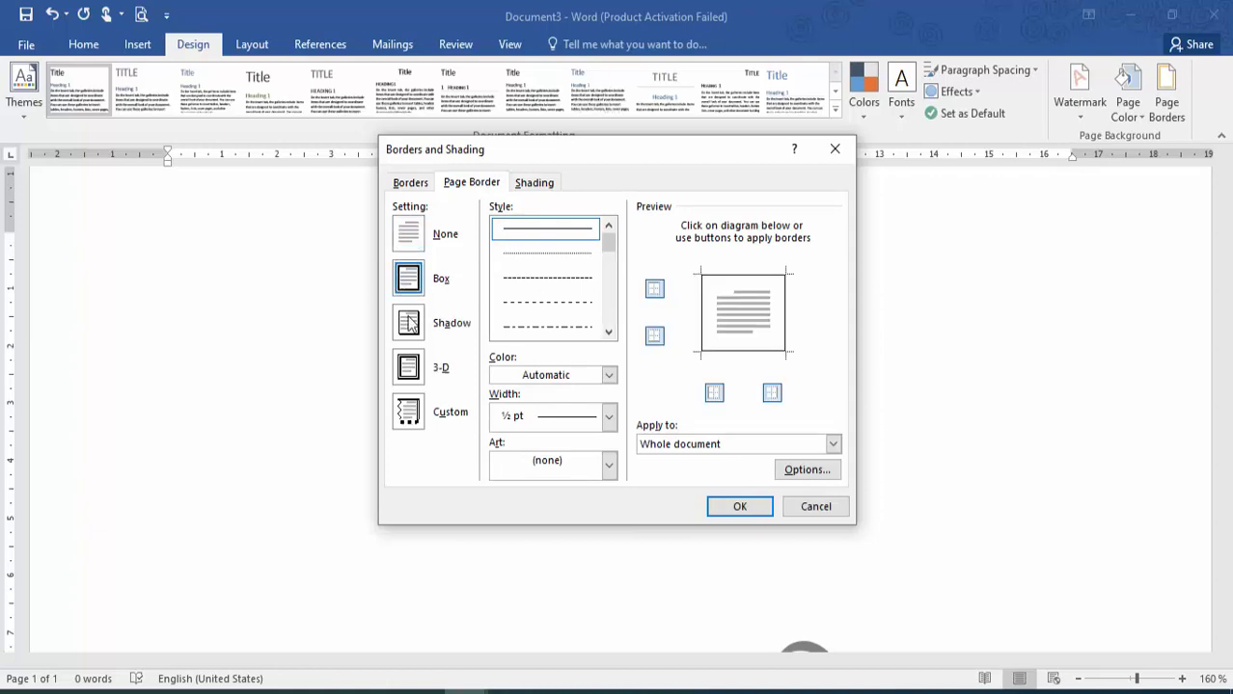
click(413, 363)
click(413, 281)
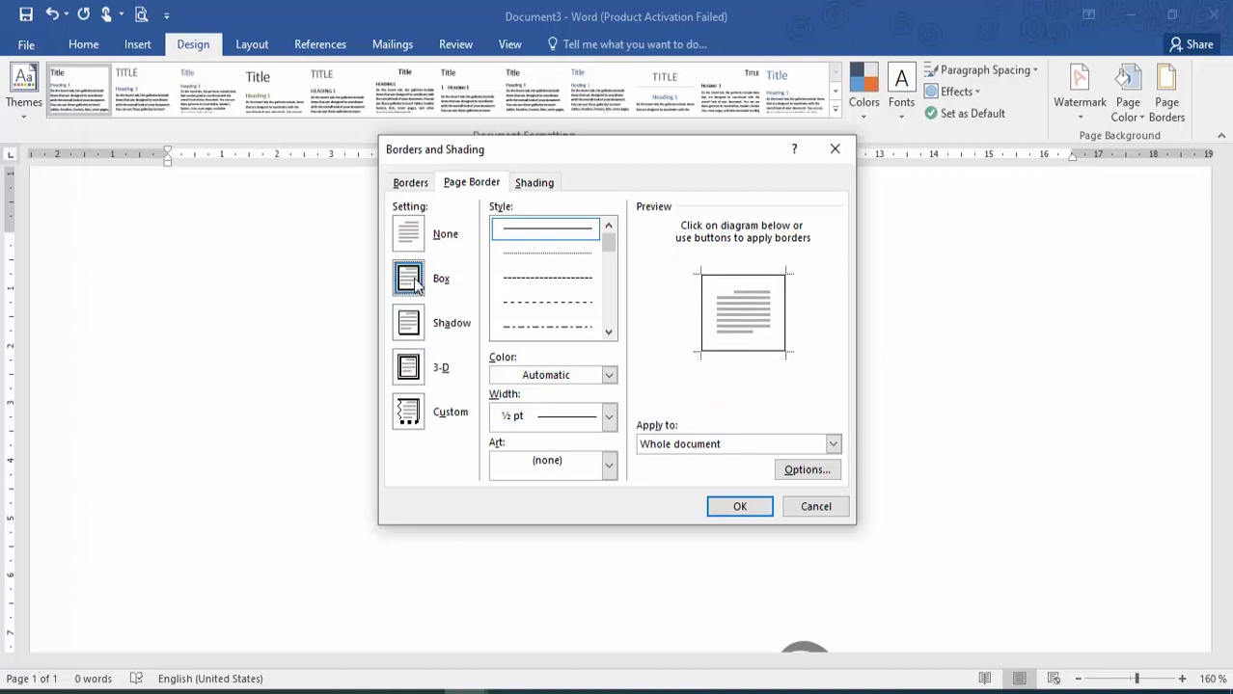
- Give the page border a dashed blue line 2 ¼ pt wide and apply it to the whole document
click(579, 278)
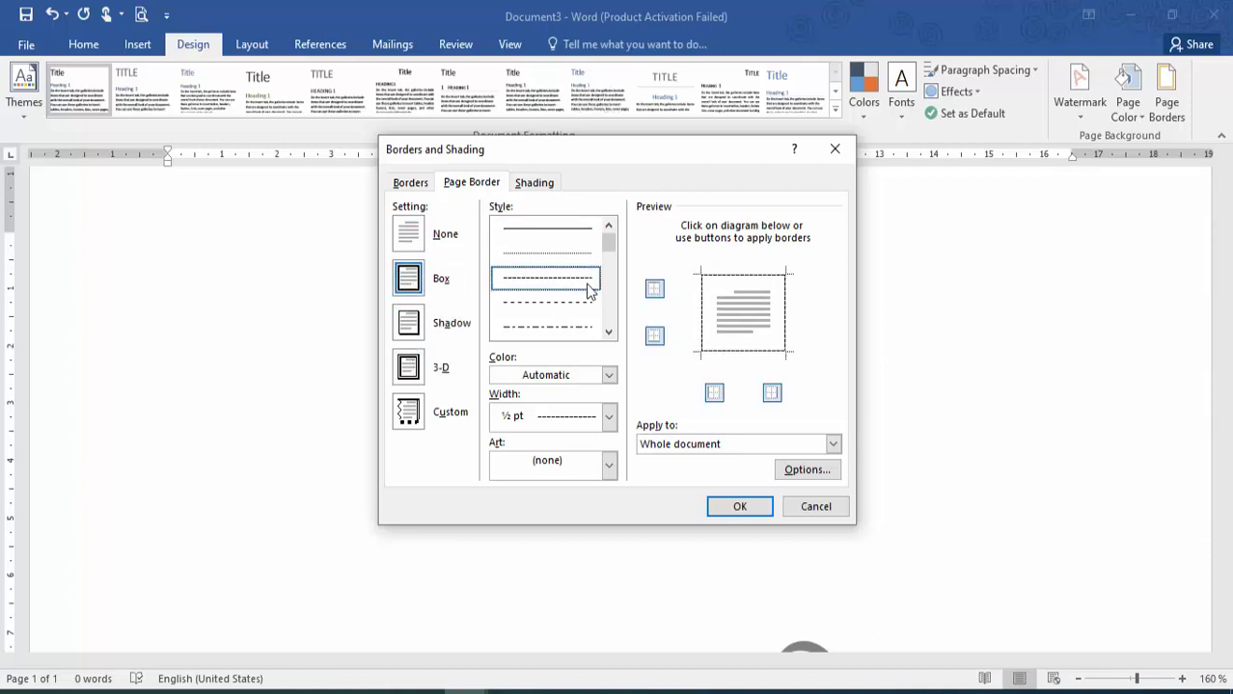
click(609, 375)
click(566, 495)
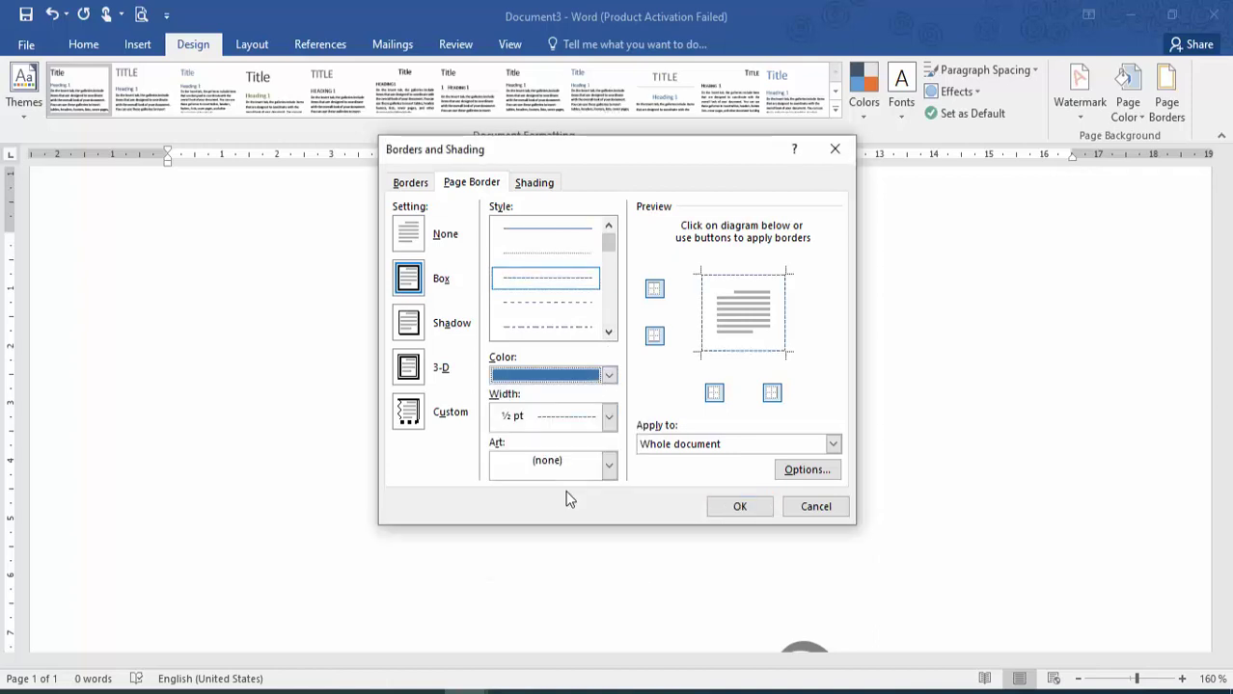
click(608, 423)
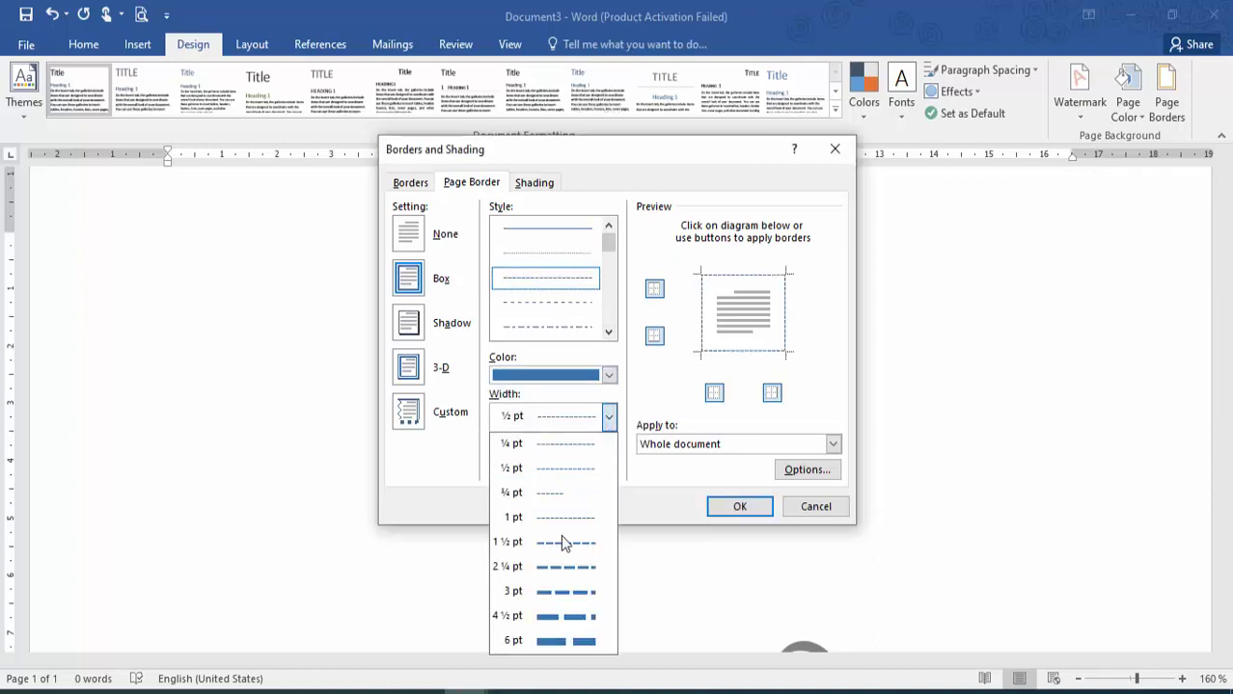
click(560, 567)
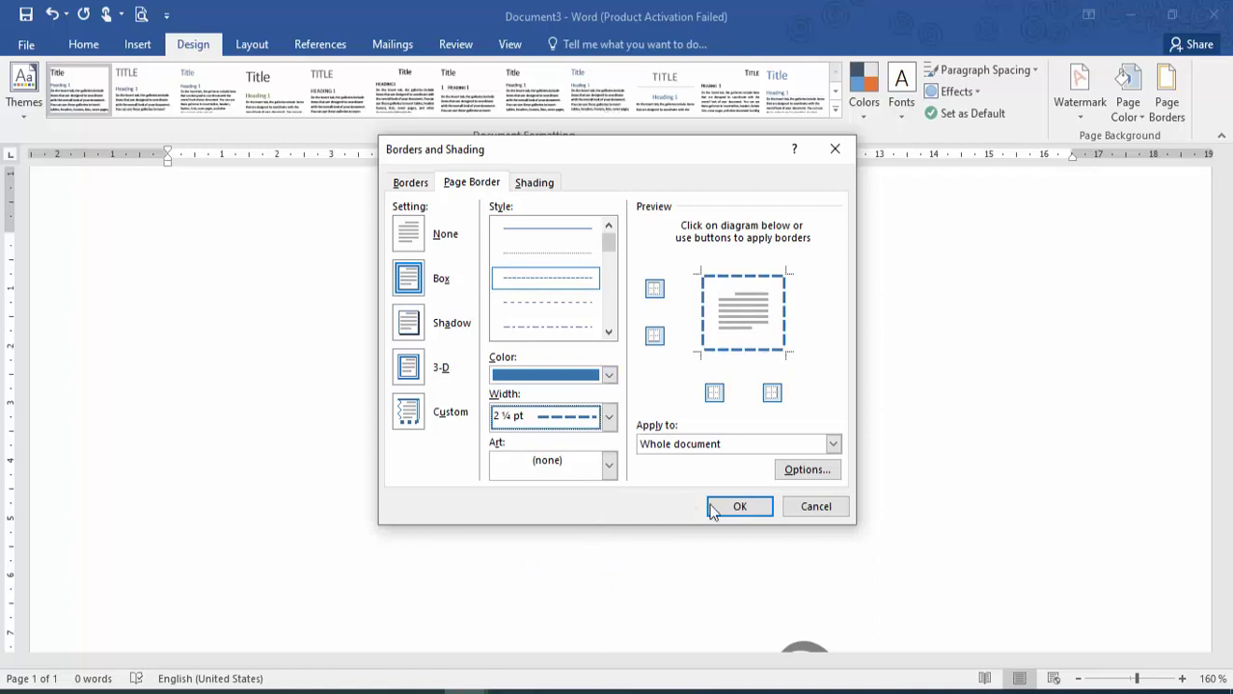
click(747, 518)
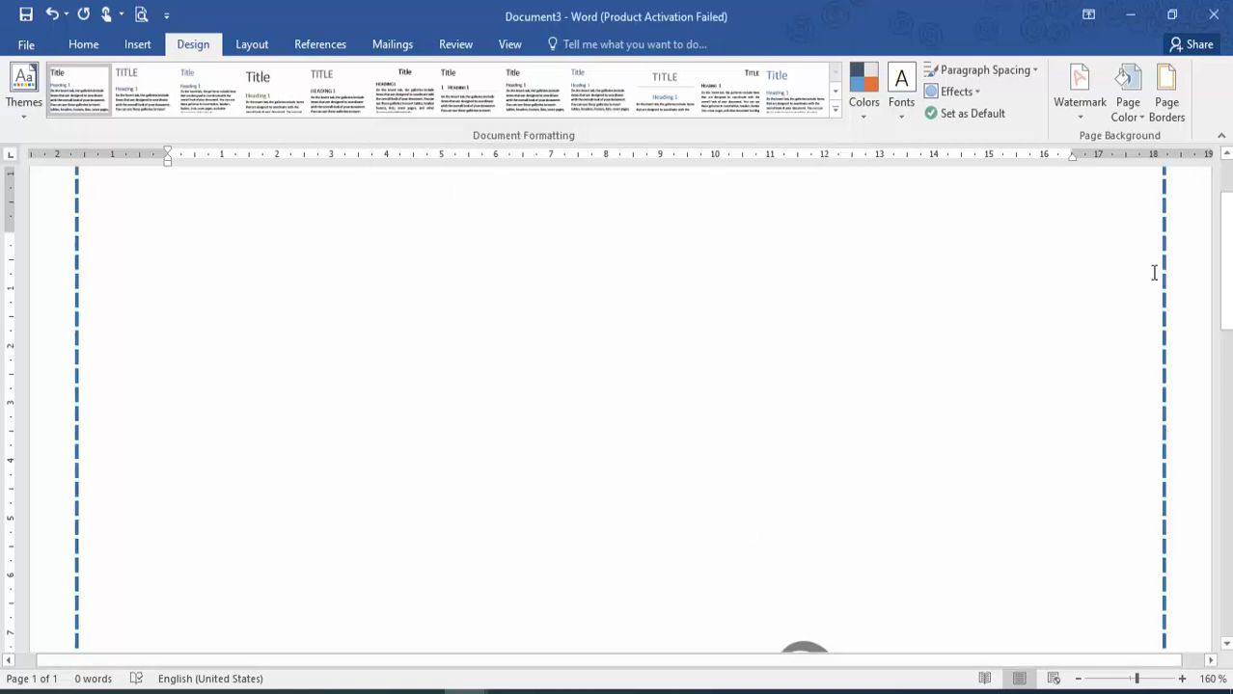
click(1226, 171)
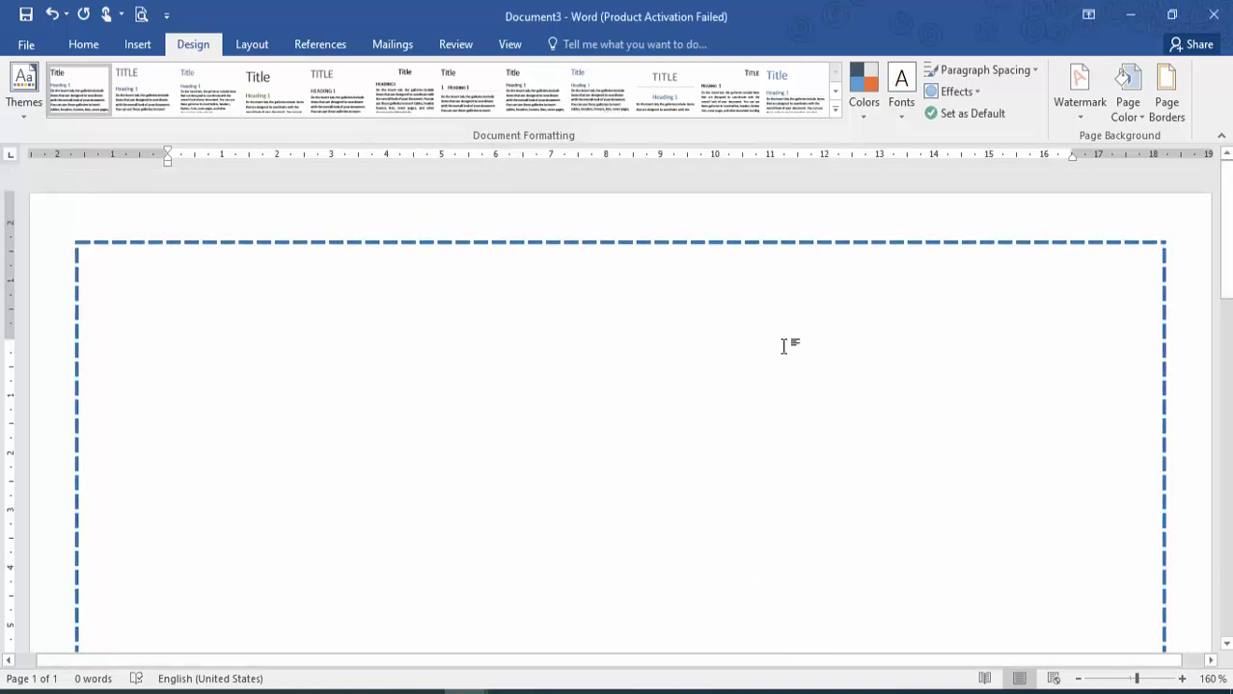
- Remove the bottom edge from the page border
click(1173, 103)
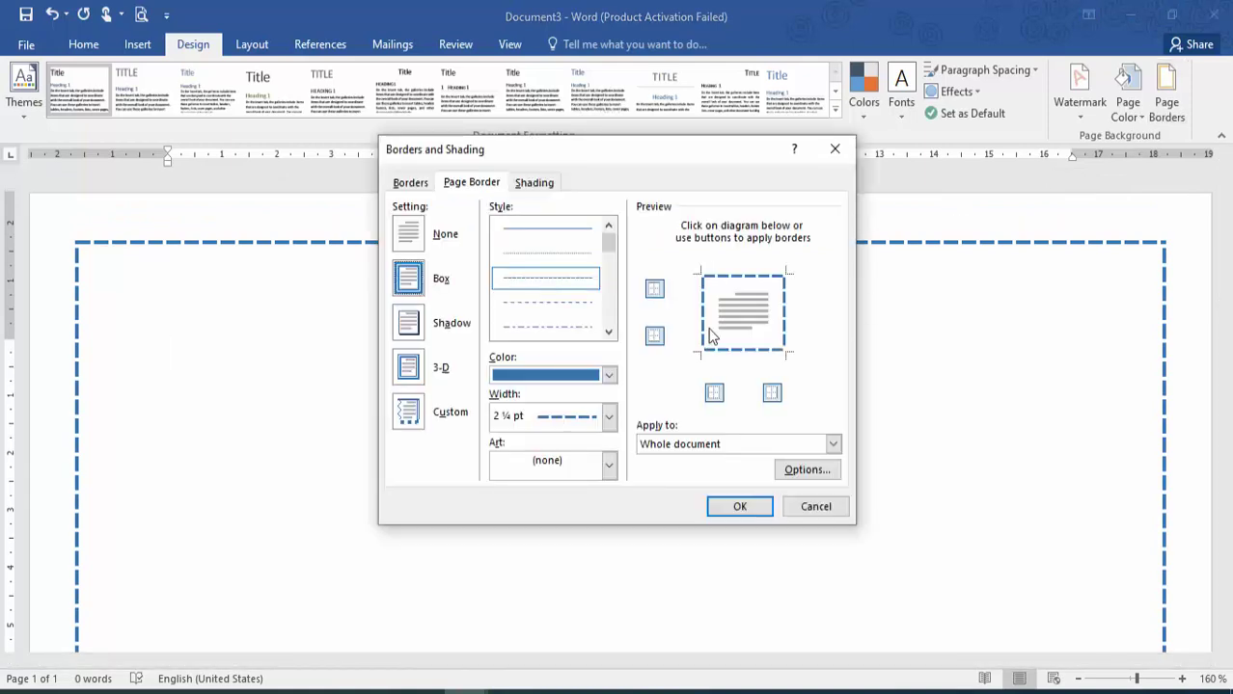
click(654, 336)
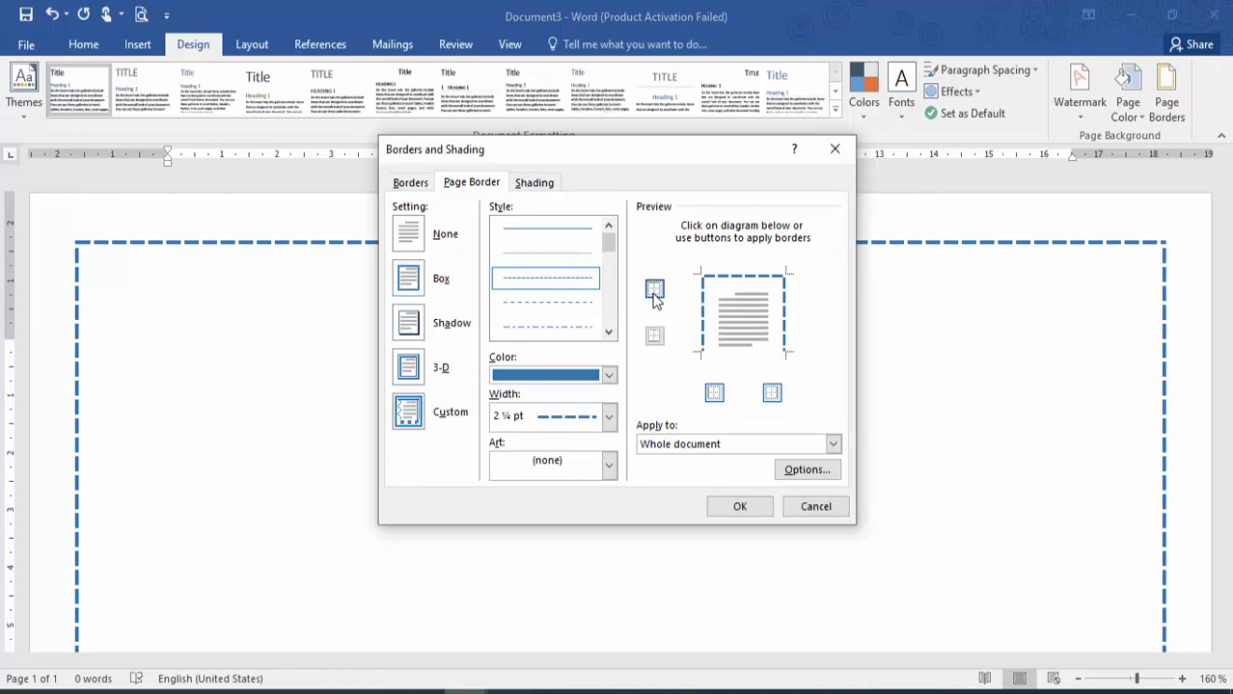
- Remove the top edge from the dashed page border and apply the border to this section's first page only
click(655, 290)
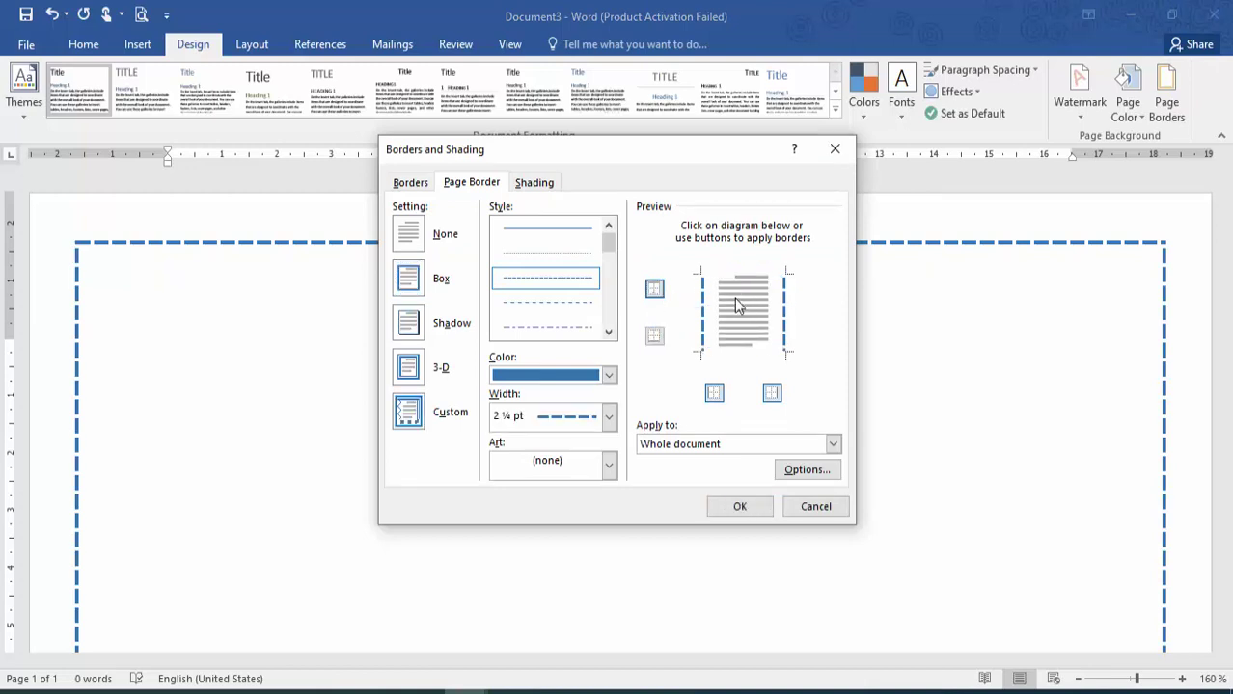
click(713, 444)
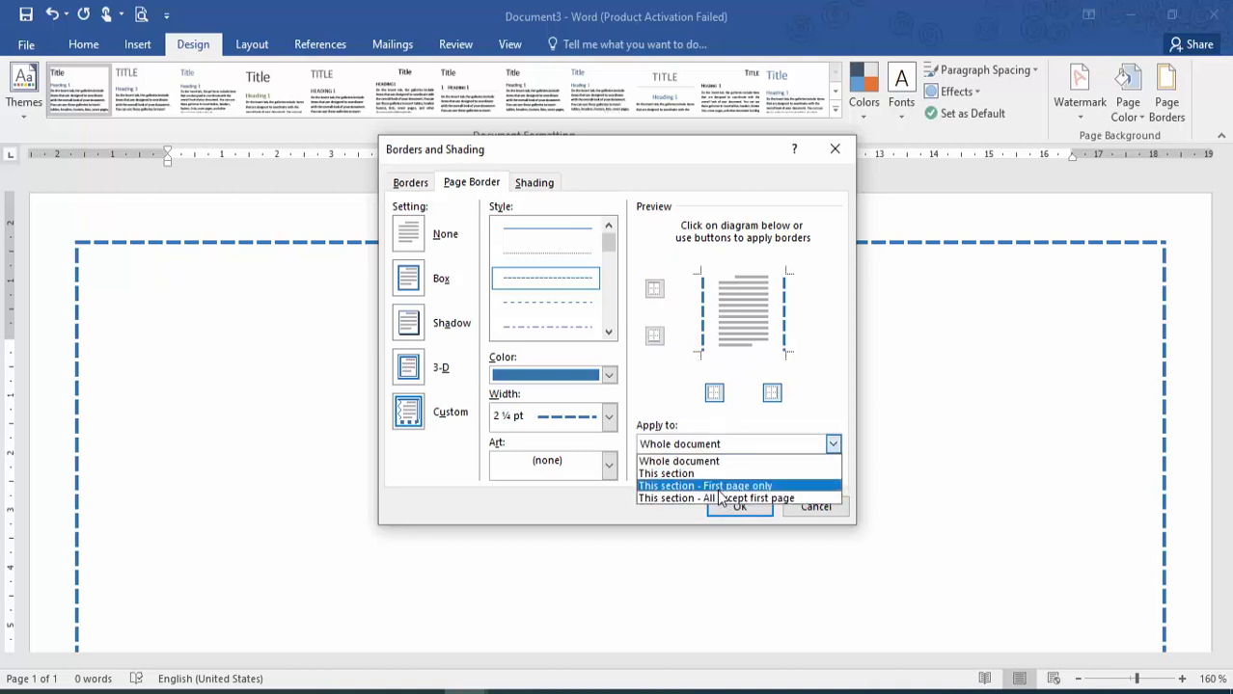
click(718, 492)
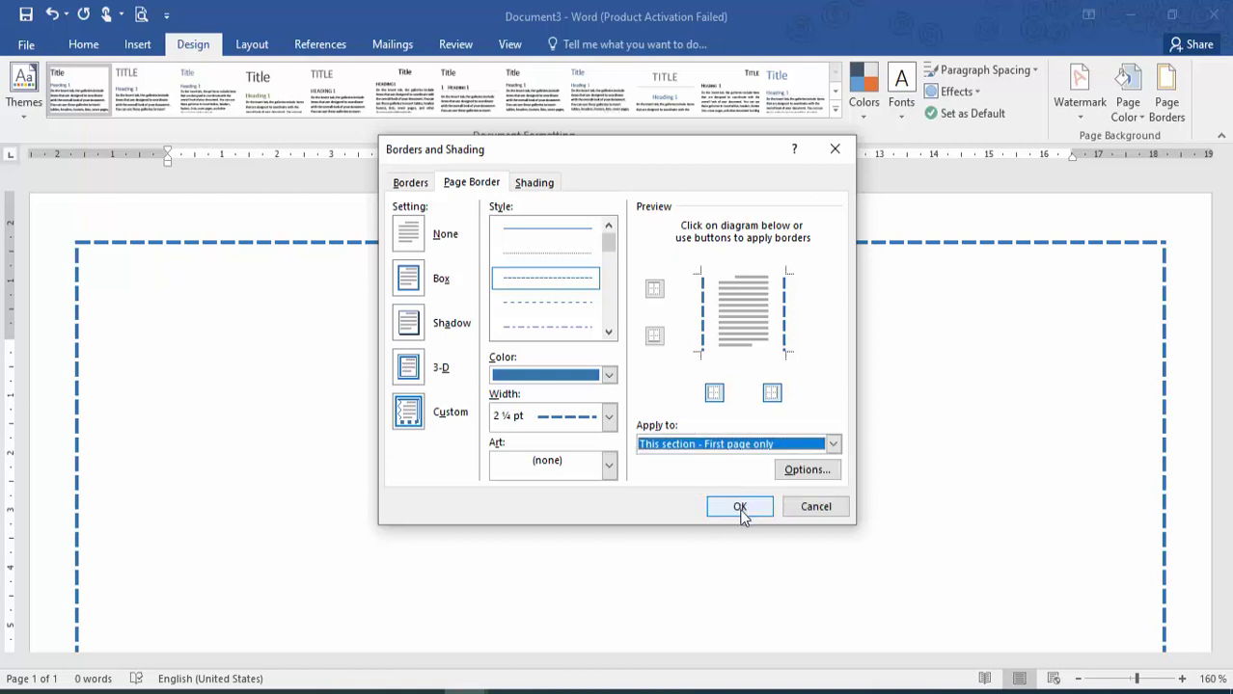
click(741, 514)
click(740, 509)
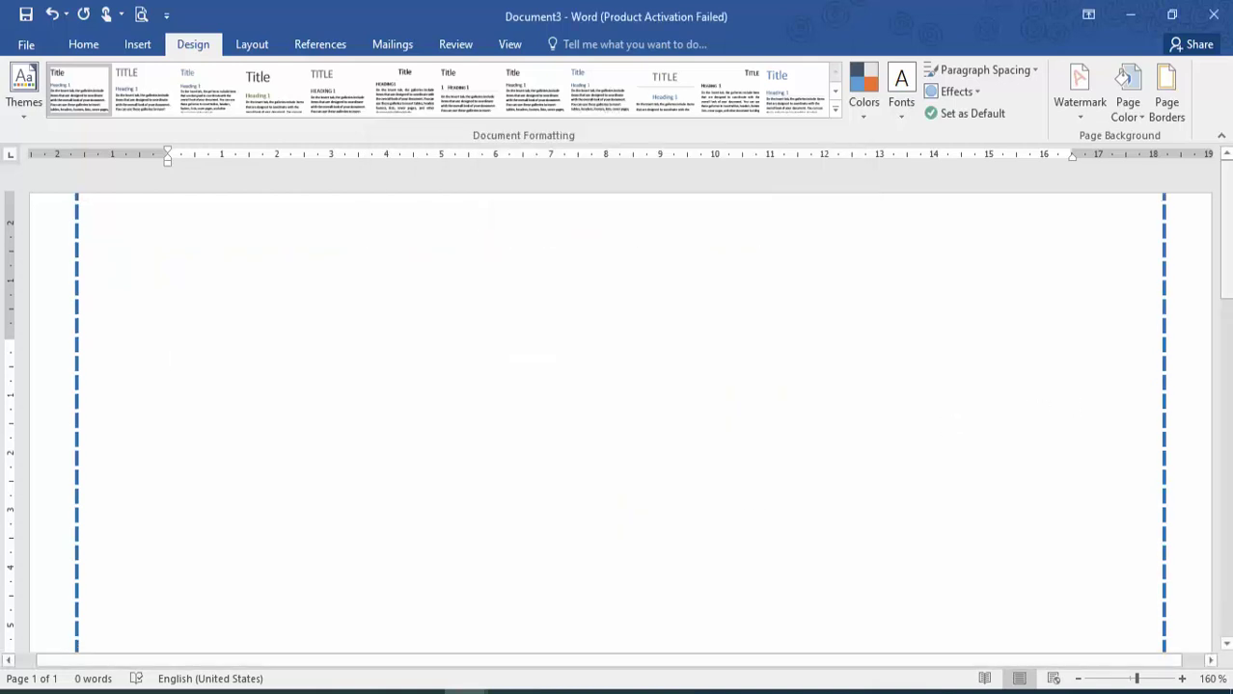
scroll(618, 410, down, 5)
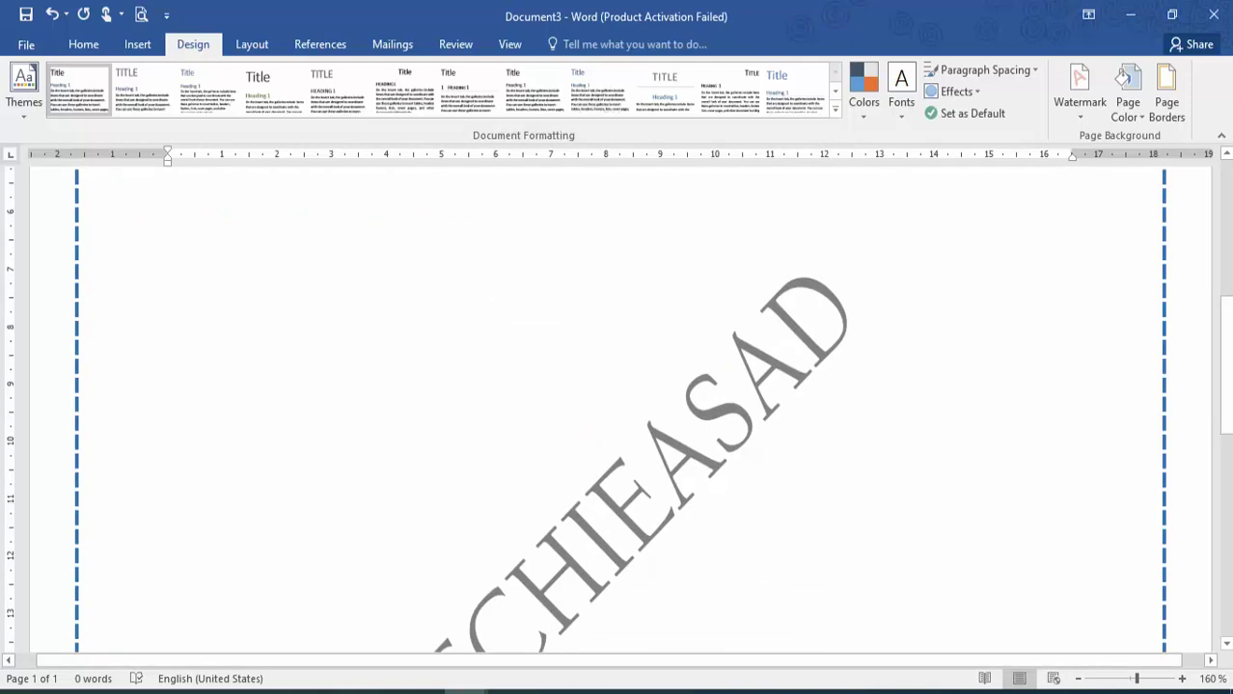
- Replace the dashed page border with the globe art border
click(1168, 96)
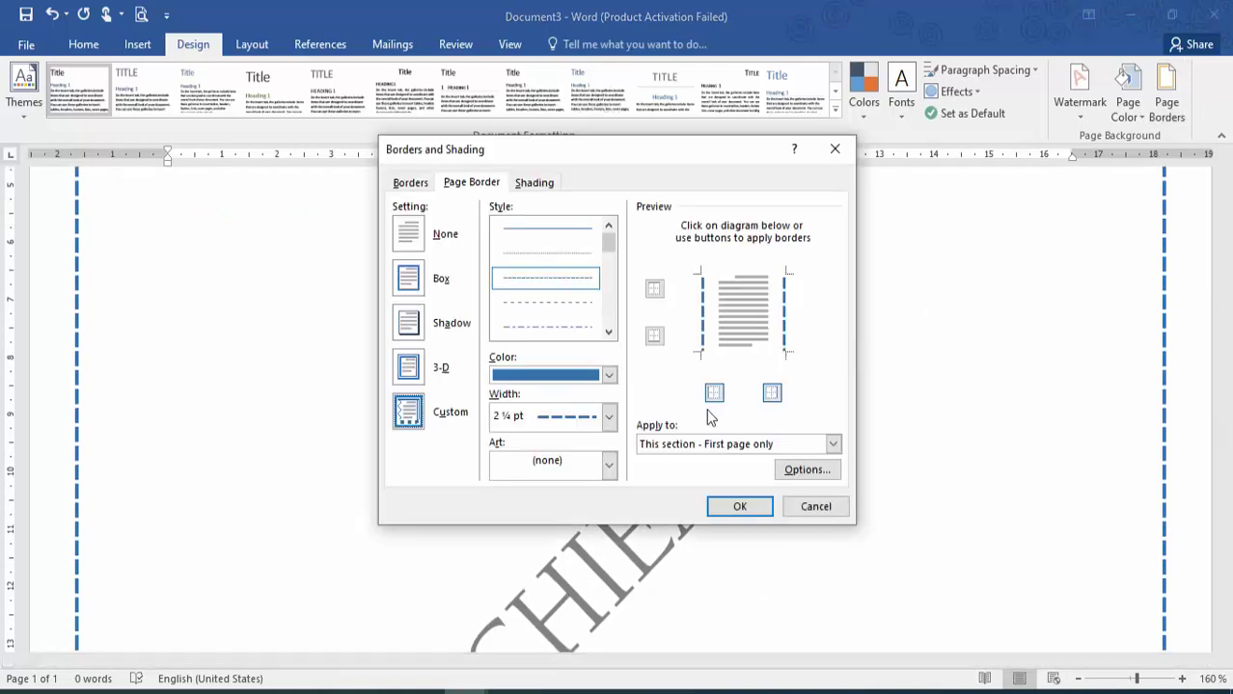
click(573, 472)
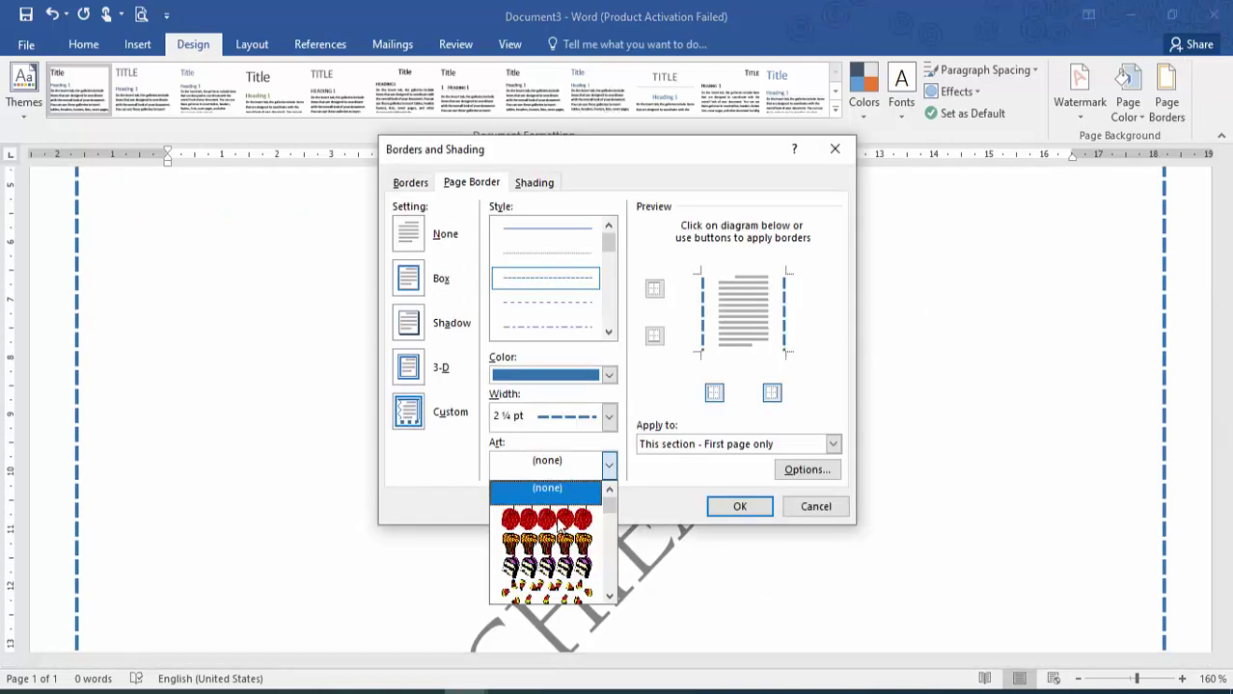
scroll(608, 579, down, 10)
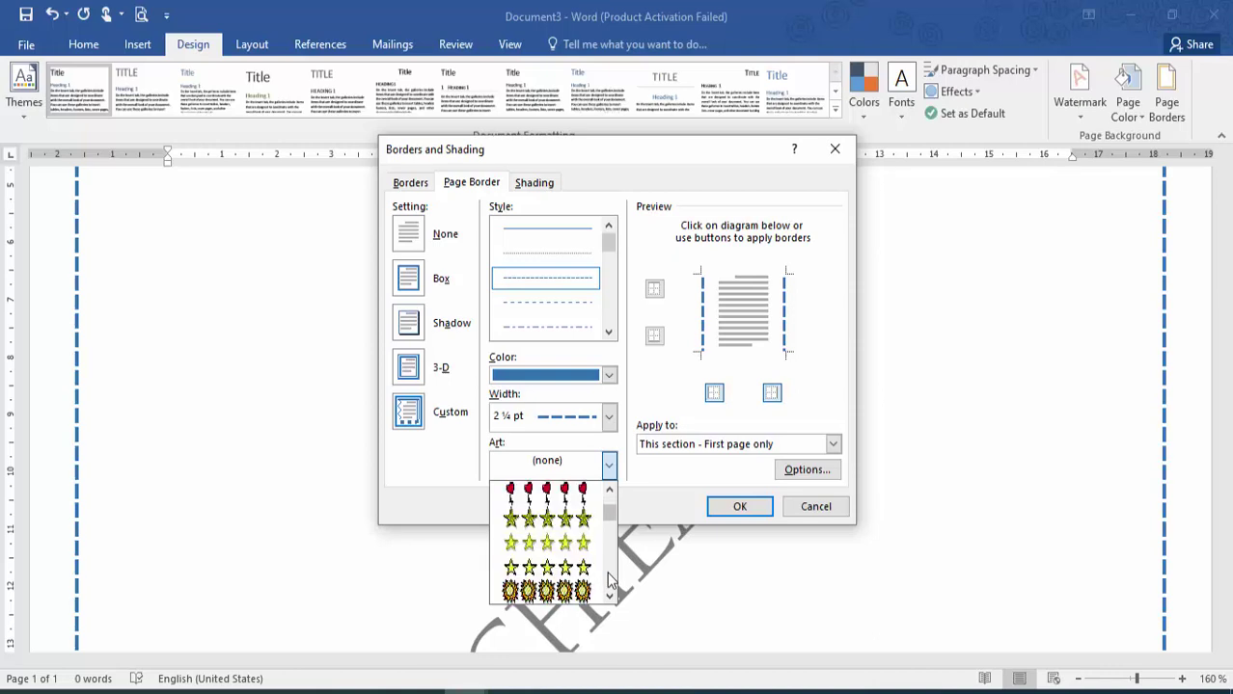
click(559, 542)
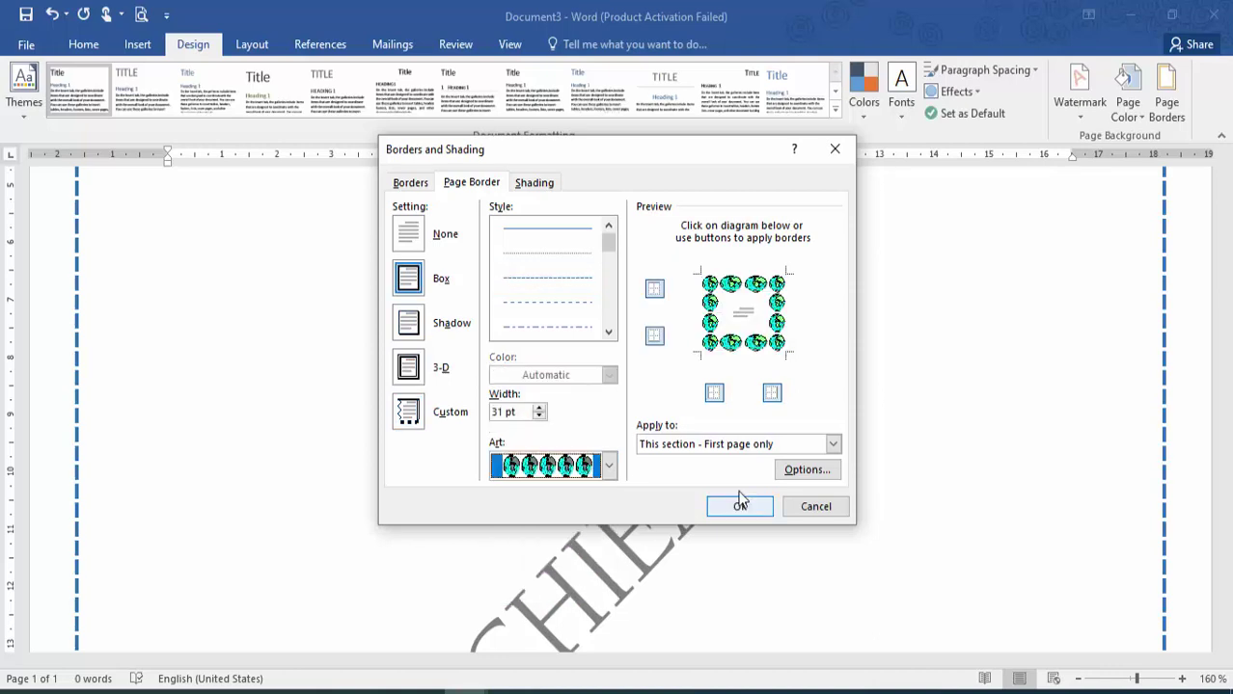
click(738, 507)
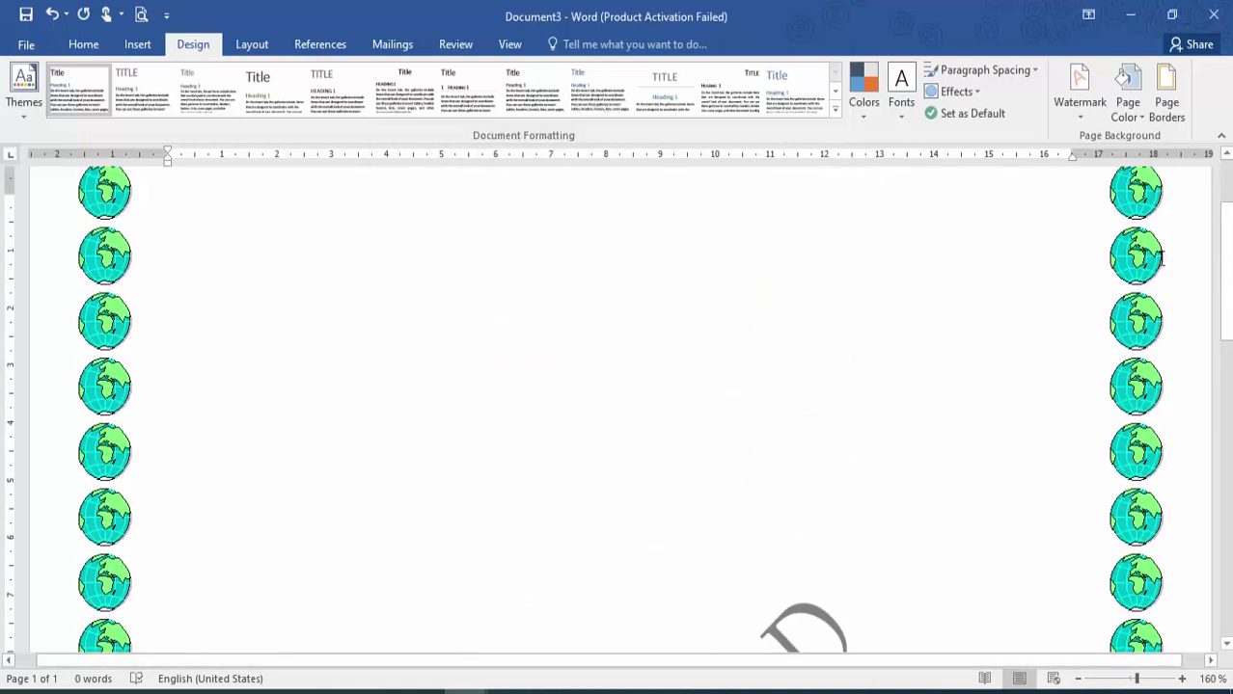
scroll(1217, 193, up, 3)
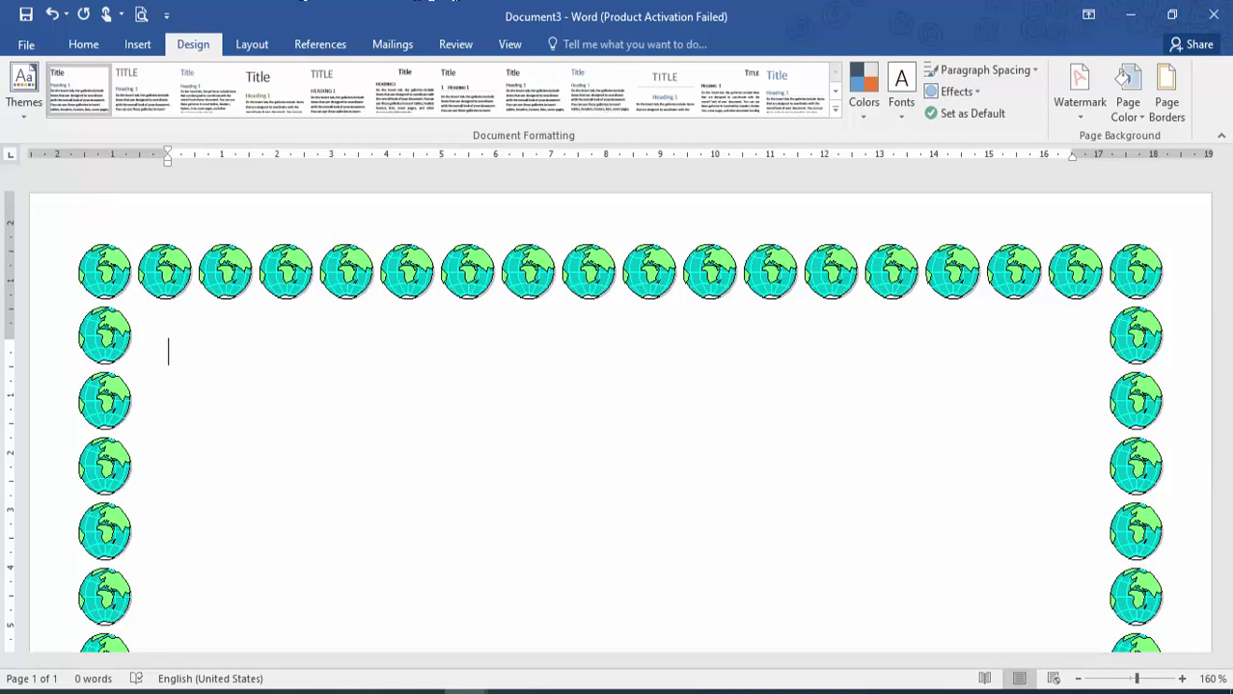
- Create a new blank document and shift its empty paragraph's left indent to -0.25 cm
click(253, 46)
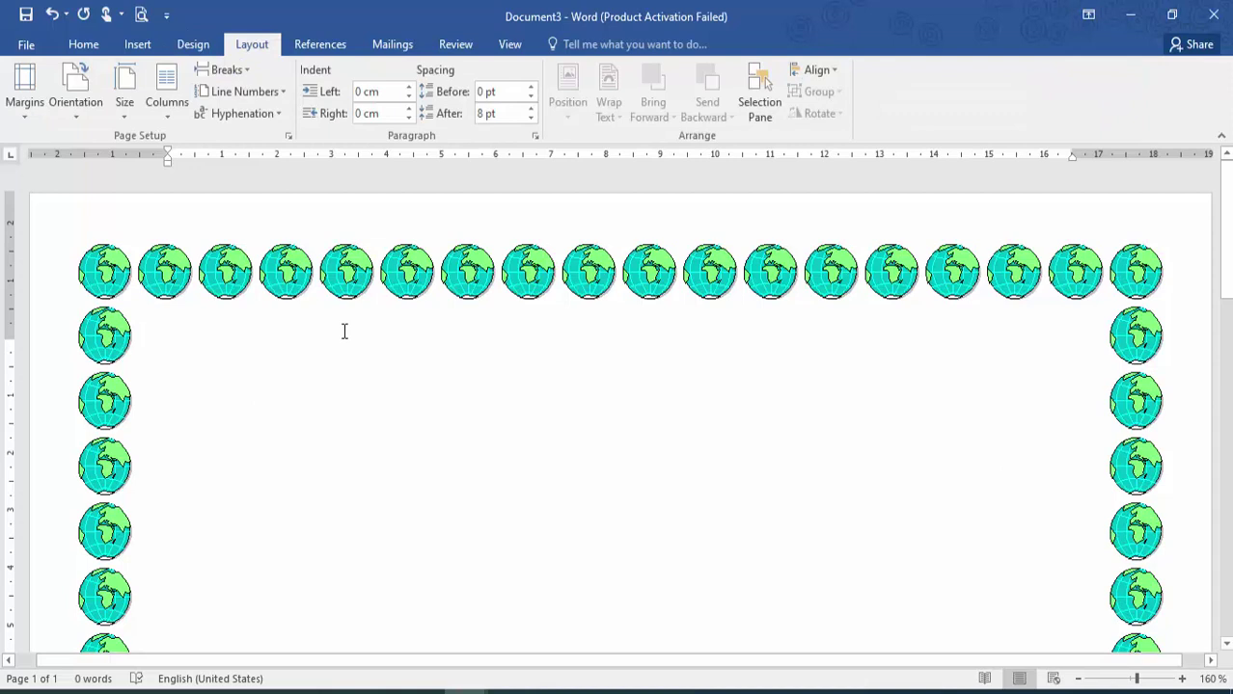
key(ctrl+n)
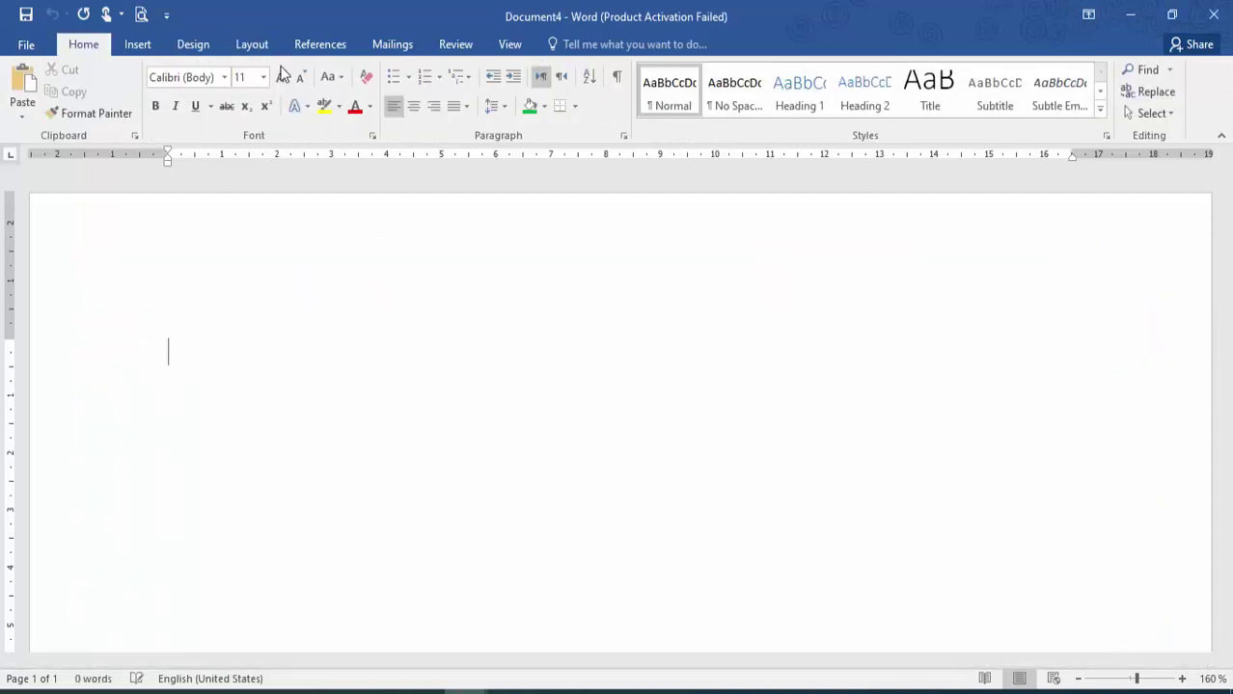
click(257, 47)
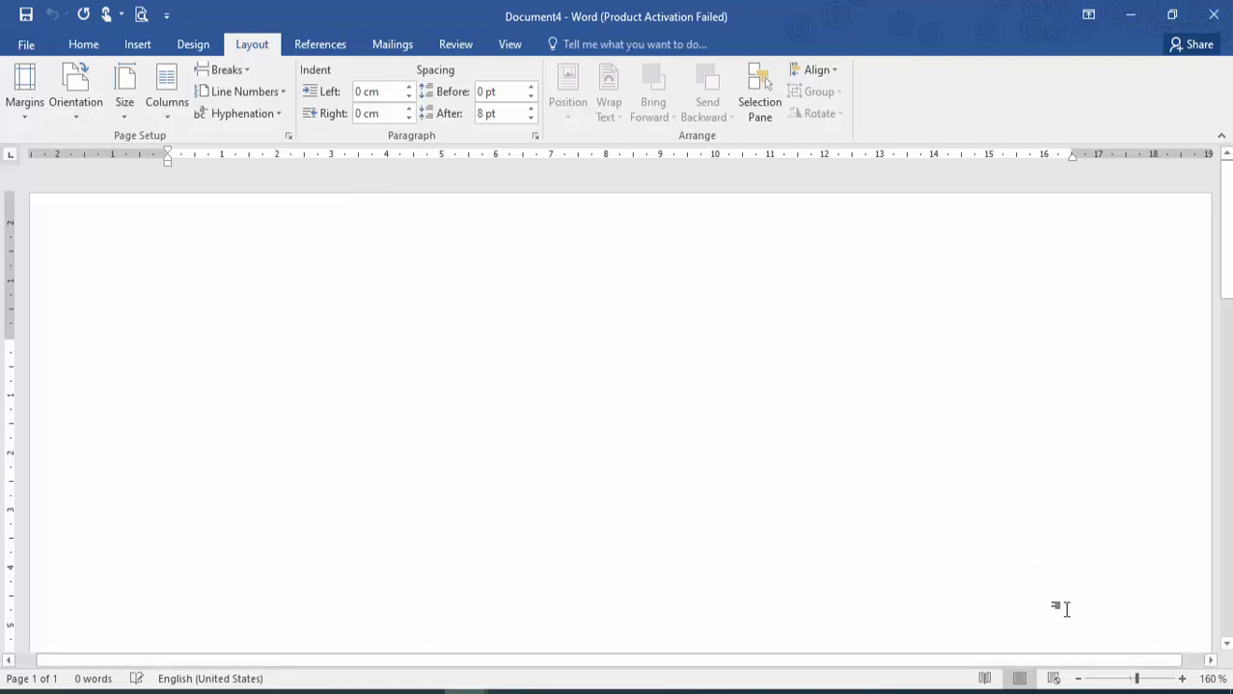
click(1078, 679)
click(1079, 679)
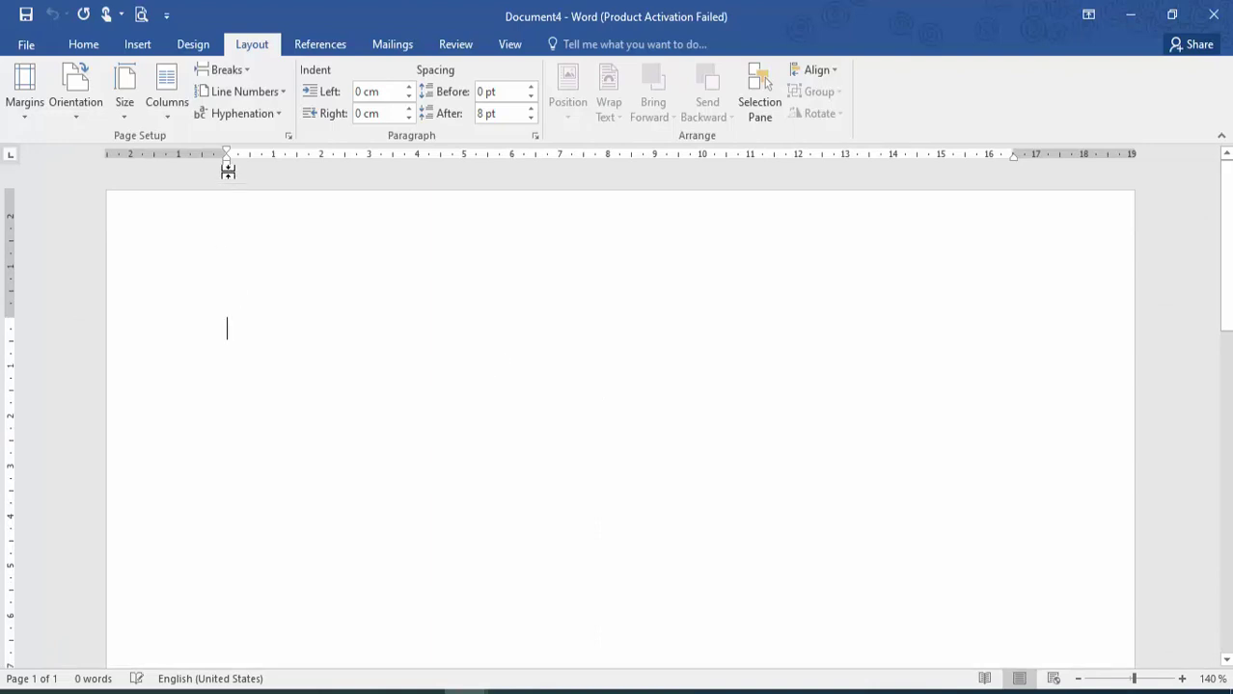
drag(228, 163, 215, 166)
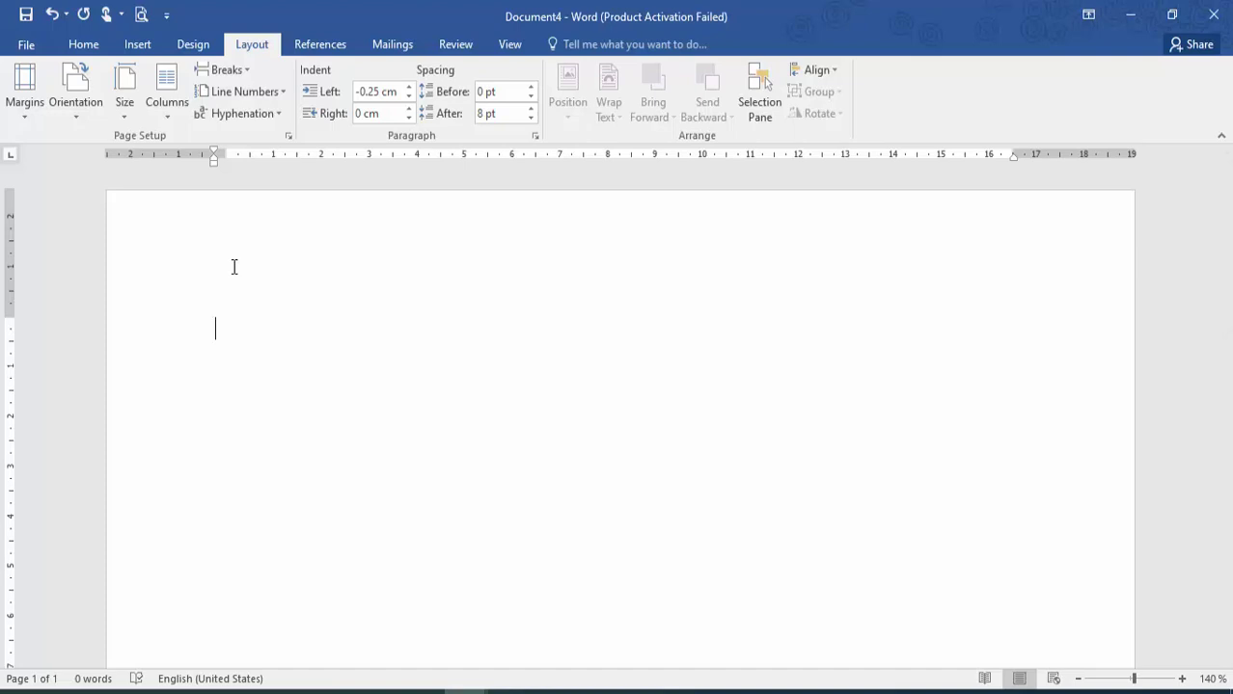
- Apply the Narrow margin preset and fill the page with sample text using =rand()
click(30, 106)
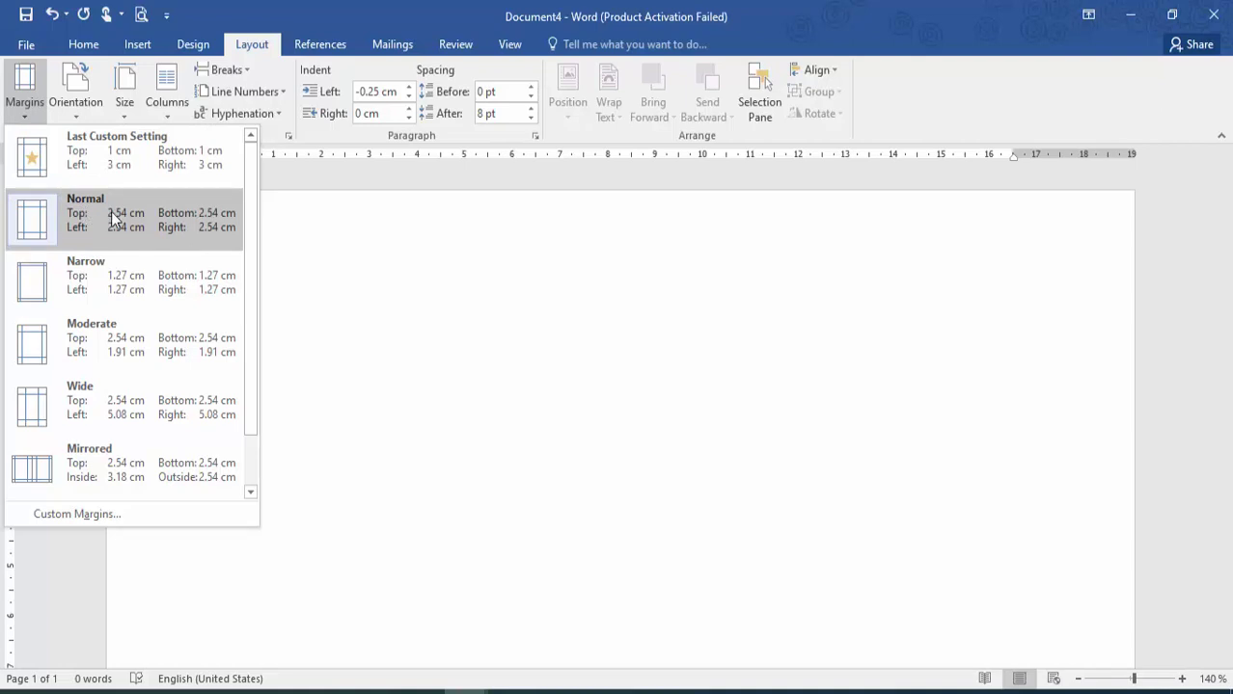
click(98, 272)
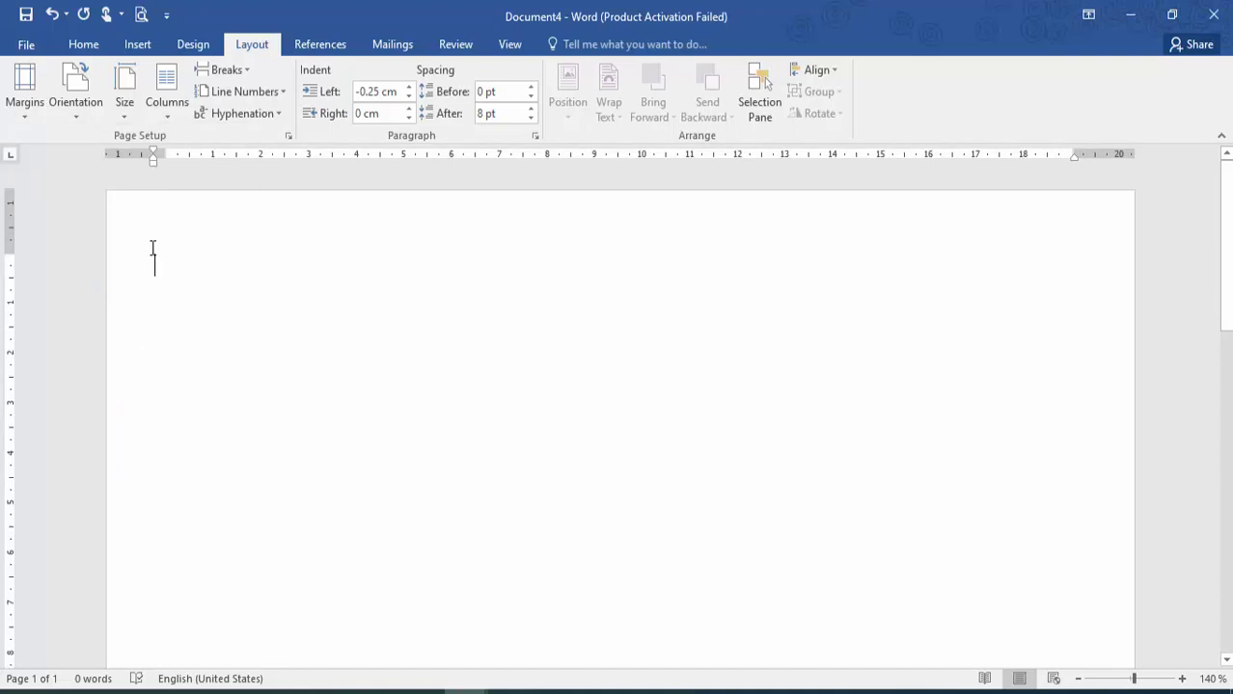
text(=ra)
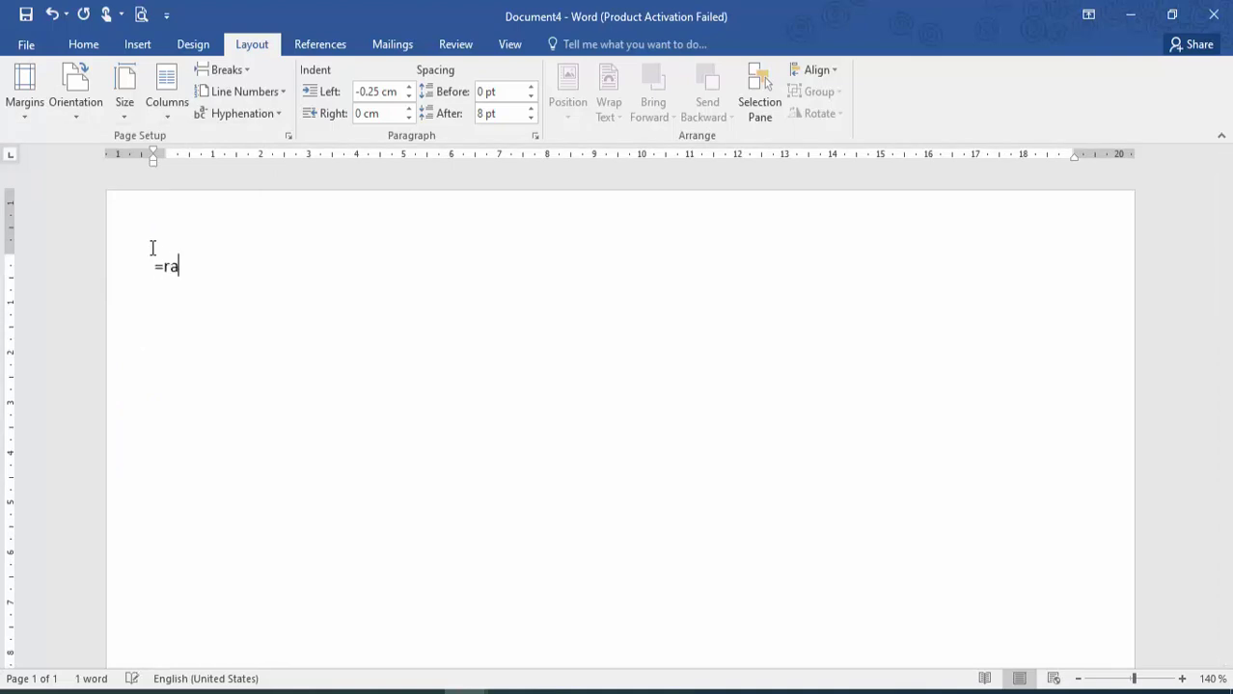
text(nd())
key(Return)
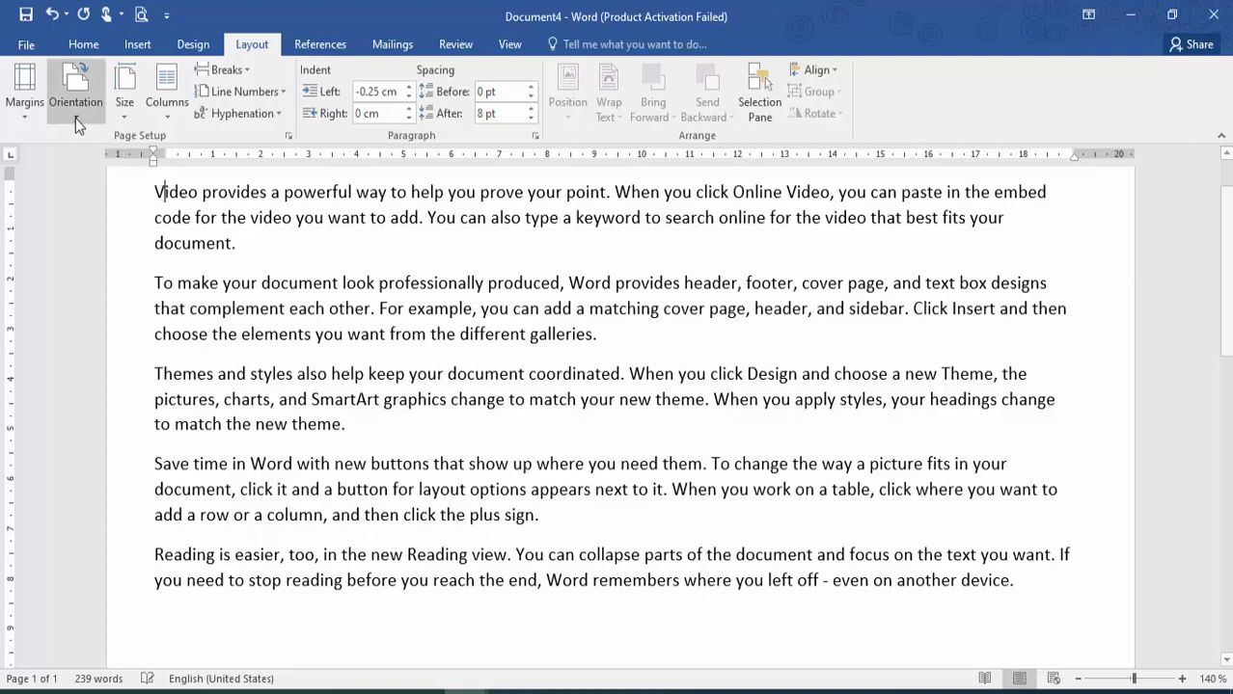
- Try the Normal margin preset on the sample text, followed by the Wide preset
click(39, 105)
click(72, 201)
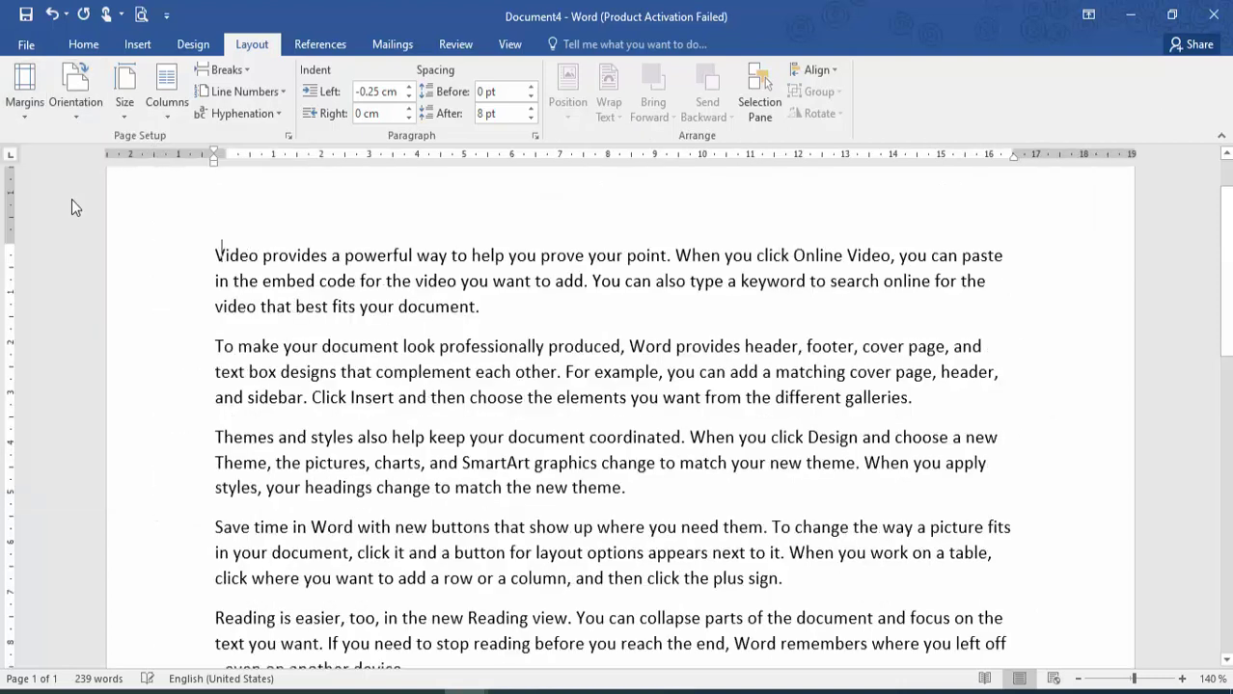
click(220, 266)
click(24, 97)
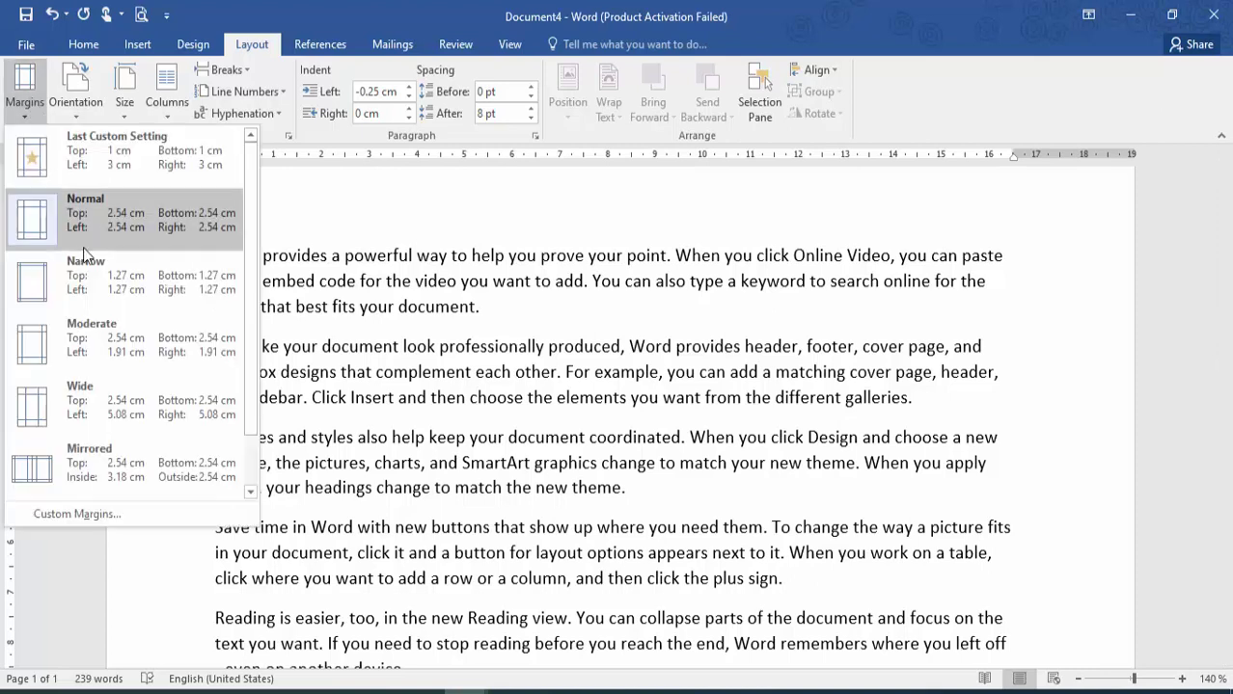
key(Escape)
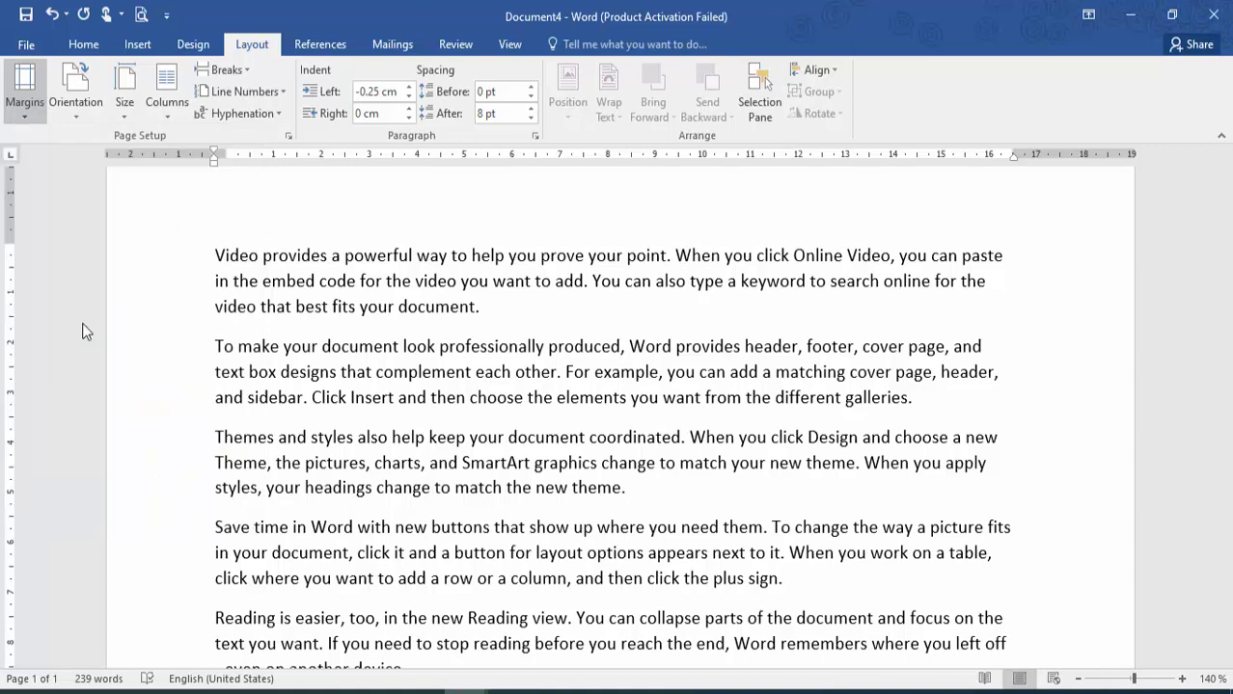
click(31, 108)
click(49, 397)
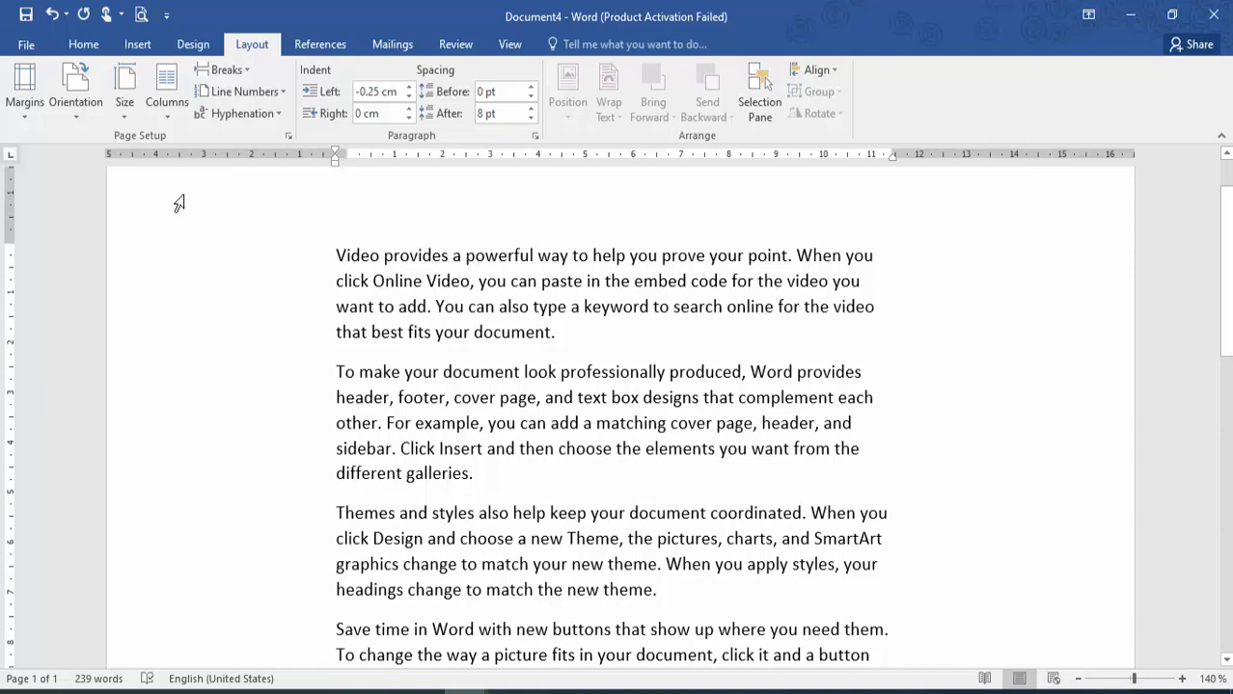
- Apply the Mirrored margin preset and view the custom margin settings without changing them
click(21, 104)
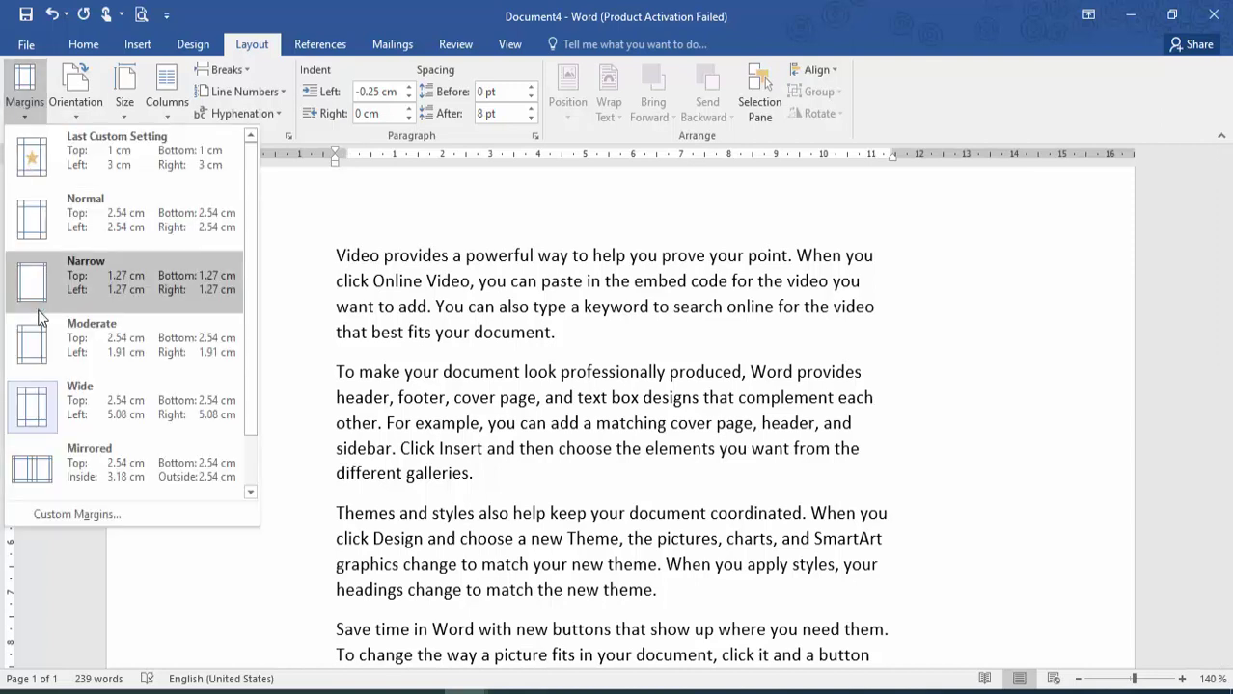
click(73, 471)
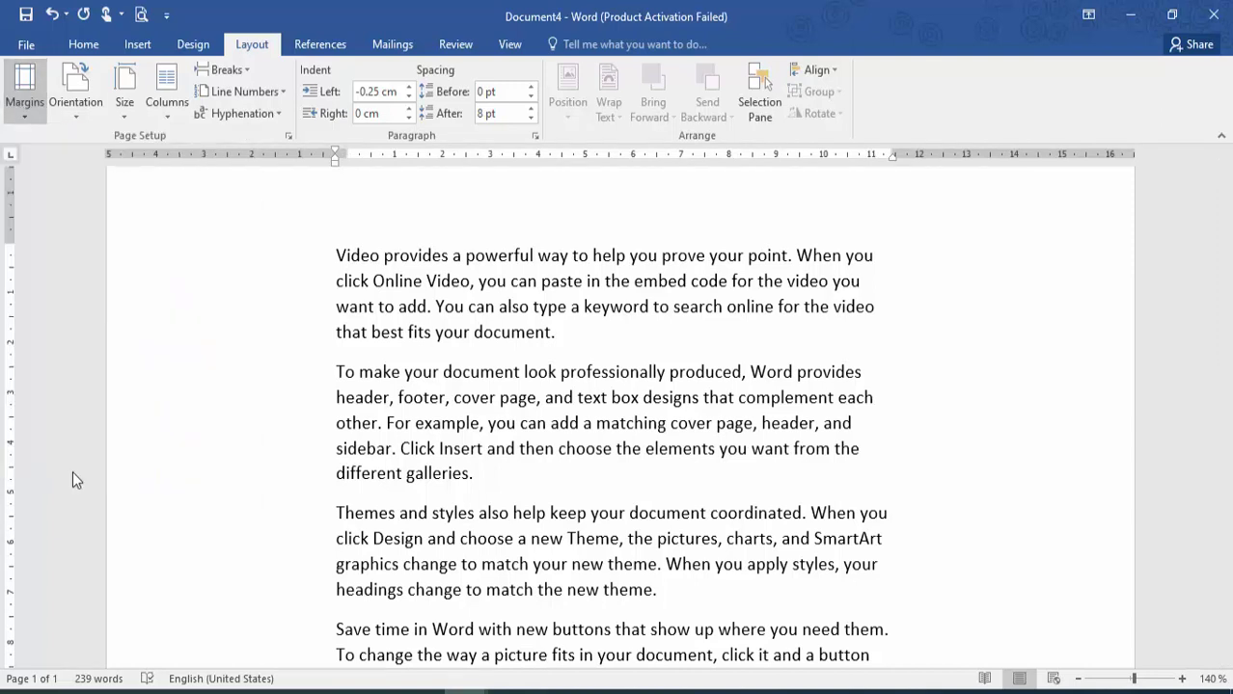
click(32, 113)
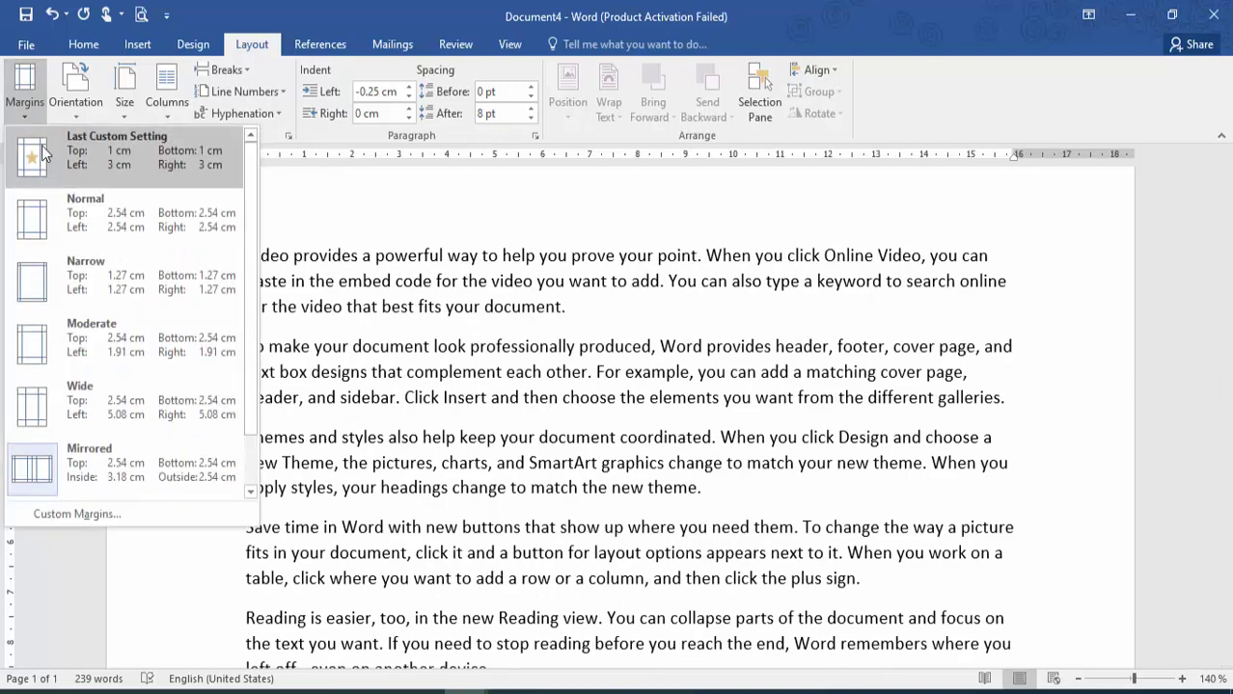
click(72, 513)
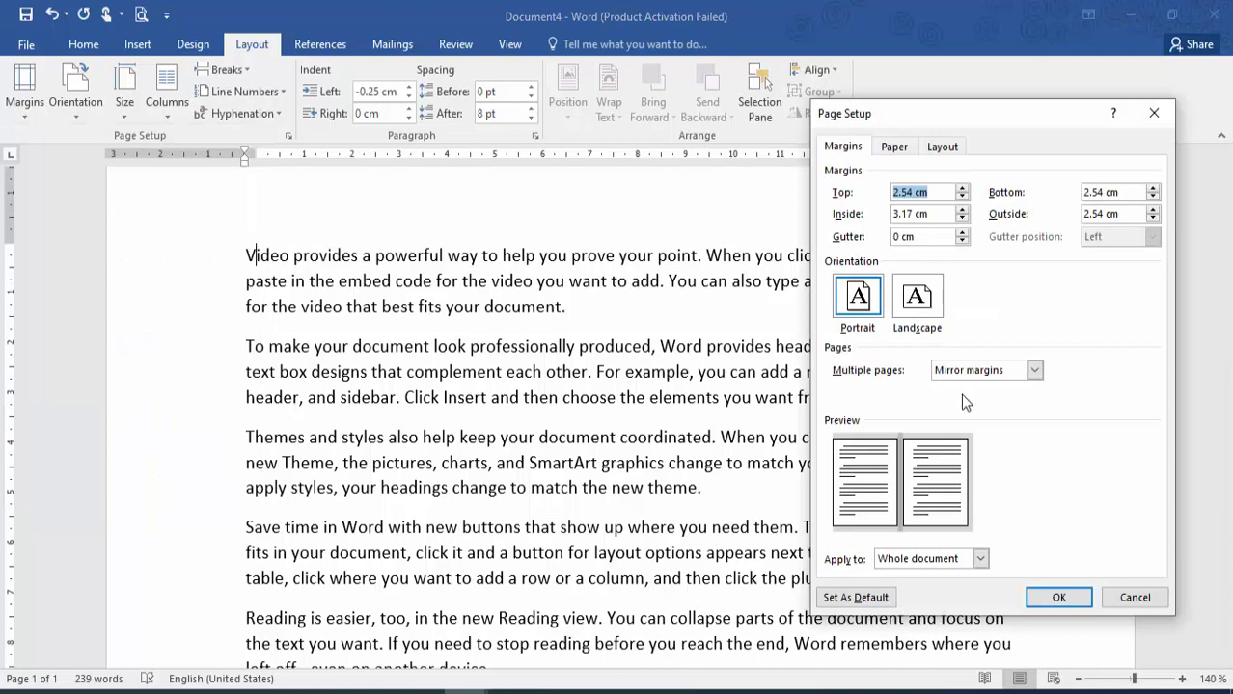
click(1161, 600)
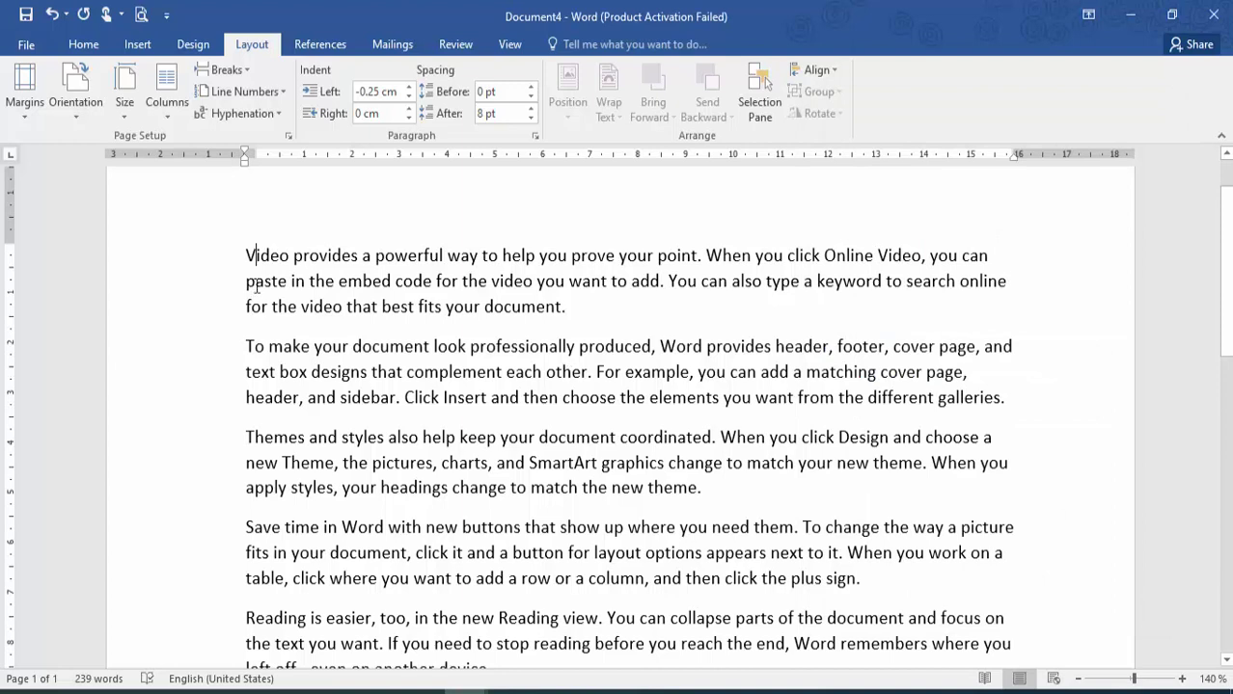
- Switch the page orientation to Landscape and back to Portrait
click(67, 113)
click(67, 113)
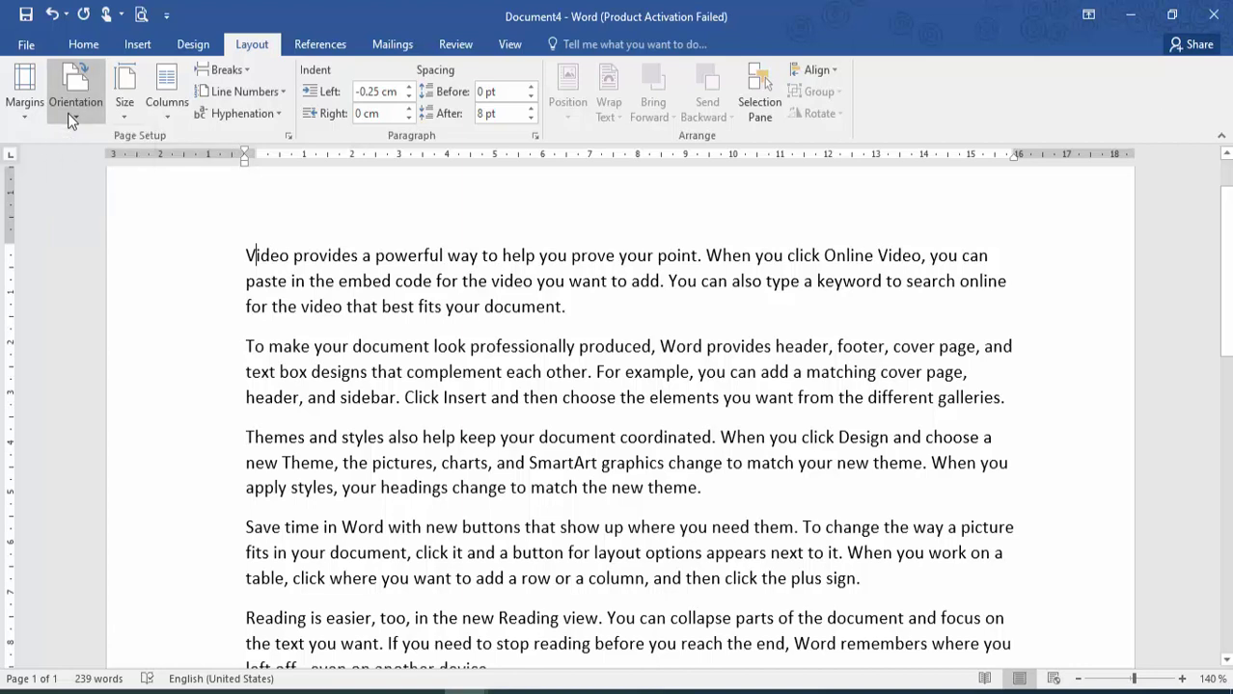
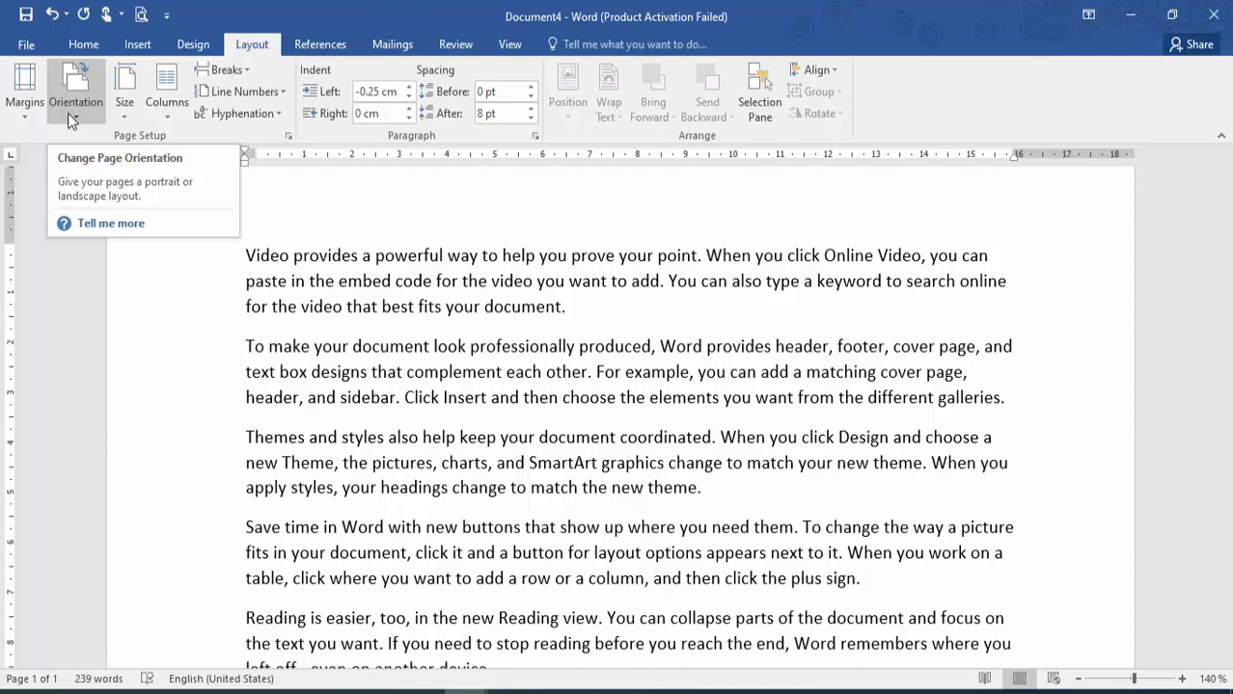
click(67, 113)
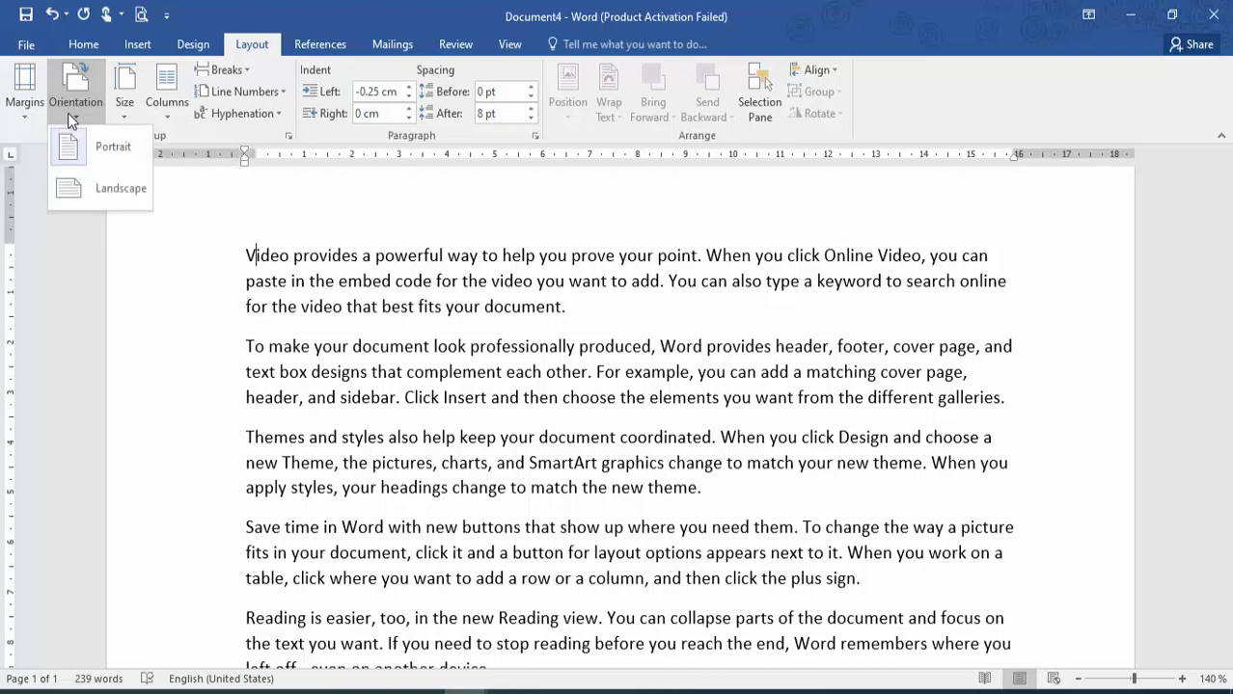
click(99, 194)
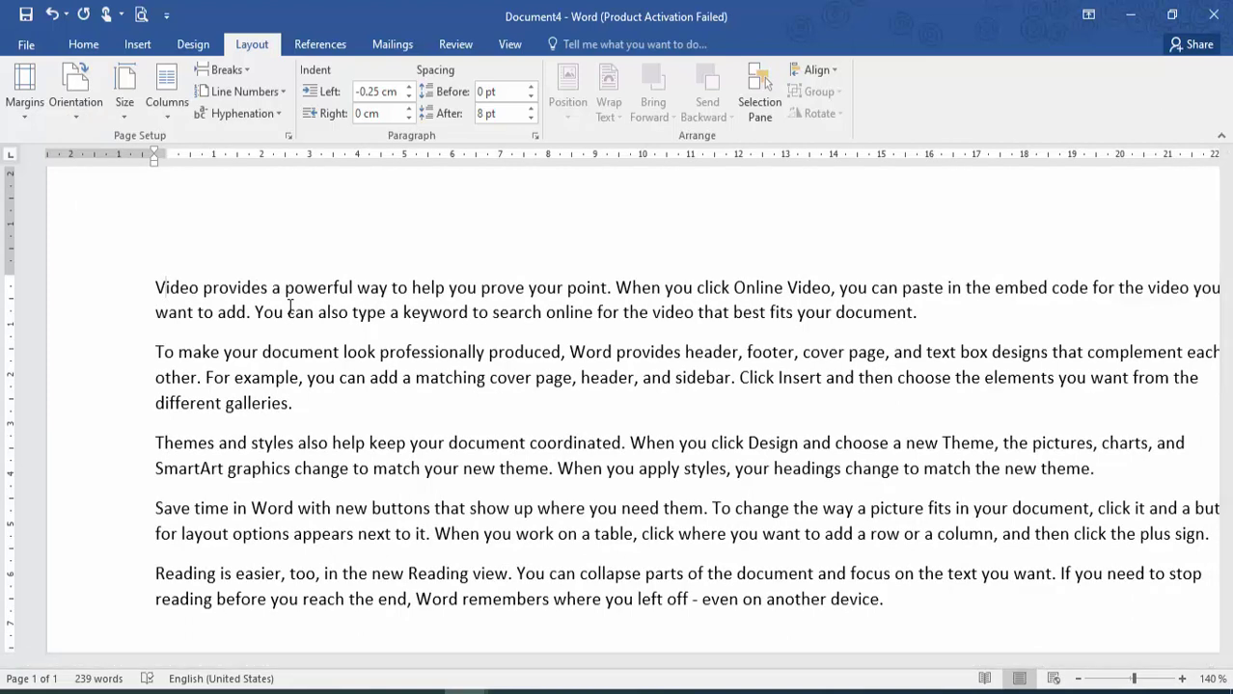
click(88, 122)
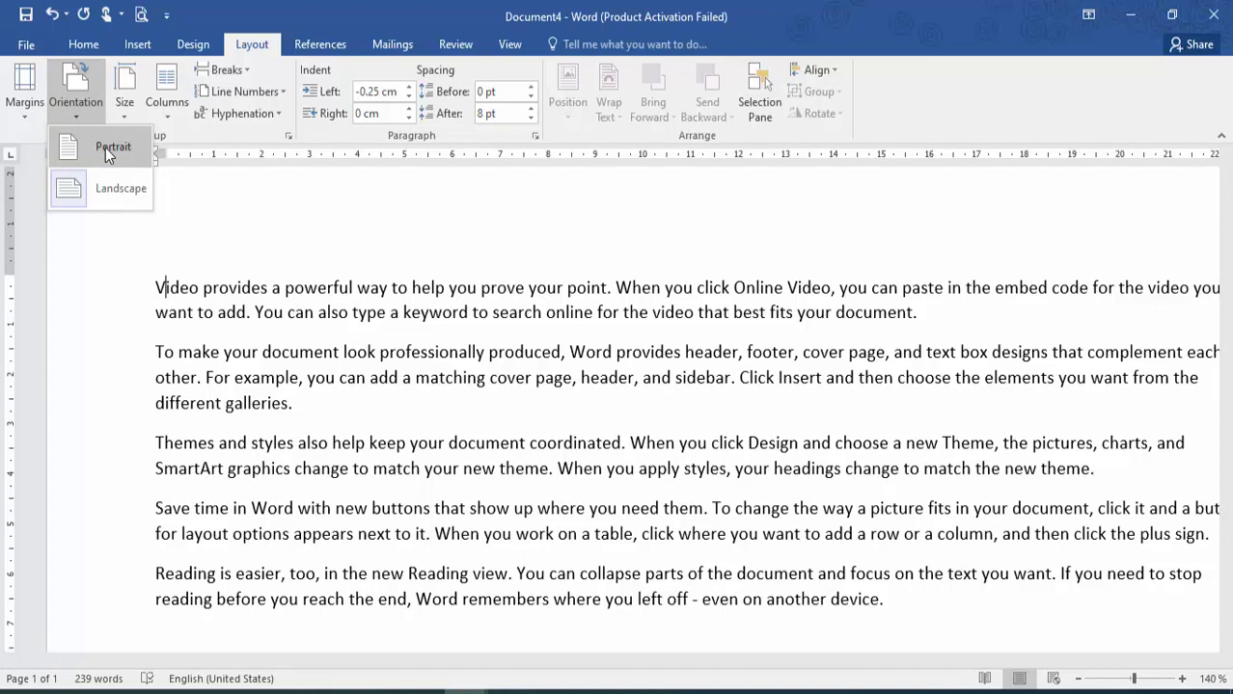
click(107, 150)
- View the preset paper sizes without choosing one
click(127, 106)
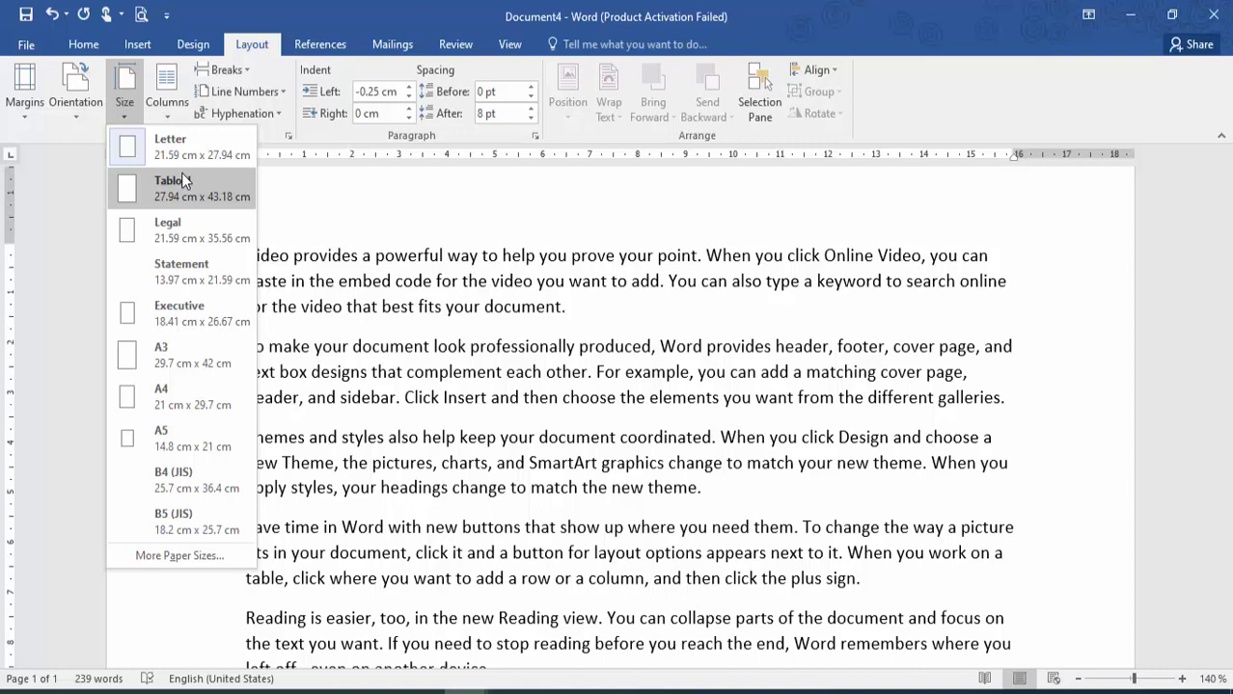
click(348, 4)
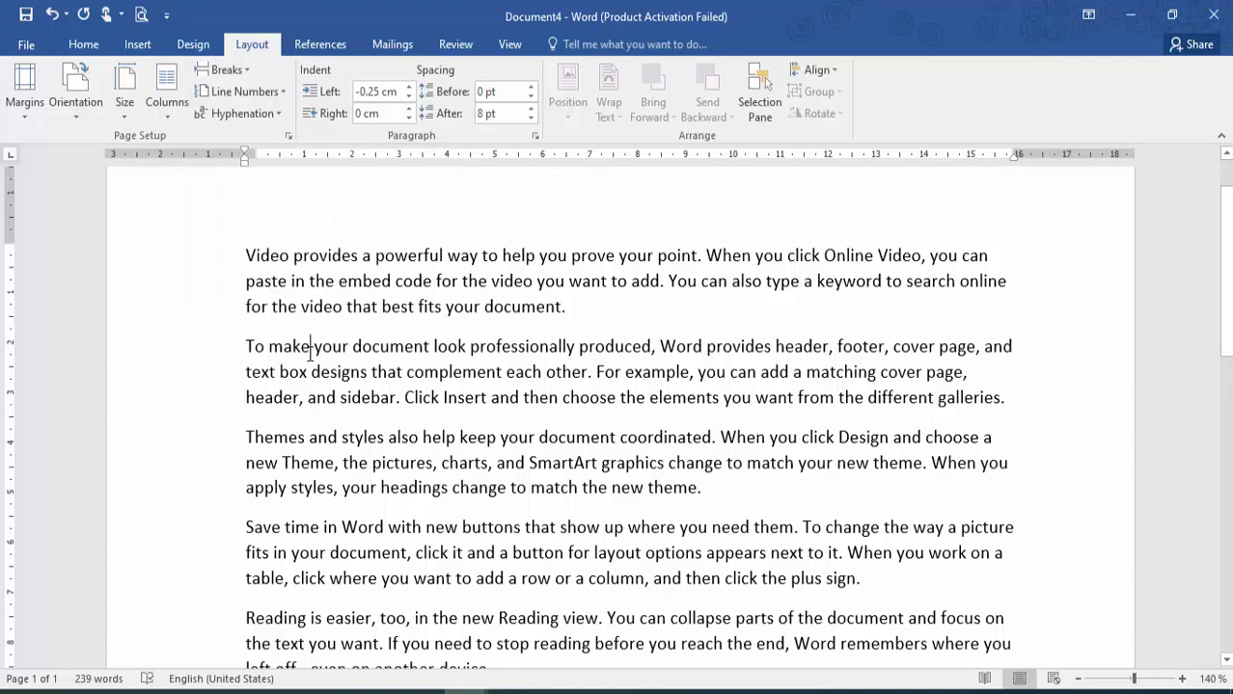
- Try a three-column layout on all the sample text and review how it flows down the page
key(ctrl+a)
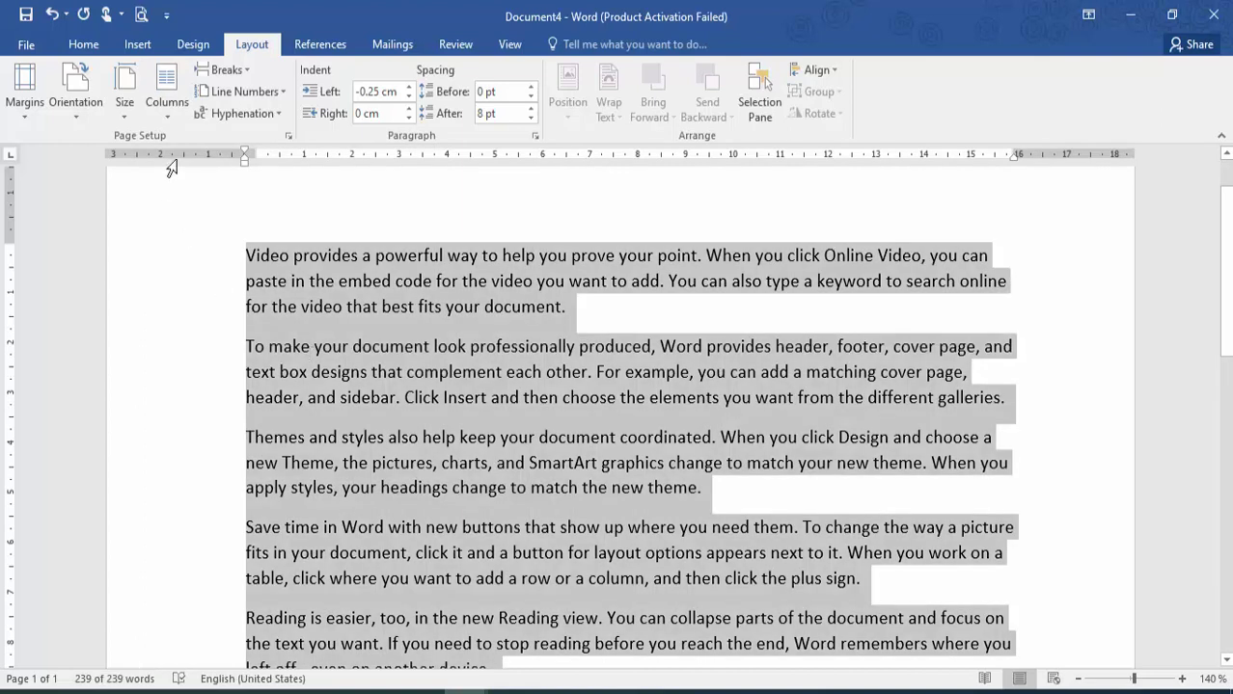
click(179, 94)
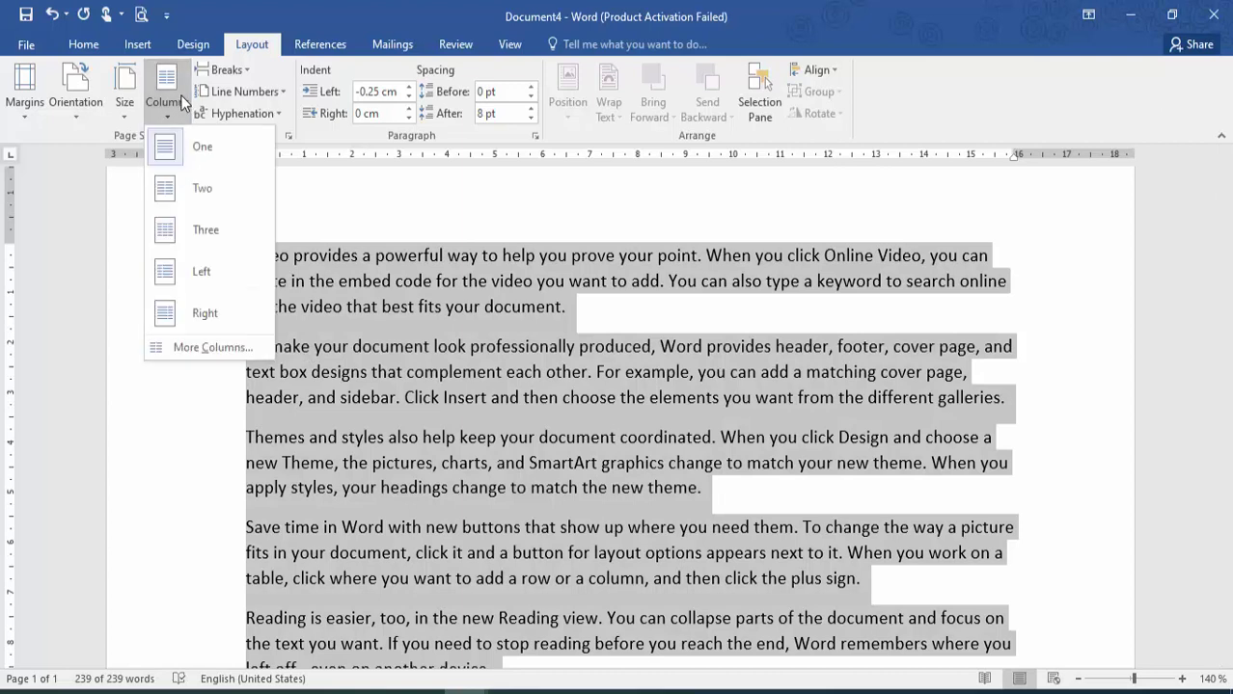
click(202, 234)
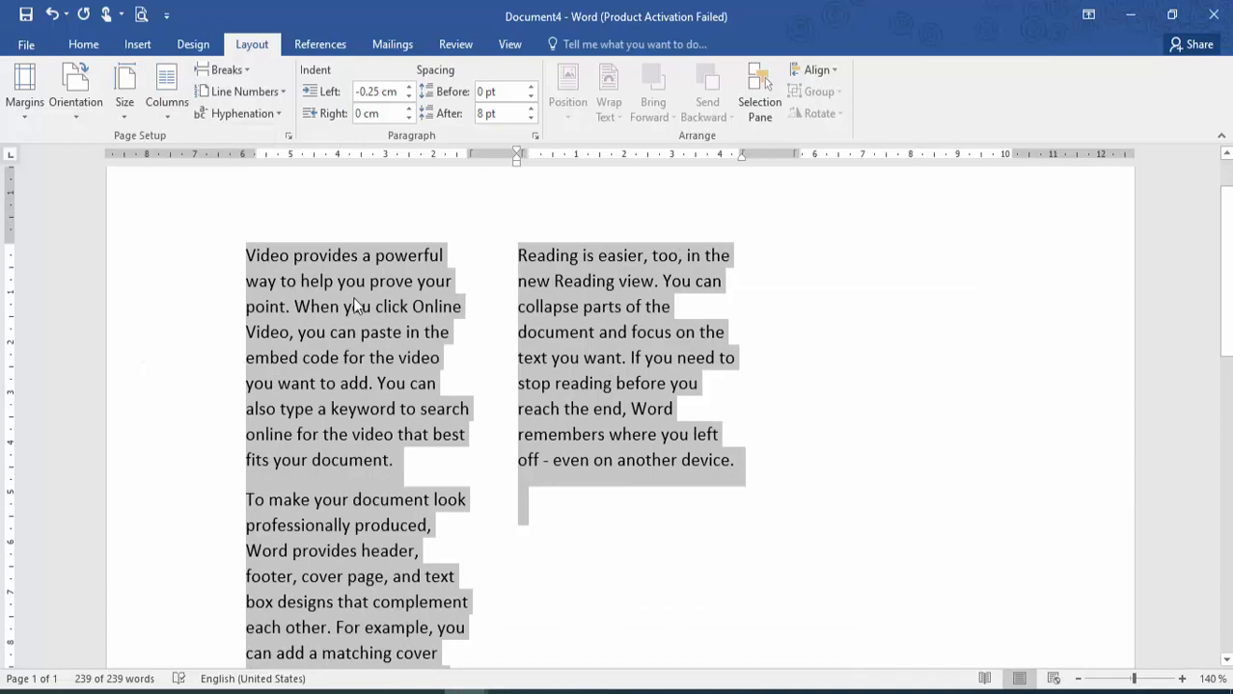
click(459, 413)
scroll(459, 415, down, 7)
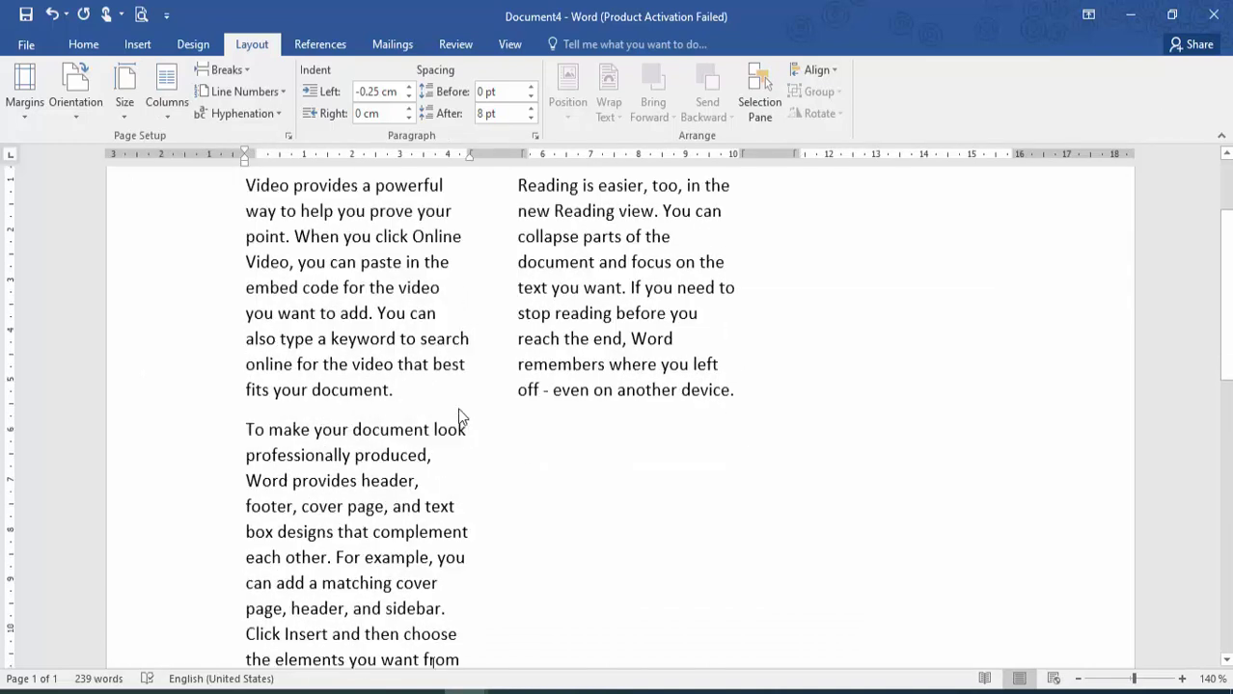
scroll(459, 415, down, 2)
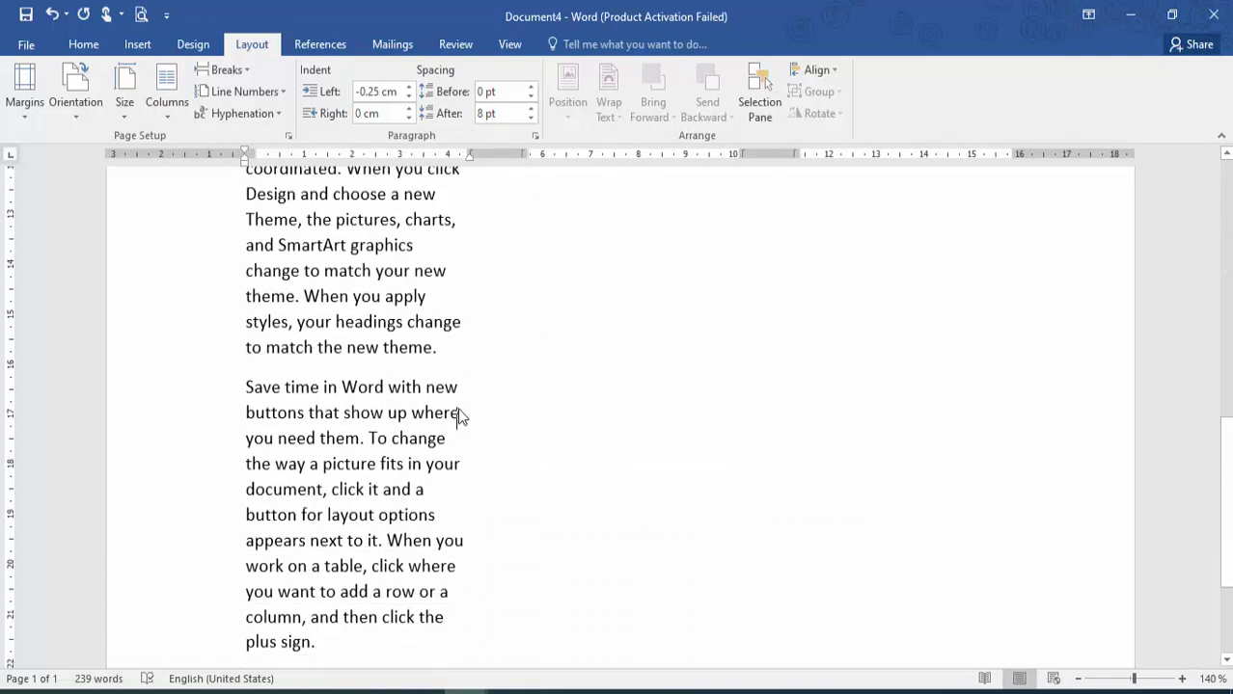
scroll(459, 415, up, 8)
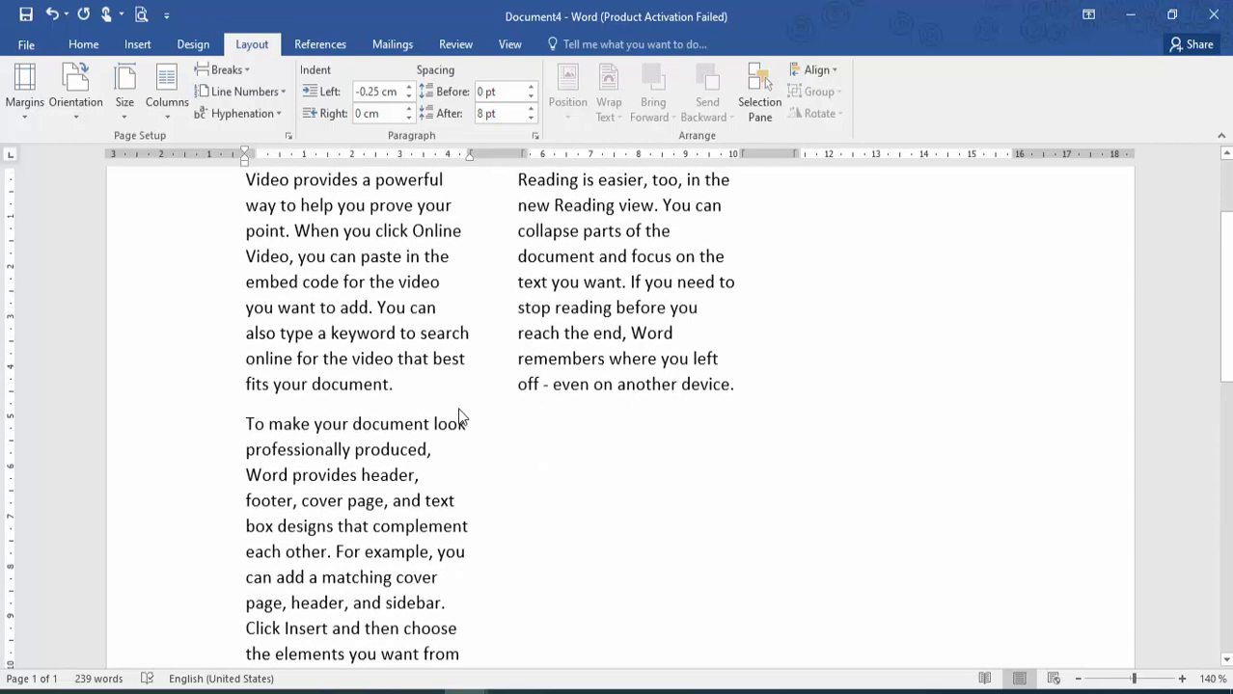
- Try a two-column layout on the whole document, then undo the column changes to restore a single column
key(ctrl+a)
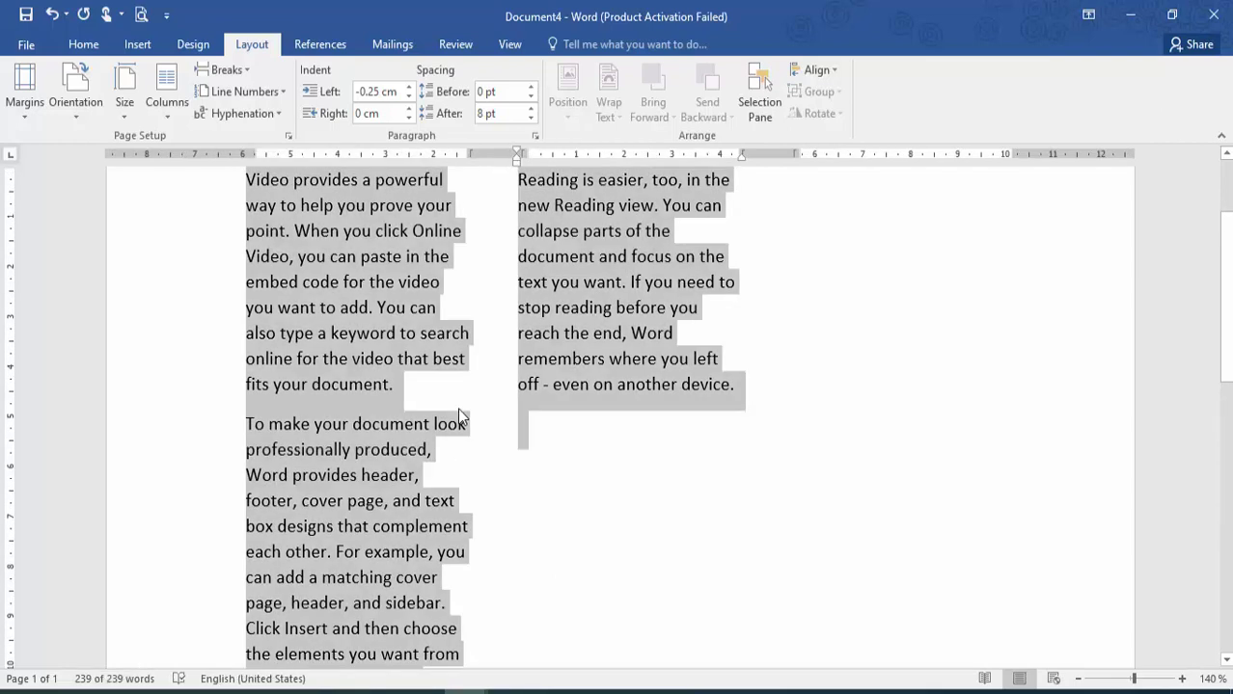
click(185, 87)
click(194, 196)
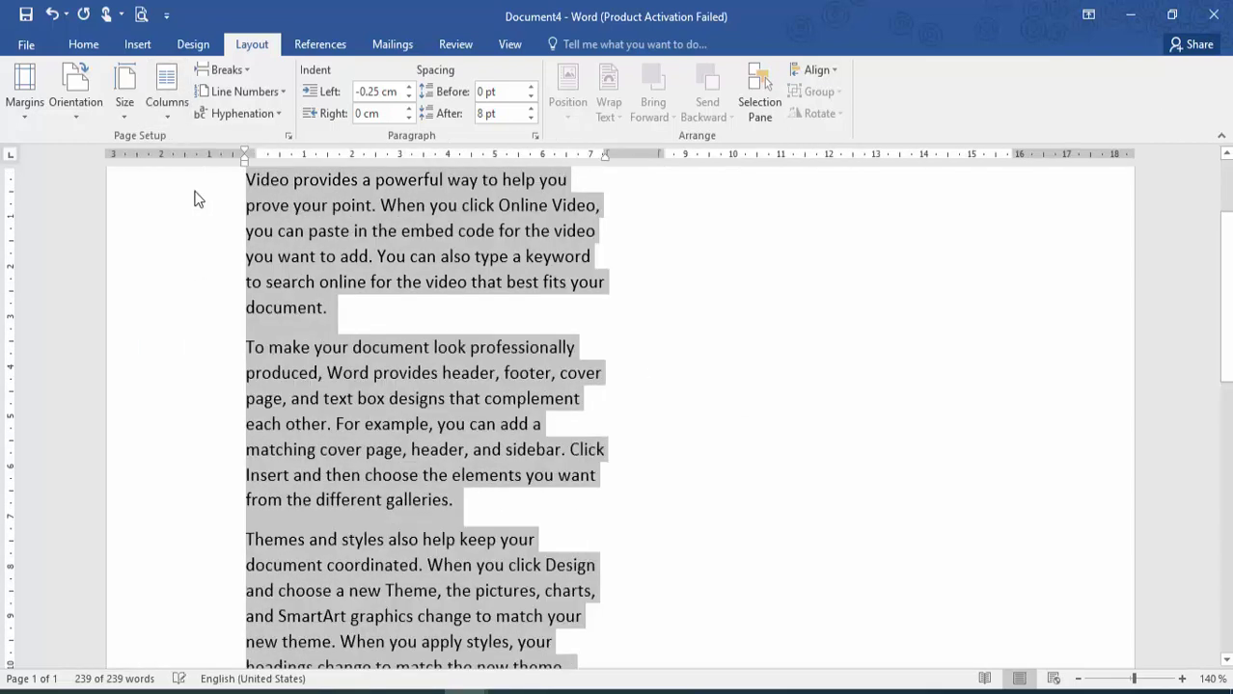
key(ctrl+Home)
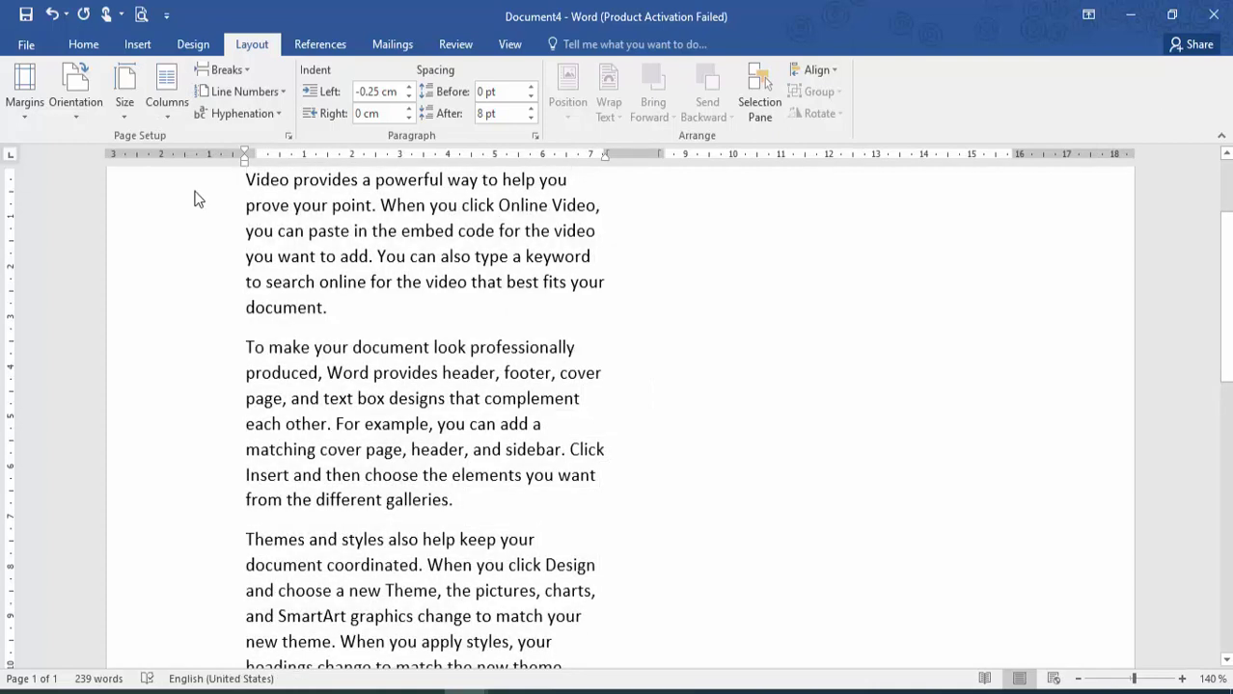
key(ctrl+a)
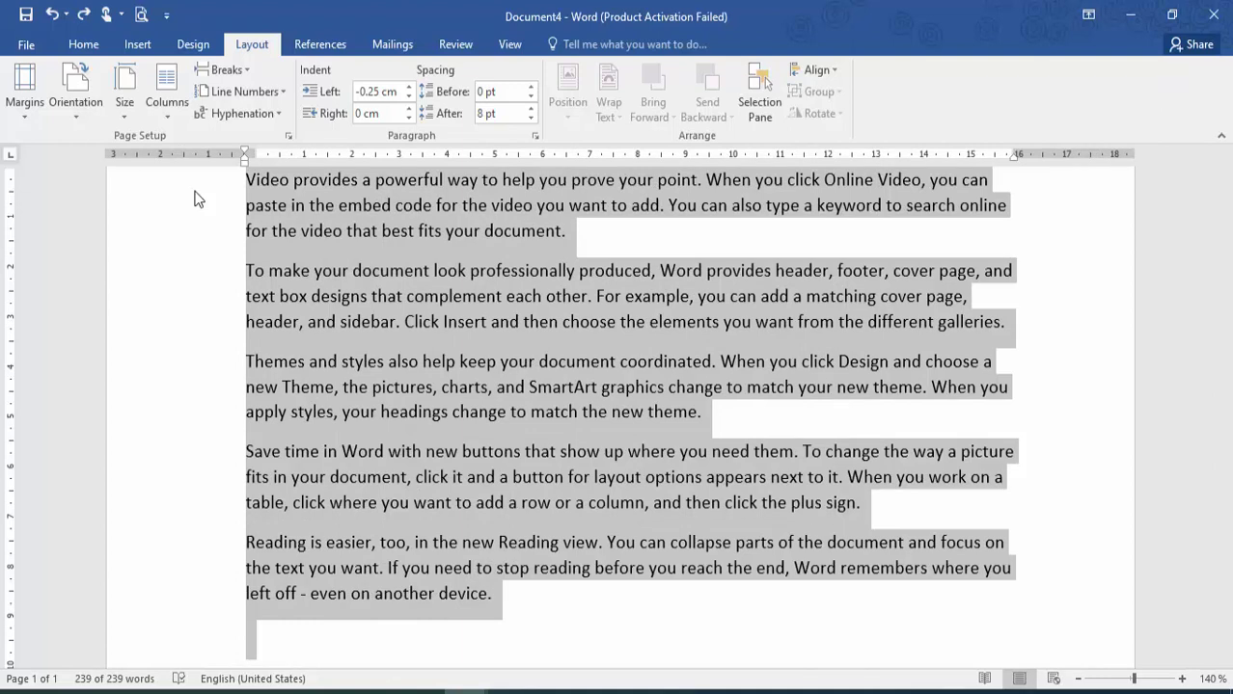
click(341, 321)
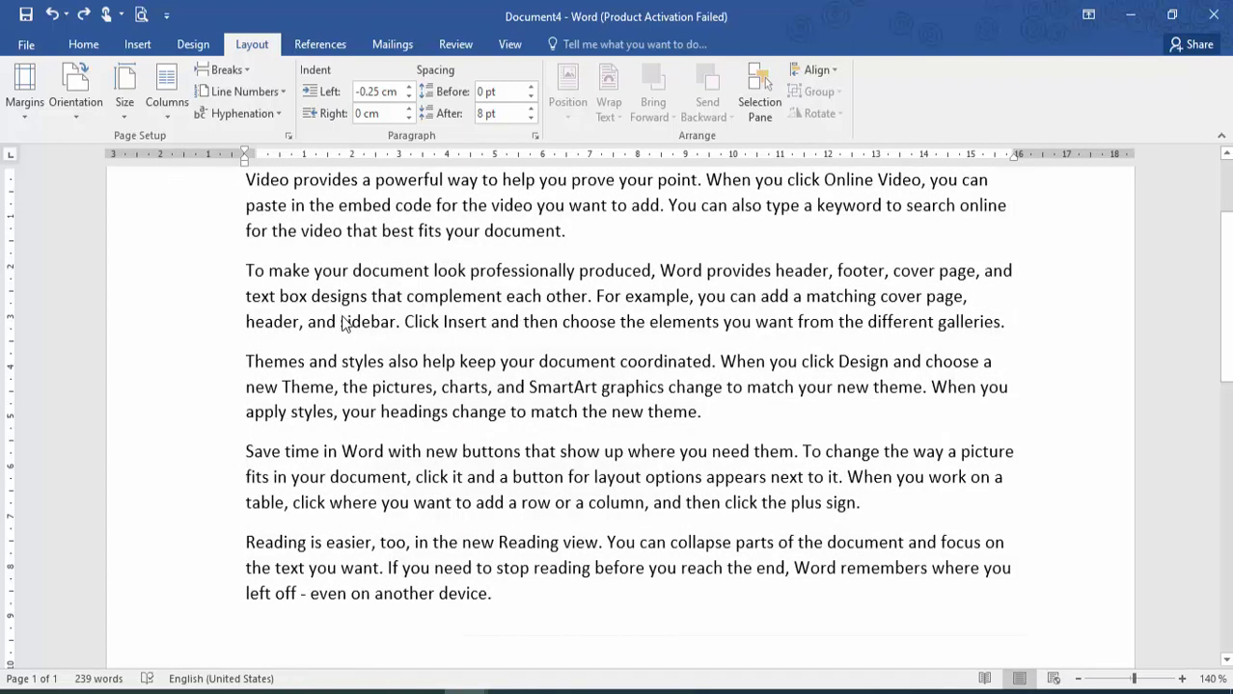
- Review the available page break and section break types without inserting one
click(239, 70)
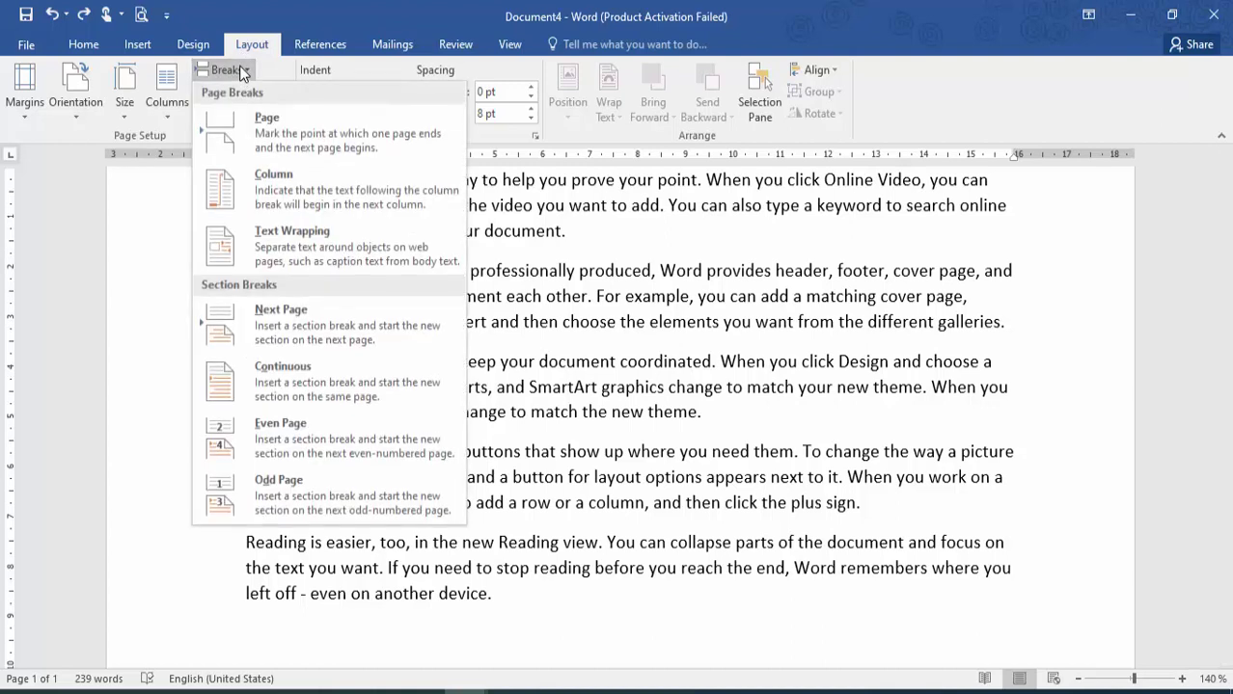
click(356, 8)
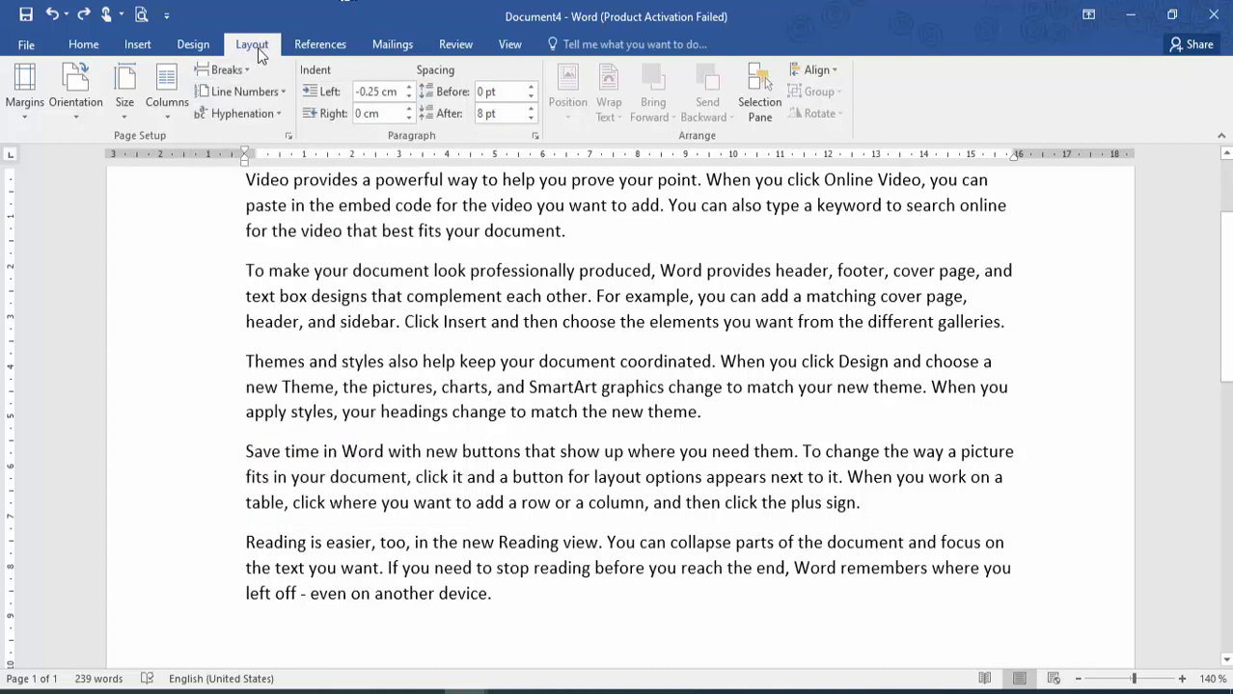
click(240, 70)
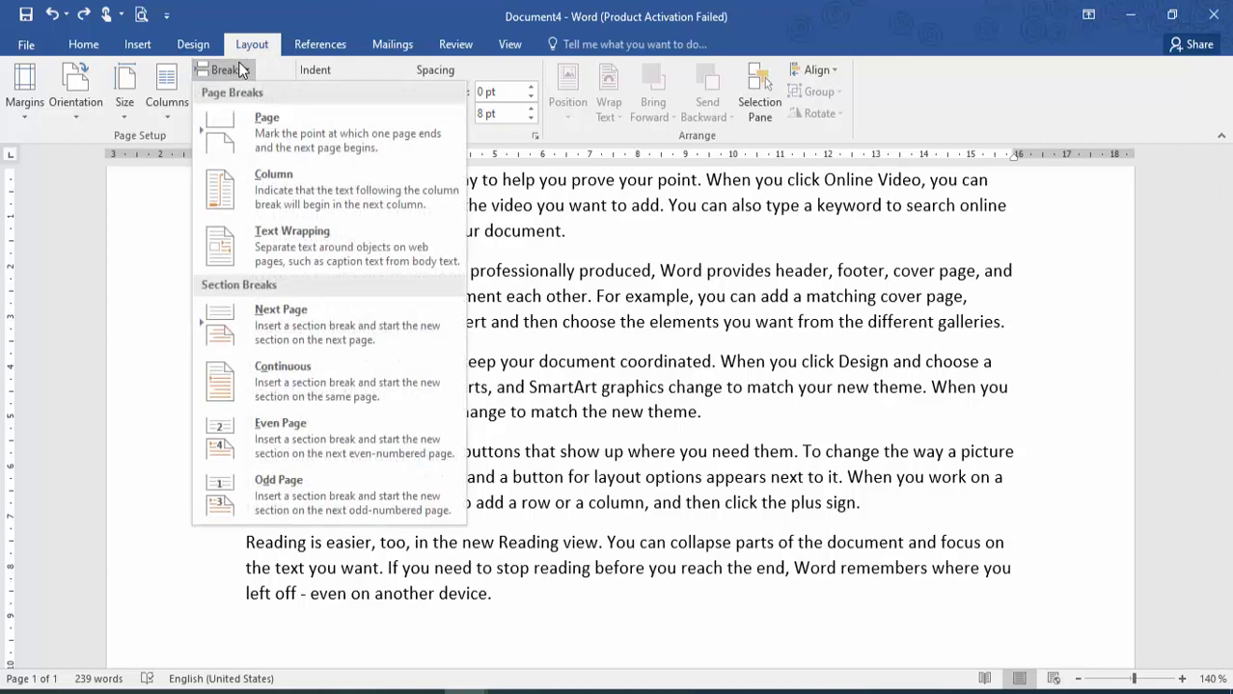
click(405, 6)
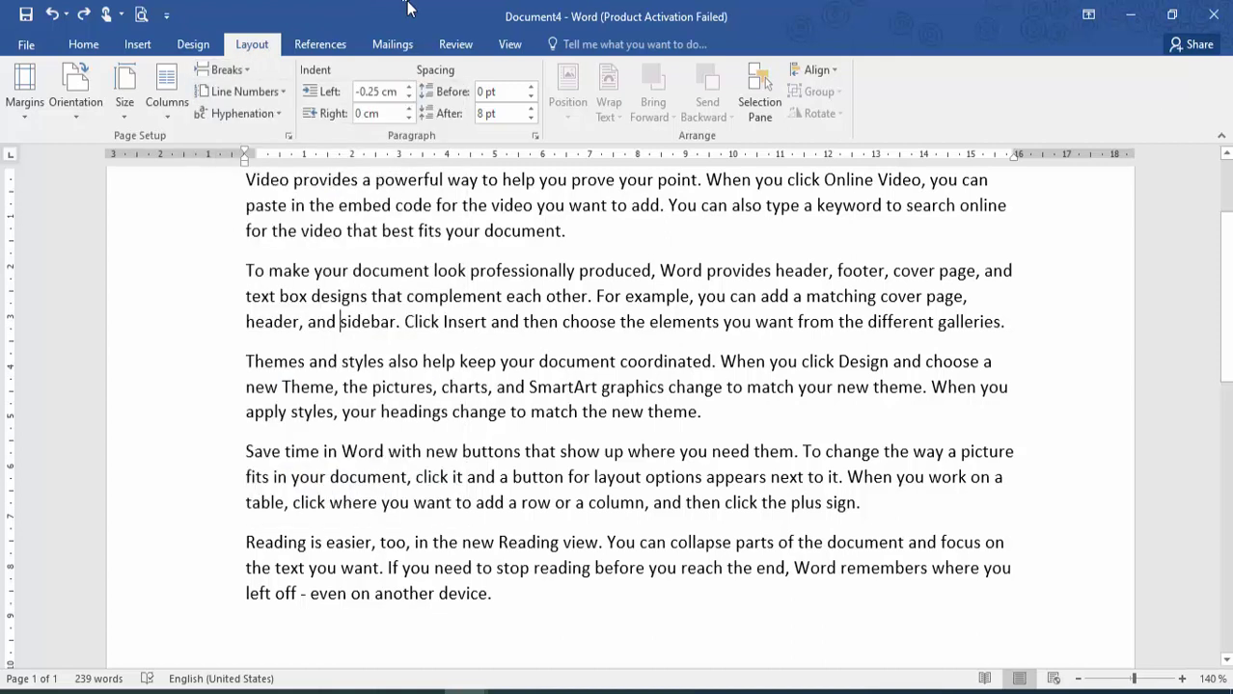
- Turn on Continuous line numbering, then switch it to Restart Each Page
click(265, 90)
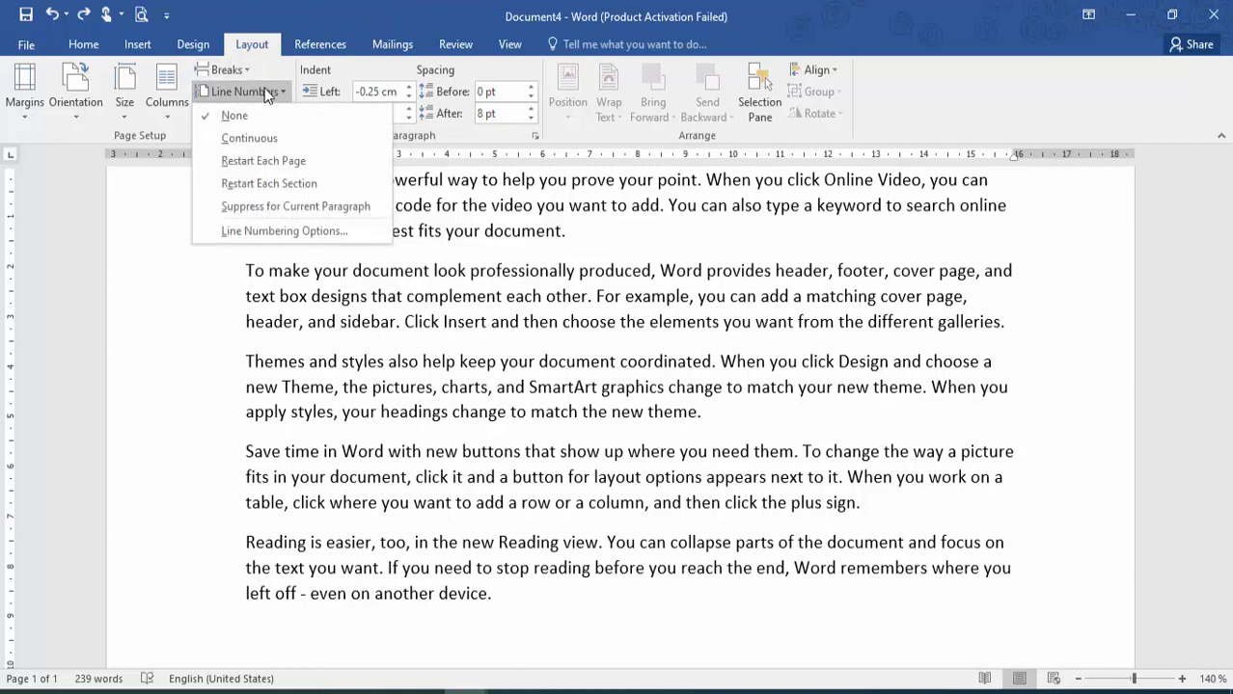
click(263, 144)
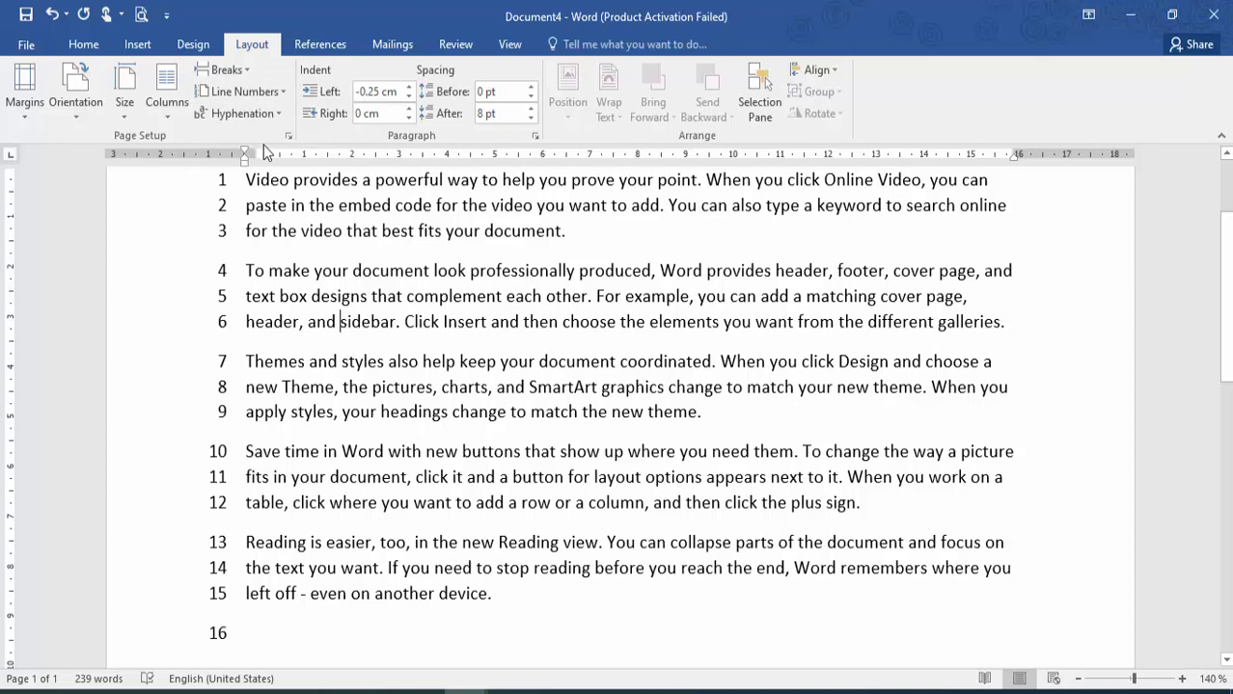
click(267, 93)
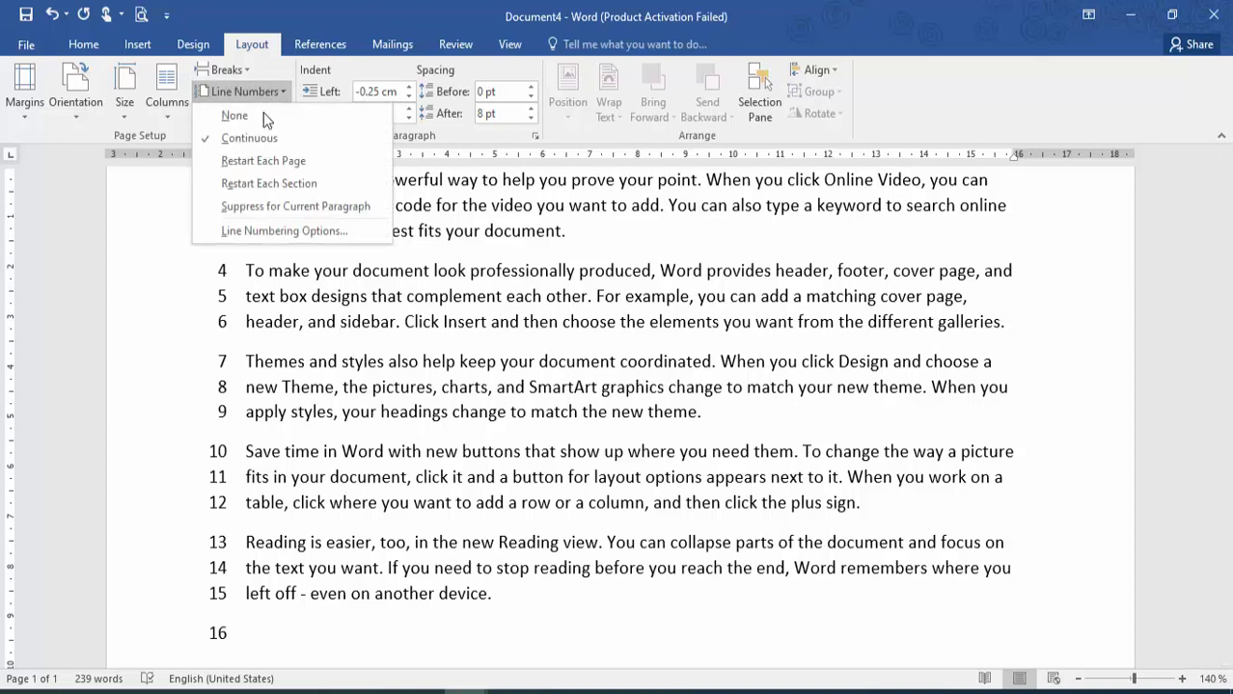
click(252, 162)
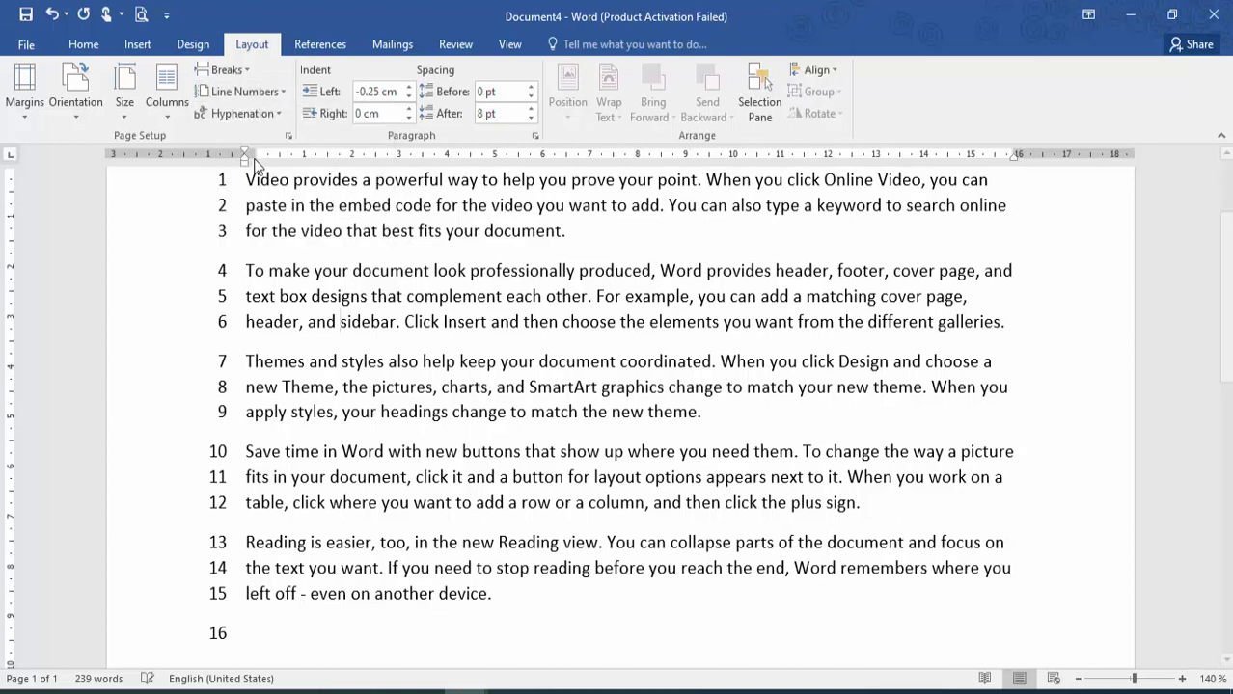
- Add blank lines after the last paragraph until a second page begins, and check the line numbers there
click(330, 360)
key(Down)
key(ctrl+End)
key(Return)
key(Return)
key(Return)
key(Return)
key(Return)
key(Return)
key(Return)
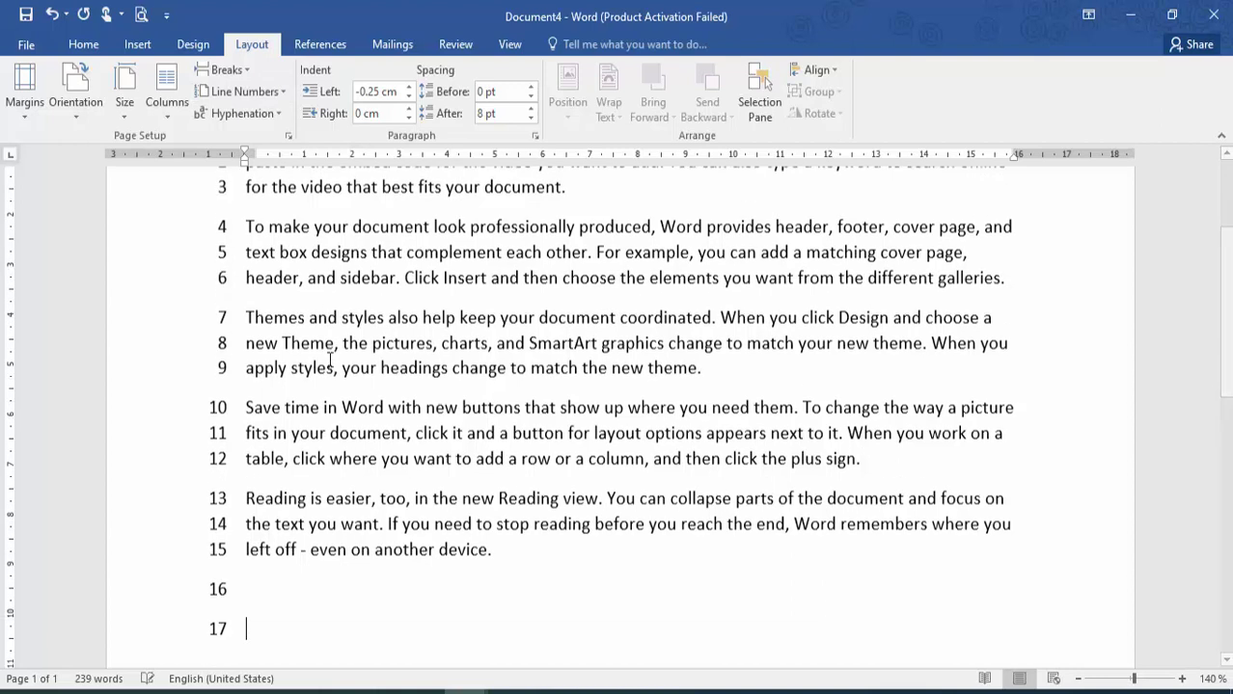
key(Return)
key(Return)
key(Return)
key(Return)
key(Return)
key(Return)
key(Return)
key(Return)
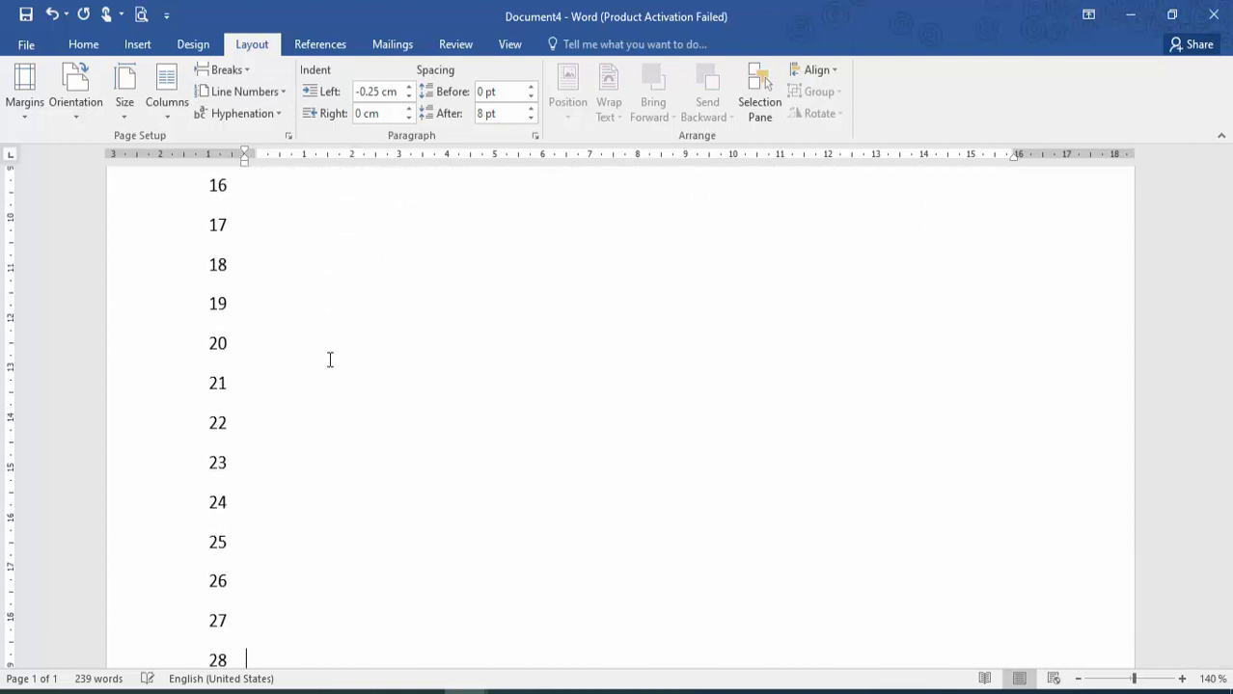
key(Return)
key(Return)
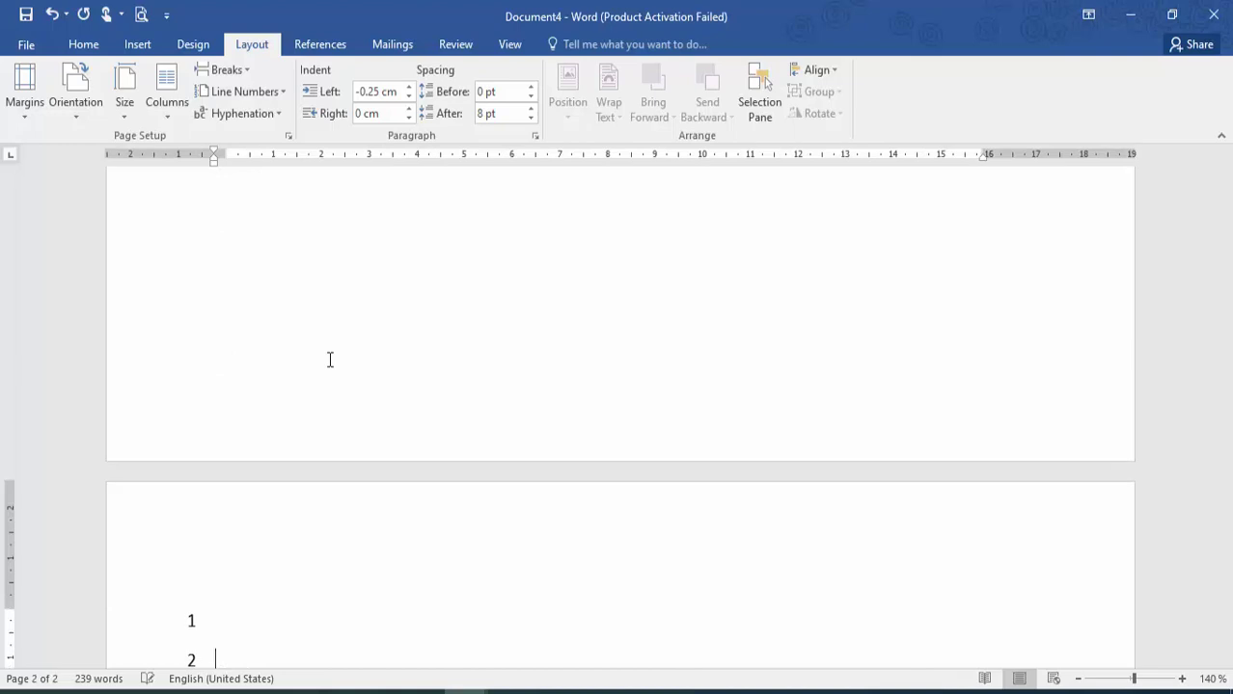
key(Up)
key(Down)
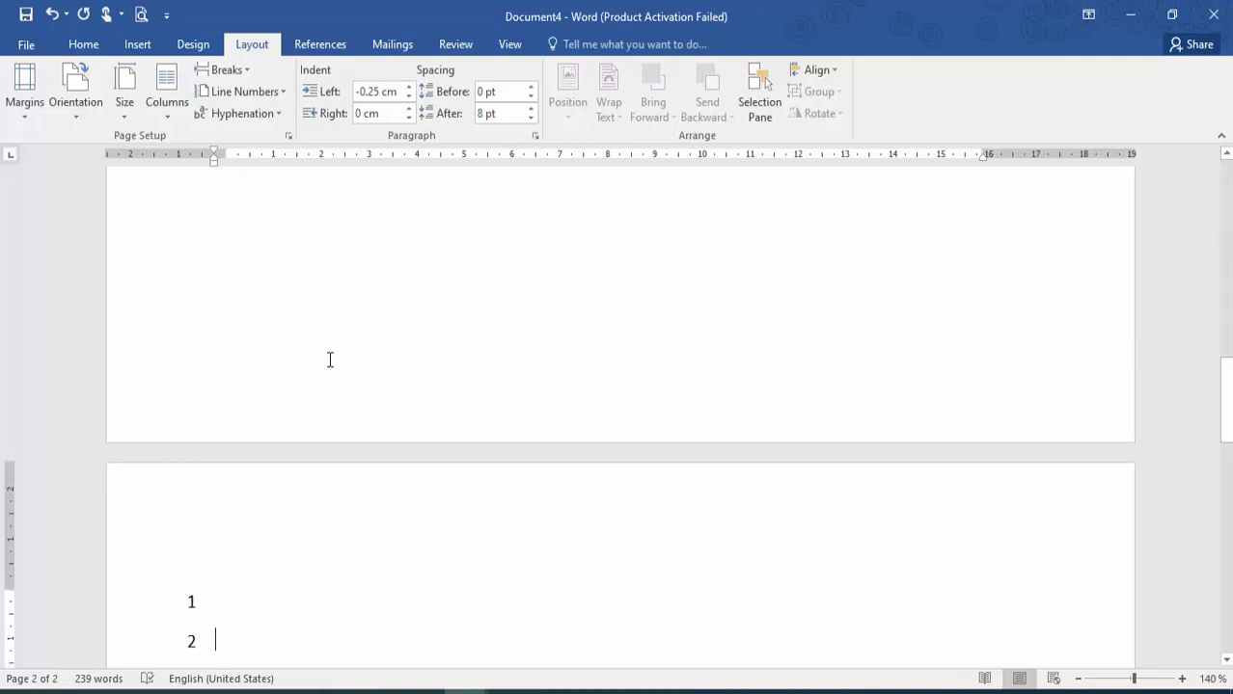
key(Up)
scroll(329, 360, up, 10)
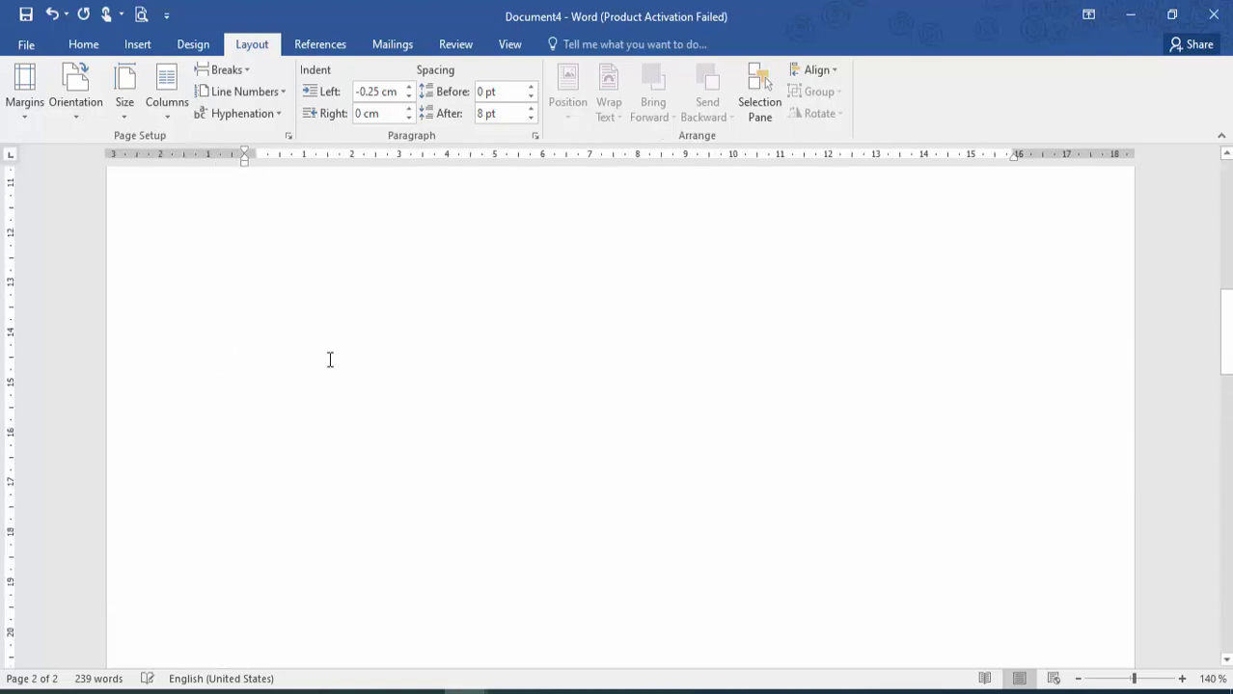
scroll(330, 360, up, 1)
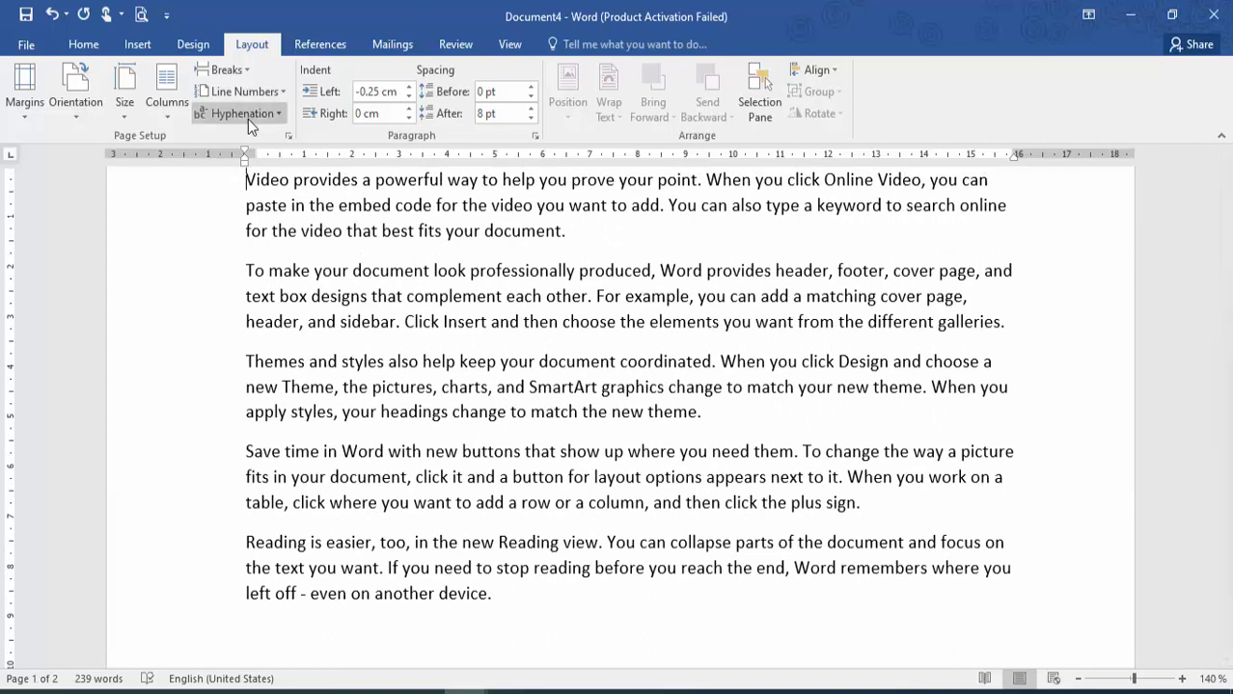
- Change the line numbering to Continuous and check how the numbers run onto the second page
click(263, 90)
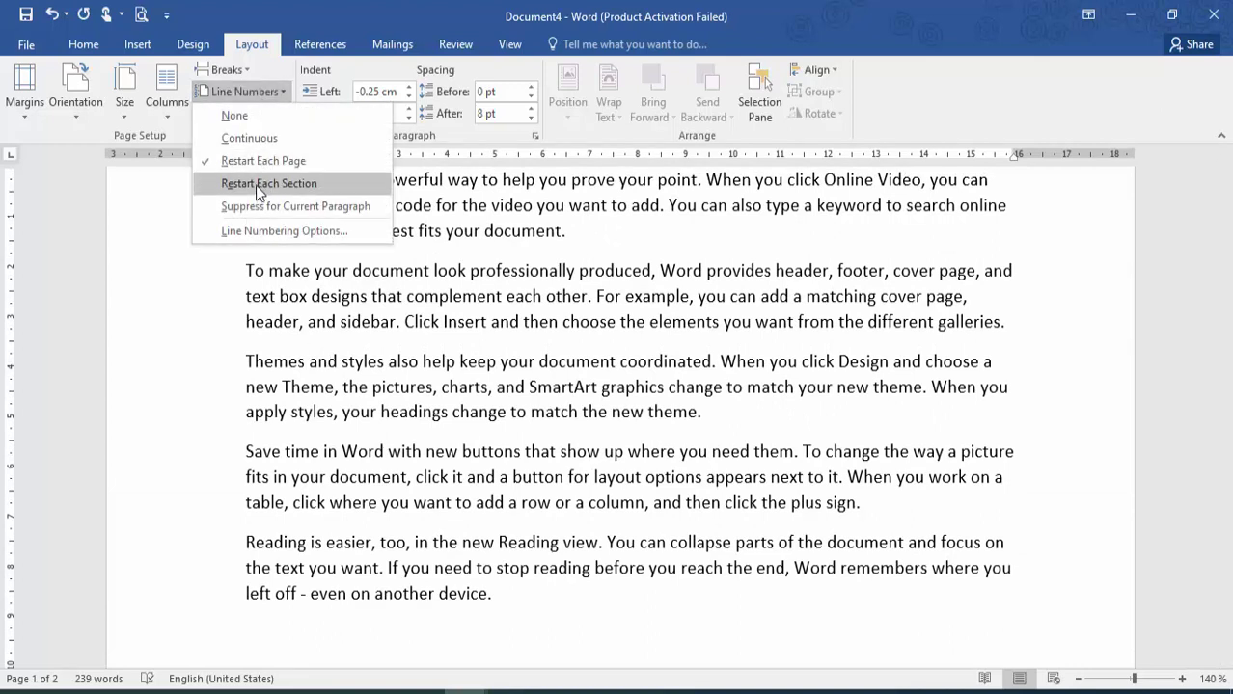
click(261, 136)
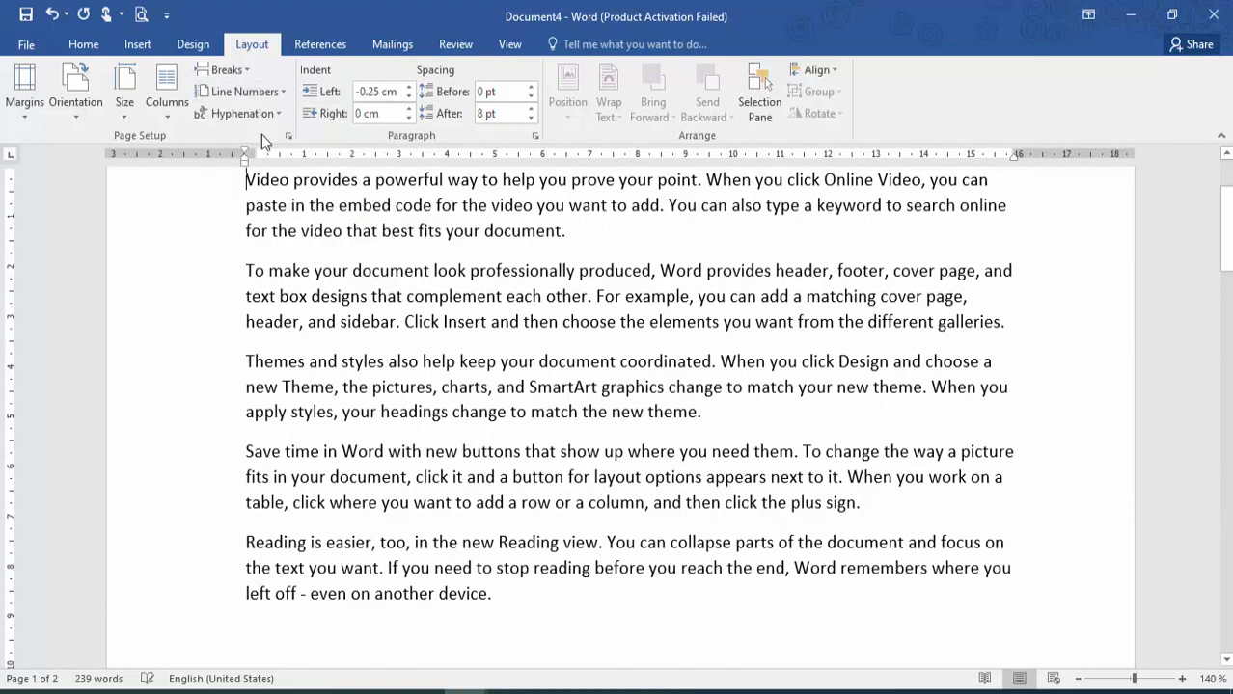
key(Down)
key(Down)
key(Down)
key(Down)
key(Down)
key(Down)
key(Down)
key(Down)
key(Down)
key(Down)
key(Down)
key(Down)
key(Down)
key(Down)
key(Down)
key(Down)
key(Down)
key(Down)
key(Down)
key(Down)
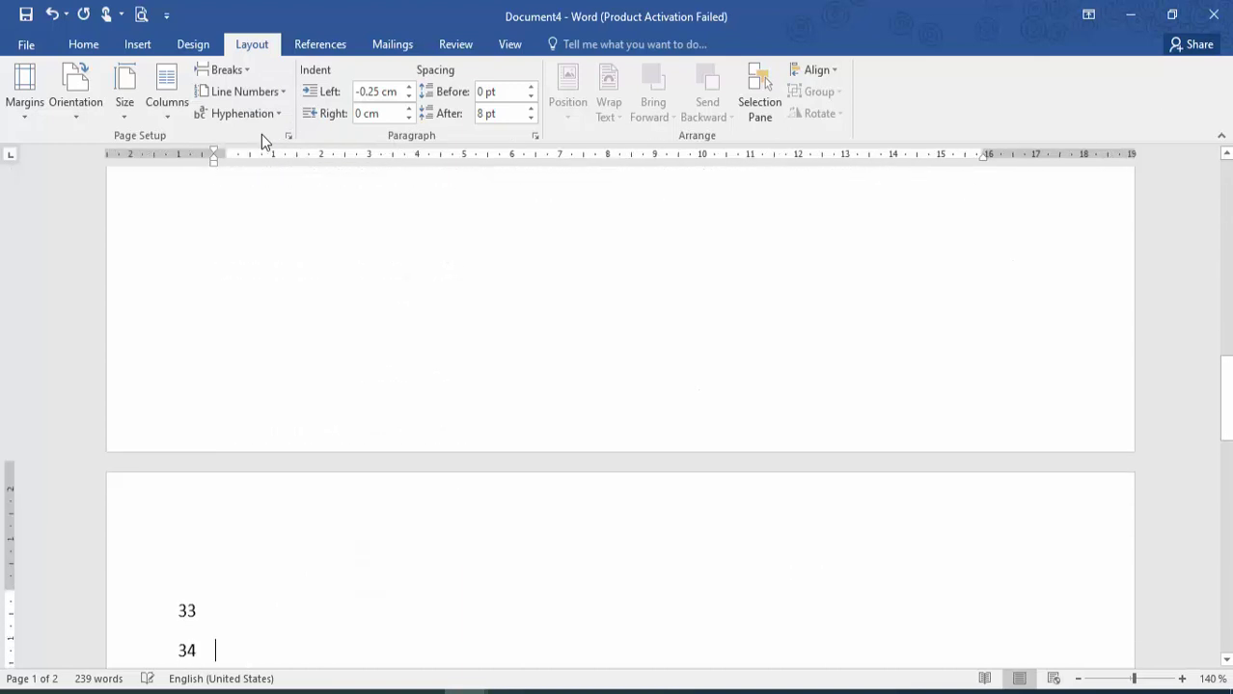
key(Up)
key(Up)
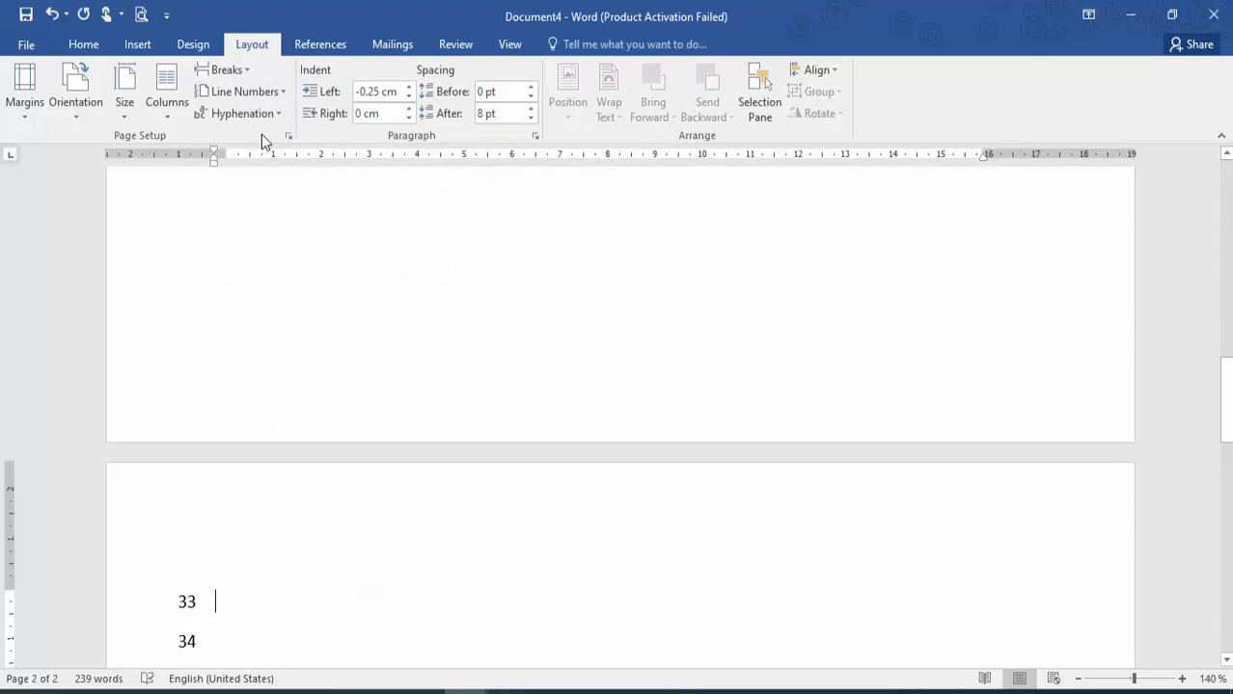
key(Up)
key(Up)
key(Up)
key(Up)
key(Up)
key(Up)
key(Up)
key(Up)
key(Up)
key(Up)
key(Up)
key(Up)
key(Up)
key(Up)
key(Up)
key(Up)
key(Up)
key(Up)
key(Up)
key(Up)
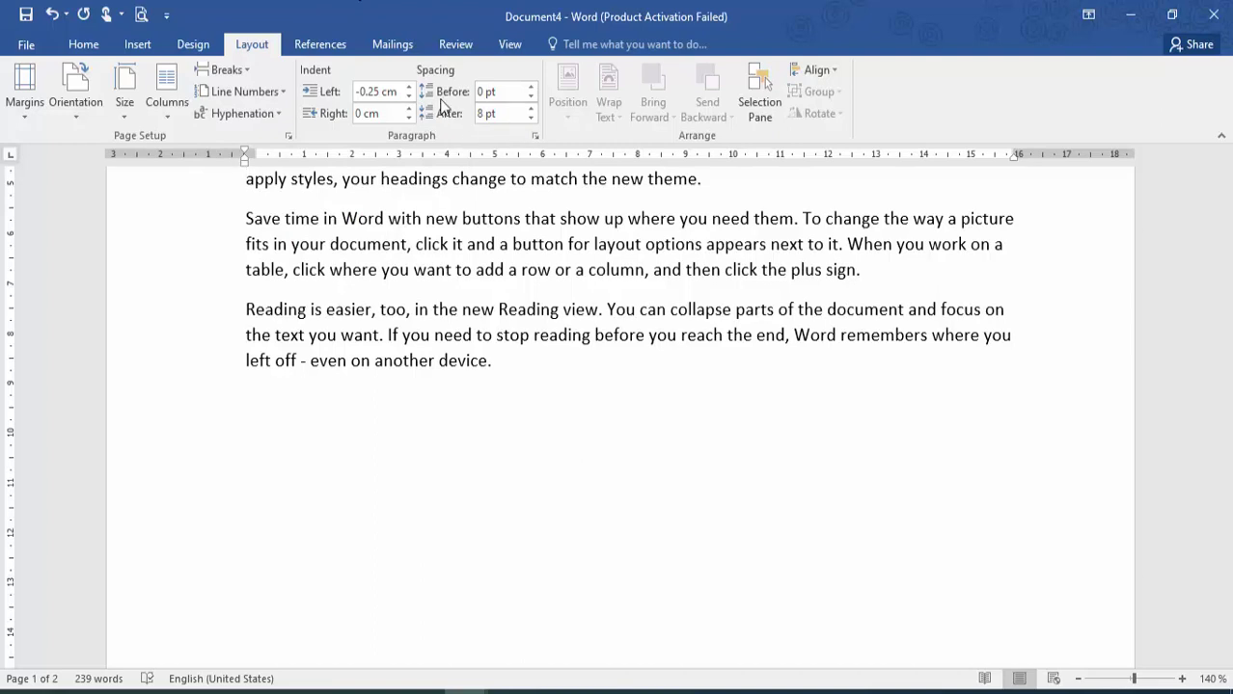
- Set the left indent of the "Themes and styles" paragraph to 0.7 cm
scroll(800, 234, up, 5)
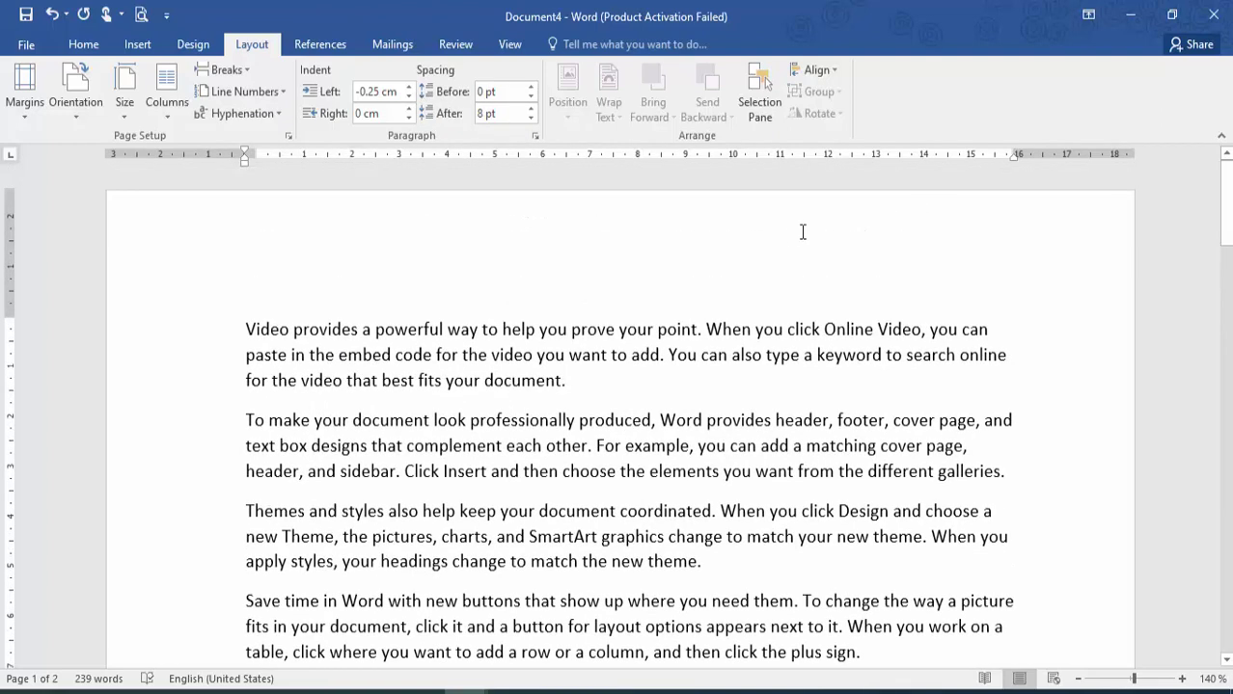
click(408, 87)
click(408, 86)
click(408, 87)
click(408, 87)
click(408, 86)
click(408, 87)
click(408, 86)
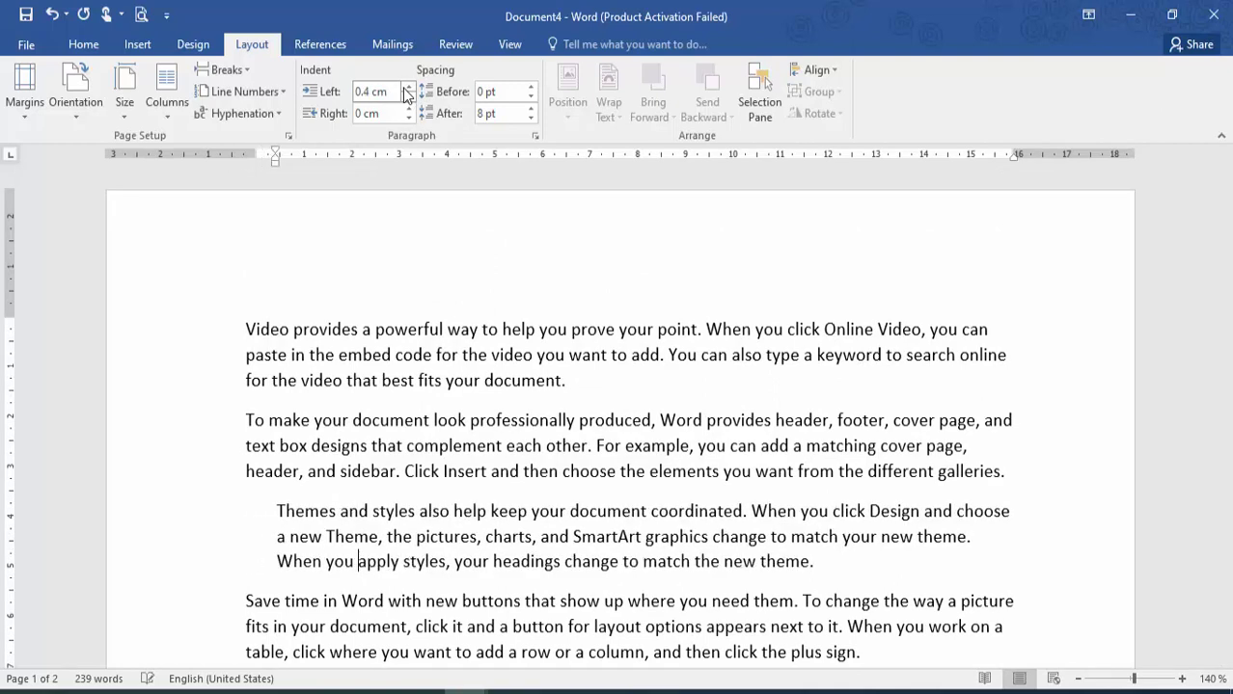
click(408, 86)
click(408, 87)
click(408, 87)
- Set the right indent of the "Themes and styles" paragraph to -0.6 cm
click(409, 118)
click(409, 117)
click(410, 117)
click(410, 117)
click(410, 117)
click(410, 117)
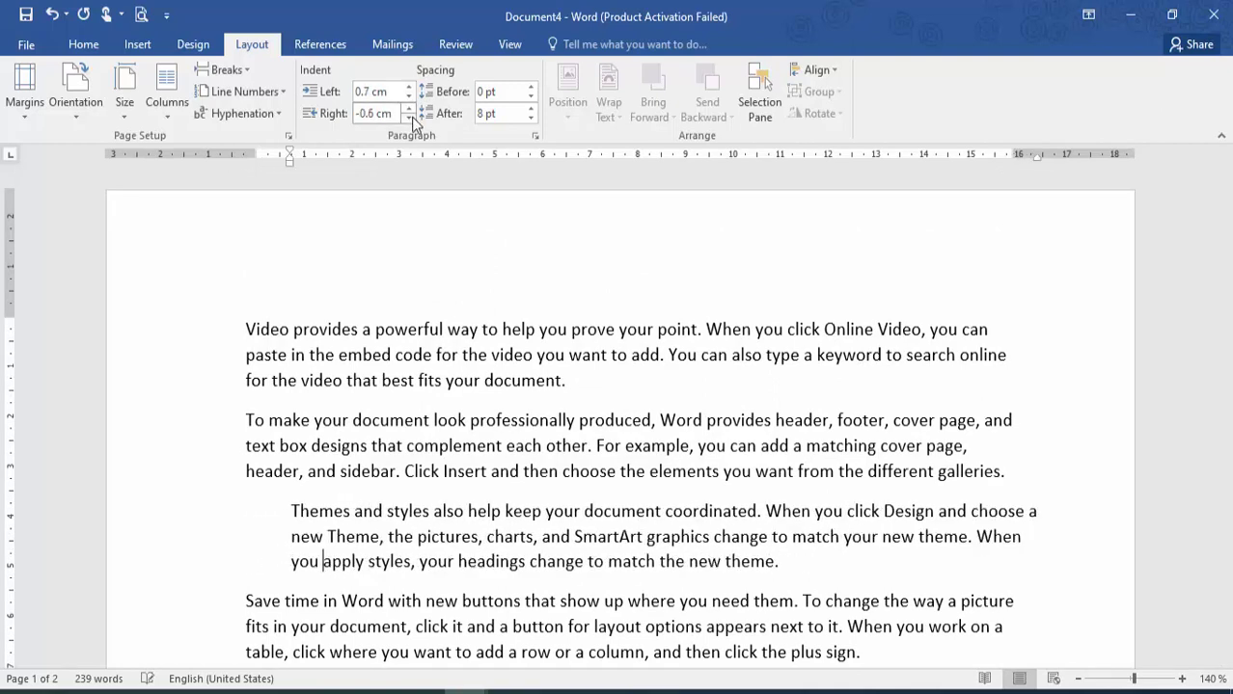
- Set the "Themes and styles" paragraph's right indent to -0.8 cm and its spacing before to 30 pt
click(410, 117)
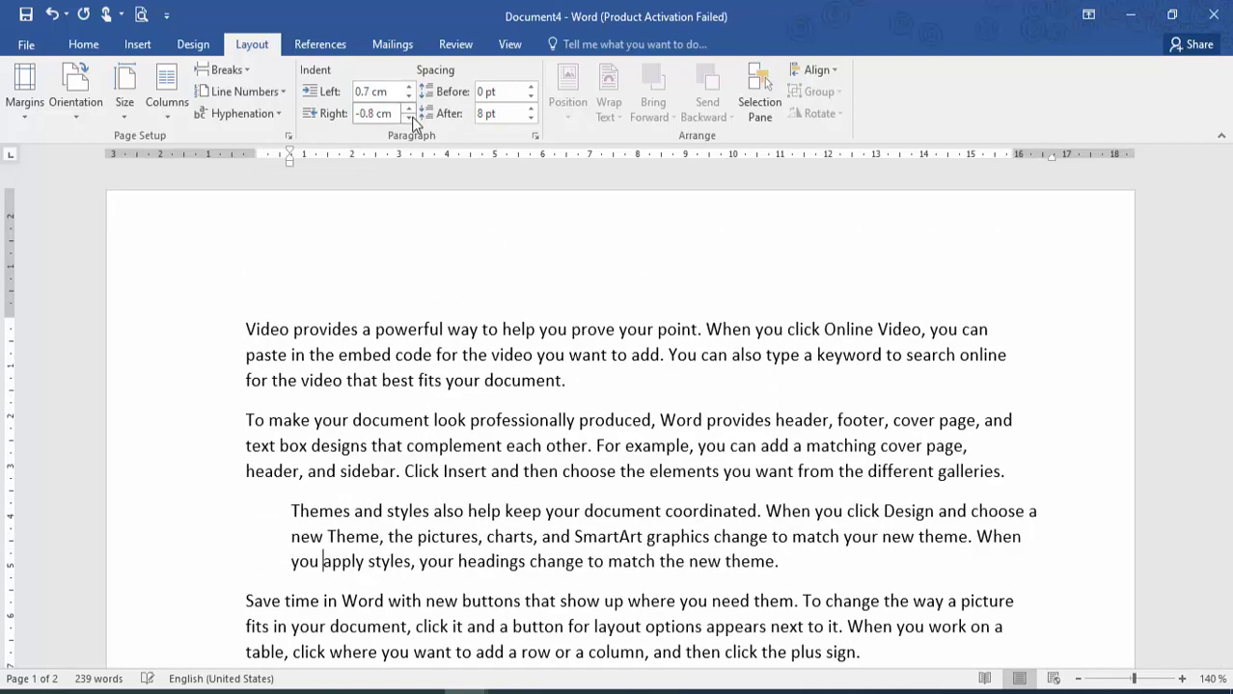
click(531, 87)
click(531, 87)
click(531, 87)
click(530, 87)
click(531, 87)
- Set the spacing after the "Themes and styles" paragraph to 30 pt
click(531, 118)
click(530, 118)
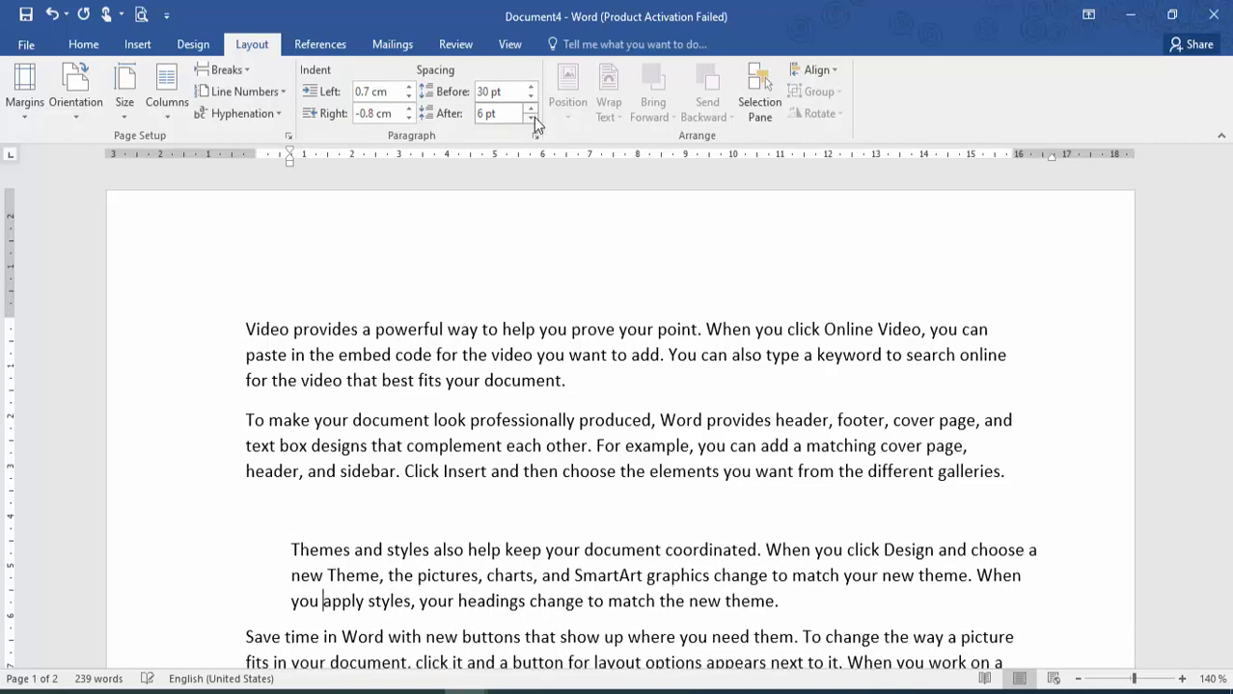
click(530, 117)
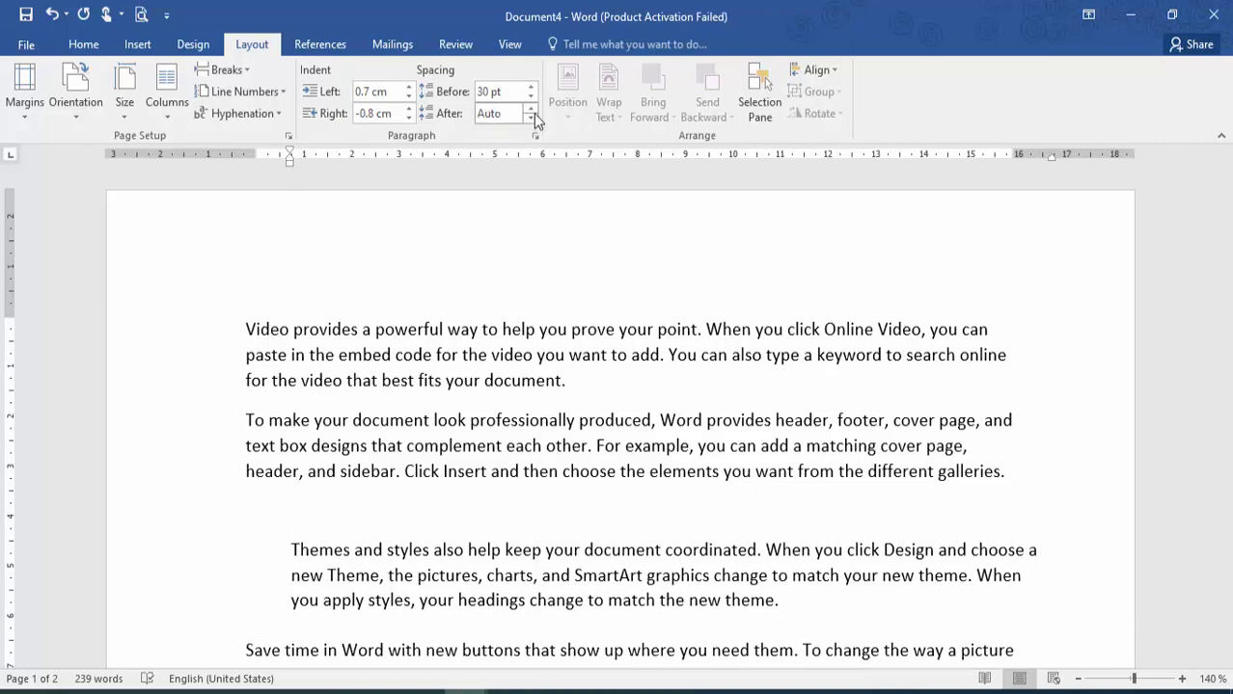
click(535, 109)
click(535, 109)
click(534, 109)
click(534, 109)
click(534, 109)
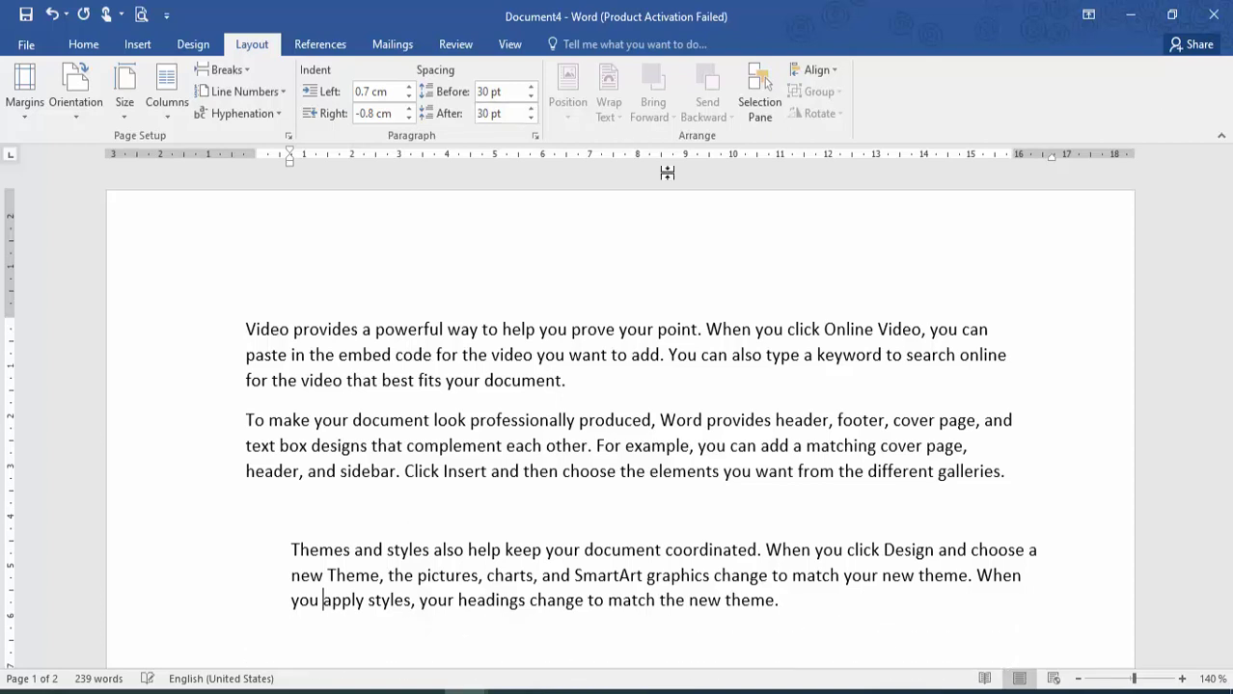
- Look at the Selection pane, close it, and view the available object alignment options
click(665, 329)
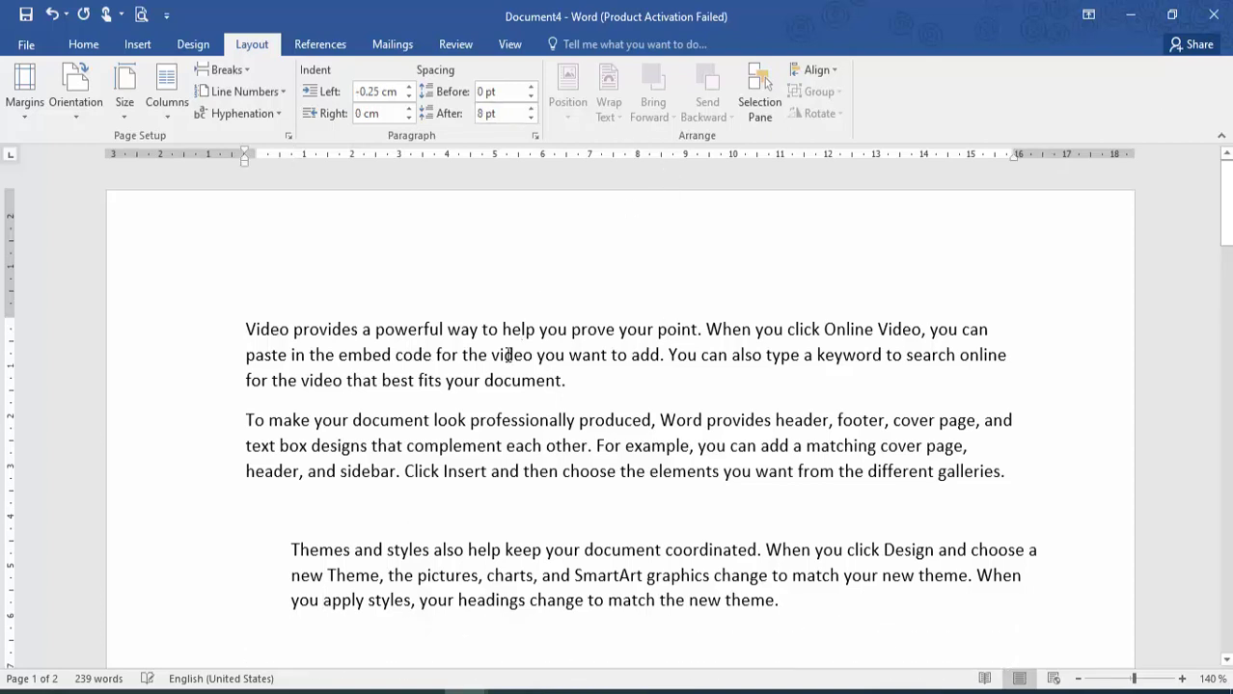
click(762, 97)
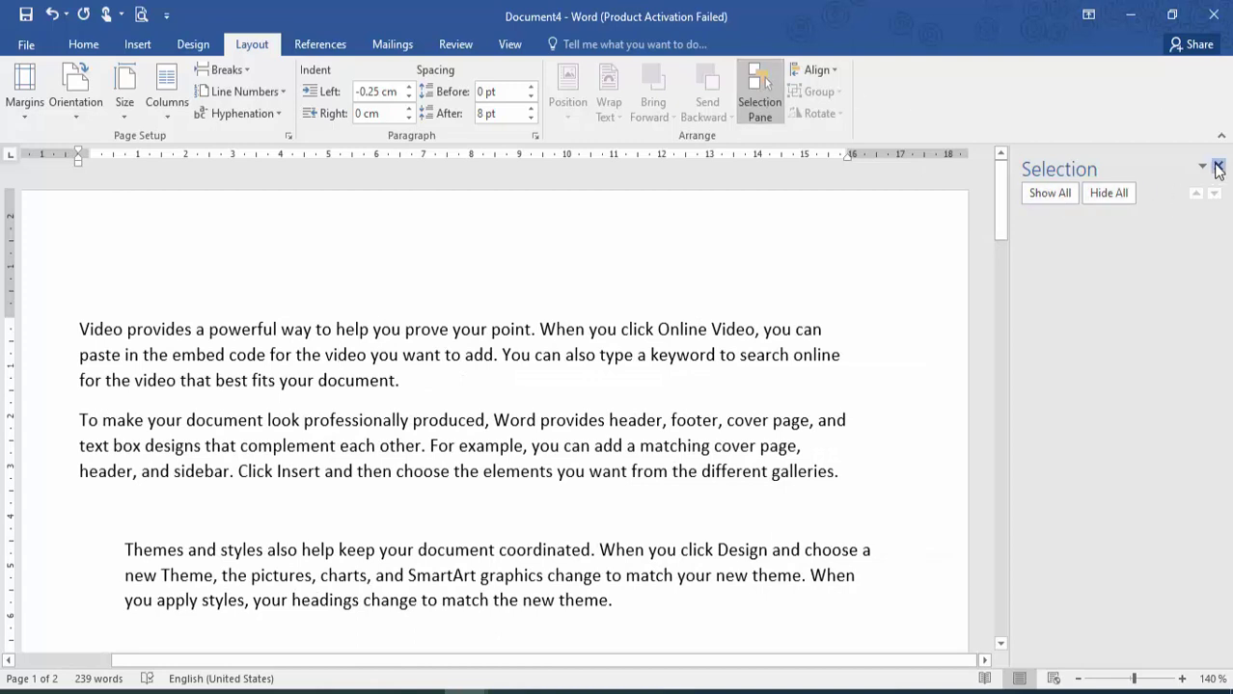
click(1218, 170)
click(834, 72)
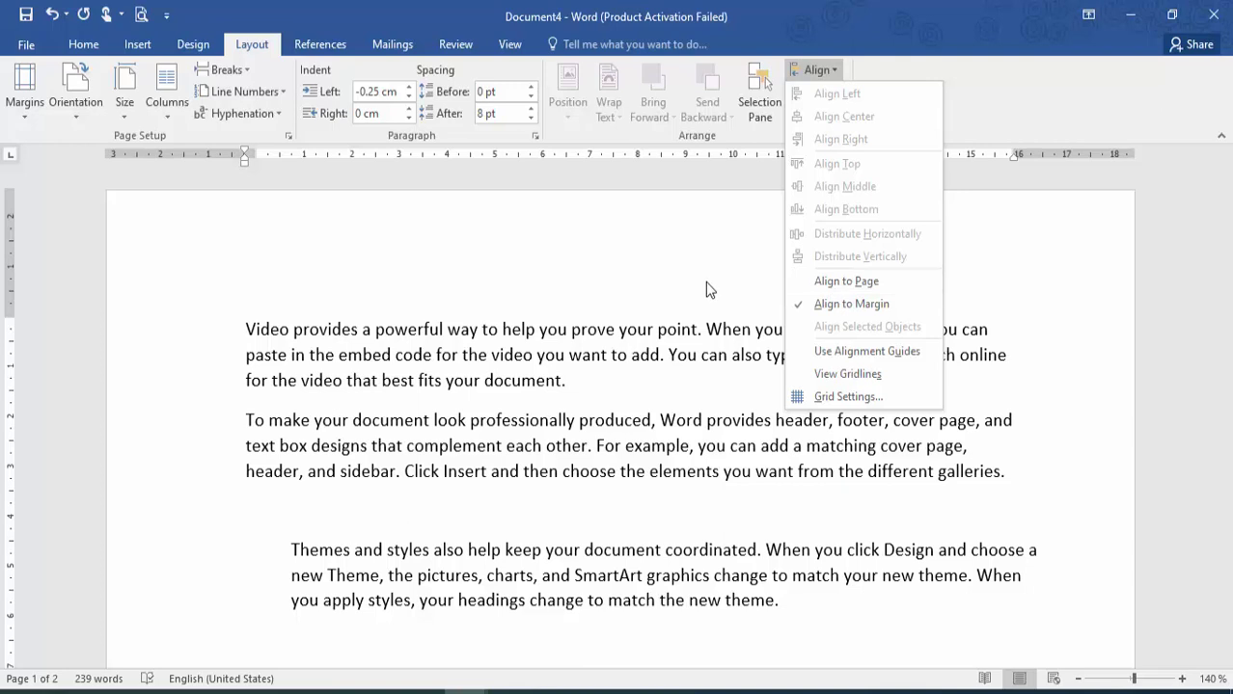
click(393, 8)
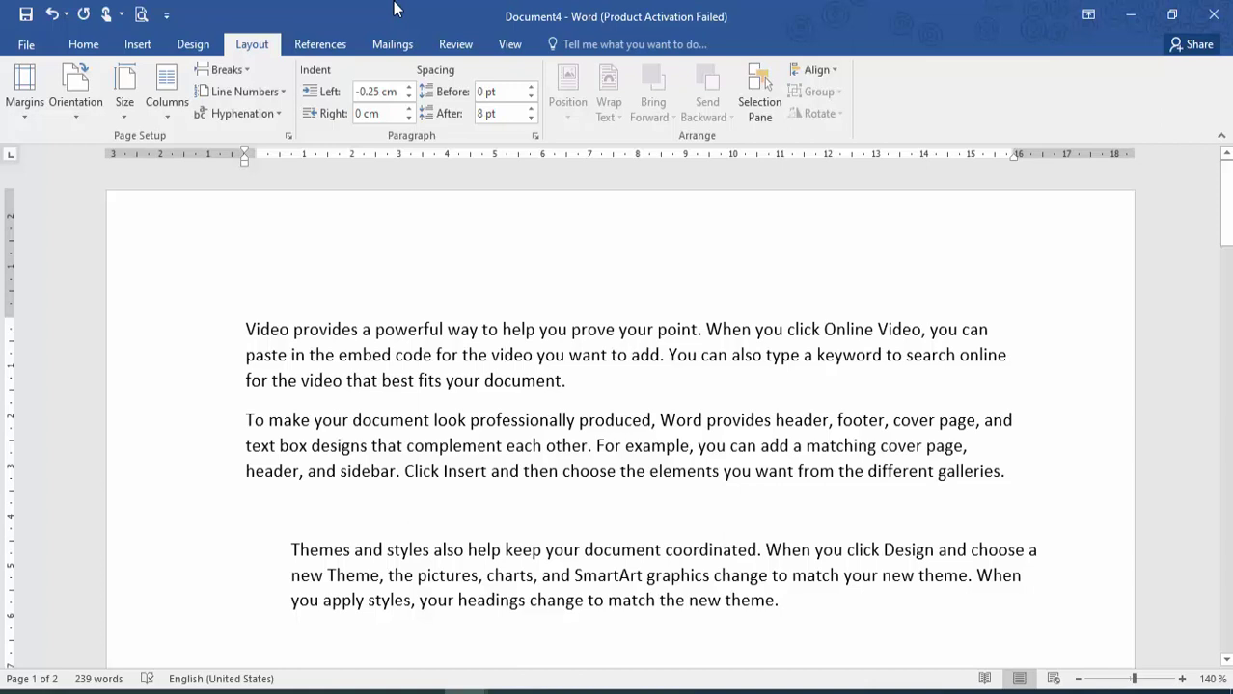
- Open the print preview and view the page range and printer choices without changing them
key(ctrl+p)
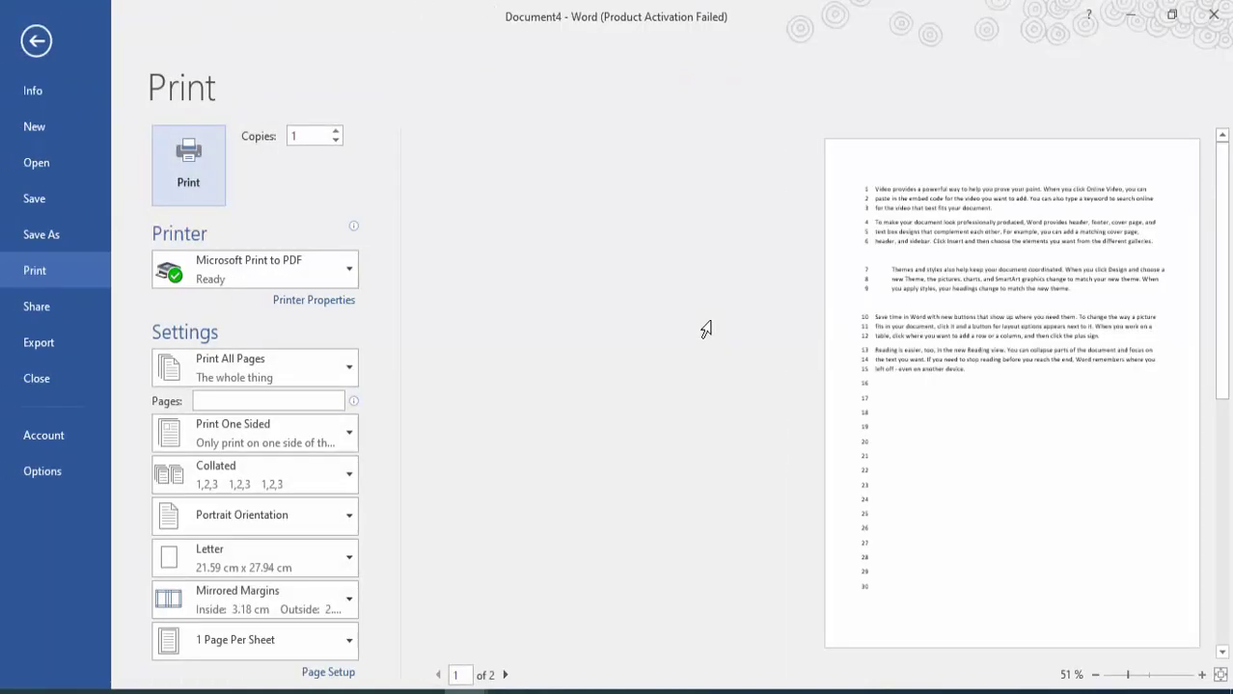
click(347, 370)
click(346, 369)
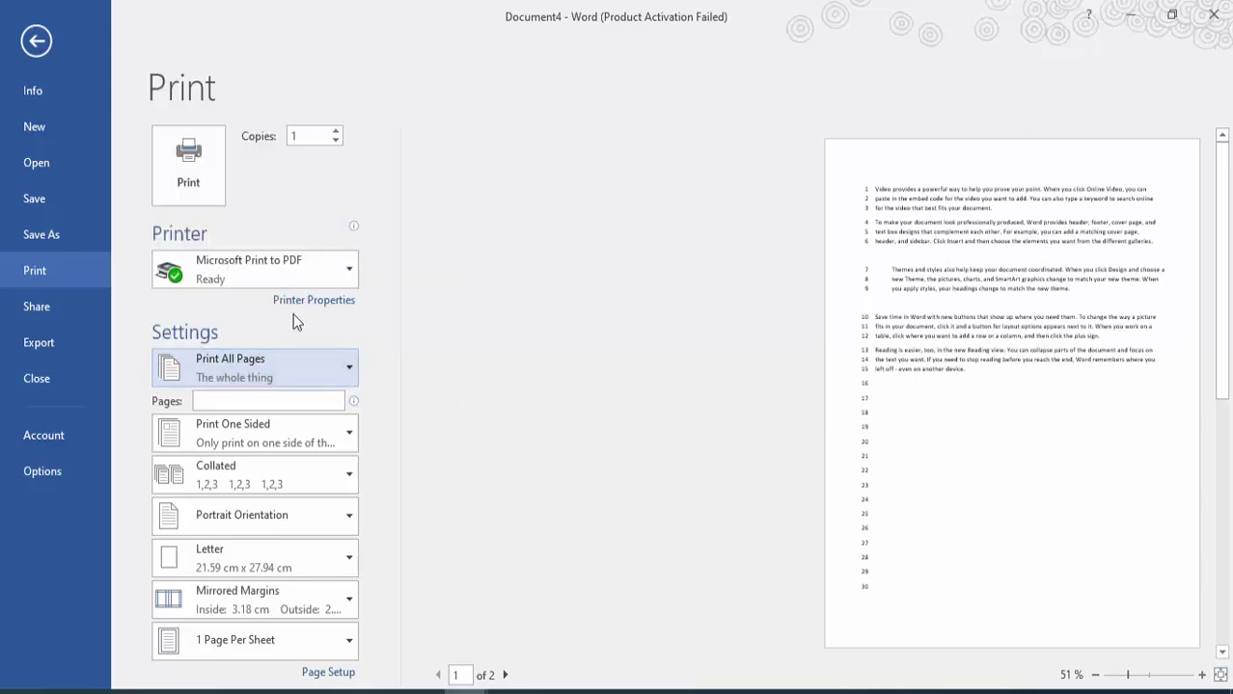
click(277, 271)
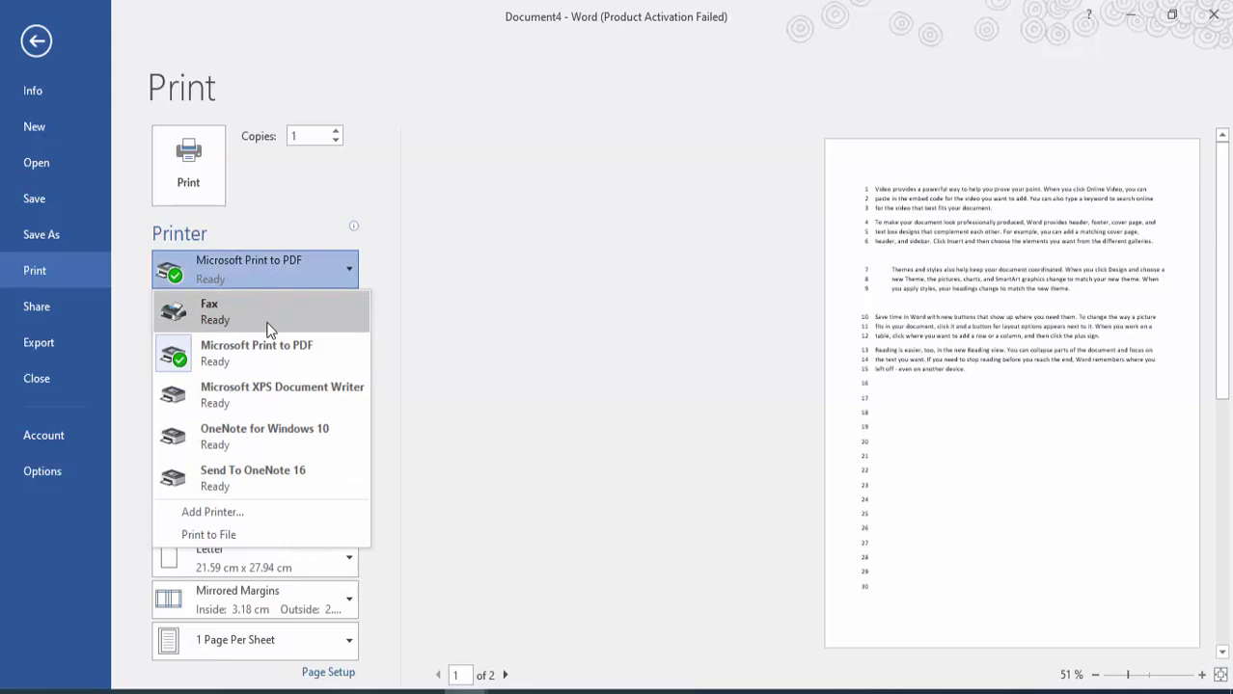
click(600, 311)
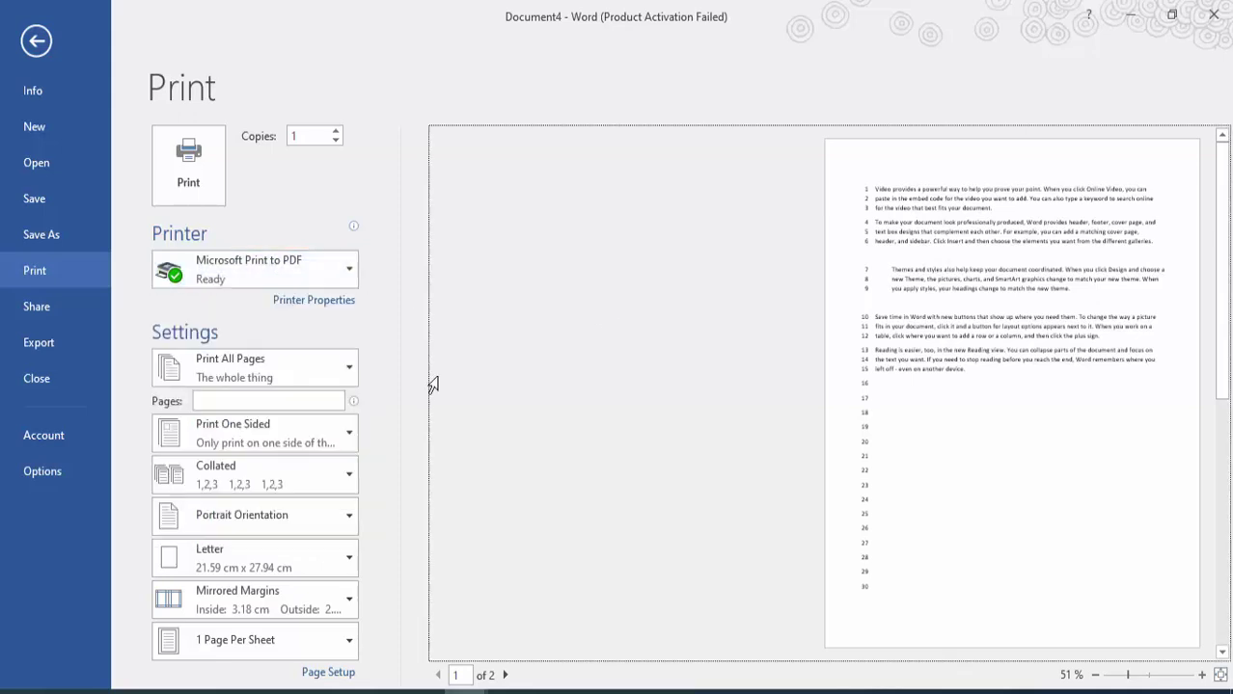
- Switch the print orientation to Landscape and return it to Portrait
click(270, 530)
click(254, 600)
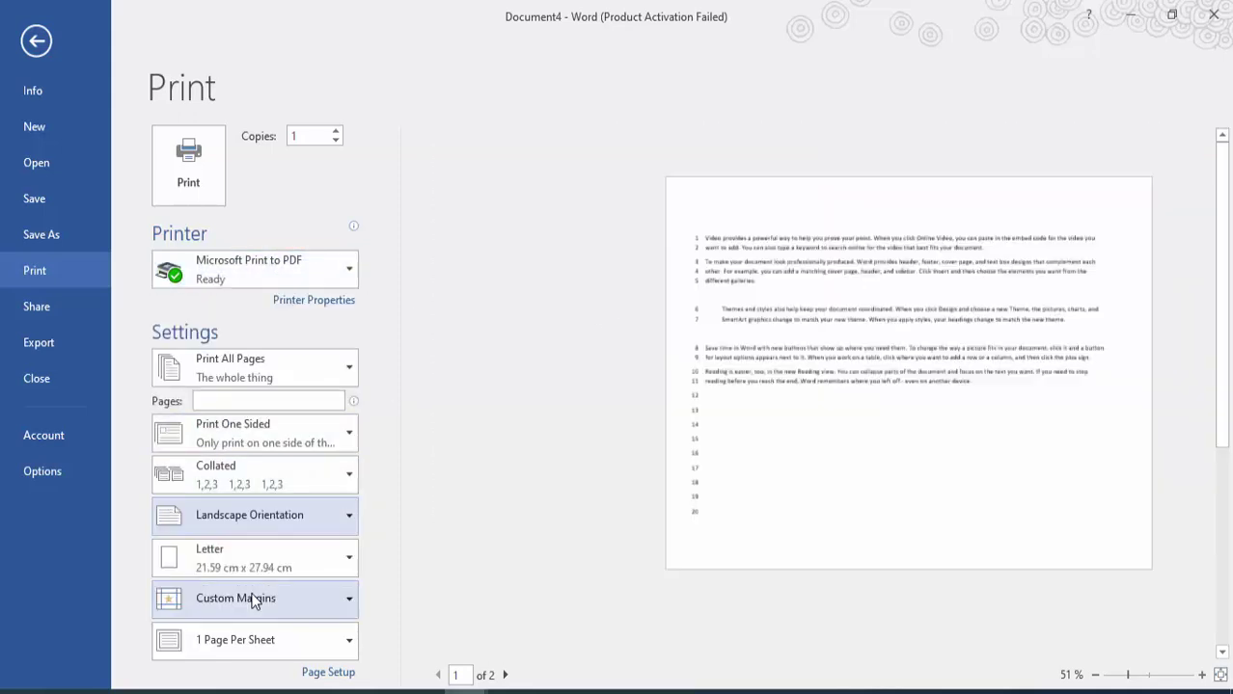
click(251, 518)
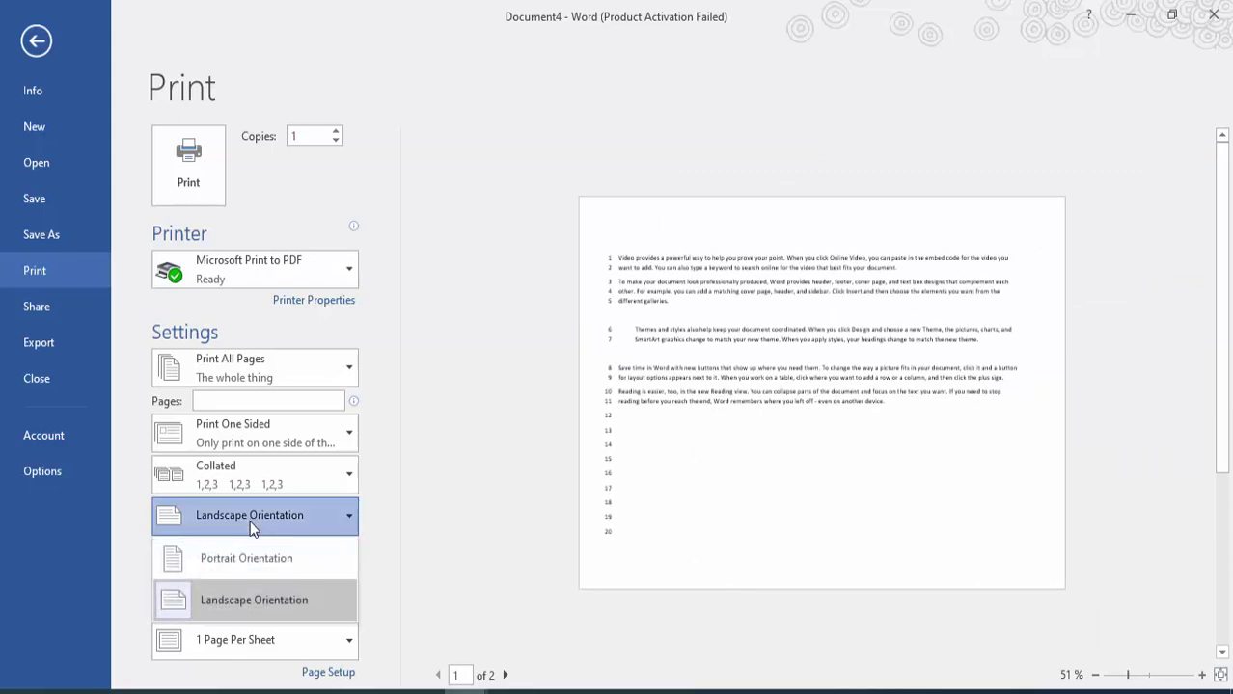
click(247, 552)
- Set the paper size to A4 and the margins to Normal in the print settings, and leave the print view
click(247, 551)
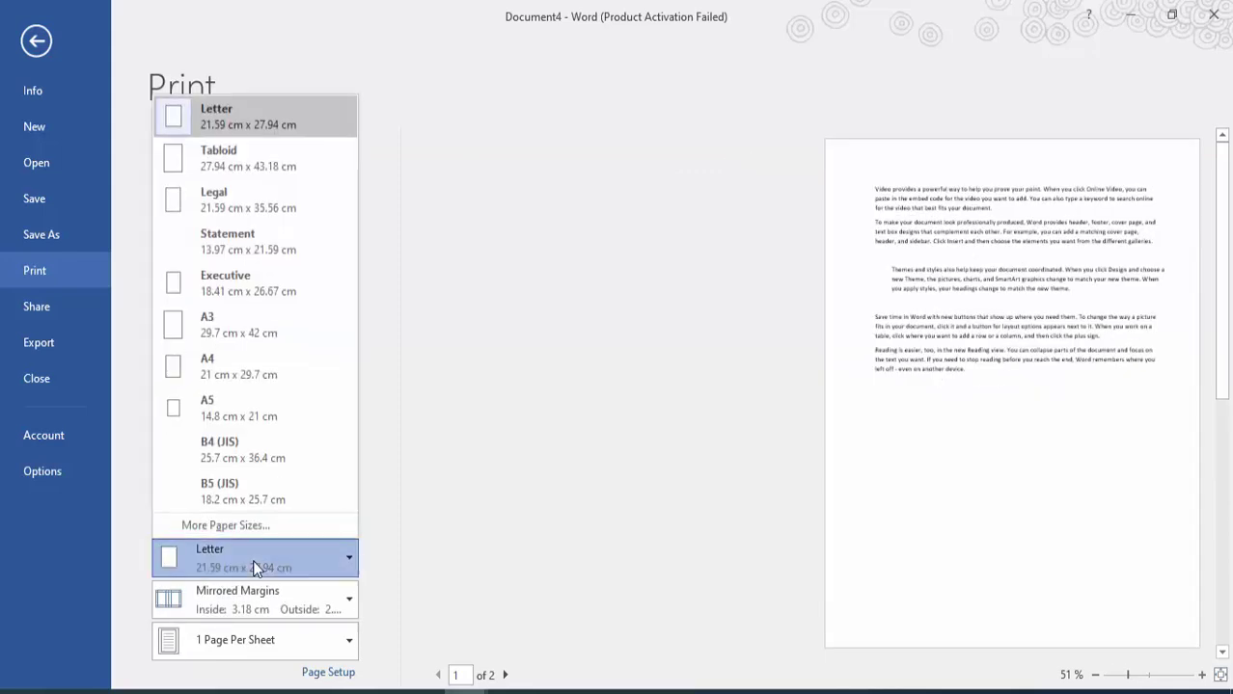
click(256, 366)
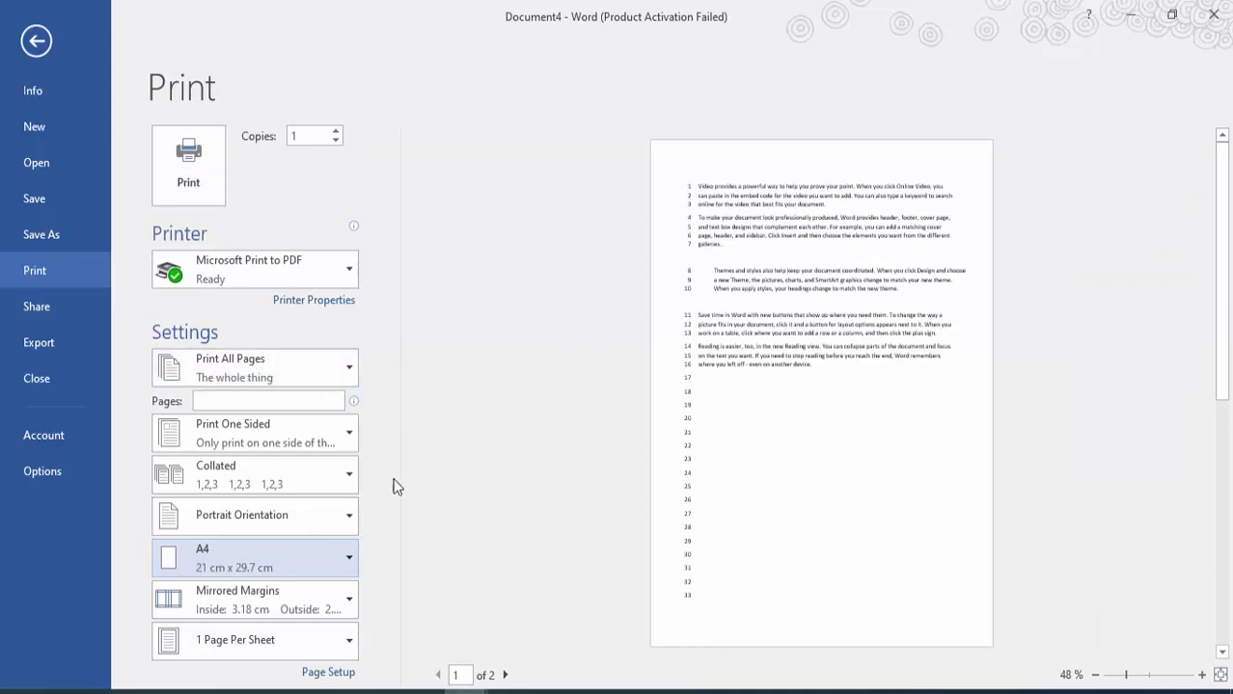
click(284, 610)
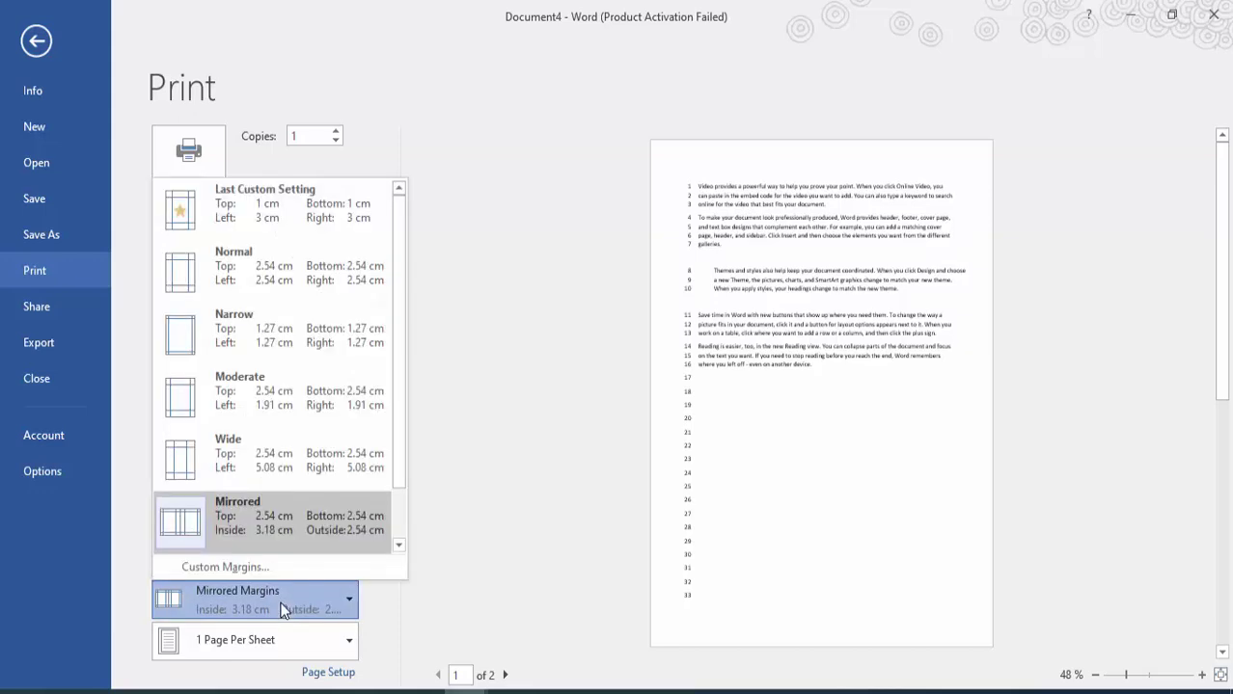
click(292, 283)
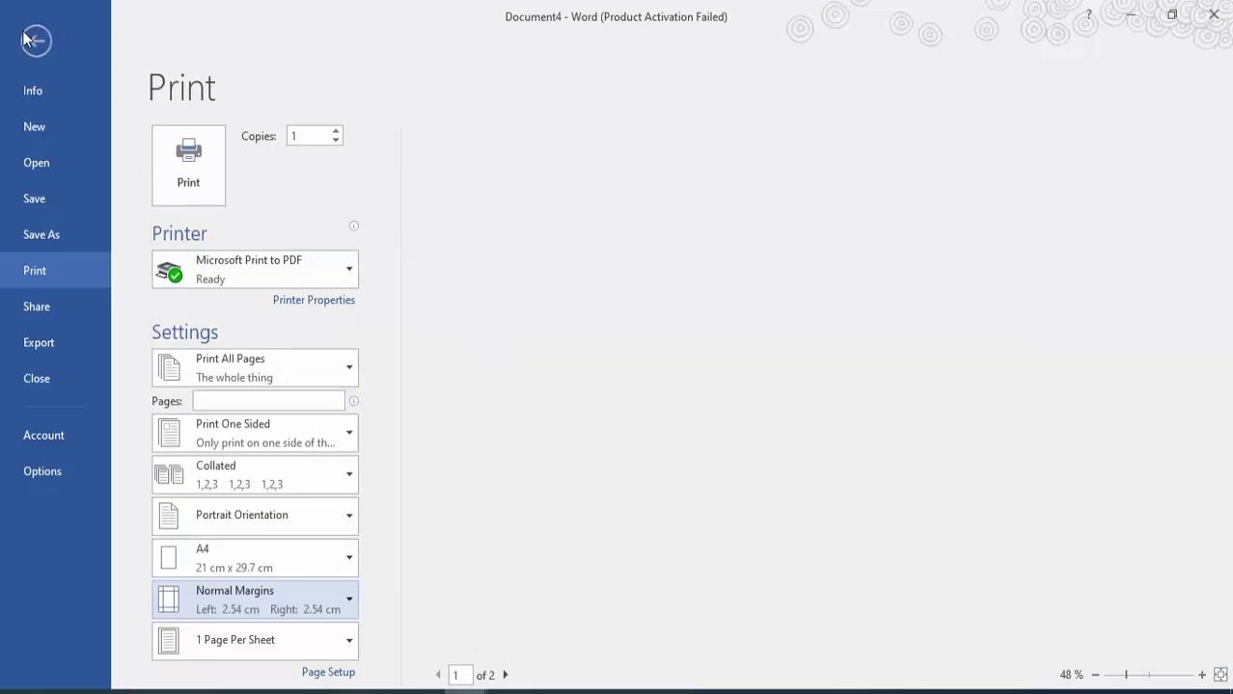
click(36, 40)
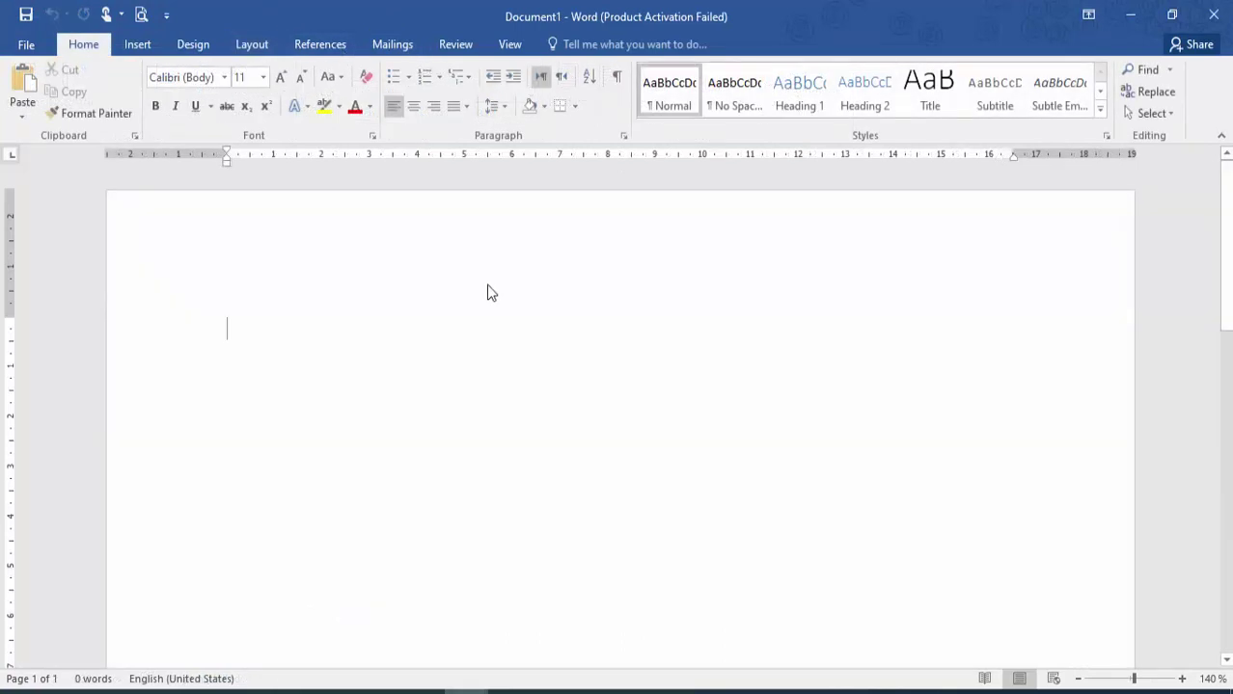
- Write "Computer" on the first line of the blank document and "Computer is an electronic device" on the line below
click(319, 45)
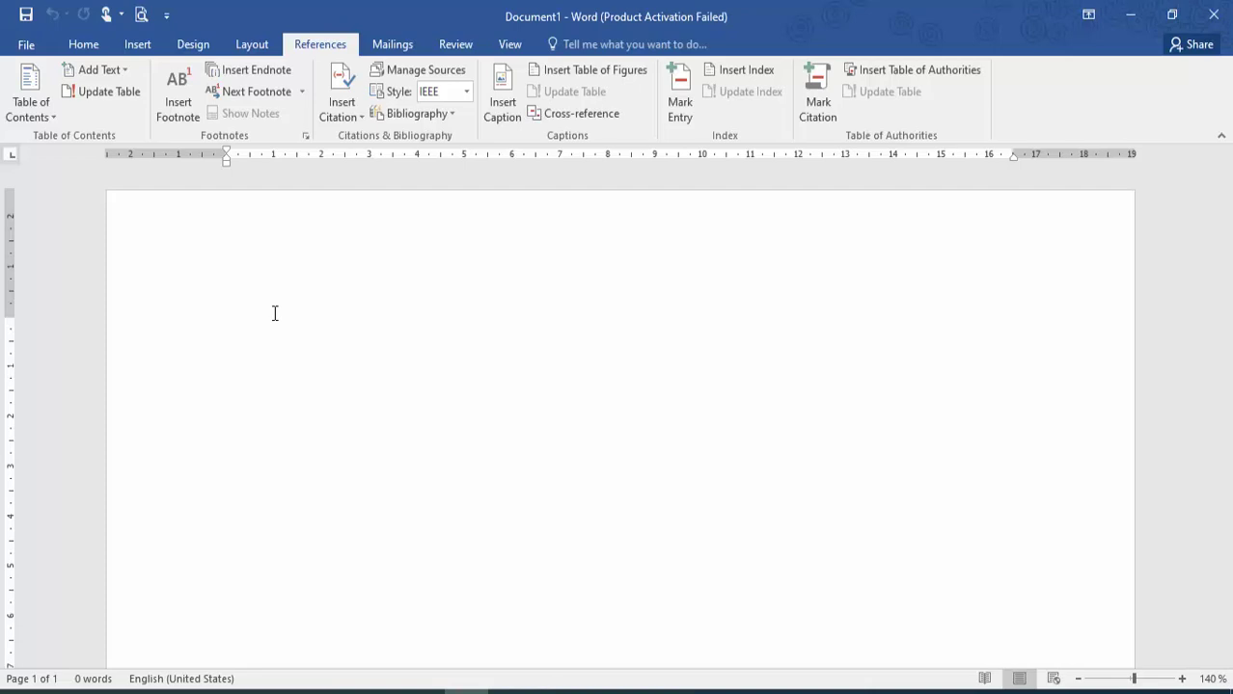
text(Comp)
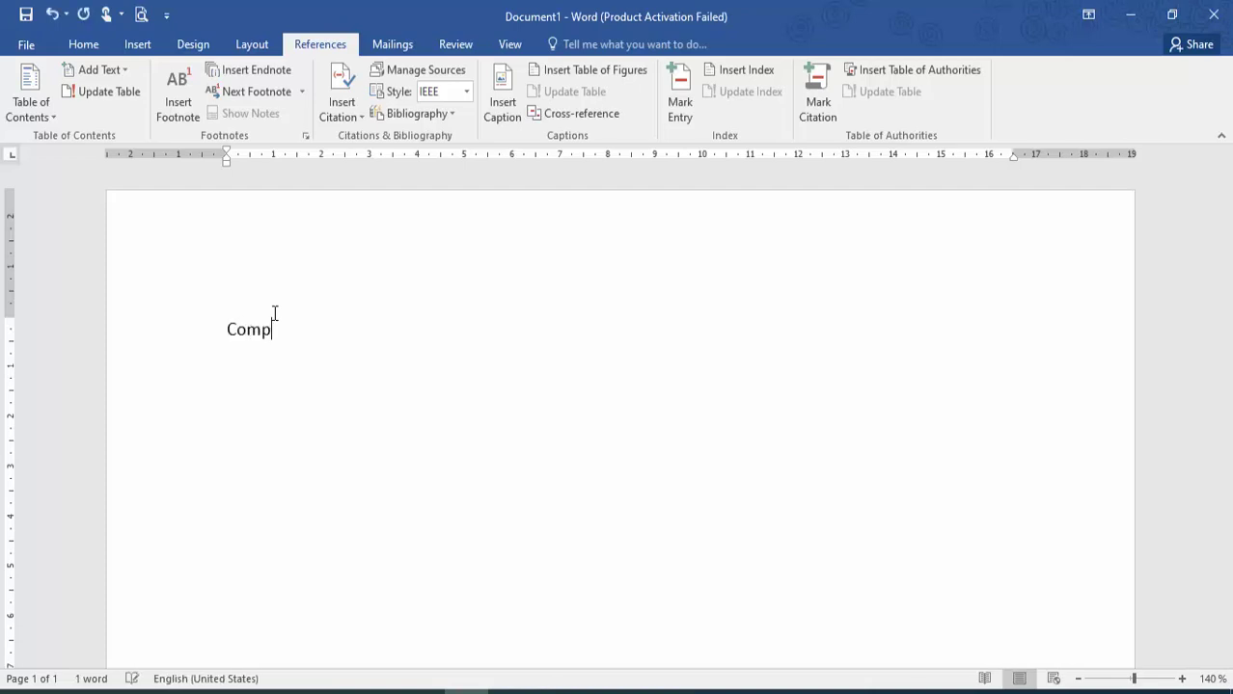
text(uter)
key(Return)
text(Compu)
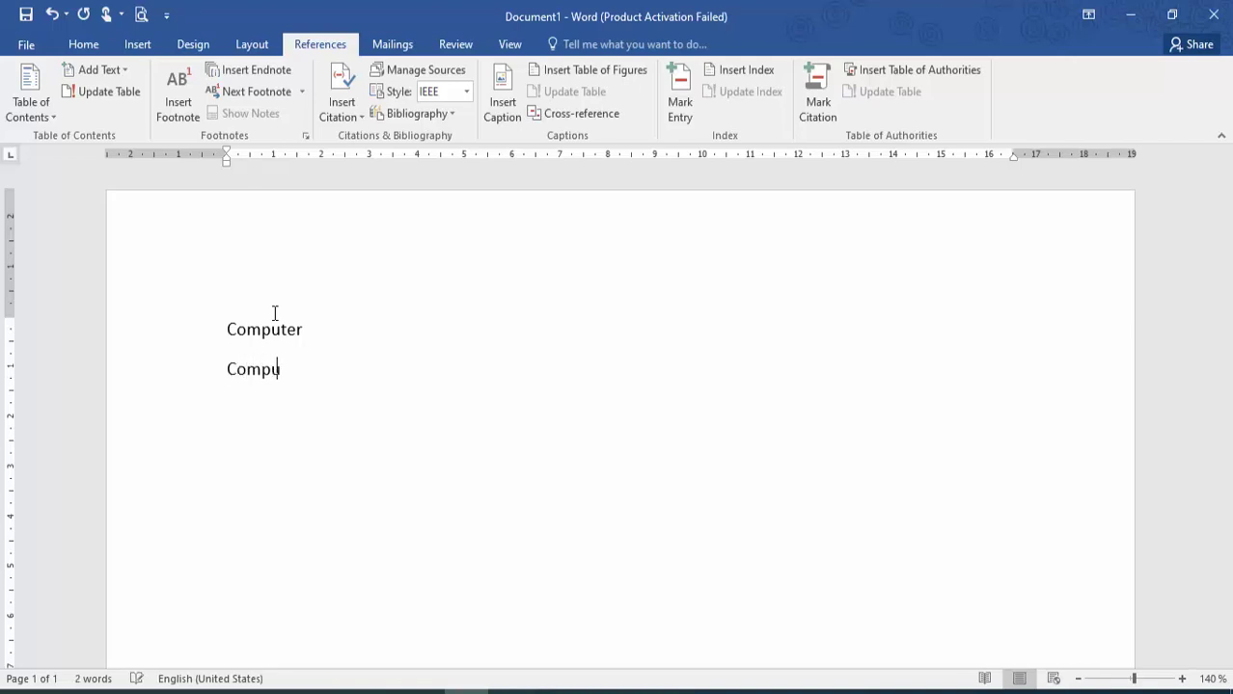
text(ter is an ele)
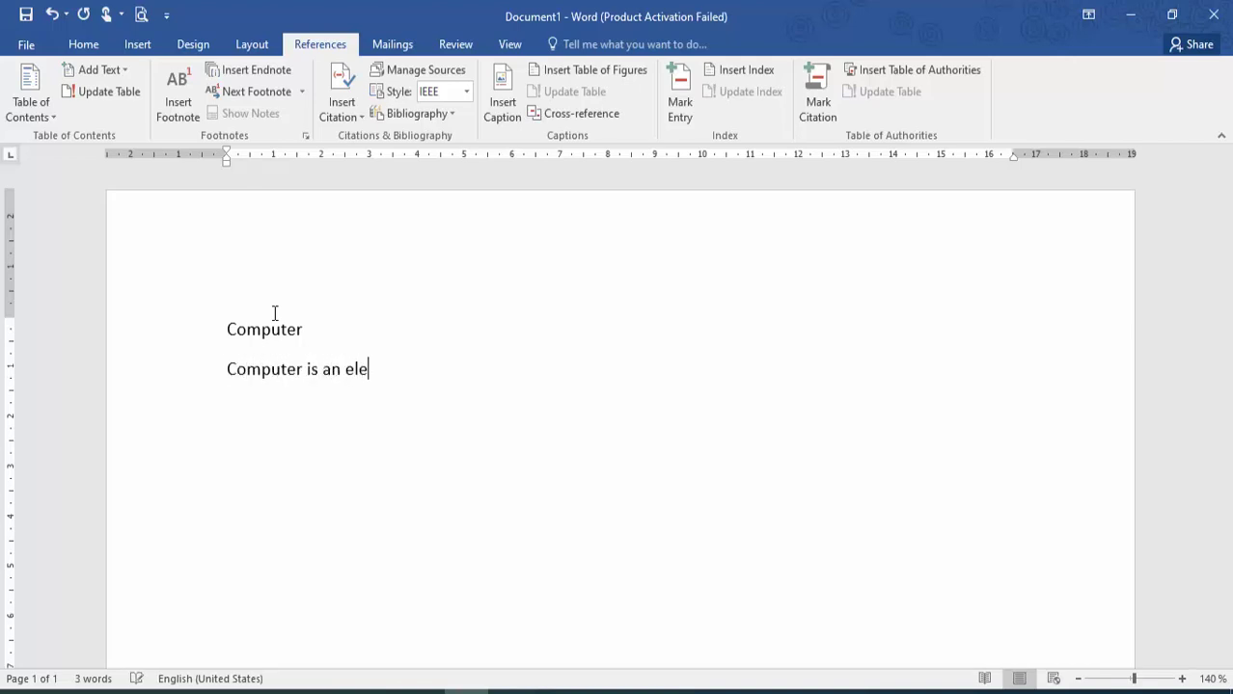
text(ctronic device )
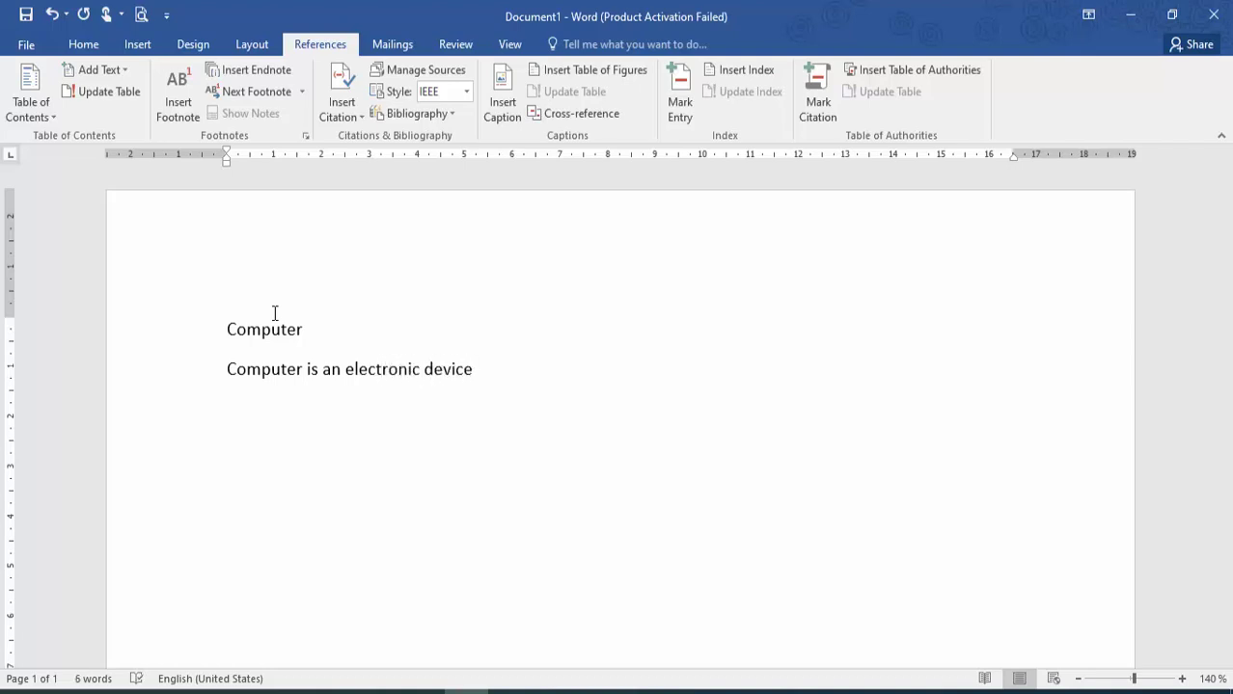
- Add the lines "Types of Computer", "Micro" and "Mainframe" below the sentence
text(Types of Computer)
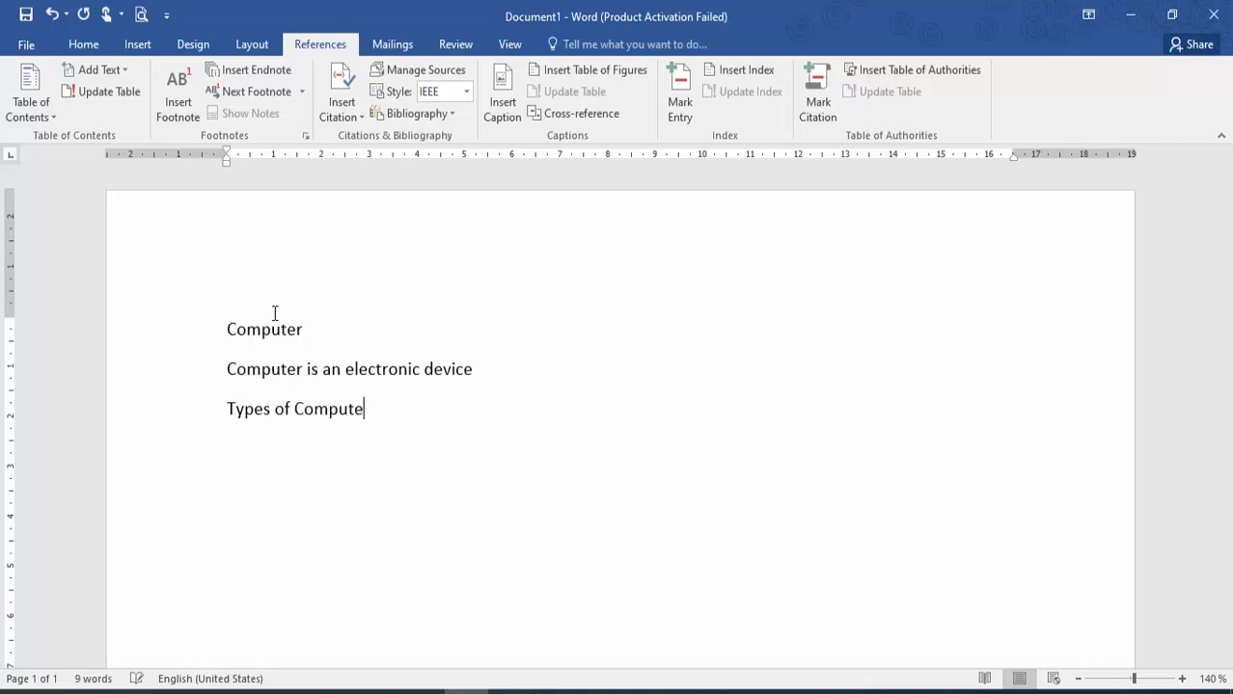
key(Return)
text(Min)
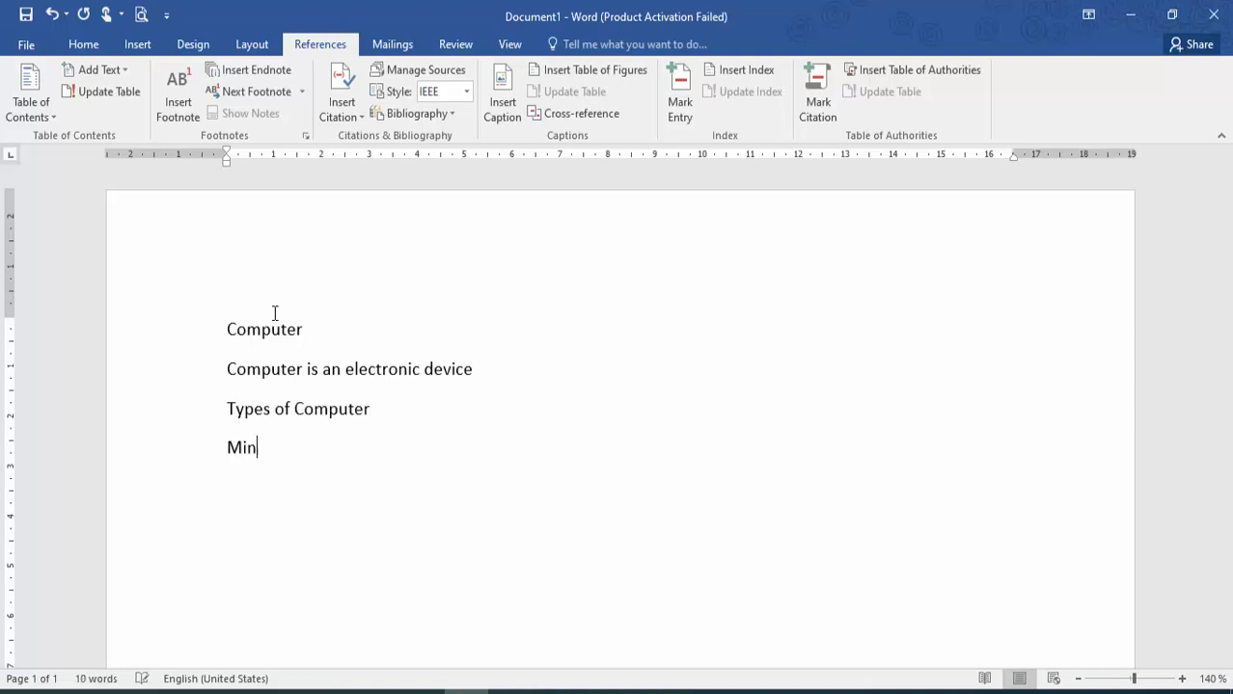
key(BackSpace)
key(BackSpace)
text(ic)
text(Mainframe)
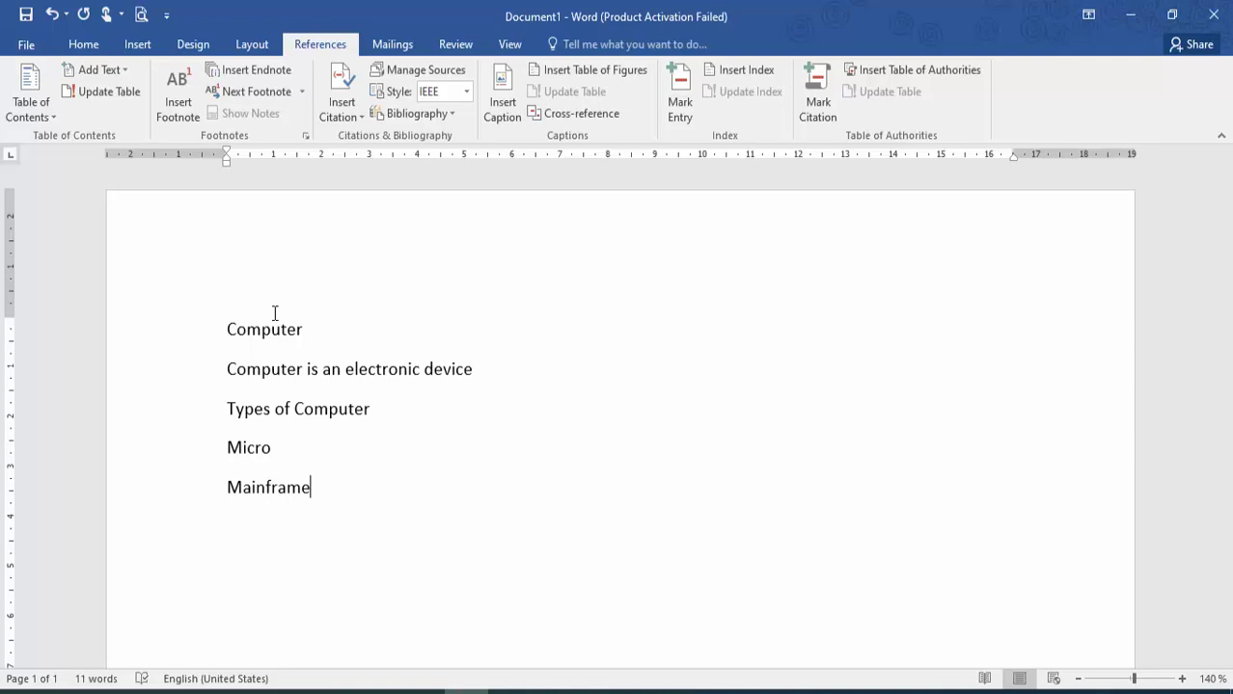
- Insert Word's sample paragraphs under "Micro" with =rand()
click(292, 453)
key(Return)
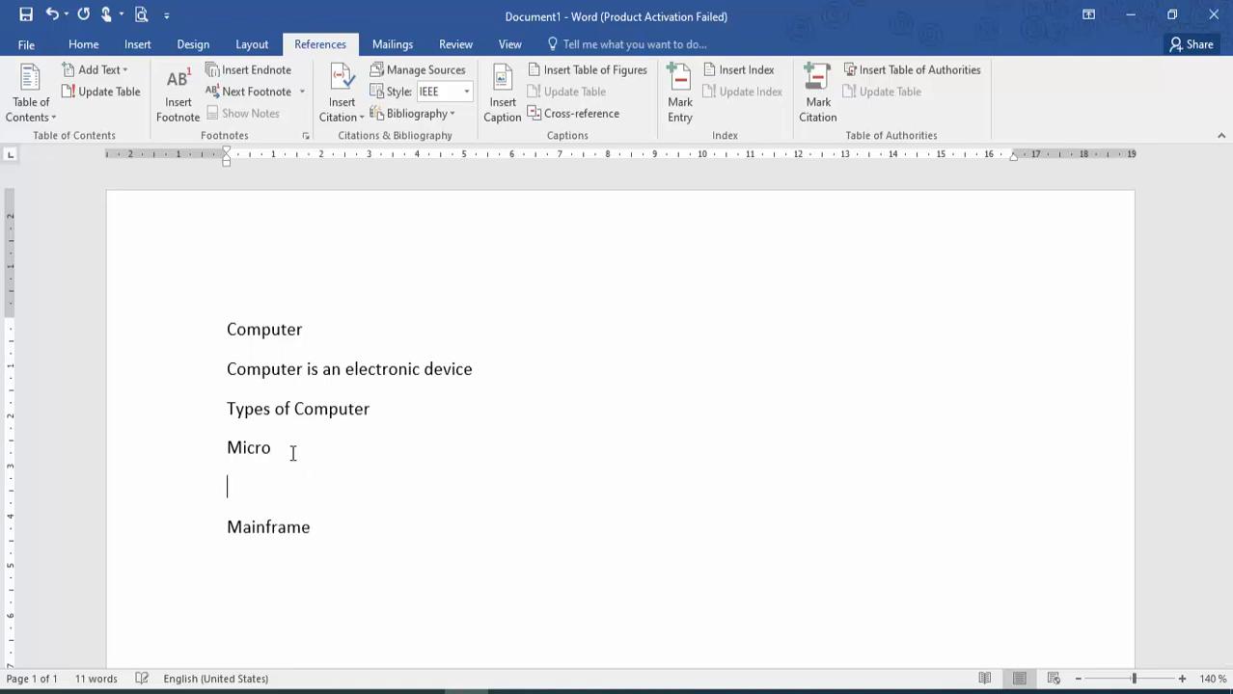
text(=rand())
key(Return)
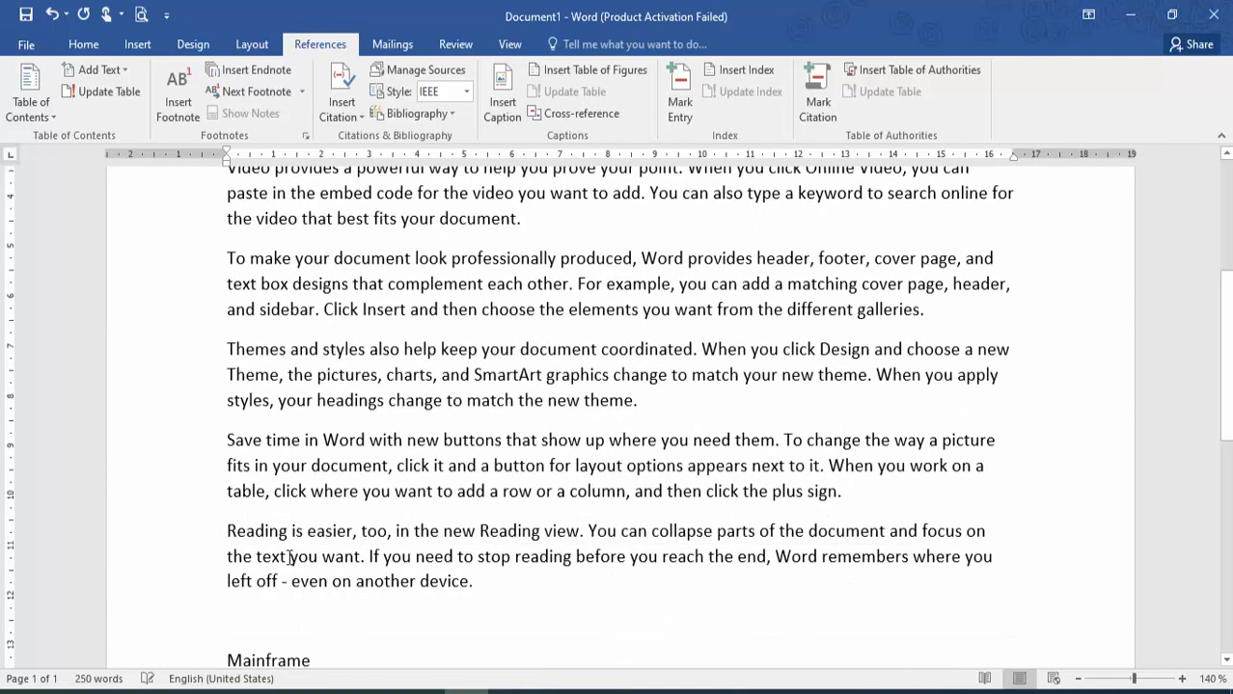
- Insert Word's sample paragraphs under "Mainframe" with =rand()
key(Return)
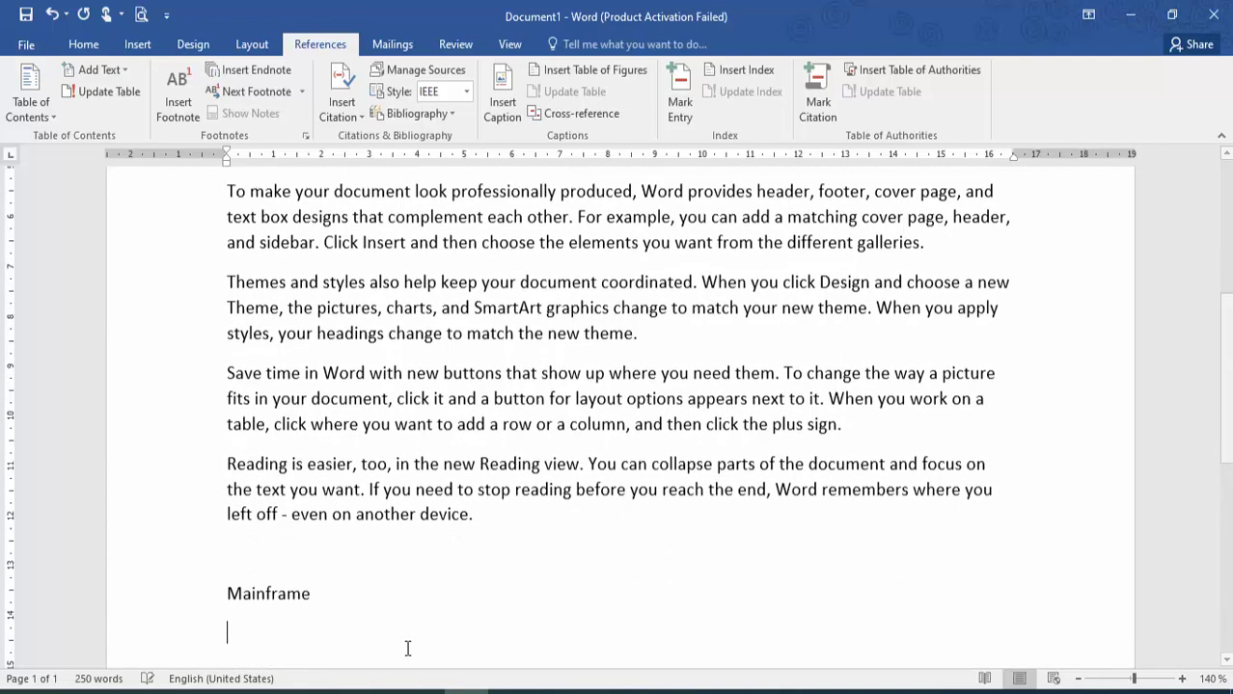
text(=rand()
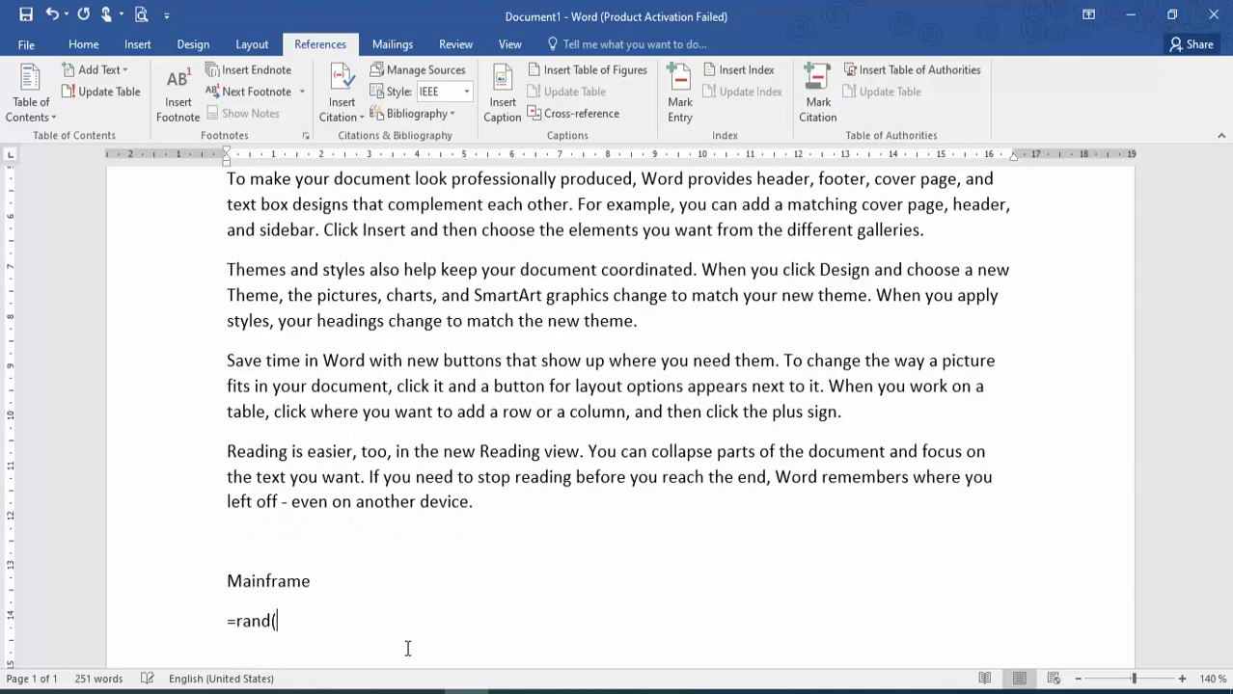
text())
key(Return)
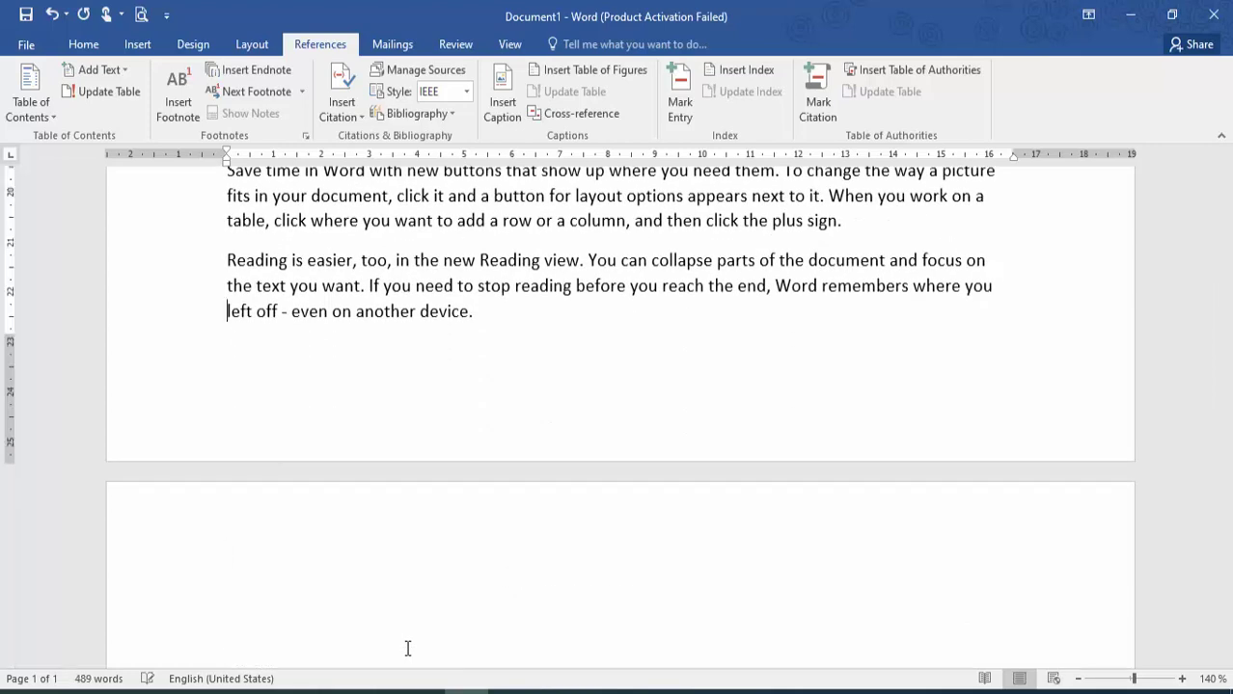
- Add three blank lines and a page break before "Micro" so that it starts on a new page
key(ctrl+Home)
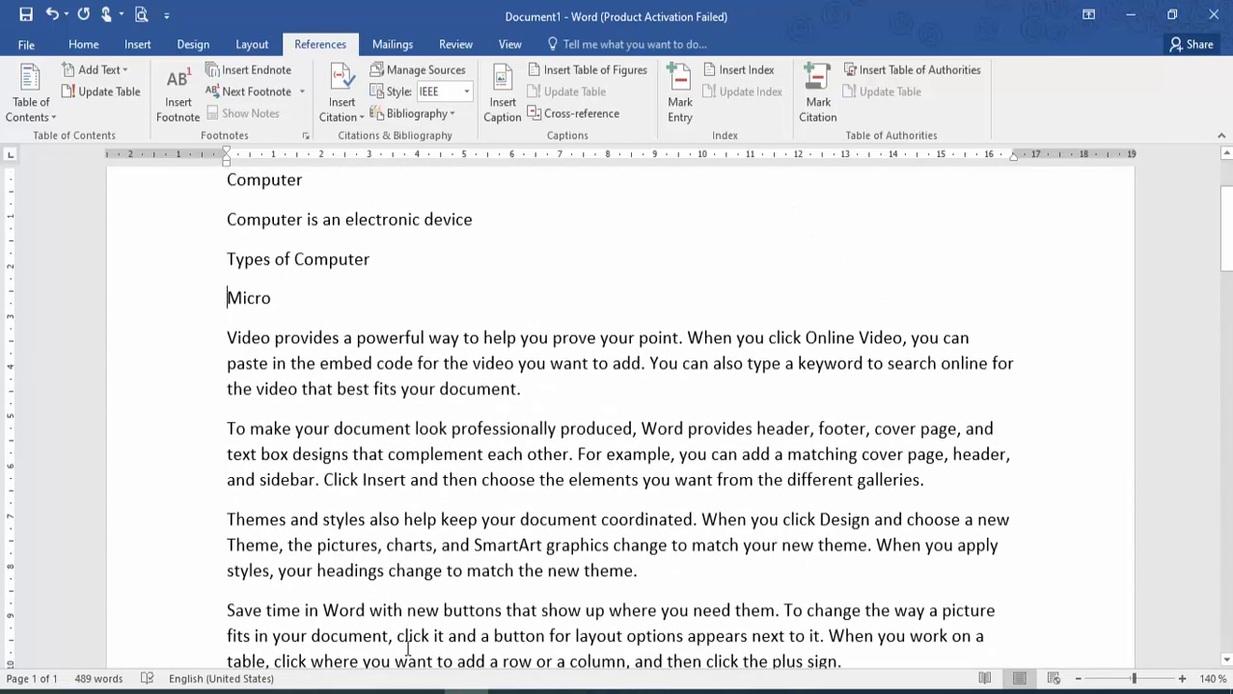
key(Return)
key(Return)
key(Return)
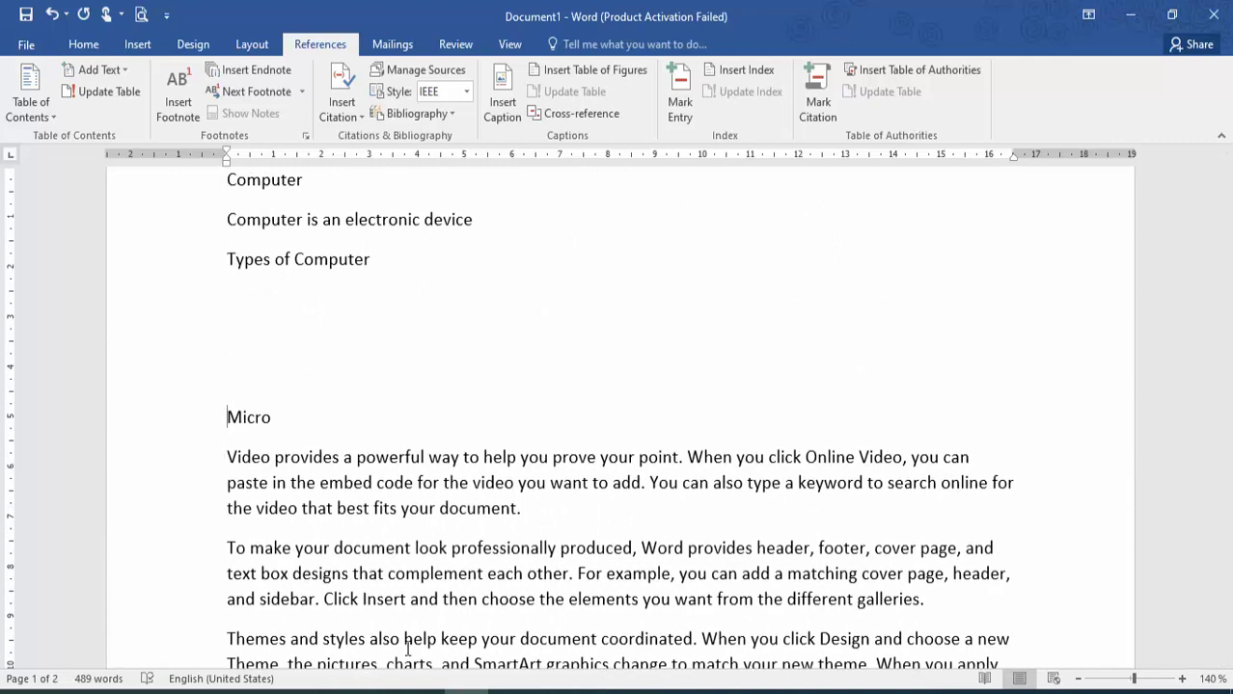
key(ctrl+Return)
- Insert a page break before "Mainframe" so that it starts on a new page
key(Down)
key(Down)
key(Down)
key(Down)
key(Down)
key(Down)
key(Down)
key(Down)
key(Down)
key(Down)
key(Down)
key(Down)
key(Down)
key(Down)
key(Down)
key(Down)
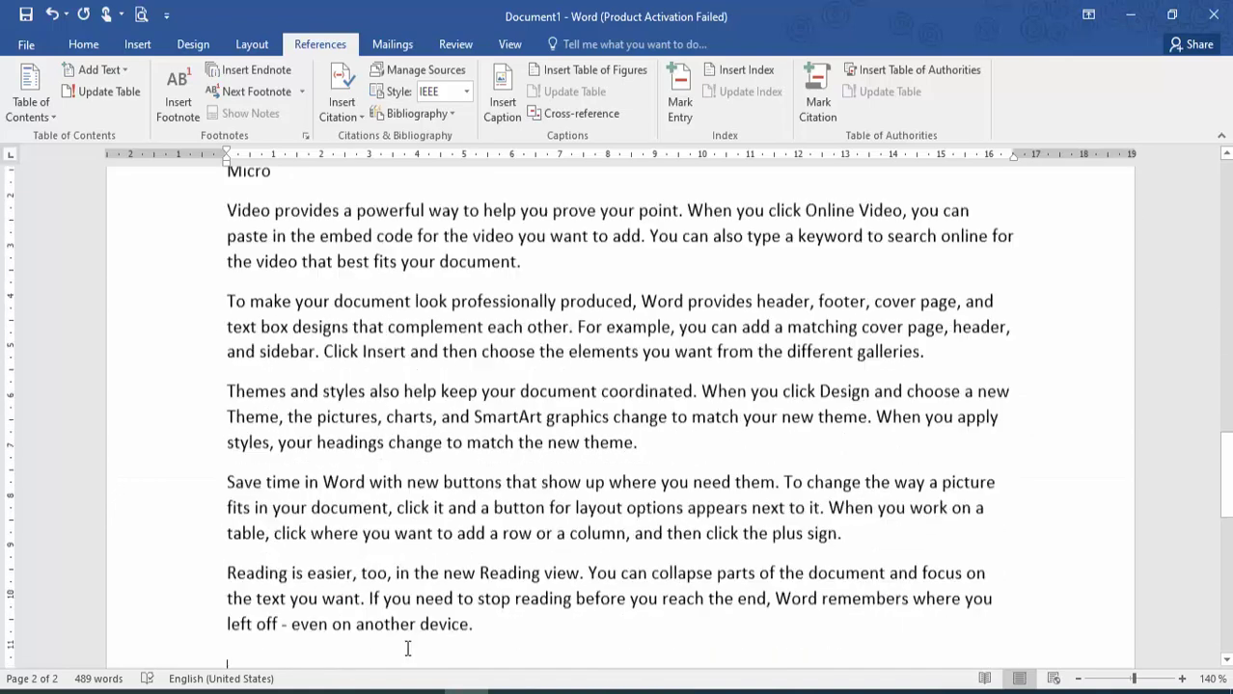
key(Down)
key(Down)
key(Down)
key(Down)
key(Down)
key(Down)
key(Down)
key(Down)
key(Down)
key(Up)
key(Up)
key(Up)
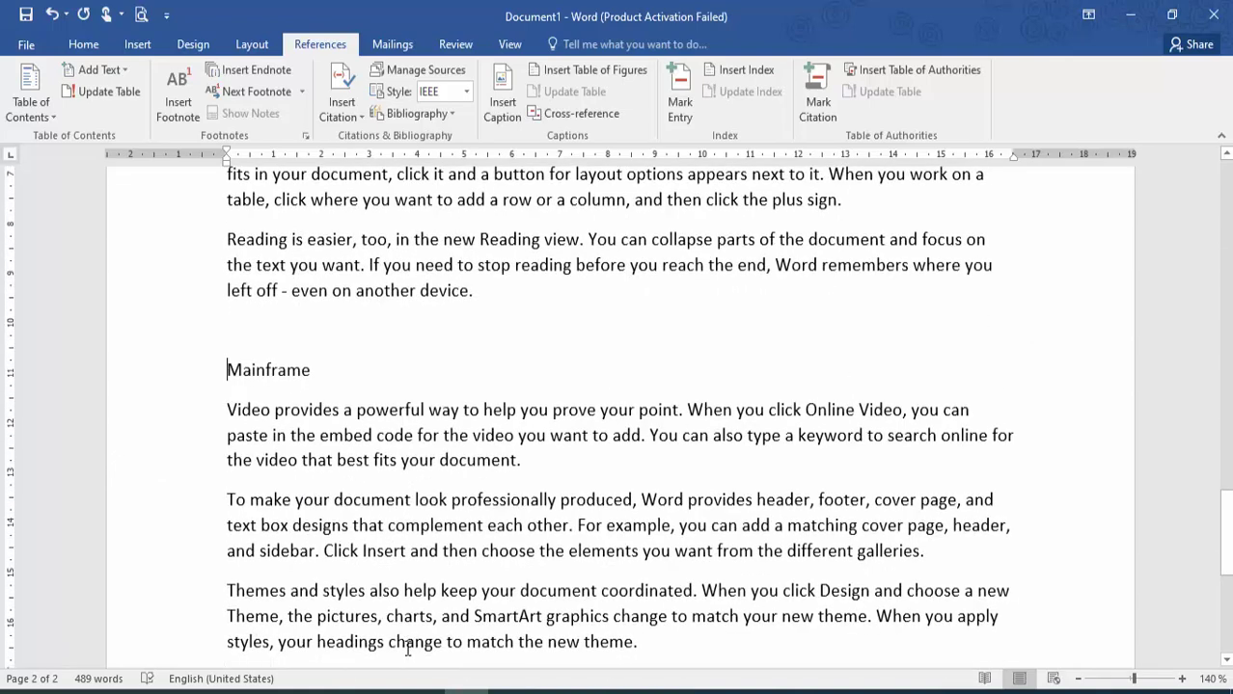
key(ctrl+Return)
- Insert a page break before "Computer" at the start of the document, leaving a blank first page
key(ctrl+Home)
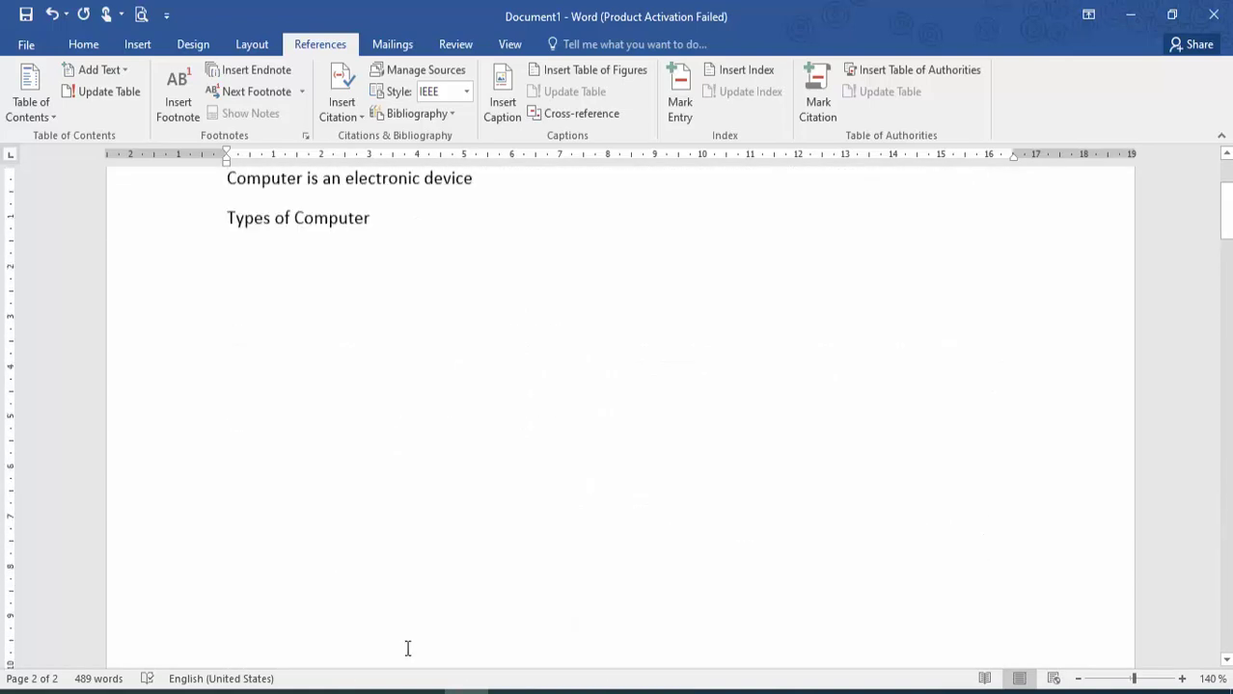
key(Up)
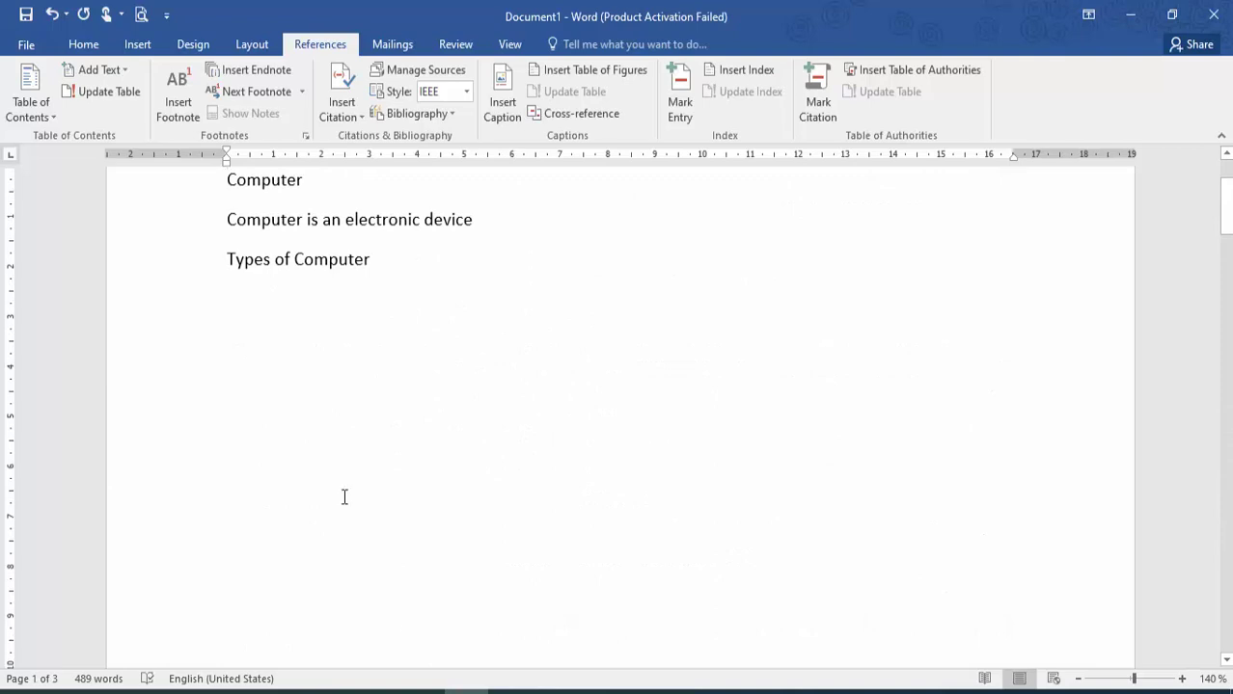
key(ctrl+Return)
- Try to move "Micro" onto a new page with a page break
key(Down)
key(Down)
key(Down)
key(Down)
key(Down)
key(Down)
key(Down)
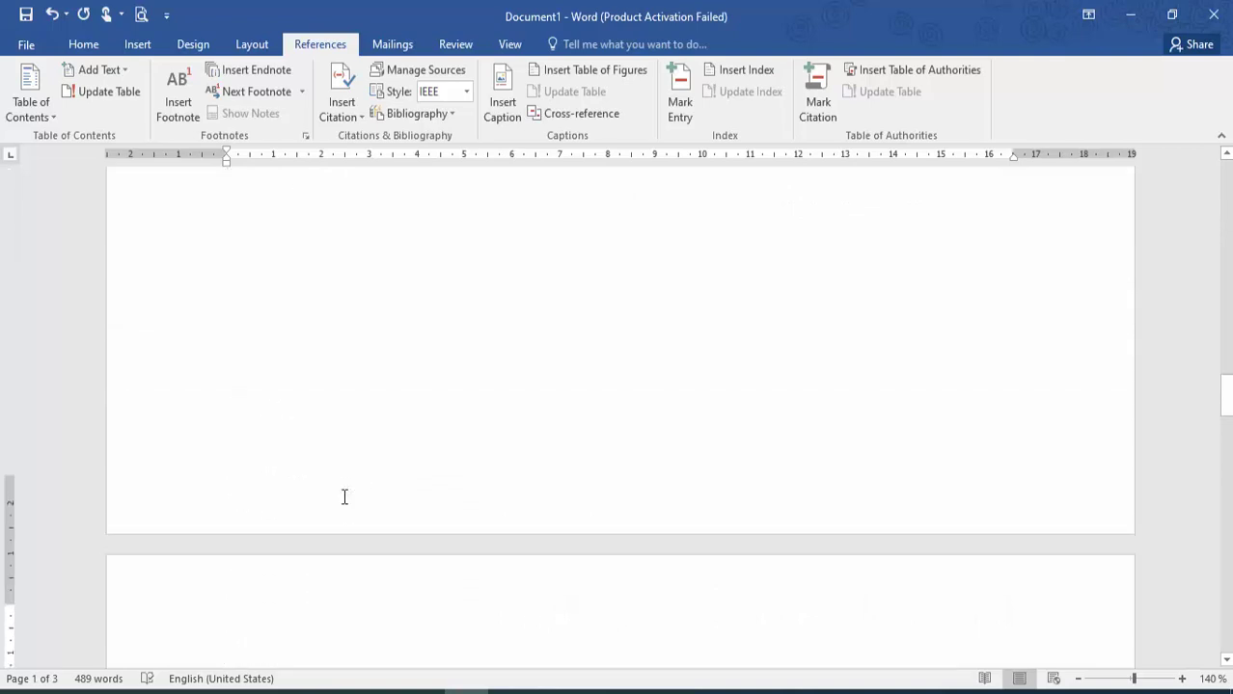
key(Down)
key(ctrl+Return)
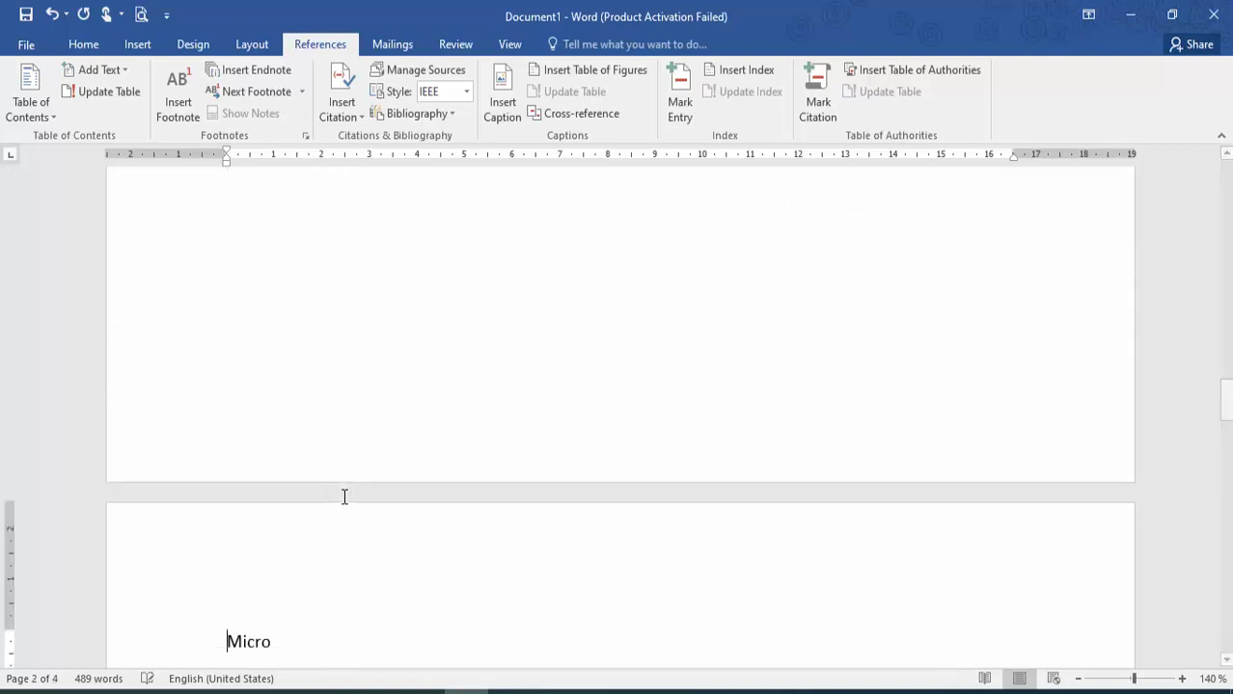
key(ctrl+z)
scroll(344, 497, up, 5)
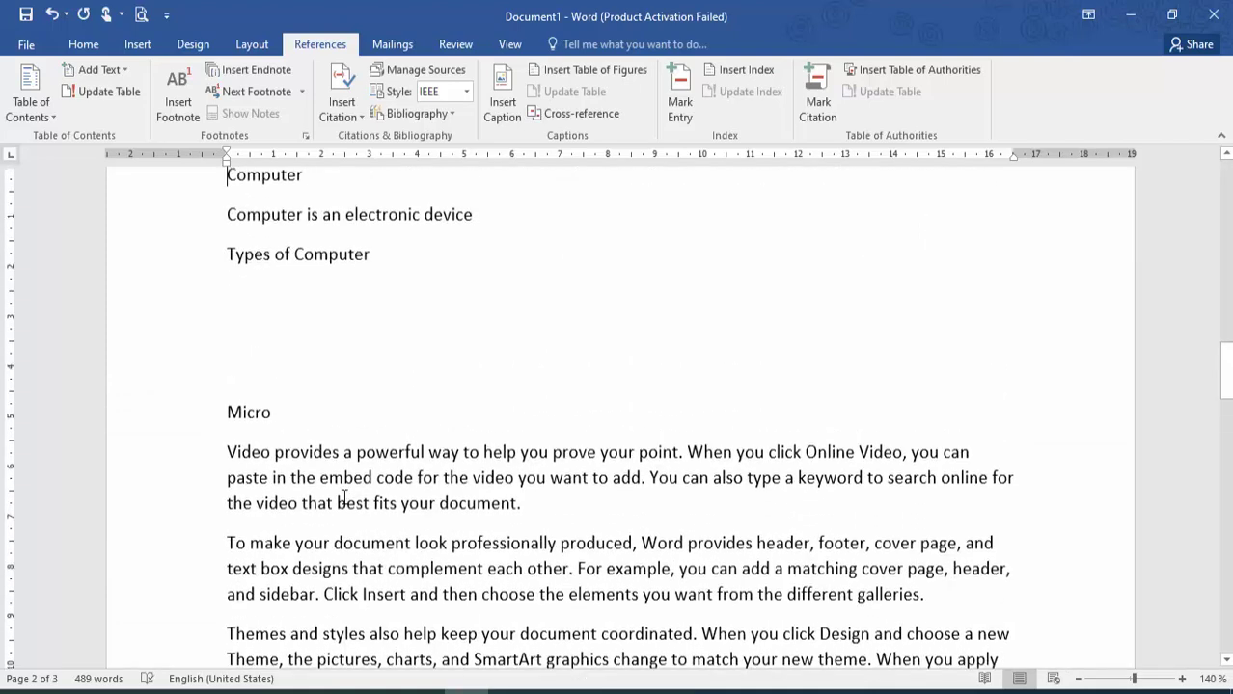
- Delete the blank lines between "Types of Computer" and "Micro"
key(Down)
key(Down)
key(Down)
key(BackSpace)
key(BackSpace)
key(BackSpace)
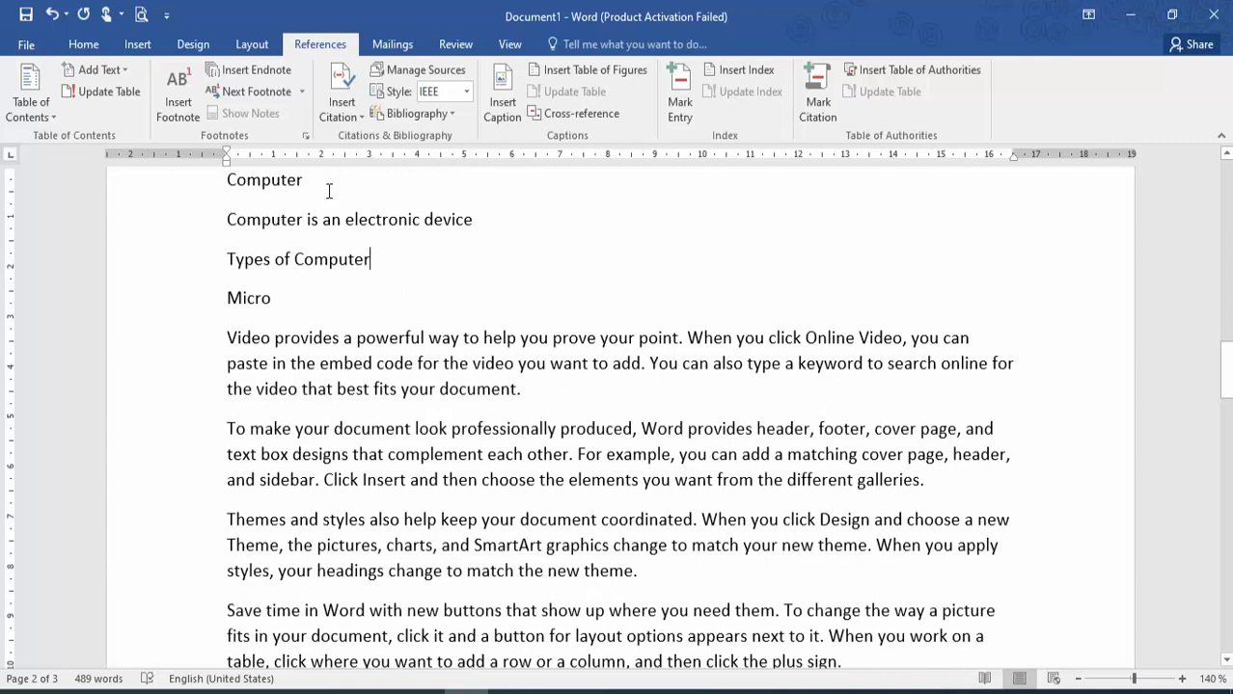
- Mark "Computer" and "Types of Computer" as Level 1 entries for the table of contents
drag(317, 186, 214, 186)
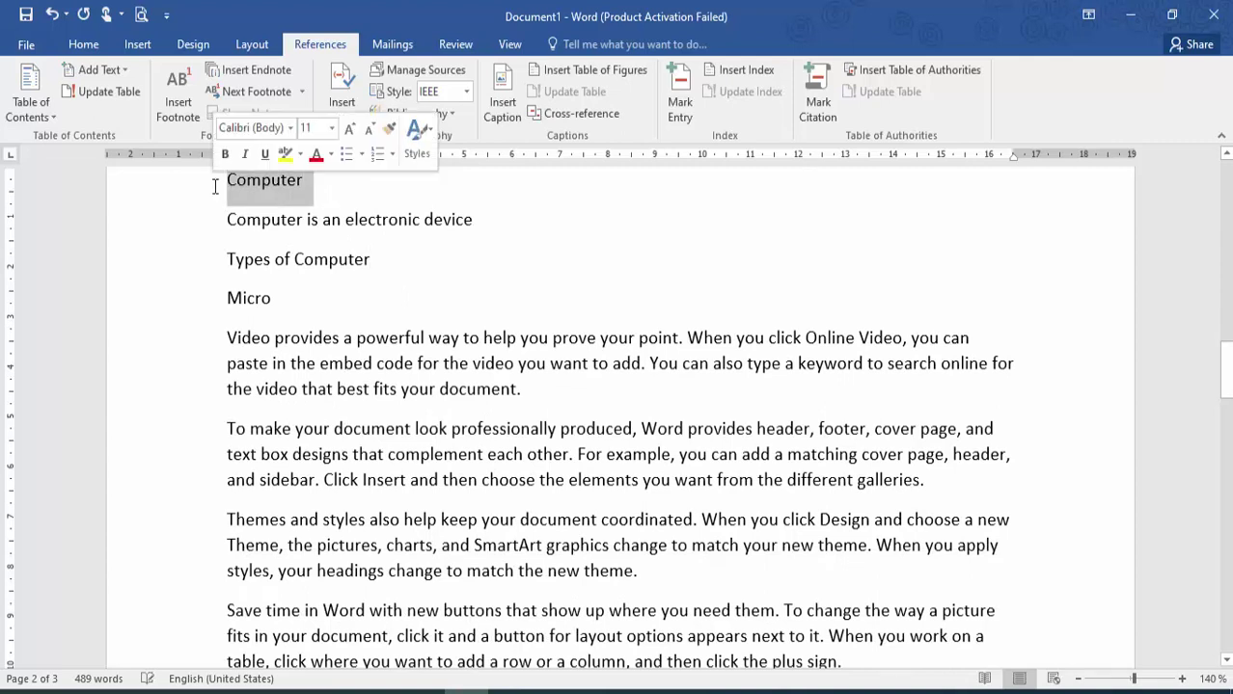
click(120, 70)
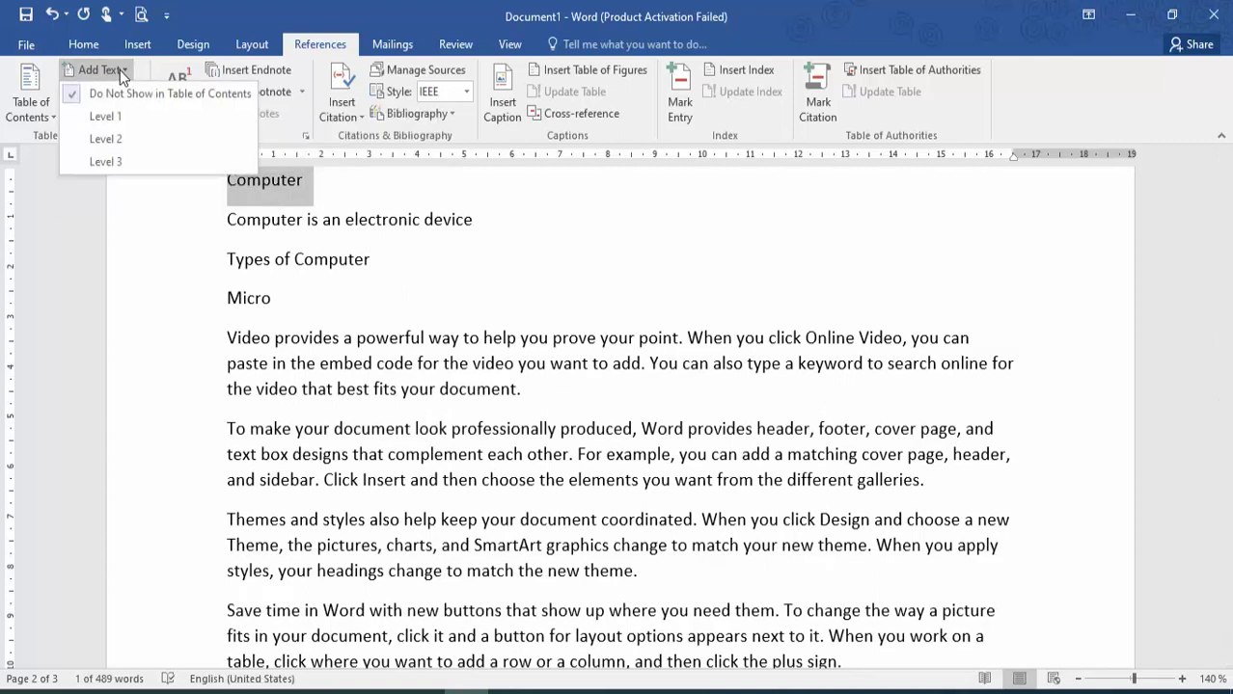
click(134, 120)
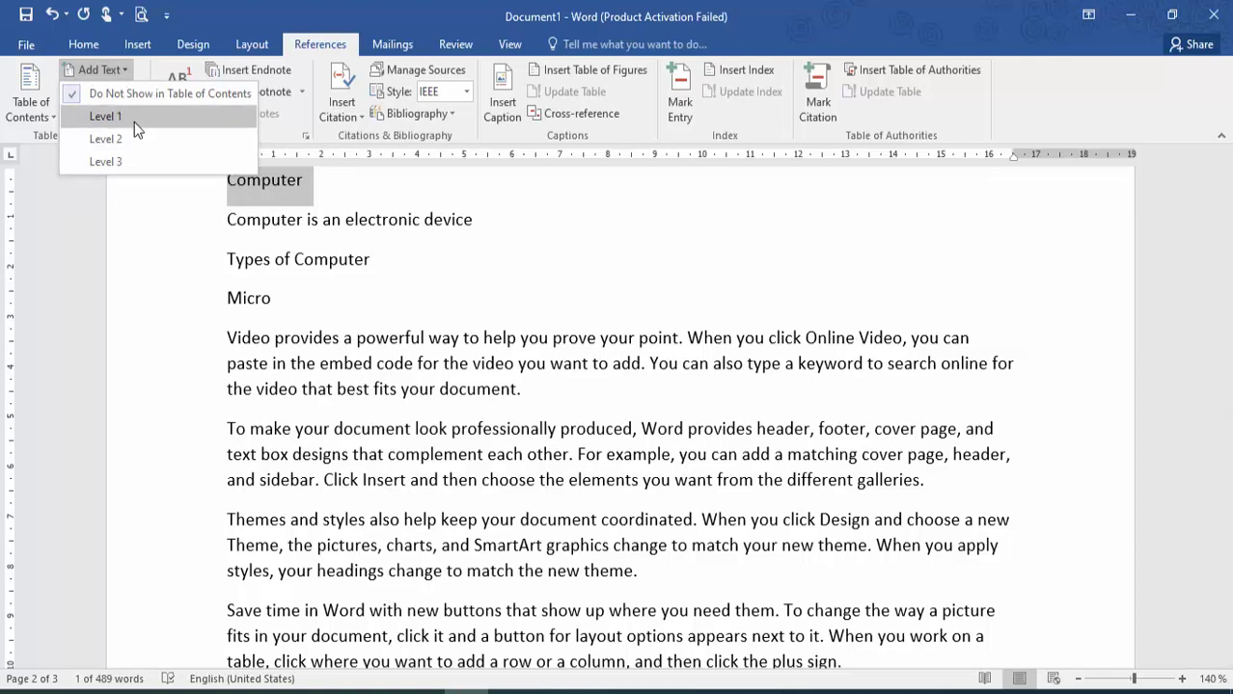
click(383, 254)
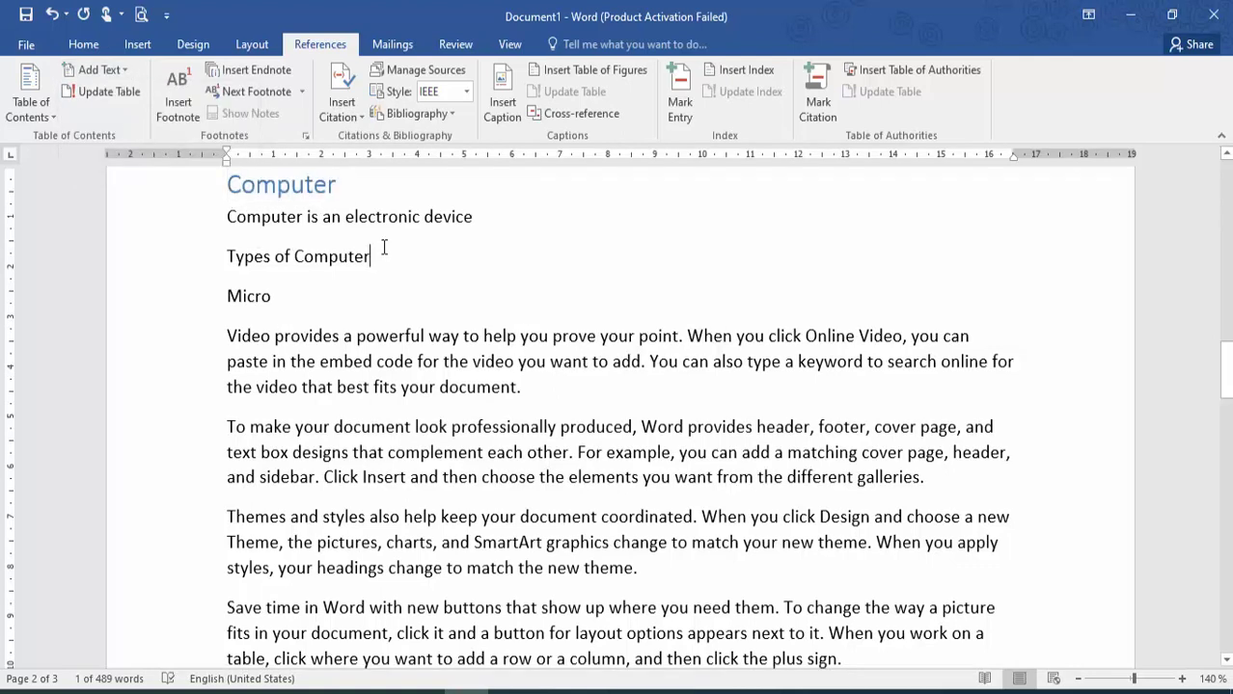
triple_click(302, 261)
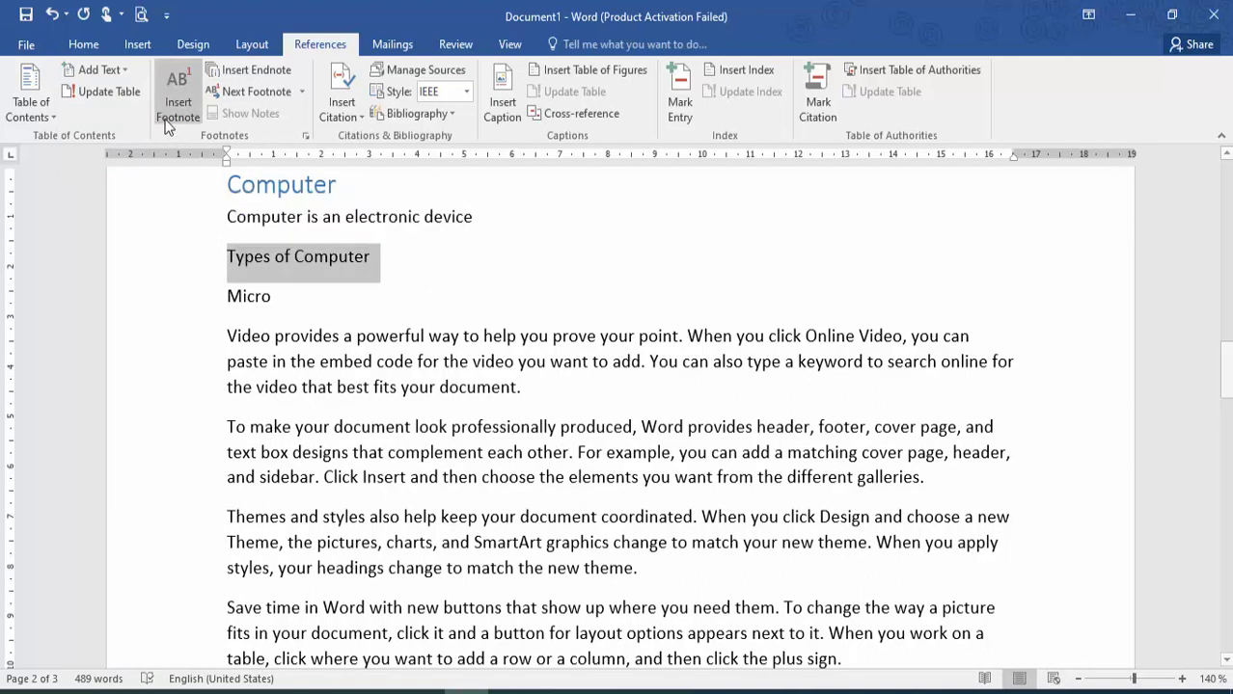
click(112, 69)
click(104, 113)
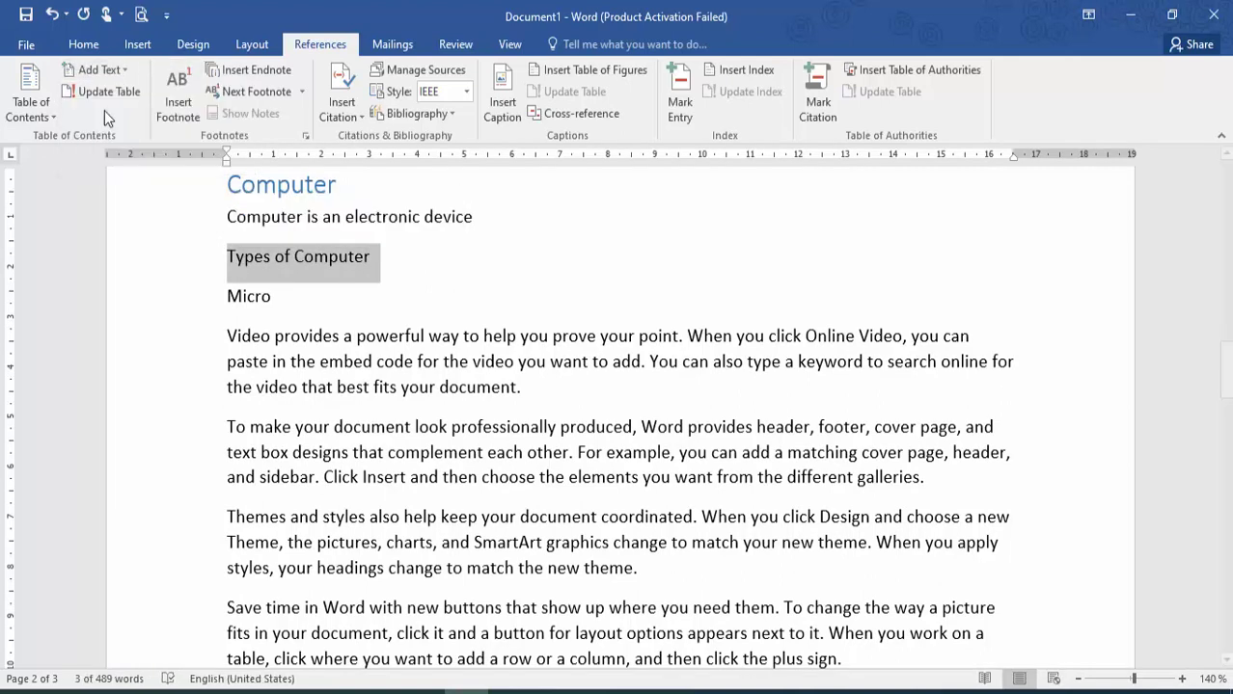
- Mark "Micro" and "Mainframe" as Level 2 entries for the table of contents
drag(287, 302, 231, 307)
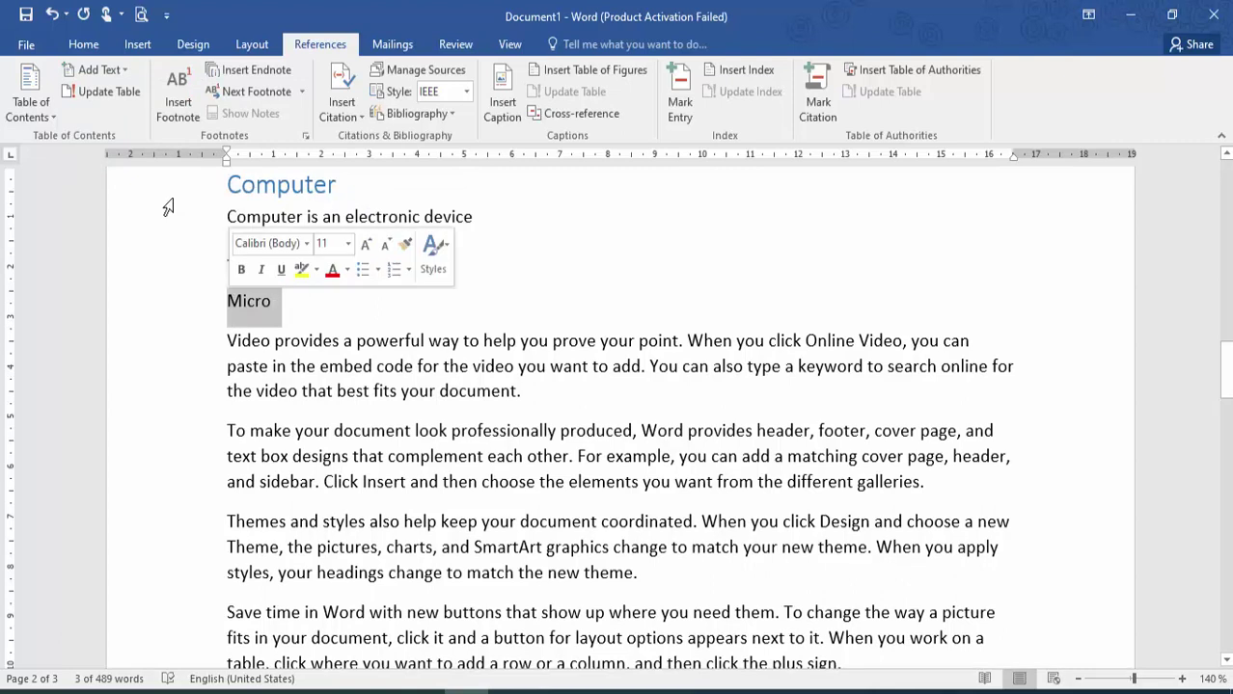
click(116, 75)
click(106, 132)
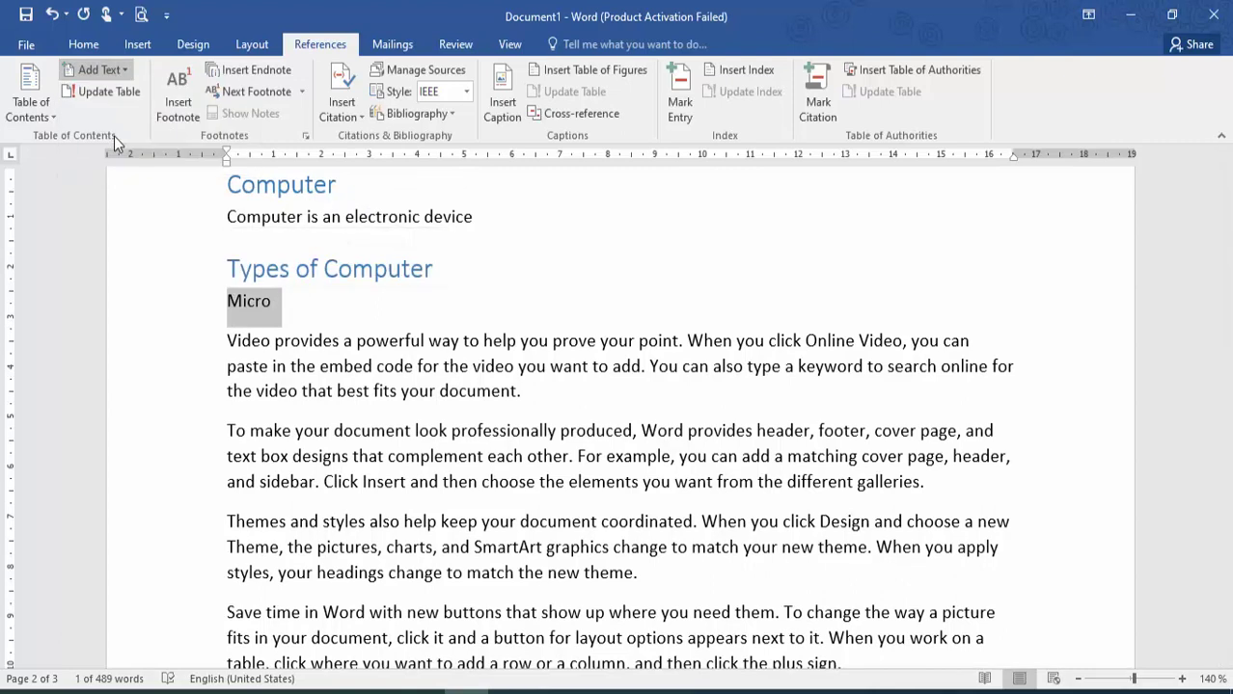
click(366, 385)
scroll(367, 362, down, 10)
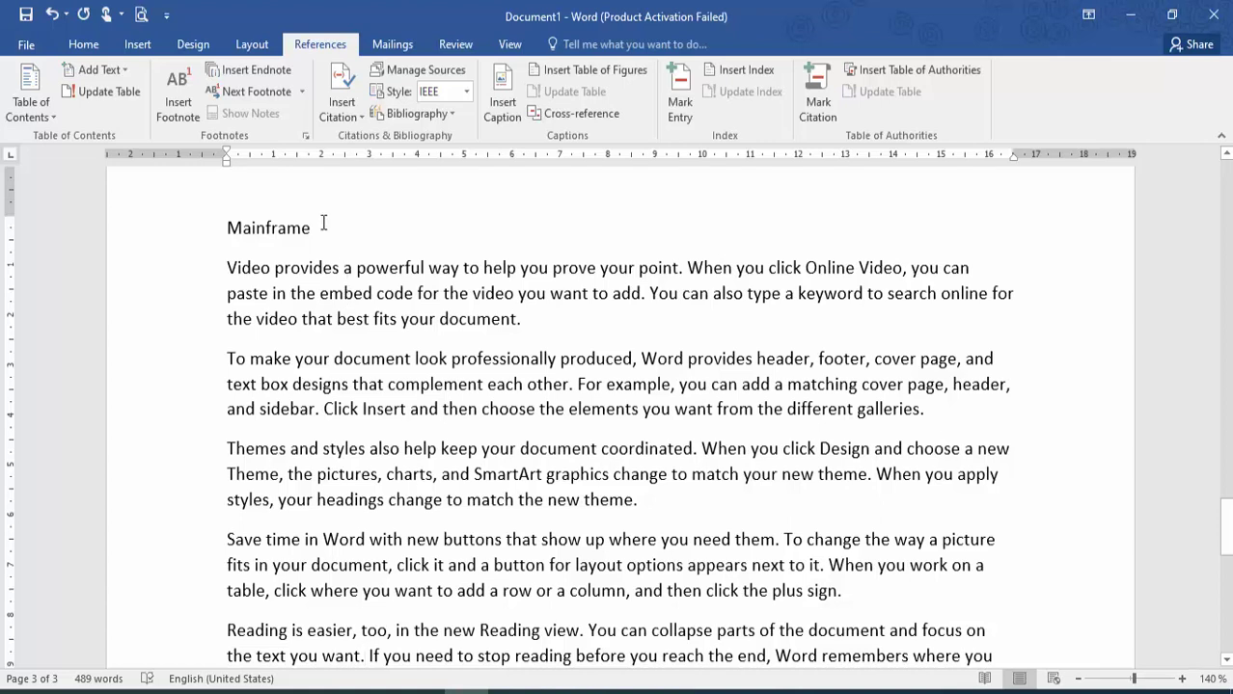
drag(319, 227, 227, 228)
click(116, 75)
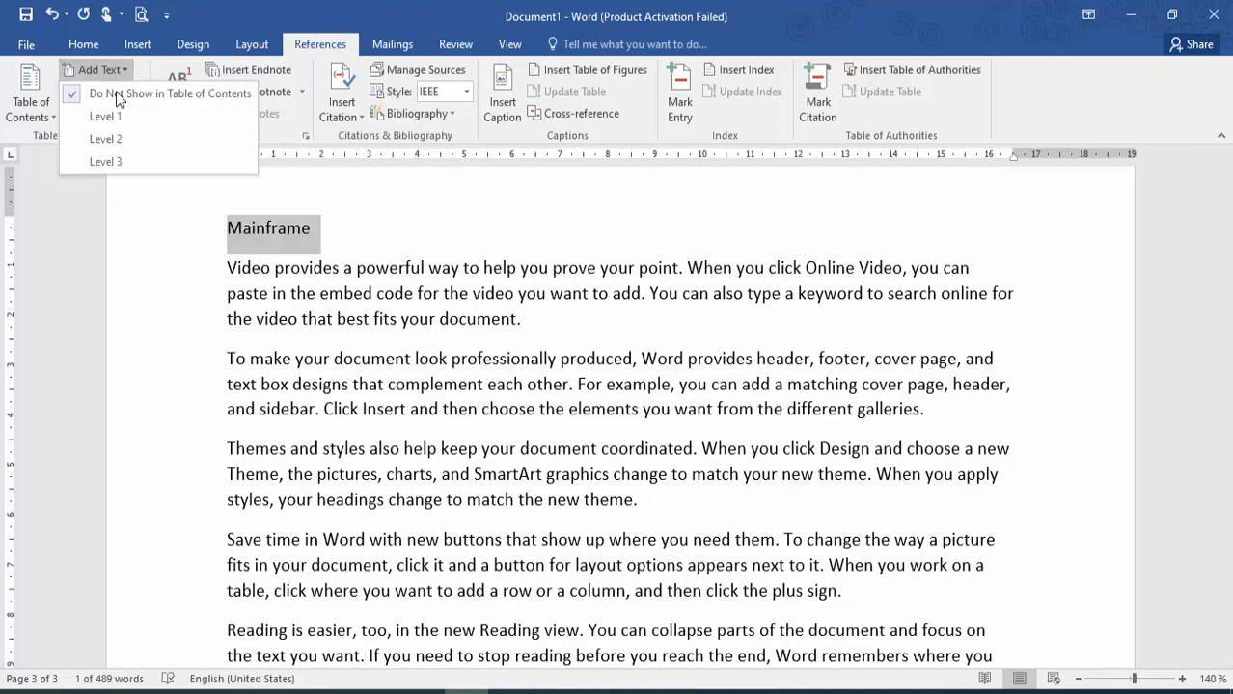
click(114, 130)
click(342, 285)
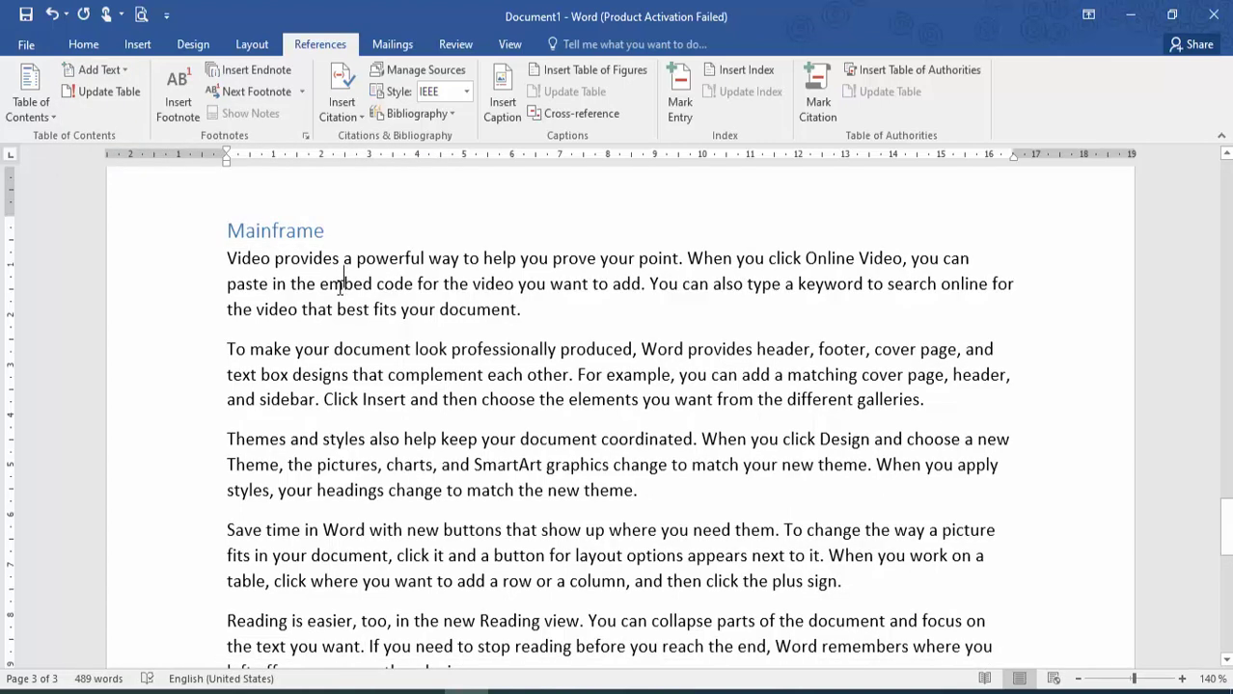
- Insert the built-in Automatic Table 1 table of contents on the blank first page
scroll(339, 288, down, 10)
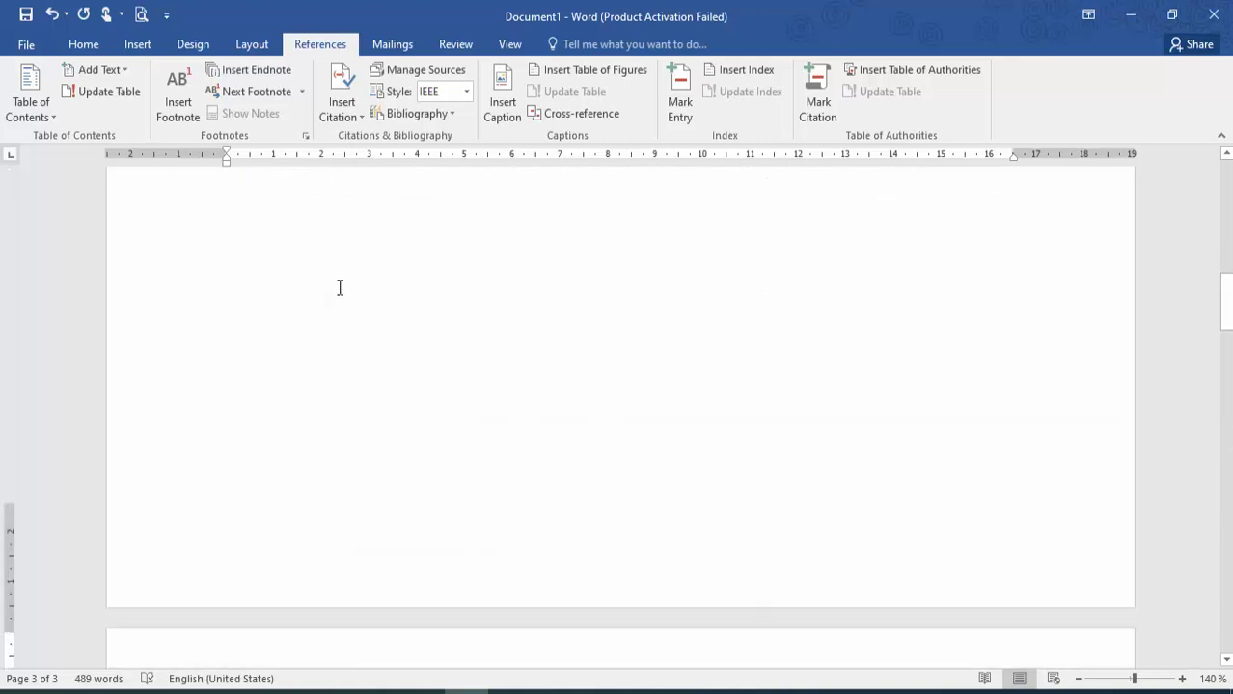
key(Up)
key(Up)
key(Up)
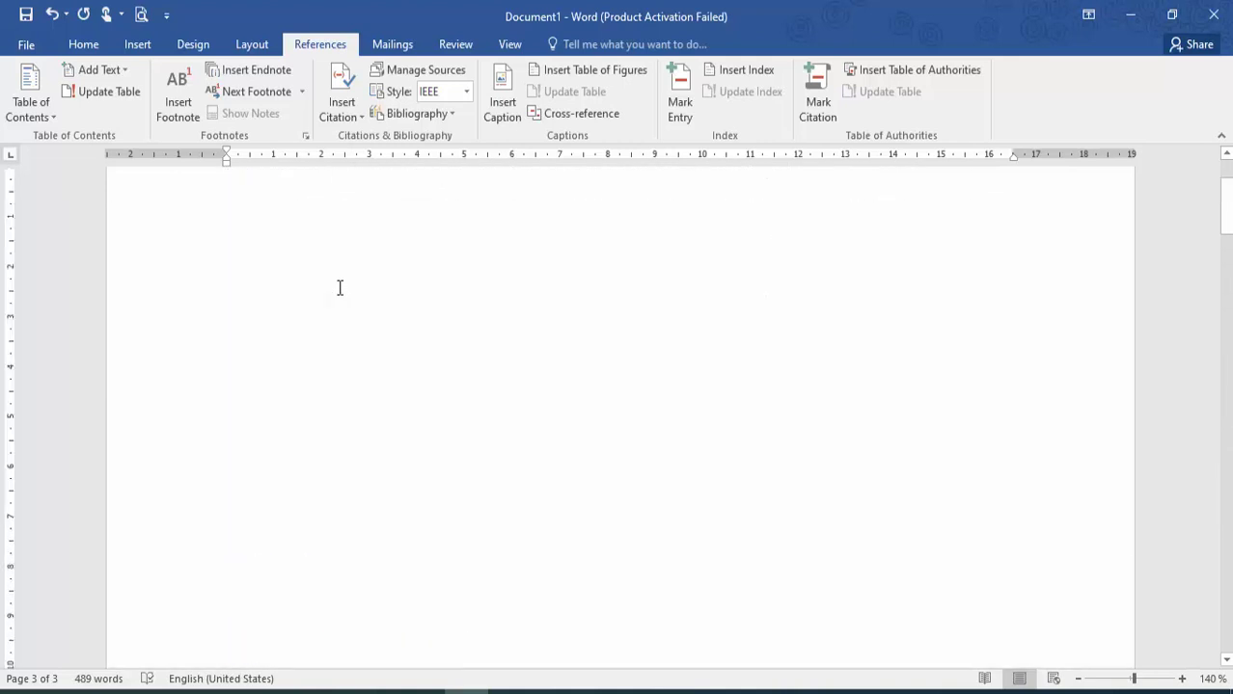
click(44, 114)
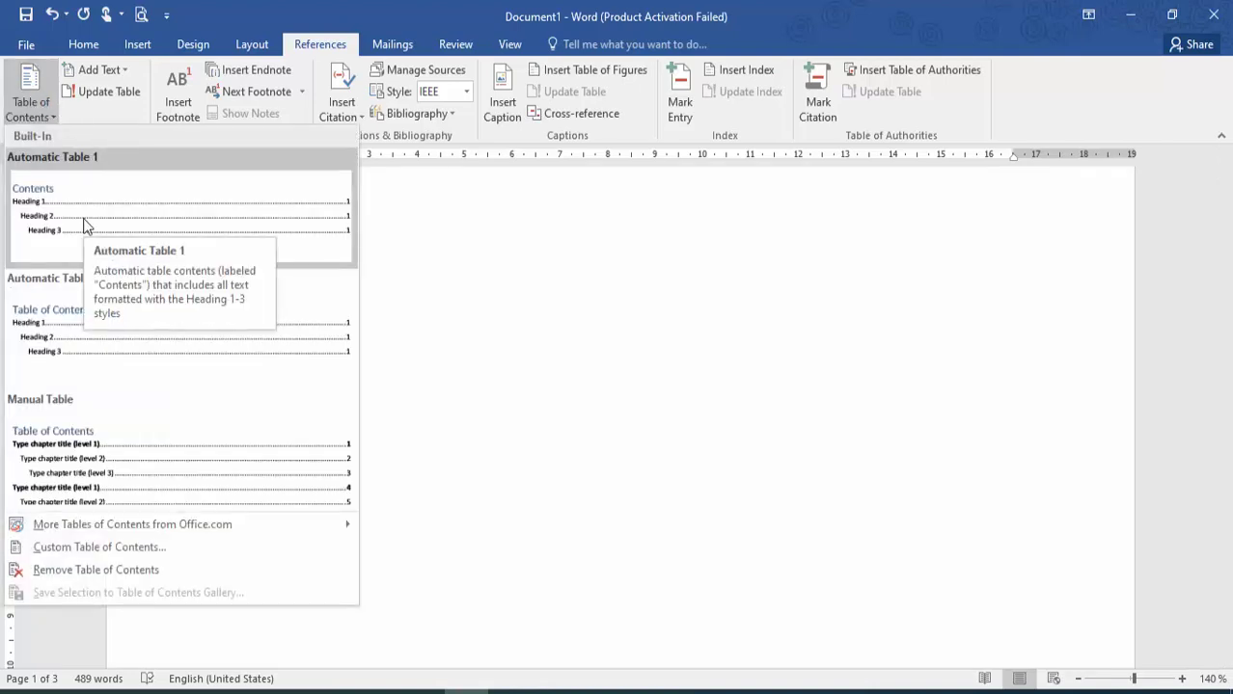
click(74, 235)
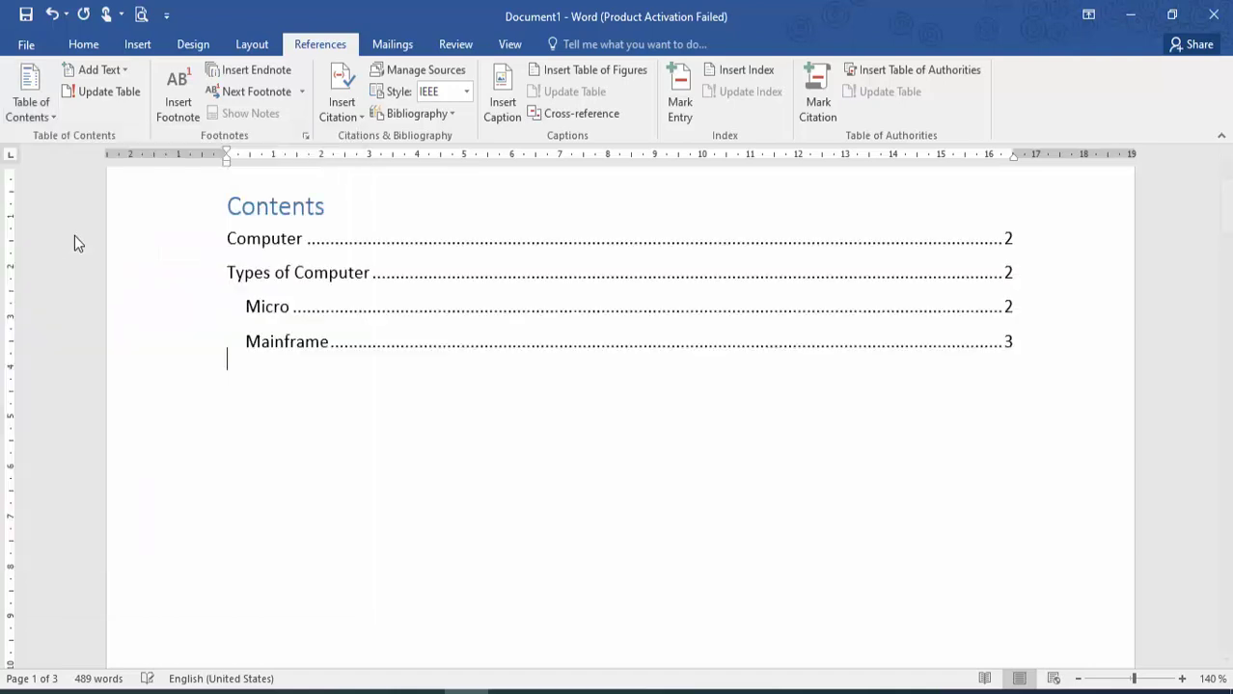
click(325, 396)
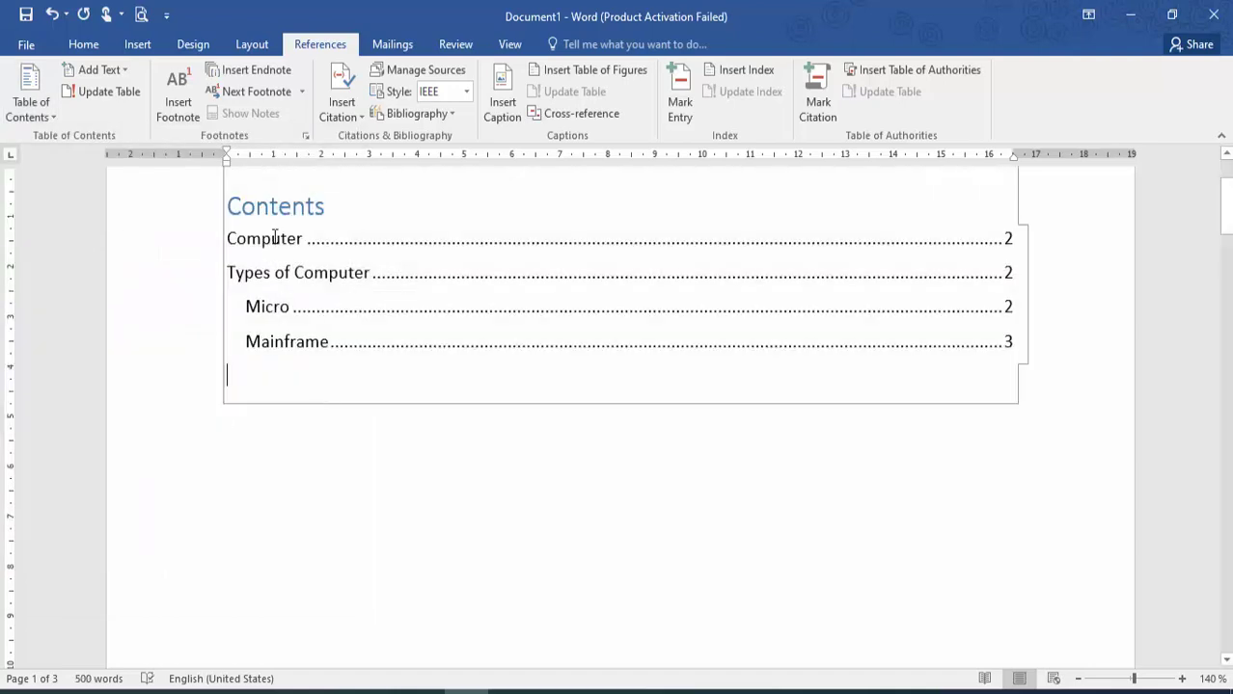
click(274, 235)
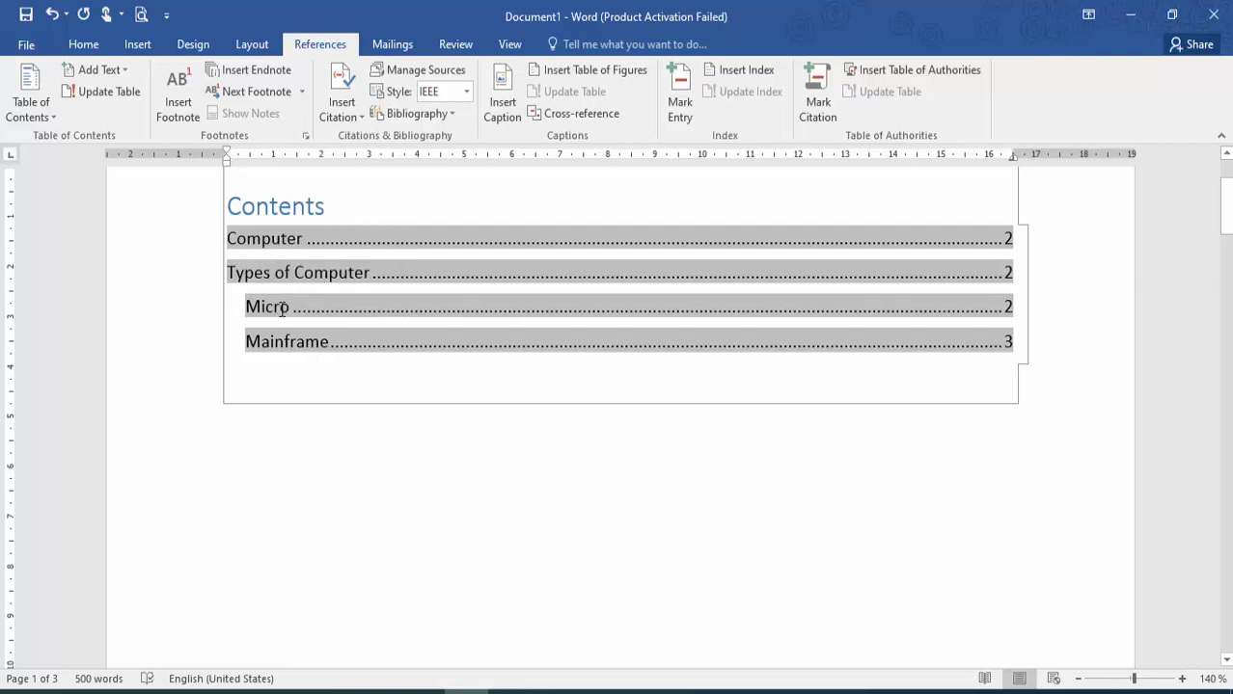
click(369, 345)
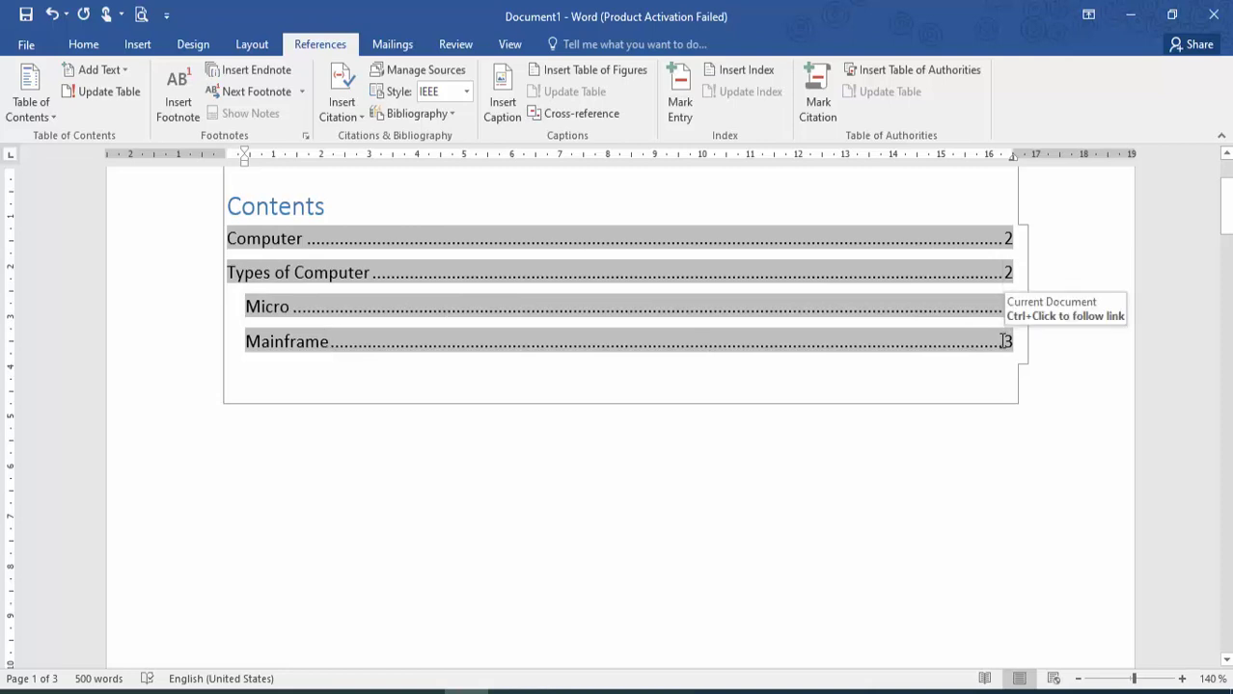
- Insert a page break before the "Micro" heading so that it starts on its own page
key(Down)
key(Down)
key(Down)
key(Down)
key(Down)
key(Down)
key(Down)
key(Down)
key(Down)
key(Down)
key(Down)
key(Down)
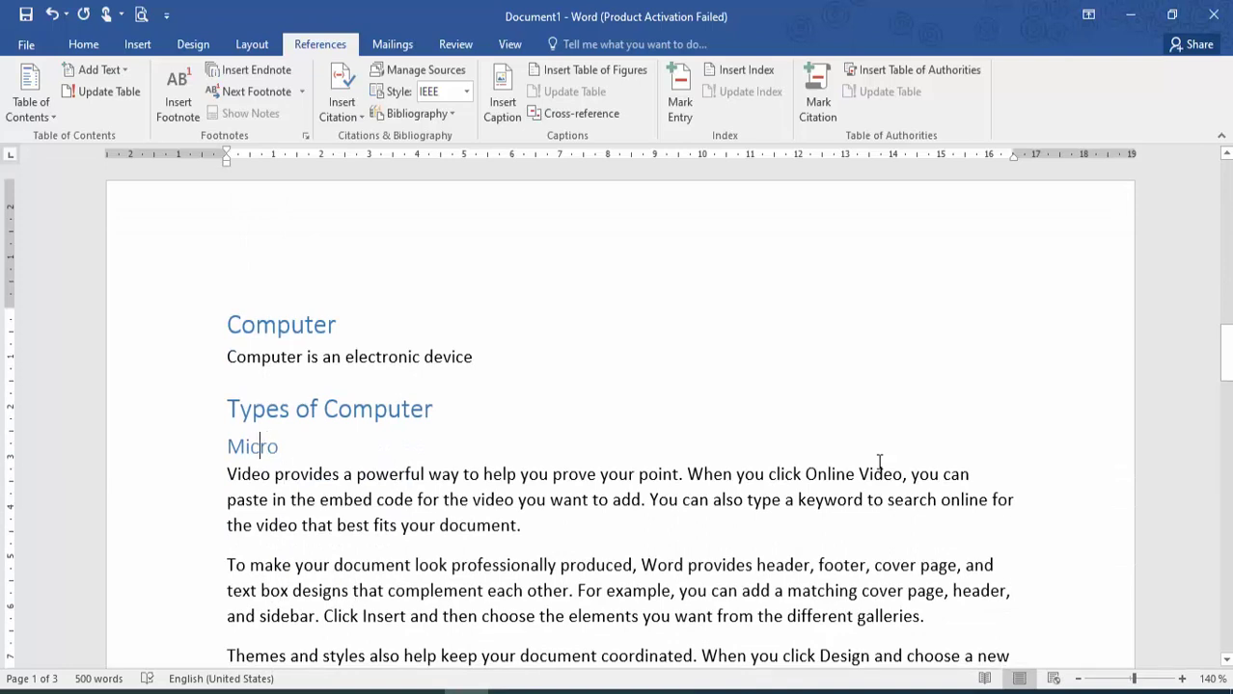
key(Left)
key(Left)
key(Left)
key(ctrl+Return)
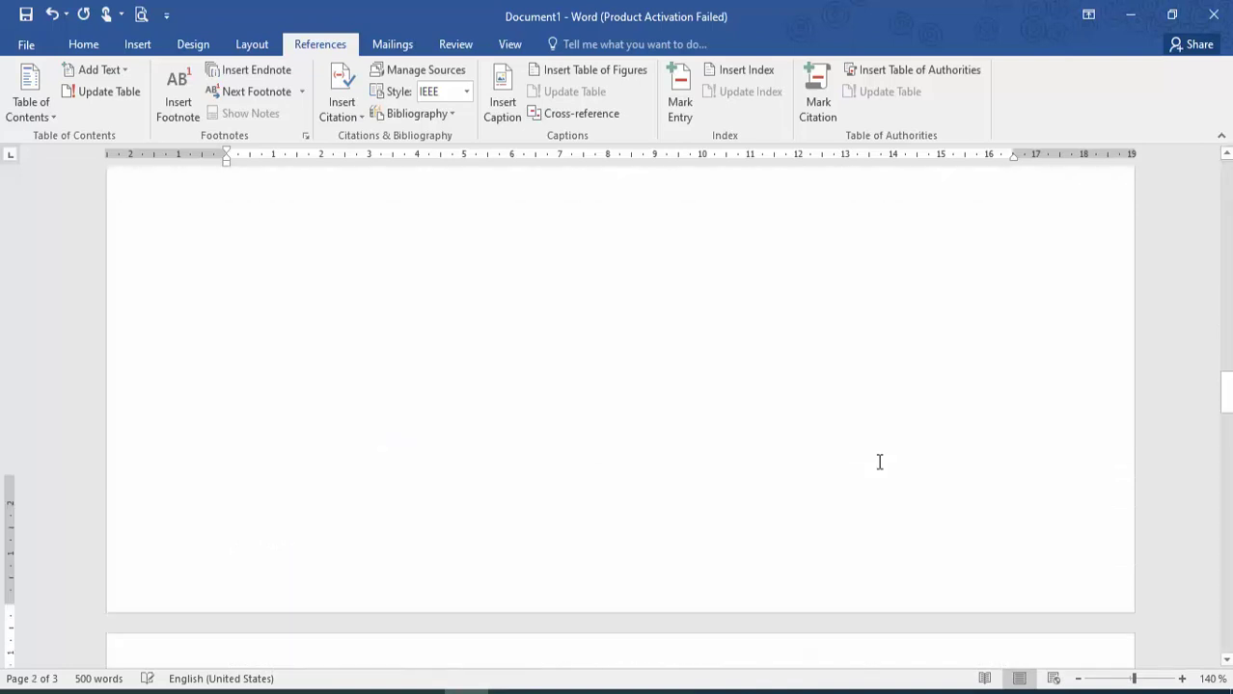
- Add the lines "Micro" and "Mainframe" under the "Types of Computer" heading
key(Down)
key(Down)
key(Down)
key(Down)
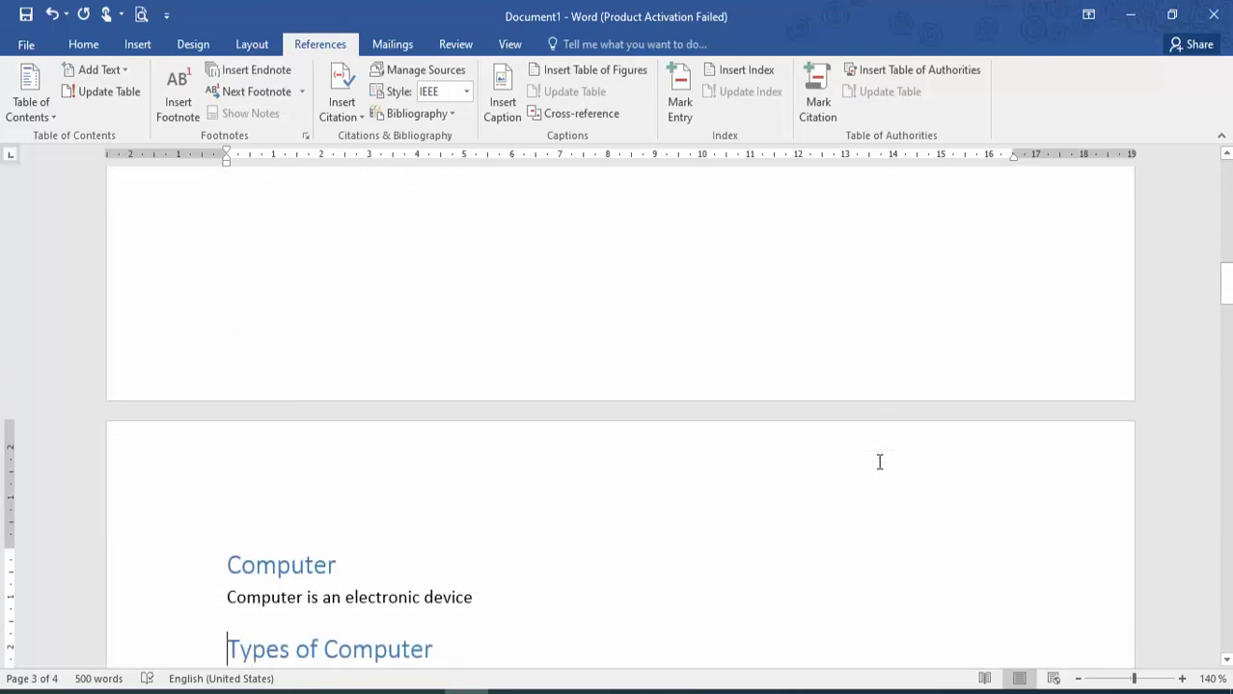
key(Up)
key(Up)
key(Down)
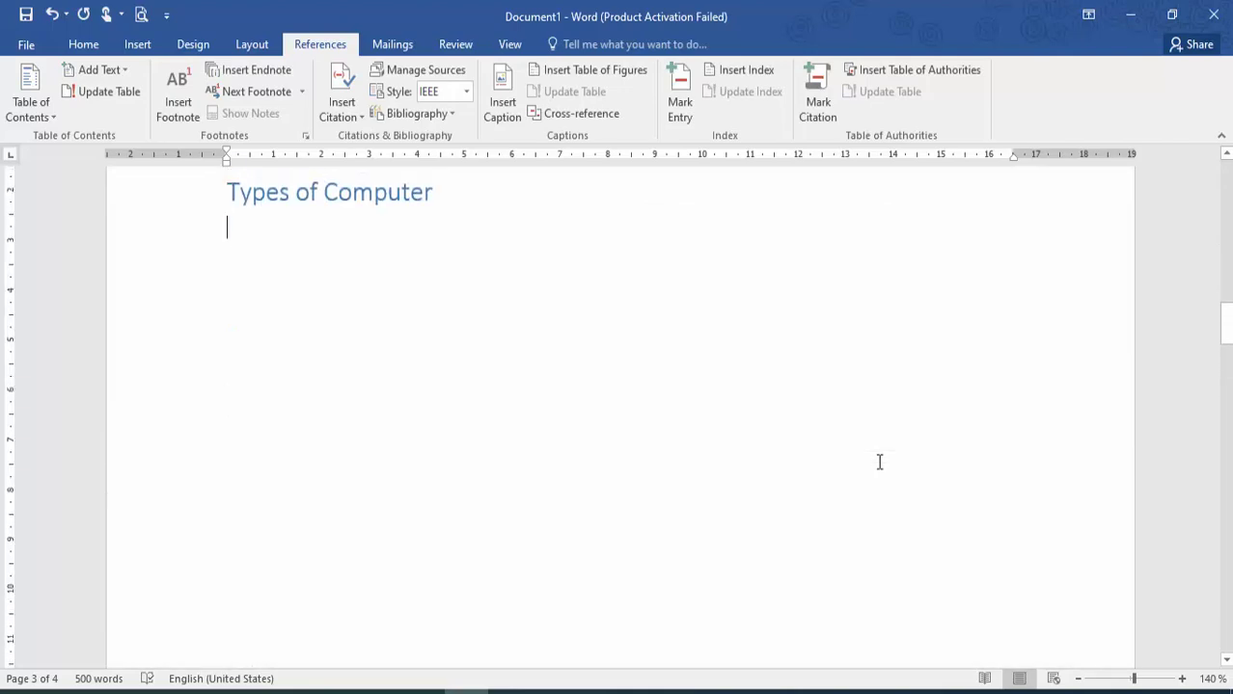
text(Miceo)
key(Return)
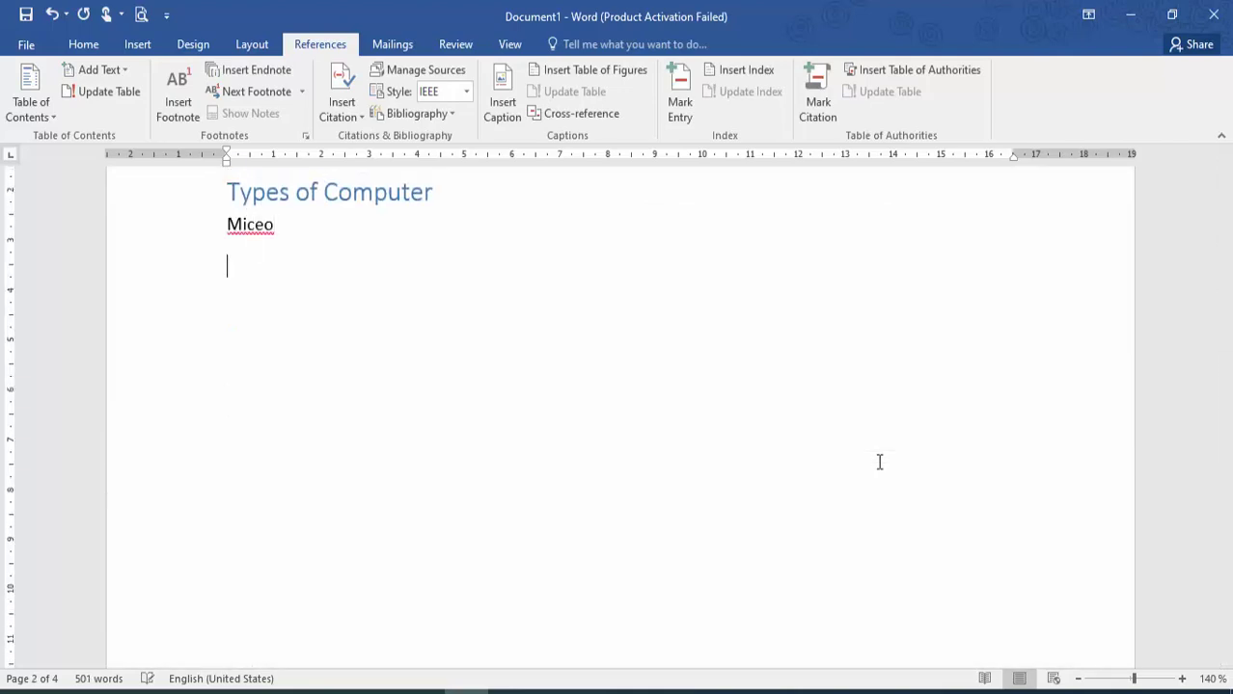
key(BackSpace)
key(BackSpace)
key(BackSpace)
text(o)
key(BackSpace)
text(ro)
key(Return)
text(Mainframe)
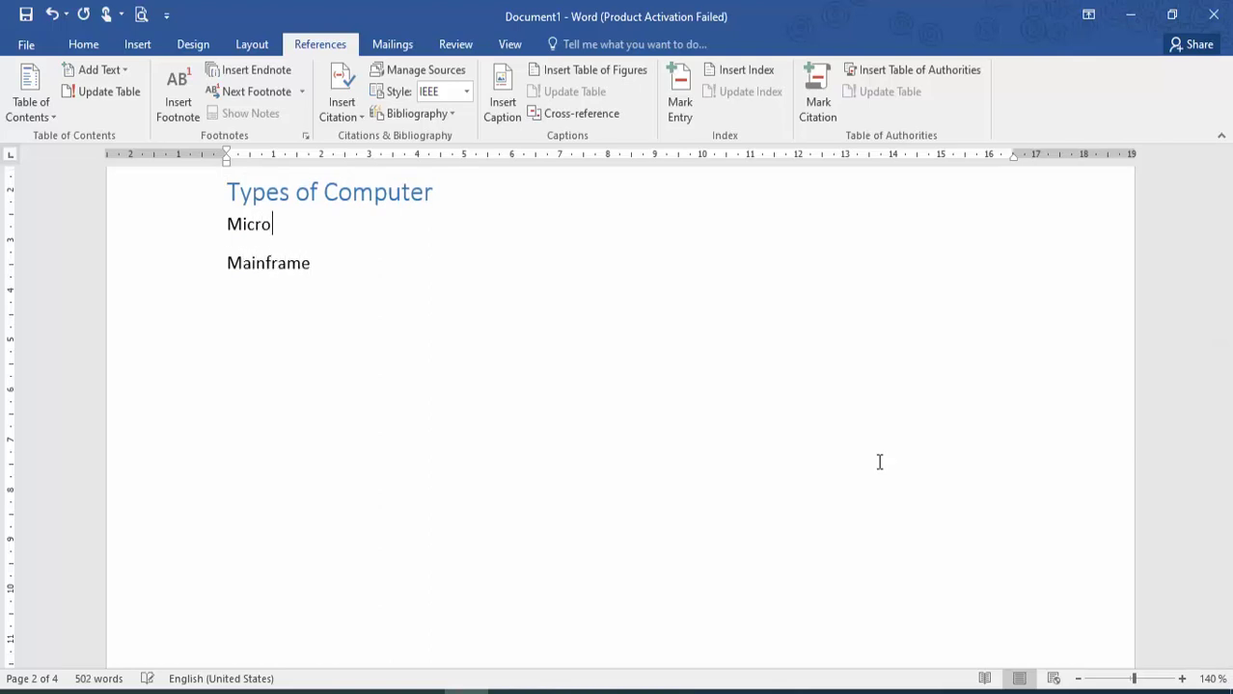
- Update the entire table of contents, including both its entries and page numbers
scroll(879, 462, up, 10)
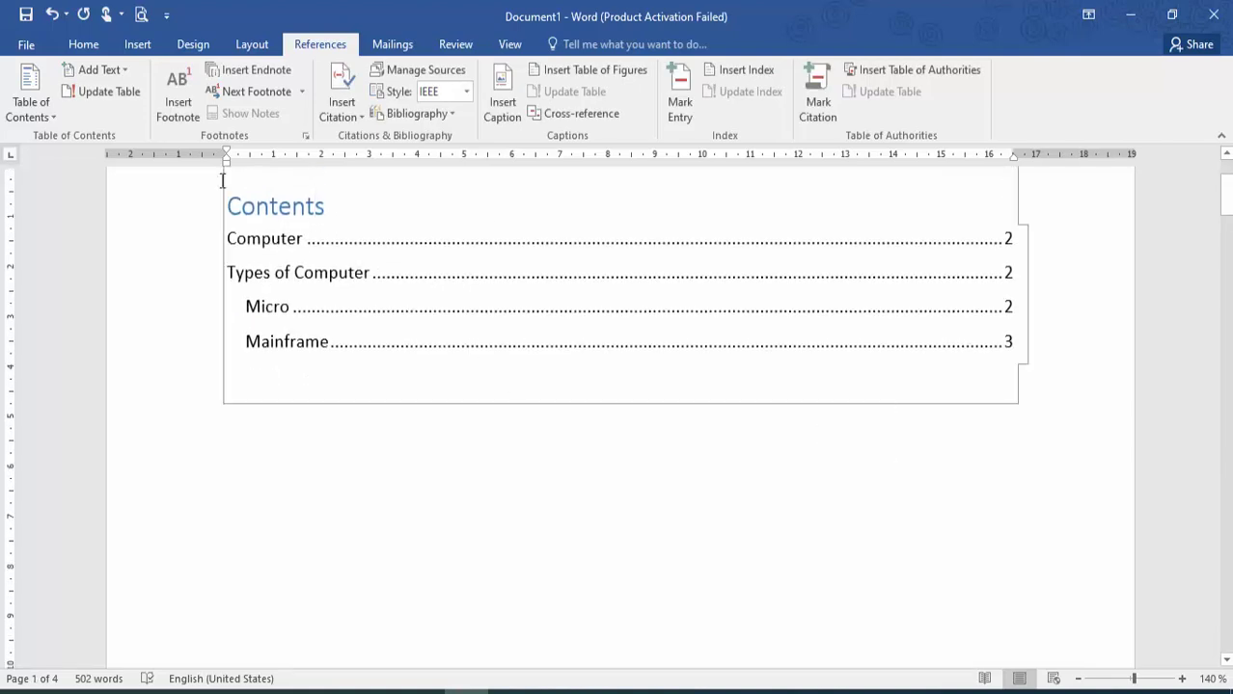
click(111, 98)
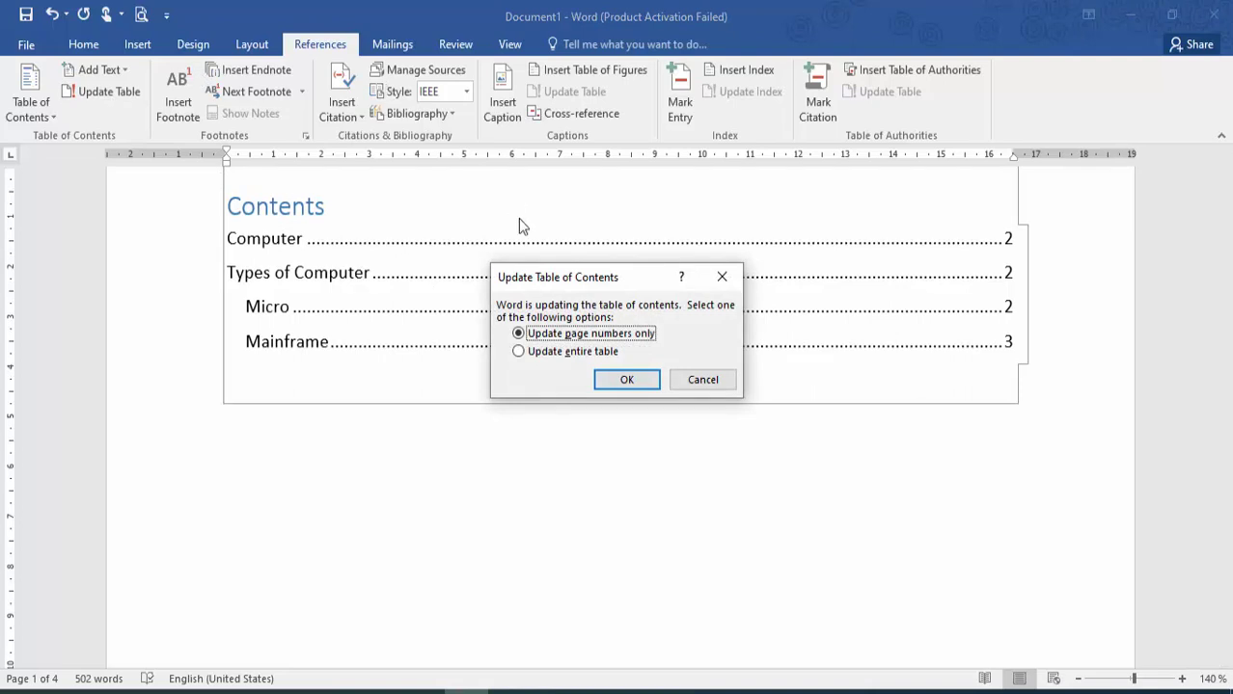
click(559, 356)
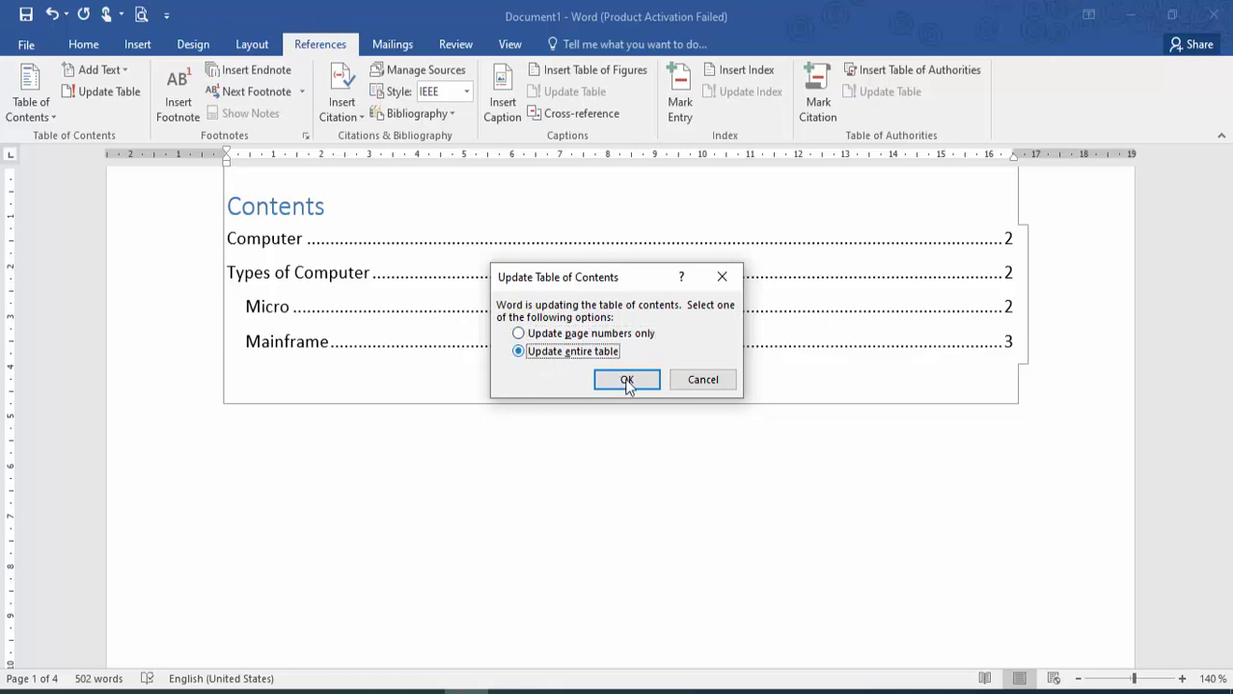
click(627, 381)
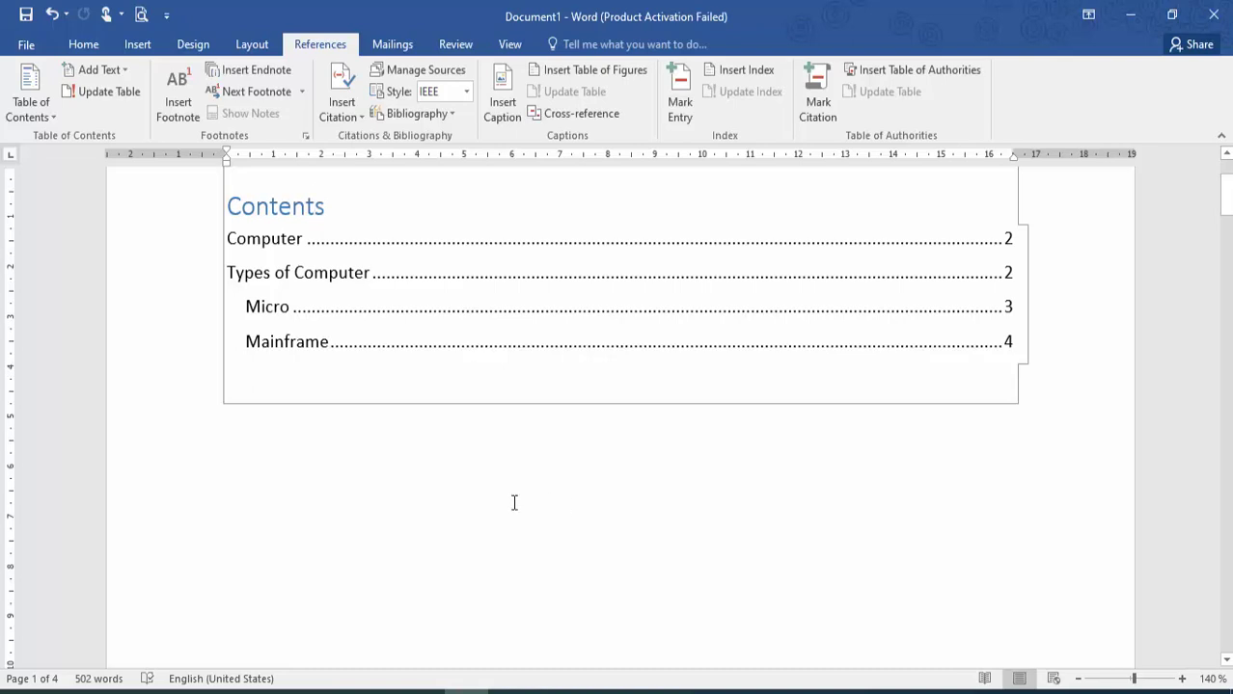
- Delete all document content and generate sample paragraphs with =rand()
key(ctrl+a)
key(Delete)
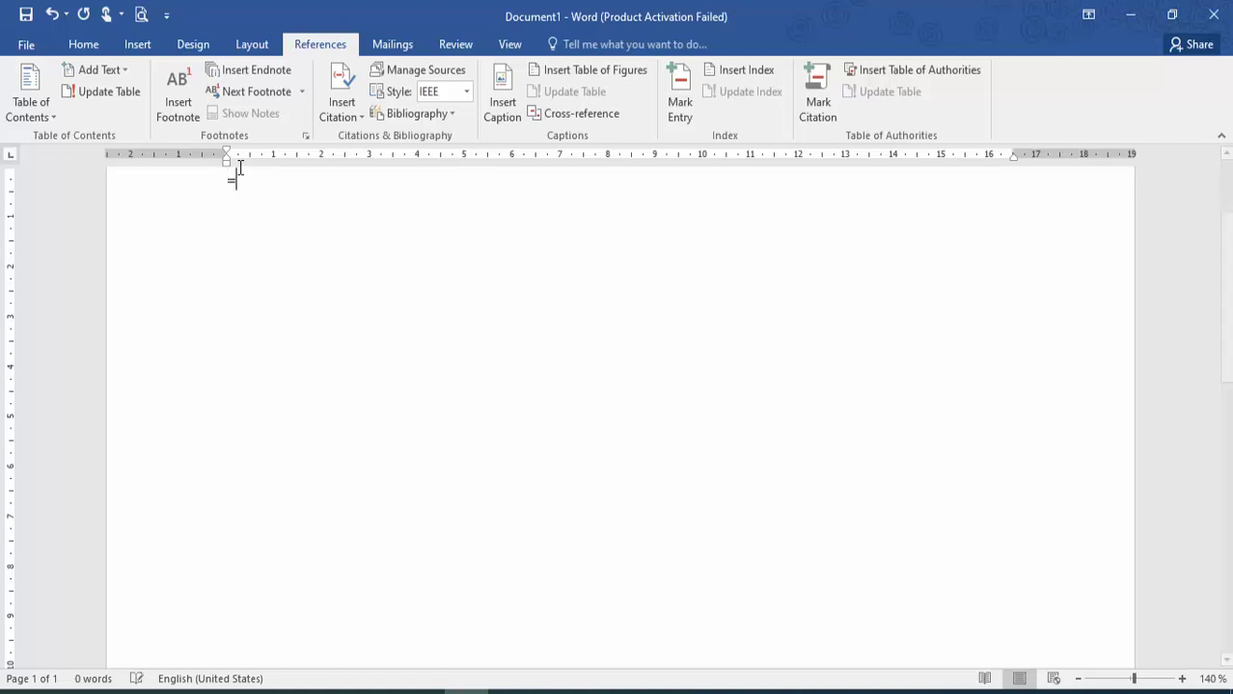
text(=rand())
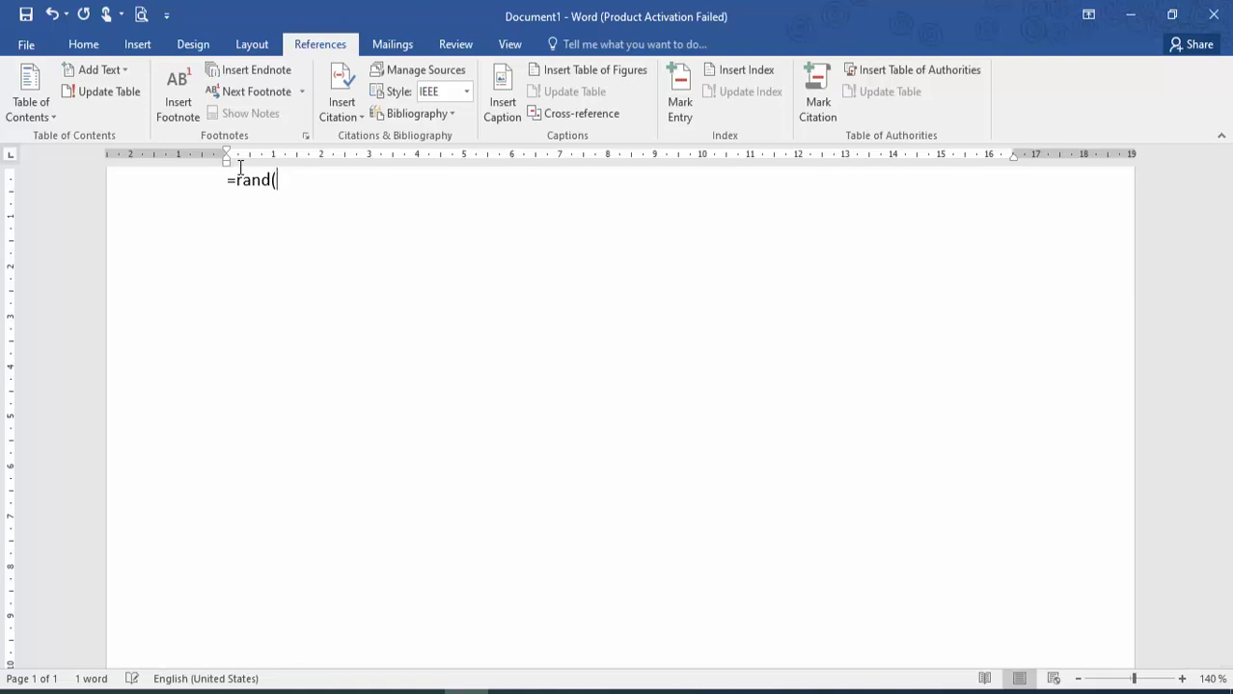
key(Left)
key(Return)
key(Up)
key(Up)
key(Up)
key(Up)
key(Up)
key(Up)
key(Up)
key(Up)
key(Up)
key(Up)
key(Up)
key(Up)
key(Up)
key(Up)
key(Up)
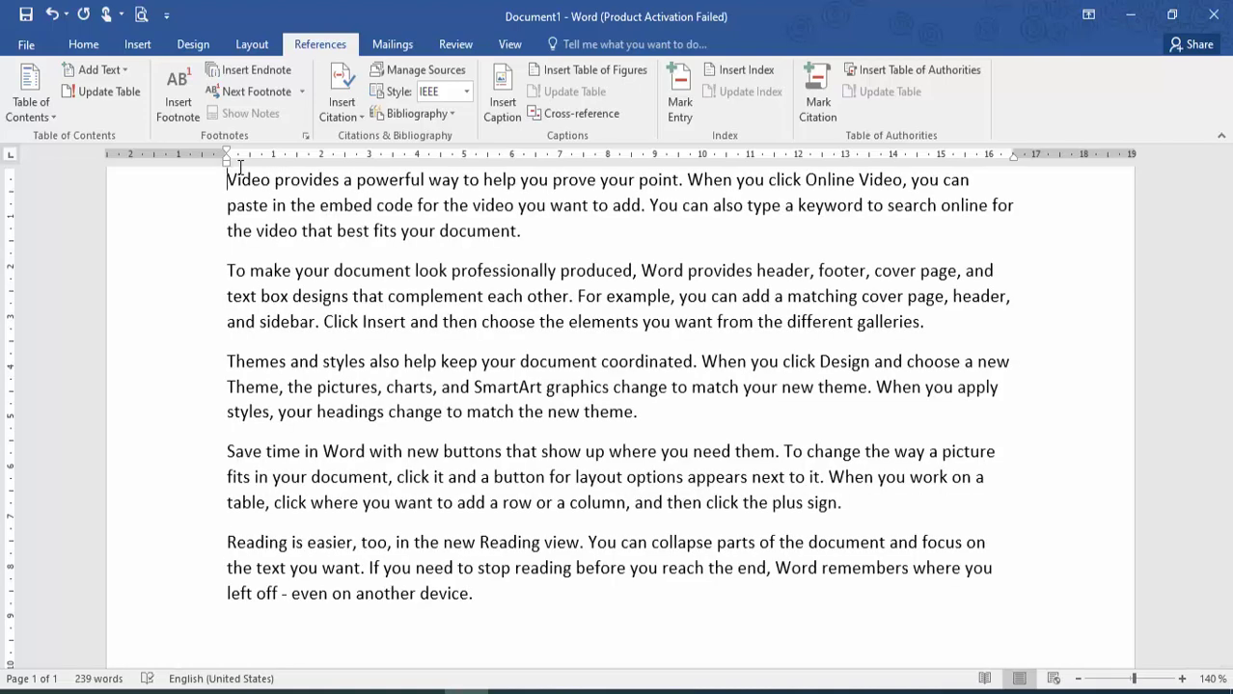
key(Down)
- Add a footnote to the first word "Video" with the text "Video means some graphical data"
click(240, 167)
key(Right)
double_click(241, 166)
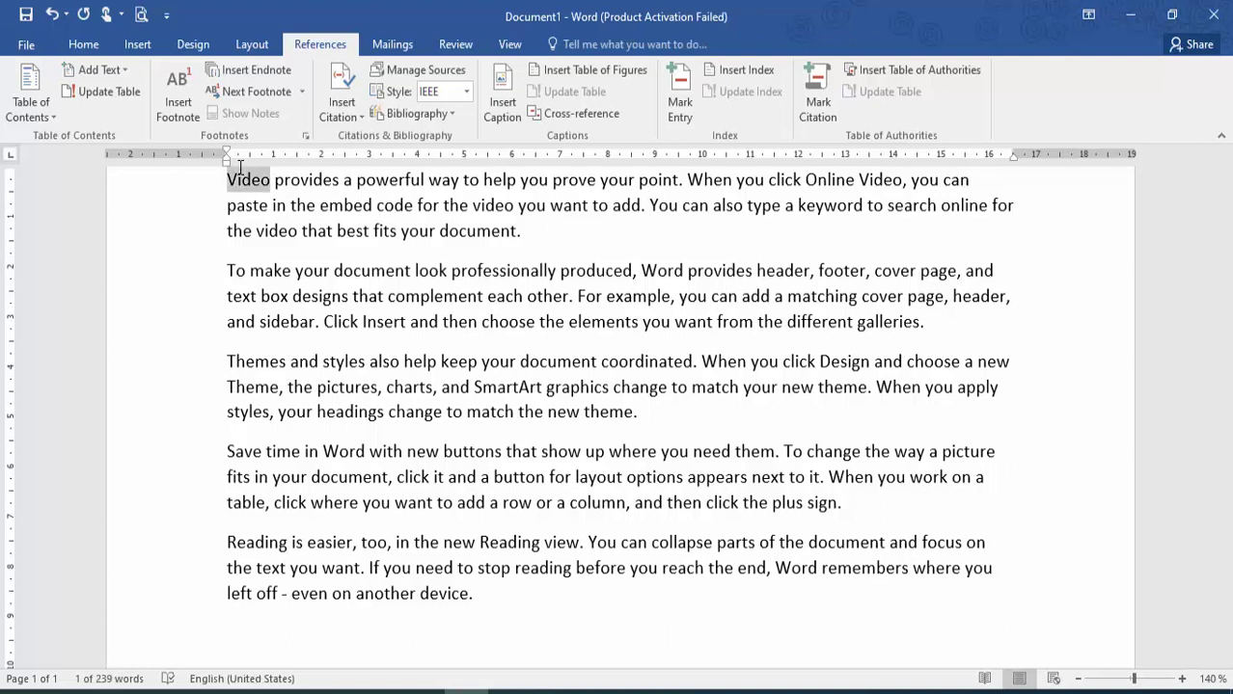
click(179, 111)
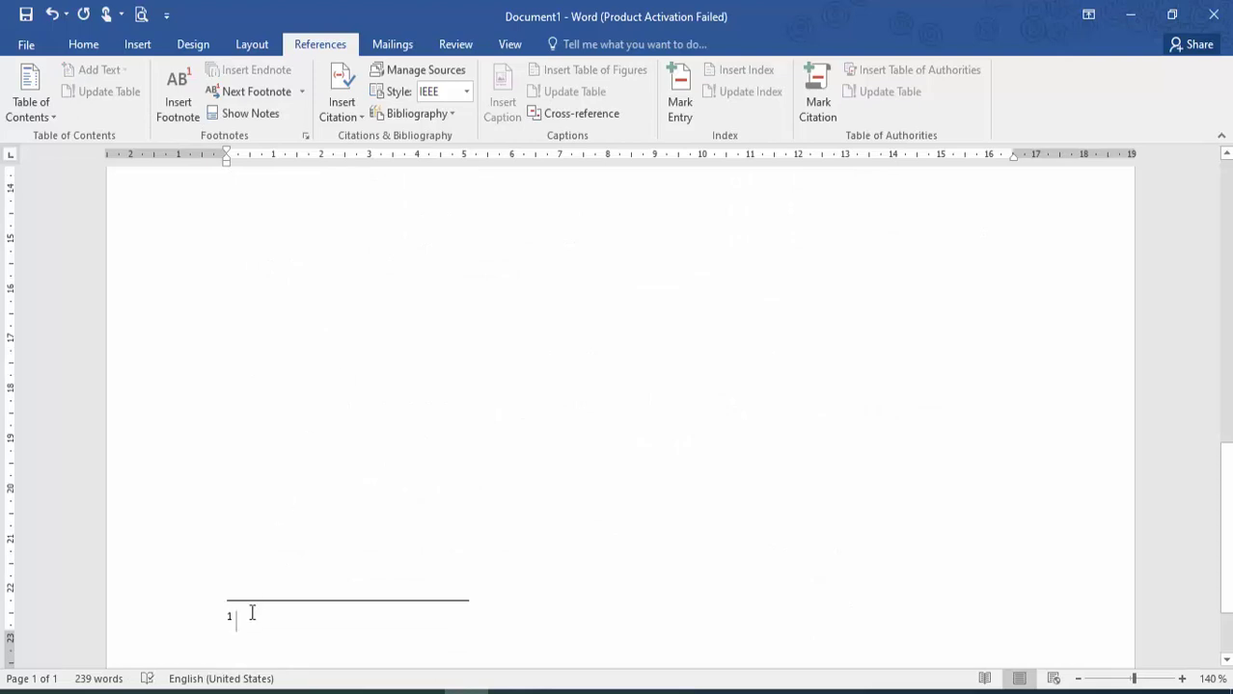
text(Video mear)
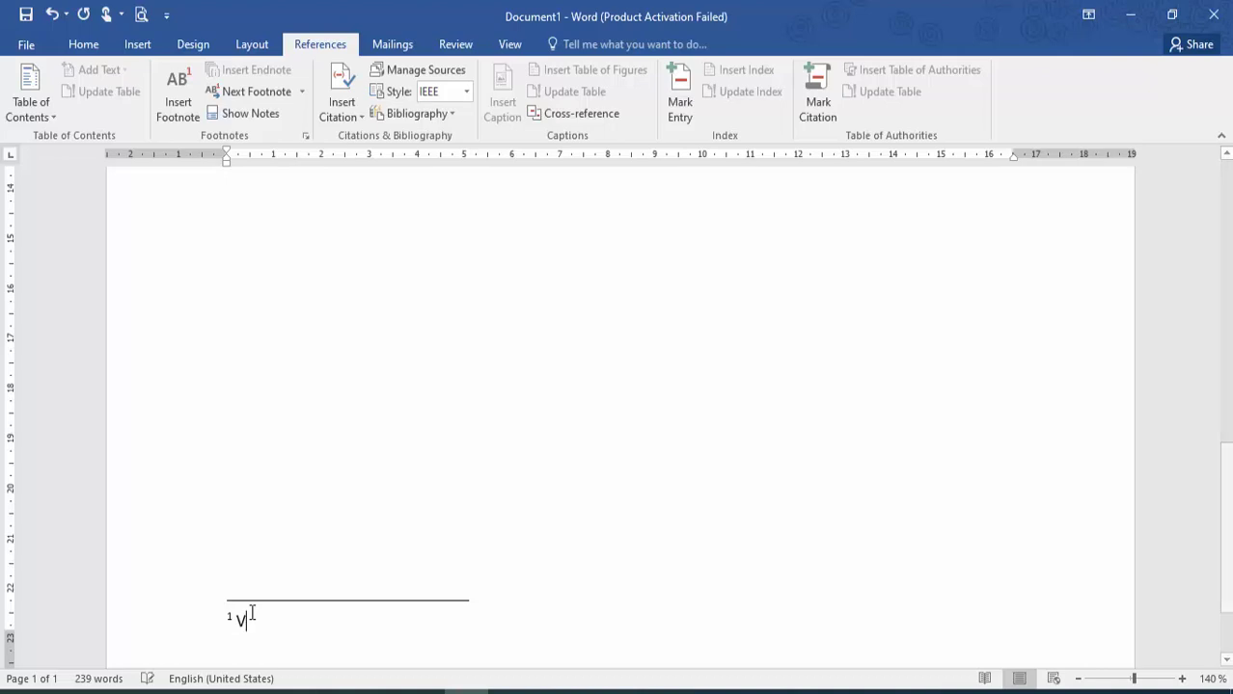
text(s)
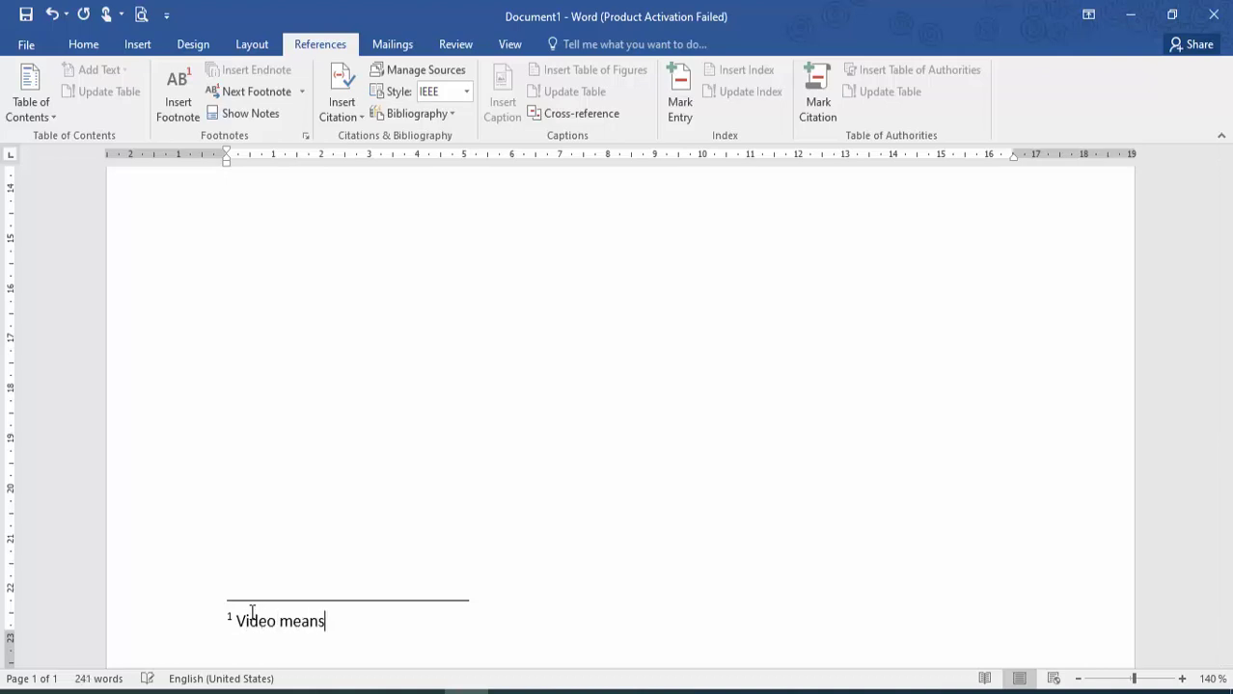
text( some data)
key(BackSpace)
key(BackSpace)
key(BackSpace)
key(BackSpace)
text(graphical data)
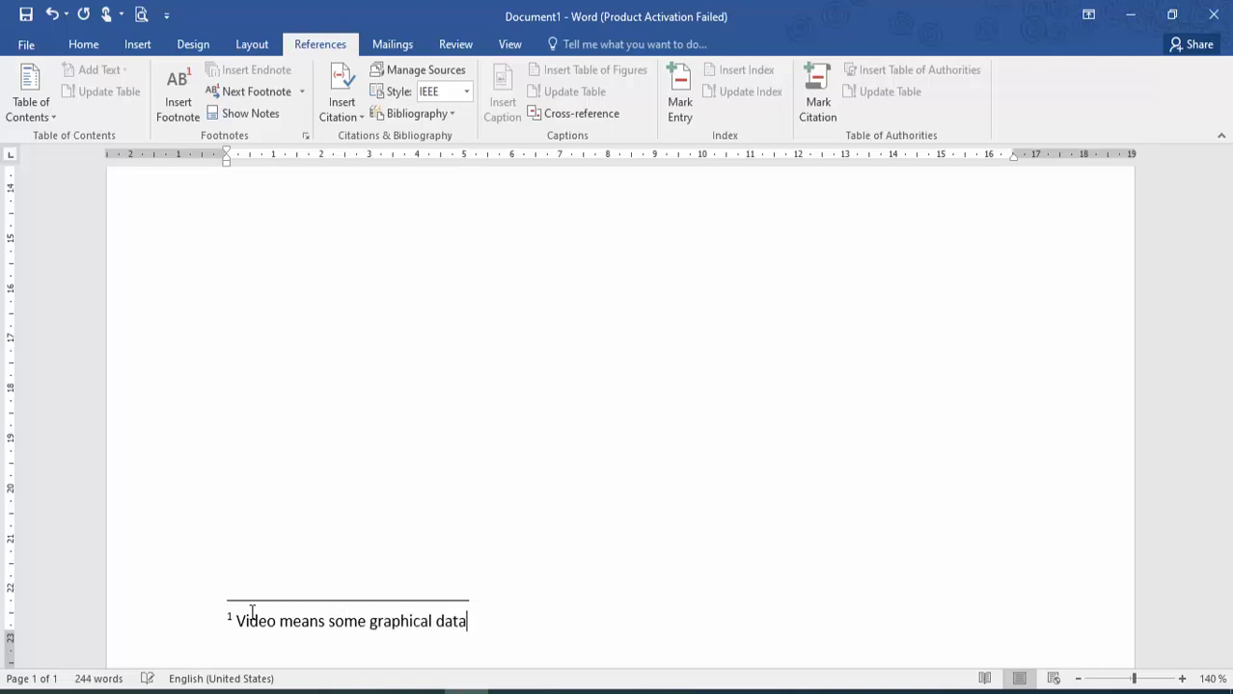
- Preview the footnote text at the reference mark beside "Video" and show the notes area
click(309, 591)
scroll(309, 590, up, 5)
scroll(308, 592, up, 8)
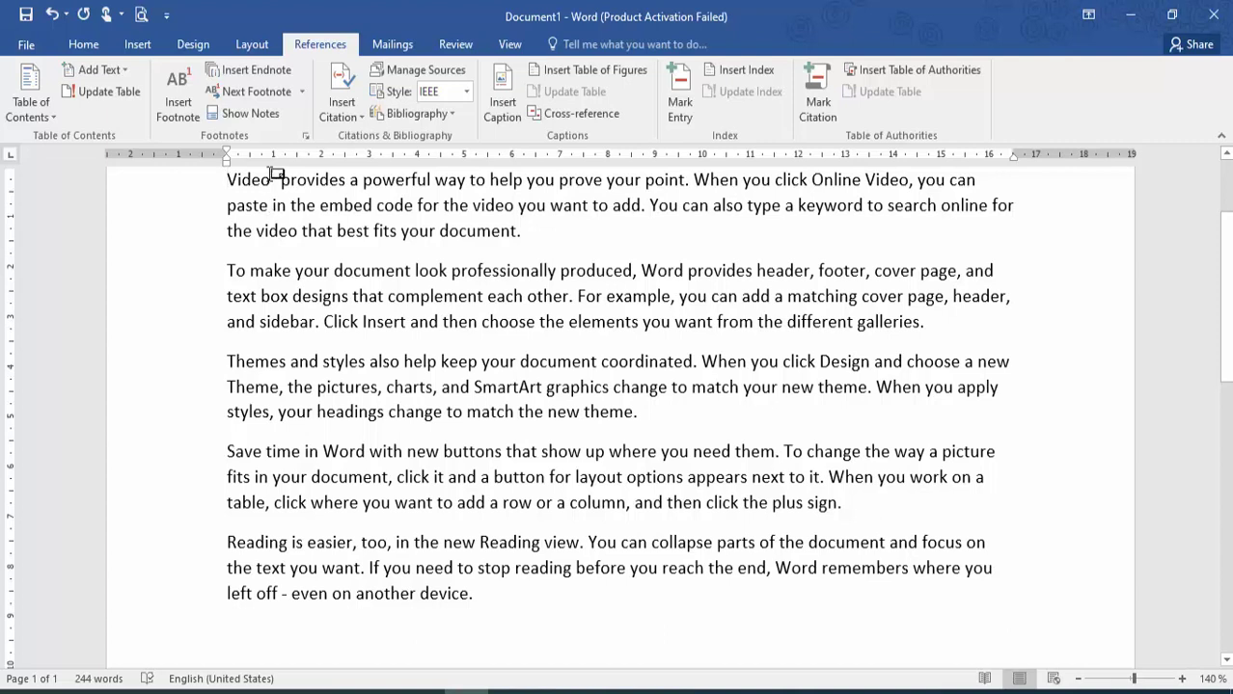
mouse_move(278, 179)
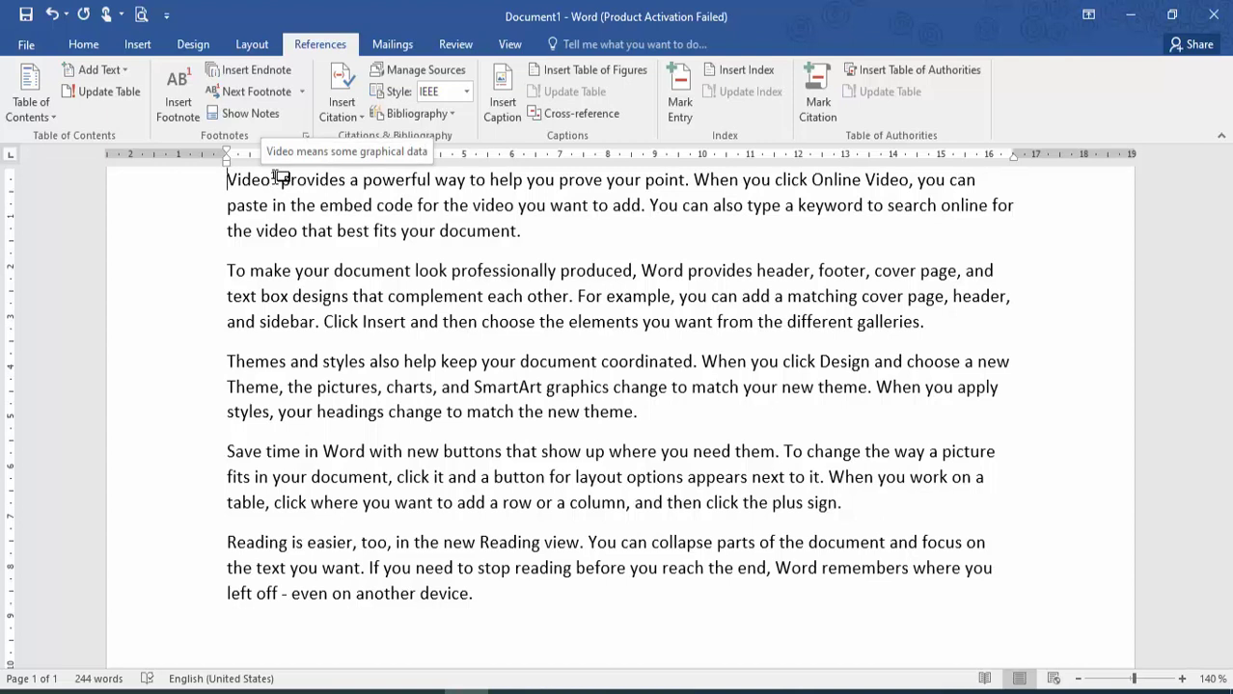
click(247, 117)
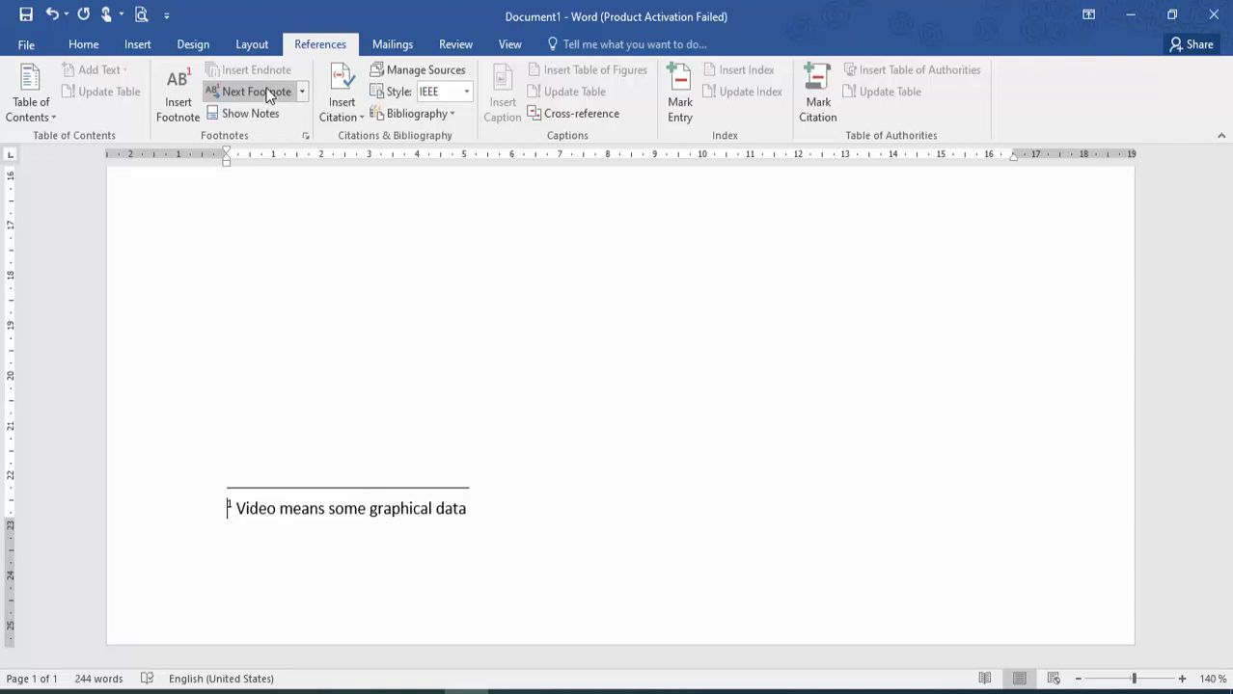
- Check the options for moving between footnotes and endnotes, and return to the beginning of the body text
click(300, 93)
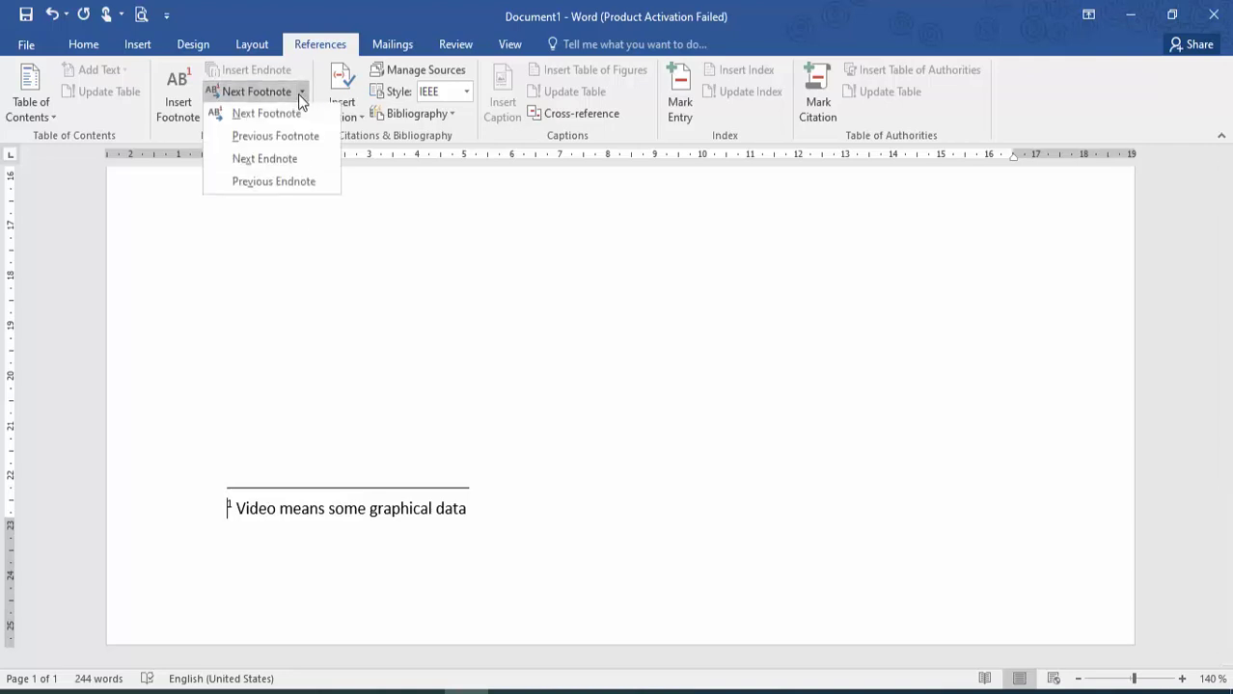
click(294, 213)
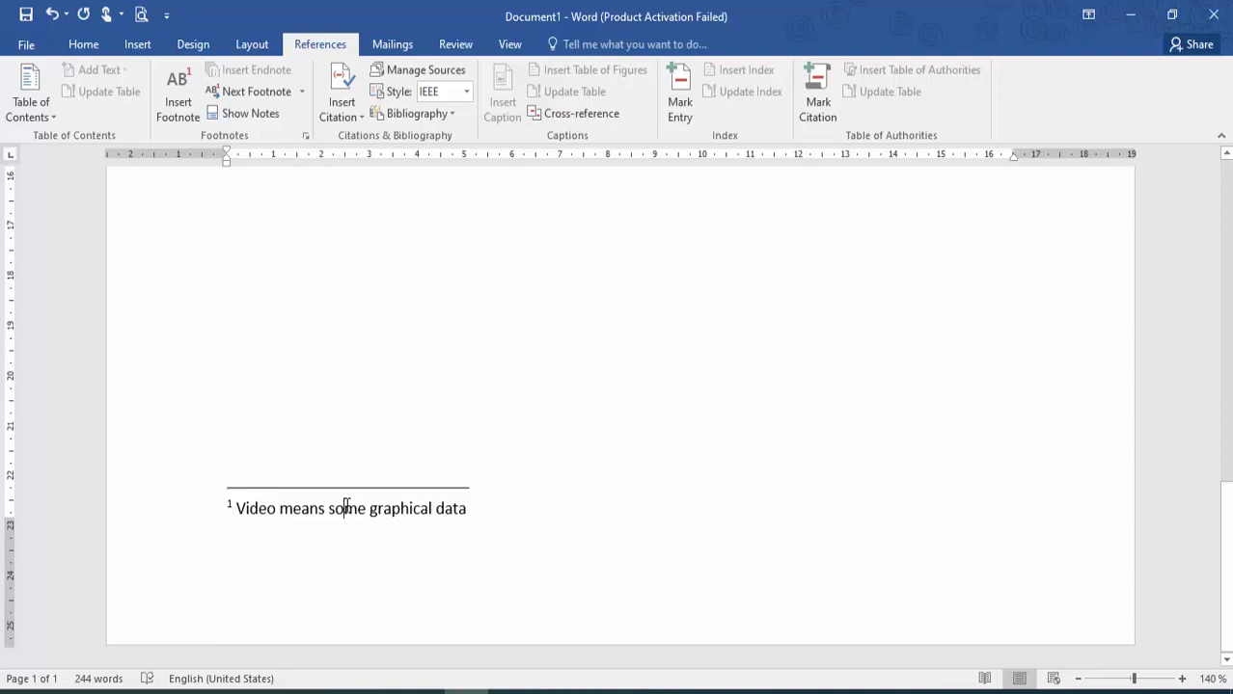
key(Up)
key(Up)
key(Up)
key(Up)
key(Up)
key(Up)
key(Up)
key(Up)
key(Up)
key(Up)
key(Up)
key(Up)
key(Up)
key(Up)
key(Up)
key(Up)
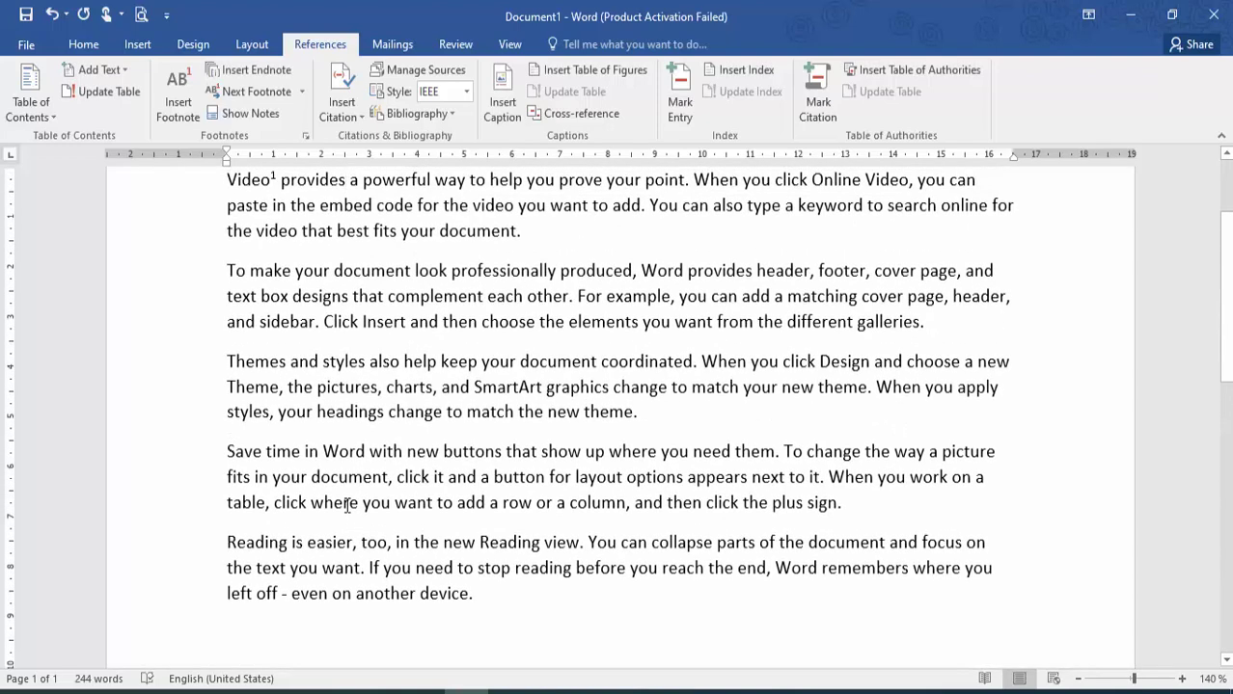
key(Left)
key(Left)
key(Left)
key(Left)
key(Left)
key(Left)
key(Left)
key(Left)
key(Left)
key(Left)
key(Left)
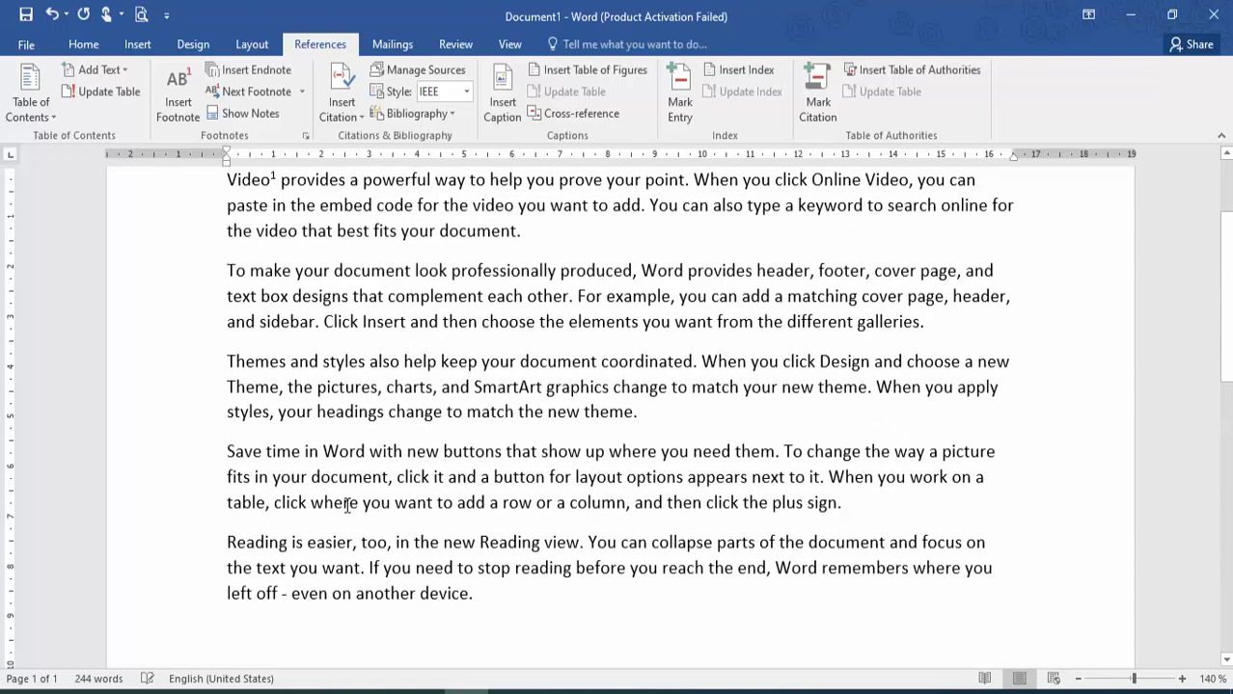
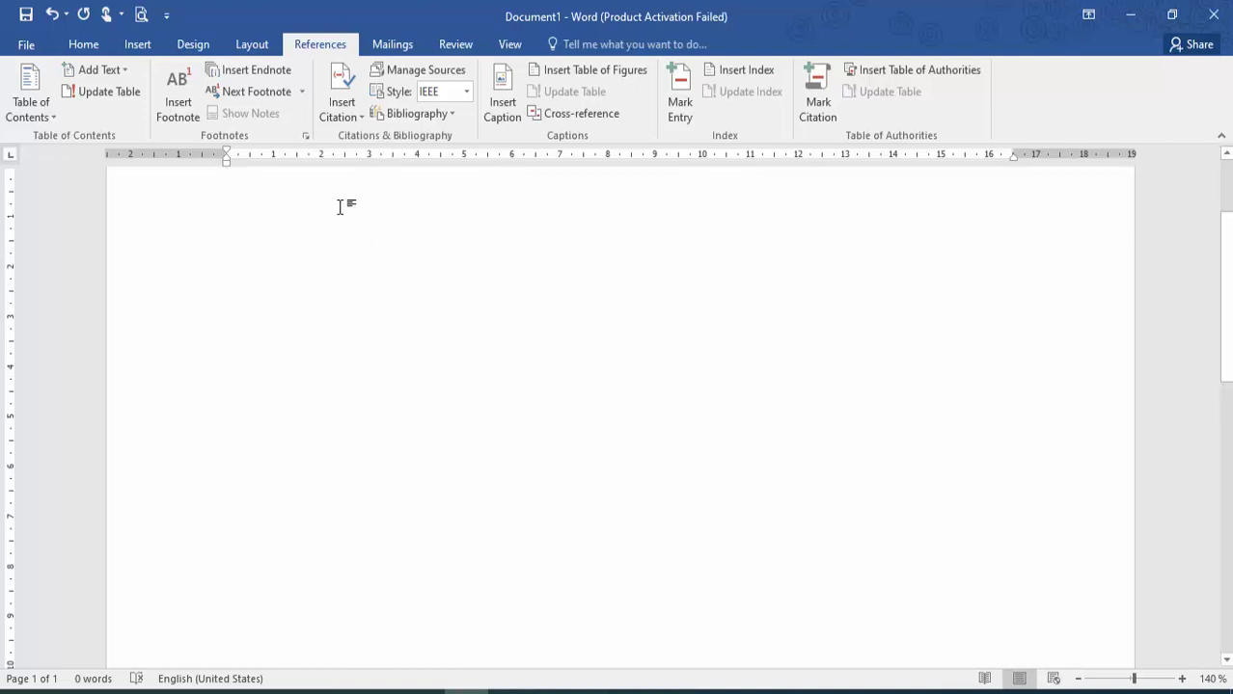
- Review the available citation styles and the saved sources in the Source Manager, without changing either
click(467, 92)
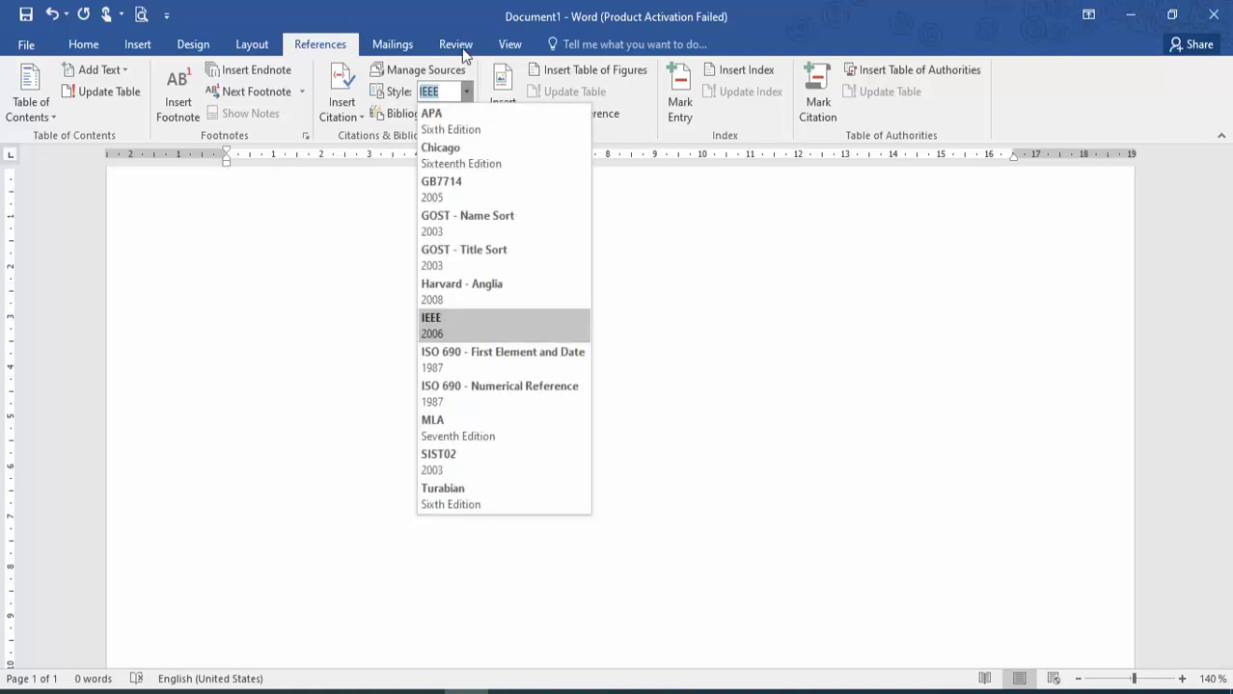
click(486, 8)
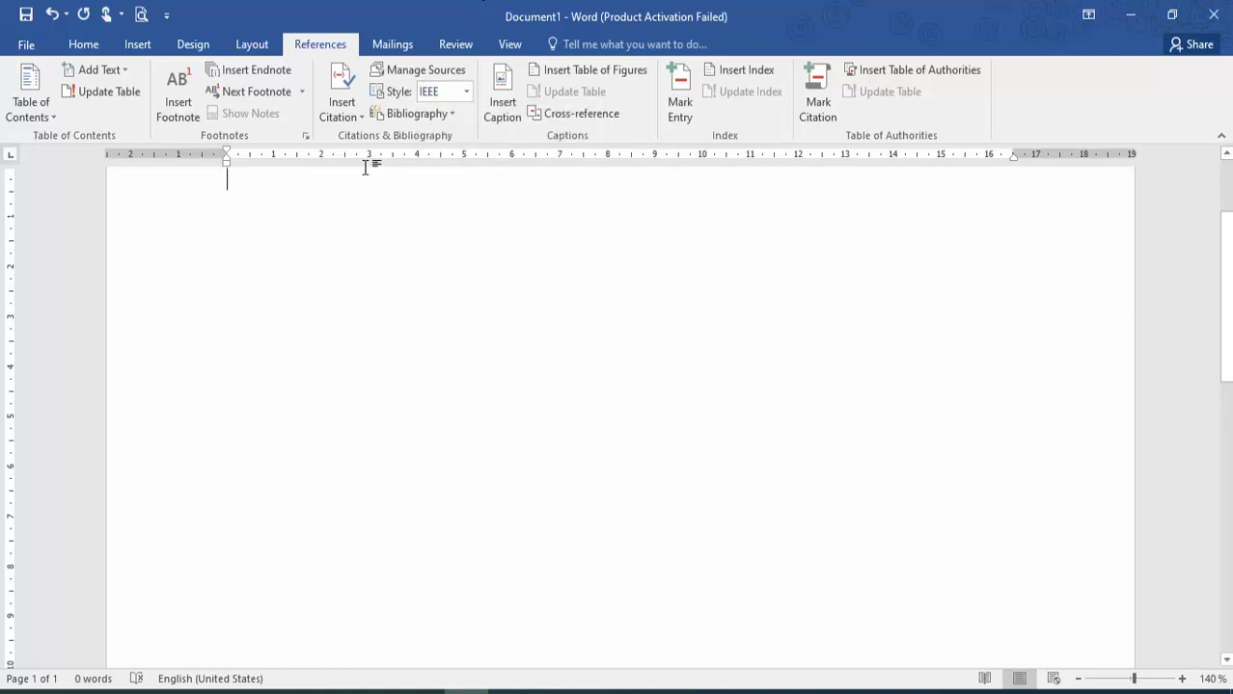
click(467, 93)
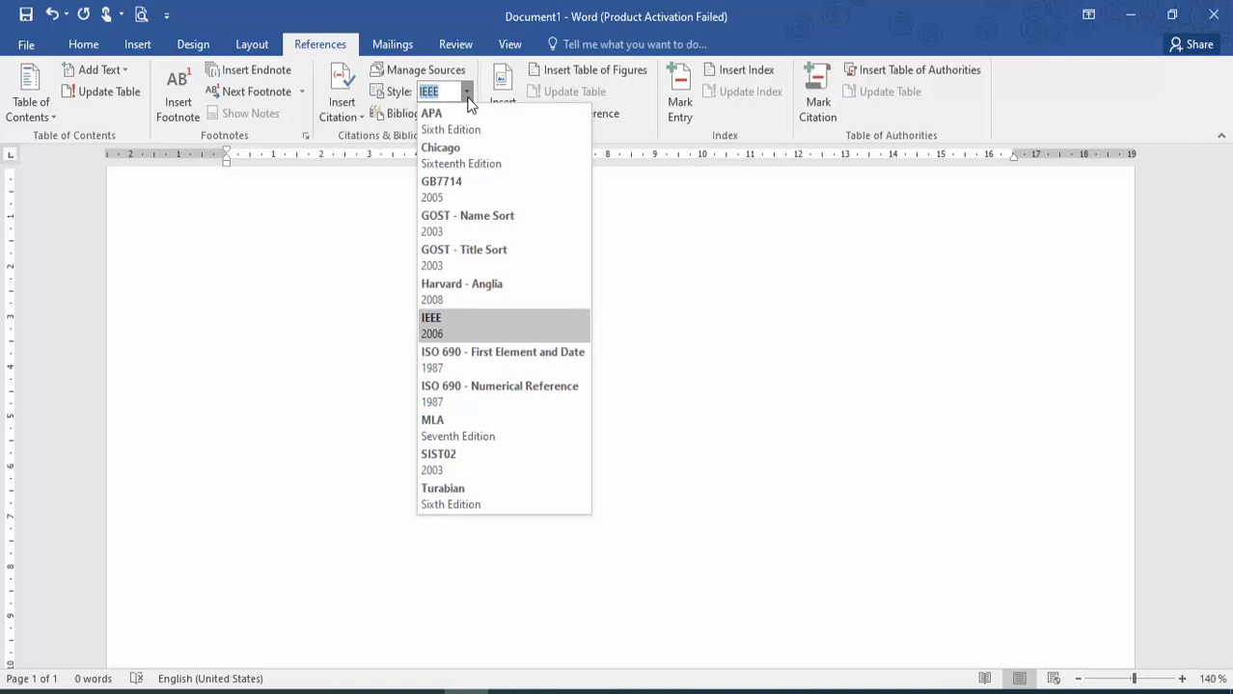
click(373, 175)
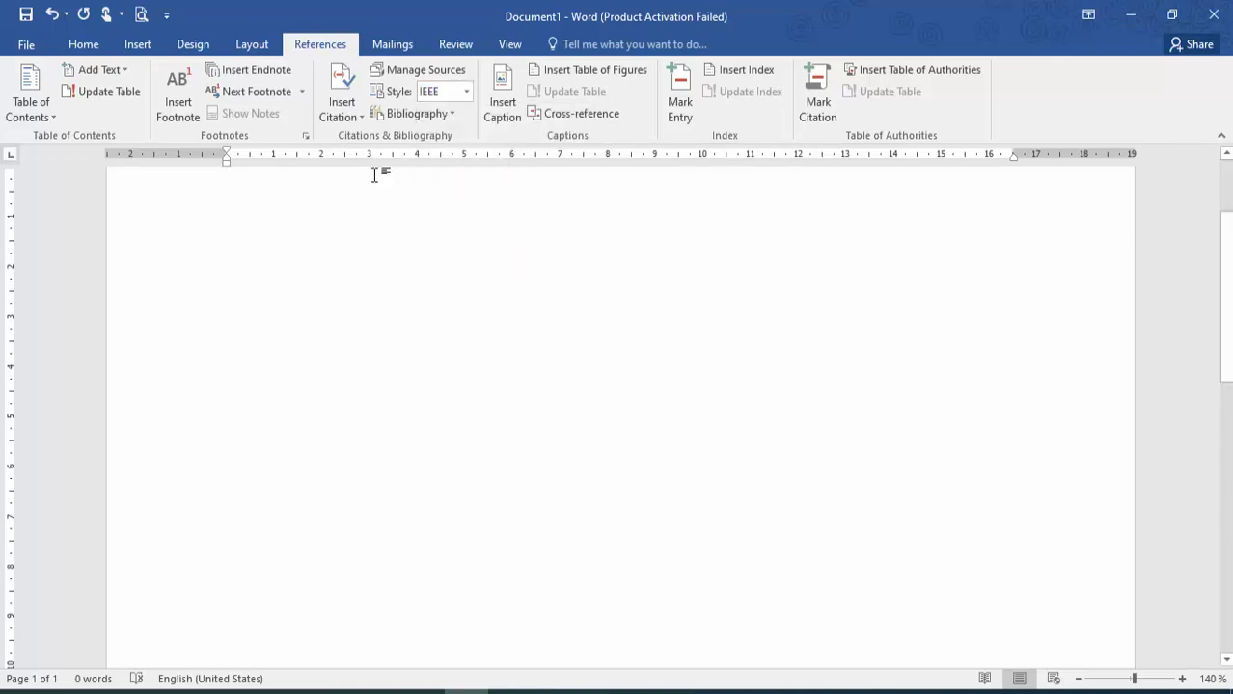
click(412, 66)
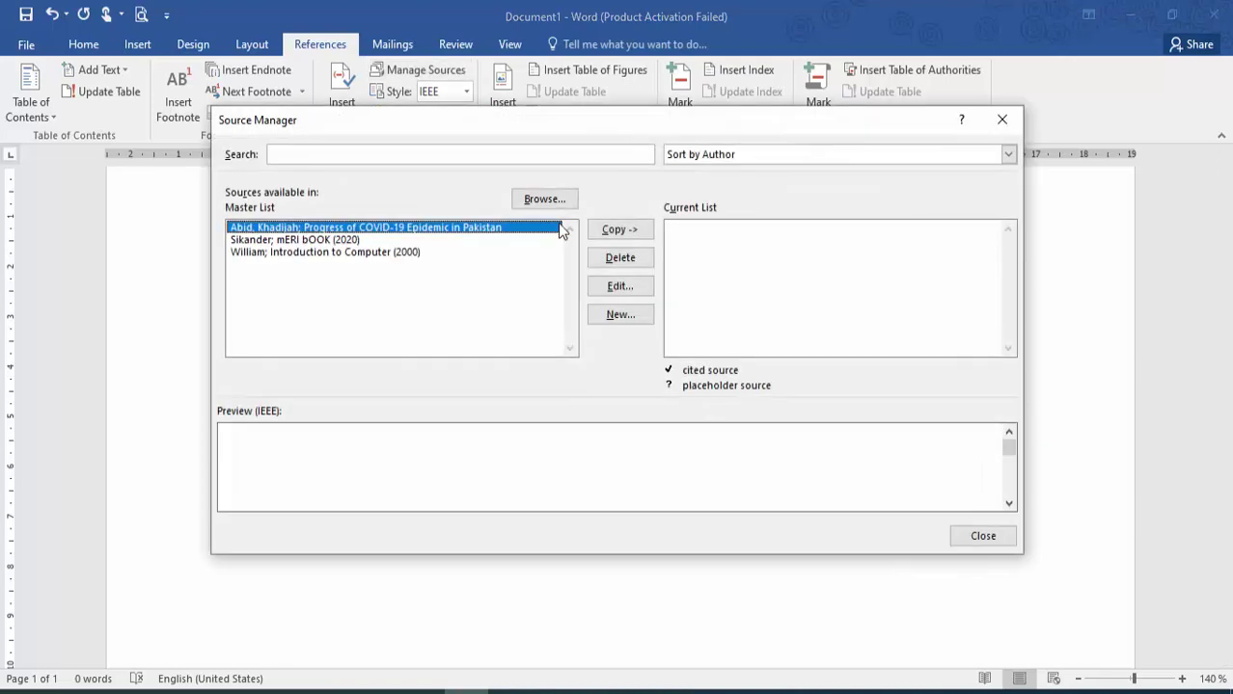
click(982, 537)
- Examine the bibliography fields for a new Journal Article source and leave the form without saving
click(352, 100)
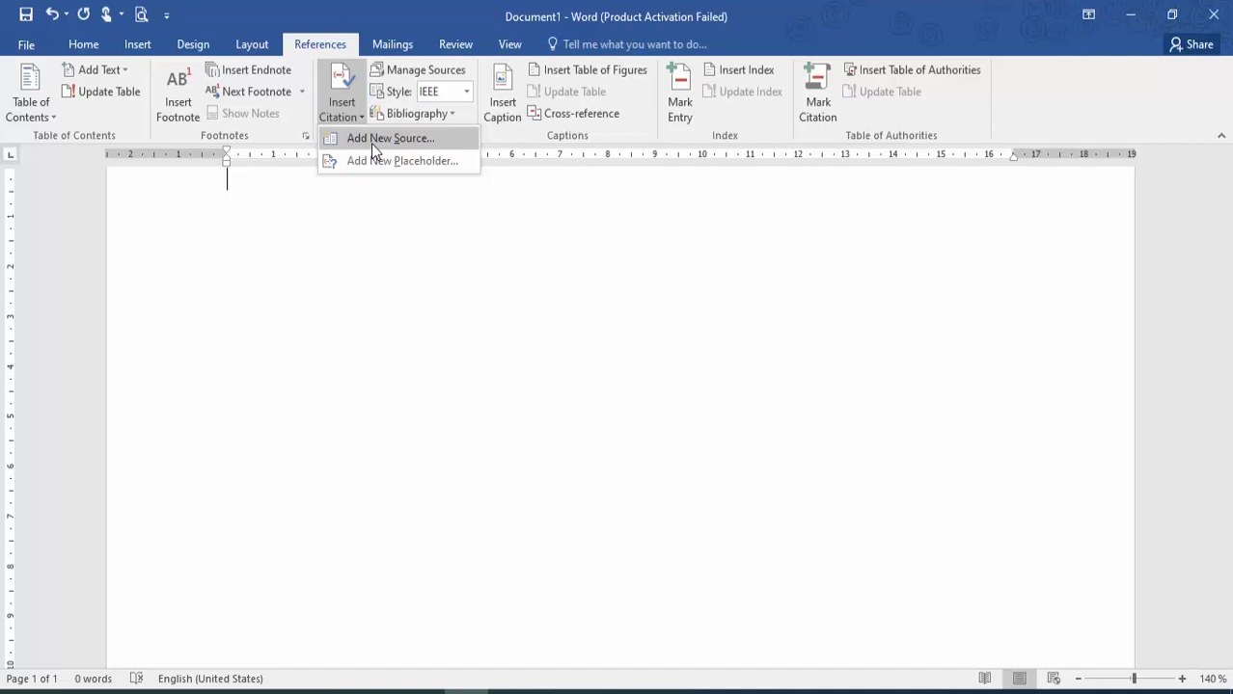
click(373, 139)
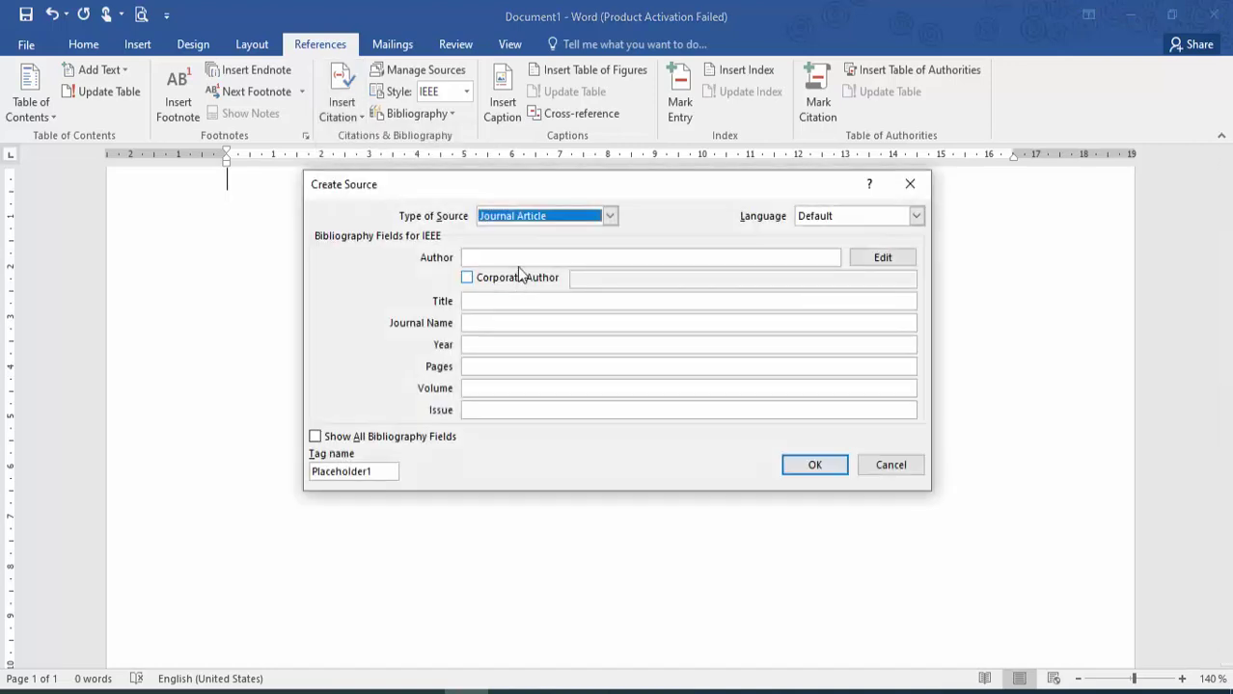
click(518, 258)
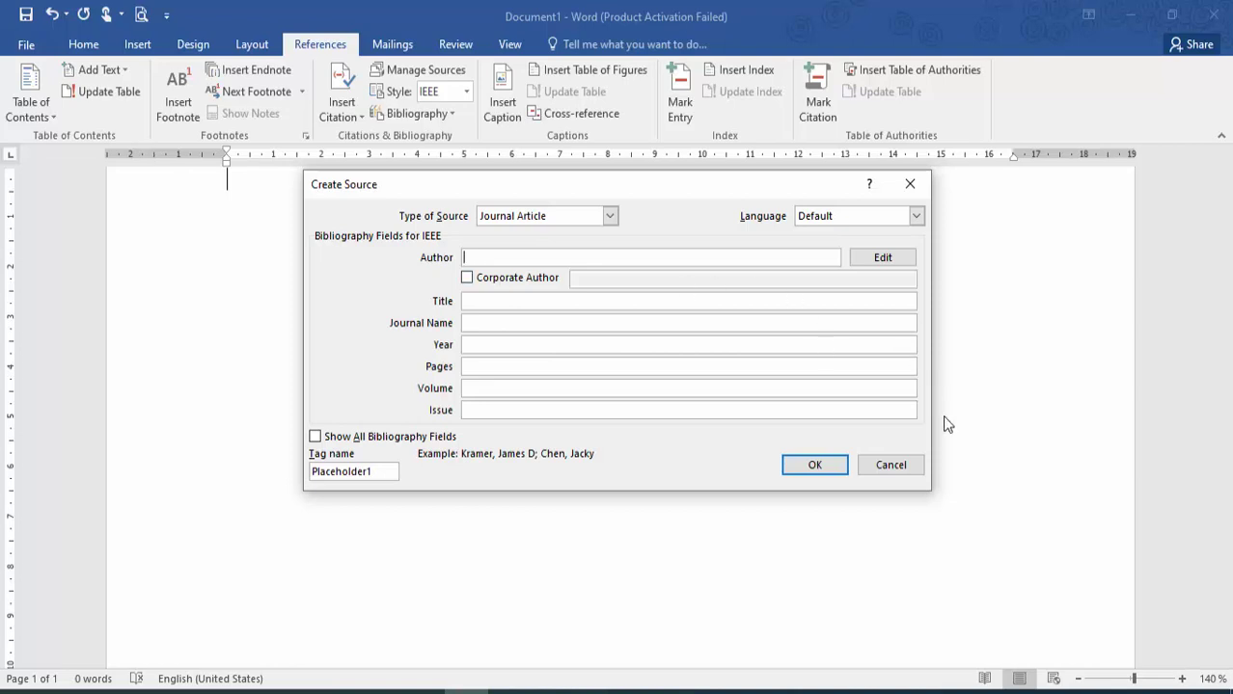
click(887, 464)
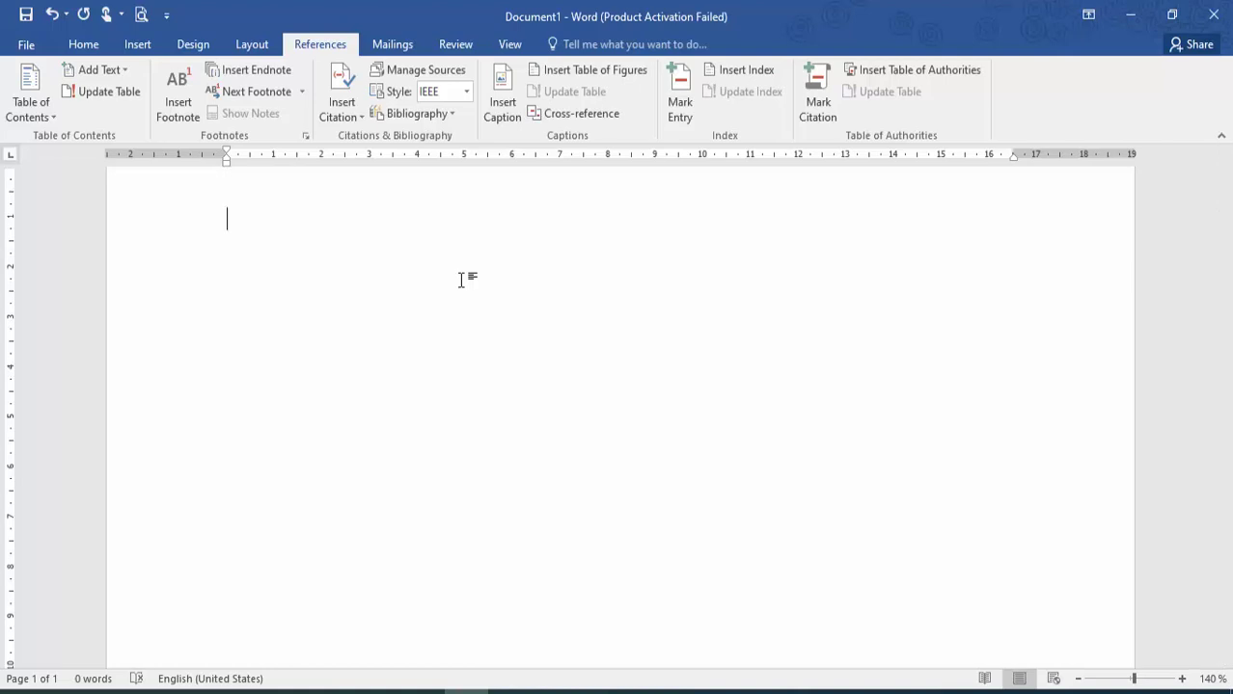
- Enter the line "Computer" and generate sample paragraphs below it with =rand()
text(Computer)
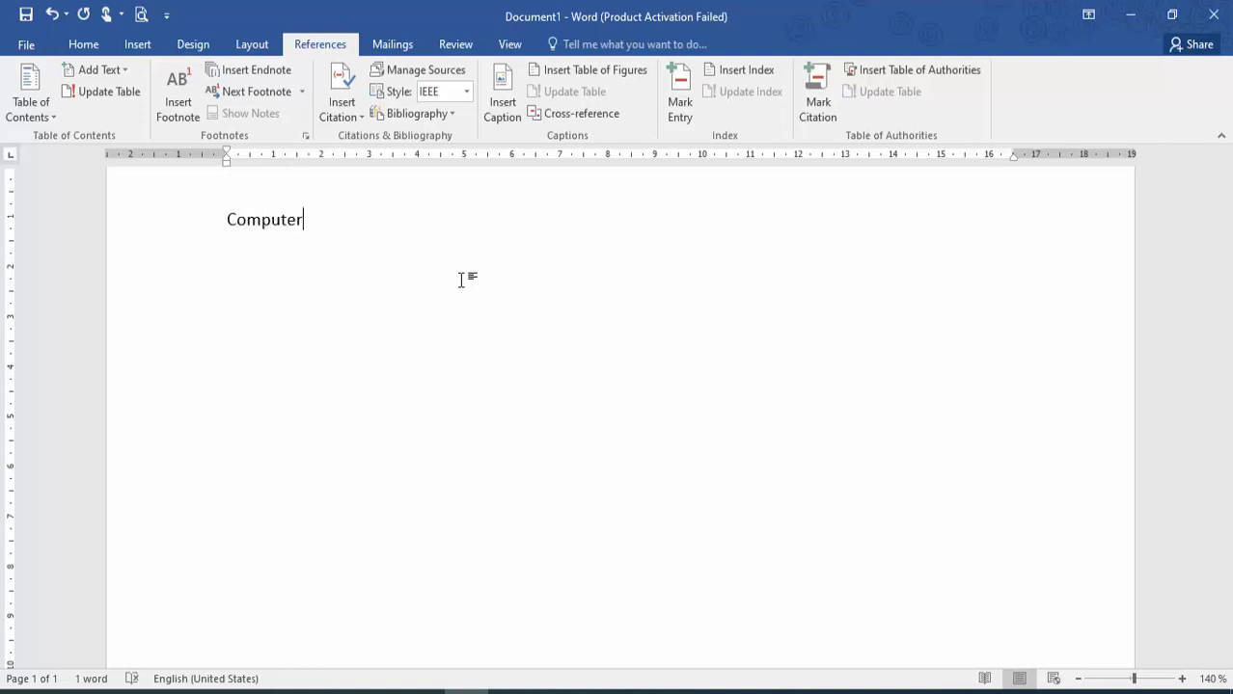
key(Return)
text(=rand())
key(Return)
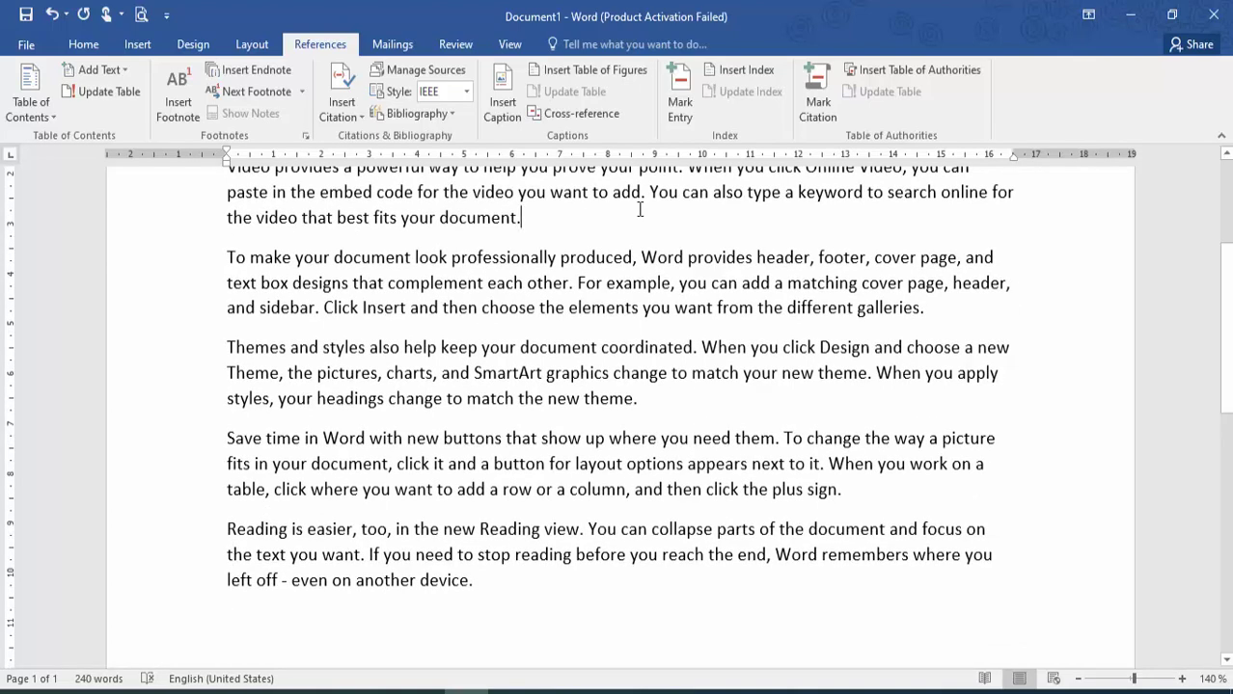
- Search the online pictures for "computer" and insert the 680 x 609 desktop computer image after the first sample paragraph
click(131, 46)
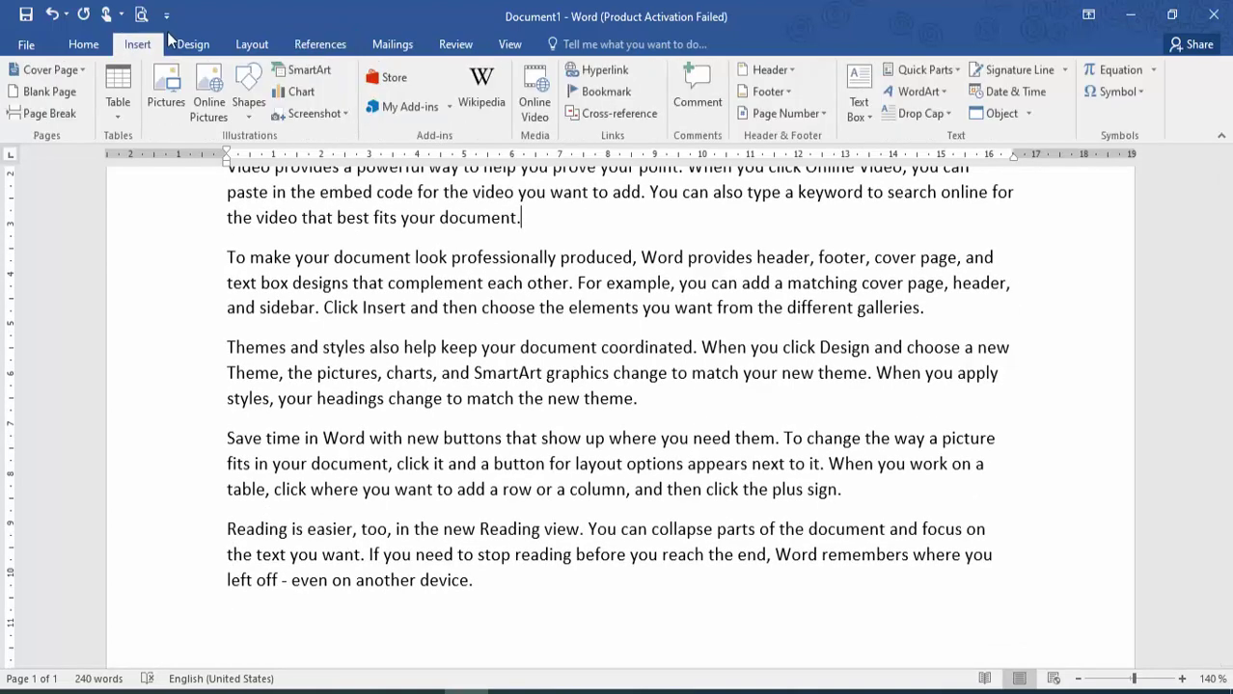
click(208, 97)
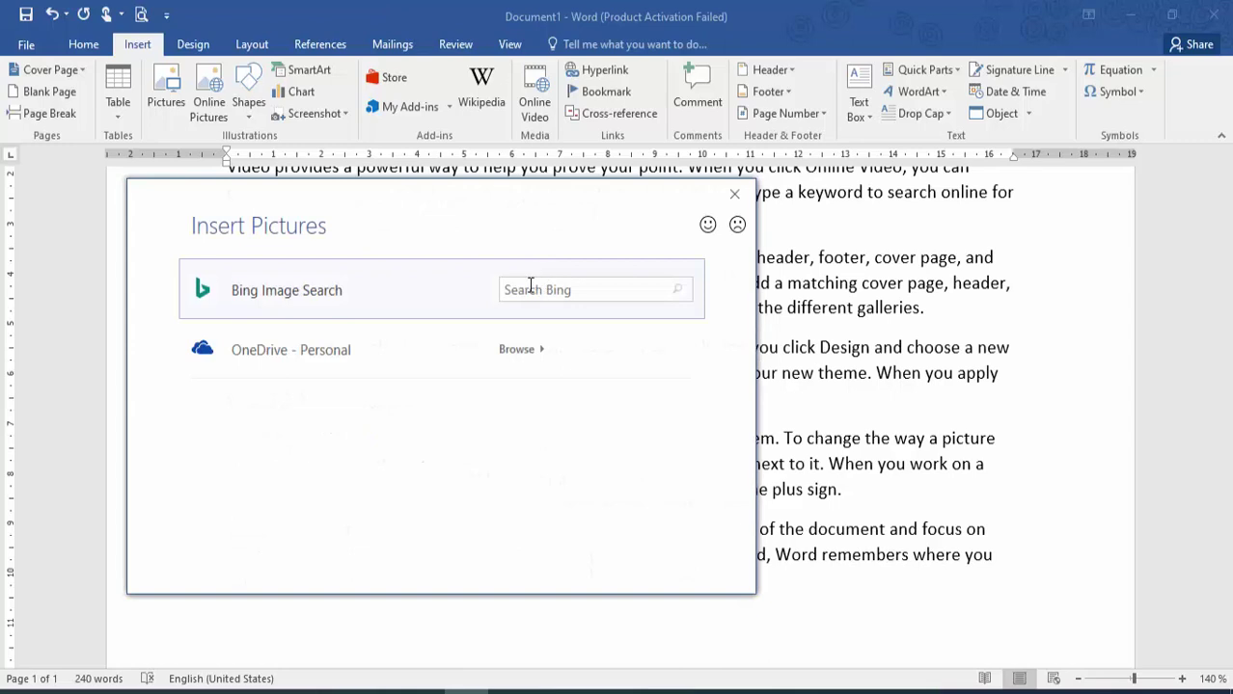
click(530, 290)
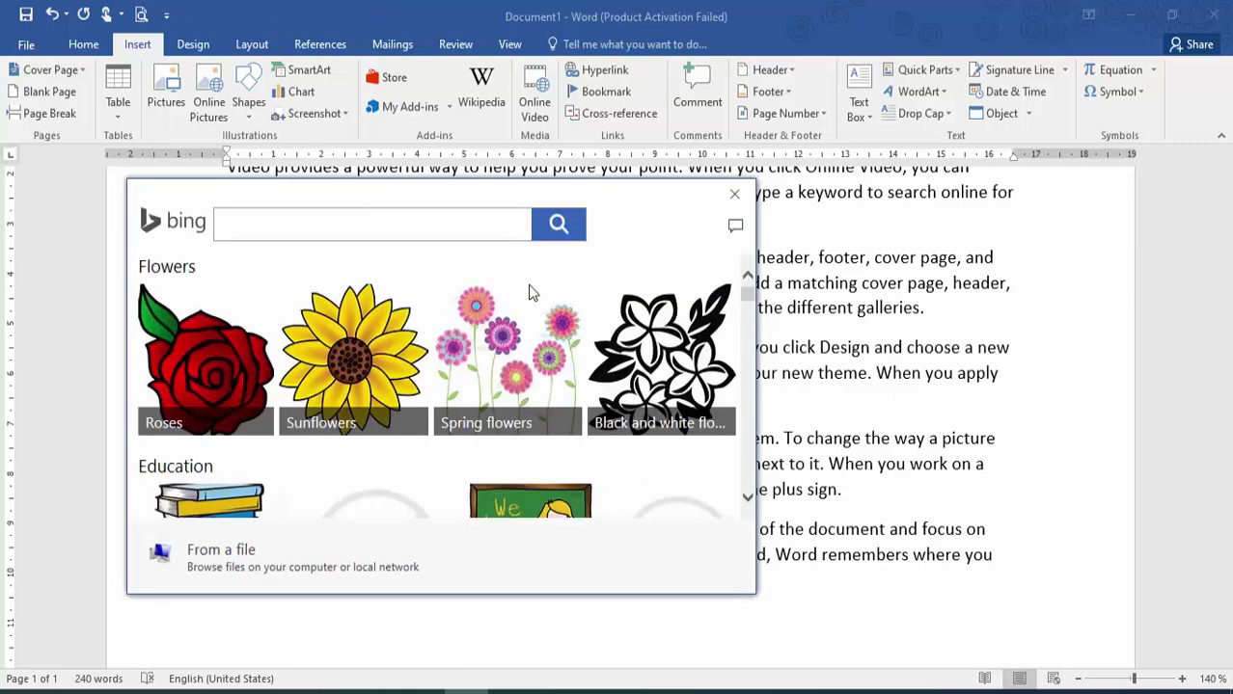
text(compy)
key(BackSpace)
text(uyer)
text(ter)
key(Return)
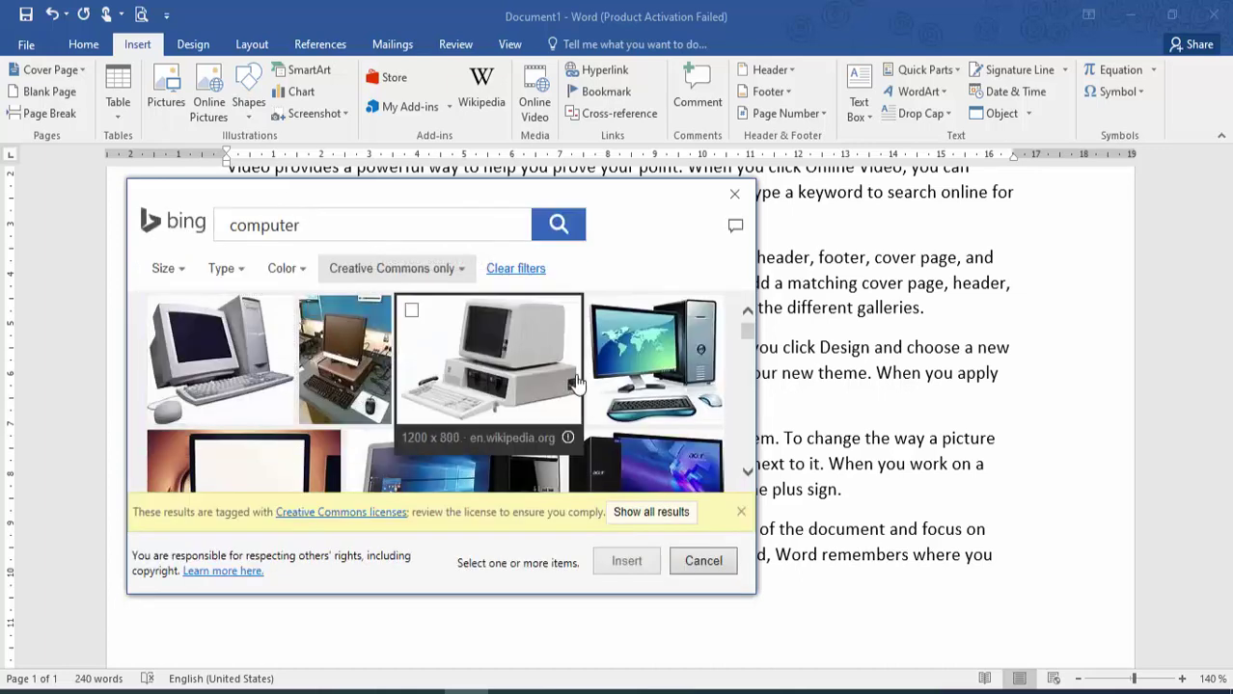
click(618, 359)
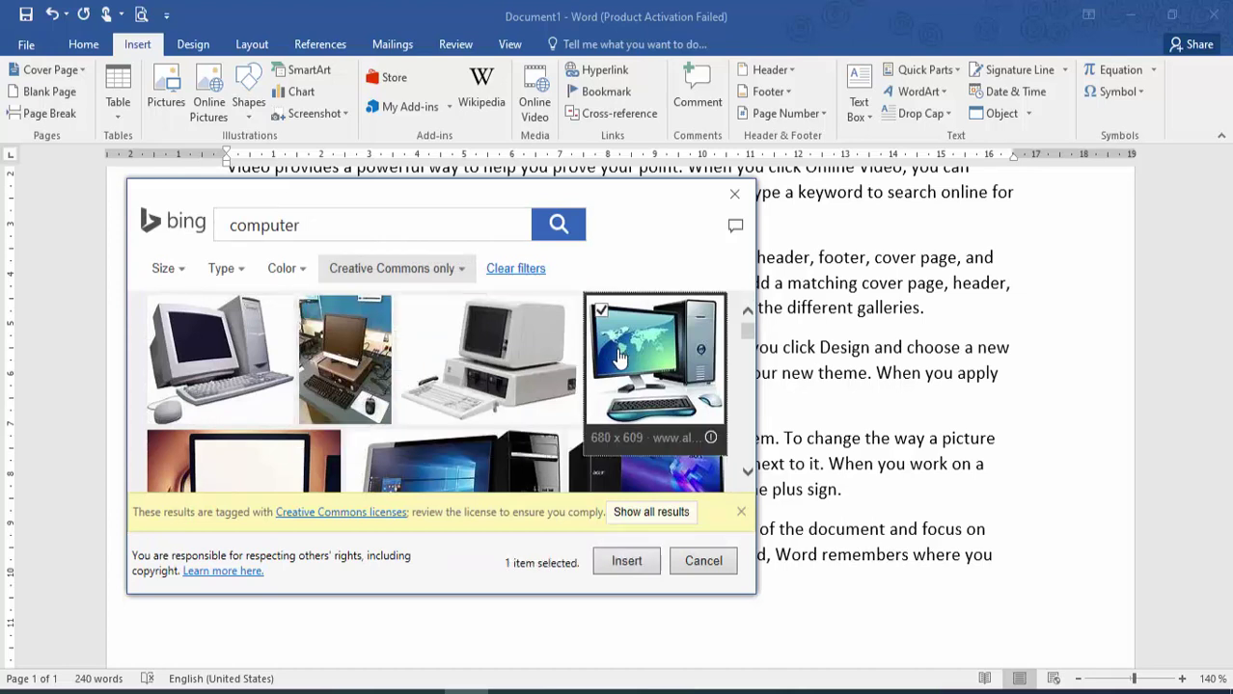
click(617, 568)
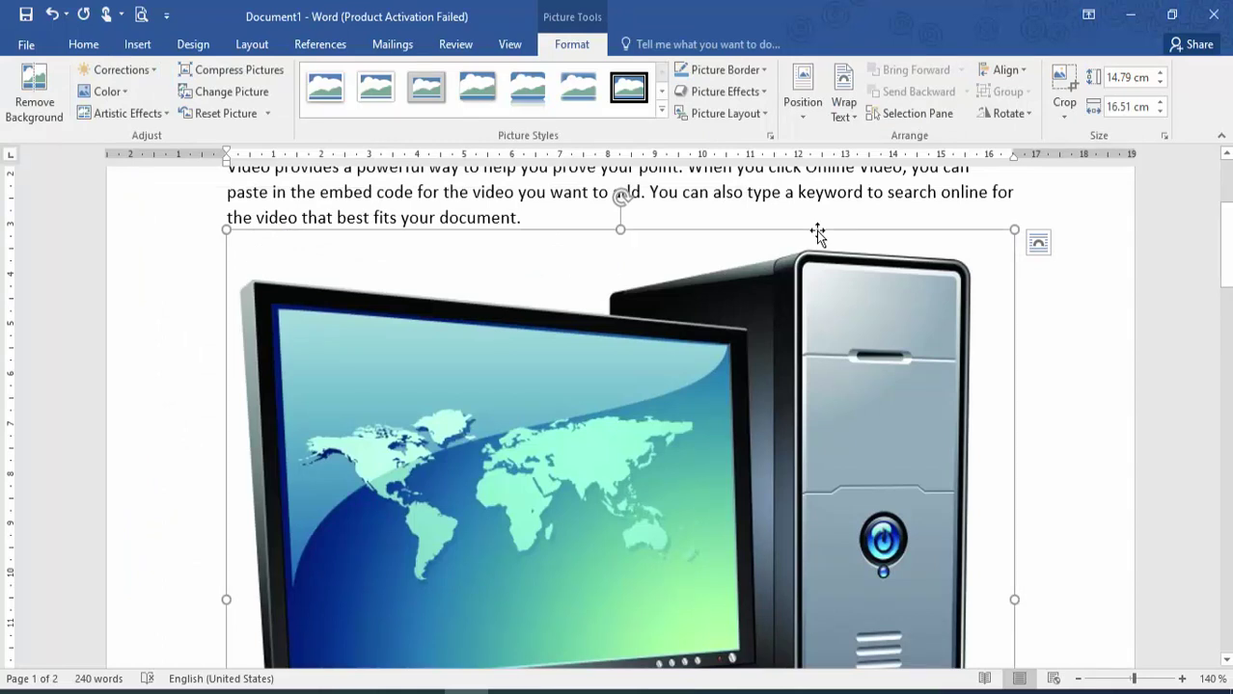
- Shrink the computer picture to about 10.03 x 11.2 cm, apply Tight text wrapping and move it into the text
drag(1014, 230, 426, 468)
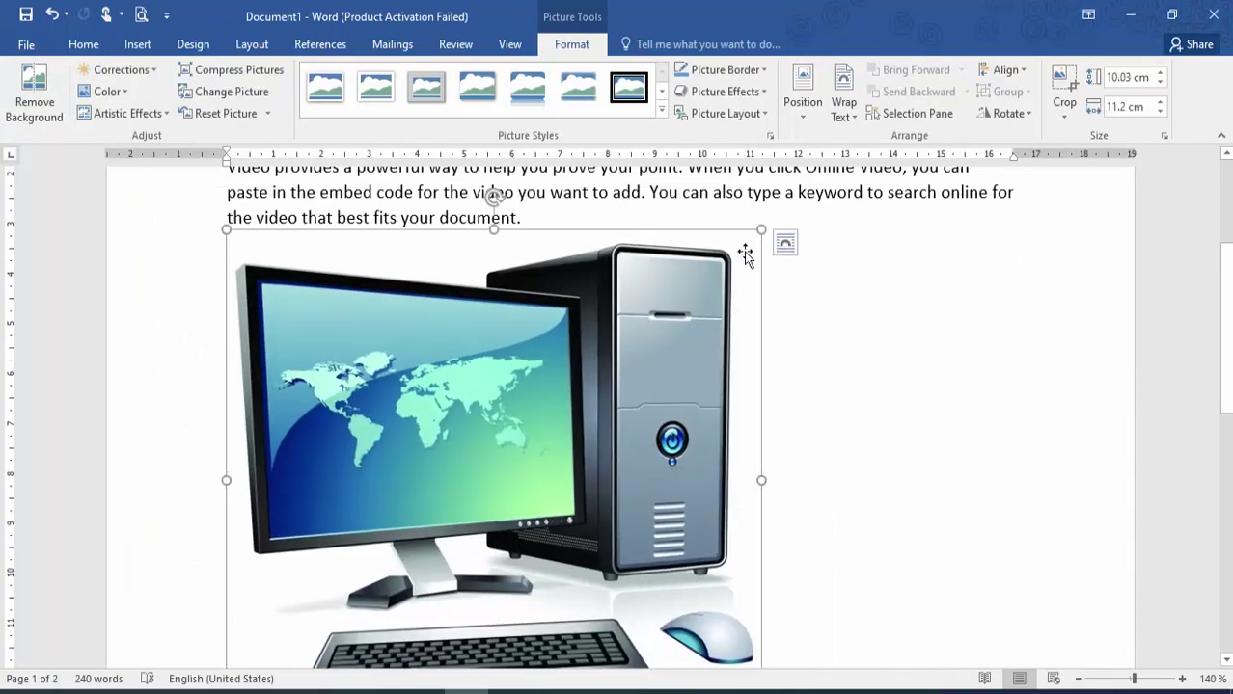
click(785, 242)
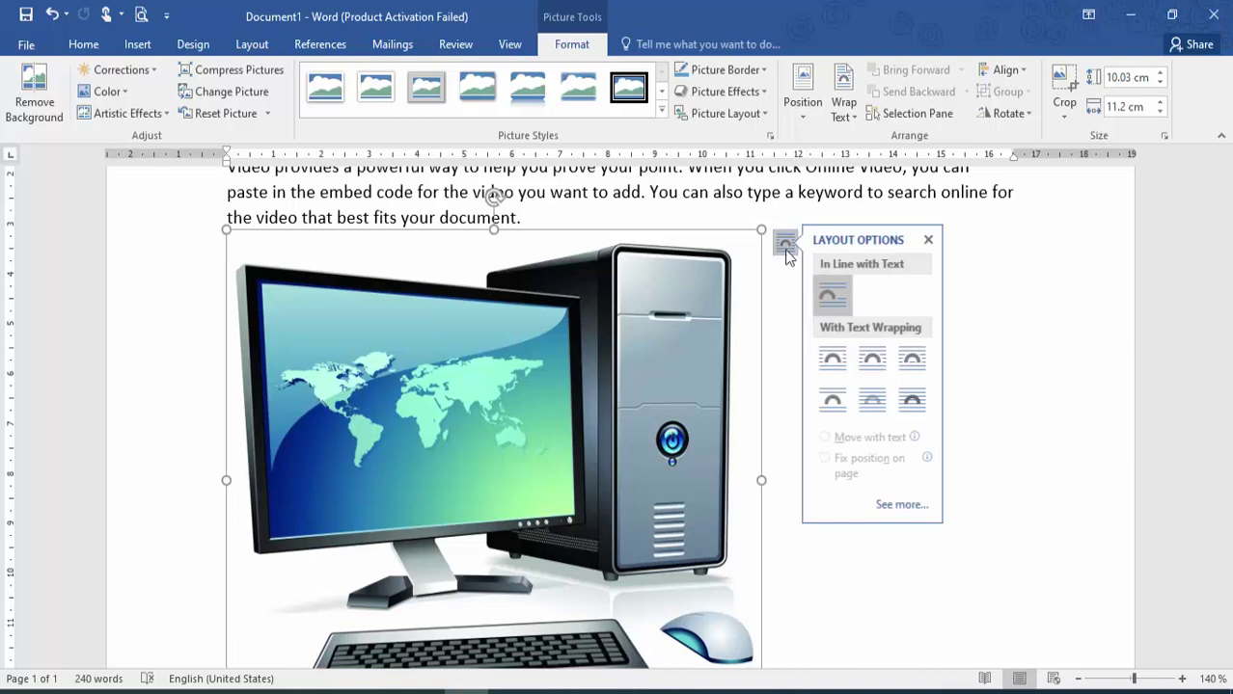
click(876, 355)
drag(740, 606, 815, 516)
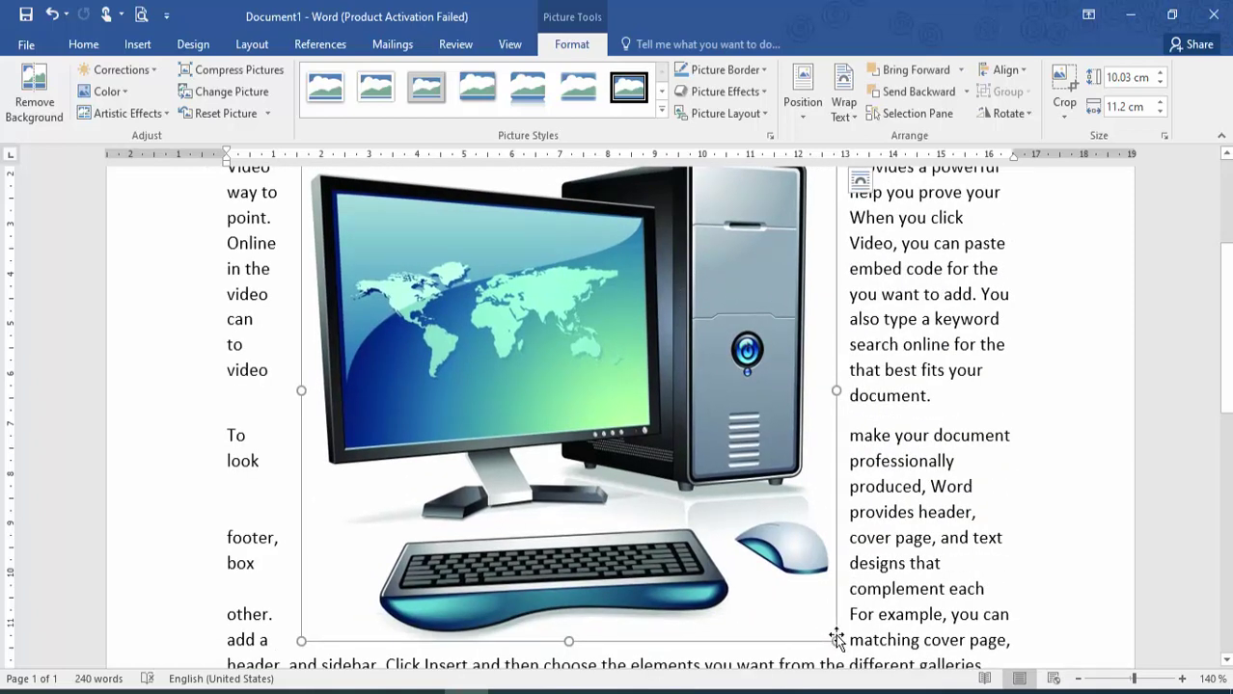
- Reduce the computer picture to about 1.83 x 2.05 cm and place it at the start of the paragraph below "Computer"
drag(835, 640, 306, 235)
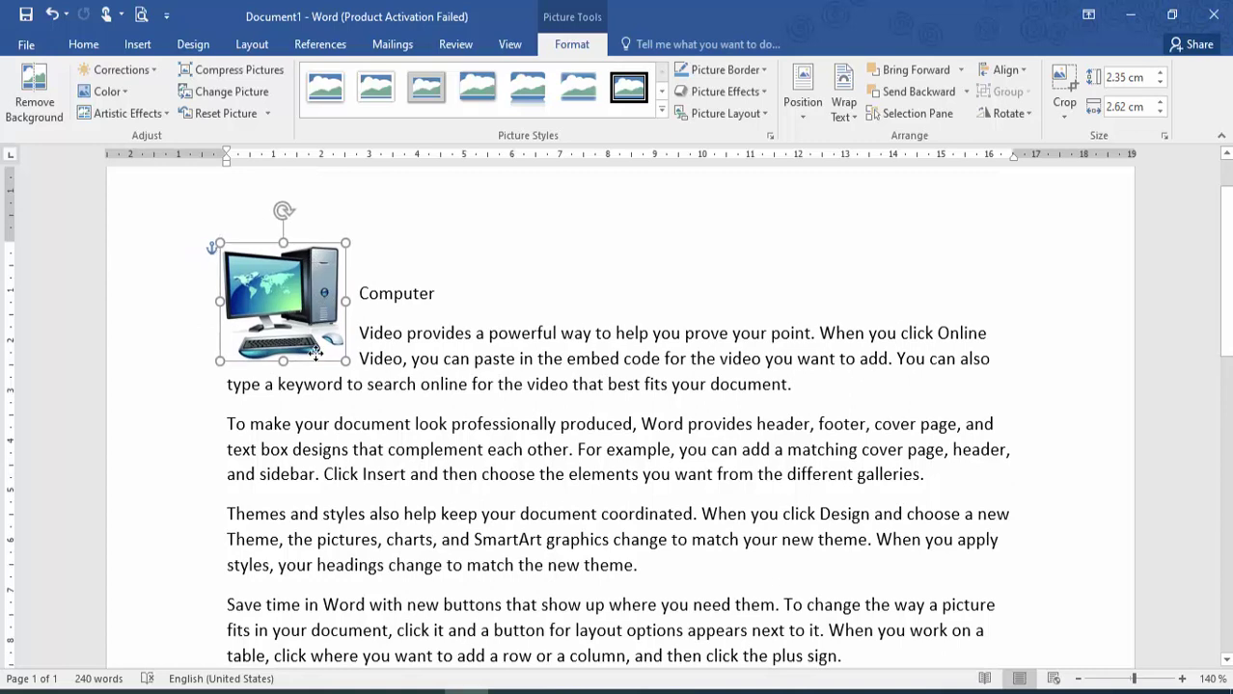
drag(315, 354, 315, 402)
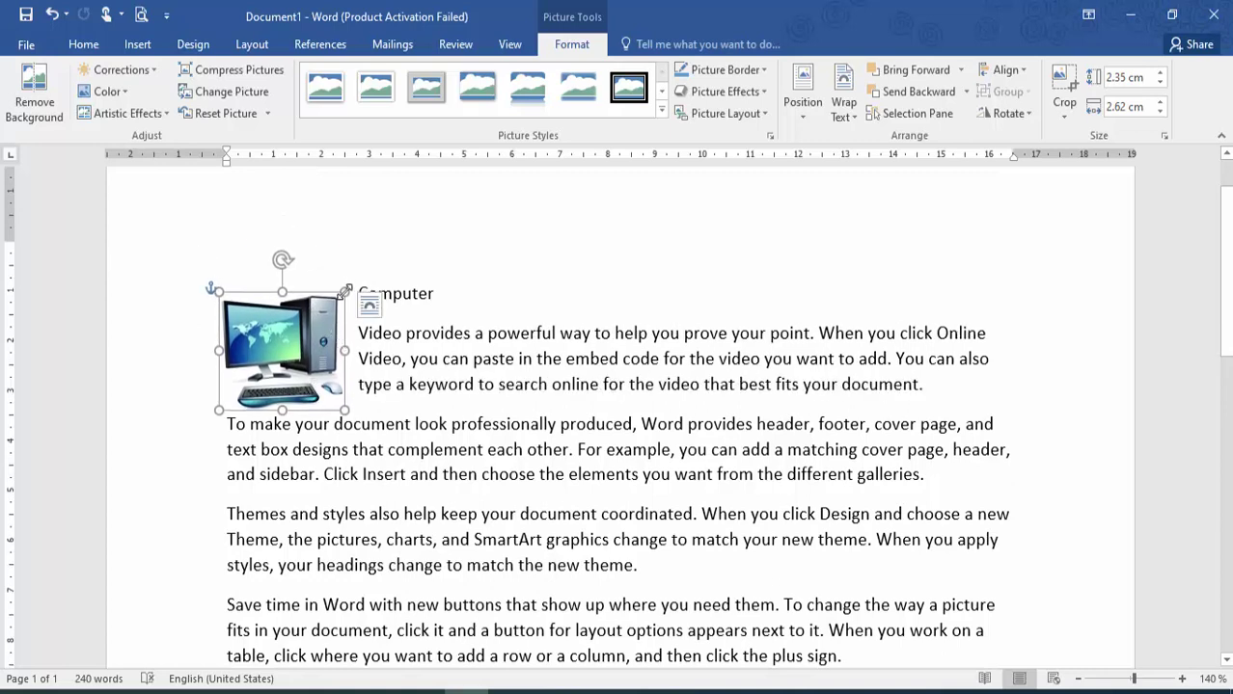
drag(345, 289, 319, 320)
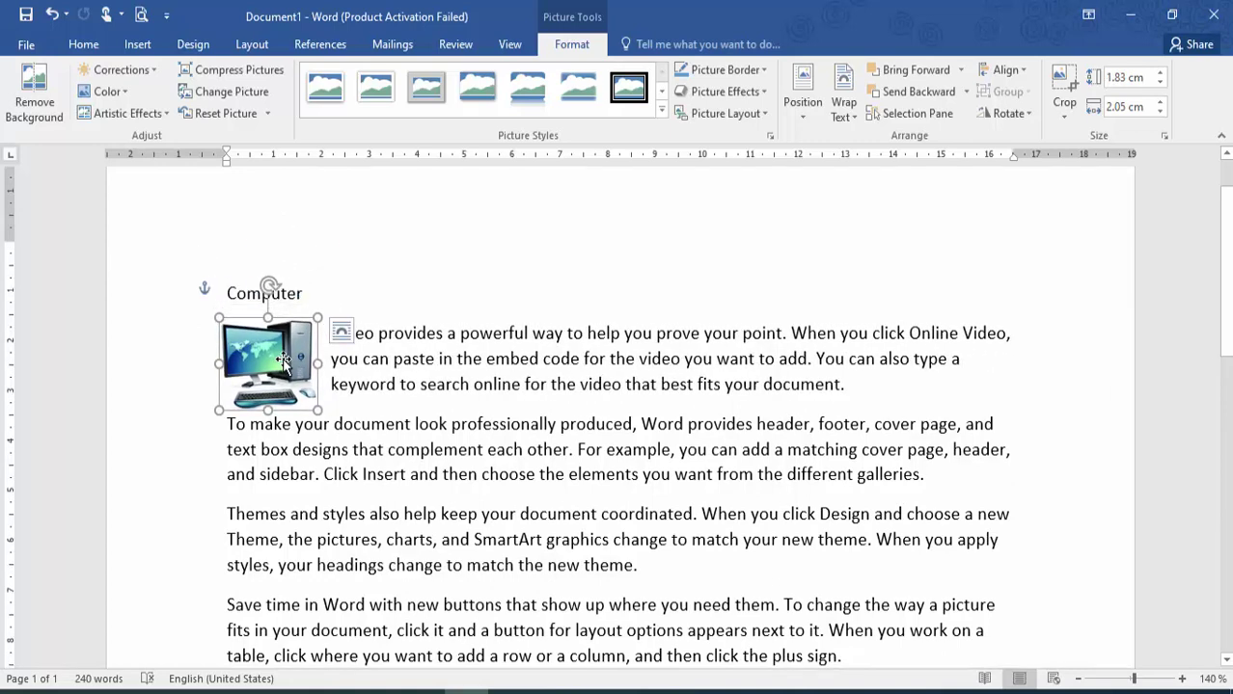
drag(283, 359, 295, 359)
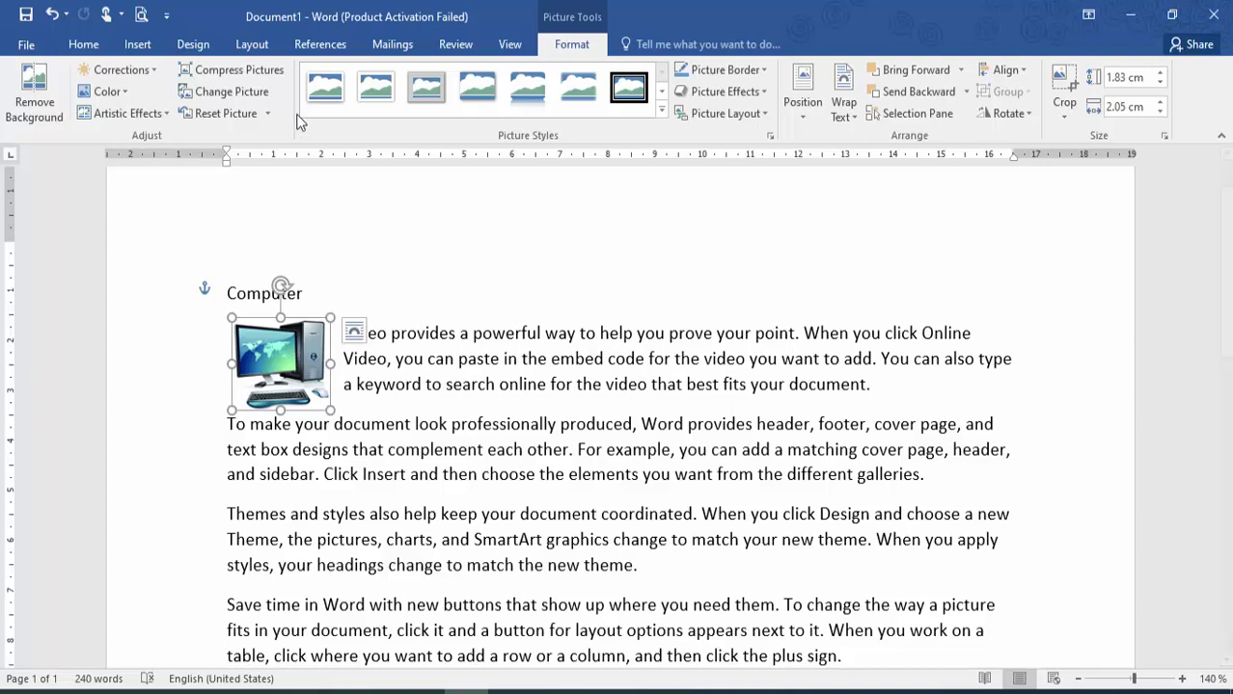
- Review the caption label, position and AutoCaption options for the computer picture without adding a caption
click(318, 44)
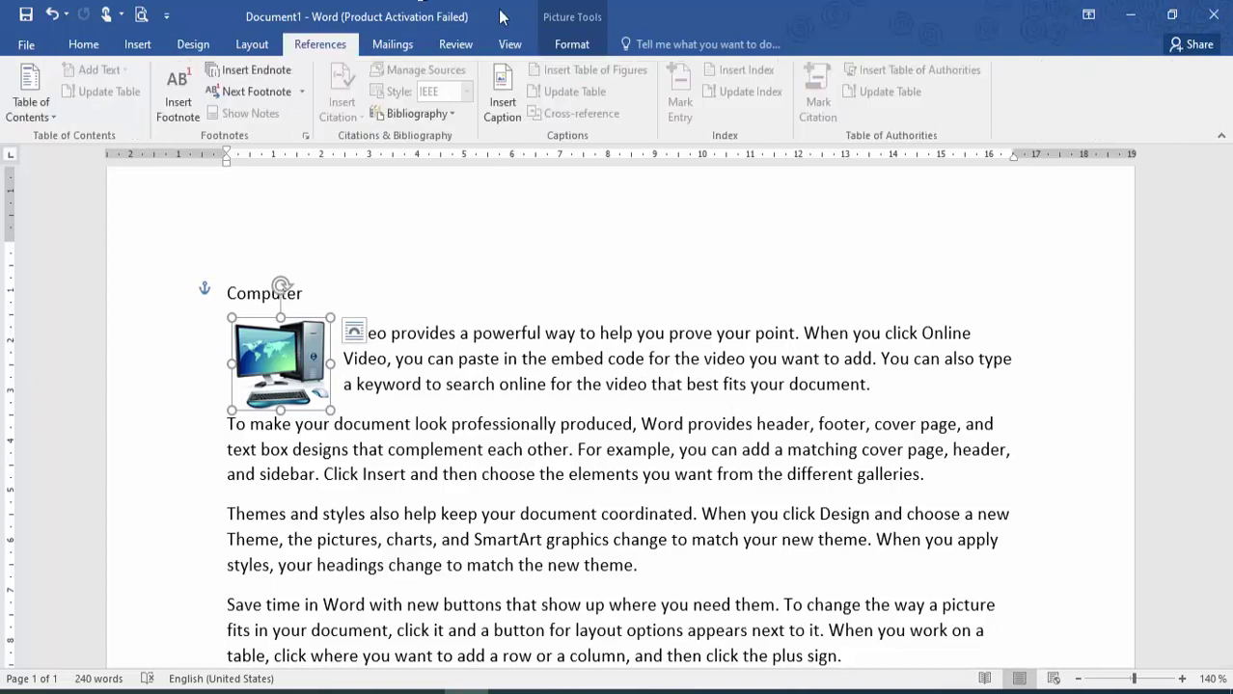
click(503, 111)
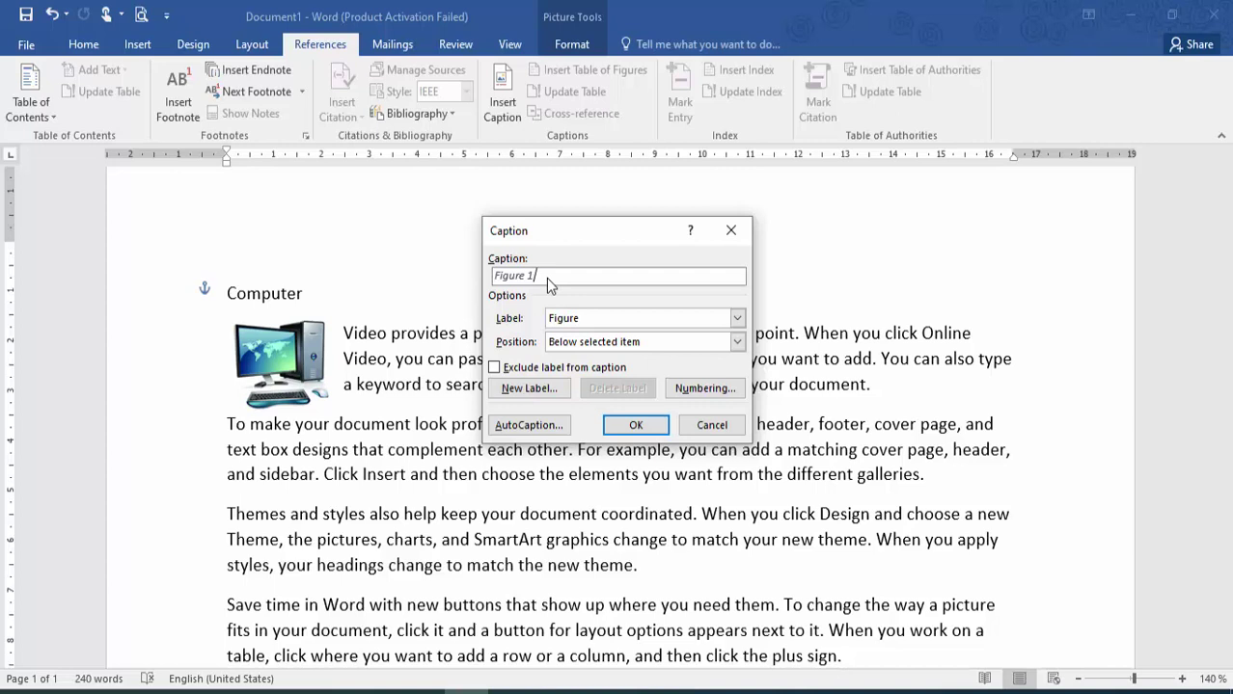
click(629, 320)
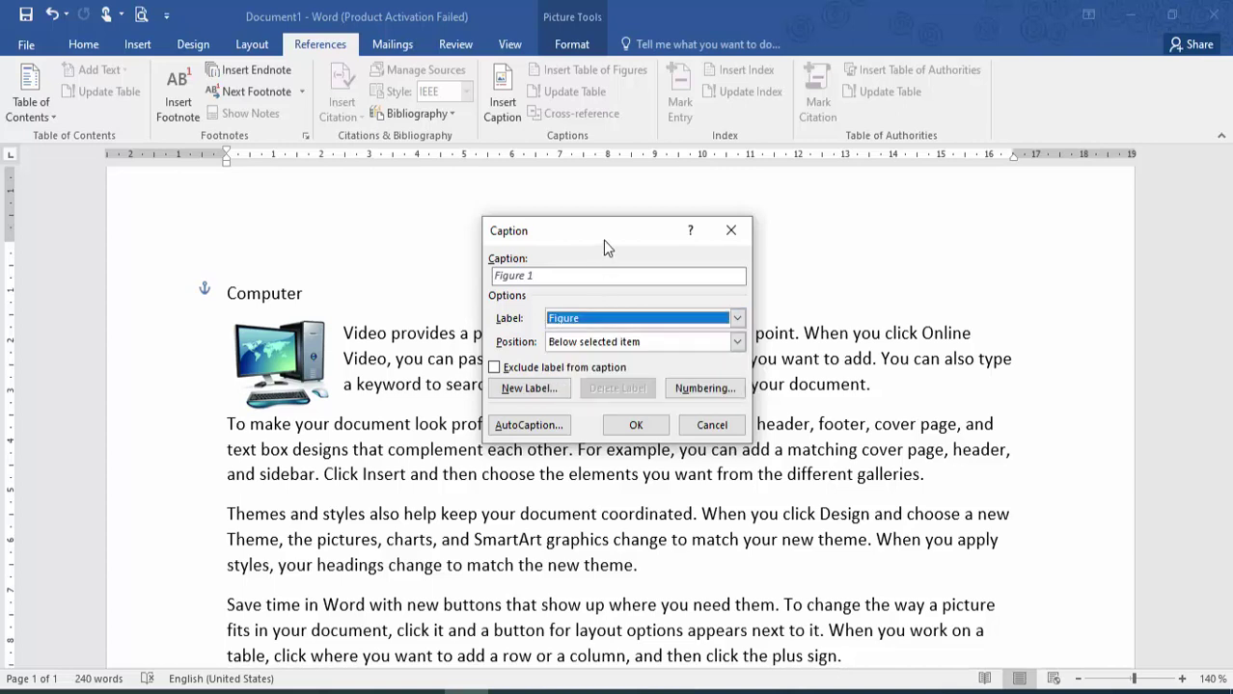
click(603, 240)
click(601, 344)
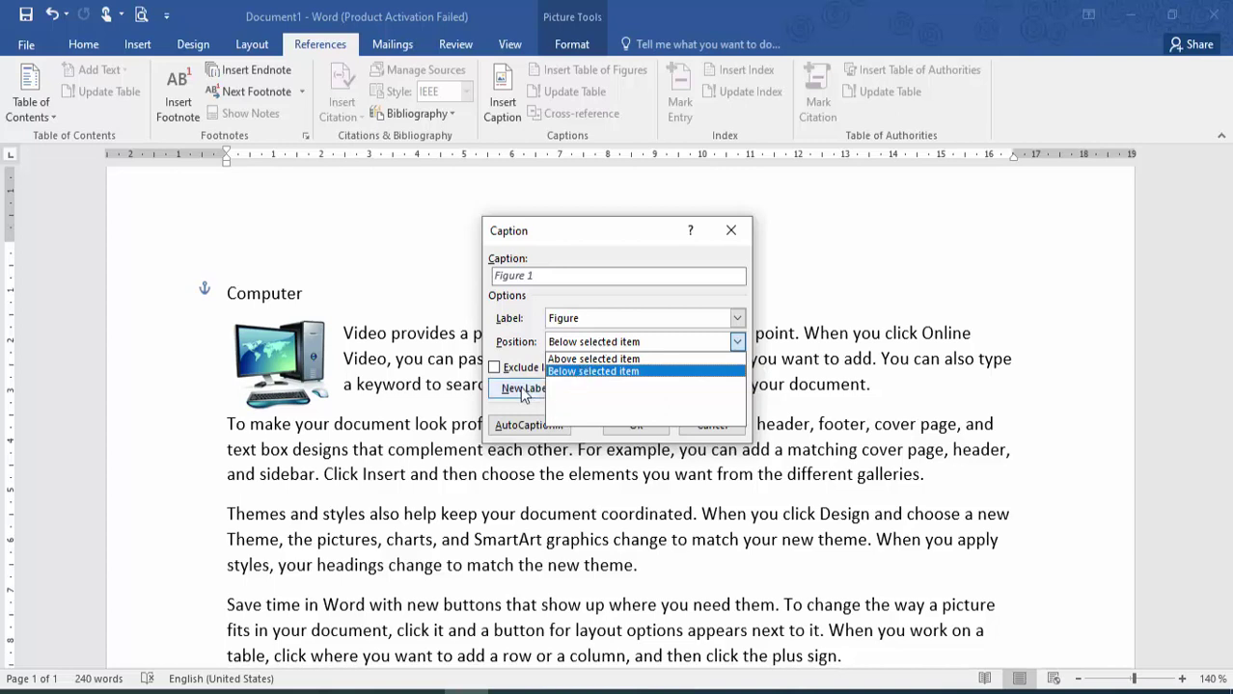
click(514, 344)
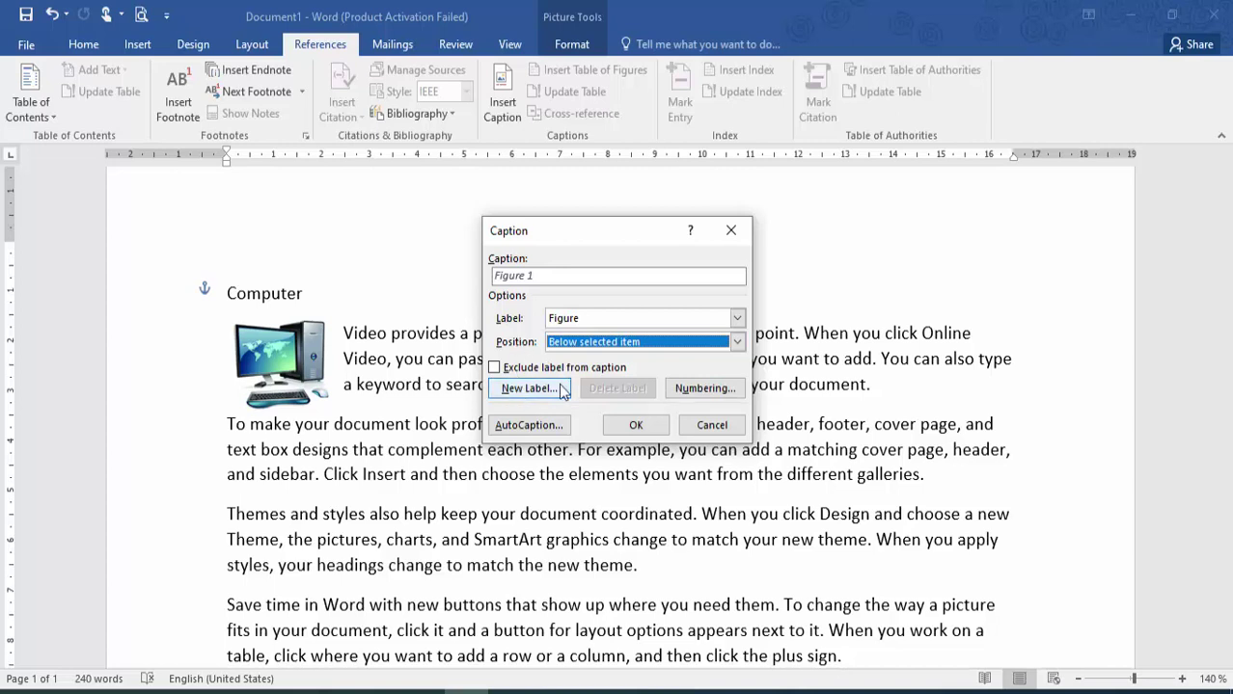
click(554, 435)
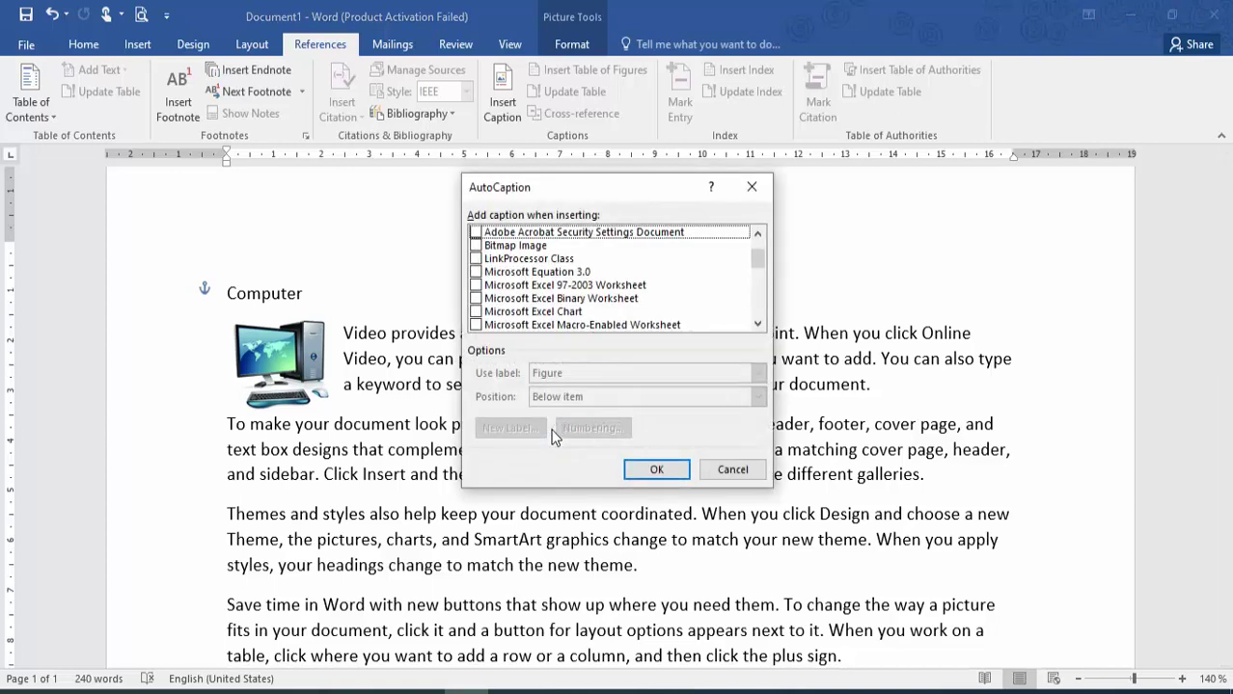
click(675, 476)
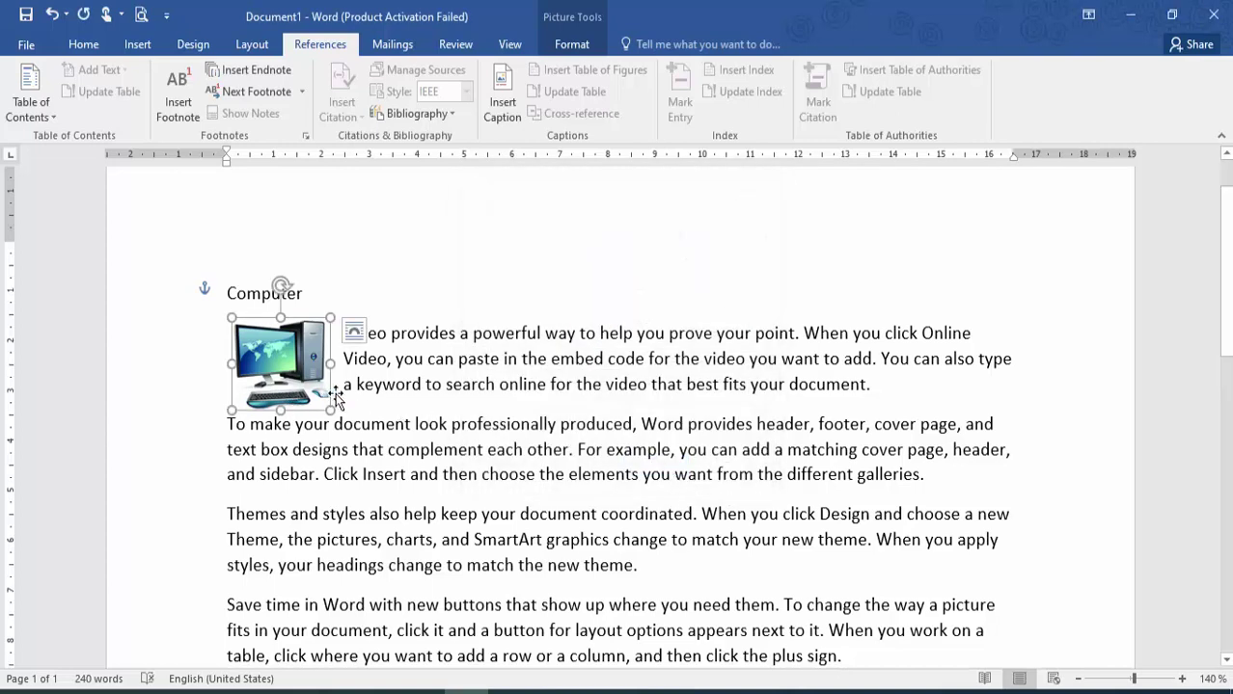
- Insert the caption "Figure 1Computer" below the computer picture, using the Figure label
click(503, 108)
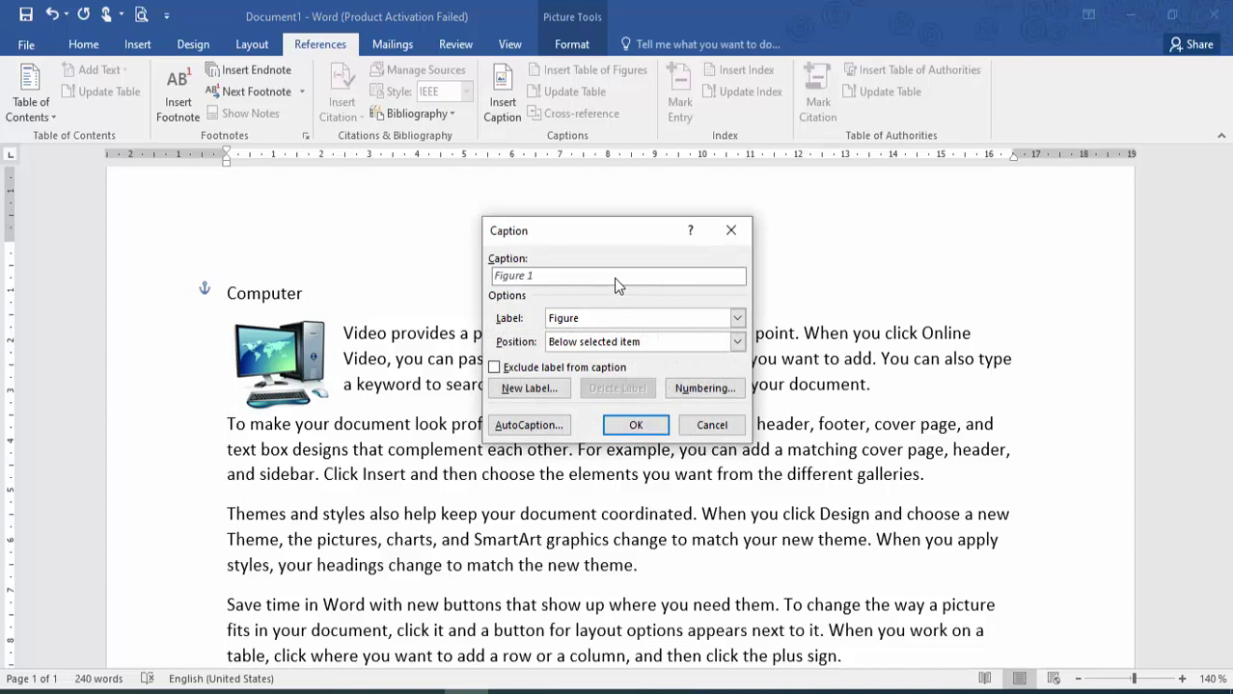
text(Computer)
click(636, 425)
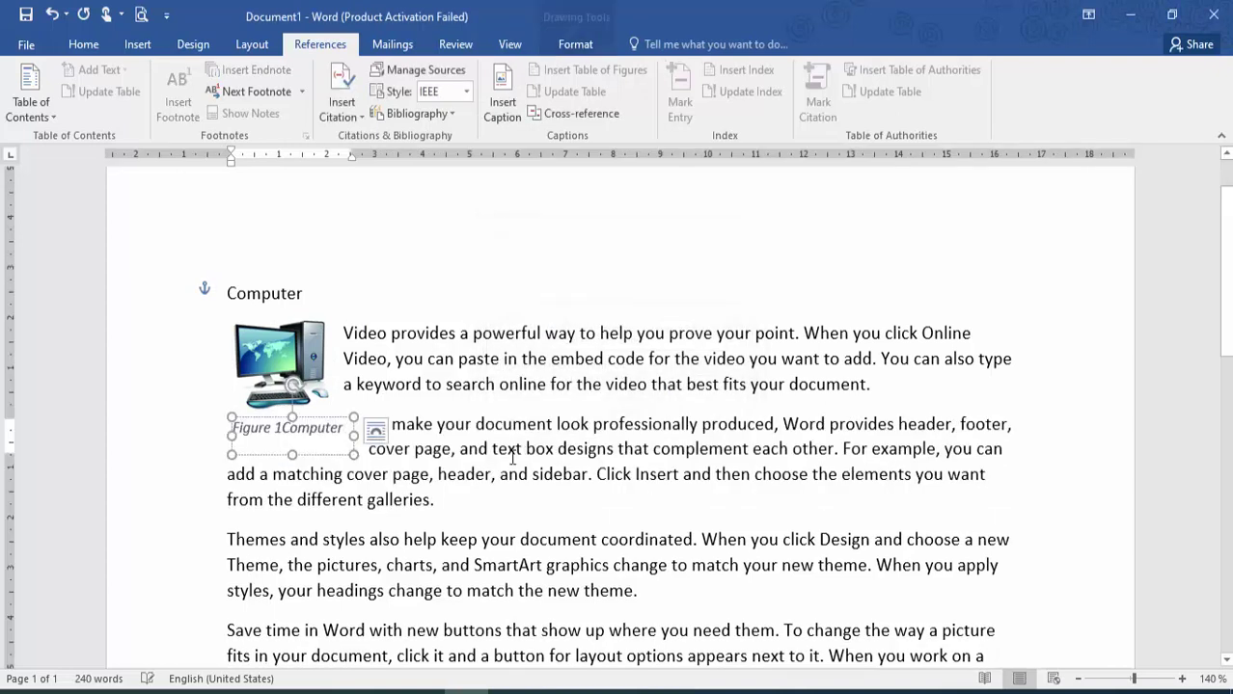
click(309, 442)
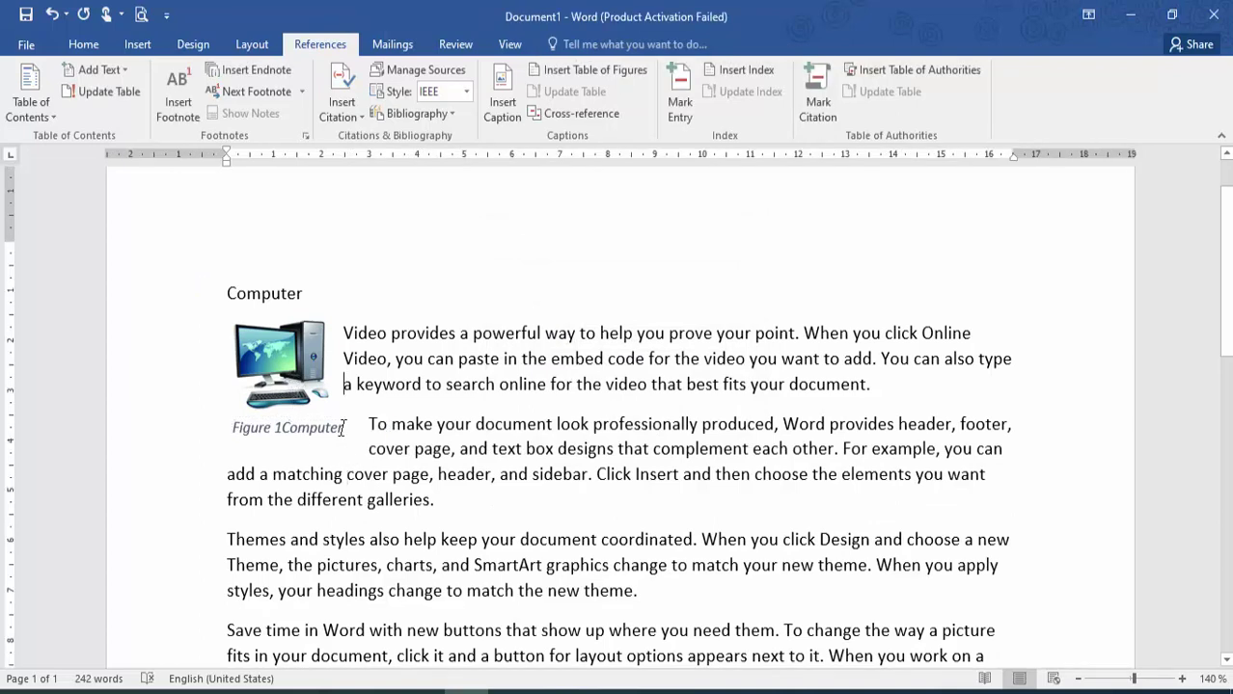
- Add the line "Mainframe" at the end of the document and generate sample paragraphs below it with =rand()
key(ctrl+End)
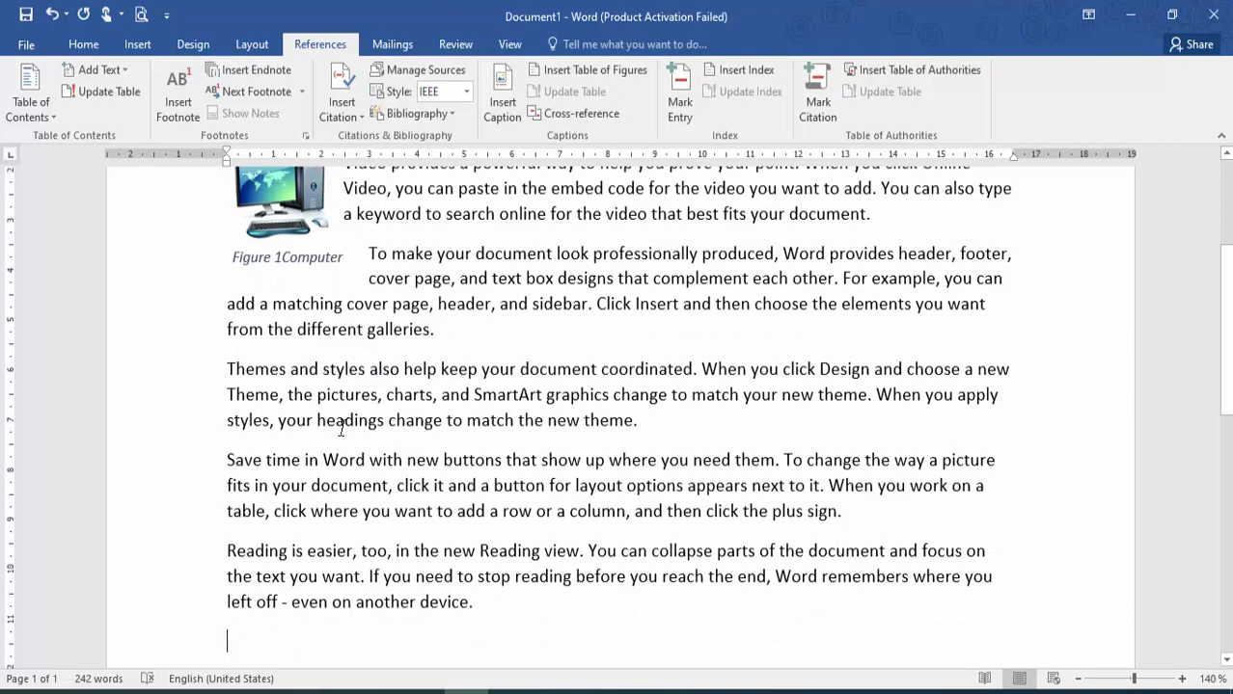
text(Mair)
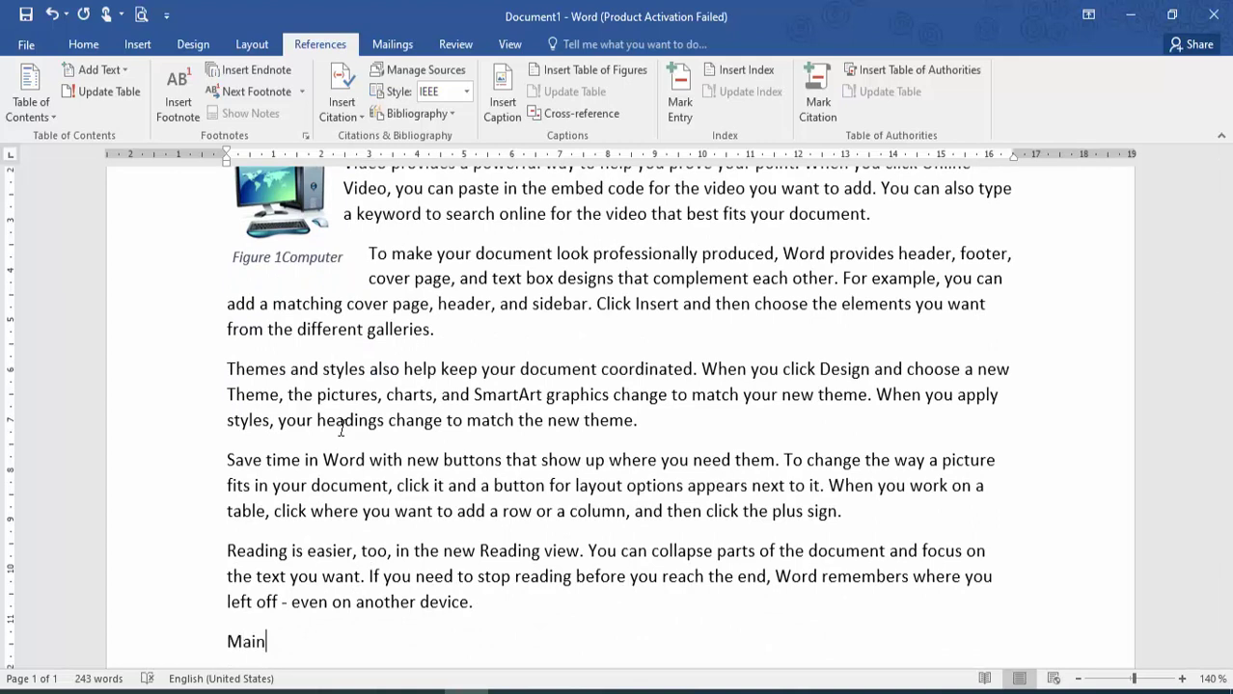
text(frame)
key(Return)
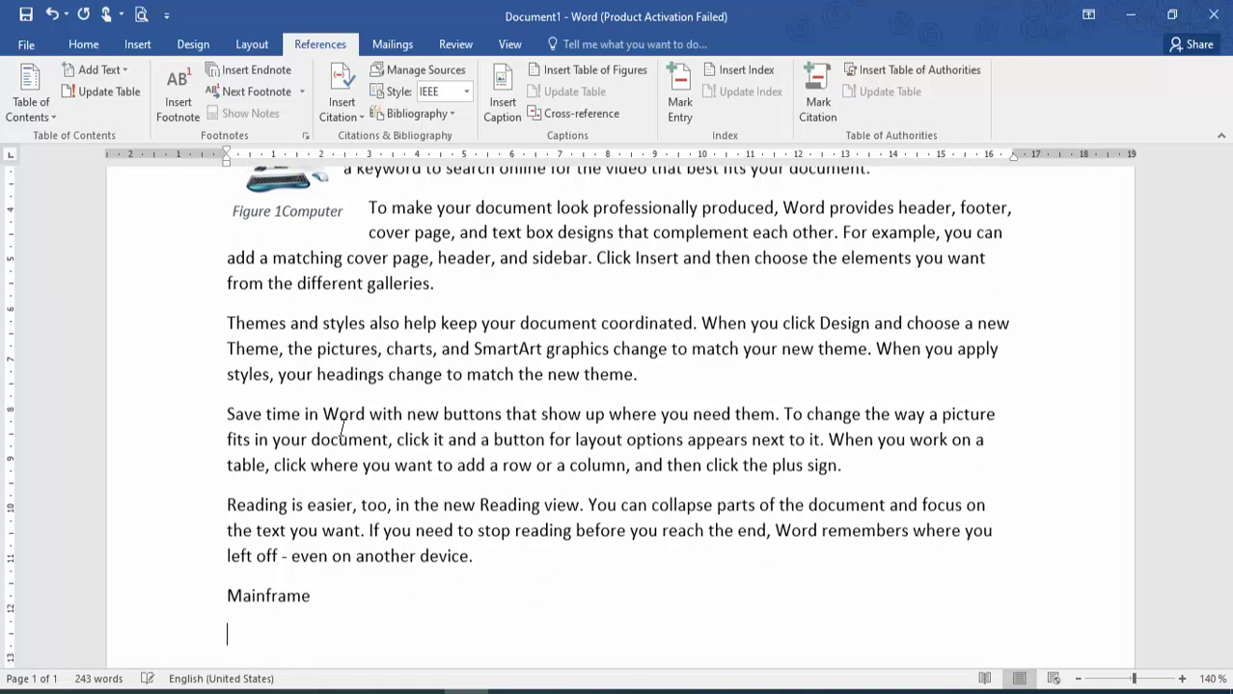
text(=ra)
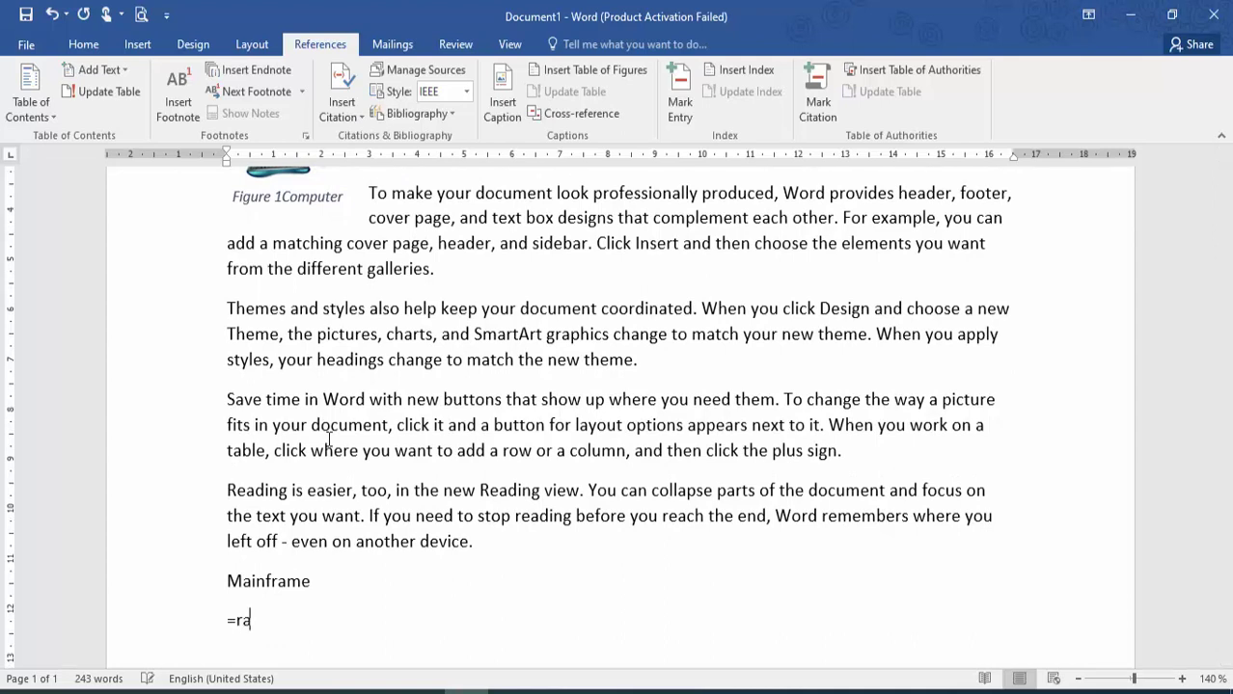
text(nd())
key(Return)
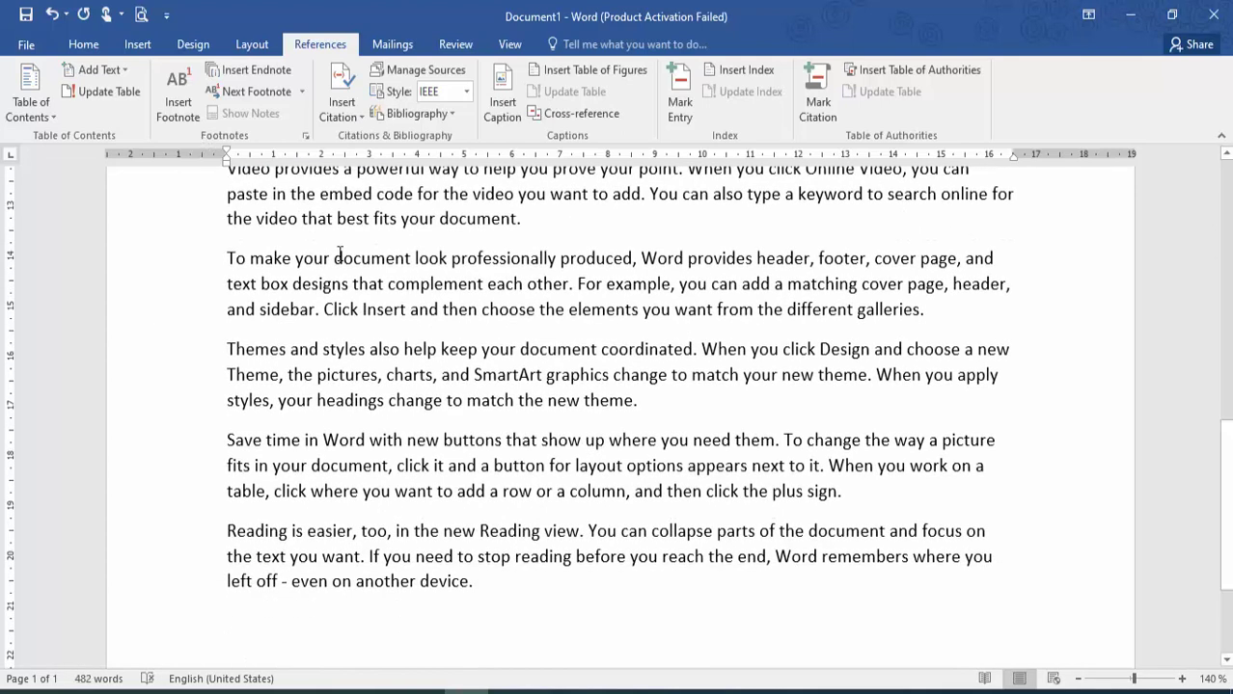
- Search the online pictures for "mainframe computer" and insert the 1024 x 683 image in the first paragraph below "Mainframe"
scroll(340, 255, up, 5)
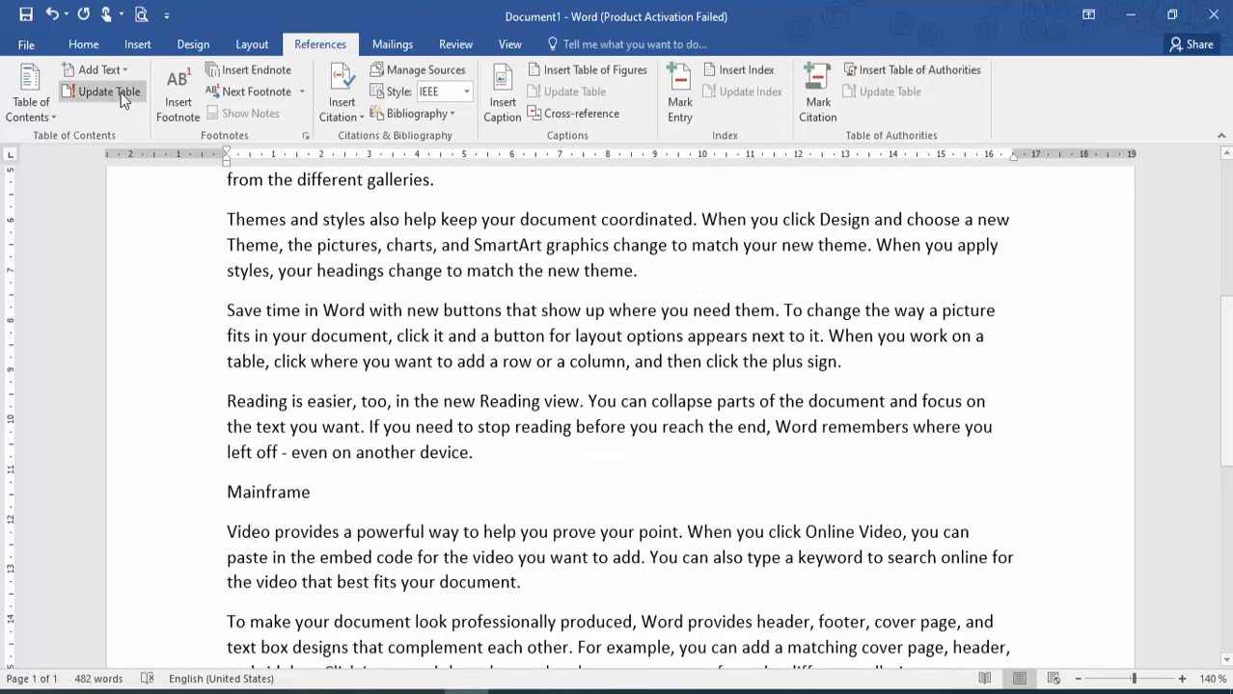
click(137, 46)
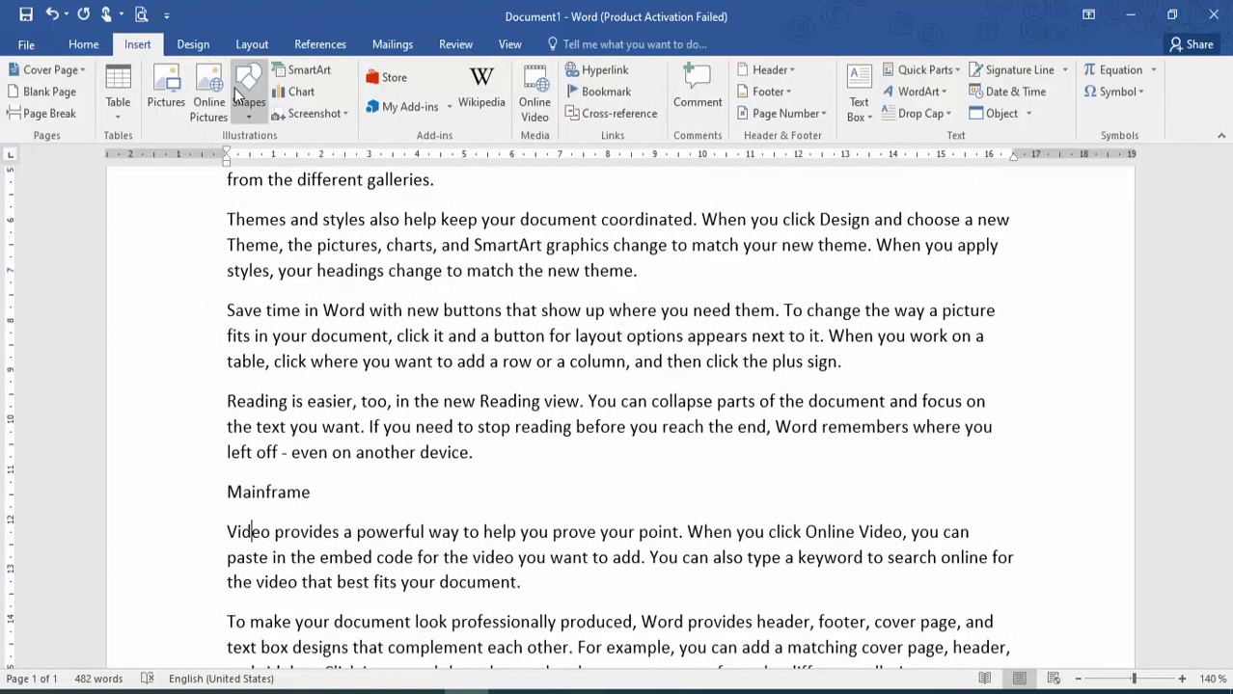
click(212, 96)
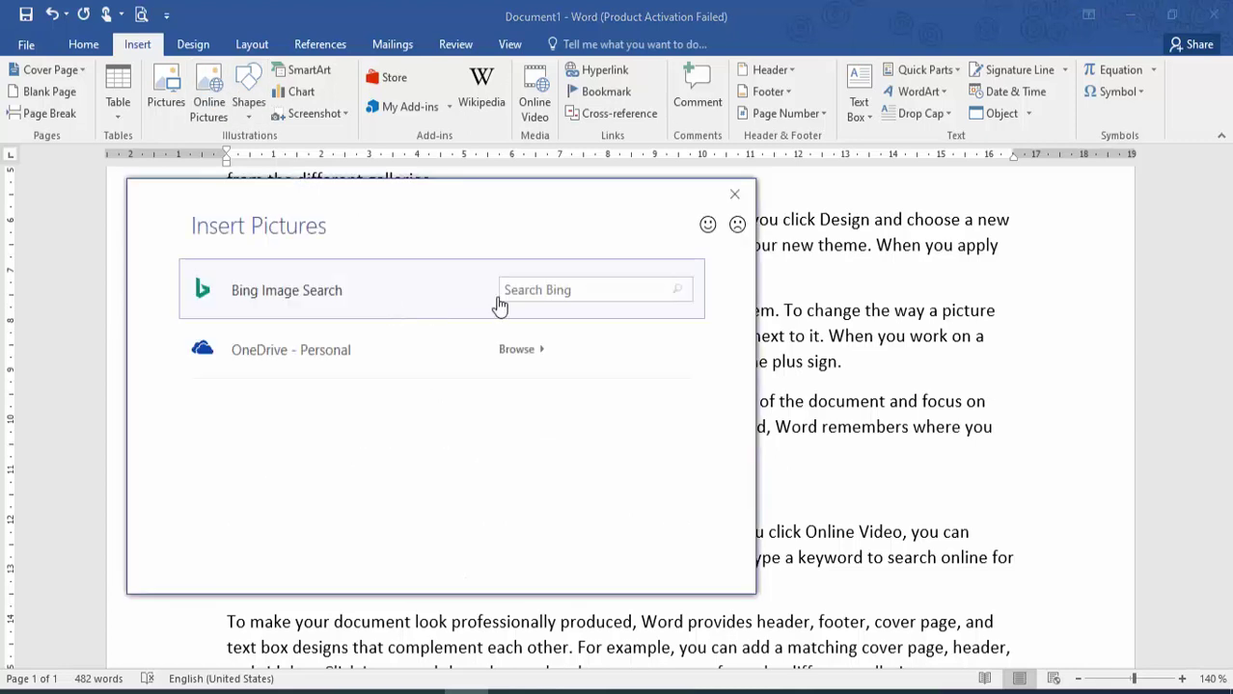
click(540, 291)
text(mainframe computer)
key(Return)
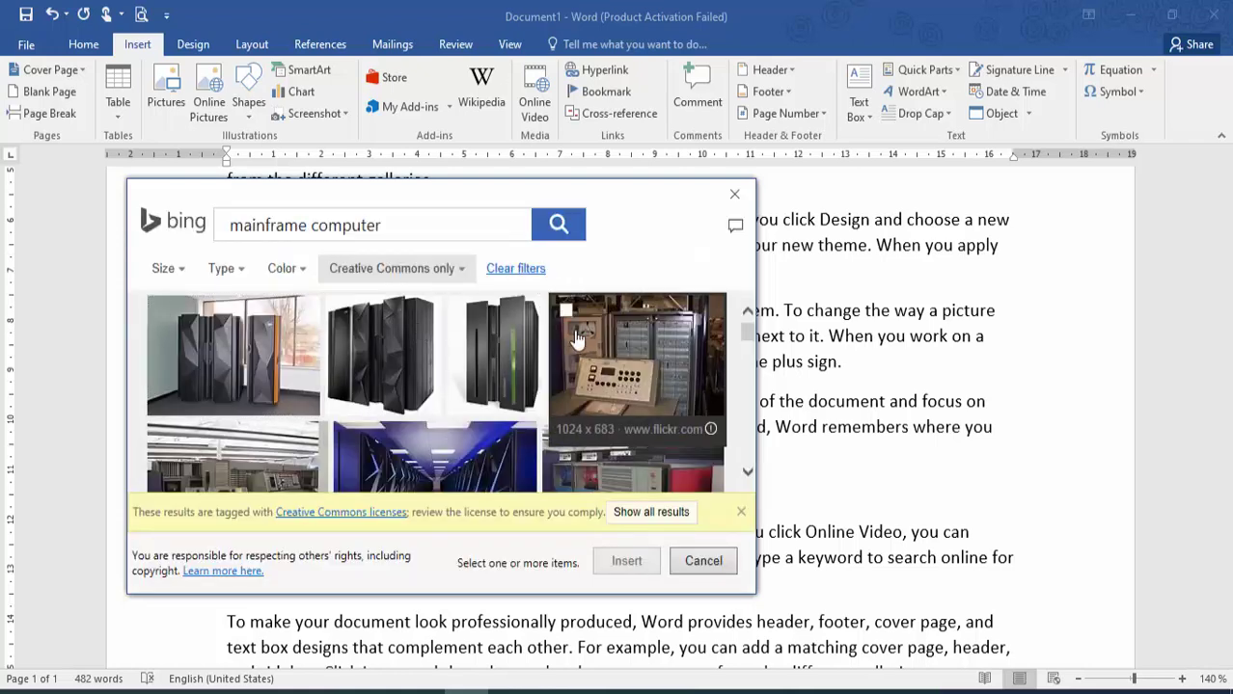
click(577, 340)
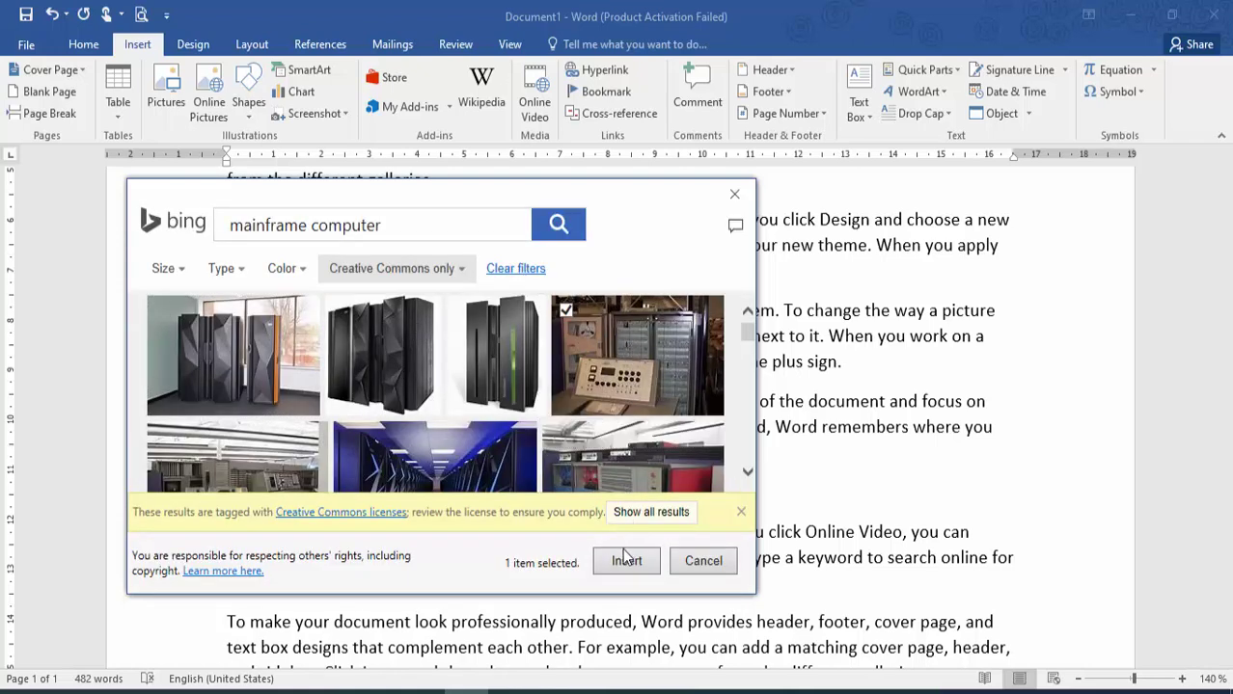
click(625, 559)
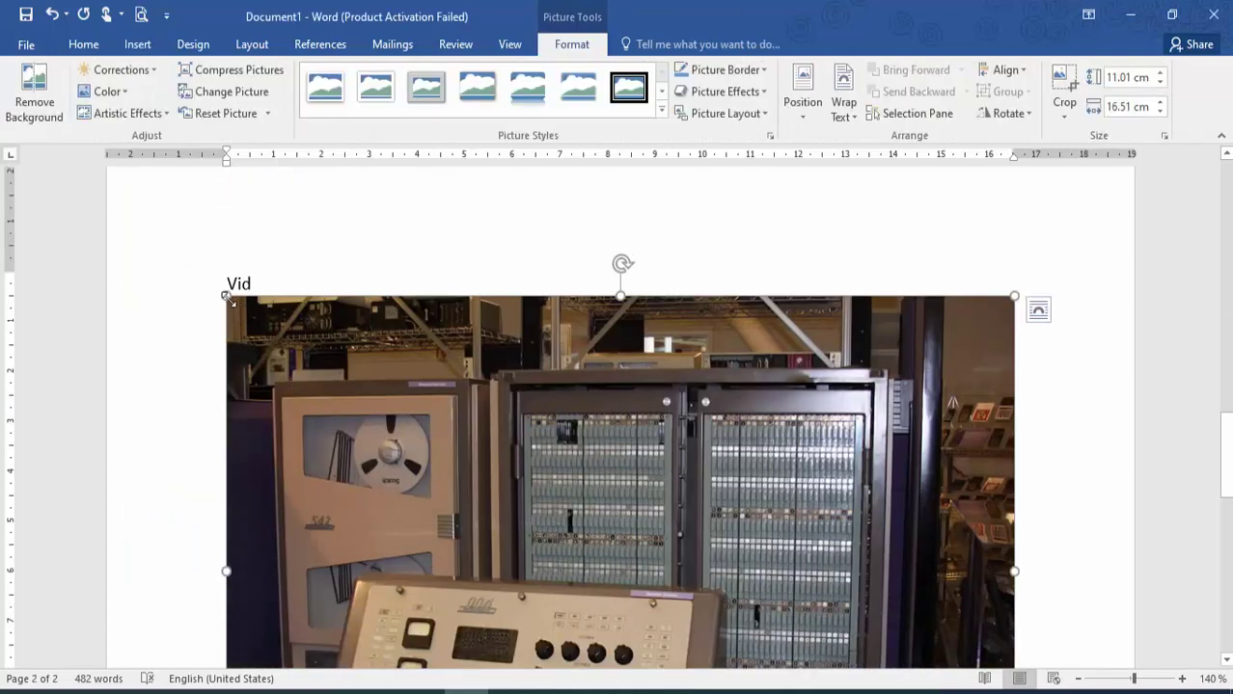
- Shrink the mainframe picture to about 2.72 x 4.08 cm and set its text wrapping to Tight
drag(228, 298, 914, 478)
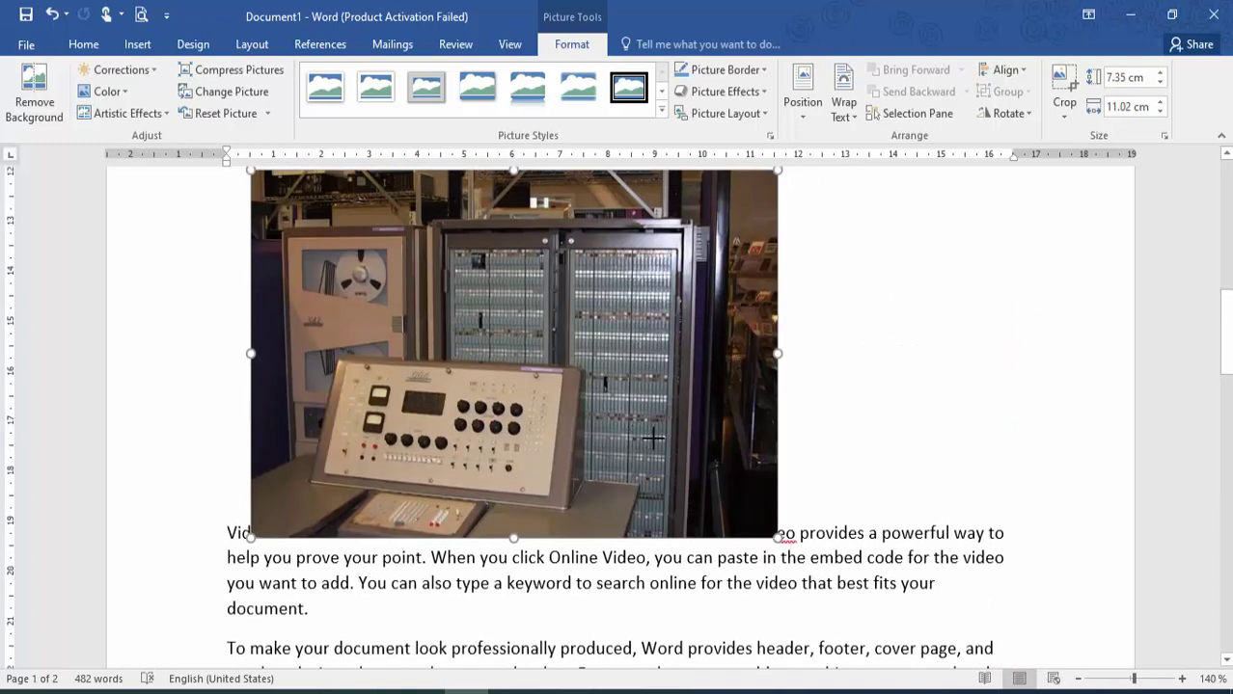
drag(653, 439, 444, 290)
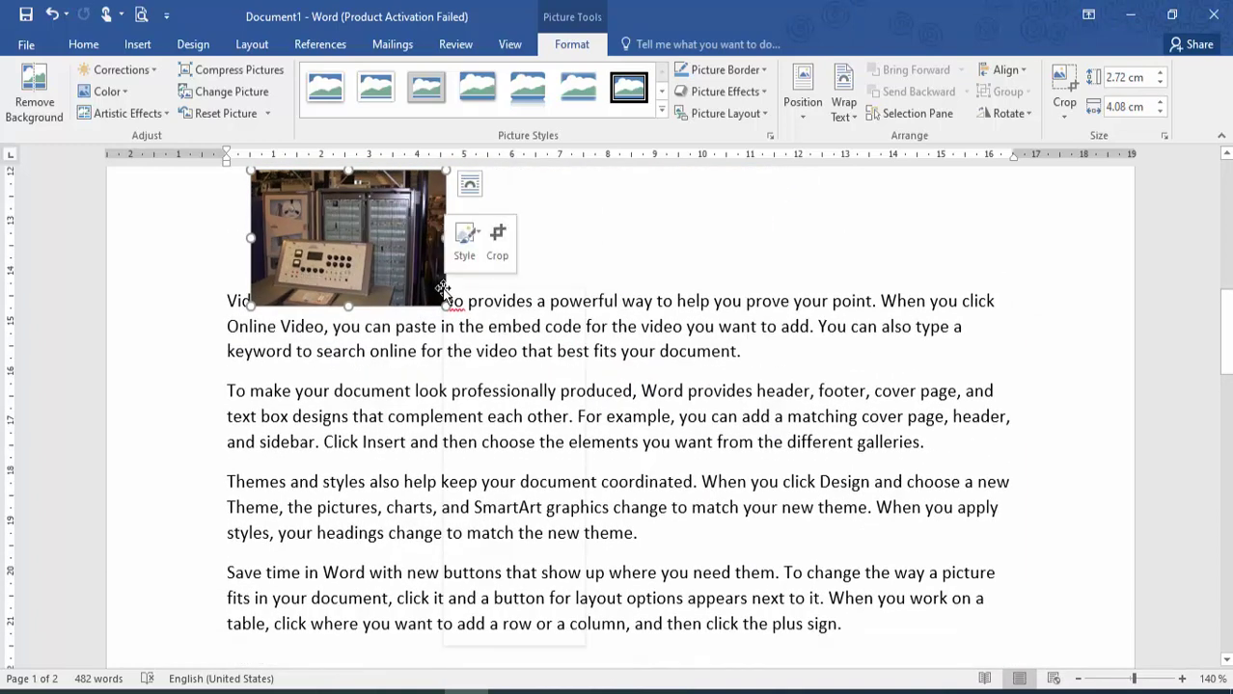
right_click(442, 289)
click(469, 185)
click(468, 184)
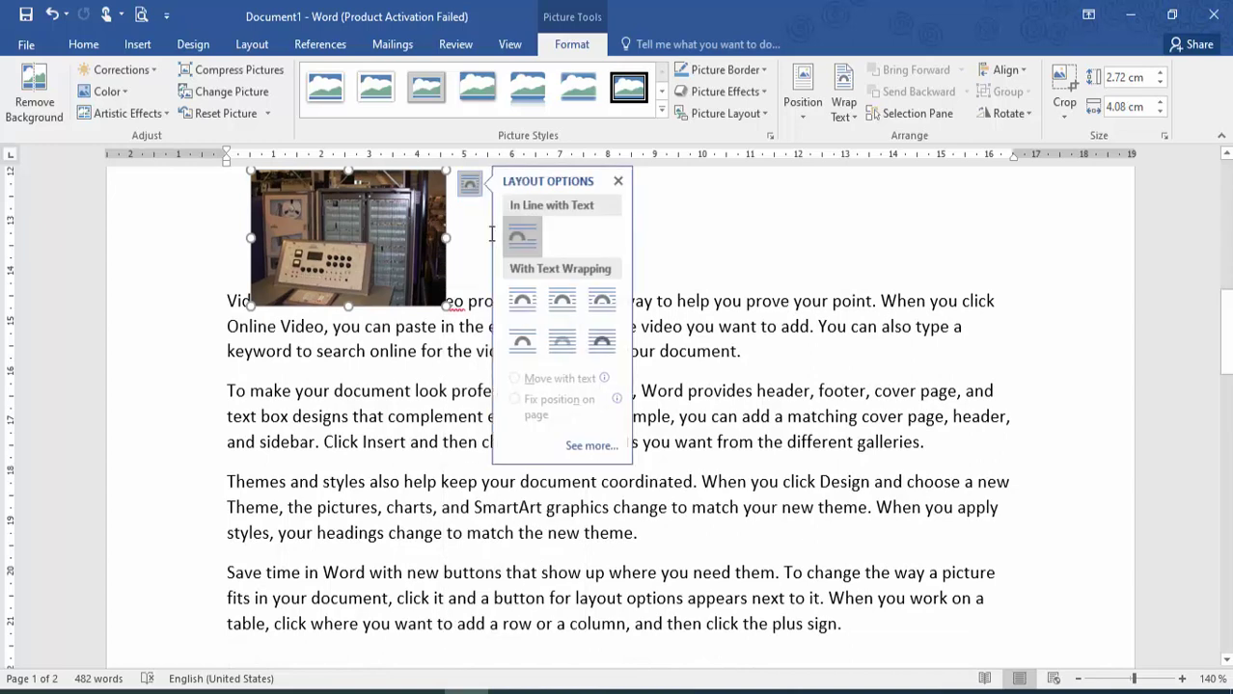
click(559, 298)
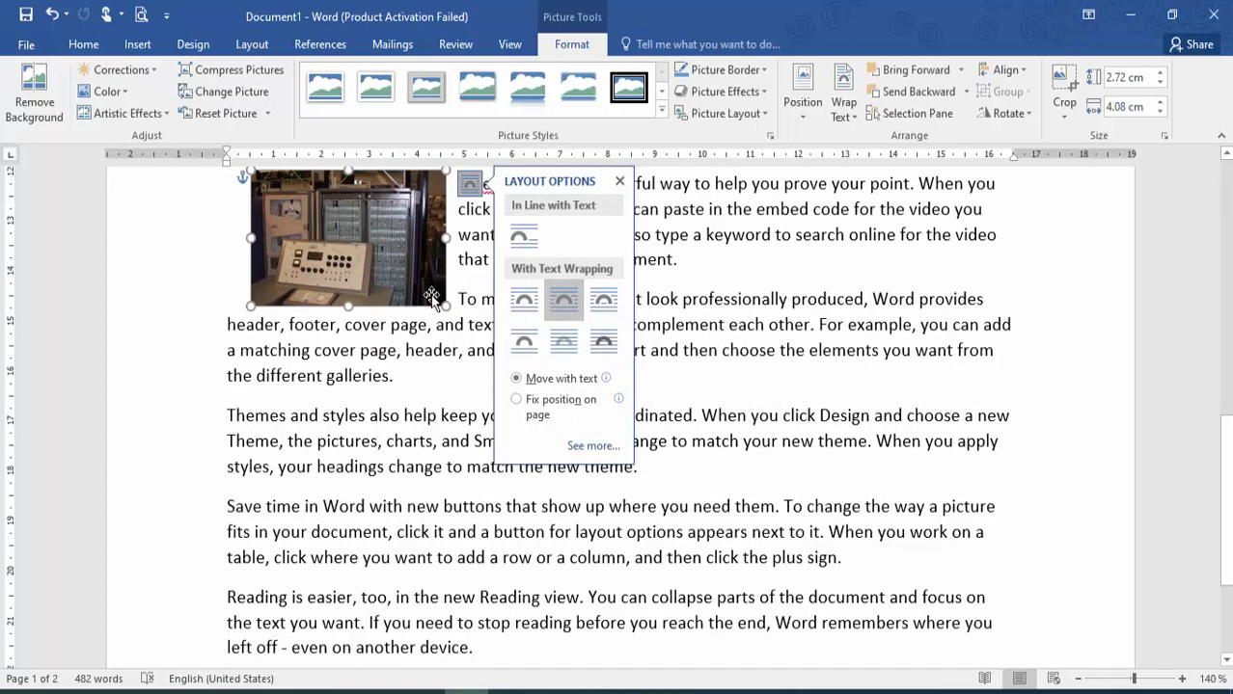
- Move the mainframe picture to the right side of the first paragraph below "Mainframe" and resize it to about 2.16 x 3.24 cm
key(Up)
key(Up)
key(Up)
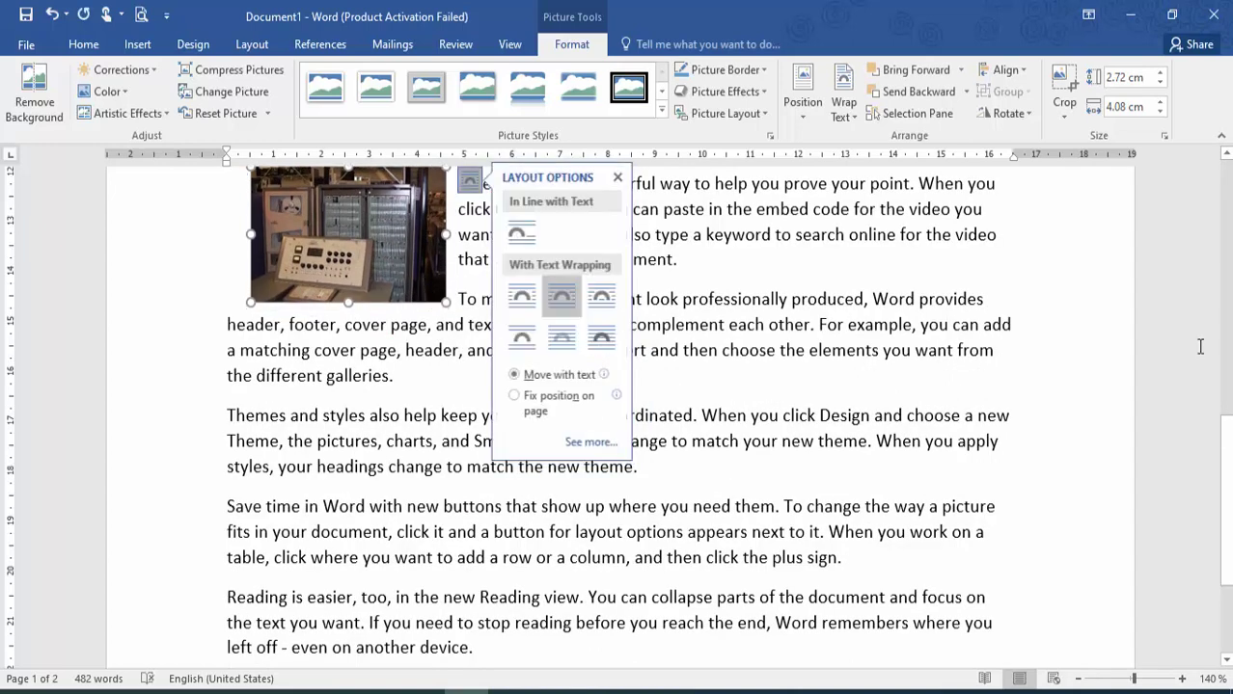
scroll(1219, 386, up, 3)
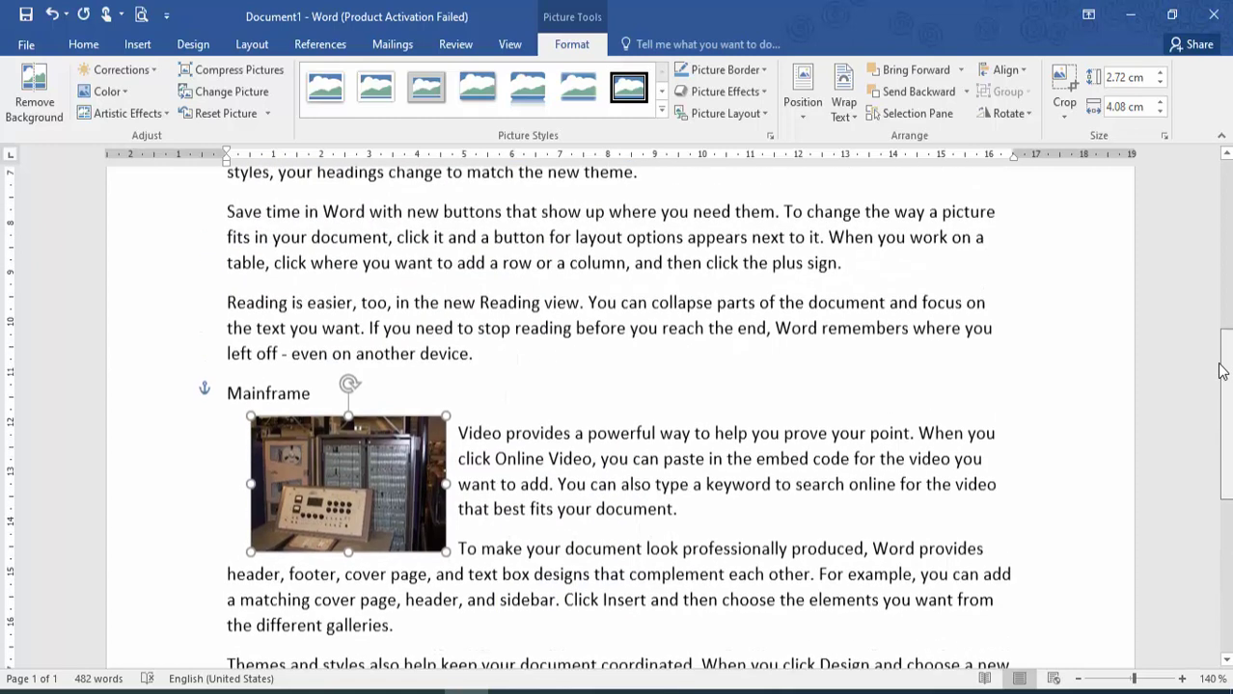
click(533, 339)
drag(367, 458, 1032, 451)
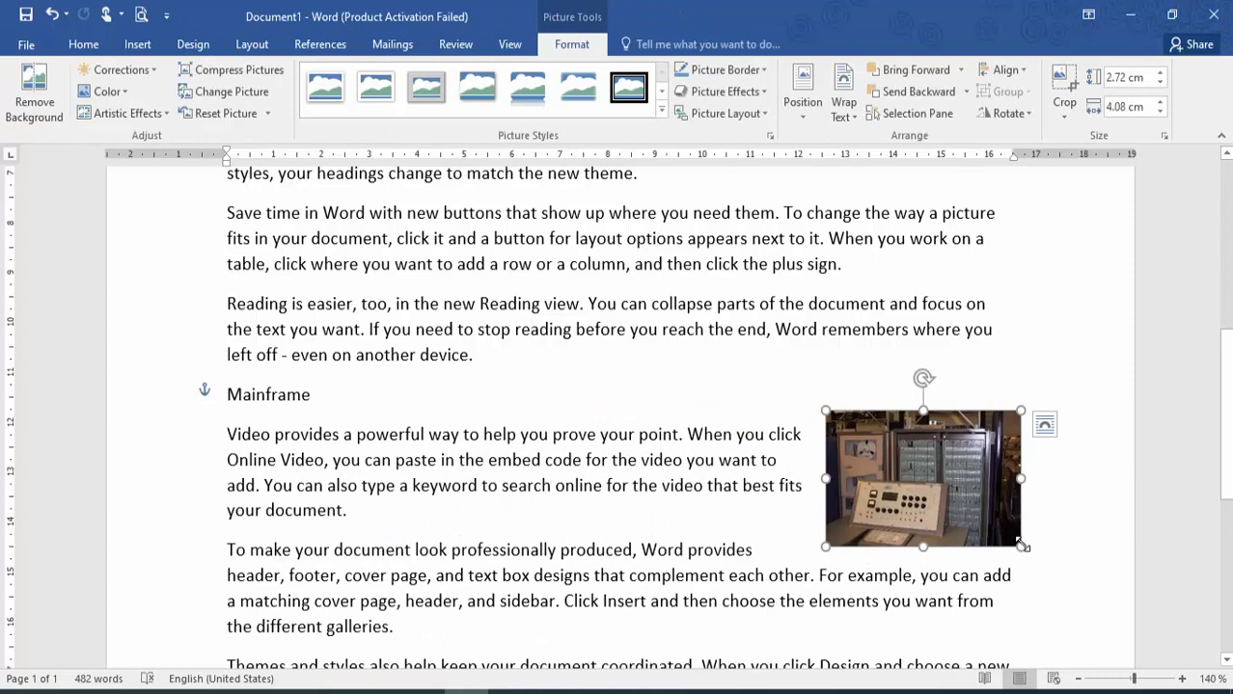
drag(1023, 546, 986, 517)
mouse_move(867, 461)
mouse_down()
mouse_move(884, 460)
mouse_move(874, 473)
mouse_up()
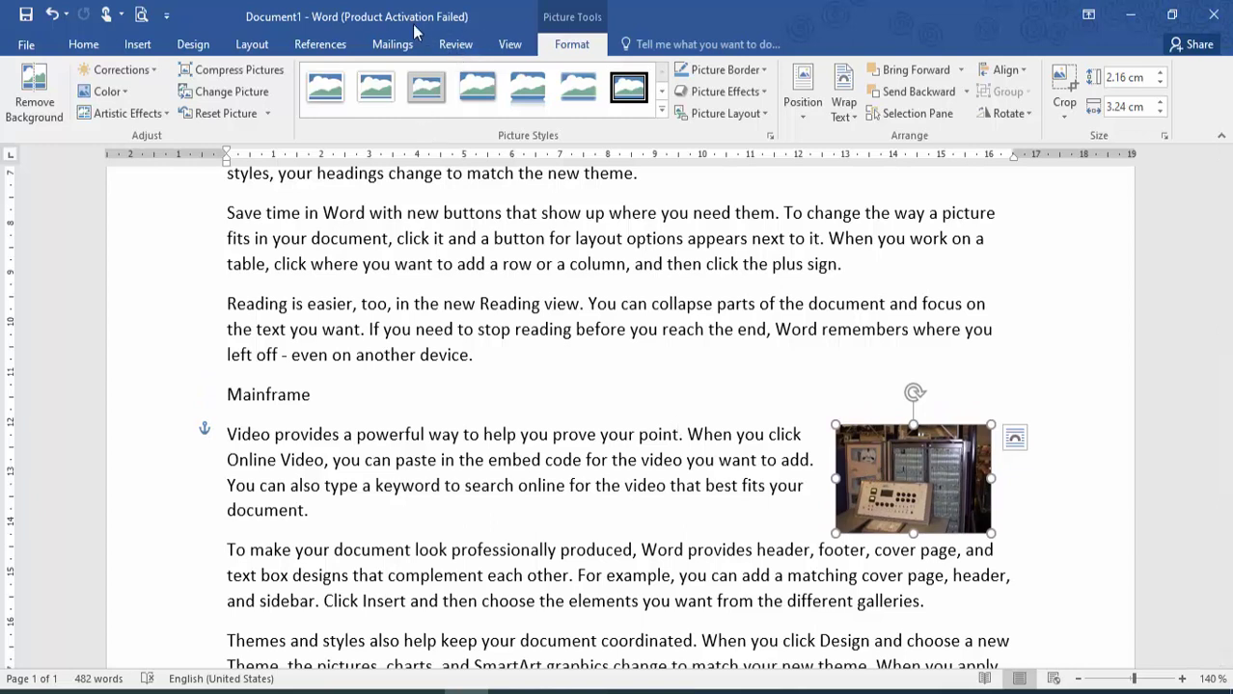
- Insert the caption "Figure 2 Mainframe Computer" below the mainframe picture, using the Figure label
click(325, 44)
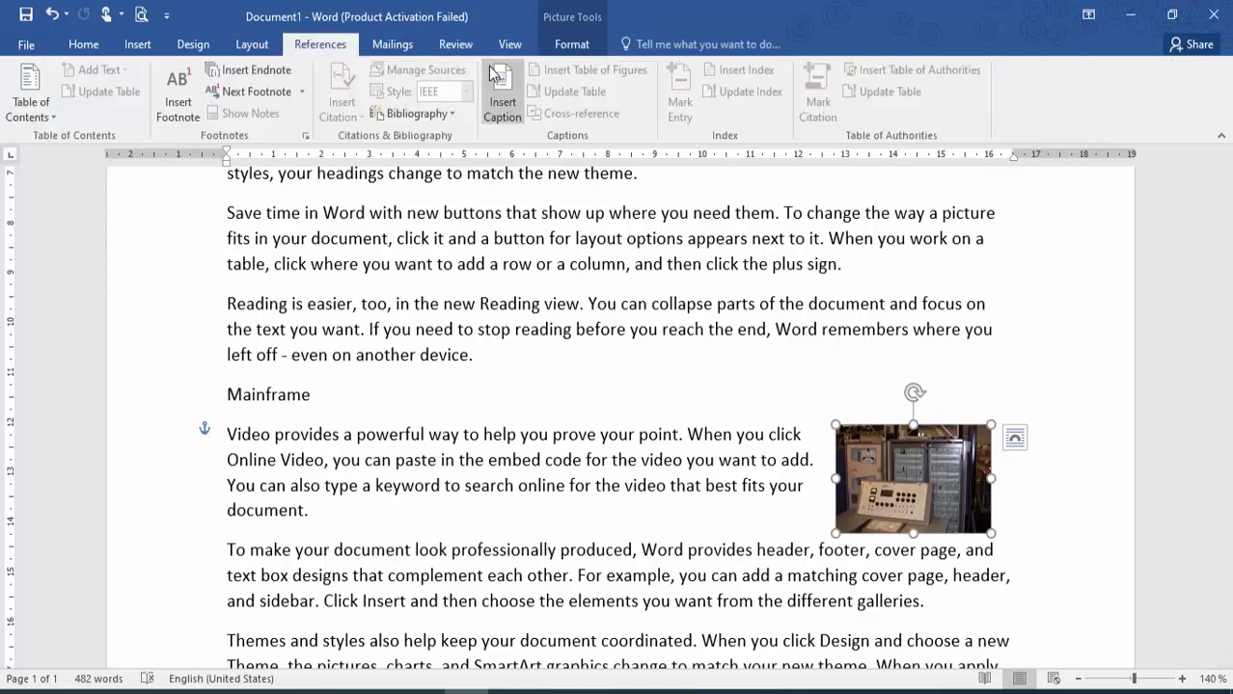
click(504, 100)
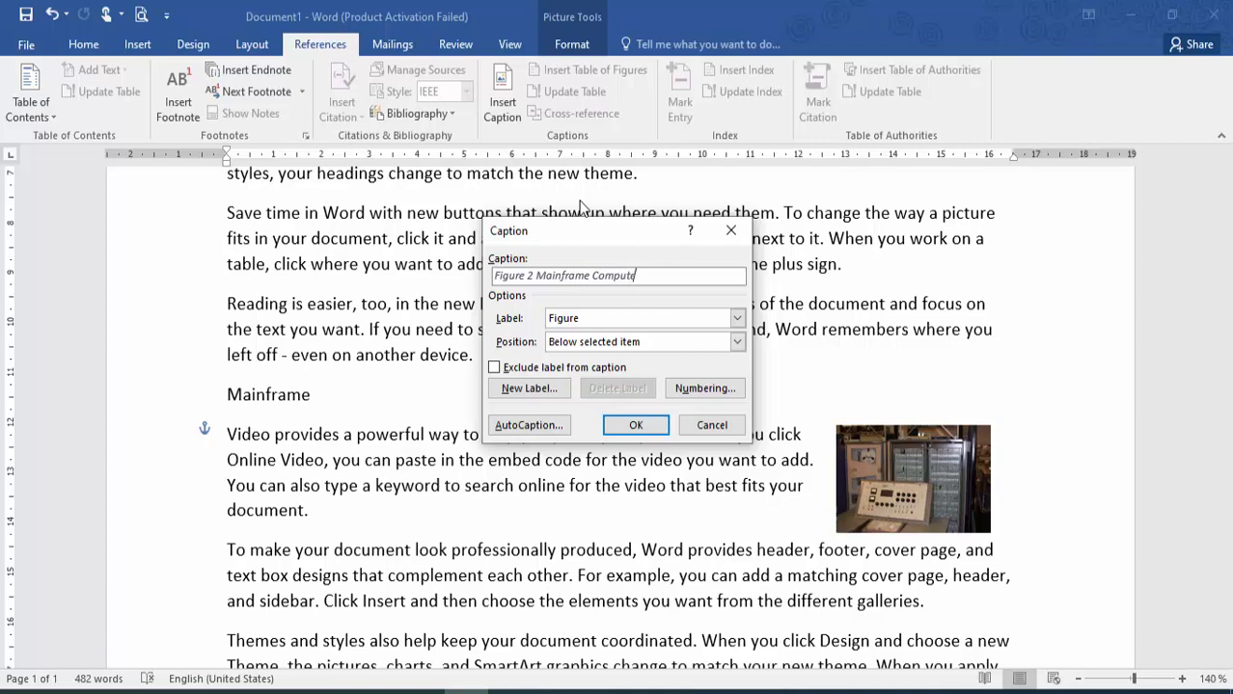
key(Return)
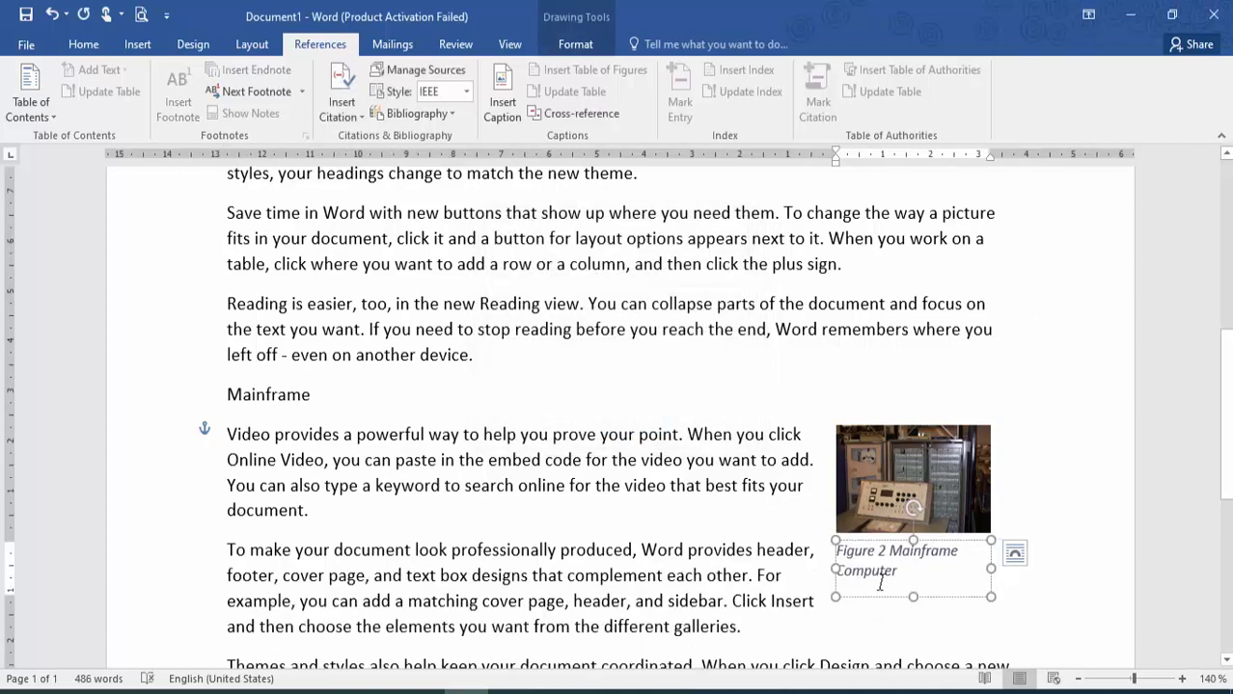
click(739, 434)
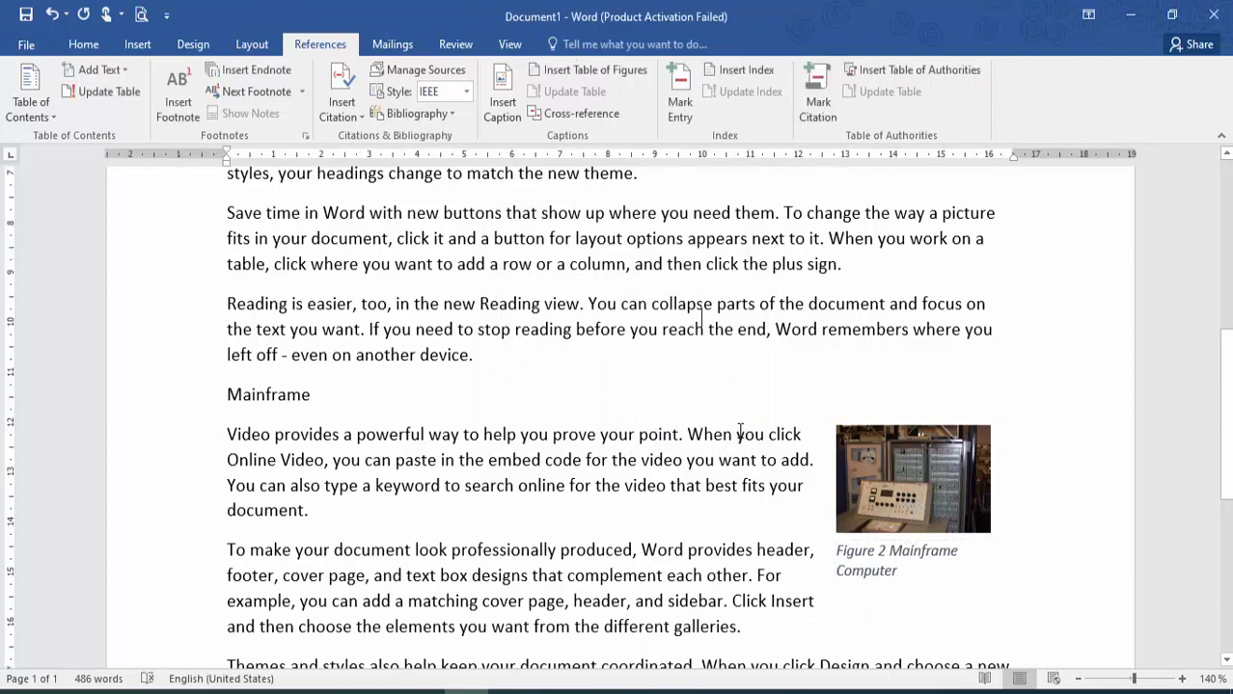
scroll(739, 431, up, 5)
scroll(739, 431, up, 2)
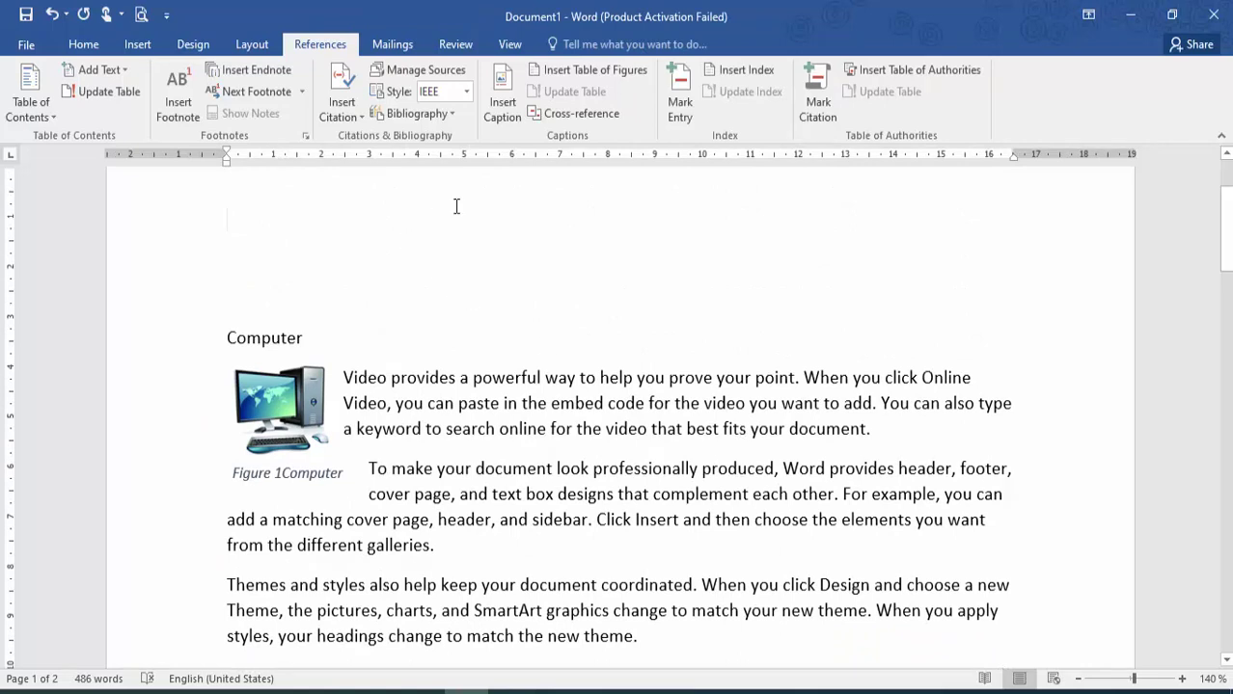
click(501, 93)
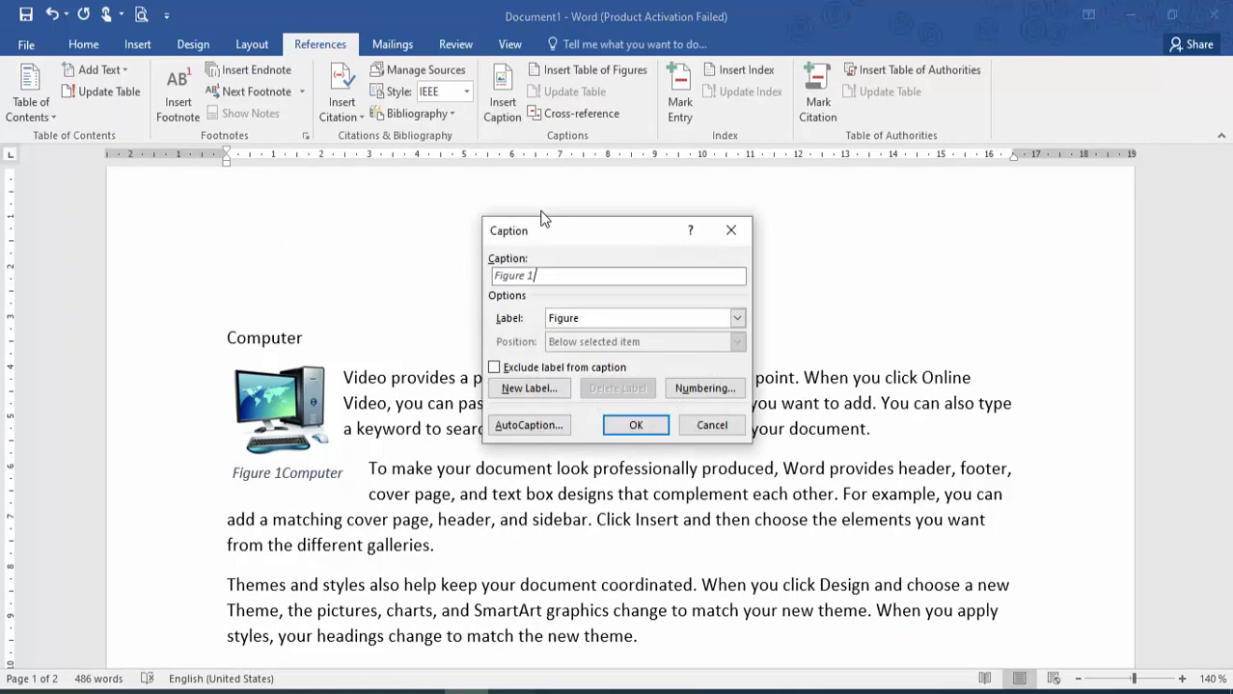
click(711, 425)
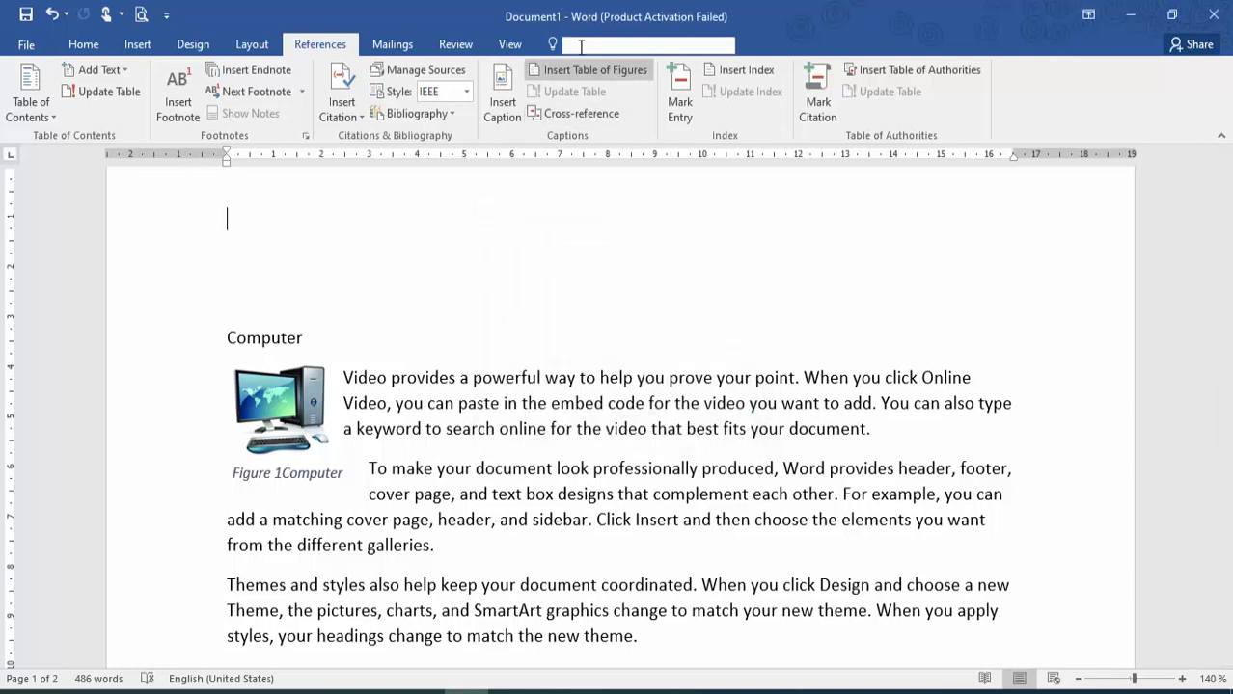
- Start a table of figures on the blank line above "Computer" and try the underline tab leader and the Classic and Simple formats
click(574, 75)
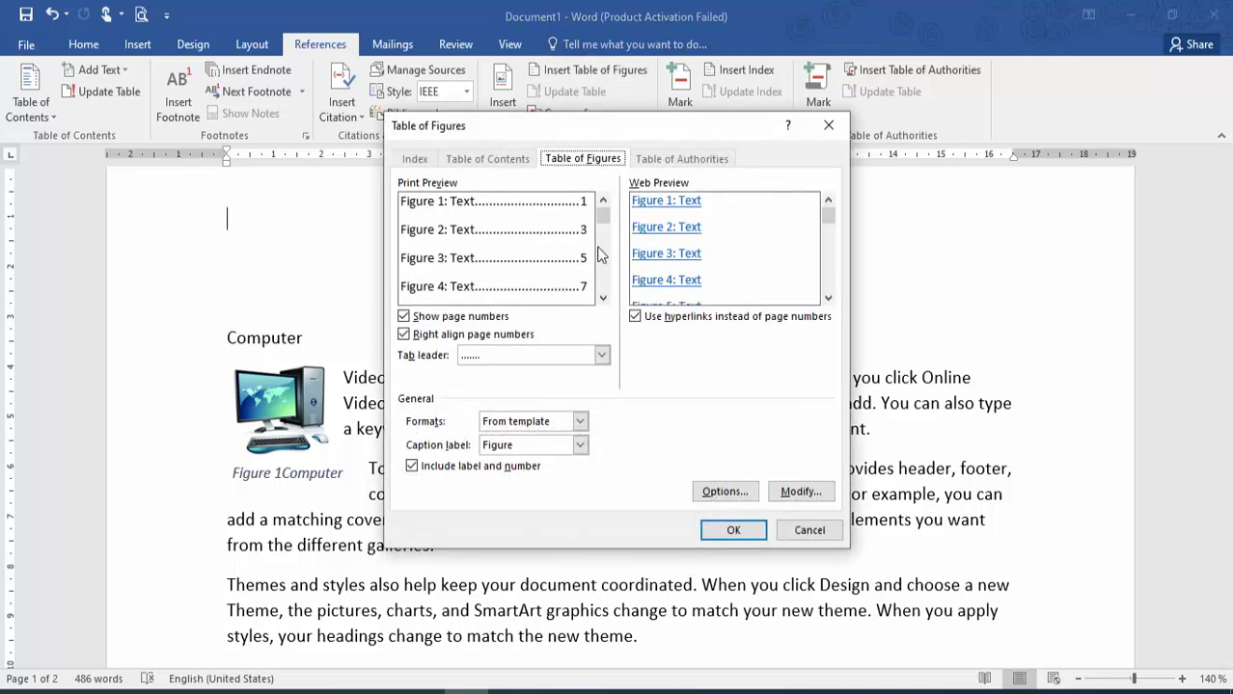
click(576, 355)
click(575, 355)
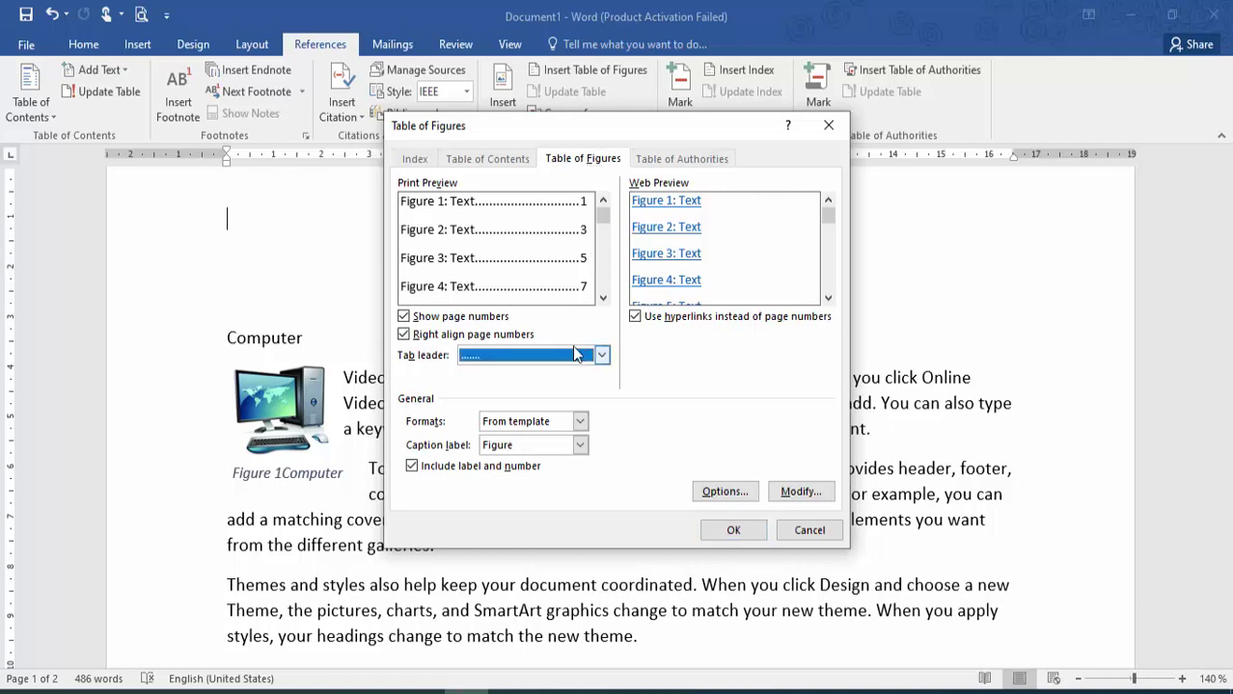
click(575, 355)
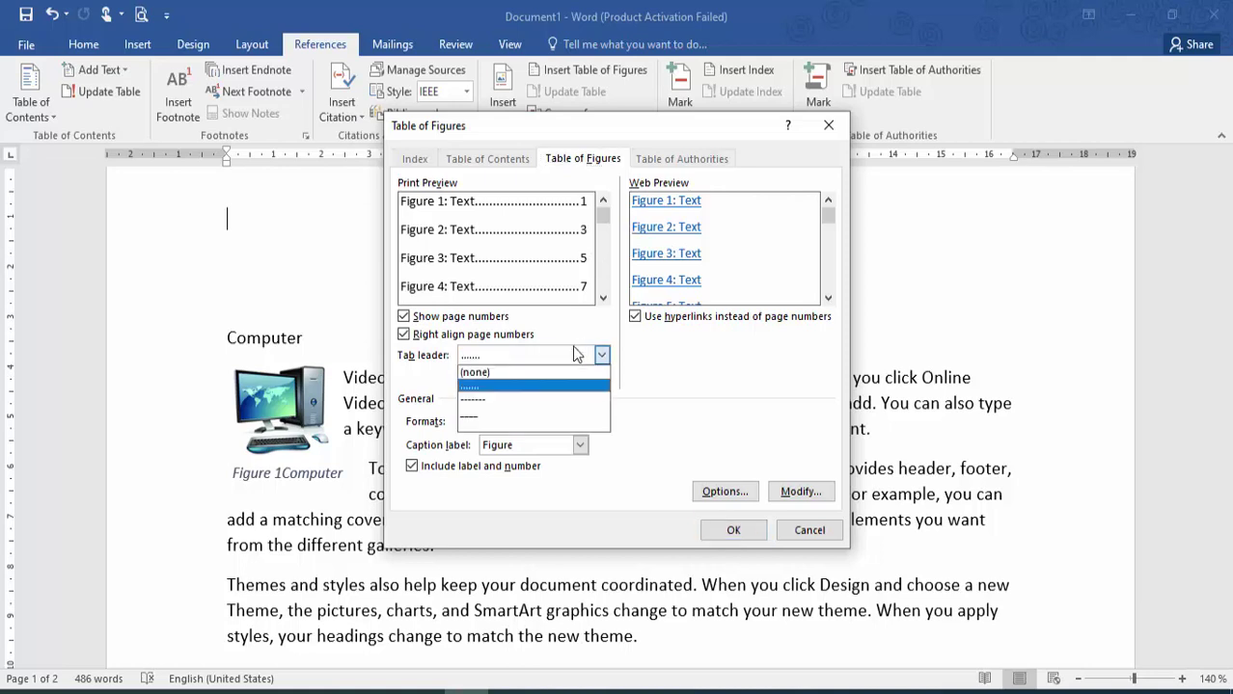
click(502, 415)
click(521, 422)
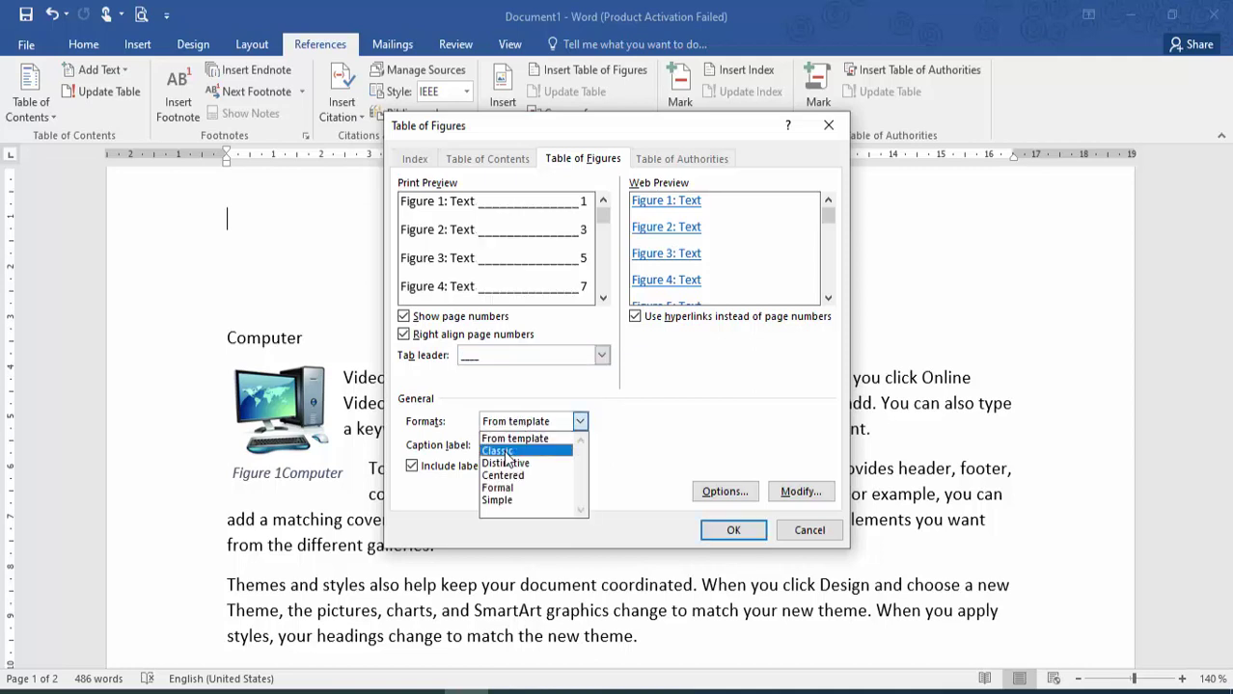
click(501, 451)
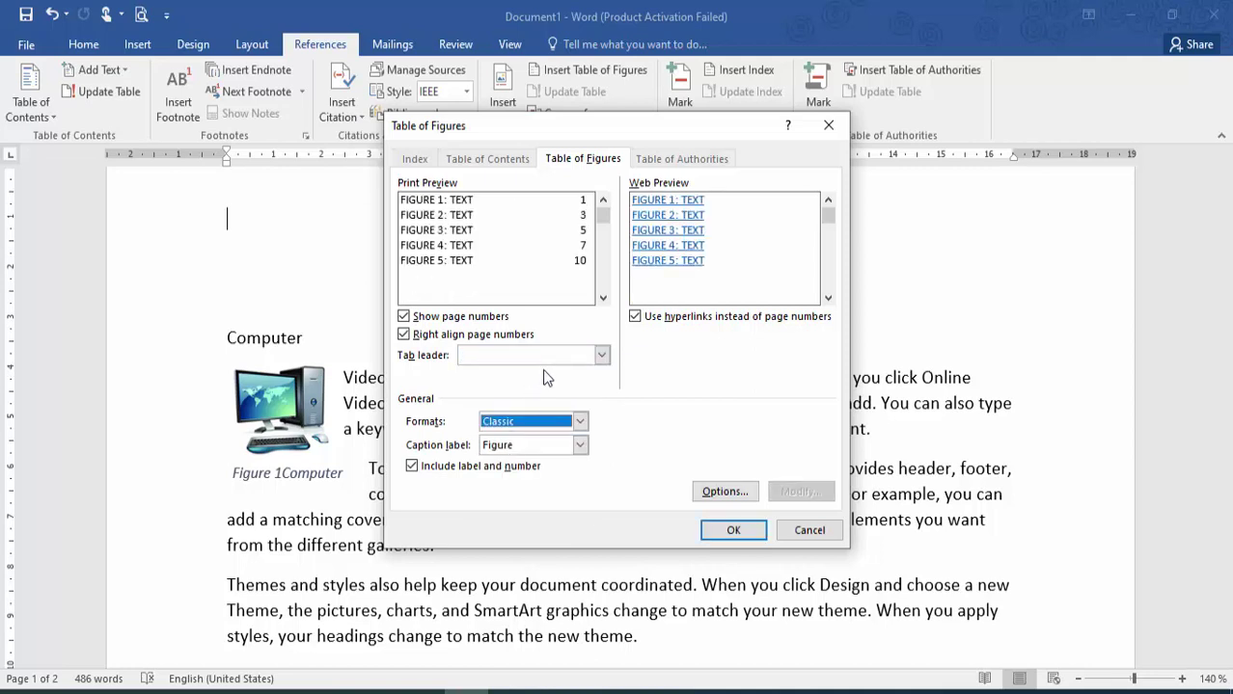
click(579, 422)
click(513, 502)
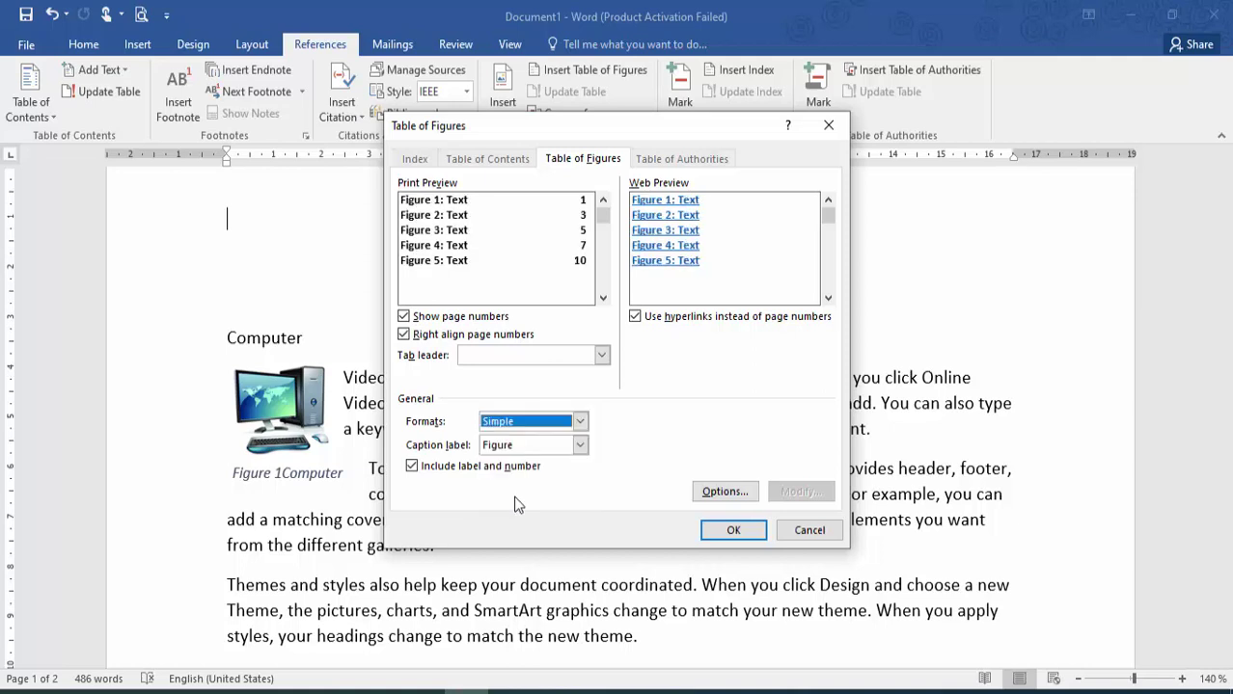
- Choose the Formal format and insert the table of figures for the Figure caption label
click(523, 422)
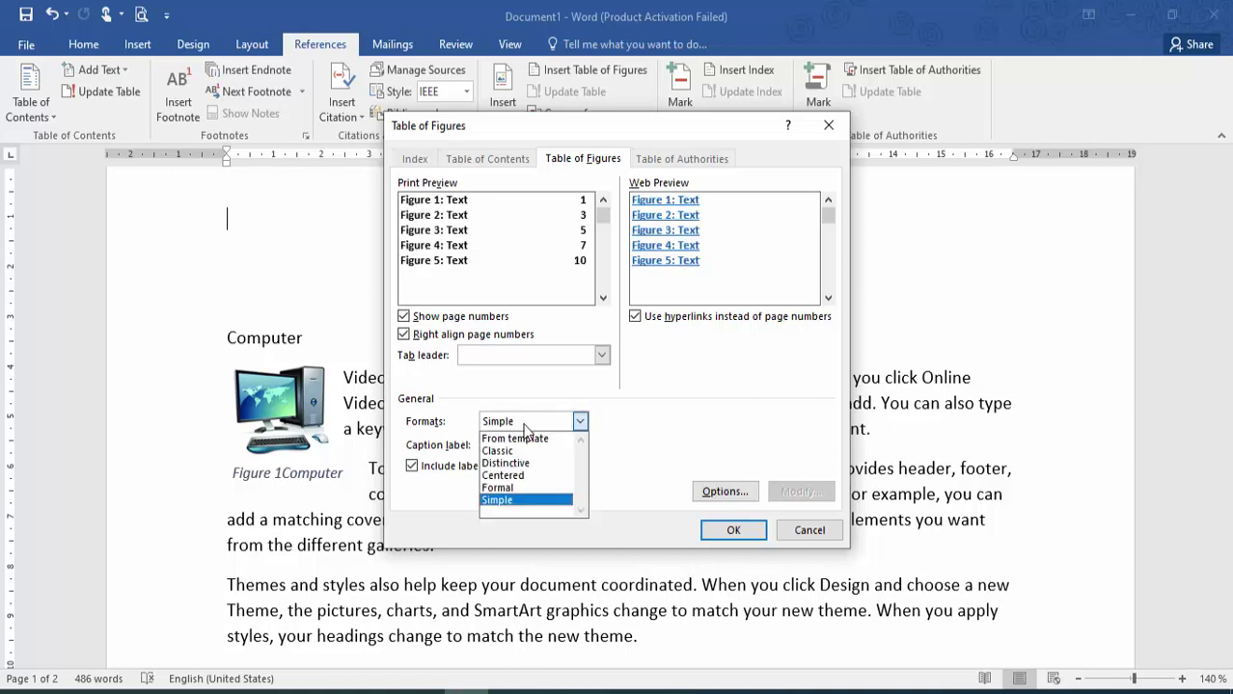
click(498, 488)
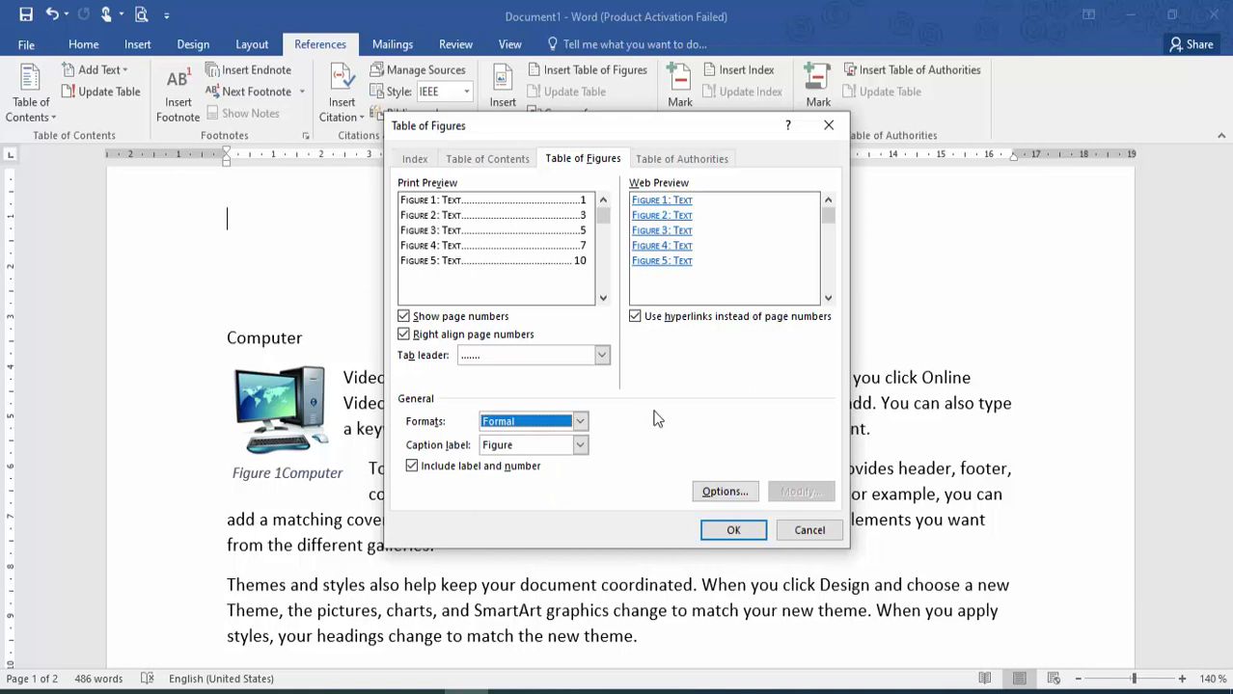
click(718, 533)
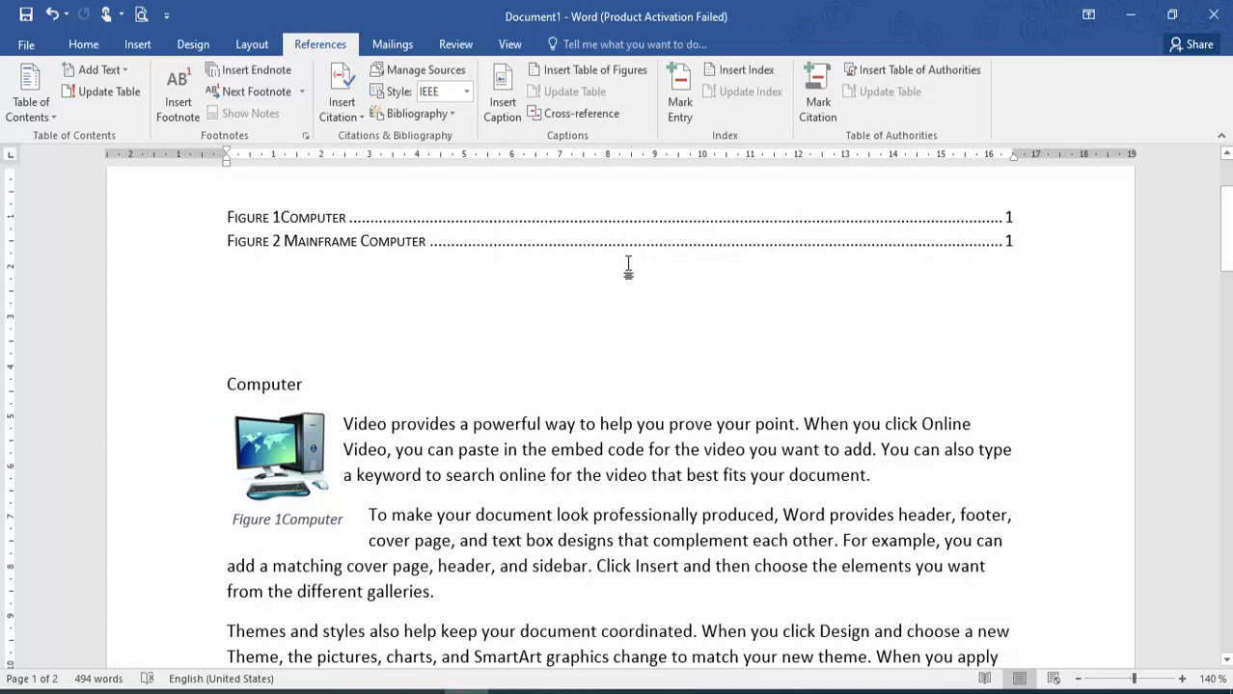
- Delete the entire content of the document
key(ctrl+a)
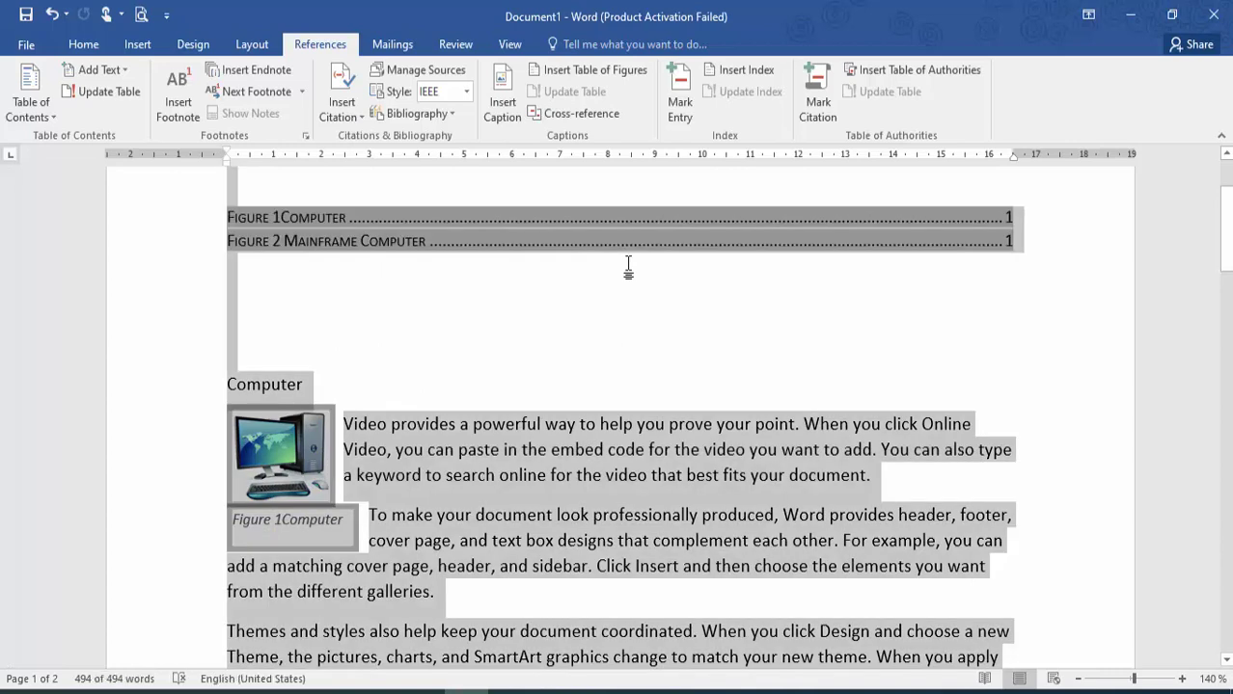
key(Delete)
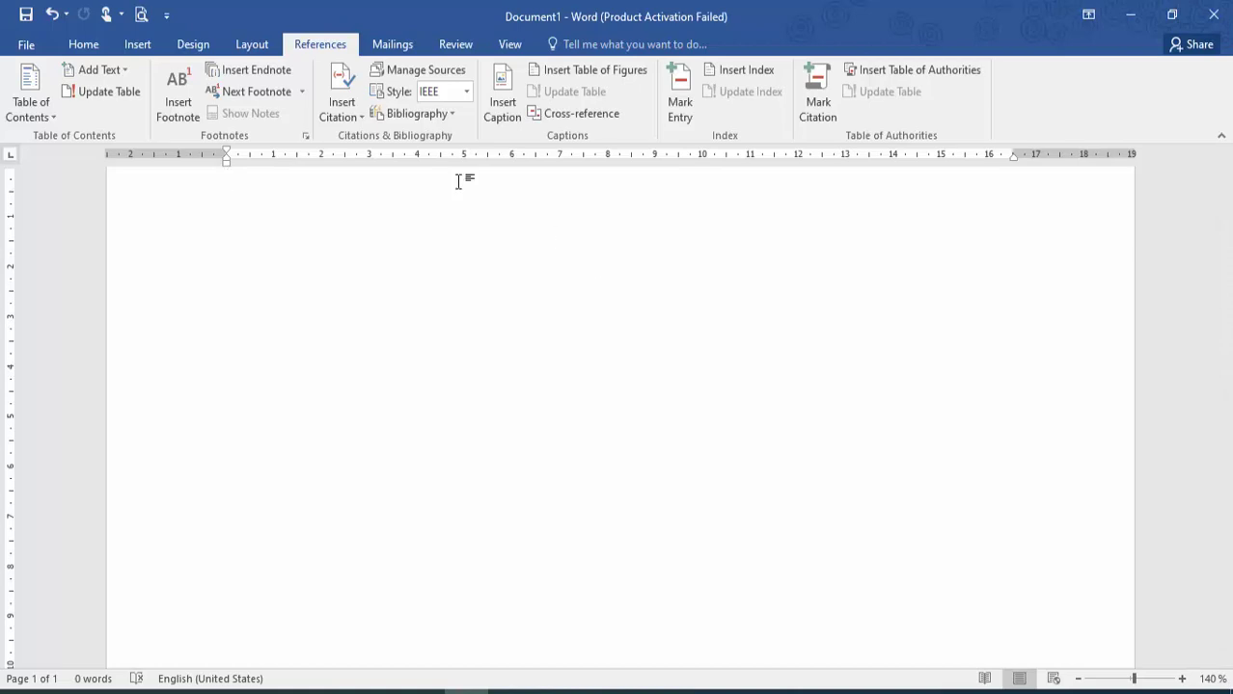
- Add an envelope to the document with the sender's name as the first return address line, saving it as the default return address
click(393, 45)
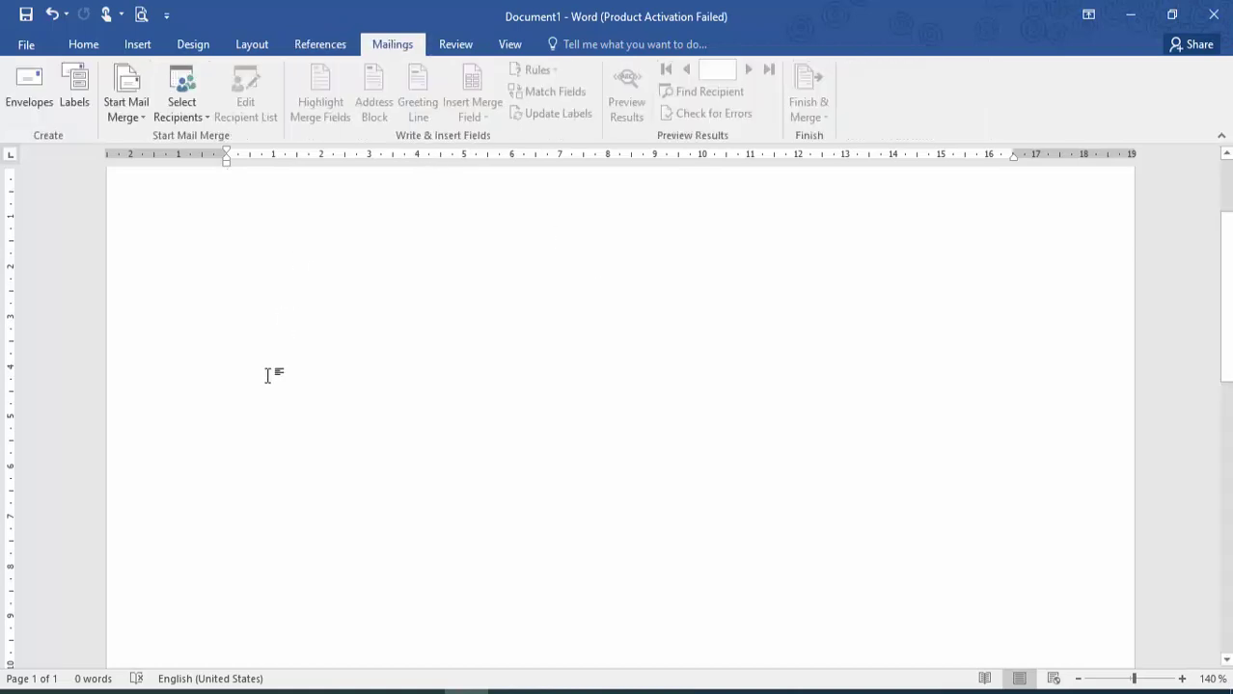
click(29, 100)
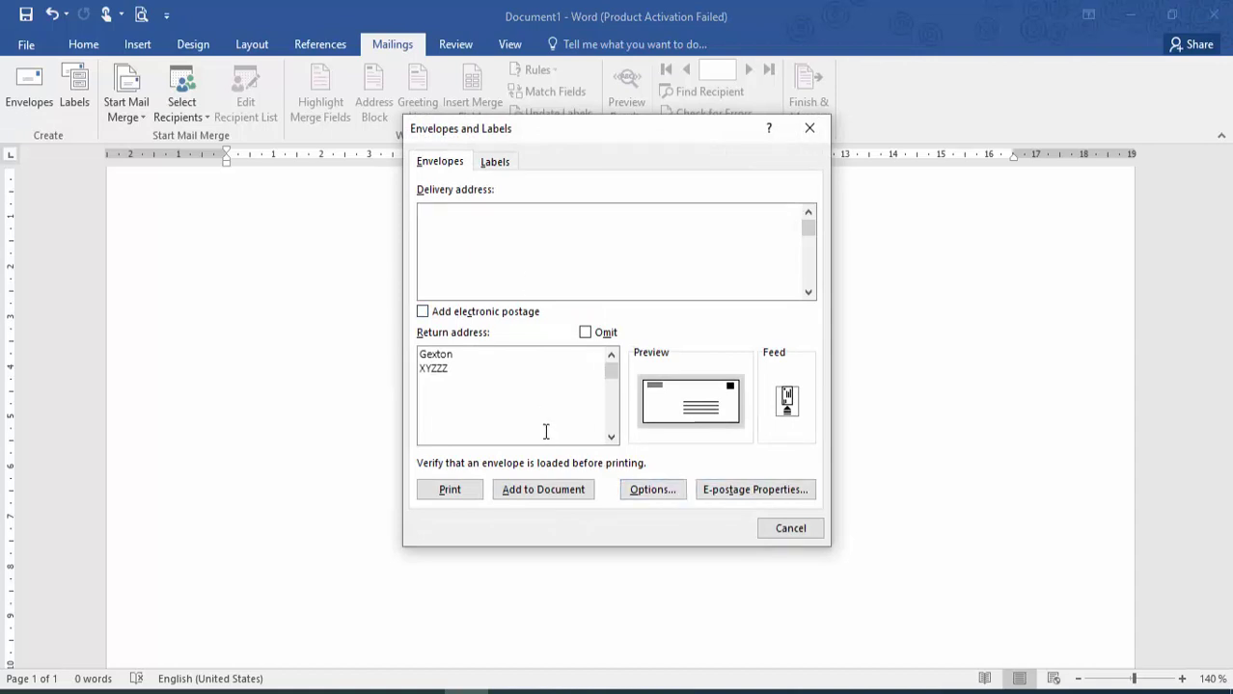
click(479, 361)
key(shift+Home)
key(Up)
key(shift+End)
text(TechieAsad)
click(567, 498)
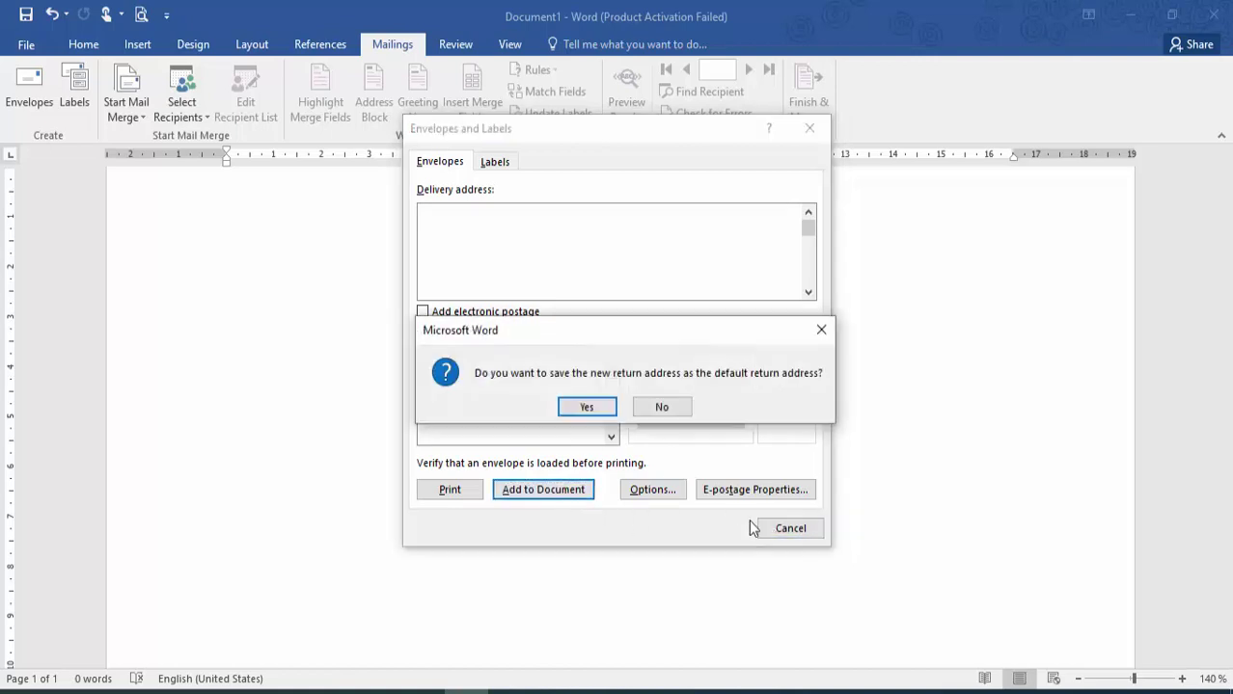
click(602, 413)
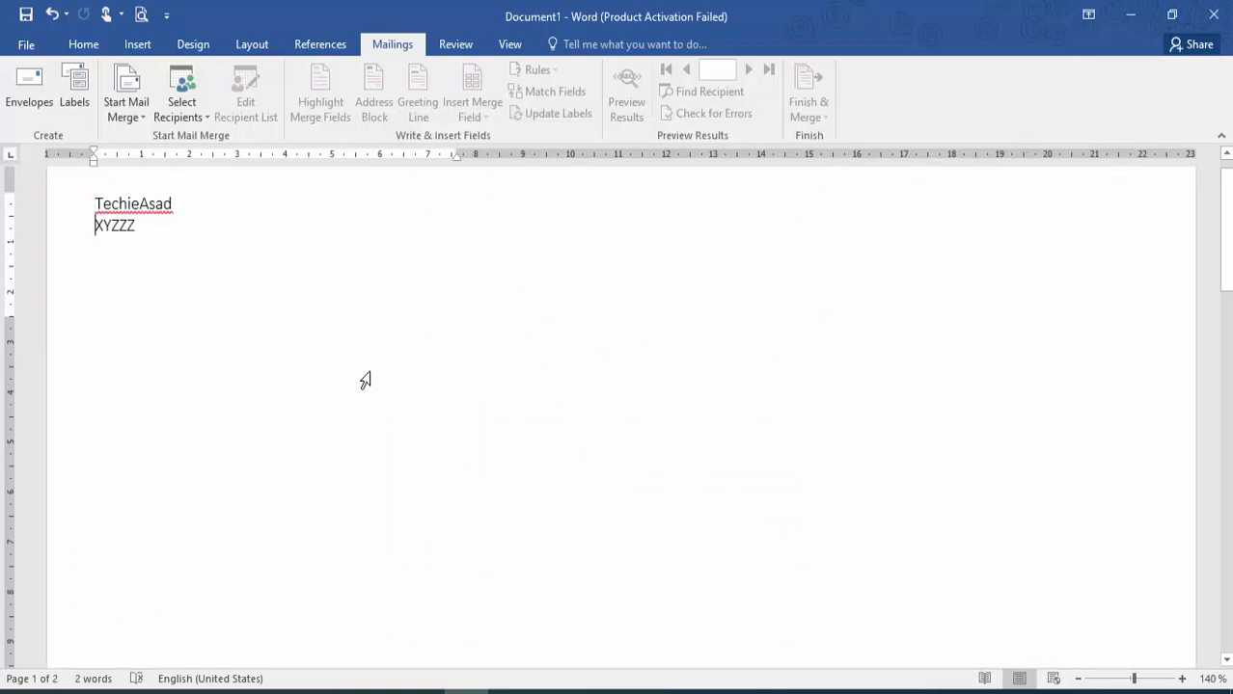
- Undo the addition of the envelope to the document
click(1077, 680)
click(1077, 679)
click(1076, 679)
click(1076, 679)
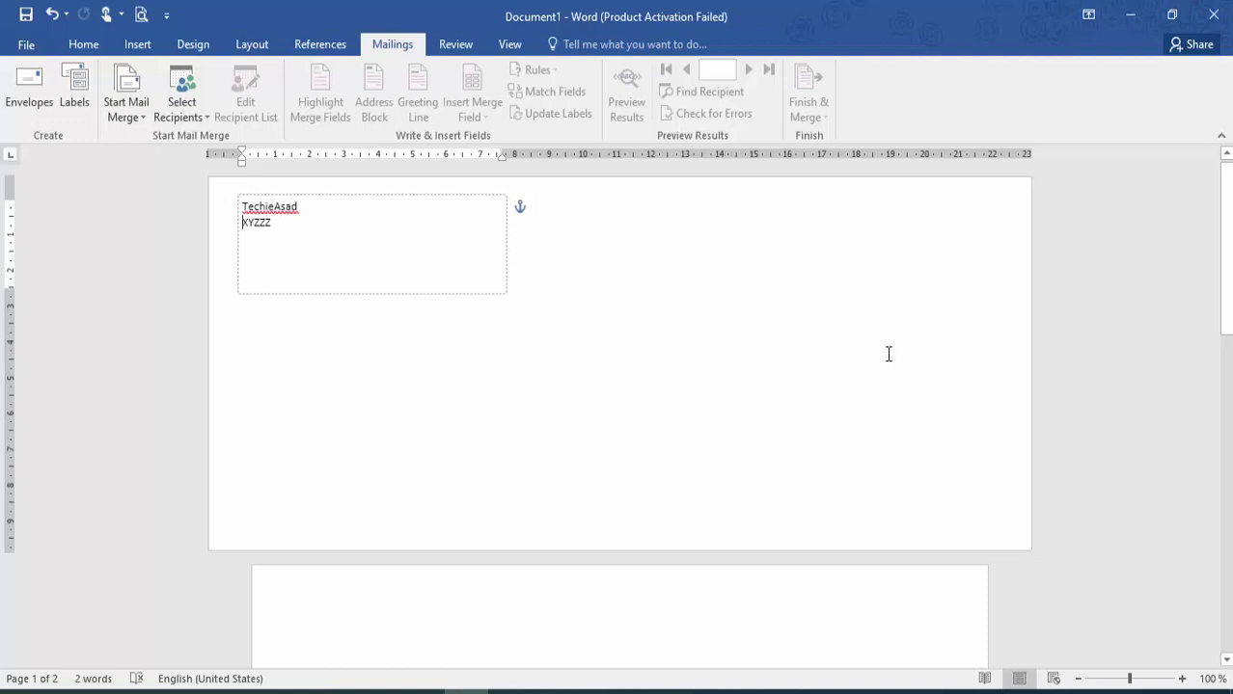
key(ctrl+z)
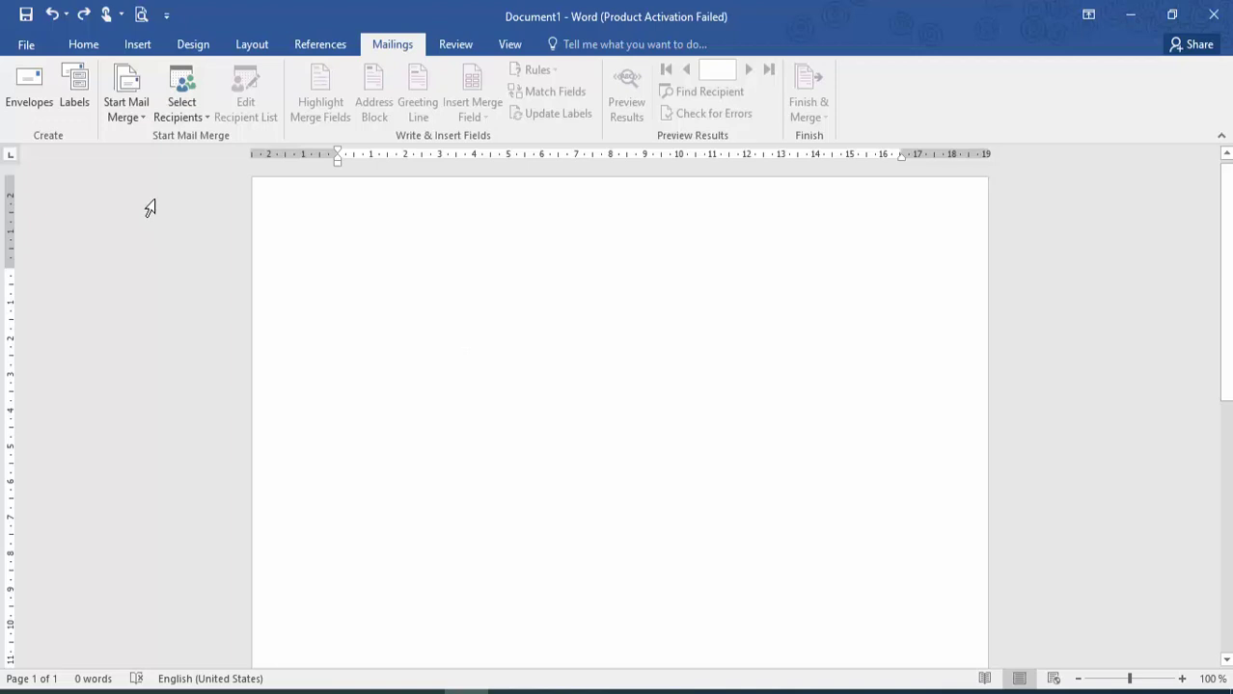
- Start a Letters mail merge and fill the blank document with sample paragraphs using =rand()
click(146, 116)
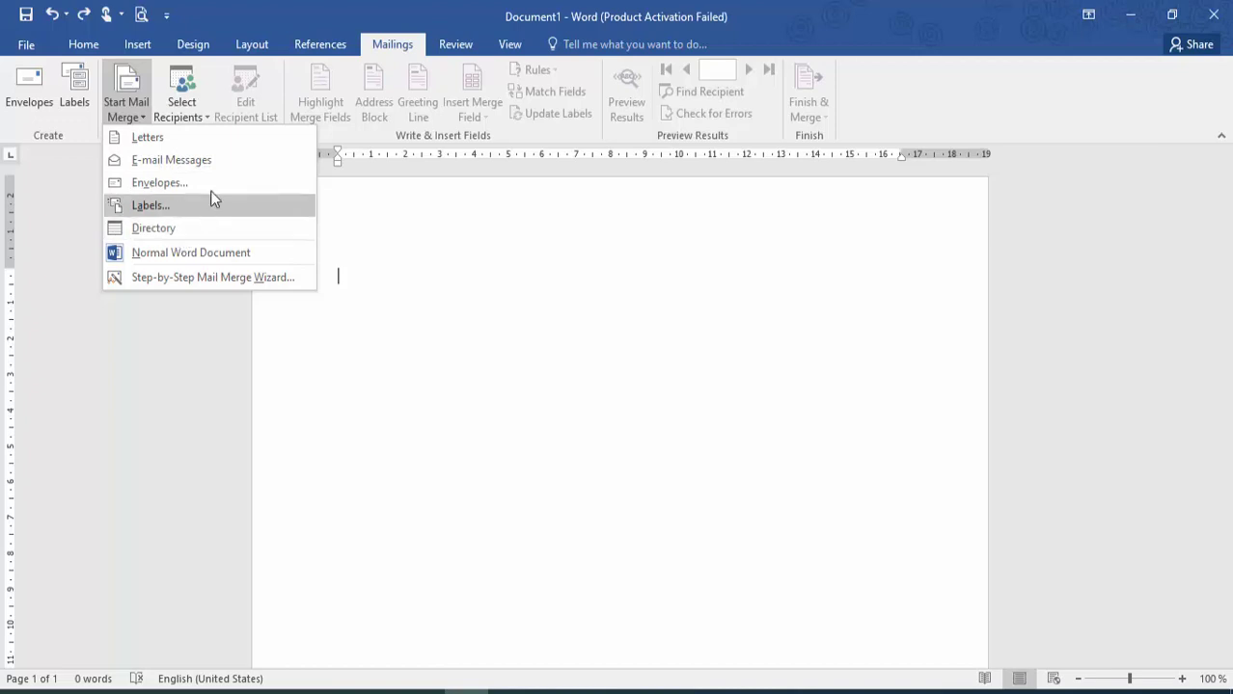
click(244, 136)
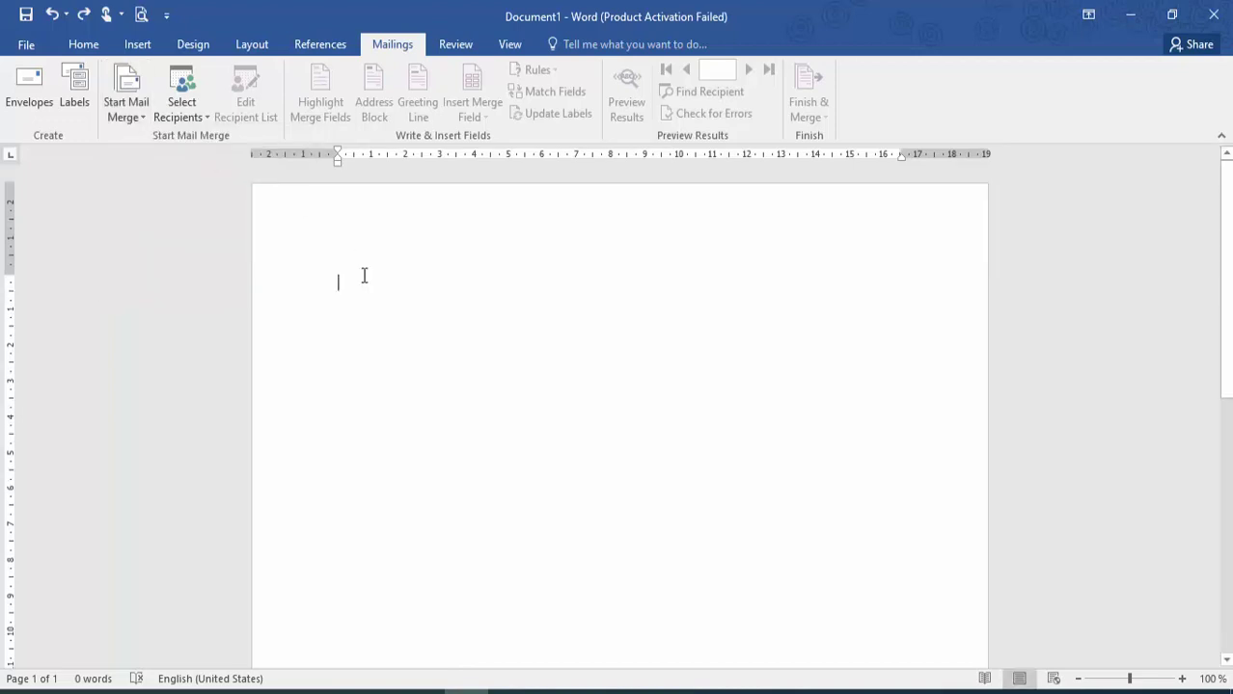
text(=rand())
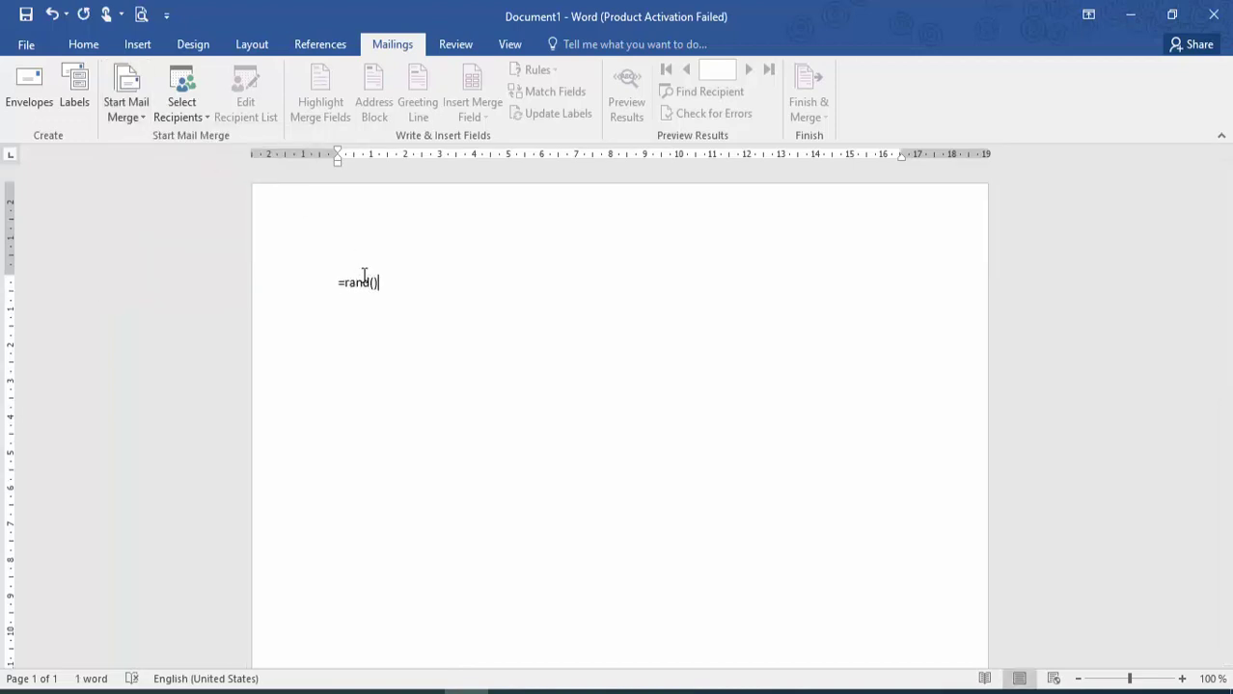
key(Return)
key(ctrl+Home)
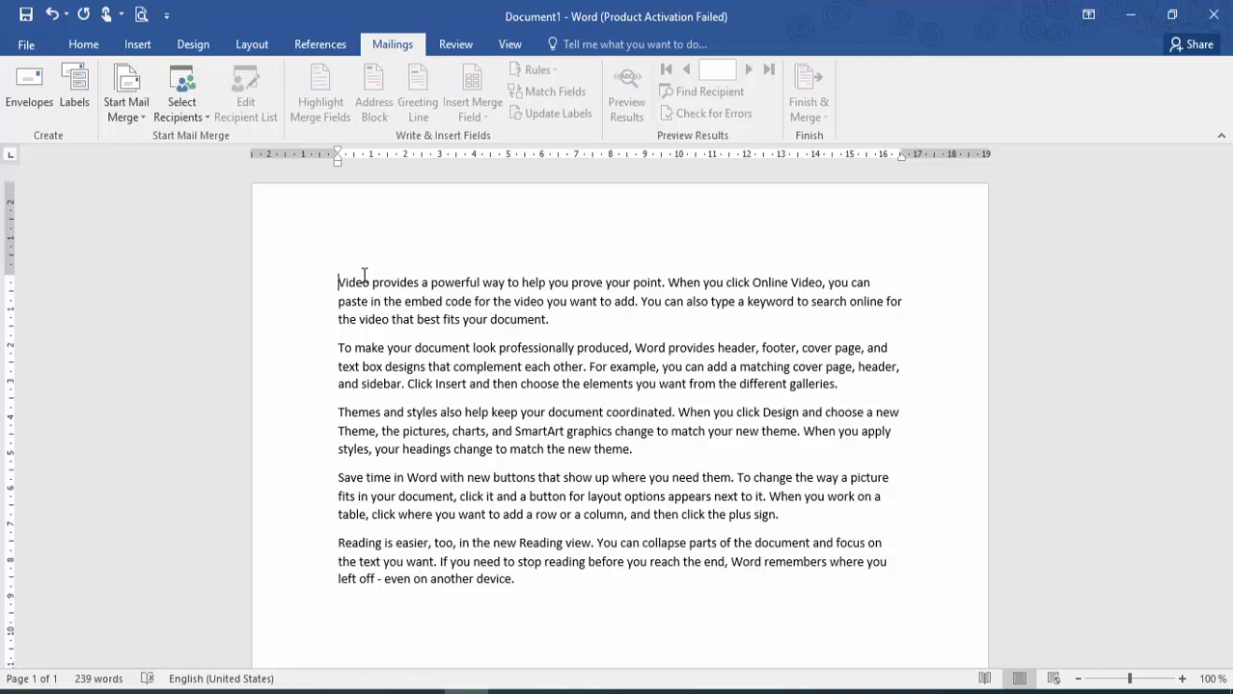
- Add the line "To," above the first paragraph, followed by an empty line
key(Return)
key(Up)
text(T)
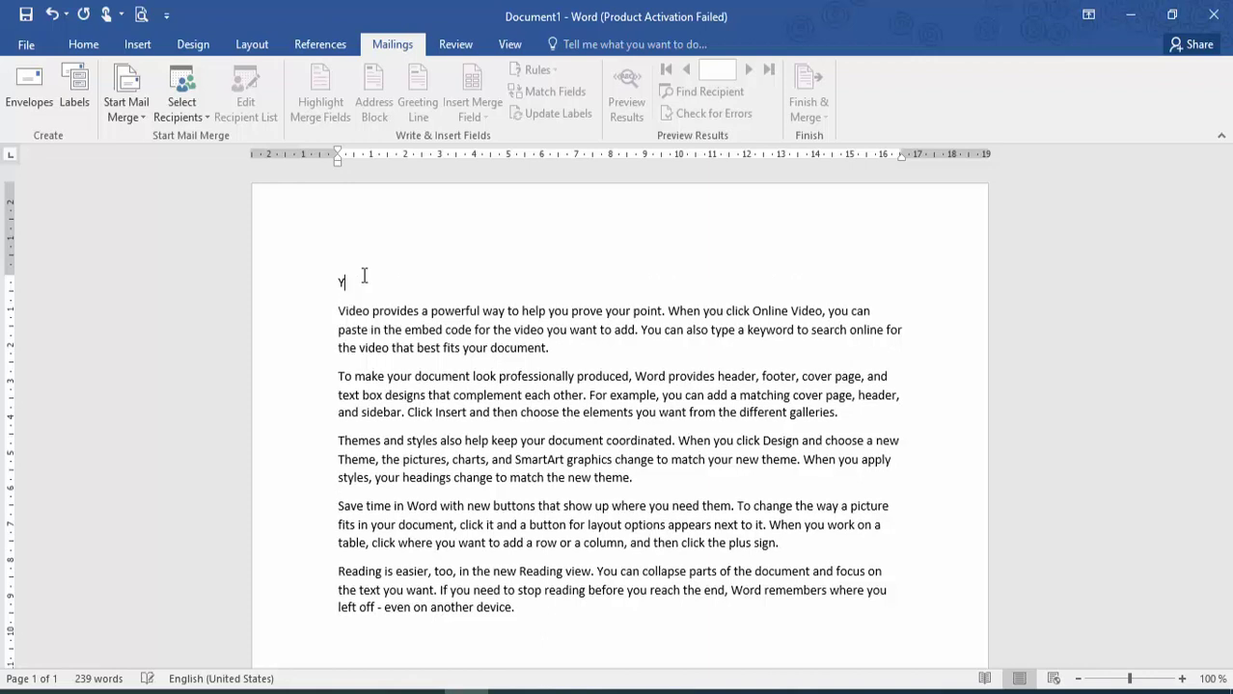
key(BackSpace)
text(To,)
key(Return)
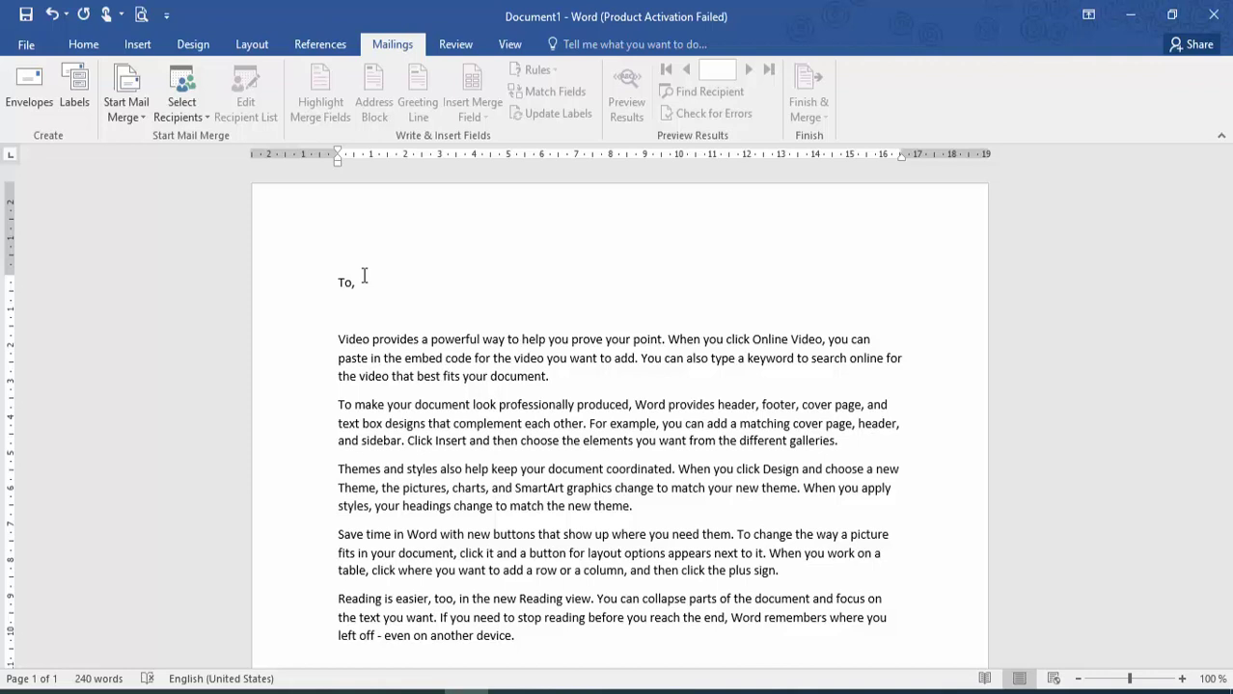
key(Down)
key(ctrl+s)
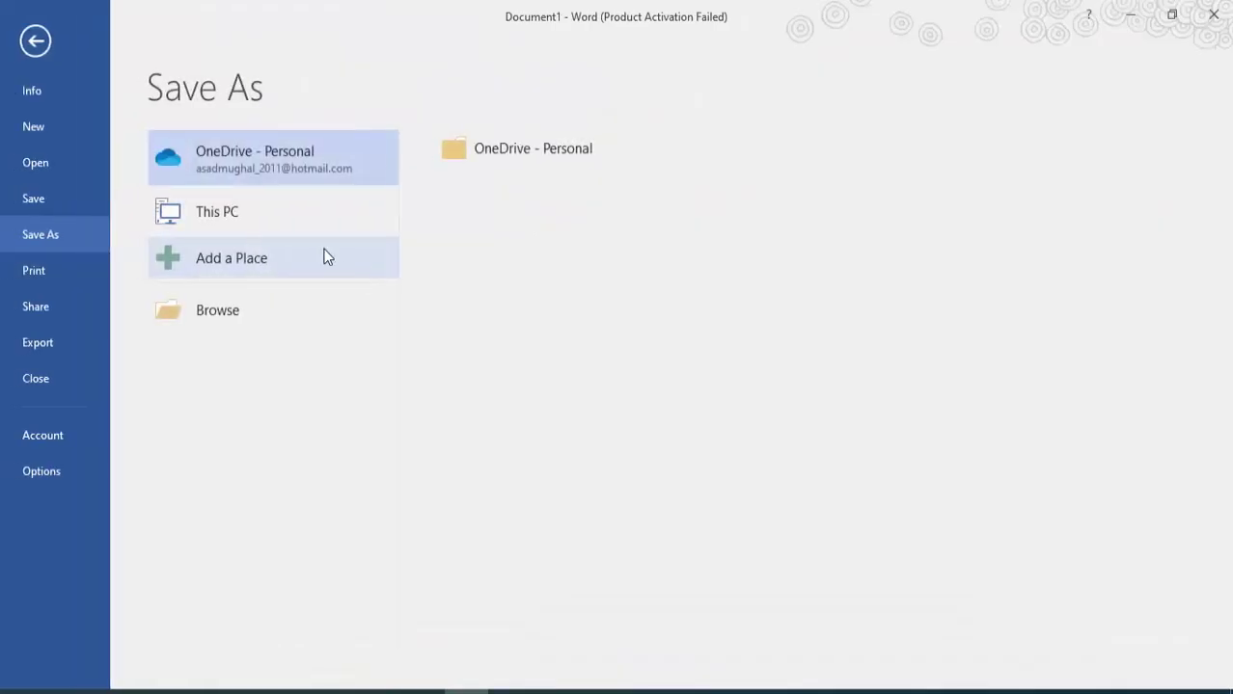
key(Escape)
- Run the step-by-step mail merge wizard for letters using the current document, and choose a newly typed list as recipients
click(146, 115)
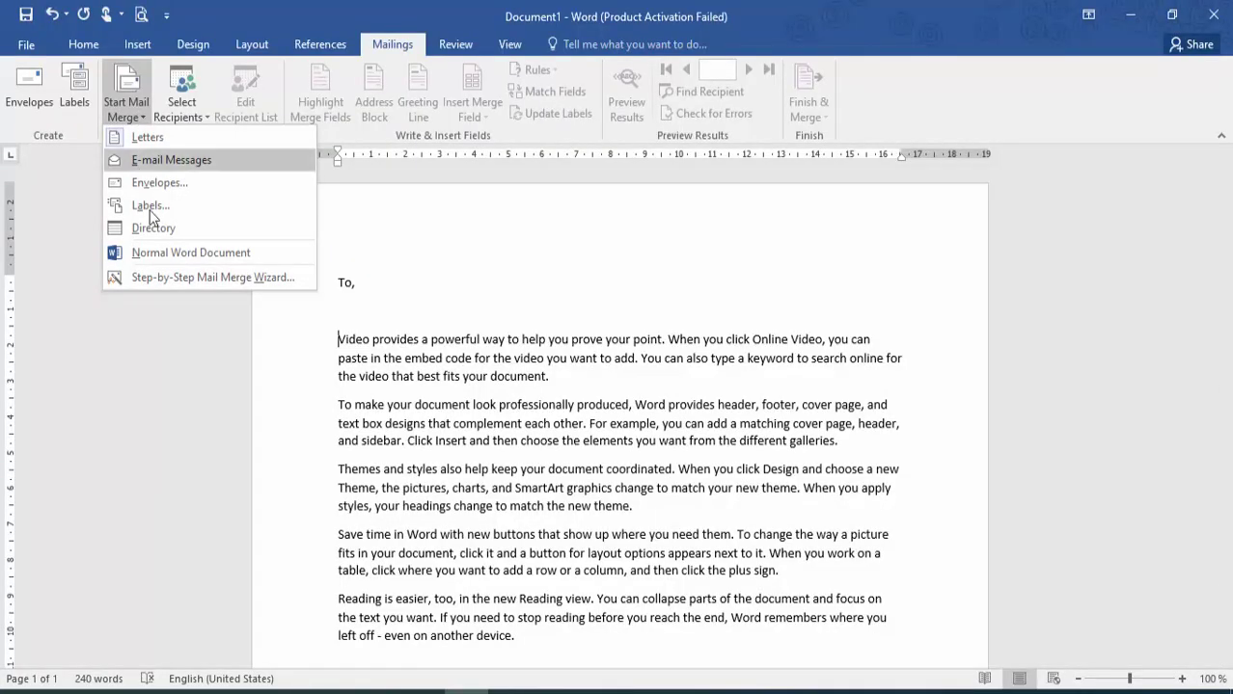
click(149, 277)
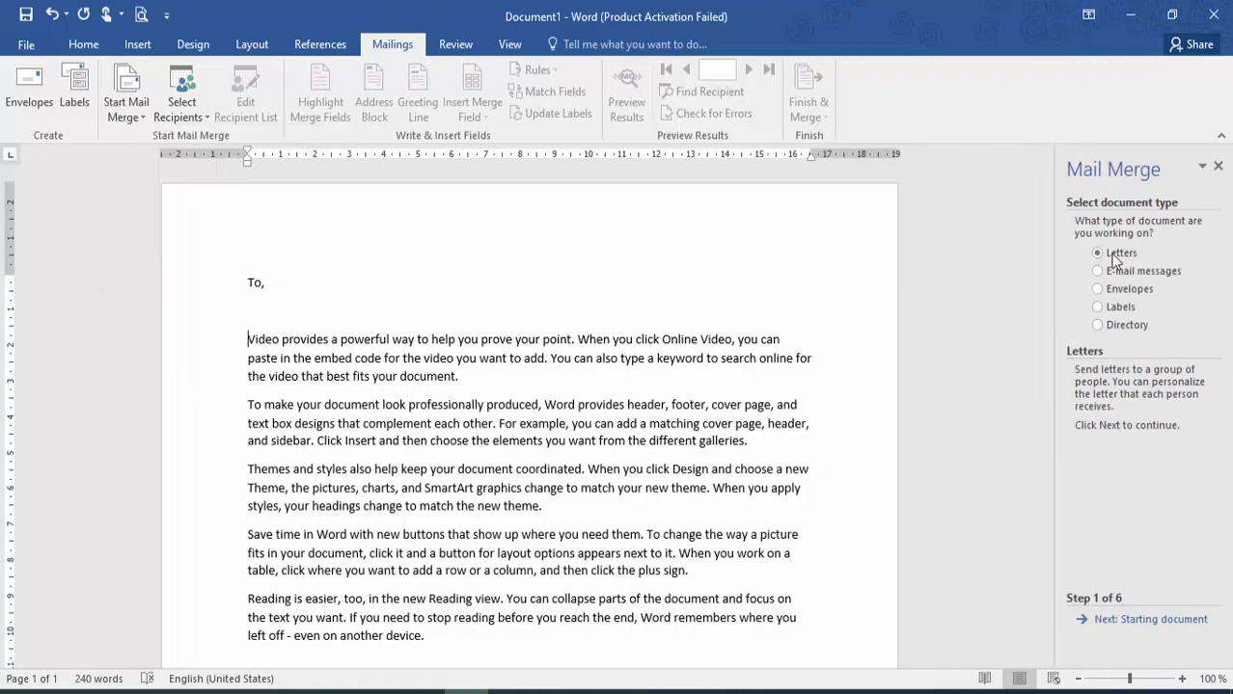
click(1129, 620)
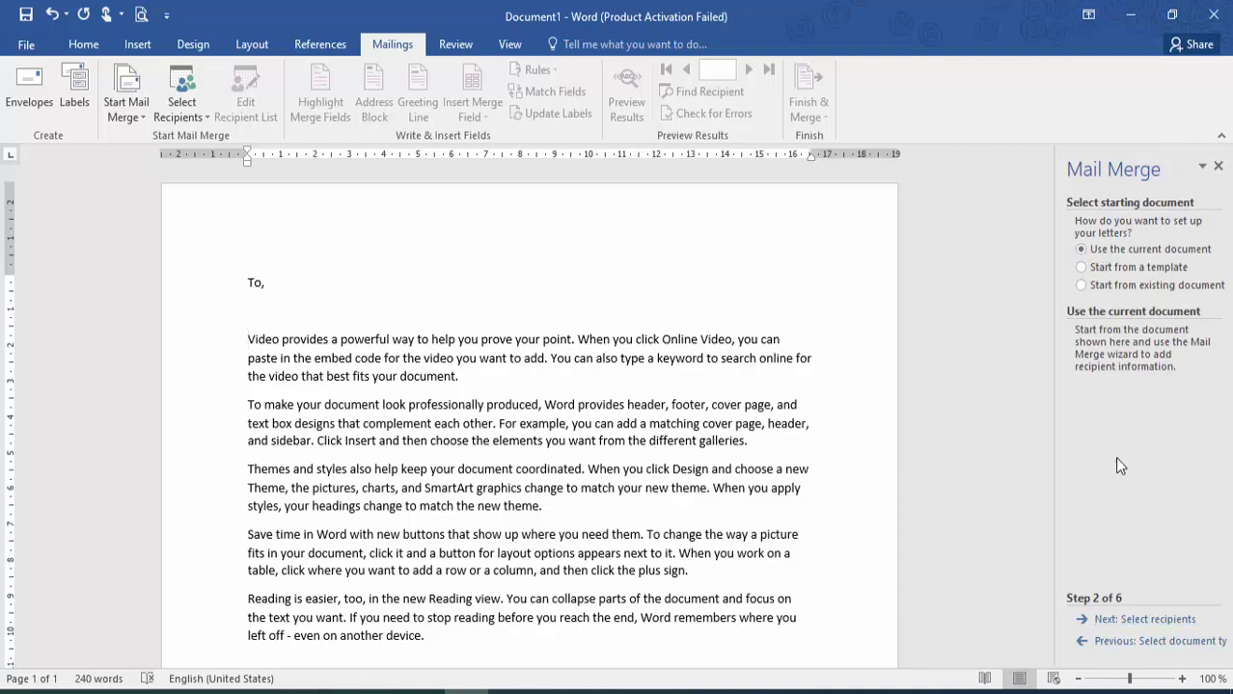
click(1114, 620)
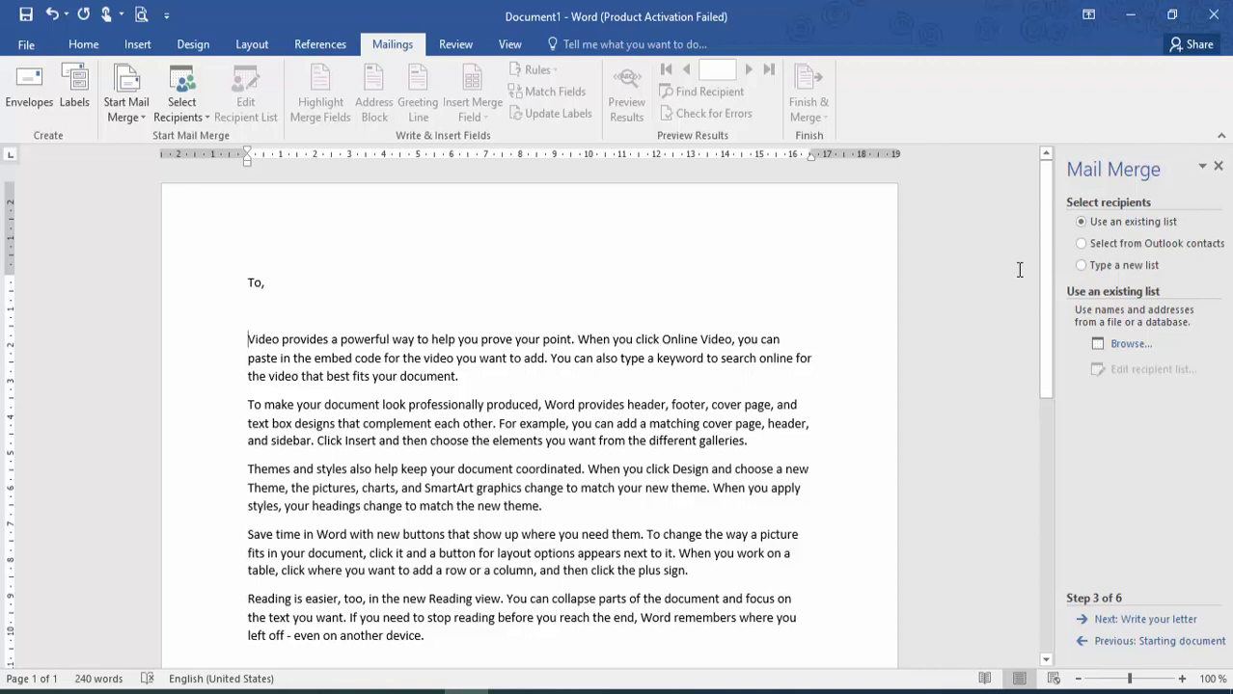
click(1093, 279)
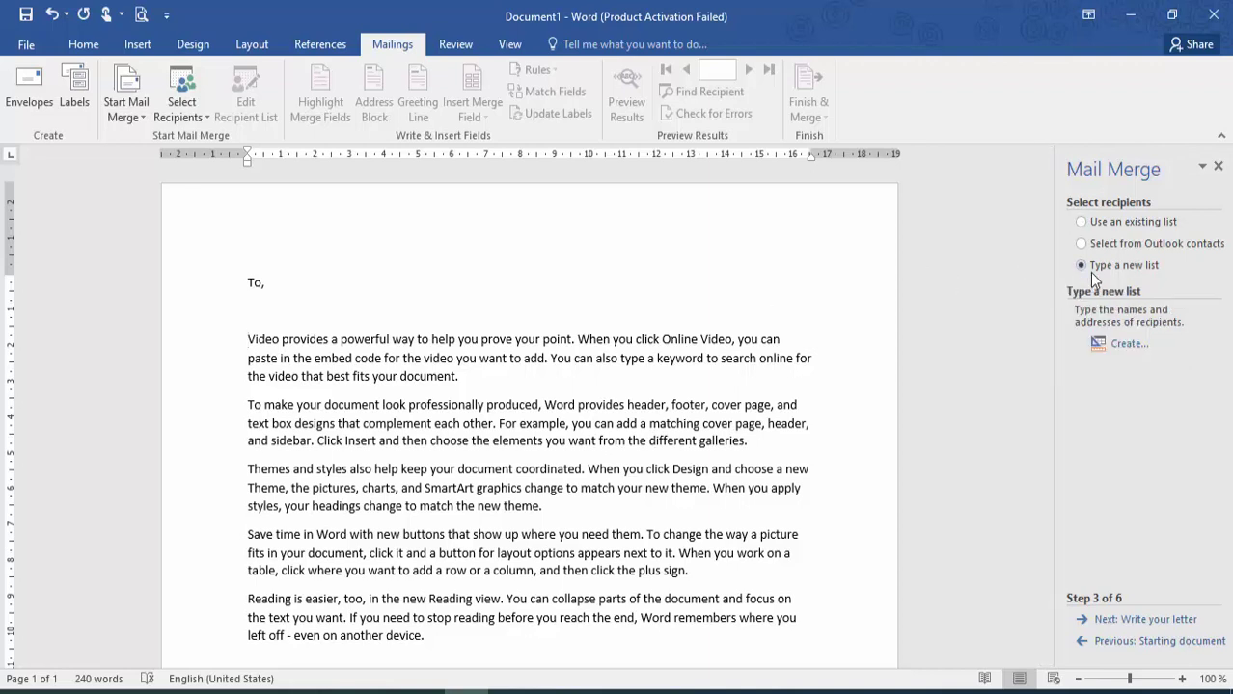
click(1124, 345)
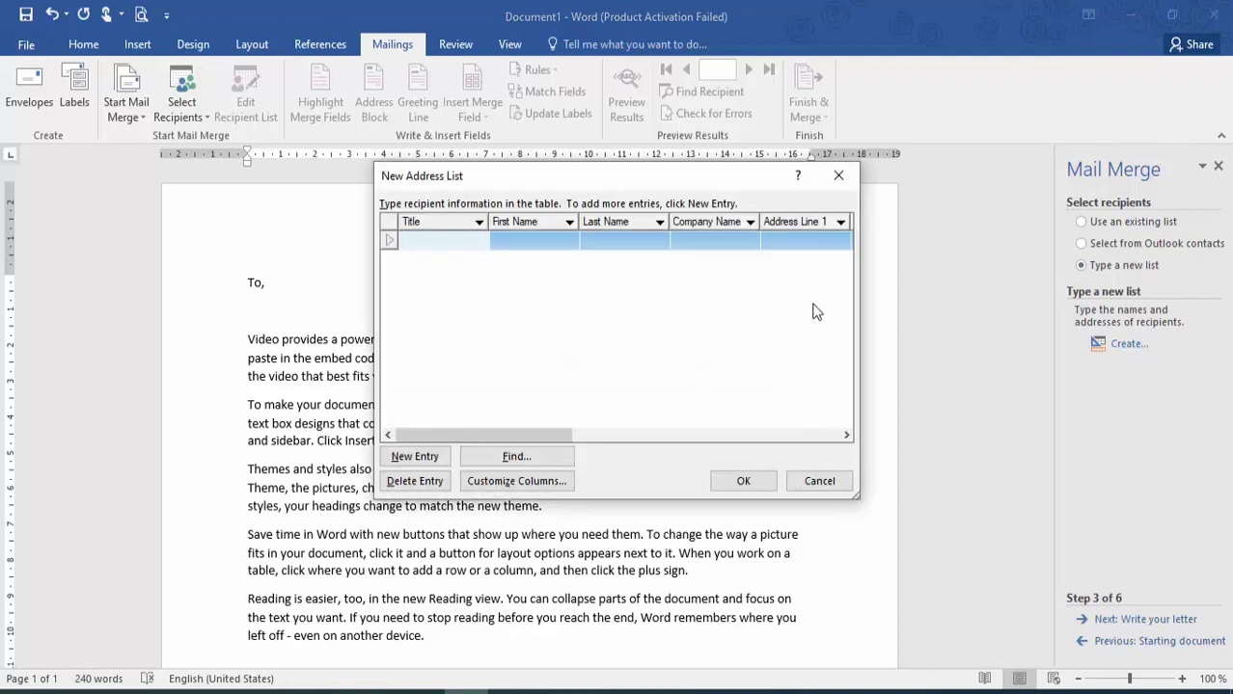
drag(861, 380, 1156, 344)
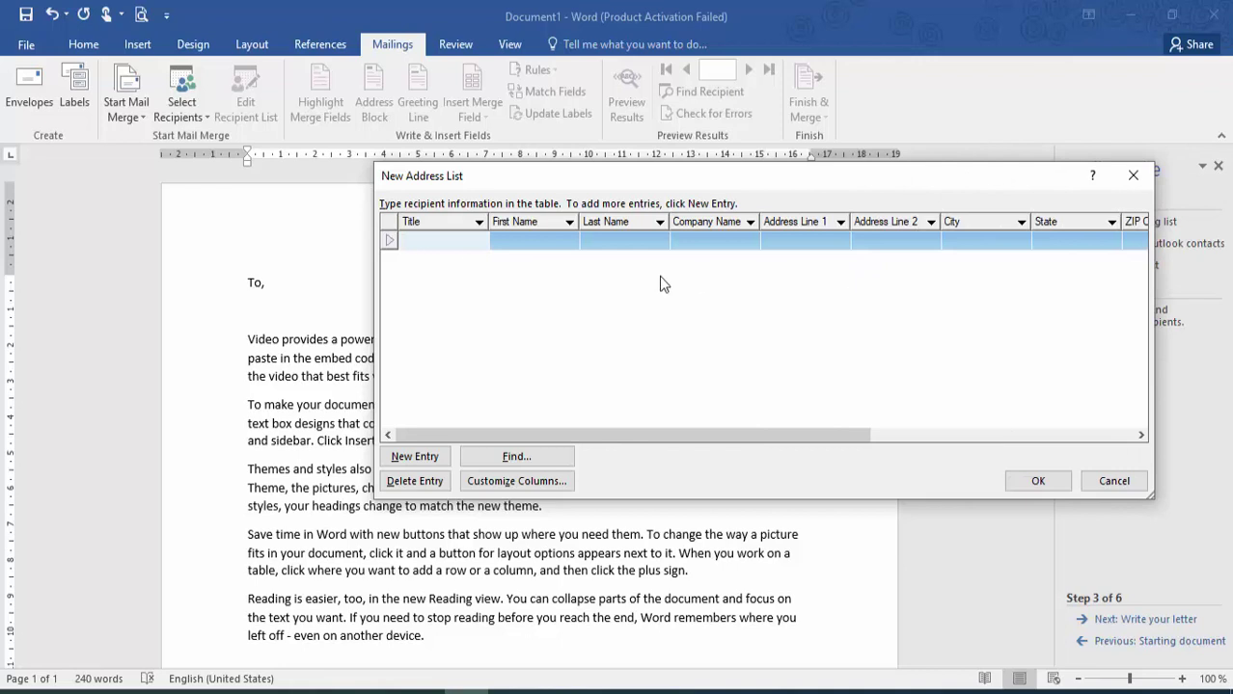
click(414, 480)
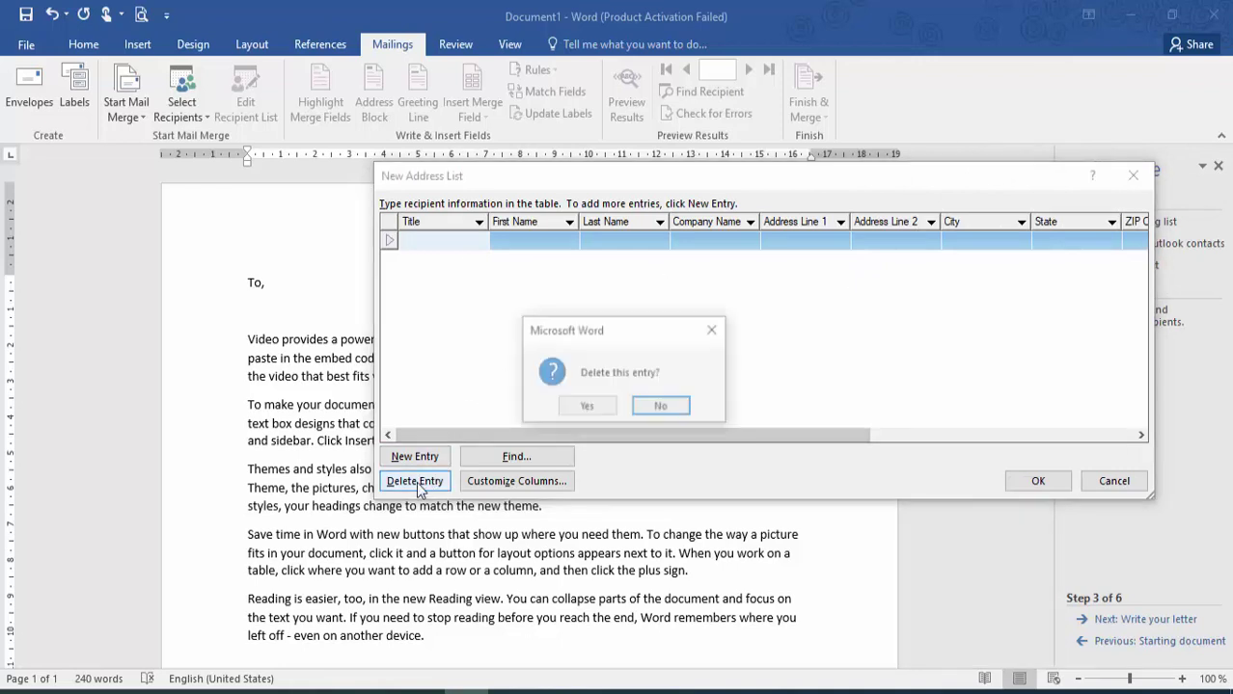
click(661, 407)
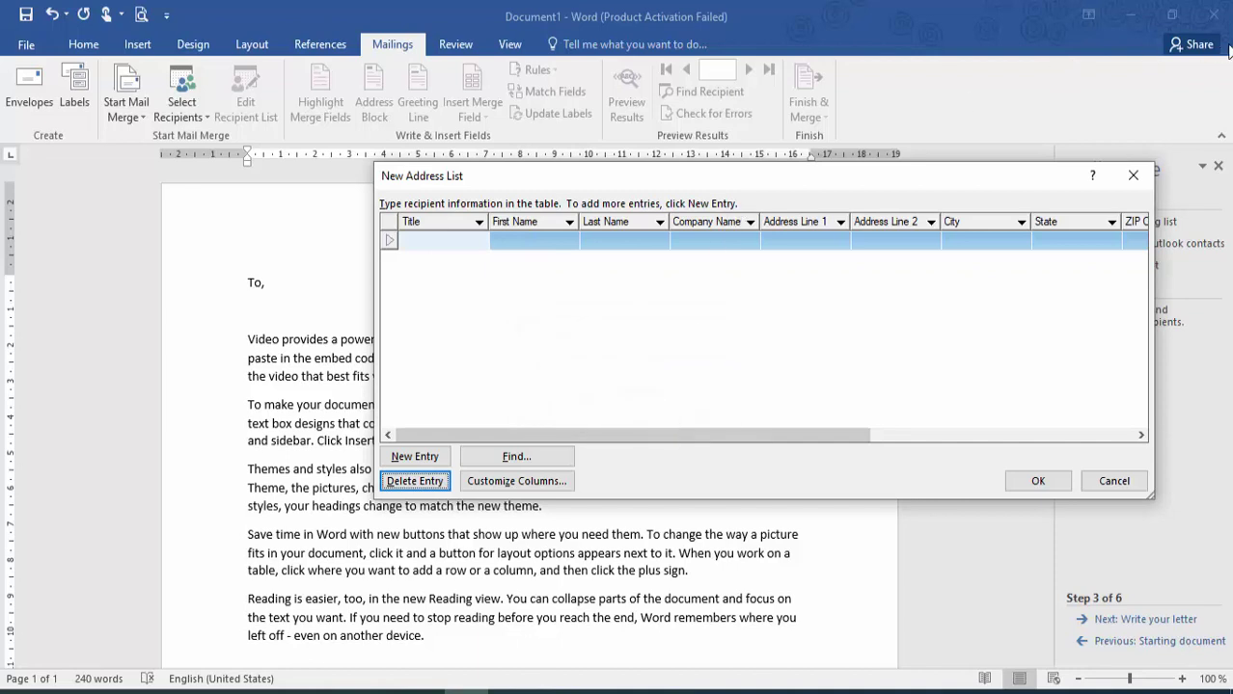
click(1133, 177)
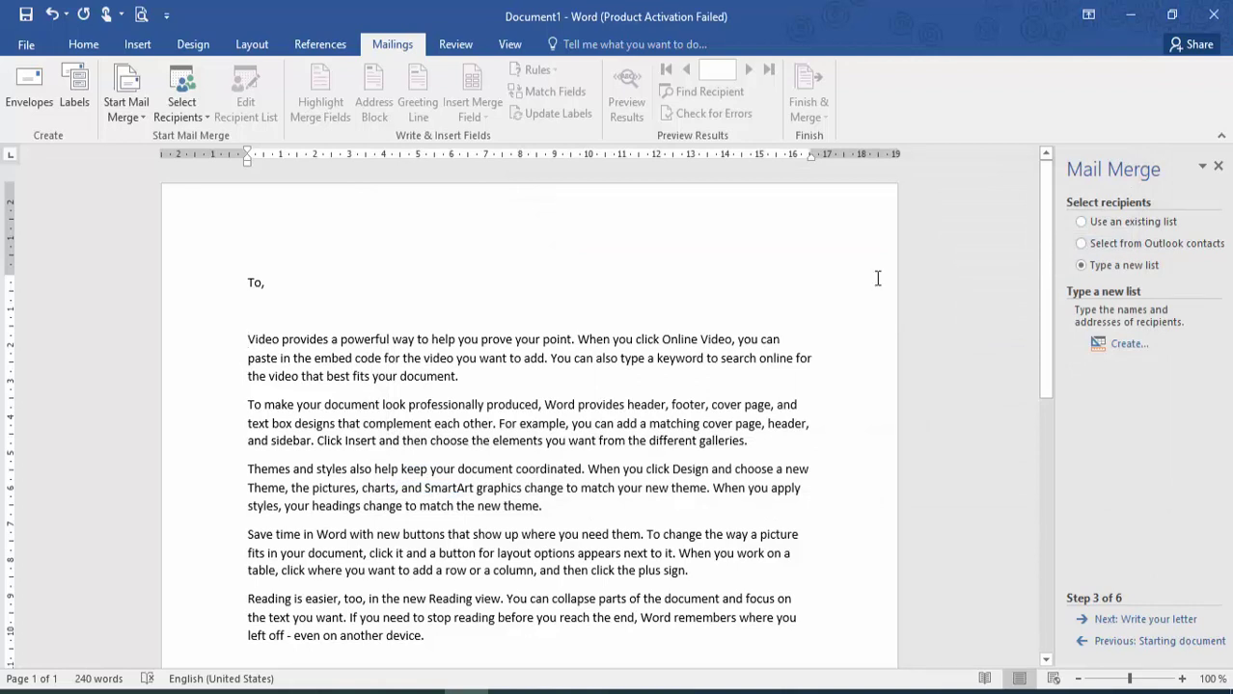
- Create a new address list, enter Mr as the first recipient's title, and open the customization of the list's columns
click(1125, 345)
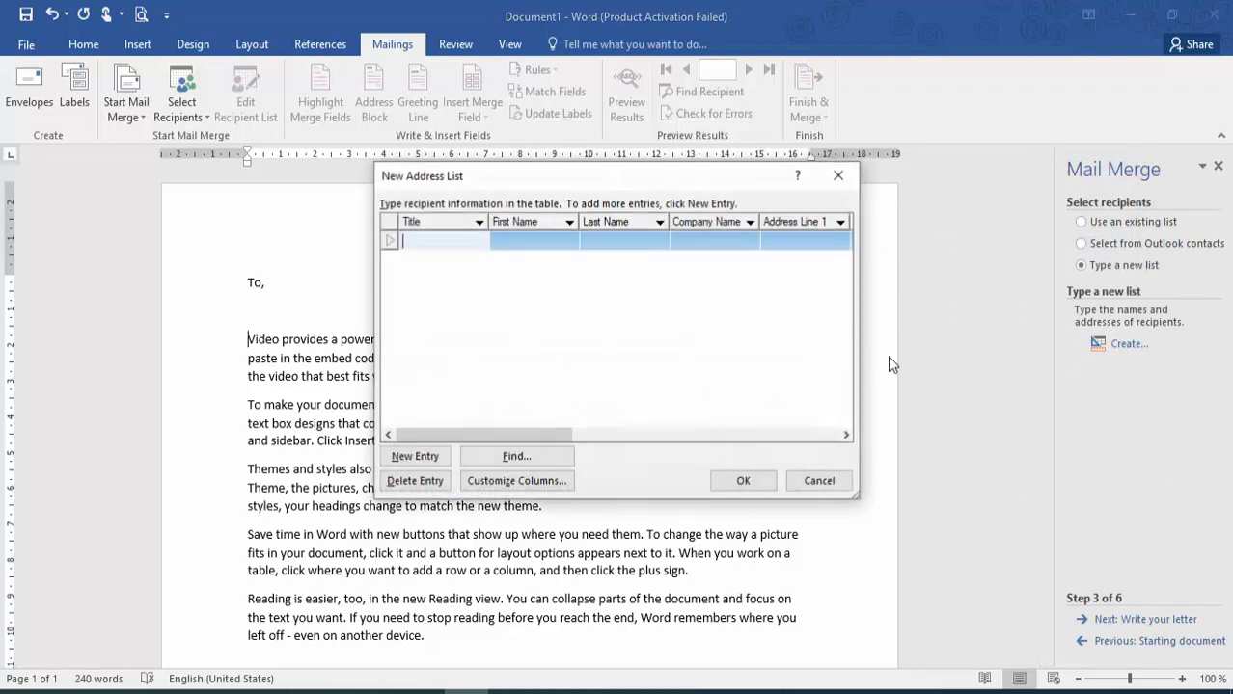
text(Mr)
key(Tab)
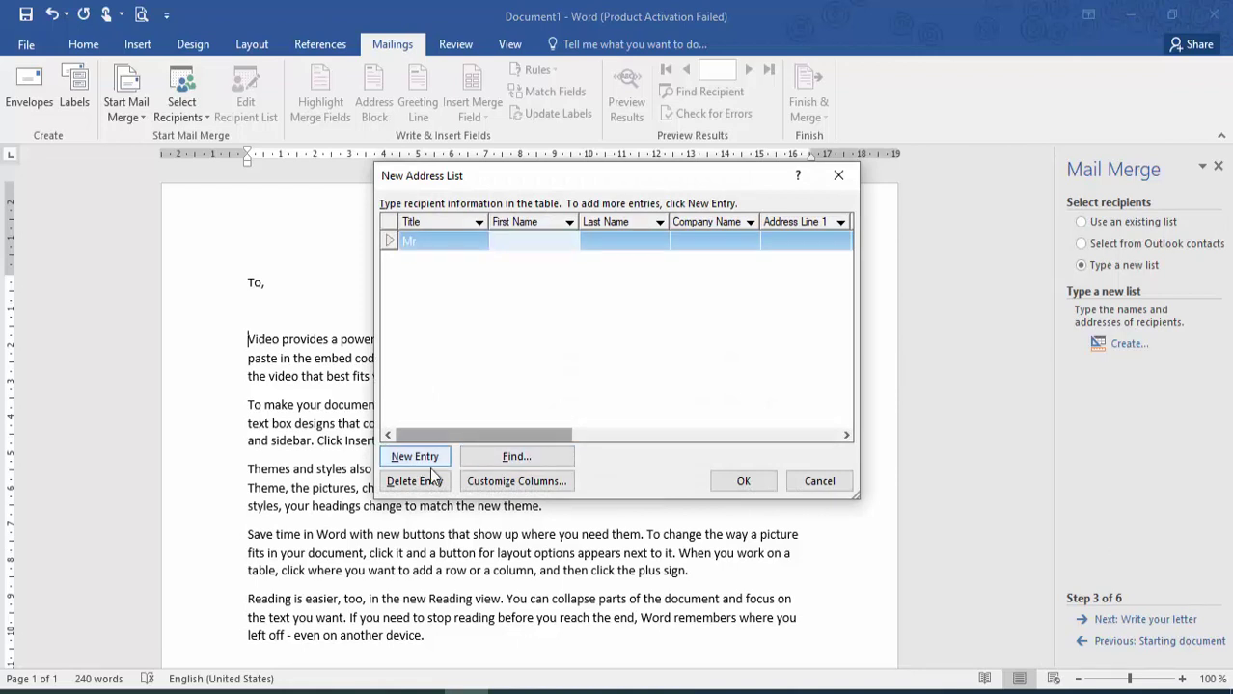
click(516, 480)
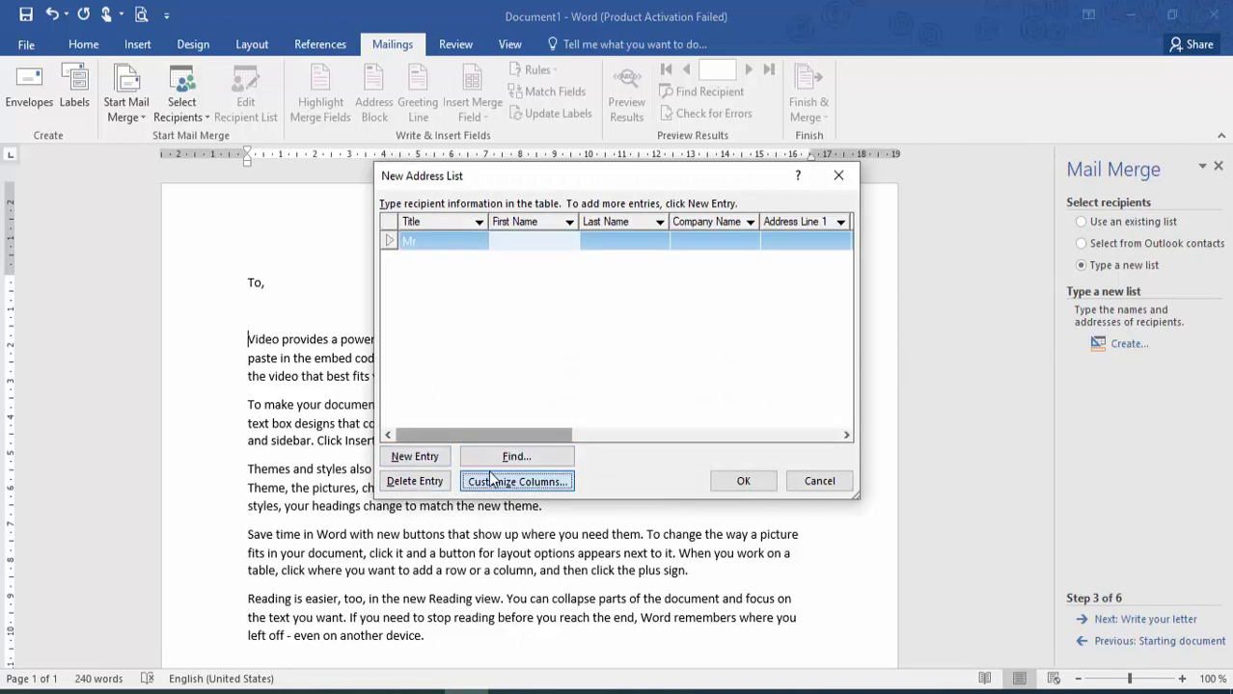
click(502, 382)
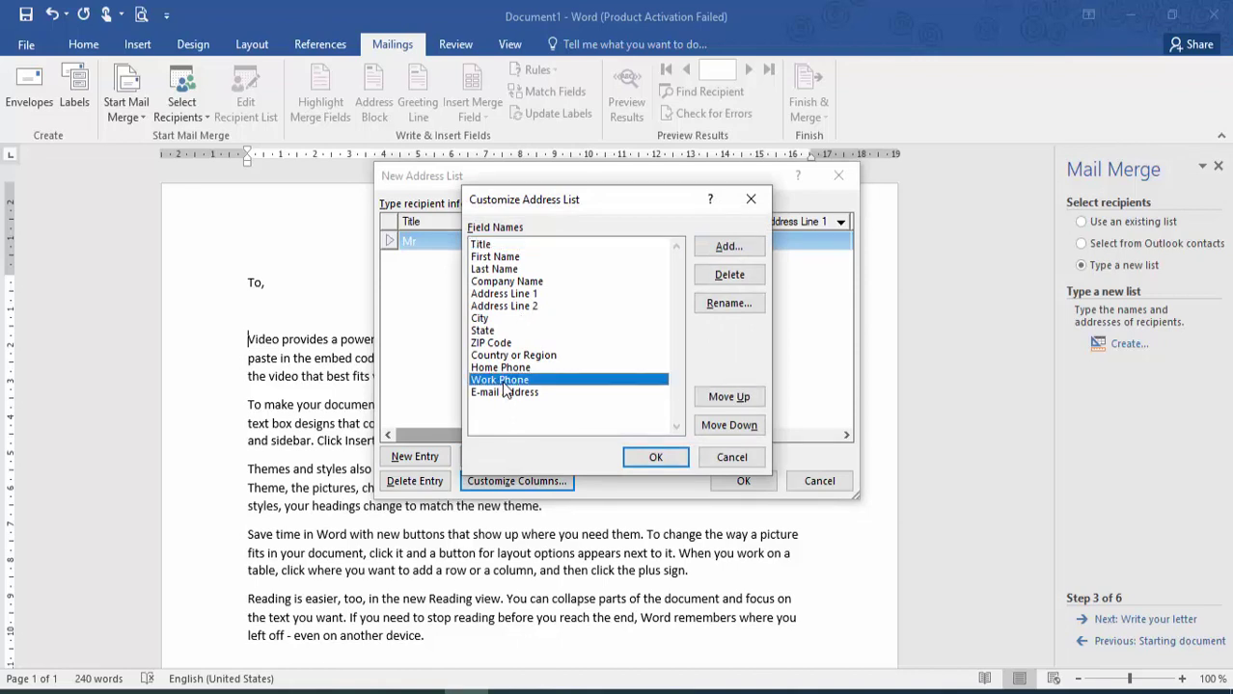
click(498, 395)
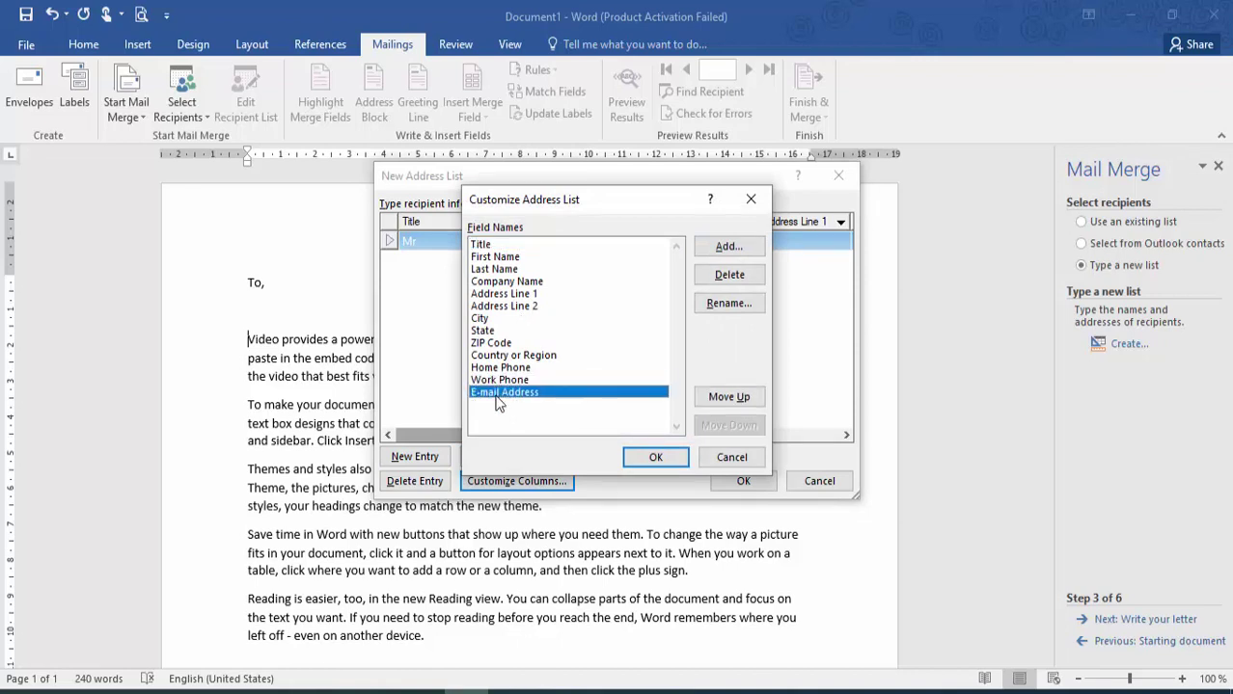
click(729, 277)
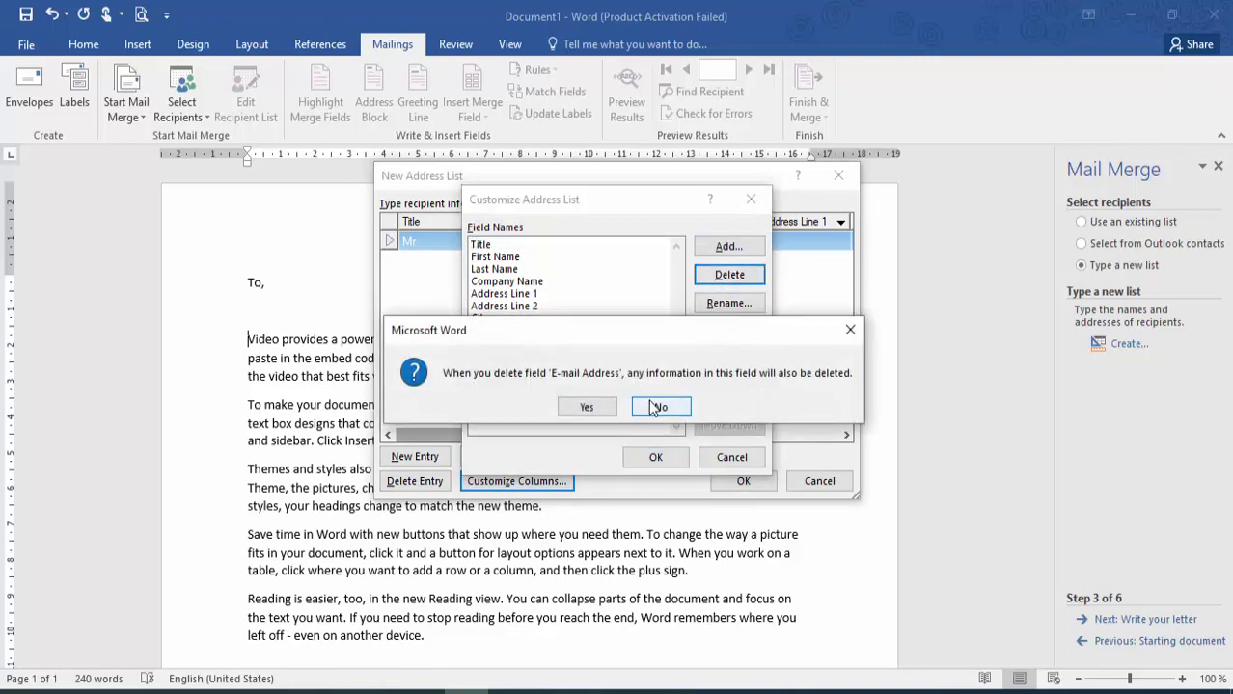
click(659, 407)
- Delete the Work Phone, Company Name and Address Line 2 fields from the address list and apply the column changes
click(517, 382)
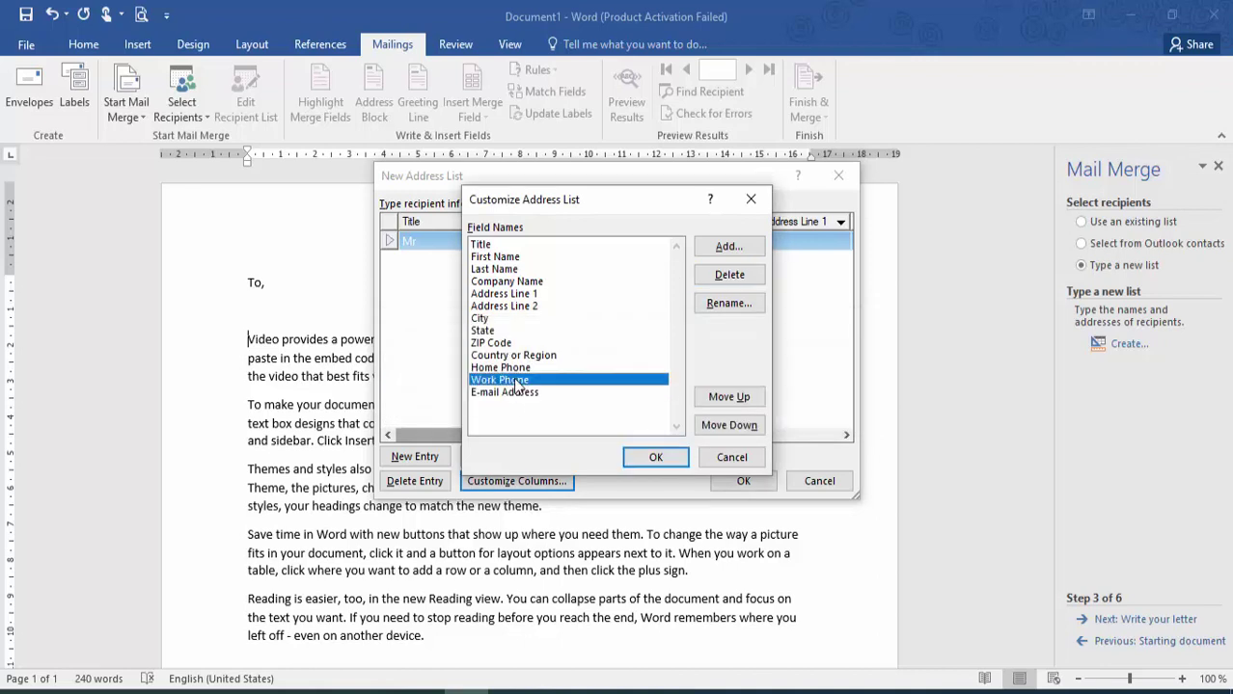
click(730, 278)
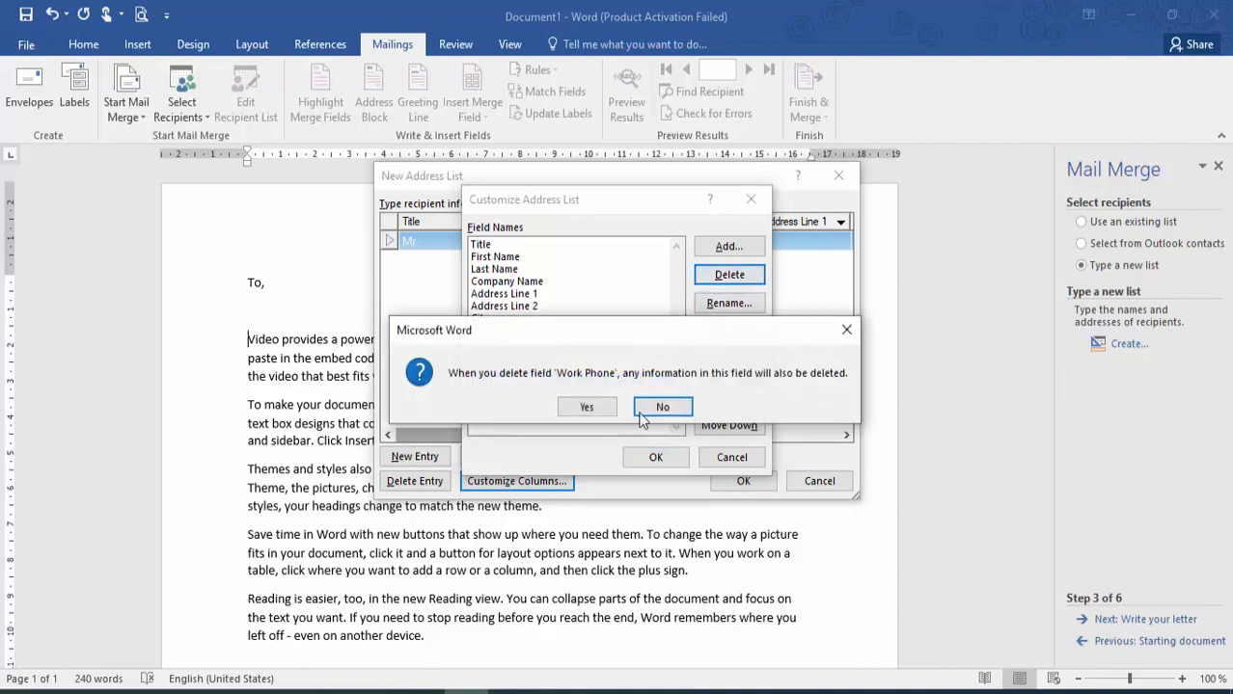
click(587, 407)
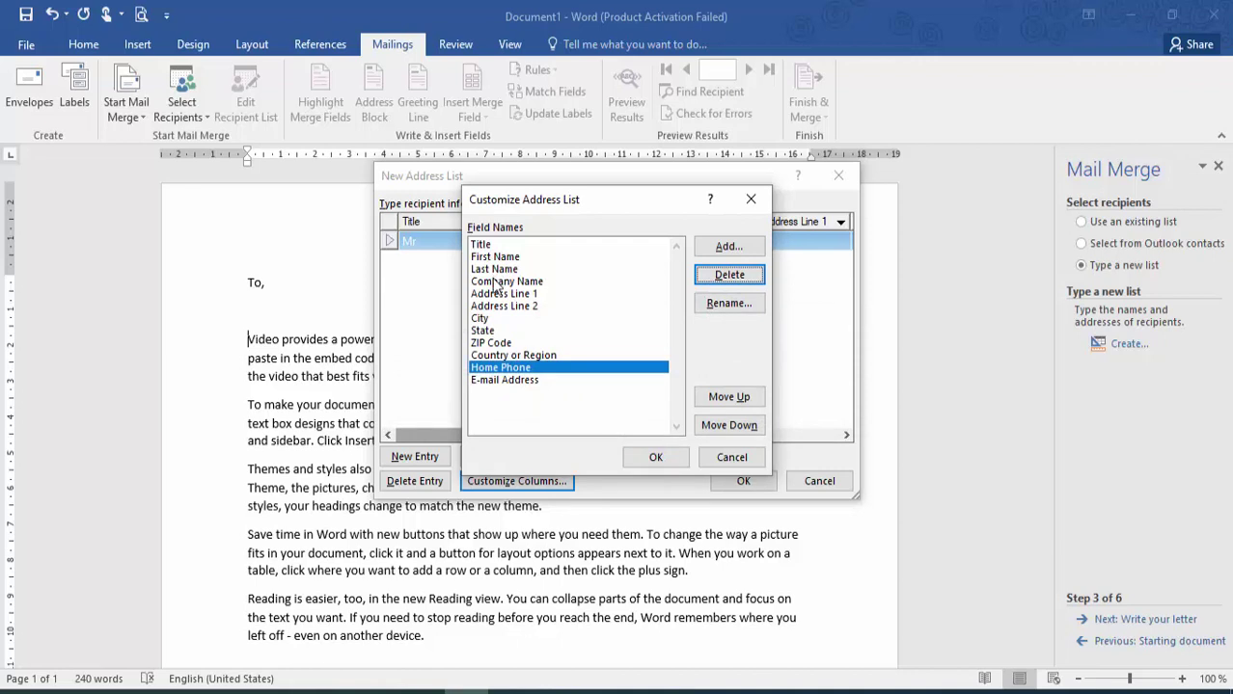
click(497, 282)
click(729, 275)
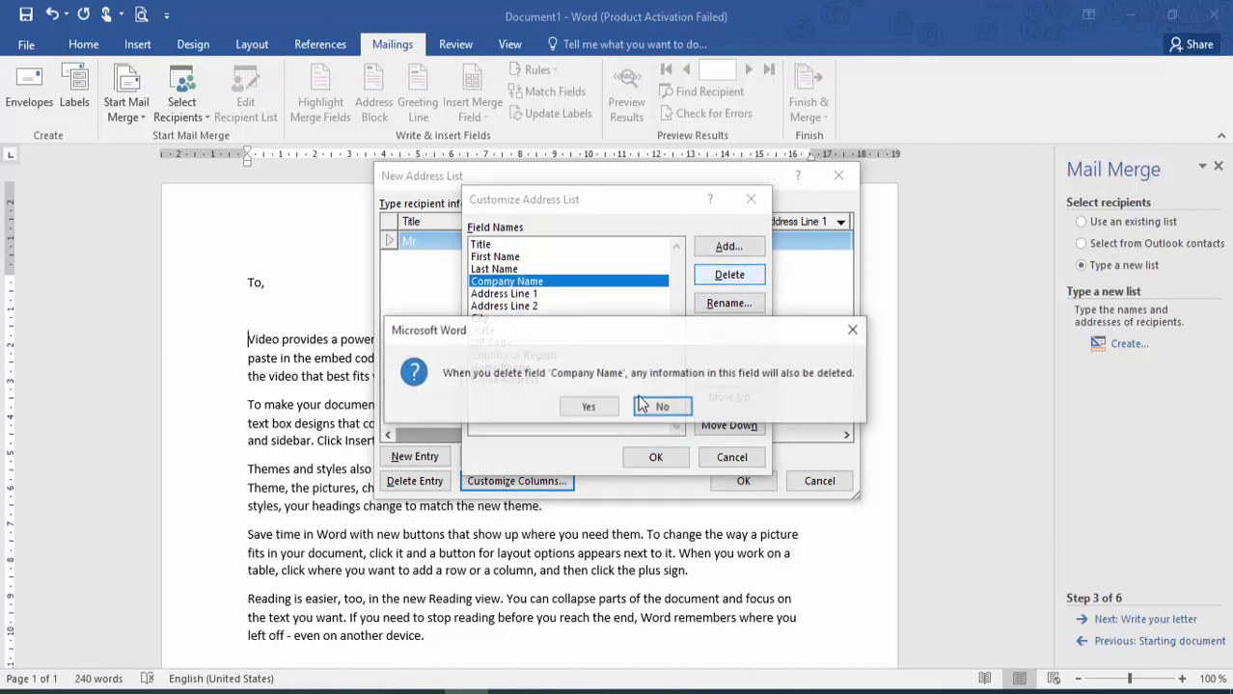
click(590, 406)
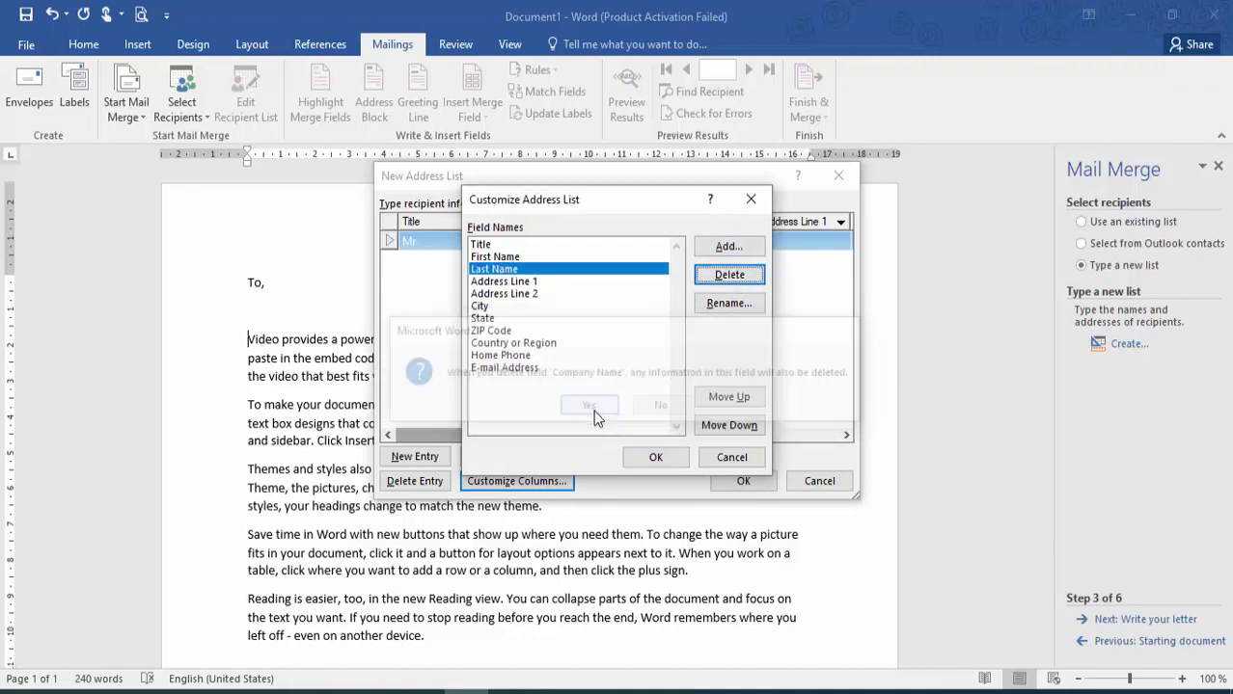
click(521, 294)
click(716, 282)
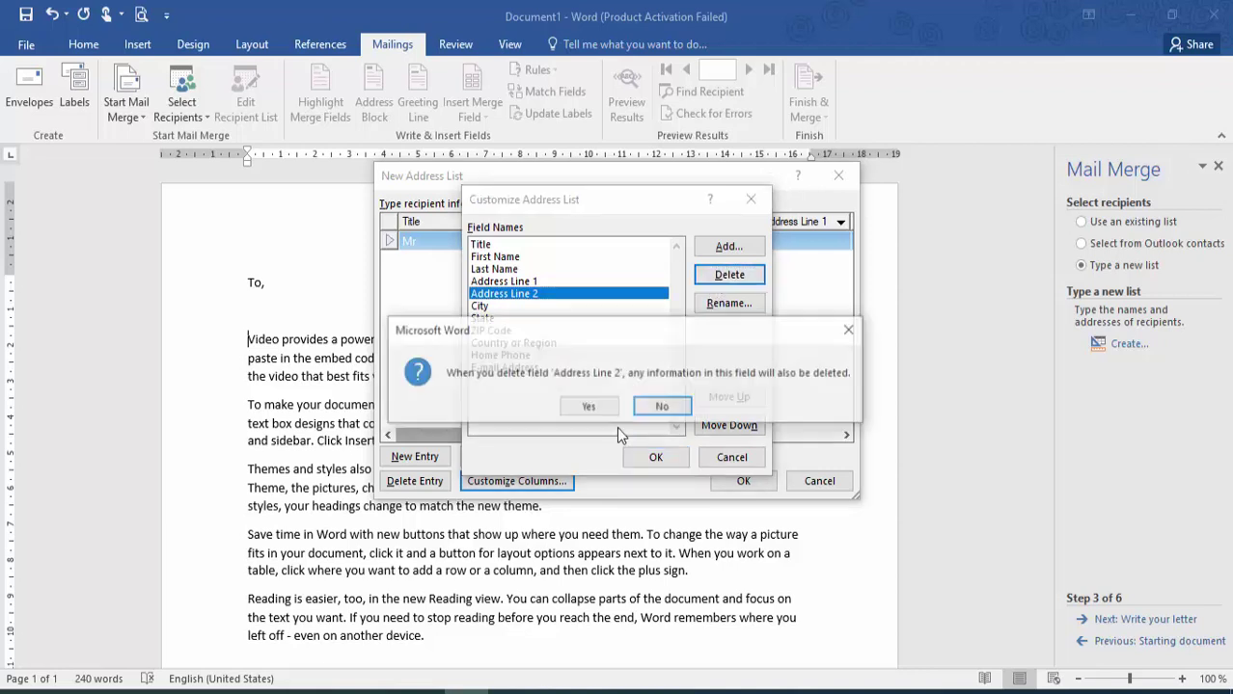
click(590, 408)
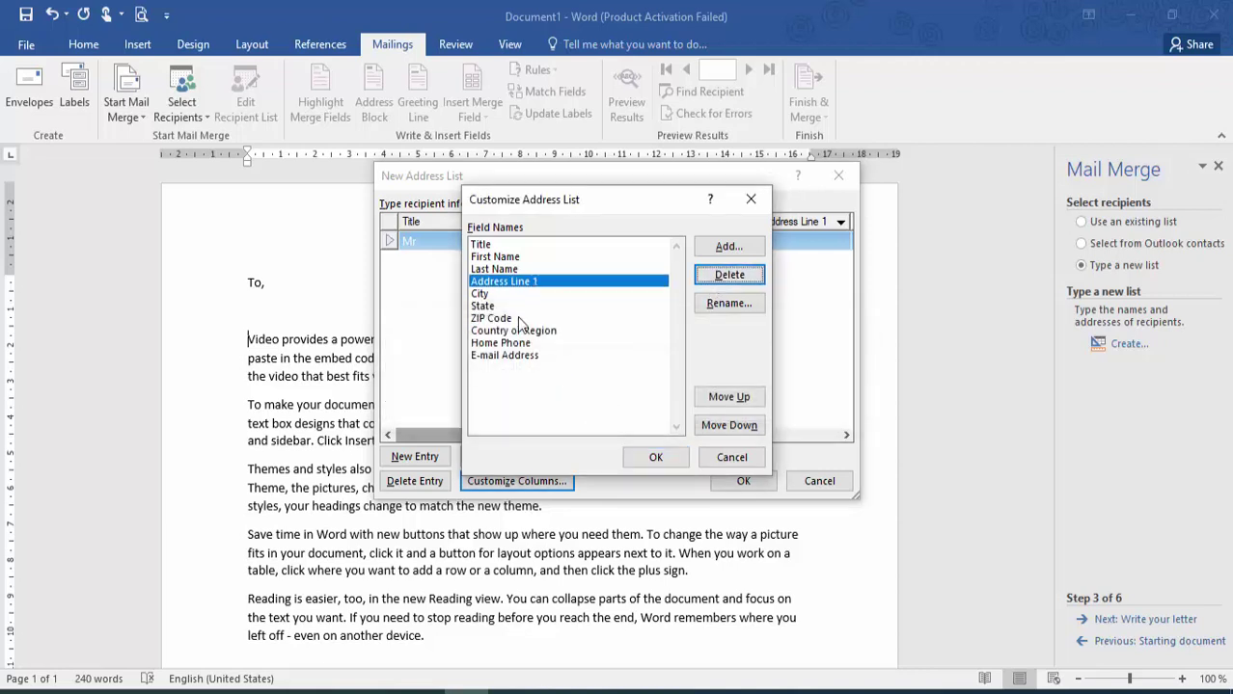
click(527, 320)
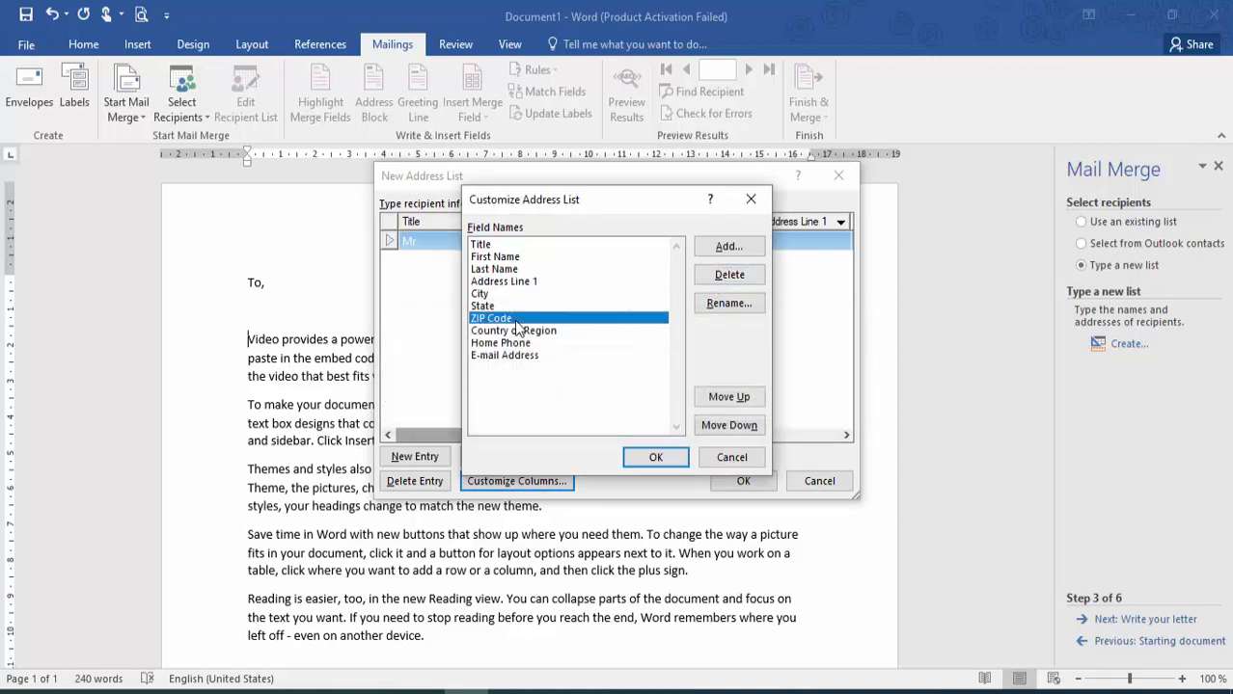
click(648, 459)
- Fill in the first recipient's first name, last name and address line in the new address list
click(531, 244)
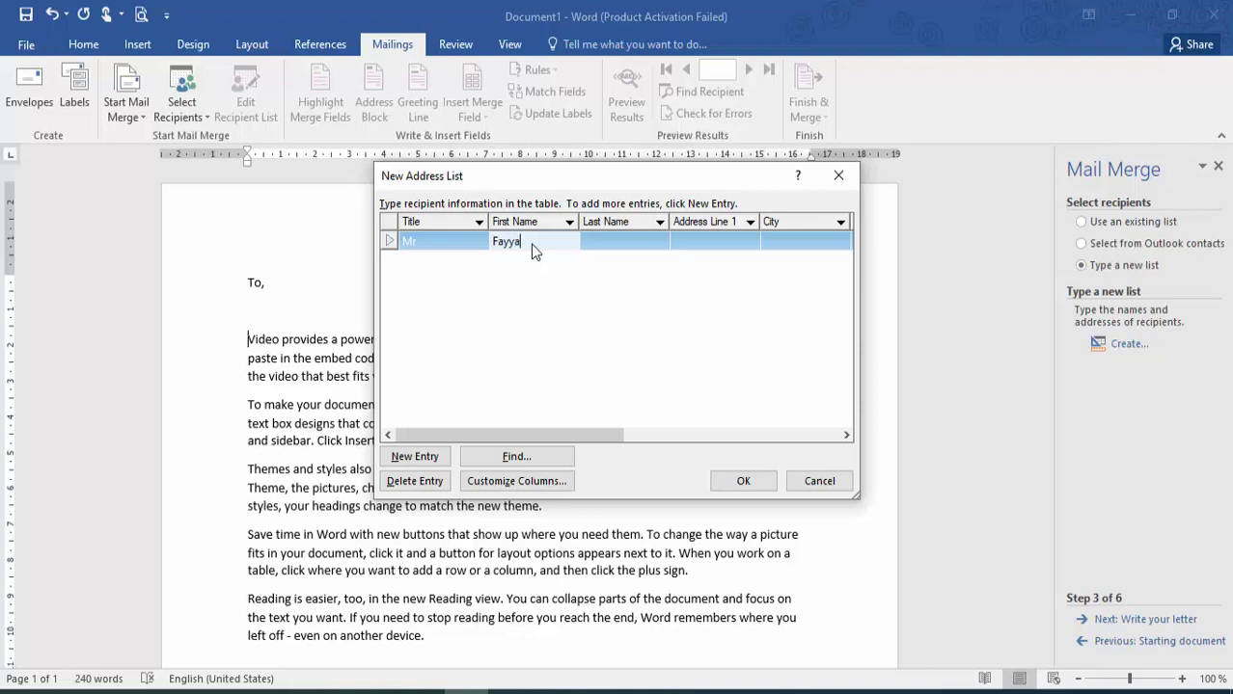
key(Tab)
text(Ahmed)
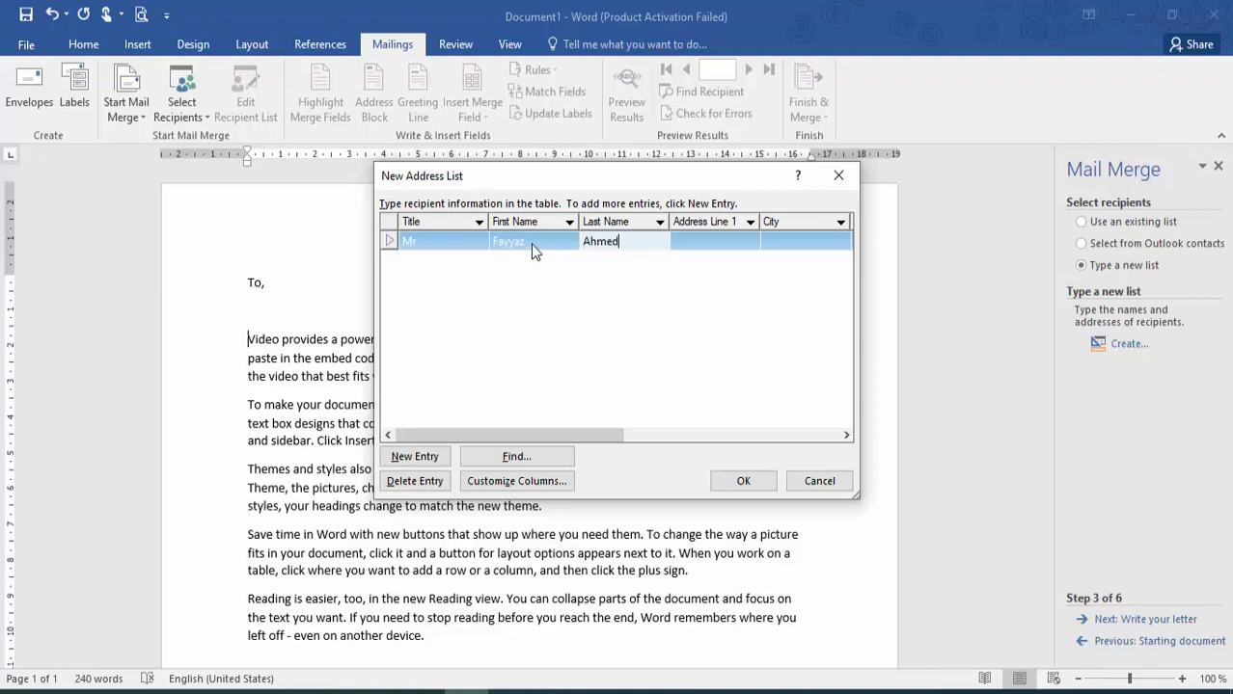
key(Tab)
text(Karc)
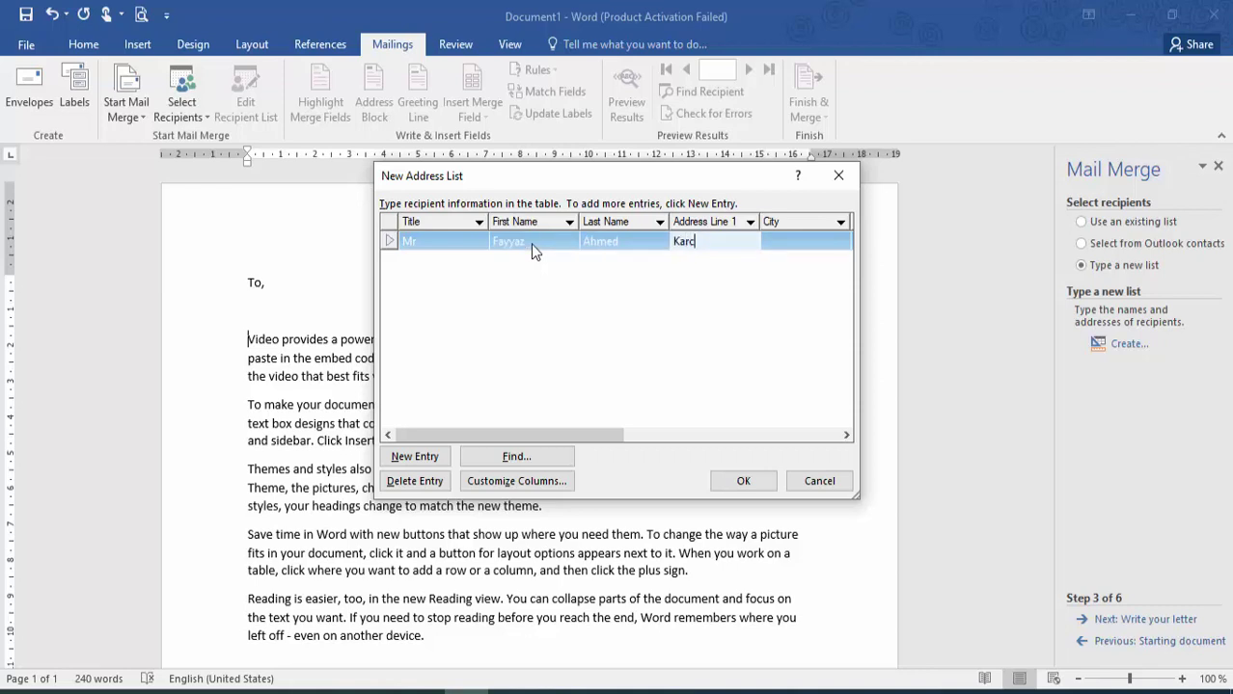
text(hi)
key(Tab)
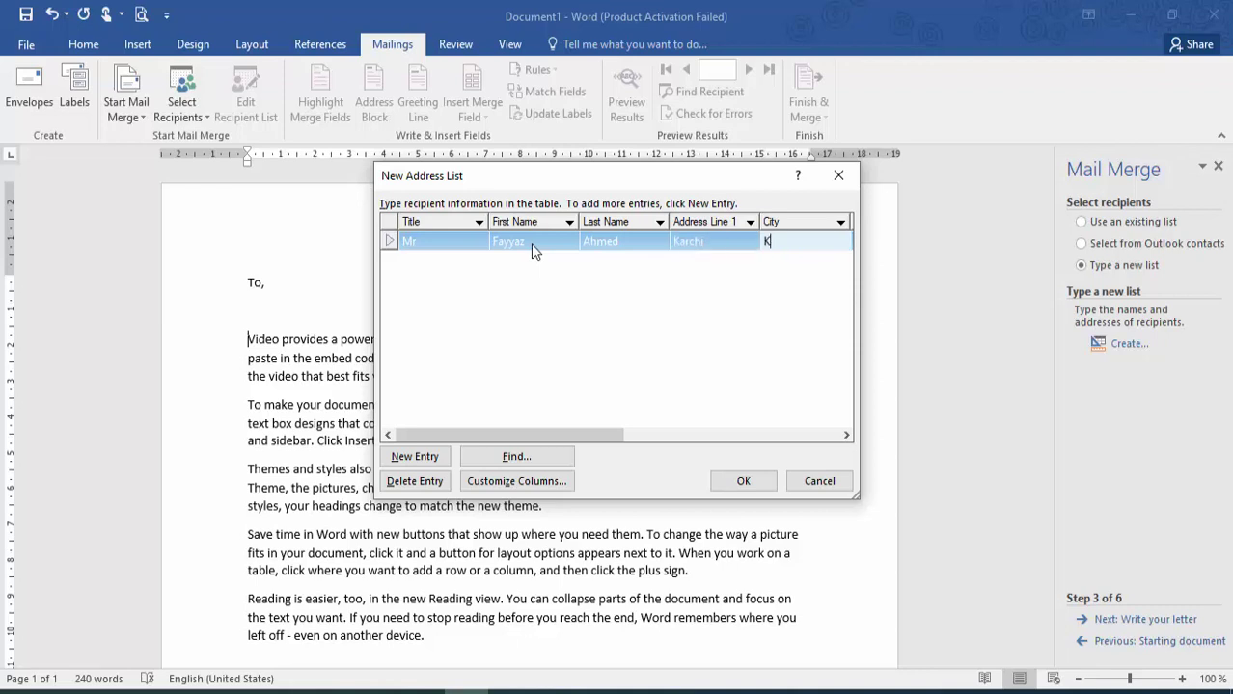
- Fill in the first recipient's city, state, ZIP code and country in the address list
text(Karachi)
key(Tab)
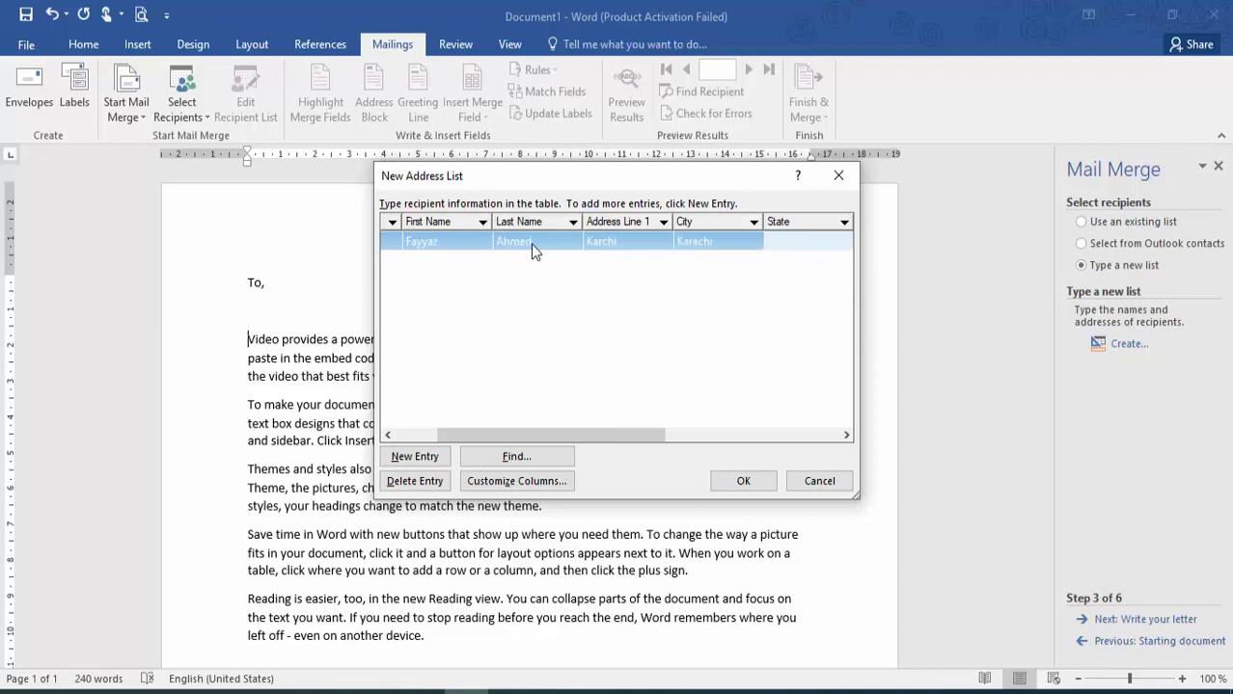
text(Sindh)
key(Tab)
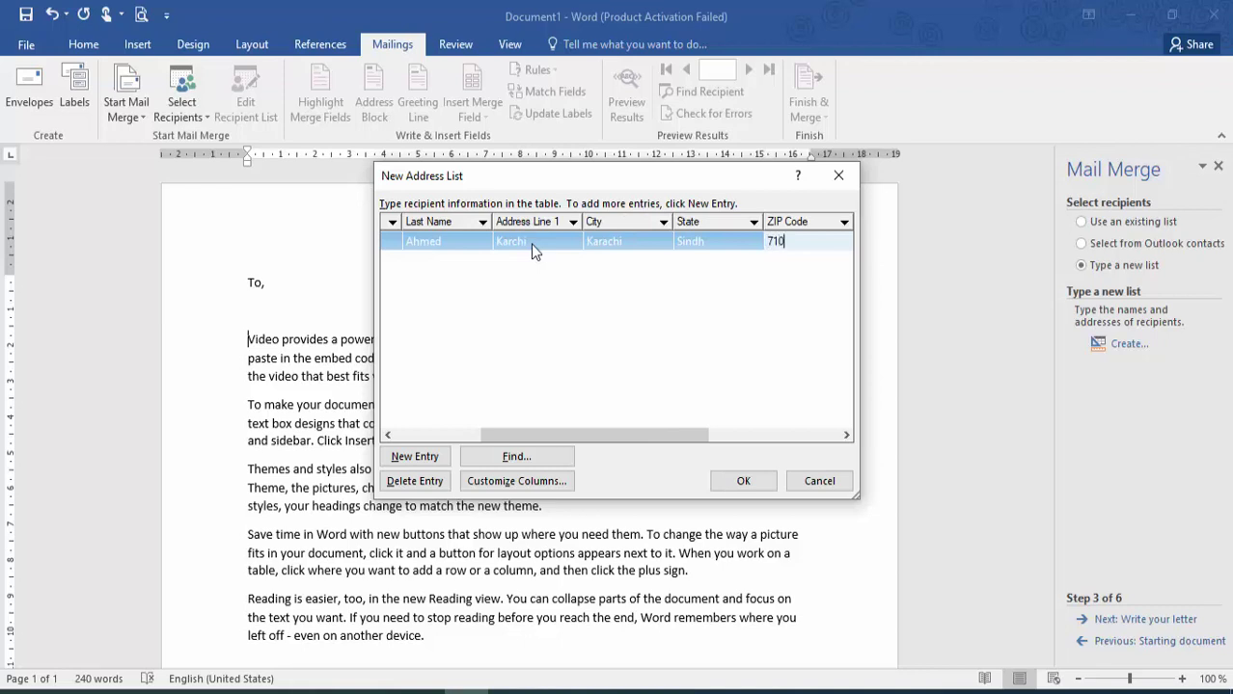
text(71000)
key(Tab)
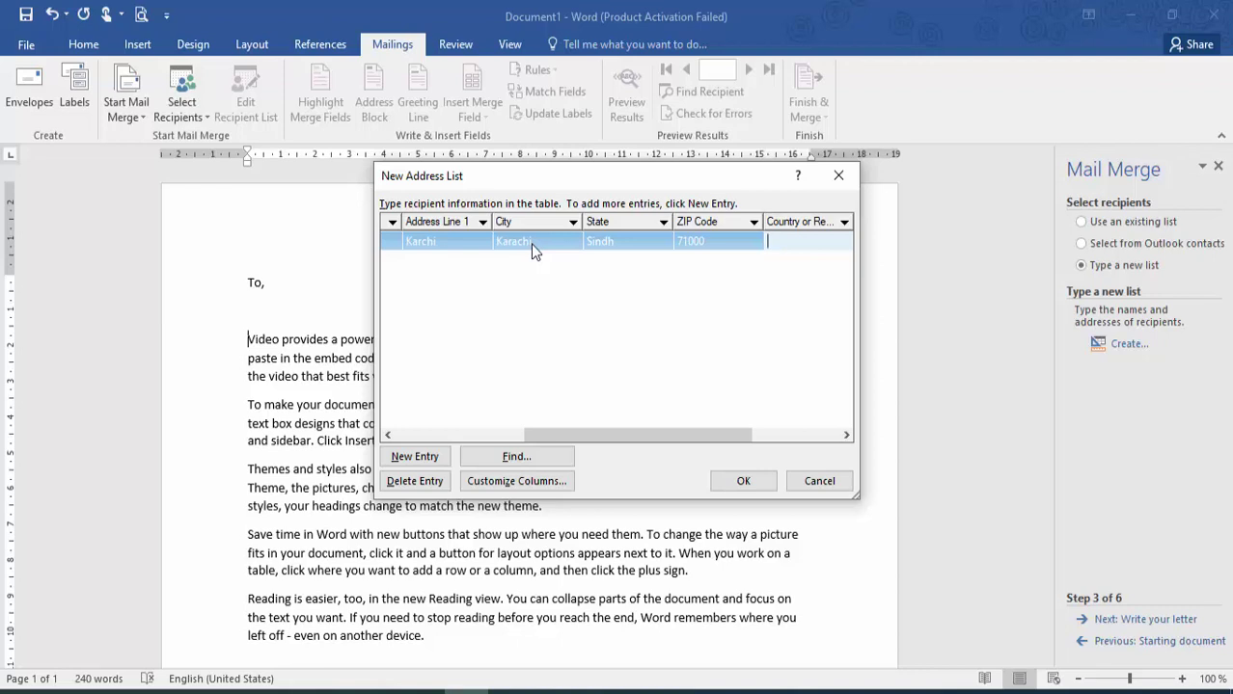
text(Pakistan)
key(Tab)
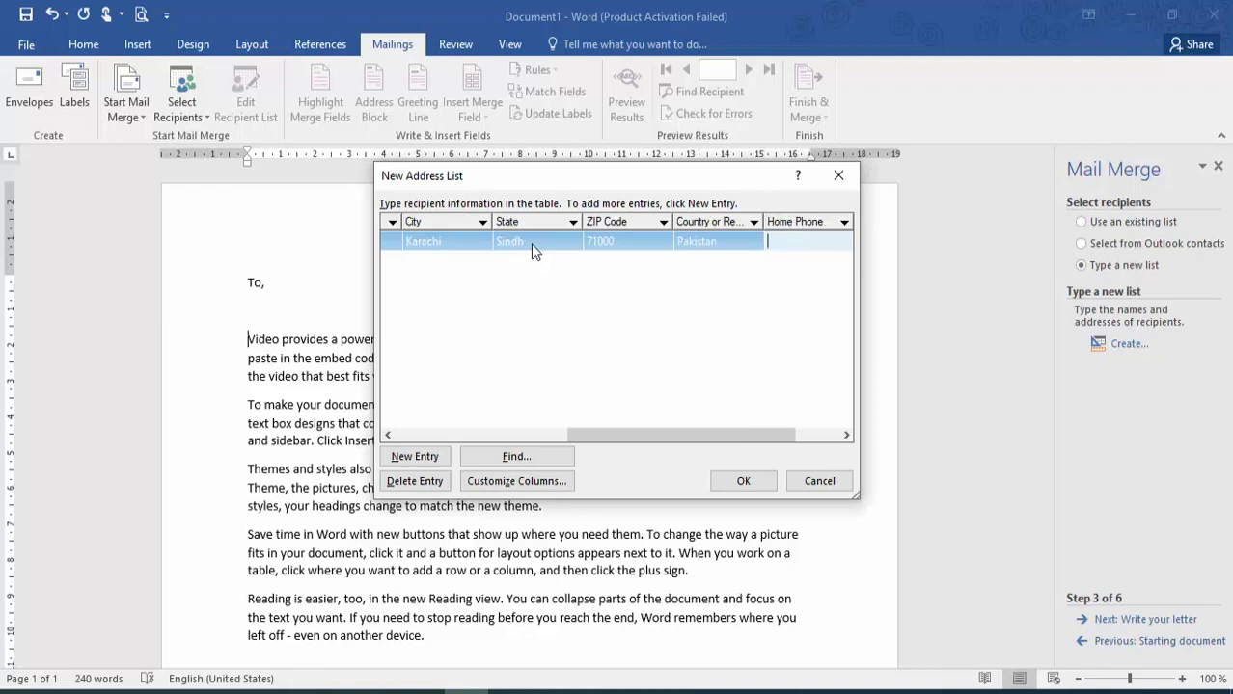
- Add five blank entries below the first recipient and cancel the new address list
click(414, 458)
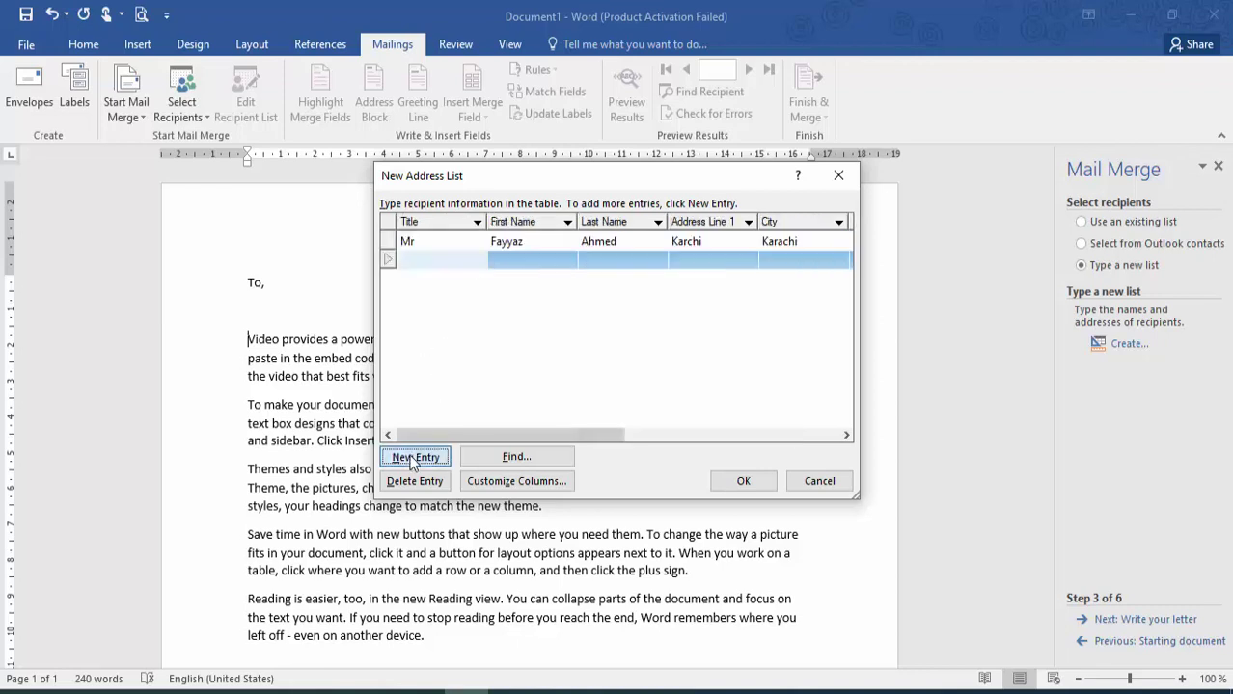
click(414, 458)
click(414, 458)
click(414, 458)
click(414, 458)
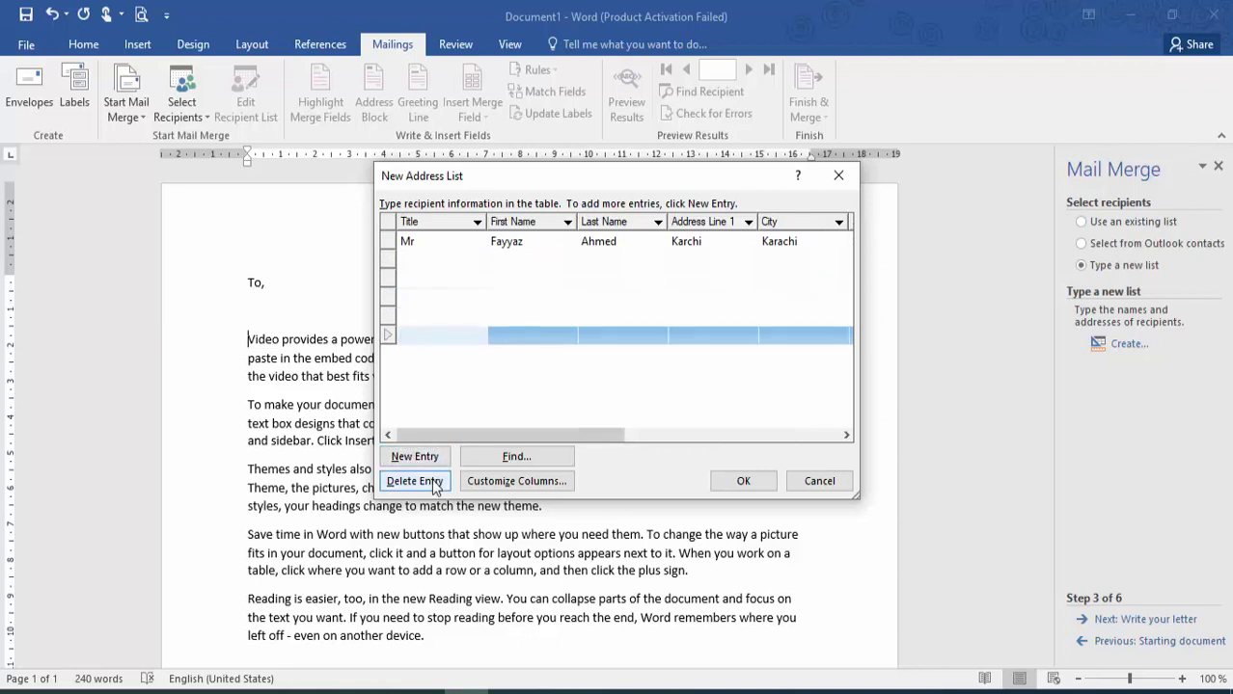
click(817, 484)
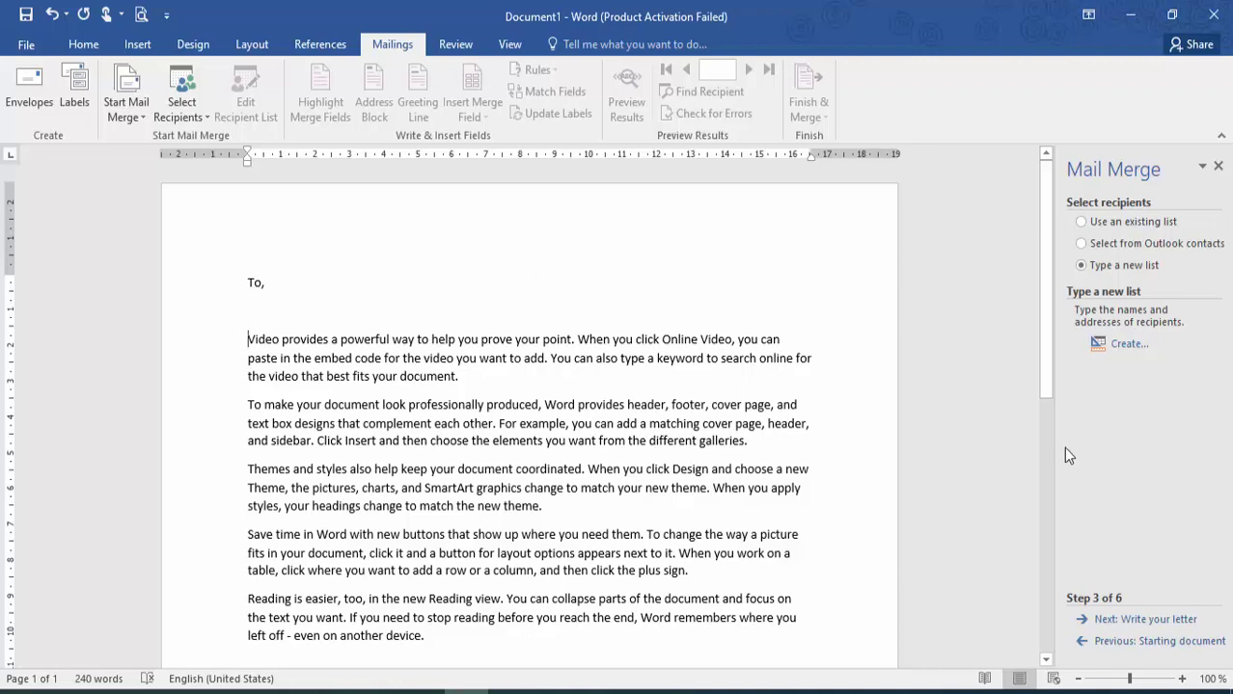
- Create another address list without any data, proceed to saving it, and discard it unsaved
click(1129, 347)
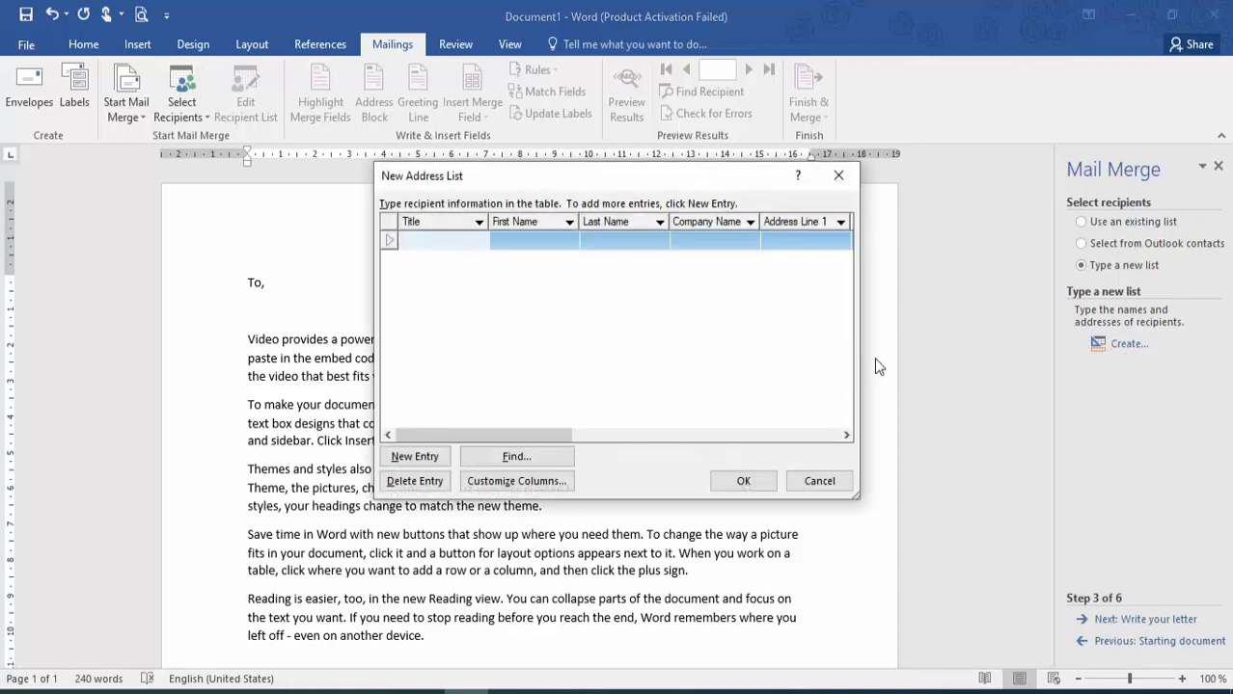
click(742, 480)
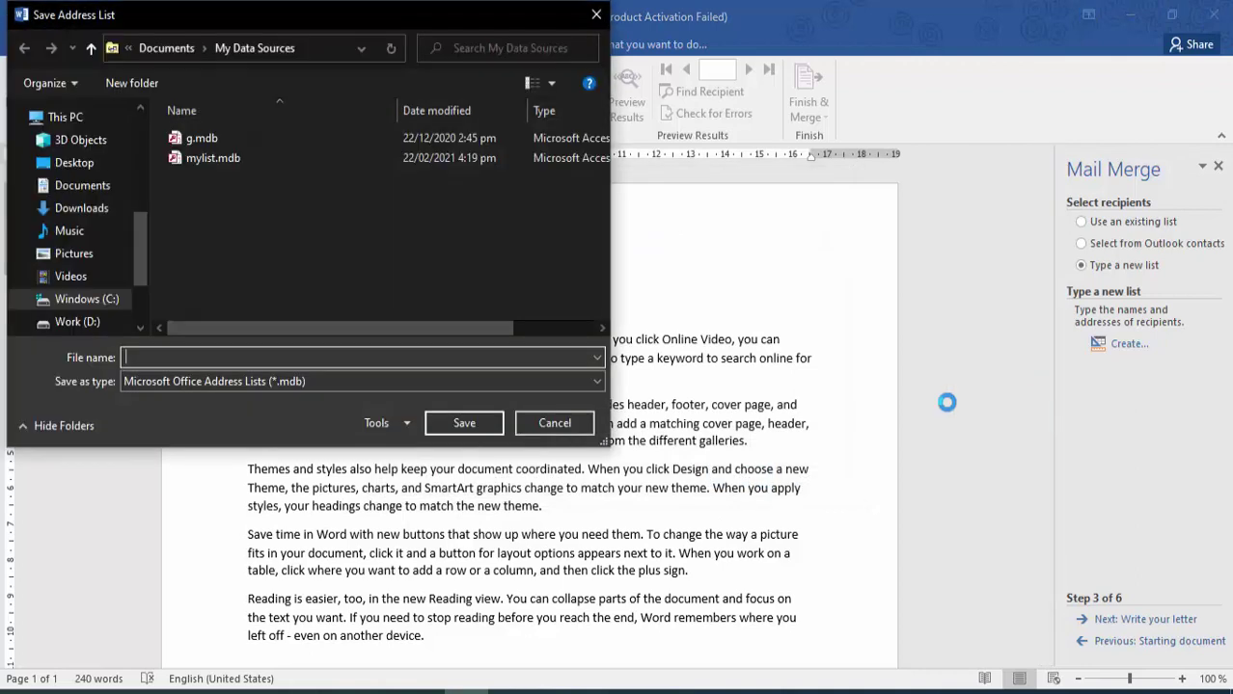
click(544, 421)
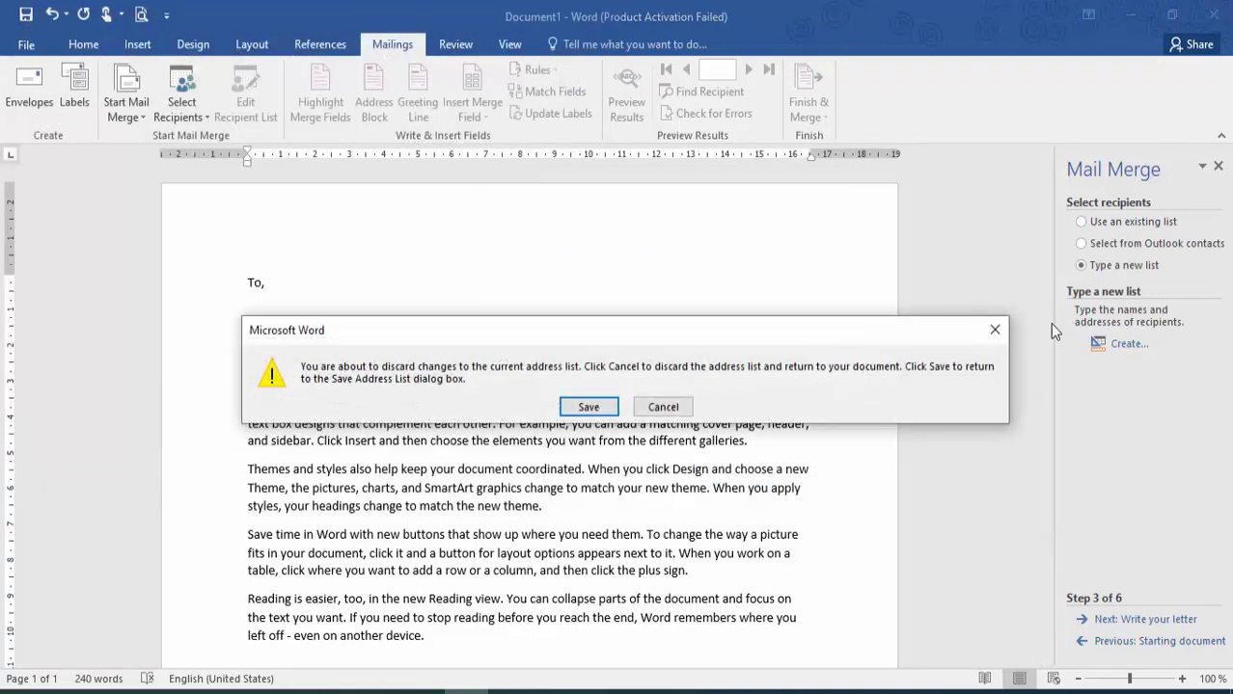
click(648, 409)
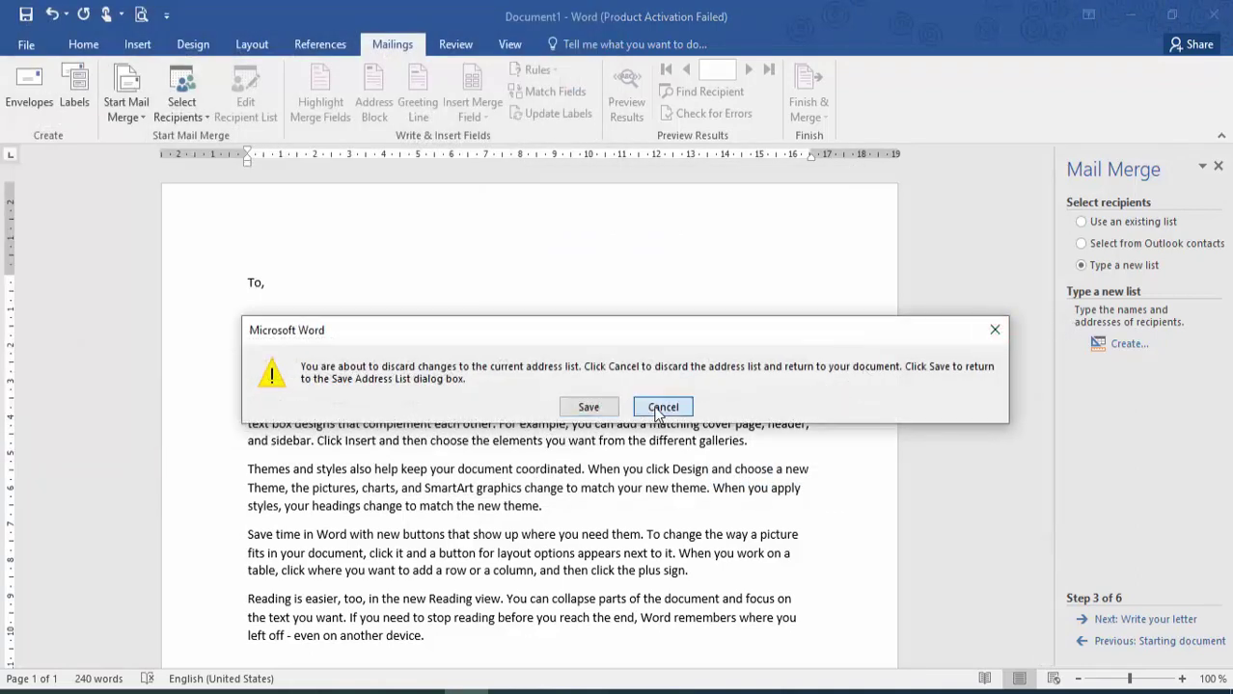
- Choose the existing list mylist.mdb as the letter's recipients and accept all of its entries
click(1127, 221)
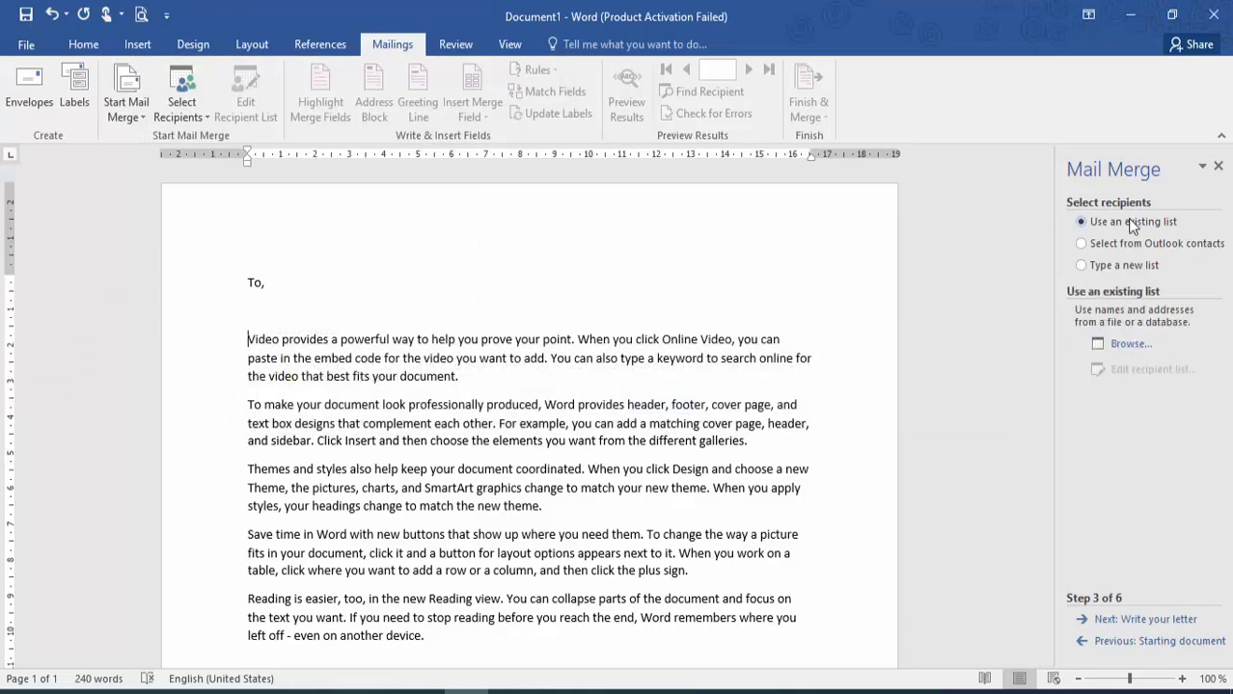
click(1119, 357)
click(229, 199)
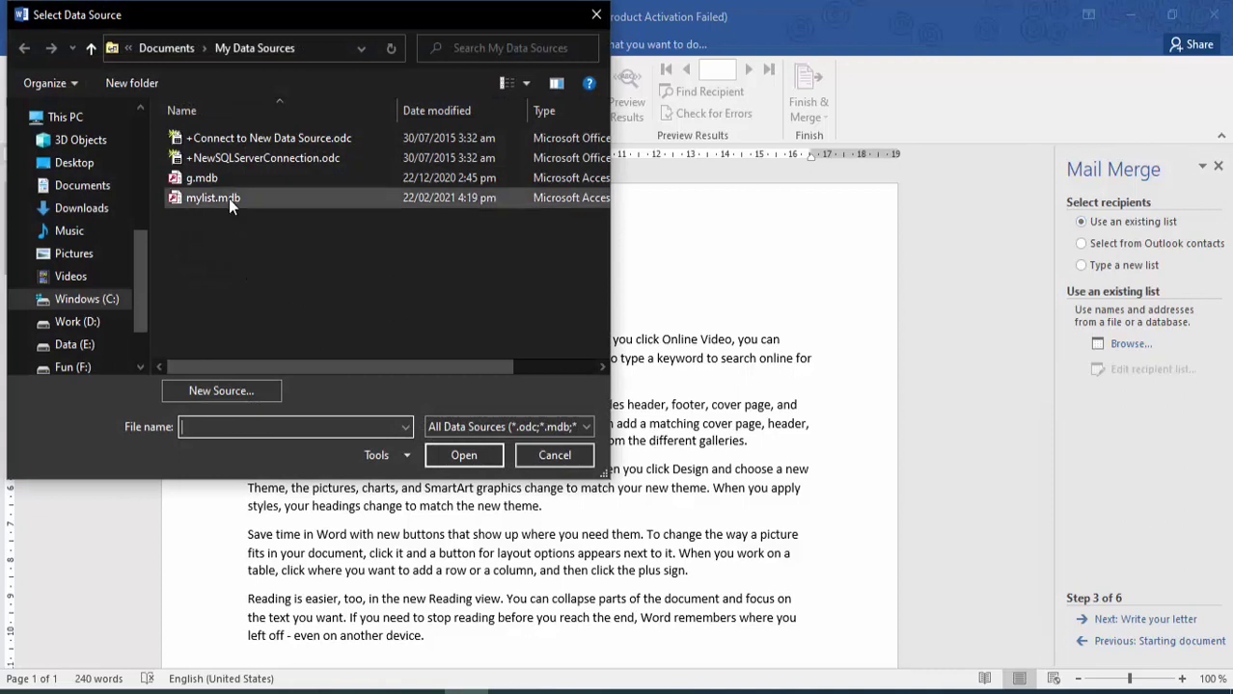
double_click(229, 198)
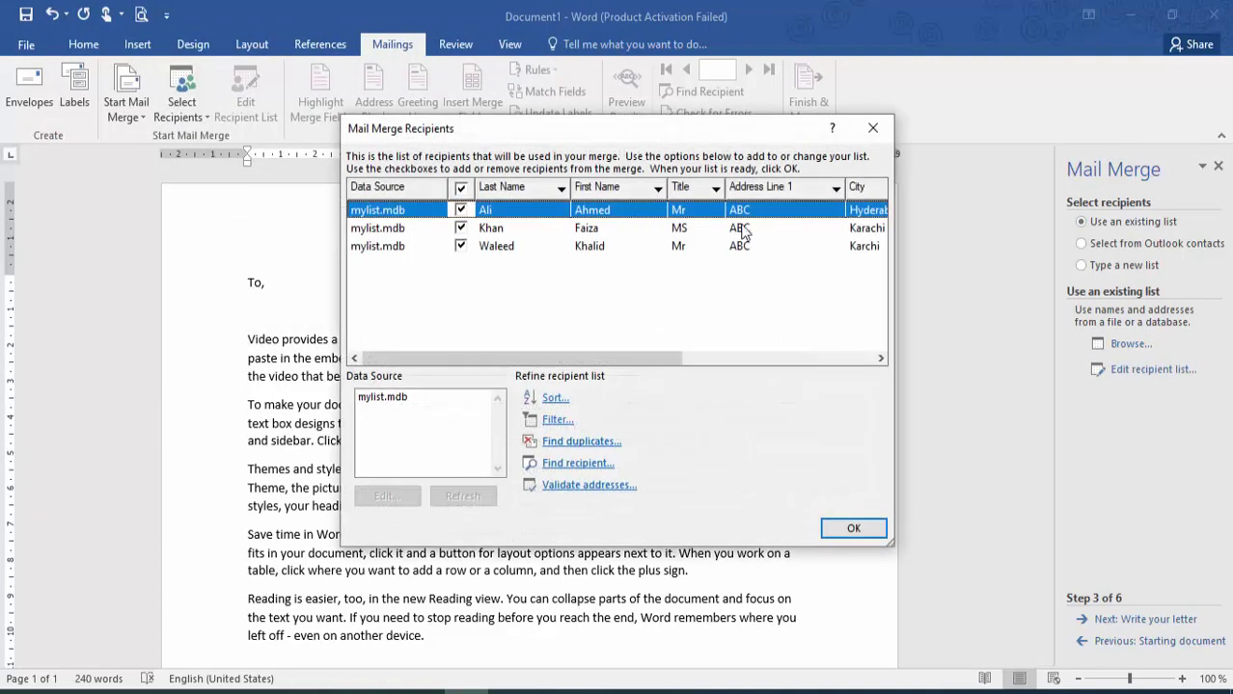
click(819, 357)
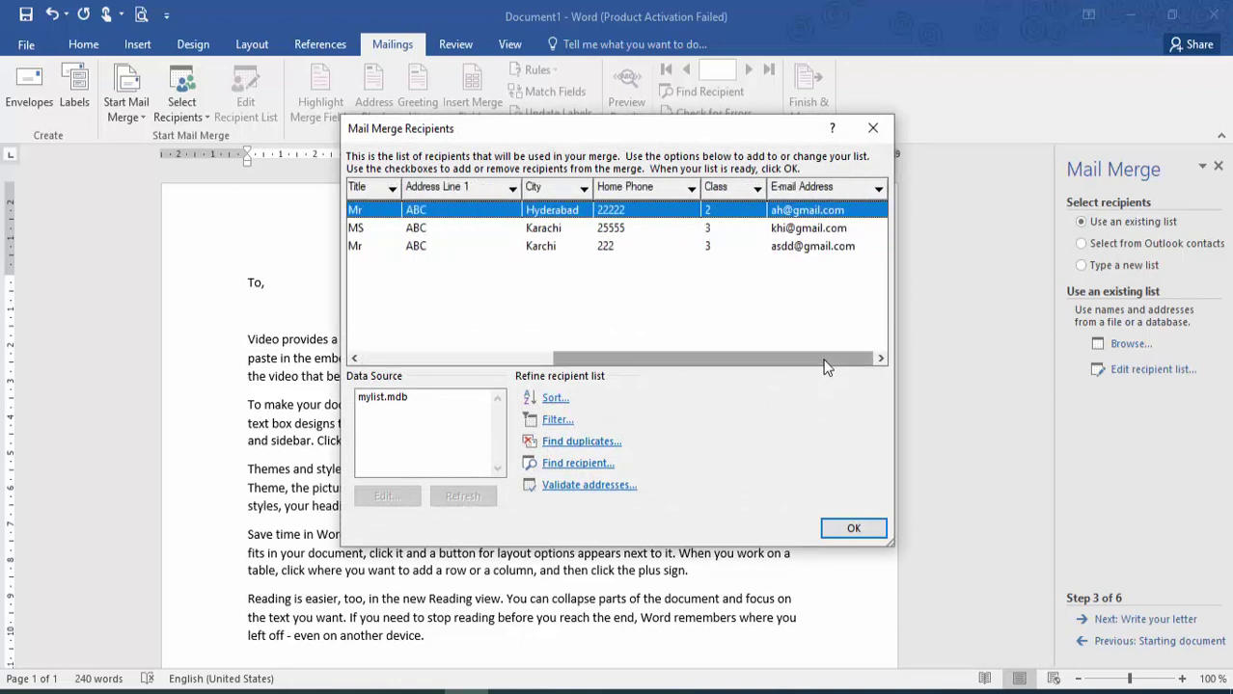
click(835, 530)
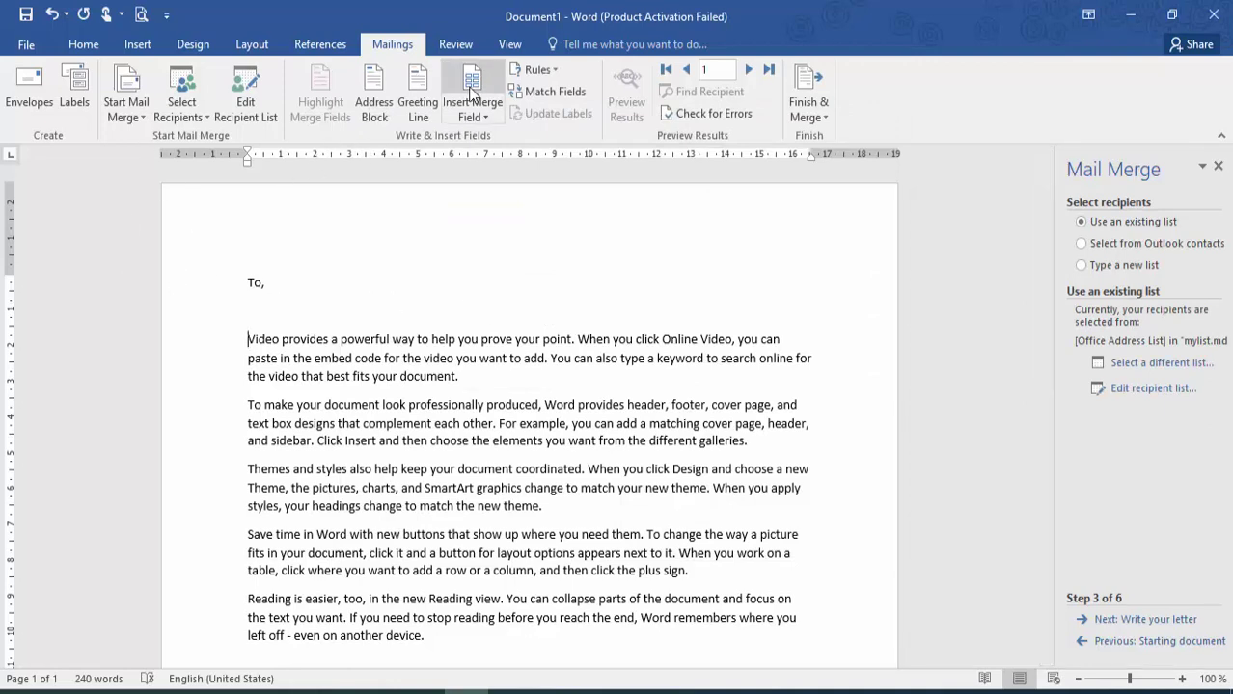
- Insert an empty line below "To," and advance the mail merge wizard to writing the letter
click(345, 279)
key(Return)
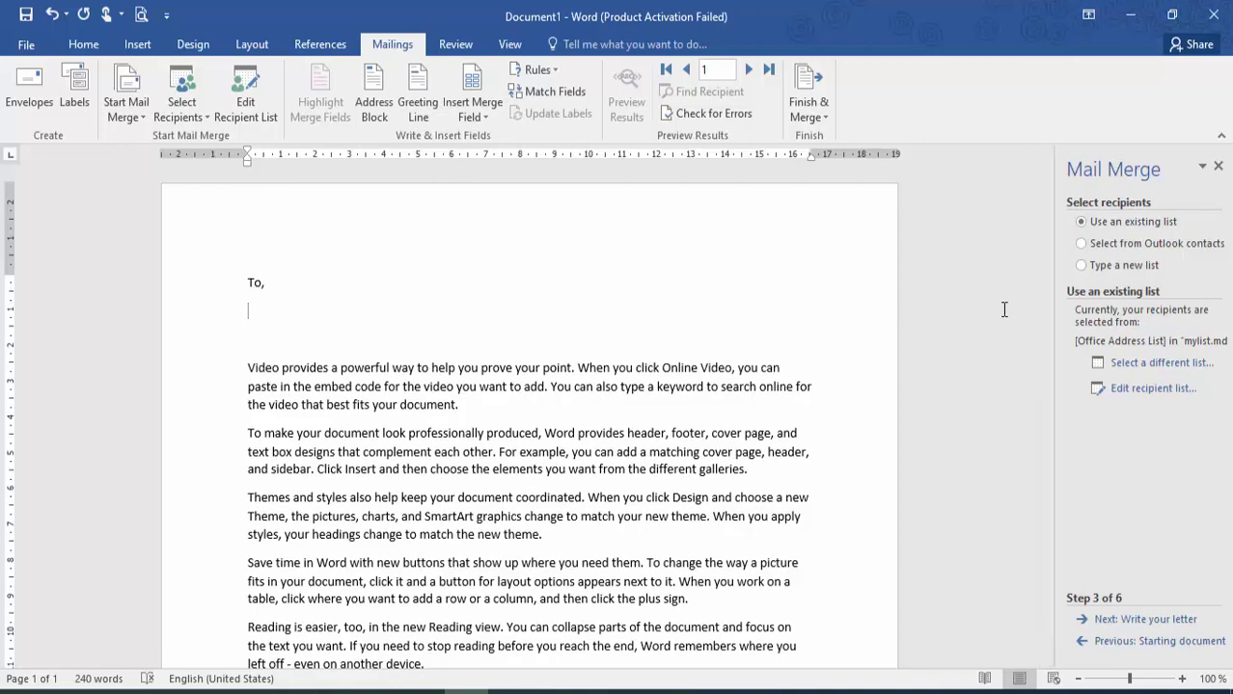
click(1114, 622)
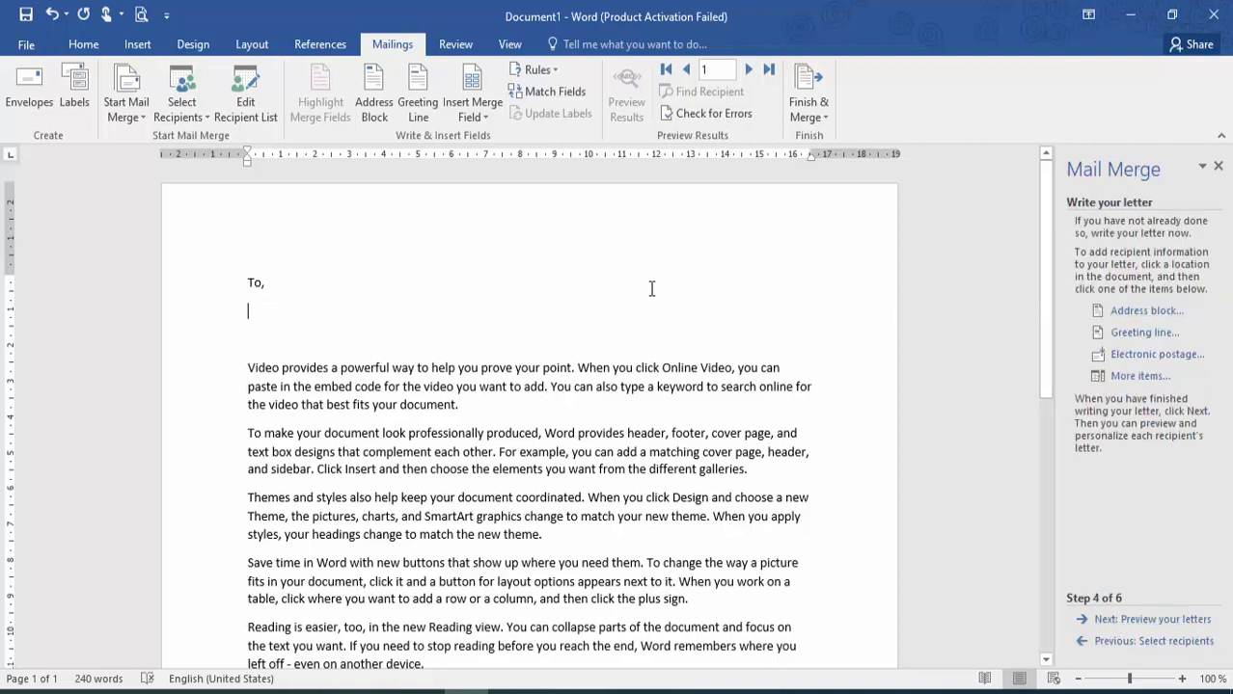
- View the greeting line settings without inserting one, and delete the text "To," at the start of the letter
click(1117, 340)
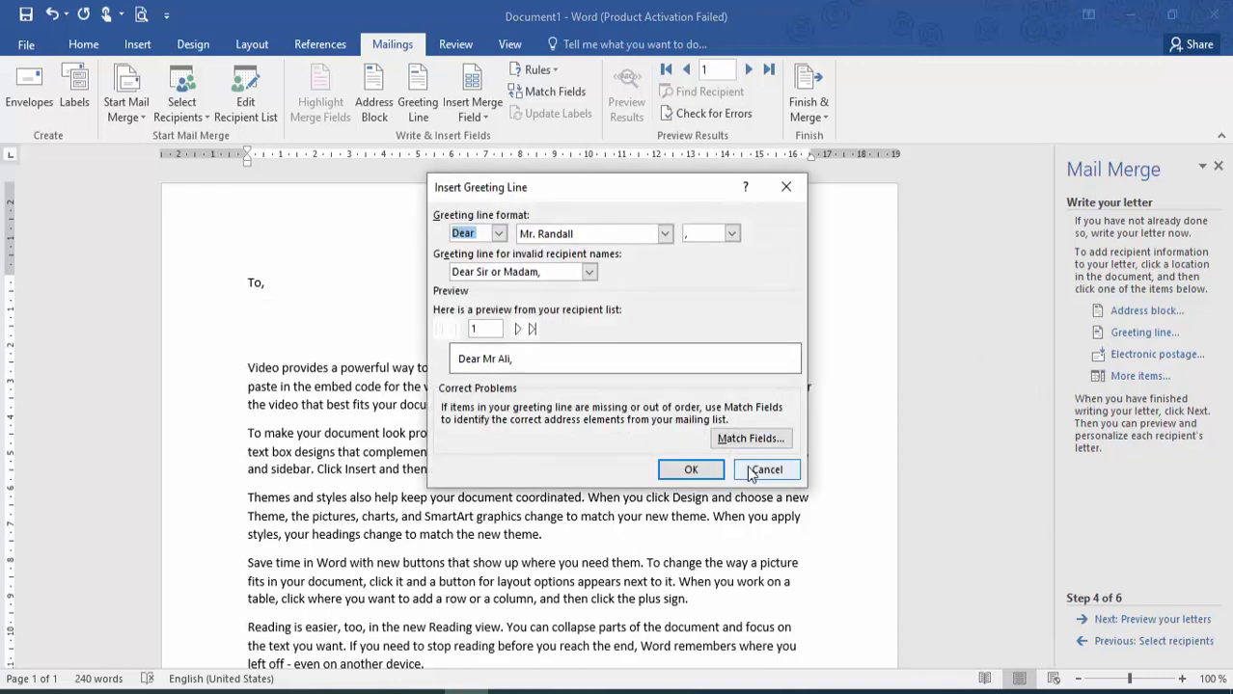
click(754, 472)
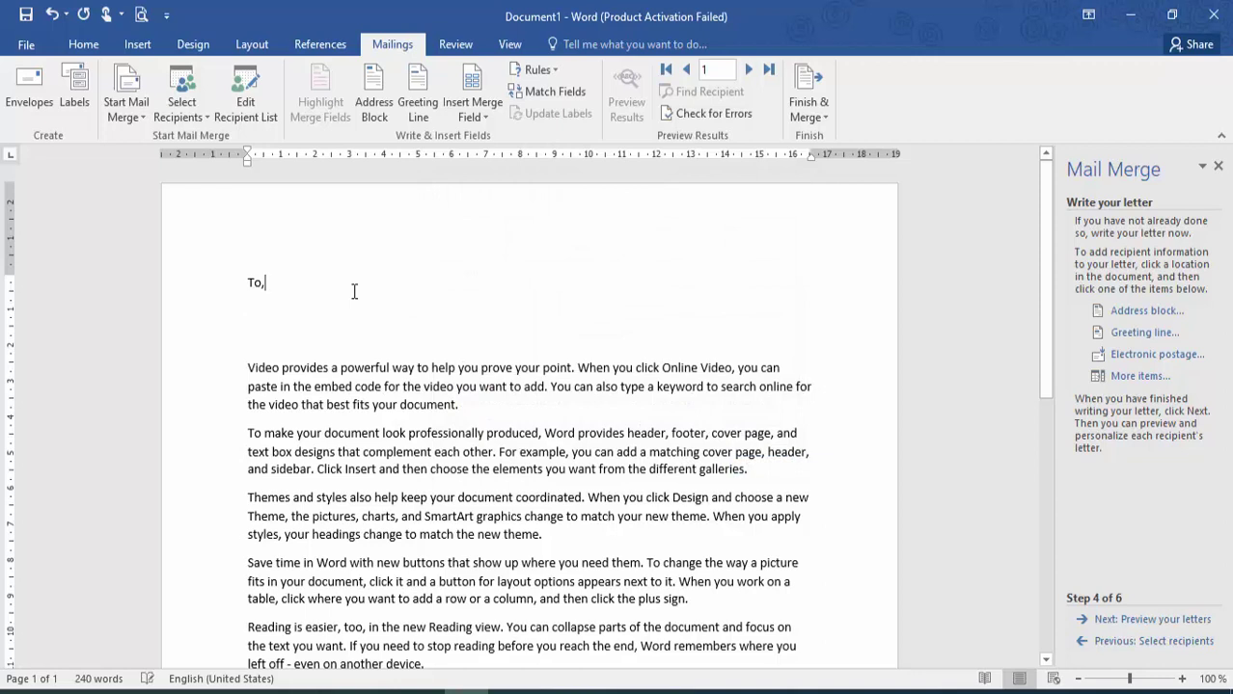
key(BackSpace)
key(BackSpace)
key(BackSpace)
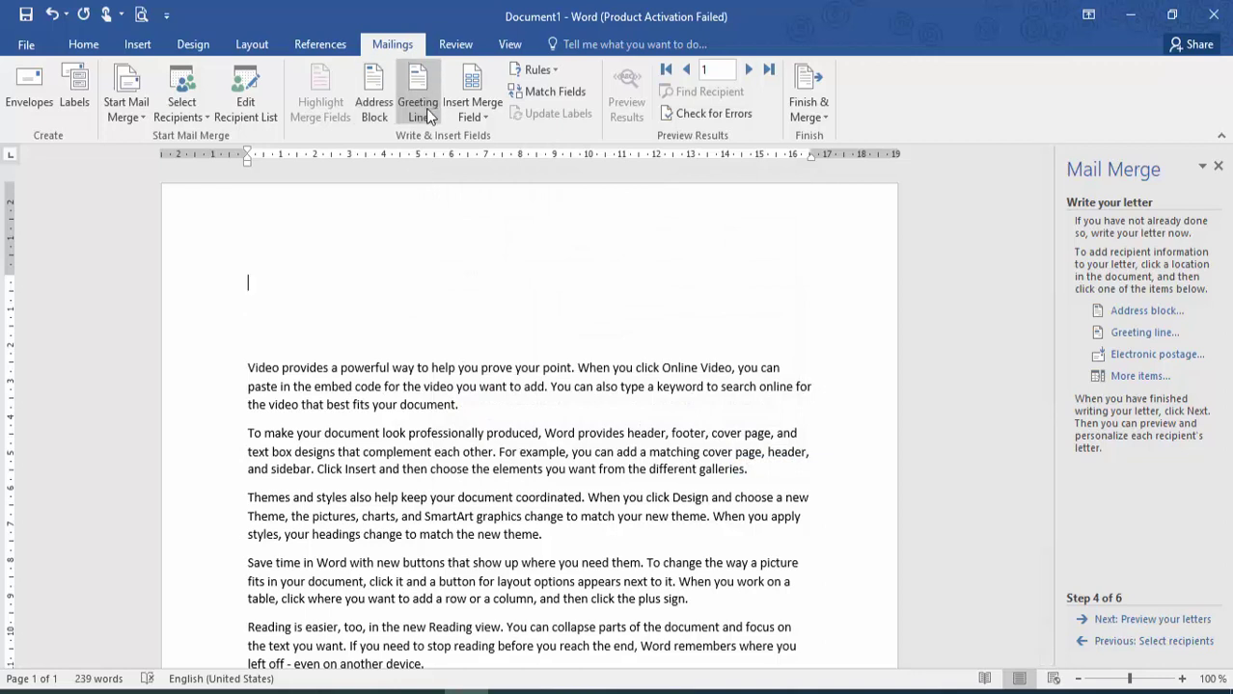
- Insert a greeting line with Dear, a name format of title plus first and last name, and a comma, followed by an empty line
click(426, 109)
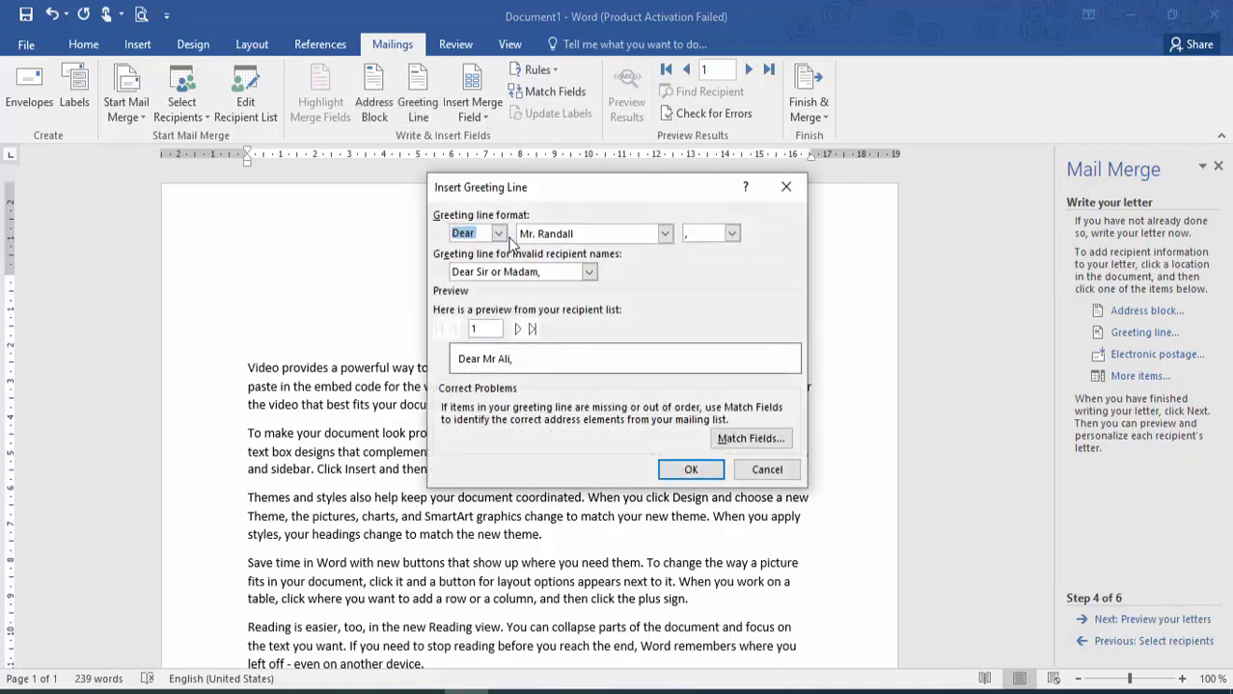
click(499, 233)
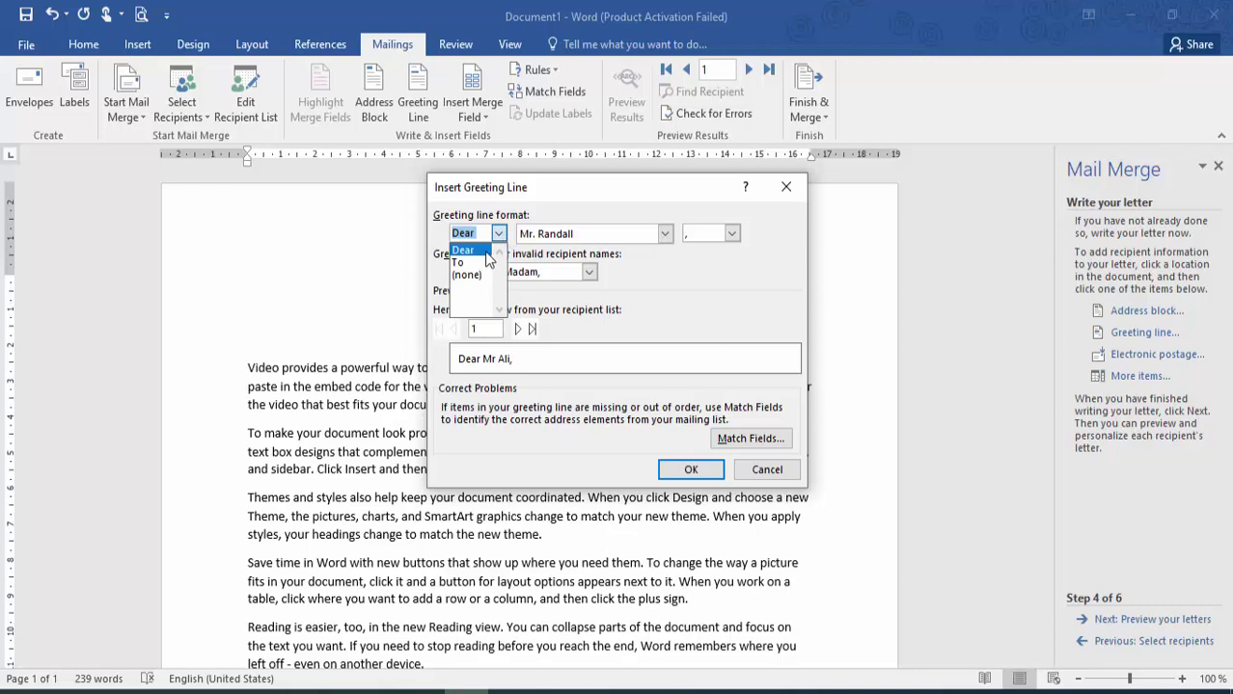
click(487, 251)
click(665, 234)
click(556, 299)
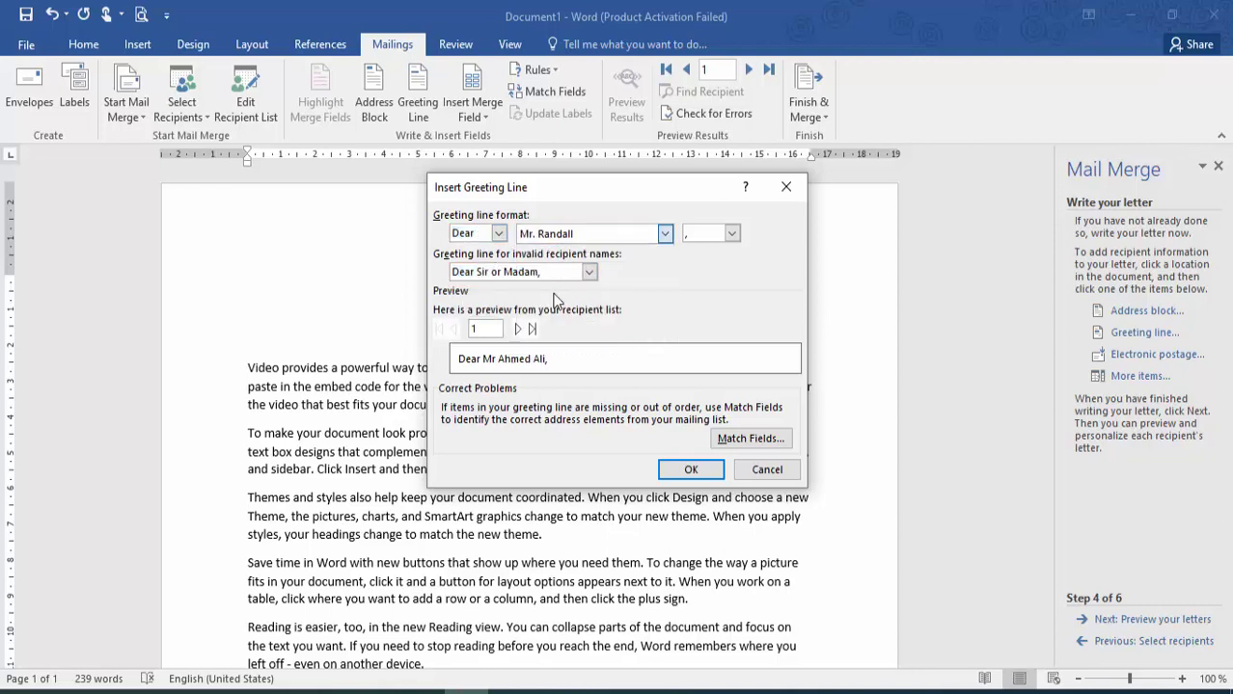
click(683, 469)
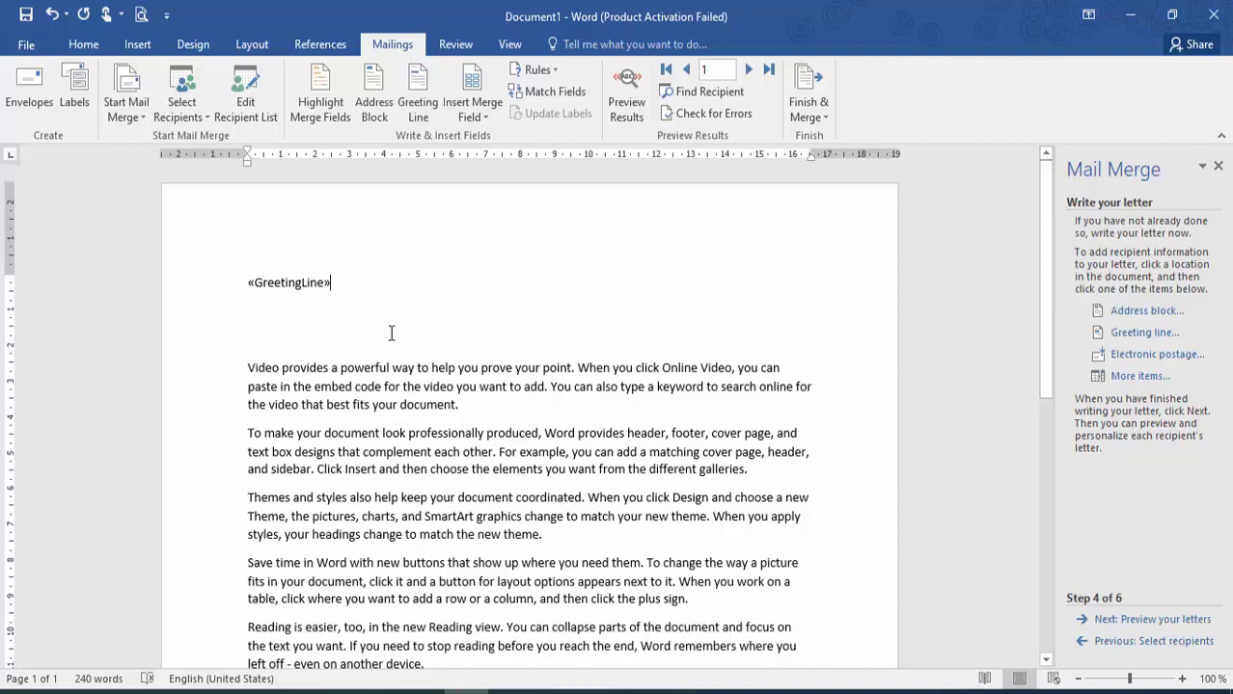
key(Return)
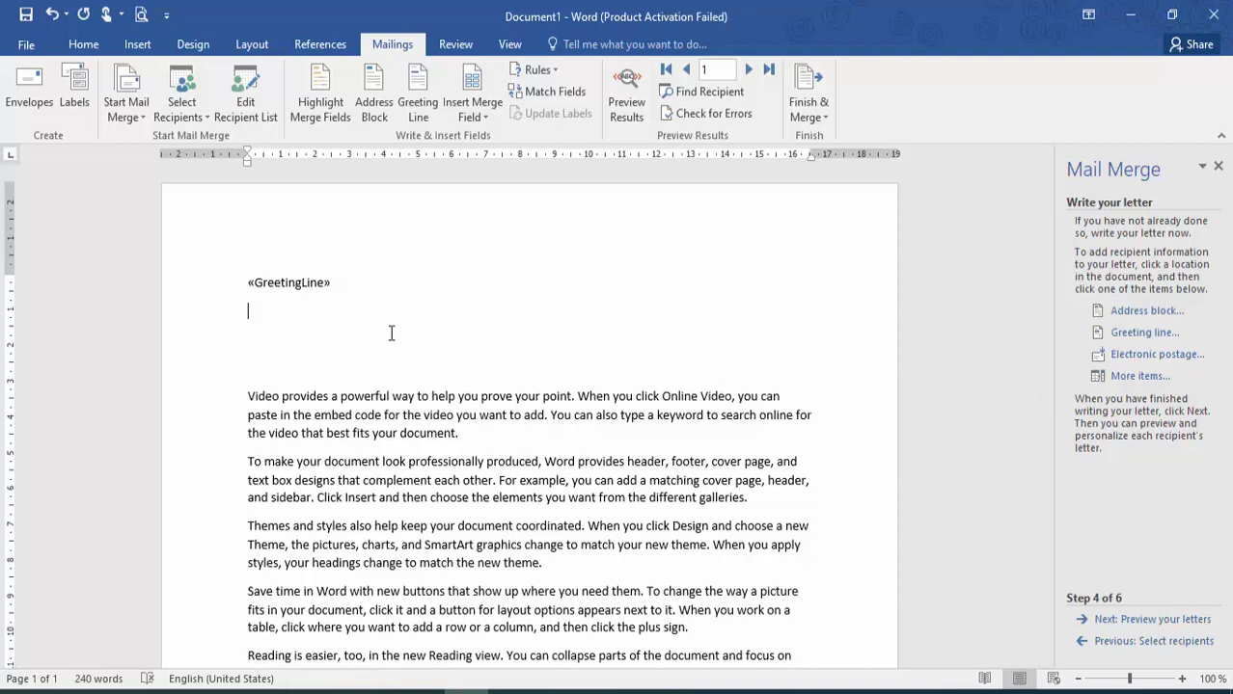
- Try the electronic postage option, decline visiting the add-in website, and view the merge fields available for insertion
click(1155, 355)
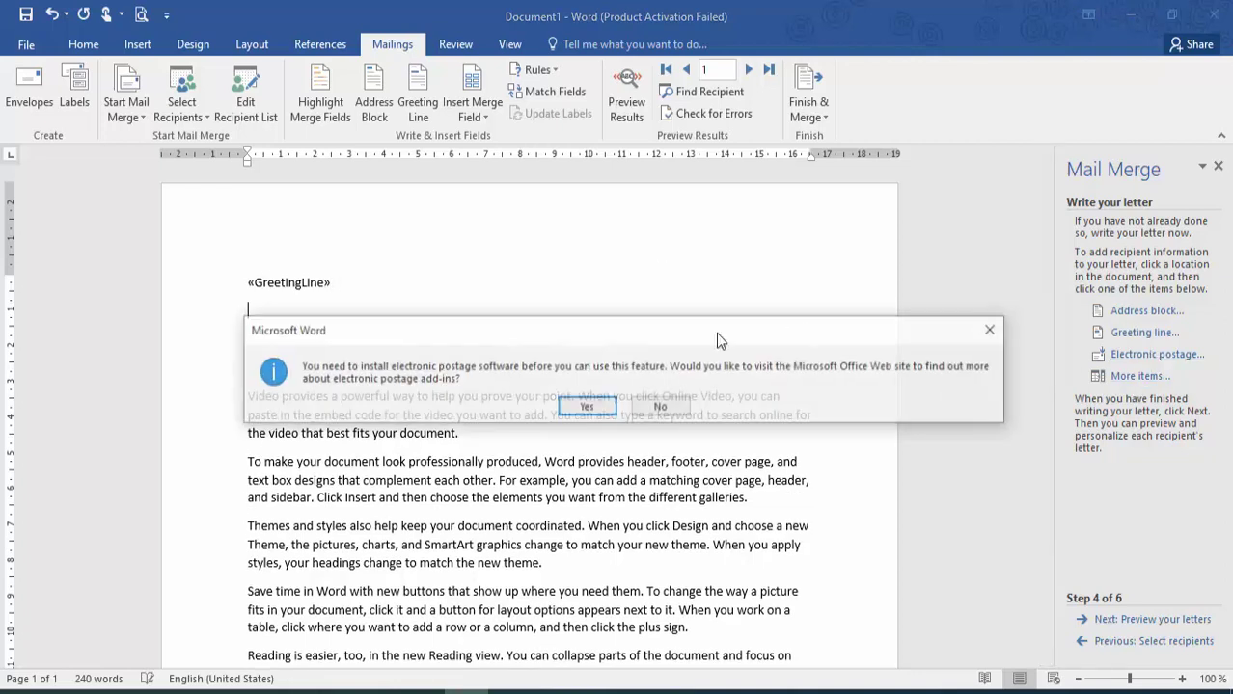
click(661, 406)
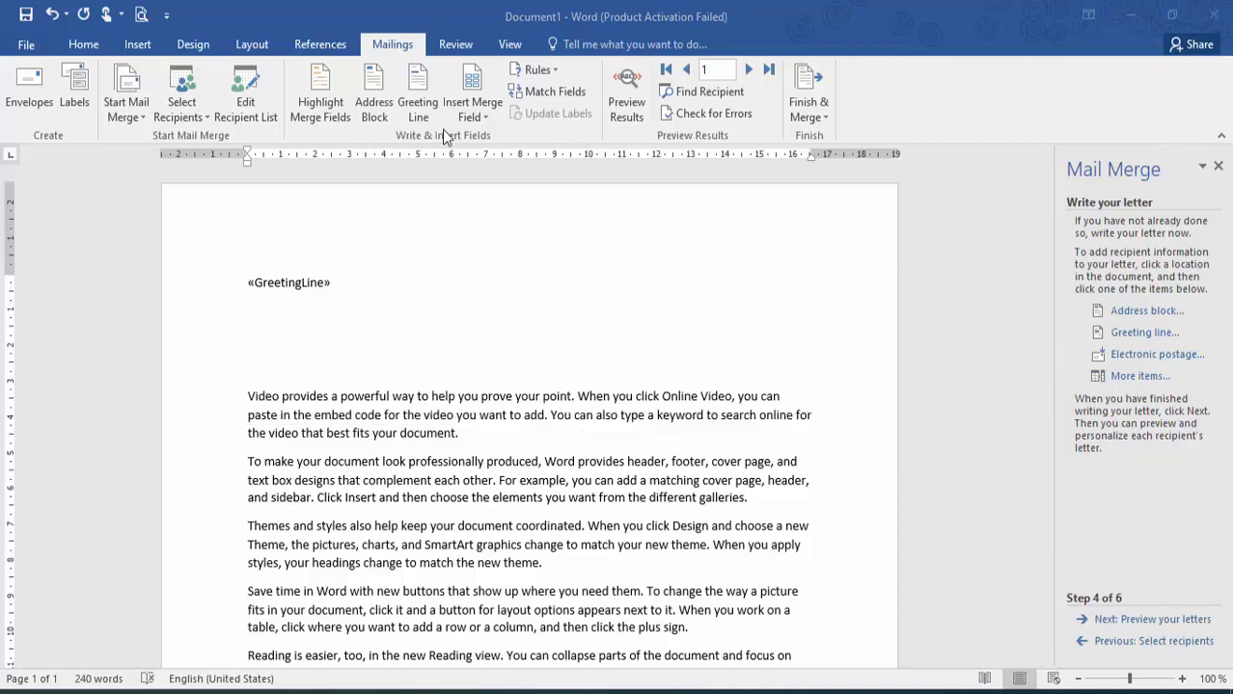
click(470, 124)
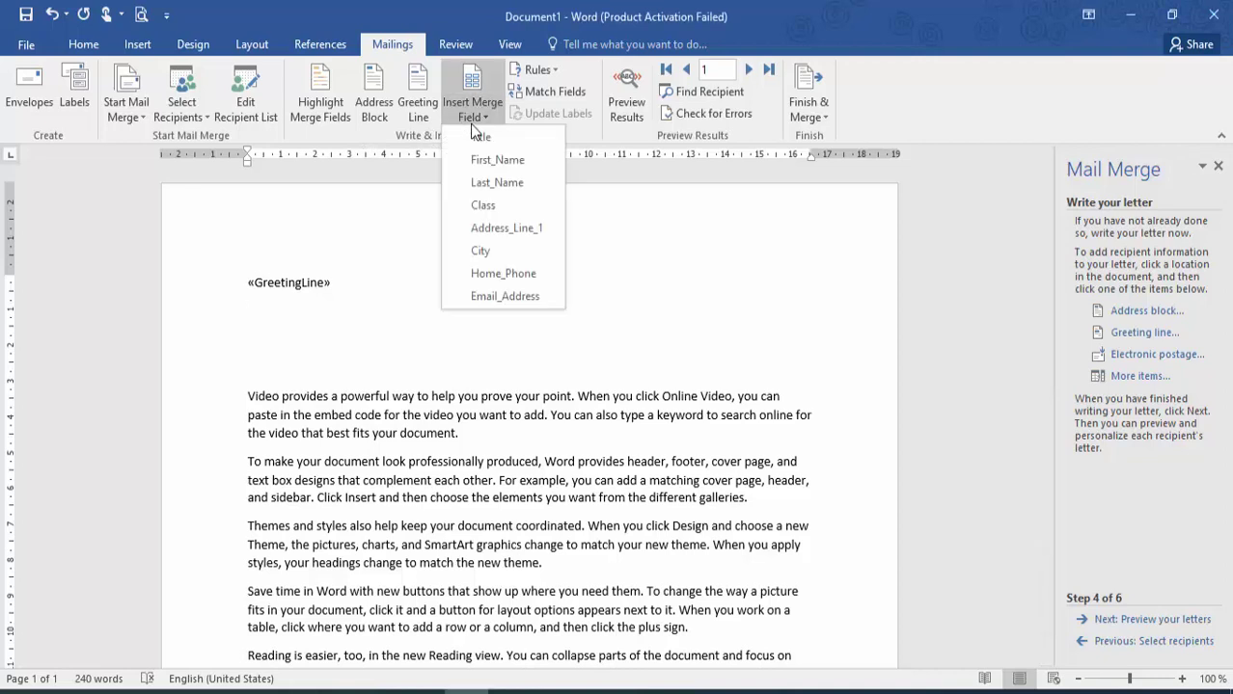
click(314, 319)
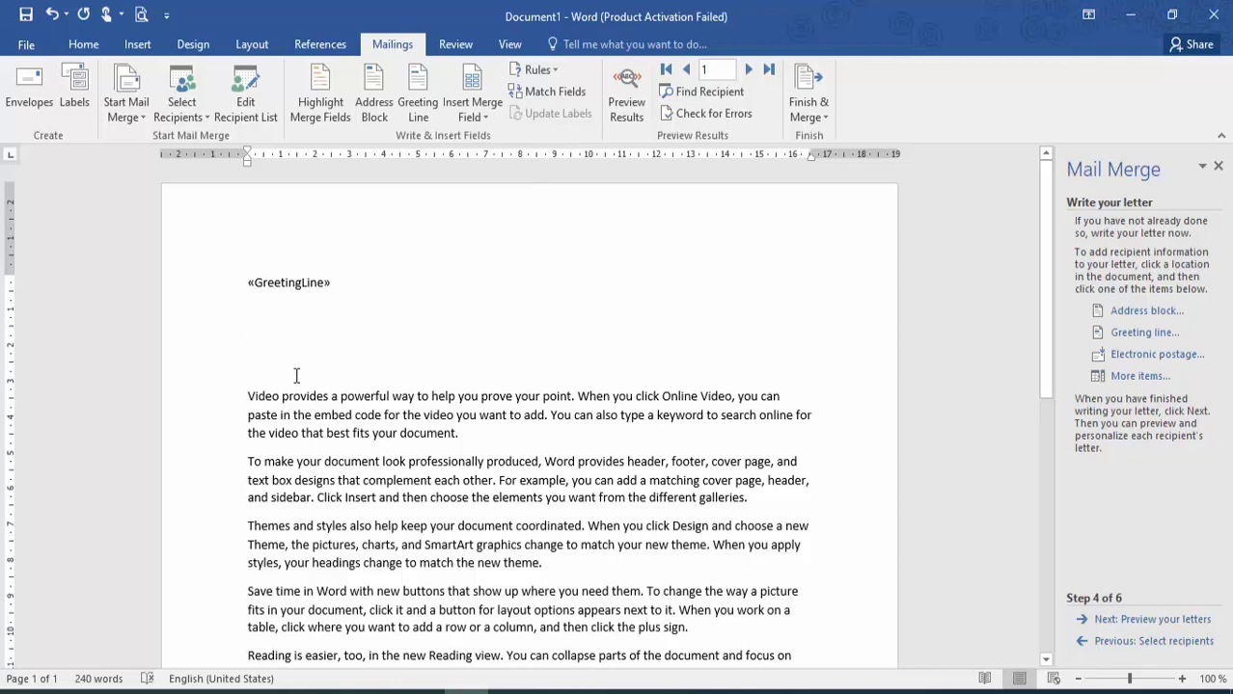
- Write "This document is targeted to this particular student" on the empty line above the first body paragraph
text(TH)
key(BackSpace)
key(BackSpace)
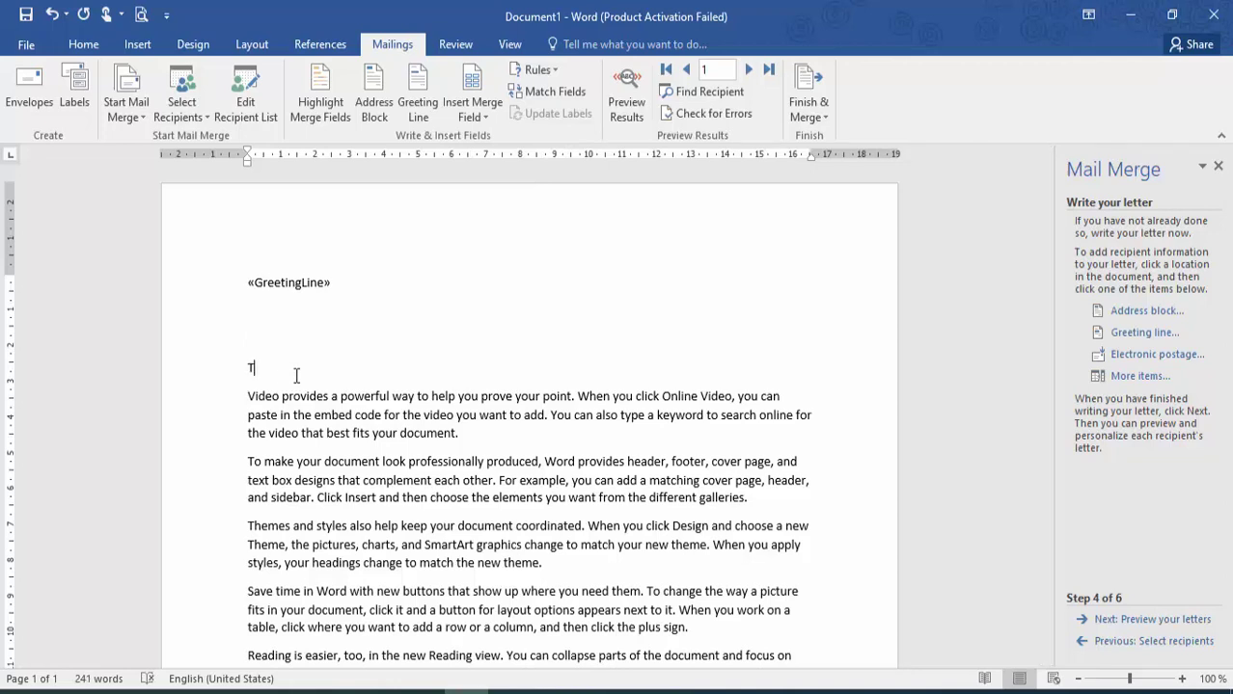
text(his document is targtetted)
key(BackSpace)
key(BackSpace)
key(BackSpace)
key(BackSpace)
key(BackSpace)
text(eted to)
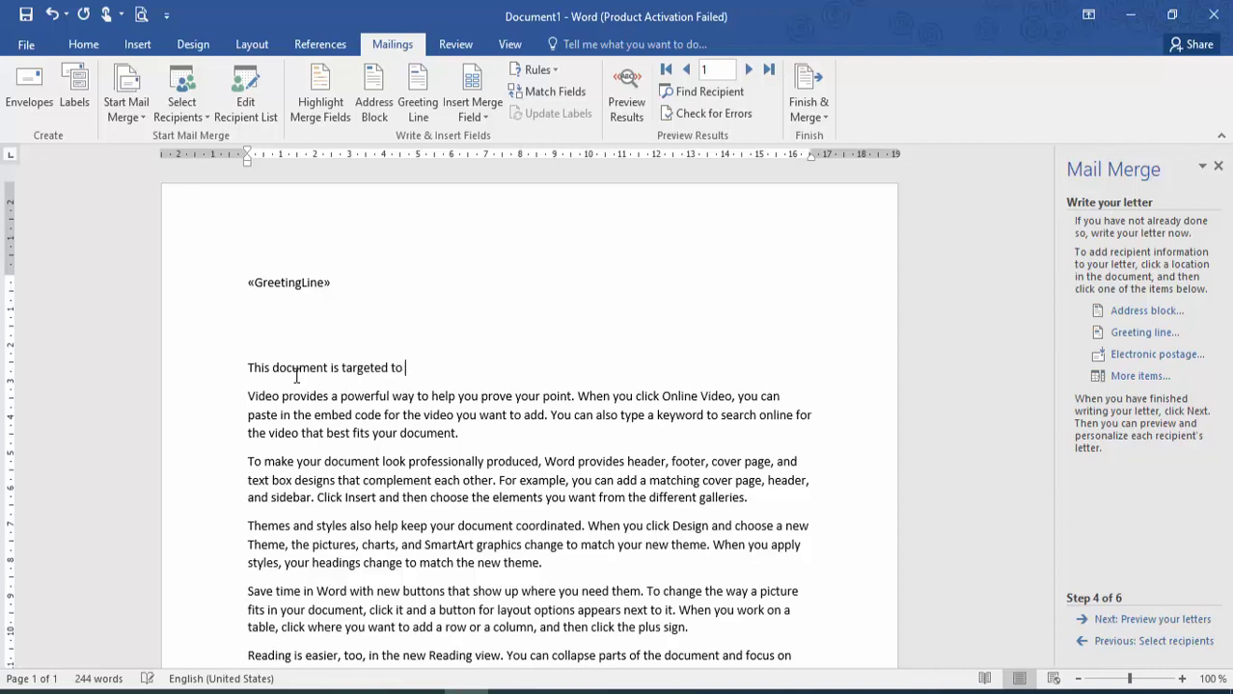
text( this particoular)
key(BackSpace)
text(stiudeny)
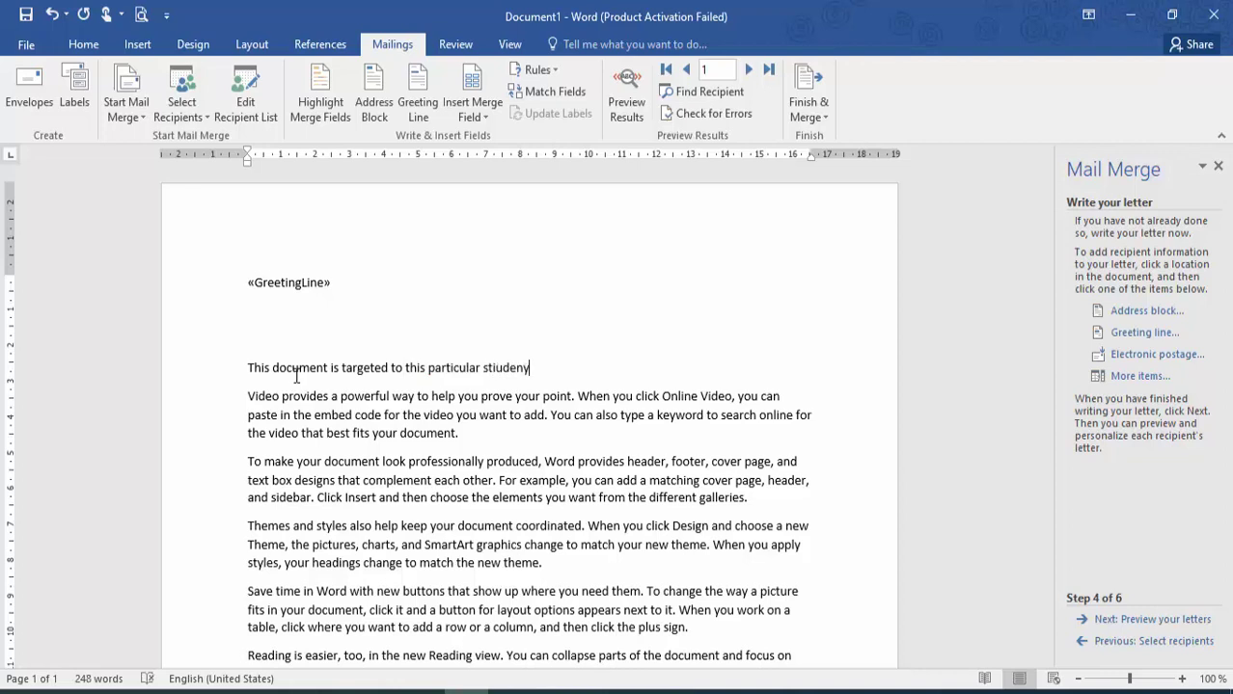
key(BackSpace)
key(BackSpace)
text(t)
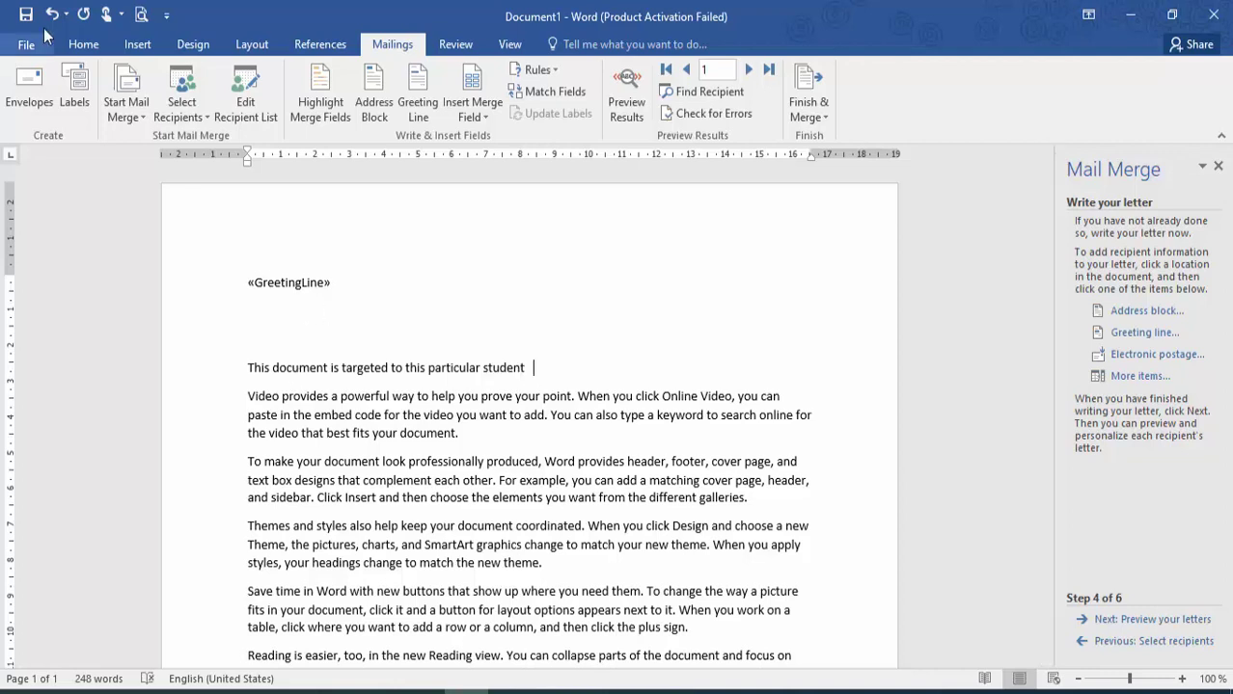
- Insert the First_Name merge field at the end of the sentence about the particular student
click(79, 47)
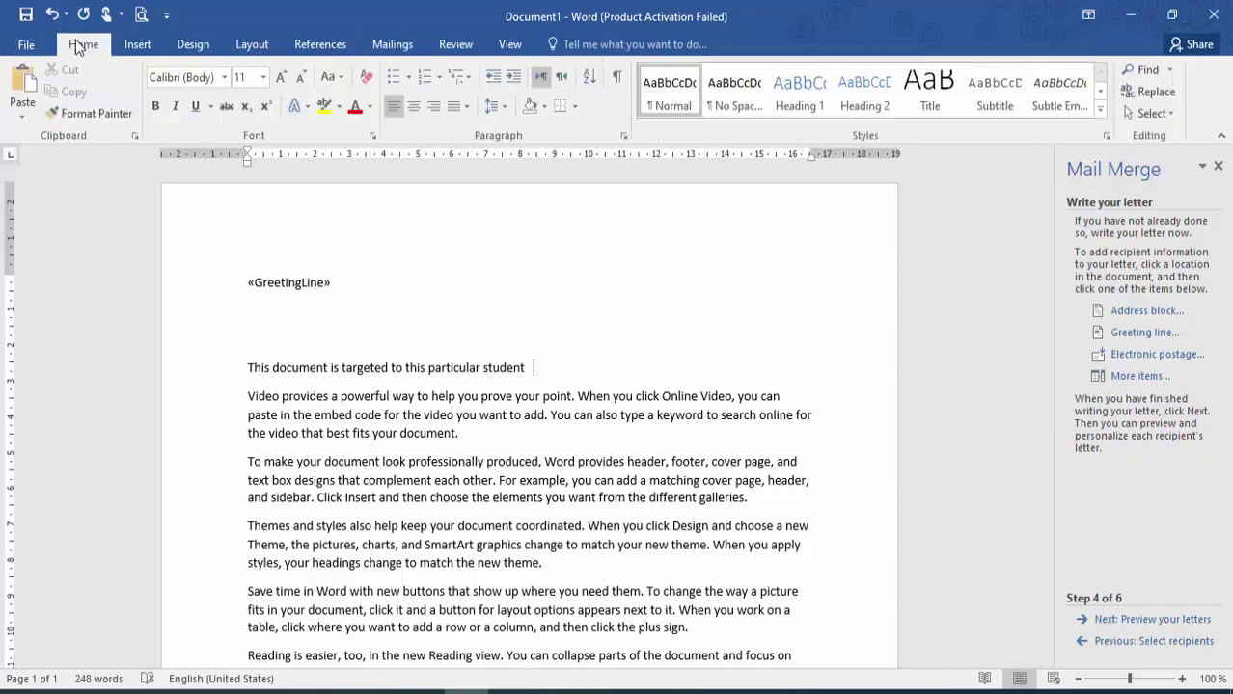
click(320, 44)
click(402, 45)
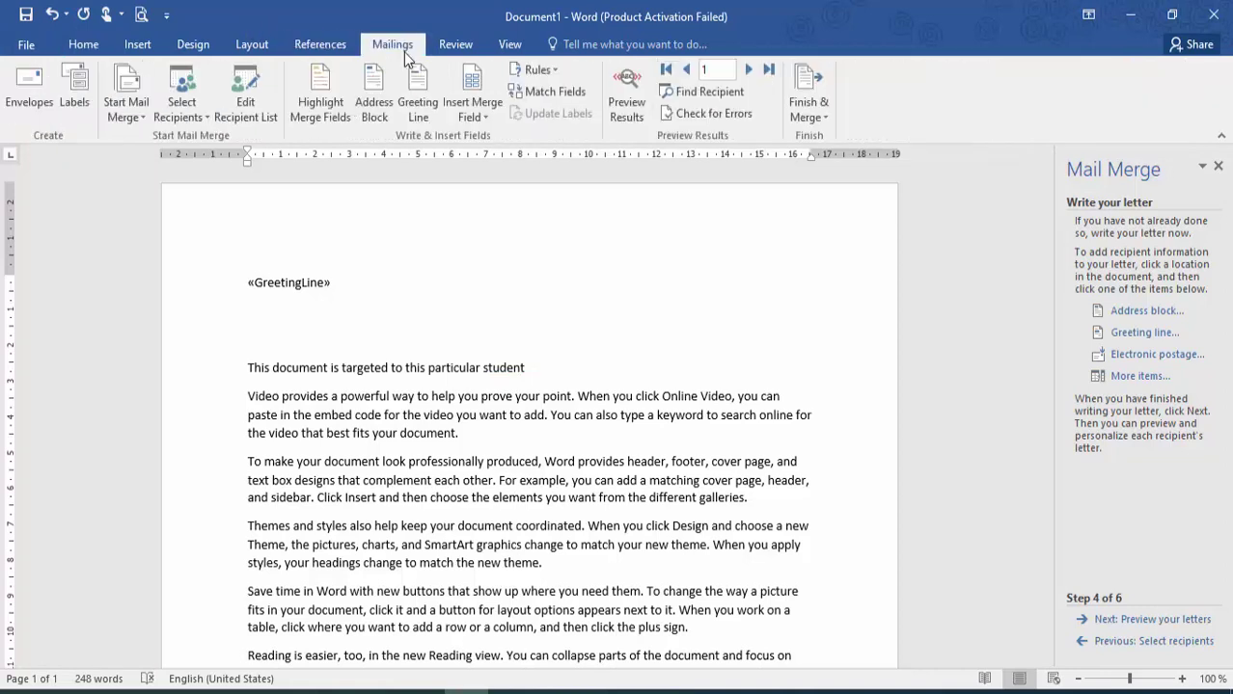
click(473, 117)
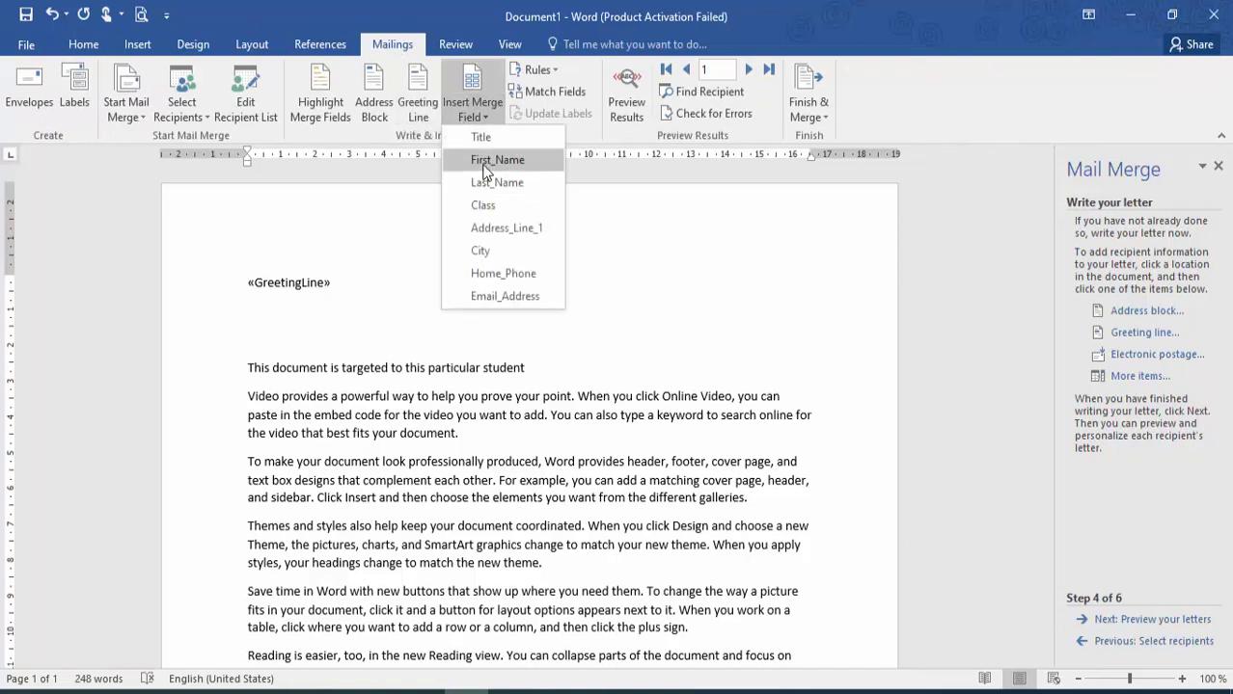
click(486, 171)
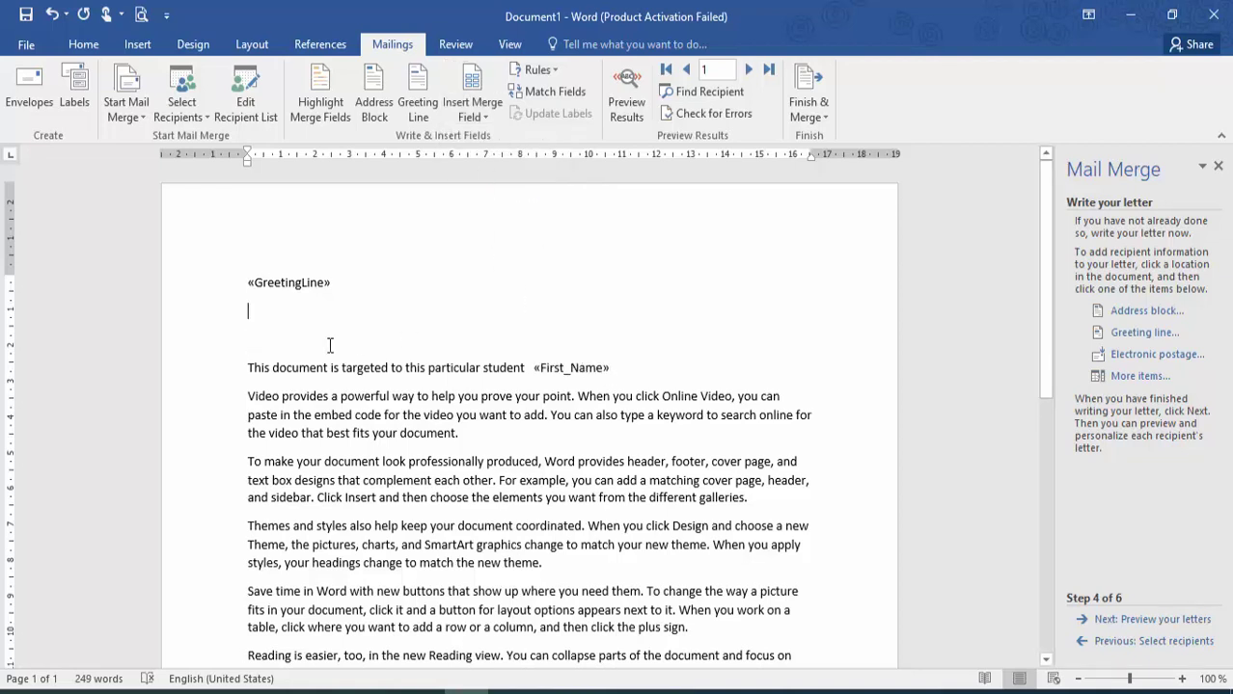
- Insert an address block below the greeting line, using the couple-style name format with a middle initial and no title
click(1165, 312)
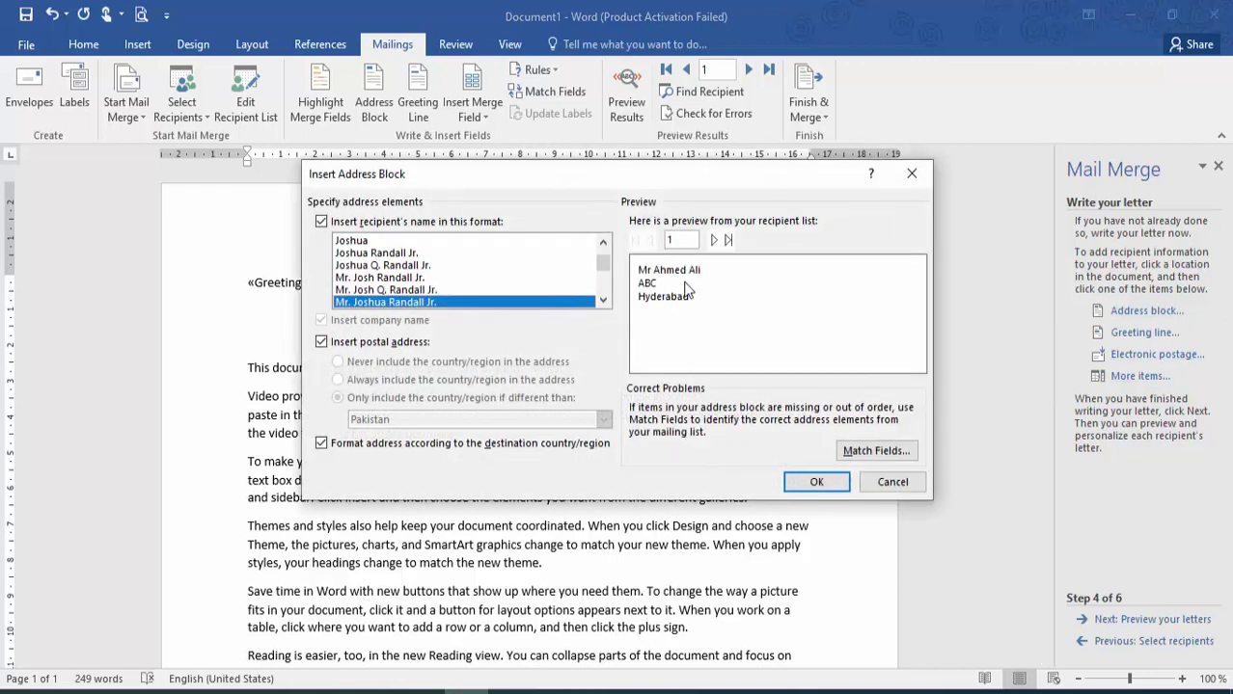
key(Down)
key(Down)
key(Down)
key(Down)
key(Down)
key(Down)
key(Down)
key(Down)
key(Down)
key(Down)
key(Down)
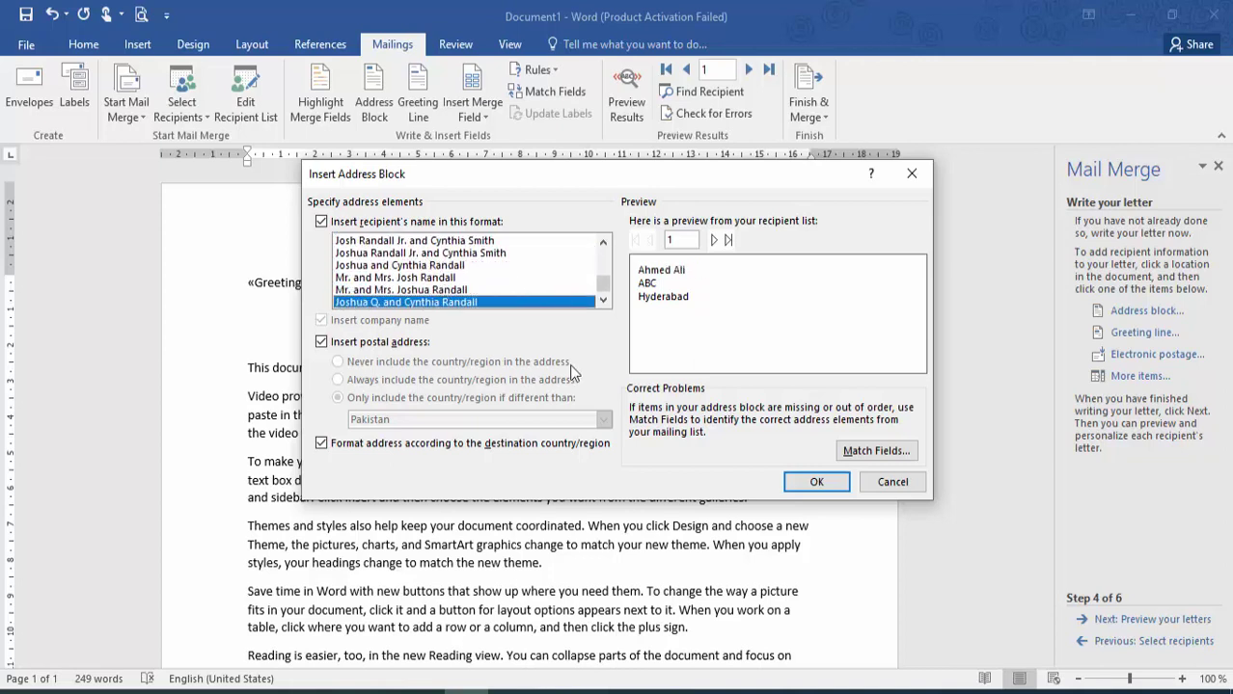
click(814, 484)
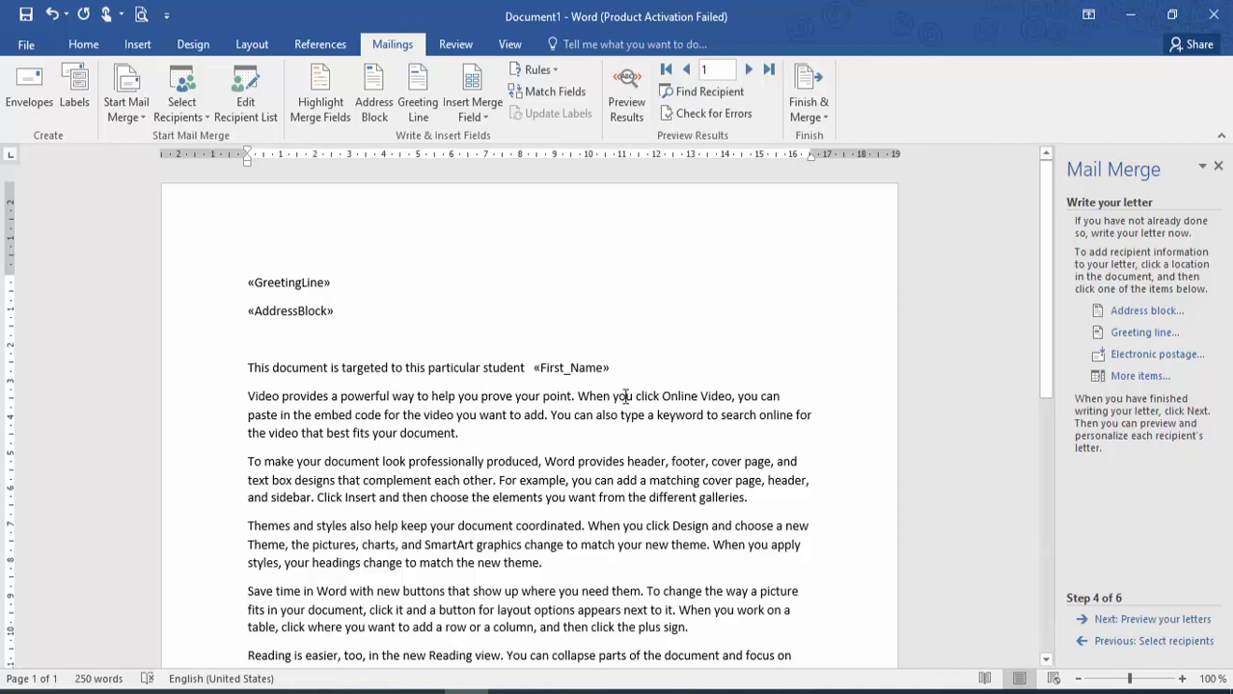
- Preview the merged letters without the wizard pane, going through recipients 1 to 3 and back to the first
click(1151, 620)
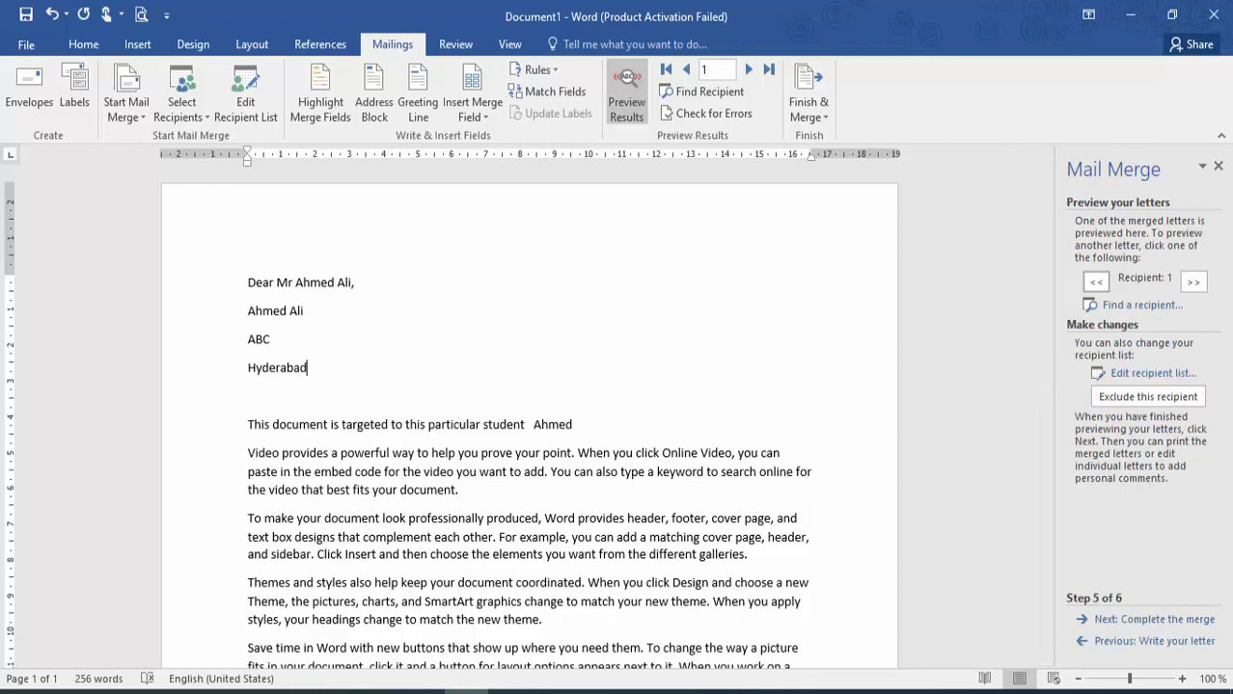
click(1217, 167)
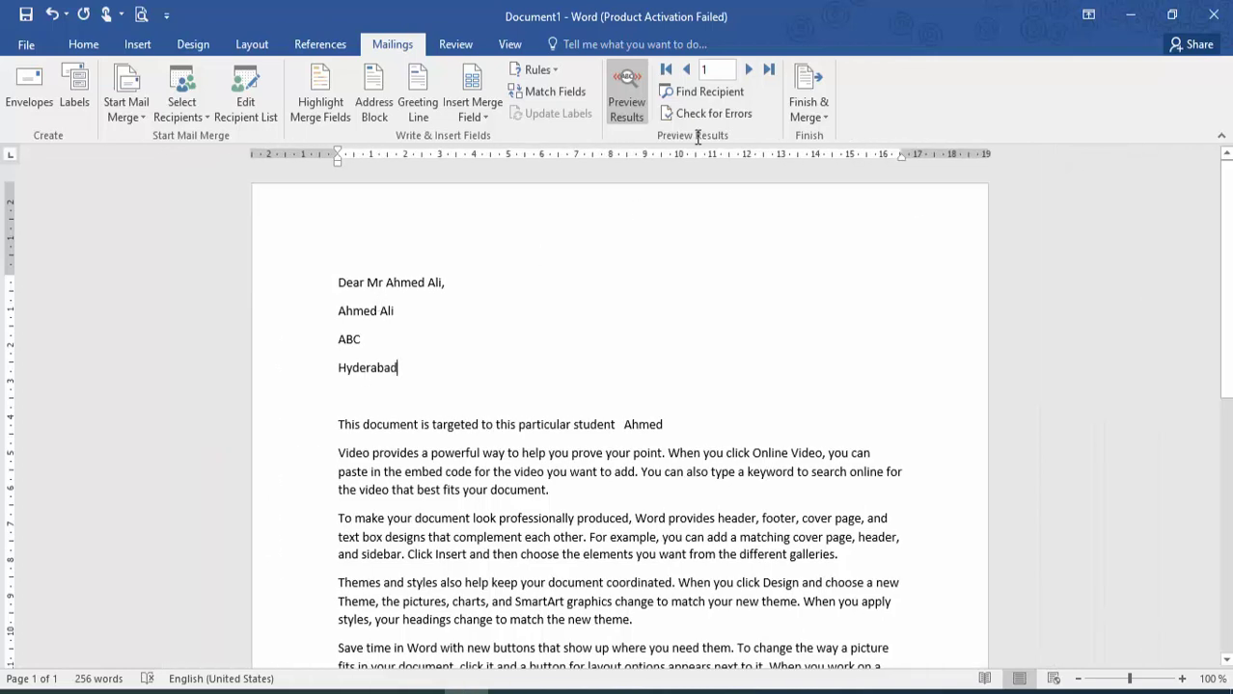
click(749, 70)
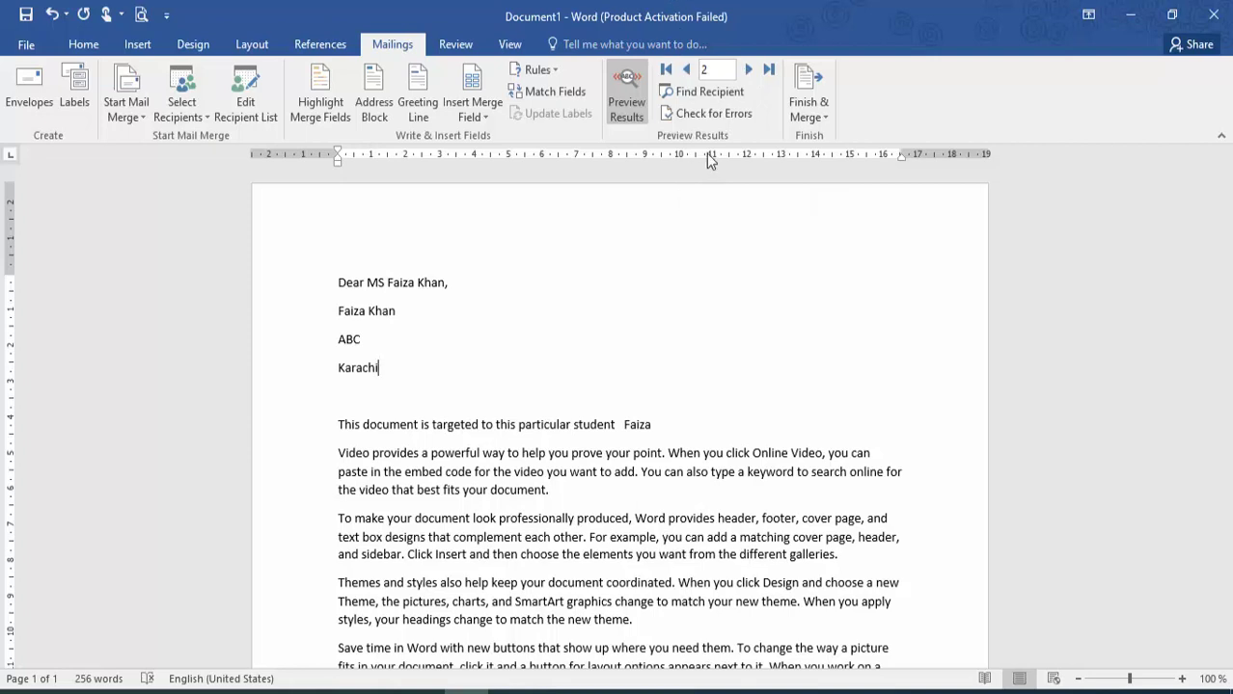
click(748, 69)
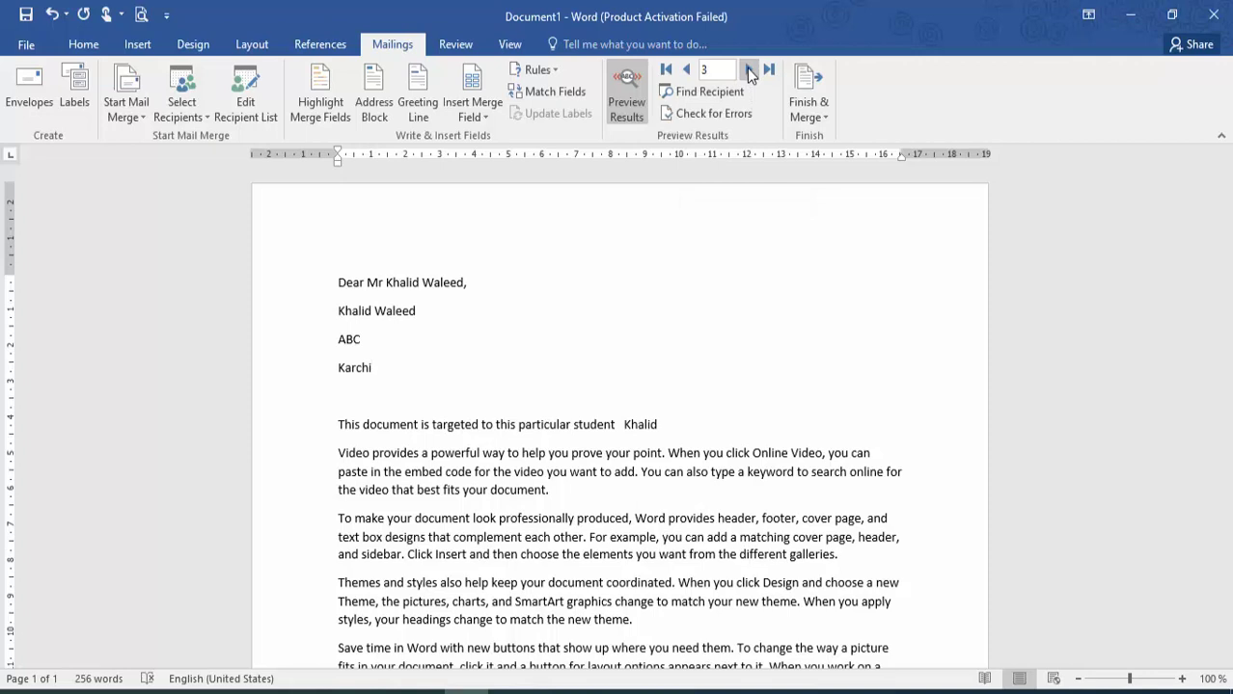
click(686, 70)
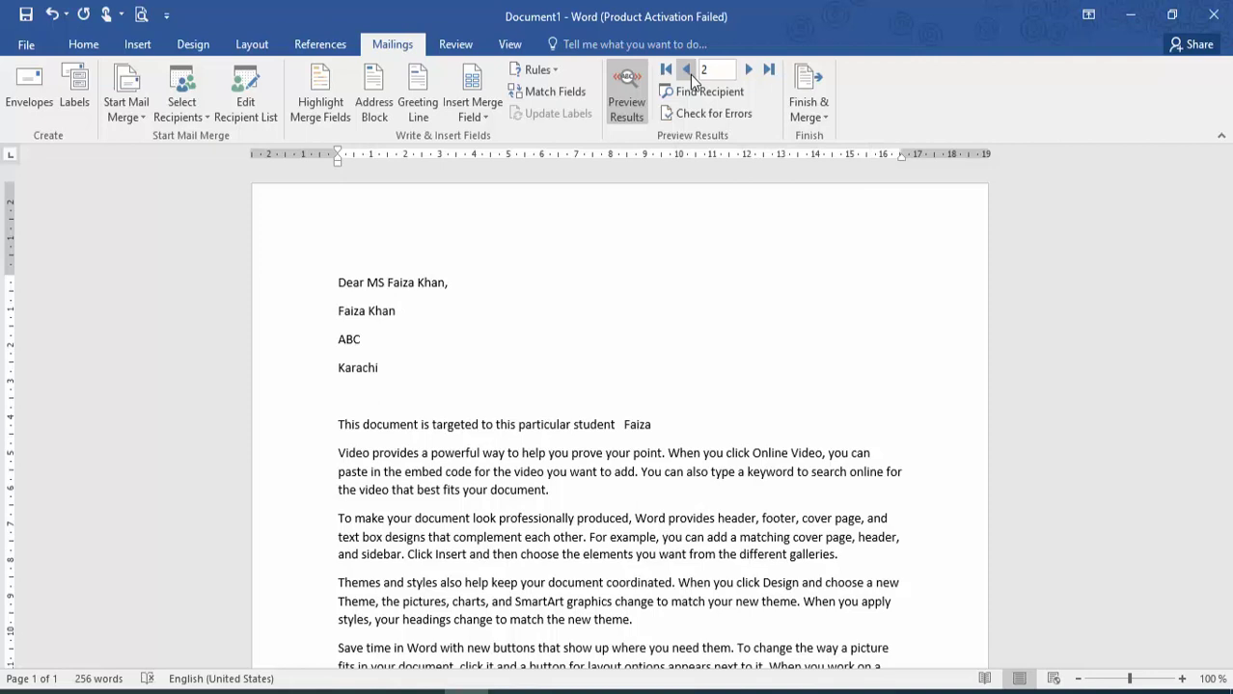
click(687, 71)
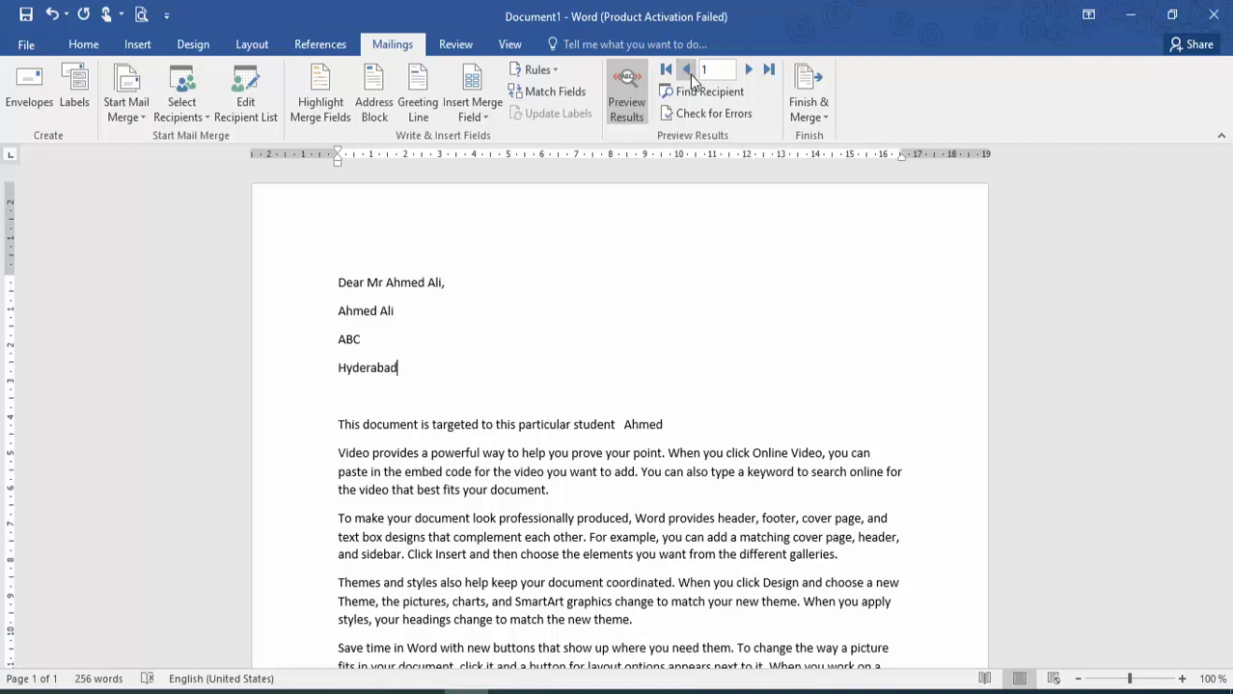
- View the finish-and-merge options and the print preview of the first letter, and return to preview the third recipient's letter
click(808, 108)
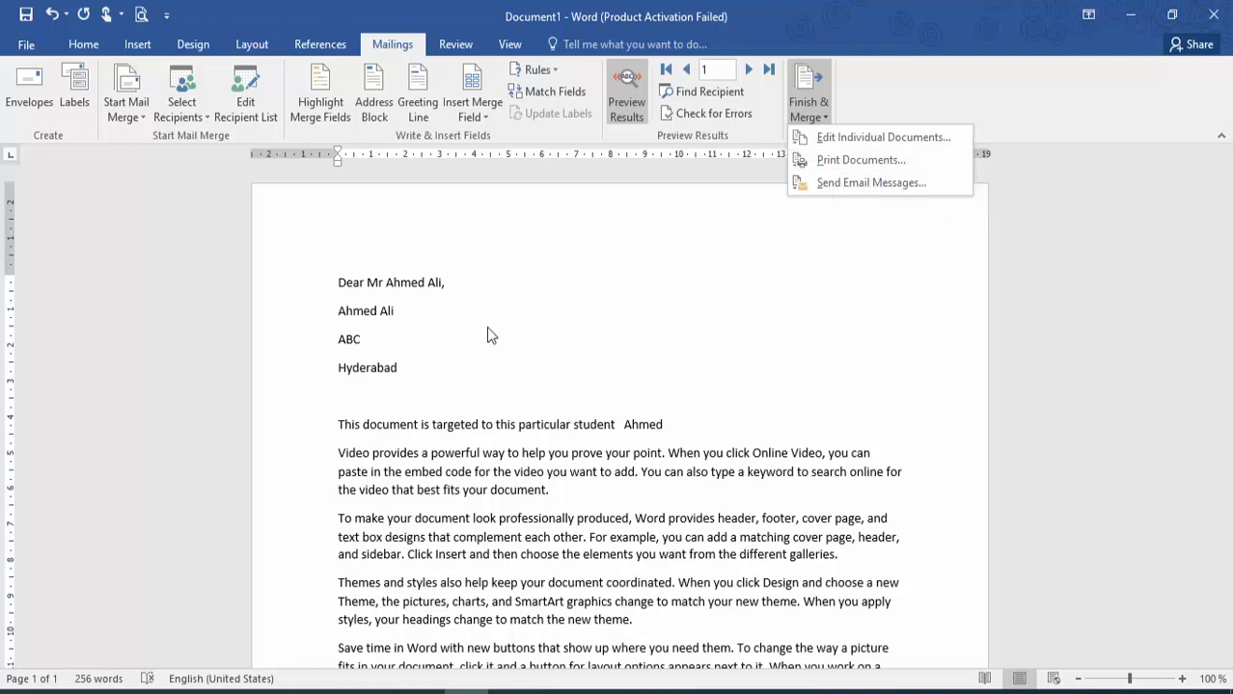
key(Escape)
key(ctrl+p)
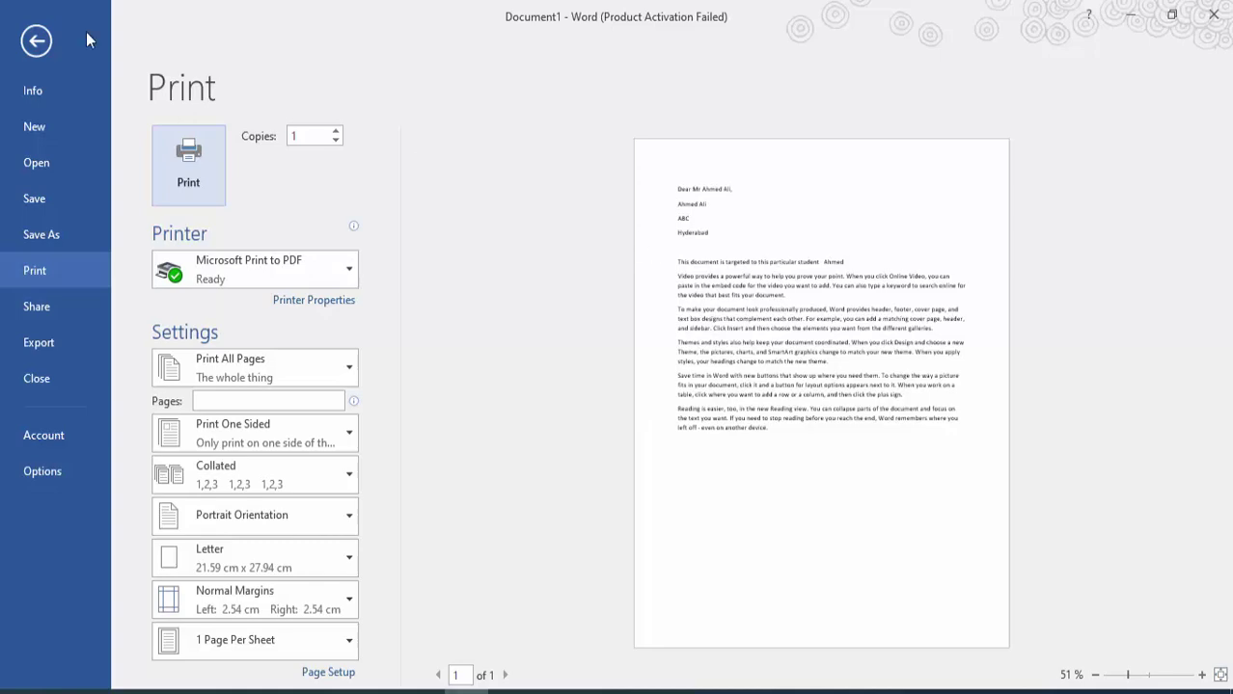
click(36, 41)
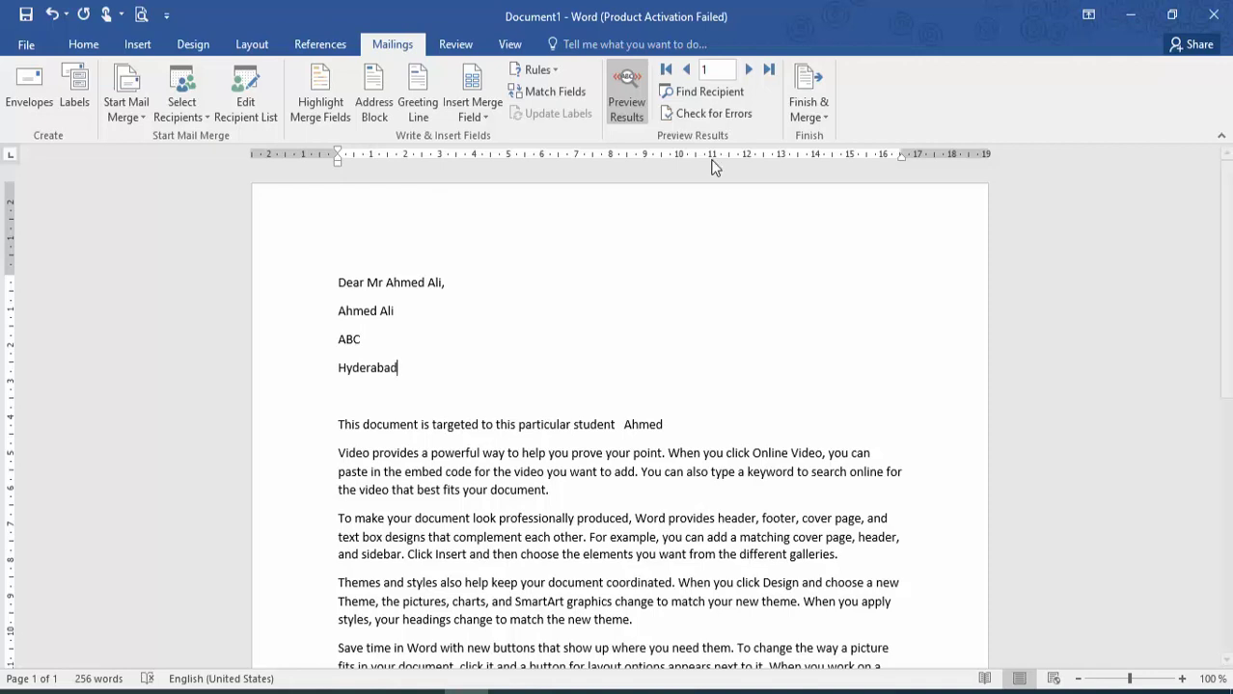
click(747, 77)
click(747, 77)
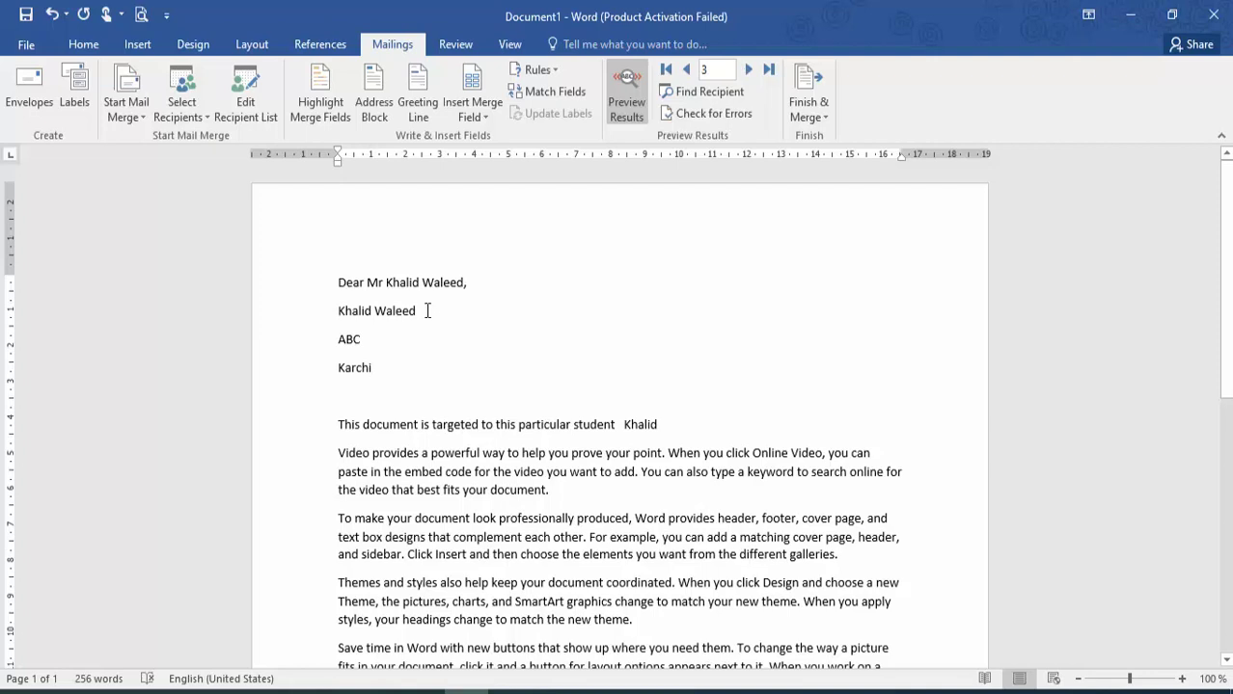
- Delete the entire letter and run a spelling and grammar check on the empty document
click(457, 46)
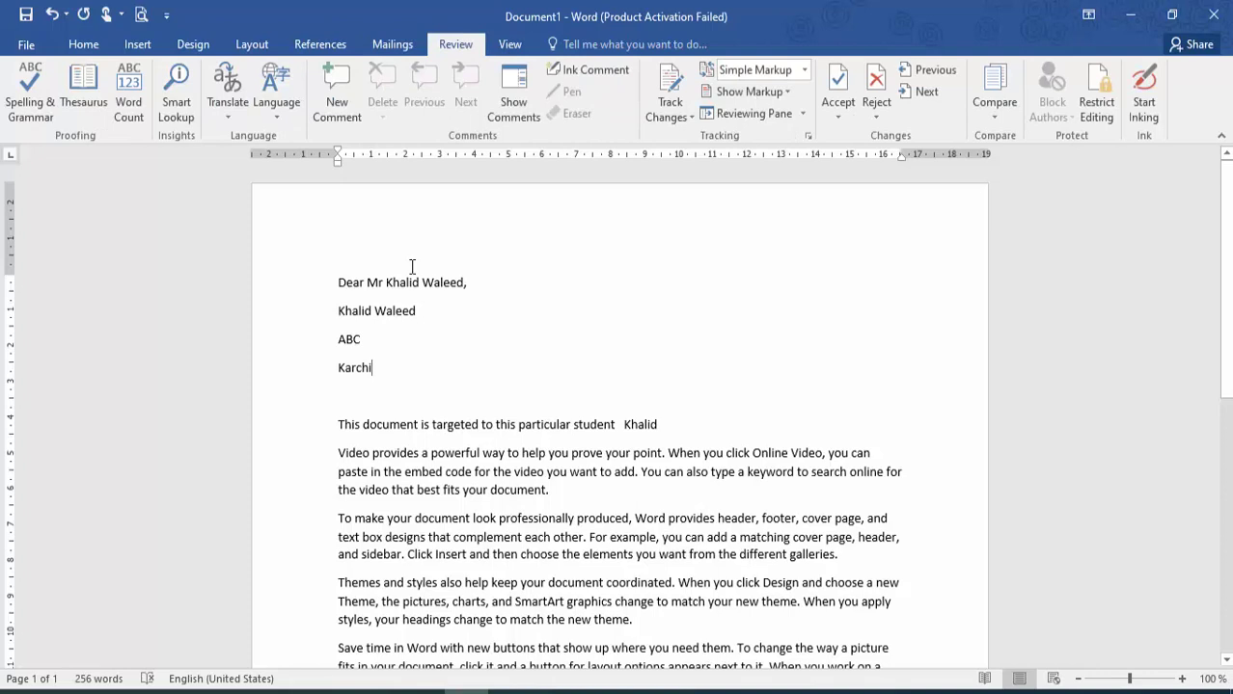
key(ctrl+a)
key(Delete)
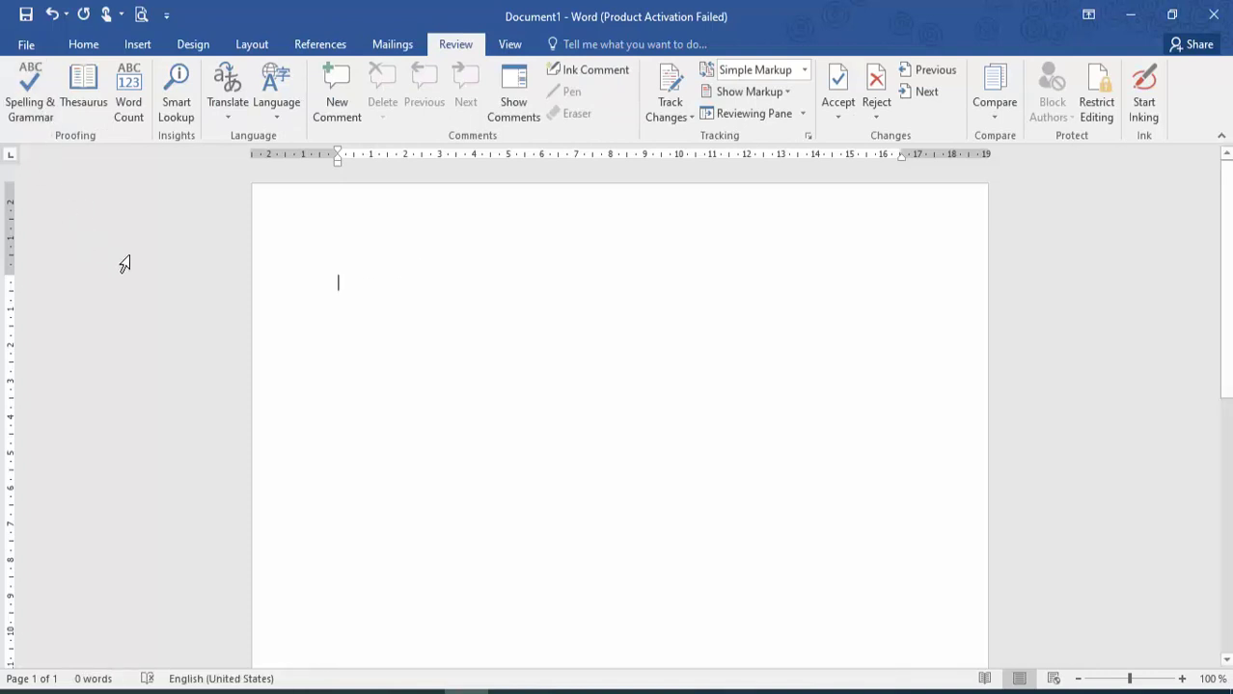
click(32, 113)
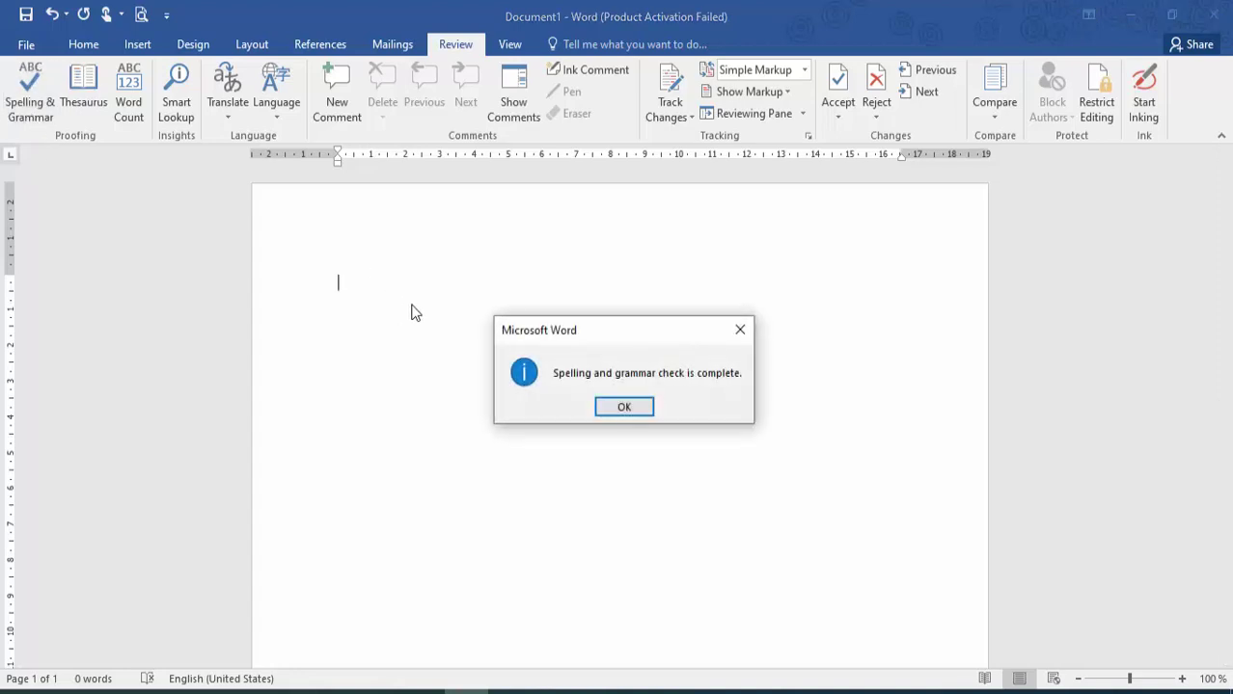
click(625, 409)
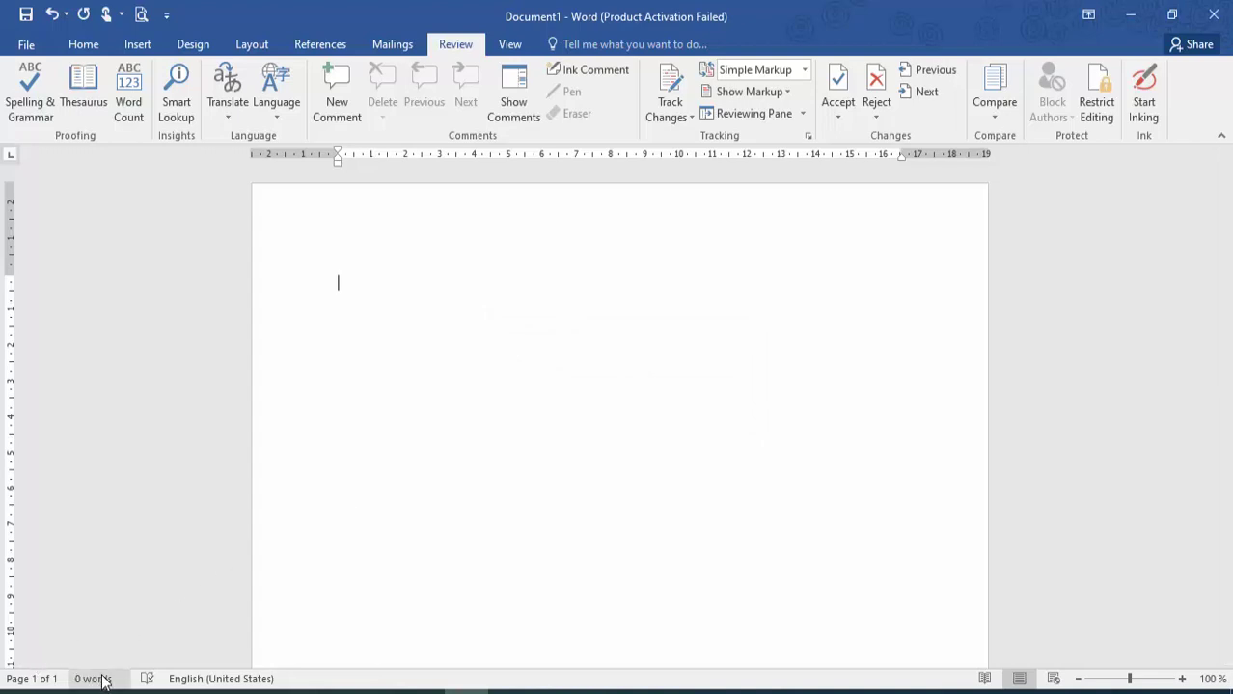
- Show the thesaurus, write the word "Video" in the empty document and select it
click(92, 106)
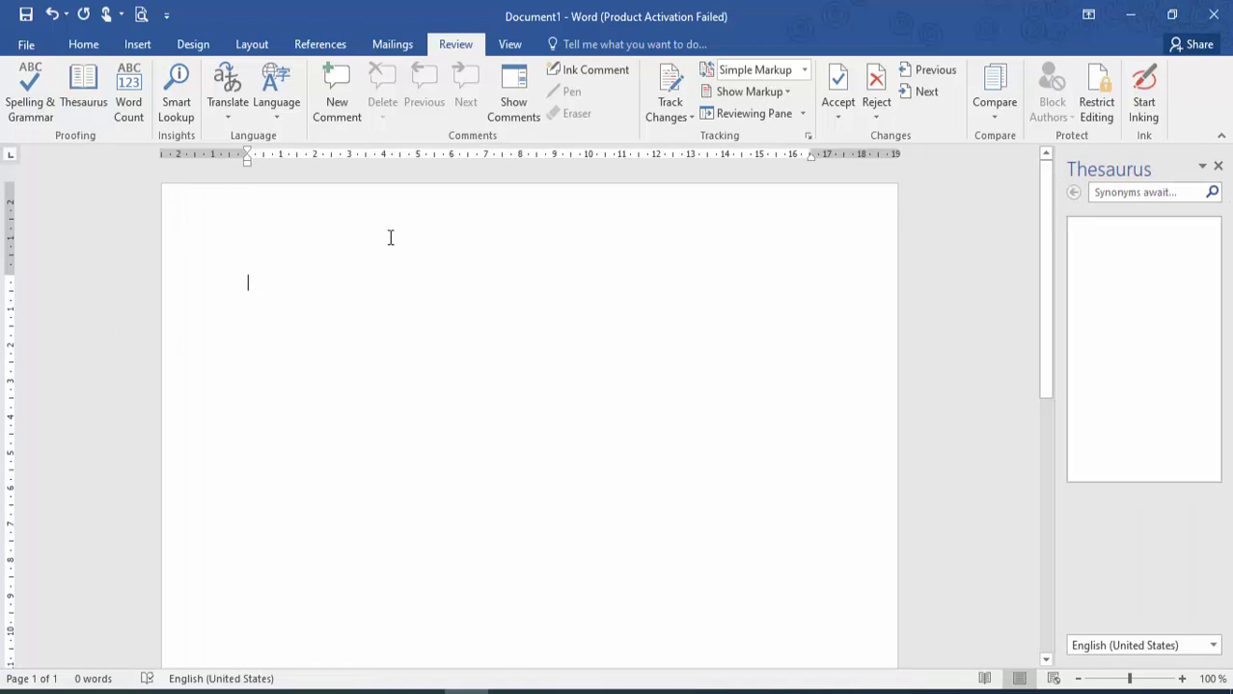
text(P)
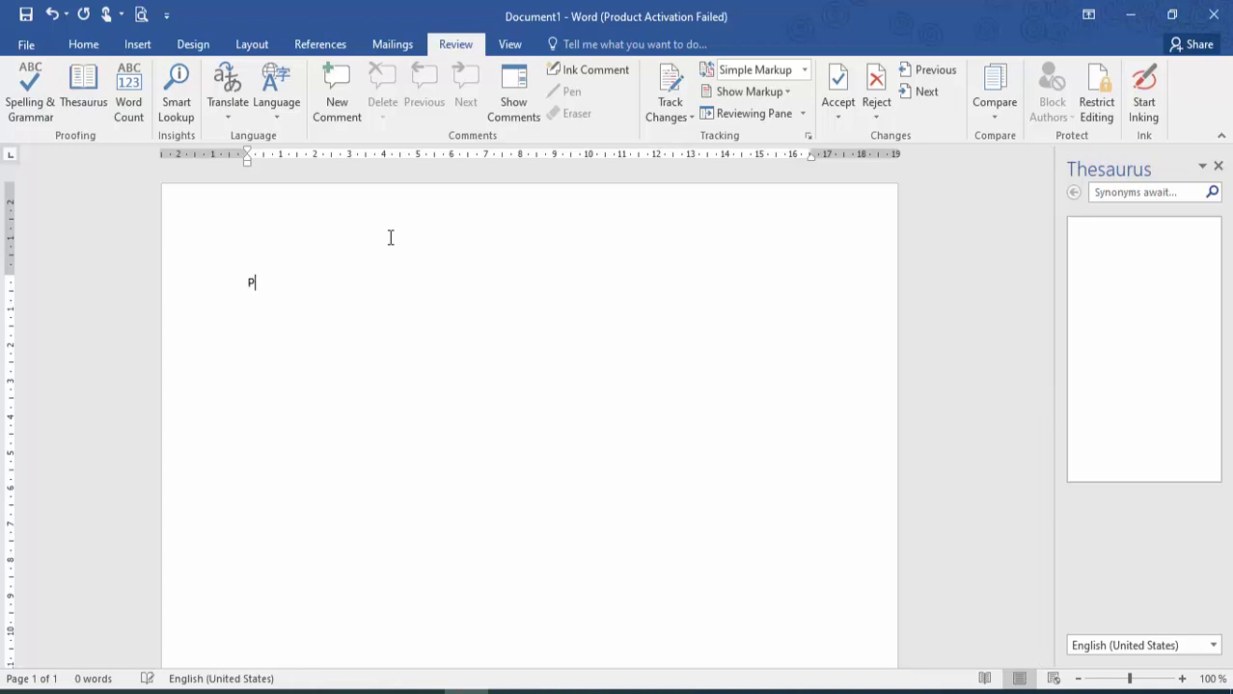
key(BackSpace)
text(Video)
key(ctrl+a)
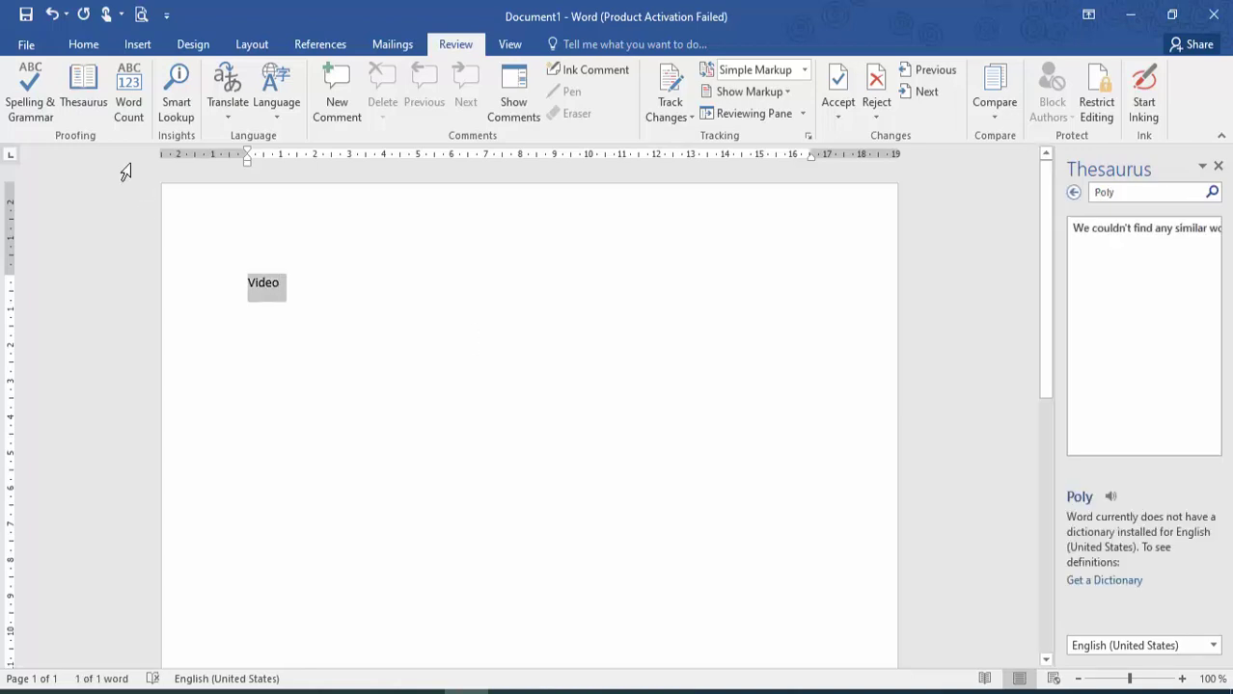
- Look up synonyms for "Video" in the thesaurus, and look up its synonym "Tape" from the Videotape verb group
click(84, 106)
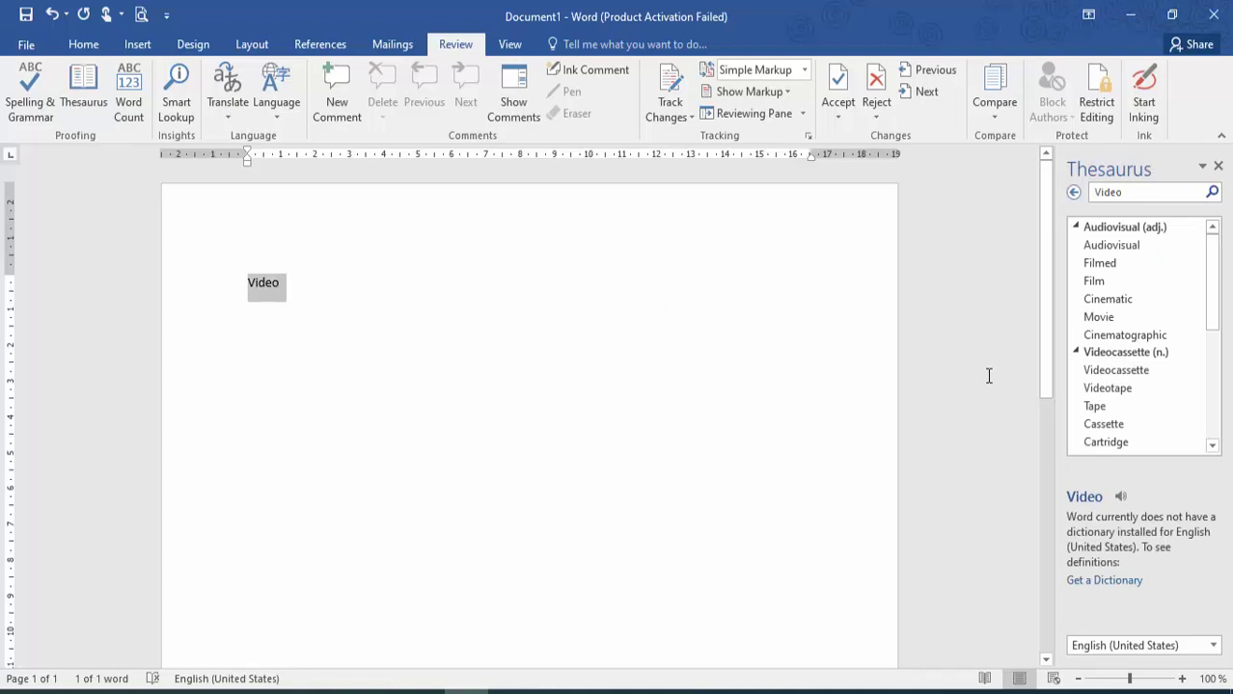
click(1218, 389)
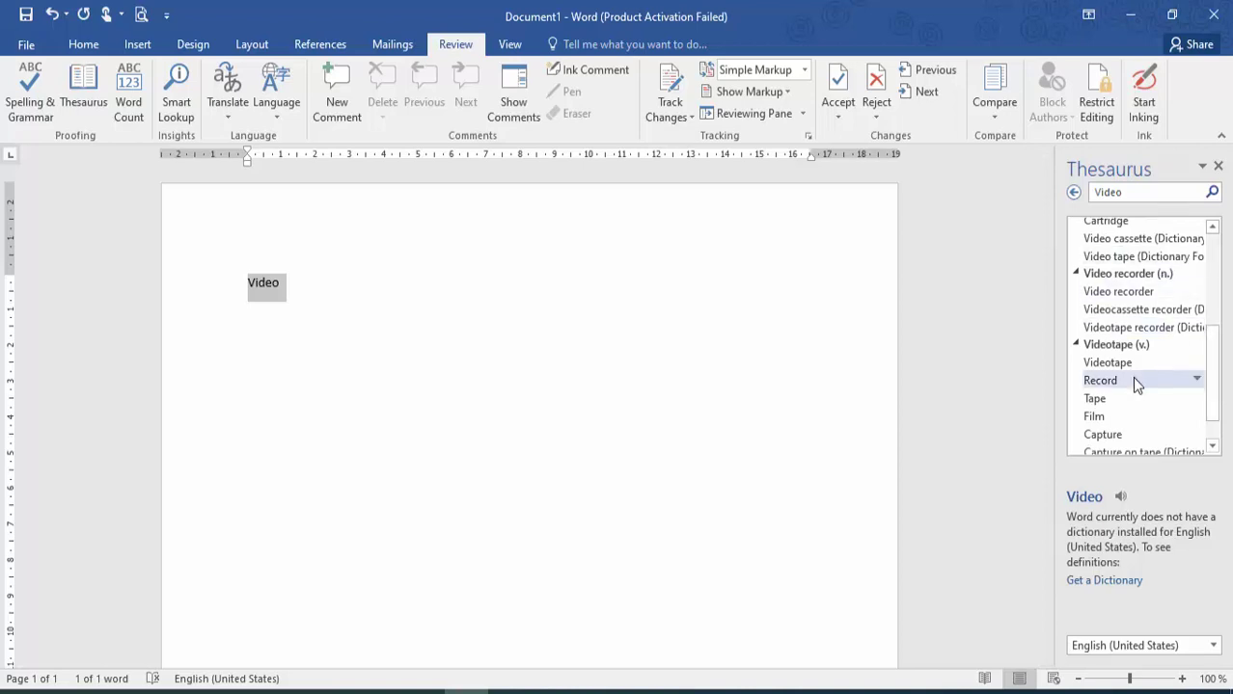
click(1122, 403)
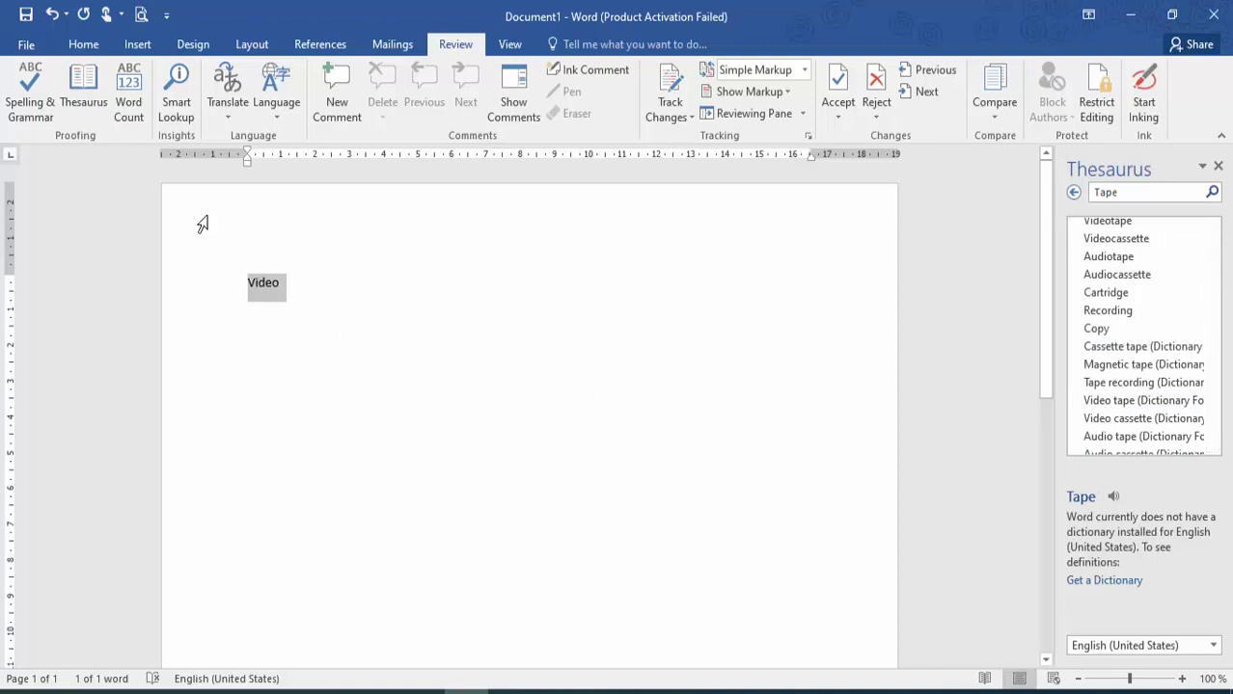
- View the word count statistics for the selected word "Video" and examine its Smart Lookup results down to the web search section
click(132, 117)
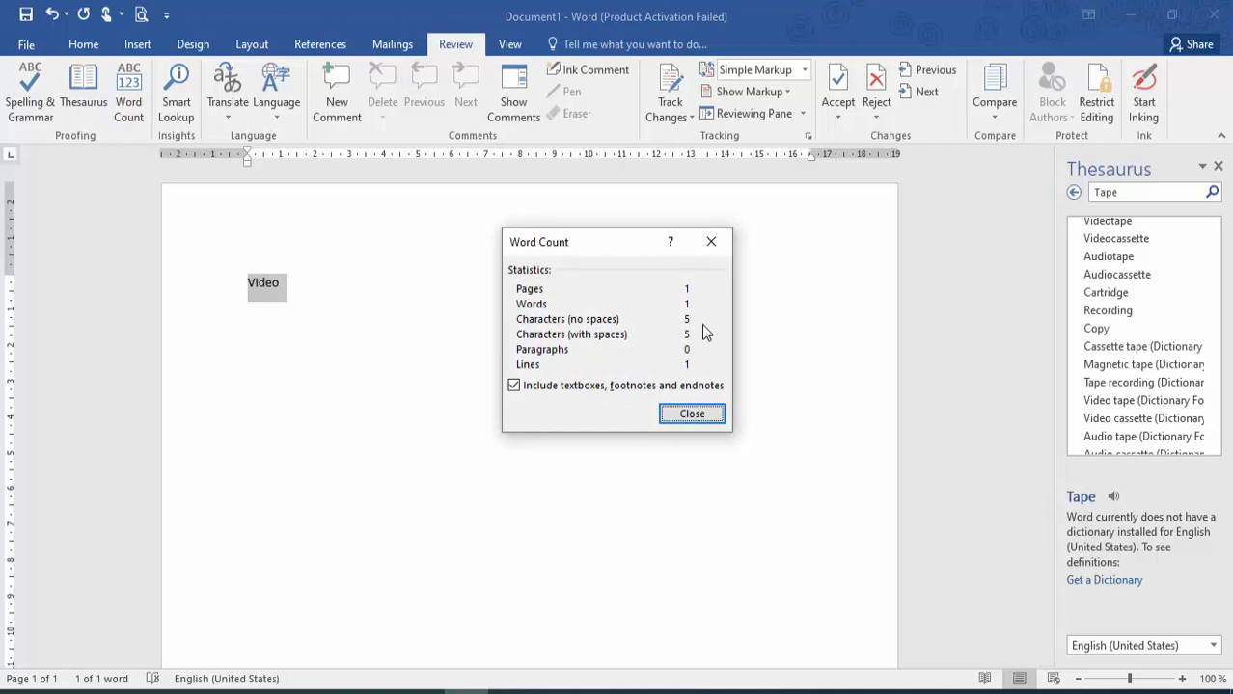
click(685, 414)
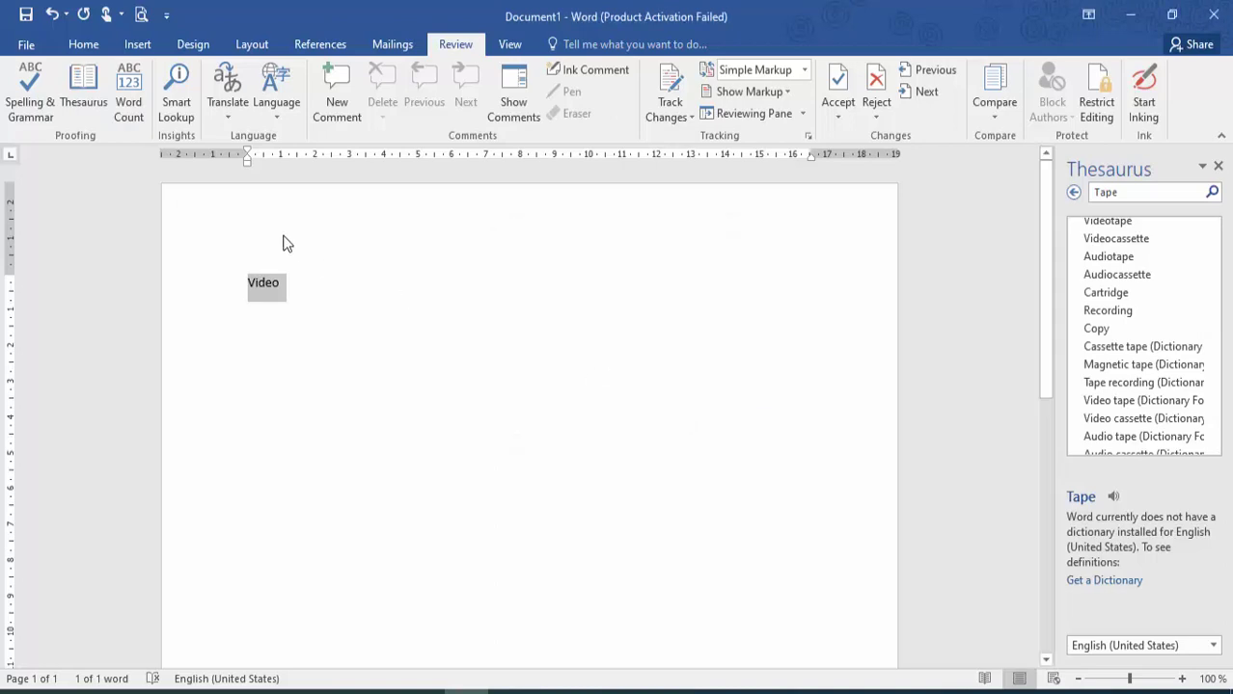
click(171, 109)
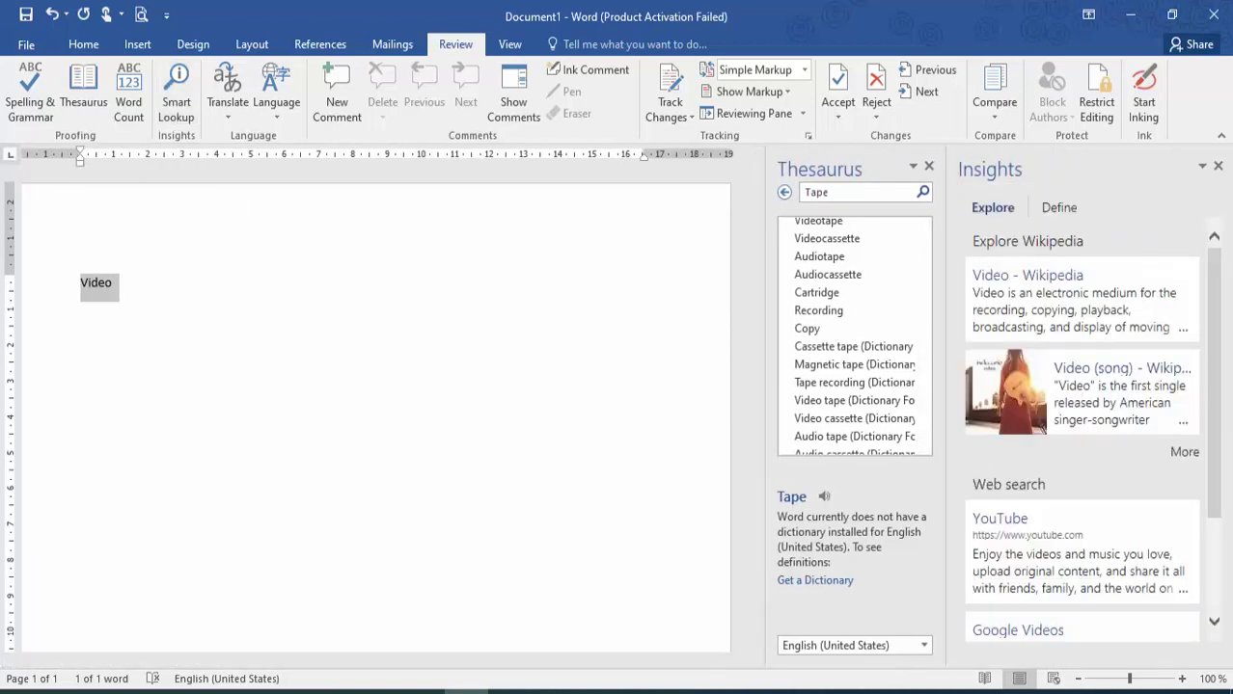
click(1218, 567)
click(1218, 567)
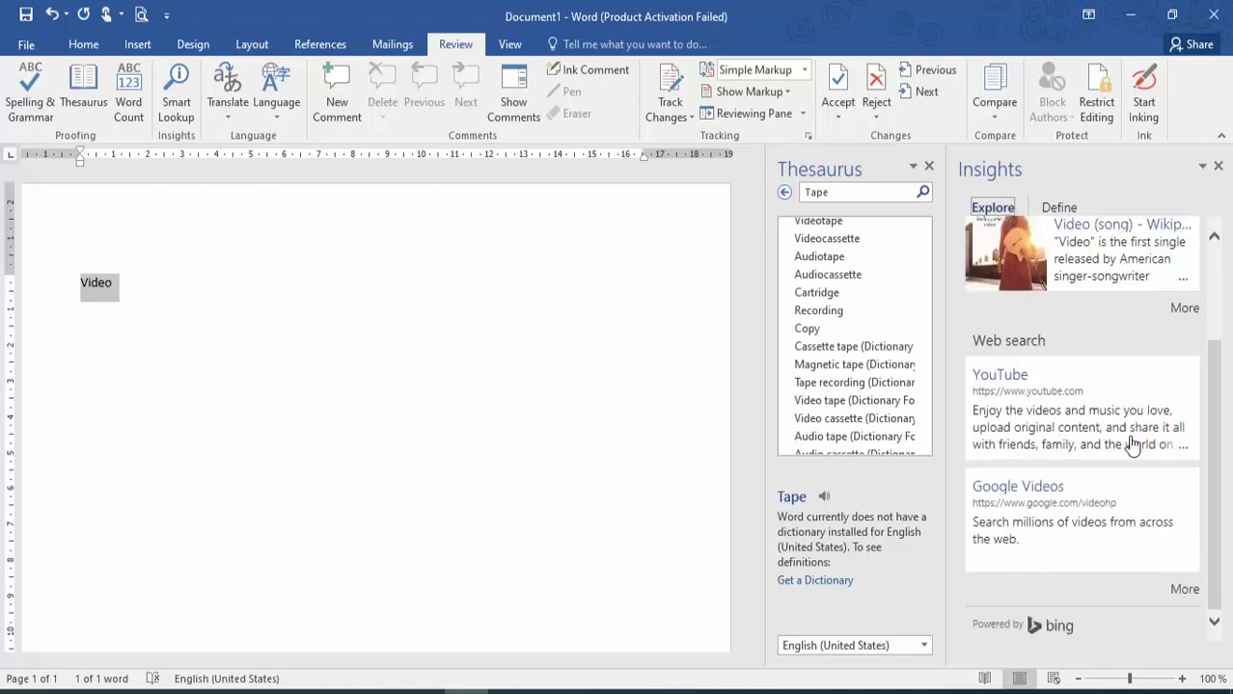
- Close the Insights and Thesaurus panes and view the available translation options
click(1218, 169)
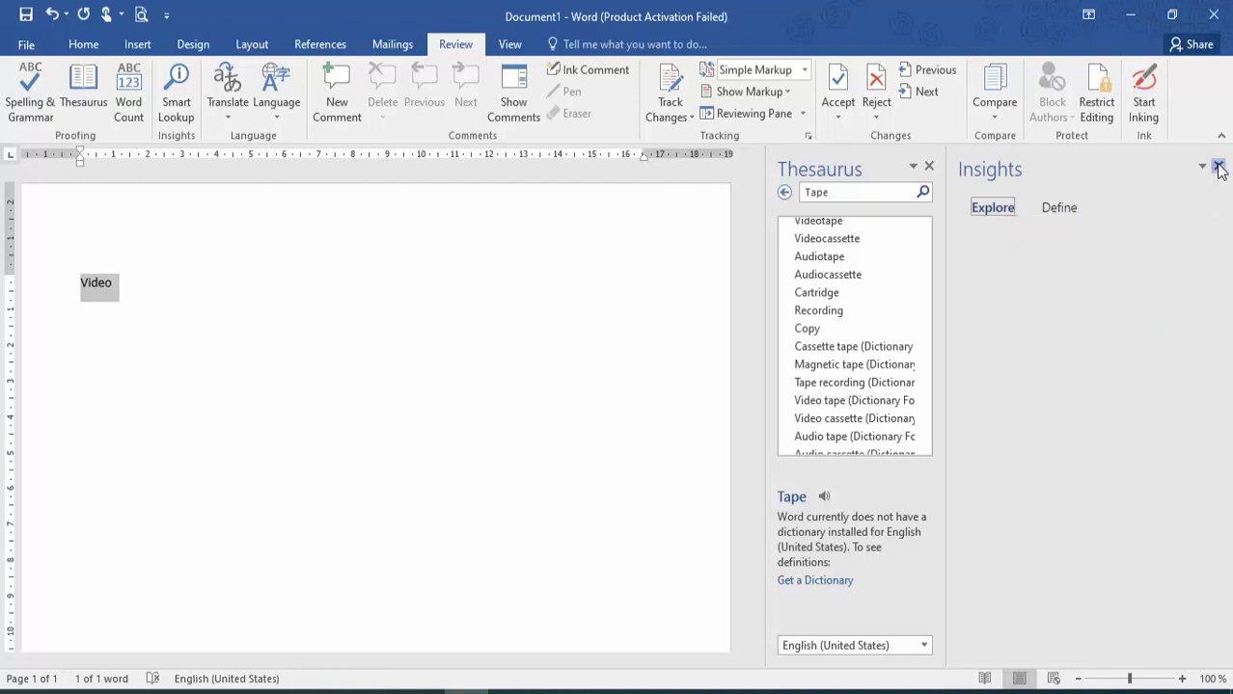
click(1217, 167)
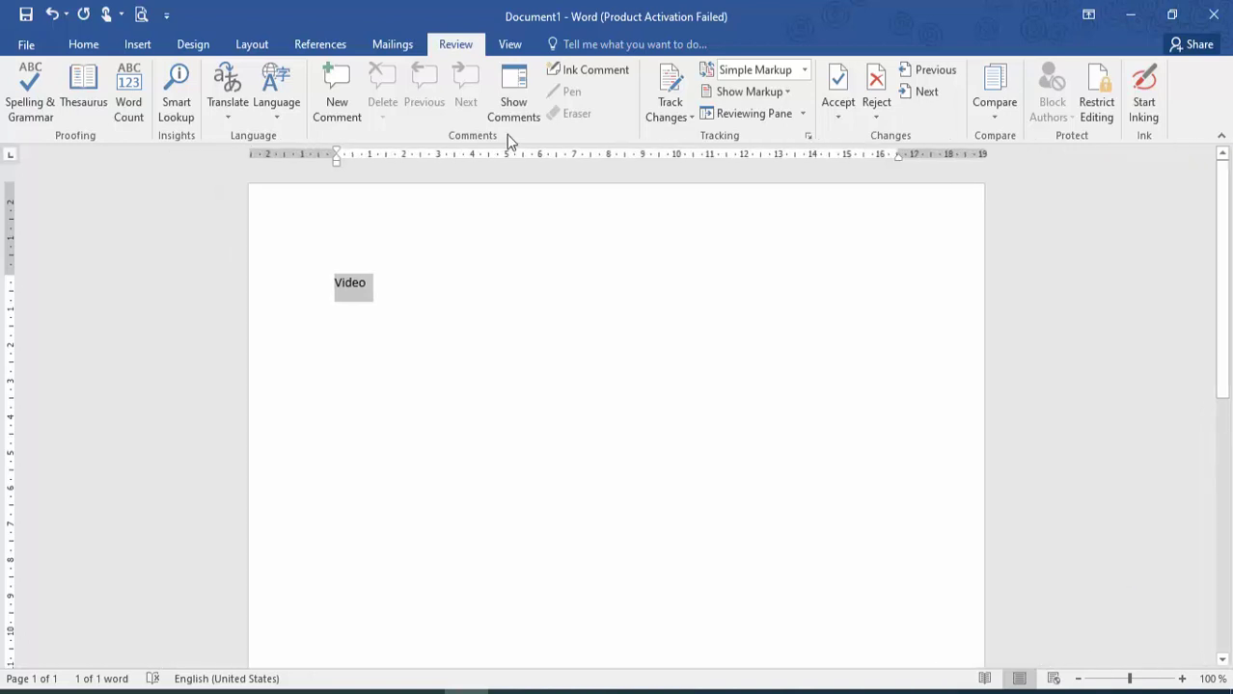
click(224, 109)
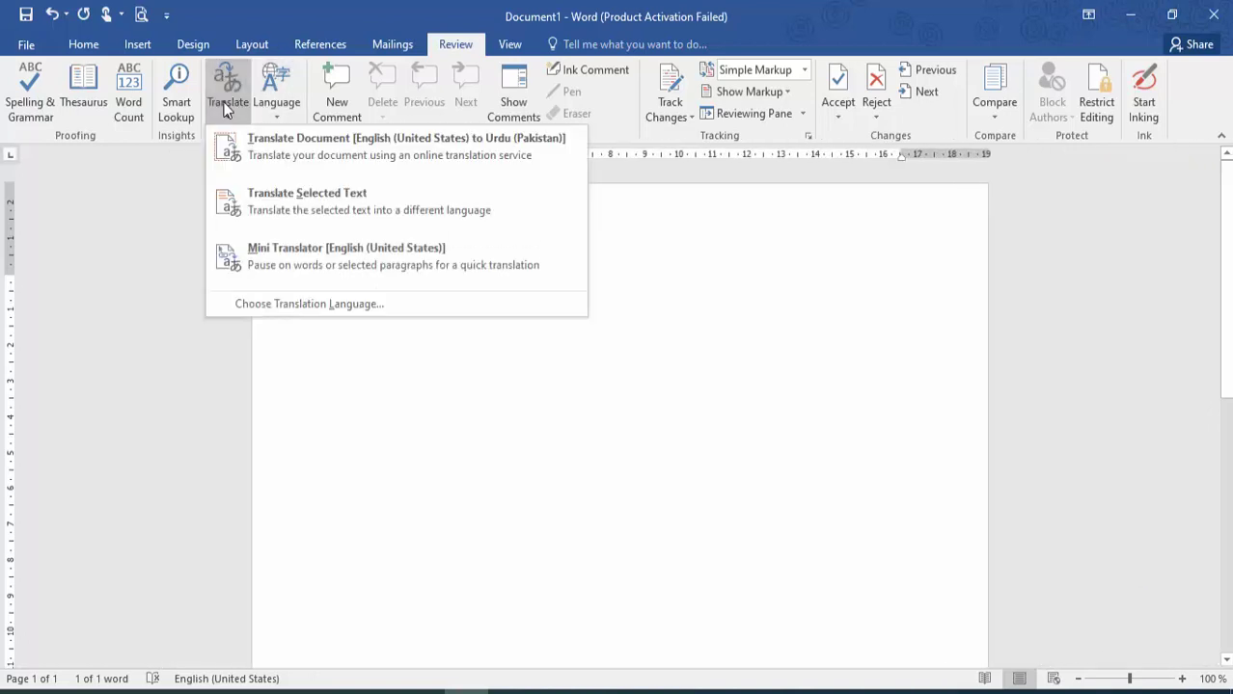
click(283, 3)
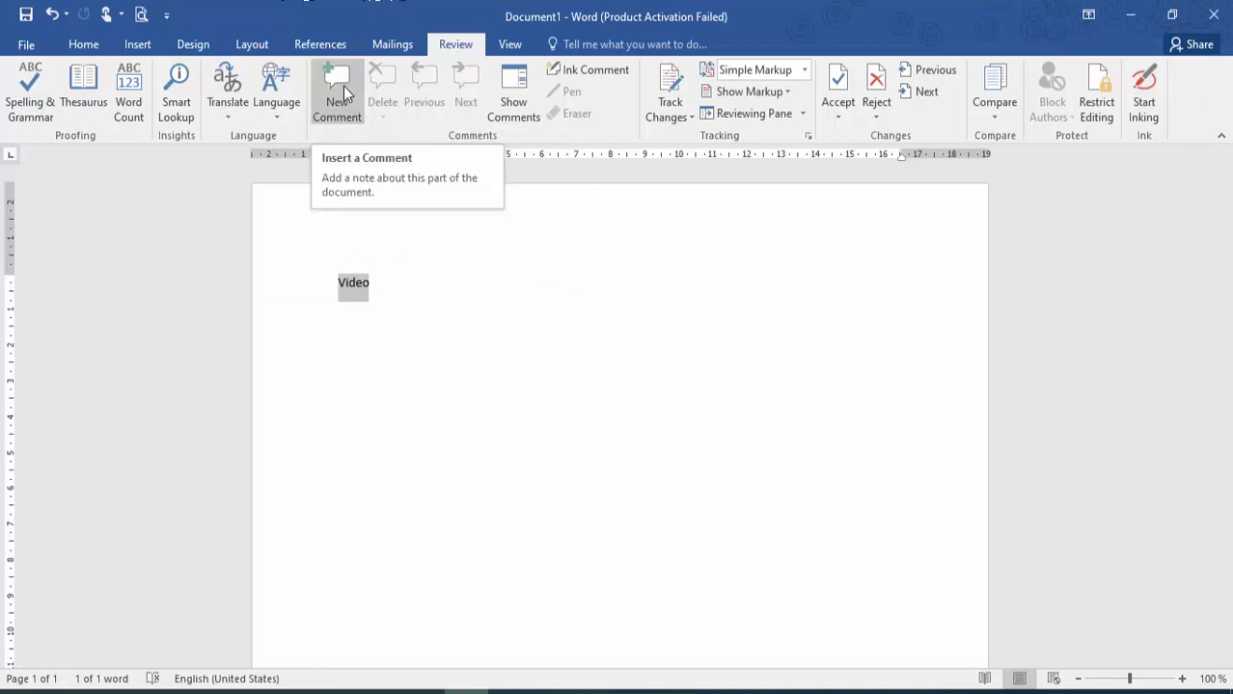
- Attach a comment reading "This is my doc" to the word "Video" and close the comment box
click(346, 92)
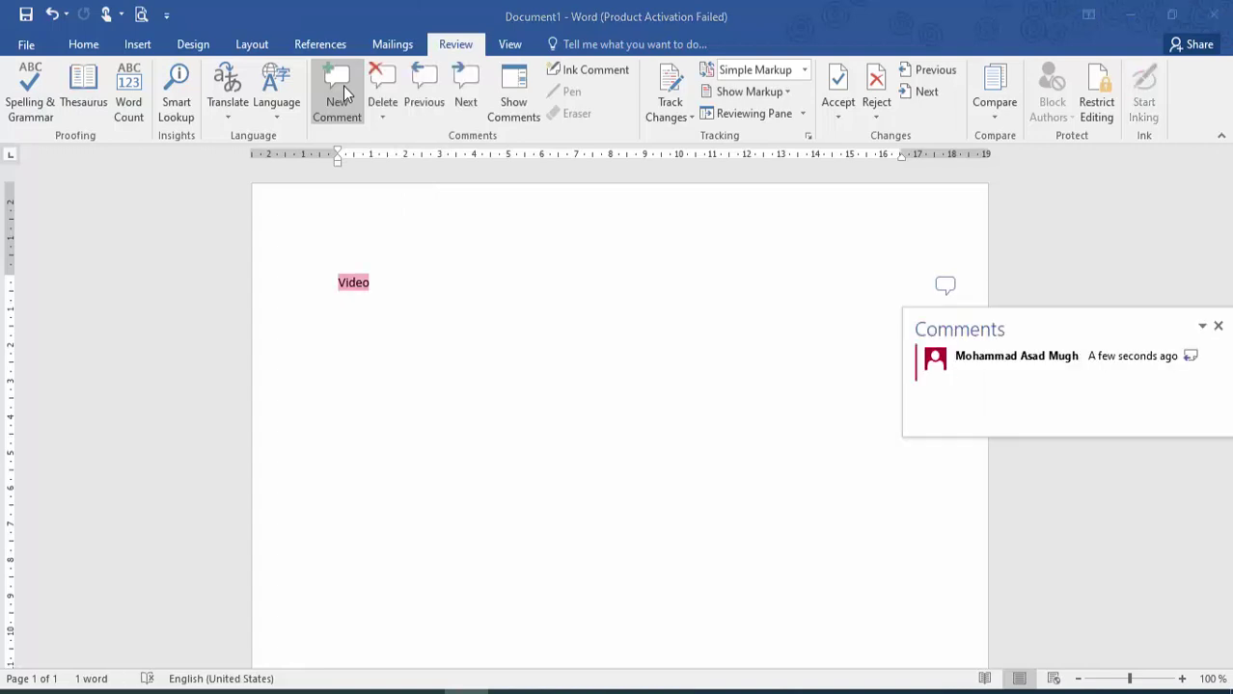
text(This is my doc)
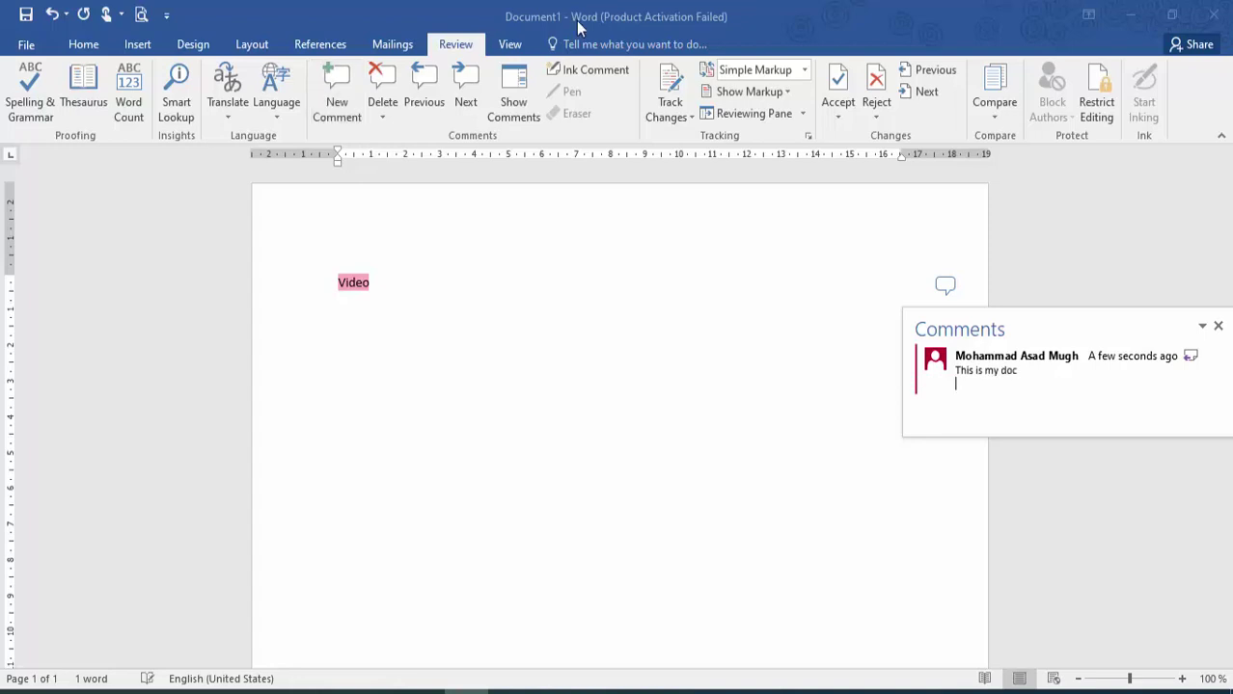
click(985, 285)
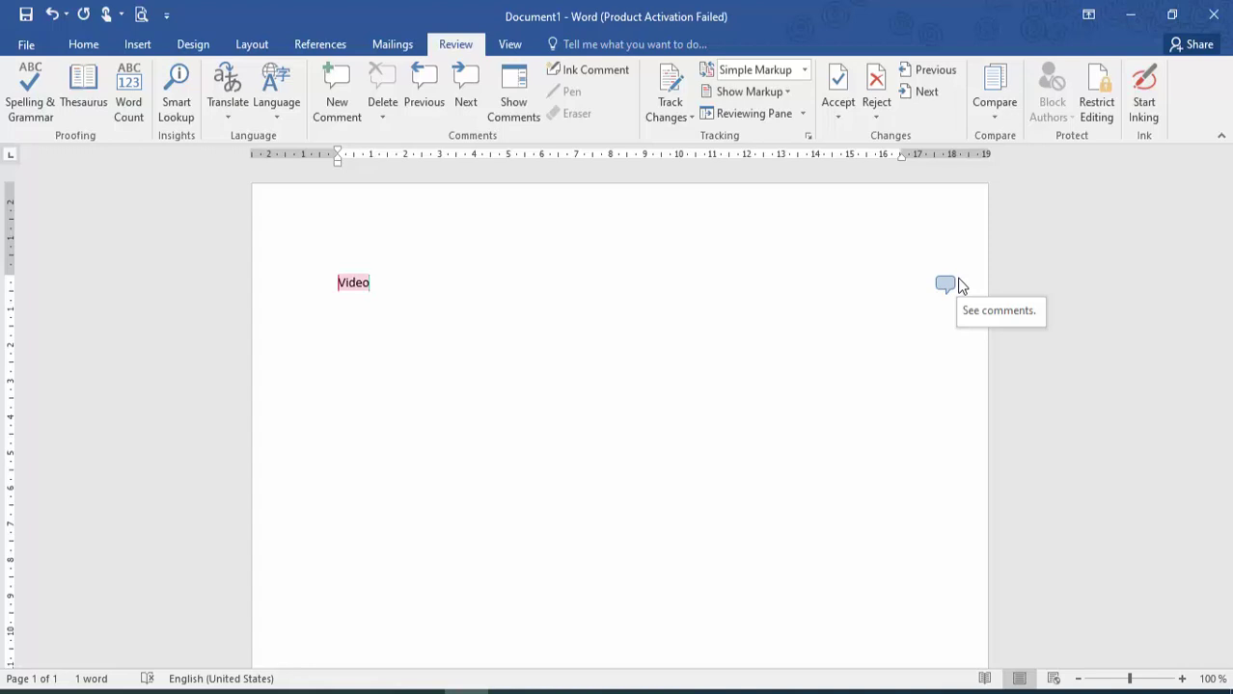
- Delete the commented word "Video" to leave the document empty
click(957, 284)
key(BackSpace)
key(BackSpace)
key(BackSpace)
key(BackSpace)
key(BackSpace)
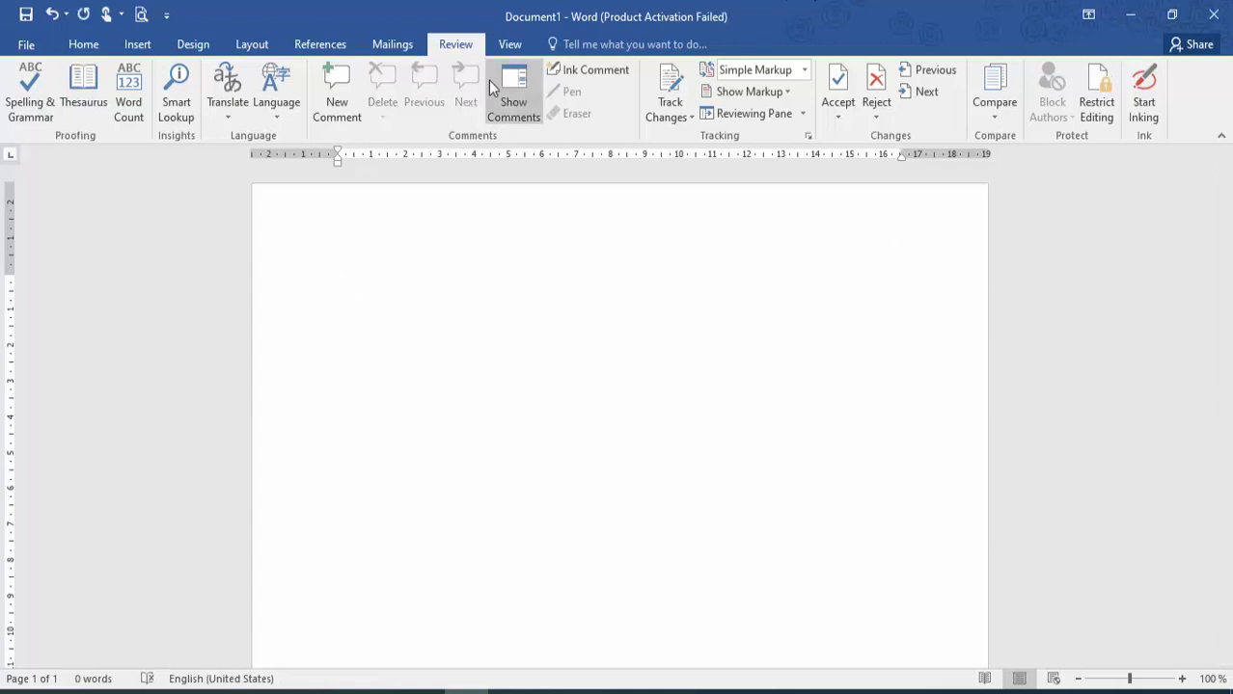
- Turn on Show Comments and view the Restrict Editing settings, closing their pane again
click(529, 89)
click(1107, 113)
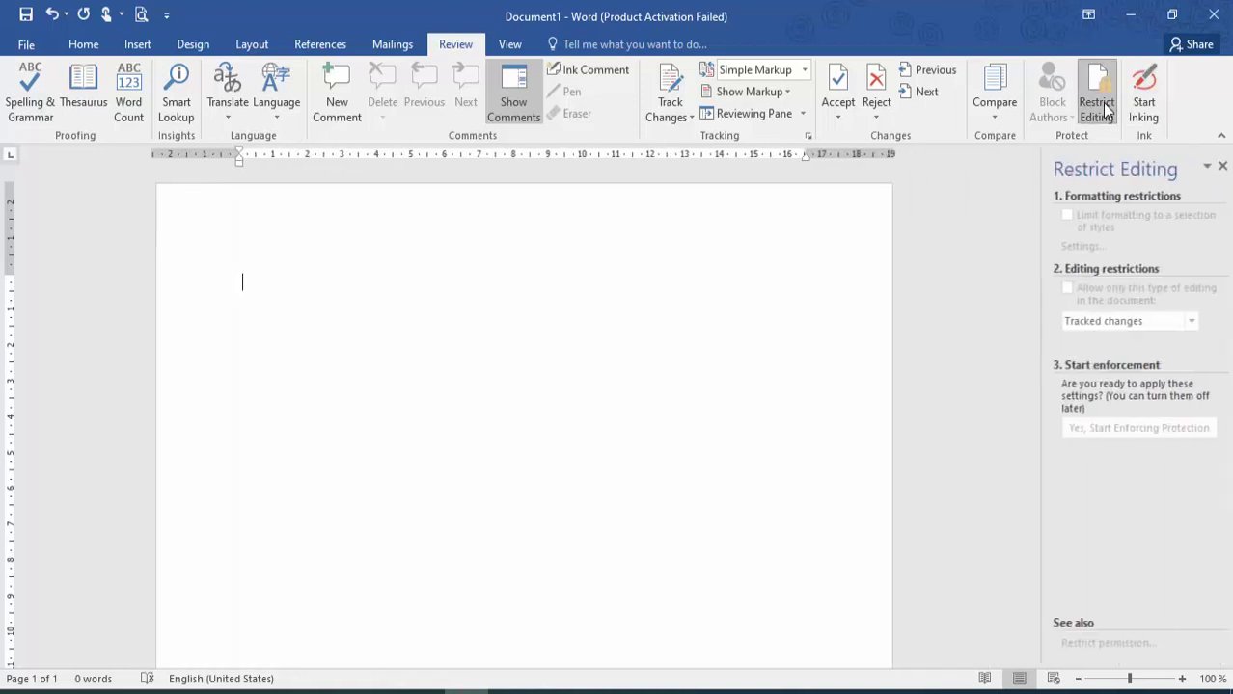
click(1217, 166)
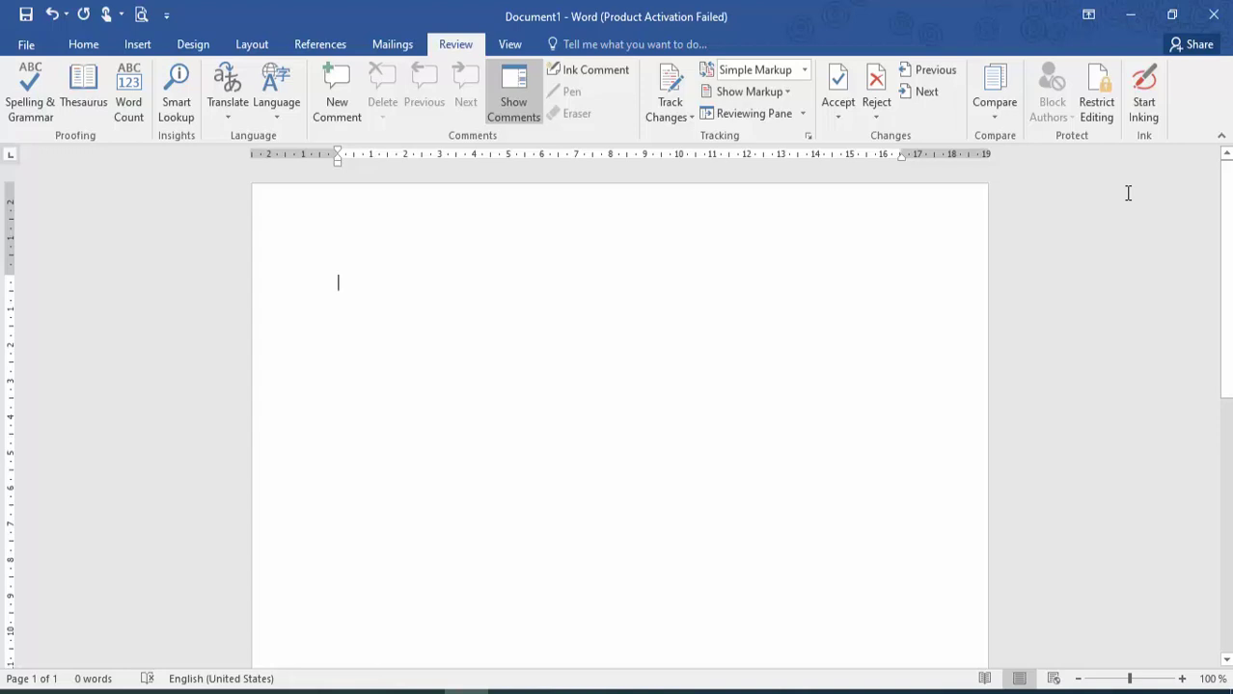
- View the empty document in Read Mode and return to the normal page view
click(509, 43)
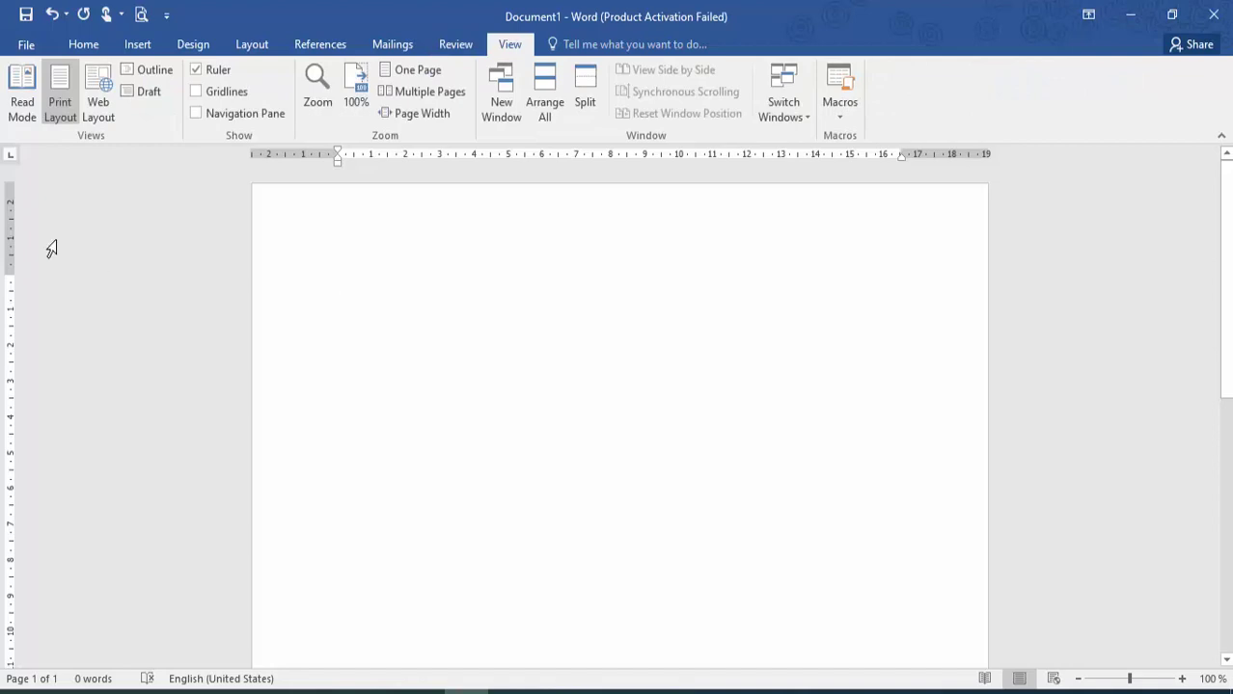
click(15, 114)
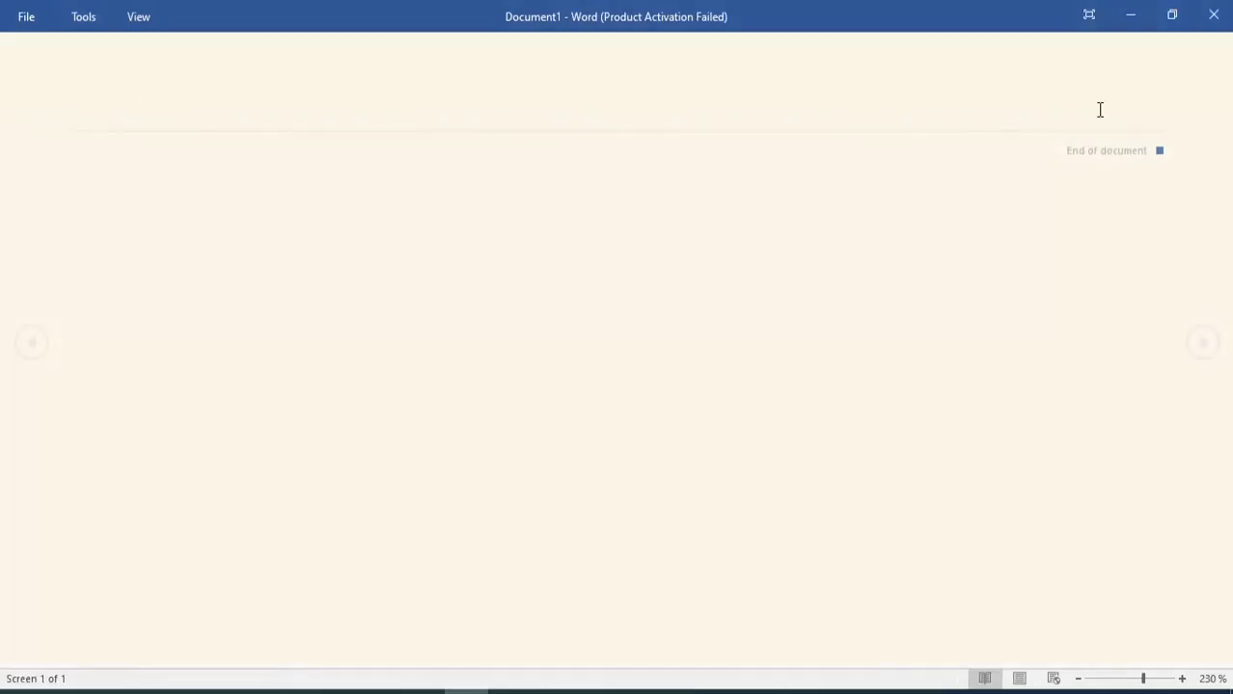
key(Escape)
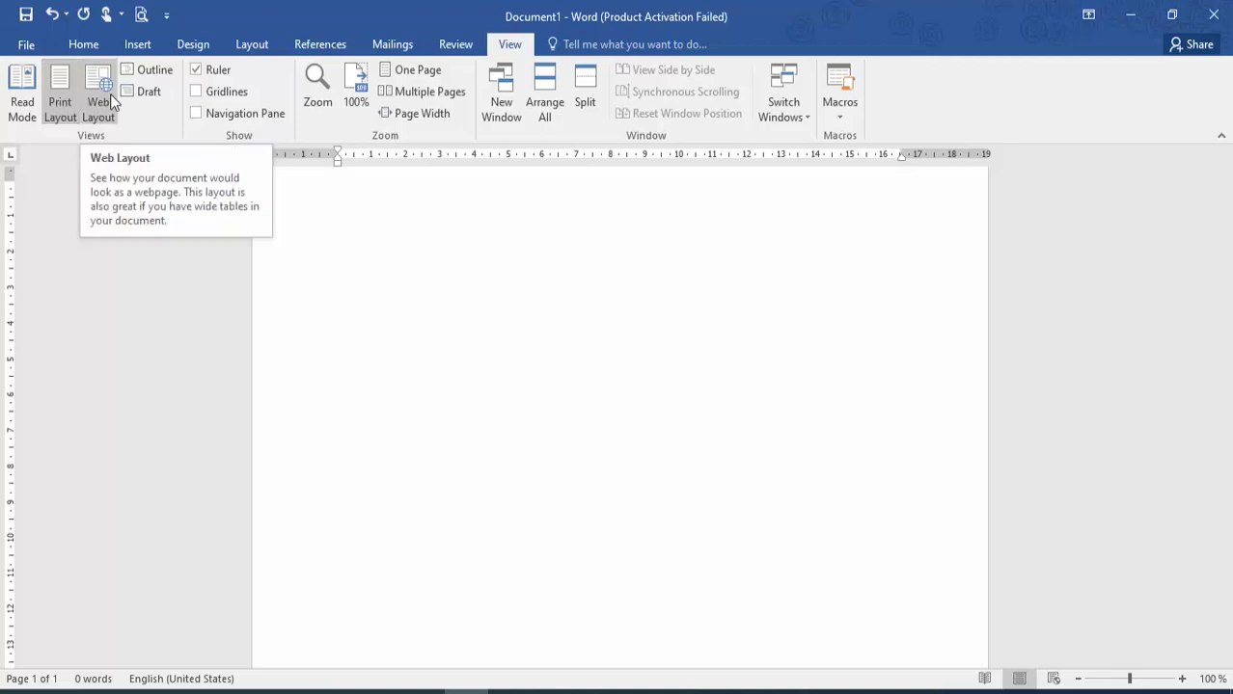
- Fill the empty document with sample paragraphs using the formula =rand()
text(=rand)
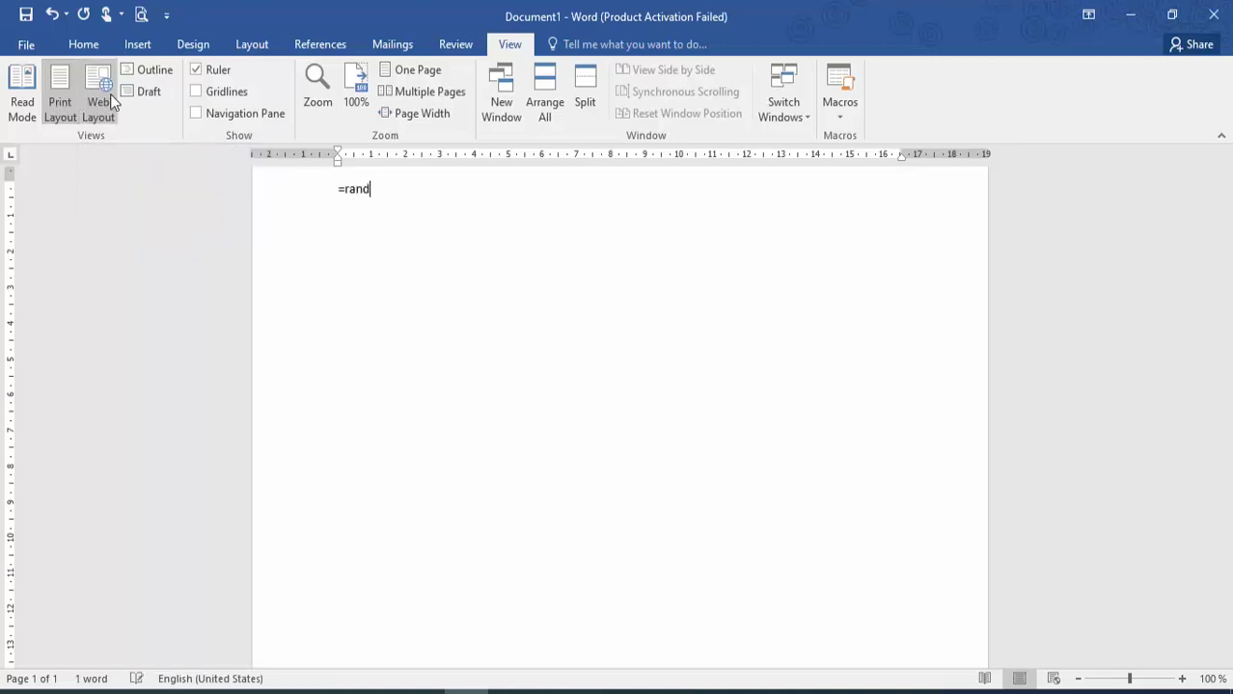
text(())
key(BackSpace)
key(BackSpace)
text(())
key(Return)
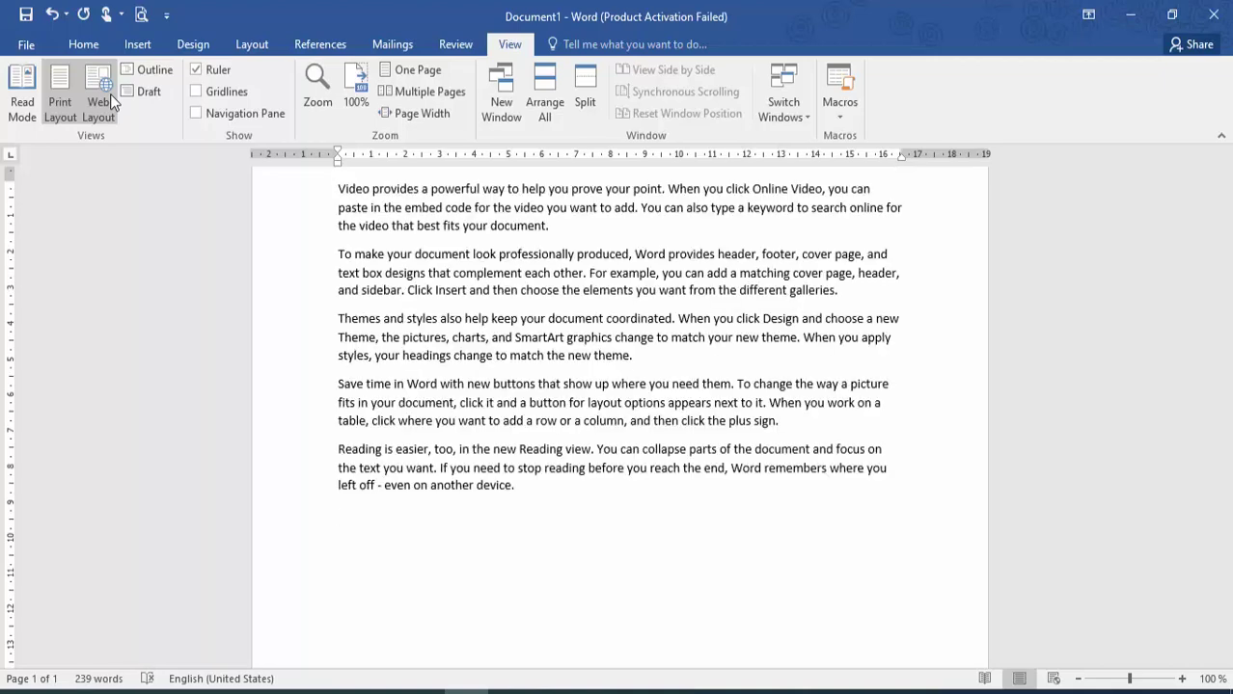
- View the sample text in Web Layout and in Read Mode, returning to Print Layout after each
click(97, 101)
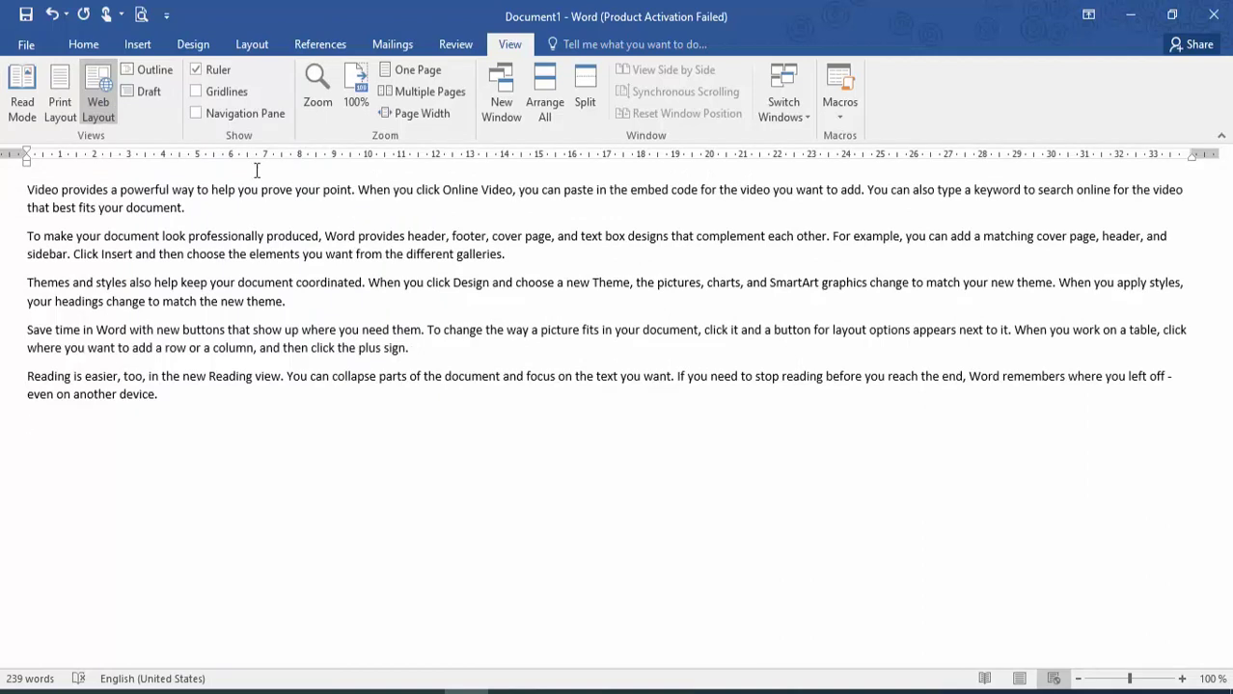
click(74, 106)
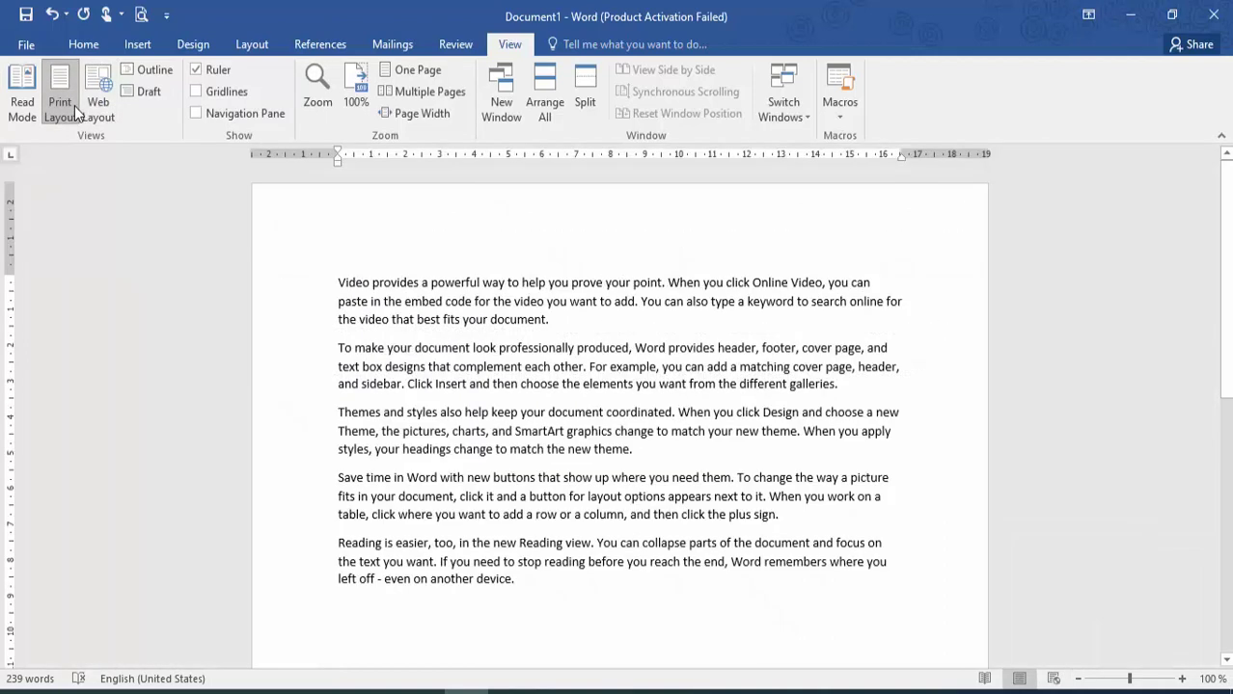
click(30, 102)
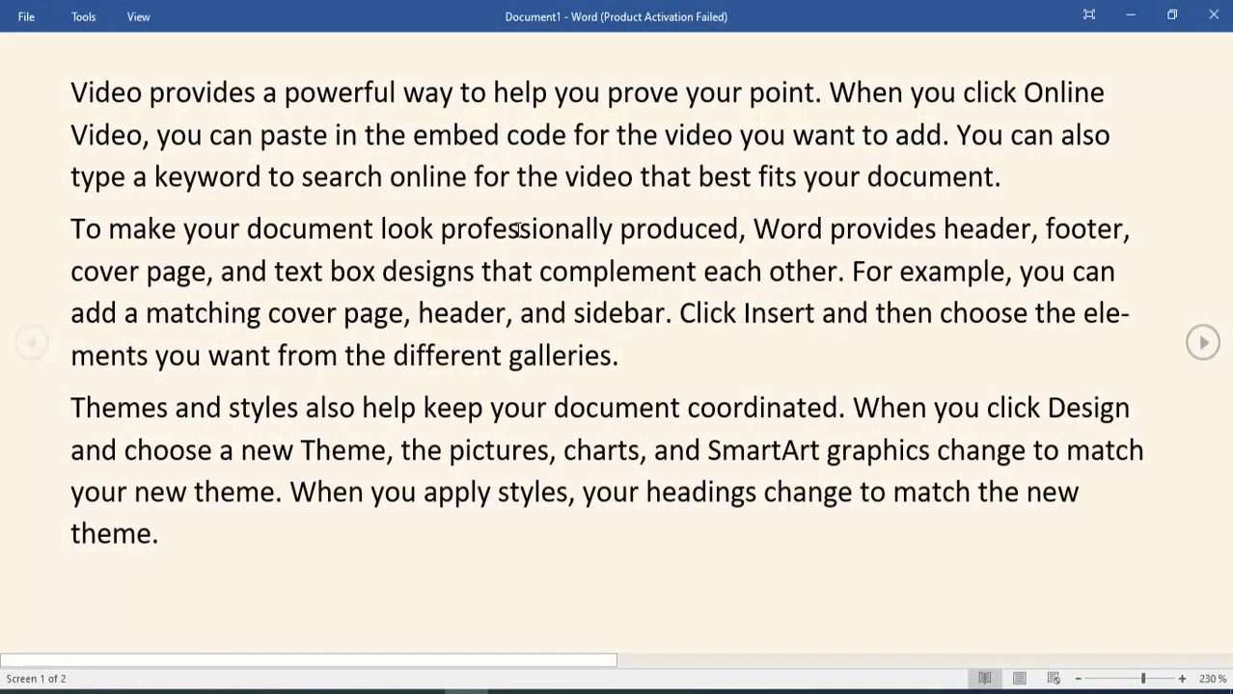
scroll(518, 228, down, 1)
key(Escape)
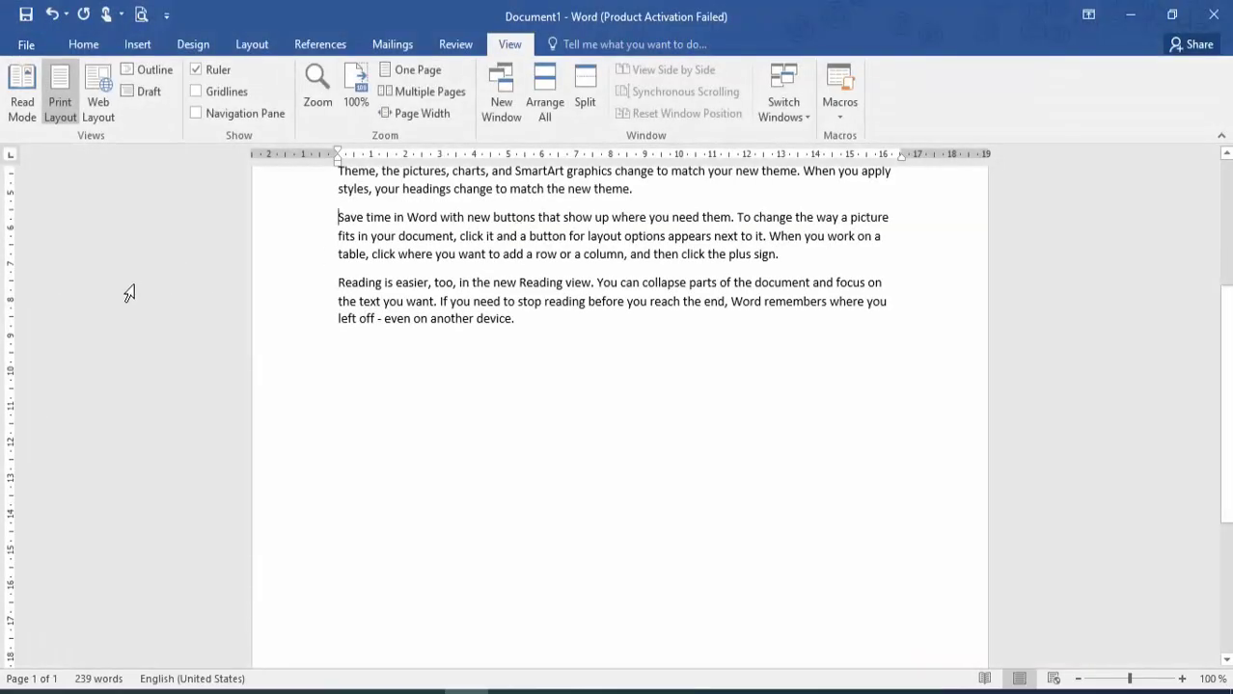
- View the sample text in Outline, Draft and Web Layout, ending back in Print Layout
click(145, 71)
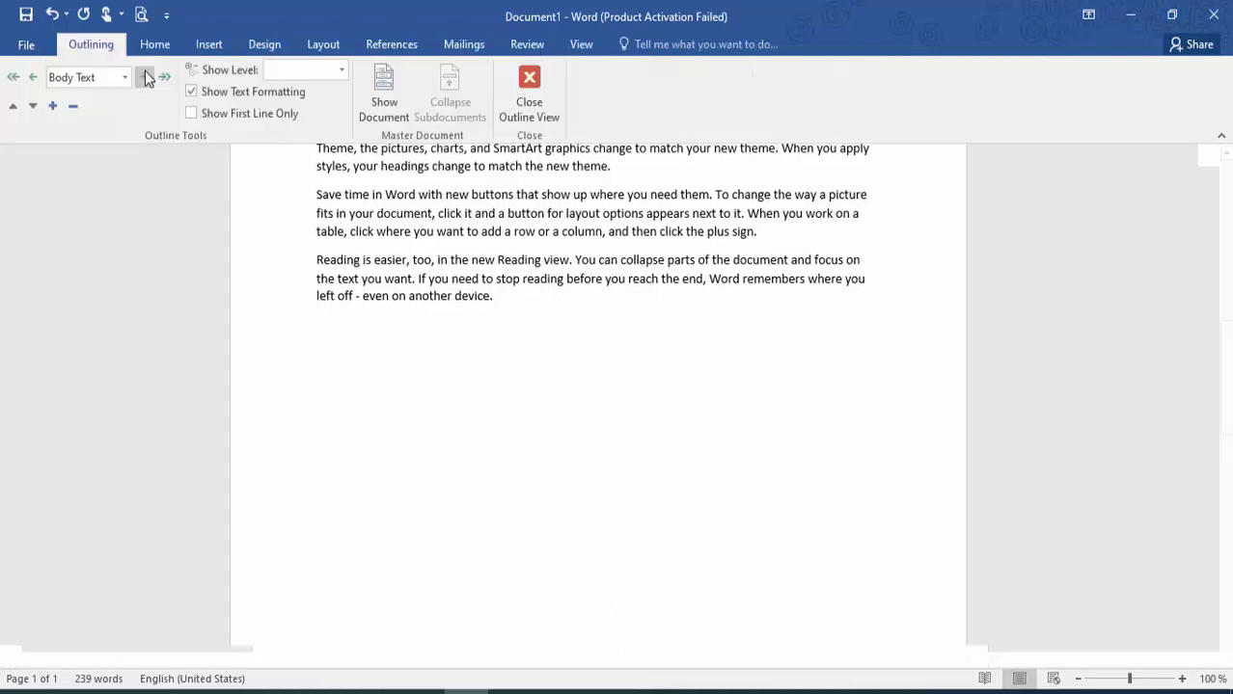
click(512, 112)
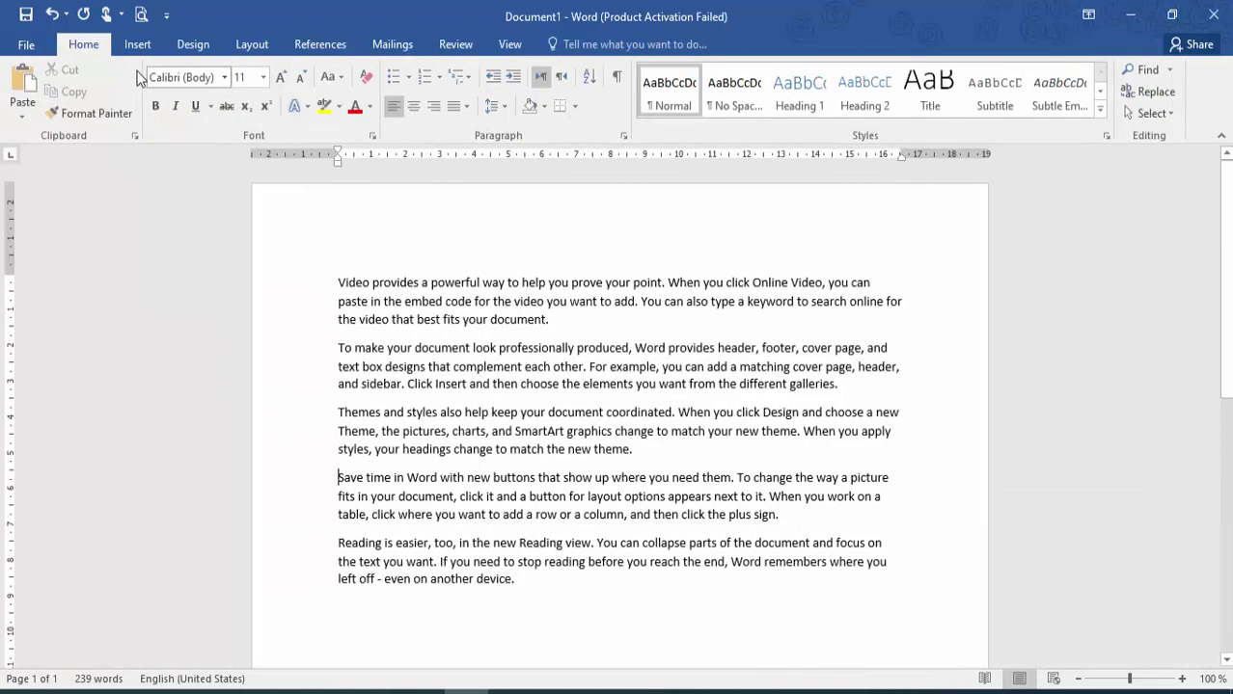
click(511, 46)
click(131, 89)
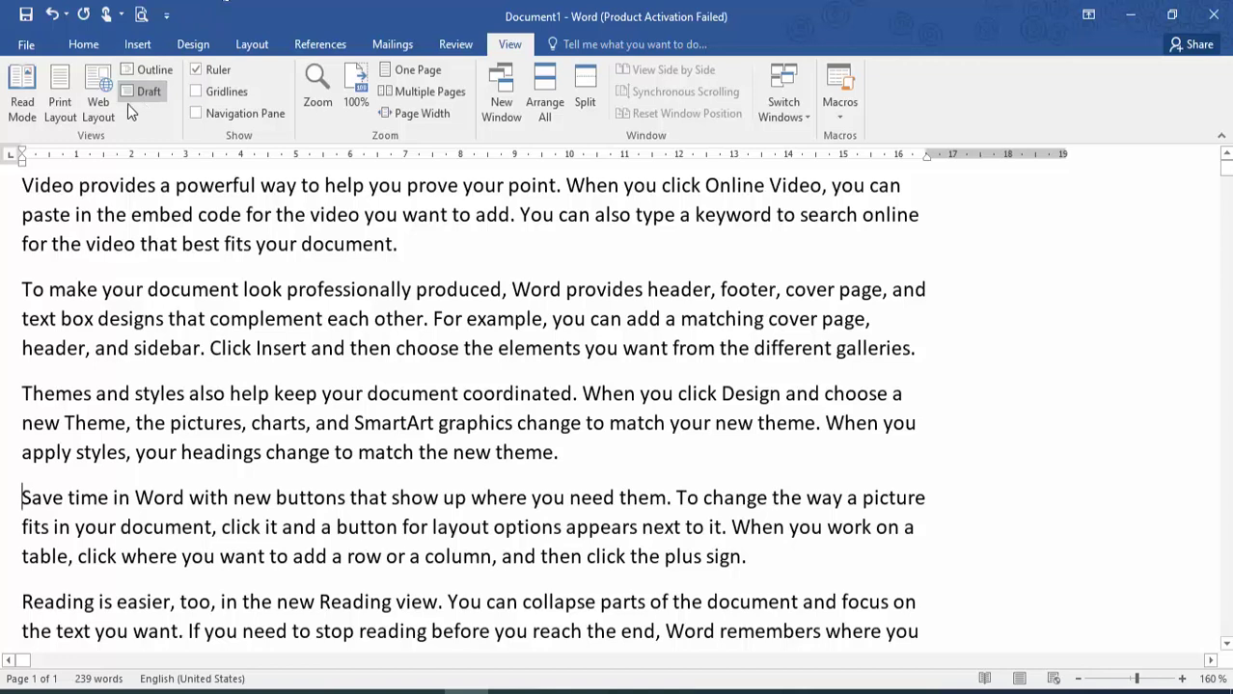
click(99, 106)
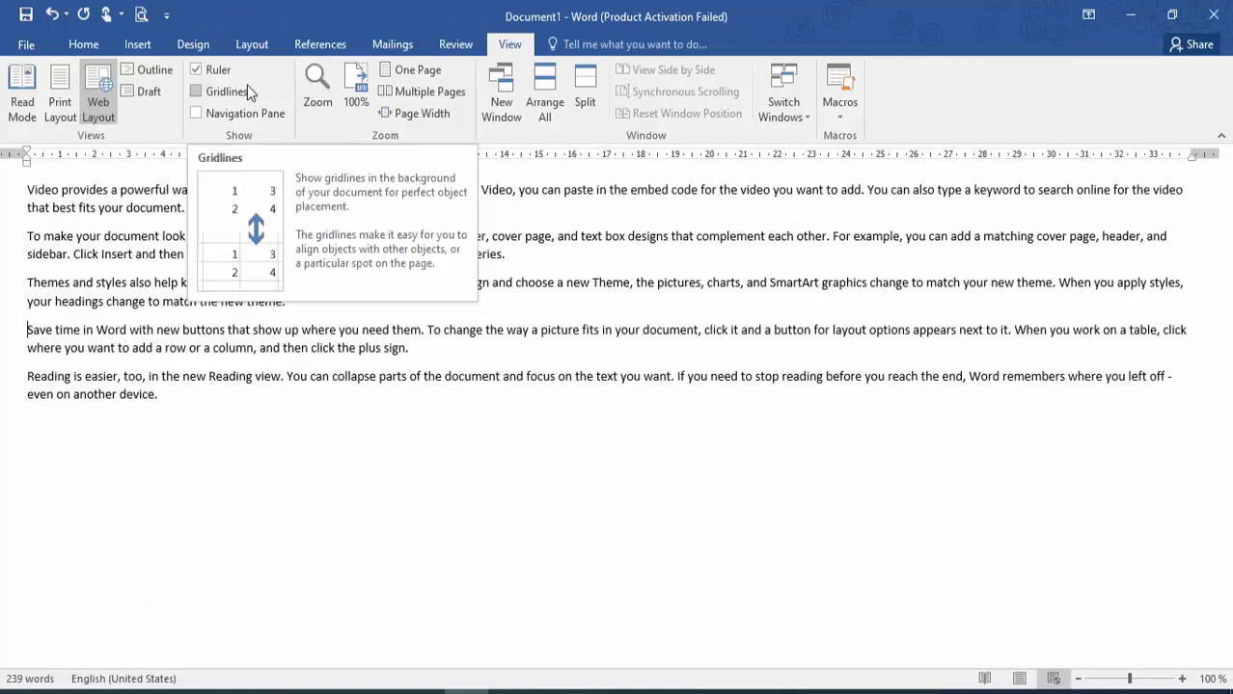
click(48, 106)
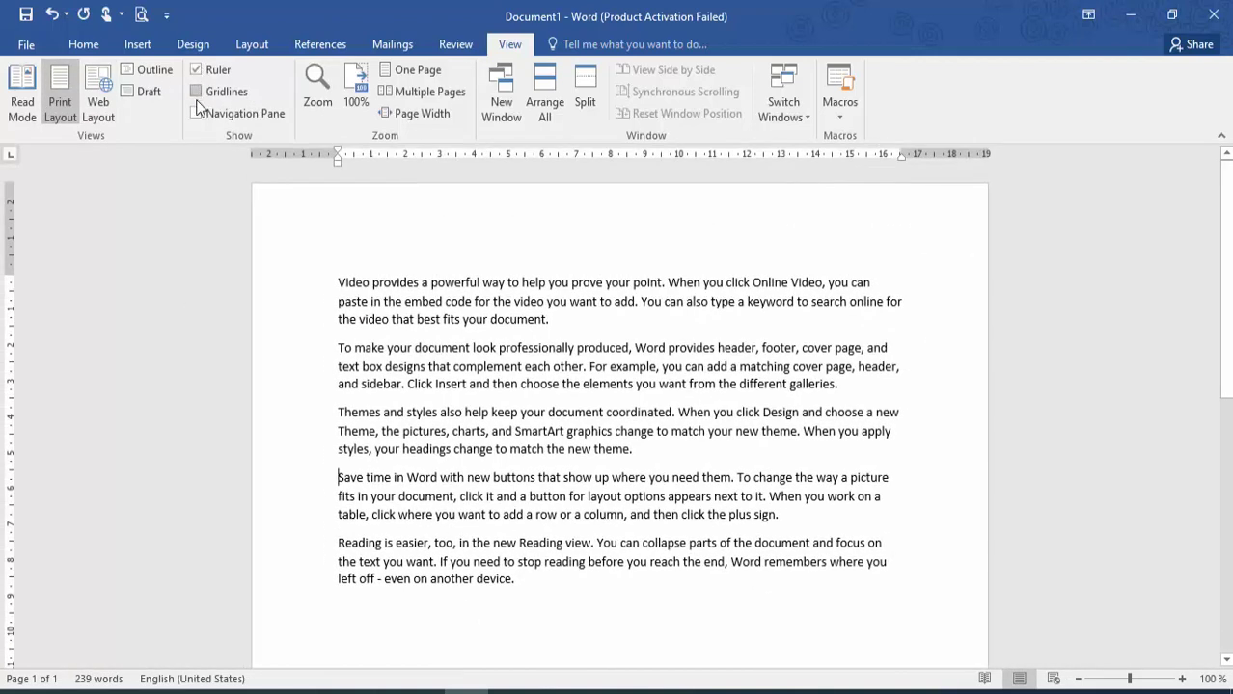
- Show and hide the page gridlines, and do the same with the Navigation Pane
click(197, 99)
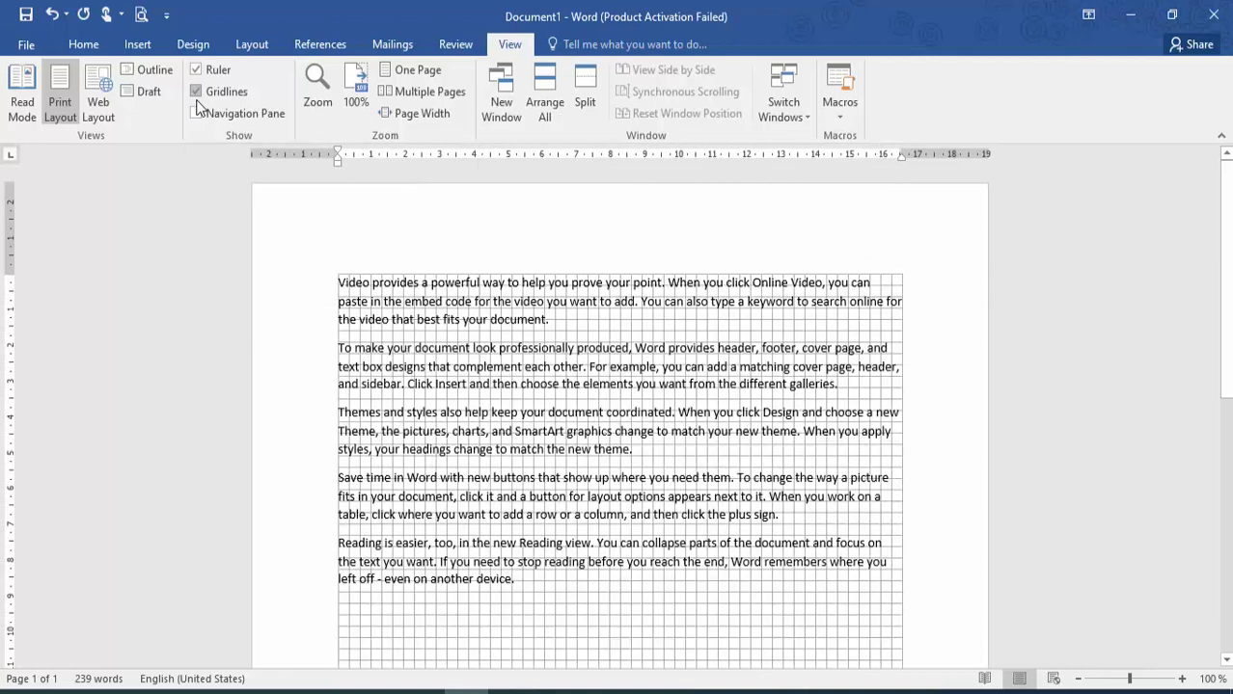
click(197, 96)
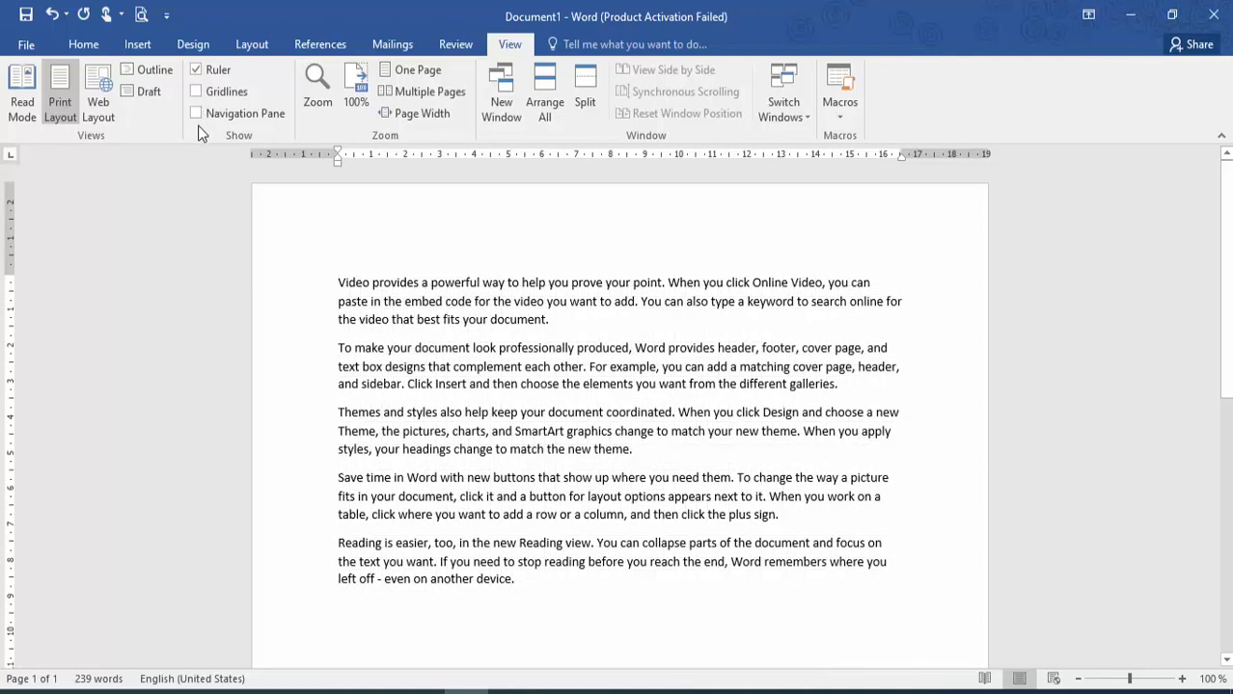
click(197, 113)
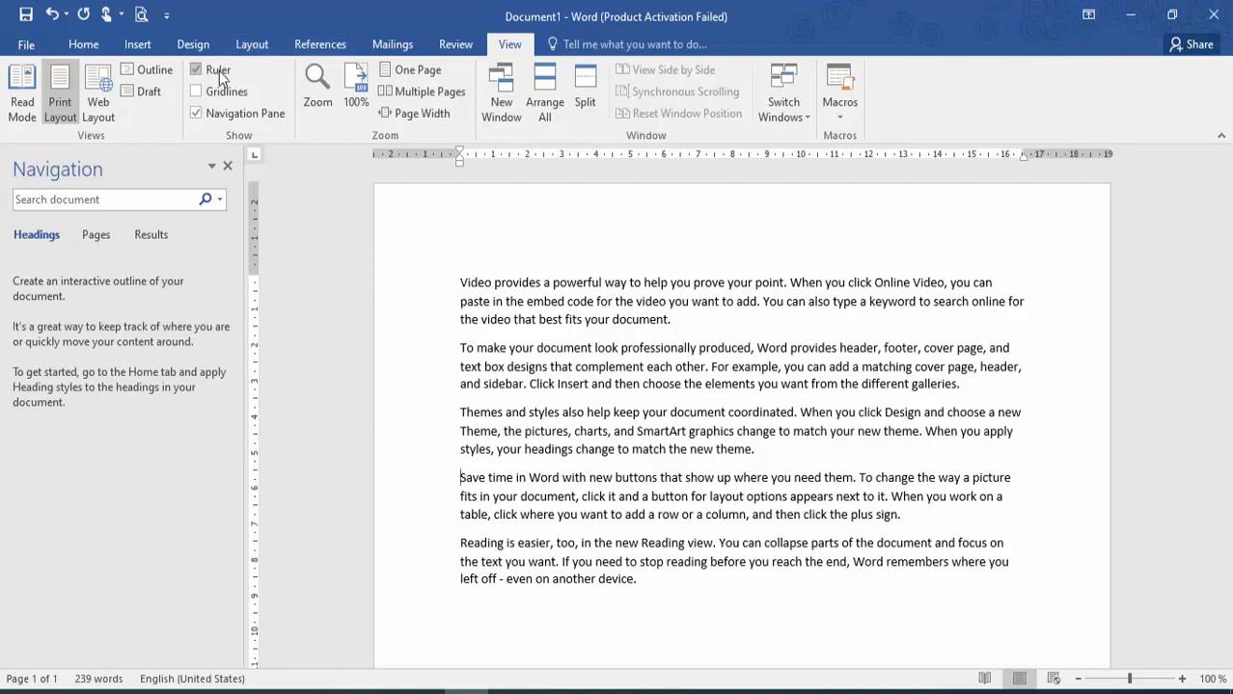
click(203, 114)
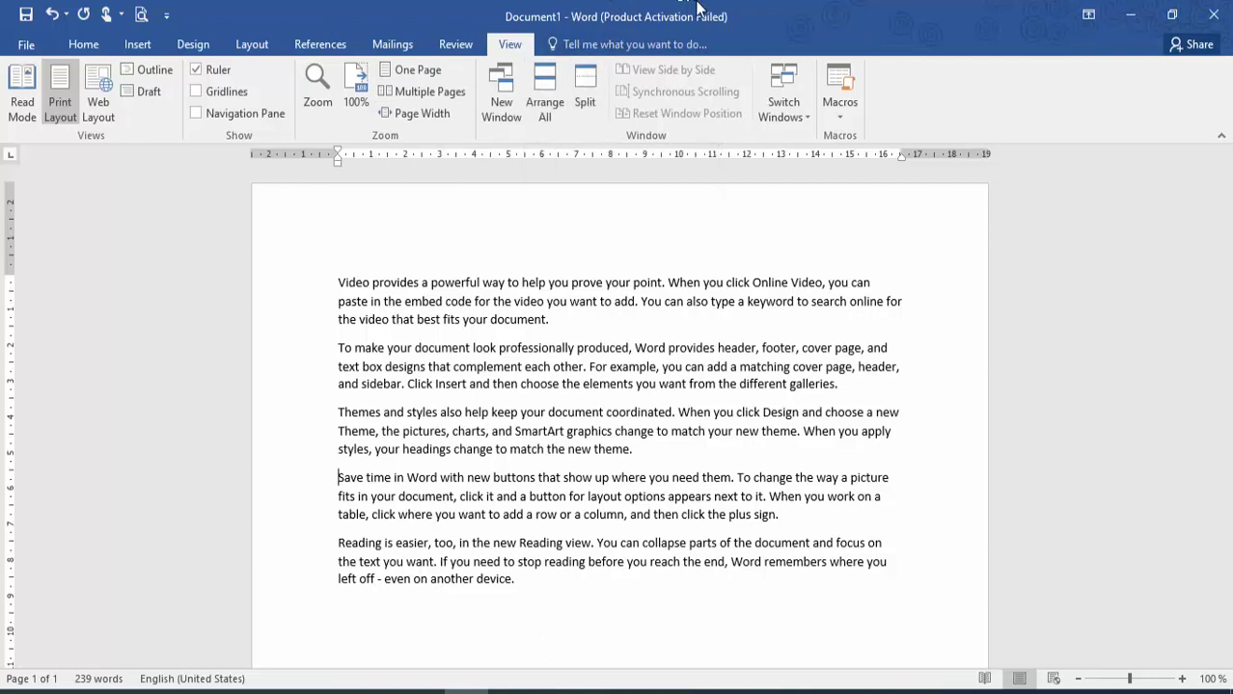
- View the list of open document windows and place the cursor in the last line of the first paragraph
click(795, 112)
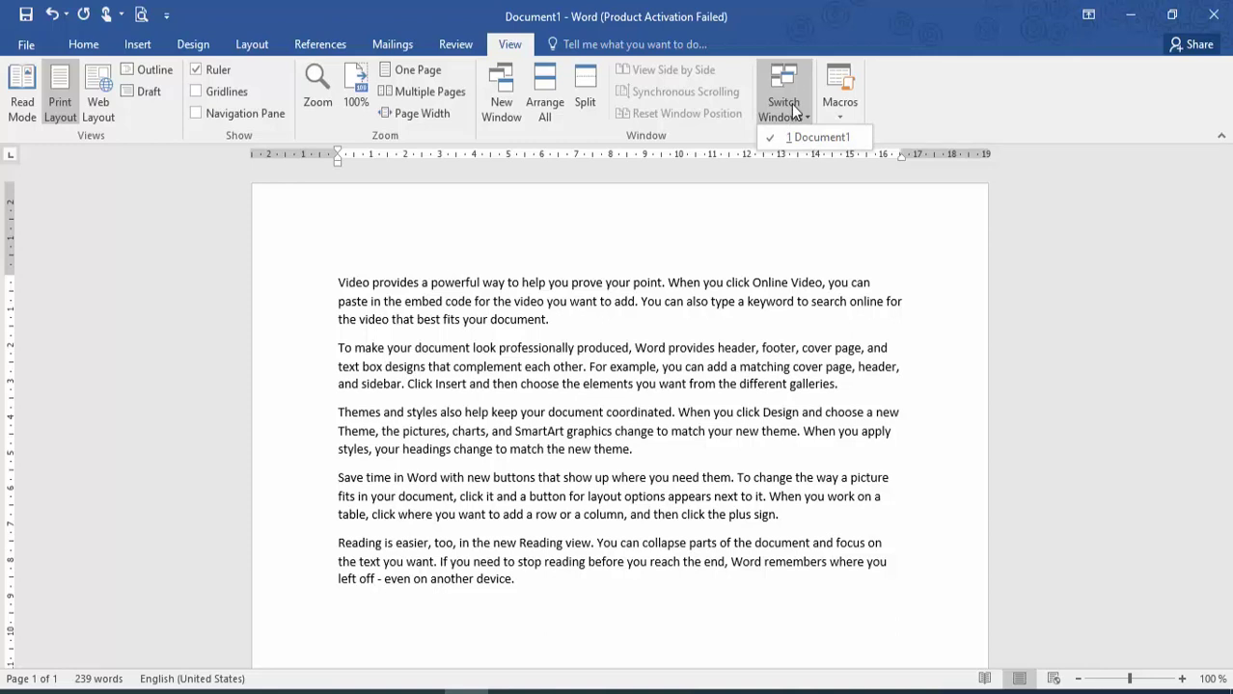
click(919, 60)
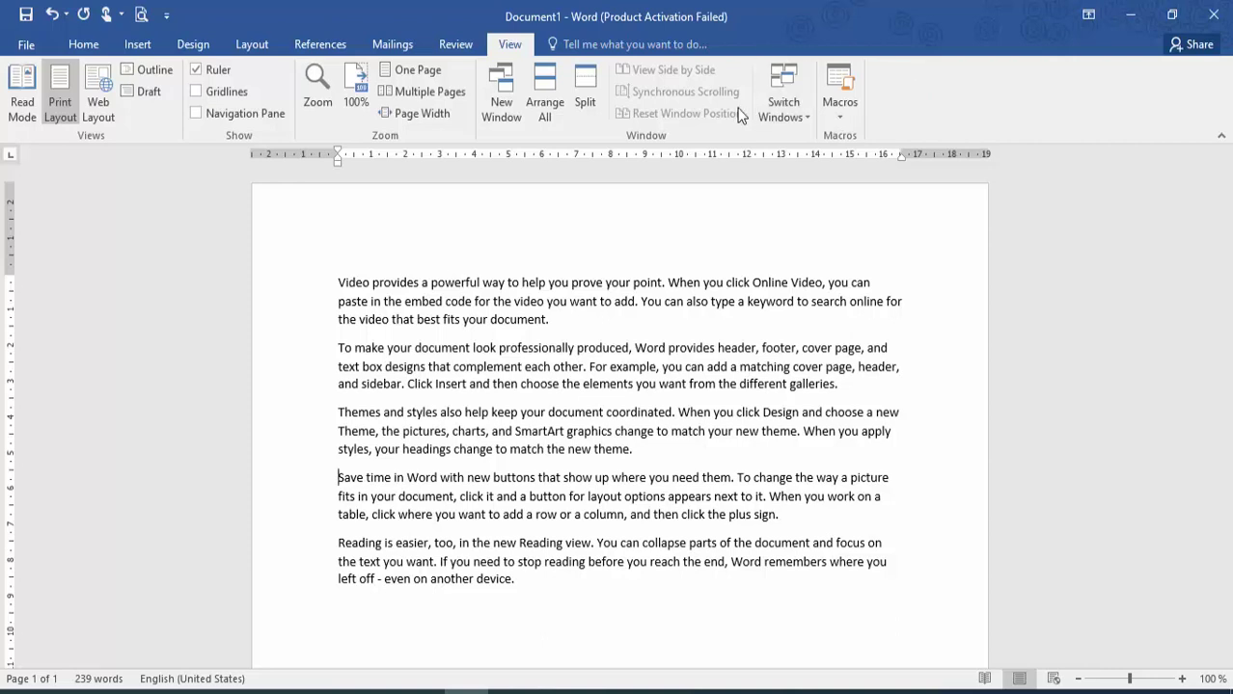
click(350, 335)
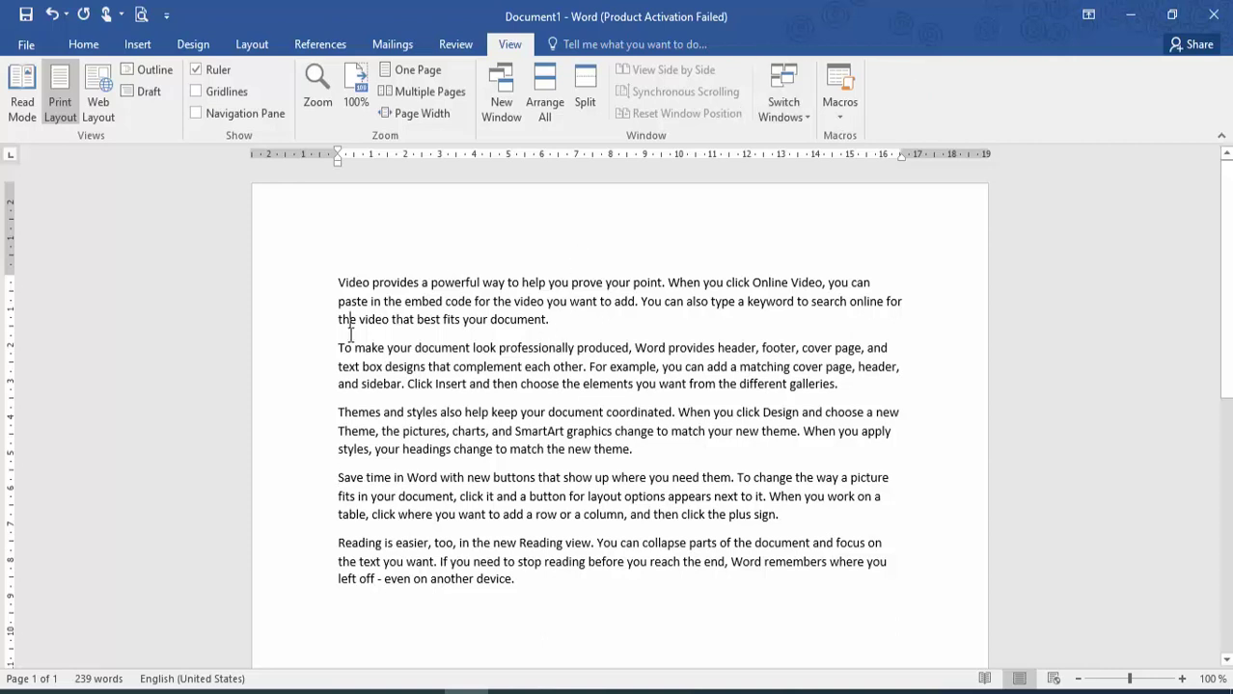